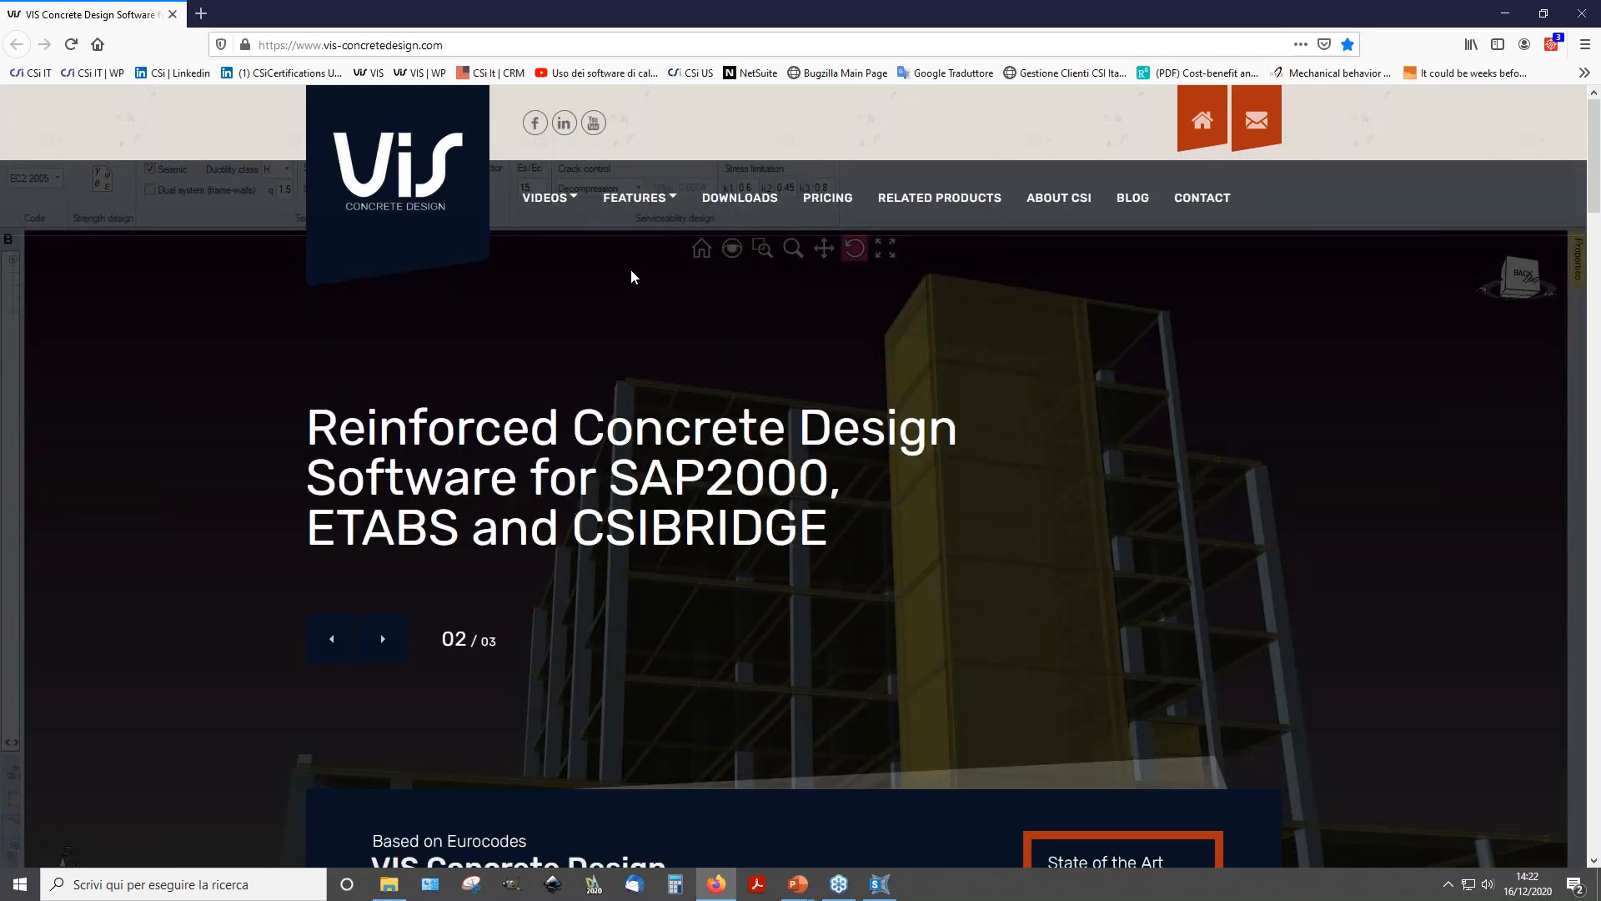
Step: Look through the PMM Strength Design video page on the VIS Concrete Design website and return to the home page
{"action": "mouse_move", "coordinate": [572, 208]}
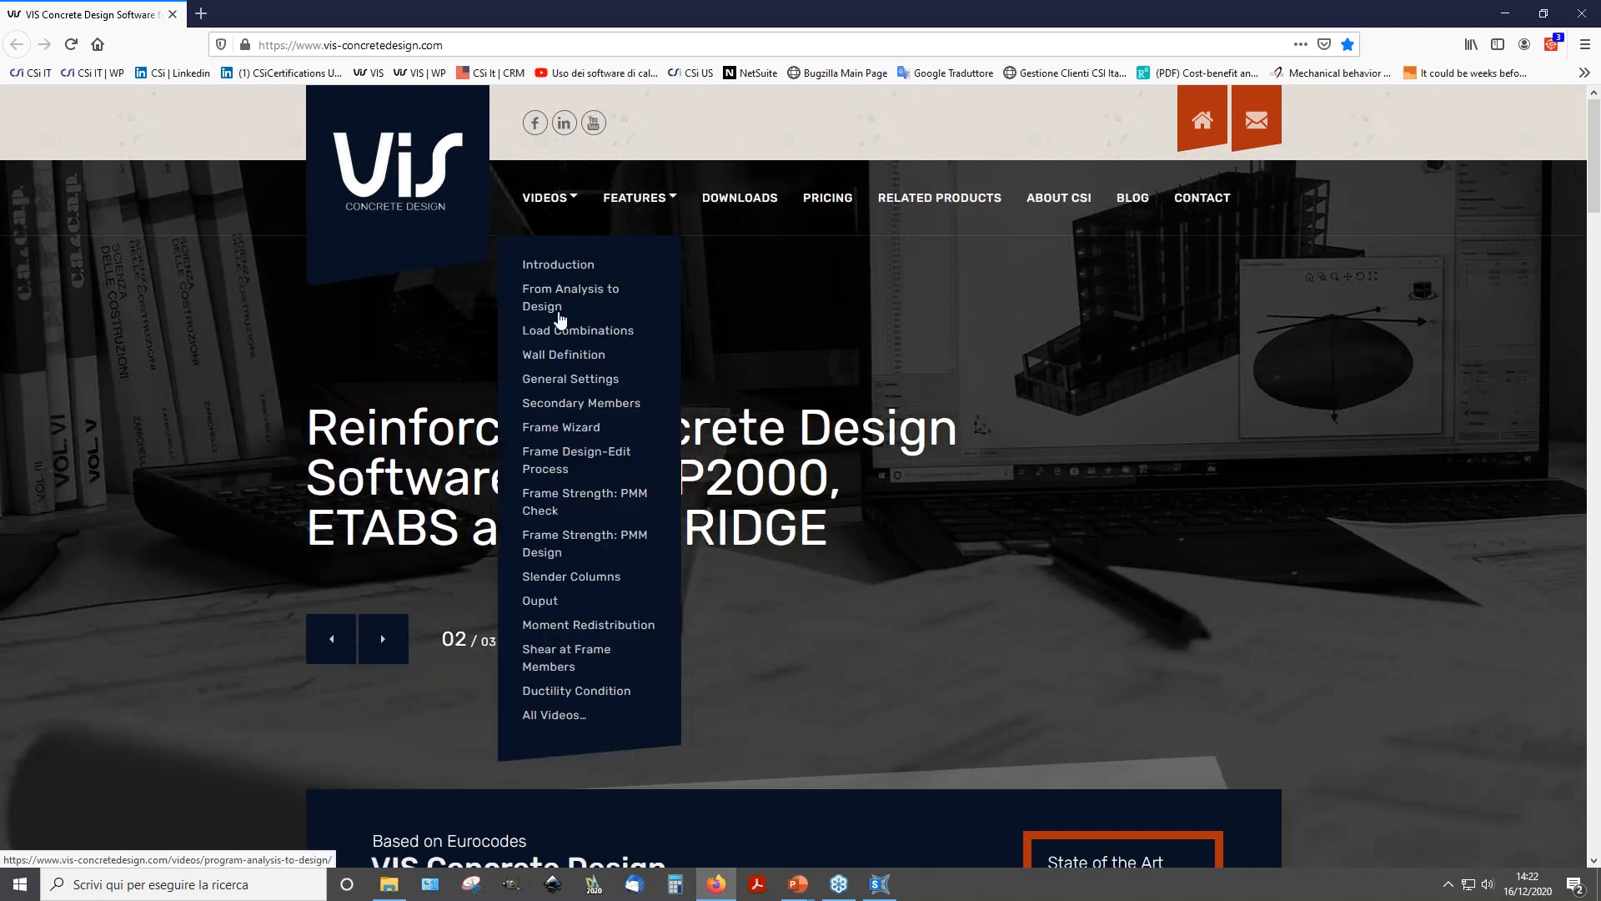
{"action": "left_click", "coordinate": [540, 550]}
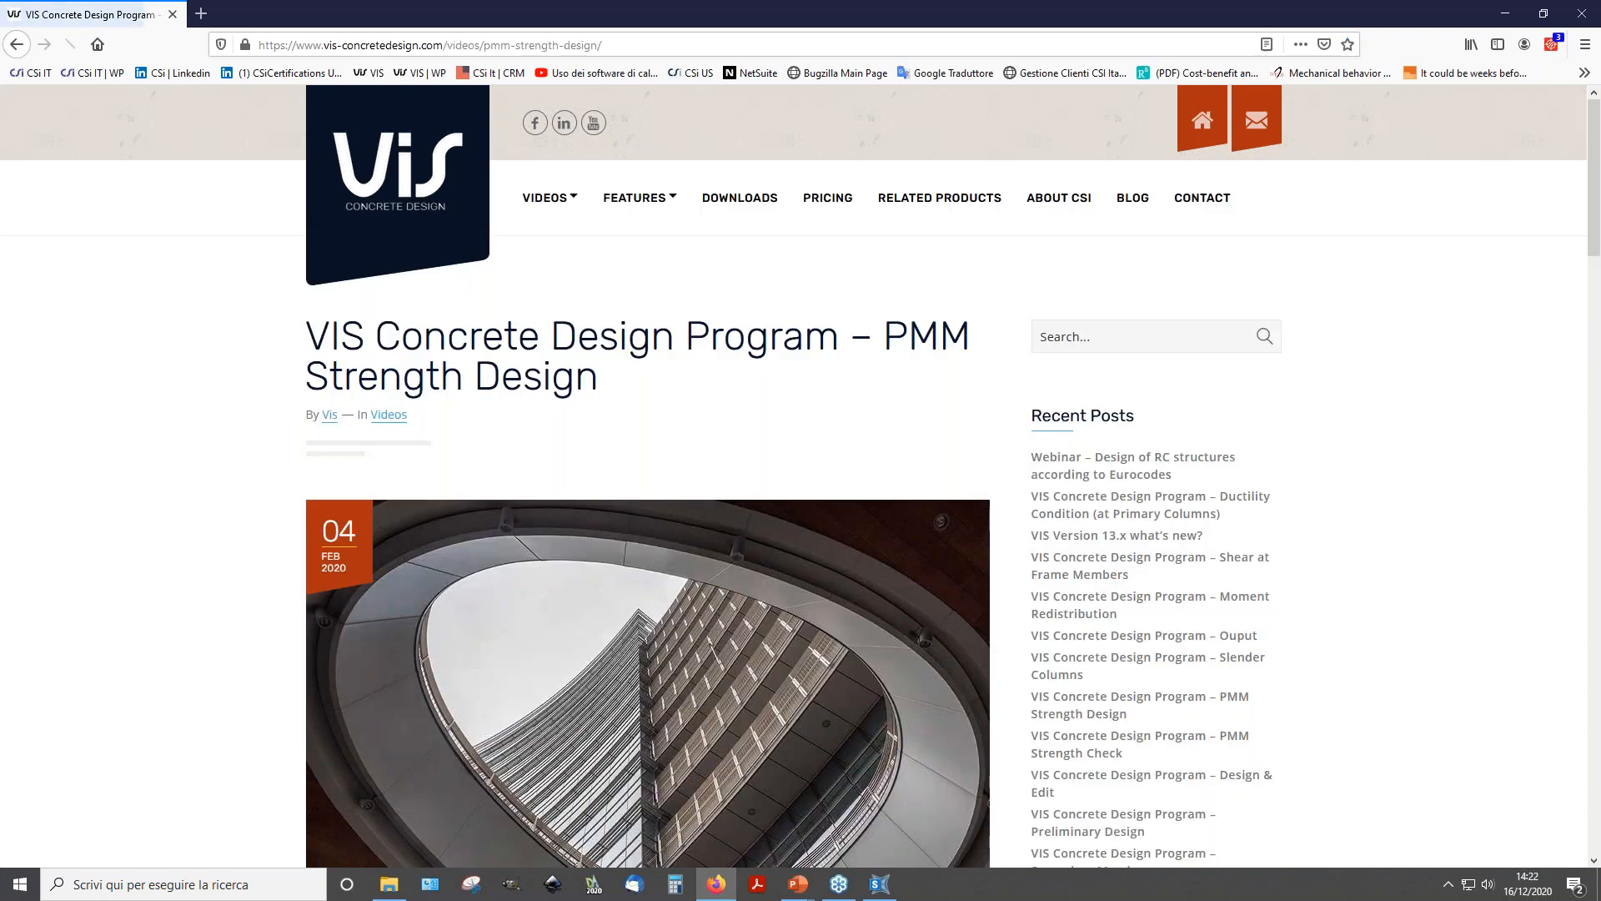
{"action": "scroll", "coordinate": [632, 430], "scroll_direction": "down", "scroll_amount": 10}
{"action": "scroll", "coordinate": [632, 430], "scroll_direction": "up", "scroll_amount": 3}
{"action": "scroll", "coordinate": [678, 415], "scroll_direction": "down", "scroll_amount": 10}
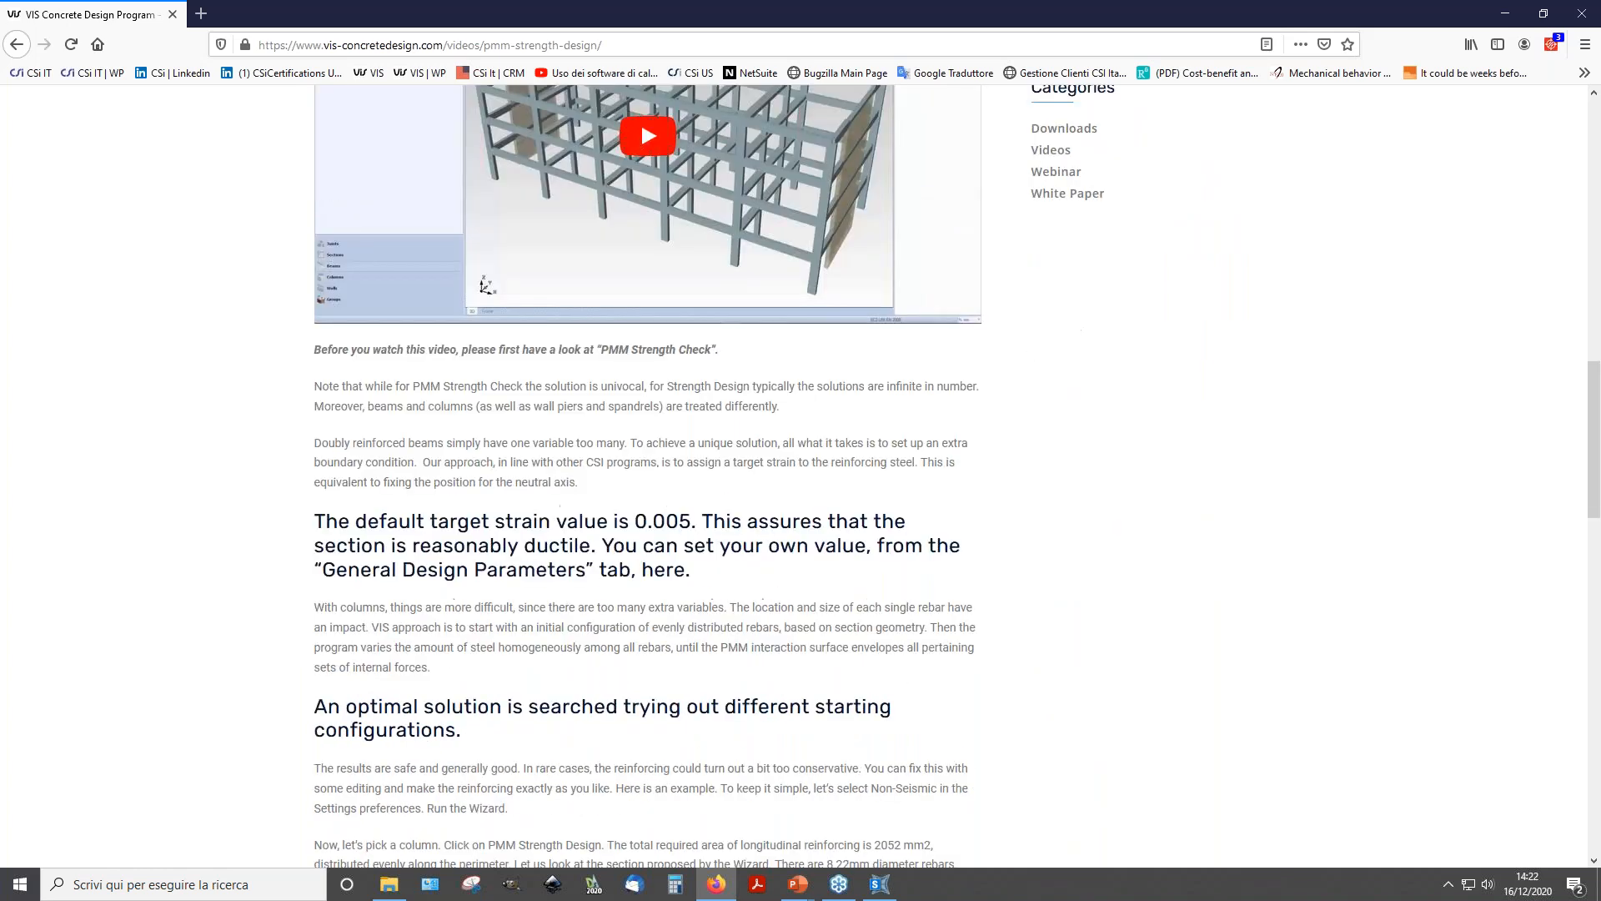
{"action": "scroll", "coordinate": [678, 415], "scroll_direction": "up", "scroll_amount": 20}
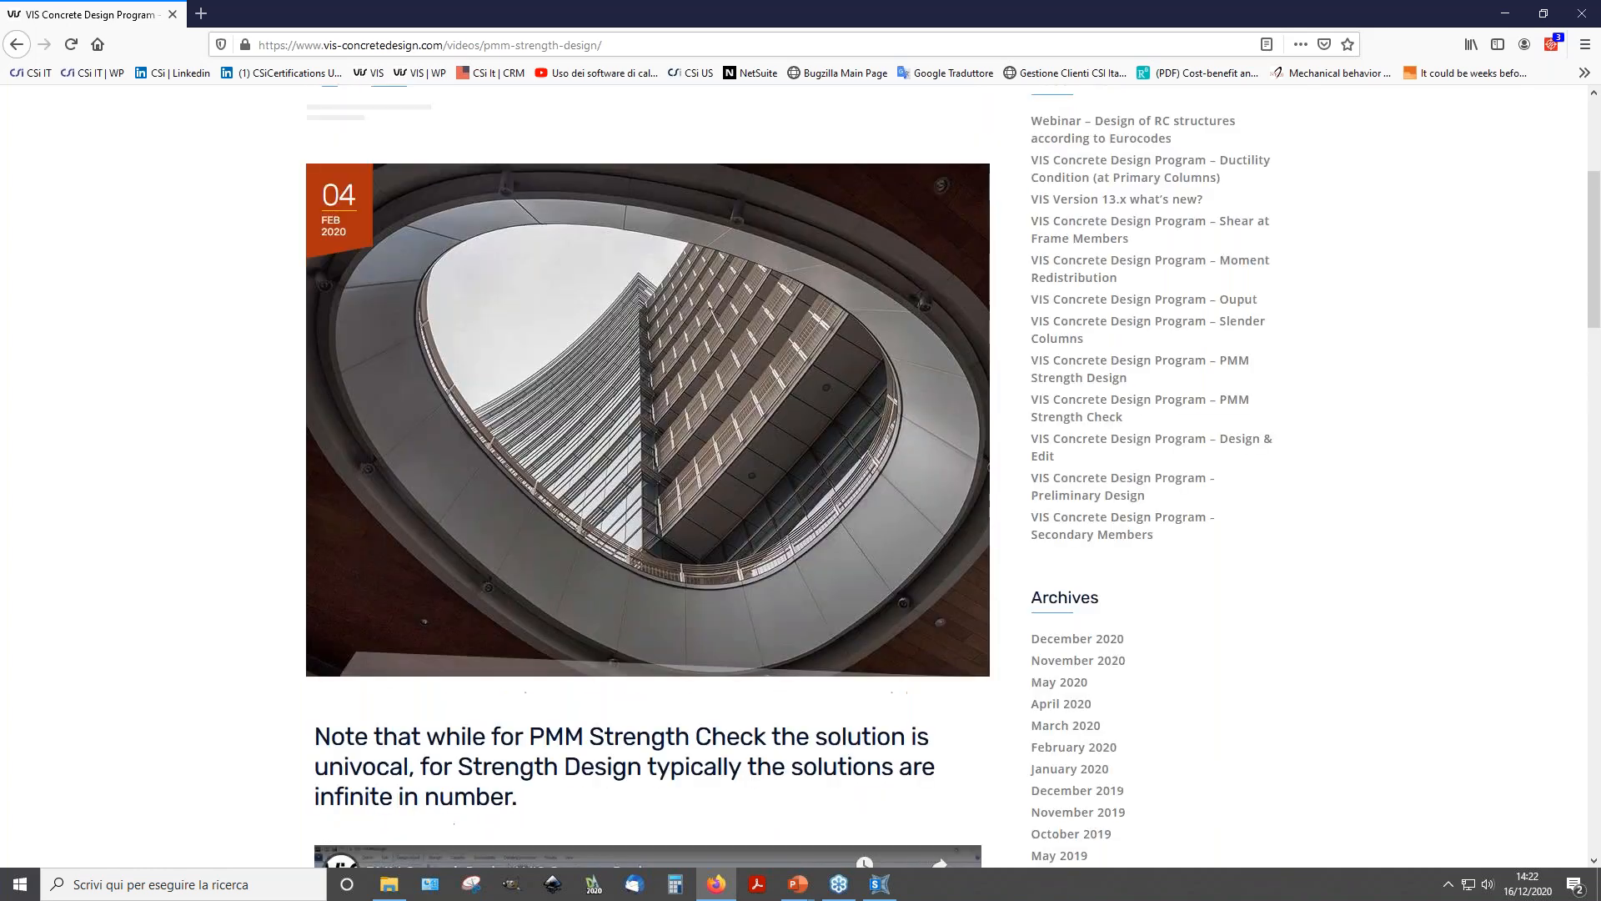
{"action": "left_click", "coordinate": [389, 163]}
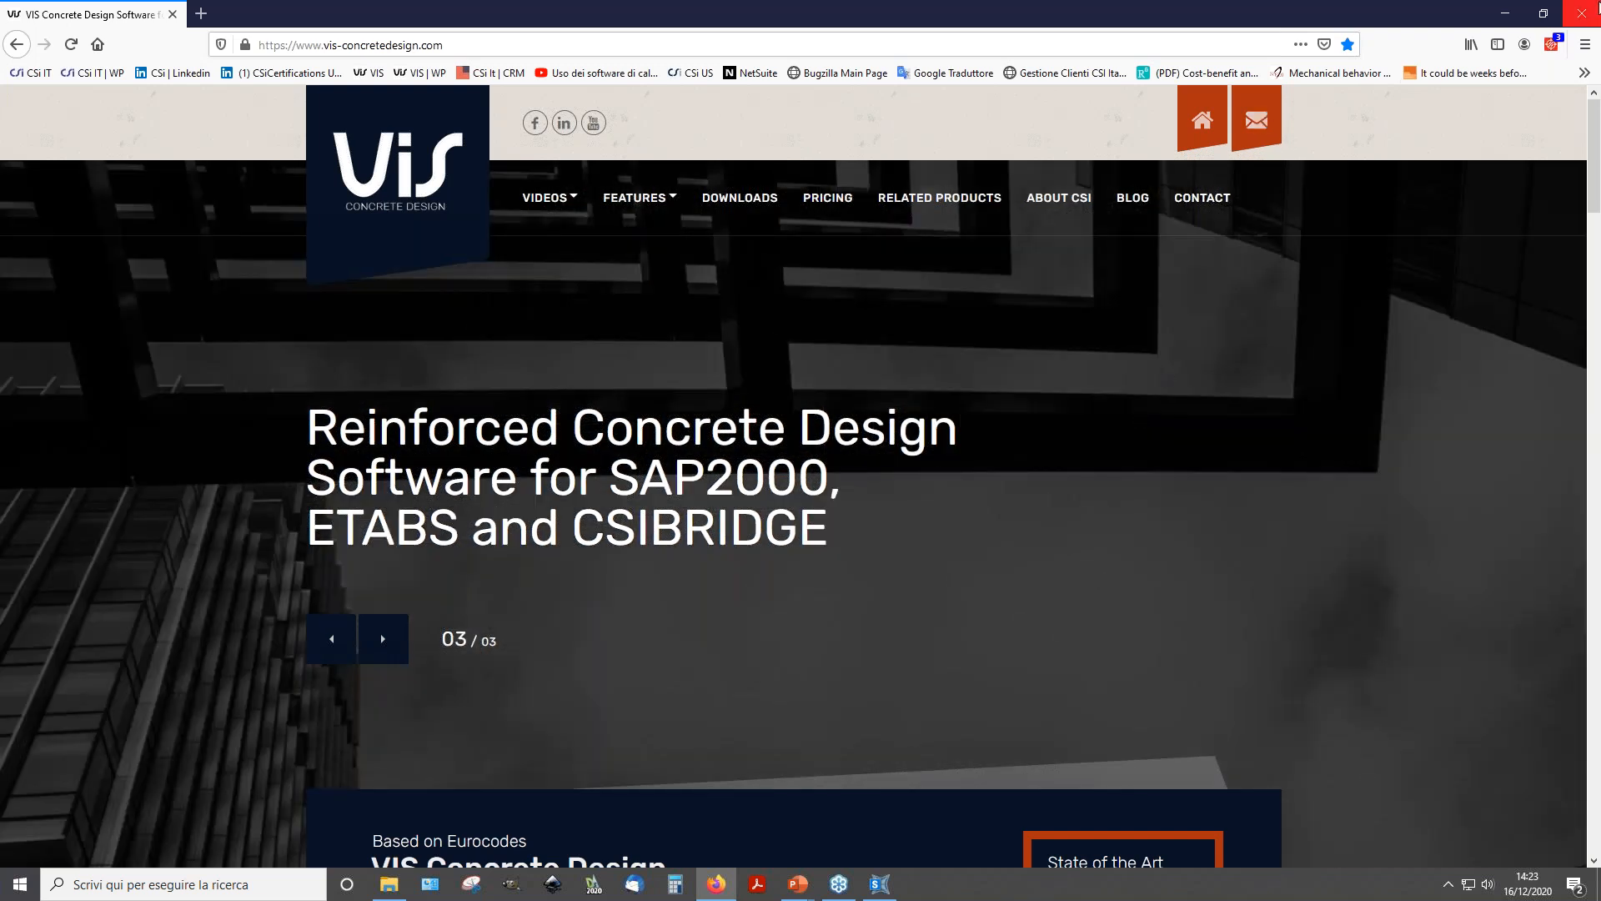
Step: Close the browser, end the slide show and close the Introduction_to_VIS.pptx presentation to switch to SAP2000
{"action": "left_click", "coordinate": [1598, 3]}
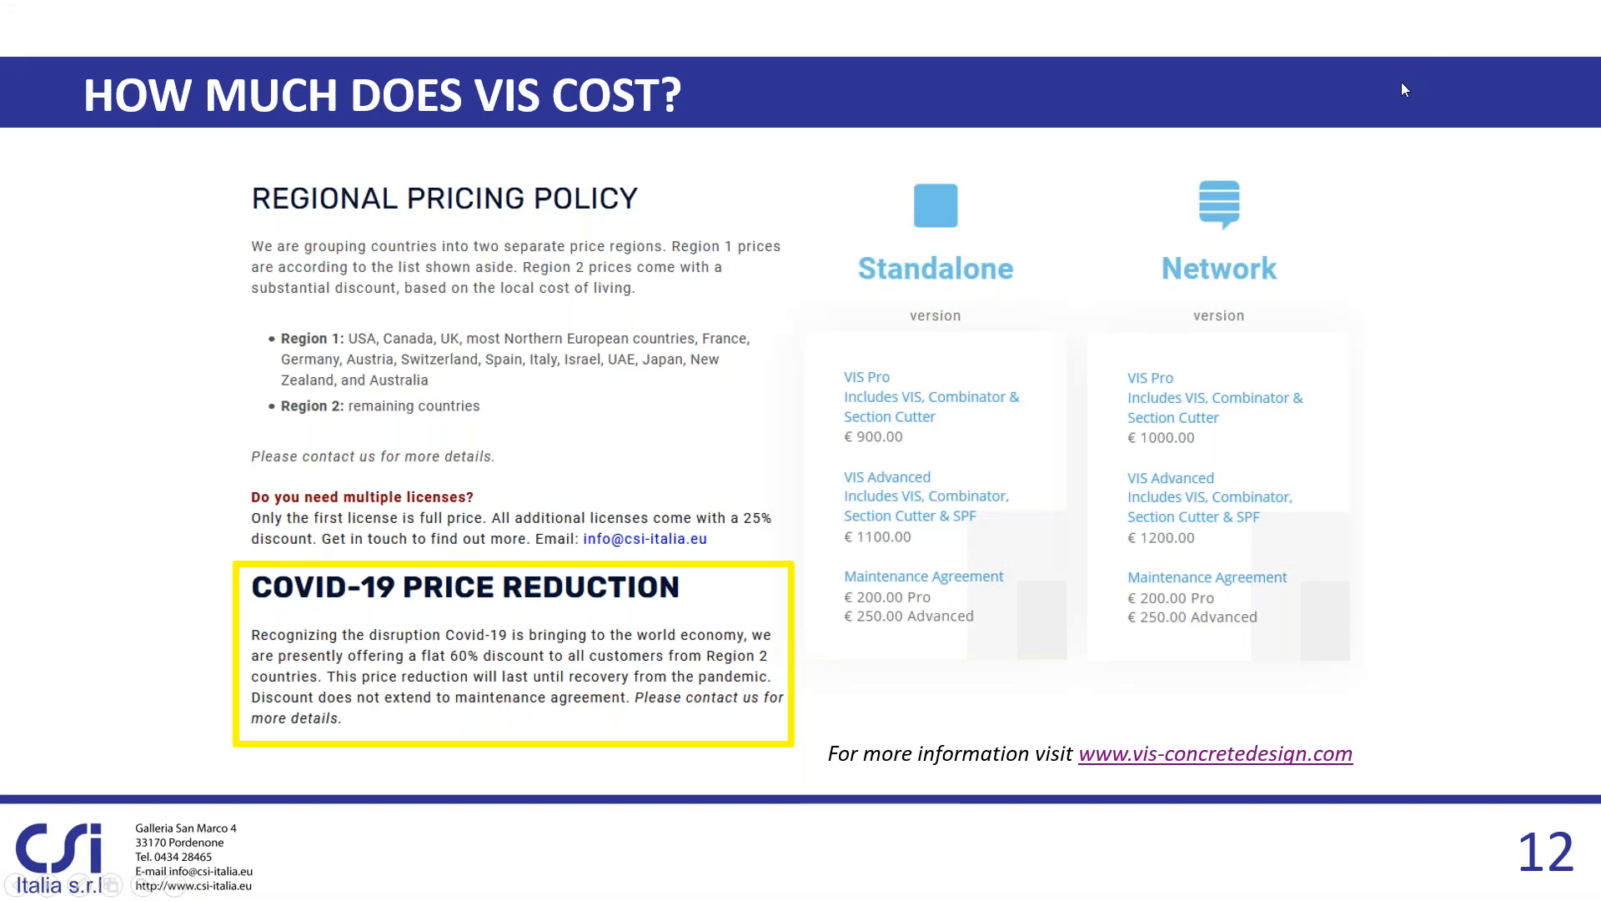
{"action": "key", "text": "Escape"}
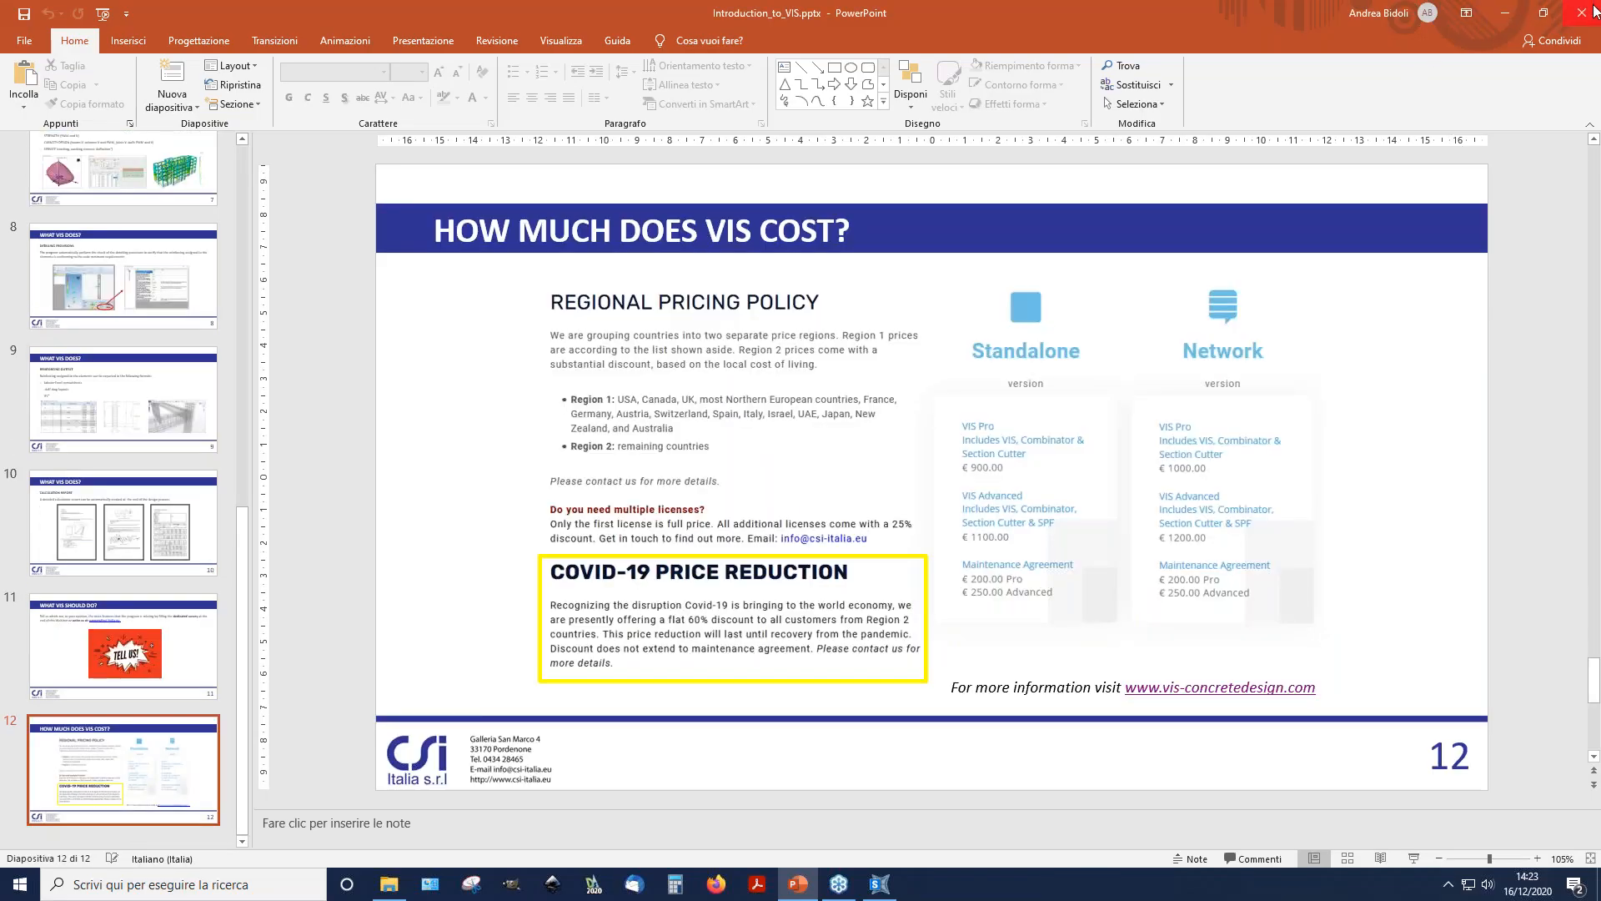
{"action": "left_click", "coordinate": [1594, 10]}
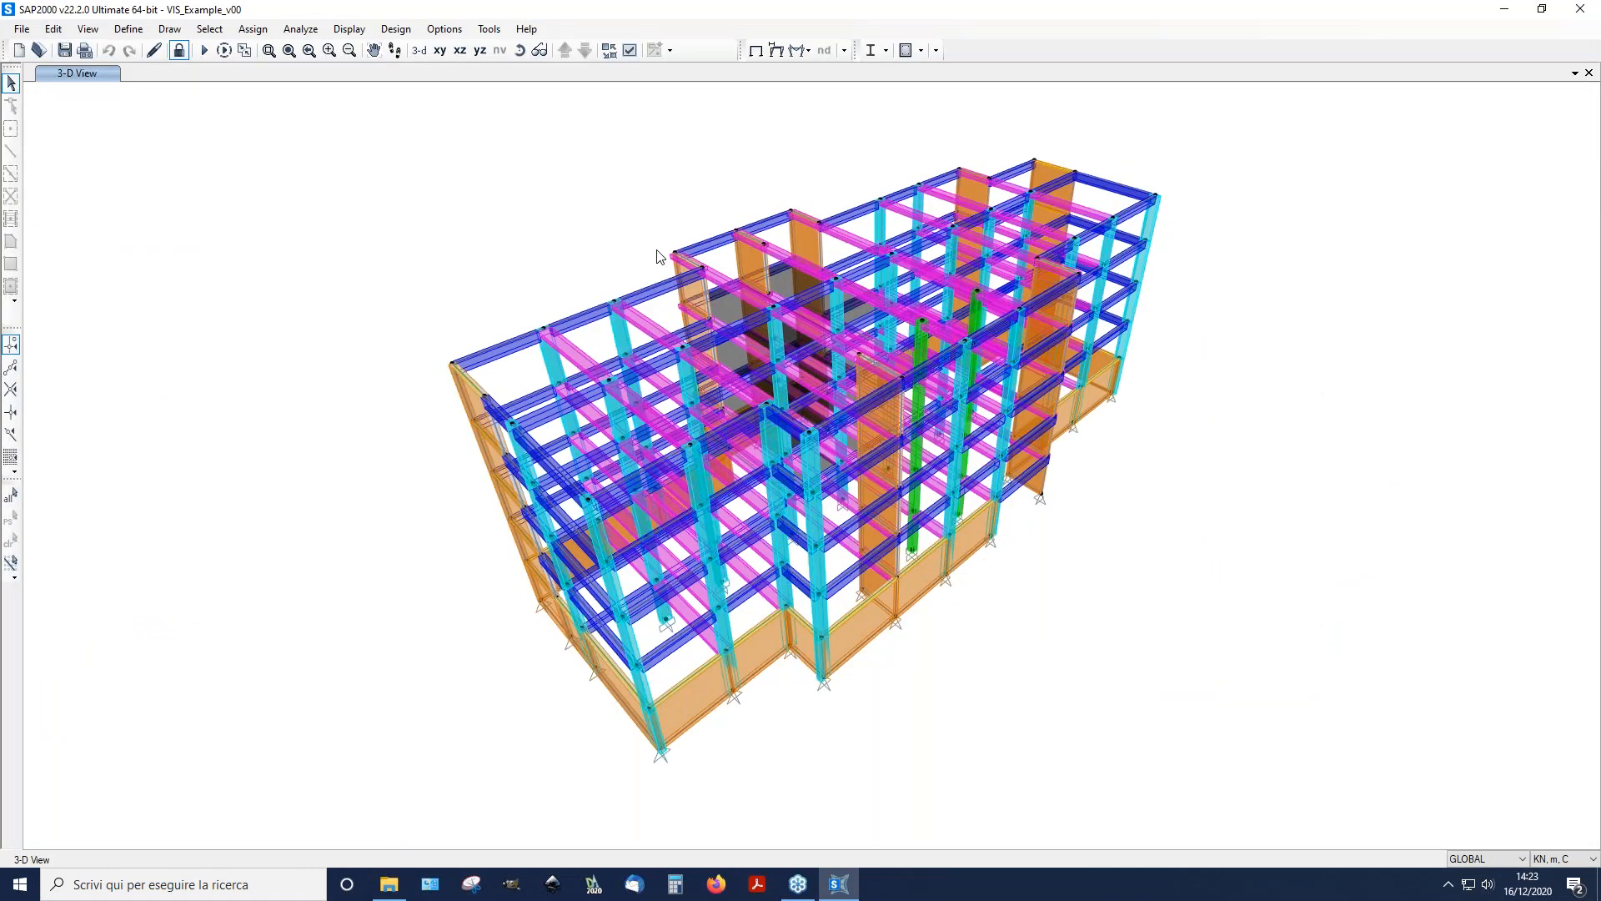
Step: Rotate the 3-D building model to view it from another angle and switch to the X-Z elevation at Y=0
{"action": "left_click", "coordinate": [519, 51]}
{"action": "left_click_drag", "start_coordinate": [584, 146], "coordinate": [1004, 662]}
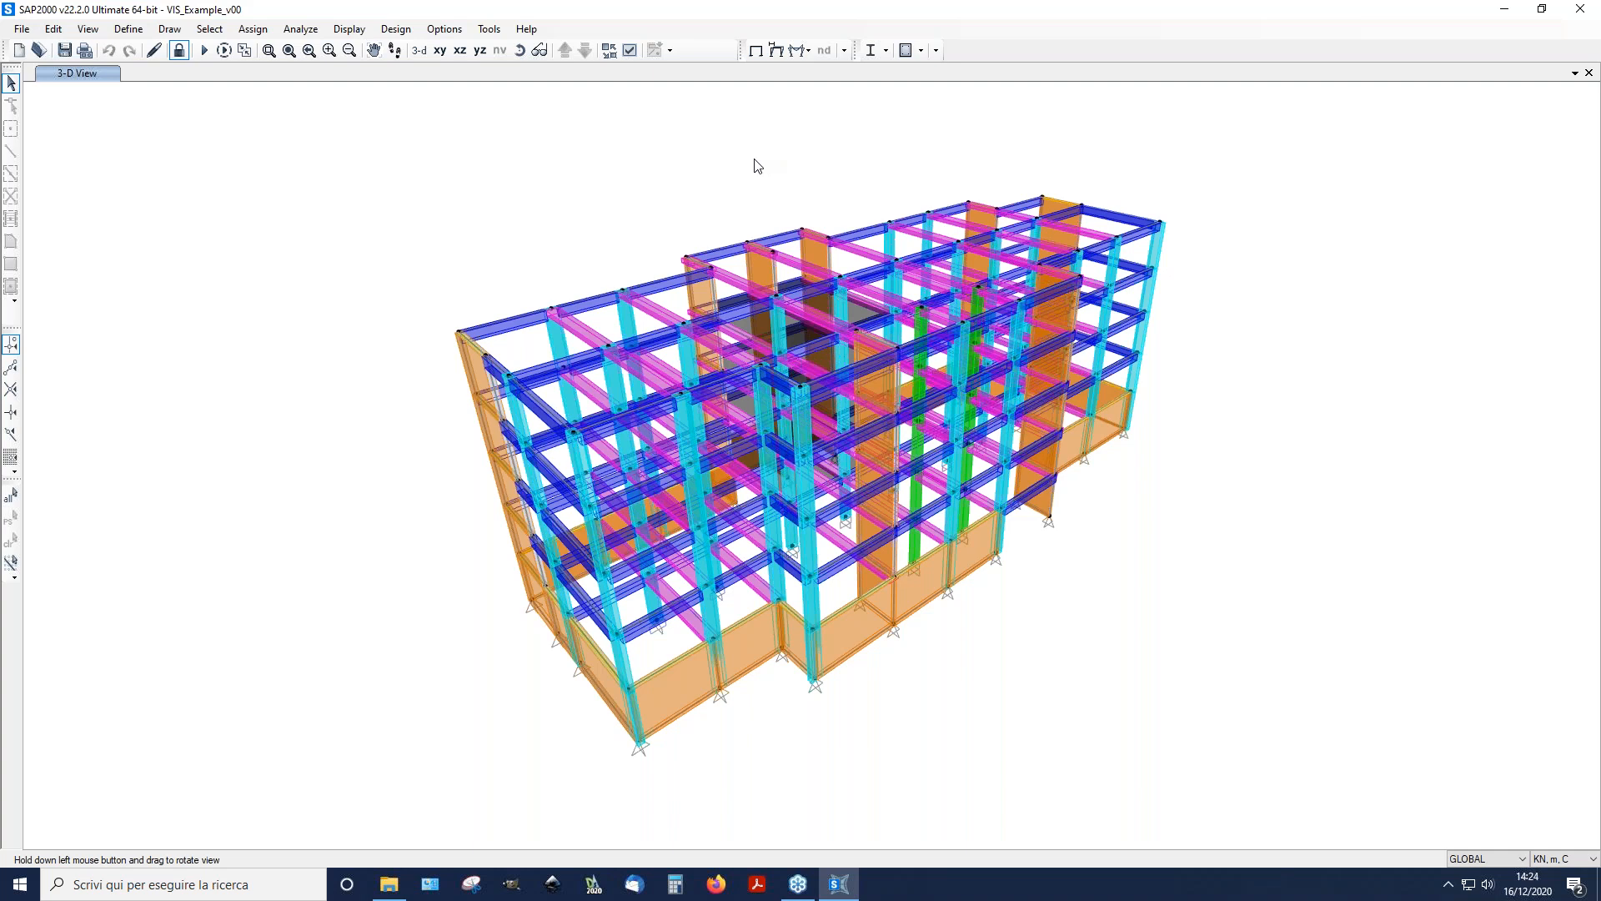
{"action": "left_click", "coordinate": [459, 51]}
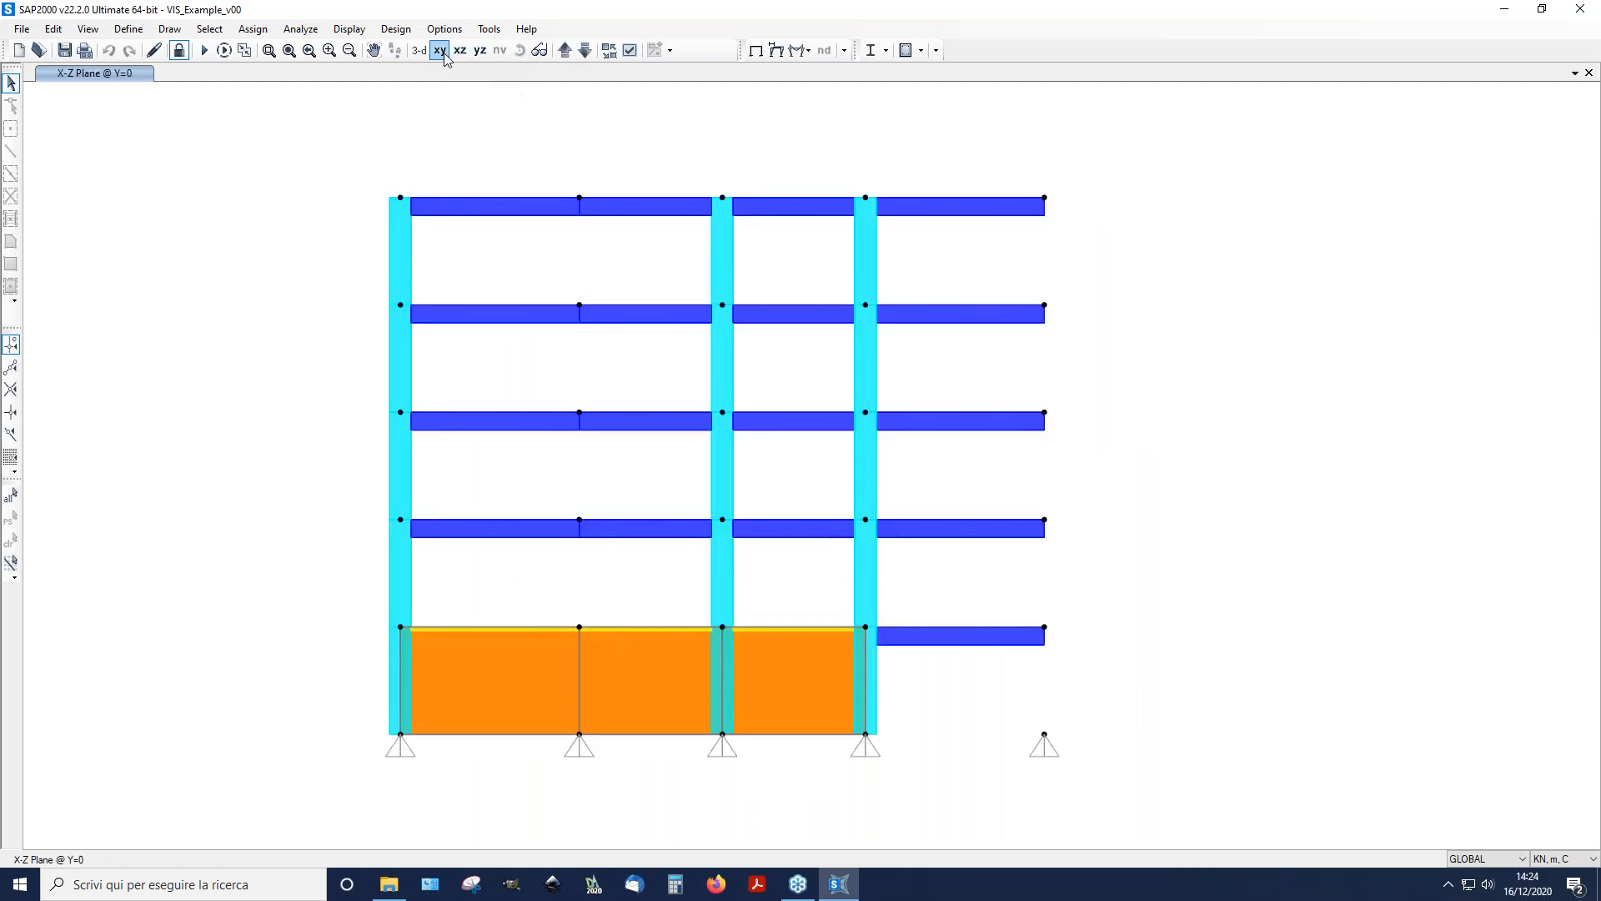
Step: Switch to the X-Y plan at Z=12 and set the display to colour by objects
{"action": "left_click", "coordinate": [441, 52]}
{"action": "left_click", "coordinate": [631, 50]}
{"action": "left_click", "coordinate": [674, 265]}
{"action": "left_click", "coordinate": [867, 653]}
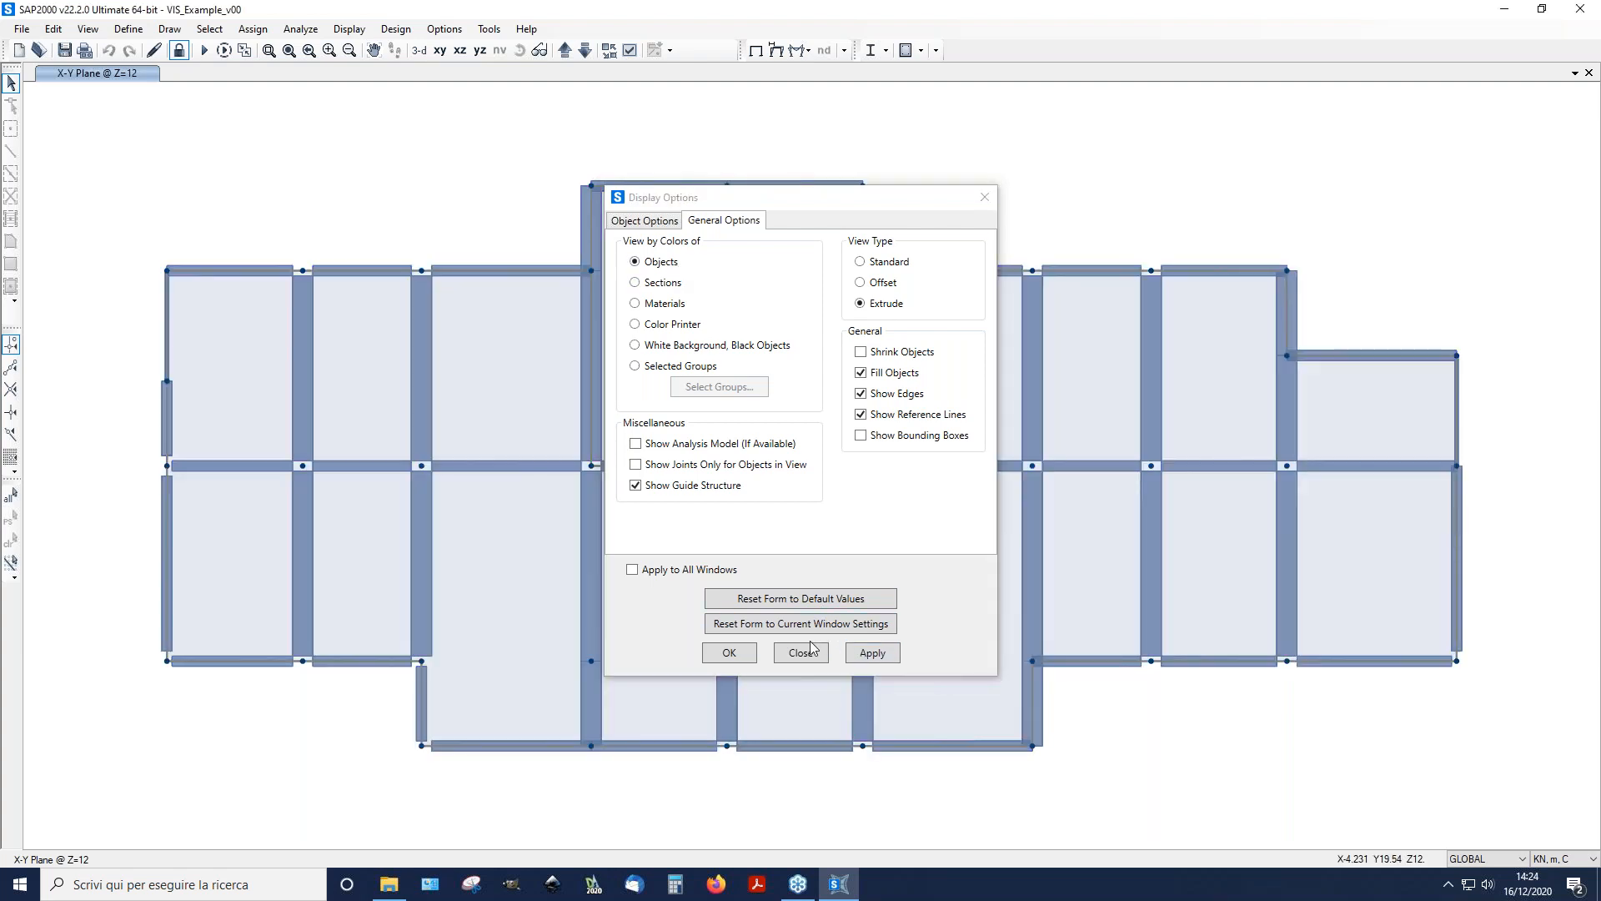
{"action": "left_click", "coordinate": [801, 653]}
Step: Select the two floor slab areas in the Z=12 plan to check their outlines and deselect both
{"action": "left_click", "coordinate": [660, 367]}
{"action": "left_click", "coordinate": [661, 367]}
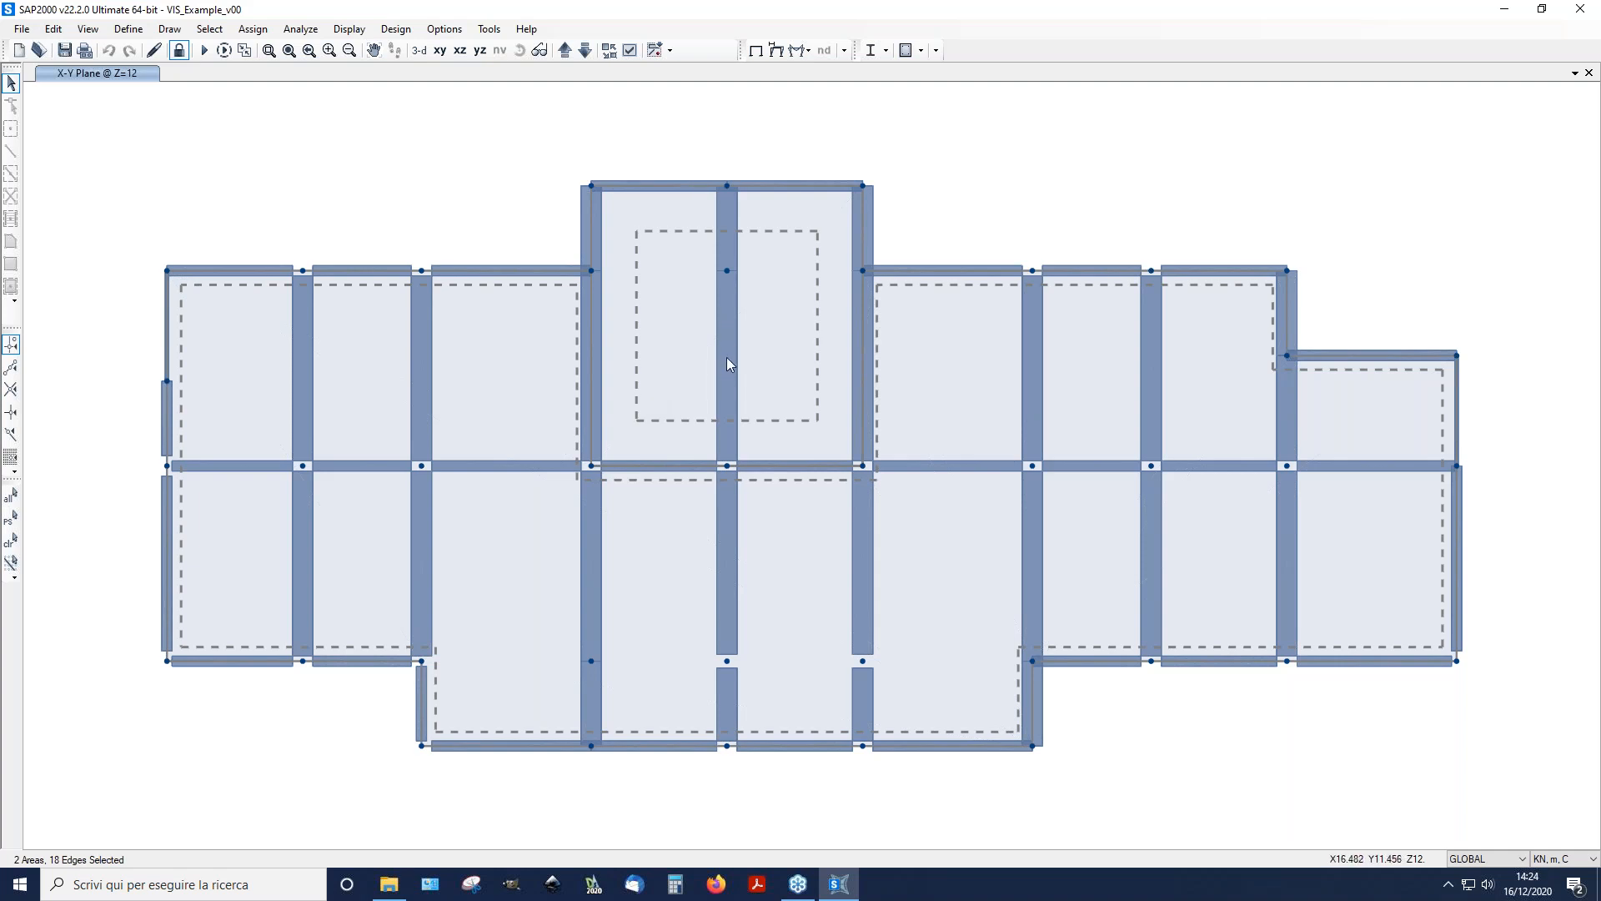
{"action": "left_click", "coordinate": [682, 366]}
{"action": "left_click", "coordinate": [511, 426]}
Step: Set the plan's view type to Standard in the display options
{"action": "left_click", "coordinate": [629, 50]}
{"action": "left_click", "coordinate": [859, 262]}
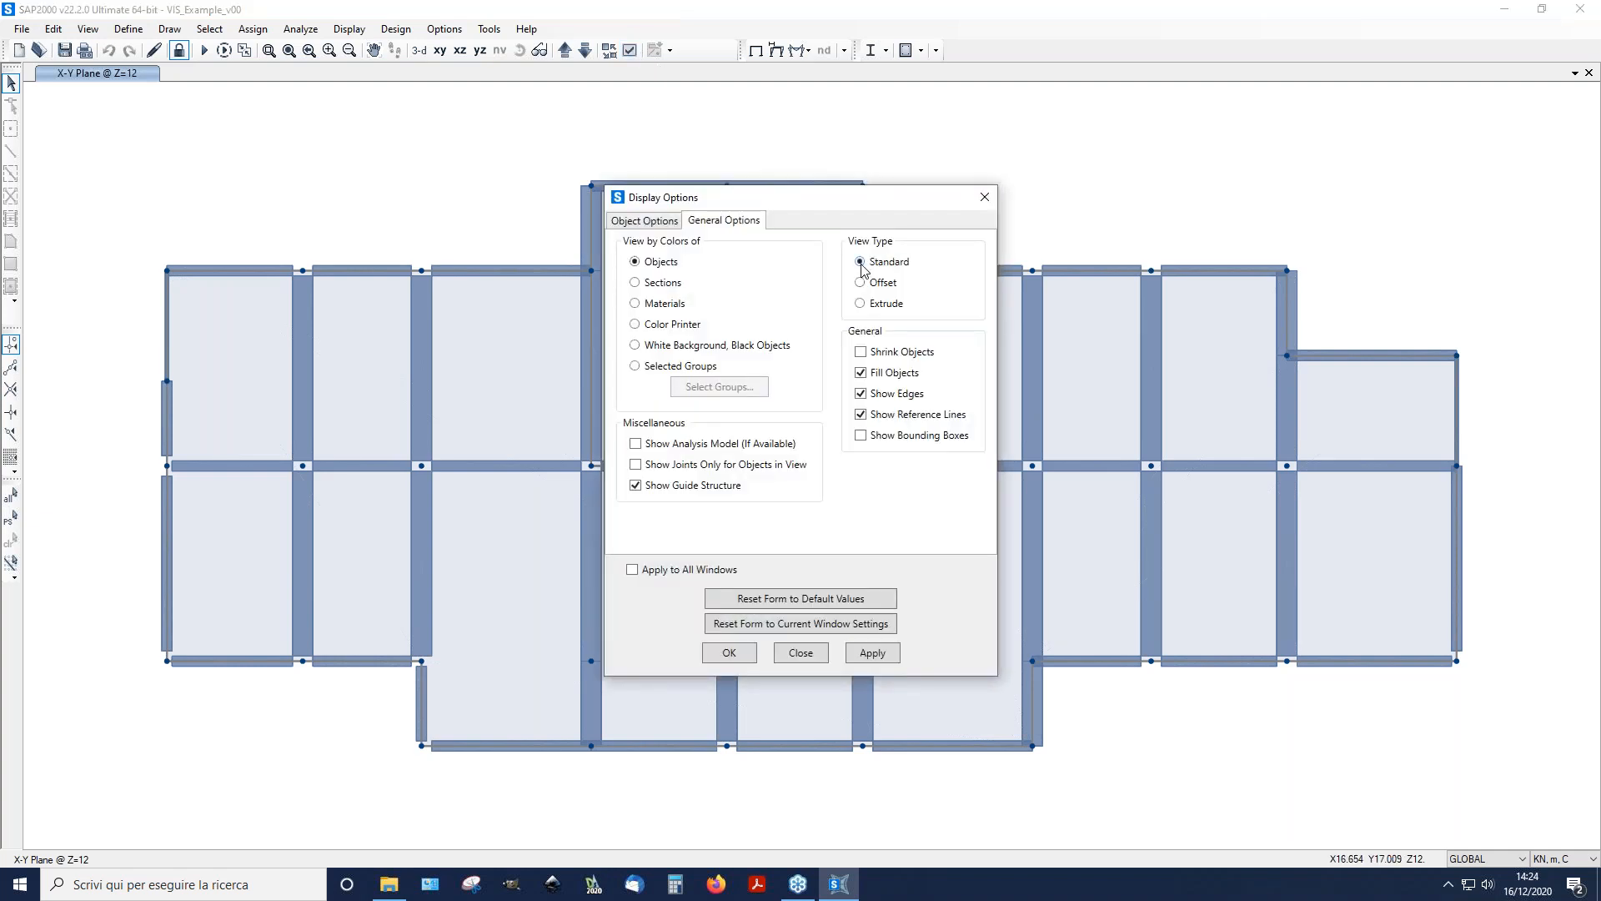
{"action": "left_click", "coordinate": [872, 652]}
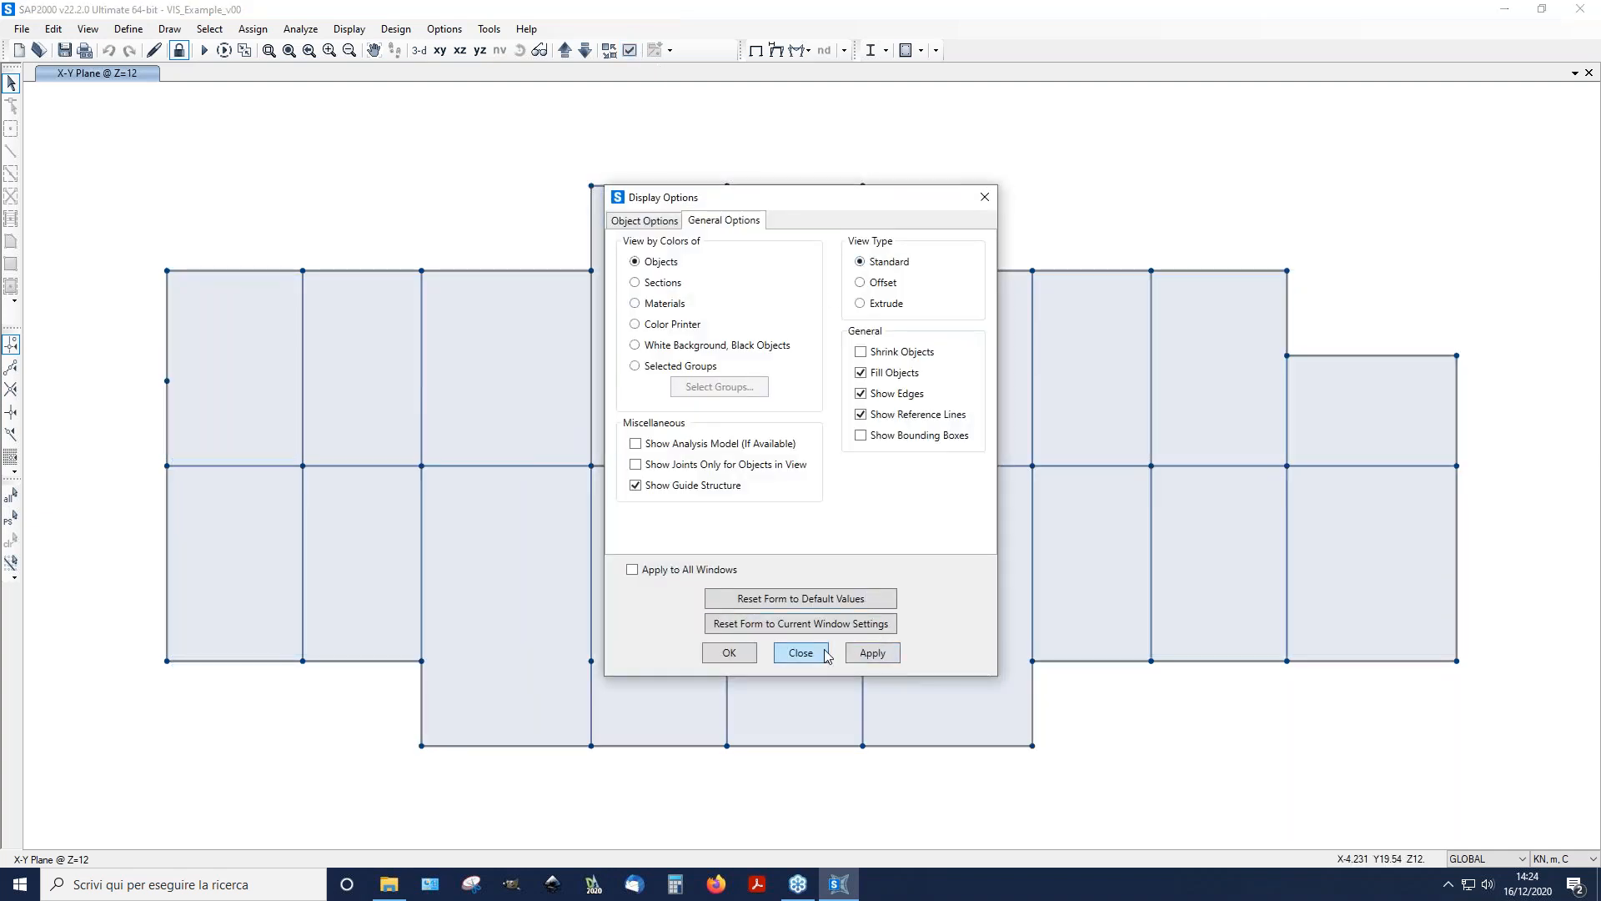
{"action": "left_click", "coordinate": [821, 653]}
Step: Select both slab areas in the standard plan view to check their extents and redisplay the undeformed shape
{"action": "left_click", "coordinate": [679, 483]}
{"action": "left_click", "coordinate": [677, 348]}
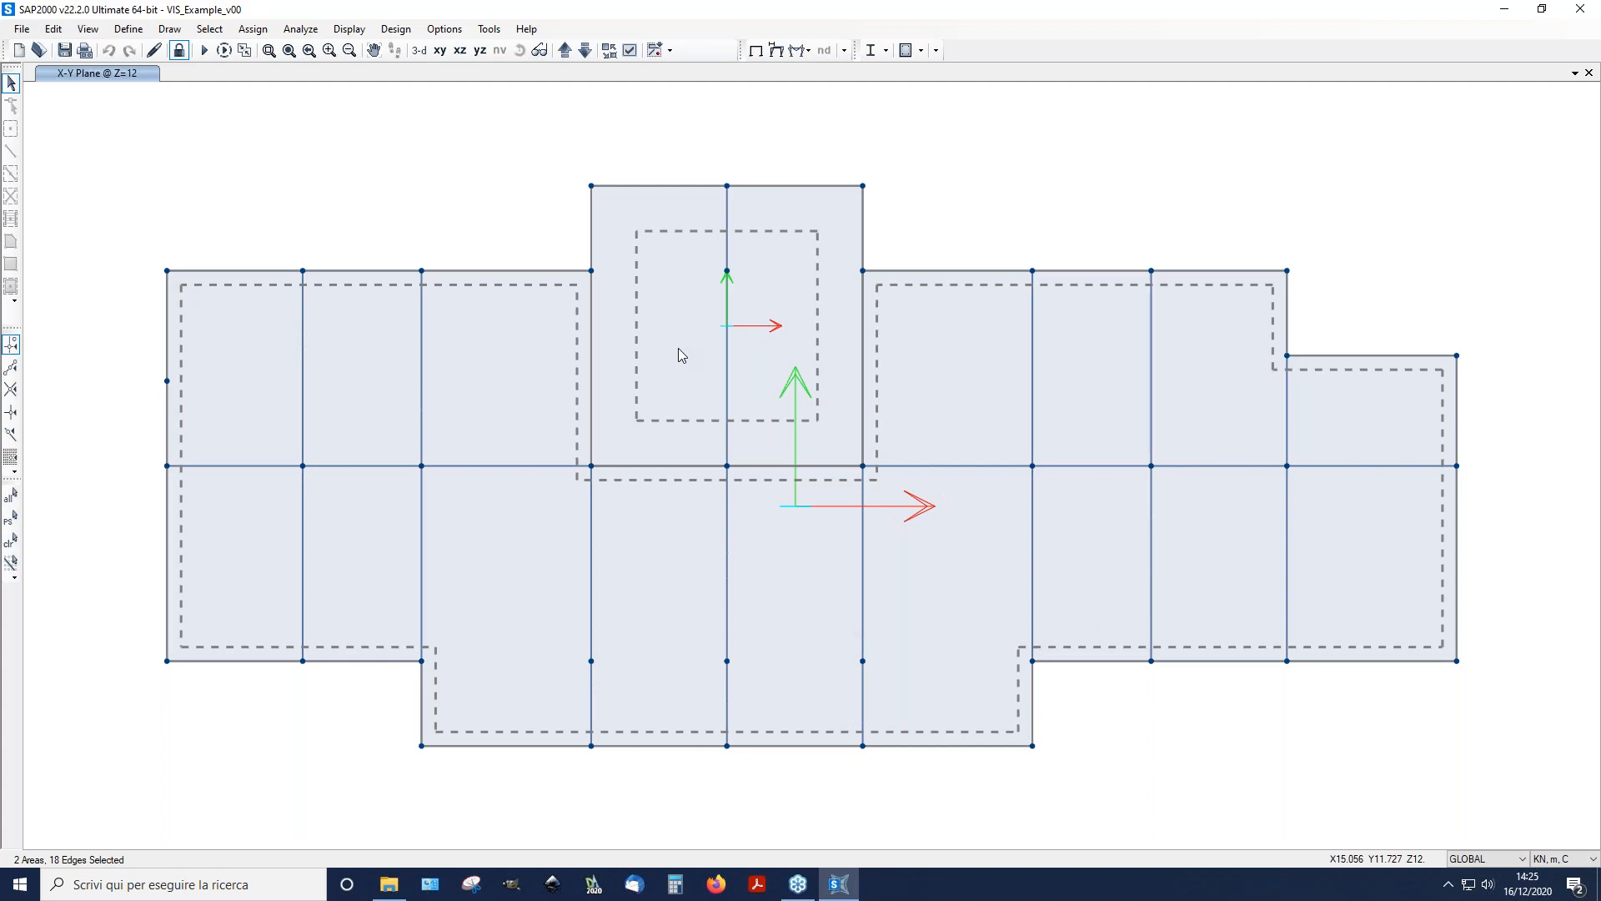
{"action": "left_click", "coordinate": [755, 50]}
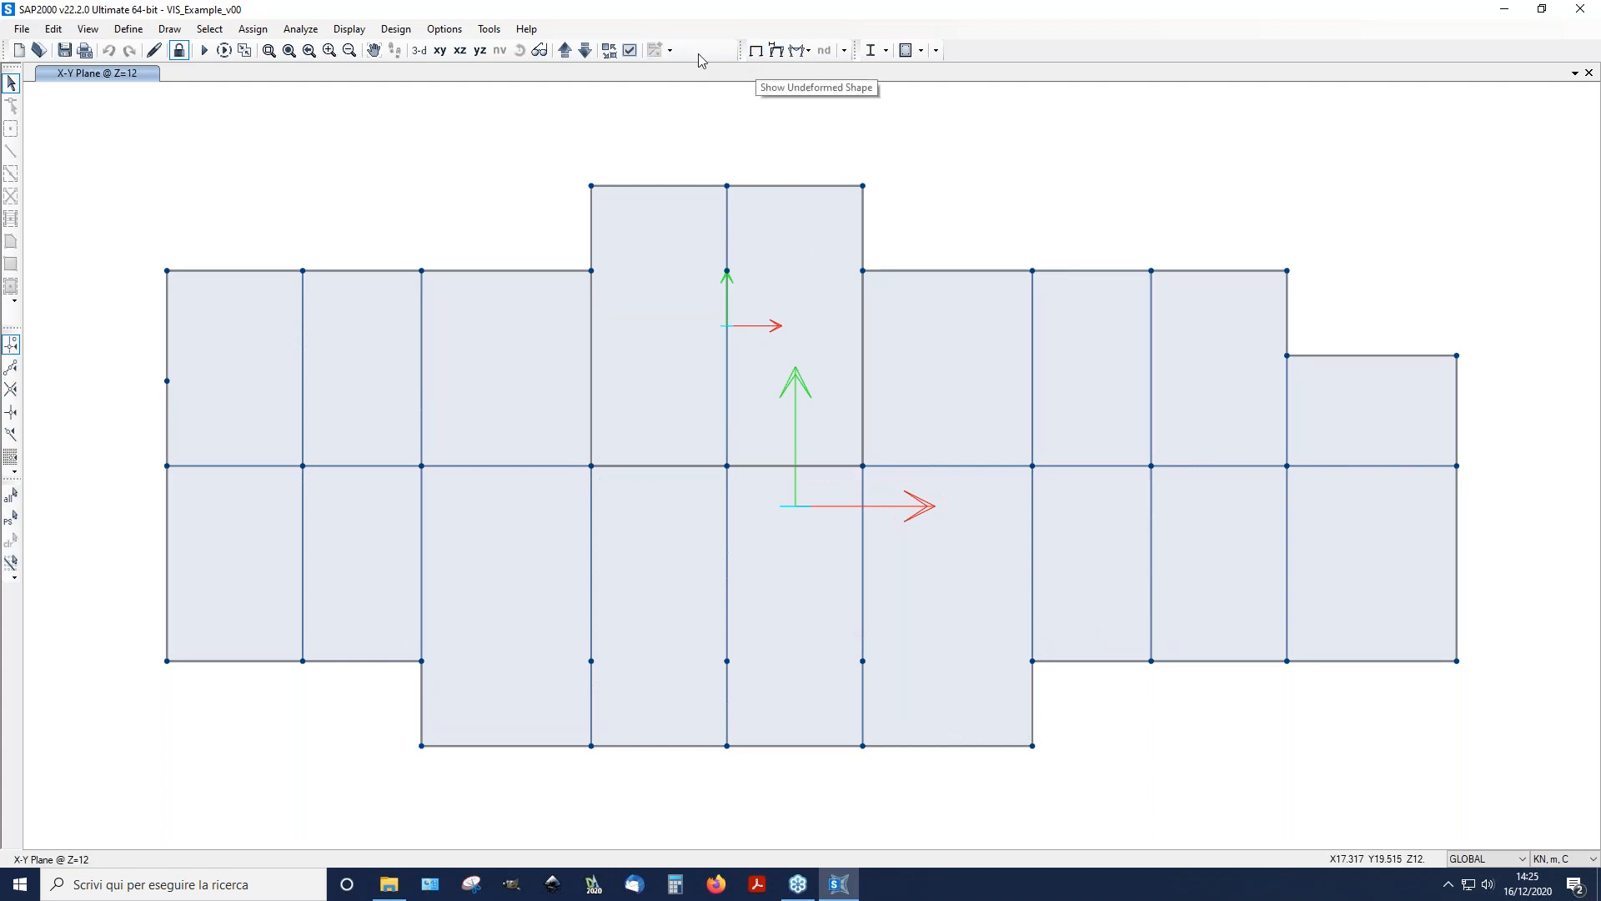
Step: Return to the 3-D view and display the model extruded with colours by sections
{"action": "left_click", "coordinate": [419, 50]}
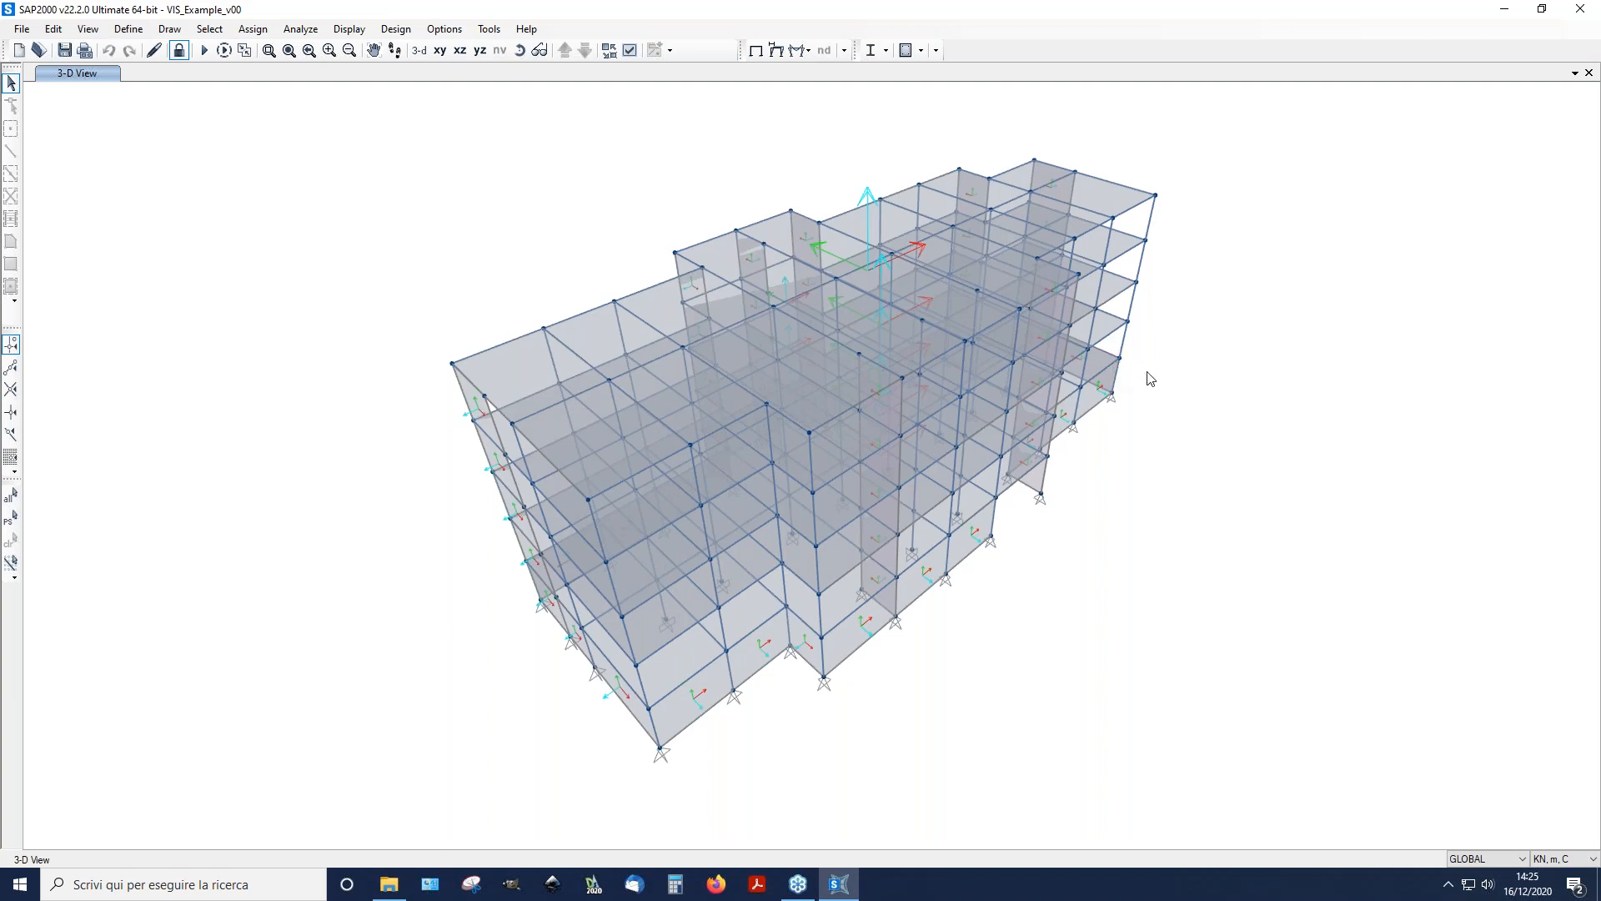
{"action": "left_click", "coordinate": [630, 51]}
{"action": "left_click", "coordinate": [717, 220]}
{"action": "left_click", "coordinate": [670, 282]}
{"action": "left_click", "coordinate": [872, 659]}
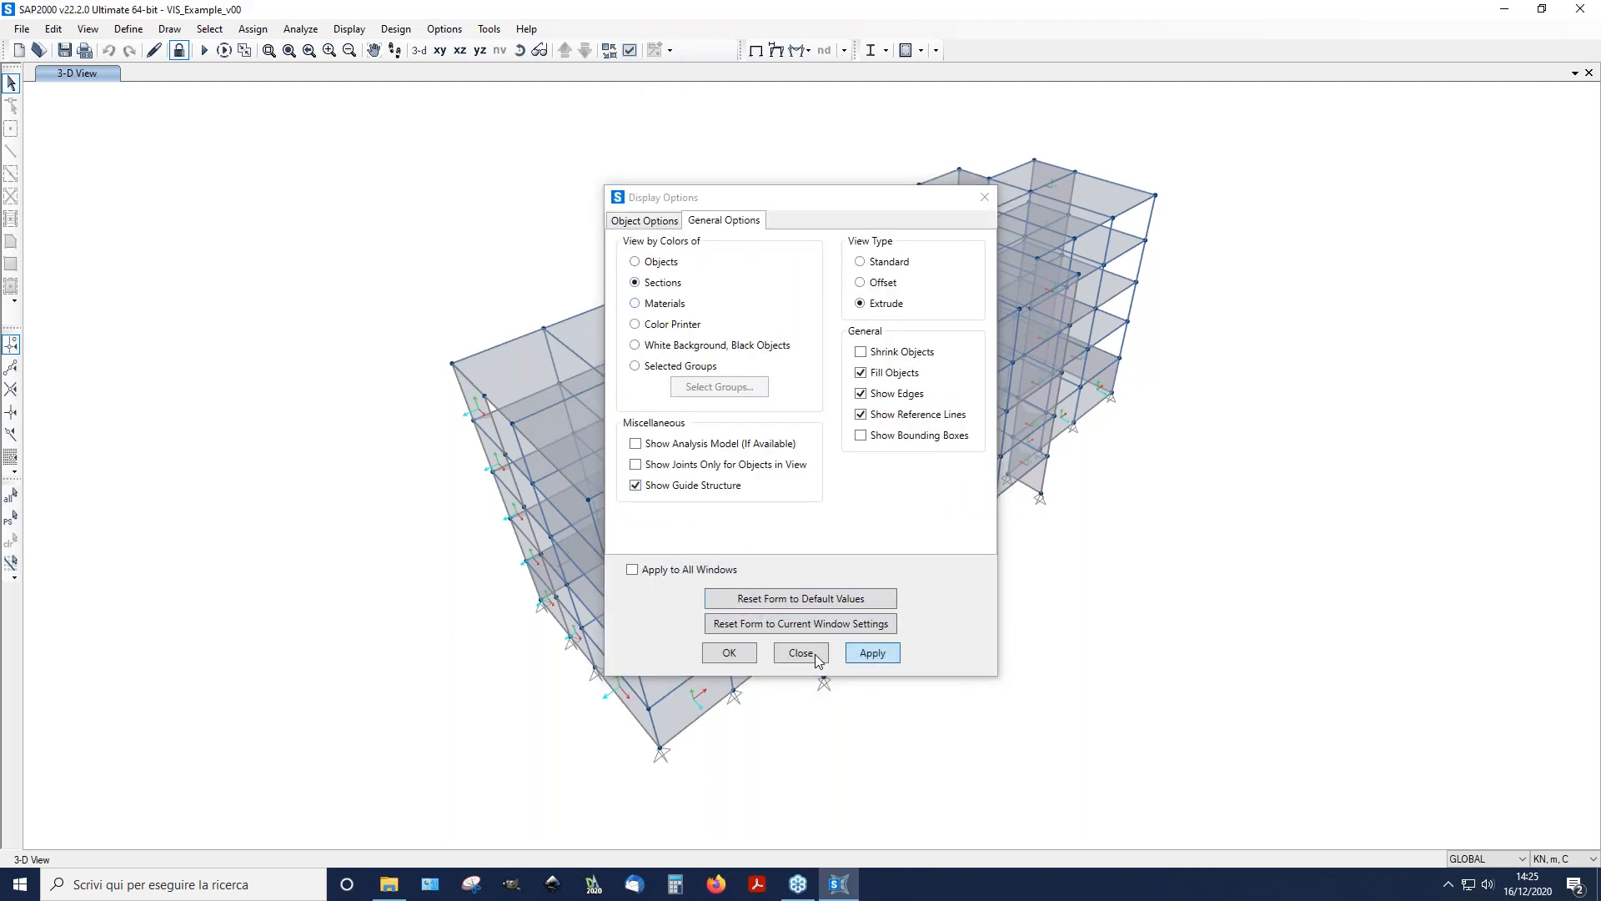
{"action": "left_click", "coordinate": [814, 653]}
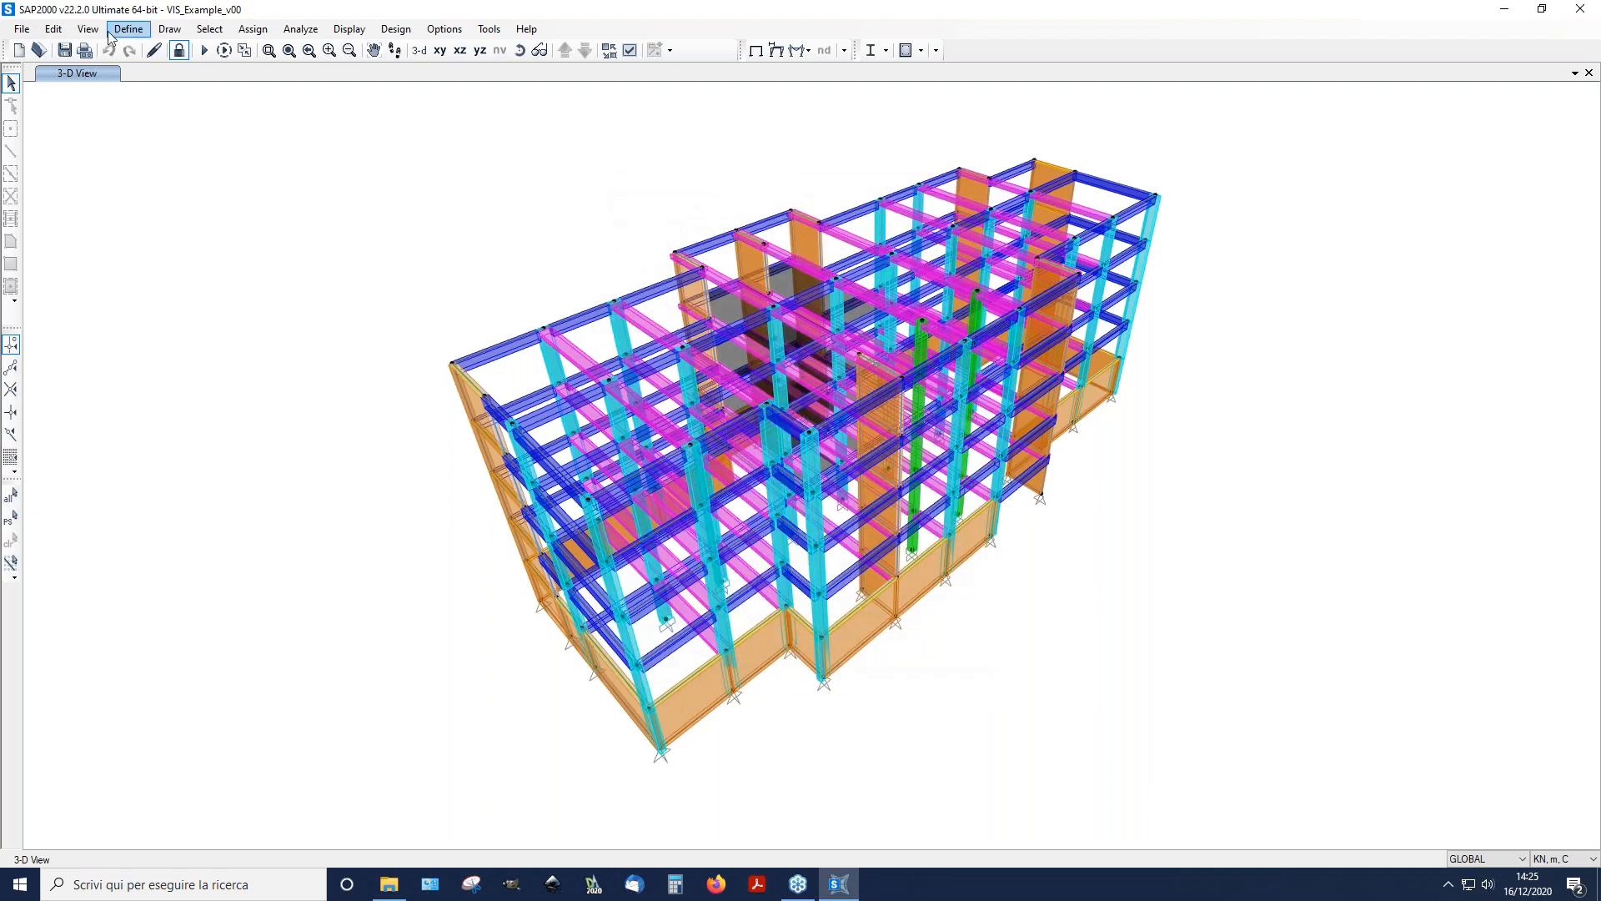
Step: Select the COLUMNS and PRIMARY-BEAMS groups and show only that selection in the 3-D view
{"action": "left_click", "coordinate": [210, 29]}
{"action": "mouse_move", "coordinate": [250, 49]}
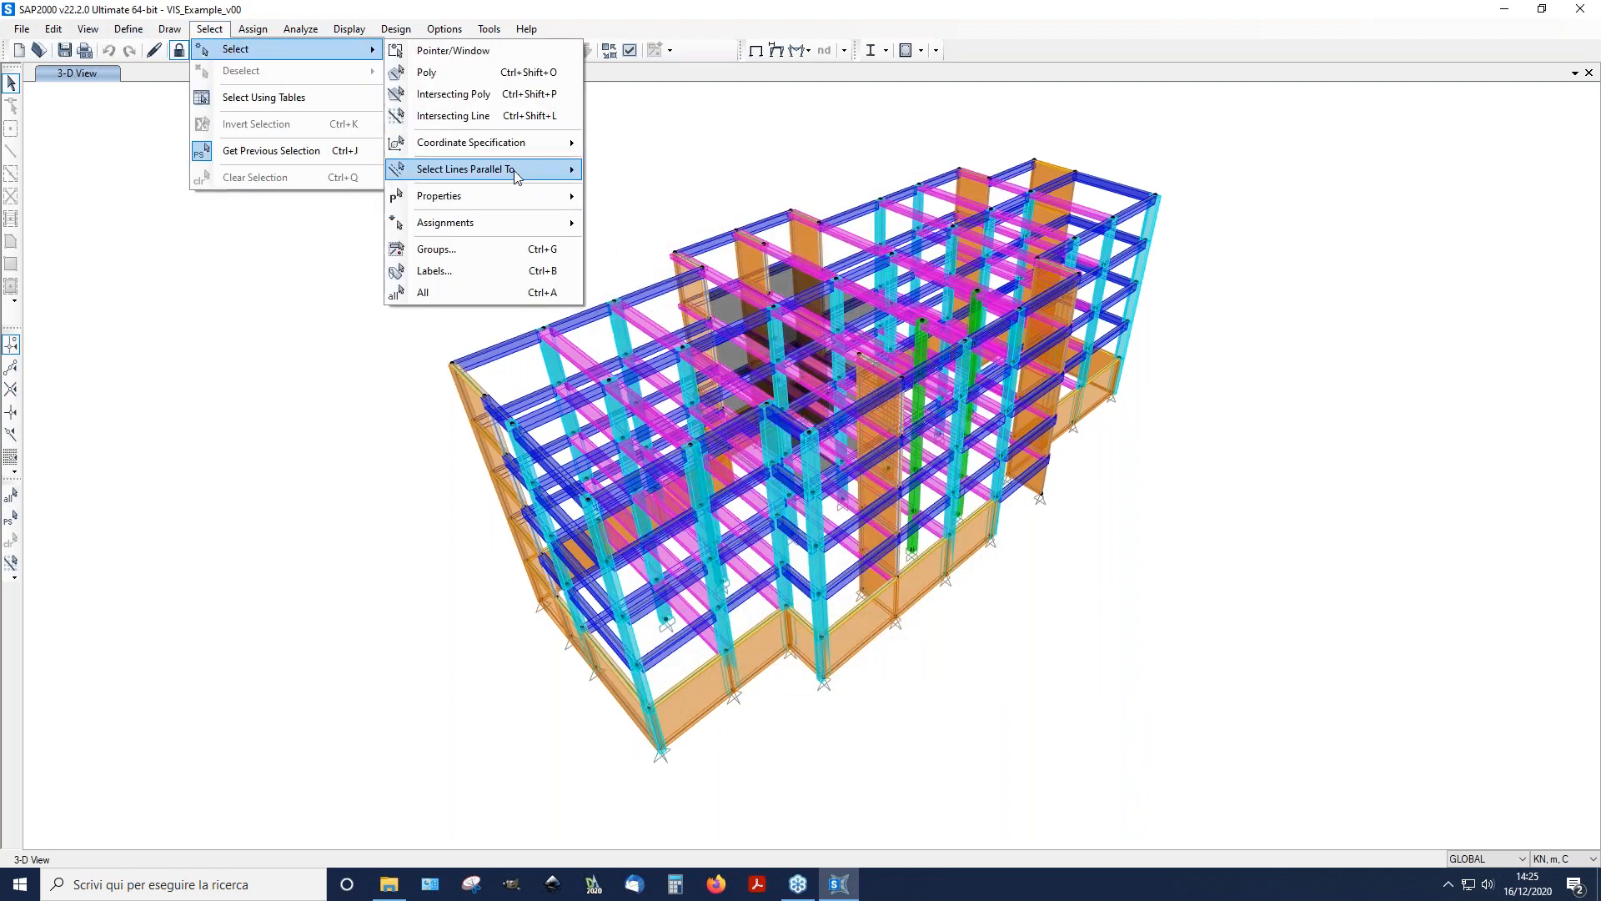
{"action": "left_click", "coordinate": [450, 250]}
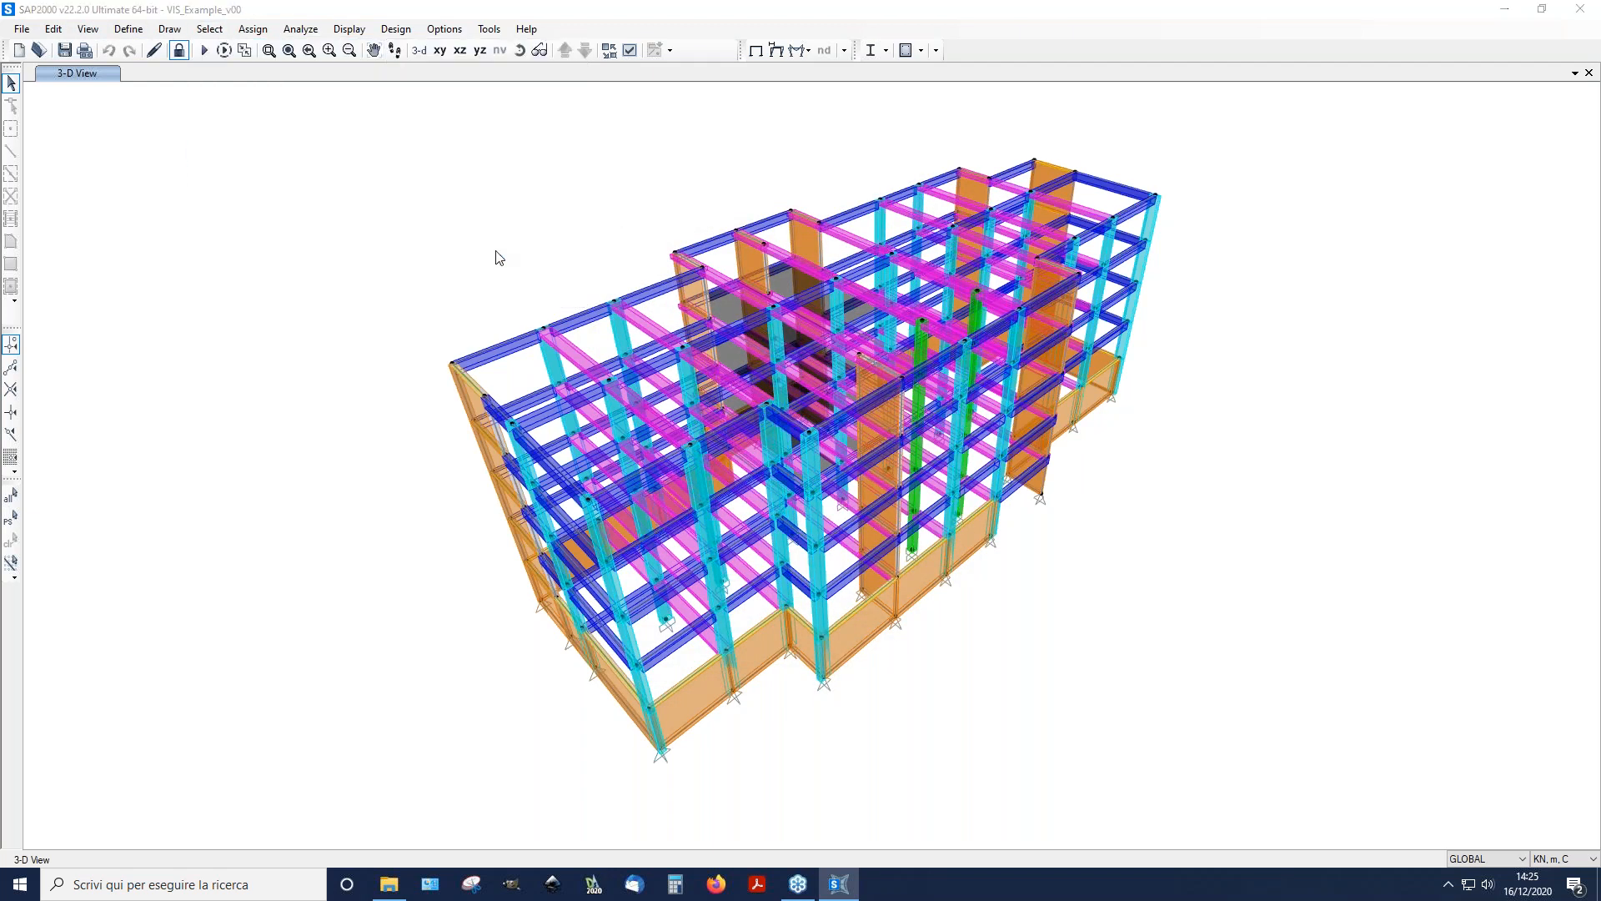
{"action": "left_click_drag", "start_coordinate": [755, 238], "coordinate": [178, 148]}
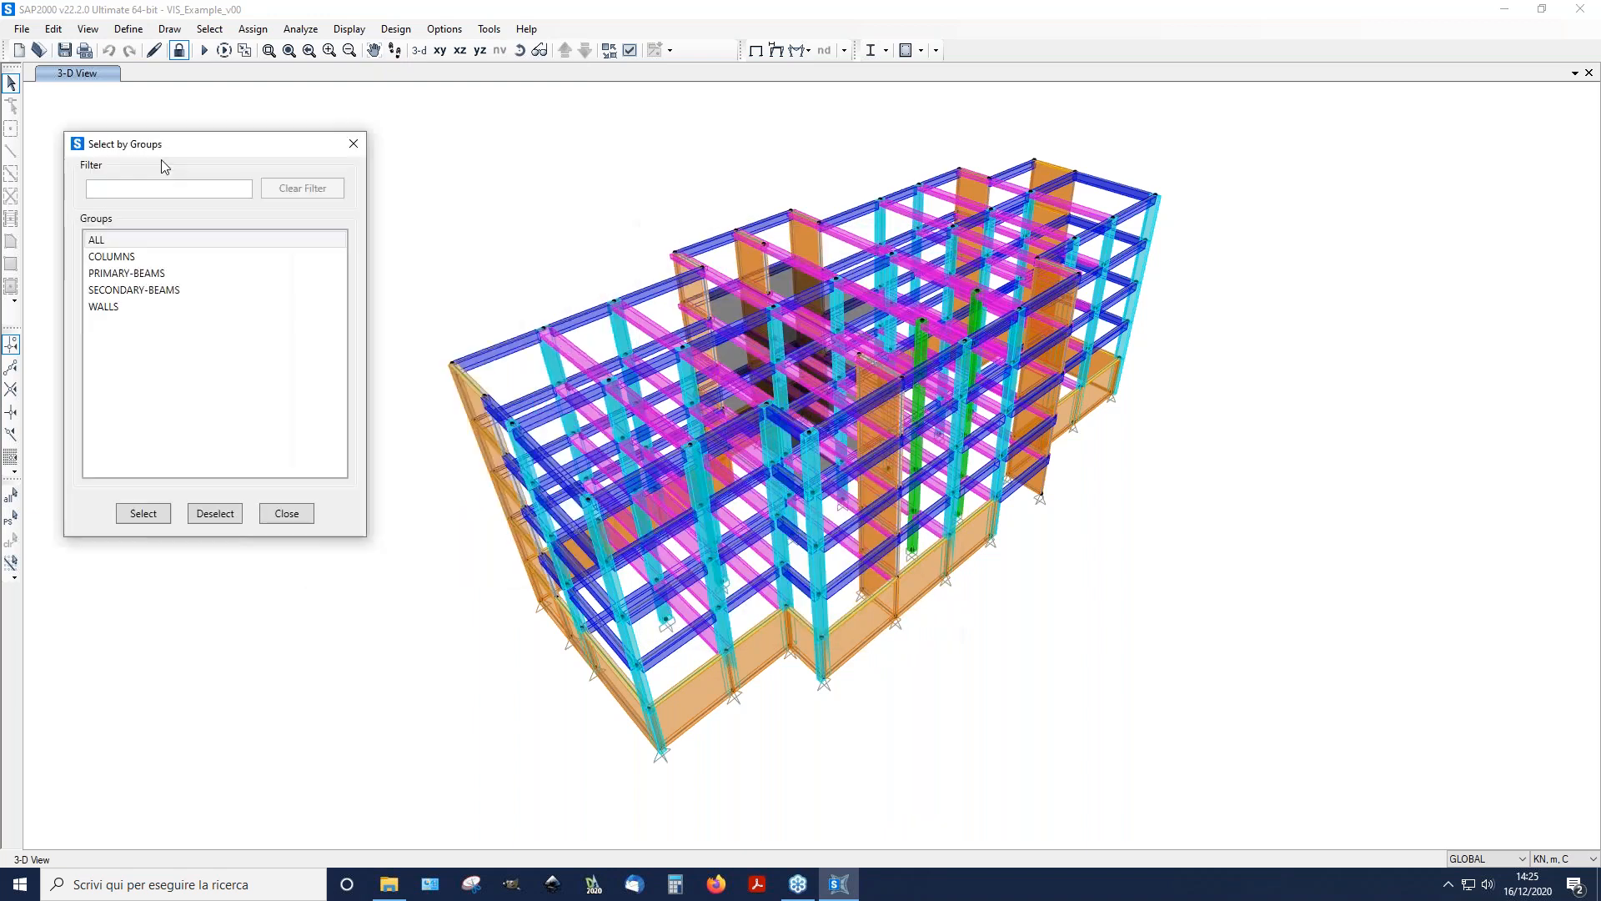
{"action": "left_click", "coordinate": [131, 294]}
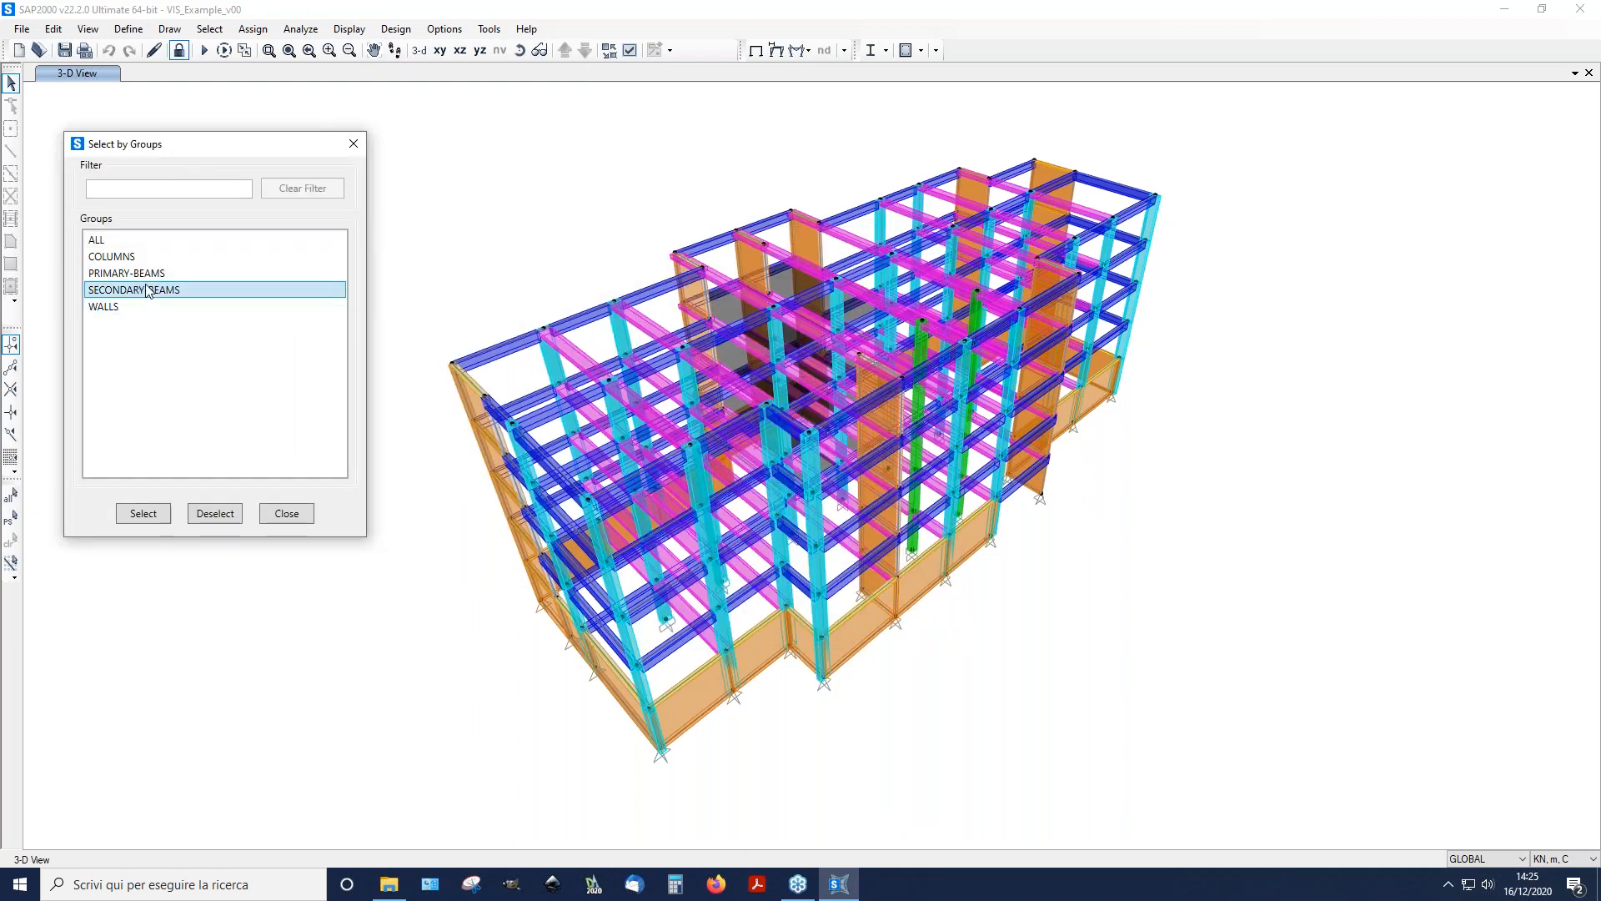
{"action": "left_click", "coordinate": [141, 275]}
{"action": "left_click", "coordinate": [120, 260], "text": "ctrl"}
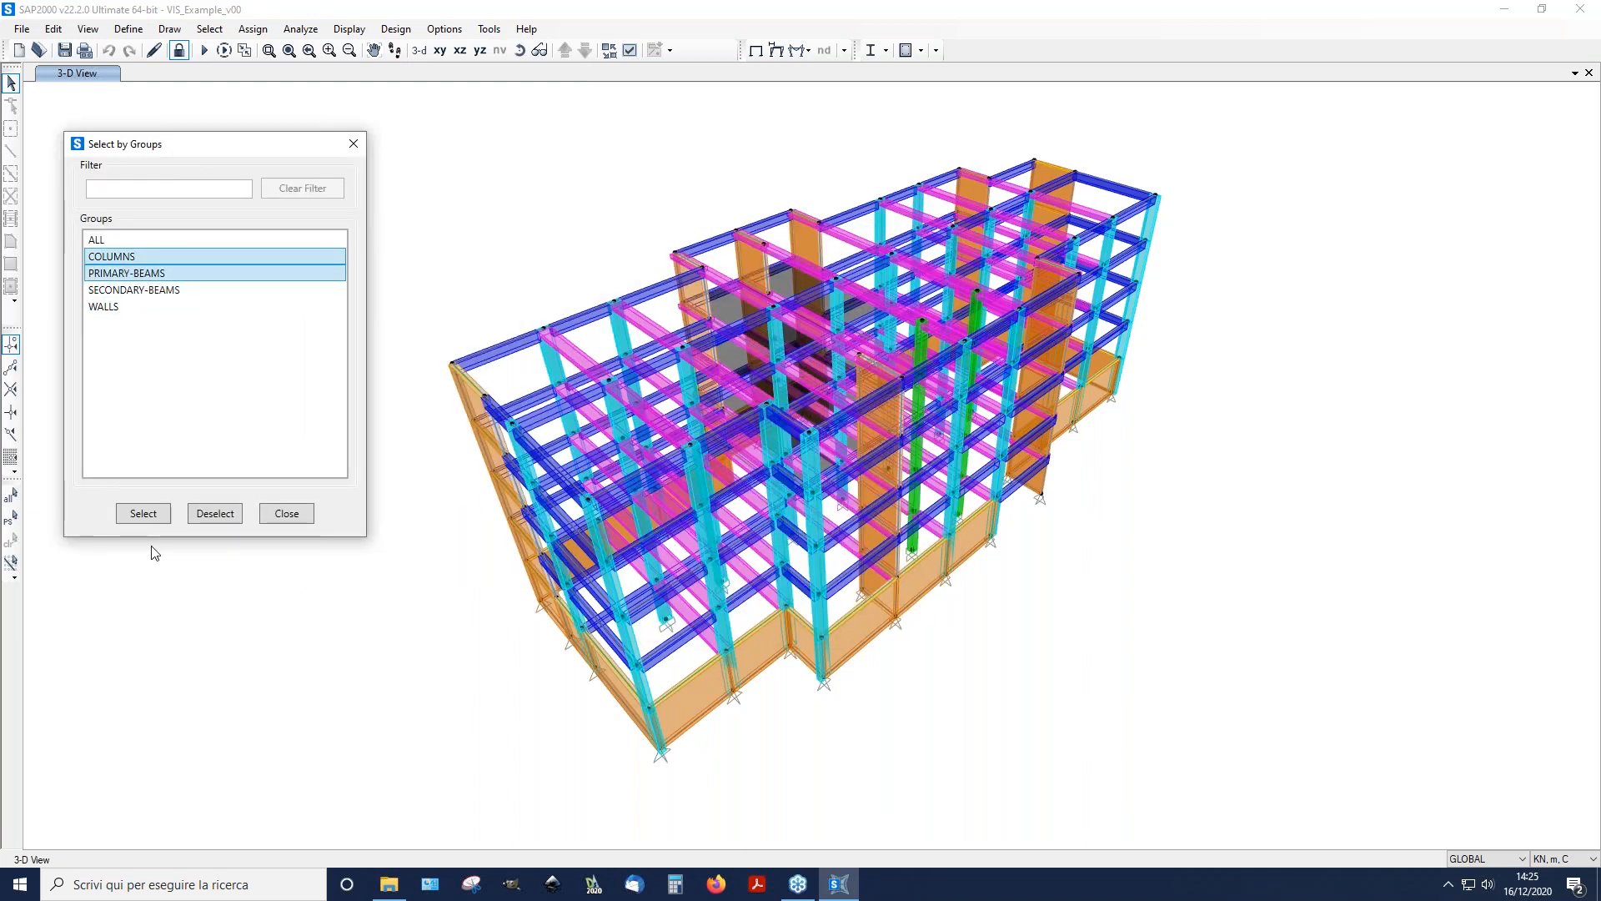
{"action": "left_click", "coordinate": [158, 519]}
{"action": "right_click", "coordinate": [530, 654]}
{"action": "left_click", "coordinate": [593, 781]}
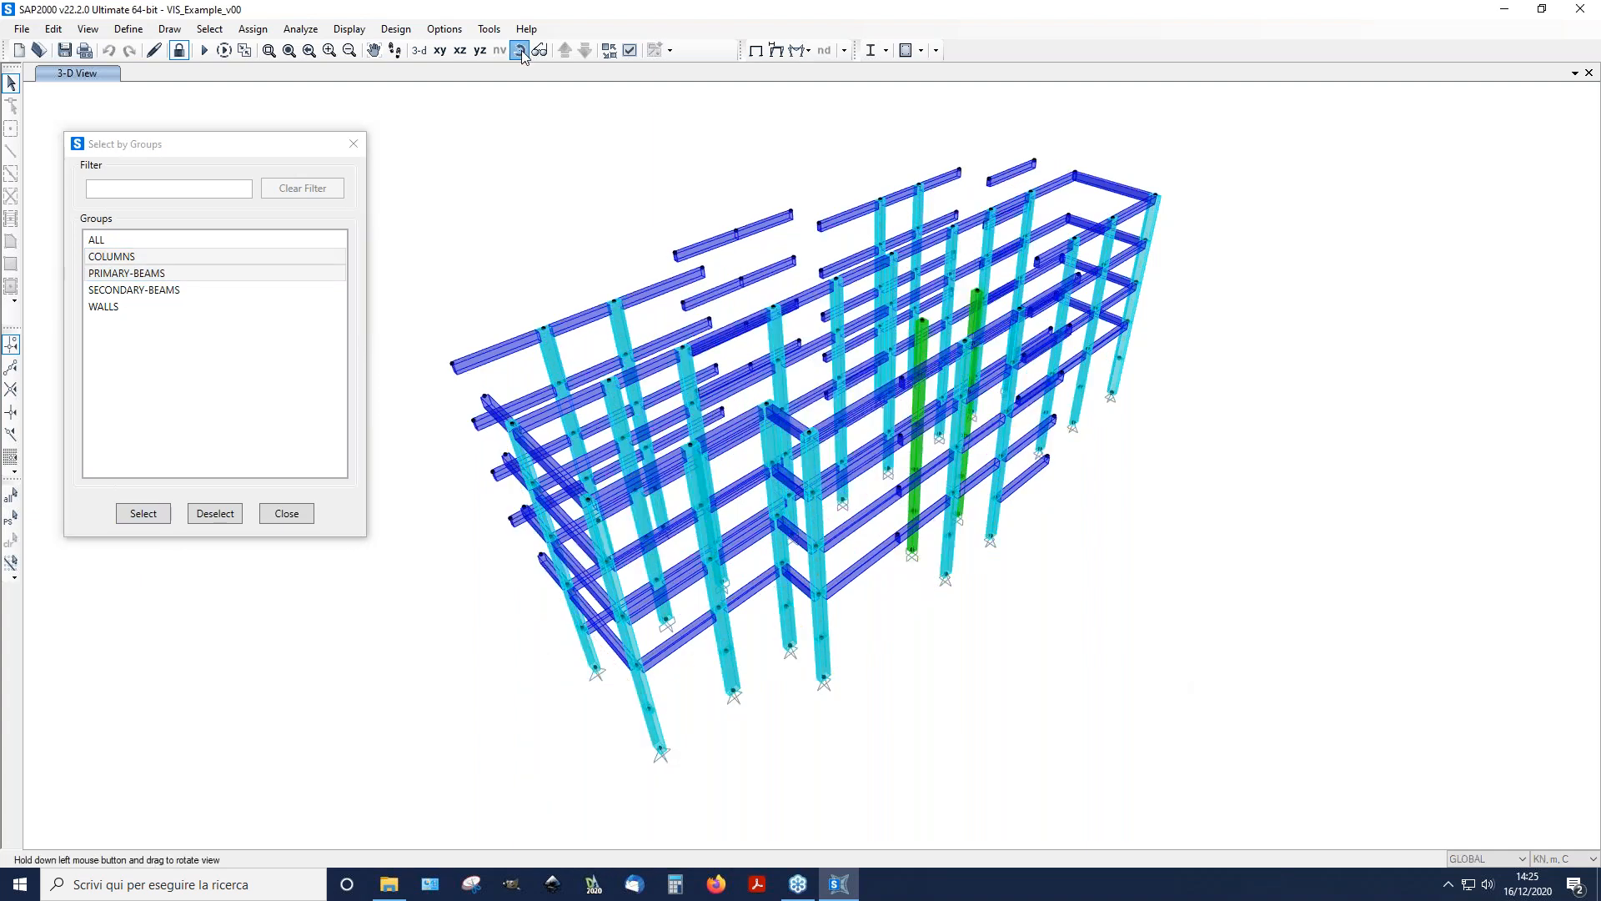
Step: Examine the isolated columns and primary beams from different angles and show all objects again
{"action": "left_click_drag", "start_coordinate": [739, 379], "coordinate": [1076, 298]}
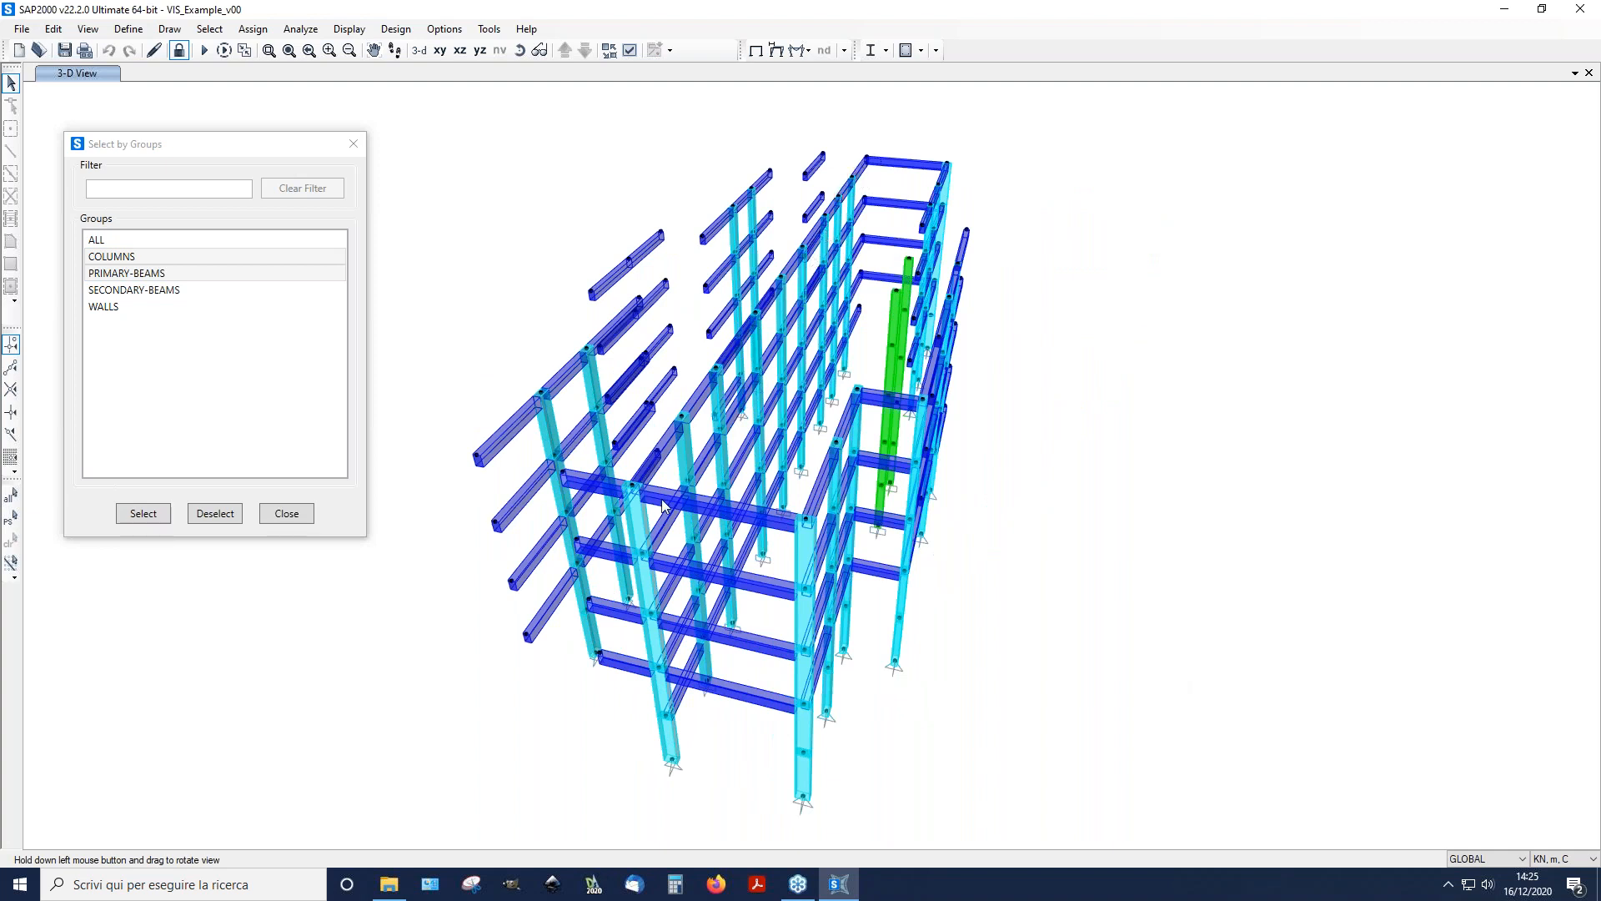
{"action": "left_click", "coordinate": [527, 51]}
{"action": "left_click_drag", "start_coordinate": [776, 488], "coordinate": [1047, 484]}
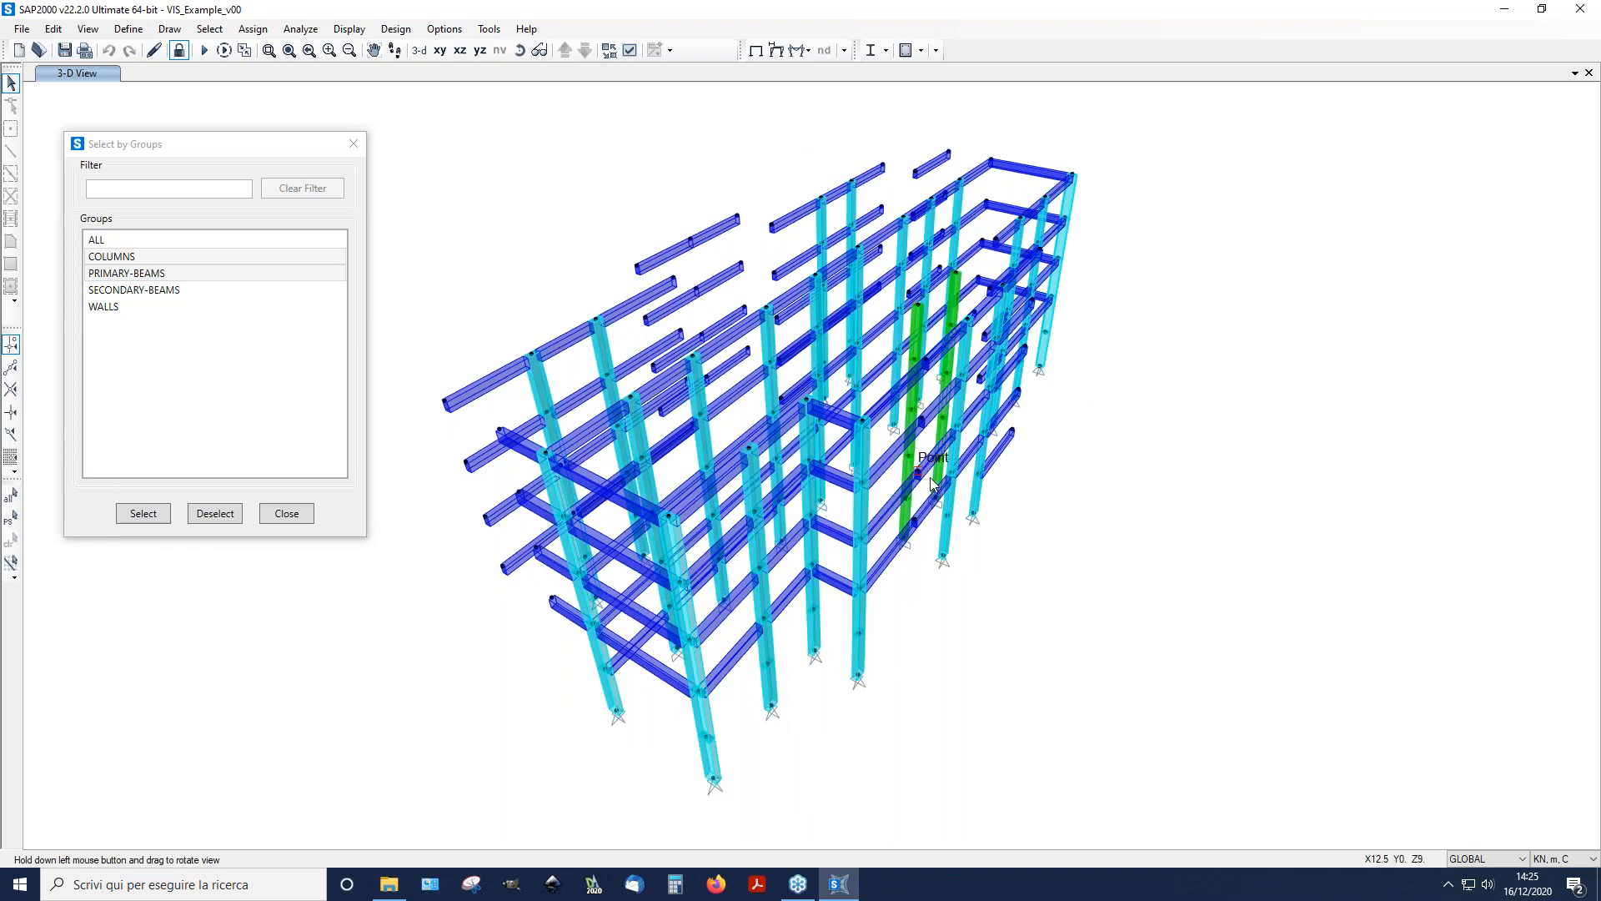
{"action": "right_click", "coordinate": [464, 180]}
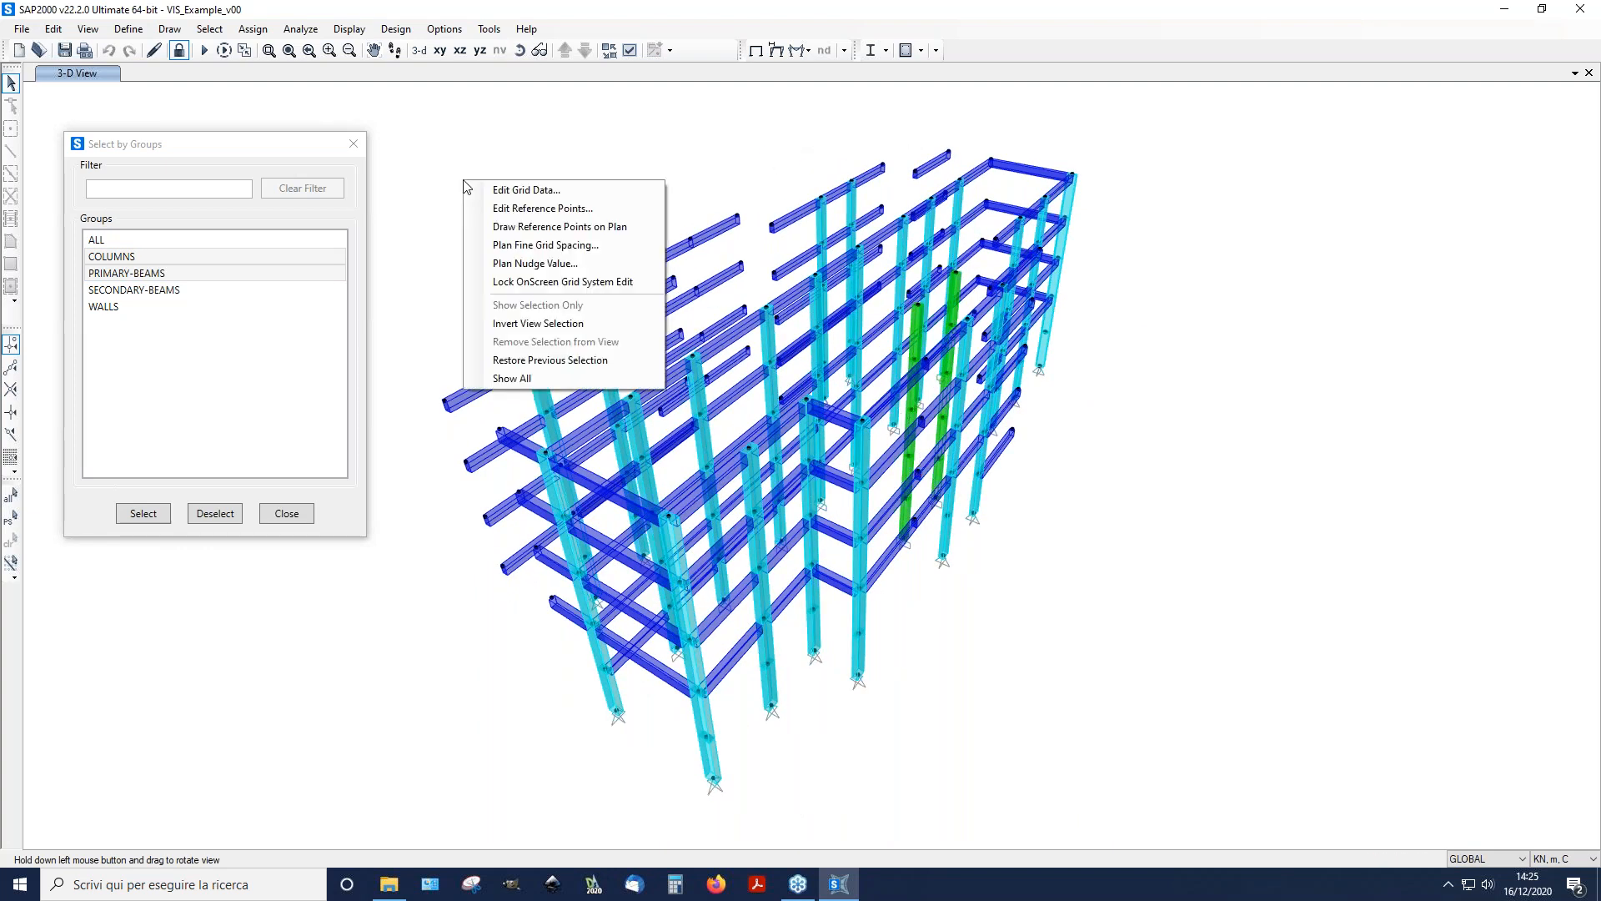
{"action": "left_click", "coordinate": [523, 379]}
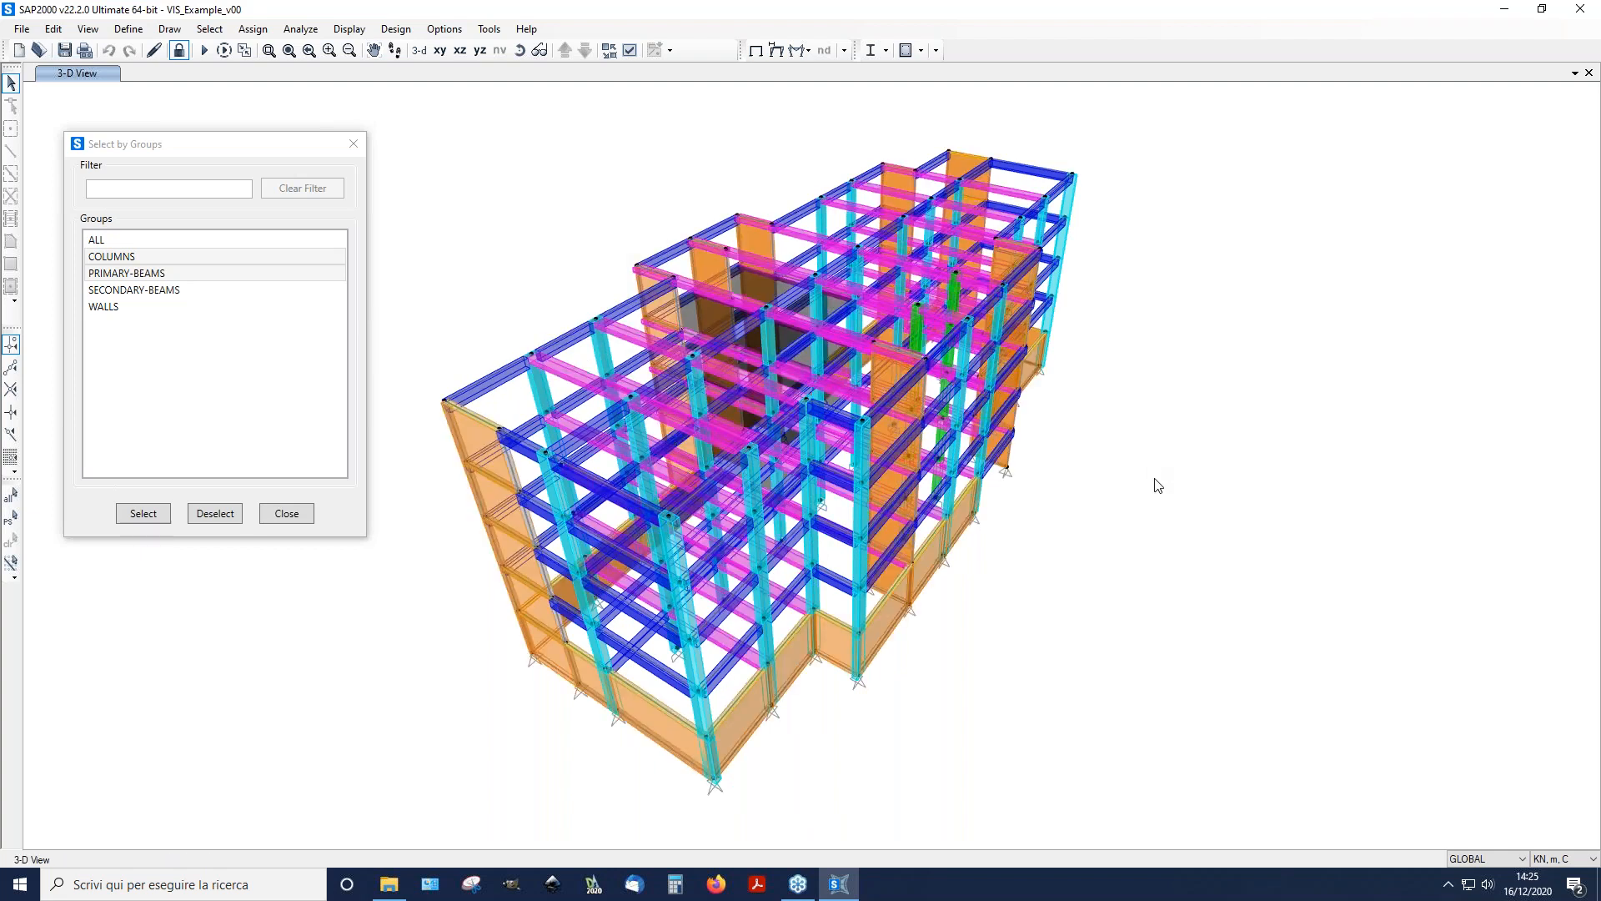
Step: Select the WALLS group and show only the walls in the 3-D view
{"action": "left_click", "coordinate": [109, 306]}
{"action": "left_click", "coordinate": [146, 516]}
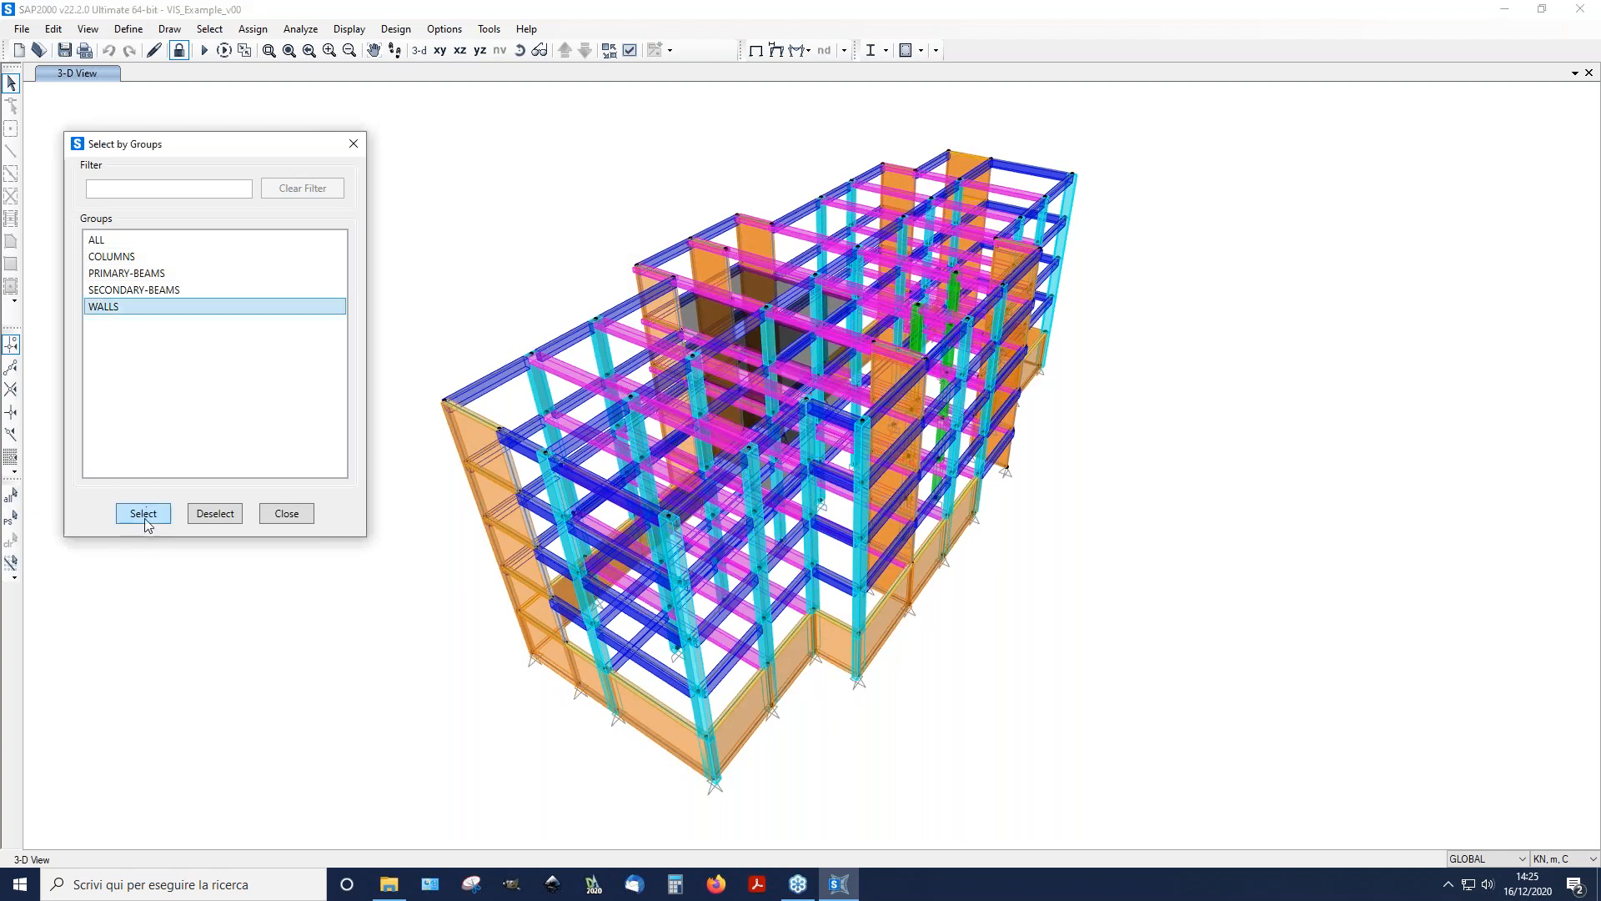
{"action": "right_click", "coordinate": [400, 243]}
{"action": "left_click", "coordinate": [467, 361]}
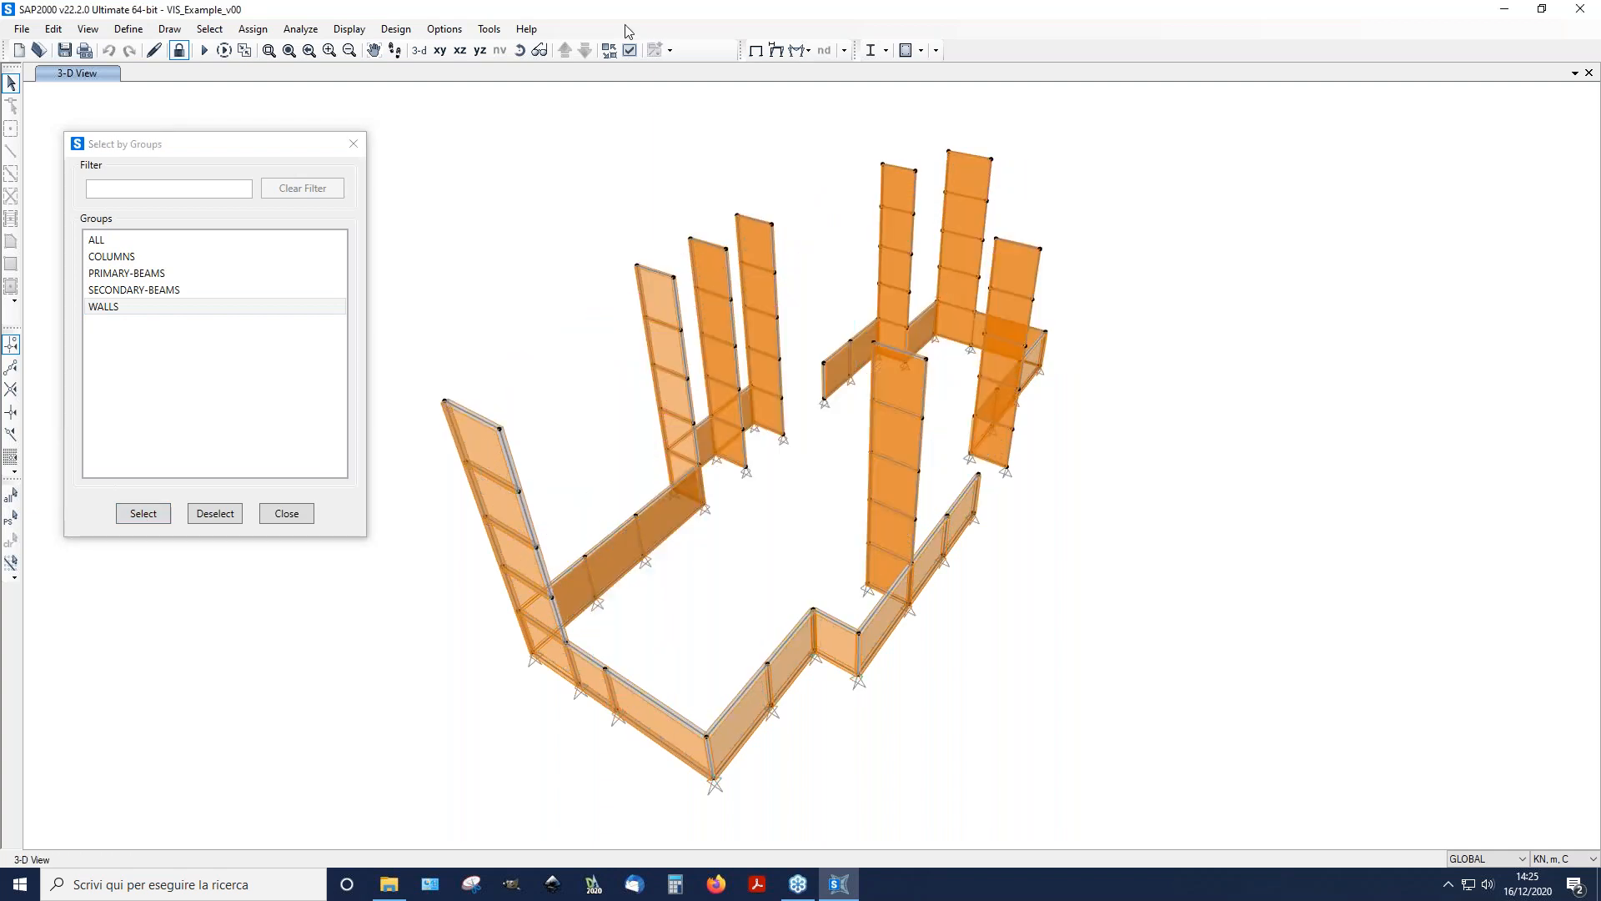
Step: Examine the isolated walls from another angle, show the whole model again and close the group selection dialog
{"action": "left_click", "coordinate": [520, 50]}
{"action": "left_click_drag", "start_coordinate": [826, 375], "coordinate": [786, 335]}
{"action": "right_click", "coordinate": [514, 170]}
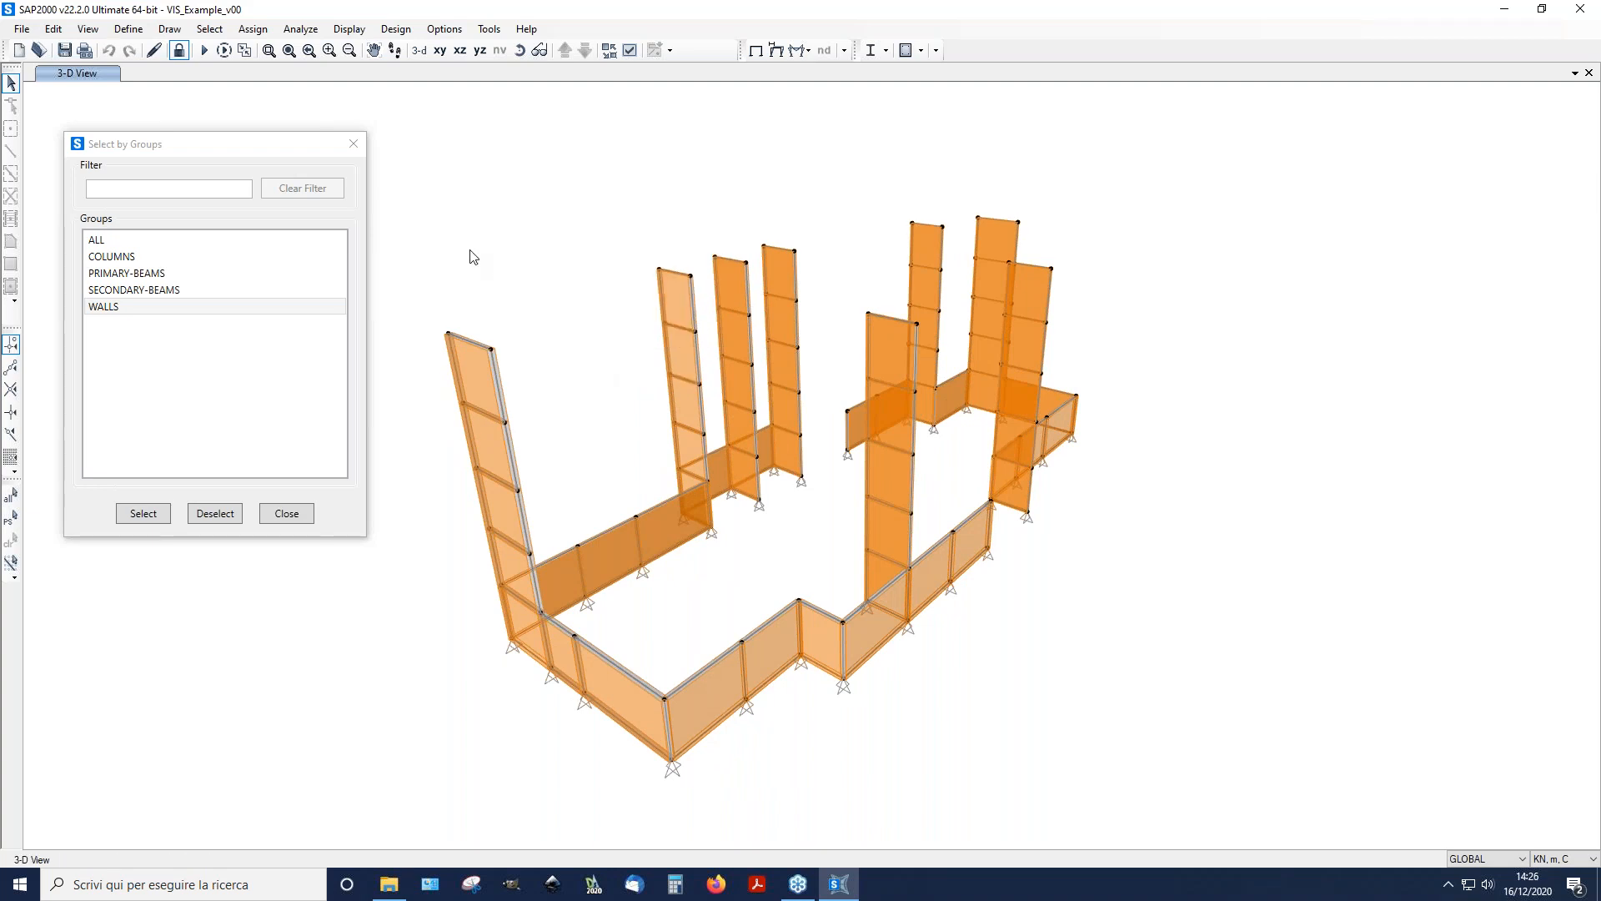
{"action": "key", "text": "ctrl+j"}
{"action": "left_click", "coordinate": [352, 143]}
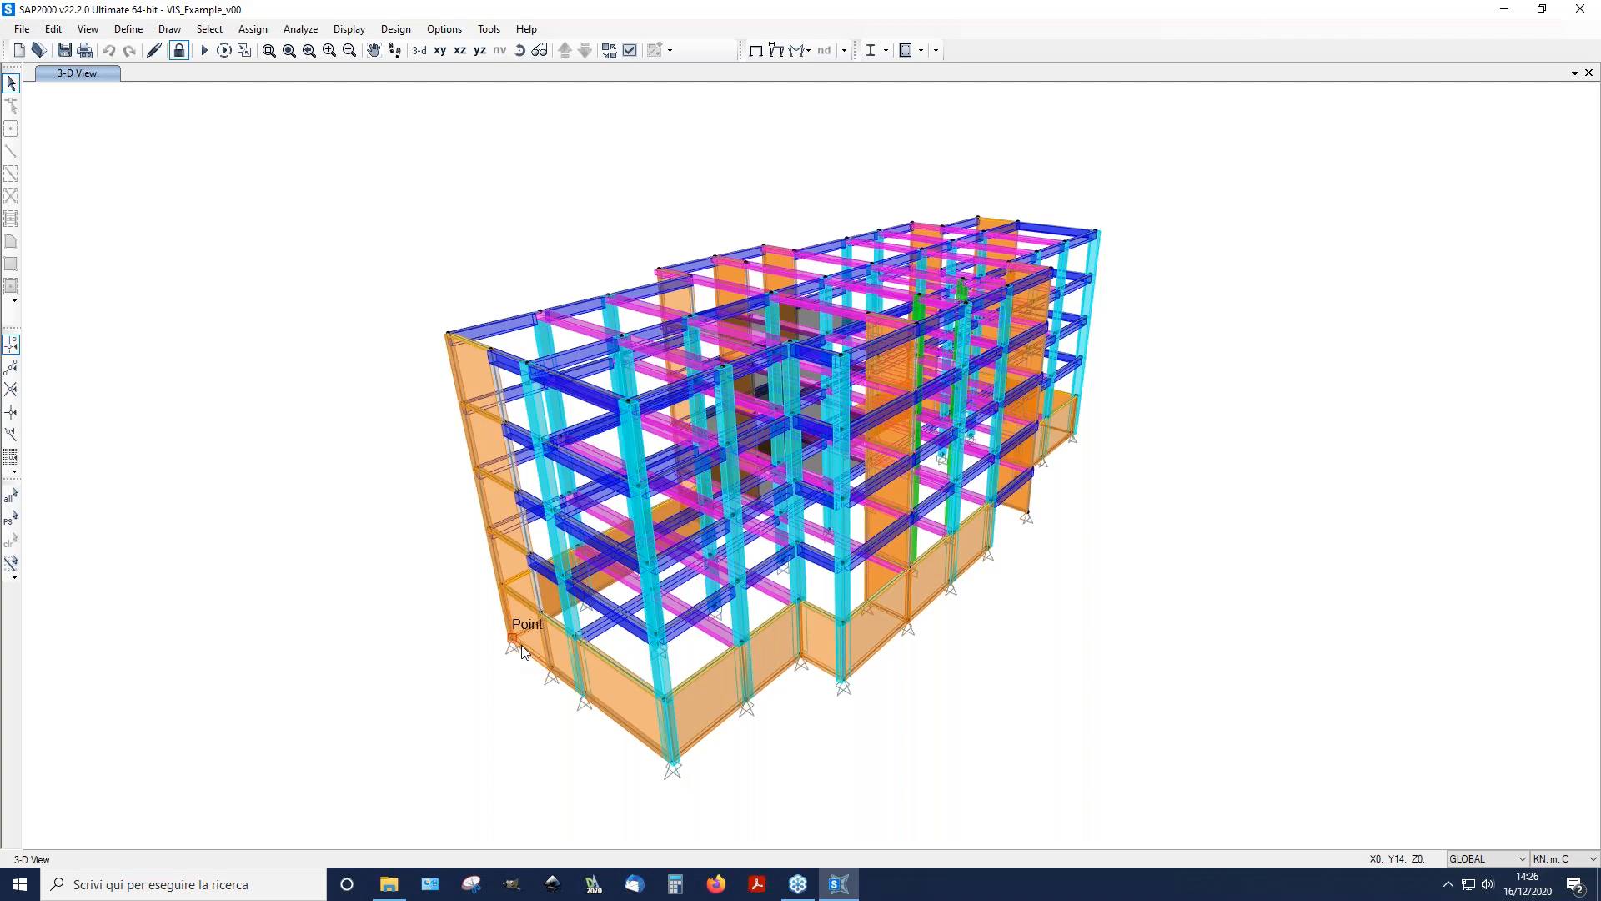
Step: Review the definition of the EC8-I-q=3 response spectrum function and close its dialogs without changes
{"action": "left_click", "coordinate": [129, 28]}
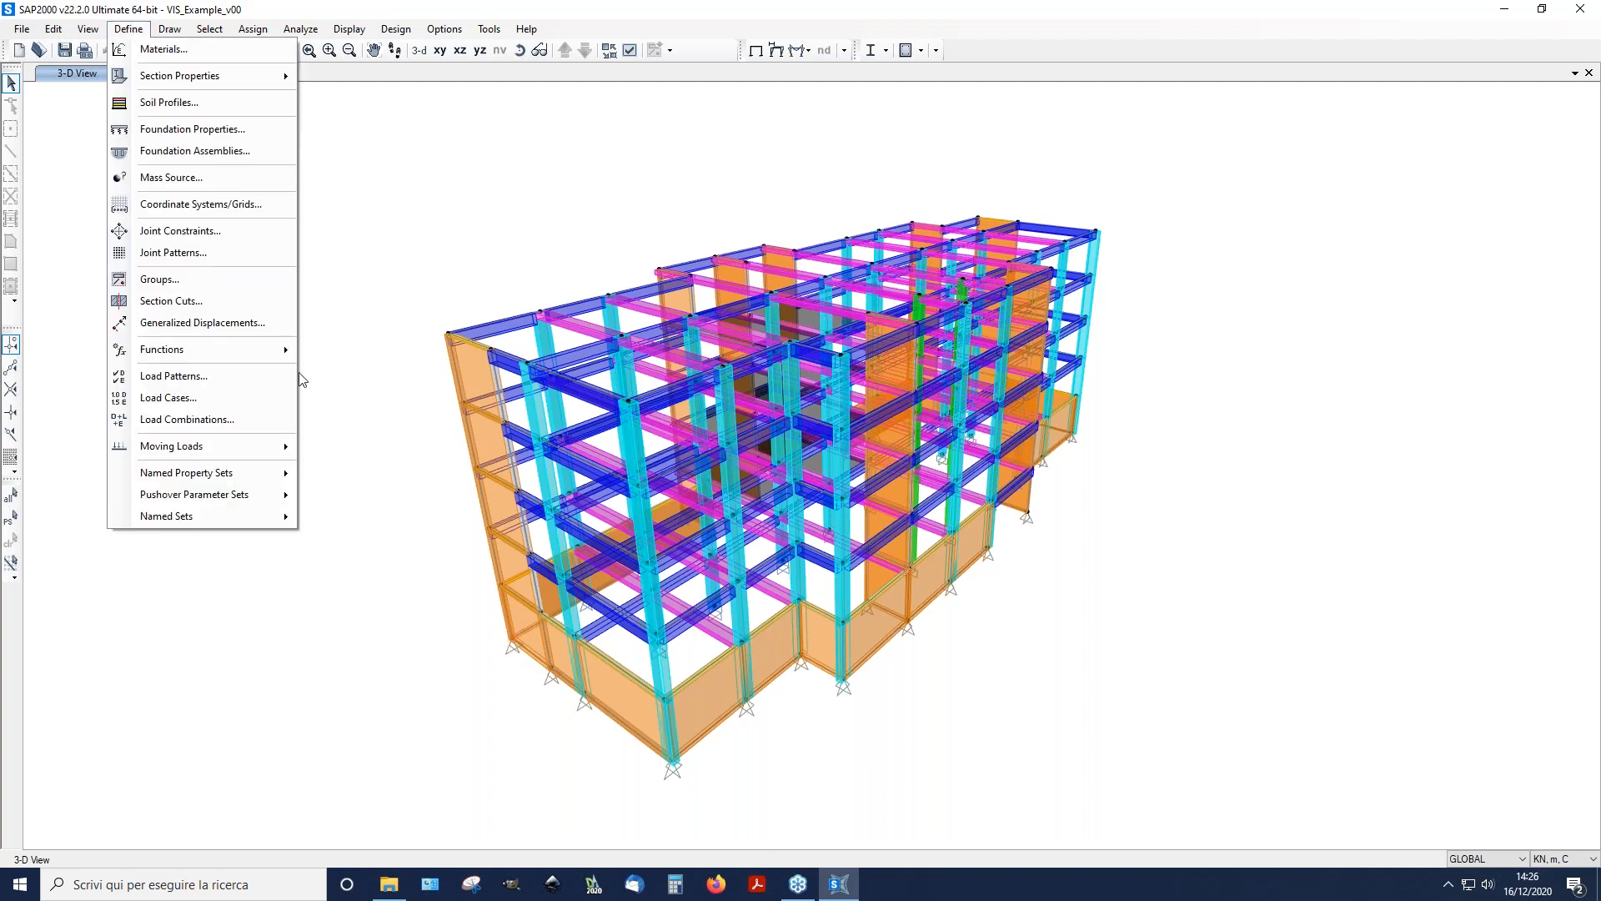
{"action": "mouse_move", "coordinate": [260, 349]}
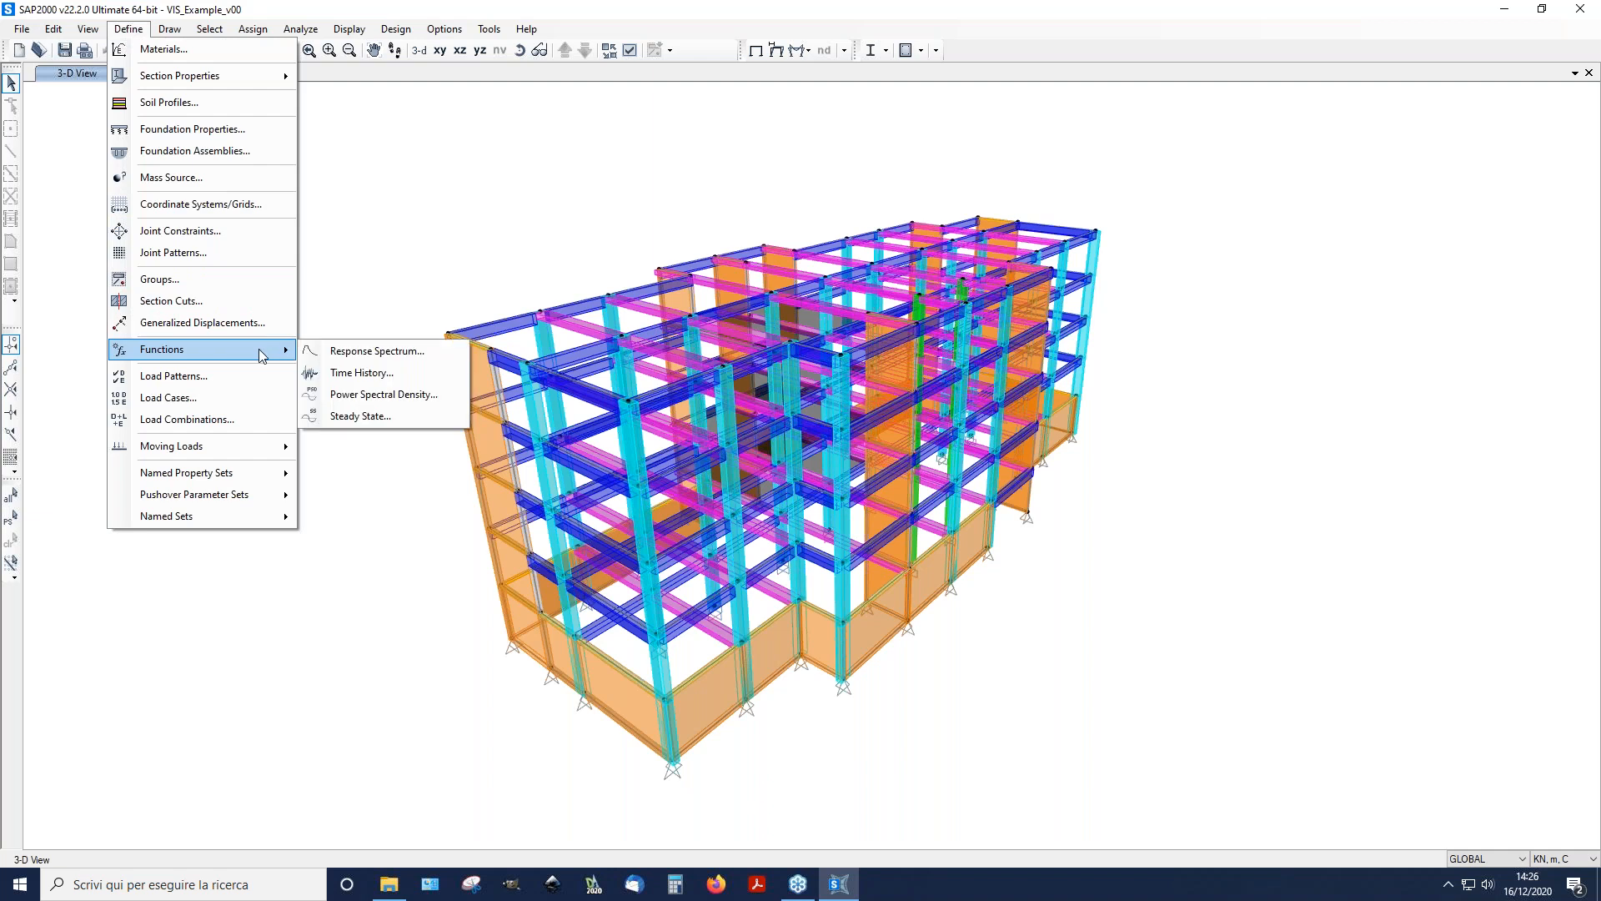
{"action": "left_click", "coordinate": [328, 352]}
{"action": "left_click", "coordinate": [667, 404]}
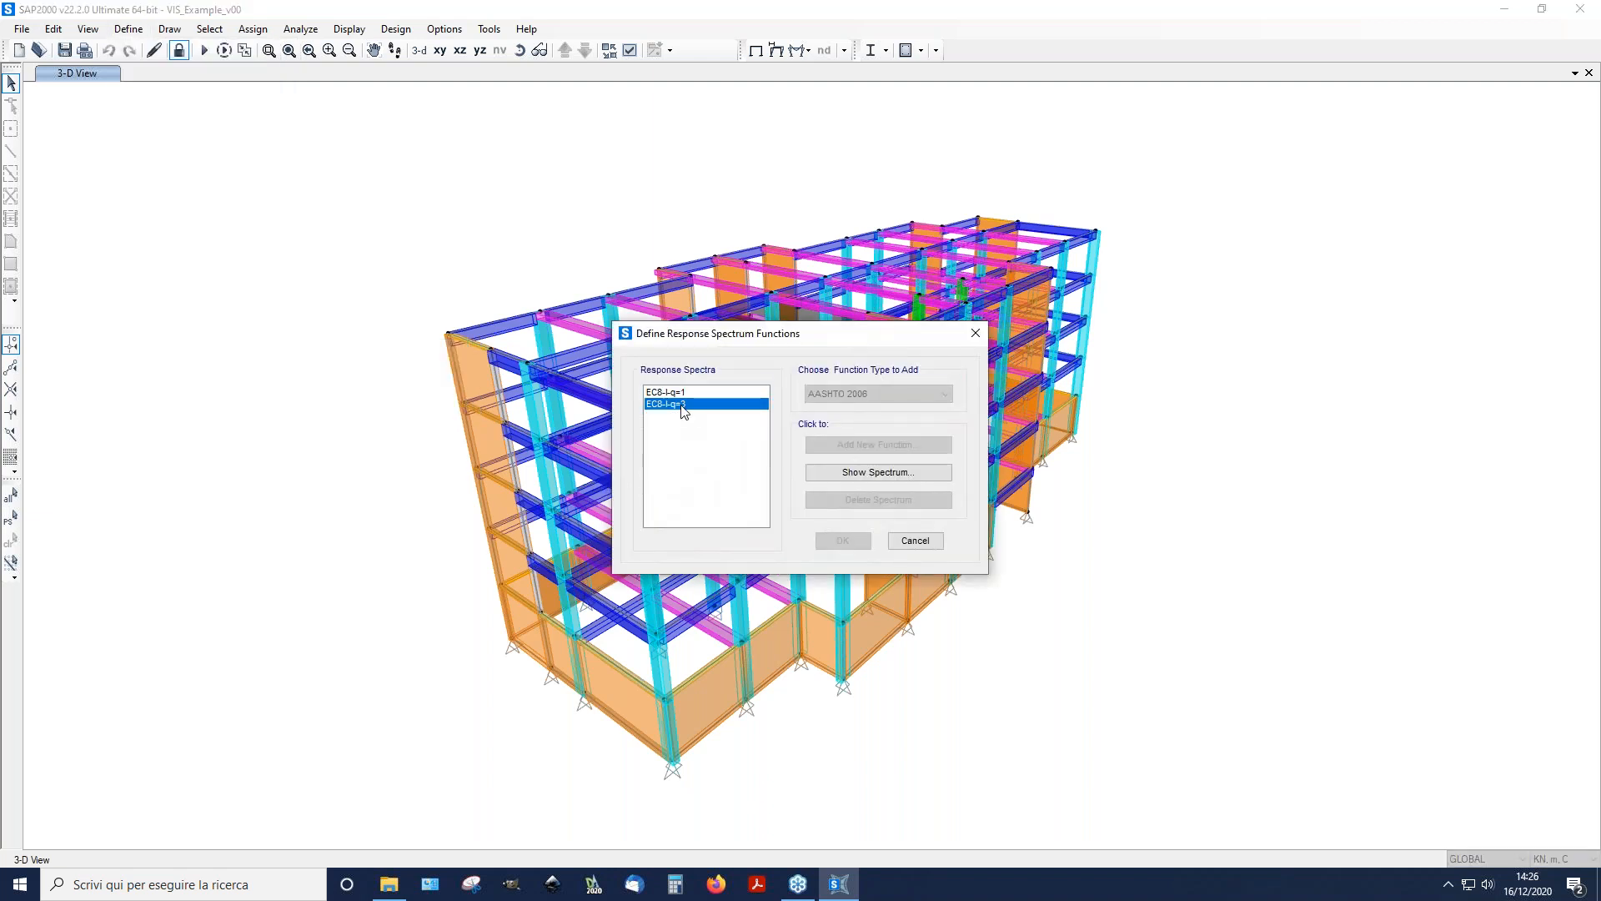
{"action": "left_click", "coordinate": [873, 474]}
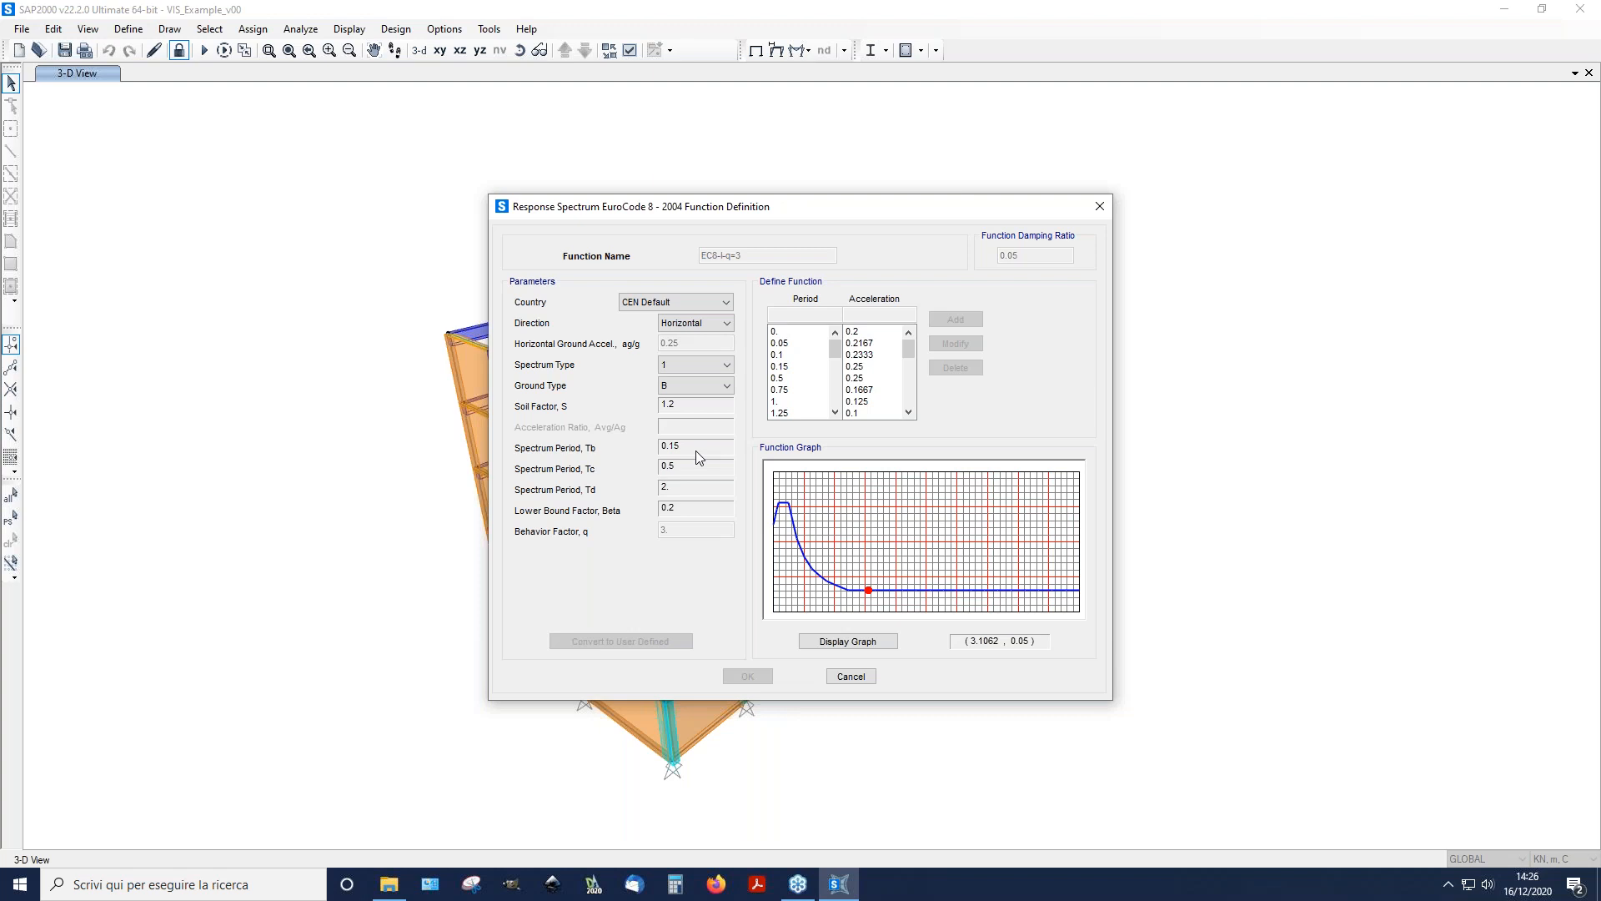
{"action": "left_click", "coordinate": [1103, 209]}
{"action": "left_click", "coordinate": [972, 331]}
Step: Rotate the 3-D view of the building slightly and briefly select and deselect a top-floor beam to indicate it
{"action": "left_click", "coordinate": [521, 53]}
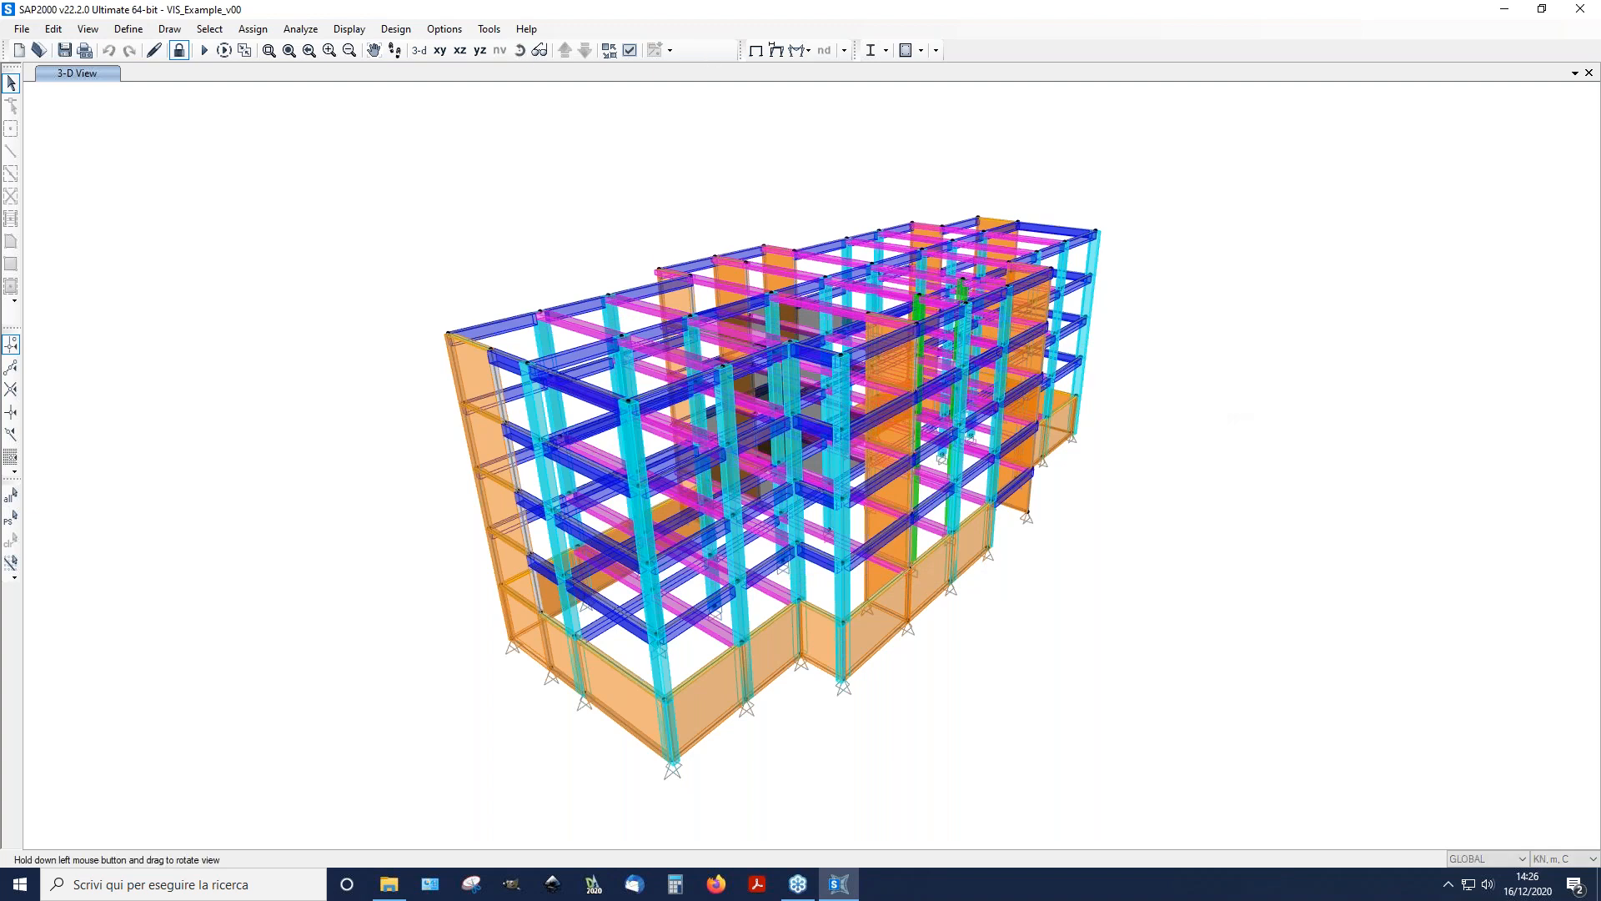
{"action": "left_click_drag", "start_coordinate": [1184, 626], "coordinate": [1112, 662]}
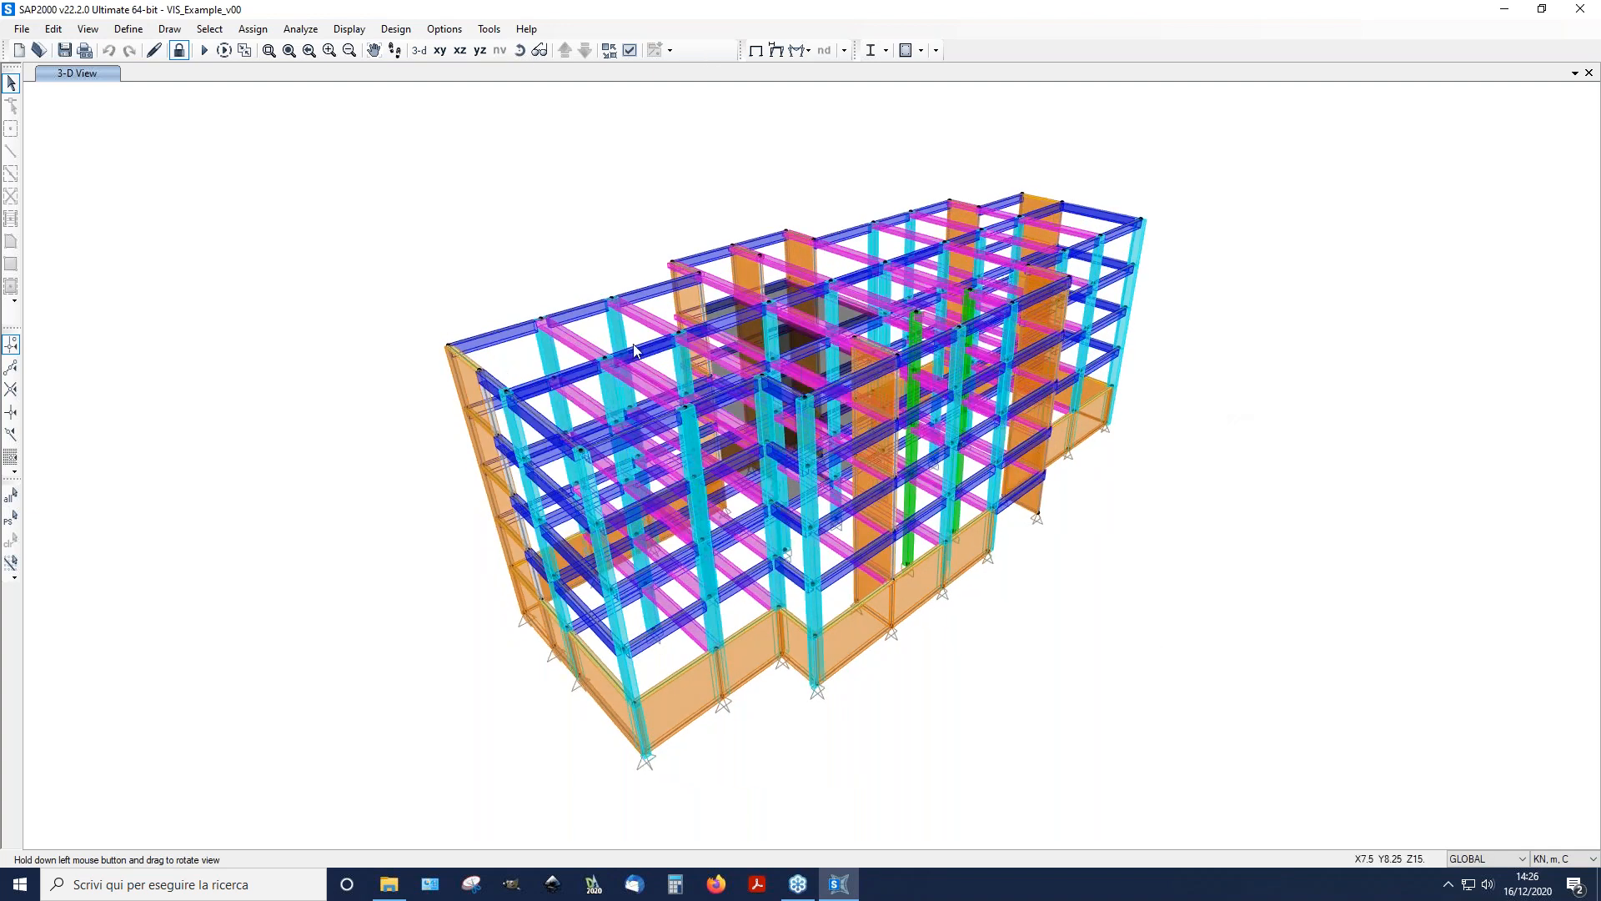
{"action": "left_click", "coordinate": [574, 341]}
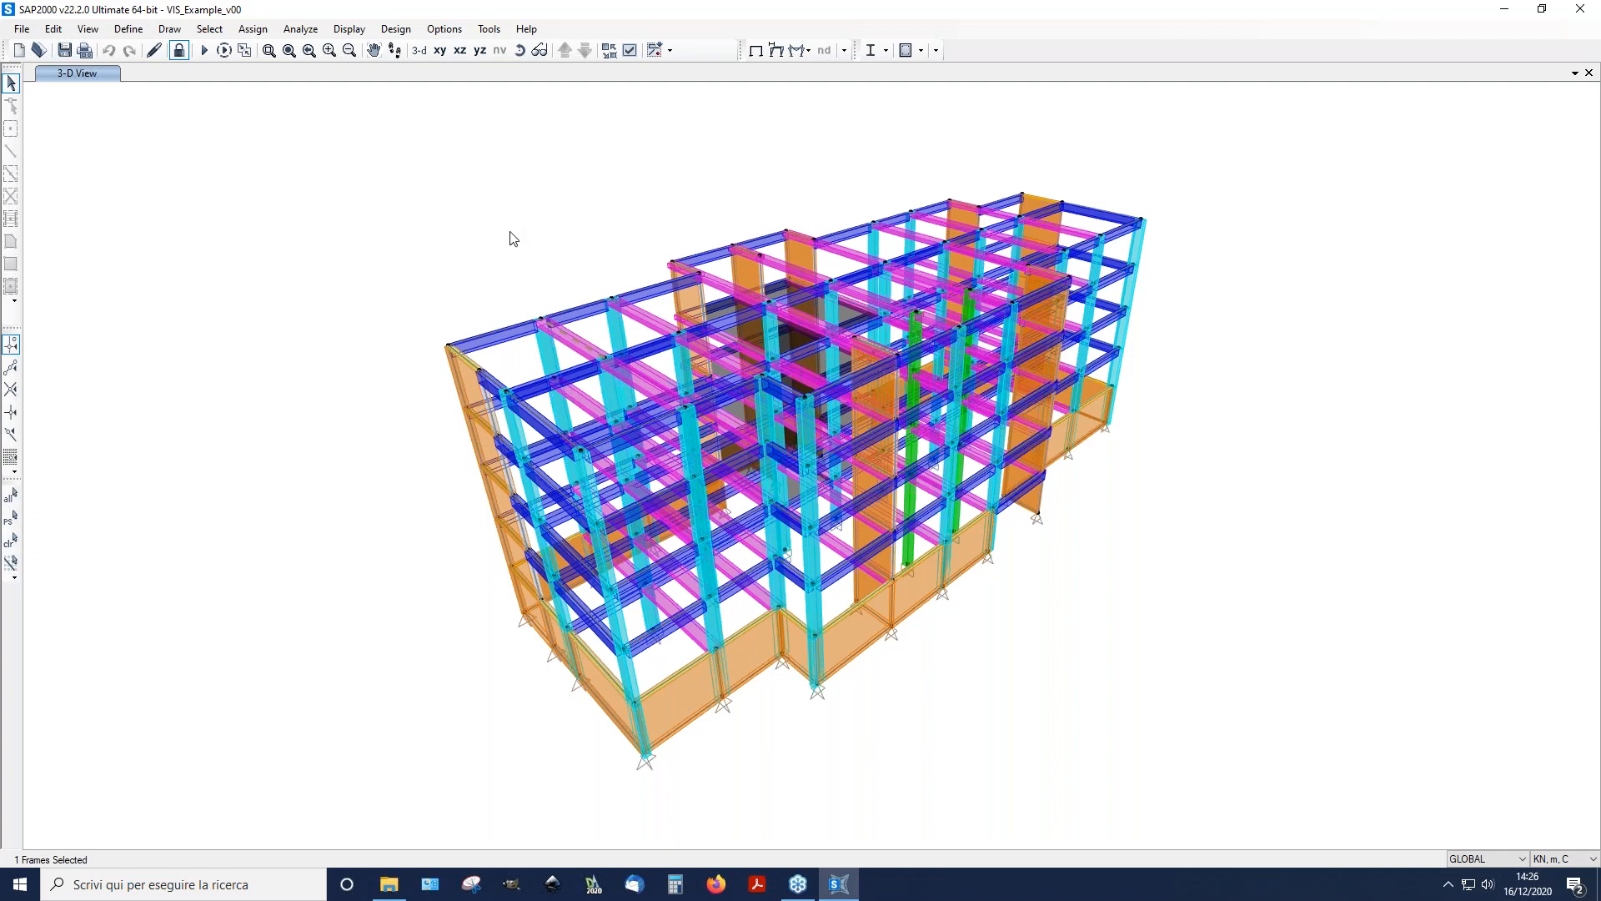
{"action": "left_click", "coordinate": [581, 342]}
Step: Open the load case definitions and review the stage data of the FULL_STIFFNESS staged construction case without changing it
{"action": "left_click", "coordinate": [129, 29]}
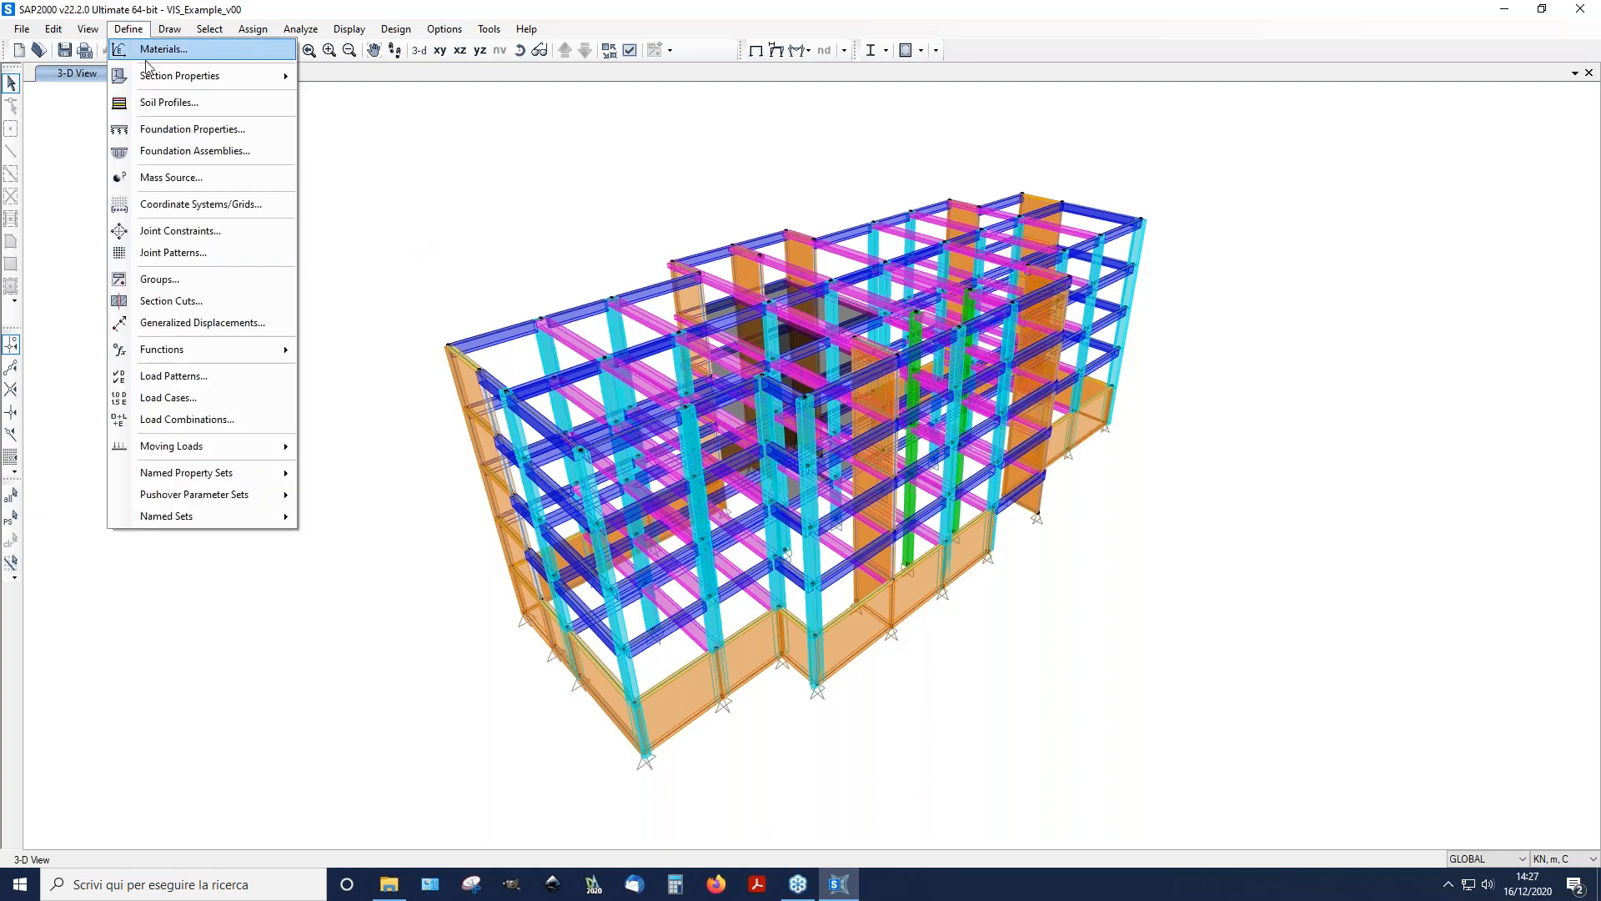
{"action": "left_click", "coordinate": [202, 400]}
{"action": "left_click_drag", "start_coordinate": [667, 333], "coordinate": [299, 194]}
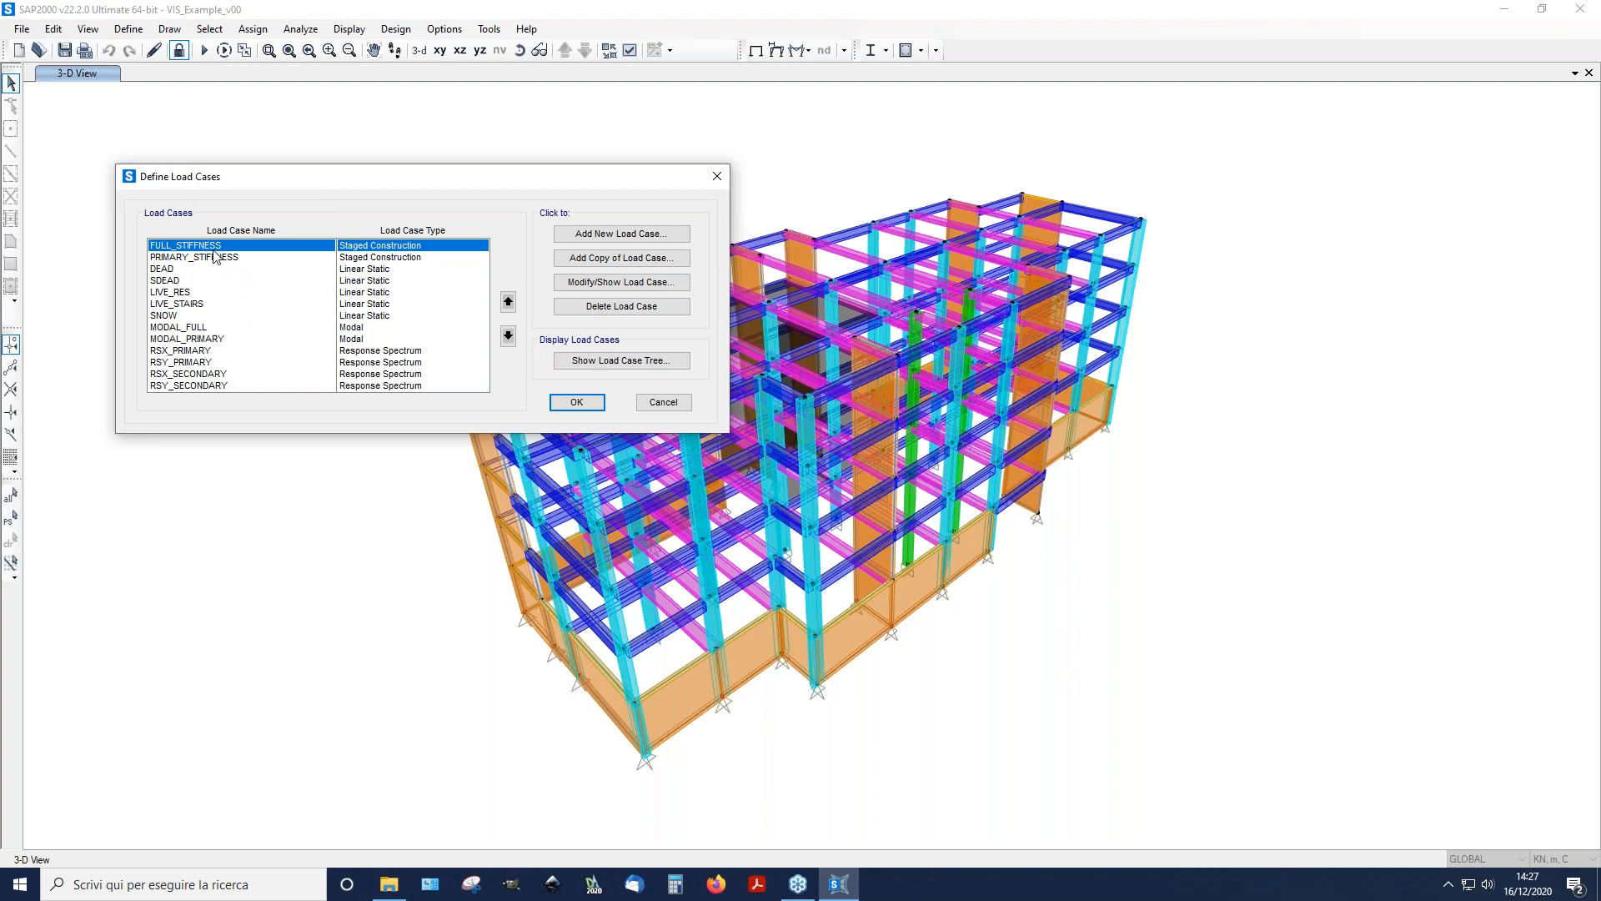
{"action": "left_click", "coordinate": [637, 284]}
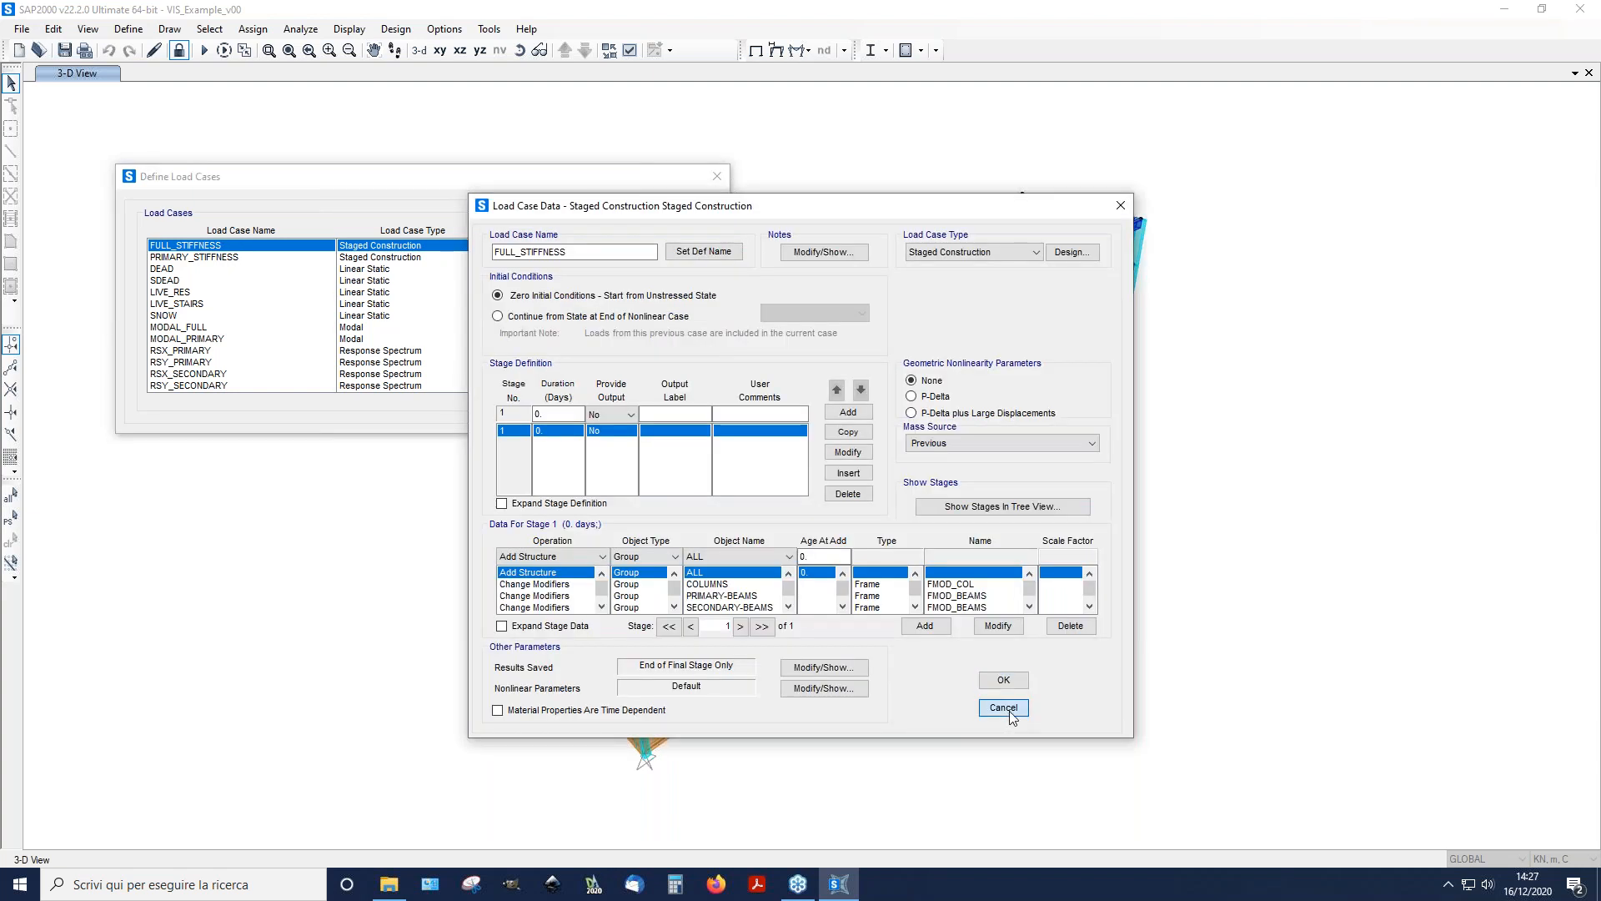
{"action": "left_click", "coordinate": [1004, 708]}
Step: Review the PRIMARY_STIFFNESS staged construction case, including its Change Releases operation on the SECONDARY-BEAMS group, without changing it
{"action": "left_click", "coordinate": [255, 258]}
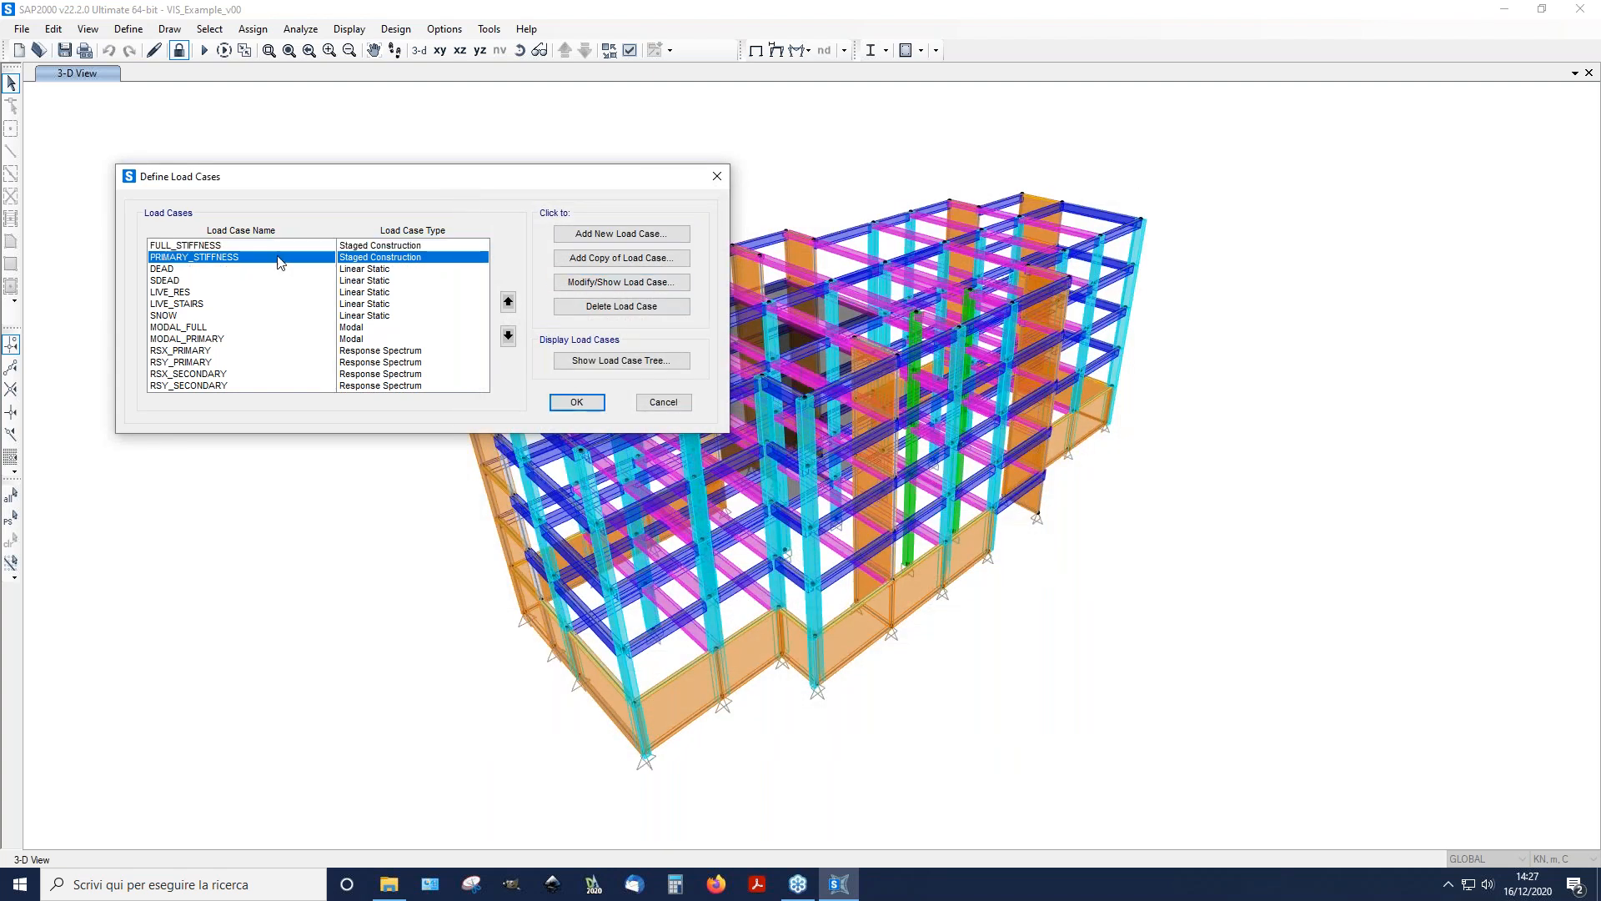
{"action": "left_click", "coordinate": [630, 283]}
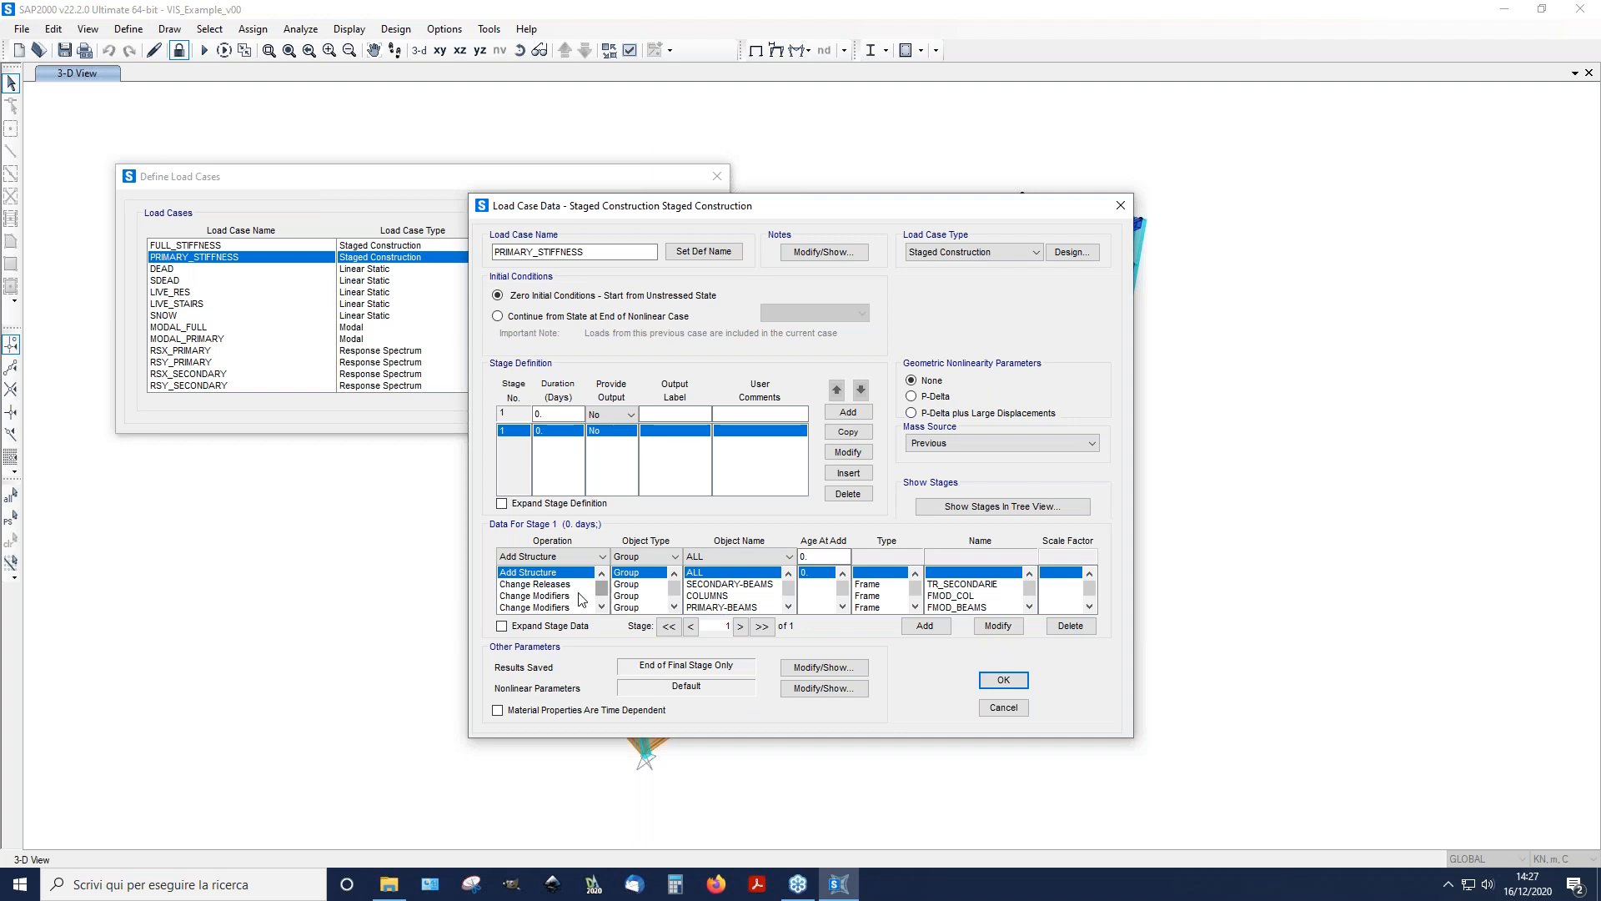
{"action": "left_click", "coordinate": [557, 586]}
{"action": "left_click", "coordinate": [997, 707]}
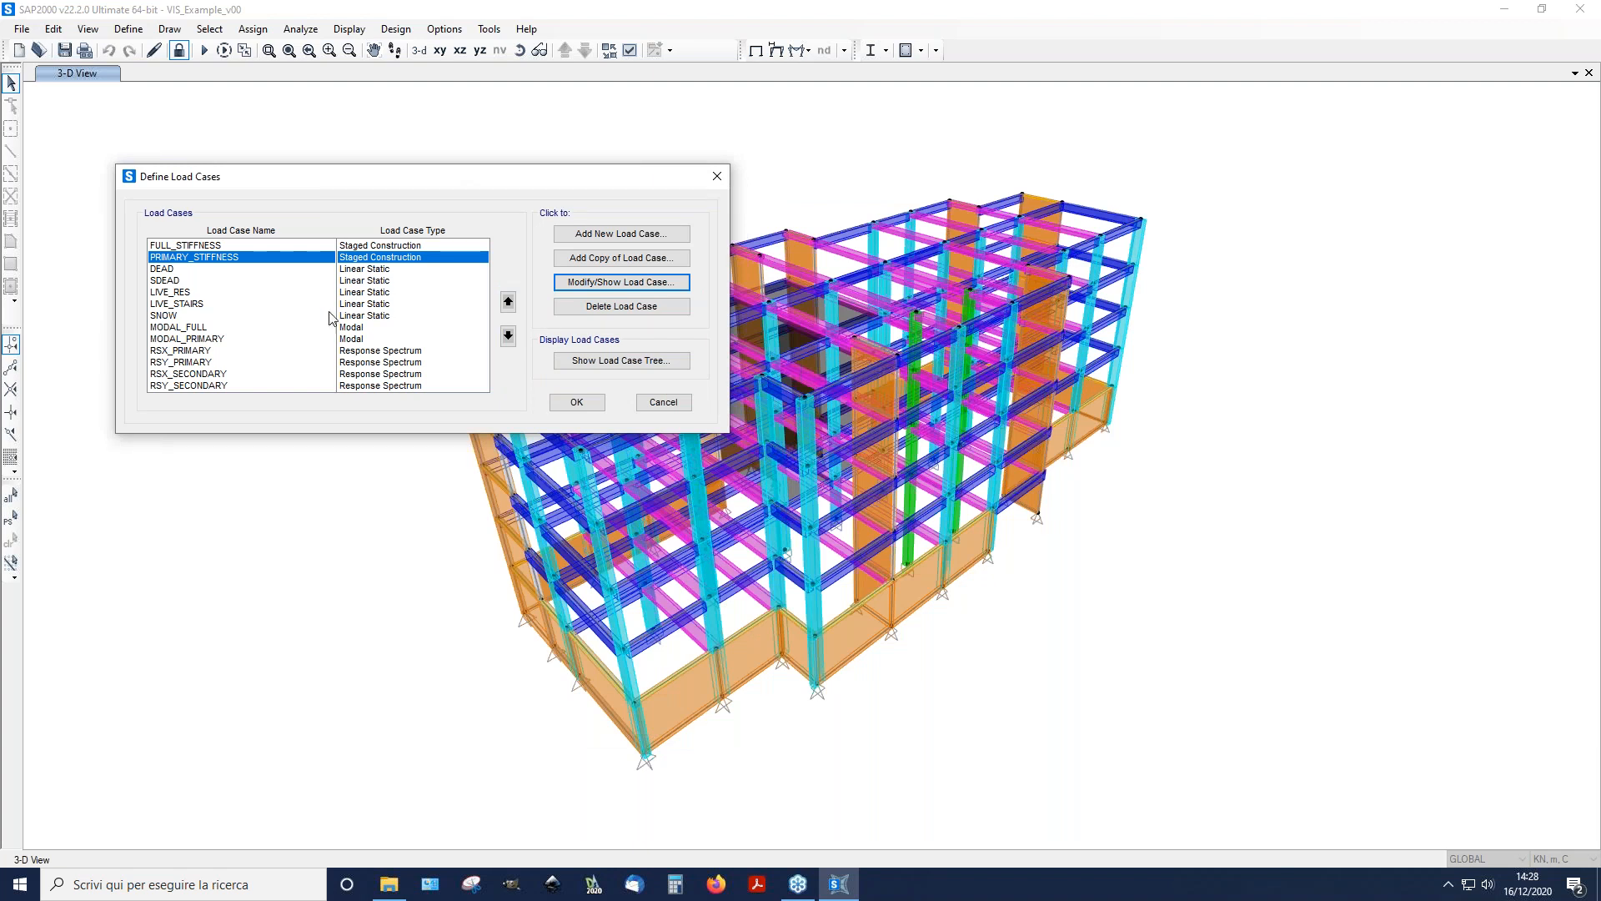
Step: Review the MODAL_FULL and MODAL_PRIMARY modal load cases and close the load case definitions without changes
{"action": "left_click", "coordinate": [198, 338]}
{"action": "left_click", "coordinate": [206, 320]}
{"action": "left_click", "coordinate": [203, 328]}
{"action": "left_click", "coordinate": [672, 289]}
{"action": "left_click", "coordinate": [1003, 577]}
{"action": "left_click", "coordinate": [627, 294]}
{"action": "left_click", "coordinate": [994, 574]}
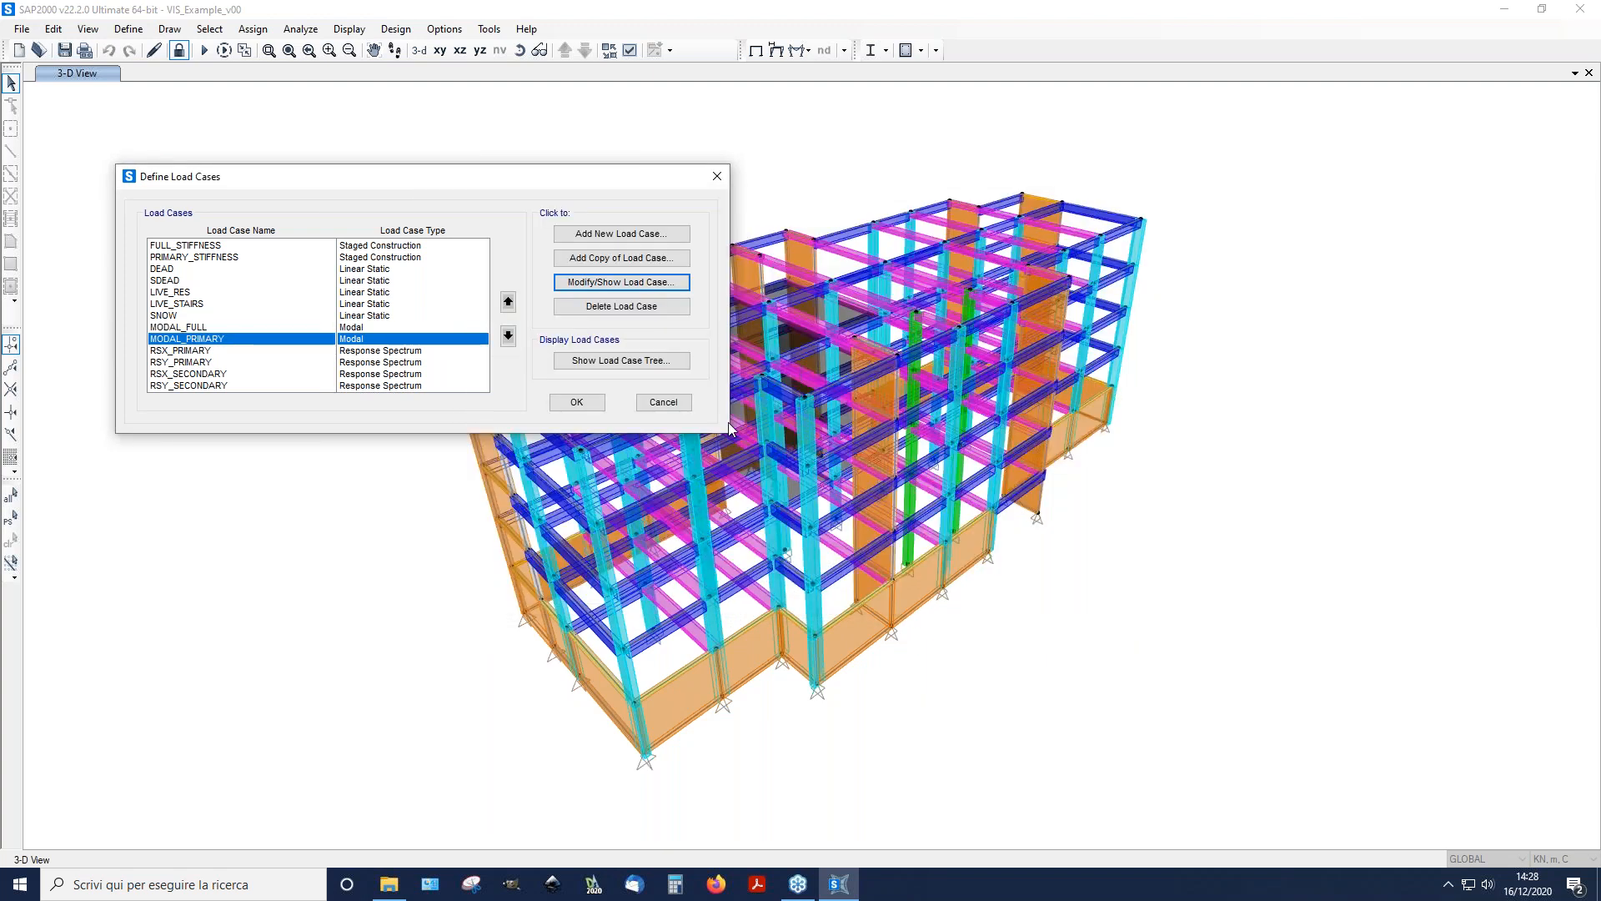
{"action": "left_click", "coordinate": [241, 256]}
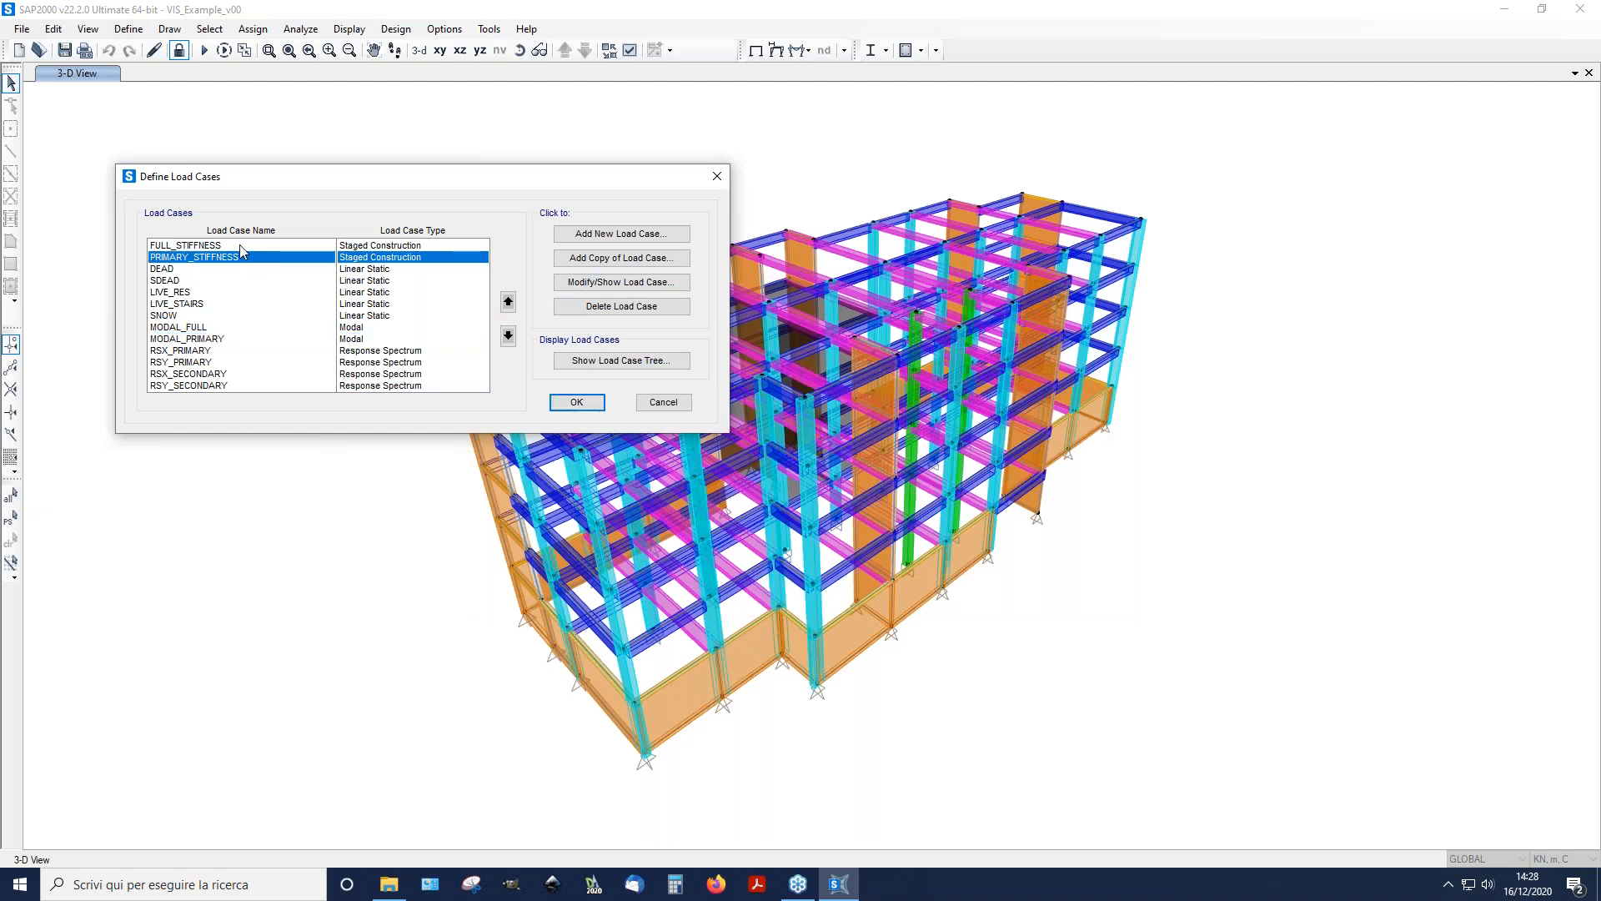
{"action": "left_click", "coordinate": [239, 245]}
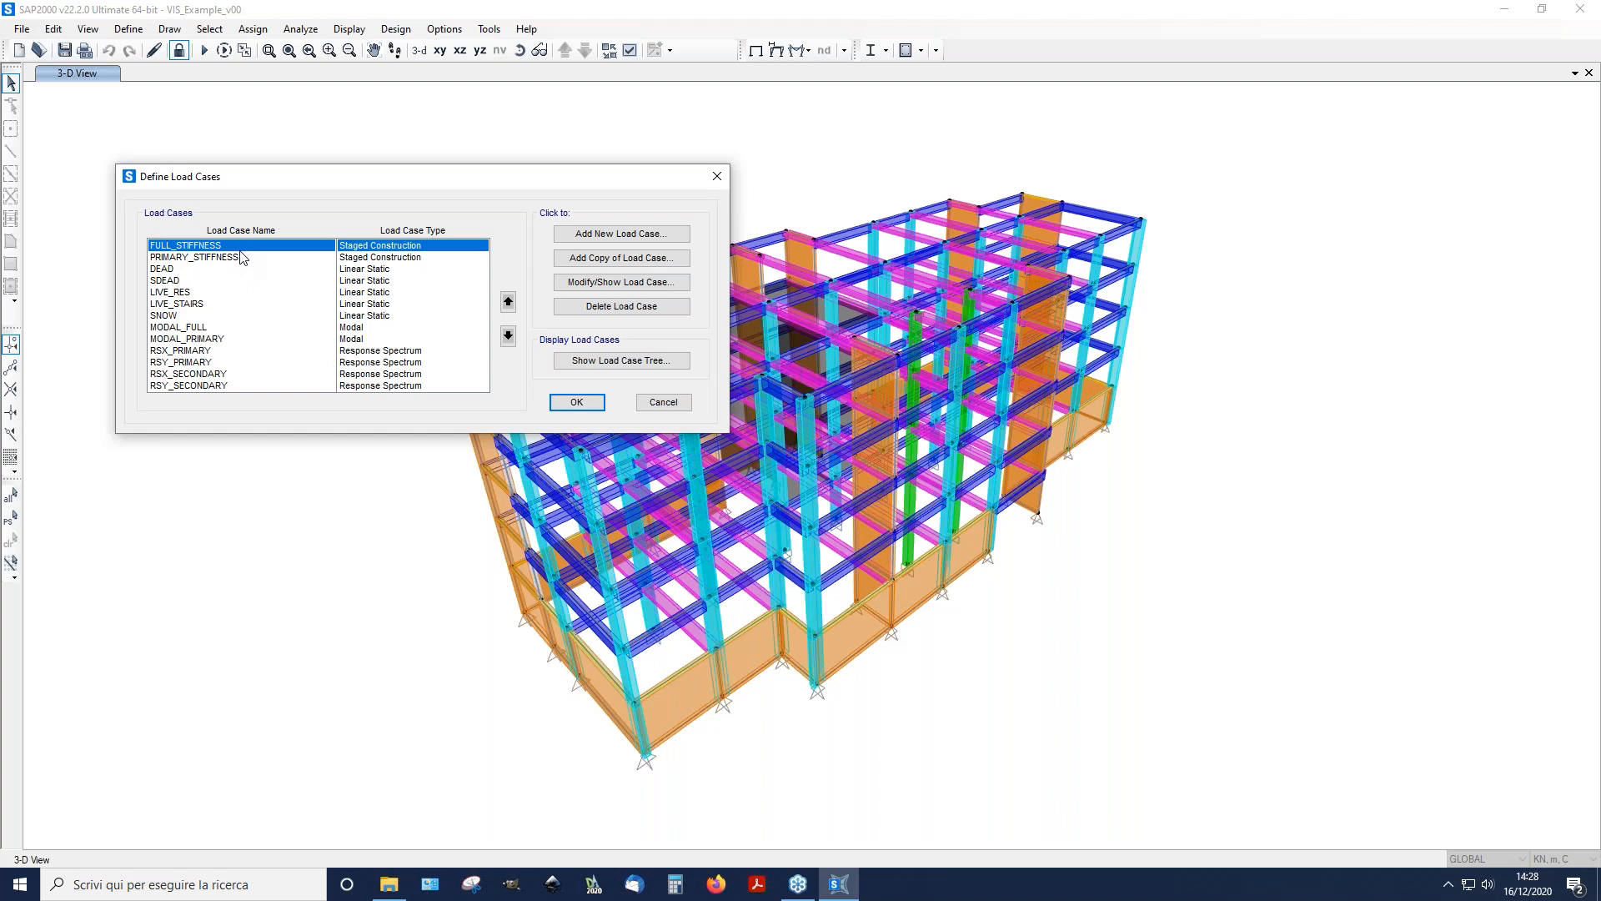
{"action": "left_click", "coordinate": [717, 176]}
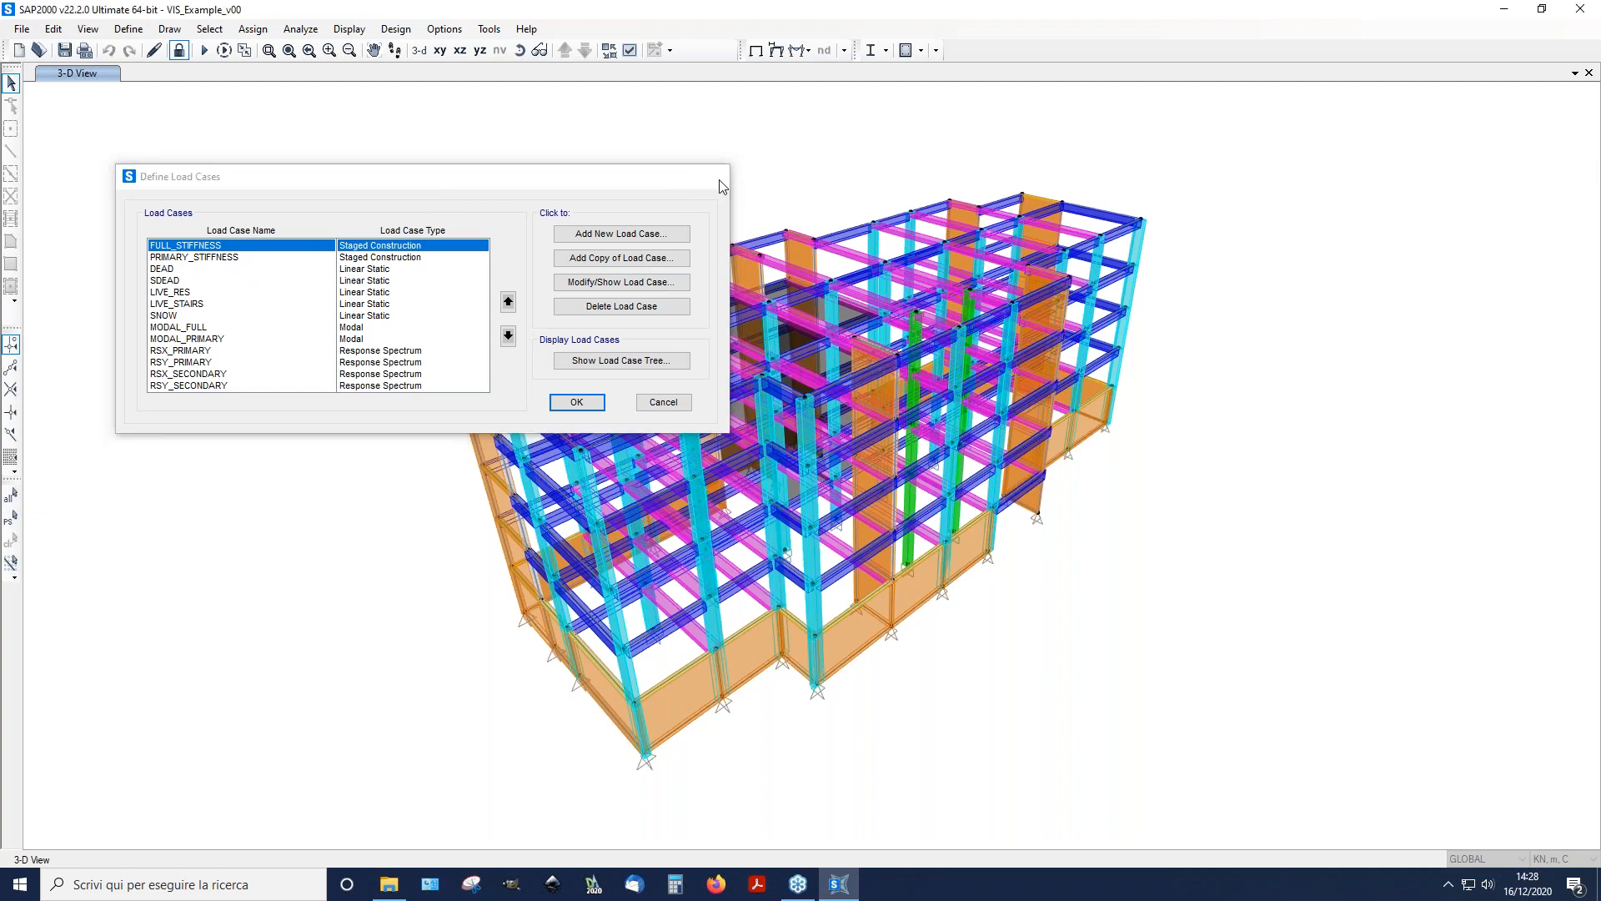
Step: Set the display options to the Standard view type with colours by Objects and apply them
{"action": "left_click", "coordinate": [630, 50]}
{"action": "left_click", "coordinate": [730, 222]}
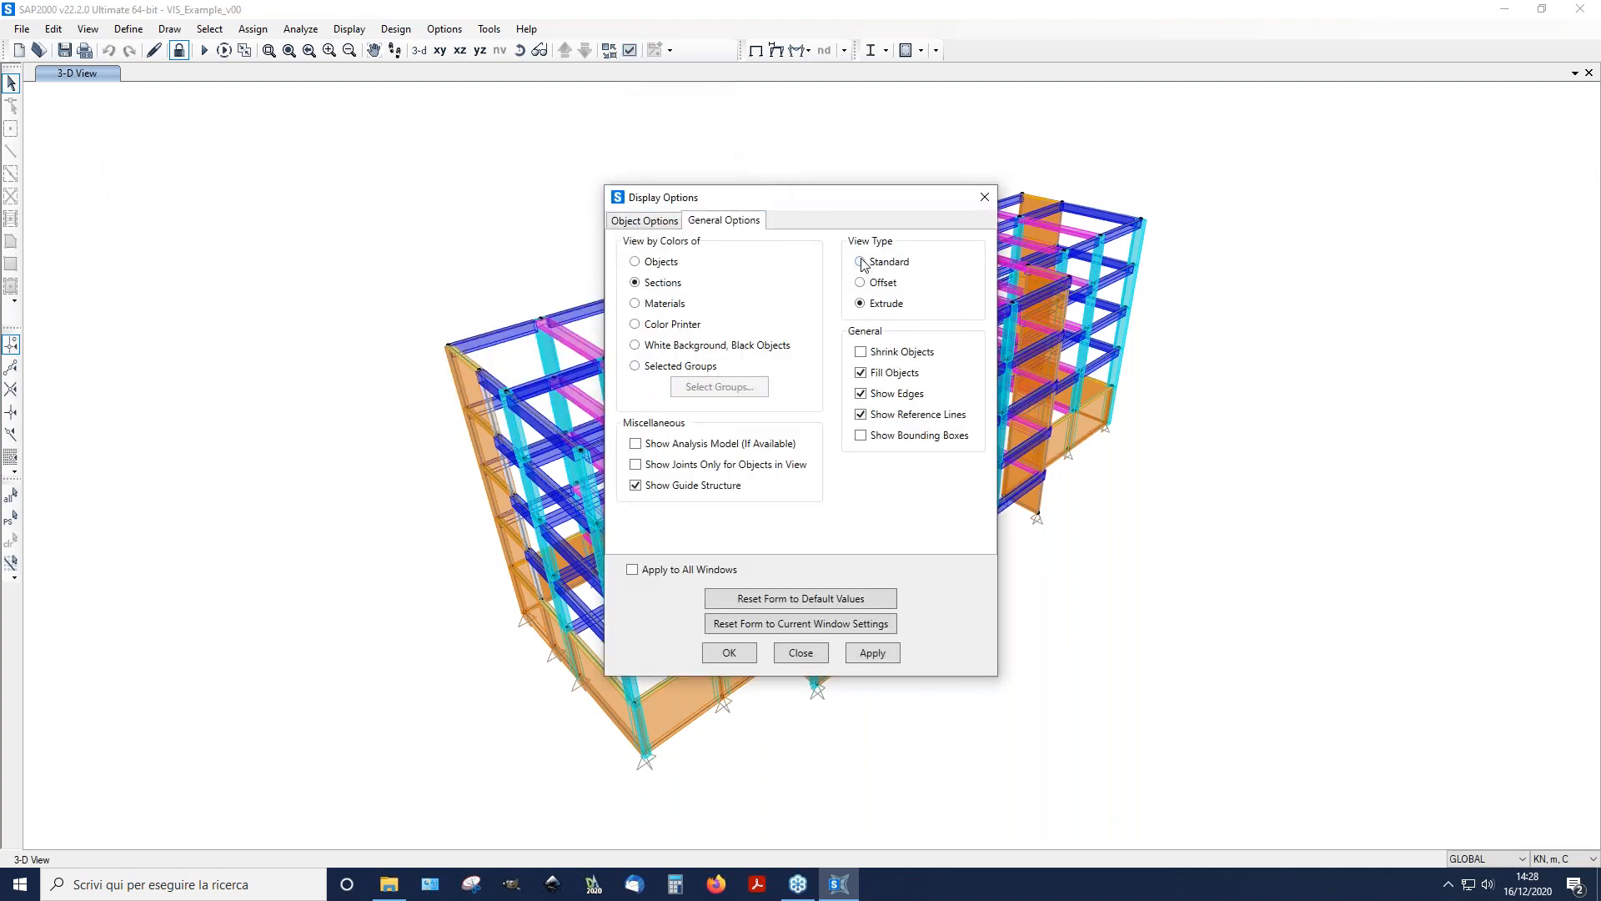
{"action": "left_click", "coordinate": [671, 262]}
{"action": "left_click", "coordinate": [872, 653]}
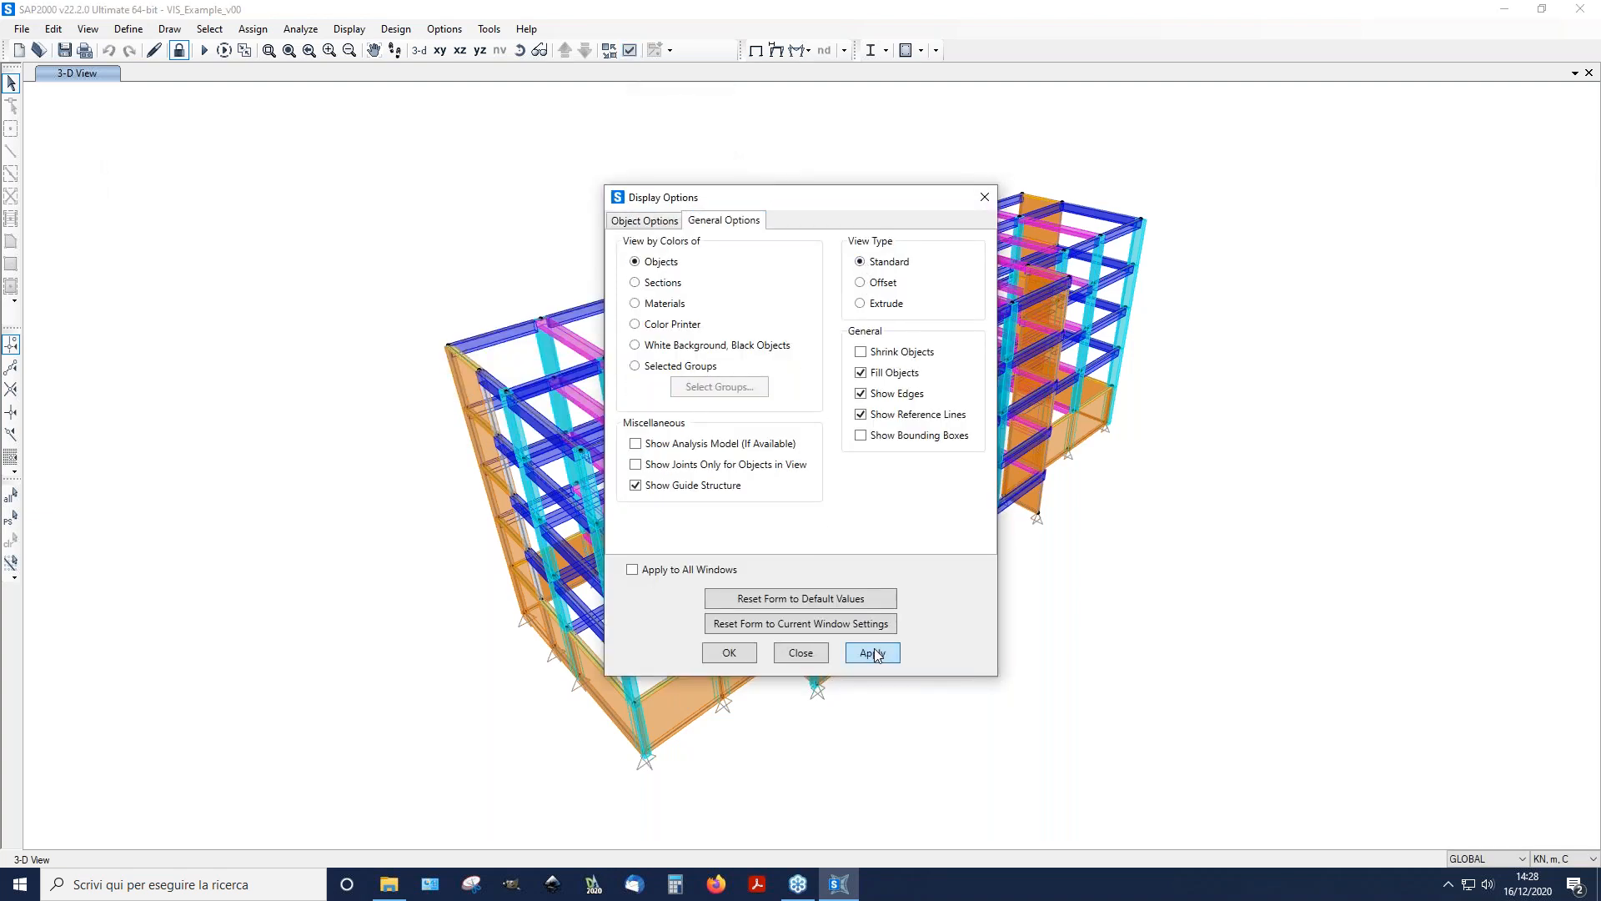
{"action": "left_click", "coordinate": [800, 653]}
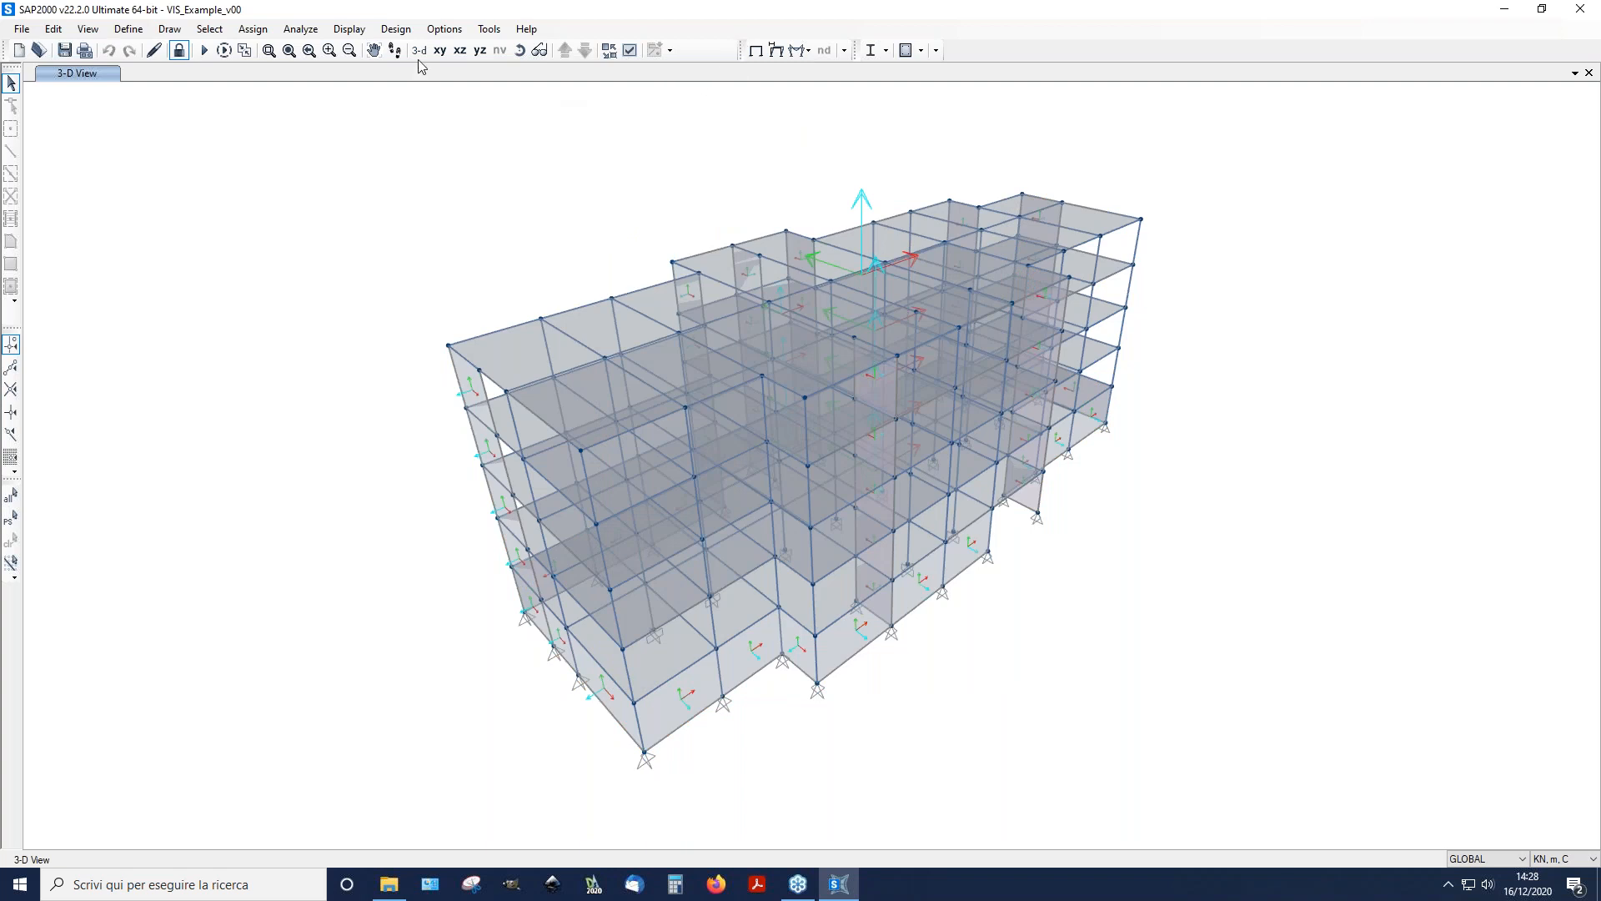
Step: Switch to the X-Y plan view and check the 3-D view direction settings without applying them
{"action": "left_click", "coordinate": [440, 51]}
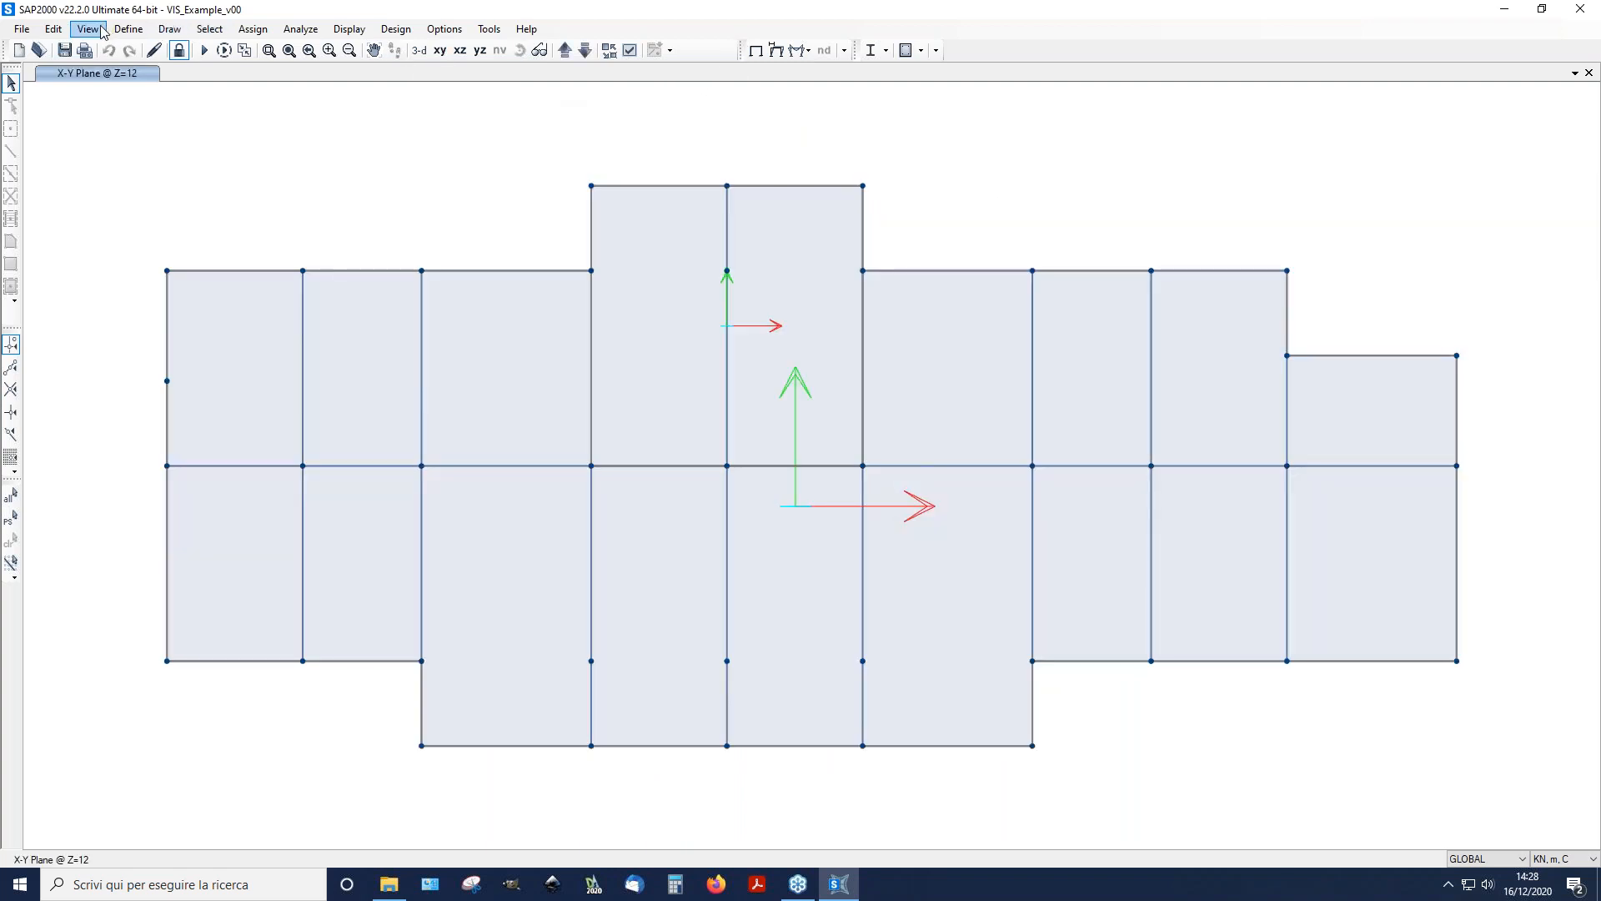
{"action": "left_click", "coordinate": [98, 29]}
{"action": "left_click", "coordinate": [109, 52]}
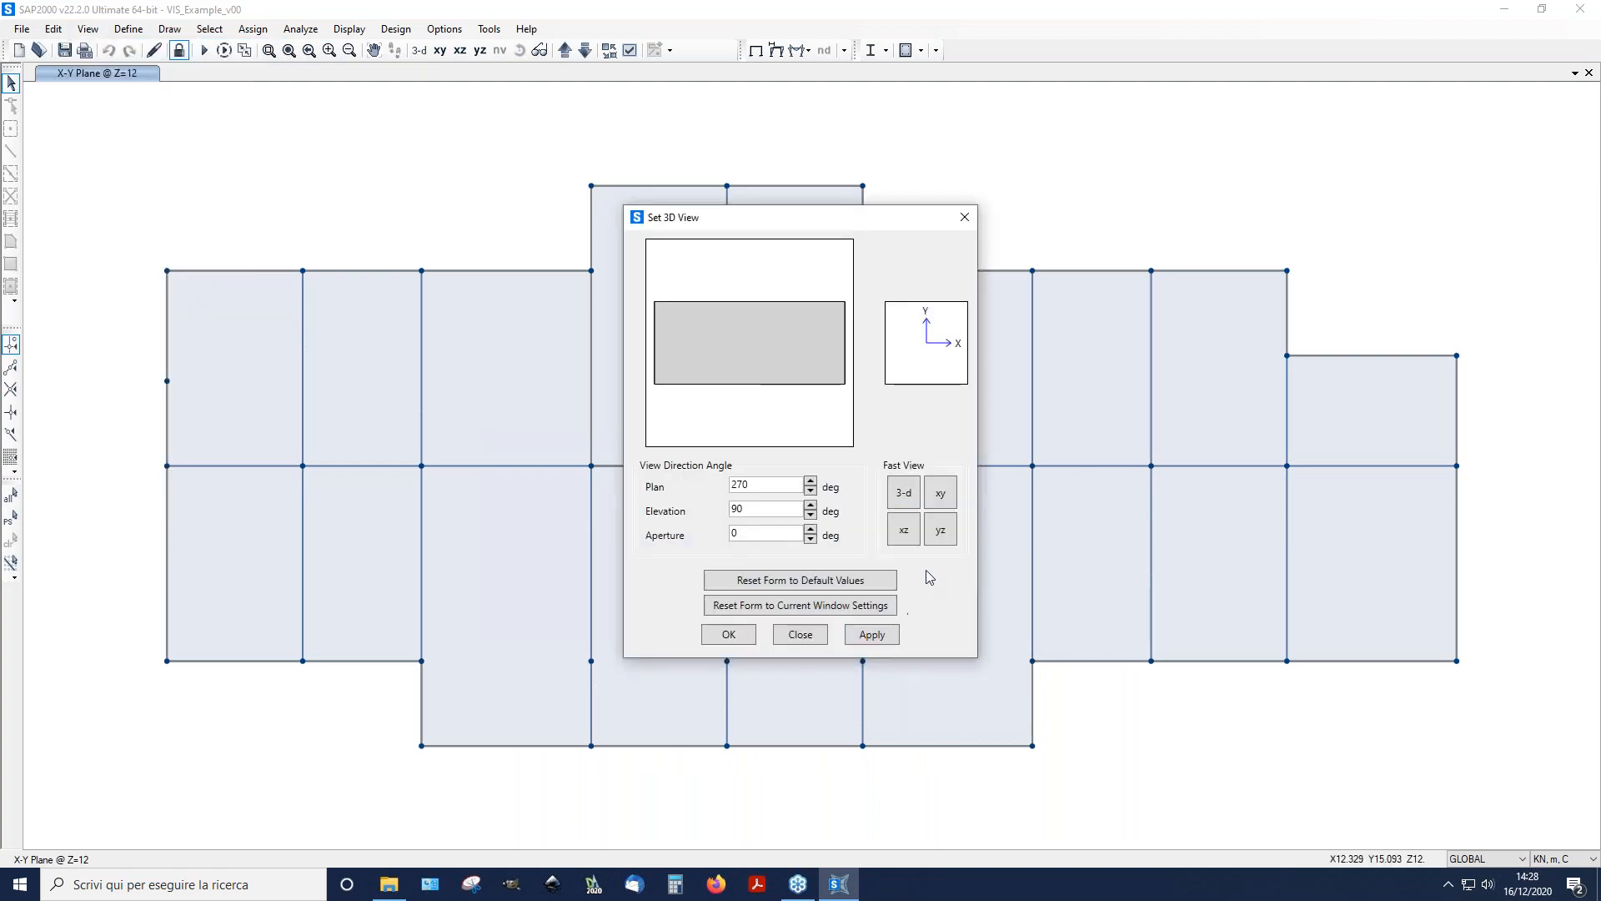
{"action": "left_click", "coordinate": [800, 635]}
Step: Display the deformed shape of the MODAL_FULL case for mode 1
{"action": "left_click", "coordinate": [777, 52]}
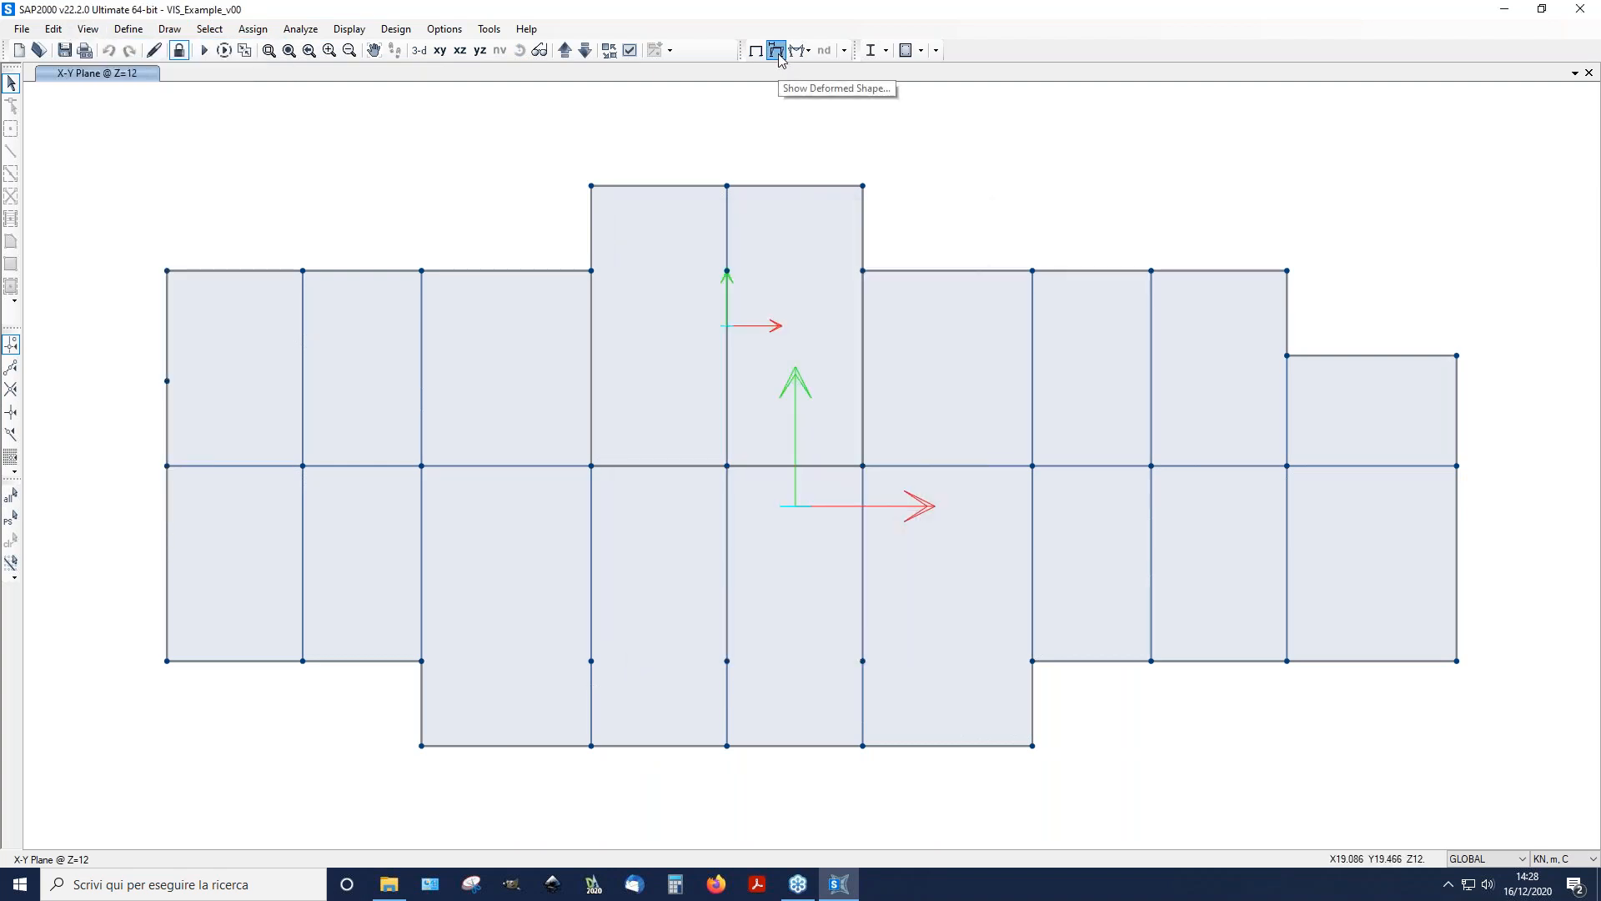
{"action": "left_click", "coordinate": [705, 283]}
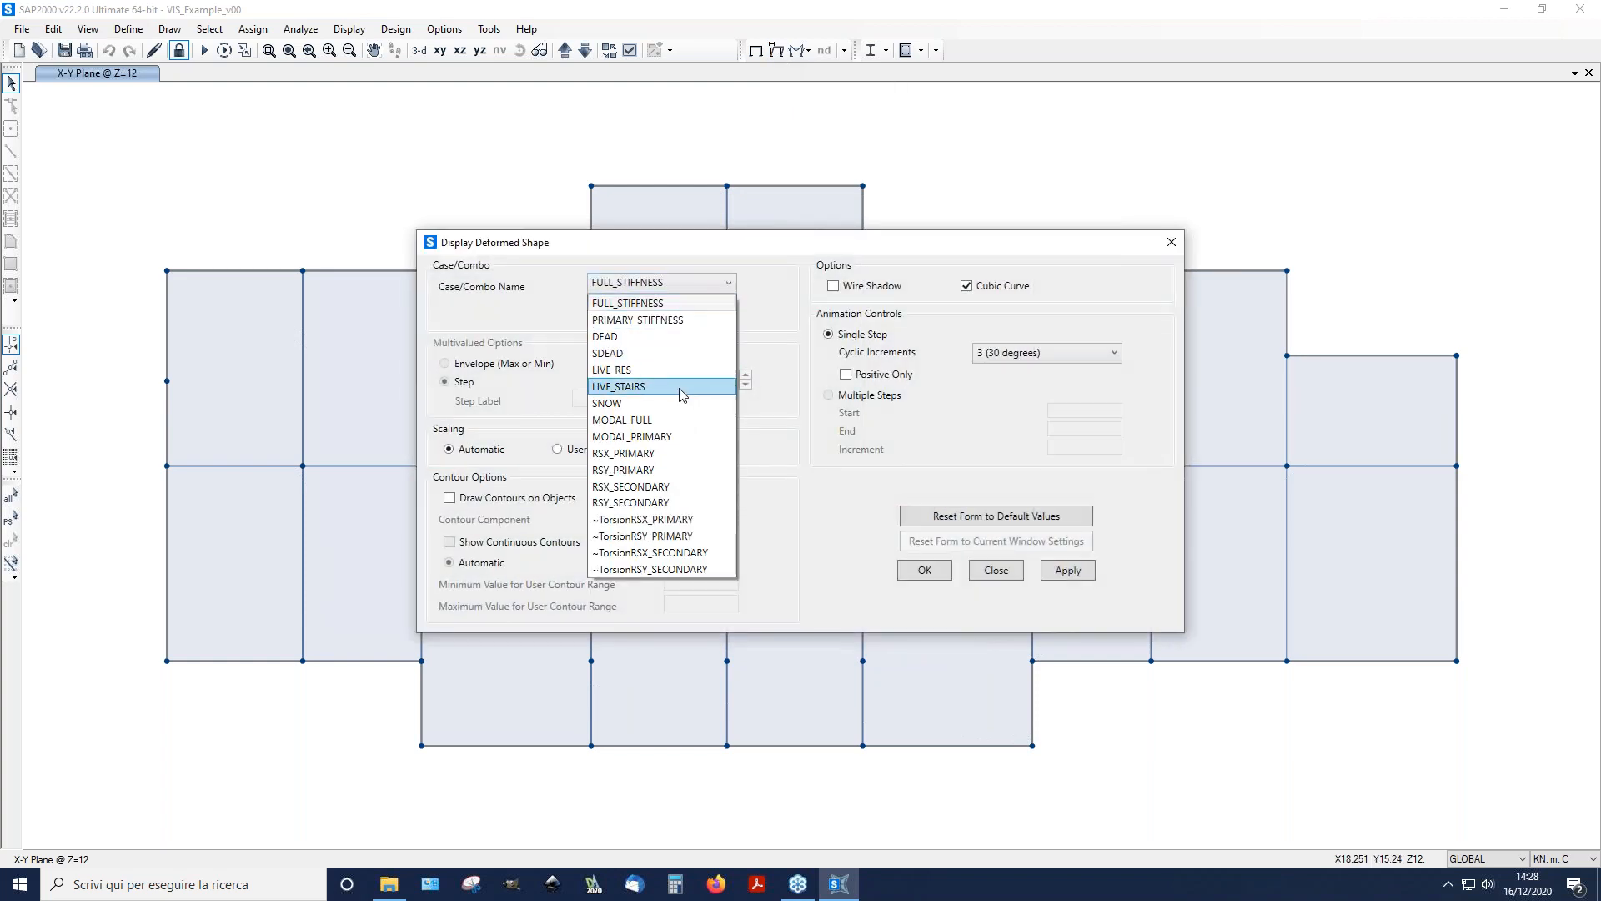
{"action": "left_click", "coordinate": [672, 419]}
{"action": "left_click", "coordinate": [1068, 571]}
Step: Apply a 3-D view from above with plan angle 270, elevation 90 and aperture 0 degrees to the deformed shape
{"action": "left_click", "coordinate": [88, 30]}
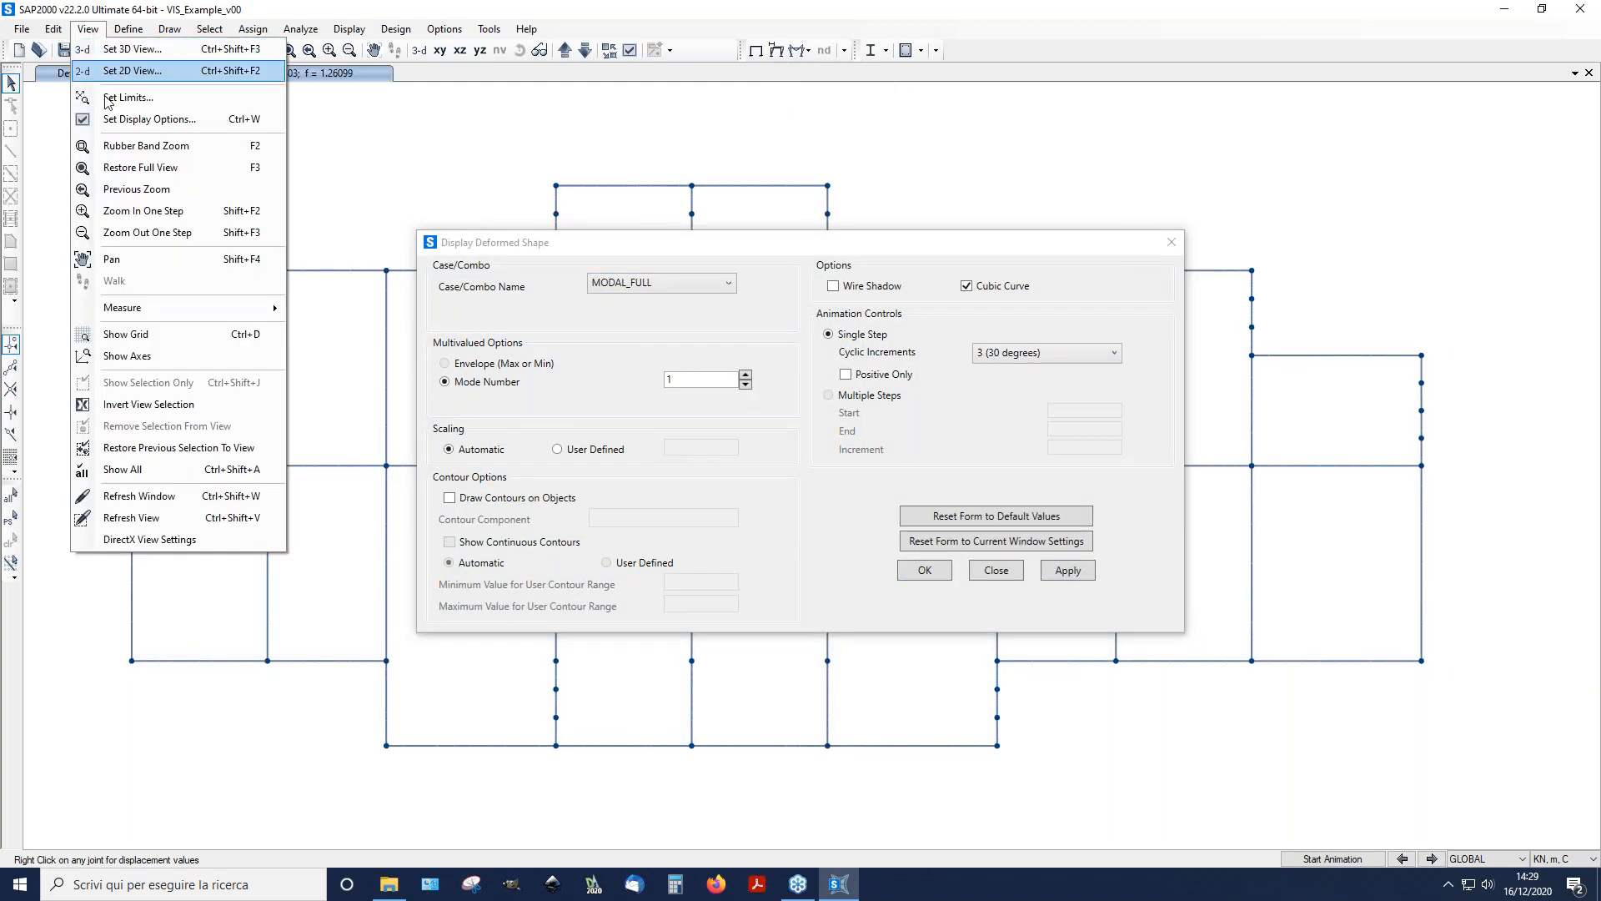
{"action": "left_click", "coordinate": [133, 49]}
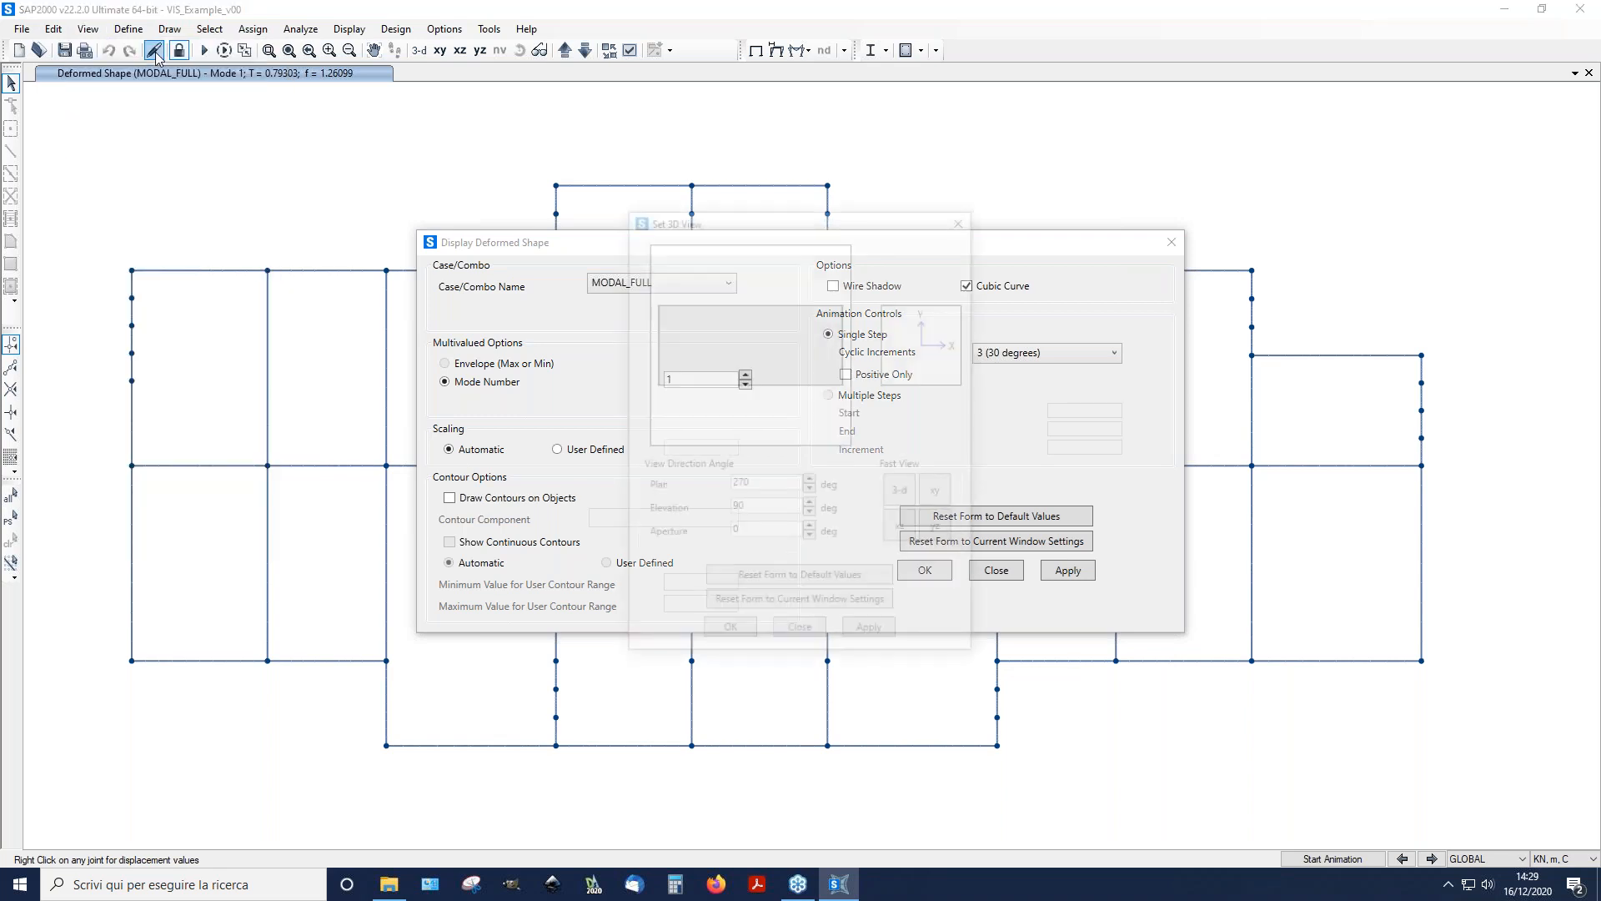
{"action": "left_click", "coordinate": [869, 635]}
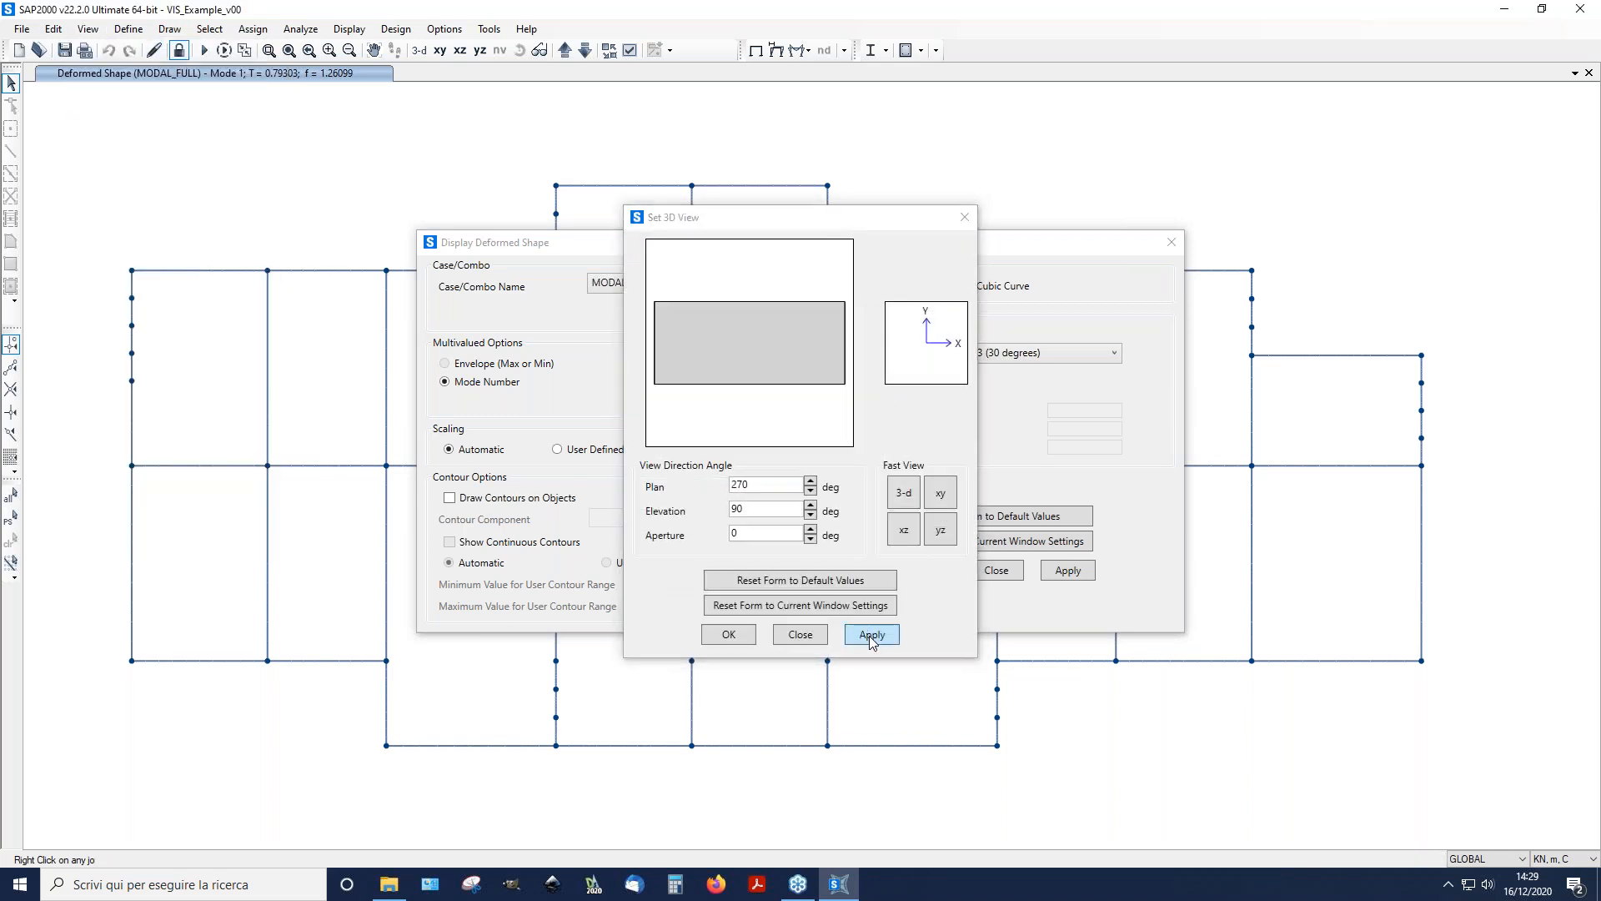
{"action": "left_click", "coordinate": [801, 635]}
{"action": "middle_click_drag", "start_coordinate": [1422, 375], "coordinate": [824, 667]}
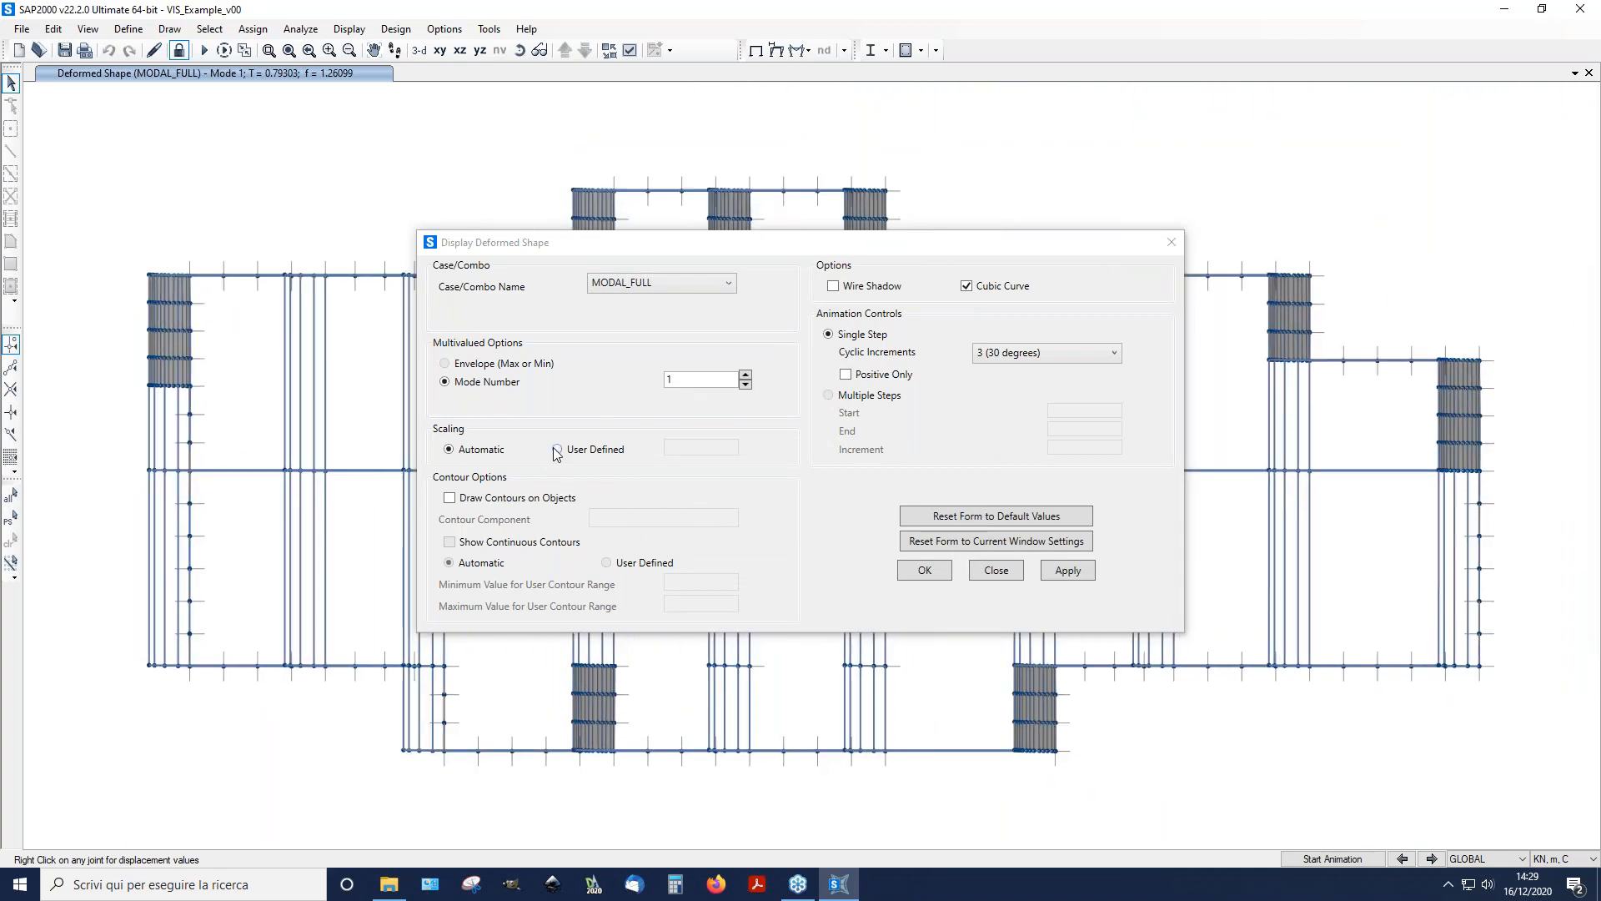
Step: Draw Resultant displacement contours on the objects of the deformed shape and advance to mode 2
{"action": "left_click", "coordinate": [501, 498]}
{"action": "left_click", "coordinate": [702, 523]}
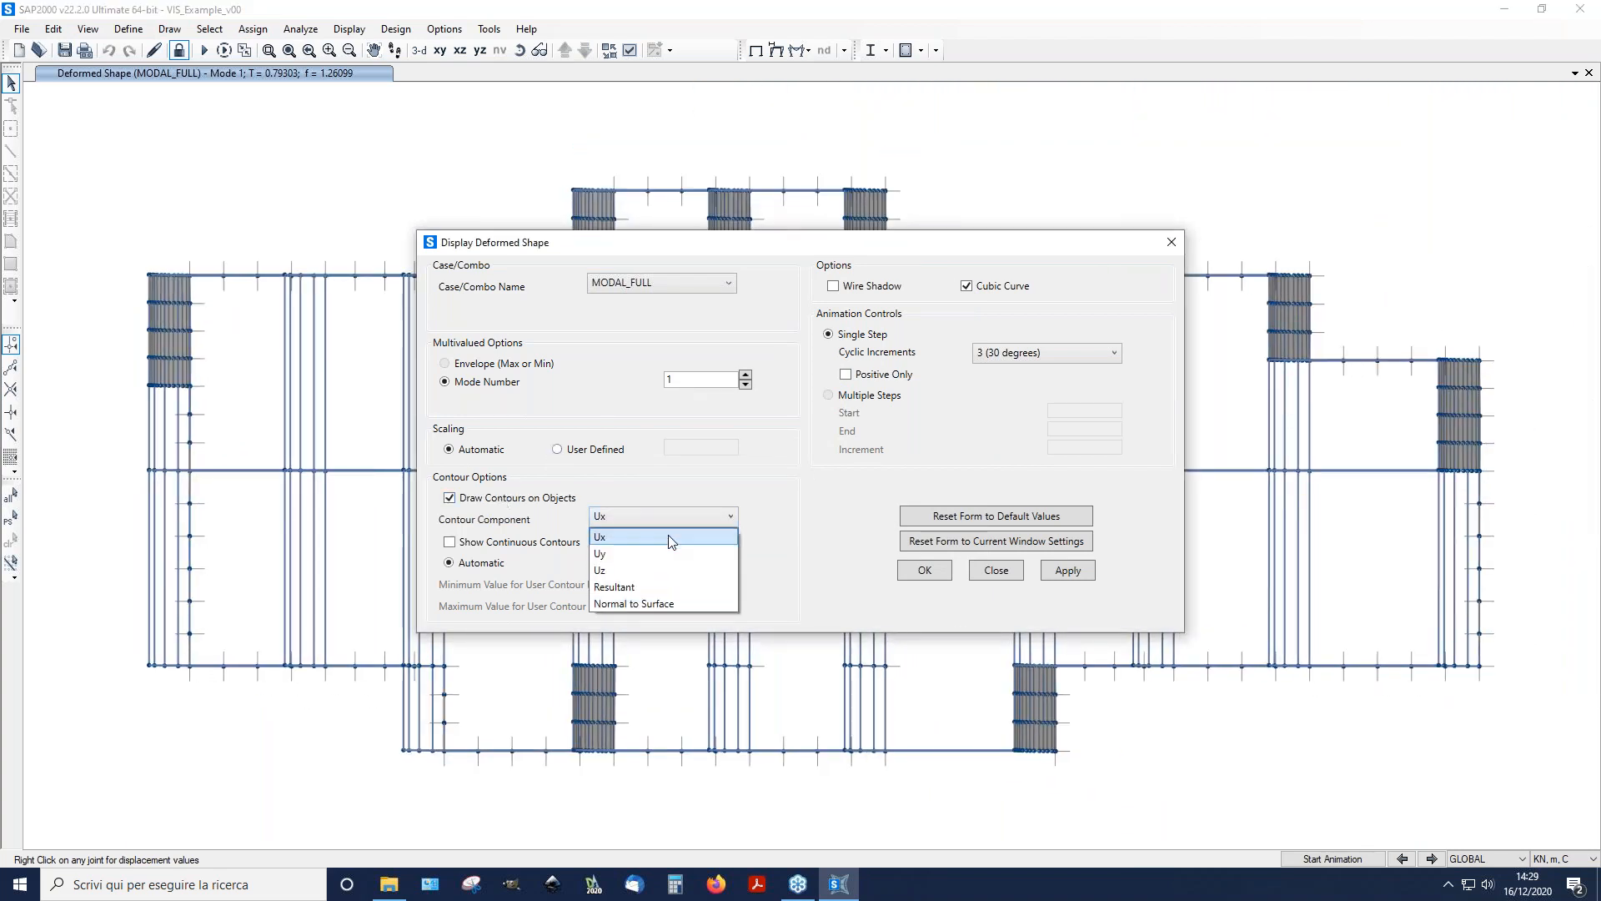
{"action": "left_click", "coordinate": [644, 594]}
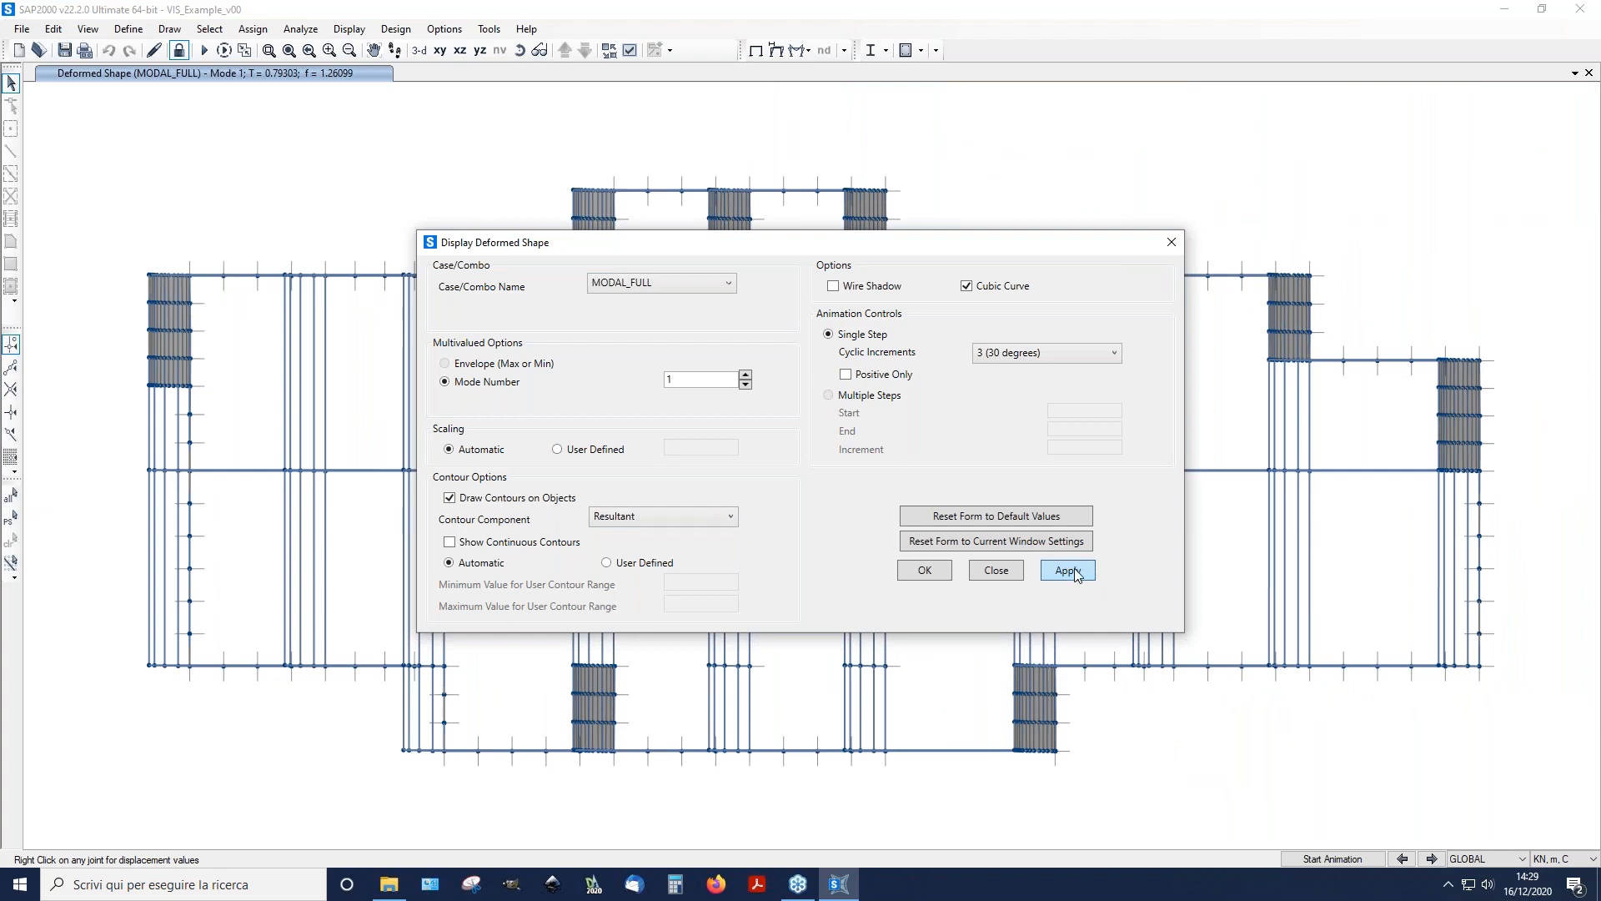
{"action": "left_click", "coordinate": [1068, 571]}
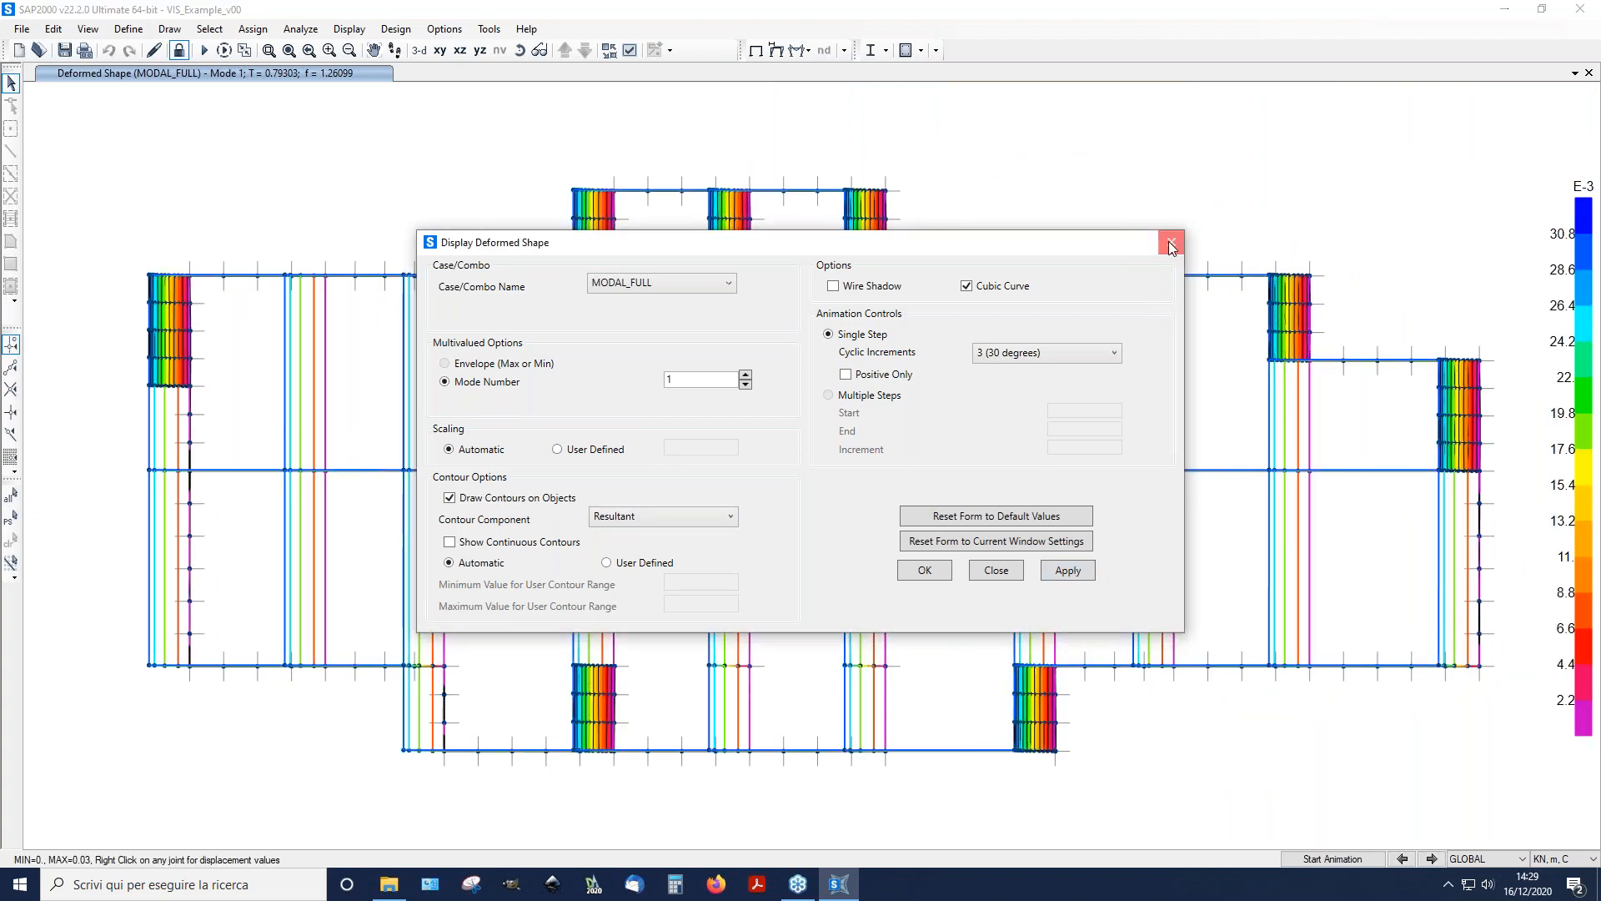
{"action": "left_click", "coordinate": [1171, 244]}
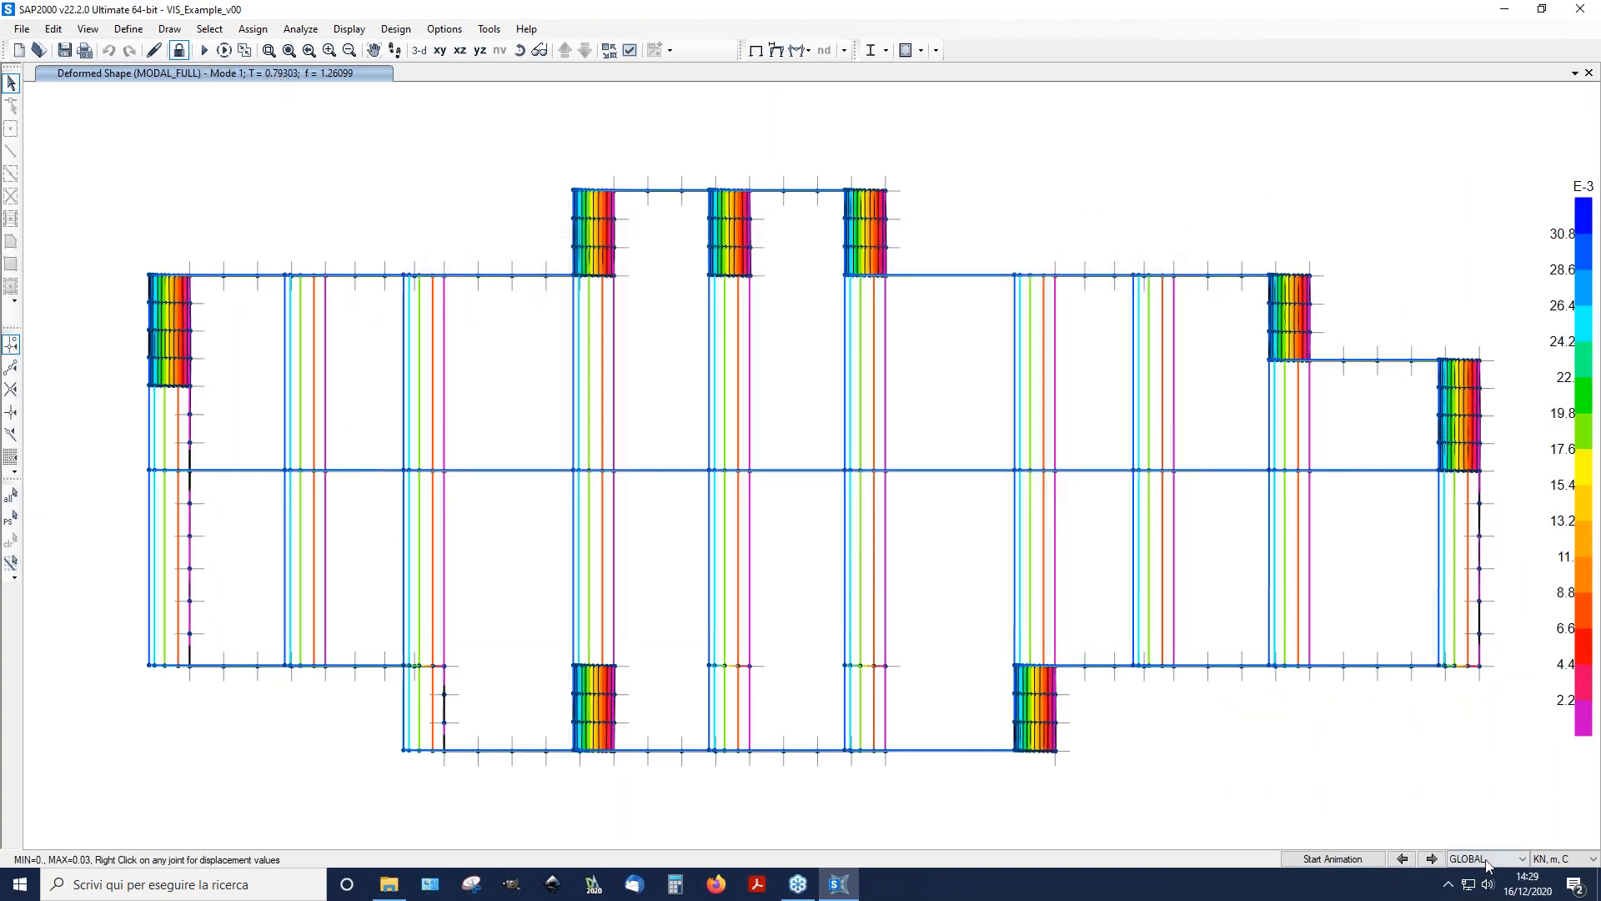
{"action": "left_click", "coordinate": [1421, 859]}
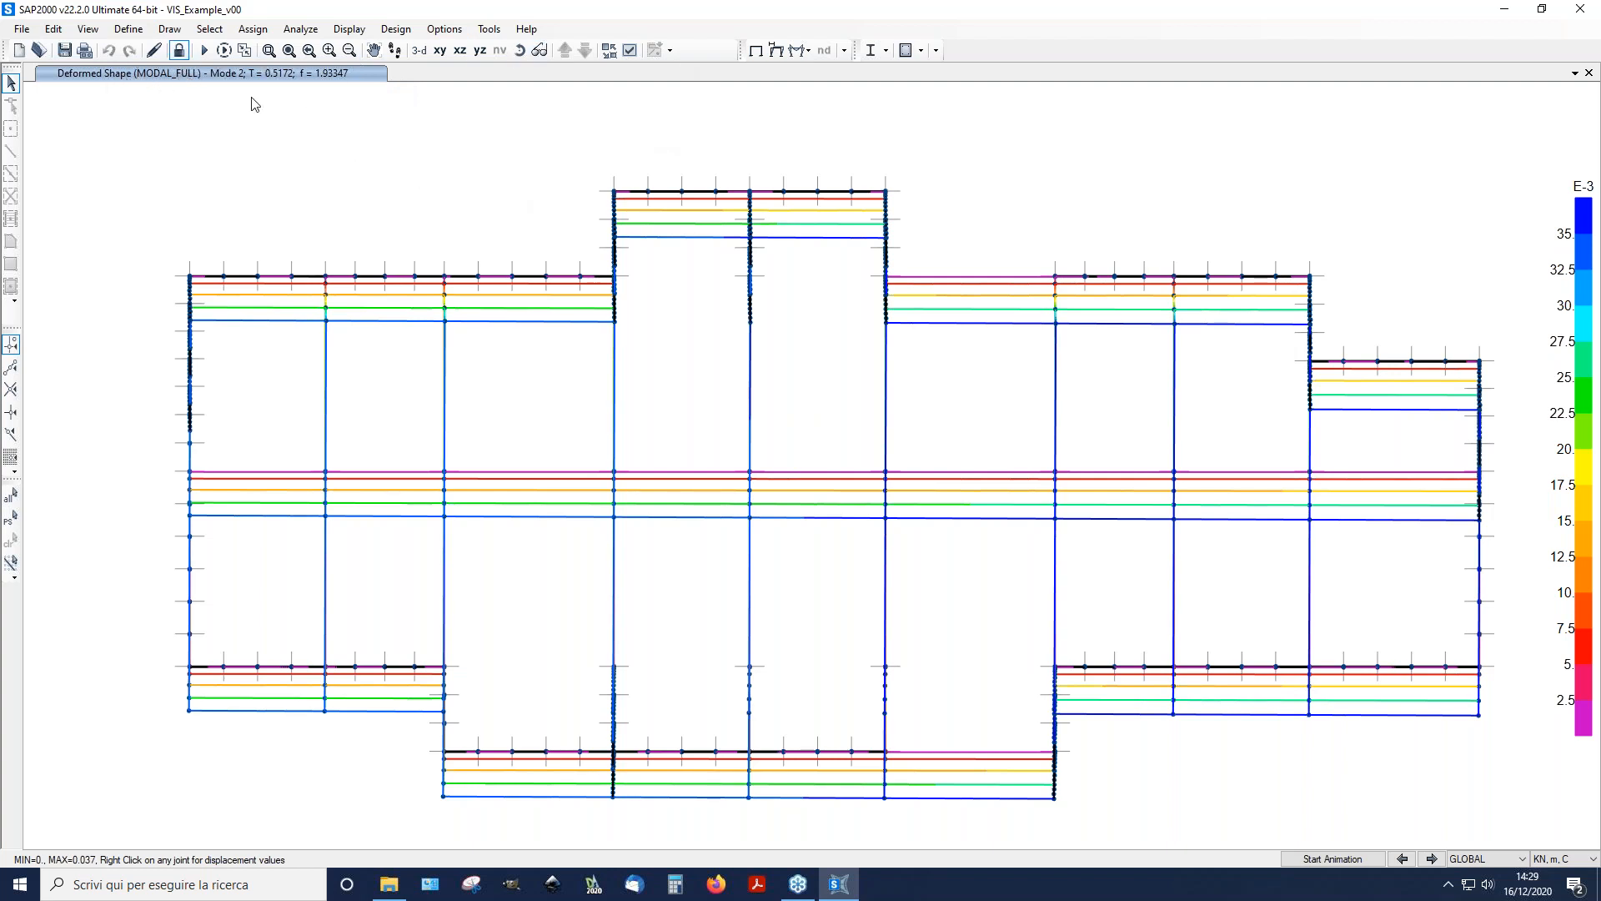
Step: Display the deformed shape of the MODAL_PRIMARY case for mode 1 with Resultant contours
{"action": "left_click", "coordinate": [775, 51]}
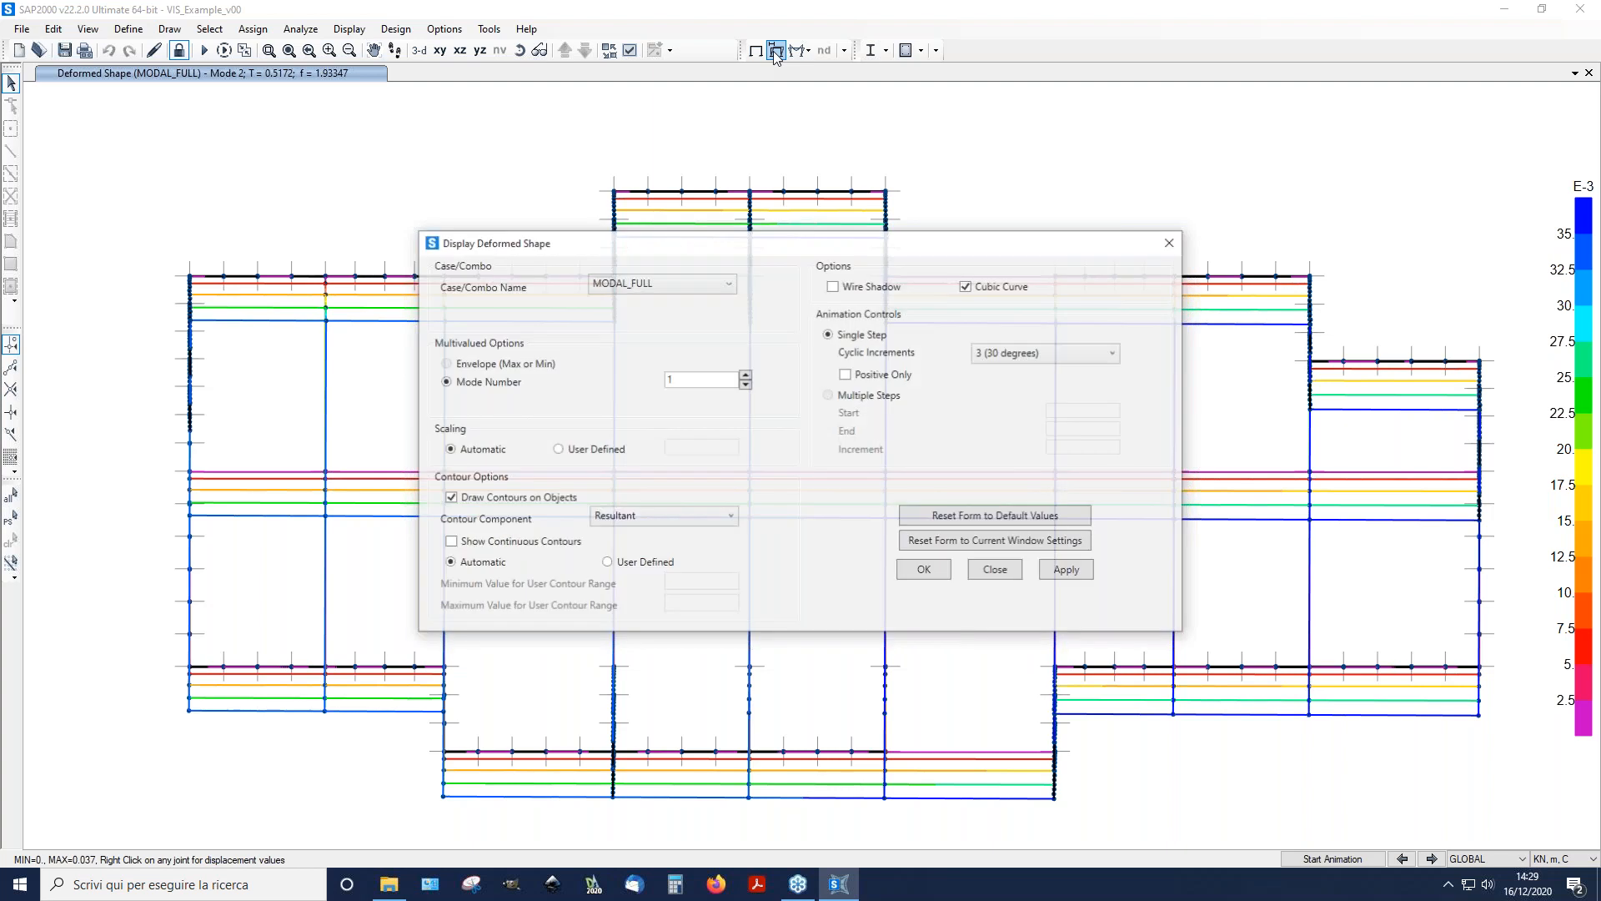
{"action": "left_click", "coordinate": [661, 283]}
{"action": "left_click", "coordinate": [655, 436]}
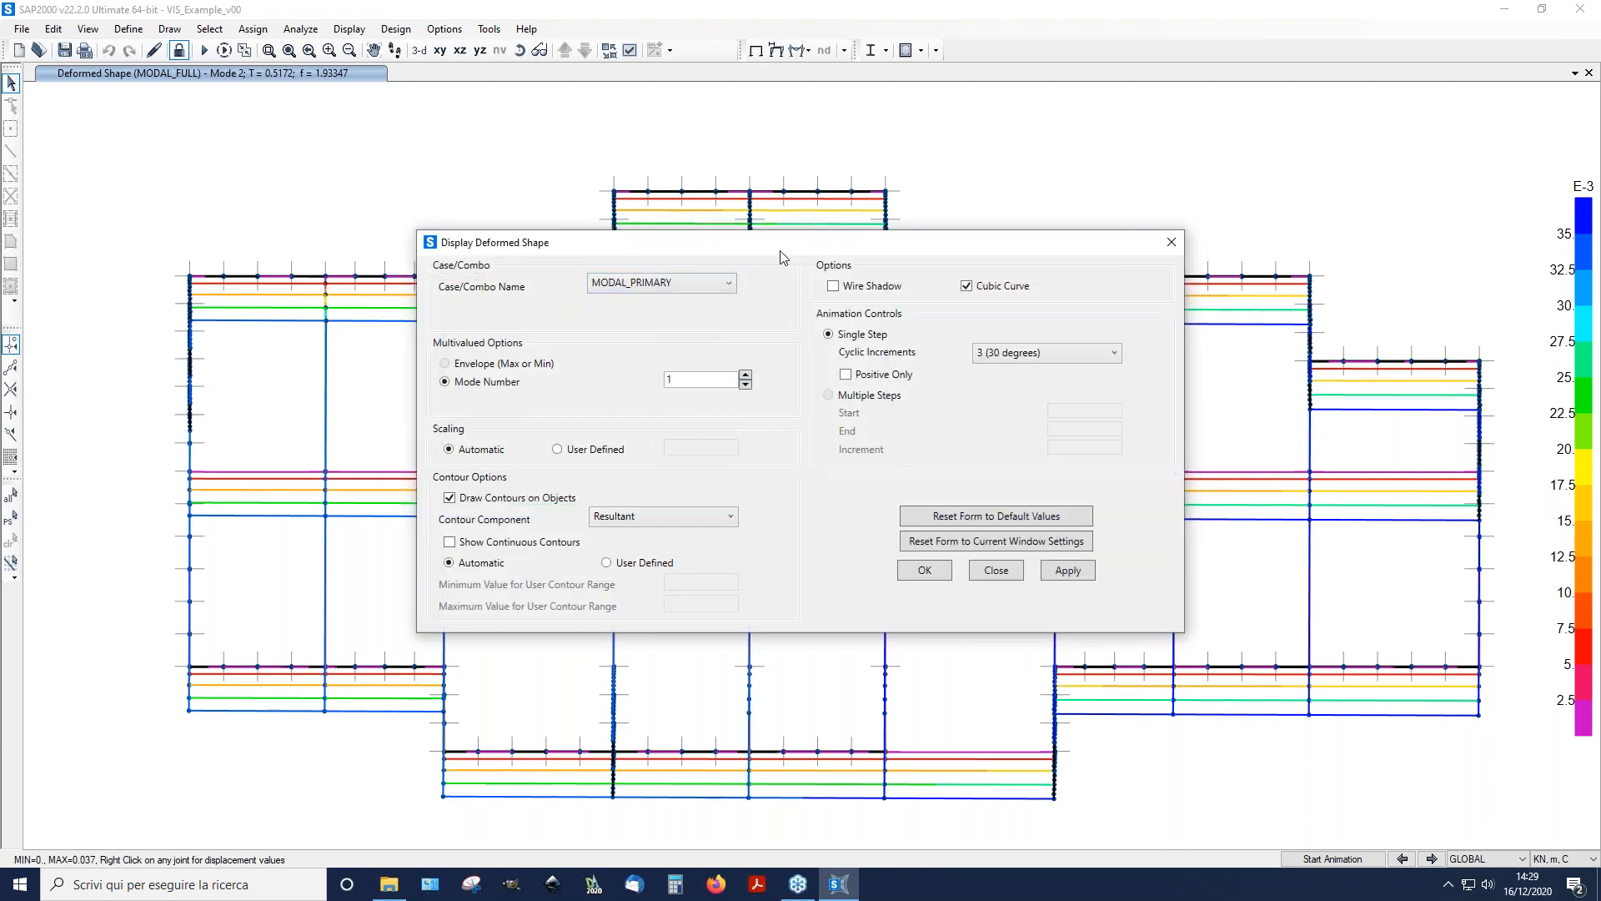
{"action": "left_click_drag", "start_coordinate": [794, 243], "coordinate": [920, 339]}
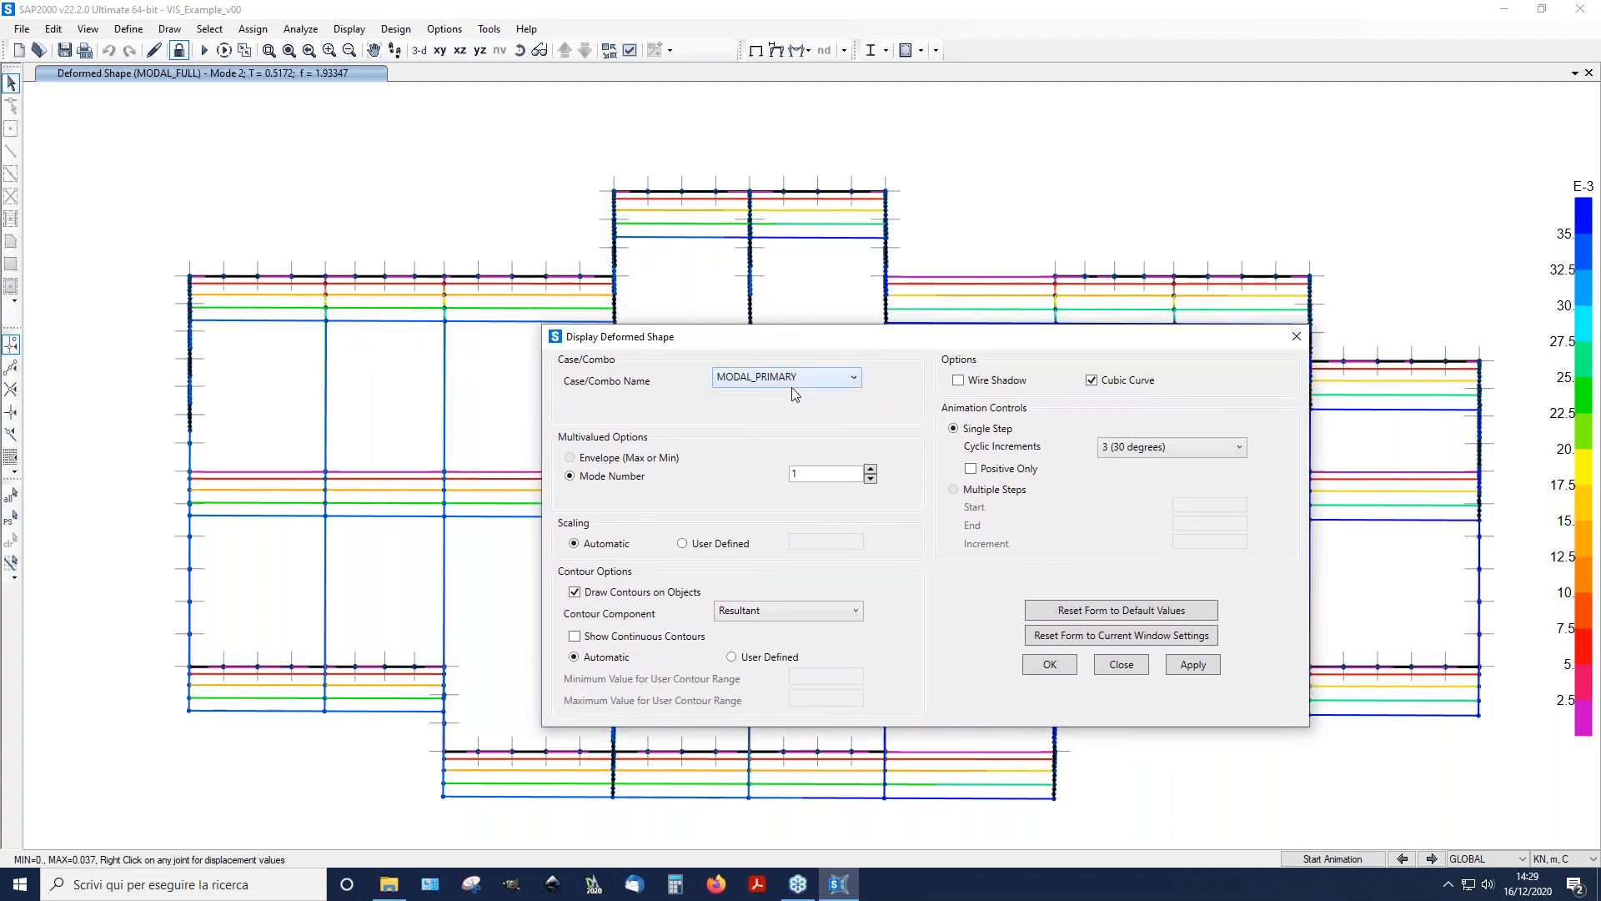
{"action": "left_click", "coordinate": [1193, 665]}
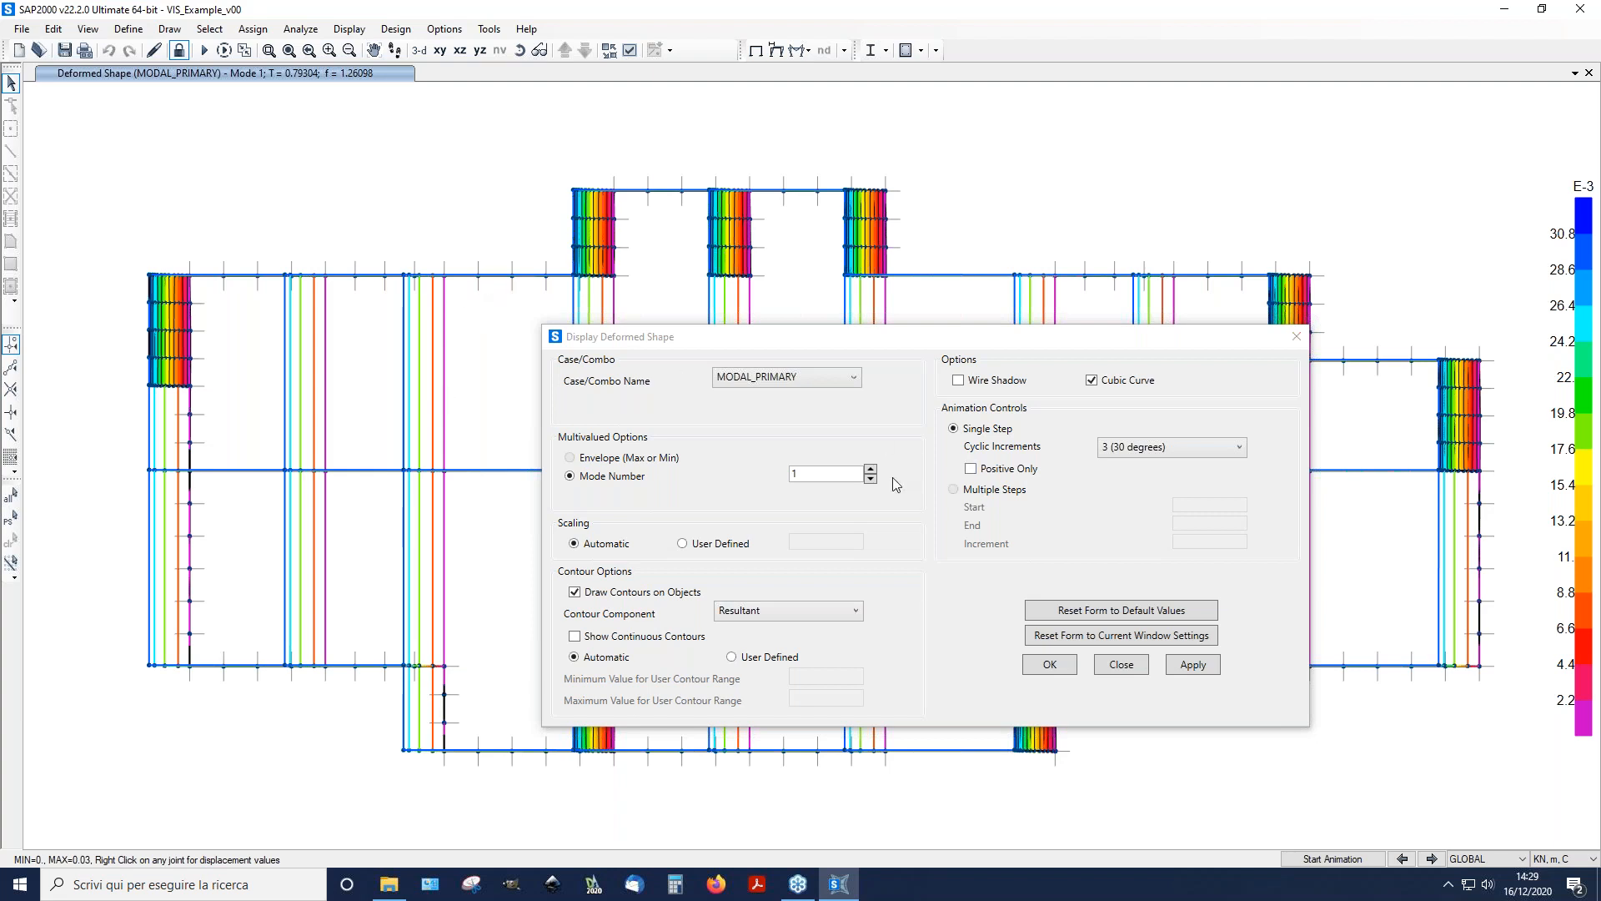
Step: Display mode 2 of the MODAL_PRIMARY deformed shape and close the display settings
{"action": "left_click", "coordinate": [870, 468]}
{"action": "left_click", "coordinate": [1191, 667]}
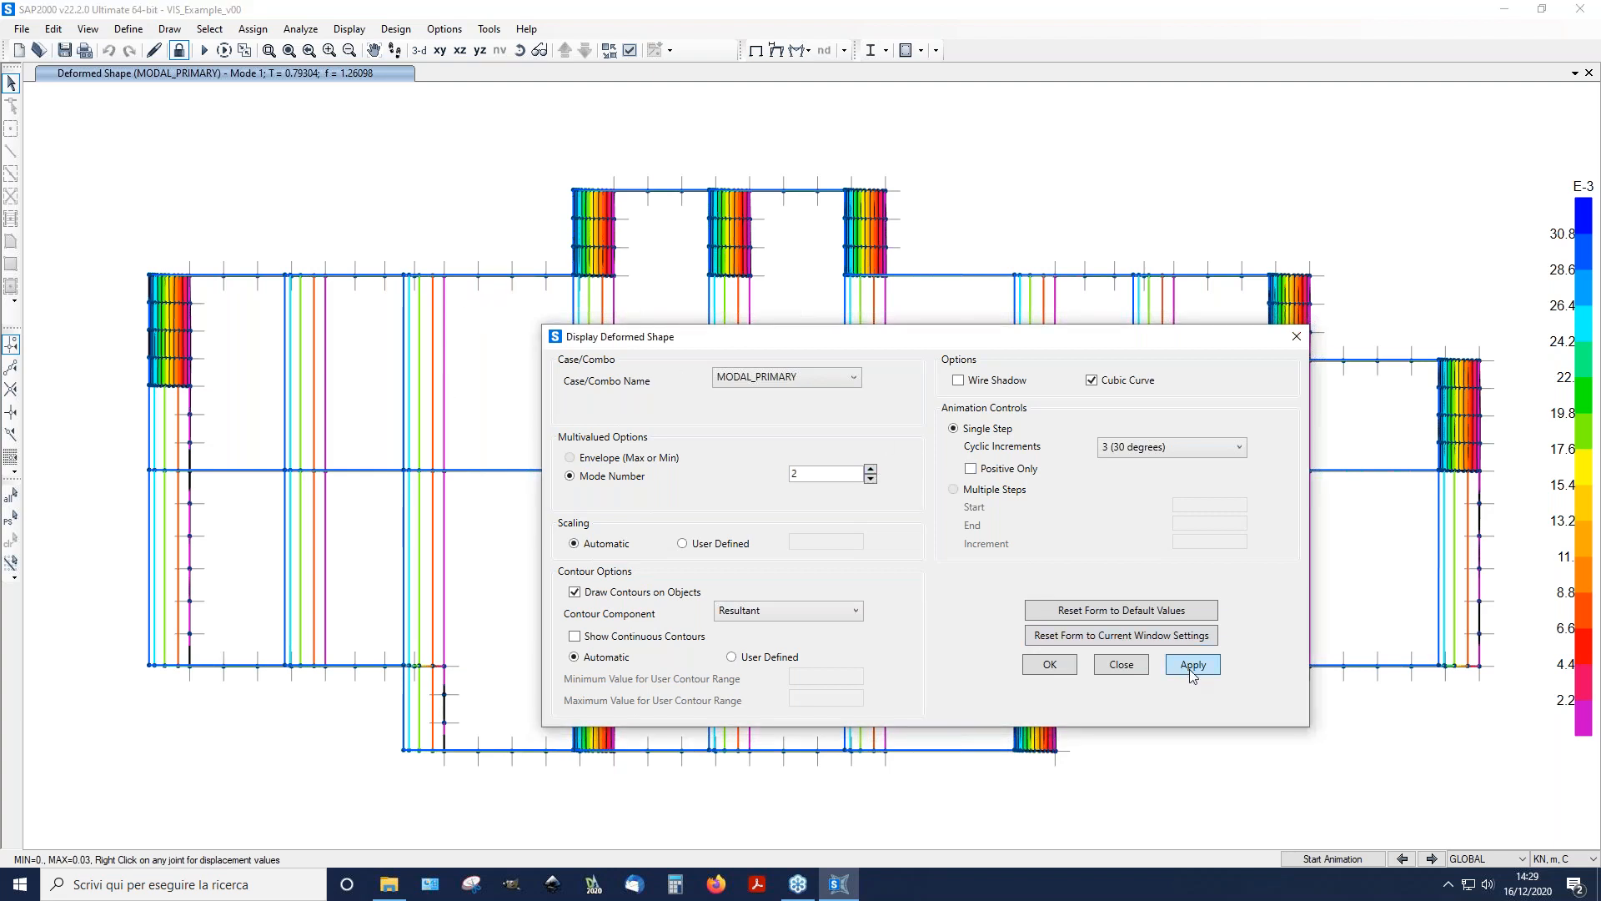
{"action": "left_click", "coordinate": [1141, 665]}
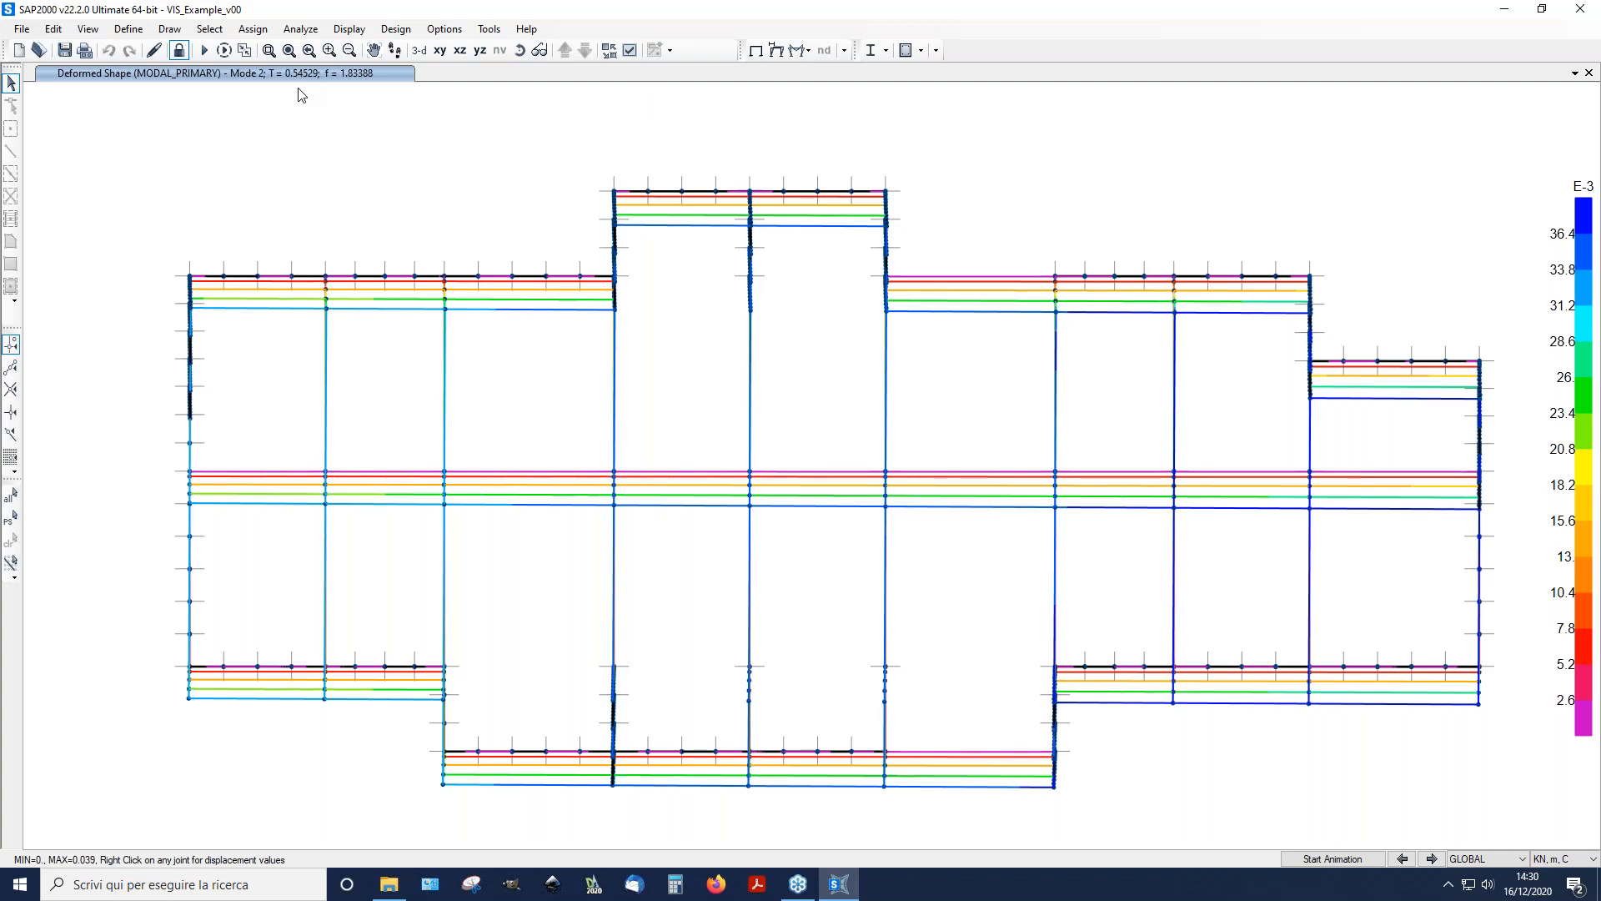
Step: View the mode shape in 3-D and restore the undeformed shape of the model
{"action": "left_click", "coordinate": [417, 55]}
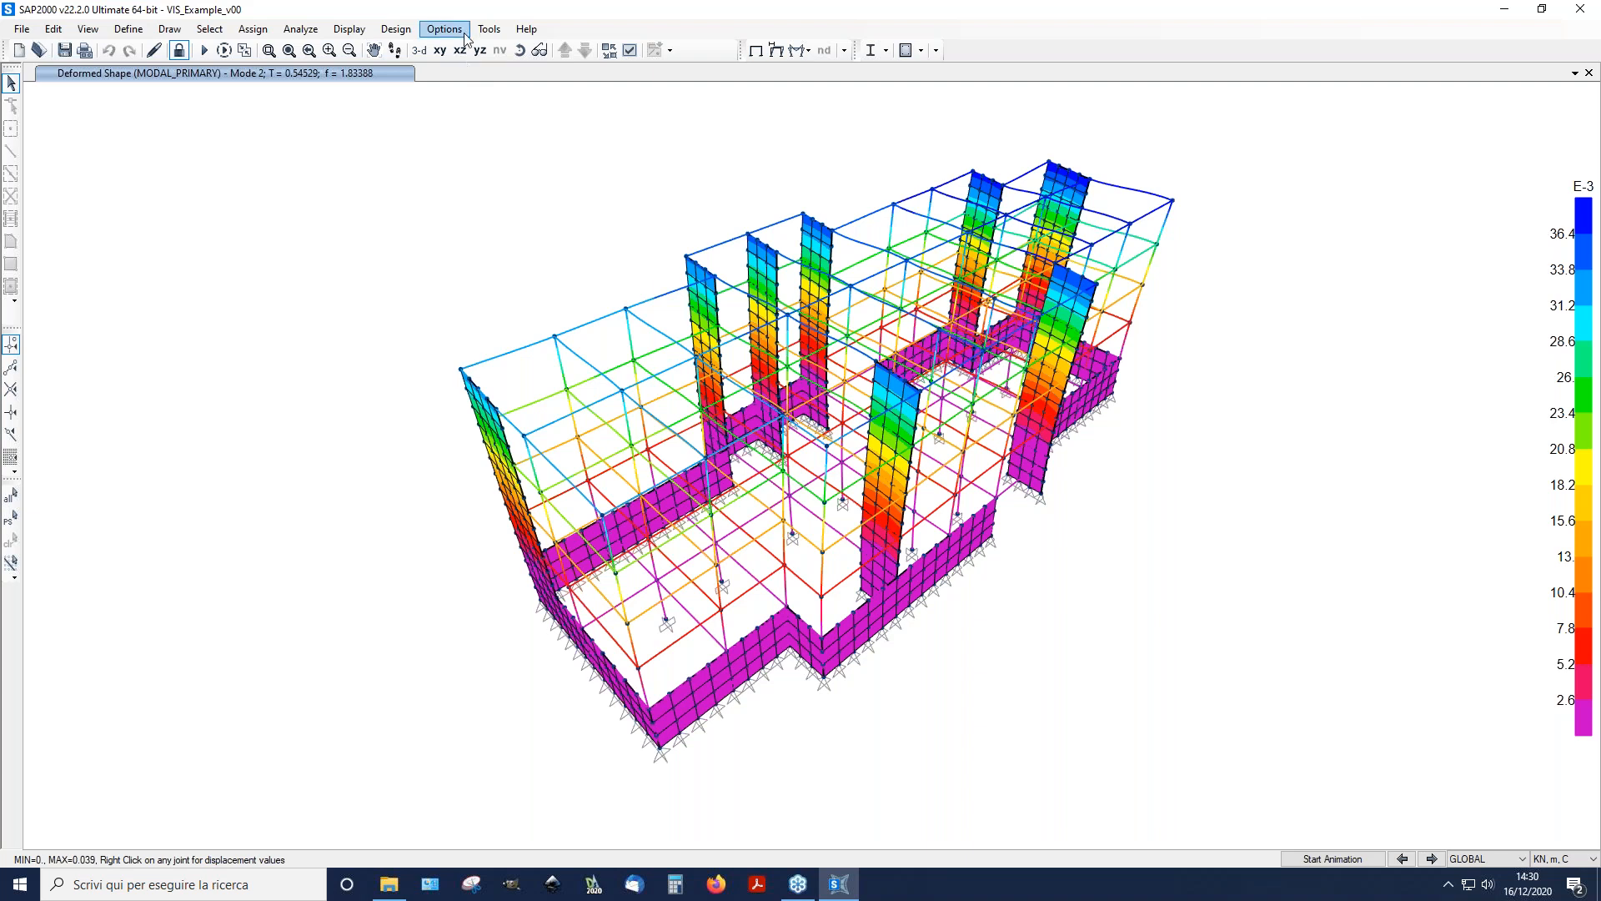
{"action": "left_click", "coordinate": [755, 50]}
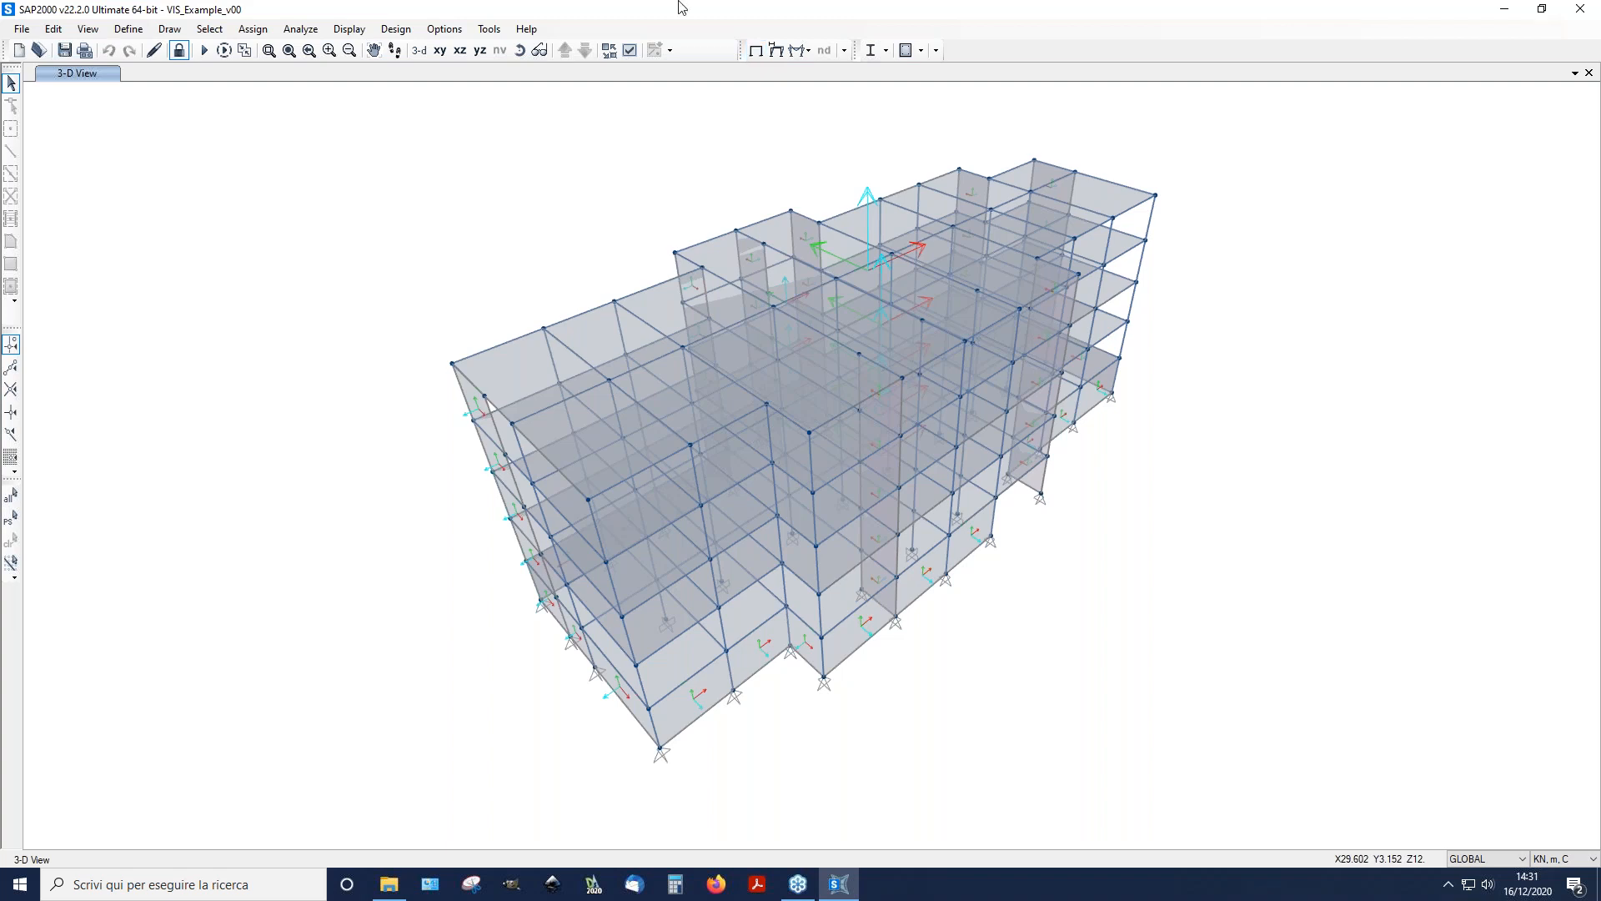
Step: Open the response spectrum functions and examine the EuroCode 8 parameters of the EC8-I-q=3 spectrum
{"action": "left_click", "coordinate": [128, 30]}
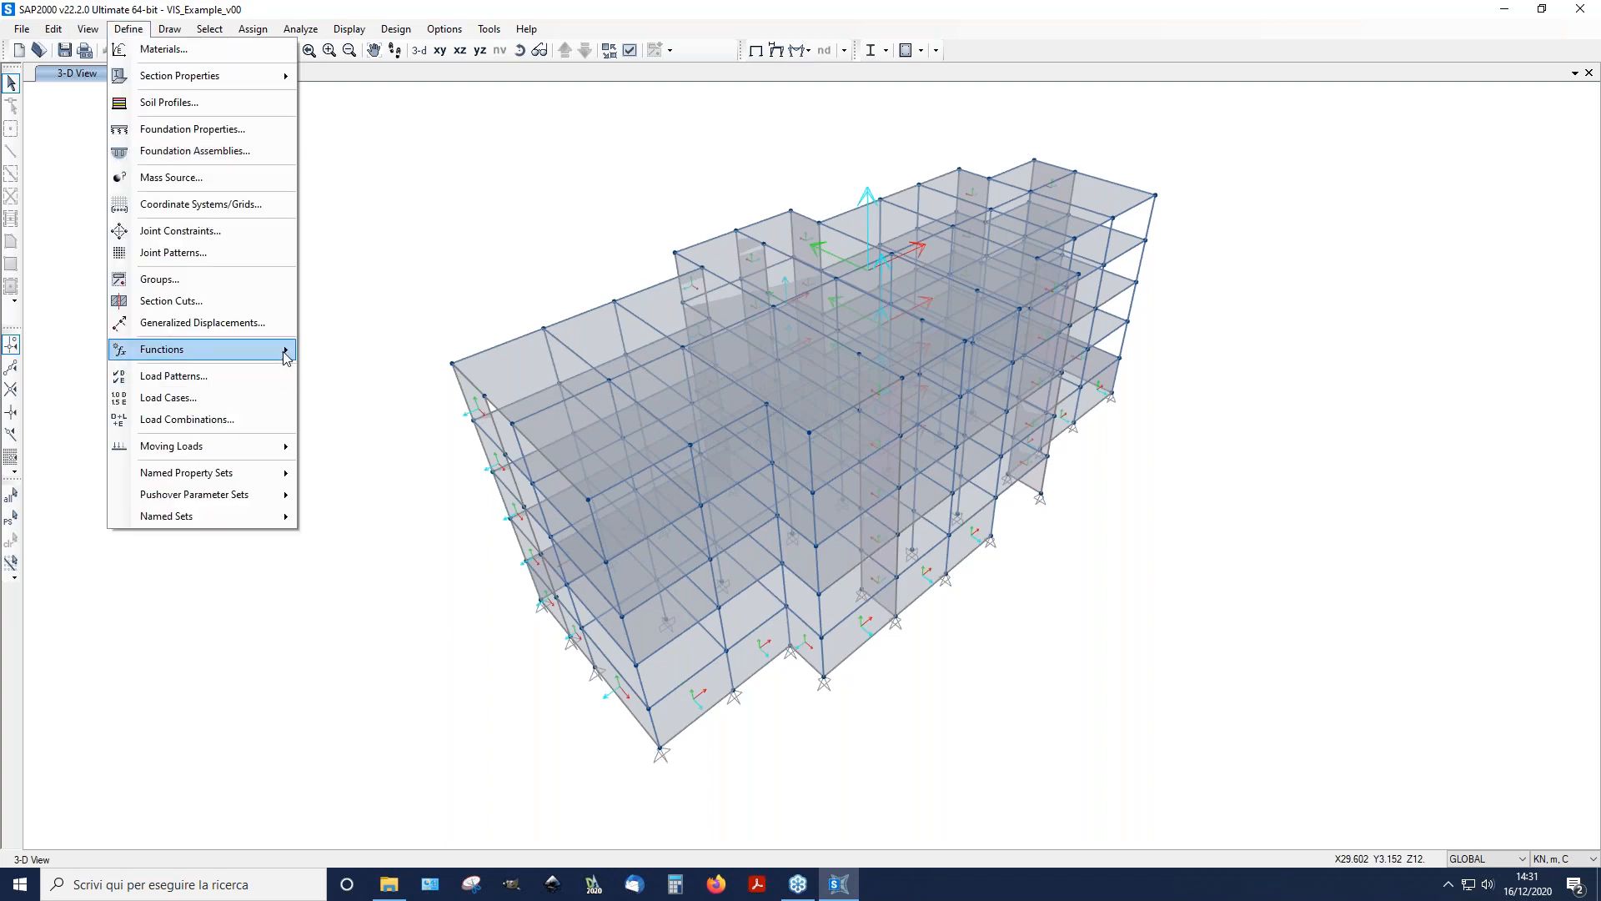
{"action": "mouse_move", "coordinate": [284, 350]}
{"action": "left_click", "coordinate": [364, 357]}
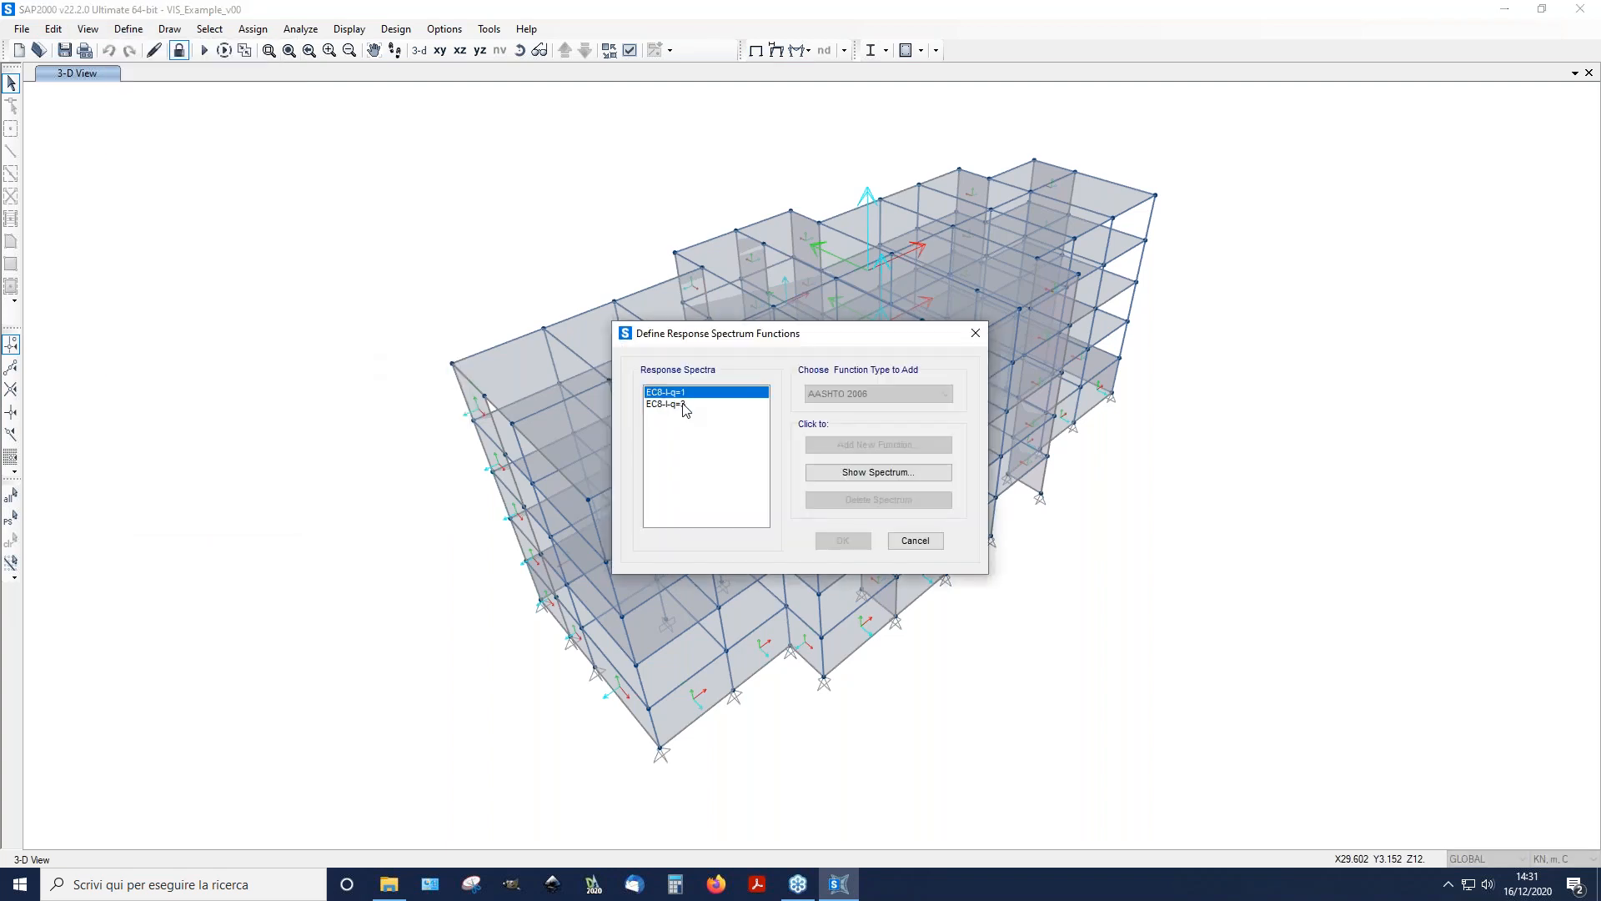
{"action": "left_click", "coordinate": [673, 405]}
{"action": "left_click", "coordinate": [683, 393]}
{"action": "left_click", "coordinate": [684, 404]}
{"action": "left_click", "coordinate": [685, 393]}
{"action": "left_click", "coordinate": [685, 405]}
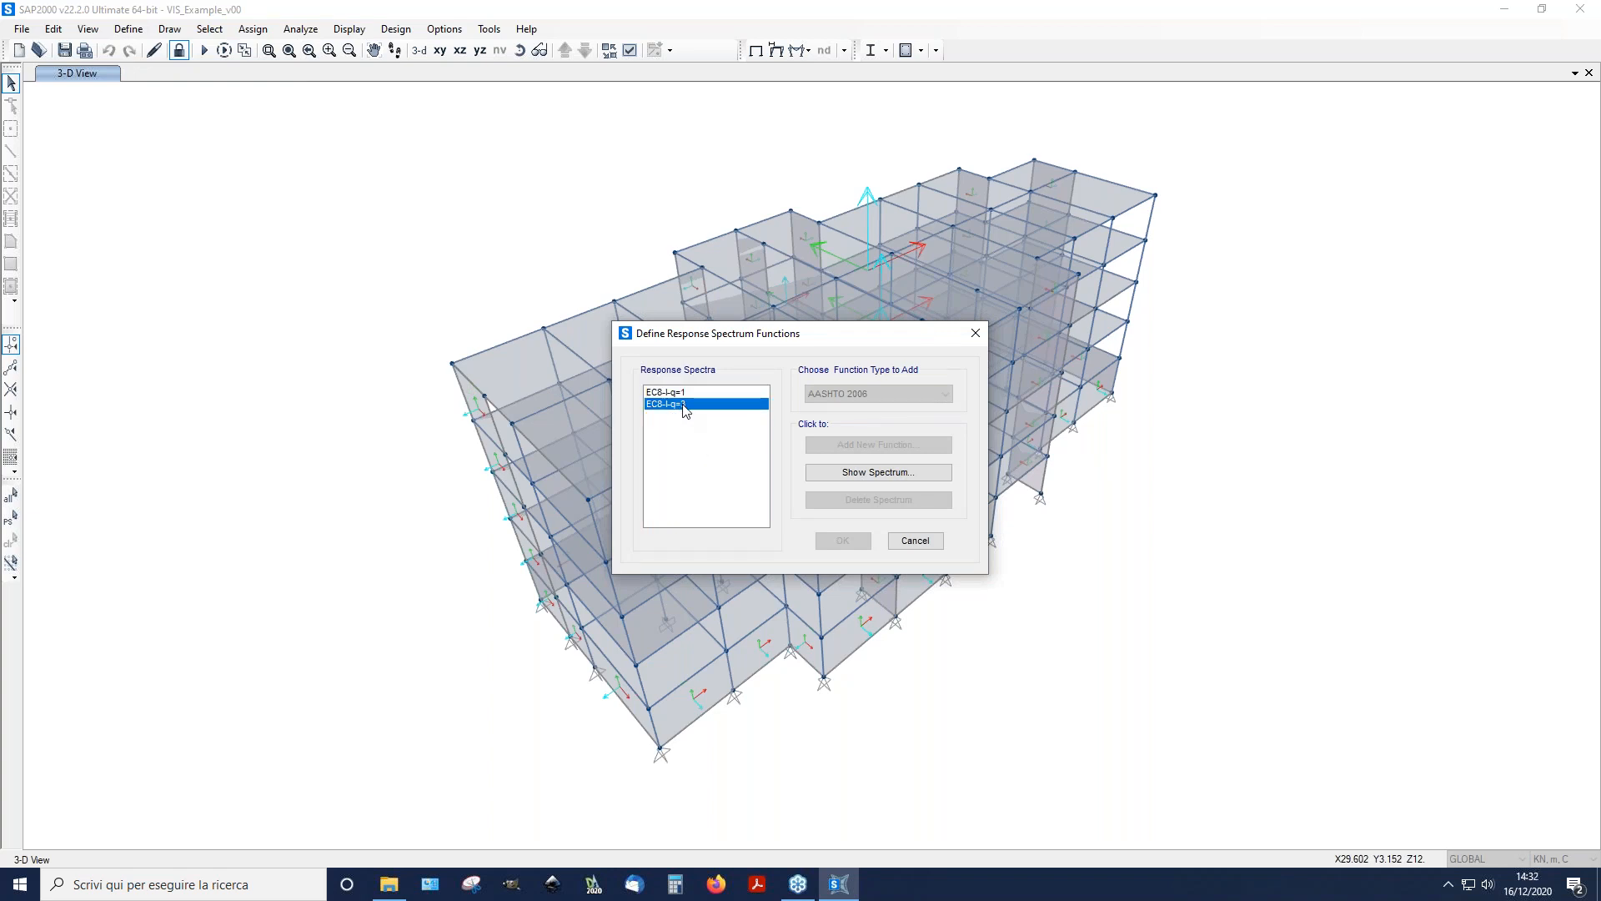
{"action": "left_click", "coordinate": [863, 473]}
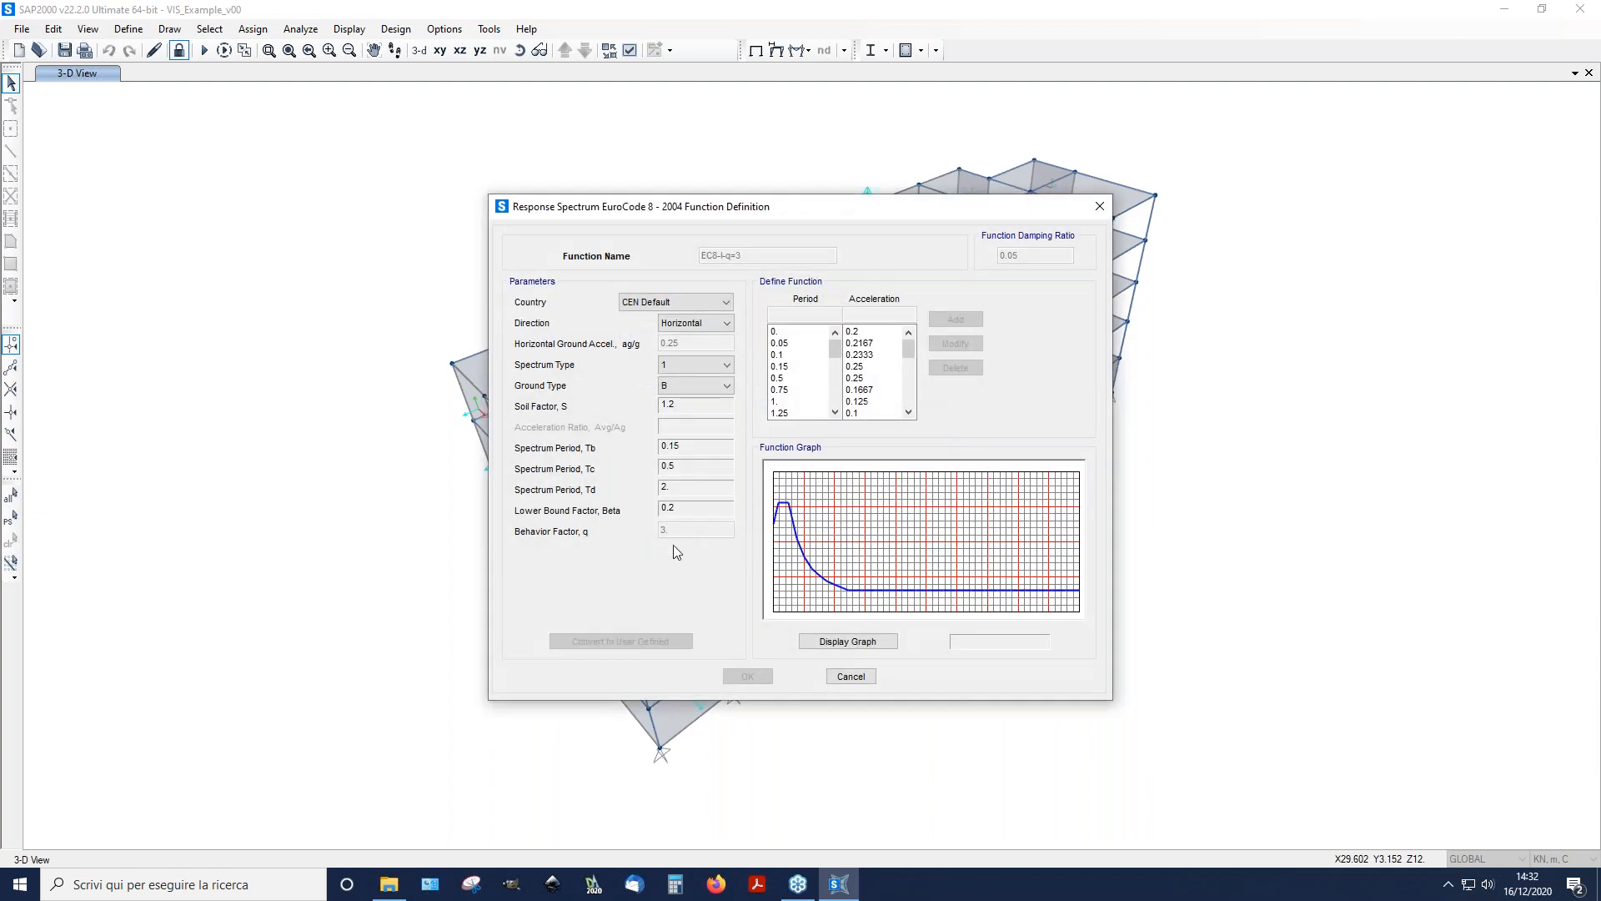
{"action": "left_click", "coordinate": [840, 675]}
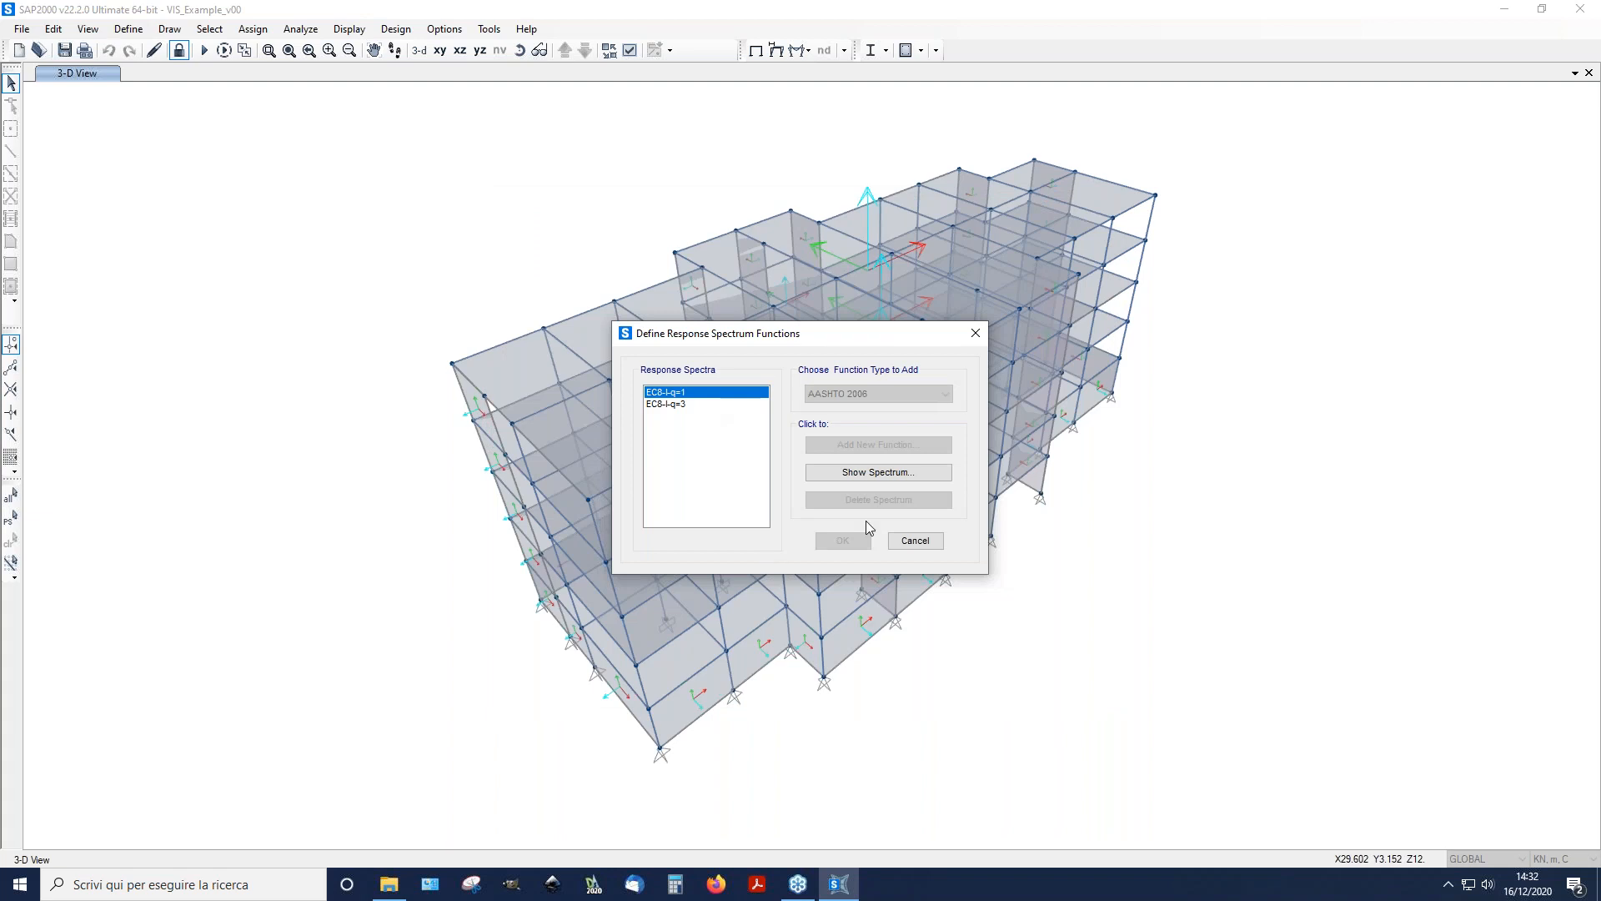
Step: Examine the definition of the EC8-I-q=1 spectrum and close the spectrum functions without changes
{"action": "left_click", "coordinate": [900, 479]}
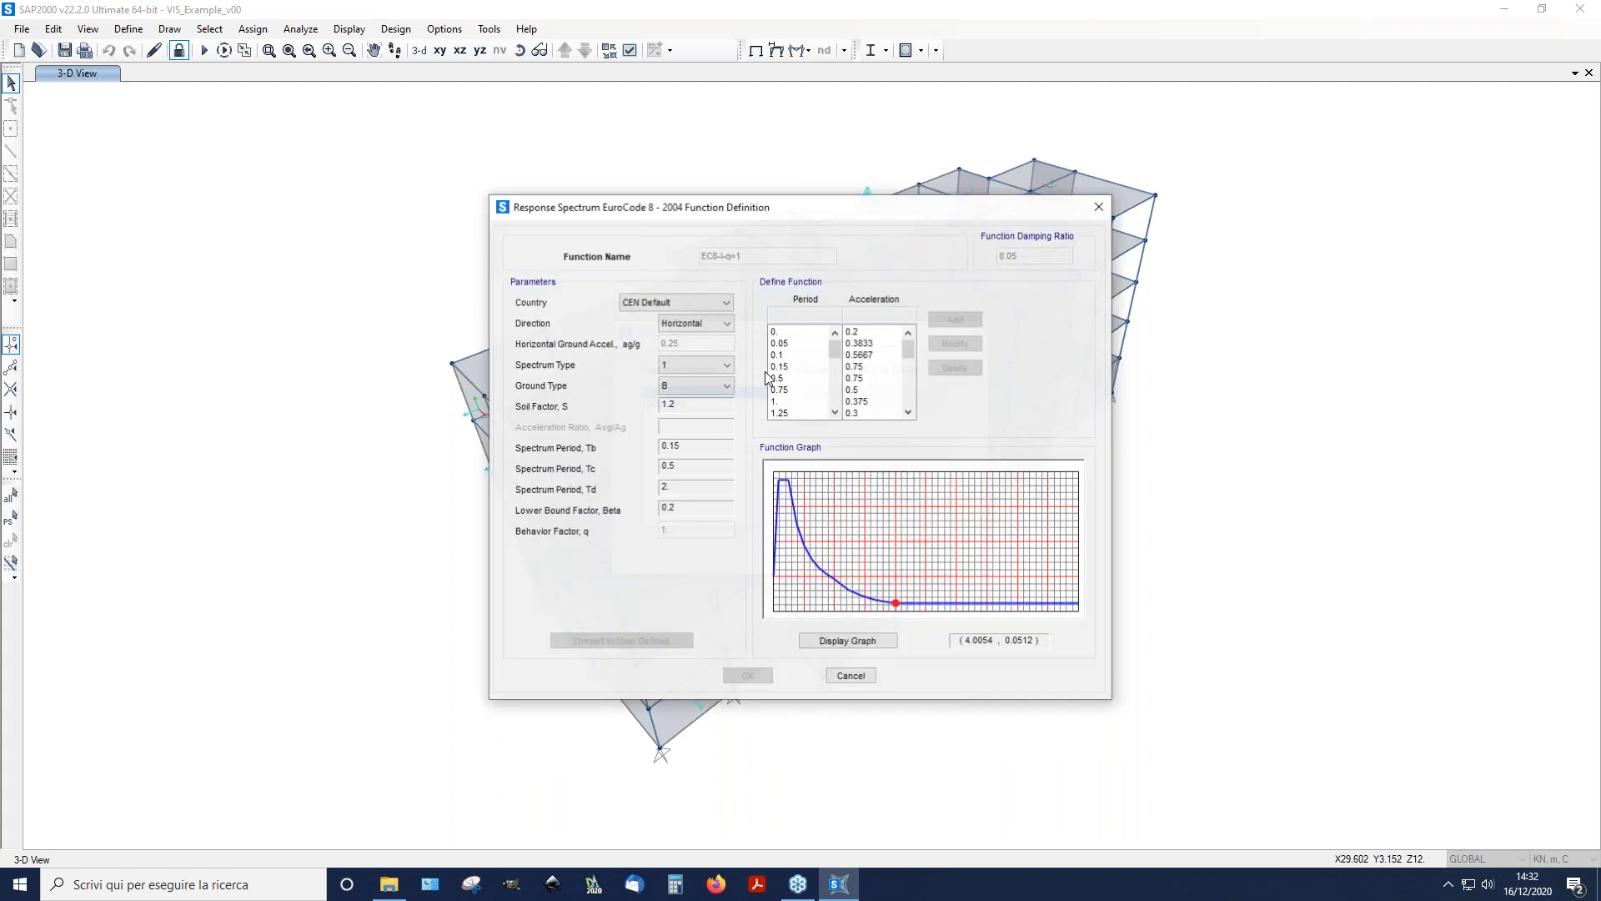
{"action": "left_click", "coordinate": [863, 678]}
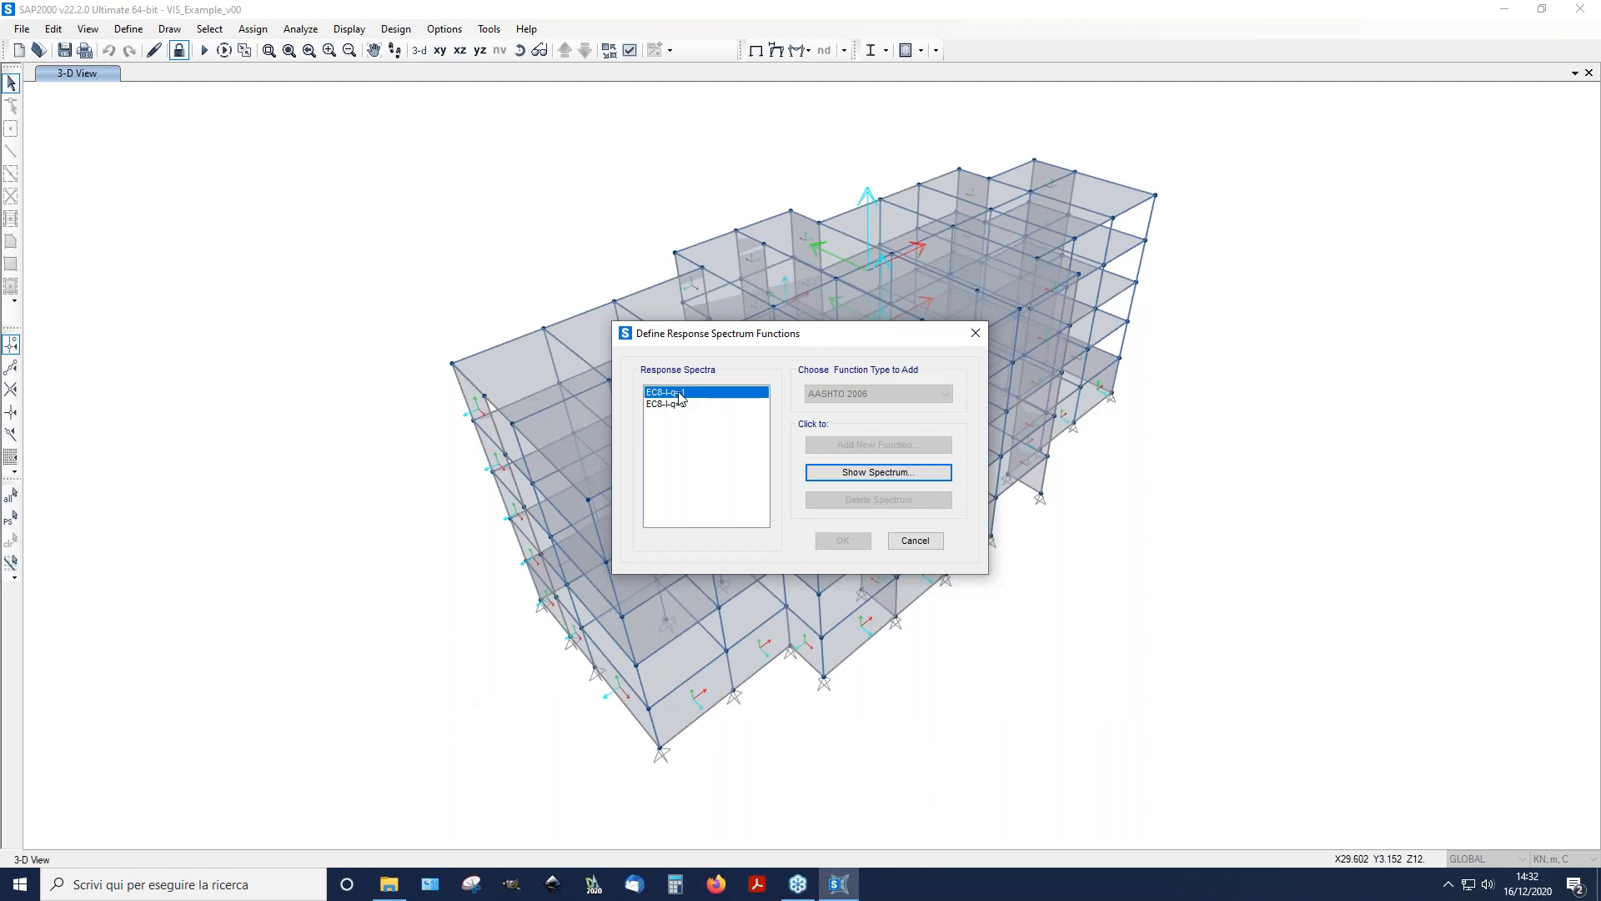
{"action": "left_click", "coordinate": [915, 540]}
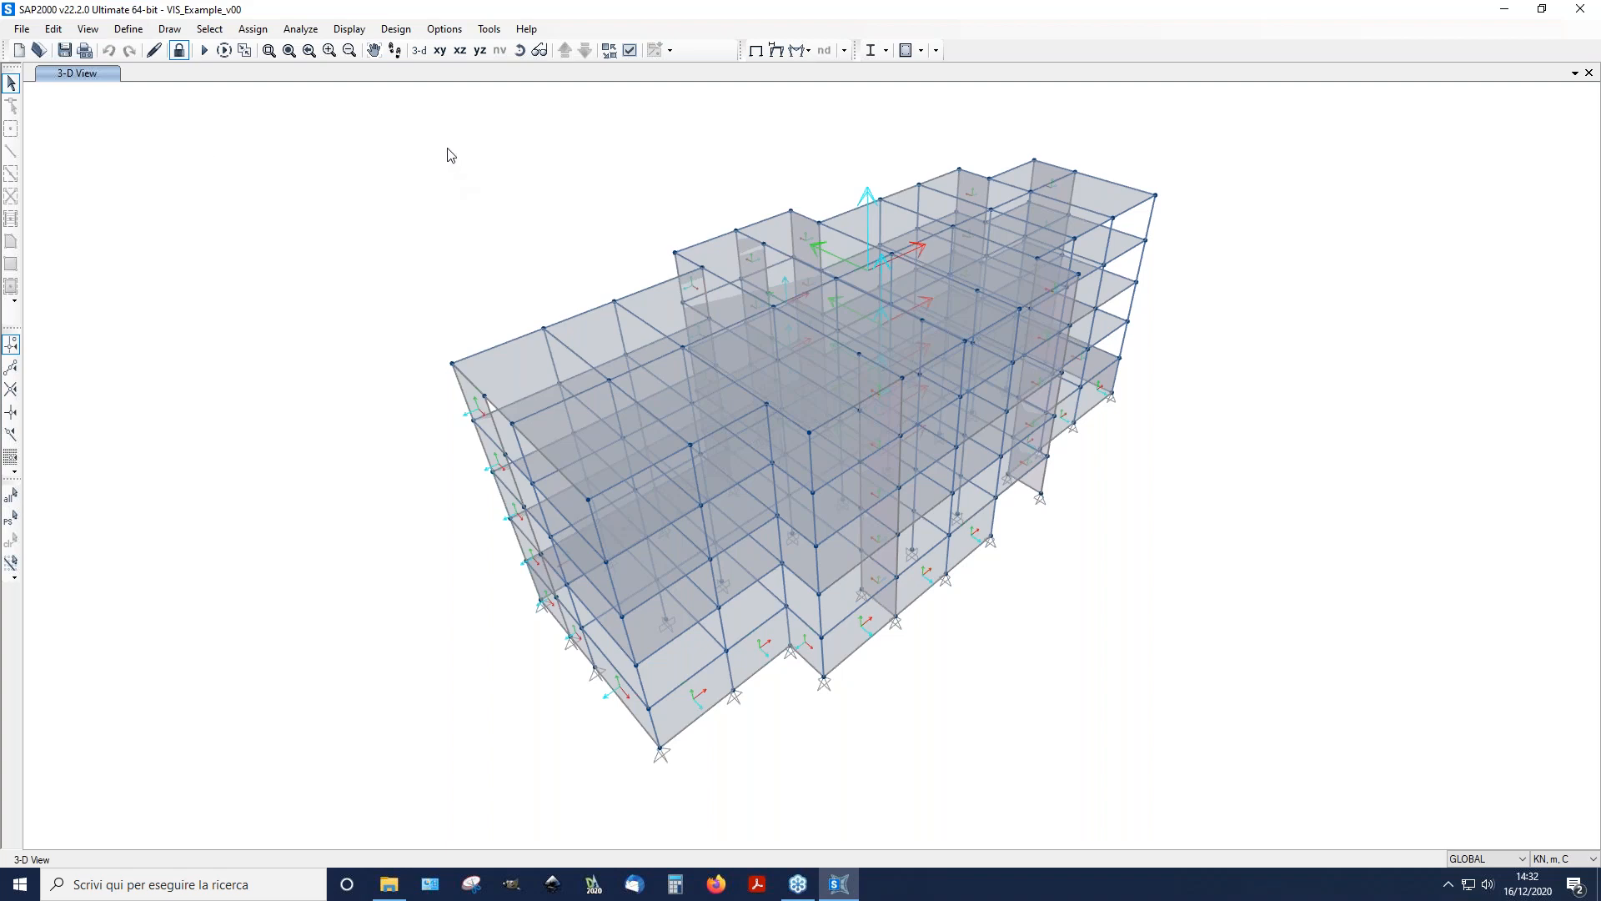
Step: Unlock the model and start the Combinator plugin to define the load combinations
{"action": "left_click", "coordinate": [178, 52]}
{"action": "left_click", "coordinate": [827, 505]}
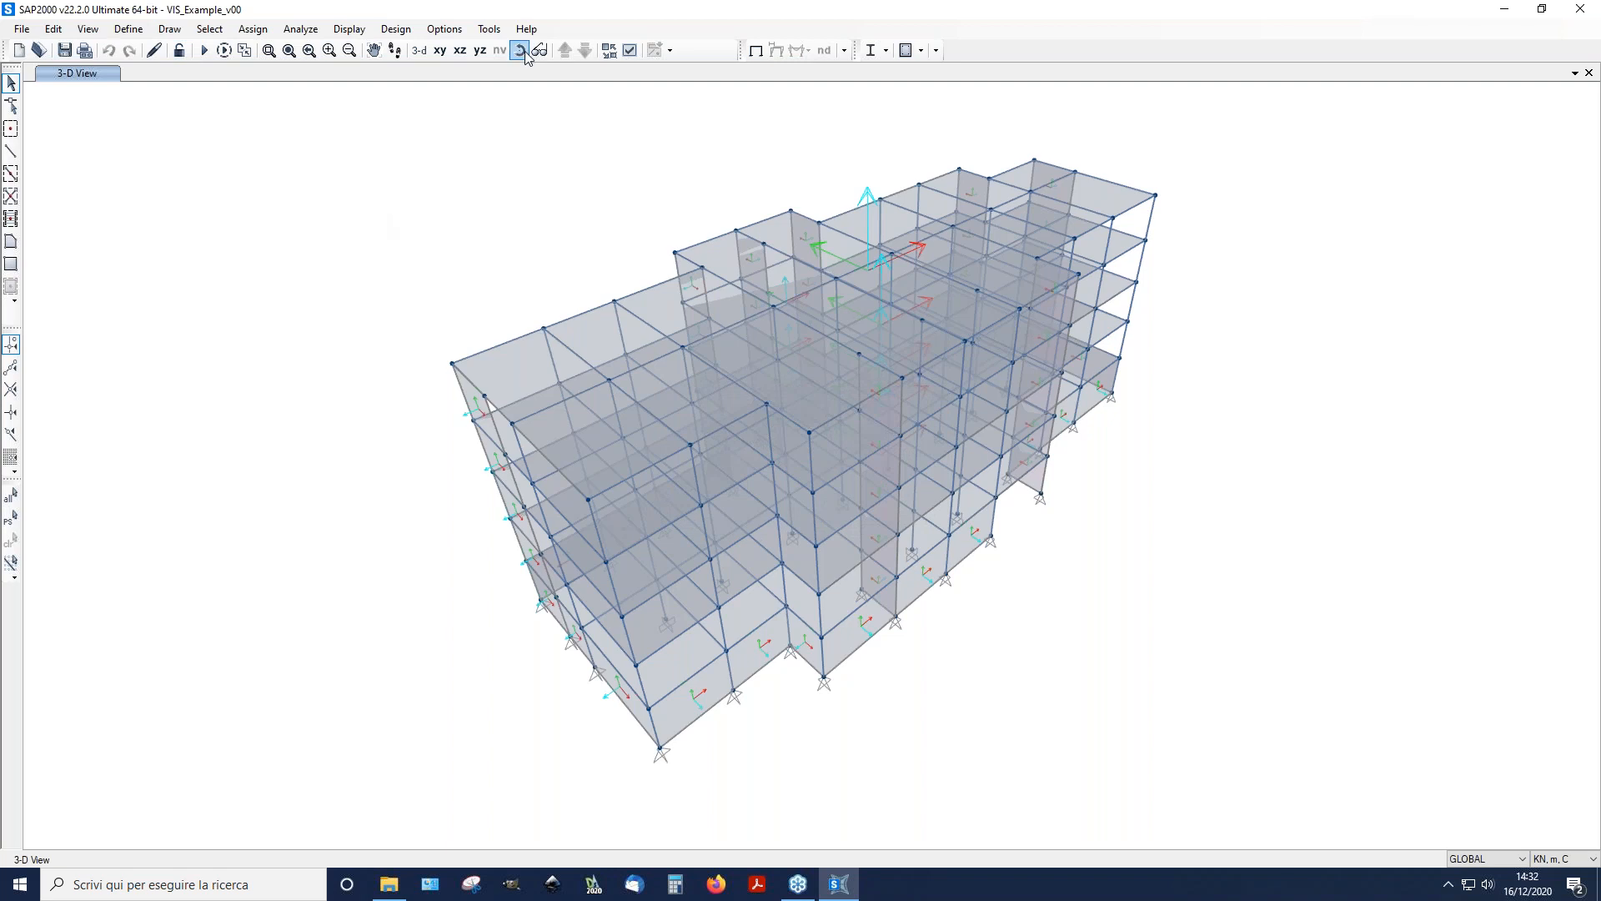
{"action": "left_click", "coordinate": [496, 32]}
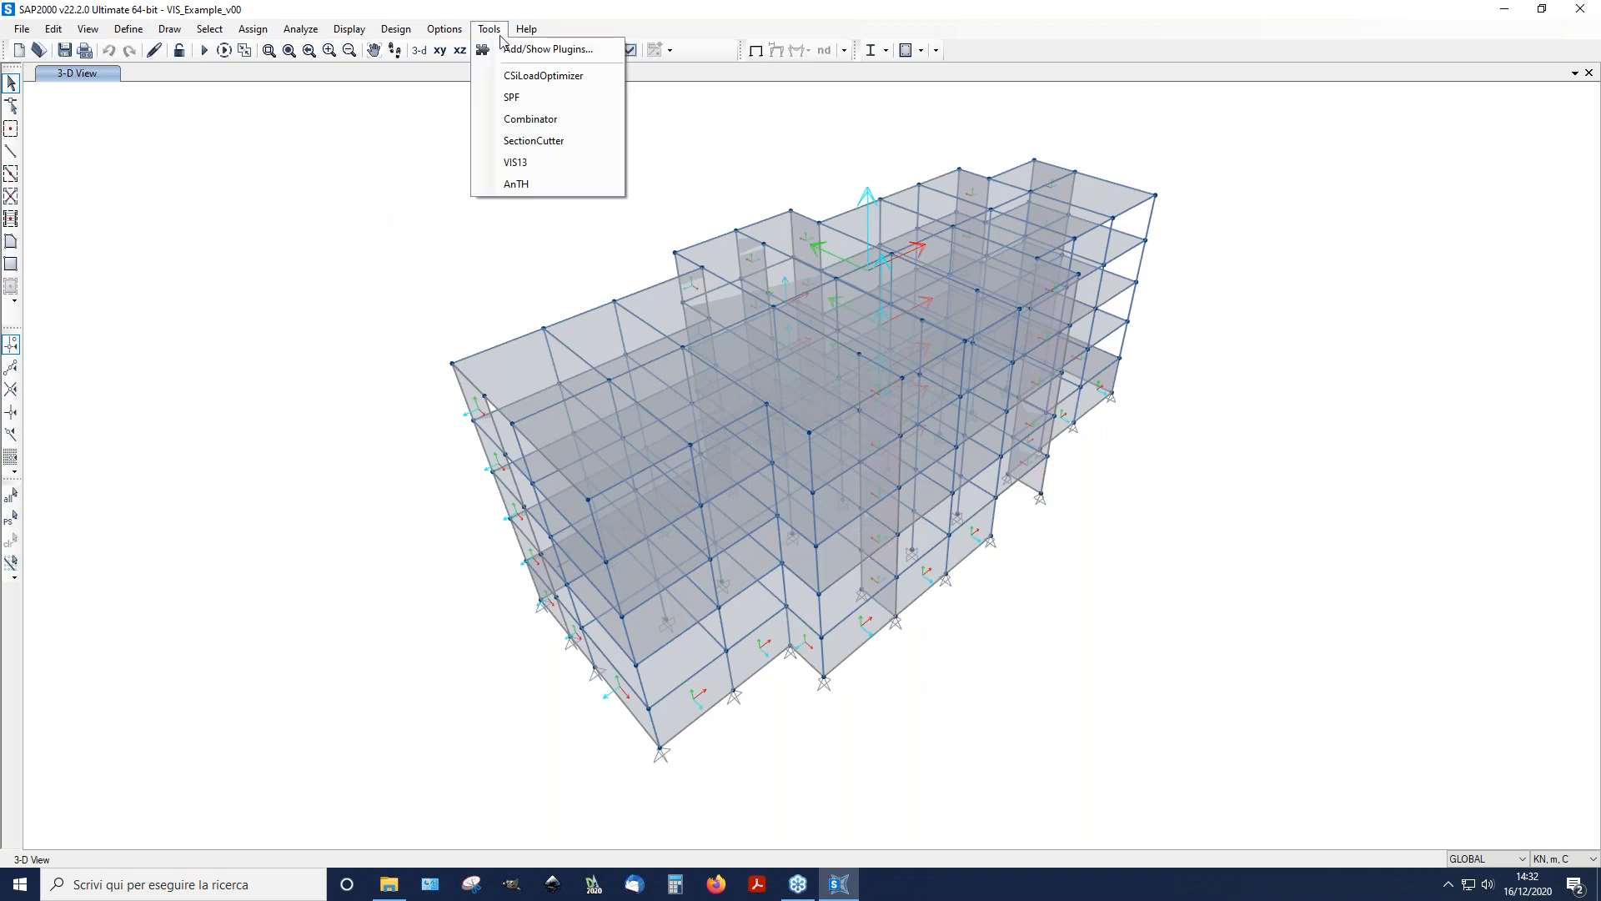
{"action": "left_click", "coordinate": [557, 120]}
{"action": "left_click", "coordinate": [752, 545]}
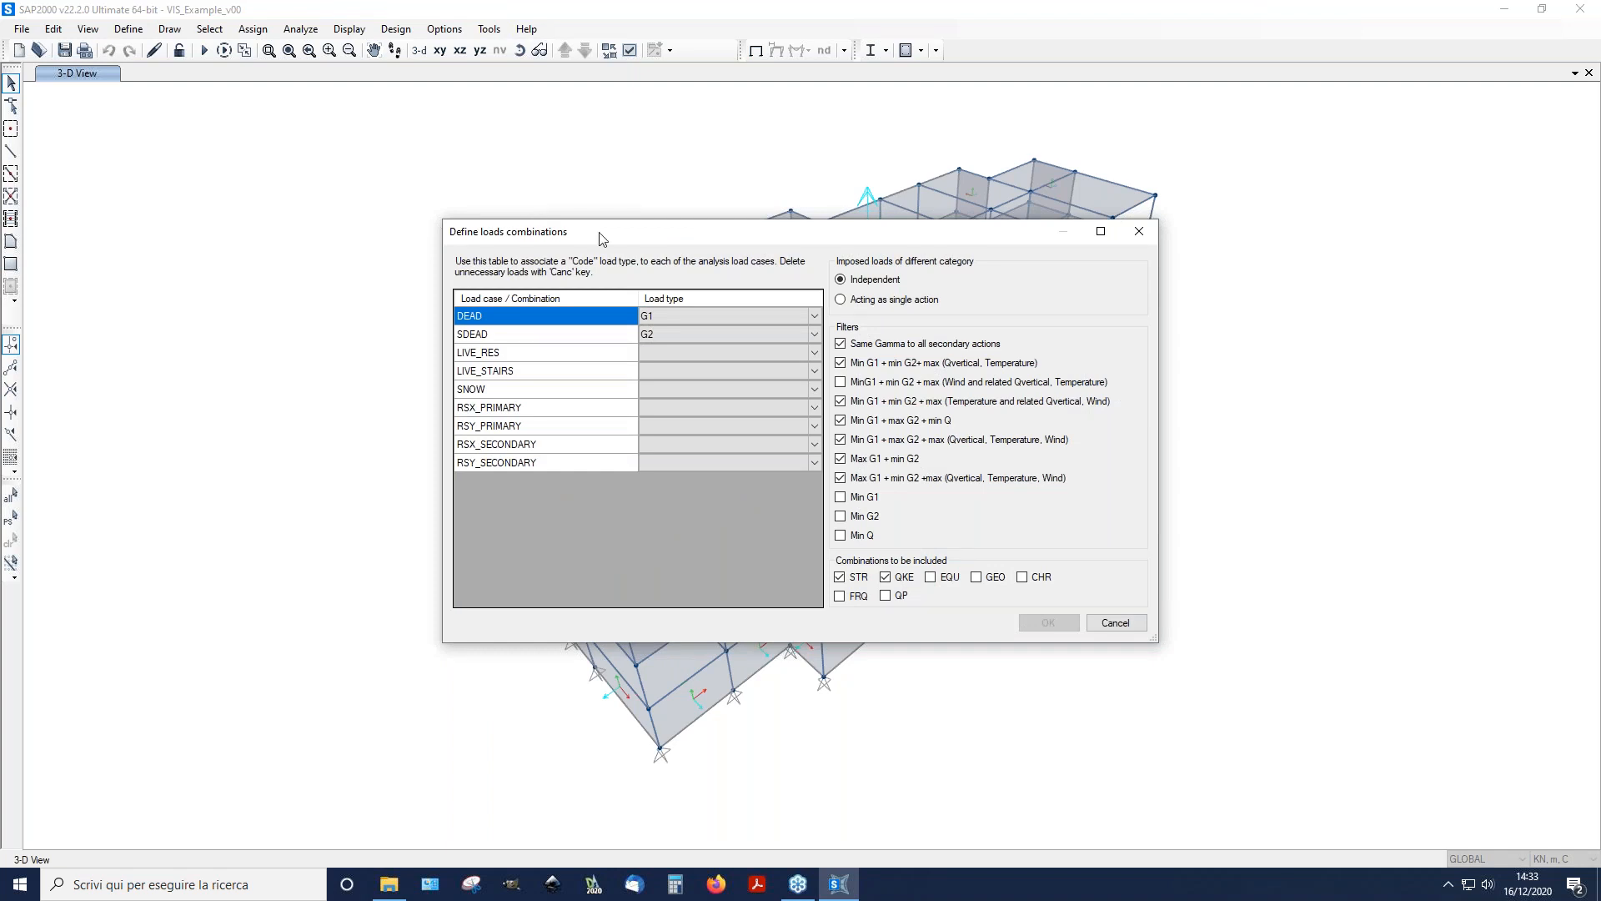
{"action": "left_click_drag", "start_coordinate": [604, 238], "coordinate": [569, 193]}
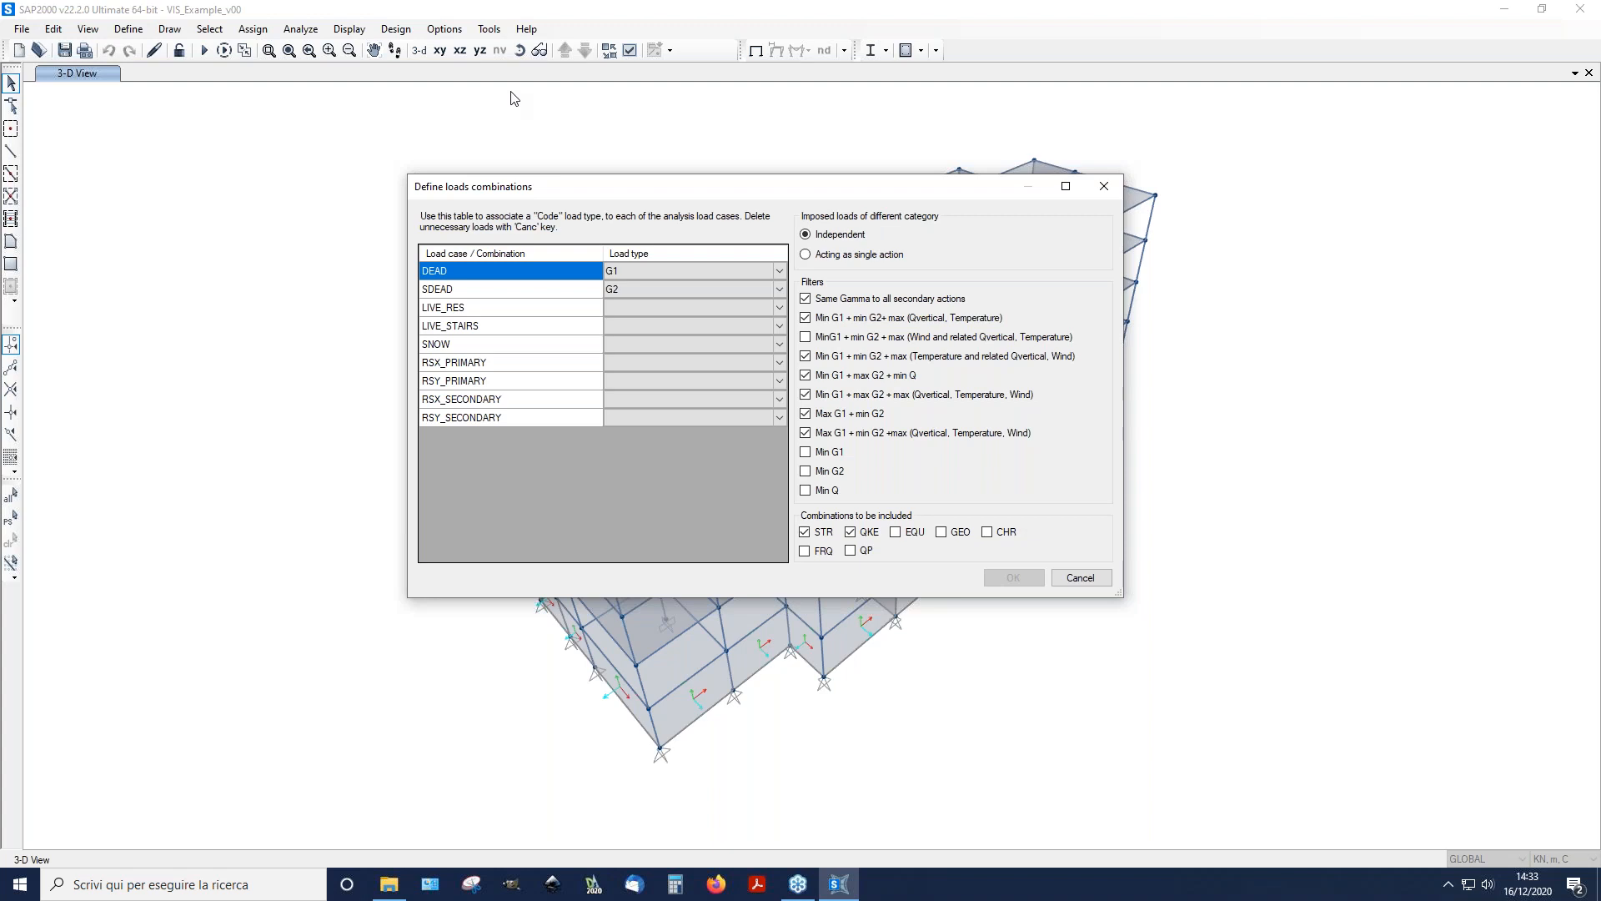
Step: Remove the RSX_SECONDARY and RSY_SECONDARY cases from the load combination table
{"action": "left_click_drag", "start_coordinate": [484, 398], "coordinate": [489, 417]}
{"action": "key", "text": "Delete"}
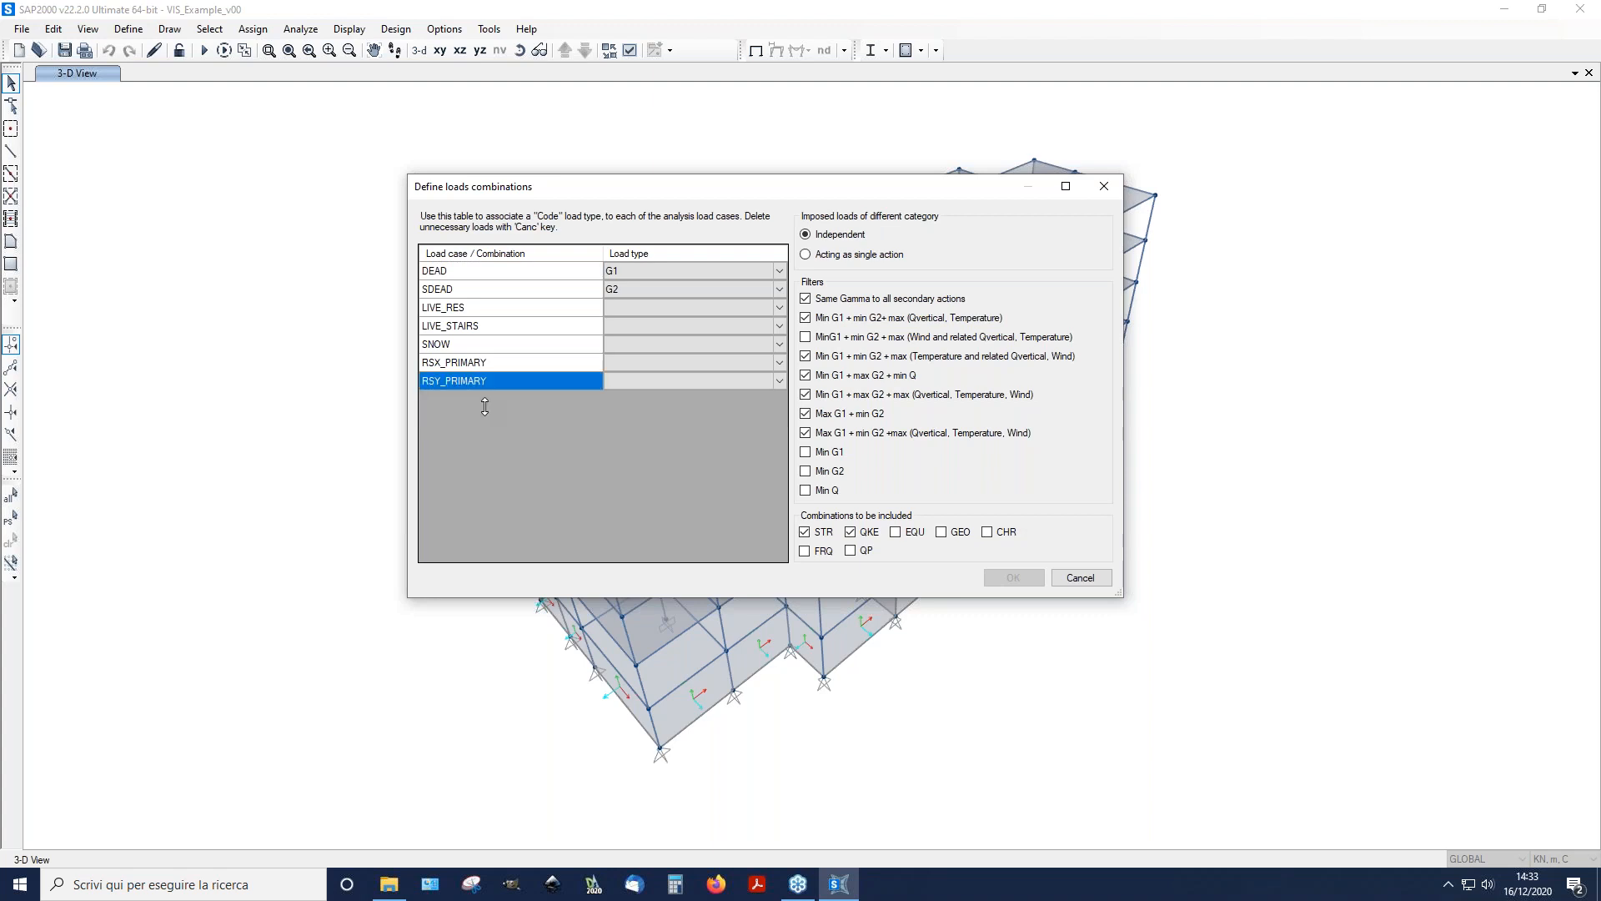
{"action": "left_click_drag", "start_coordinate": [458, 274], "coordinate": [472, 382]}
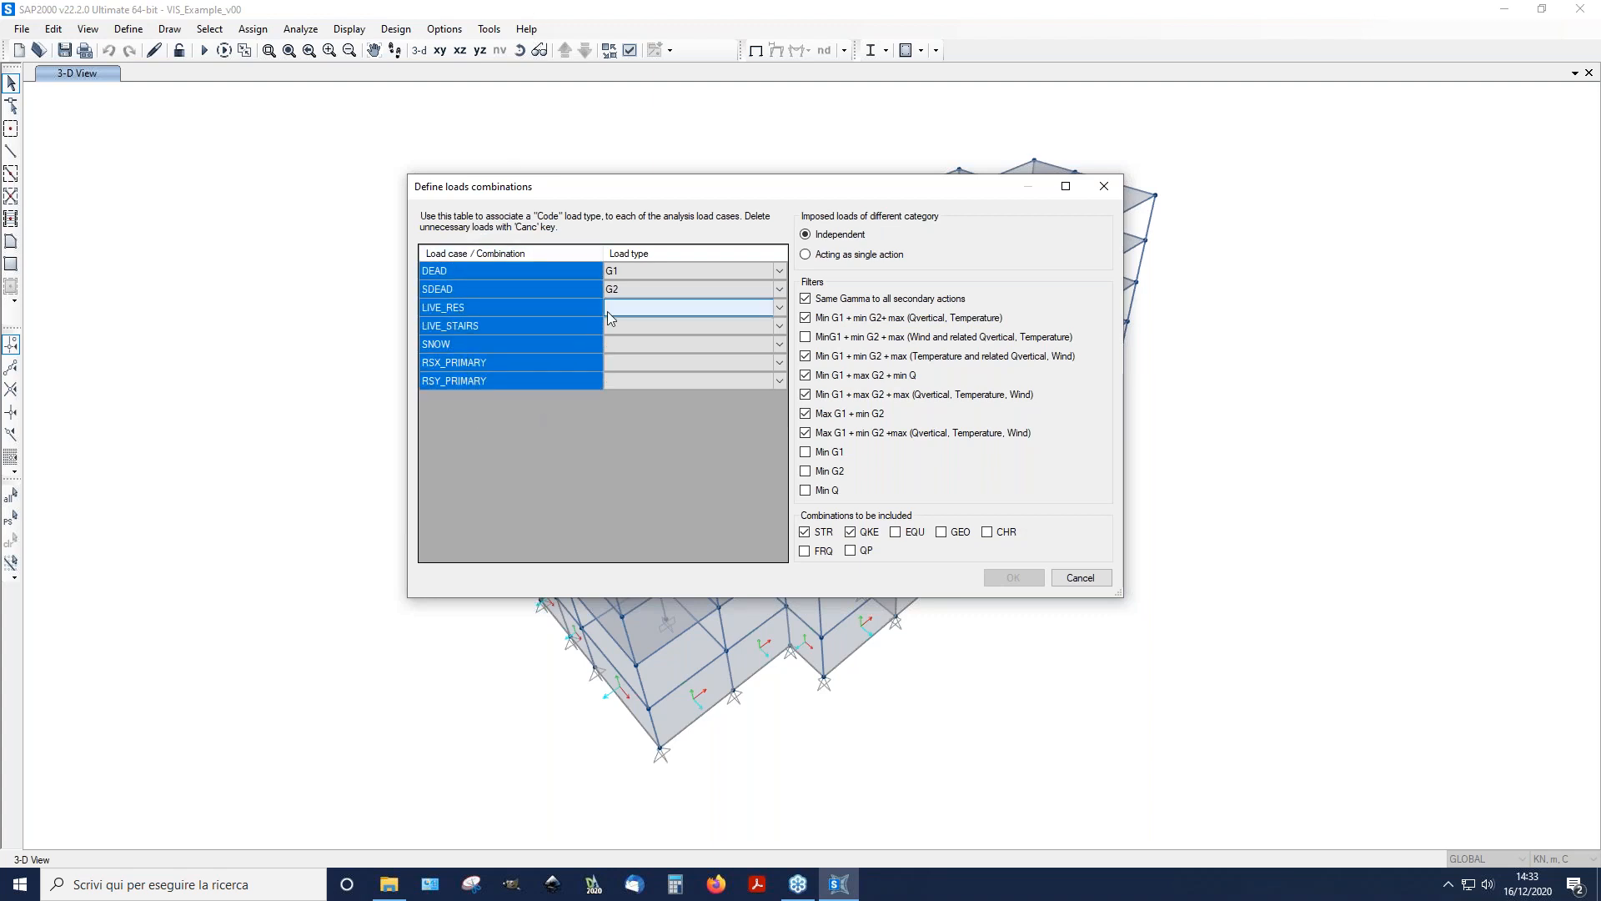
Step: Assign load type Qa to both the LIVE_RES and LIVE_STAIRS load cases
{"action": "left_click", "coordinate": [573, 315]}
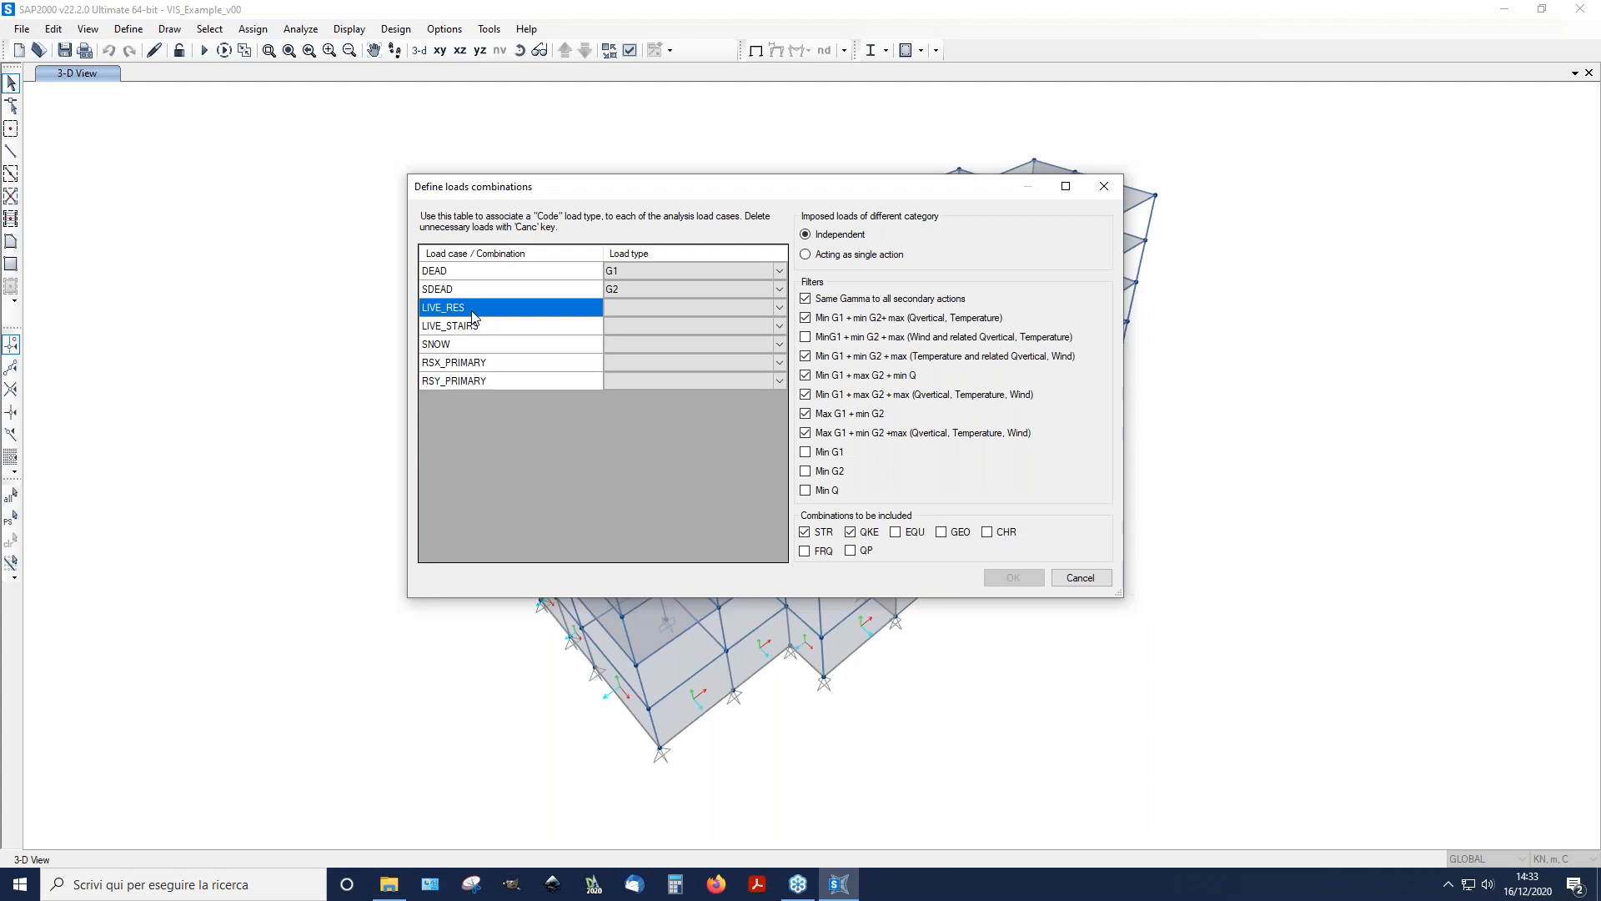
{"action": "left_click", "coordinate": [637, 307]}
{"action": "left_click", "coordinate": [662, 308]}
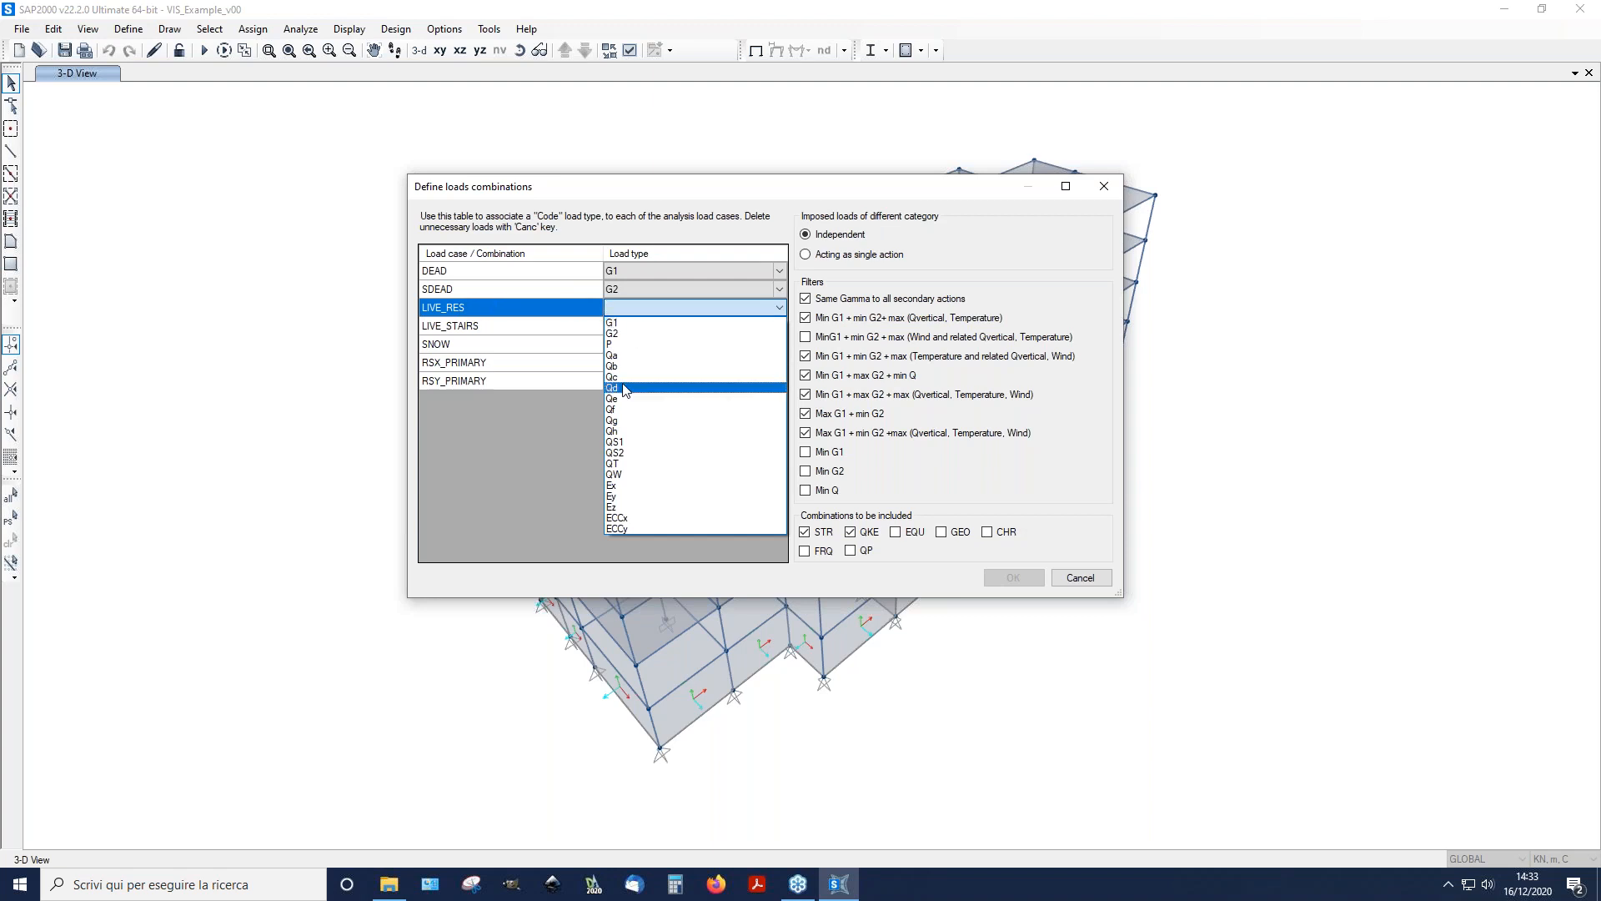
{"action": "left_click", "coordinate": [663, 354]}
{"action": "left_click", "coordinate": [677, 328]}
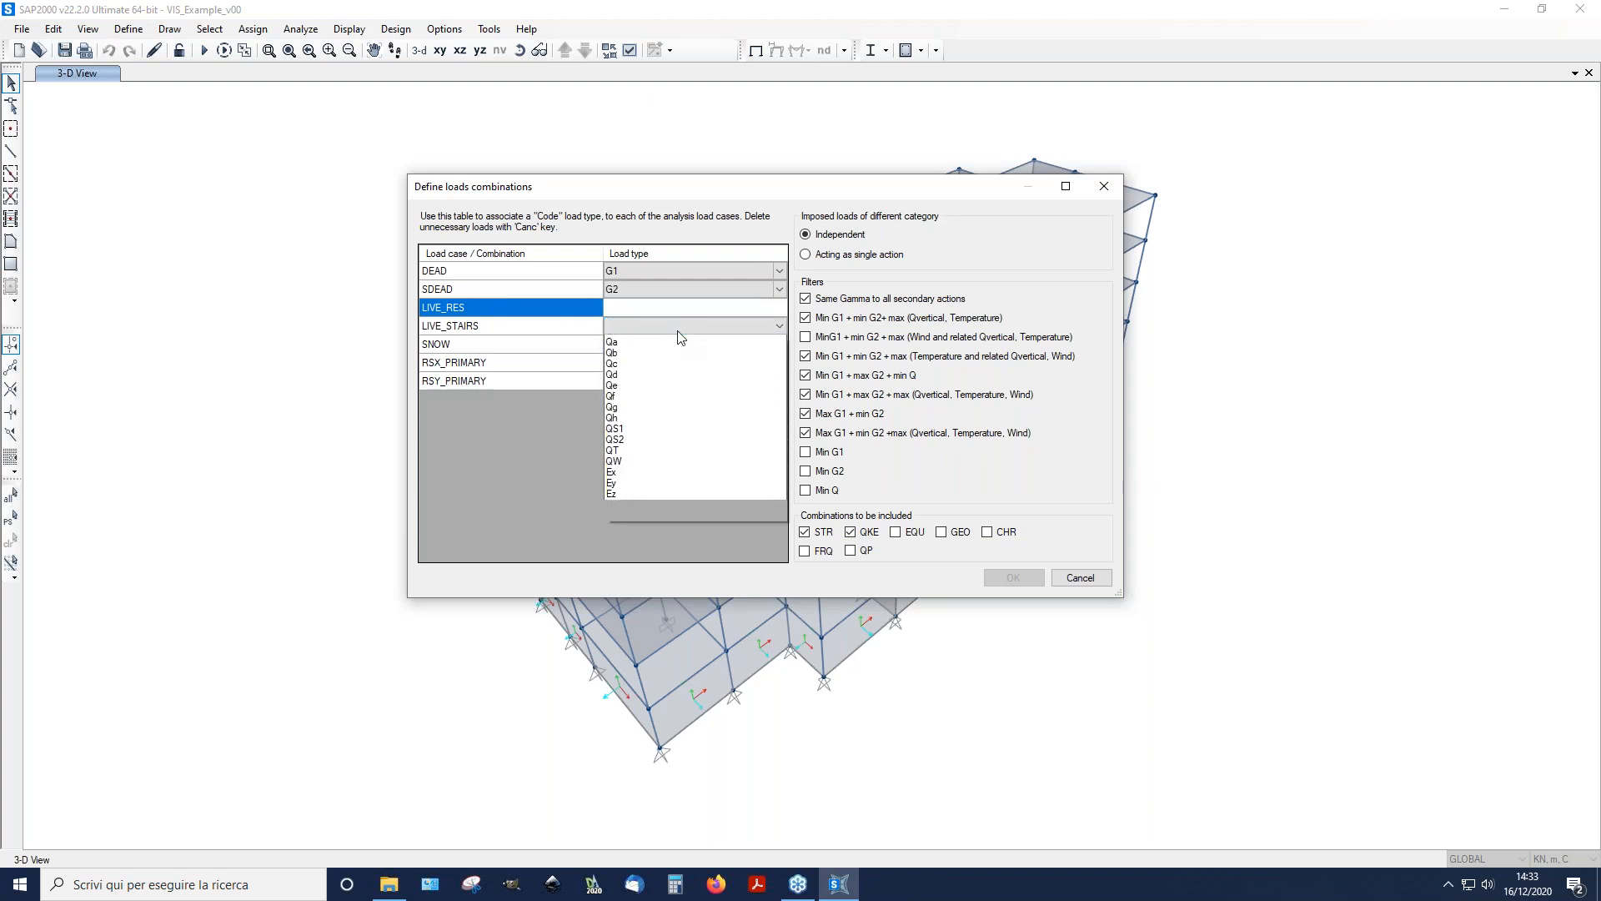
{"action": "left_click", "coordinate": [639, 375]}
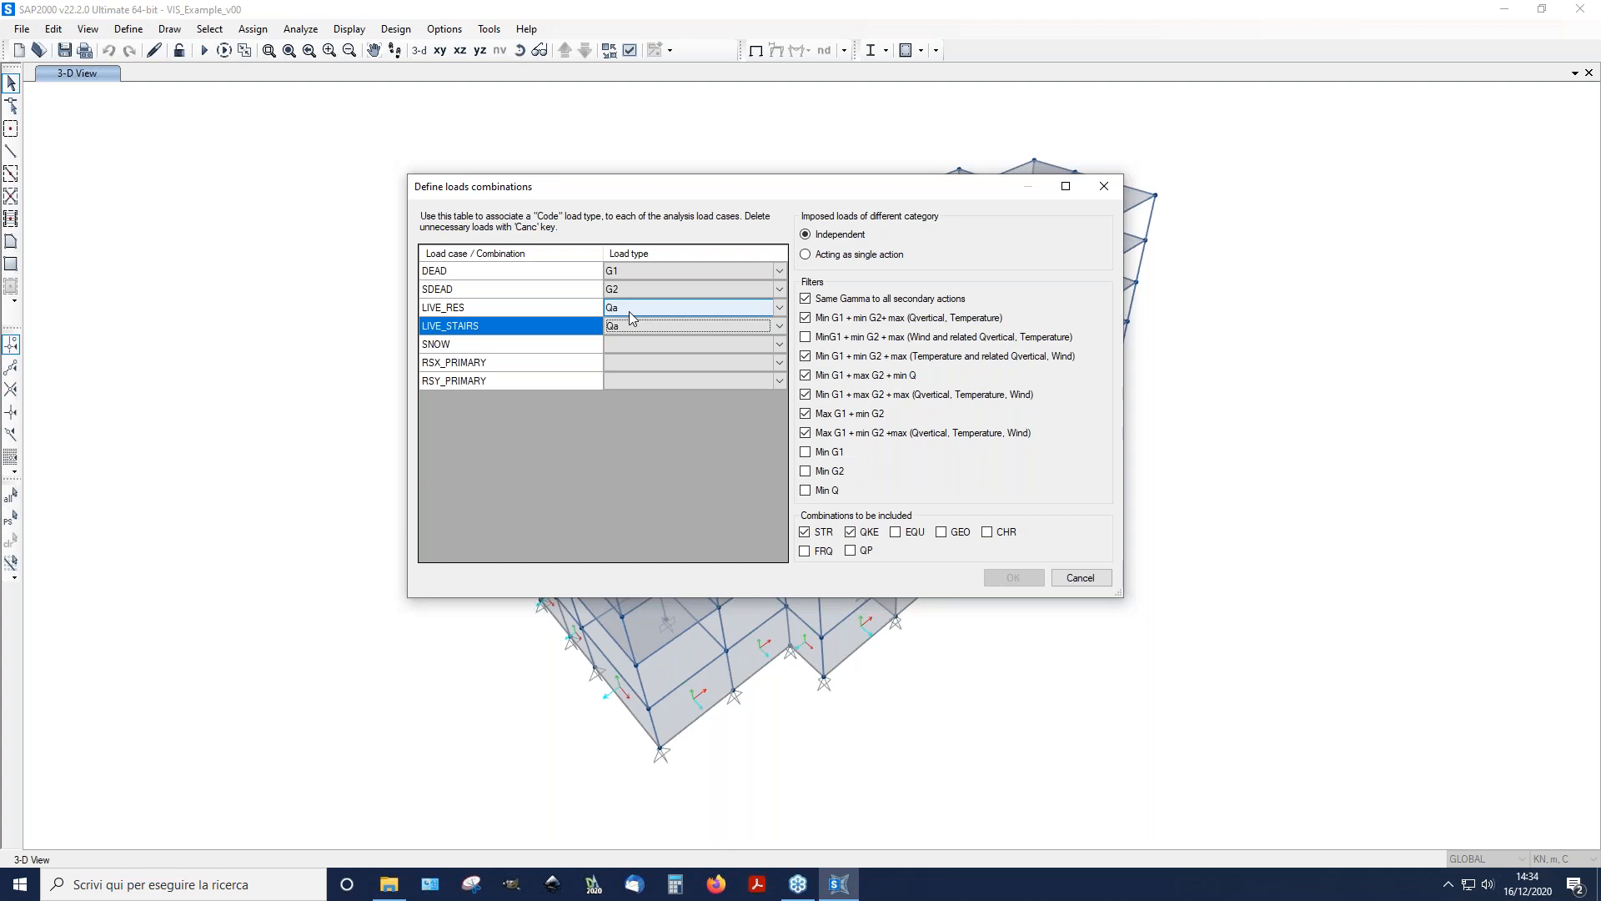
Step: Assign load type QS1 to SNOW, Ex to RSX_PRIMARY and Ey to RSY_PRIMARY
{"action": "left_click", "coordinate": [659, 345]}
{"action": "left_click", "coordinate": [634, 479]}
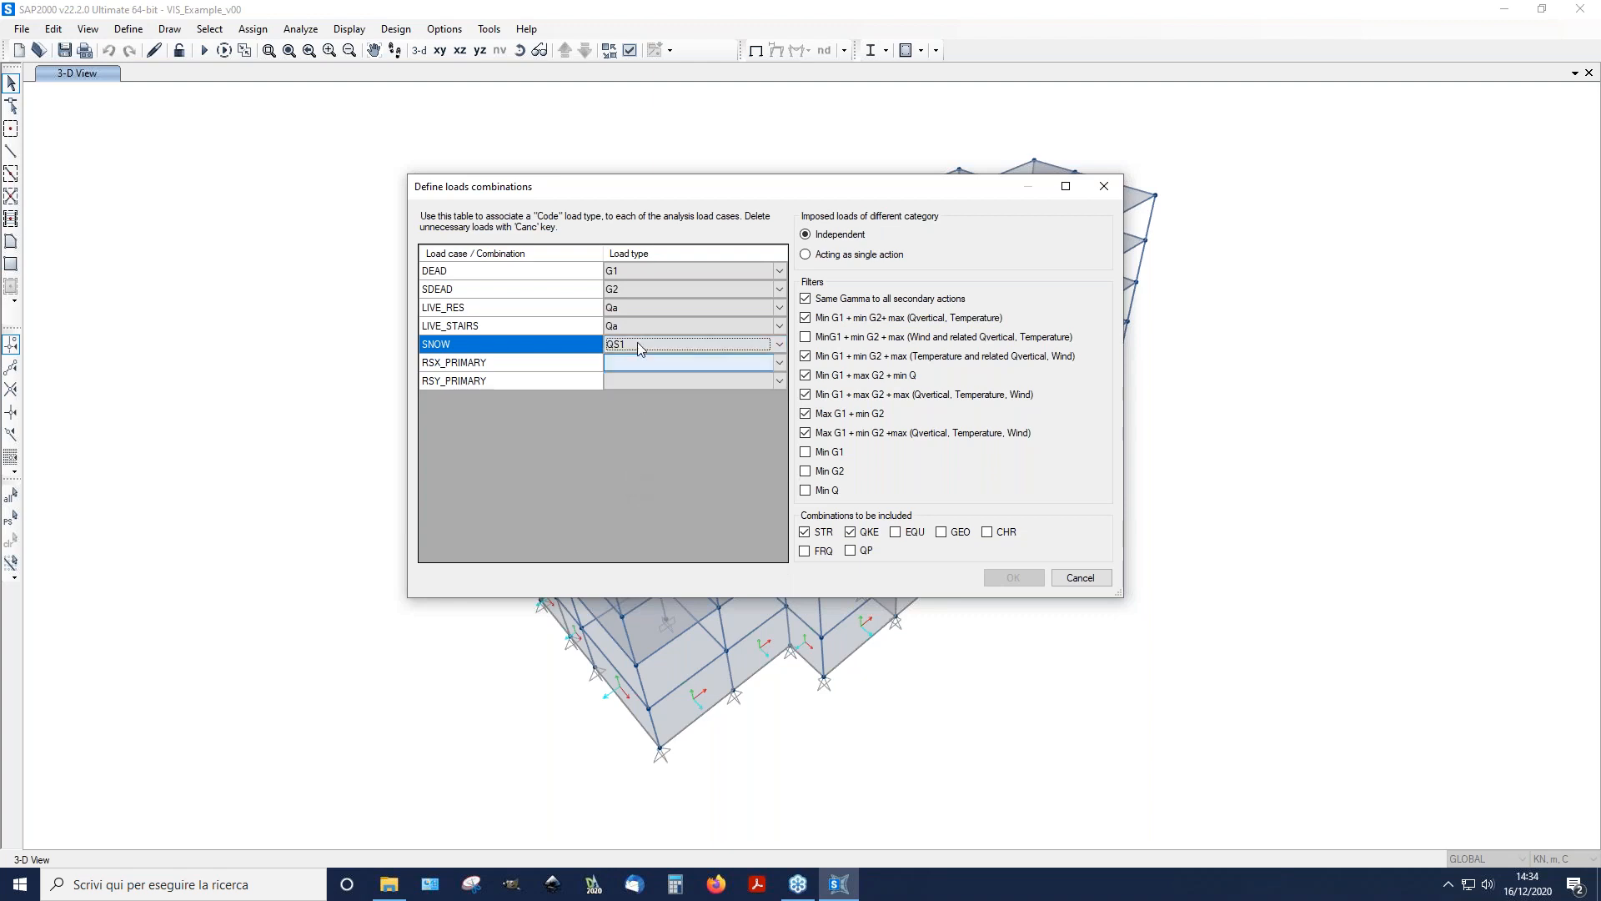
{"action": "left_click", "coordinate": [627, 364]}
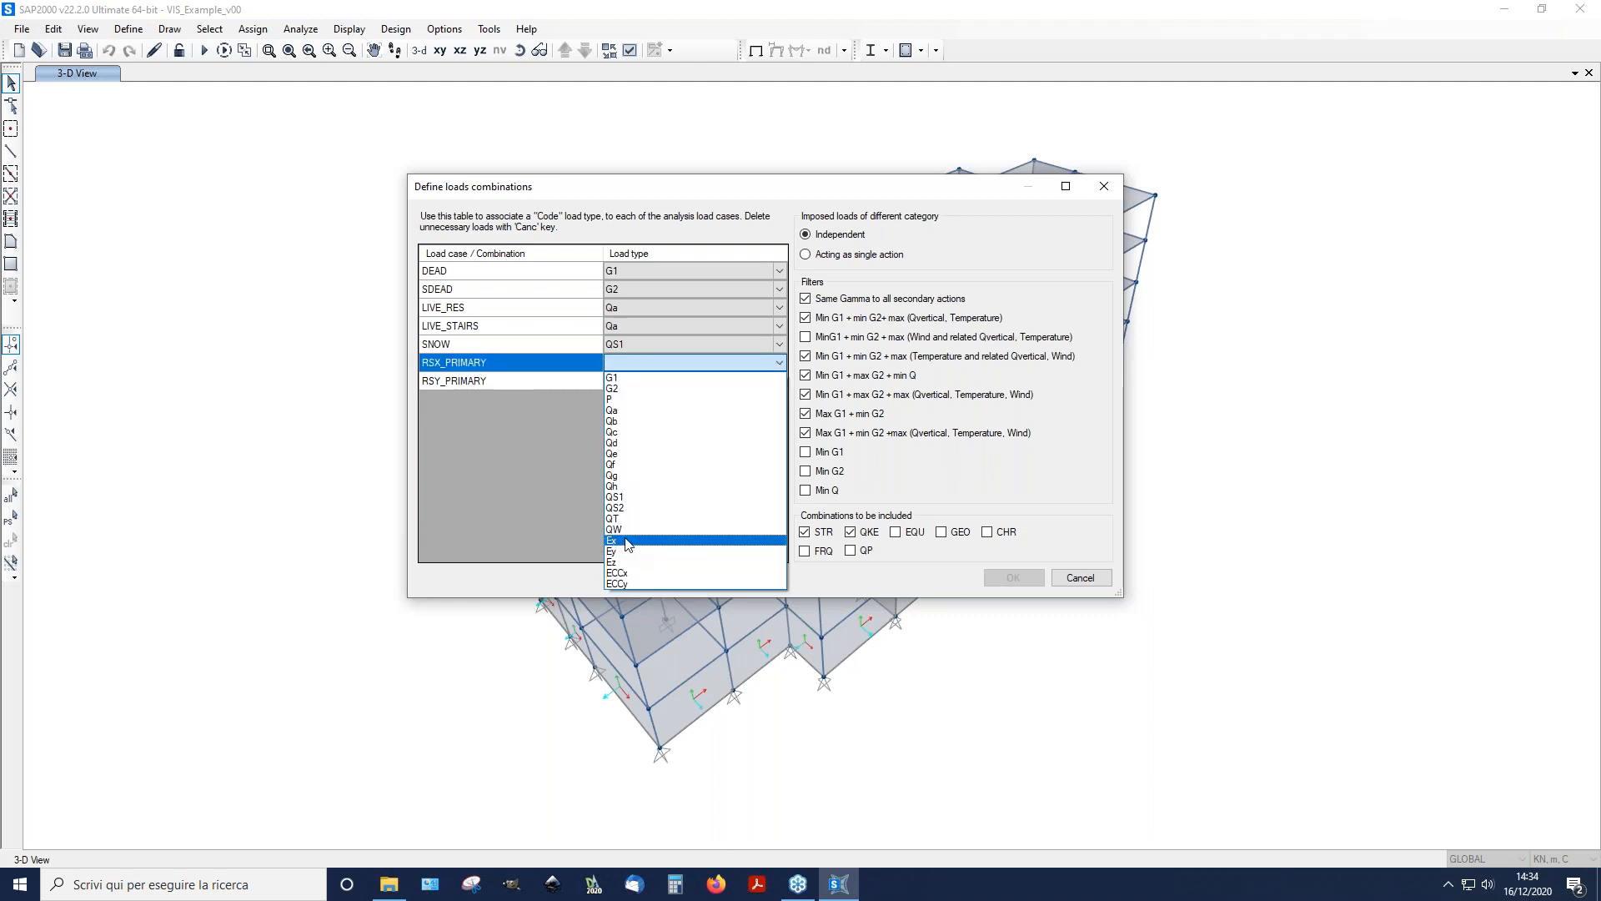
{"action": "left_click", "coordinate": [630, 542]}
{"action": "left_click", "coordinate": [678, 381]}
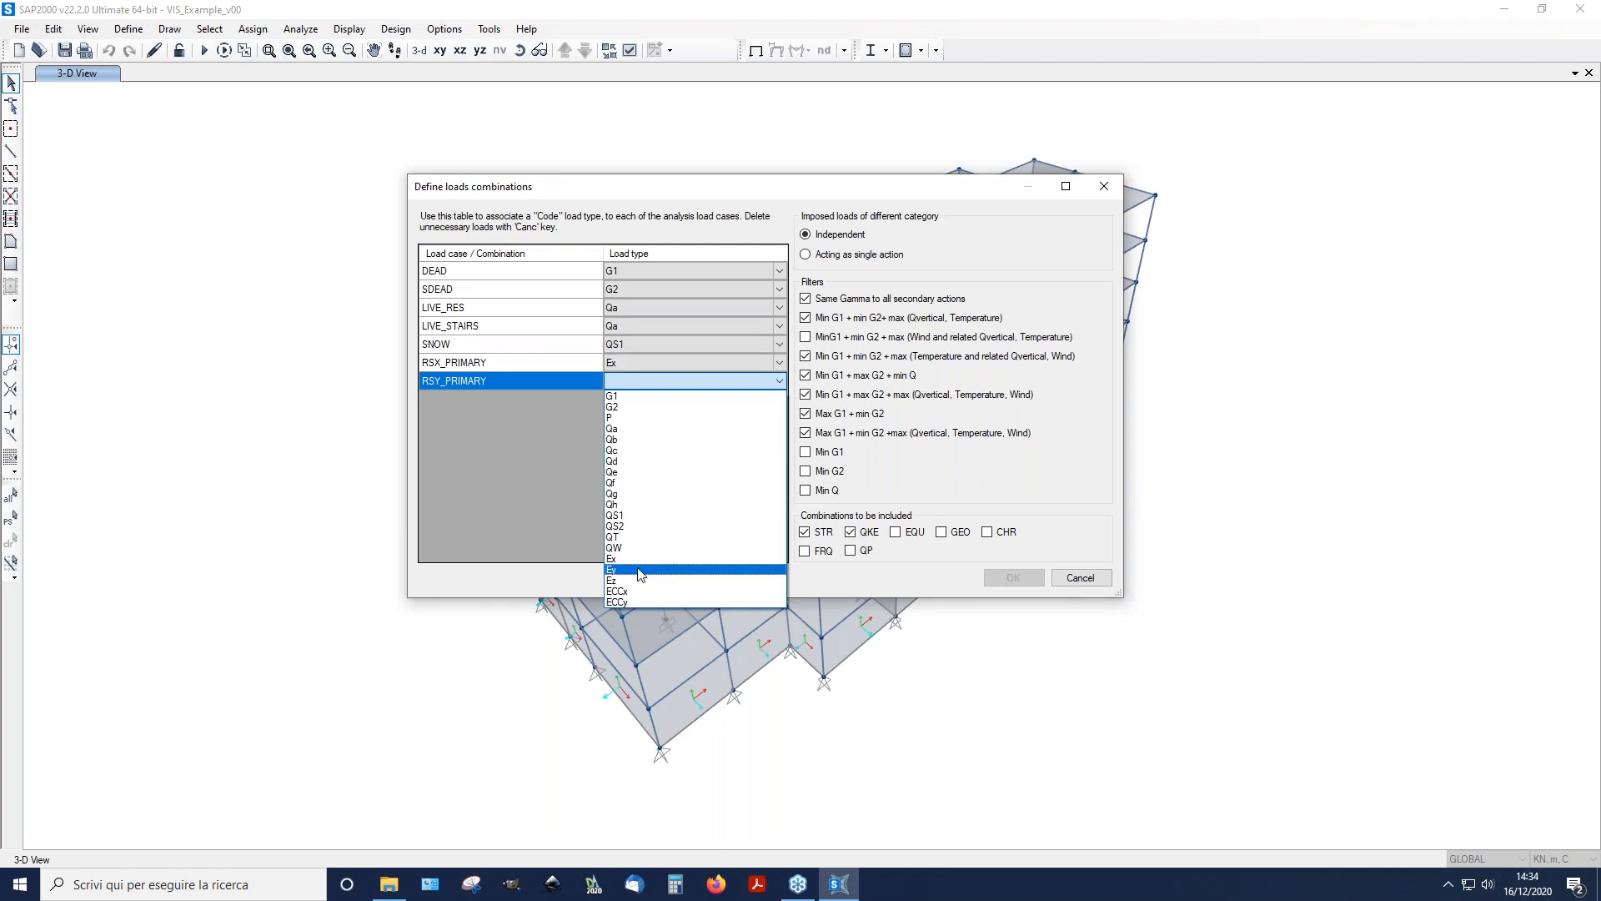
{"action": "left_click", "coordinate": [649, 564]}
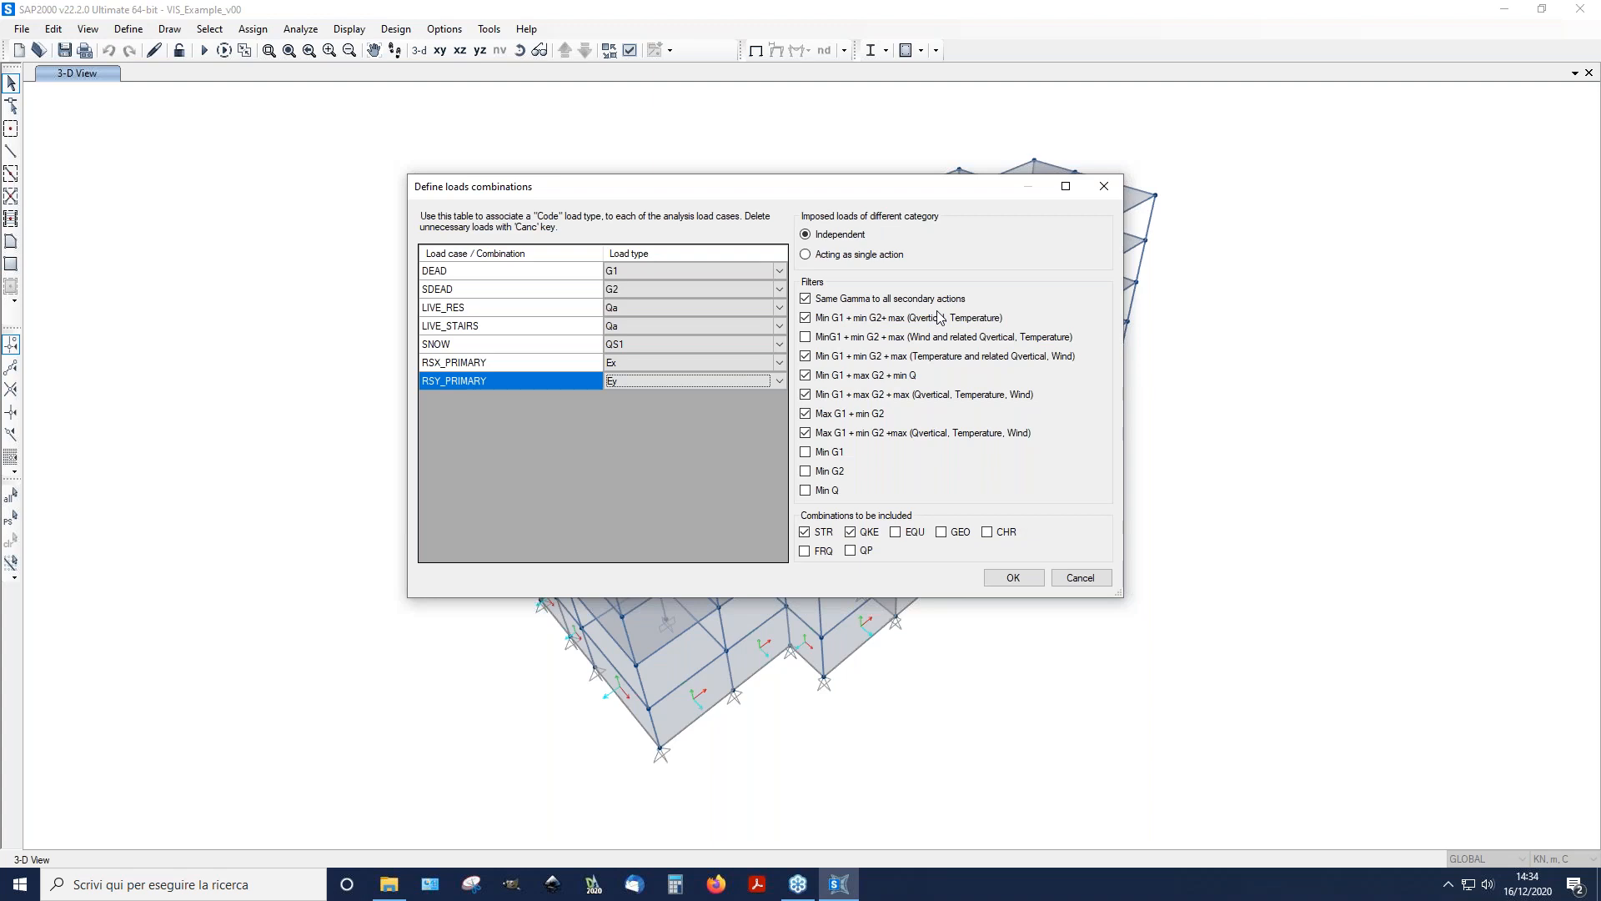
Step: Enable the remaining filters: Min G1 + min G2 + max (Wind and related Qvertical, Temperature), Min G1, Min G2 and Min Q
{"action": "left_click", "coordinate": [863, 336]}
{"action": "left_click", "coordinate": [838, 452]}
{"action": "left_click", "coordinate": [840, 472]}
{"action": "left_click", "coordinate": [838, 491]}
Step: Include the CHR, FRQ and QP combinations and generate the load combinations in the model
{"action": "left_click", "coordinate": [987, 532]}
{"action": "left_click", "coordinate": [806, 551]}
{"action": "left_click", "coordinate": [851, 552]}
{"action": "left_click", "coordinate": [1023, 586]}
{"action": "left_click", "coordinate": [900, 546]}
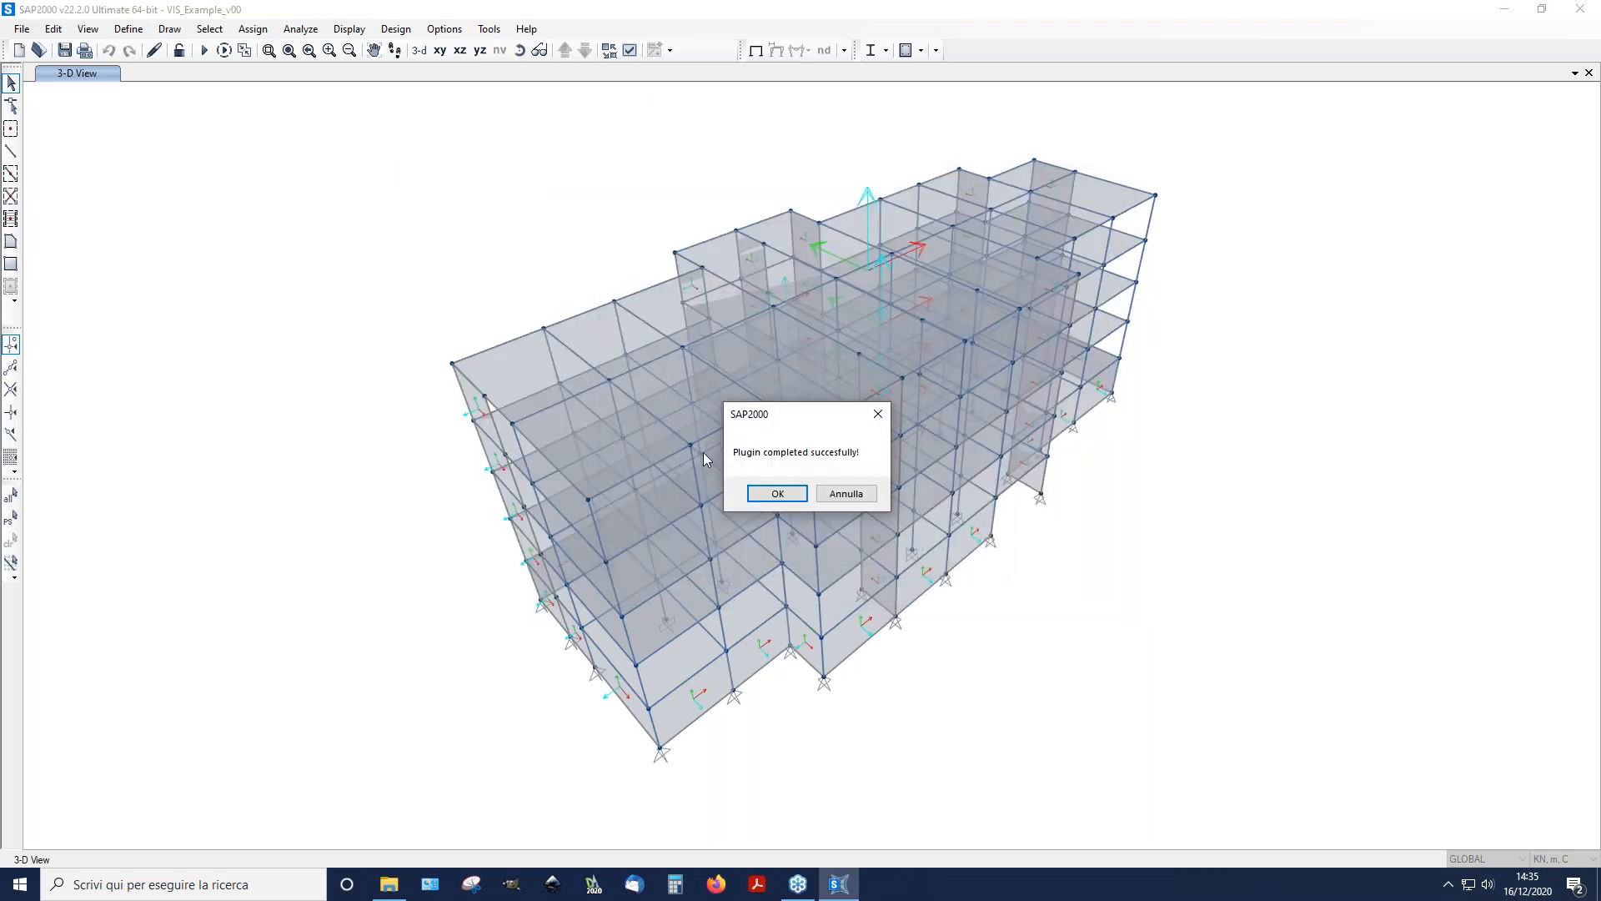
{"action": "left_click", "coordinate": [768, 494]}
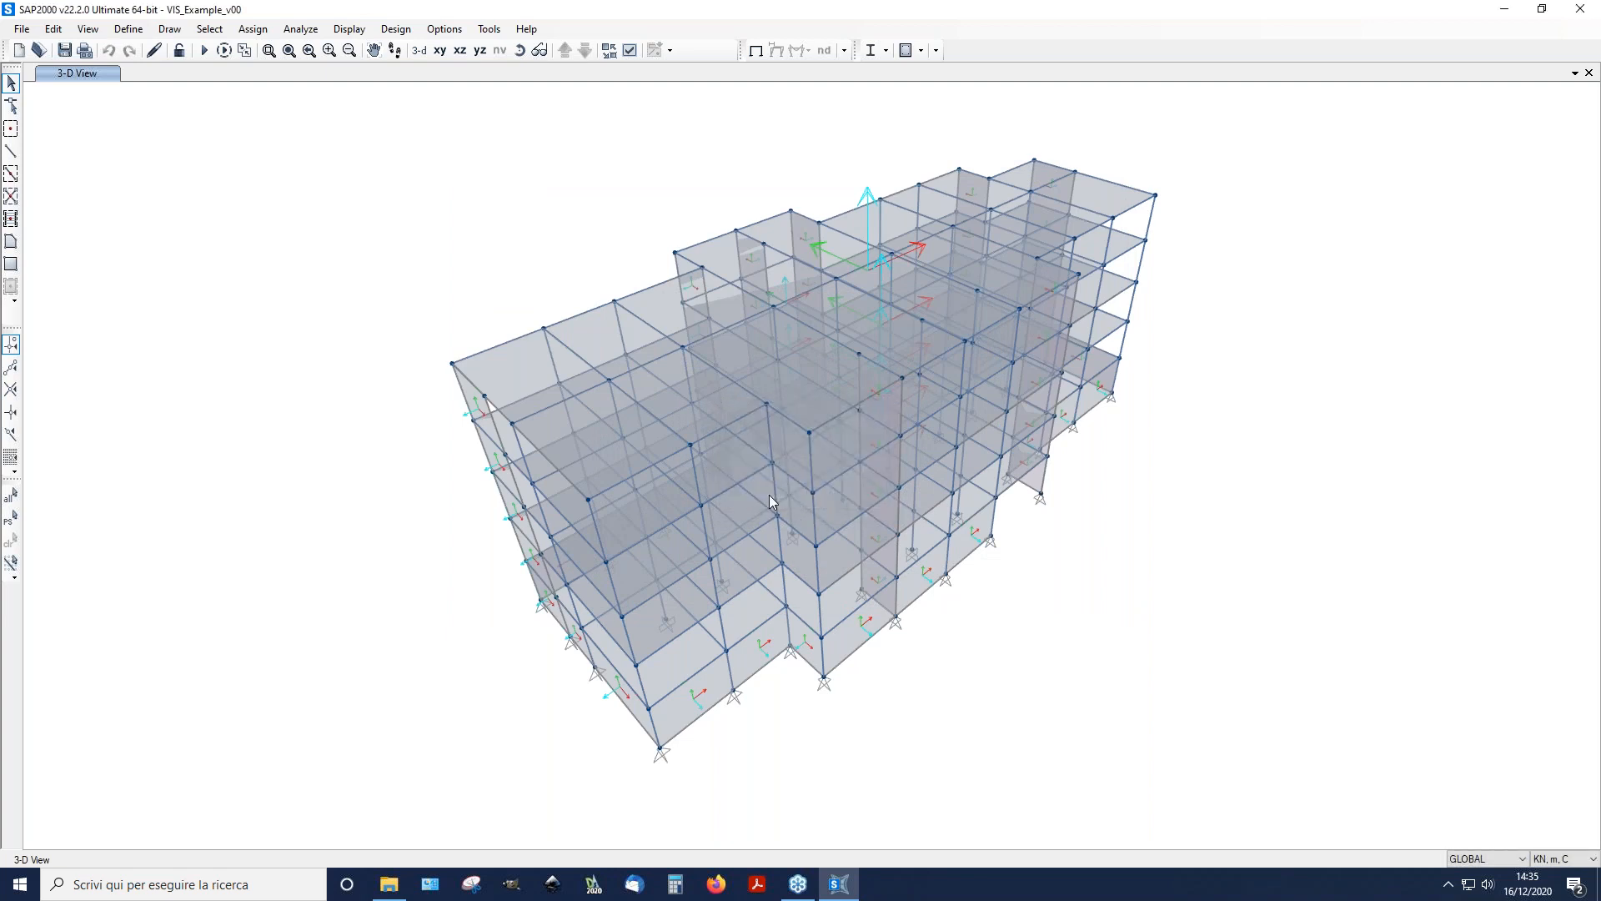
Step: Open the model's load combinations and review the definition of STR2
{"action": "left_click", "coordinate": [129, 28]}
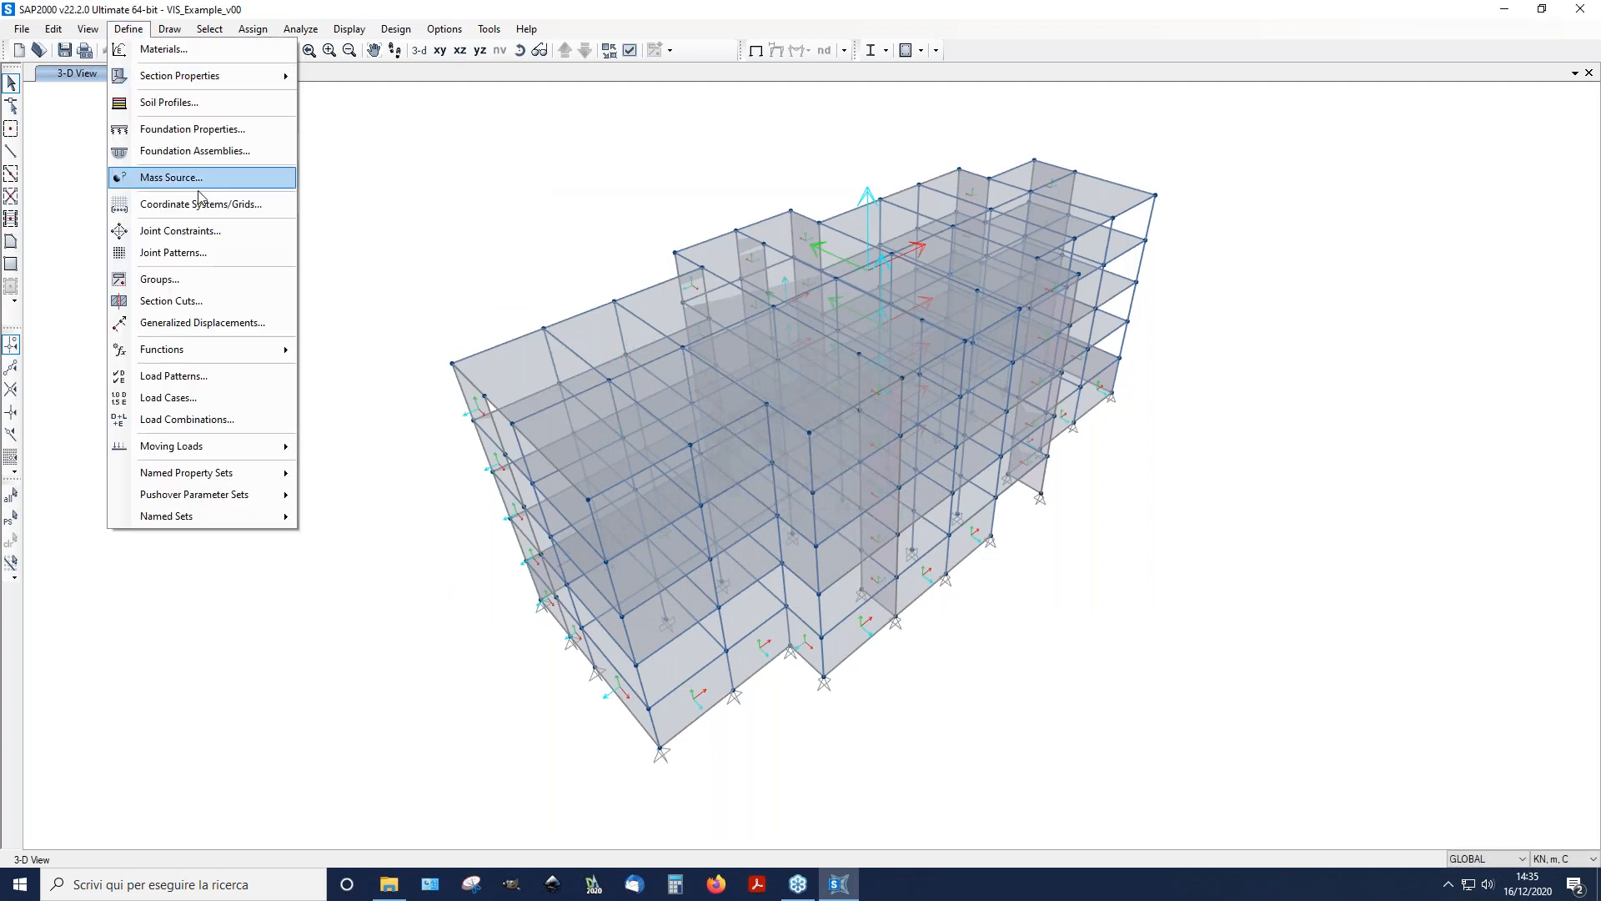
{"action": "left_click", "coordinate": [223, 419]}
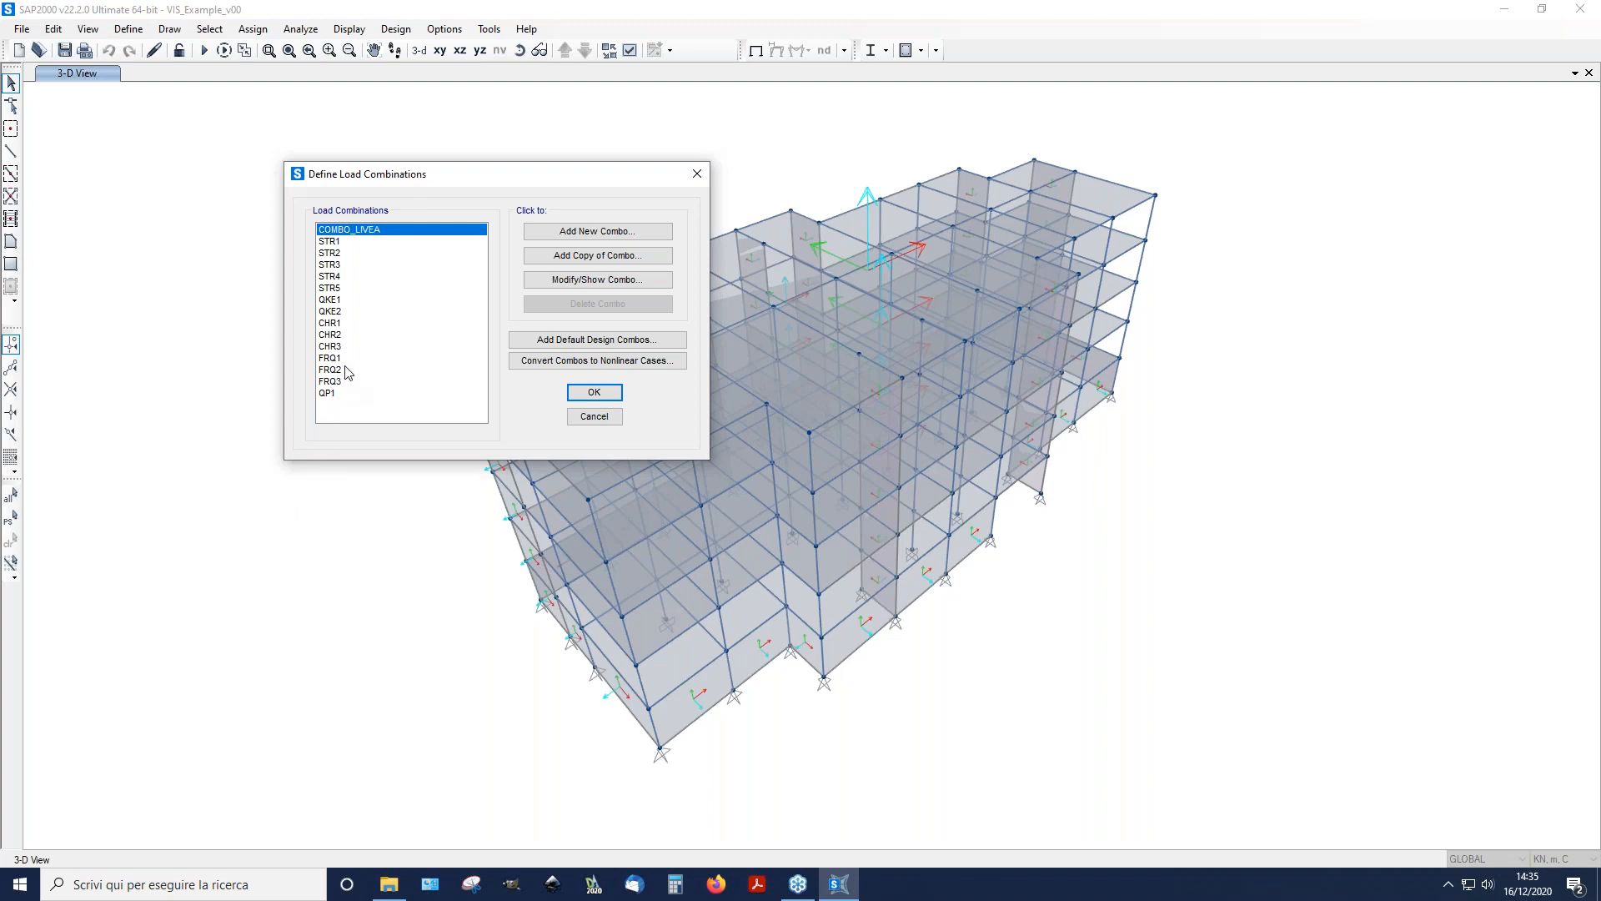
{"action": "left_click", "coordinate": [331, 253]}
{"action": "left_click", "coordinate": [597, 279]}
{"action": "left_click_drag", "start_coordinate": [836, 242], "coordinate": [1077, 220]}
{"action": "left_click", "coordinate": [1280, 222]}
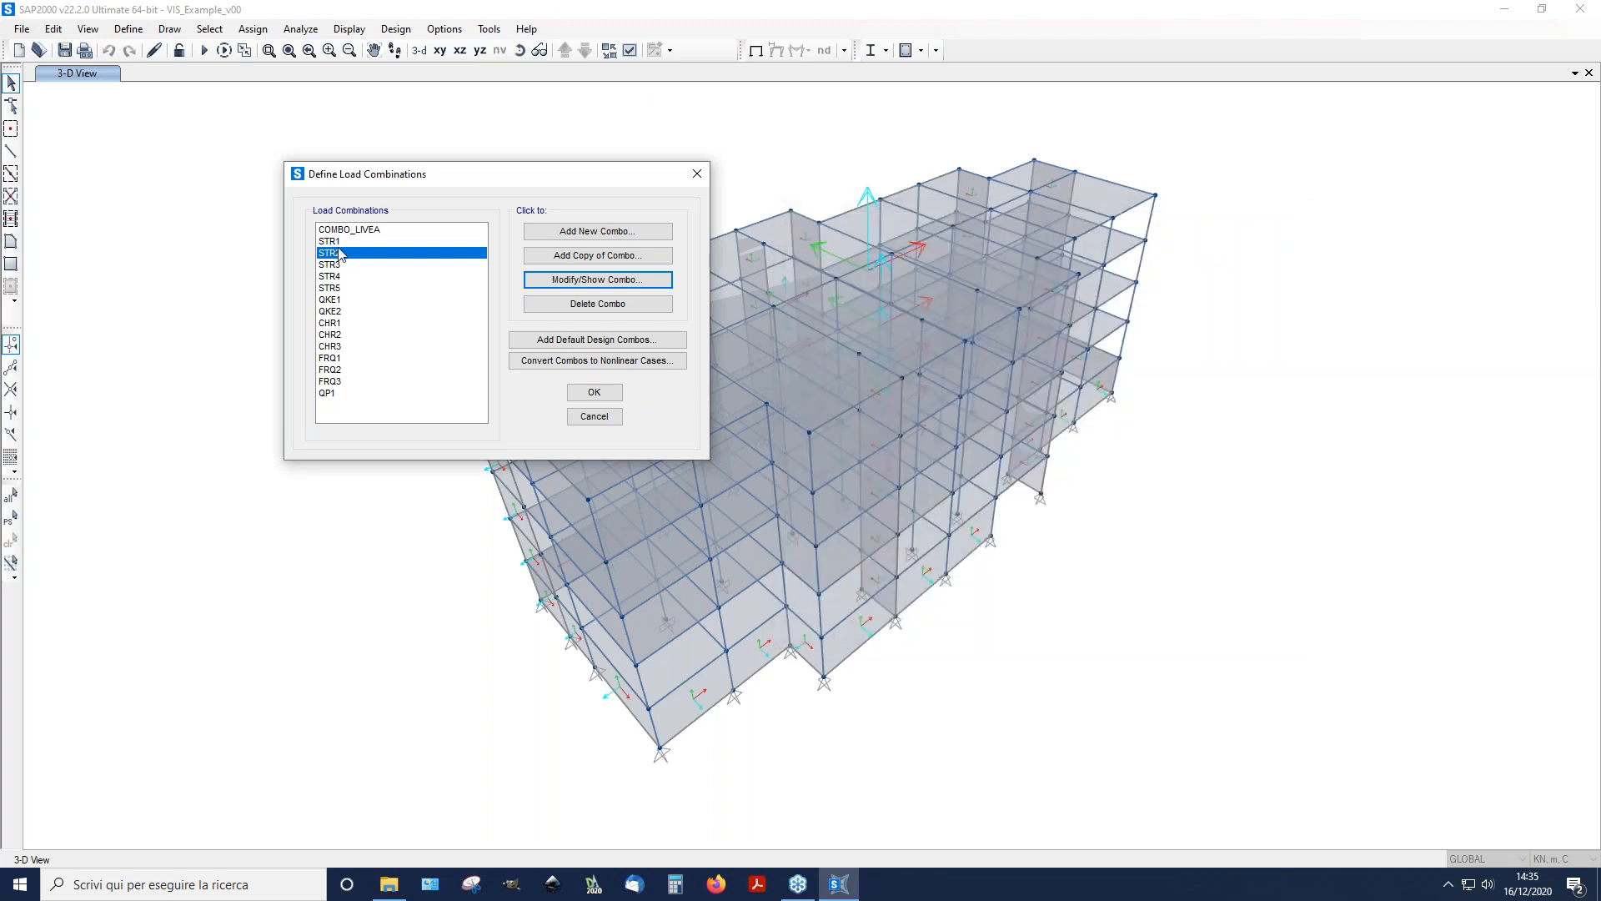
Step: Review the definition of load combination STR4 and close the load combinations
{"action": "left_click", "coordinate": [336, 276]}
{"action": "left_click", "coordinate": [550, 282]}
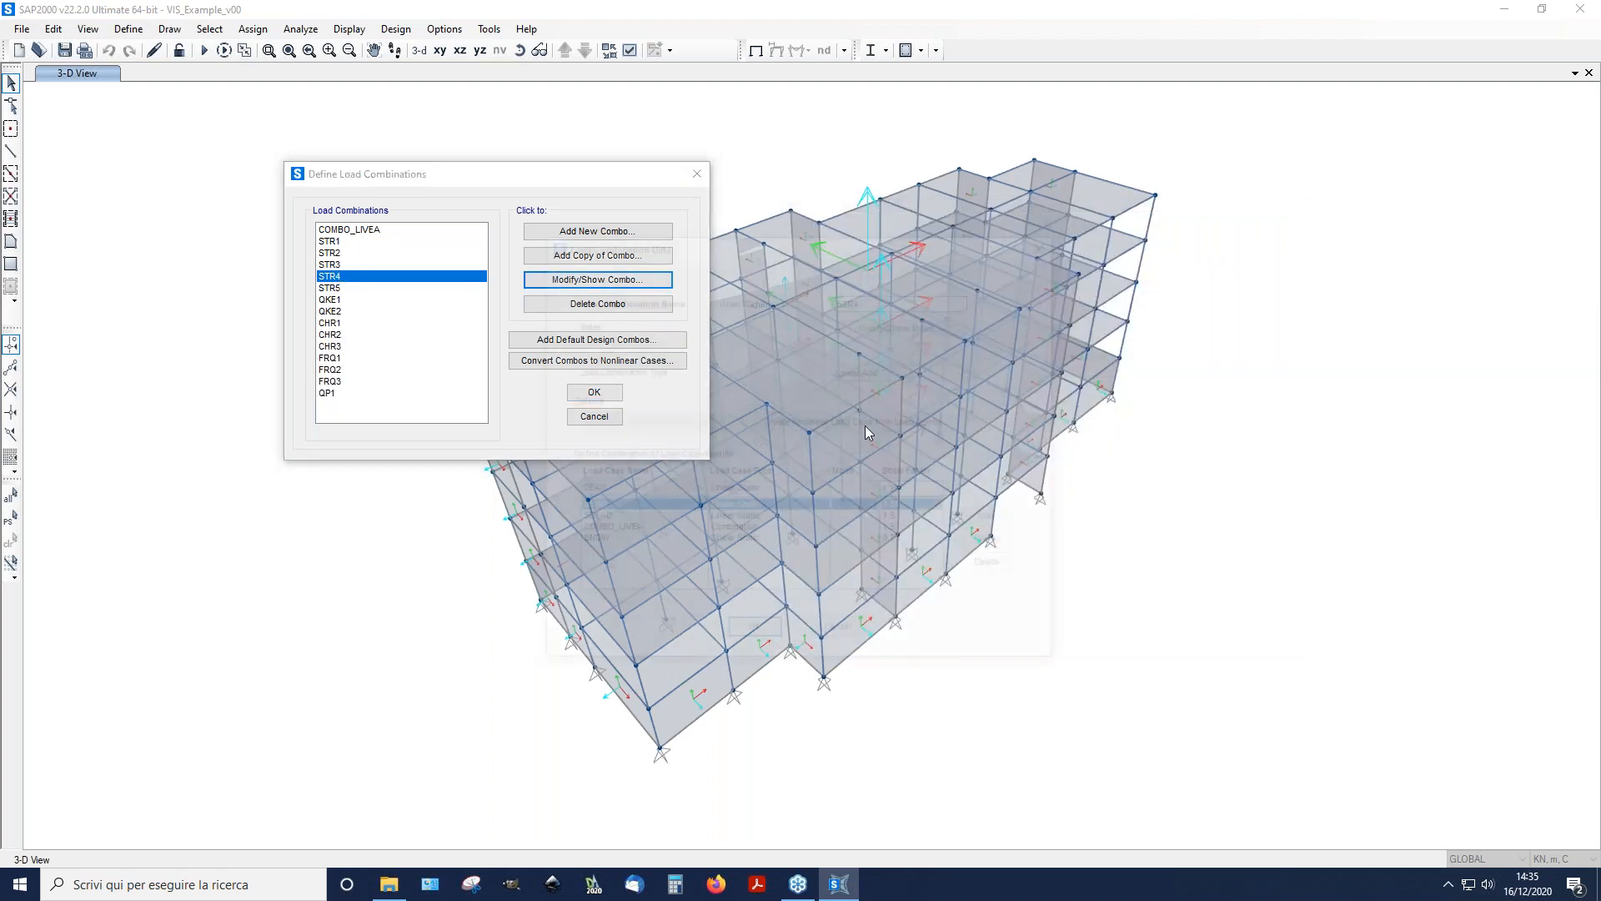
{"action": "left_click", "coordinate": [840, 635]}
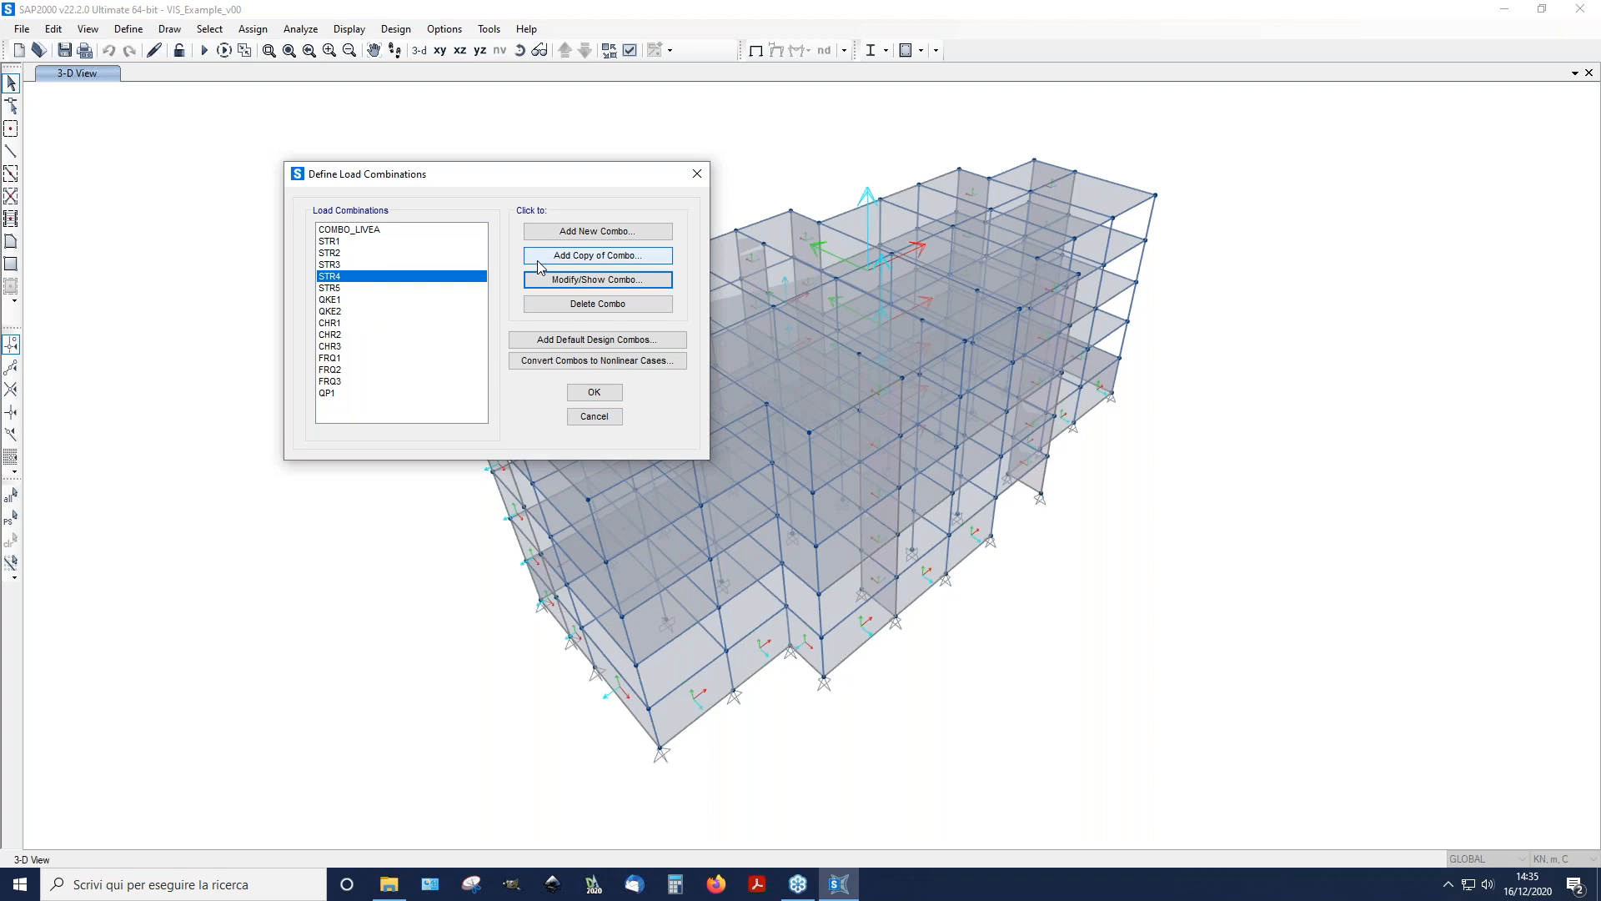
{"action": "left_click", "coordinate": [605, 391]}
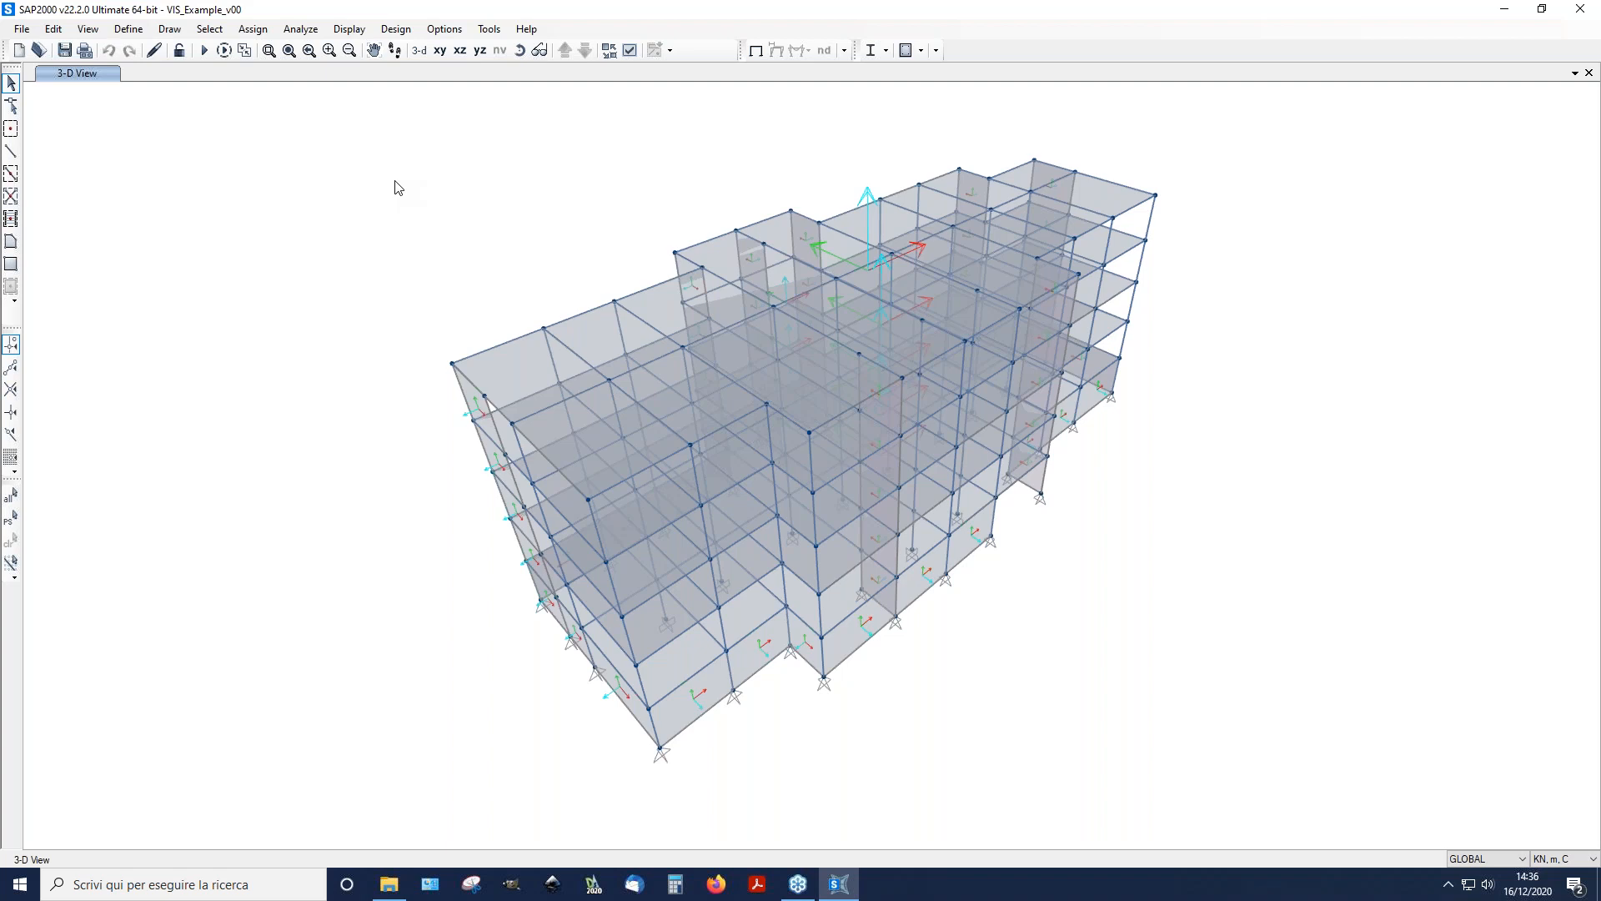
Step: Show the Y-Z elevation at X=0 and select the four stacked wall areas above the base storey
{"action": "left_click", "coordinate": [519, 50]}
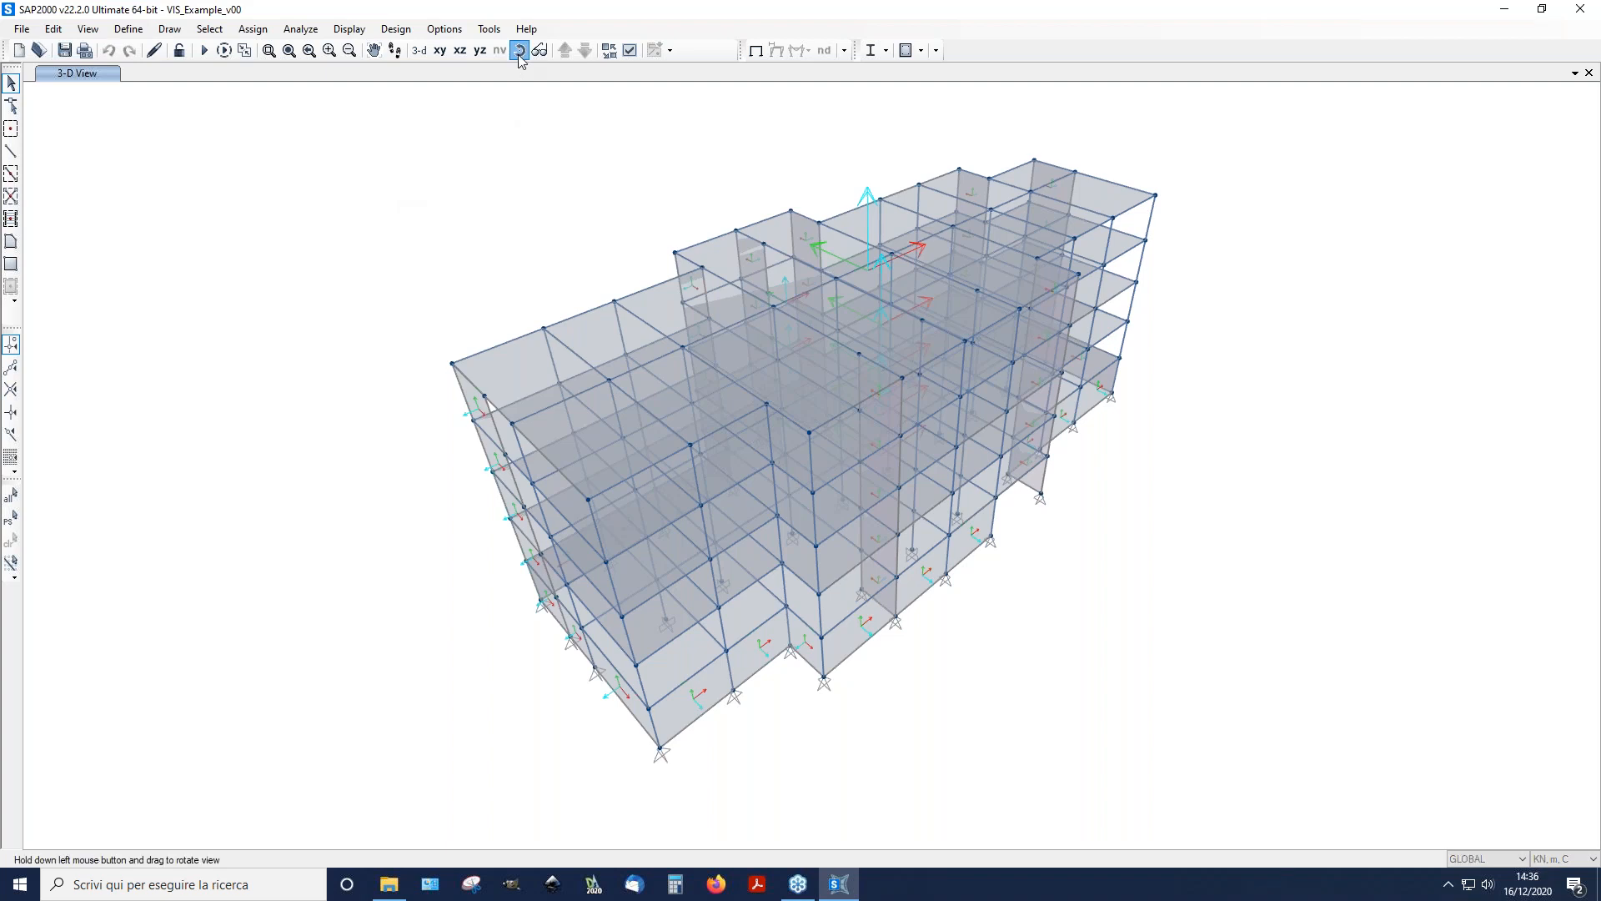
{"action": "left_click_drag", "start_coordinate": [697, 486], "coordinate": [789, 354]}
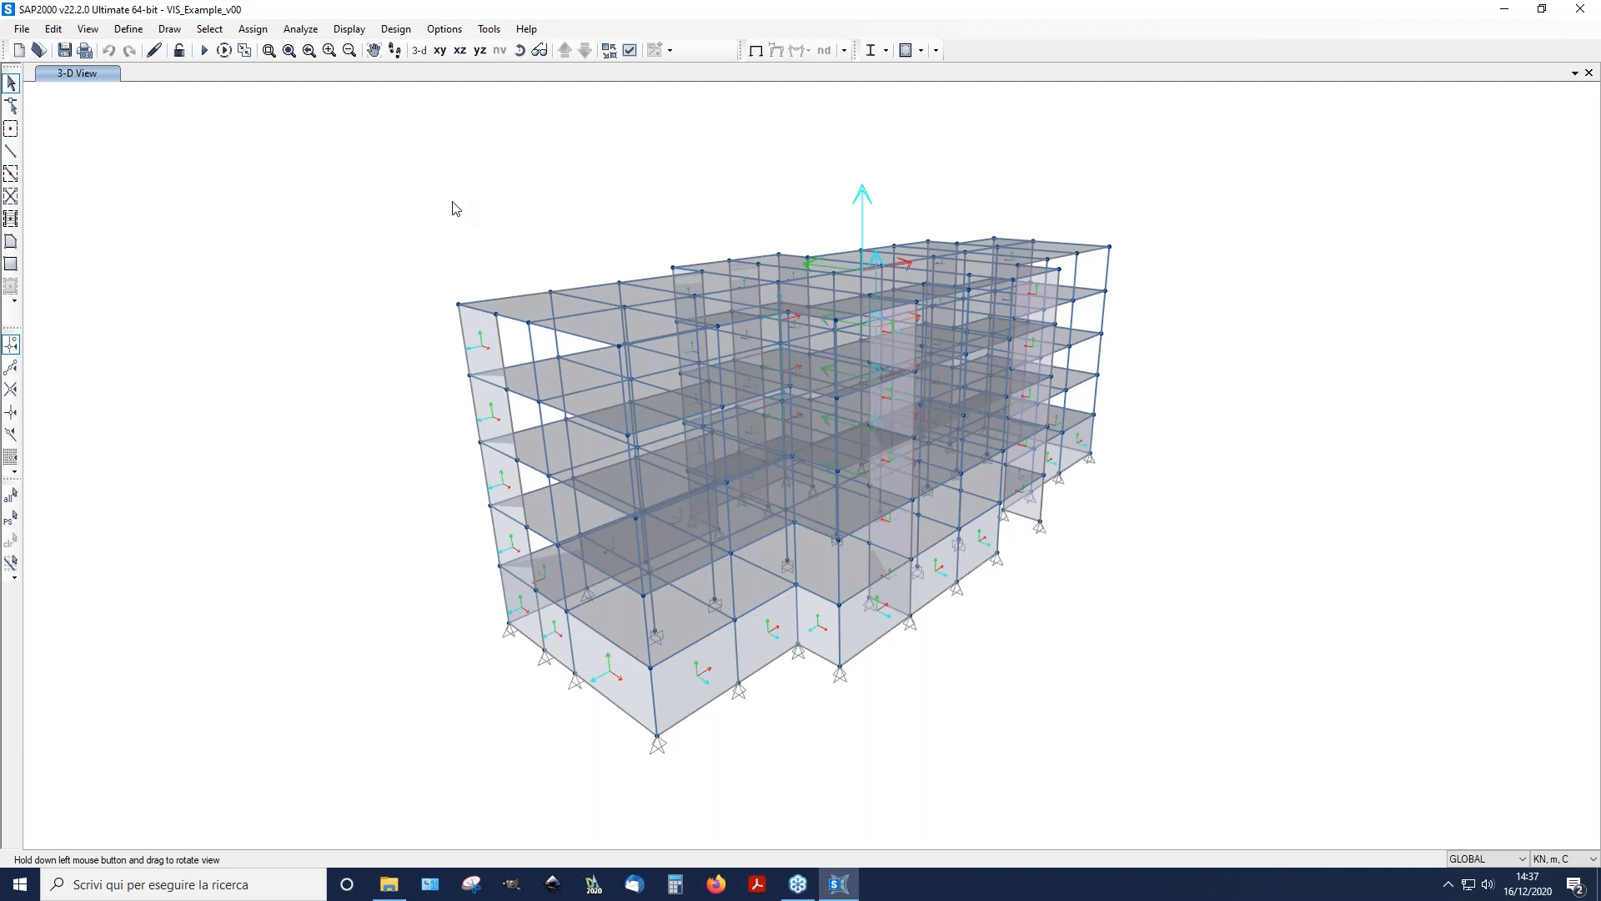
{"action": "left_click", "coordinate": [479, 50]}
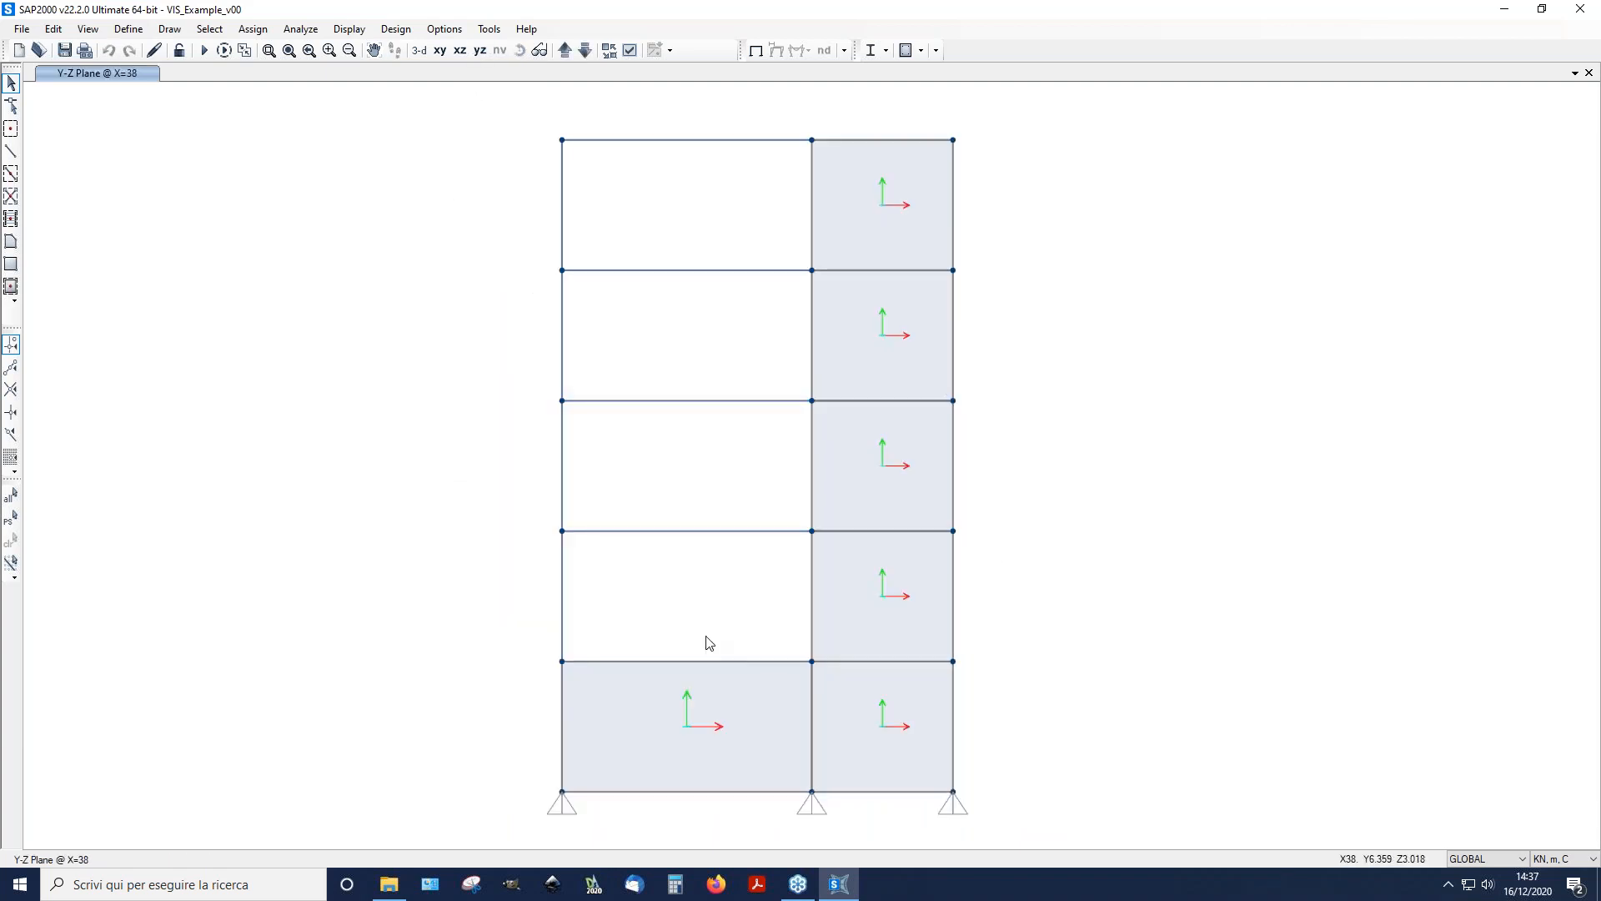
{"action": "left_click", "coordinate": [565, 50]}
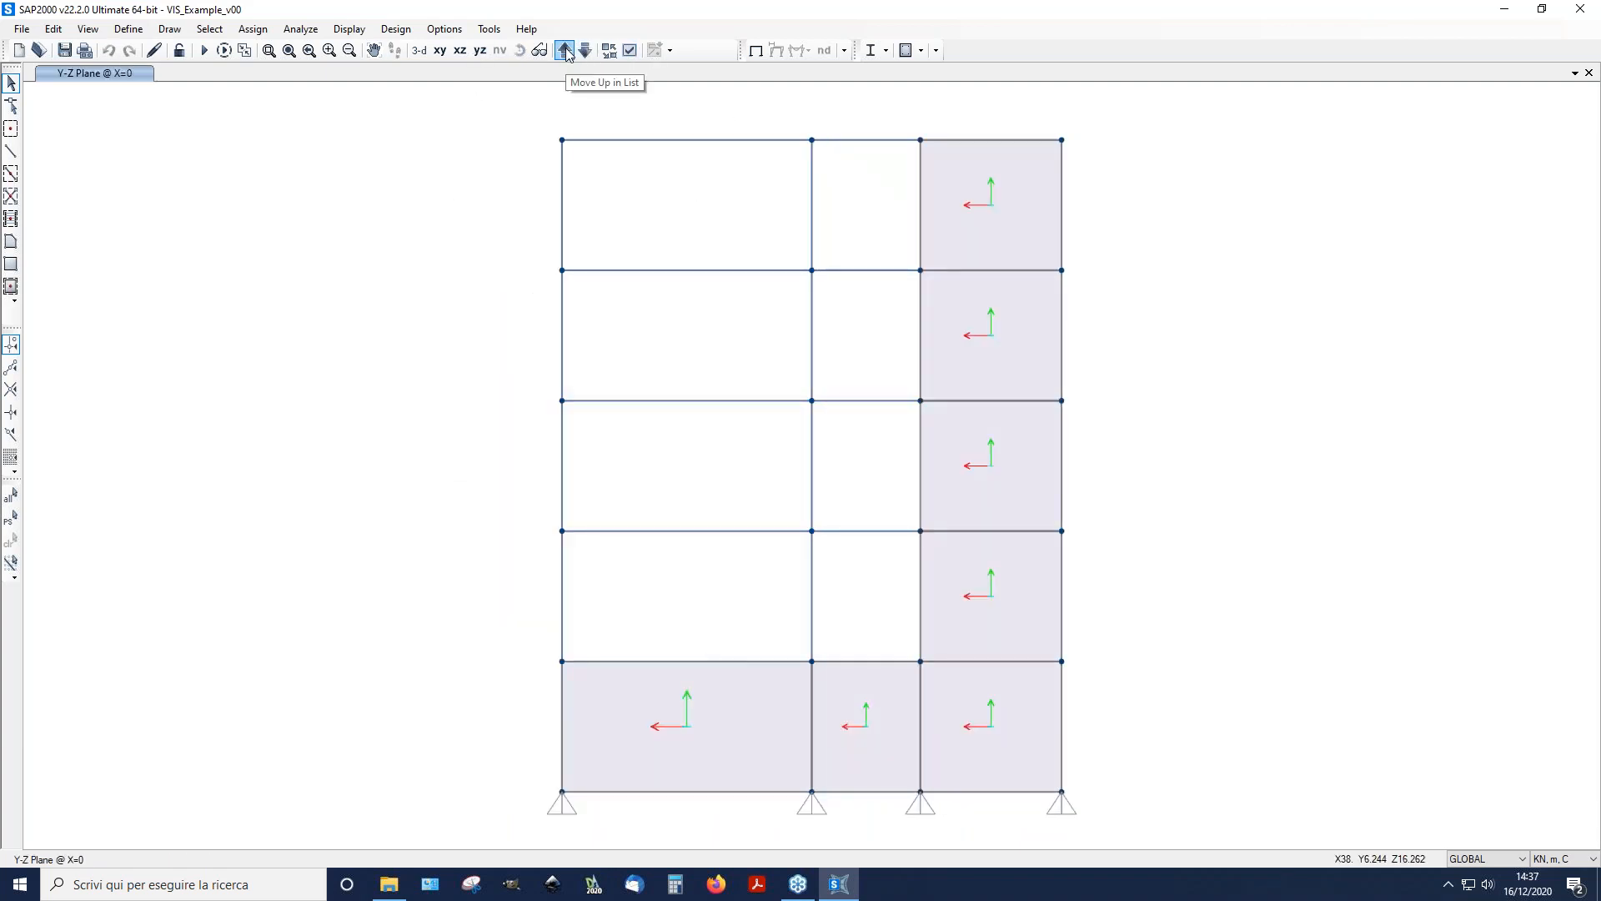
{"action": "left_click", "coordinate": [959, 557]}
{"action": "left_click", "coordinate": [966, 467]}
{"action": "left_click", "coordinate": [969, 342]}
{"action": "left_click", "coordinate": [971, 214]}
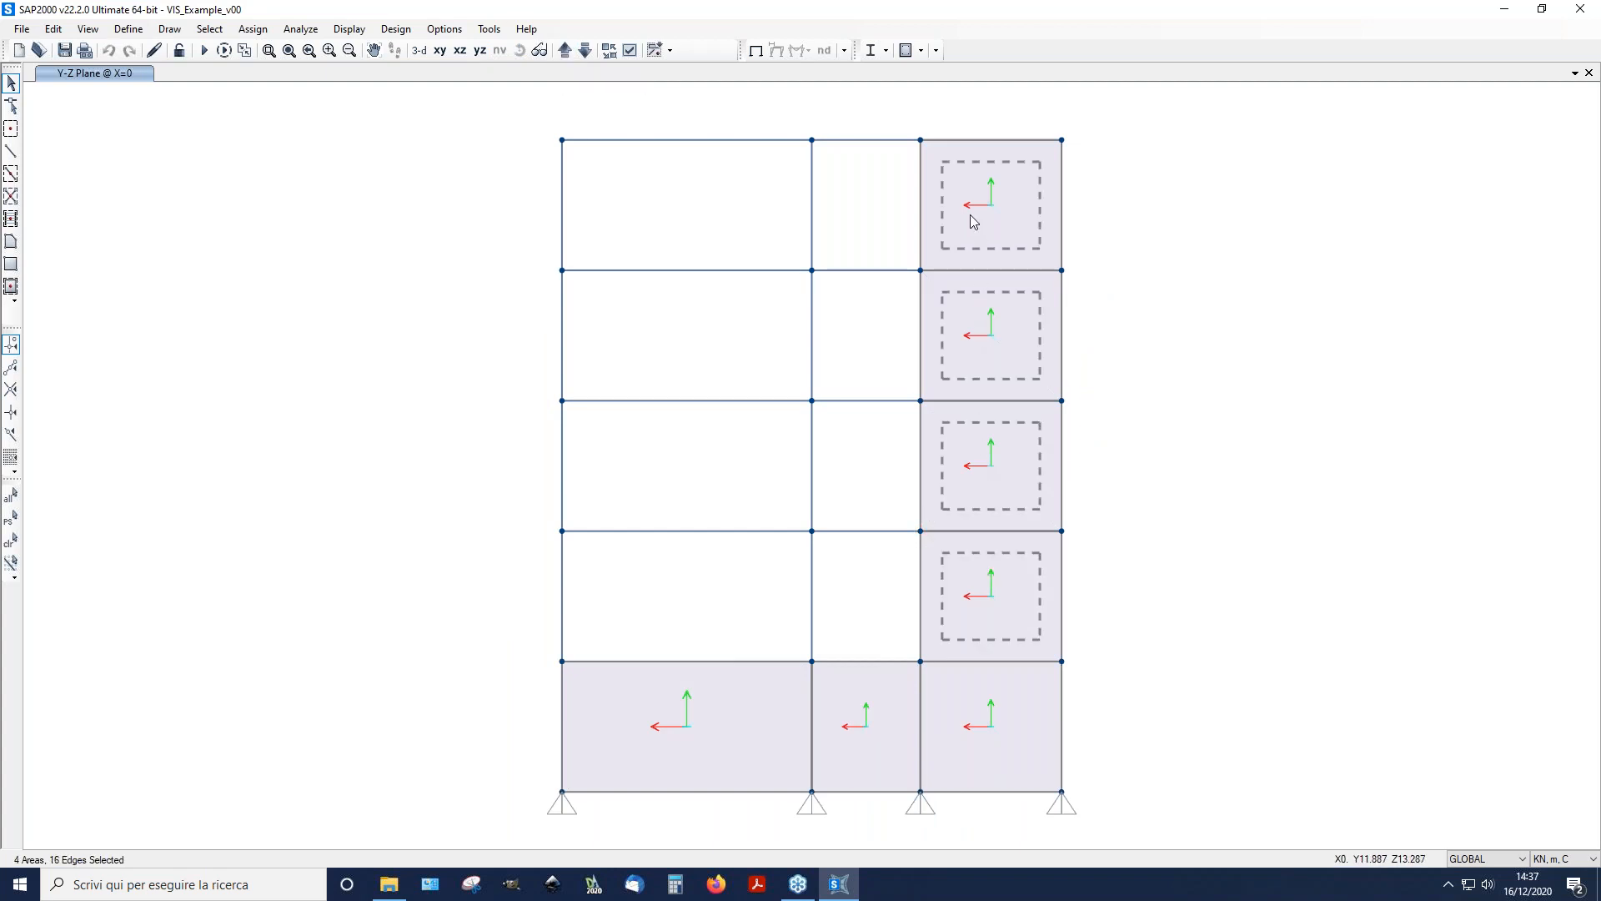
Step: Define vertical wall W1 from the selected areas with SectionCutter, using grid planes and separate legs for shear check
{"action": "left_click", "coordinate": [489, 29]}
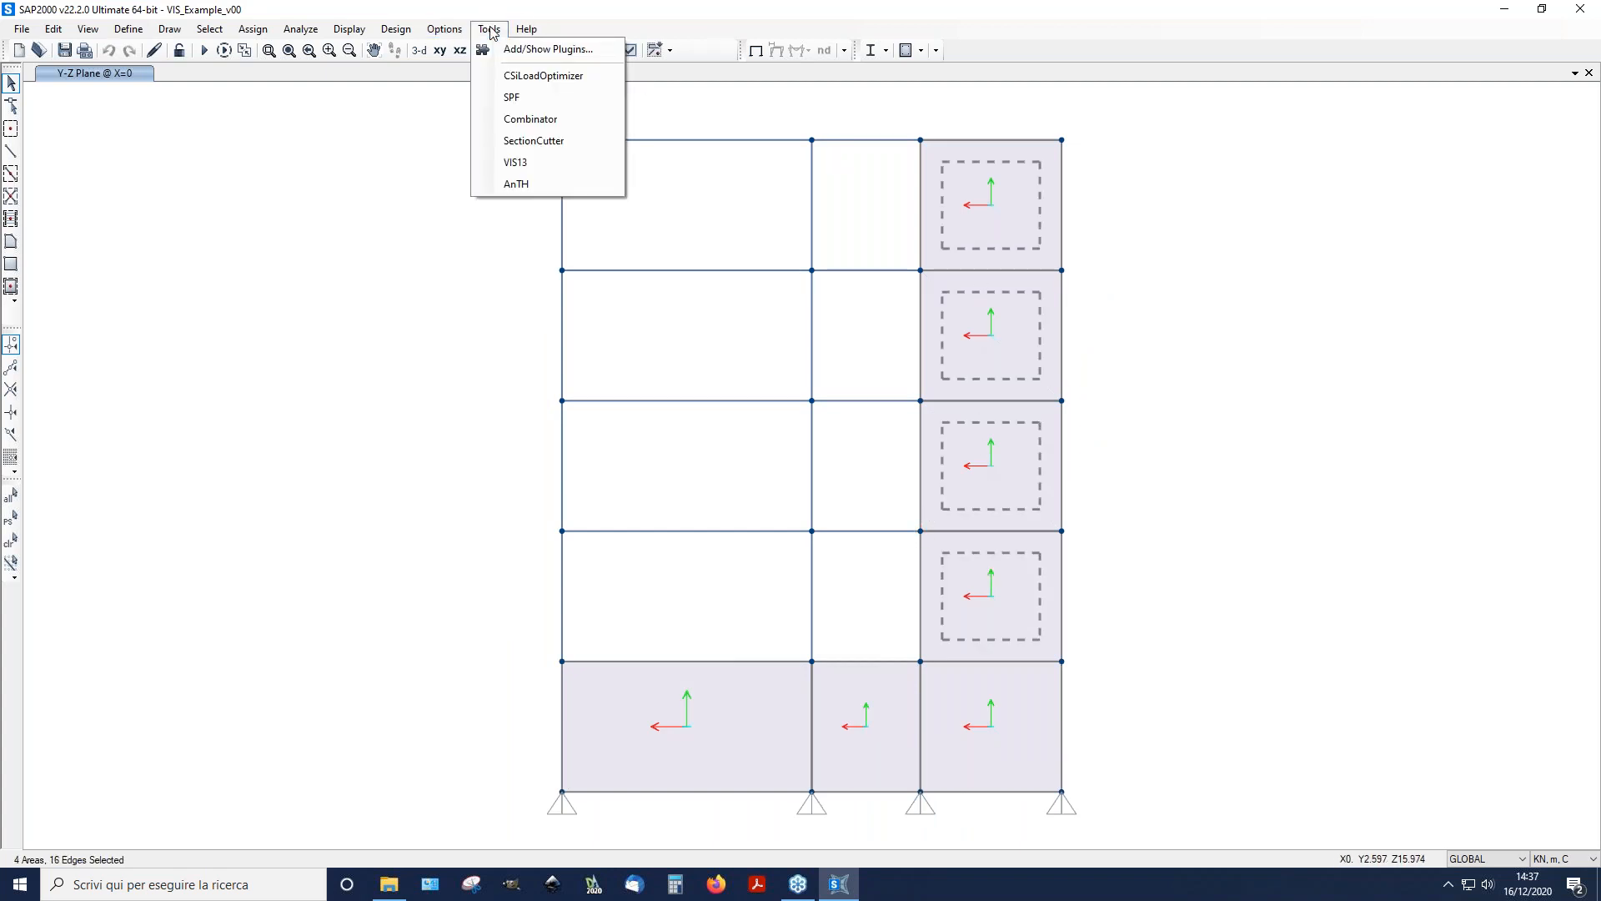
{"action": "left_click", "coordinate": [538, 140]}
{"action": "left_click", "coordinate": [757, 543]}
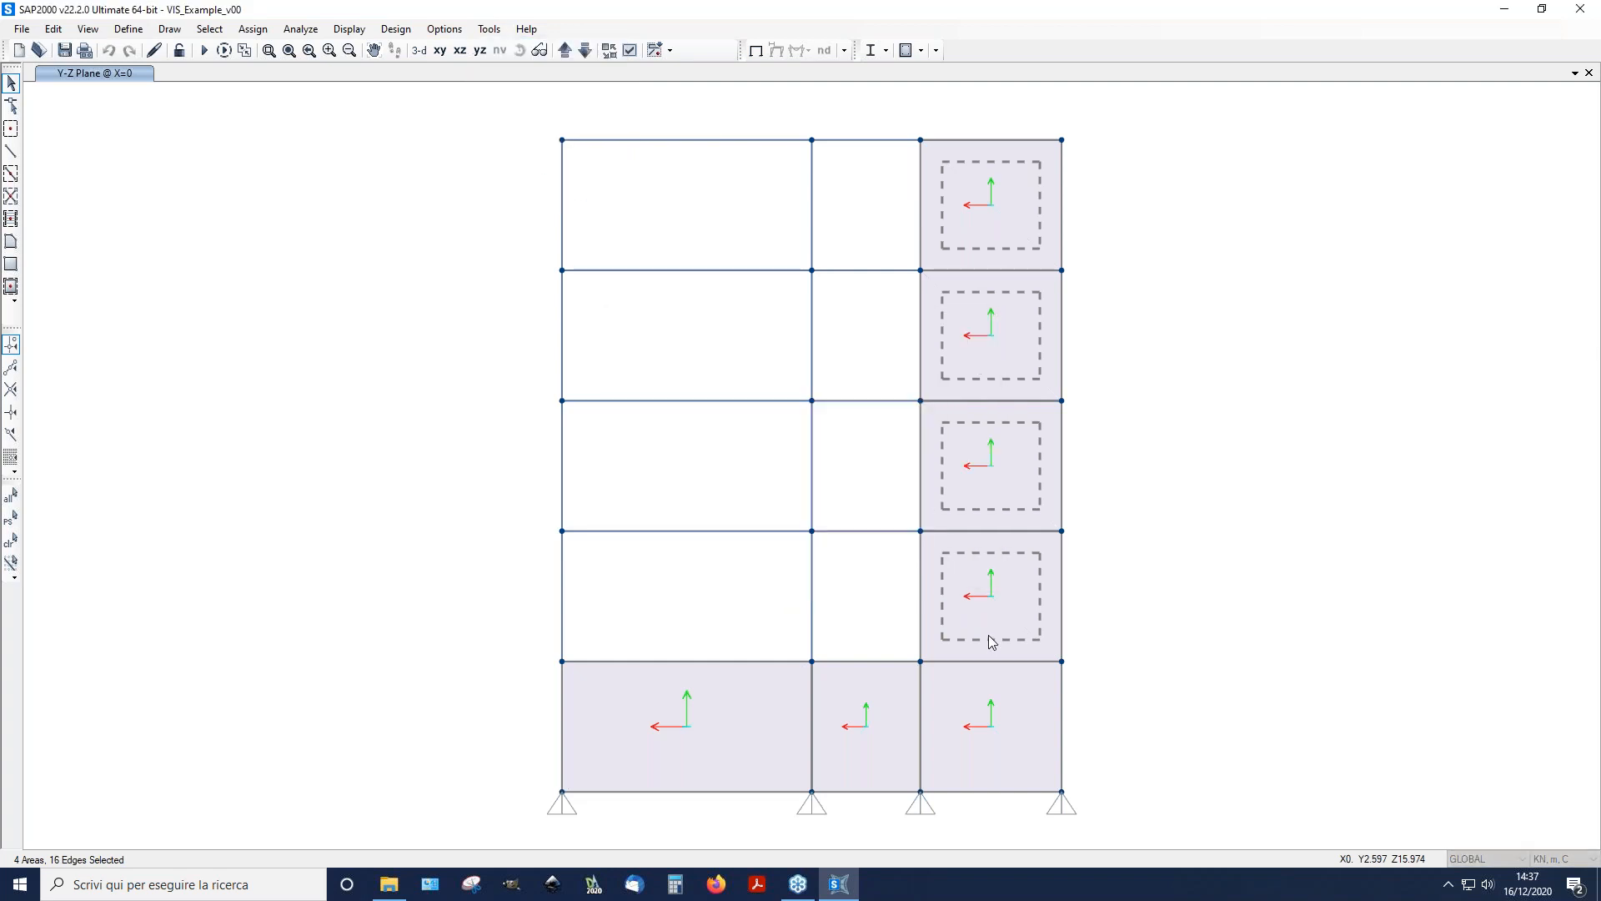
{"action": "left_click_drag", "start_coordinate": [784, 361], "coordinate": [345, 247]}
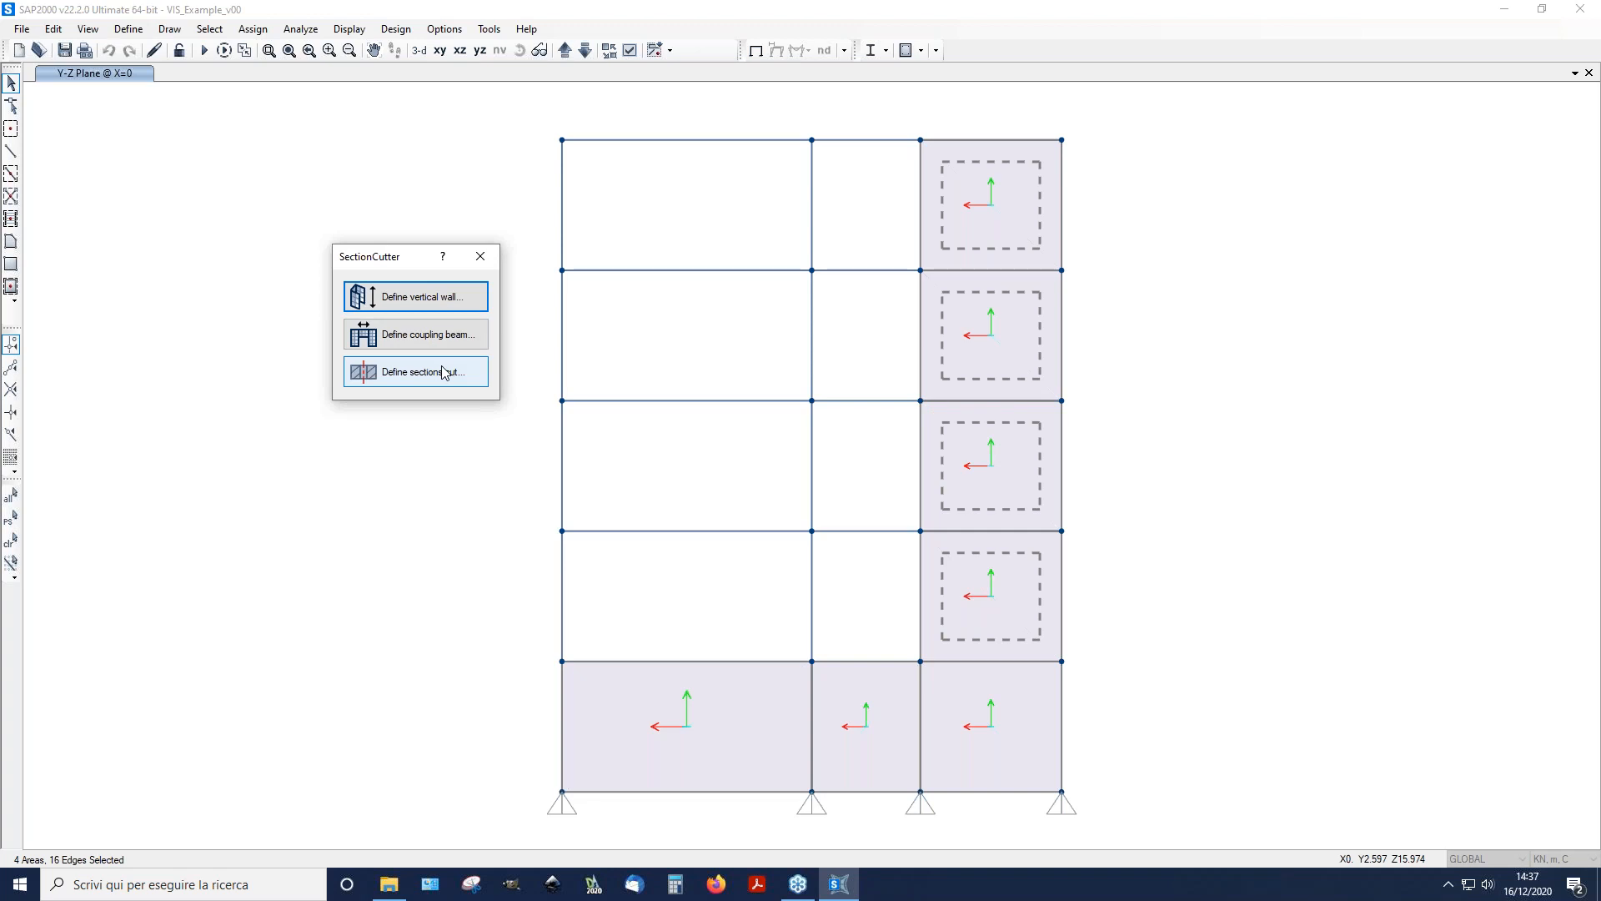
{"action": "left_click", "coordinate": [458, 305]}
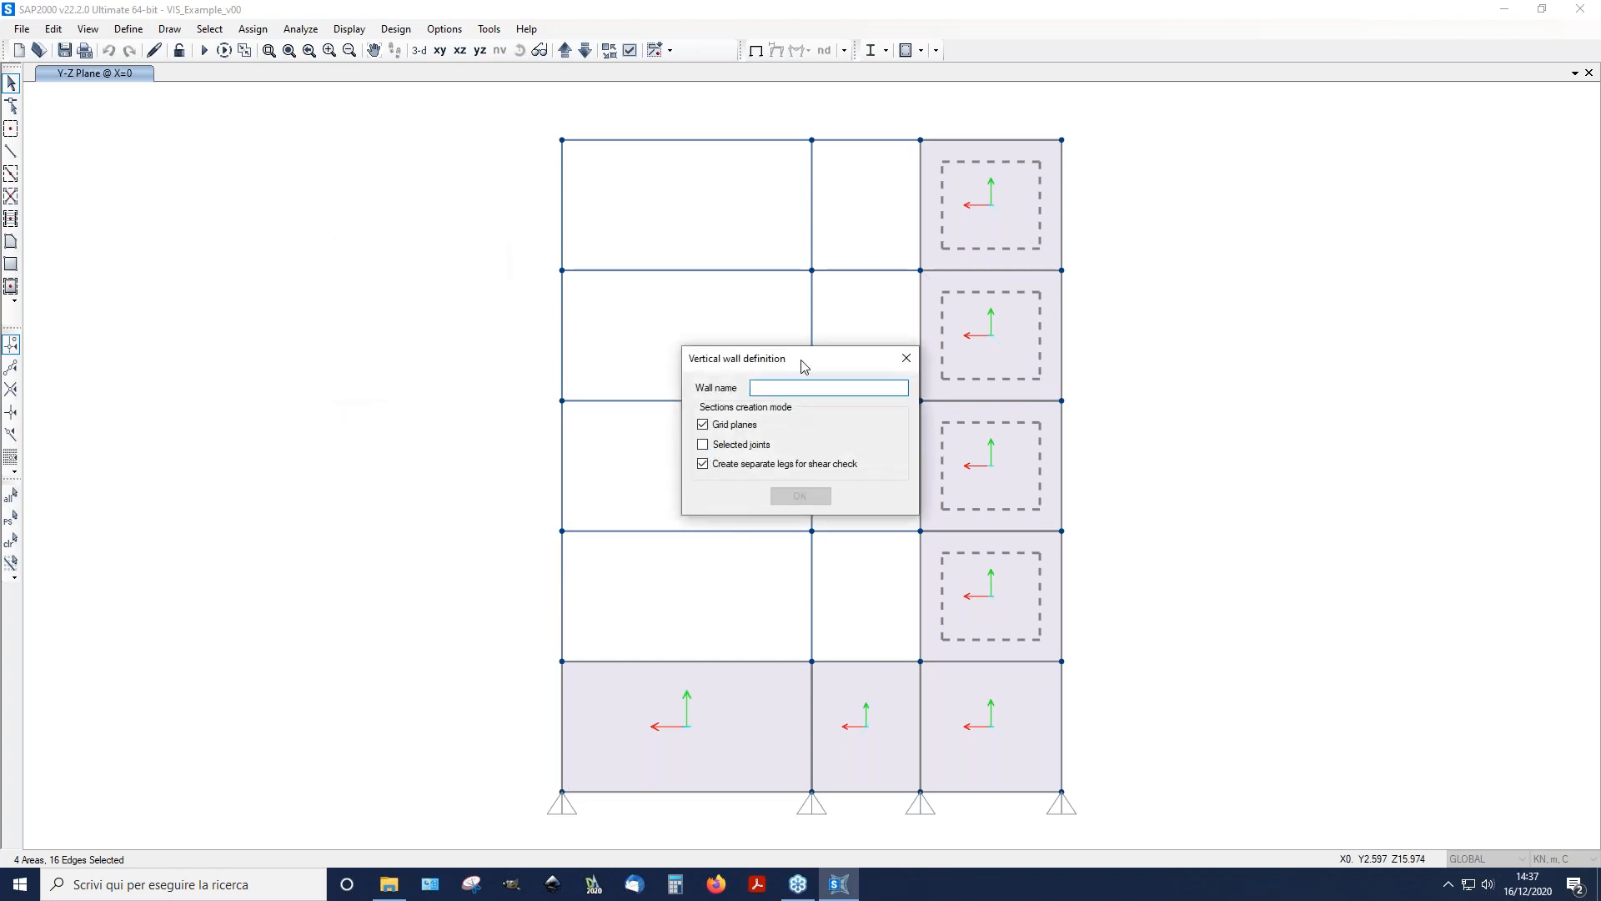
{"action": "left_click_drag", "start_coordinate": [796, 360], "coordinate": [387, 291]}
{"action": "type", "text": "W1"}
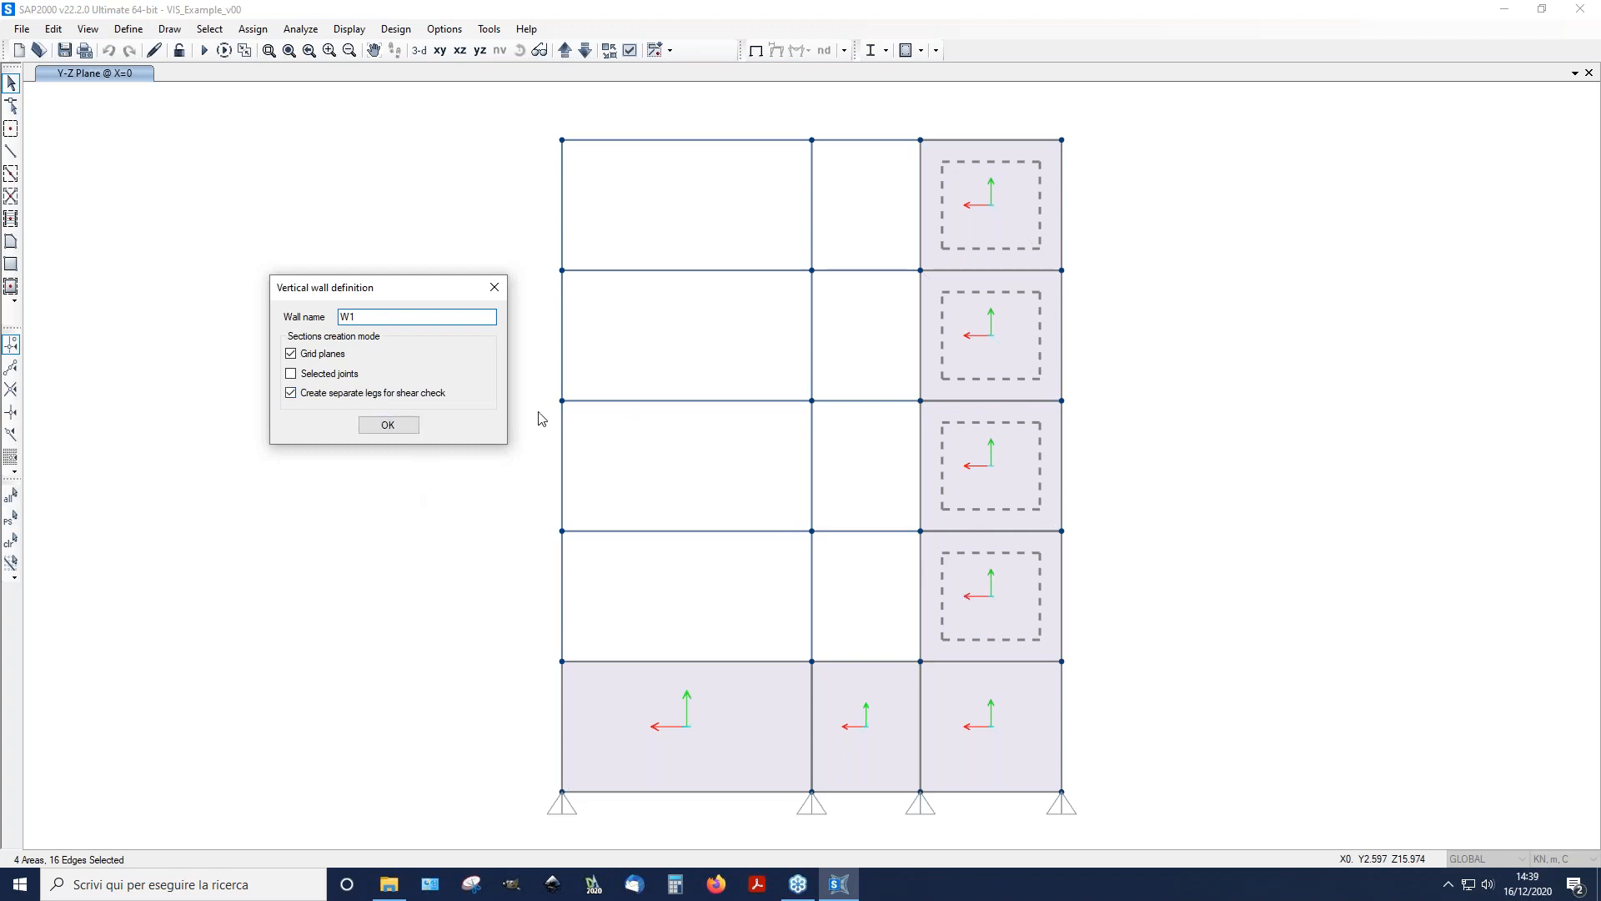
{"action": "left_click", "coordinate": [416, 428]}
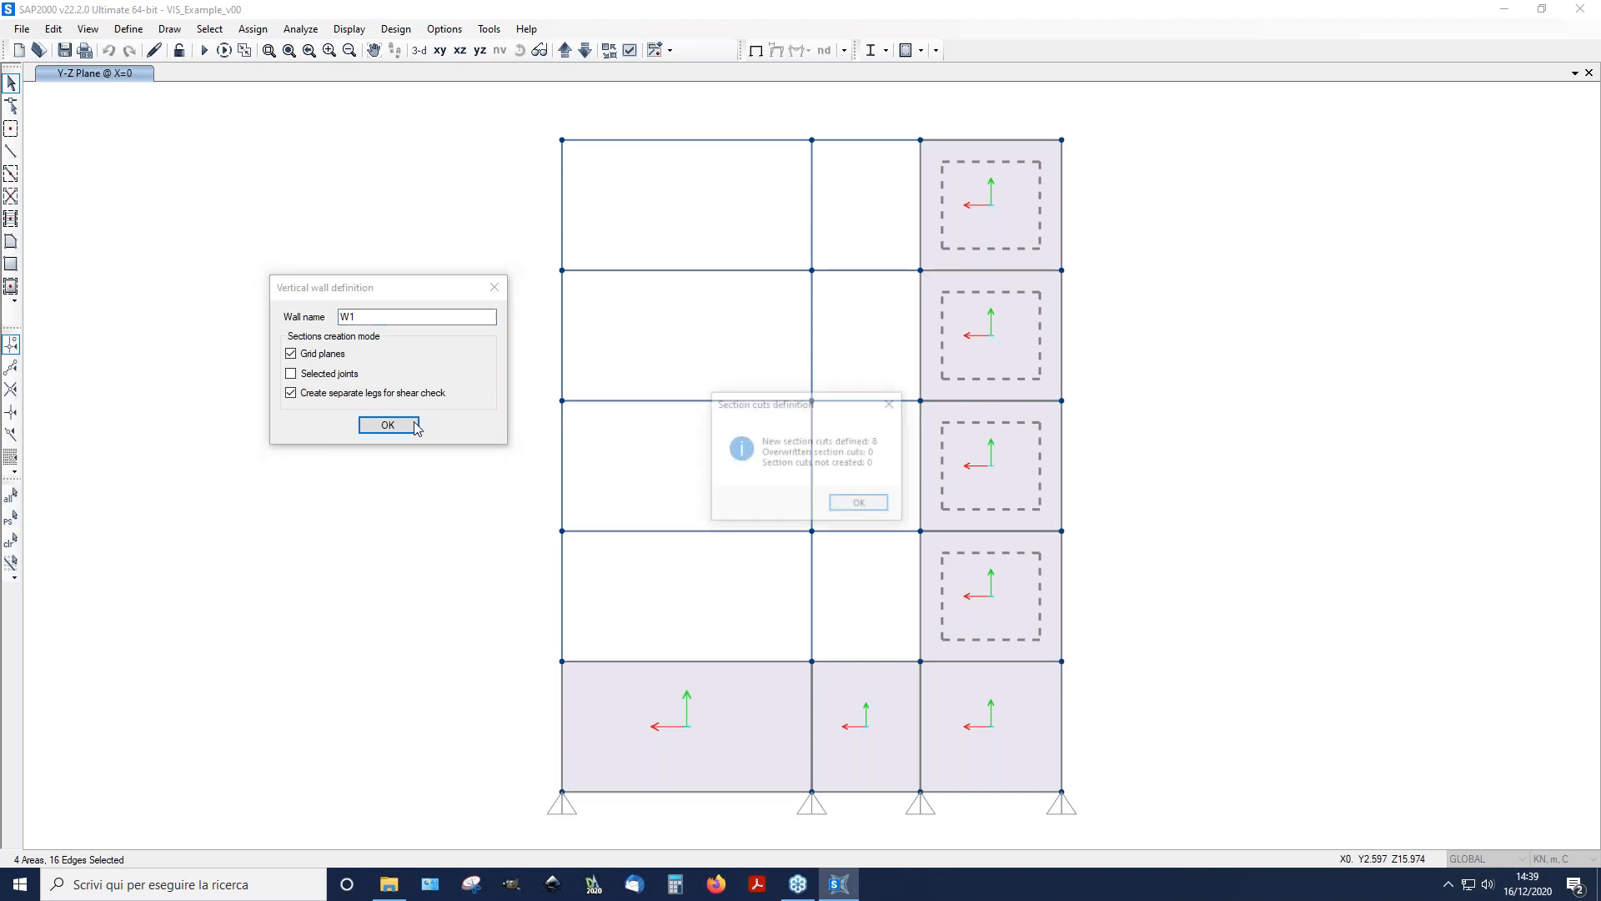
{"action": "left_click", "coordinate": [862, 506]}
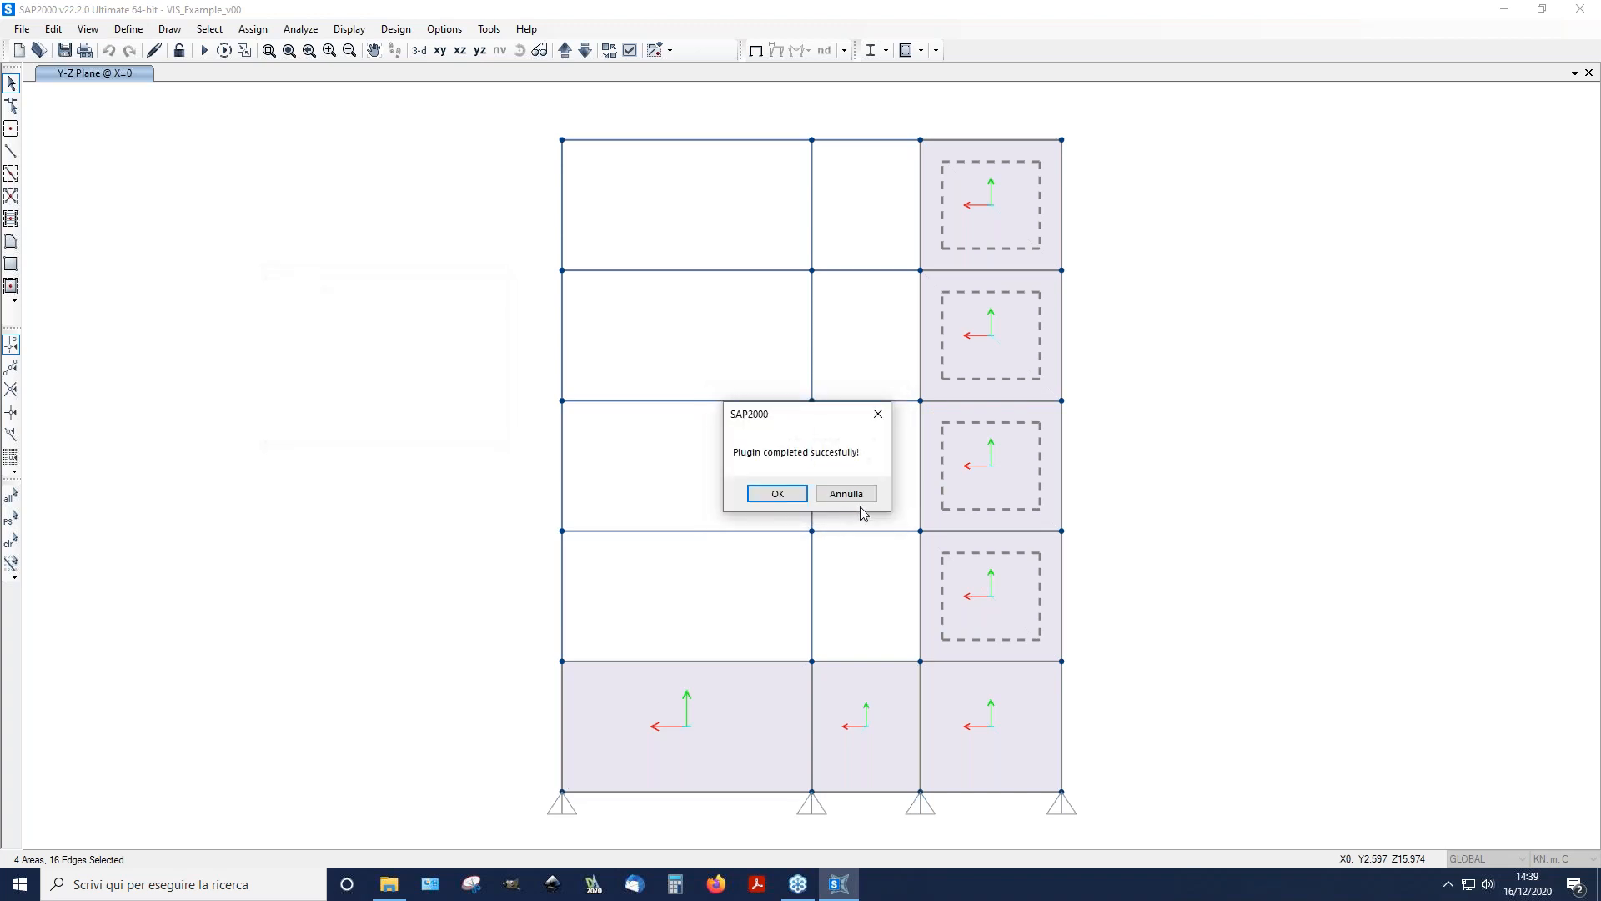
{"action": "left_click", "coordinate": [777, 493]}
{"action": "left_click", "coordinate": [860, 567]}
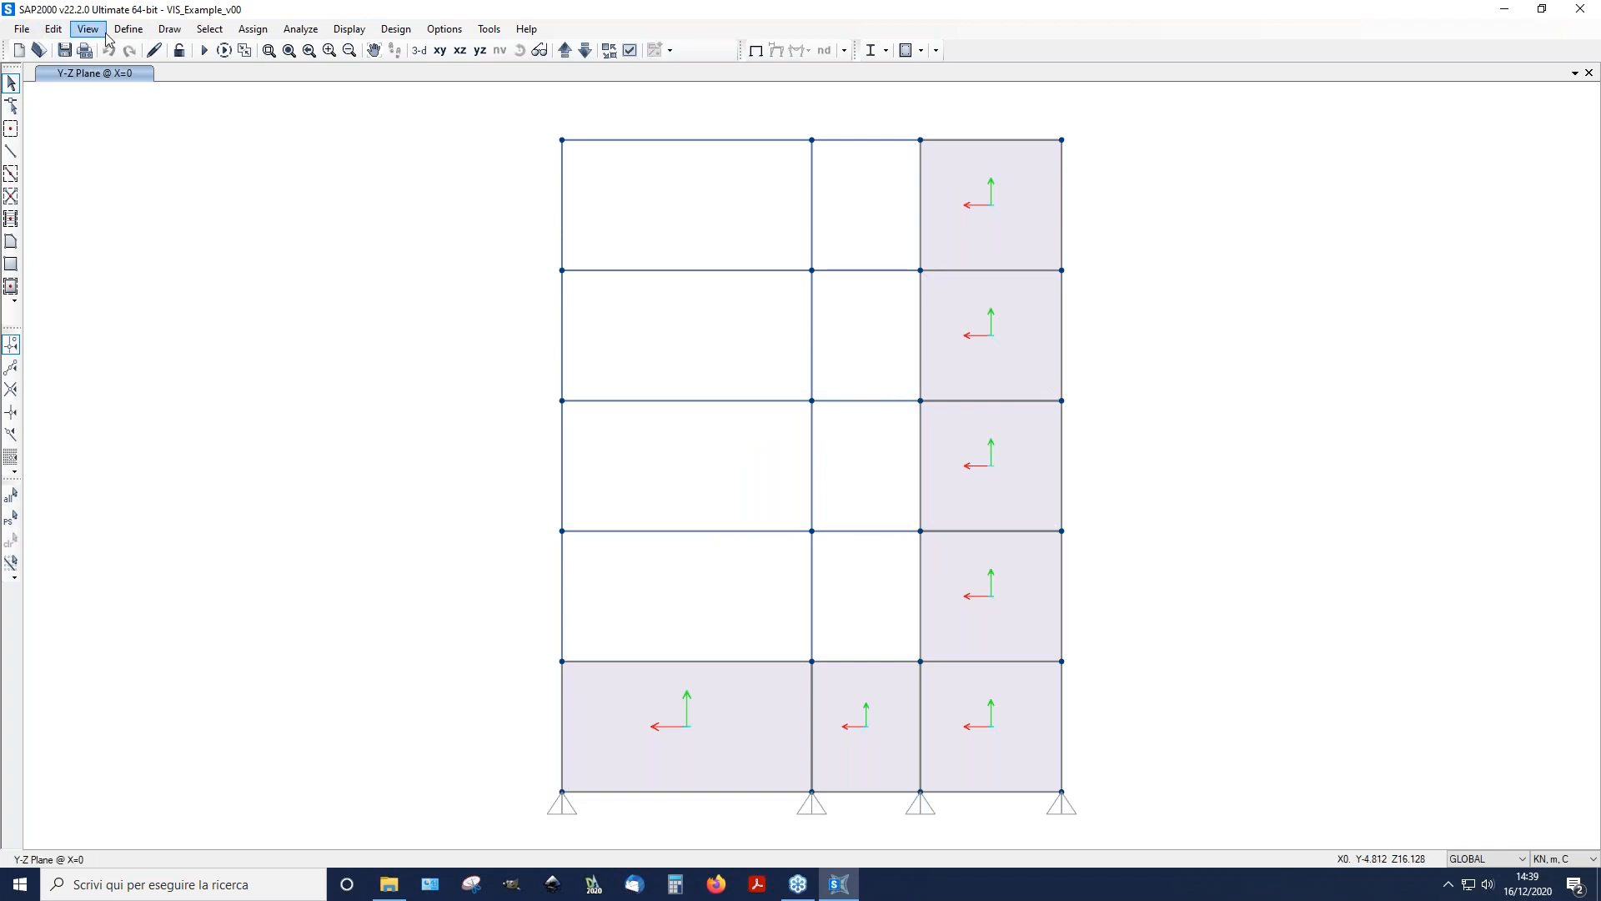
Step: Review the list of section cuts defined for wall W1, including W1_3T and W1_2B
{"action": "left_click", "coordinate": [129, 28]}
{"action": "left_click", "coordinate": [172, 301]}
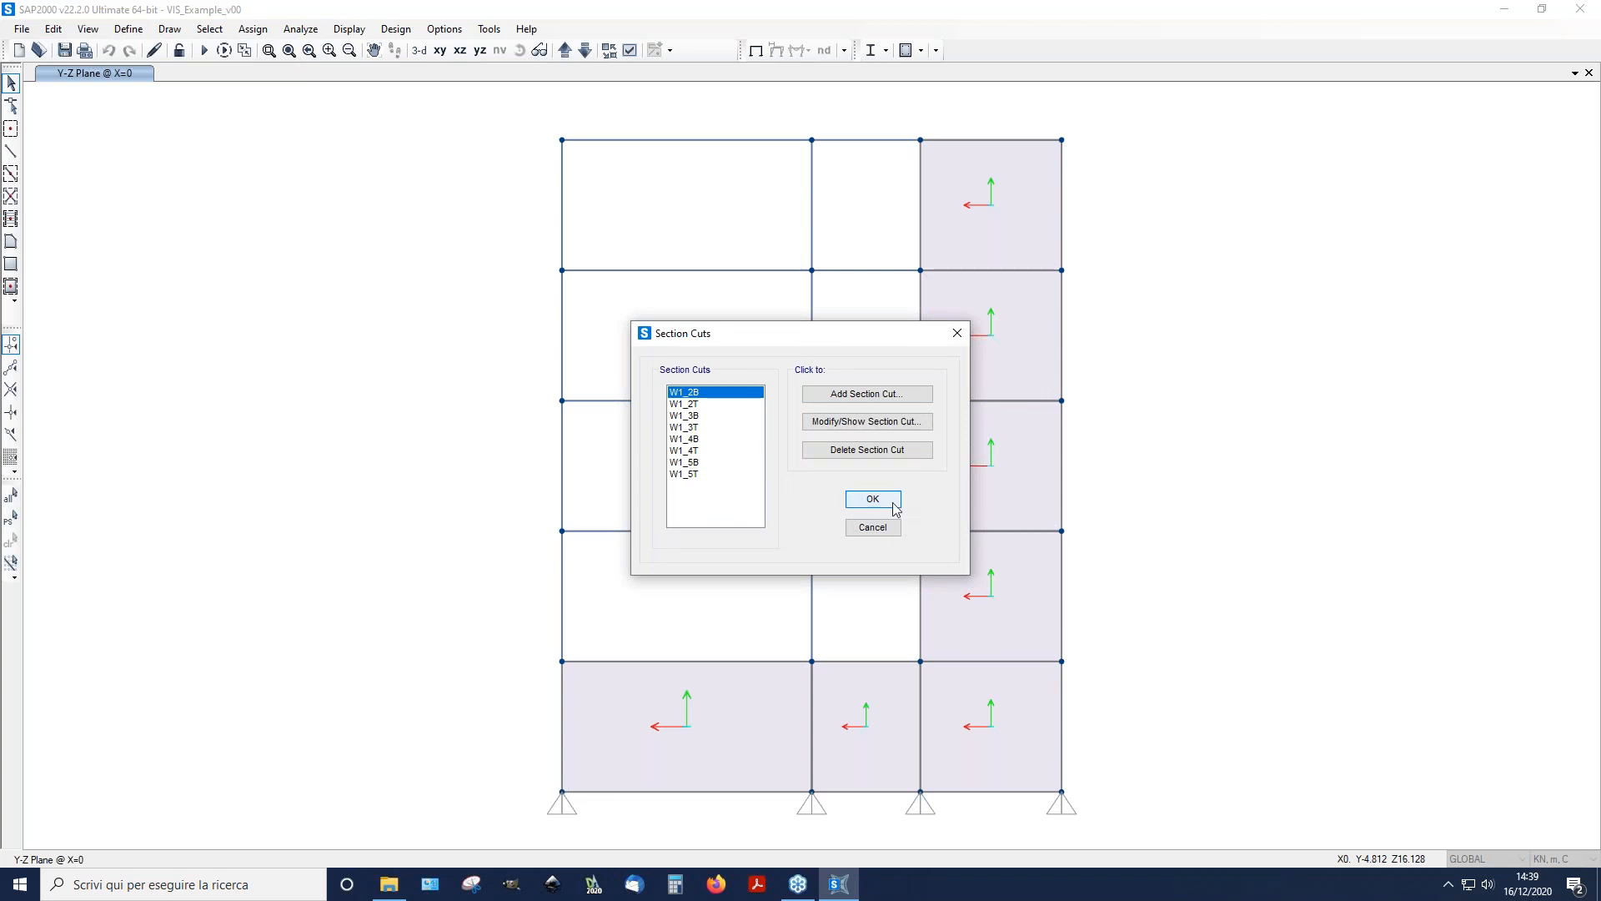
{"action": "left_click", "coordinate": [703, 428]}
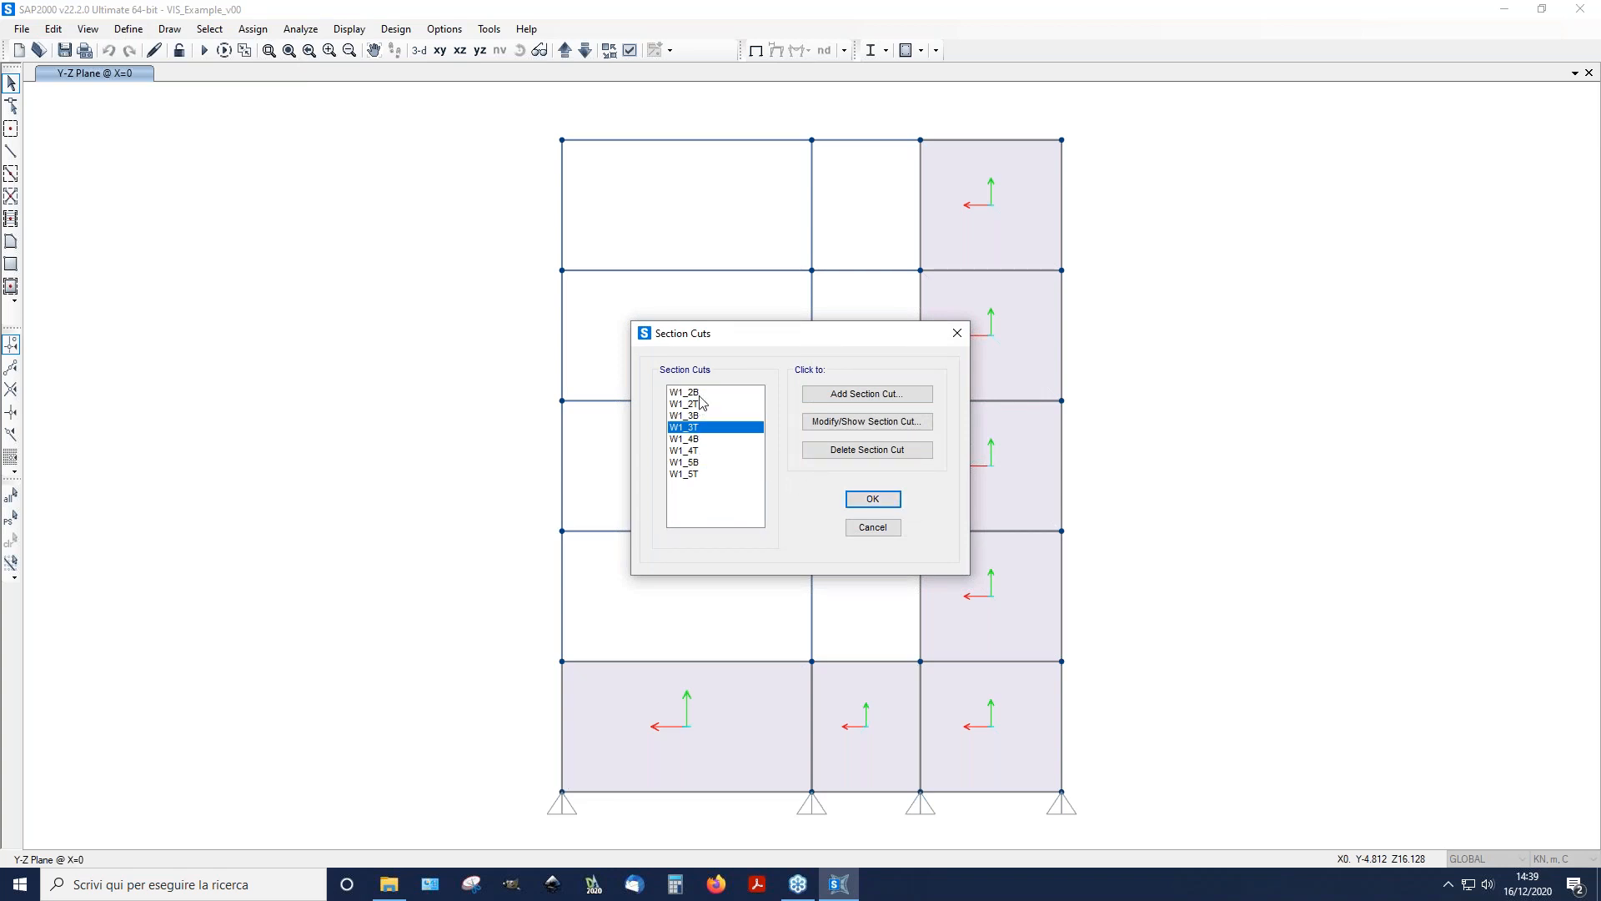
{"action": "left_click", "coordinate": [698, 392]}
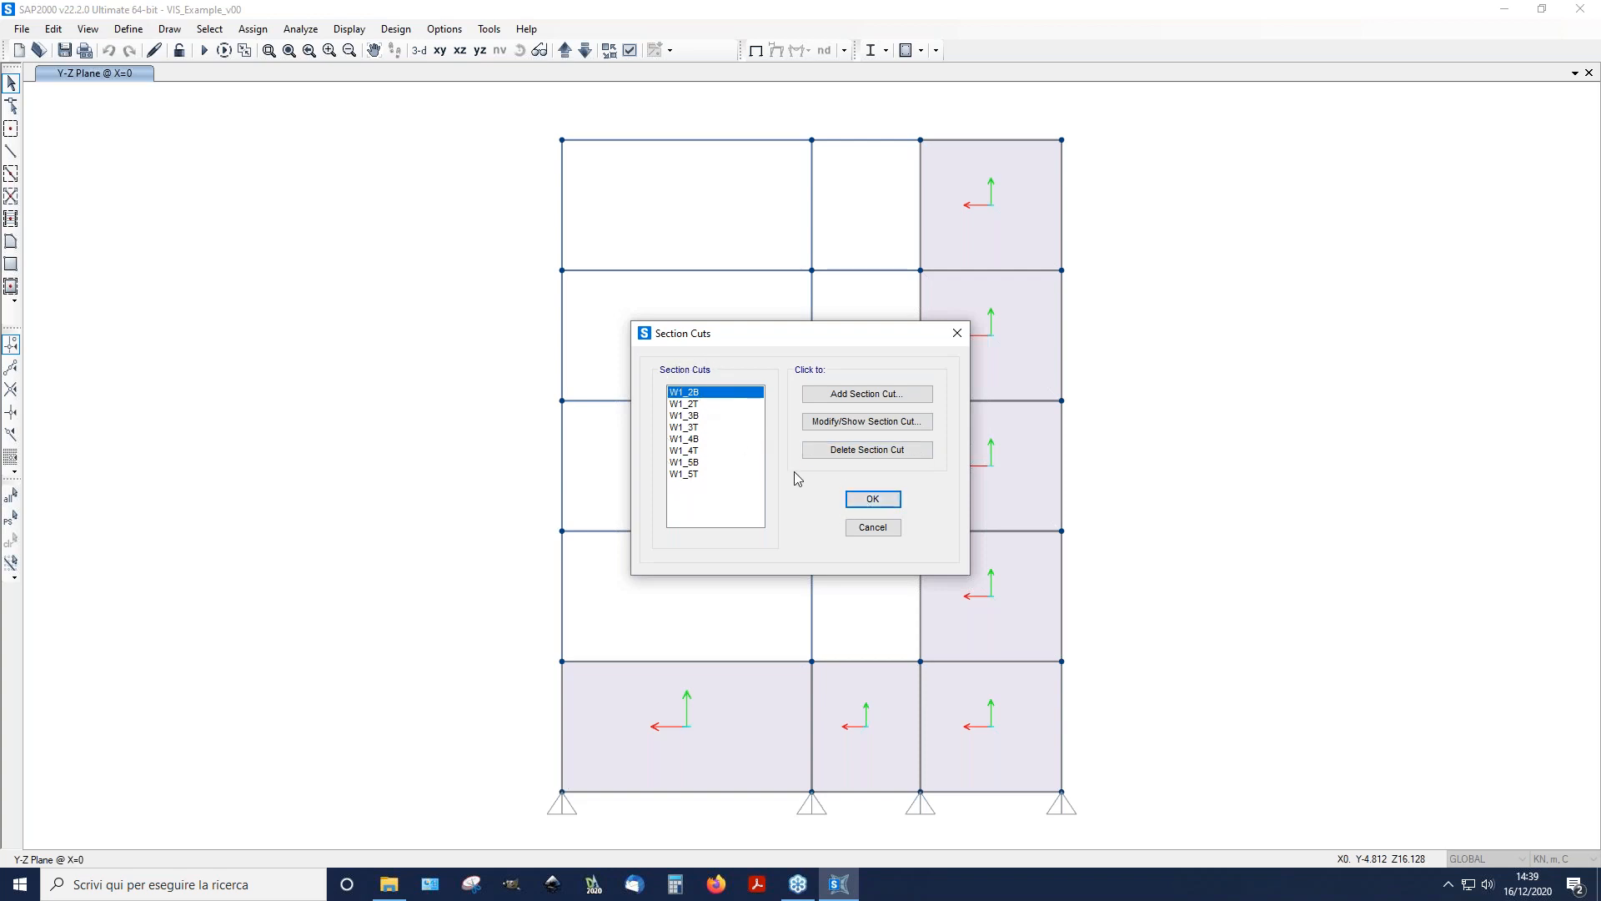
{"action": "left_click", "coordinate": [867, 500]}
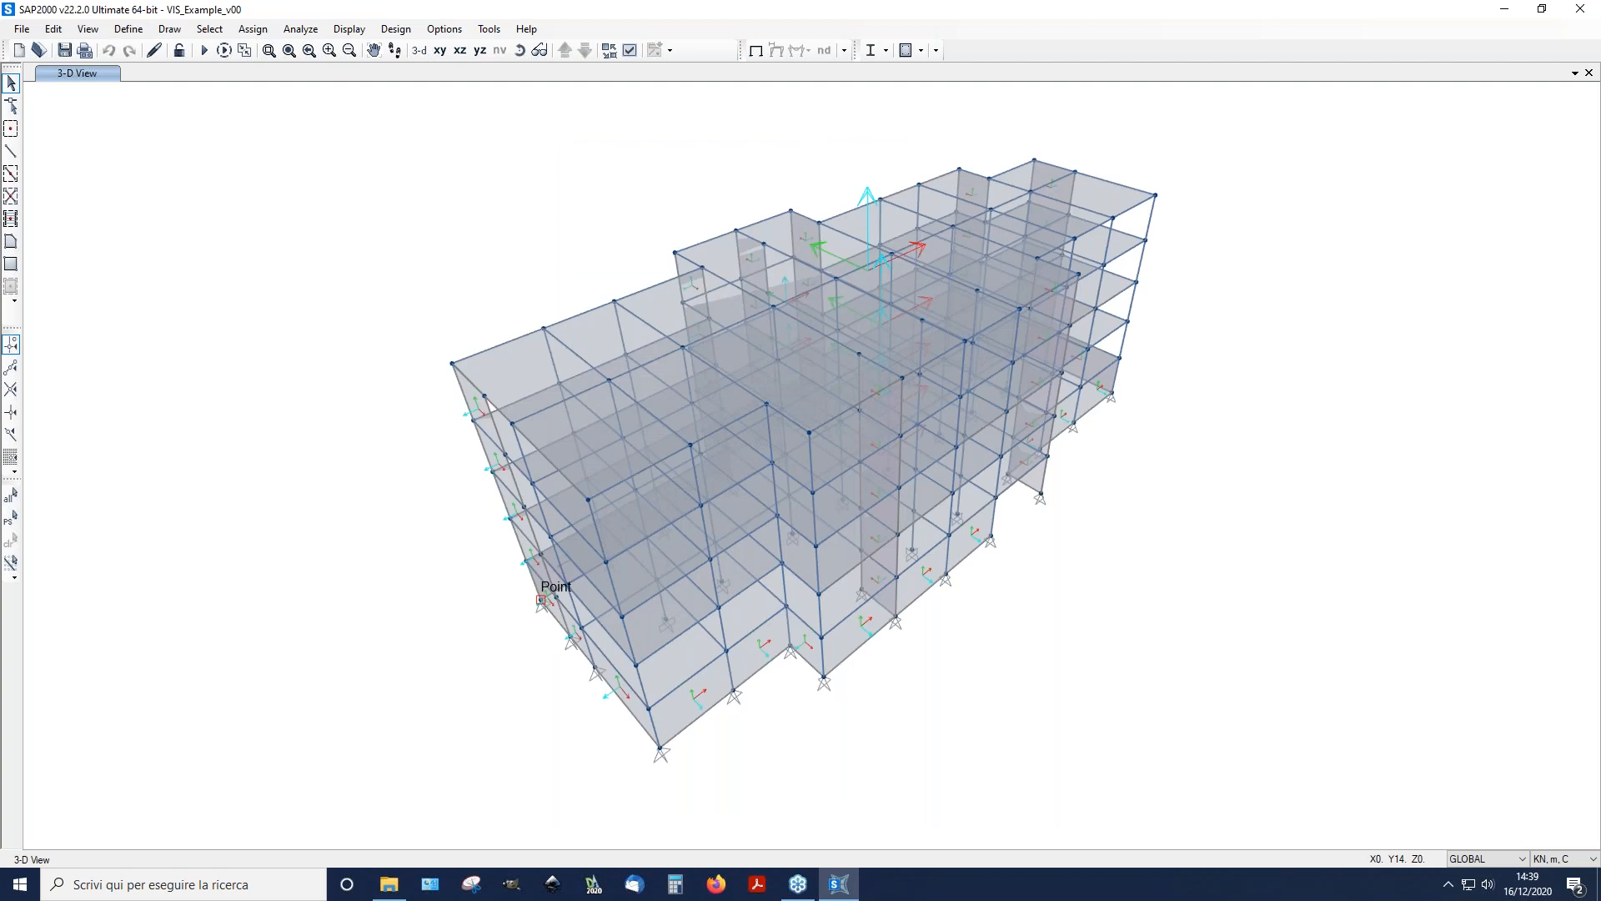
Step: Open the VIS_Example_v01 model in place of the current one
{"action": "left_click", "coordinate": [38, 50]}
{"action": "left_click", "coordinate": [809, 505]}
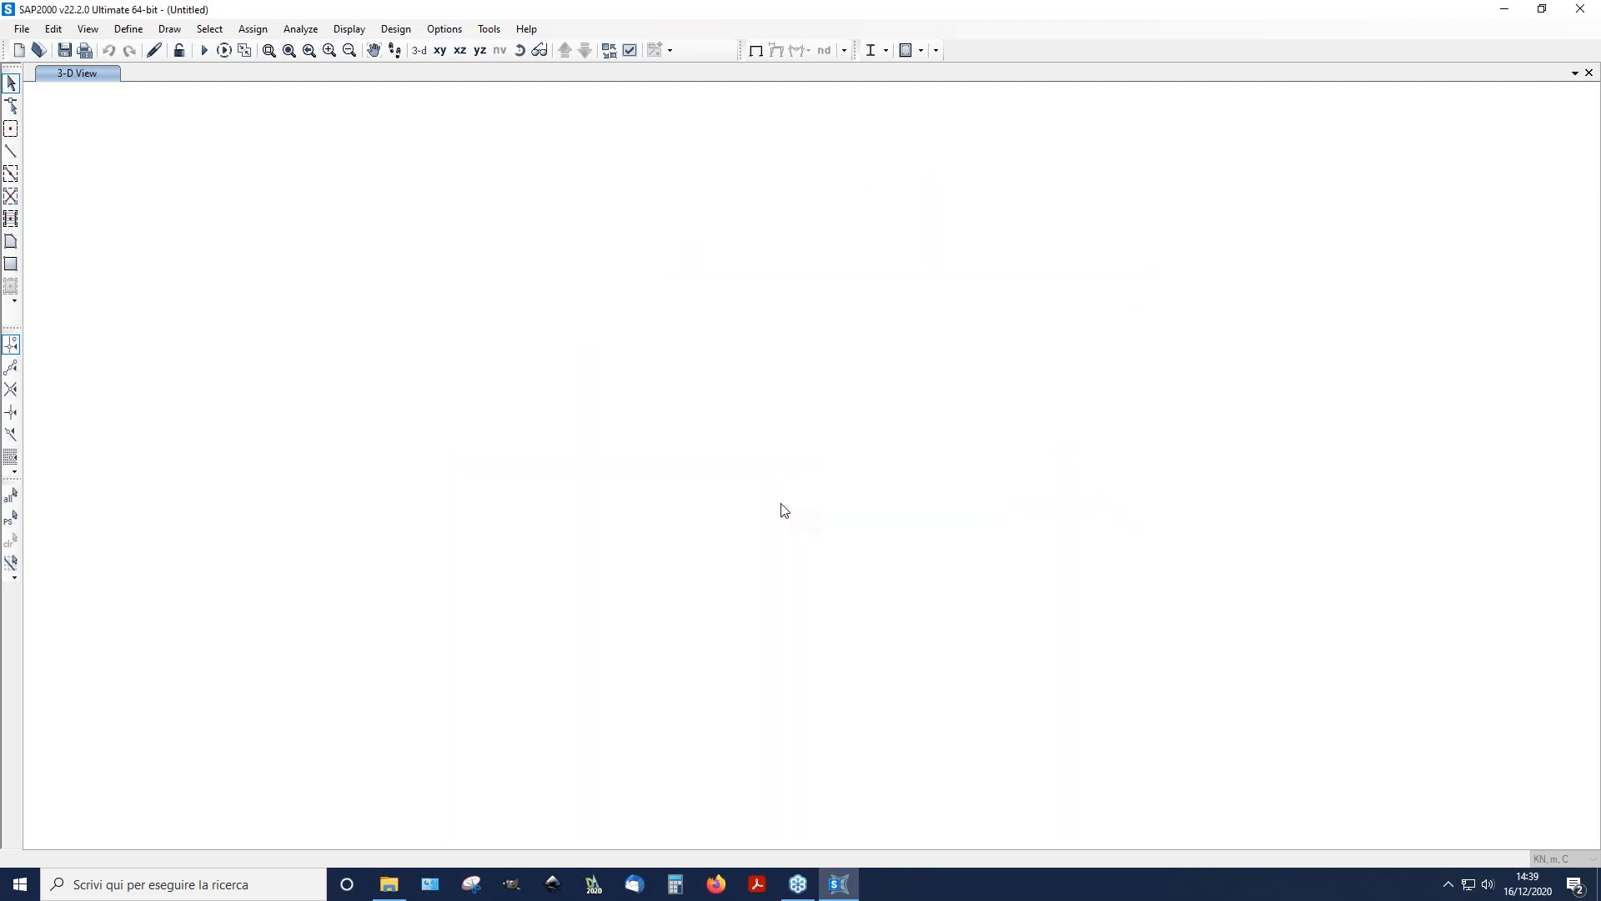
{"action": "left_click", "coordinate": [229, 176]}
{"action": "left_click", "coordinate": [659, 442]}
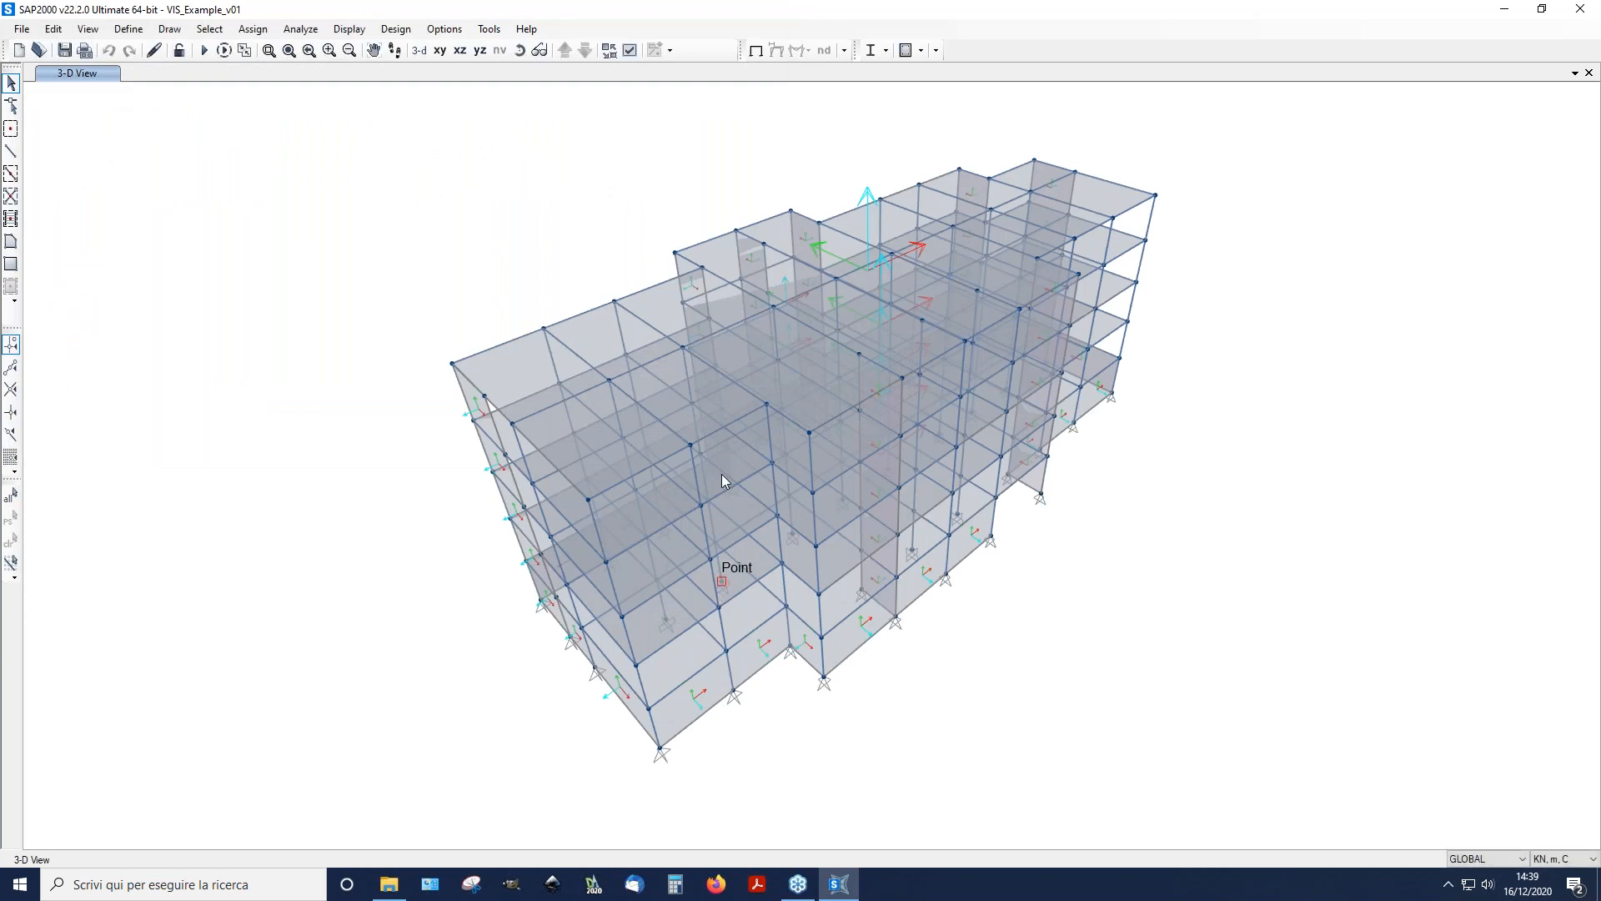
Step: Run the analysis of the VIS_Example_v01 model
{"action": "left_click", "coordinate": [516, 52]}
{"action": "left_click_drag", "start_coordinate": [583, 334], "coordinate": [658, 376]}
{"action": "key", "text": "F5"}
{"action": "left_click", "coordinate": [1011, 541]}
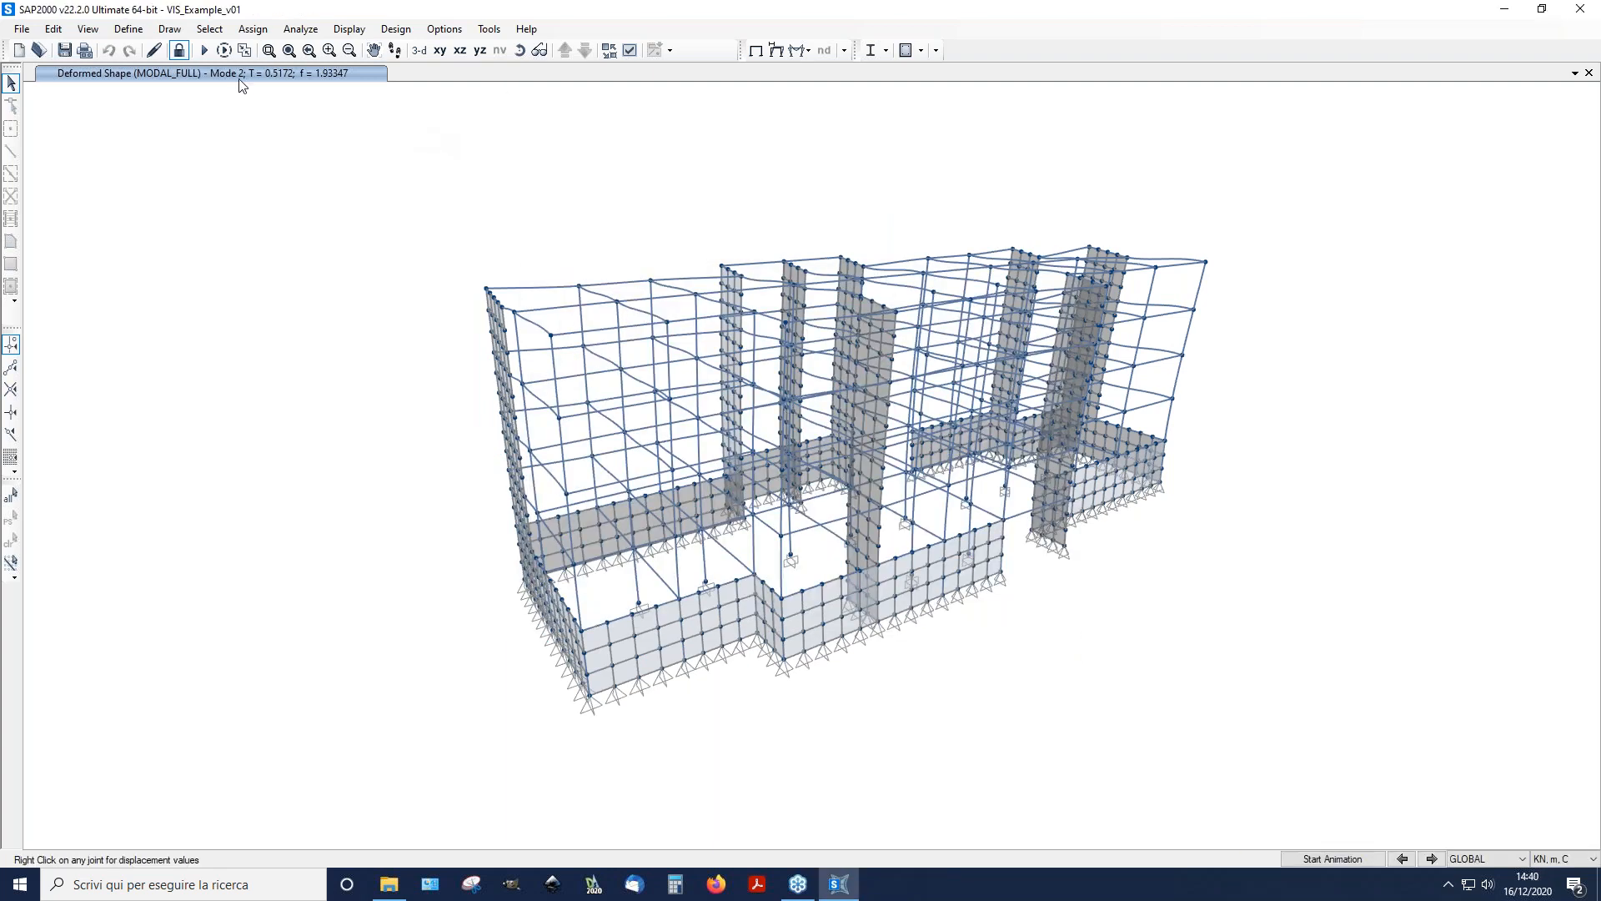
Step: Open the load combinations and examine the RSX_PRIMARY and RSY_PRIMARY response spectrum cases in QKE1
{"action": "left_click", "coordinate": [132, 30]}
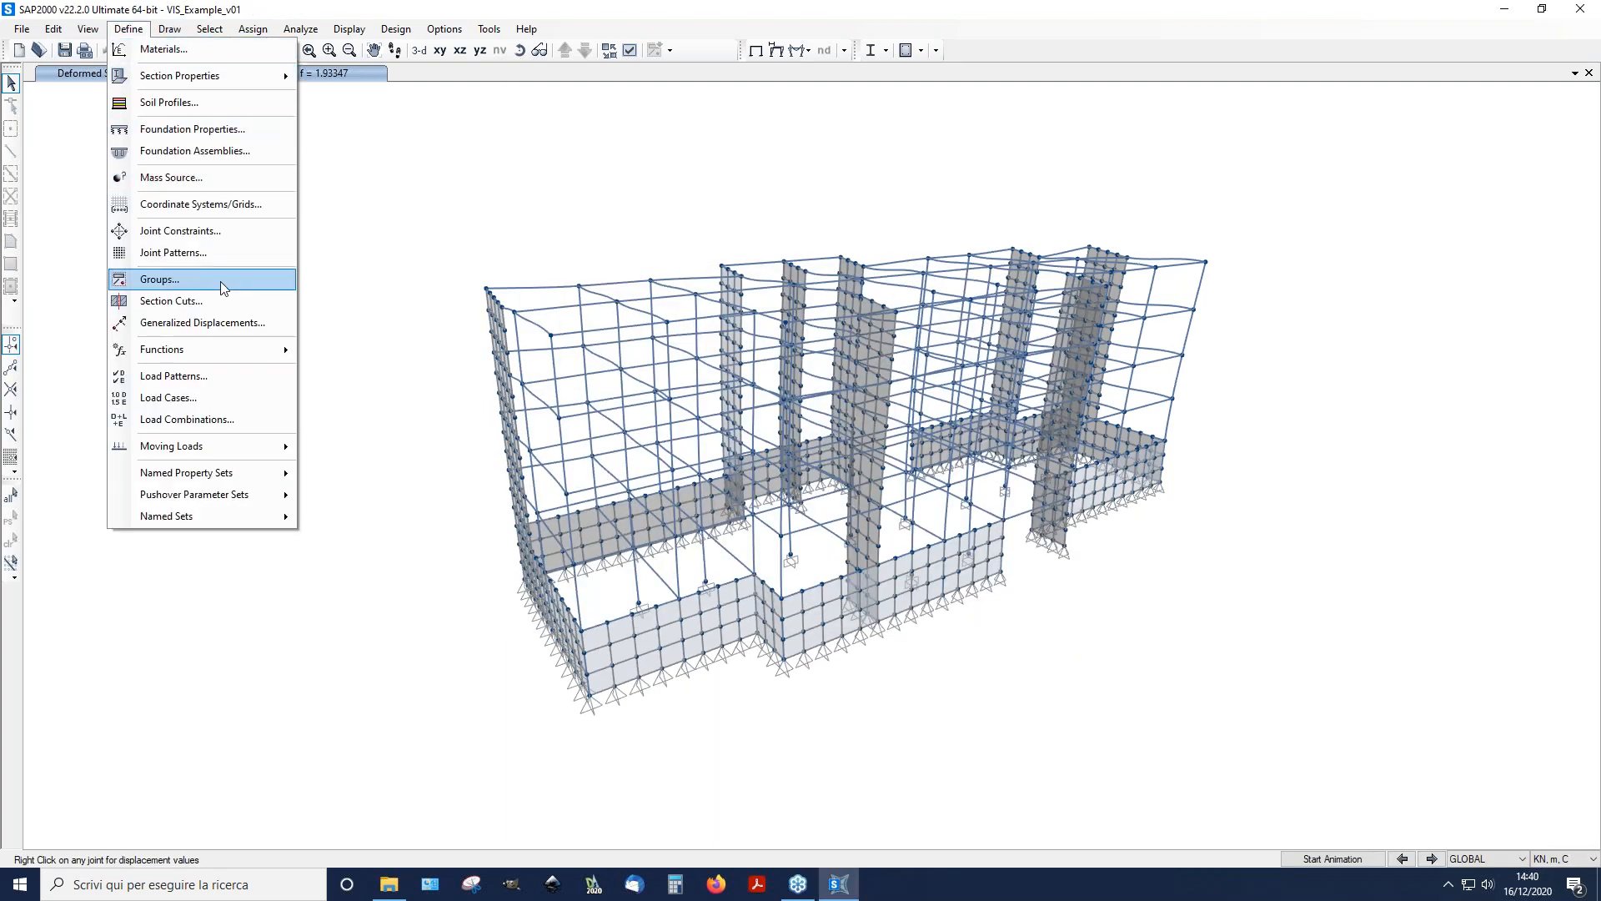
{"action": "left_click", "coordinate": [215, 418]}
{"action": "left_click_drag", "start_coordinate": [675, 542], "coordinate": [676, 553]}
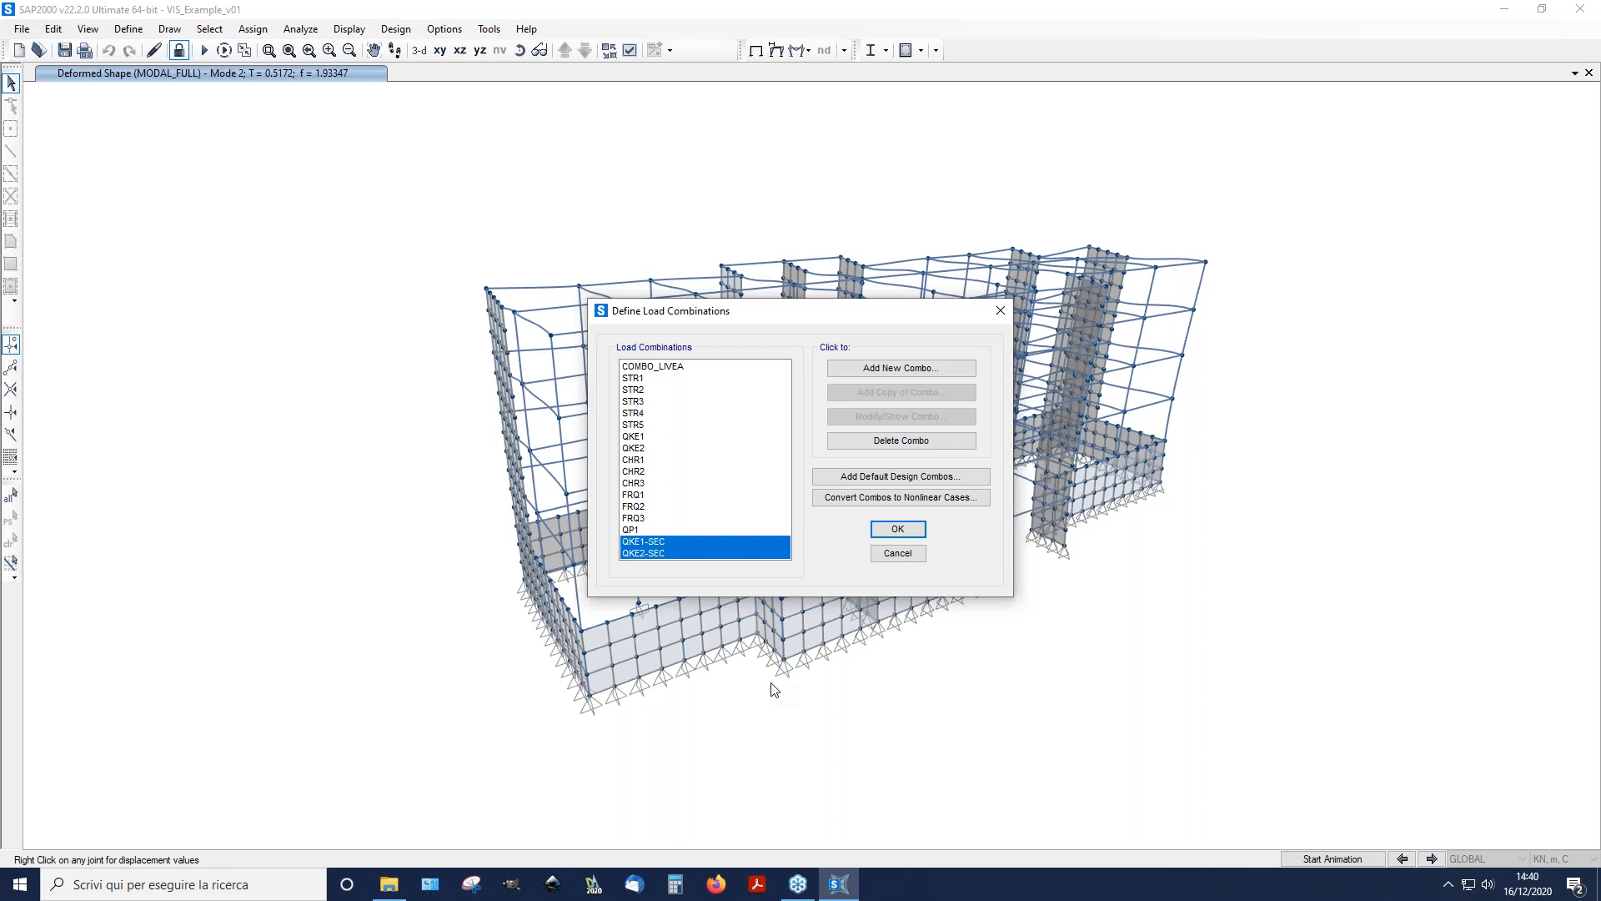
{"action": "left_click_drag", "start_coordinate": [651, 437], "coordinate": [649, 450]}
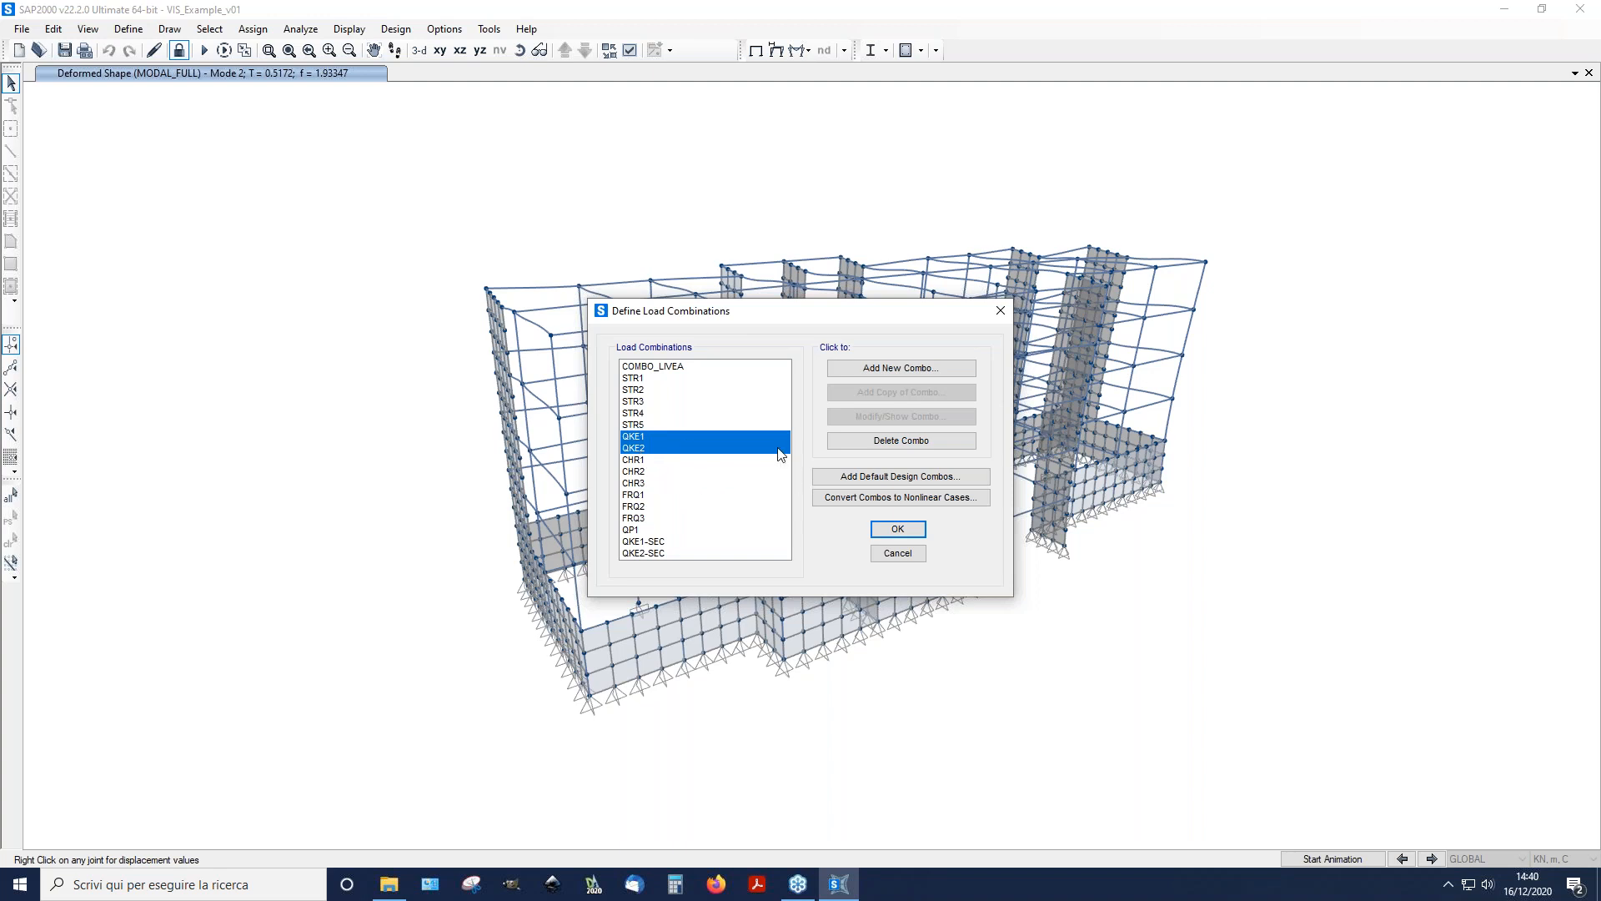
{"action": "left_click", "coordinate": [652, 437]}
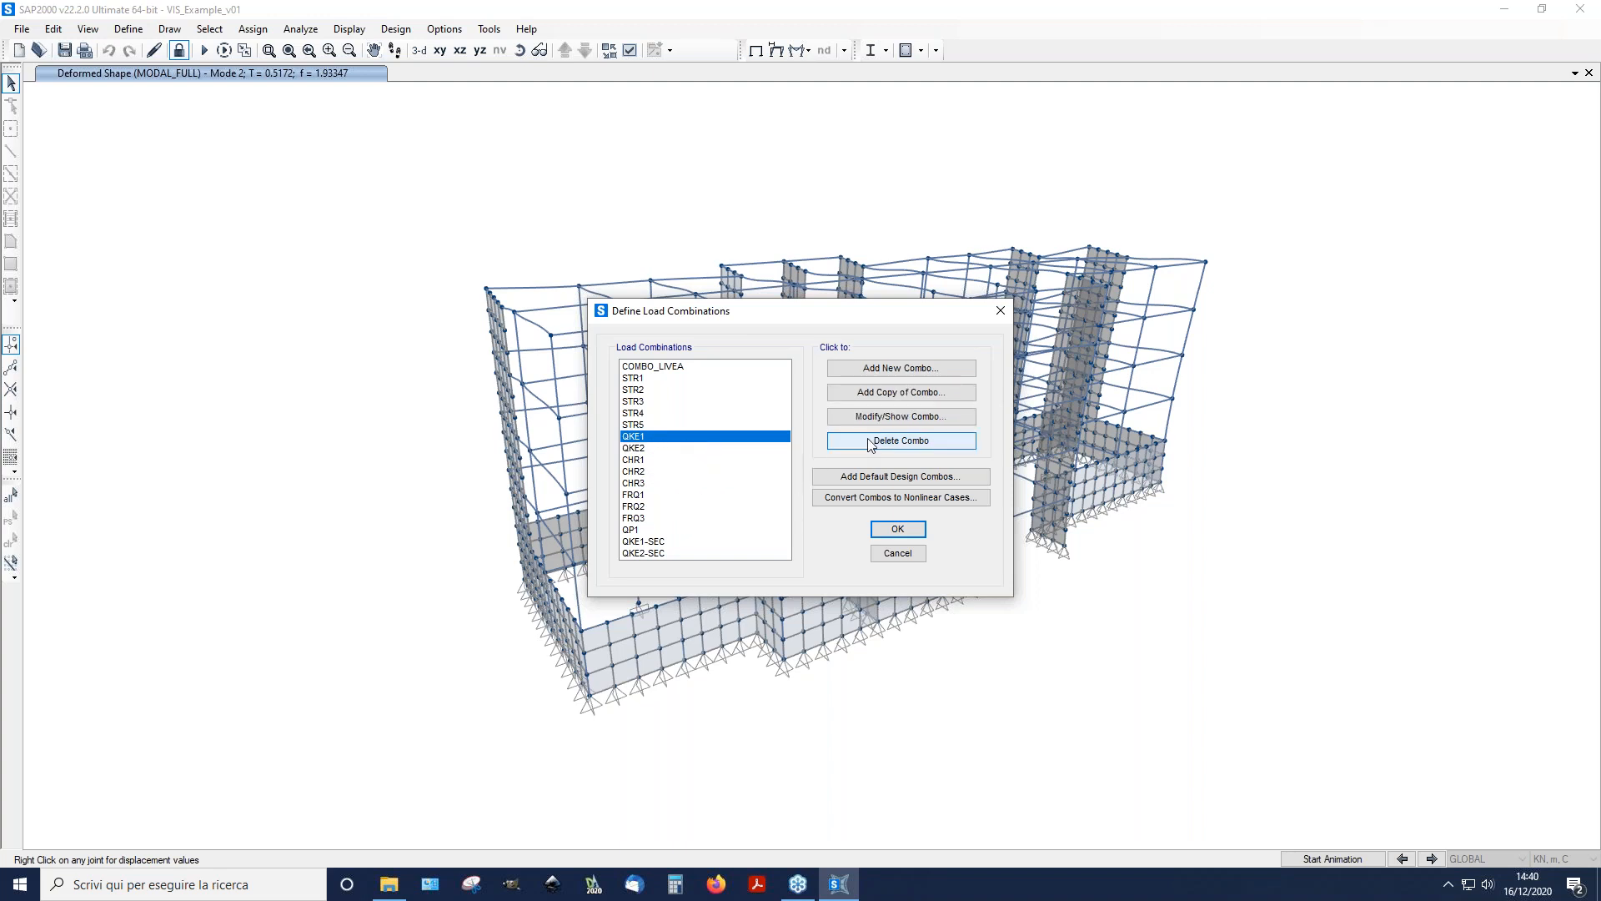
{"action": "left_click", "coordinate": [887, 416]}
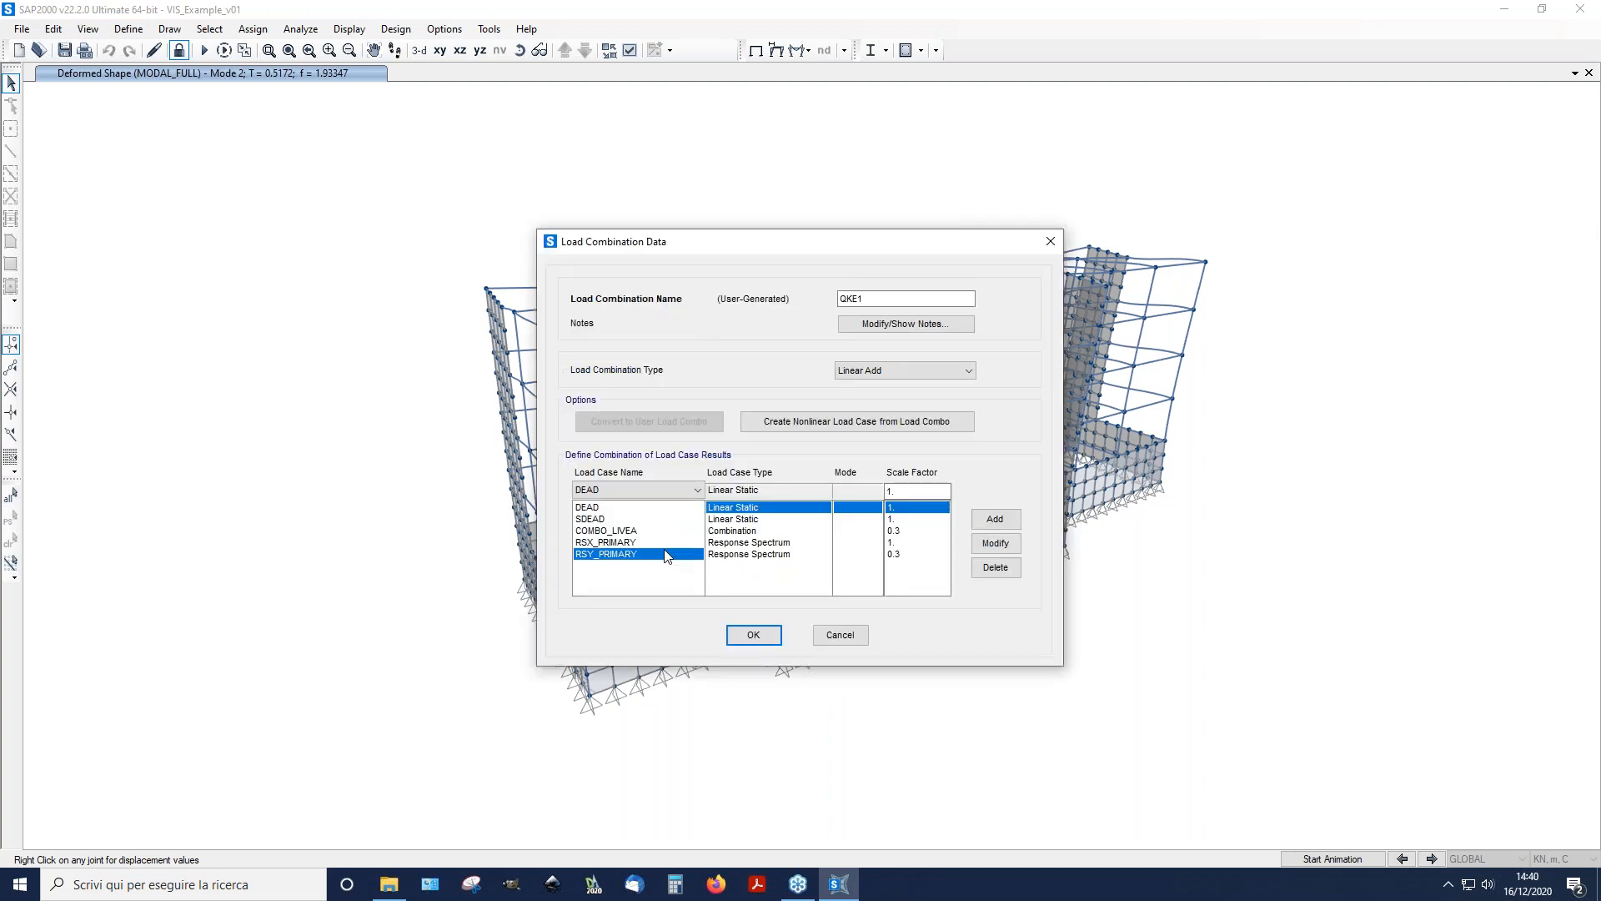
{"action": "left_click", "coordinate": [657, 542]}
{"action": "left_click", "coordinate": [652, 554]}
{"action": "left_click", "coordinate": [652, 543]}
{"action": "left_click", "coordinate": [649, 552]}
{"action": "left_click", "coordinate": [650, 543]}
{"action": "left_click", "coordinate": [650, 552]}
{"action": "left_click", "coordinate": [649, 543]}
{"action": "left_click", "coordinate": [842, 636]}
Step: Review the secondary response spectrum cases in combination QKE1-SEC and close the load combinations without changes
{"action": "left_click", "coordinate": [656, 542]}
{"action": "left_click_drag", "start_coordinate": [648, 438], "coordinate": [644, 449]}
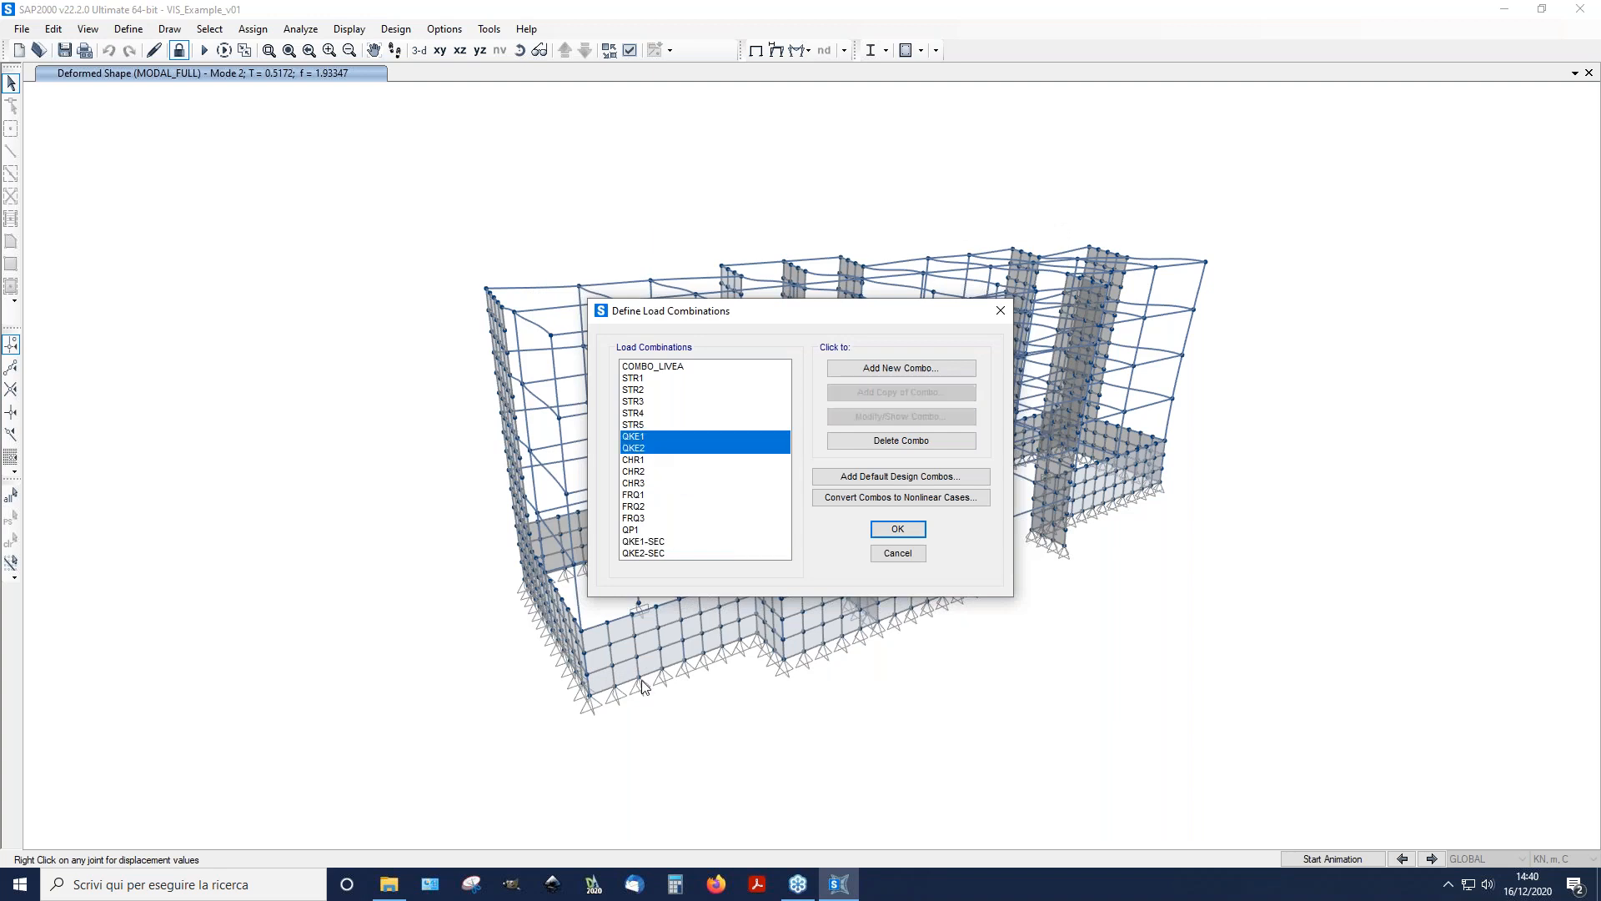
{"action": "left_click", "coordinate": [651, 544]}
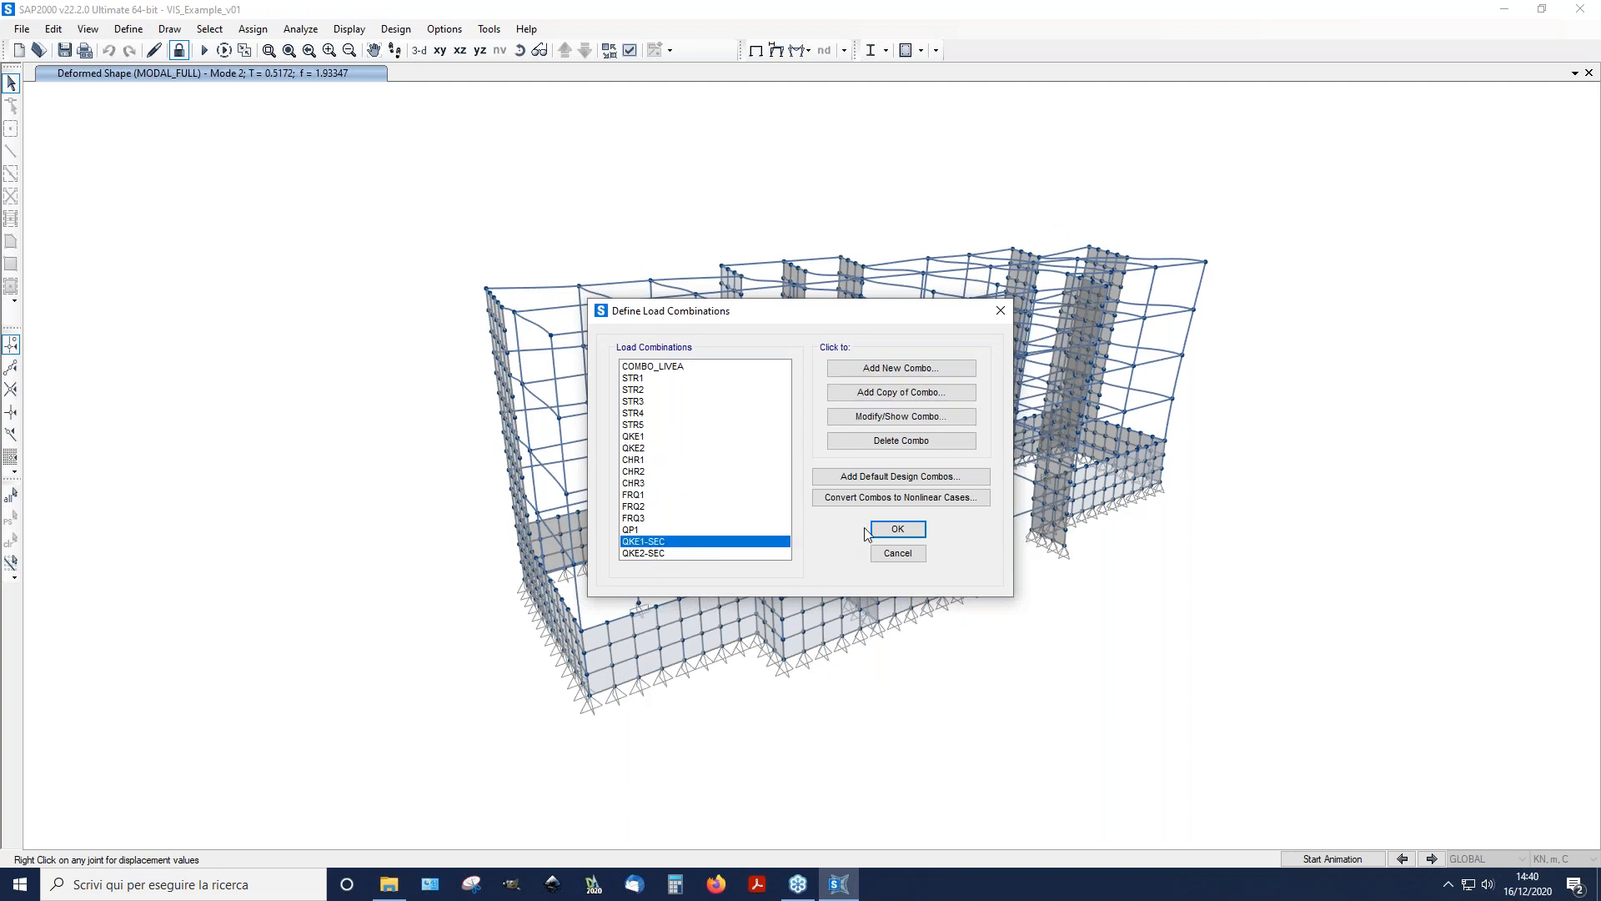
{"action": "left_click", "coordinate": [897, 417]}
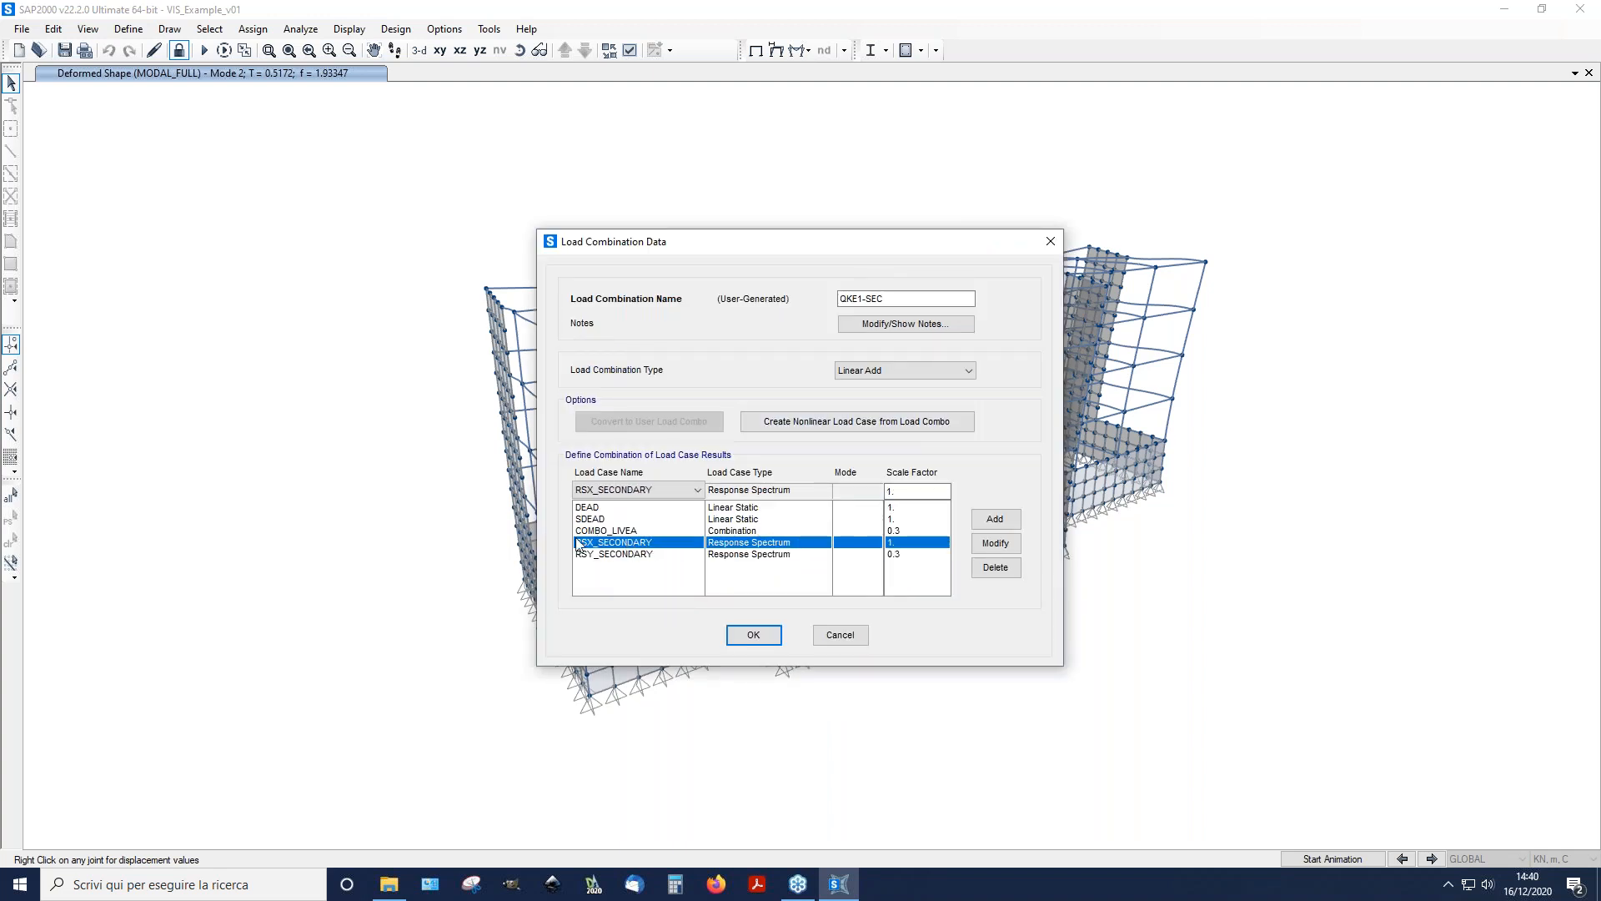
{"action": "left_click", "coordinate": [833, 635]}
{"action": "left_click", "coordinate": [900, 557]}
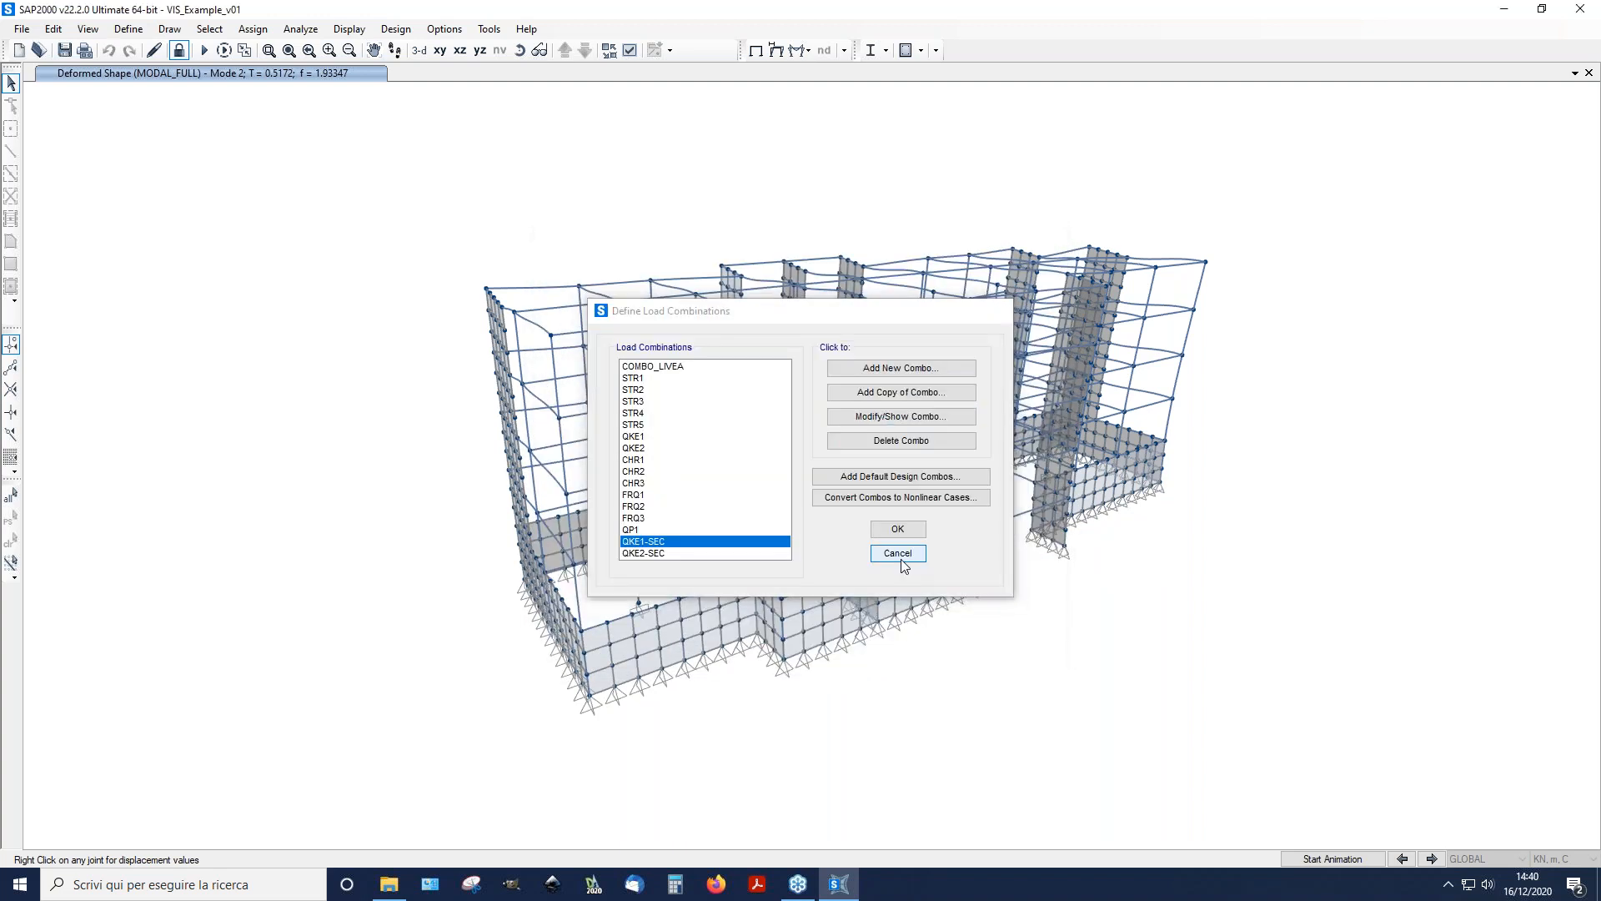
Step: Launch the VIS13 plugin from SAP2000 to start importing the model into VIS
{"action": "left_click", "coordinate": [506, 30]}
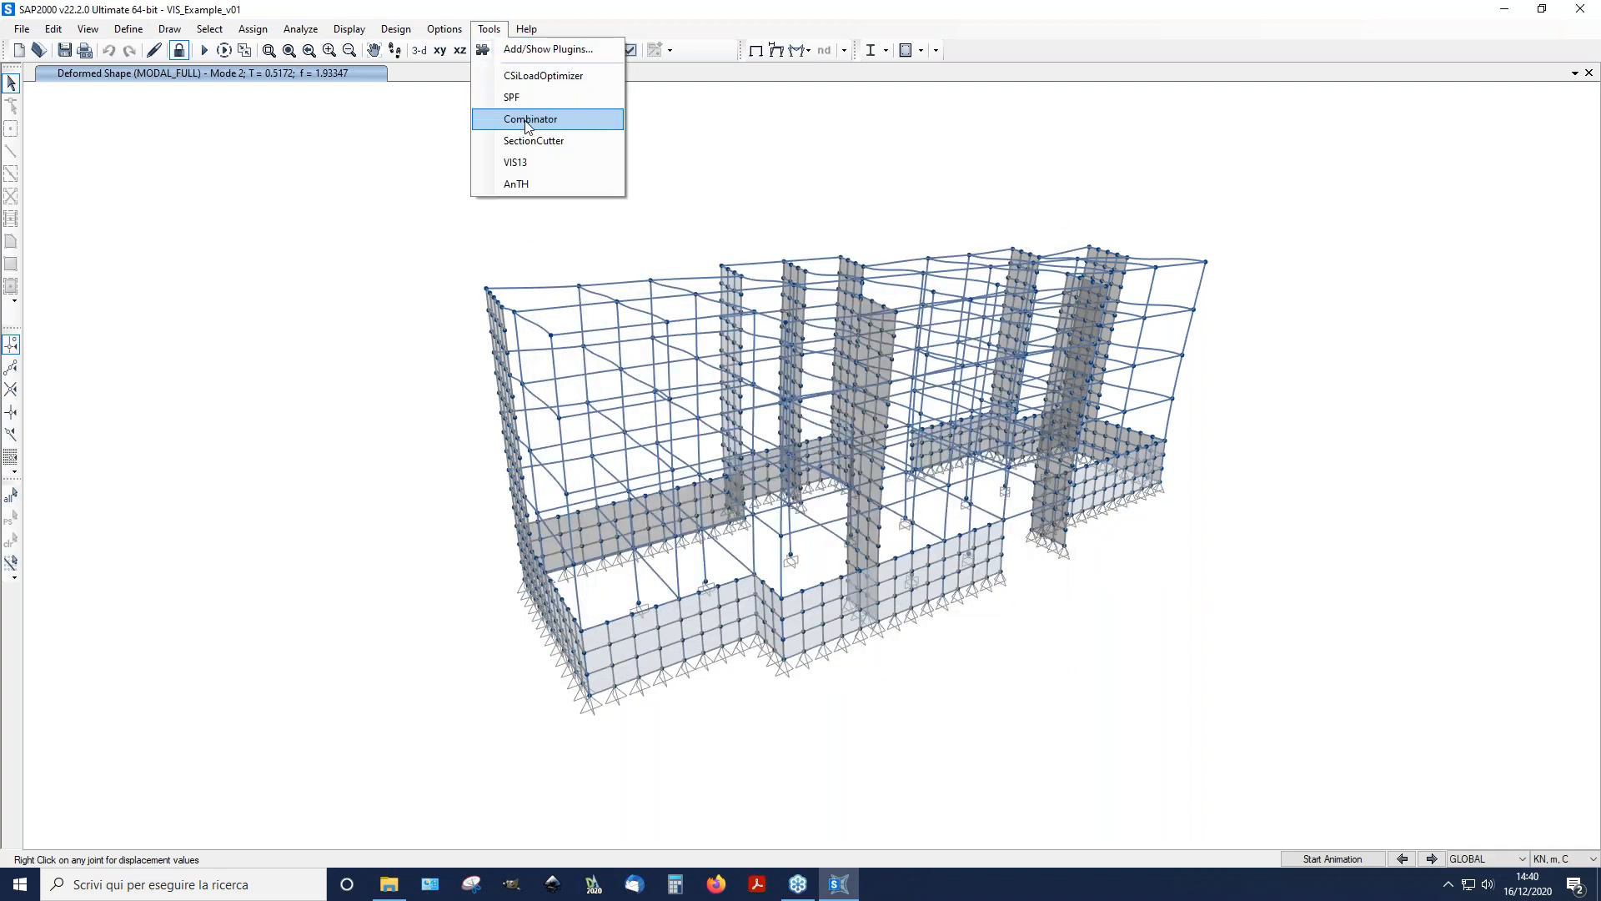
{"action": "left_click", "coordinate": [536, 153]}
{"action": "left_click", "coordinate": [778, 545]}
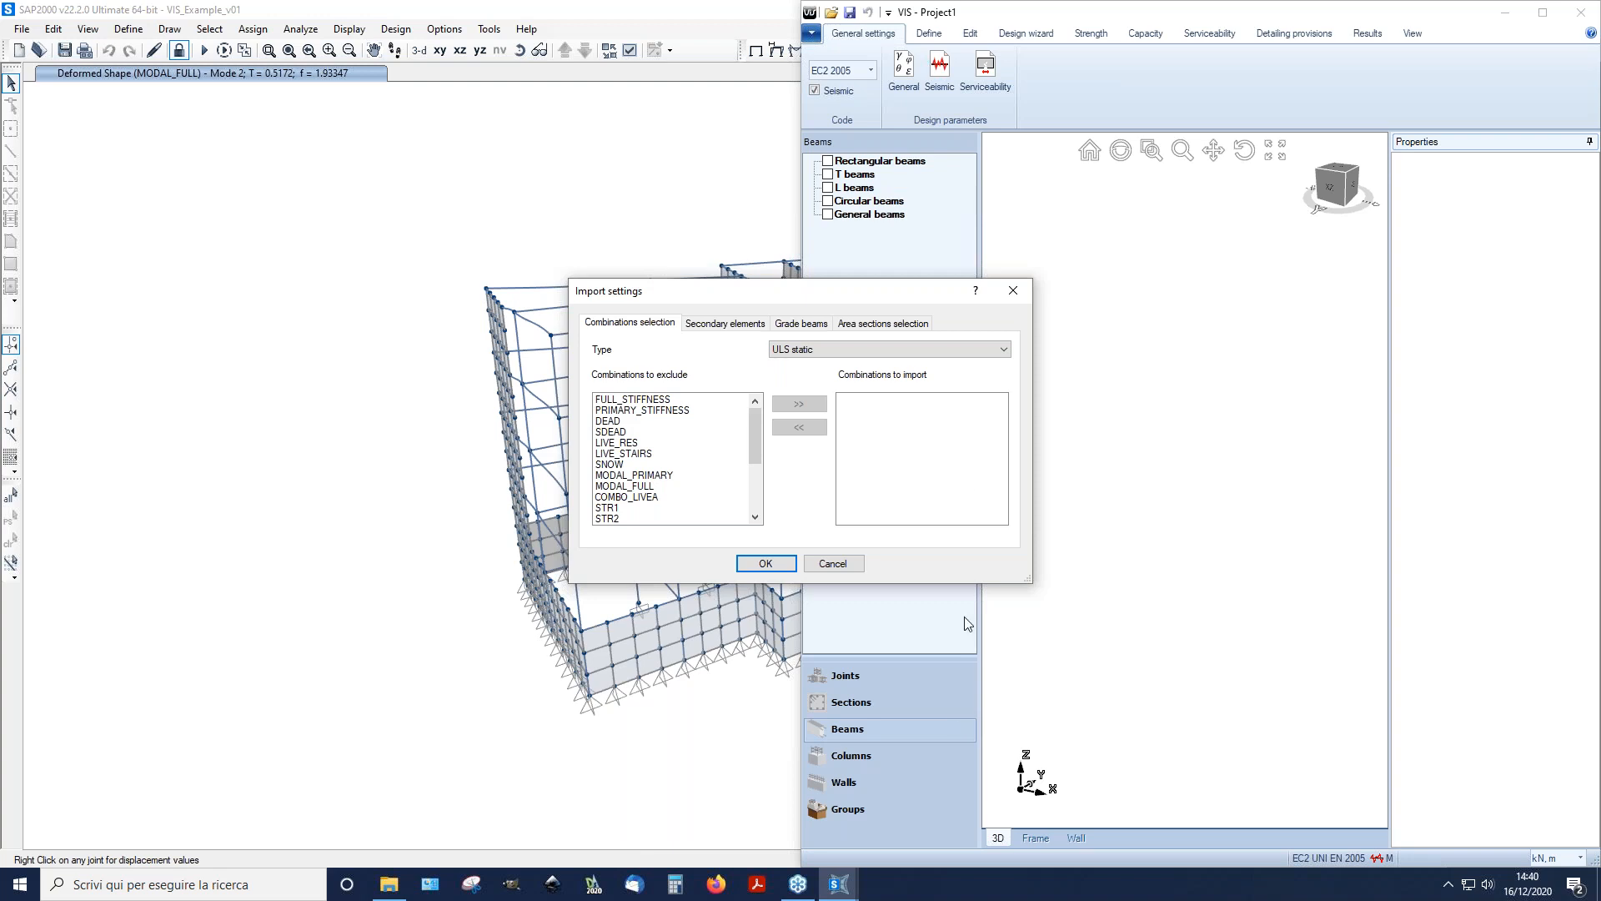
Step: Assign combinations STR1 to STR5 to the ULS static type for import
{"action": "left_click", "coordinate": [908, 350]}
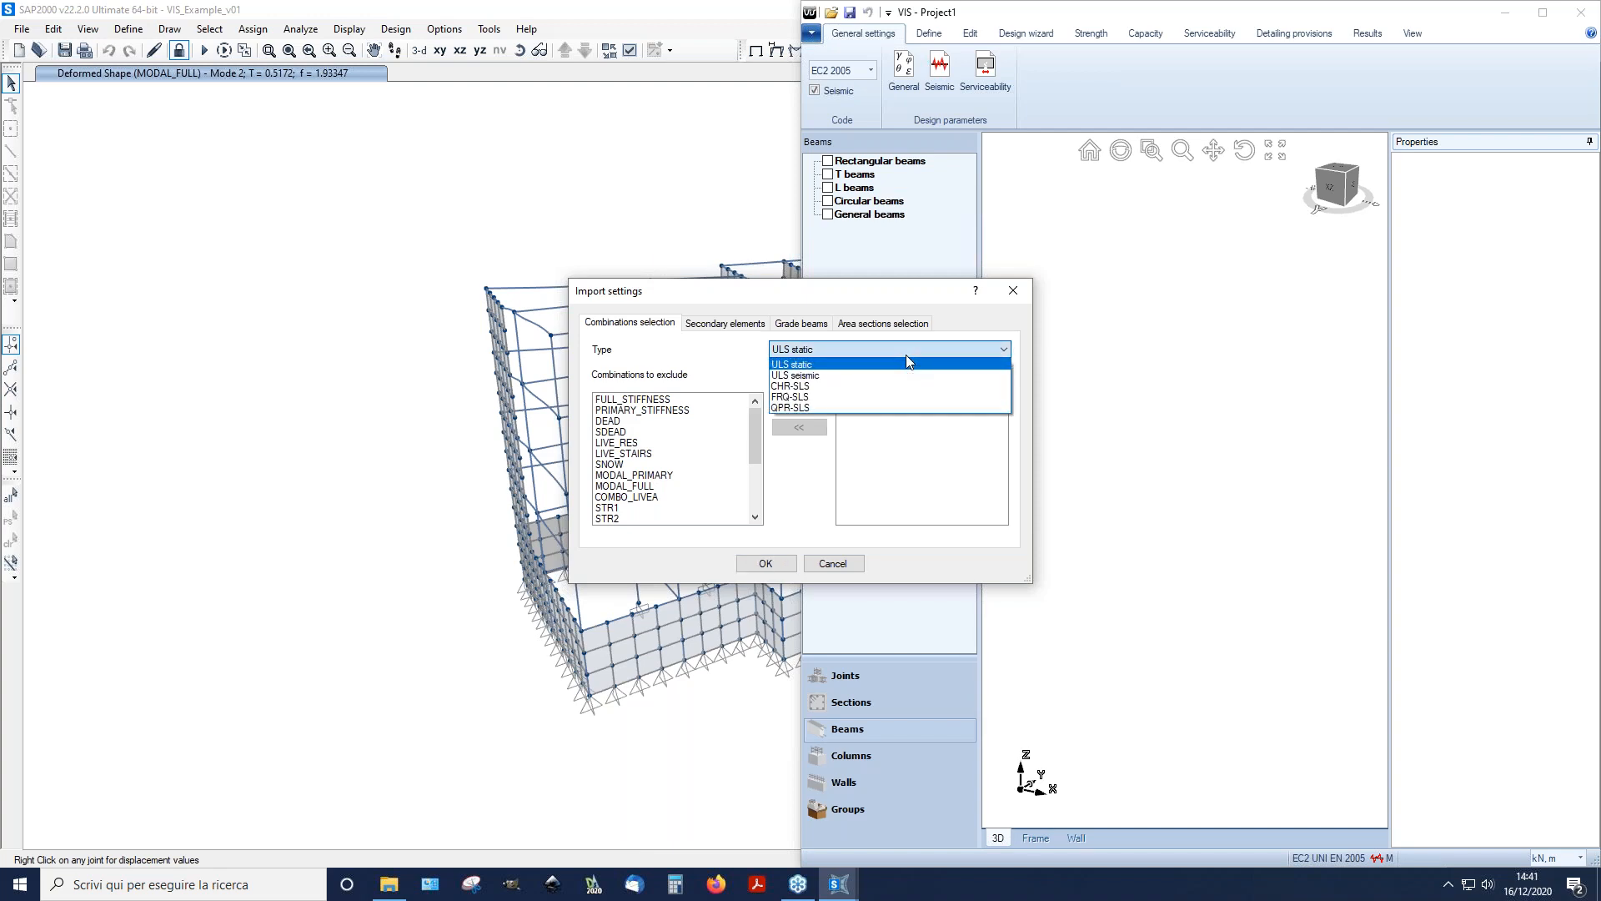
{"action": "left_click", "coordinate": [812, 367]}
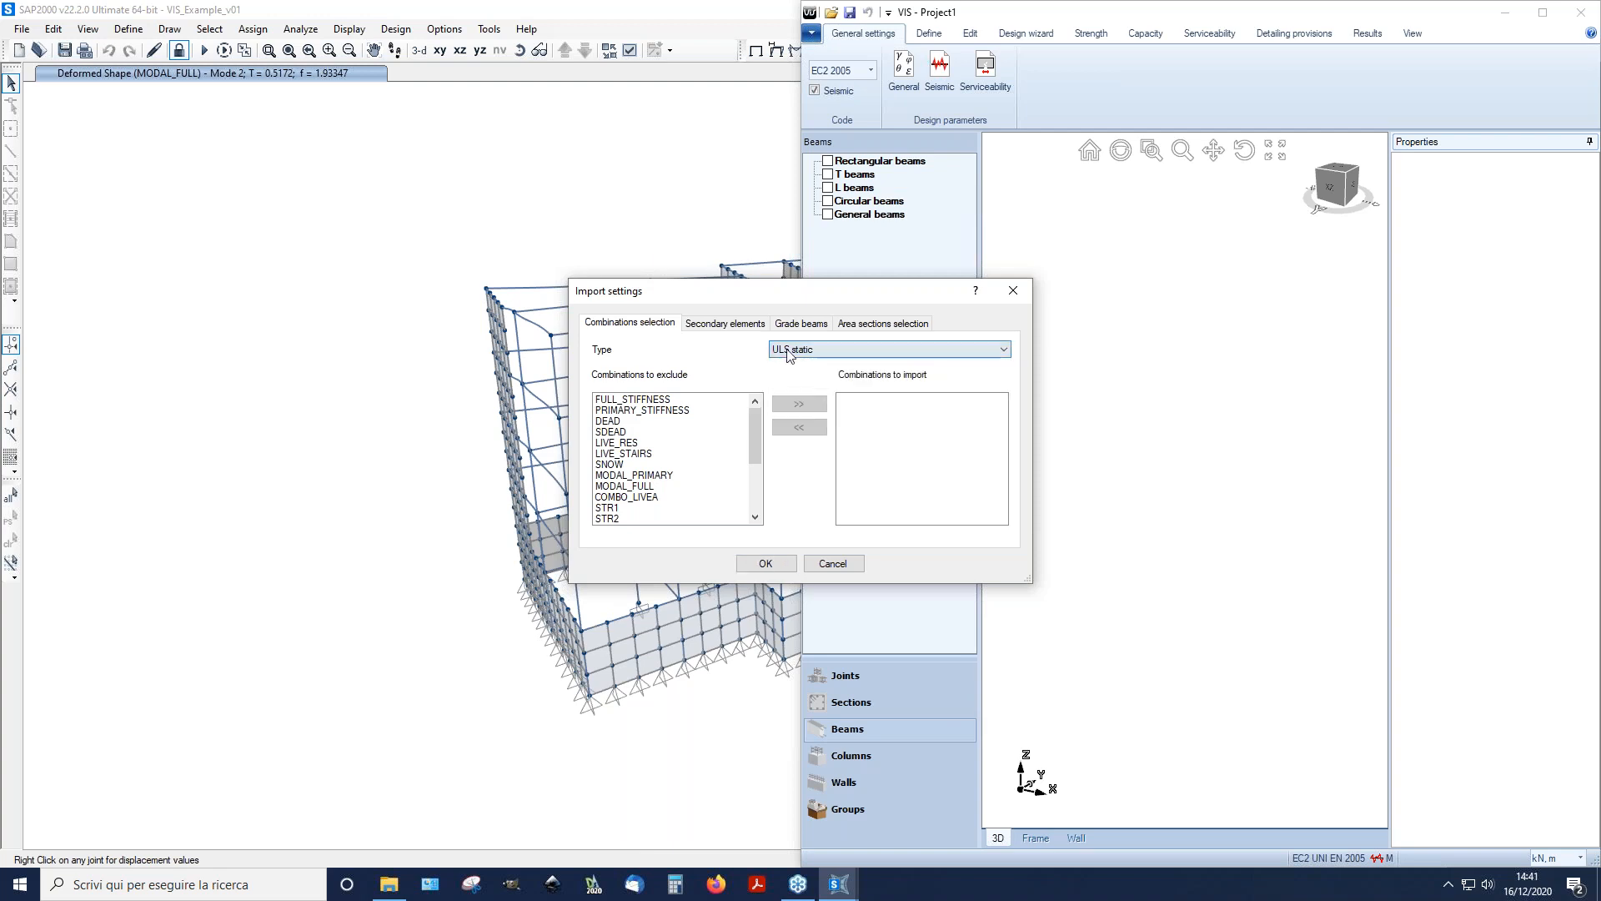
{"action": "left_click_drag", "start_coordinate": [757, 433], "coordinate": [759, 466]}
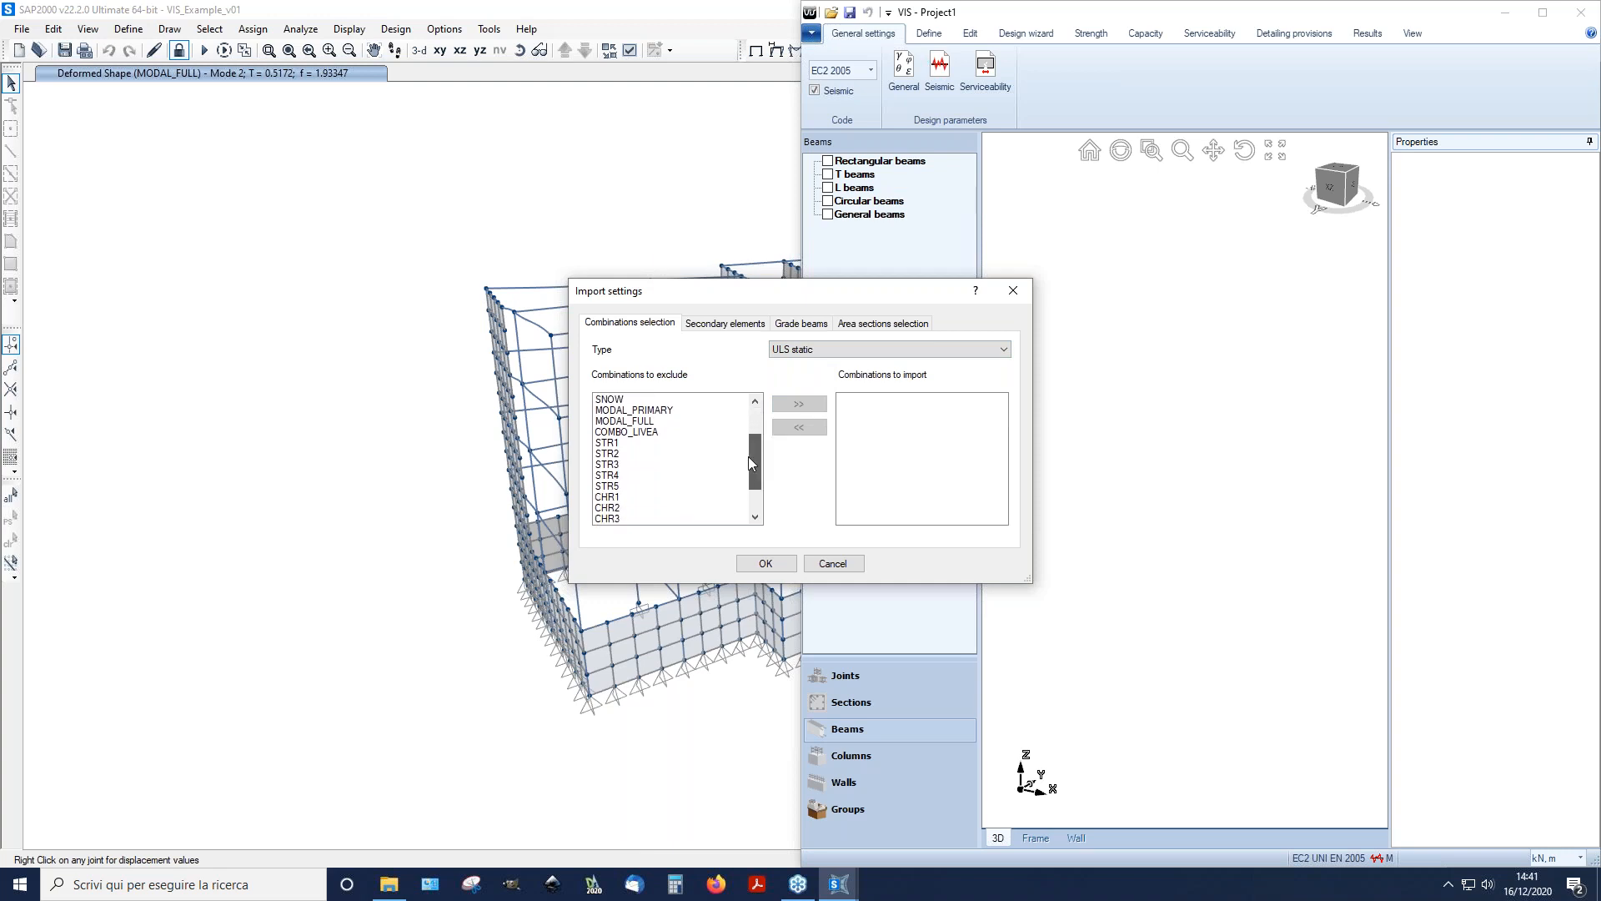
{"action": "left_click_drag", "start_coordinate": [621, 443], "coordinate": [630, 492]}
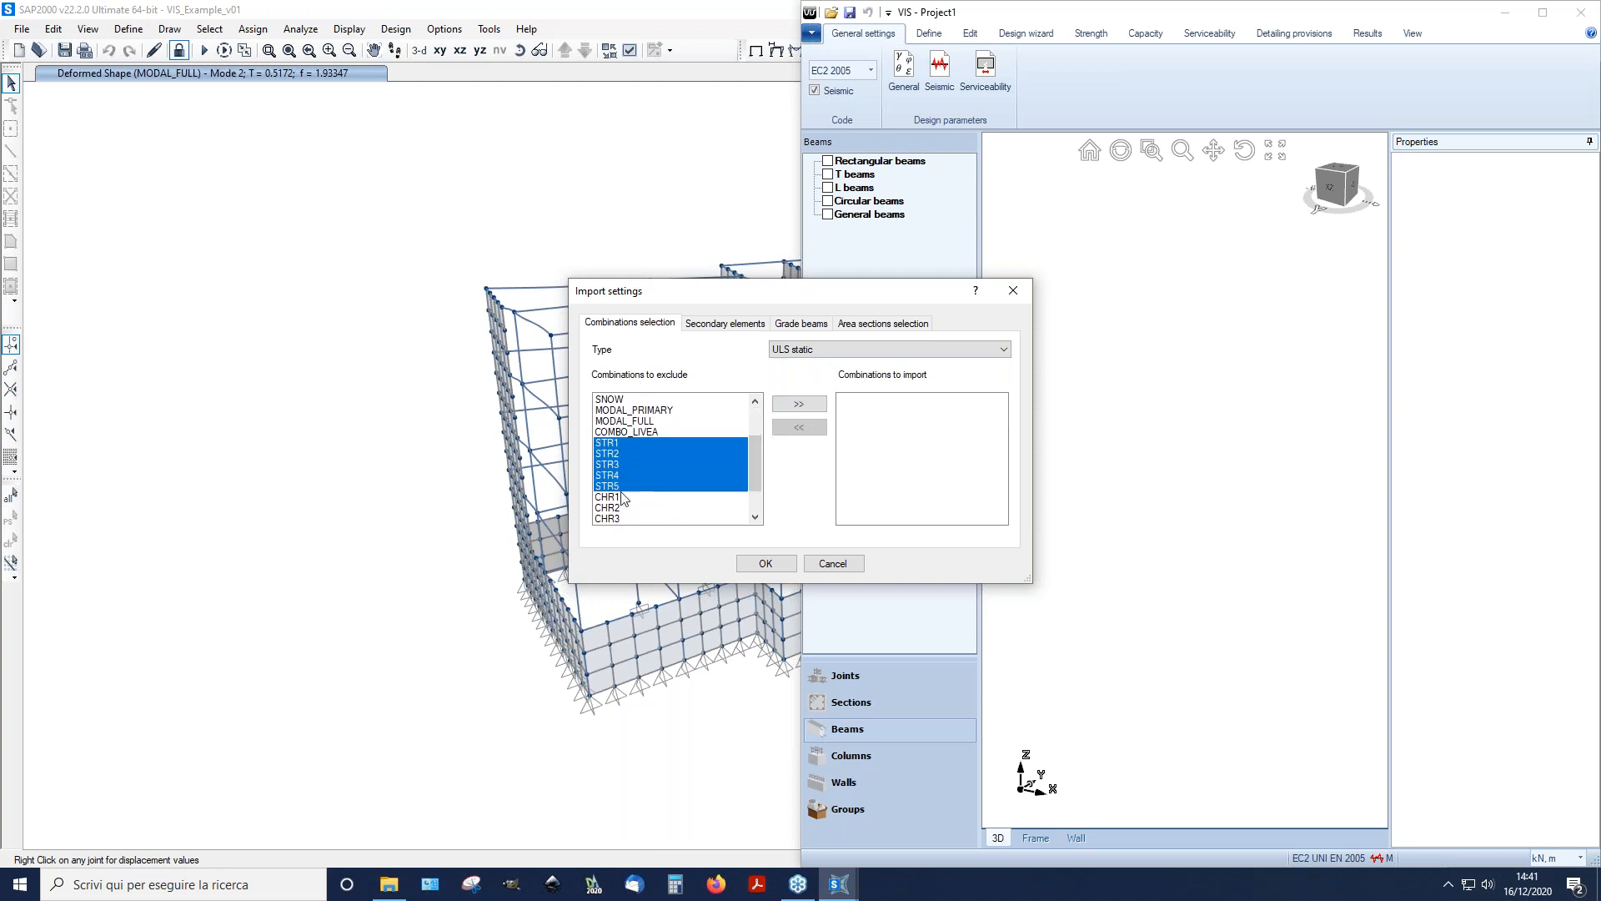
{"action": "left_click", "coordinate": [799, 403]}
Step: Assign combinations QKE1 and QKE2 to the ULS seismic type for import
{"action": "left_click", "coordinate": [818, 350]}
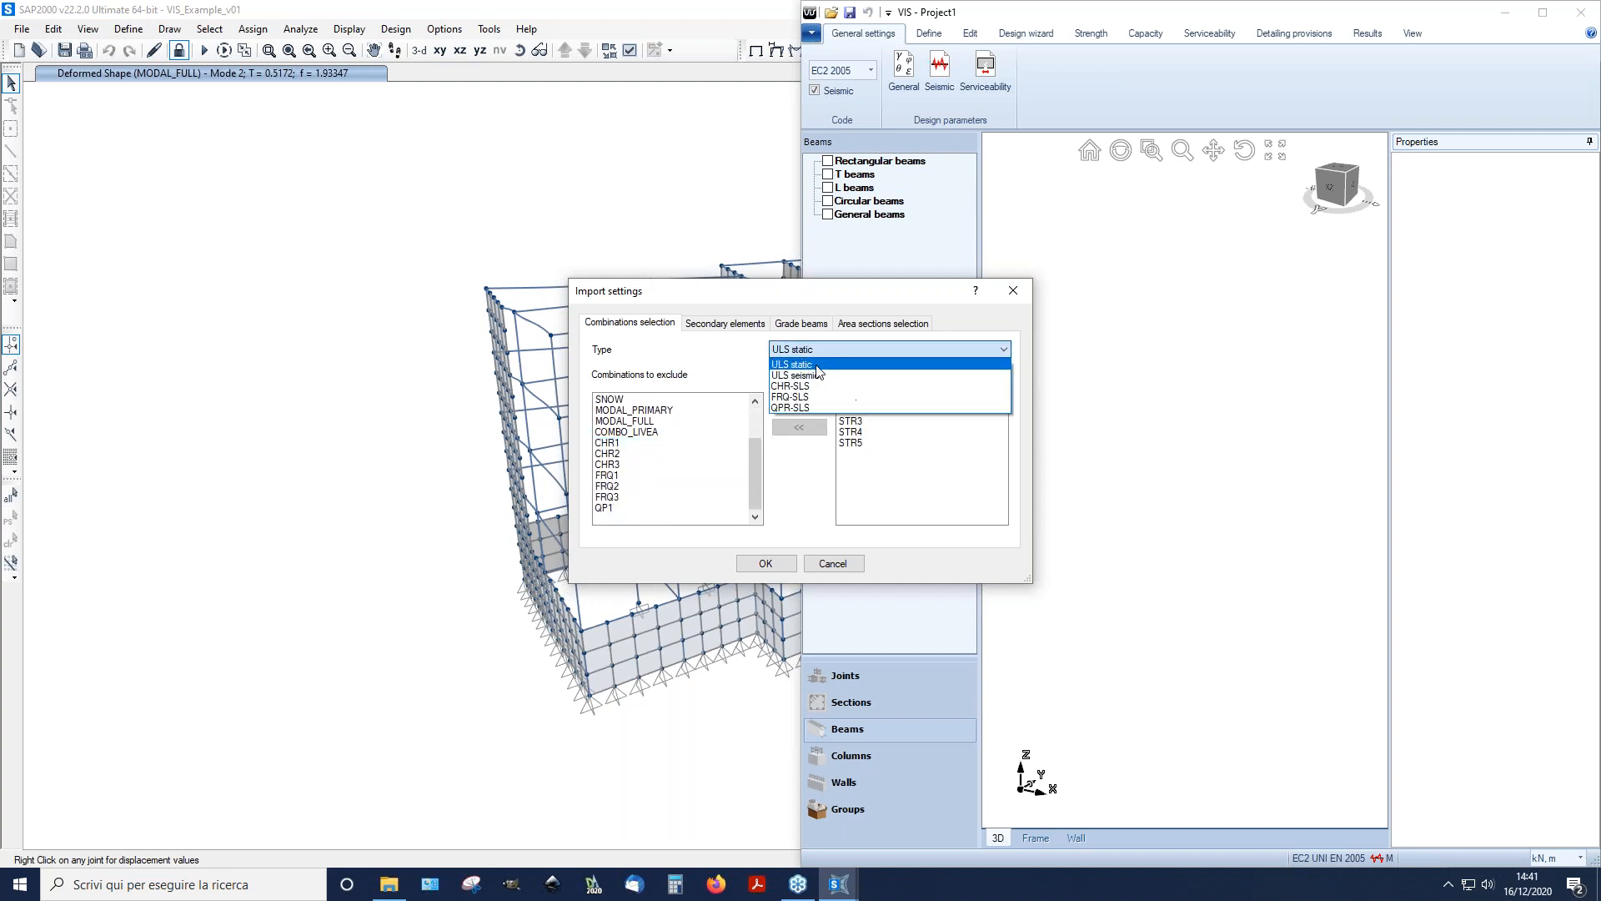
{"action": "left_click", "coordinate": [814, 380]}
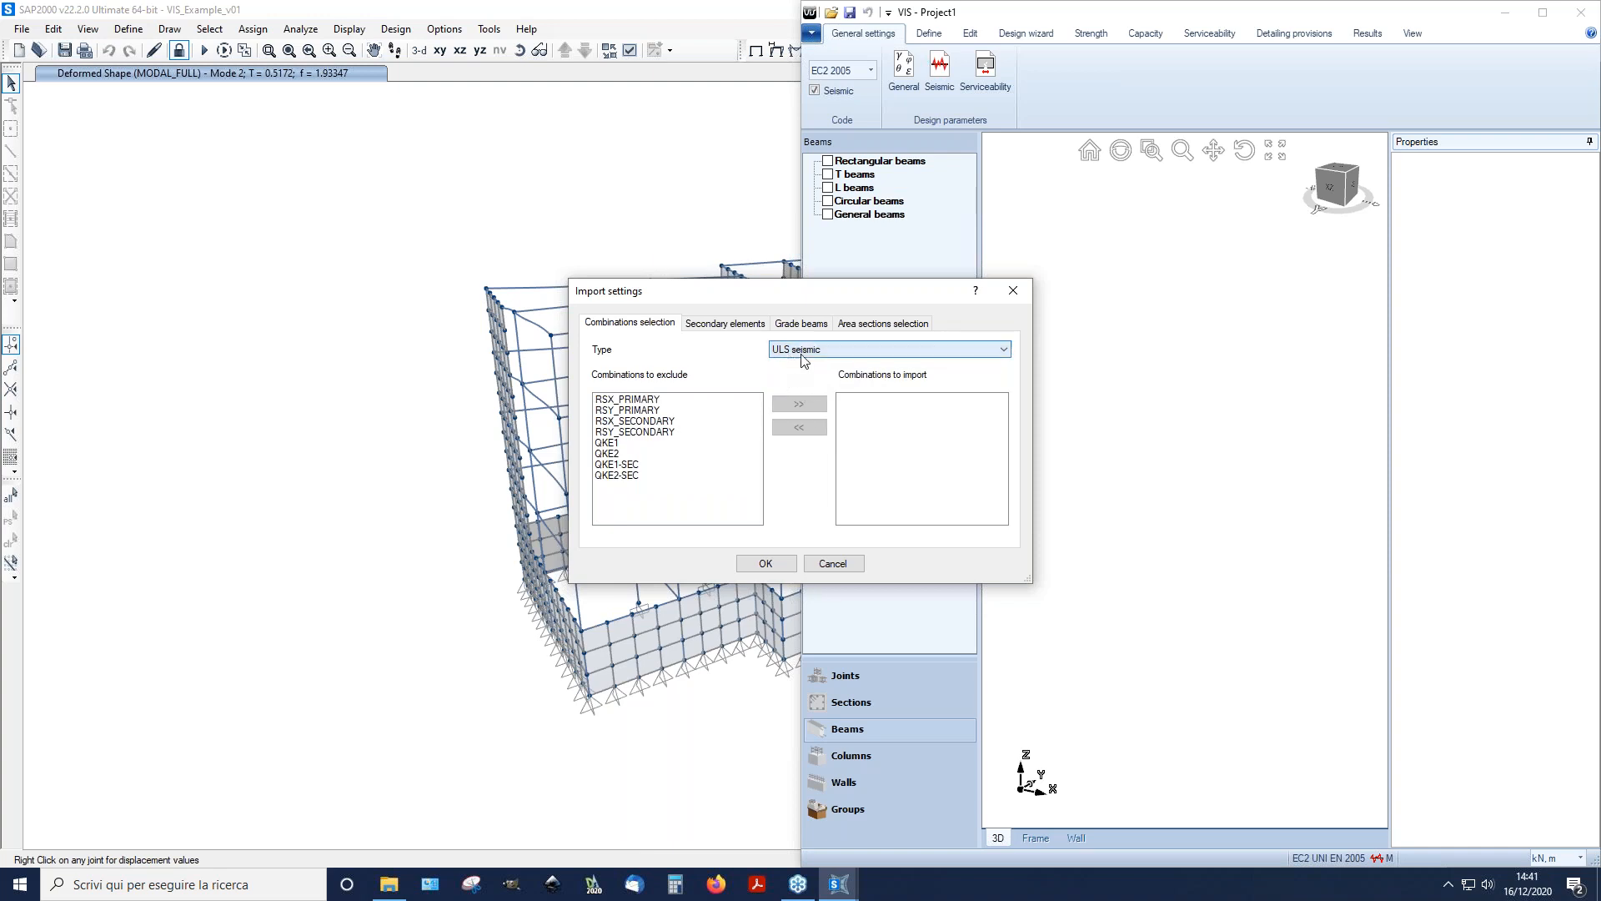
{"action": "left_click_drag", "start_coordinate": [627, 443], "coordinate": [631, 458]}
{"action": "left_click", "coordinate": [799, 404]}
Step: Assign combinations CHR1 to CHR3 to the CHR-SLS type for import
{"action": "left_click", "coordinate": [842, 350]}
{"action": "left_click", "coordinate": [813, 386]}
{"action": "left_click_drag", "start_coordinate": [754, 429], "coordinate": [759, 496]}
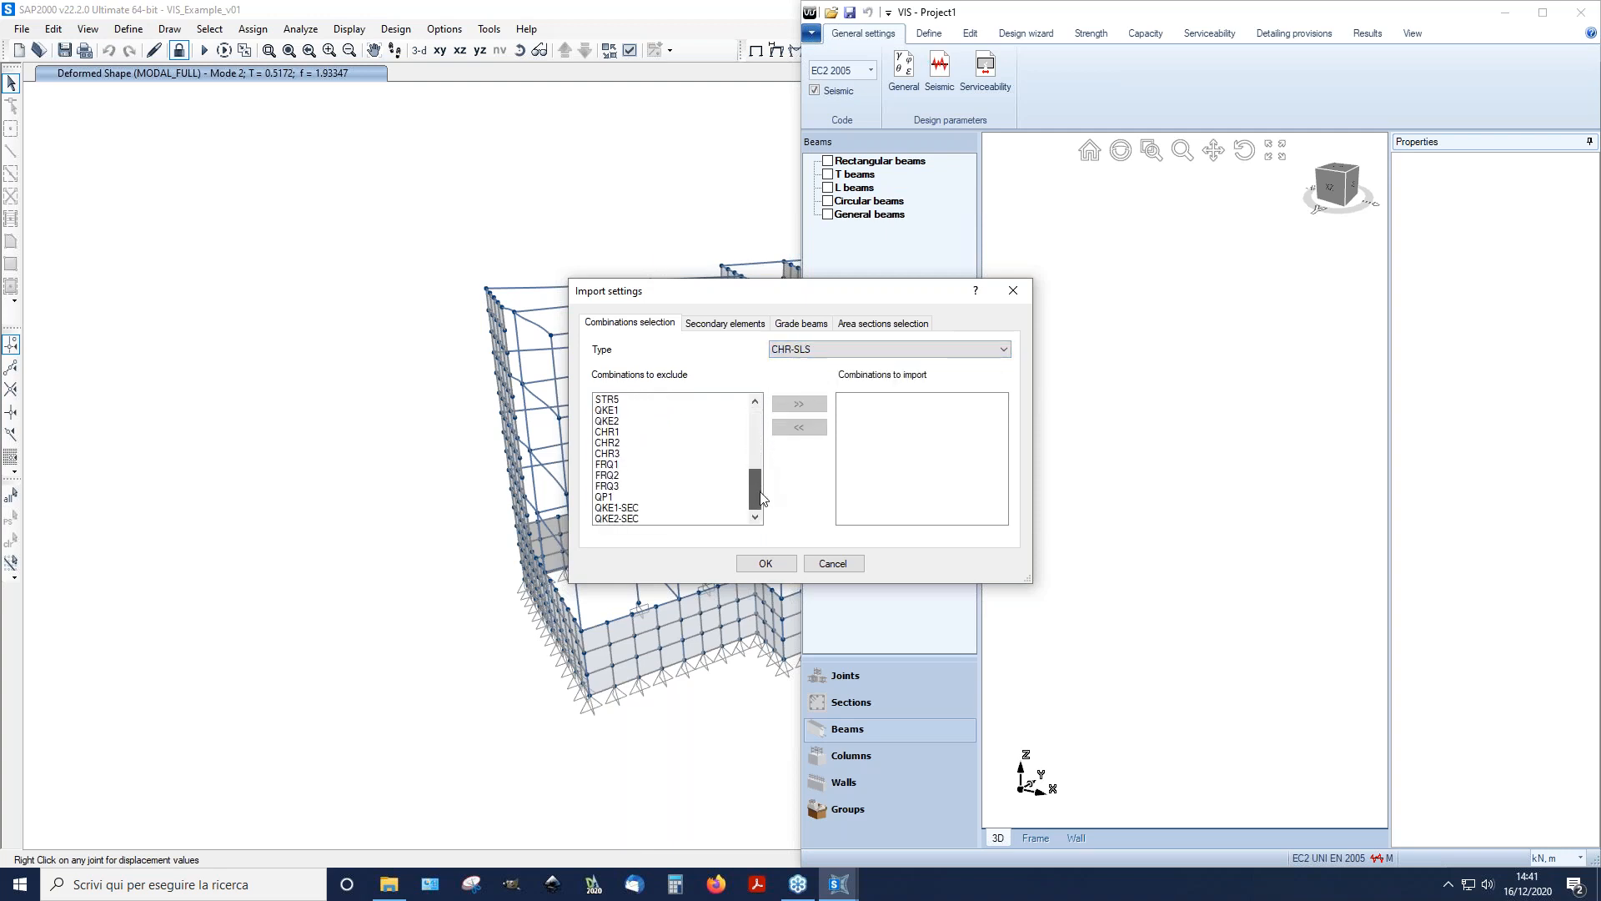
{"action": "left_click_drag", "start_coordinate": [616, 435], "coordinate": [677, 450]}
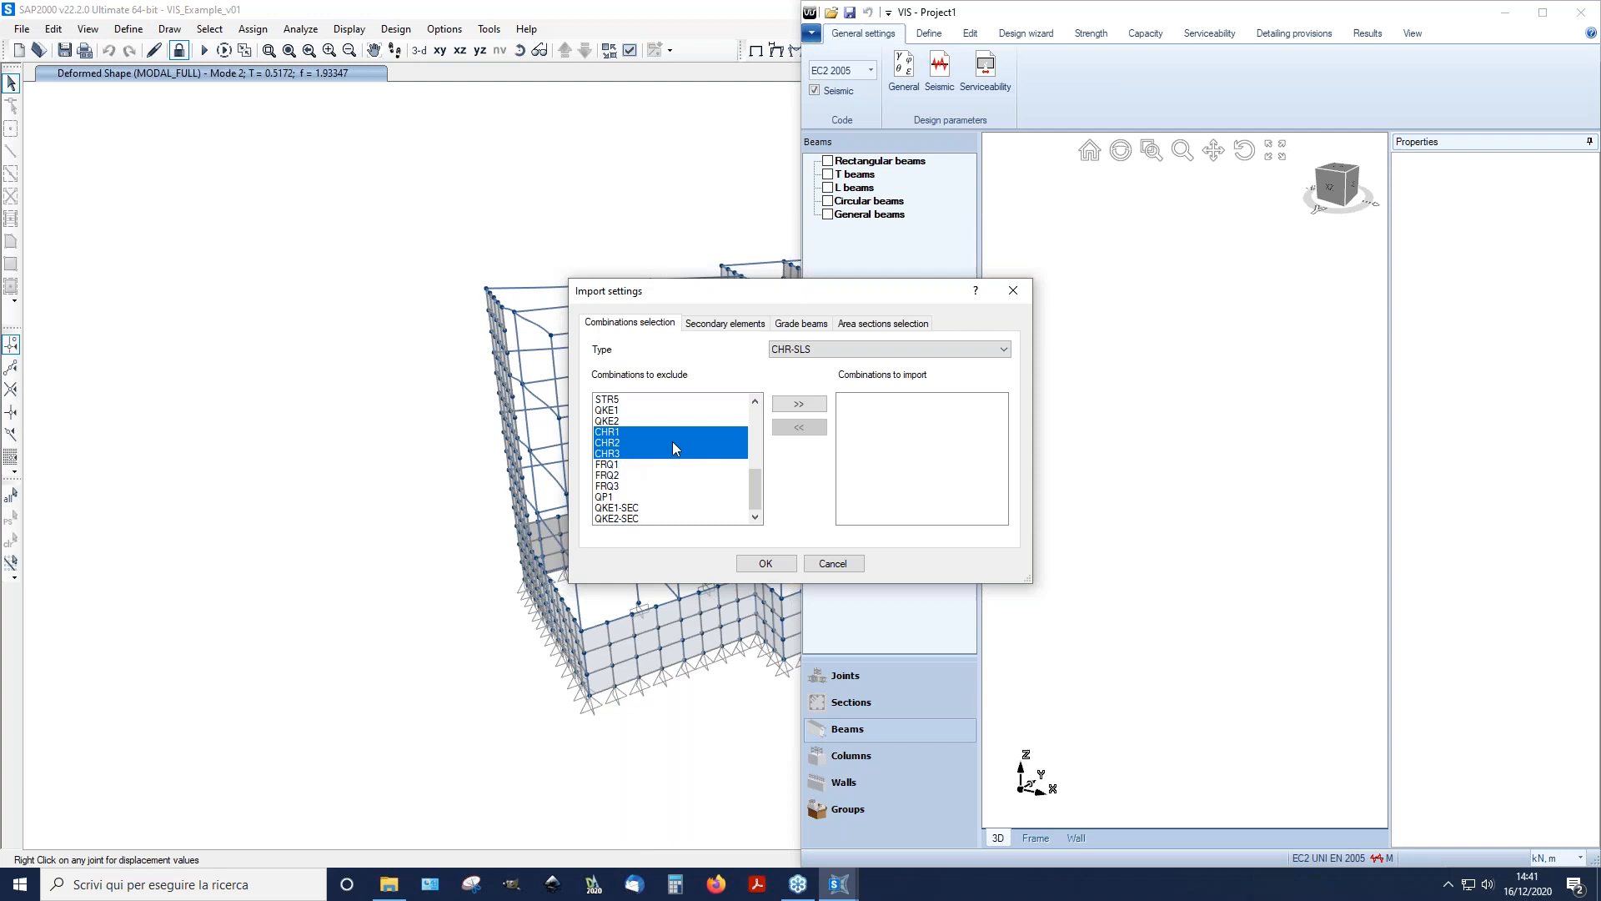
{"action": "left_click", "coordinate": [798, 404]}
Step: Assign combinations FRQ1 to FRQ3 to the FRQ-SLS type for import
{"action": "left_click", "coordinate": [829, 351]}
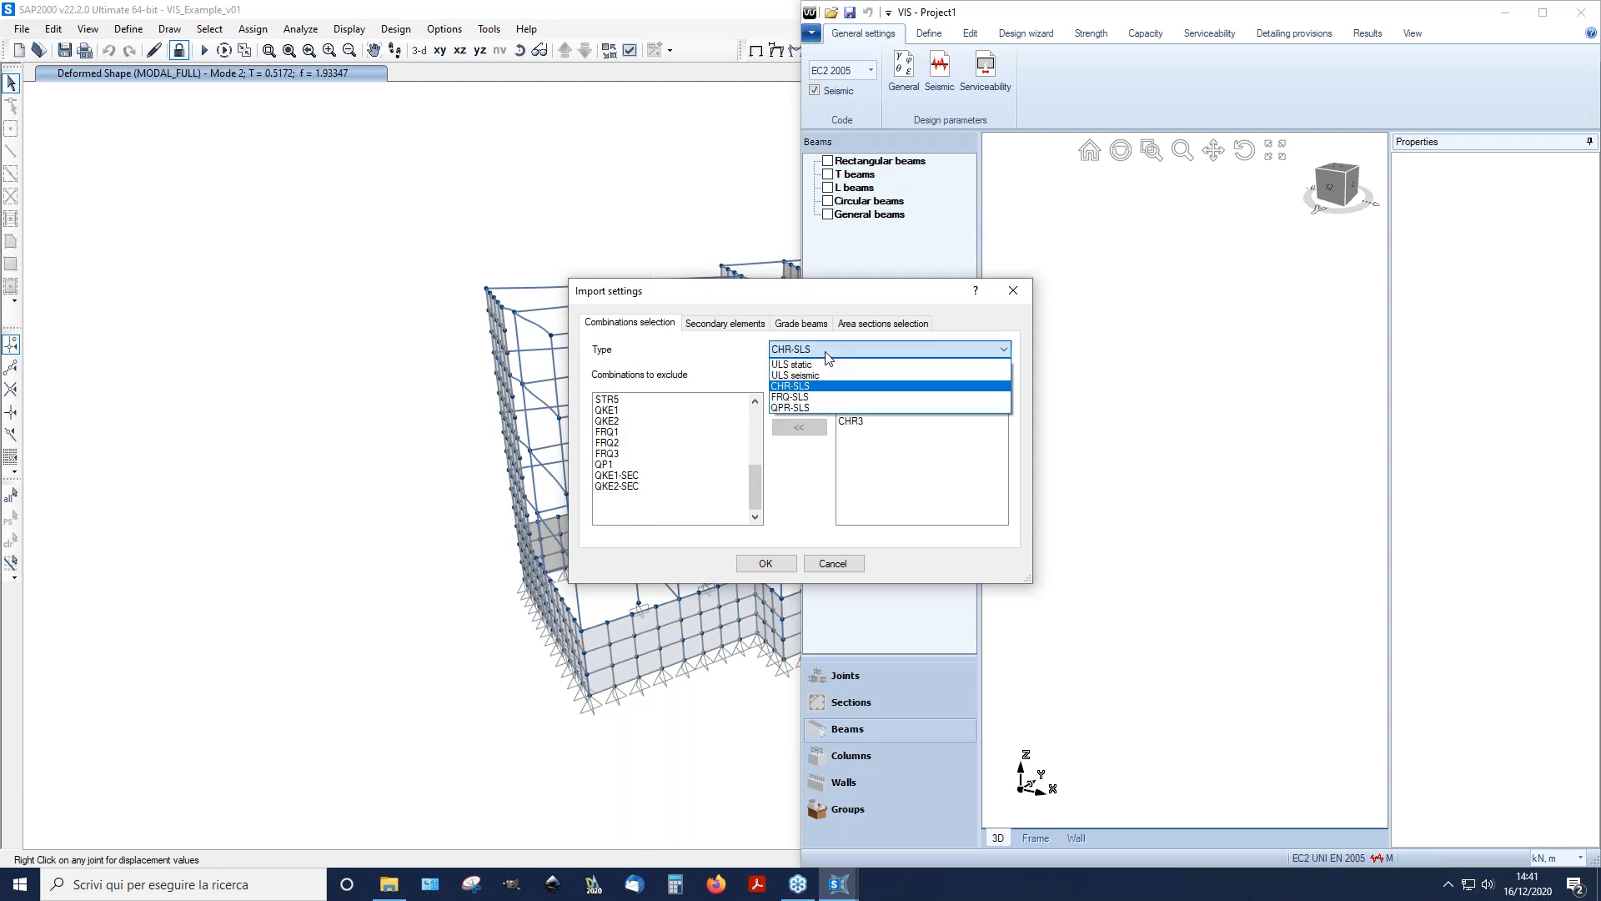
{"action": "left_click", "coordinate": [805, 397]}
{"action": "left_click_drag", "start_coordinate": [756, 427], "coordinate": [756, 488]}
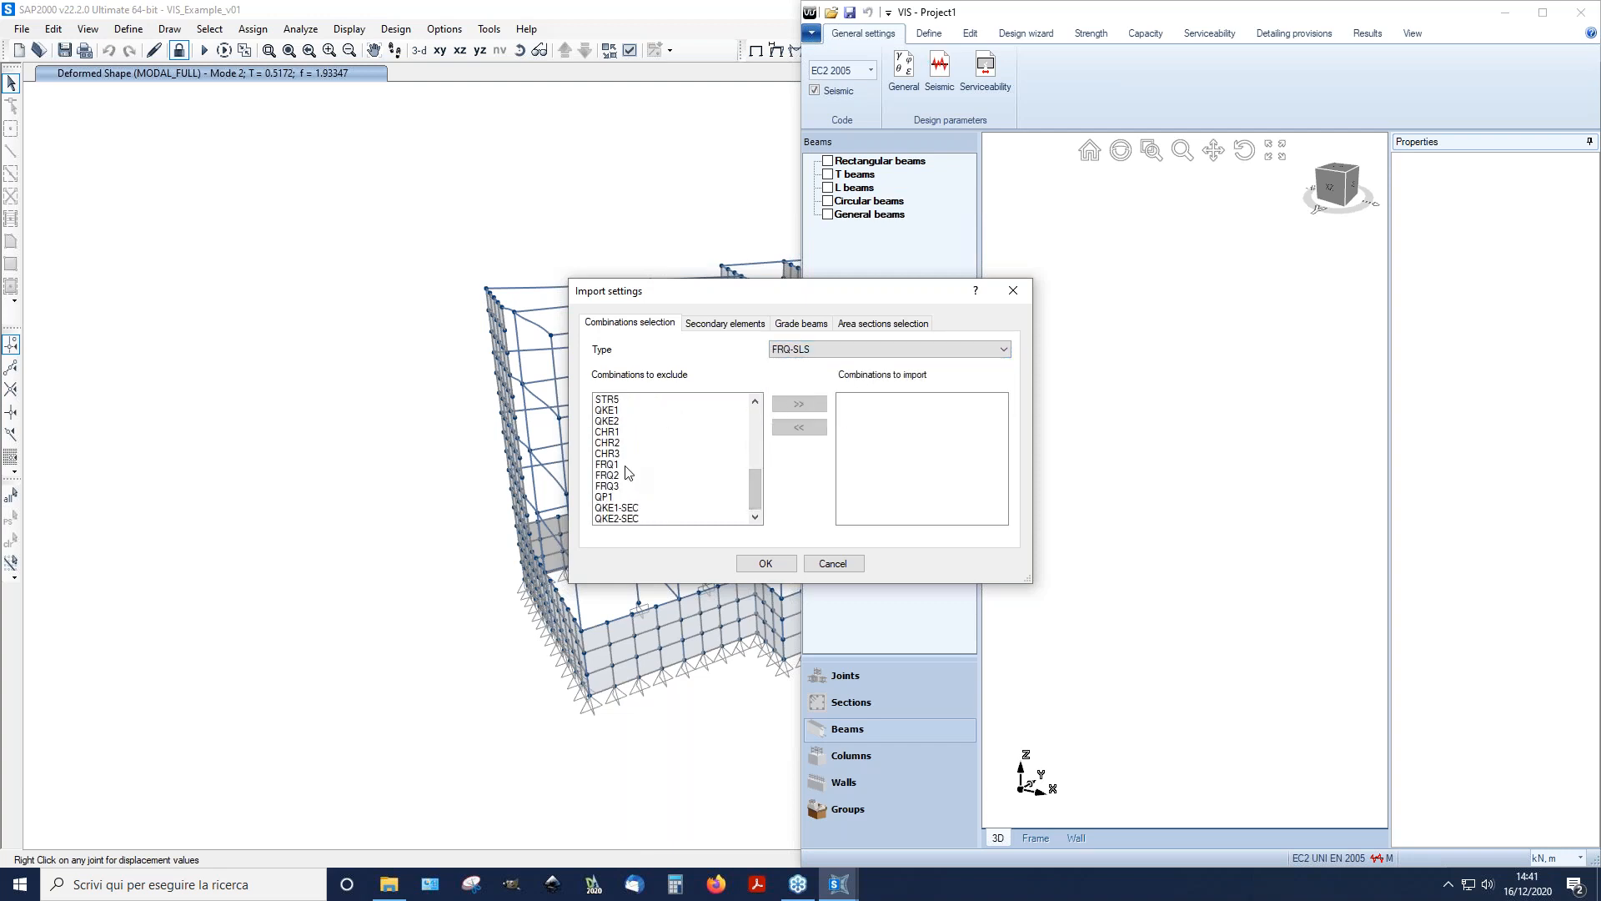
{"action": "left_click_drag", "start_coordinate": [631, 465], "coordinate": [631, 488]}
{"action": "left_click", "coordinate": [798, 404]}
Step: Assign combination QP1 to the QPR-SLS type for import
{"action": "left_click", "coordinate": [824, 351]}
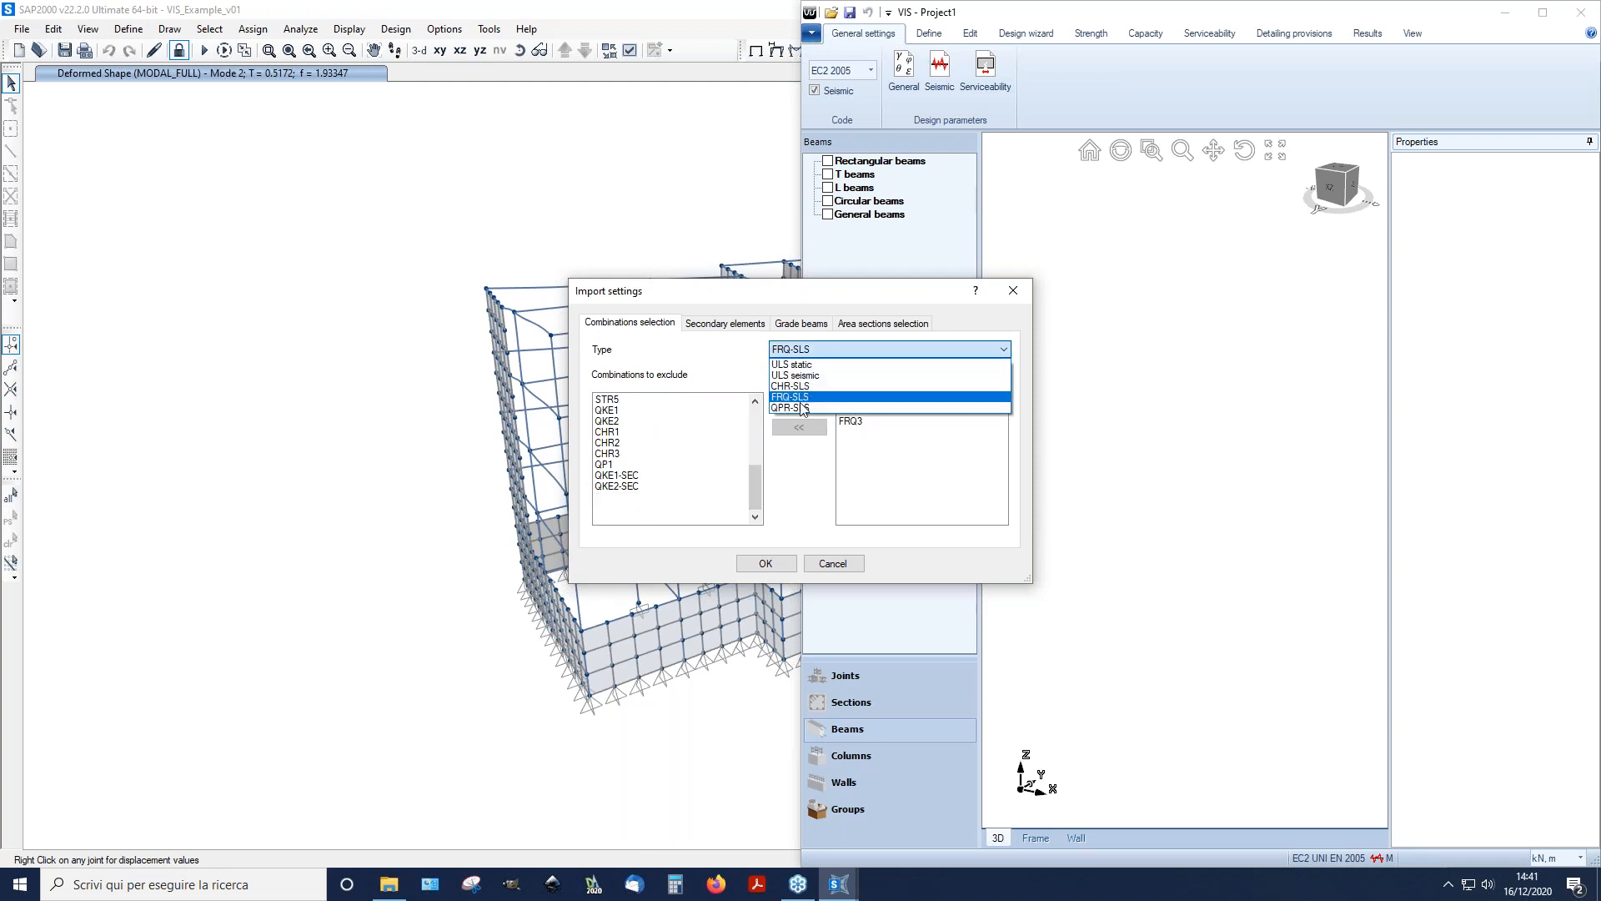
{"action": "left_click", "coordinate": [800, 408]}
{"action": "left_click_drag", "start_coordinate": [757, 418], "coordinate": [758, 492]}
{"action": "left_click", "coordinate": [642, 497]}
{"action": "left_click", "coordinate": [800, 404]}
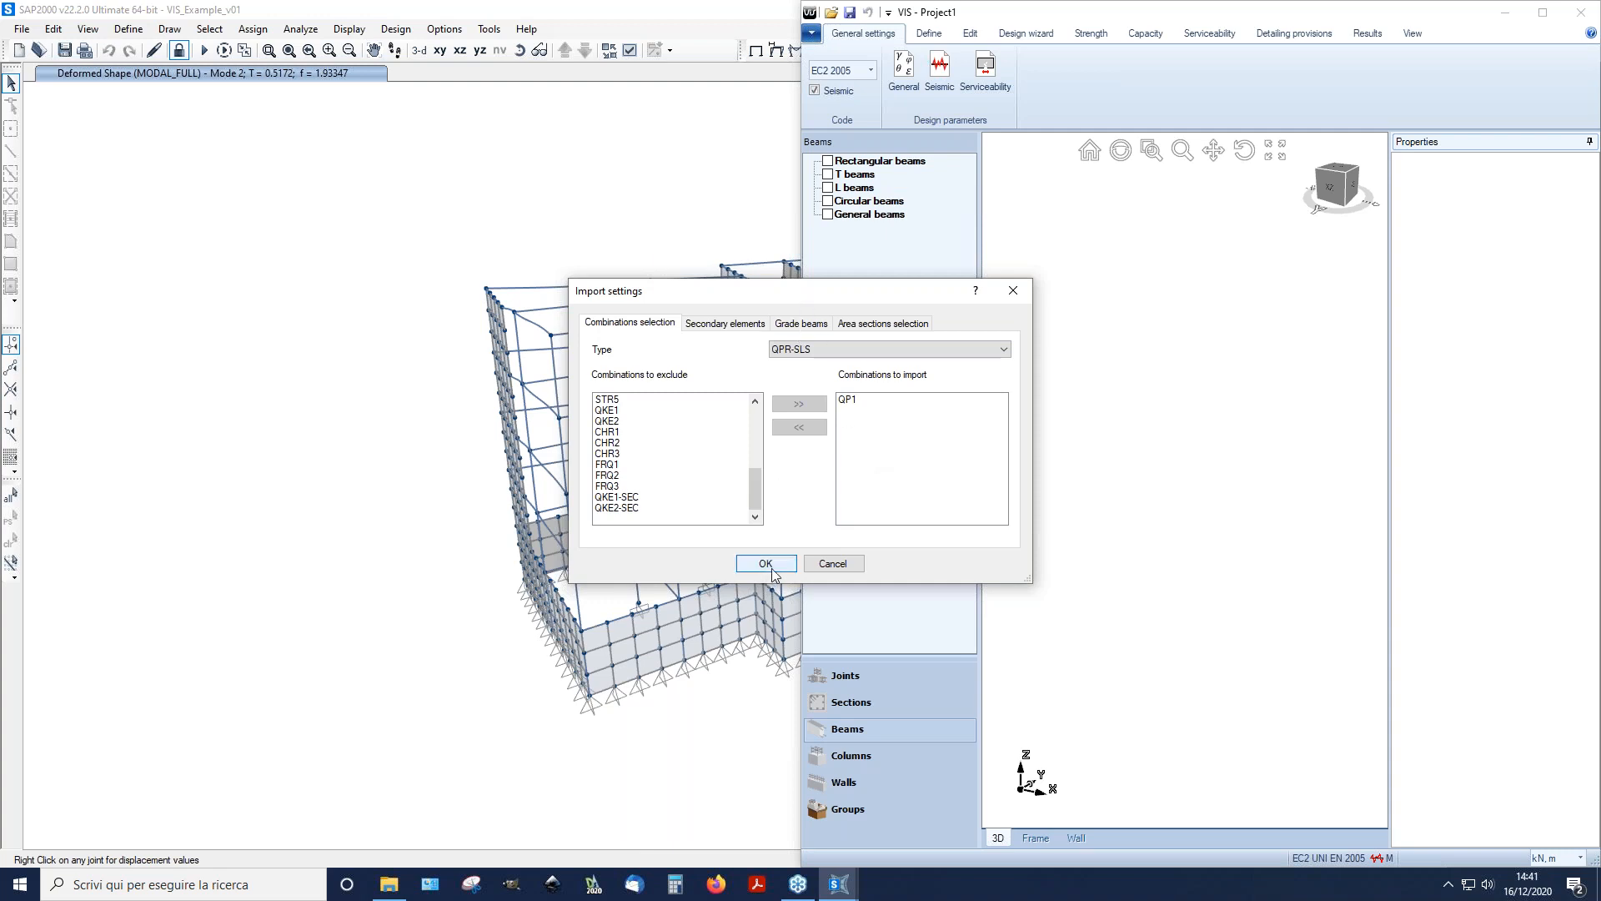
Step: Enable specific seismic combinations for secondary elements and set the secondary elements group to SECONDARY-BEAMS
{"action": "left_click", "coordinate": [720, 325]}
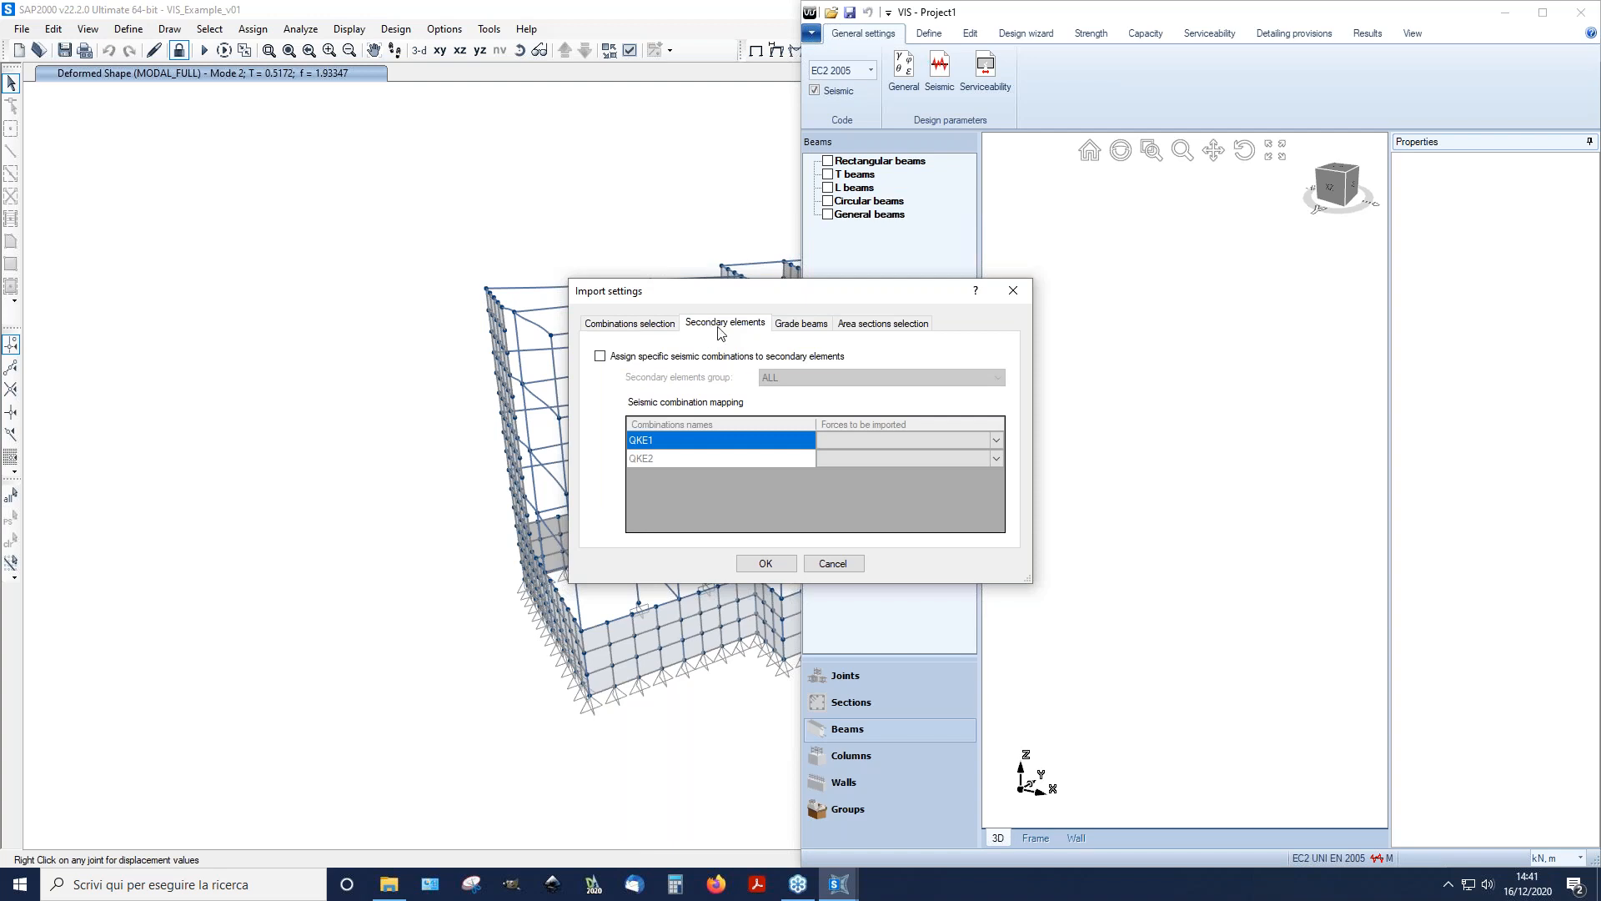
{"action": "left_click", "coordinate": [601, 357]}
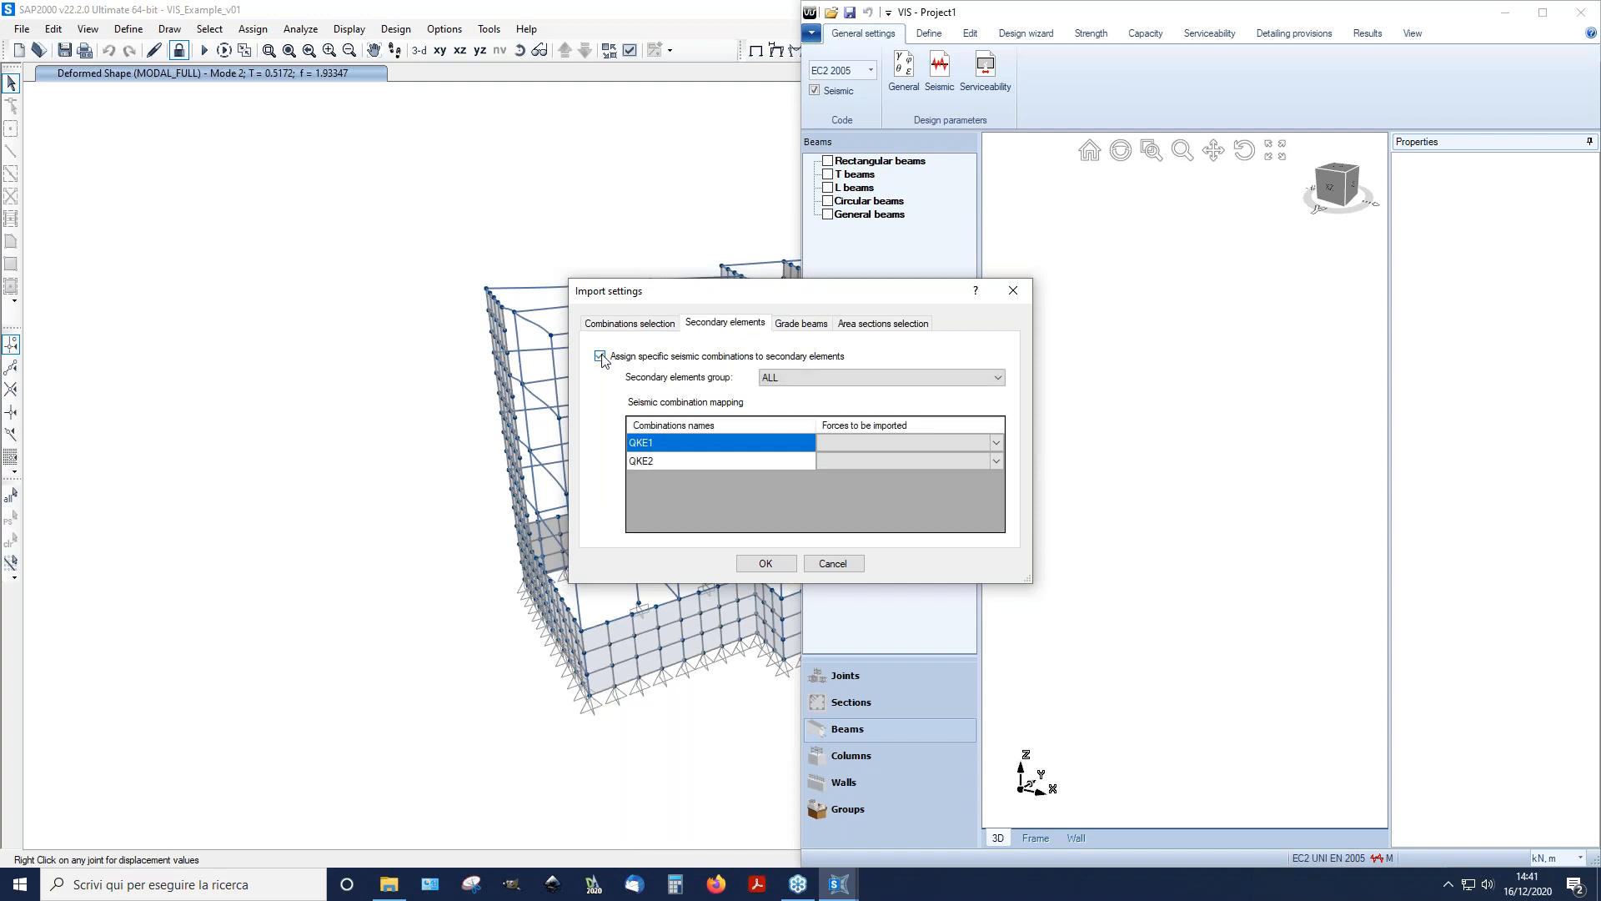
{"action": "left_click", "coordinate": [802, 377]}
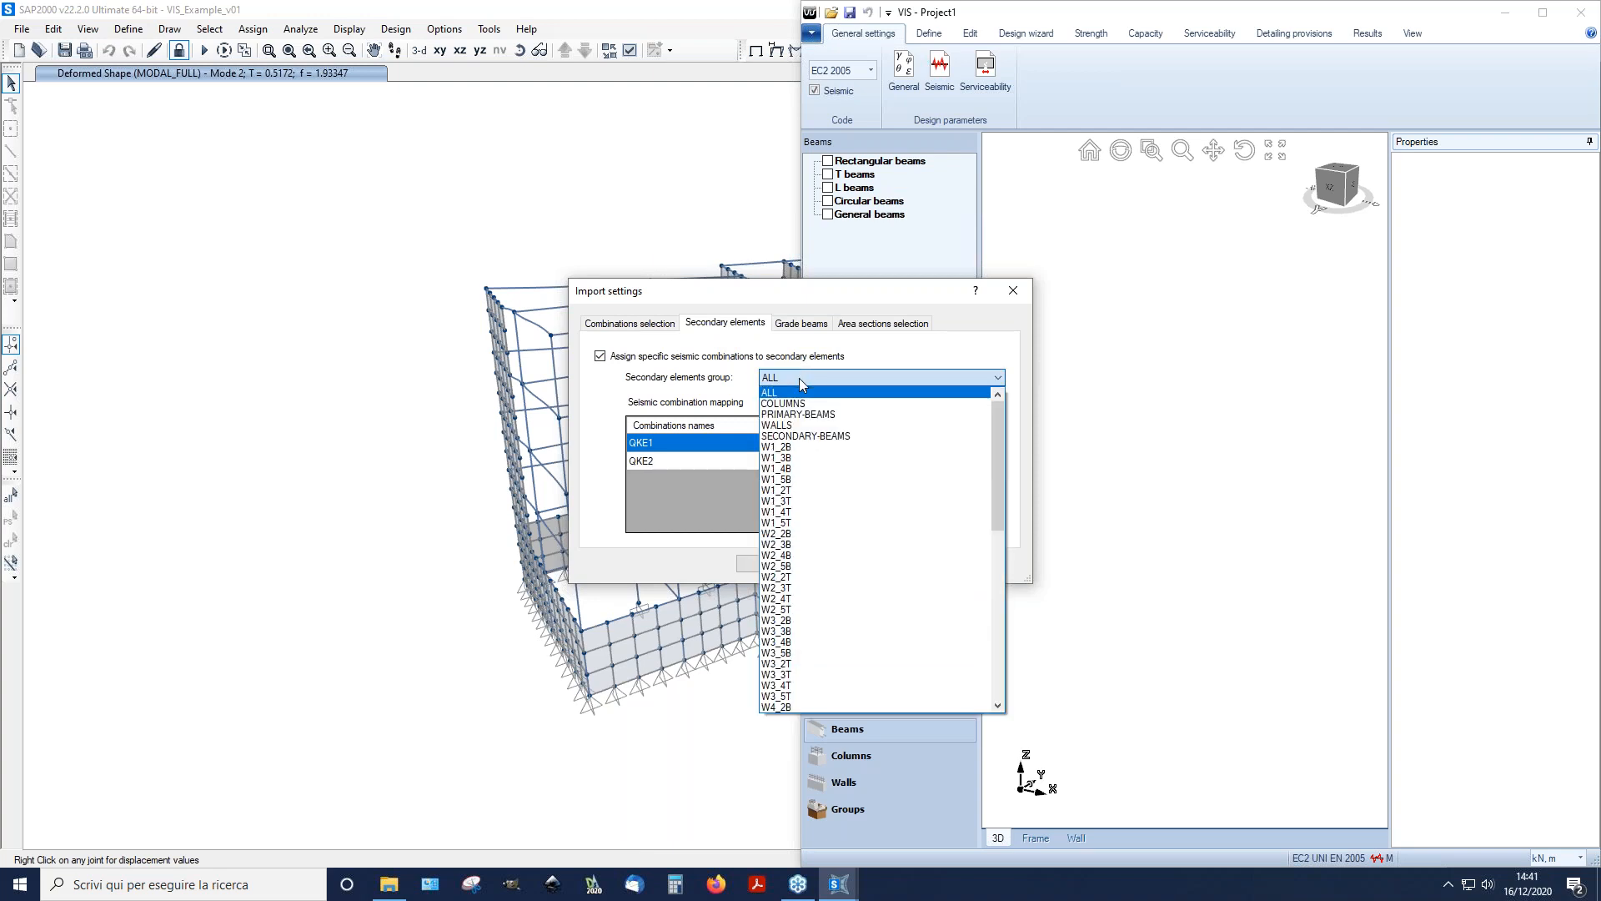
{"action": "left_click", "coordinate": [801, 436]}
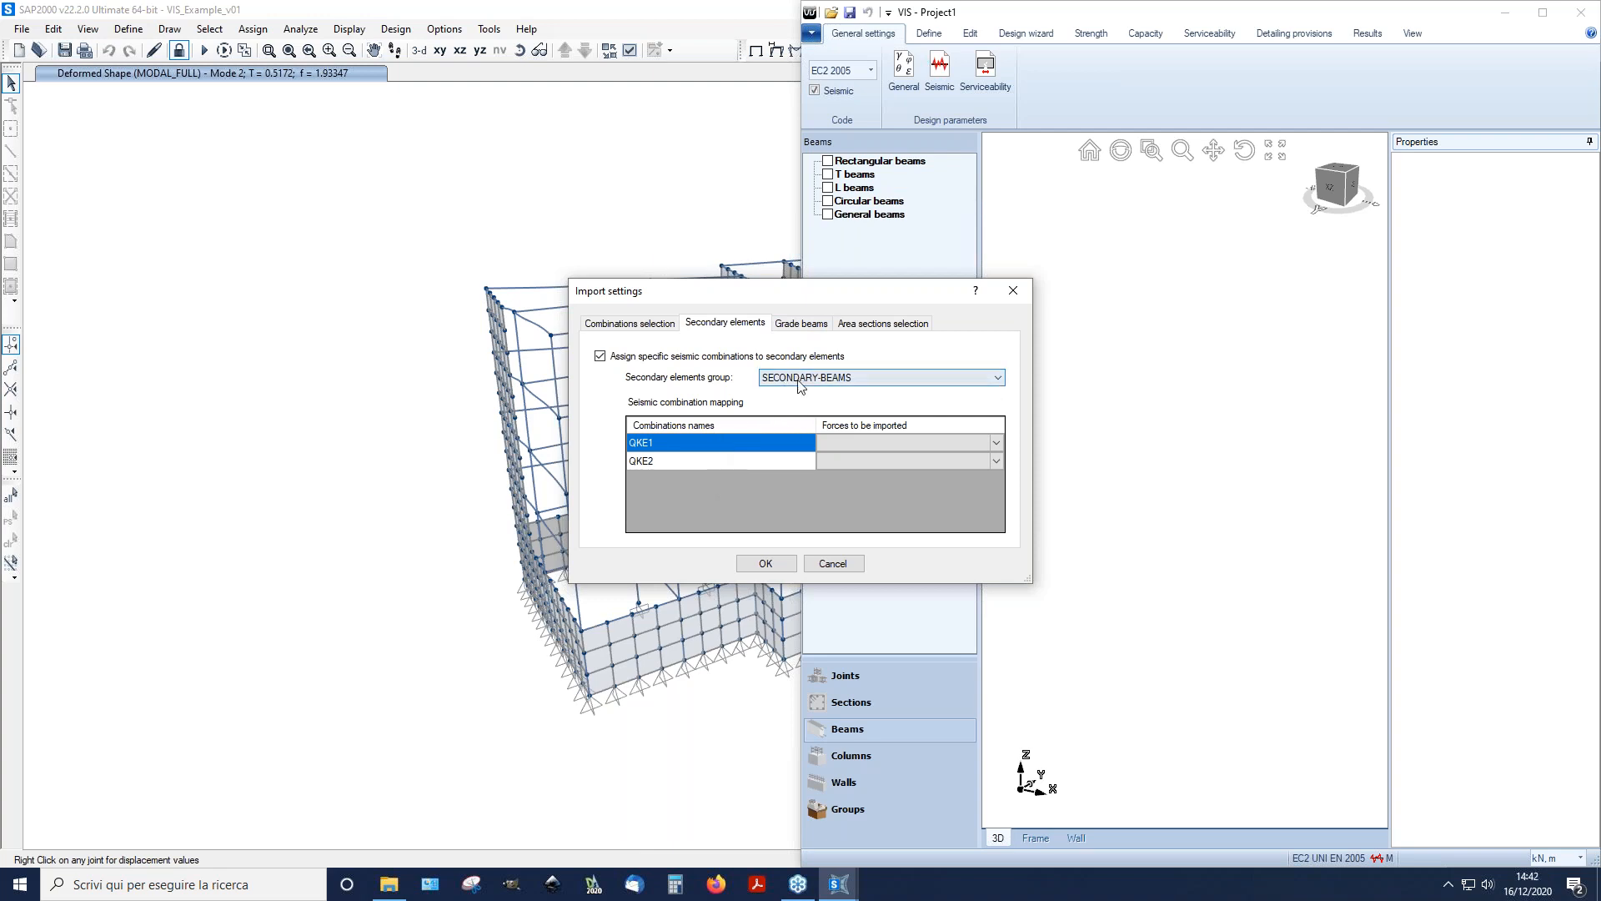
Step: Map the secondary-element forces of QKE1 to QKE1-SEC and of QKE2 to QKE2-SEC
{"action": "left_click", "coordinate": [842, 442]}
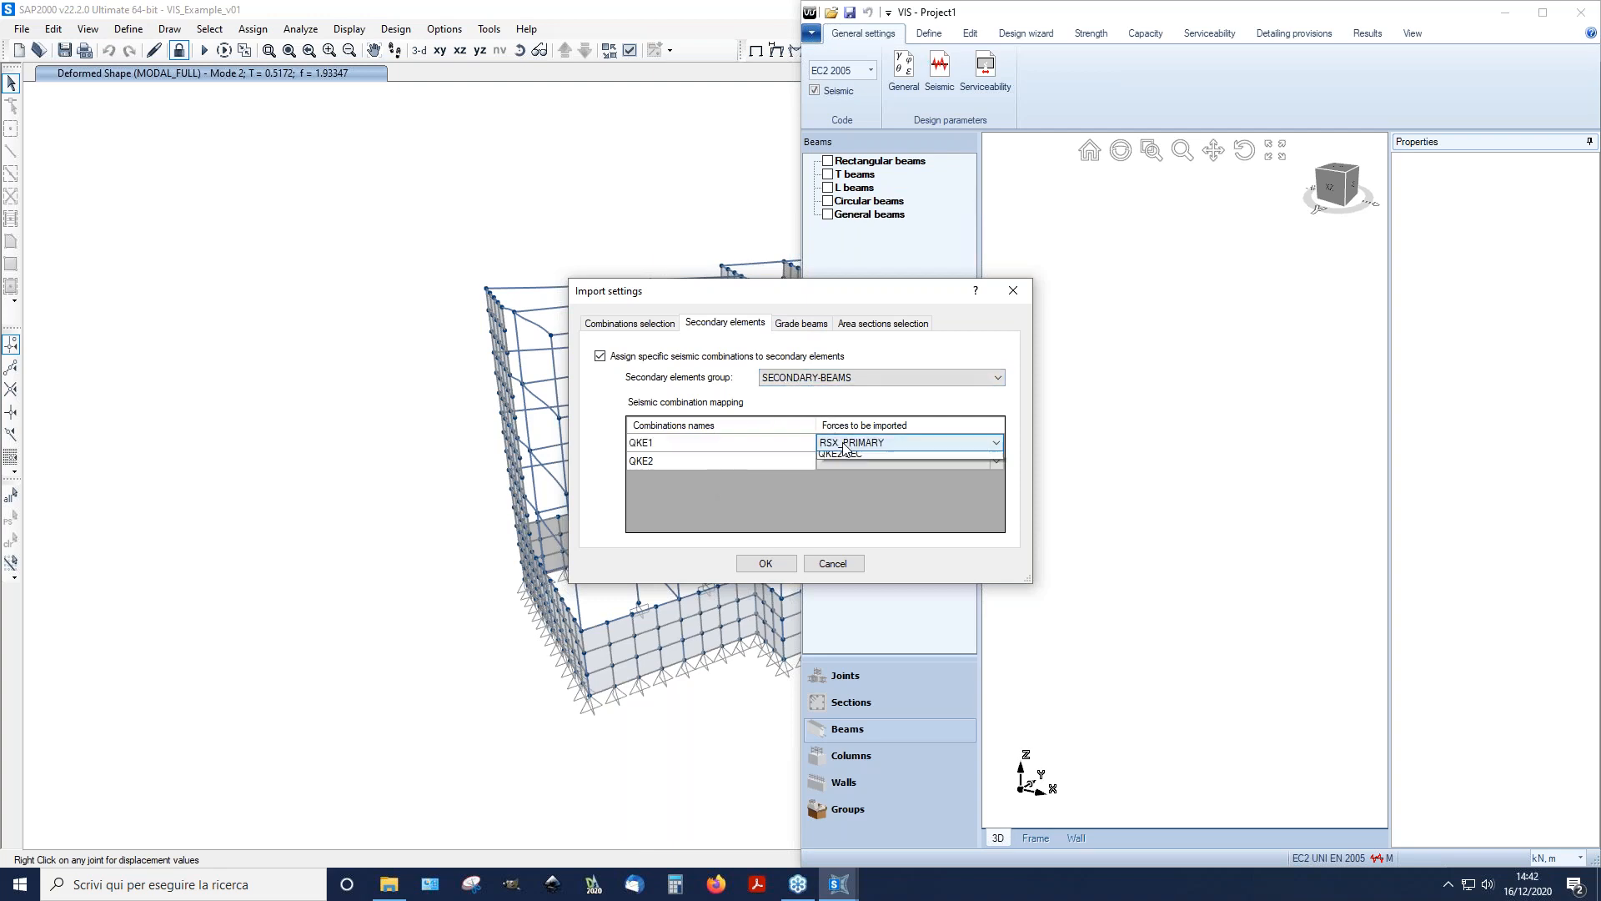
{"action": "left_click", "coordinate": [842, 442]}
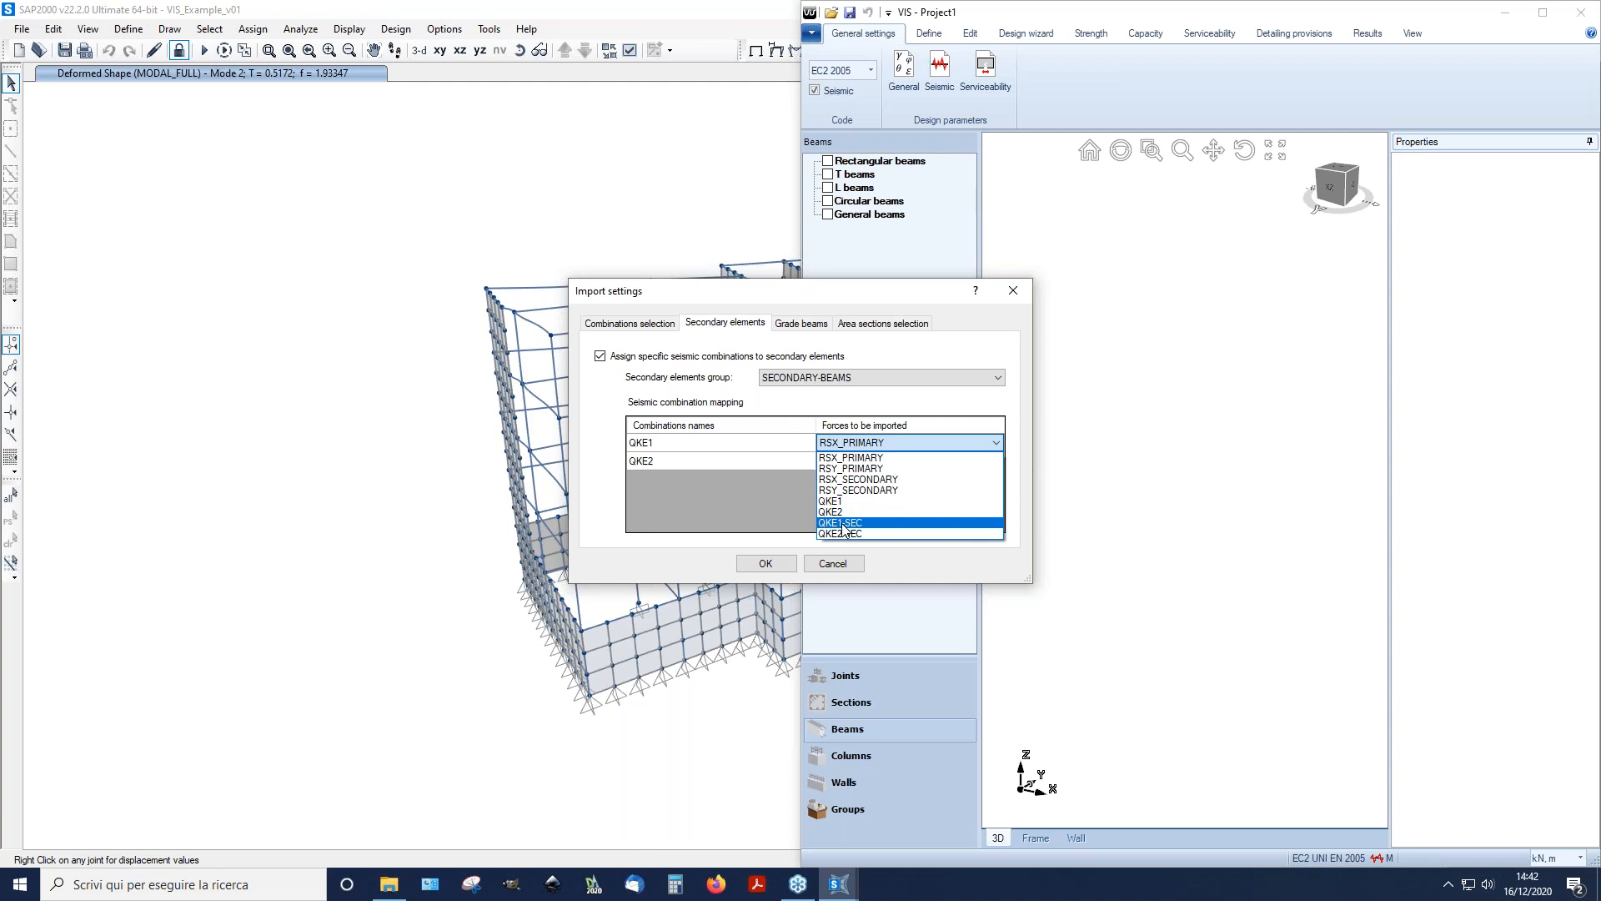
{"action": "left_click", "coordinate": [843, 524]}
{"action": "left_click", "coordinate": [873, 461]}
{"action": "left_click", "coordinate": [873, 461]}
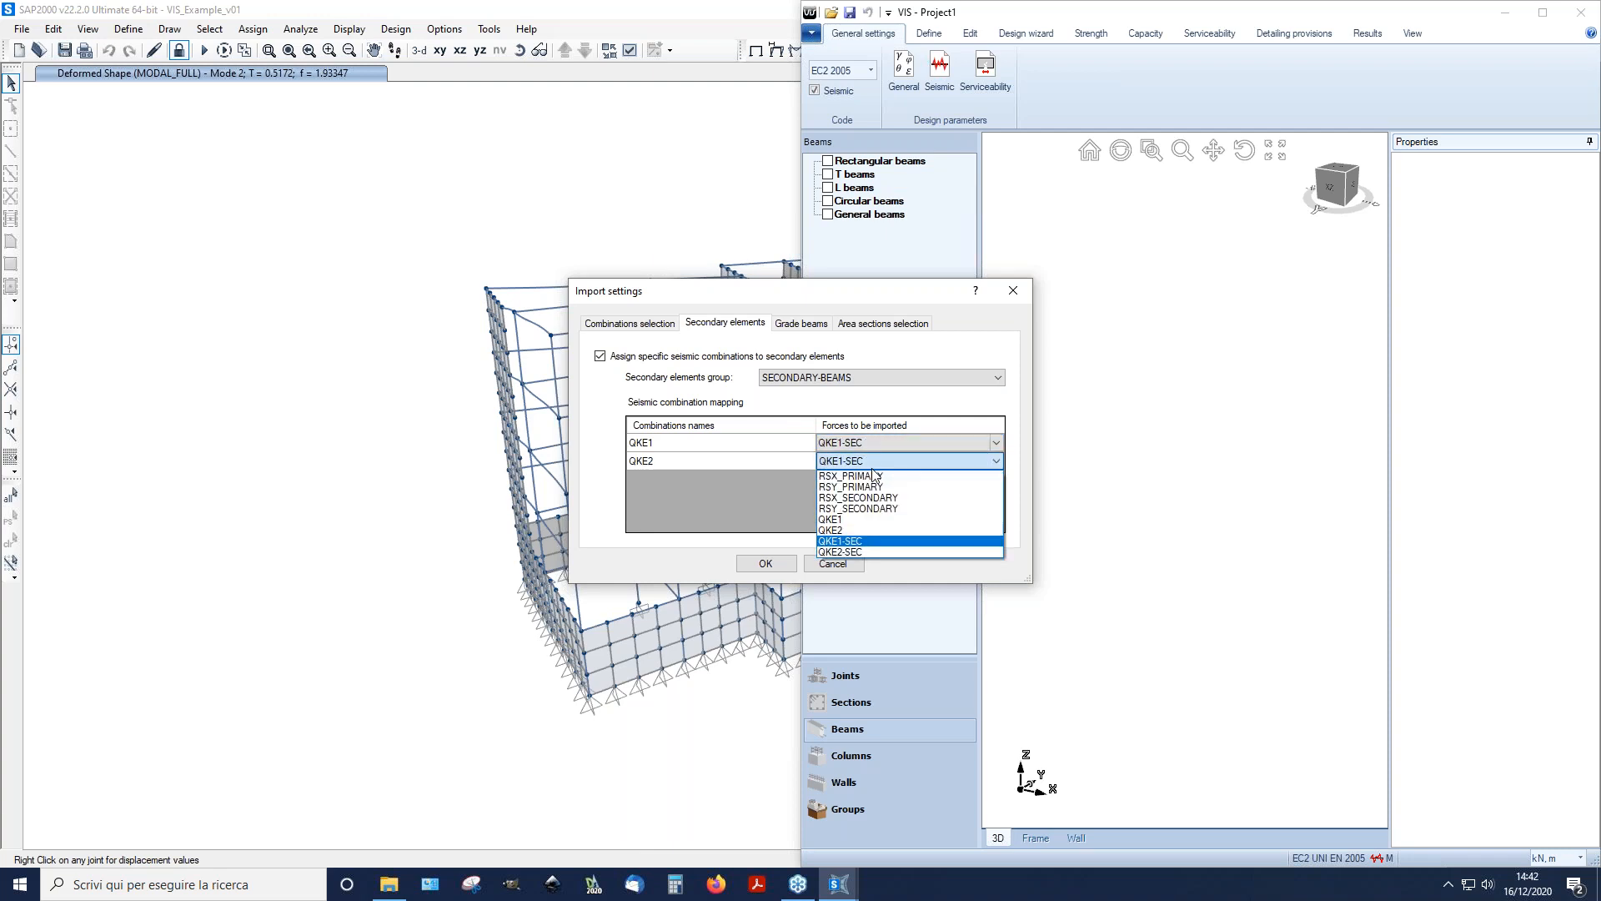
{"action": "left_click", "coordinate": [844, 551]}
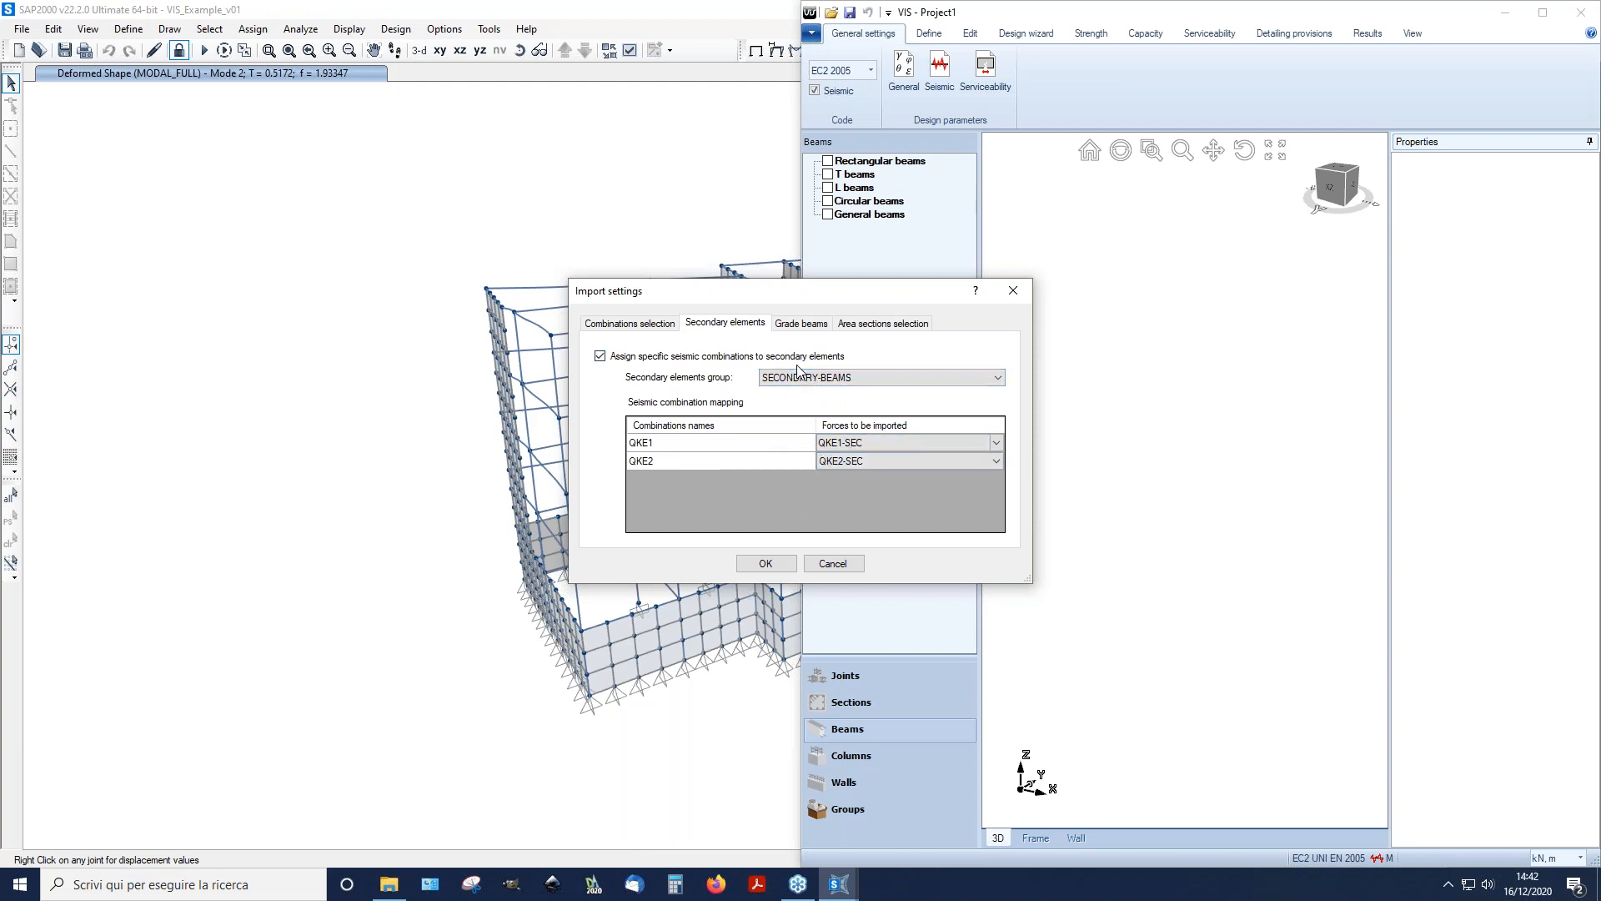
Step: Run the import into VIS, review the section, joint and wall import results, and accept them
{"action": "left_click", "coordinate": [788, 565]}
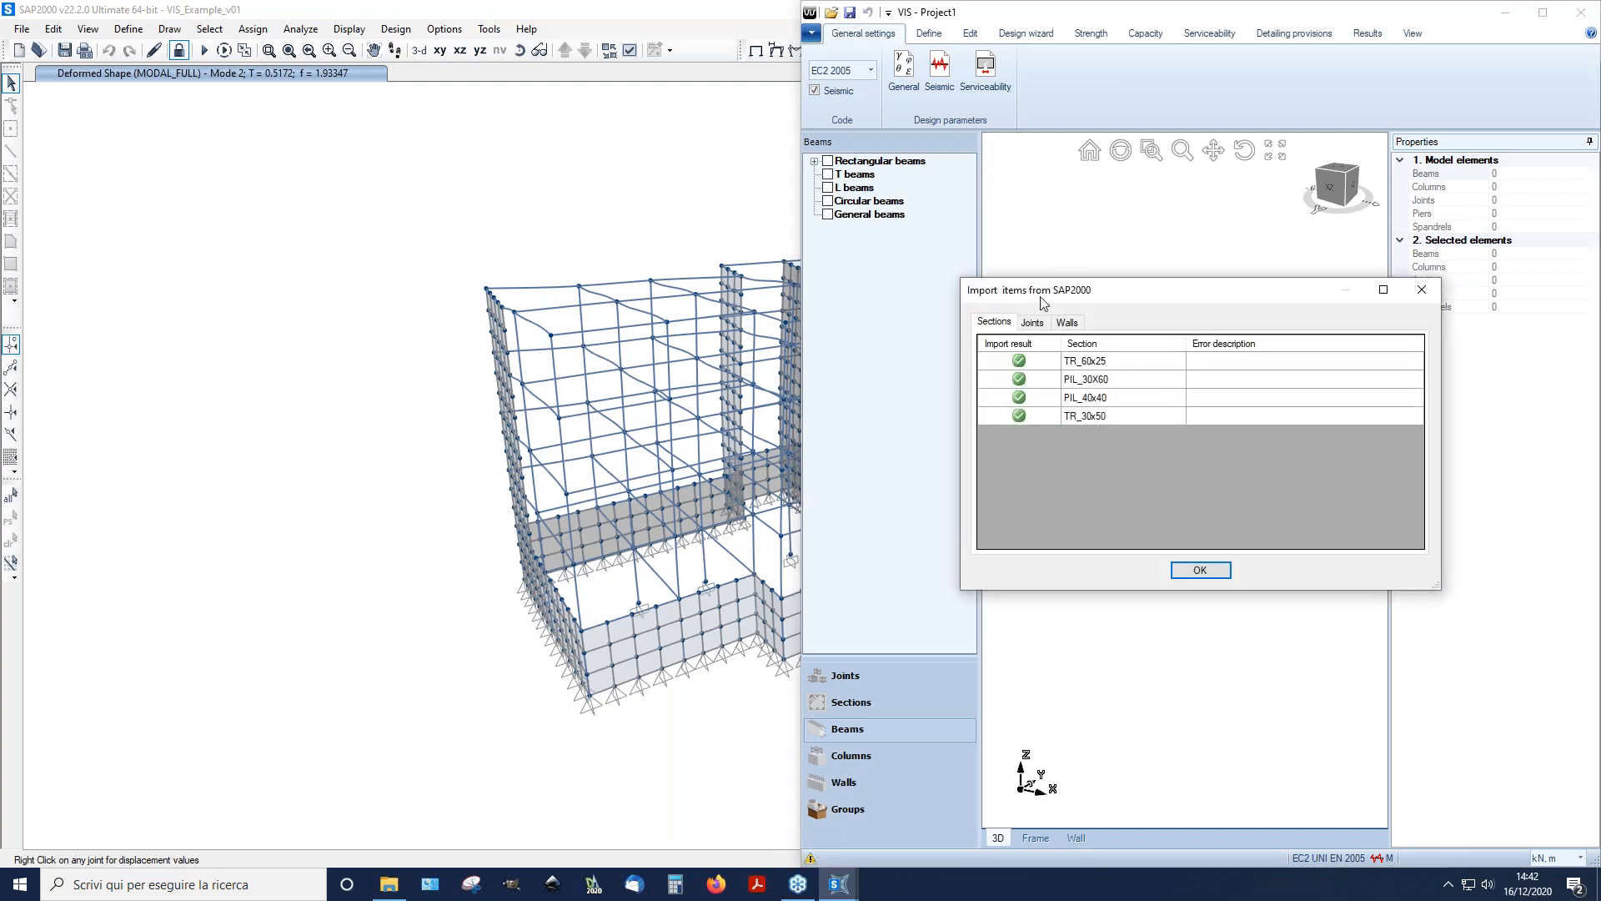
{"action": "left_click", "coordinate": [1032, 322]}
{"action": "left_click", "coordinate": [1067, 322]}
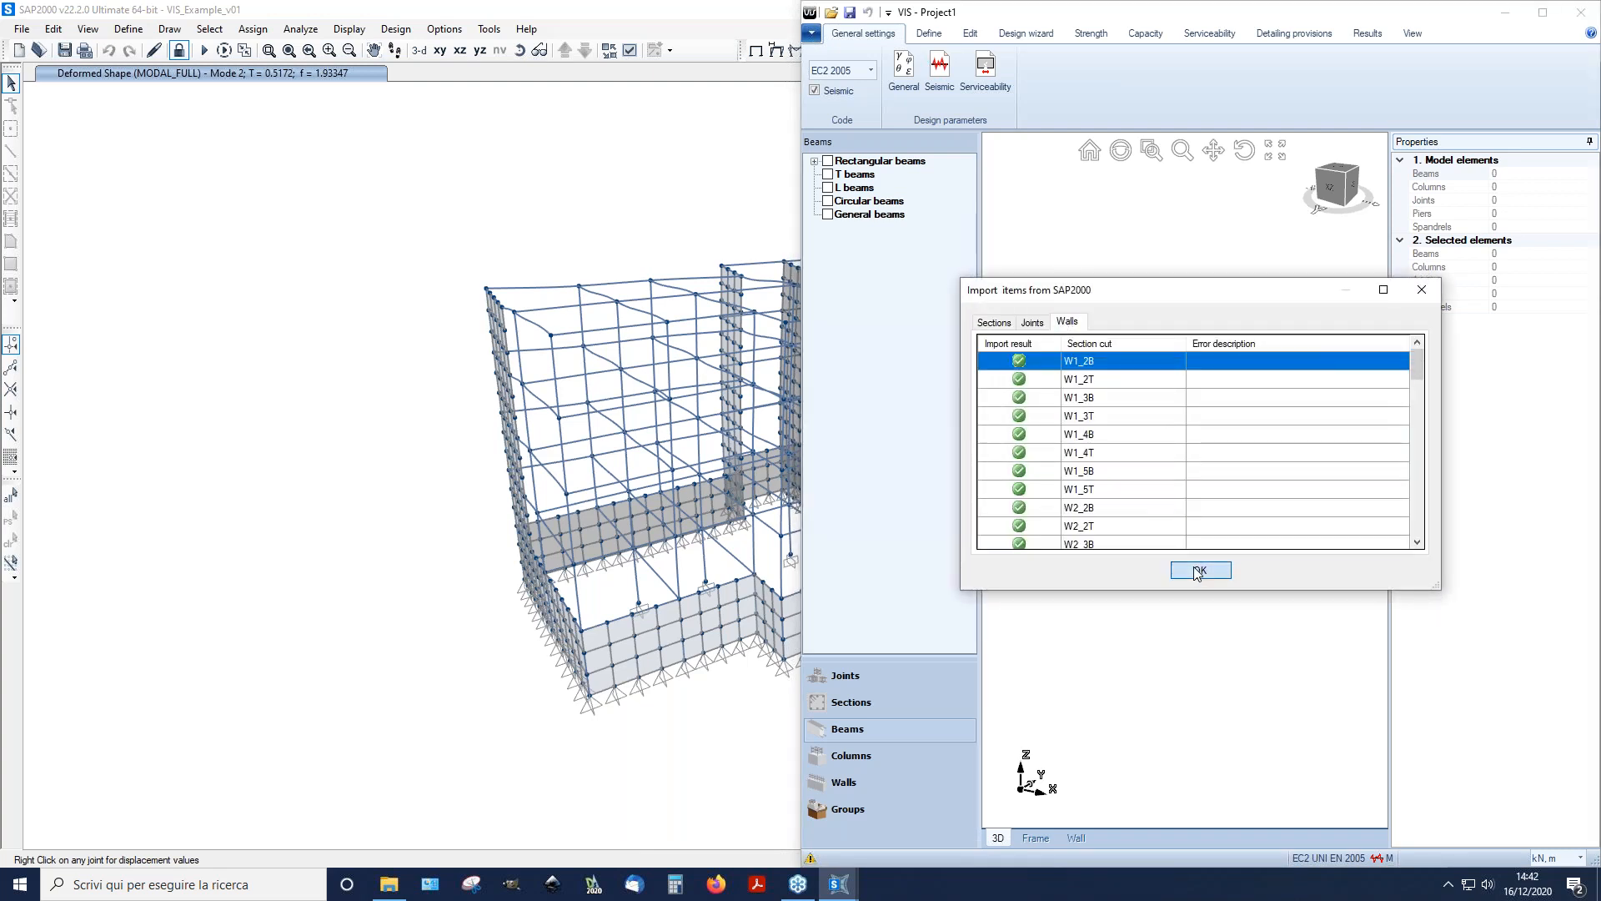
{"action": "left_click", "coordinate": [1198, 572]}
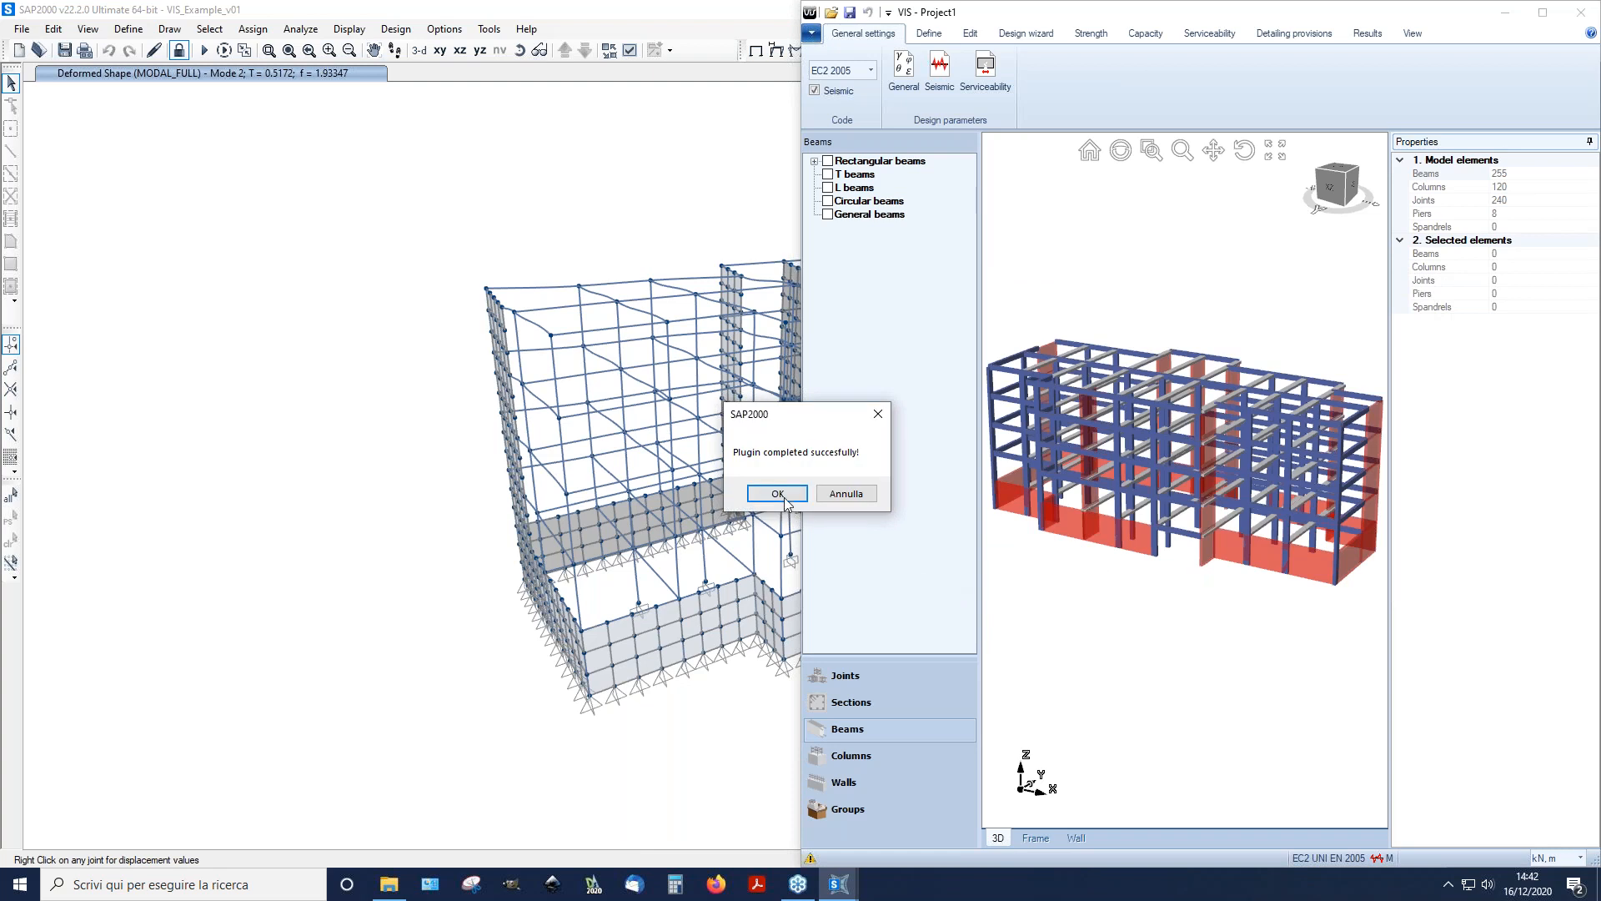
{"action": "left_click", "coordinate": [777, 494]}
Step: Maximize the VIS window and examine the section reinforcement of the lower-storey PIL_30X60 corner column, returning to the 3D model
{"action": "left_click", "coordinate": [1542, 13]}
{"action": "middle_click_drag", "start_coordinate": [863, 527], "coordinate": [842, 426]}
{"action": "scroll", "coordinate": [843, 425], "scroll_direction": "up", "scroll_amount": 5}
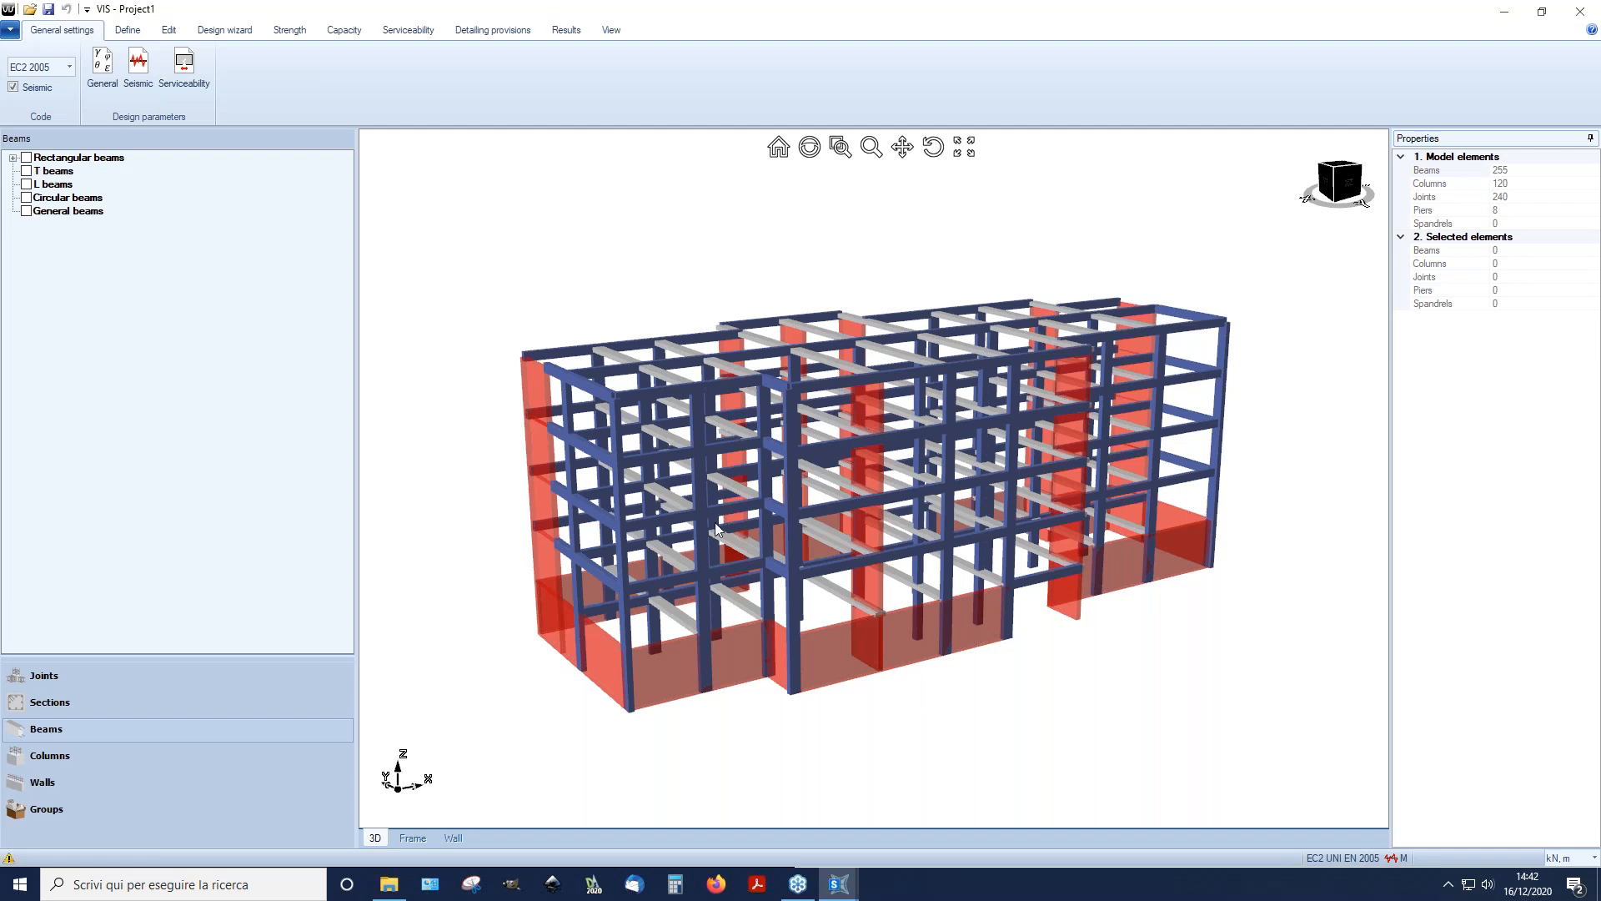
{"action": "left_click", "coordinate": [623, 623]}
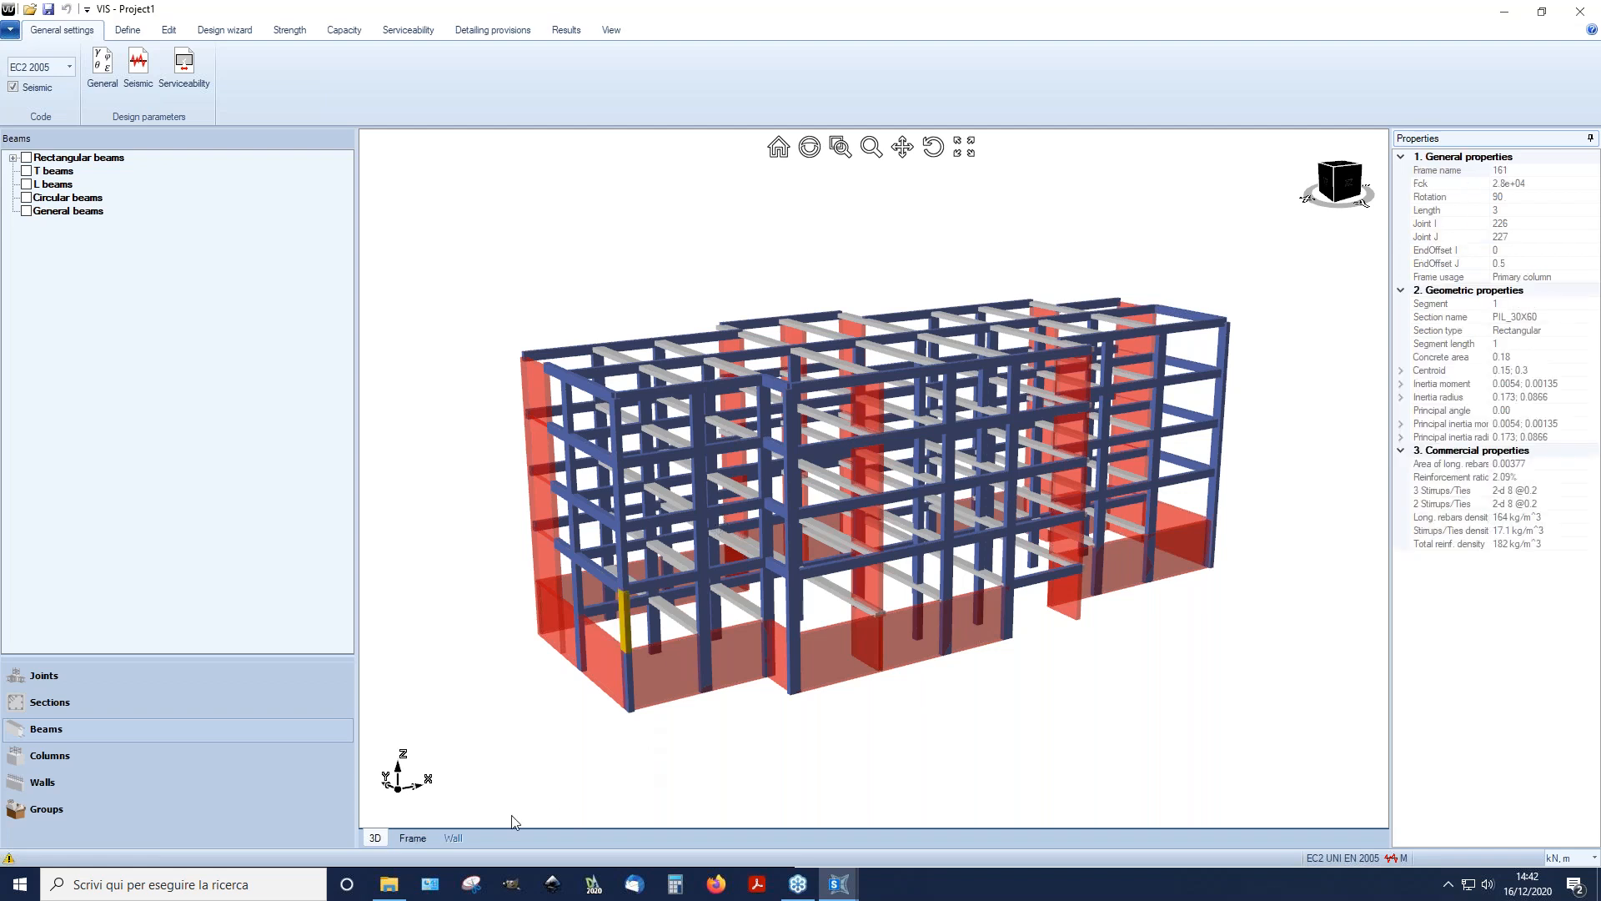
{"action": "left_click", "coordinate": [412, 838]}
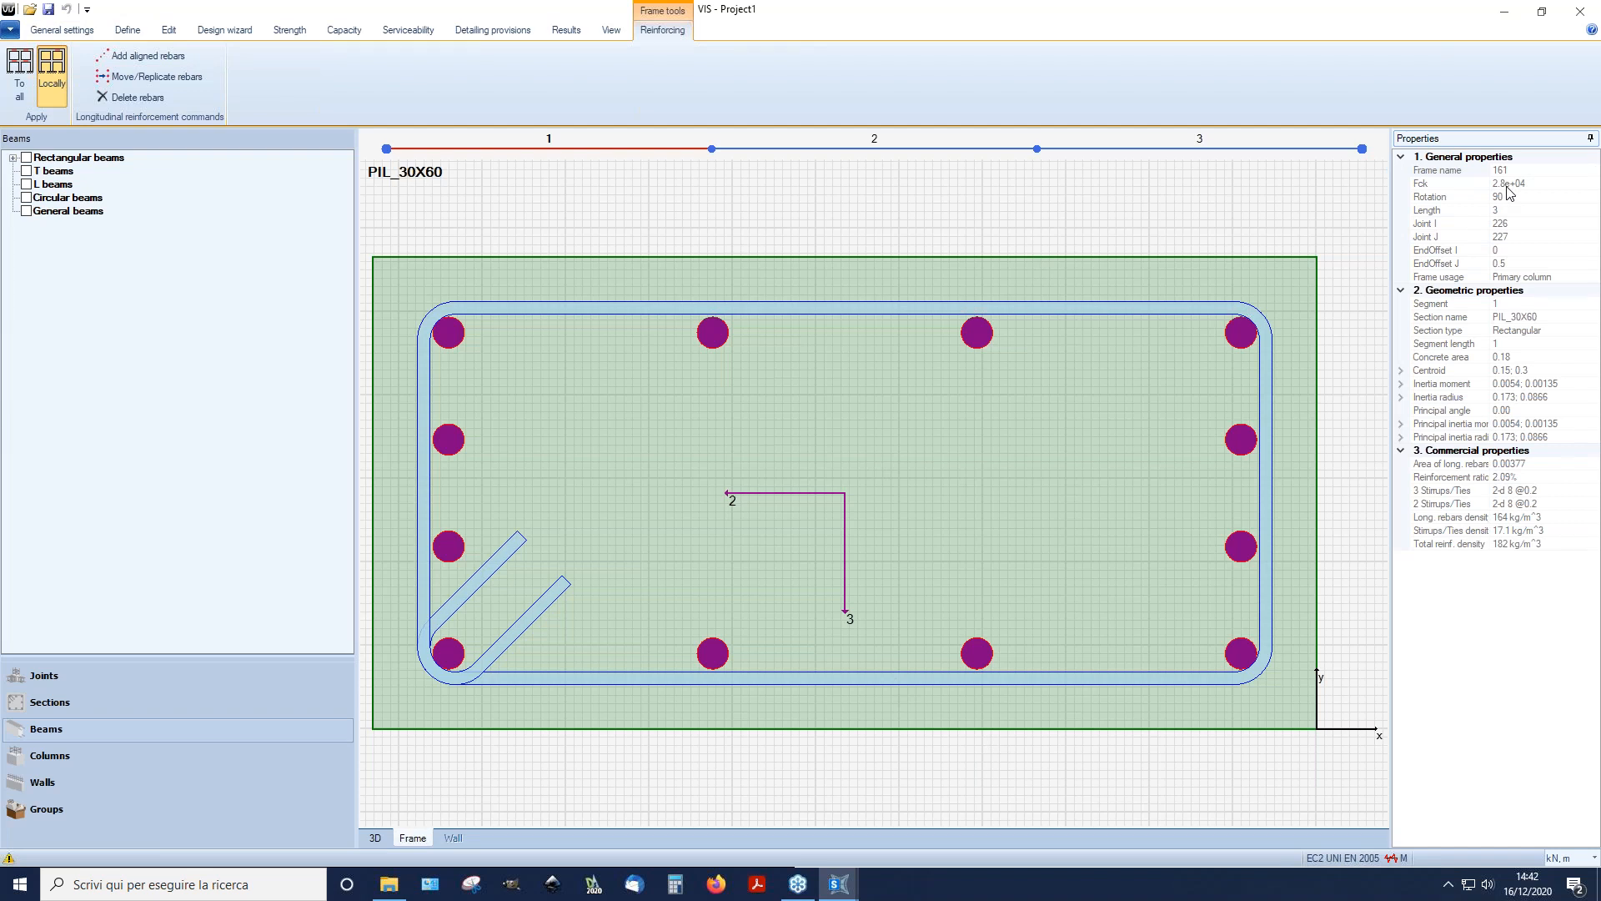
{"action": "left_click", "coordinate": [375, 837]}
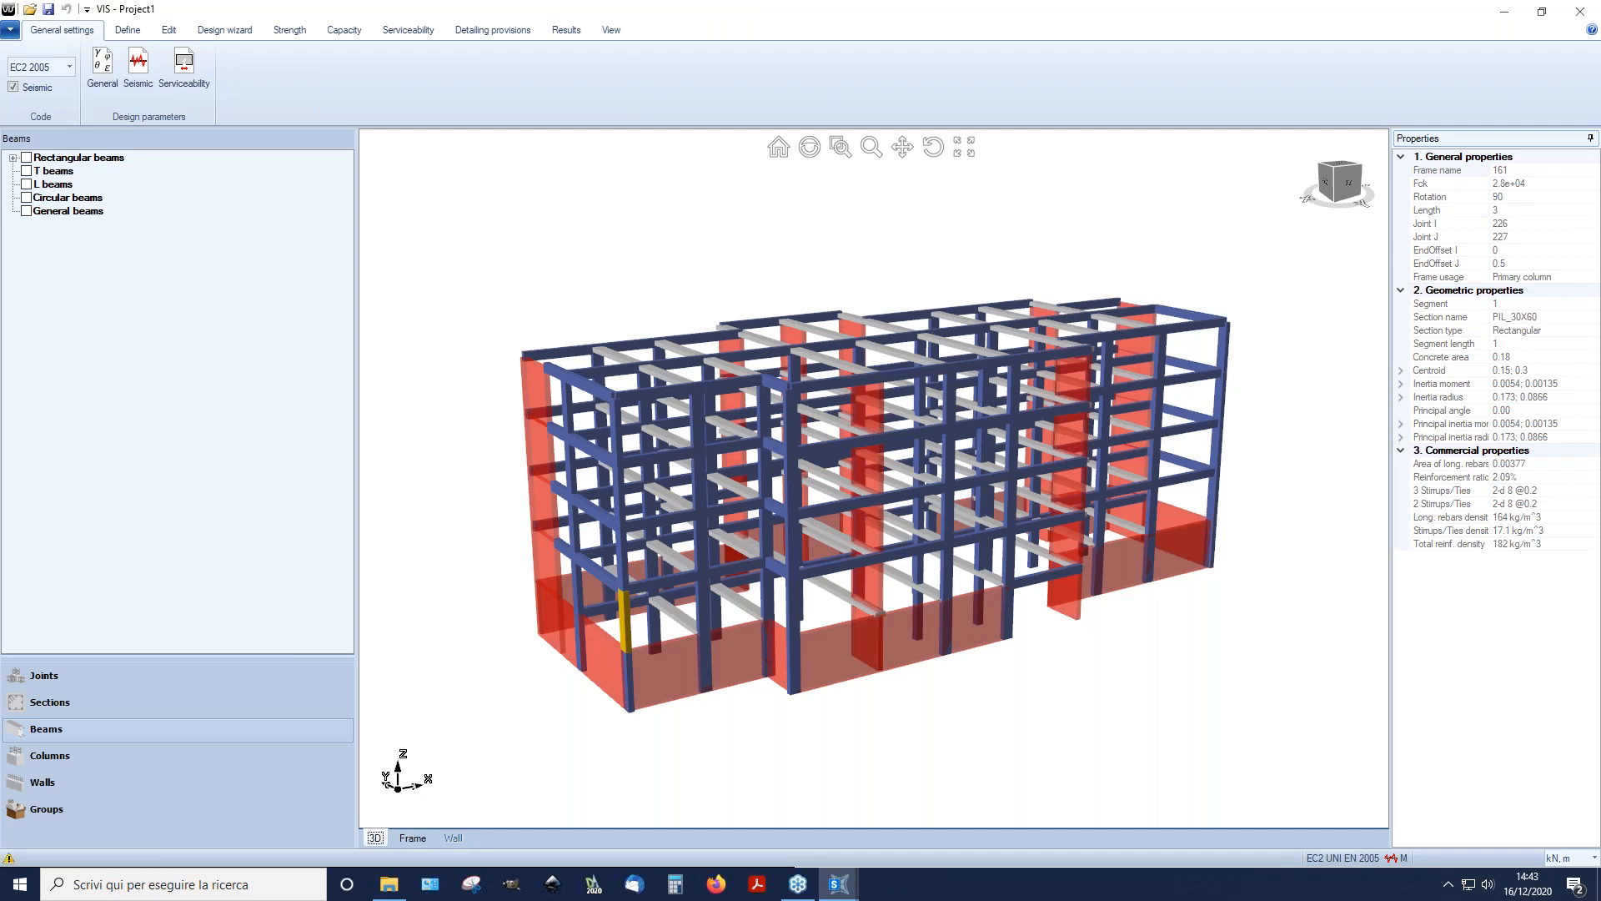
{"action": "left_click", "coordinate": [417, 841]}
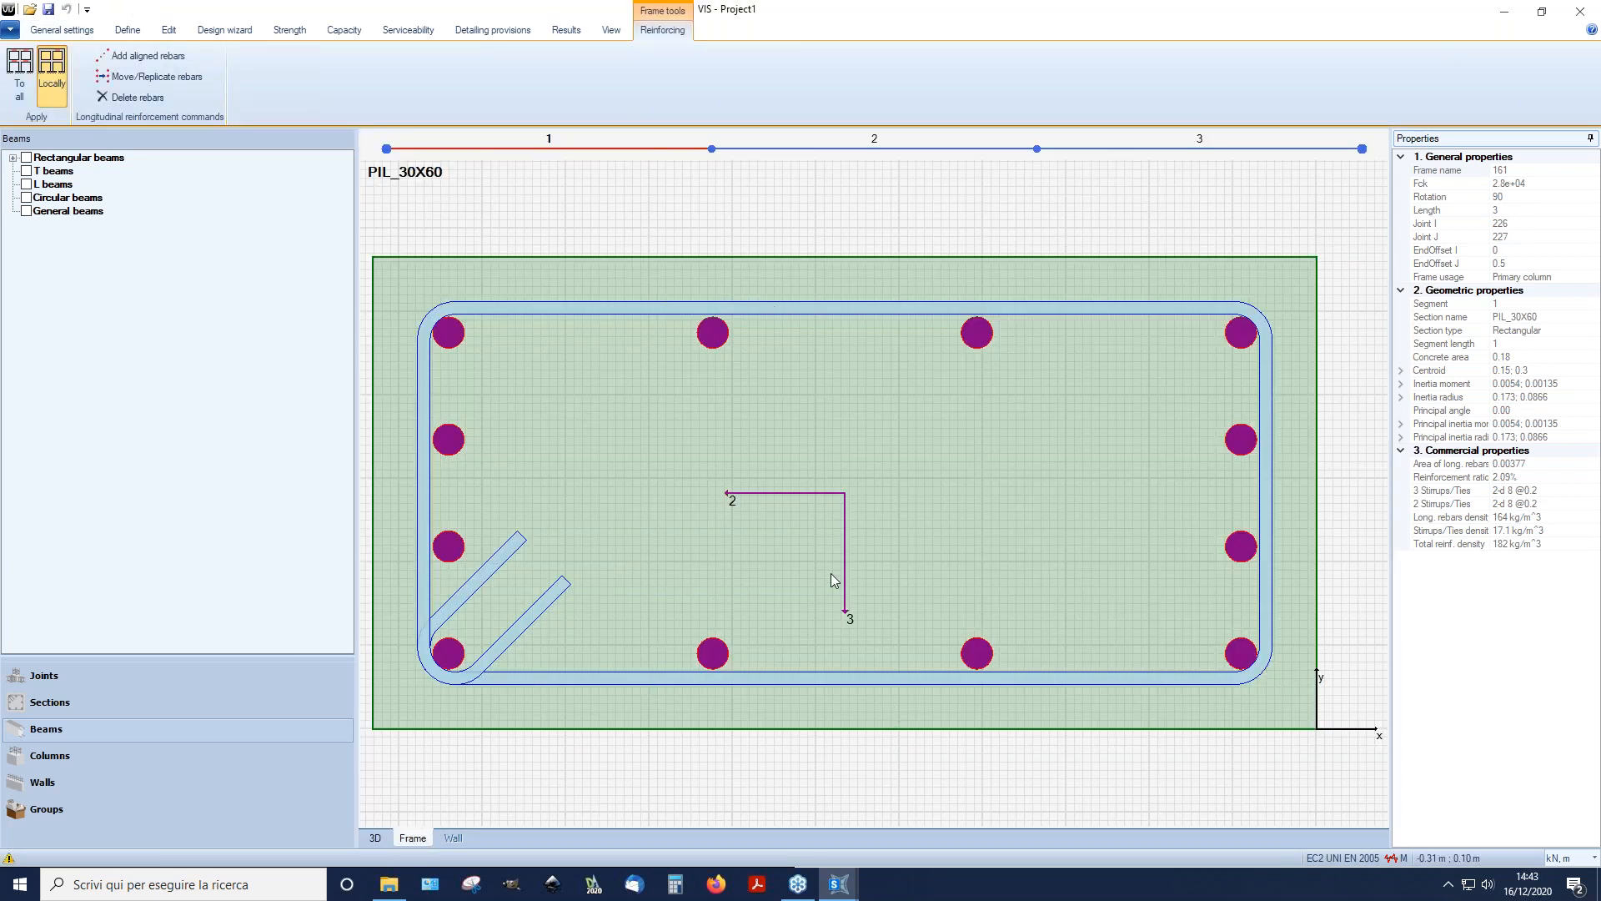
{"action": "left_click", "coordinate": [375, 838]}
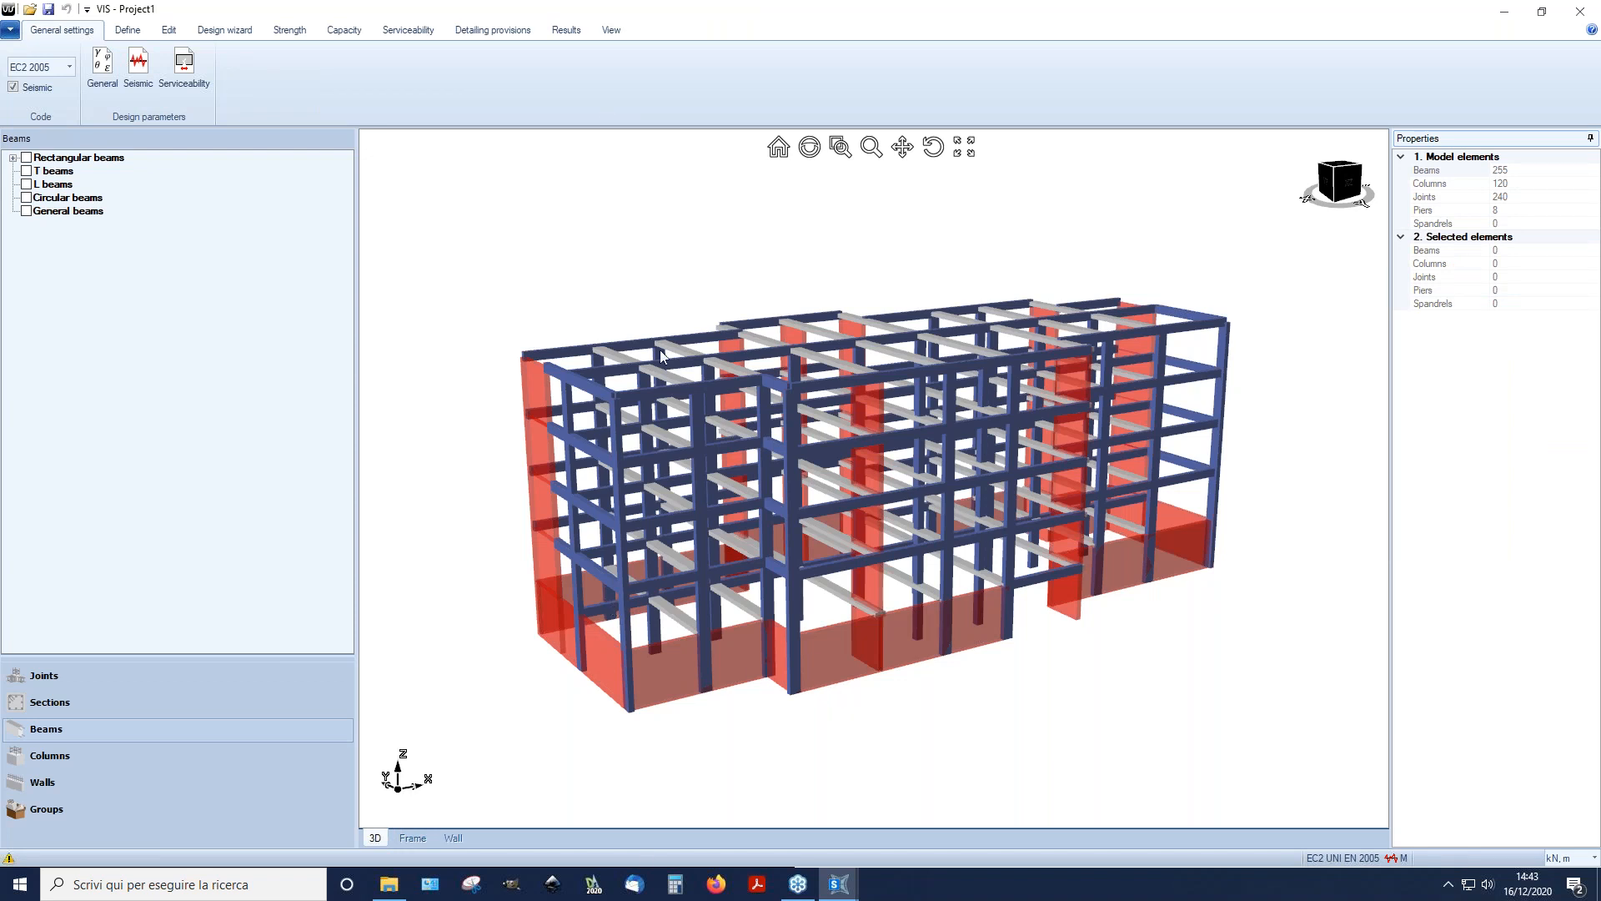
Step: Examine the rebar layout along the three segments of a TR_60x25 secondary beam, returning to the 3D model
{"action": "left_click", "coordinate": [670, 550]}
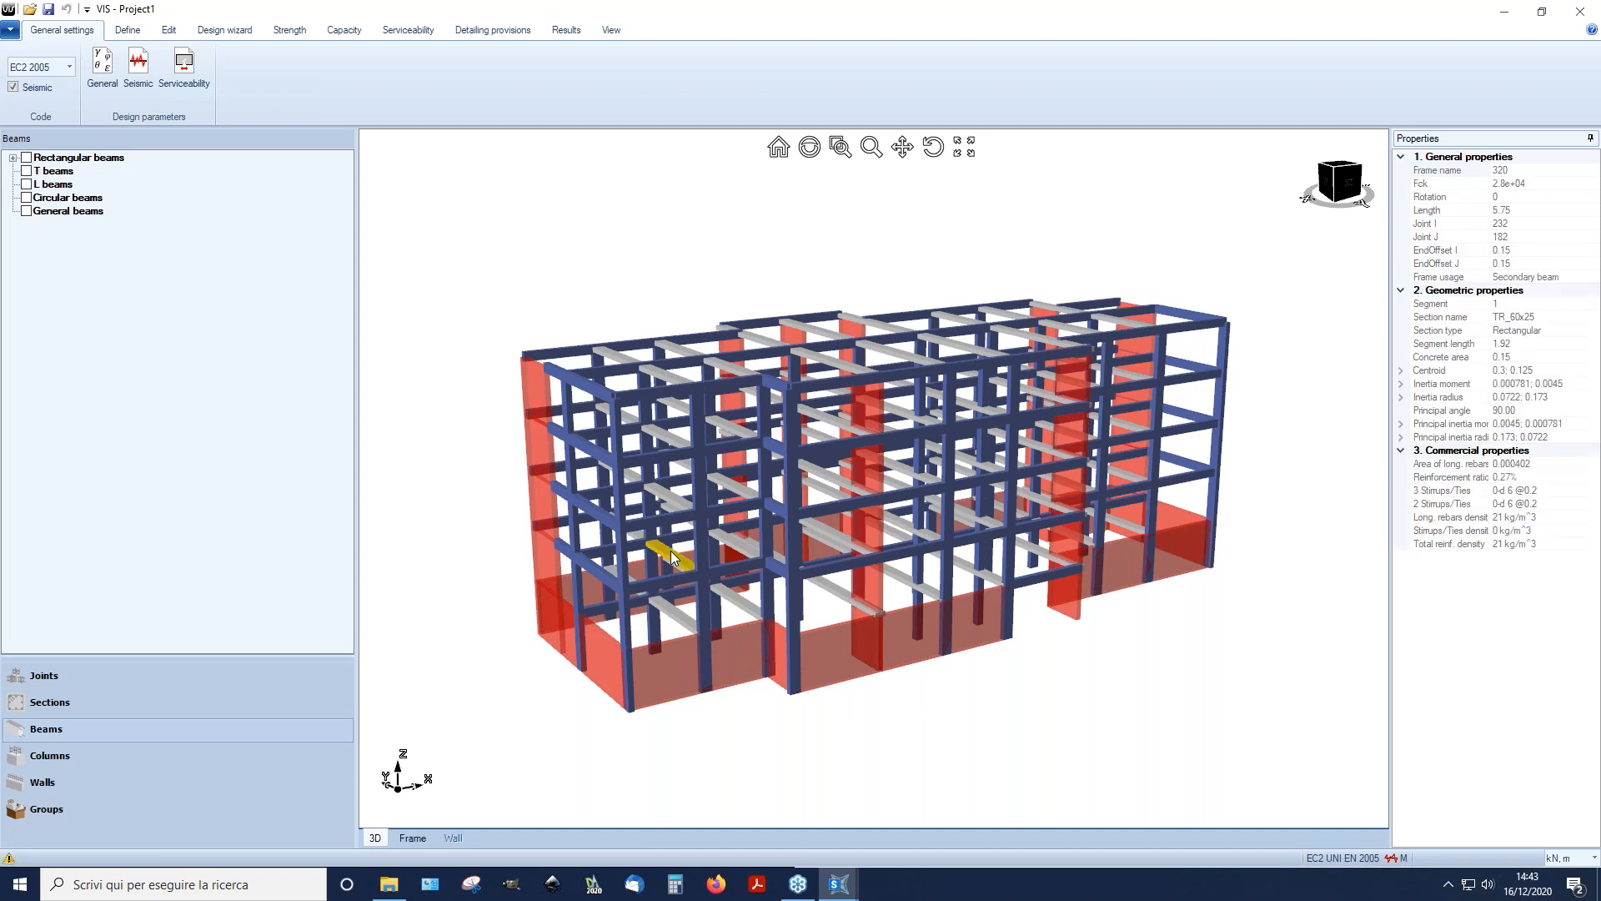
{"action": "left_click", "coordinate": [412, 838]}
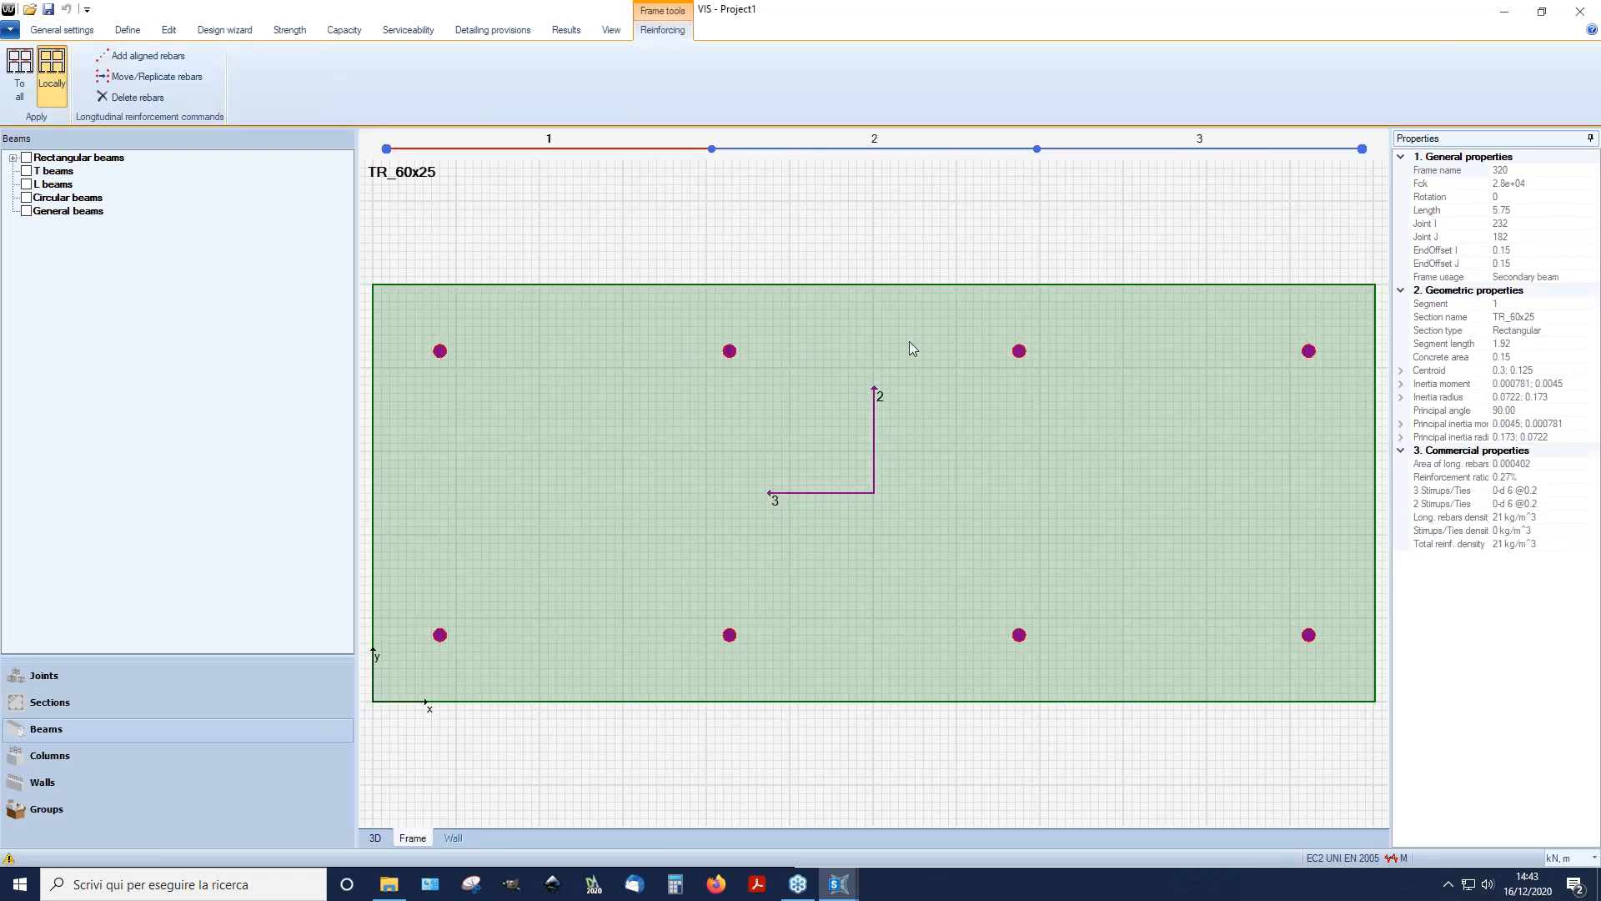
{"action": "left_click", "coordinate": [917, 152]}
{"action": "left_click", "coordinate": [1105, 155]}
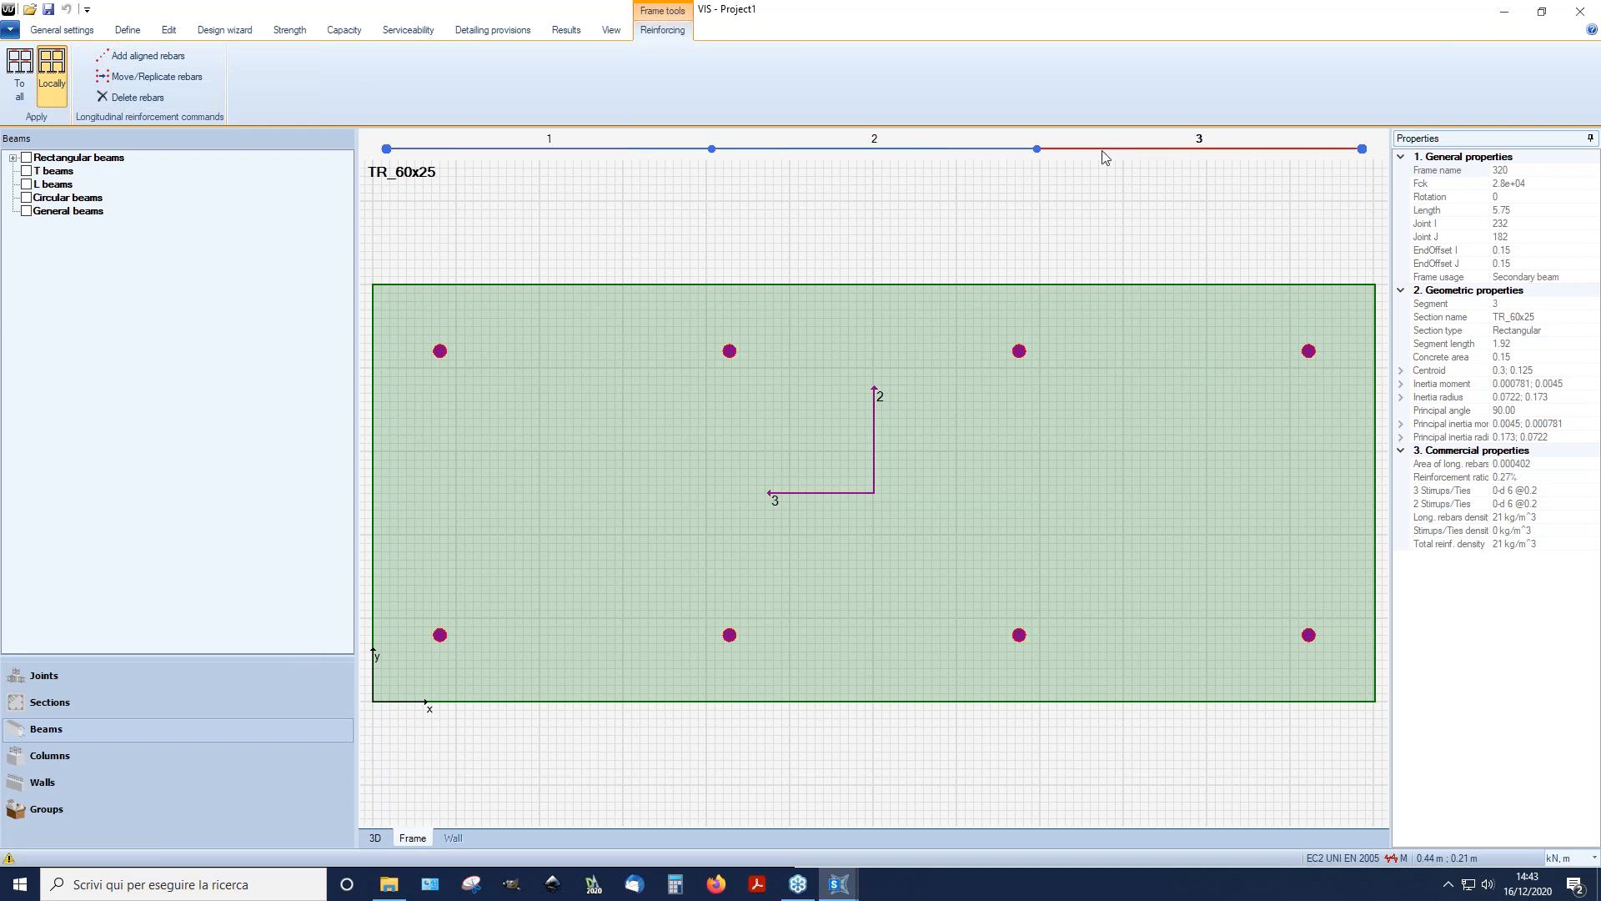
{"action": "left_click", "coordinate": [375, 838]}
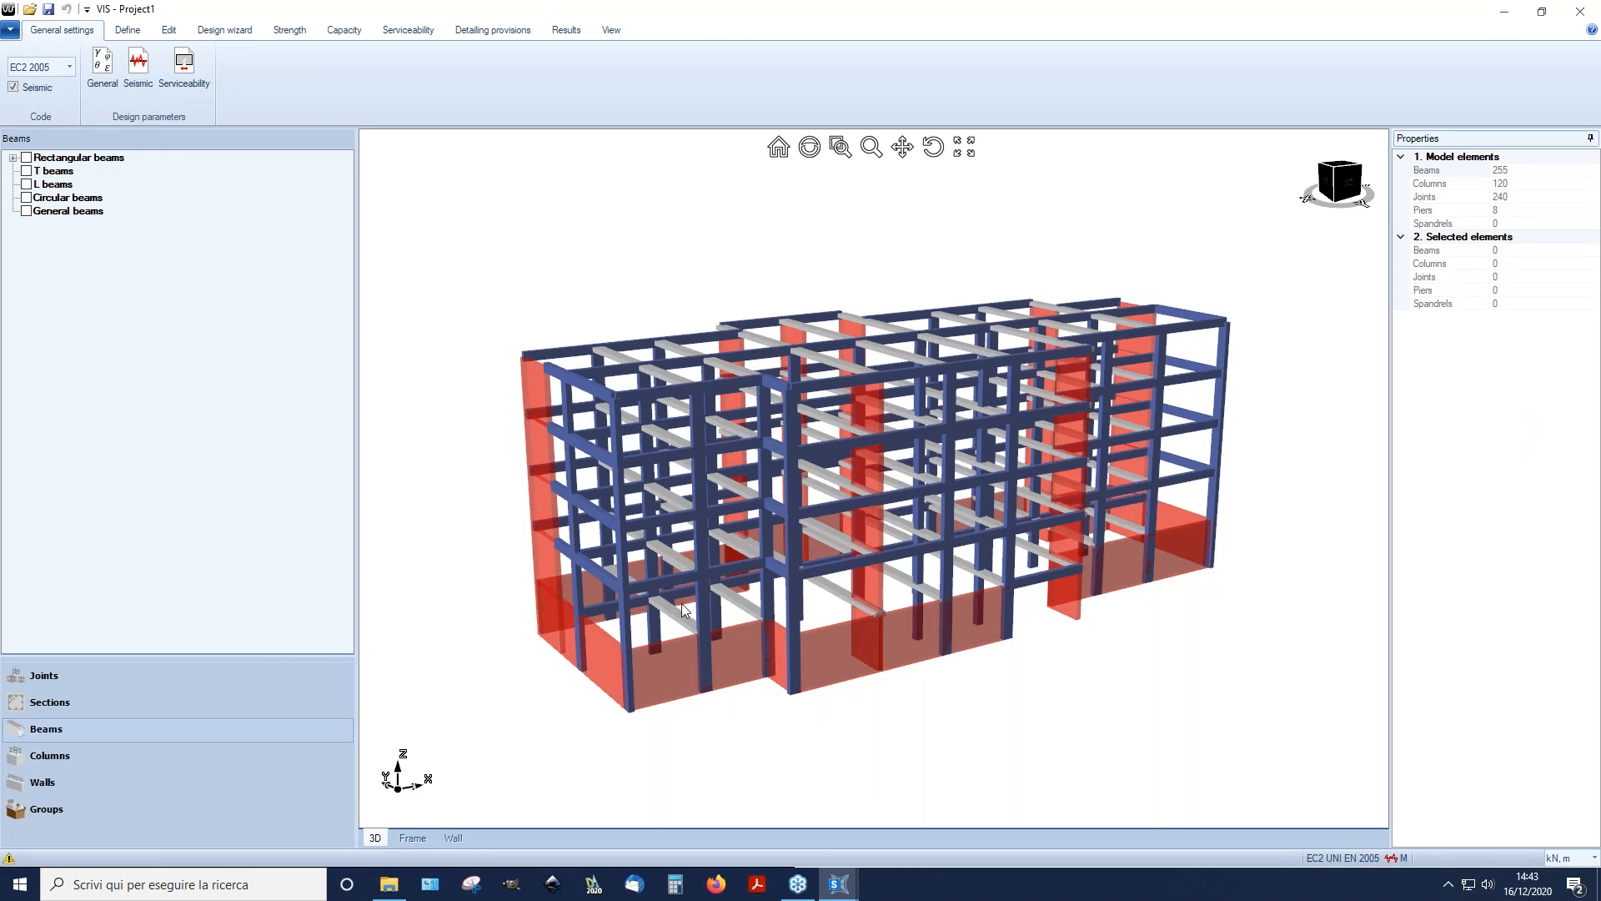
Step: Review the internal forces of the lower-storey PIL_30X60 corner column, including the available limit states, and close the table
{"action": "left_click", "coordinate": [622, 617]}
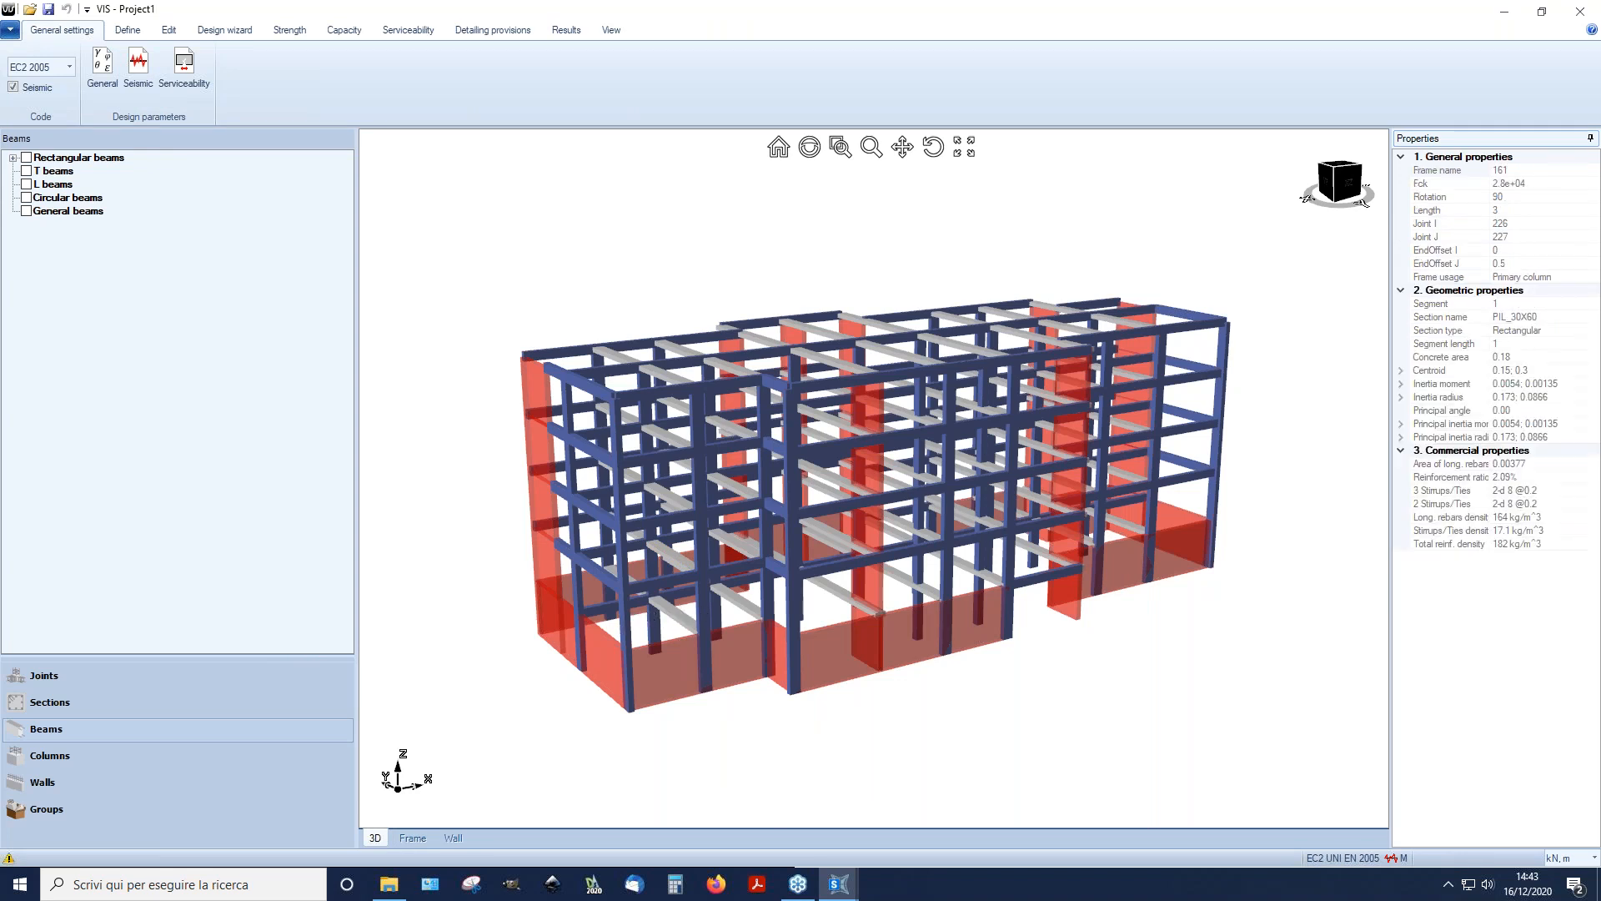
{"action": "left_click", "coordinate": [142, 33]}
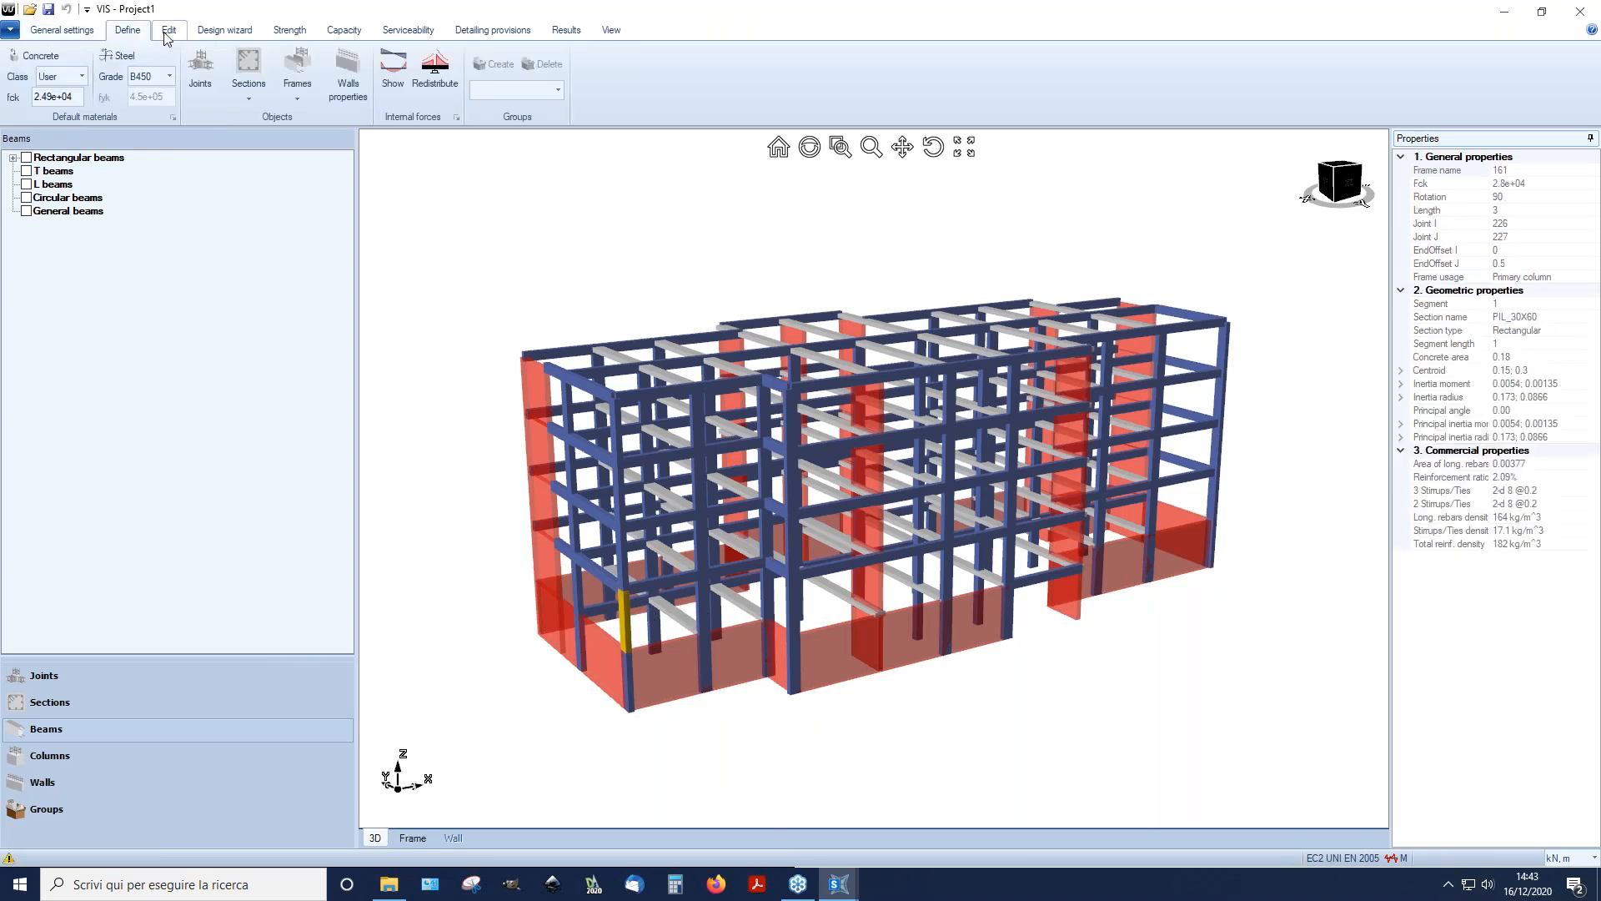
{"action": "left_click", "coordinate": [395, 81]}
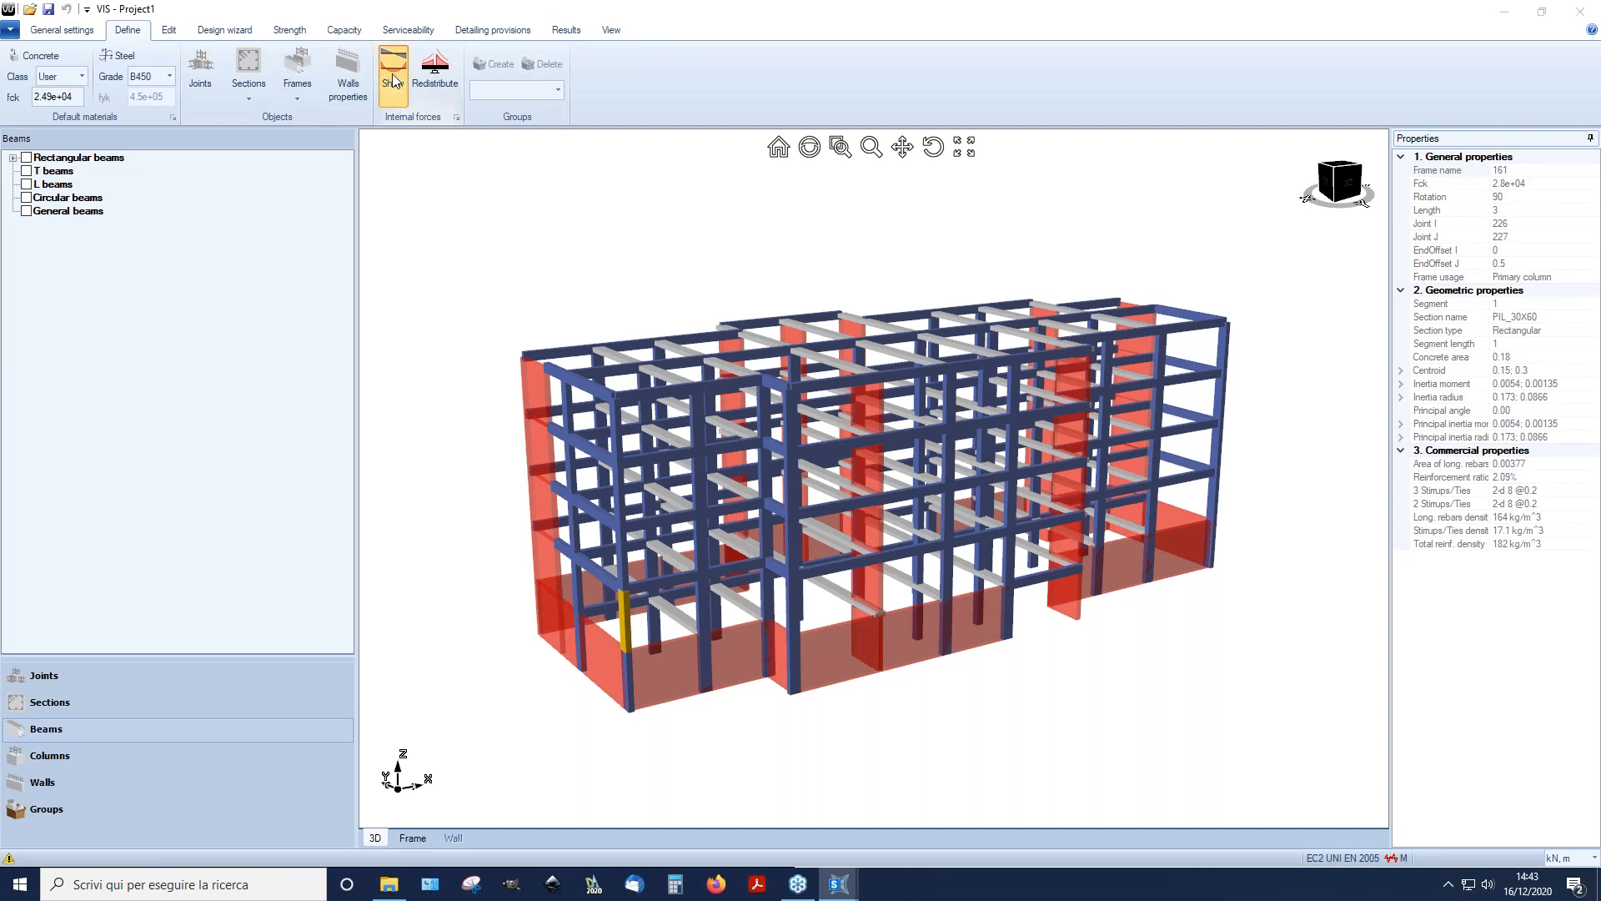
{"action": "left_click_drag", "start_coordinate": [1007, 252], "coordinate": [1007, 455]}
{"action": "left_click", "coordinate": [550, 218]}
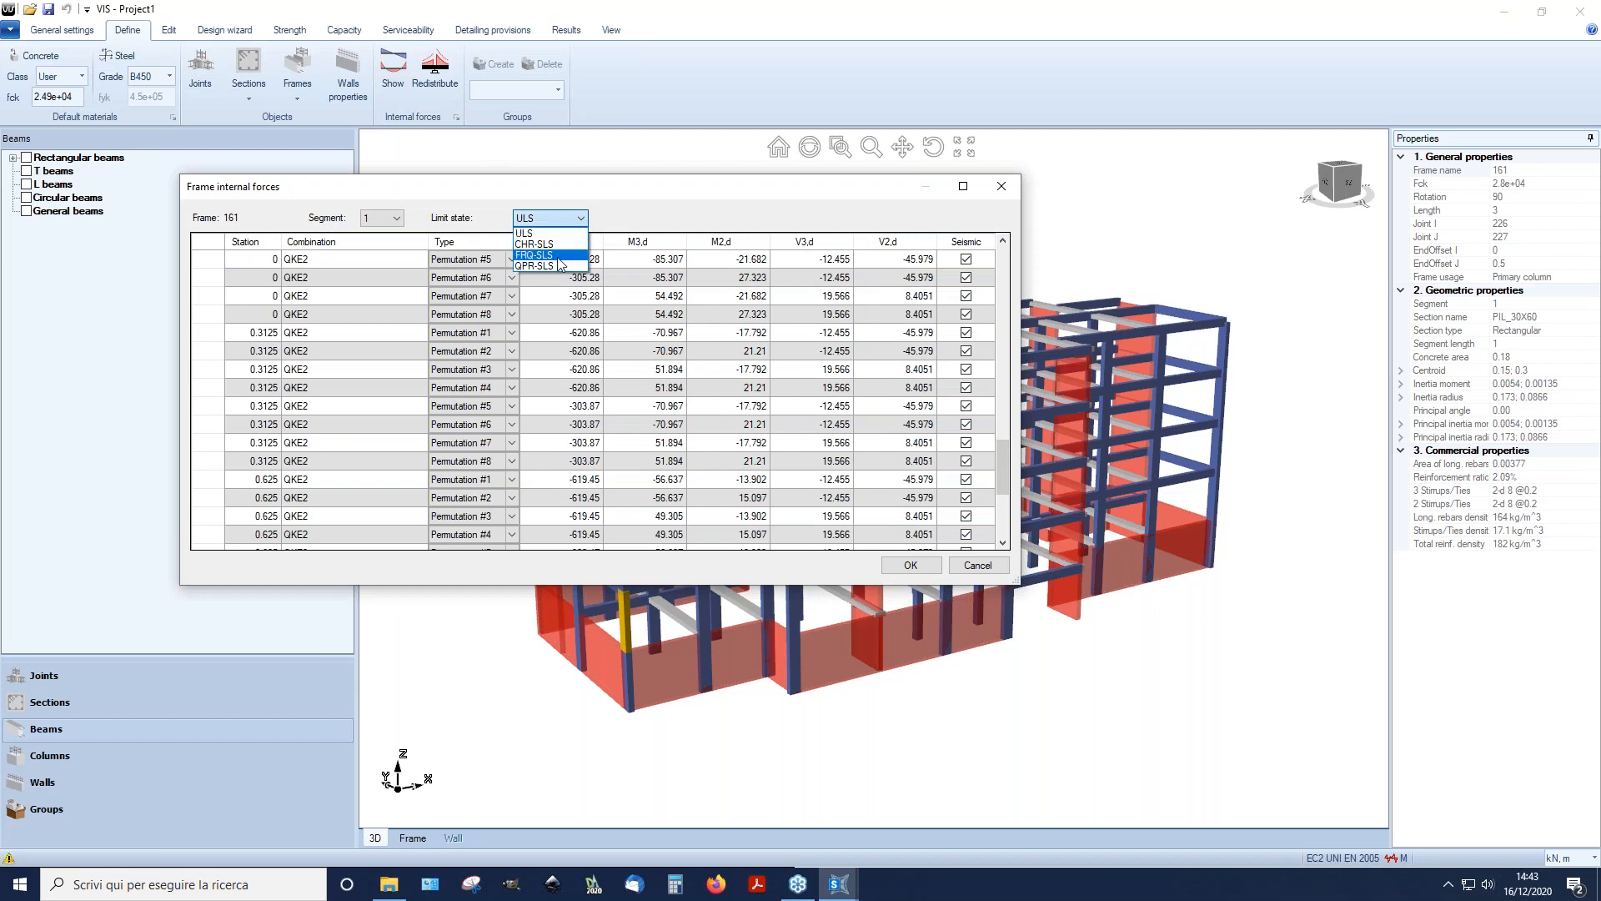
{"action": "left_click", "coordinate": [991, 193]}
{"action": "left_click", "coordinate": [990, 189]}
Step: Review the wall forces of pier W1 and its M3 envelope diagram, closing both windows
{"action": "left_click", "coordinate": [41, 782]}
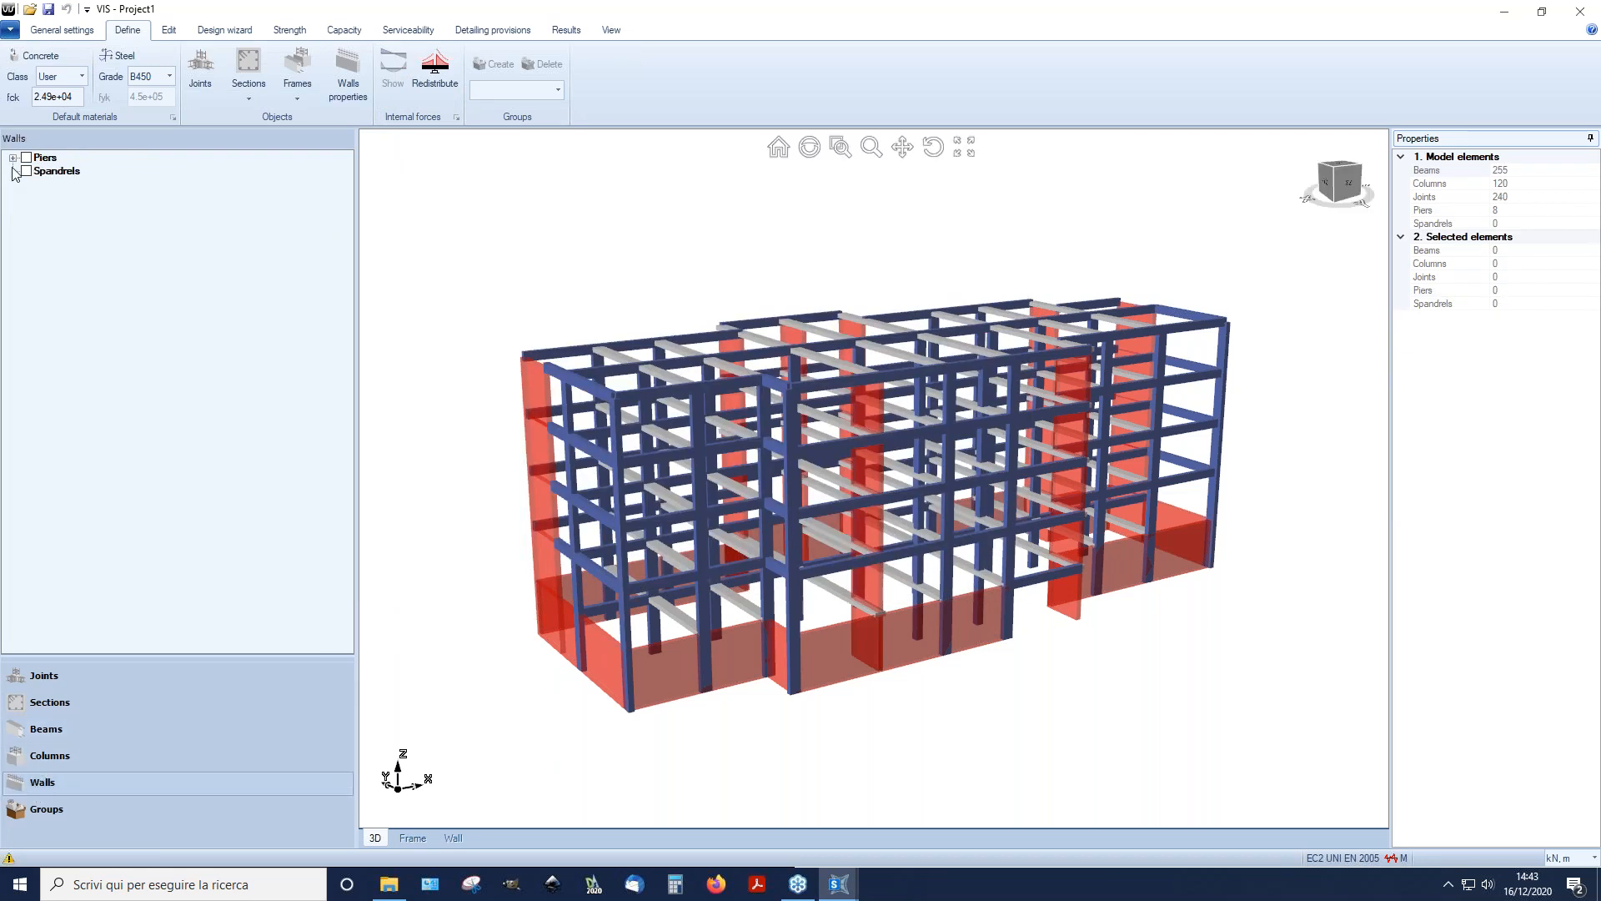
{"action": "left_click", "coordinate": [13, 157]}
{"action": "left_click", "coordinate": [42, 170]}
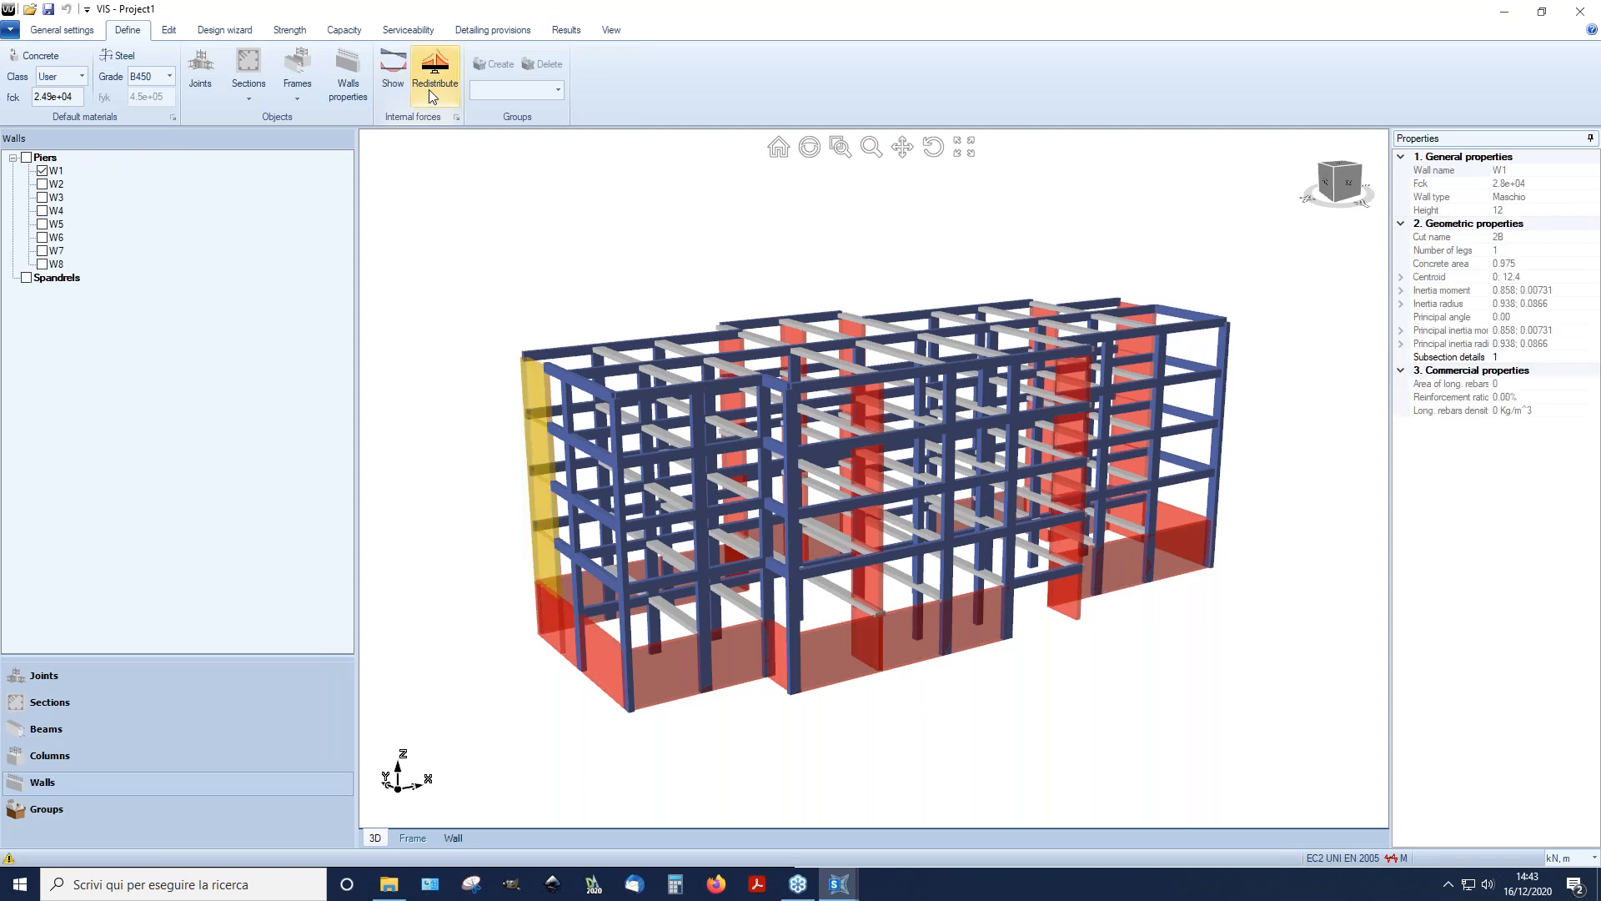
{"action": "left_click", "coordinate": [397, 78]}
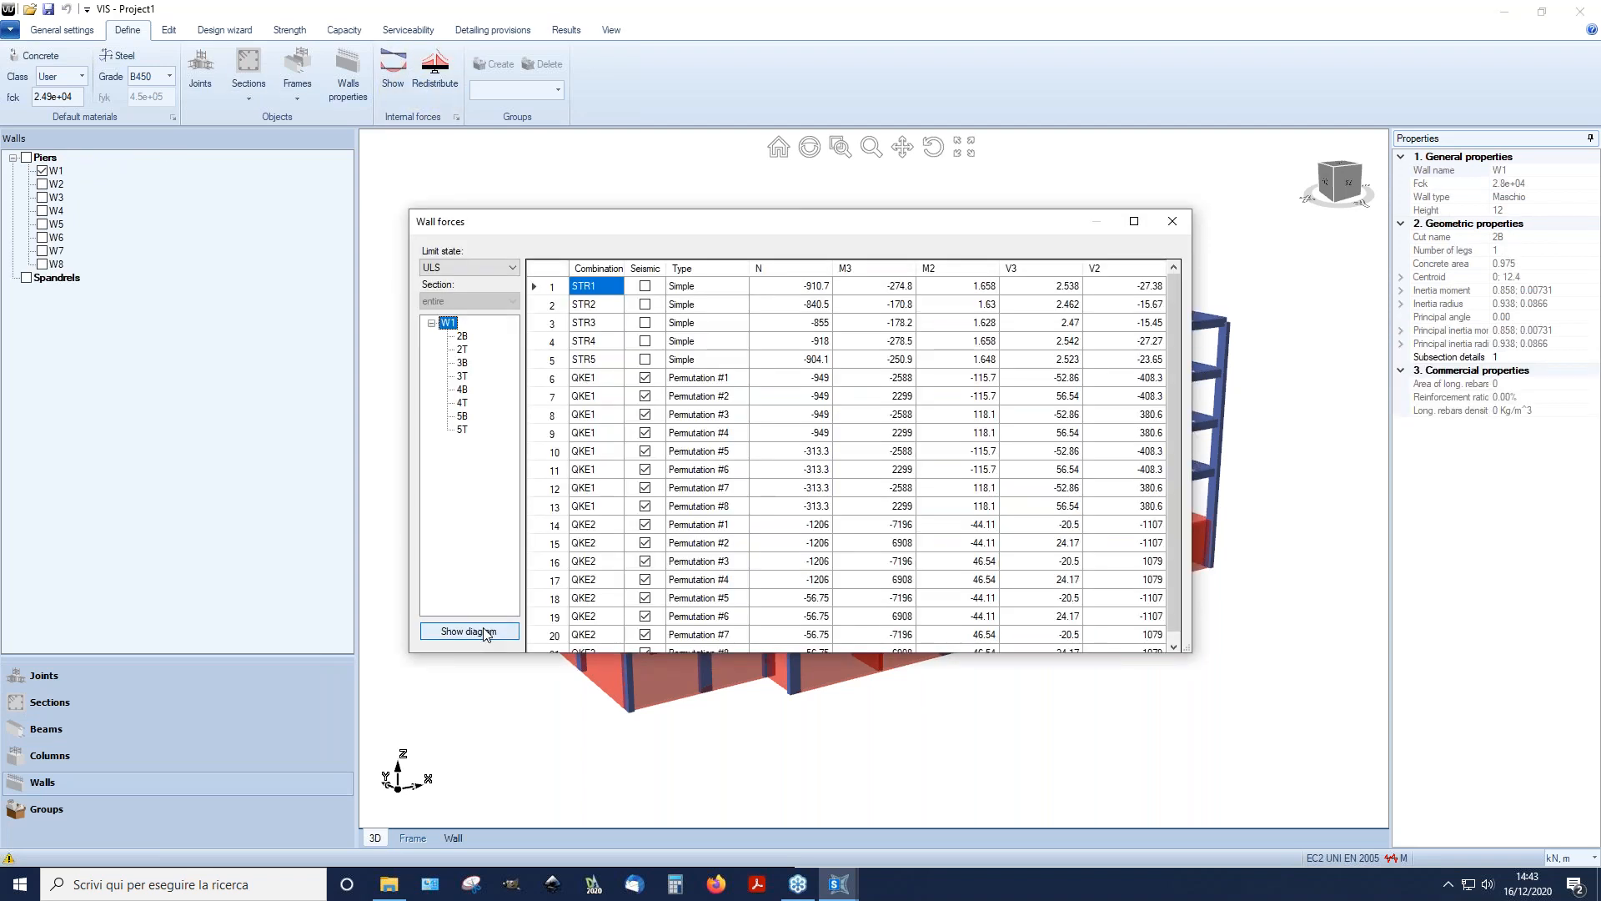
{"action": "left_click", "coordinate": [486, 631]}
{"action": "left_click", "coordinate": [728, 250]}
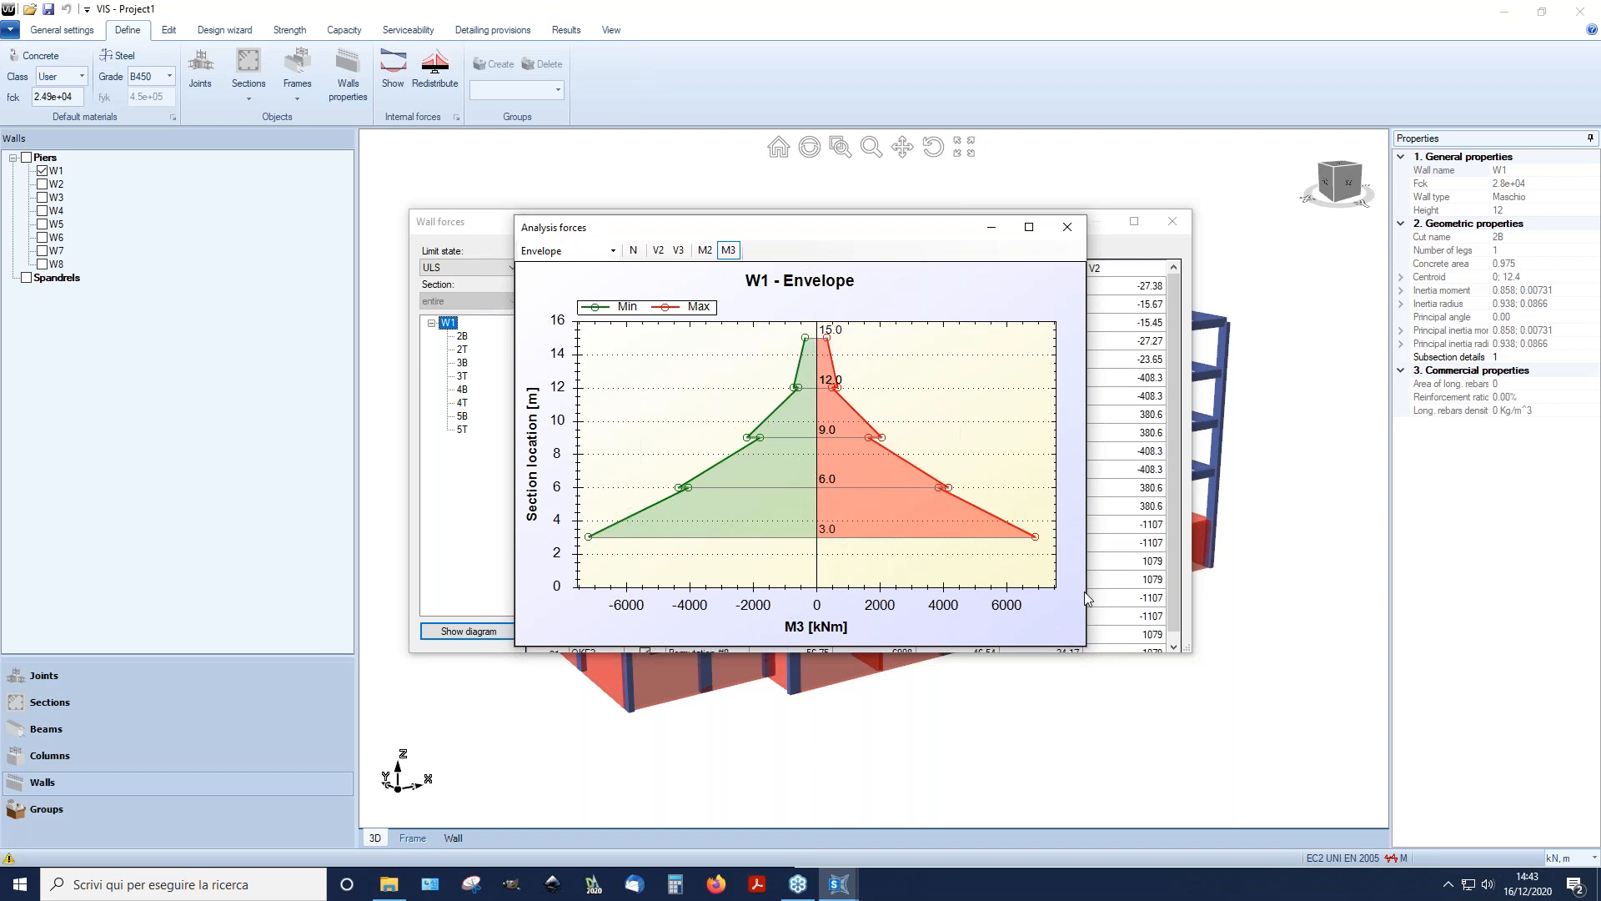
{"action": "left_click", "coordinate": [1067, 227]}
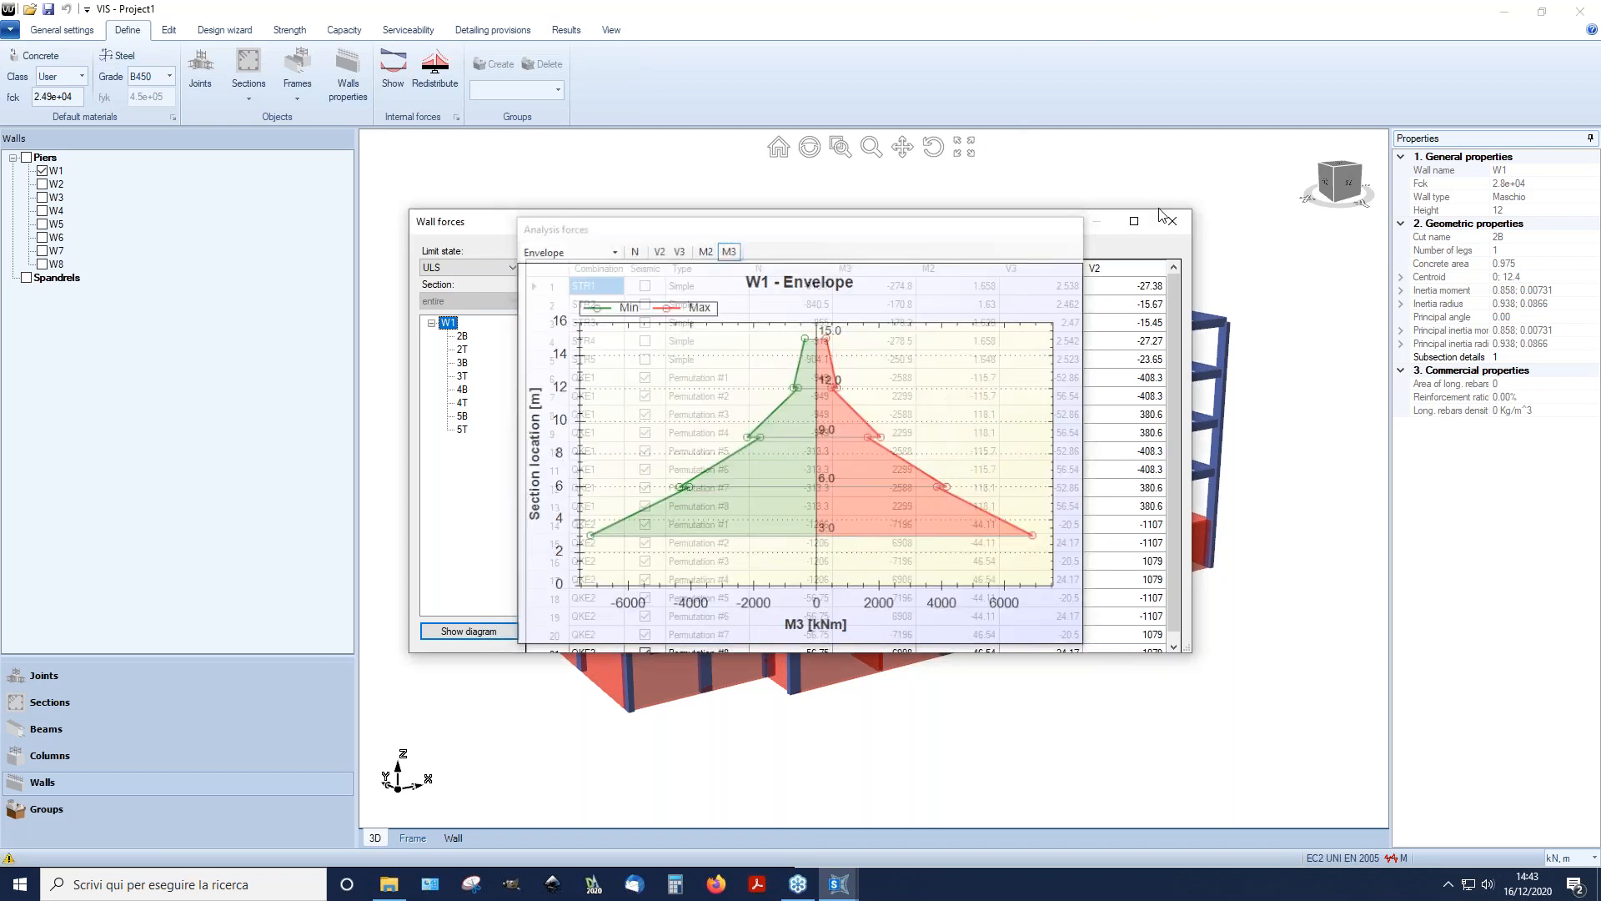
{"action": "left_click", "coordinate": [1171, 221]}
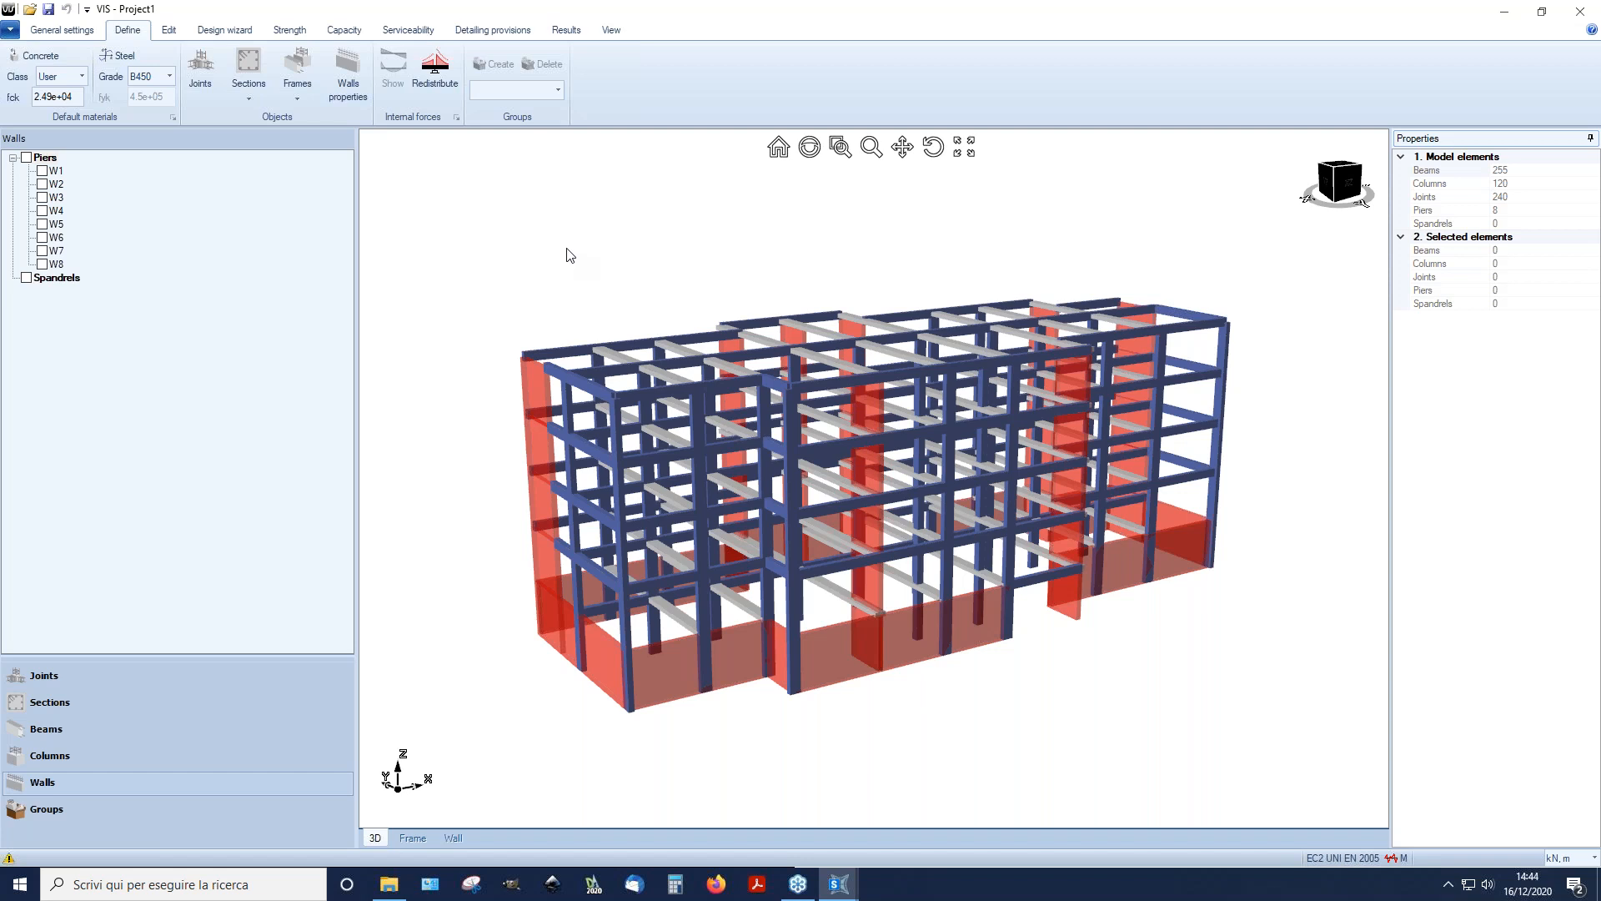
Step: Review the EC2 2005 code preferences for general factors, bending, shear, imperfections and second-order effects, closing them without changes
{"action": "left_click", "coordinate": [38, 32]}
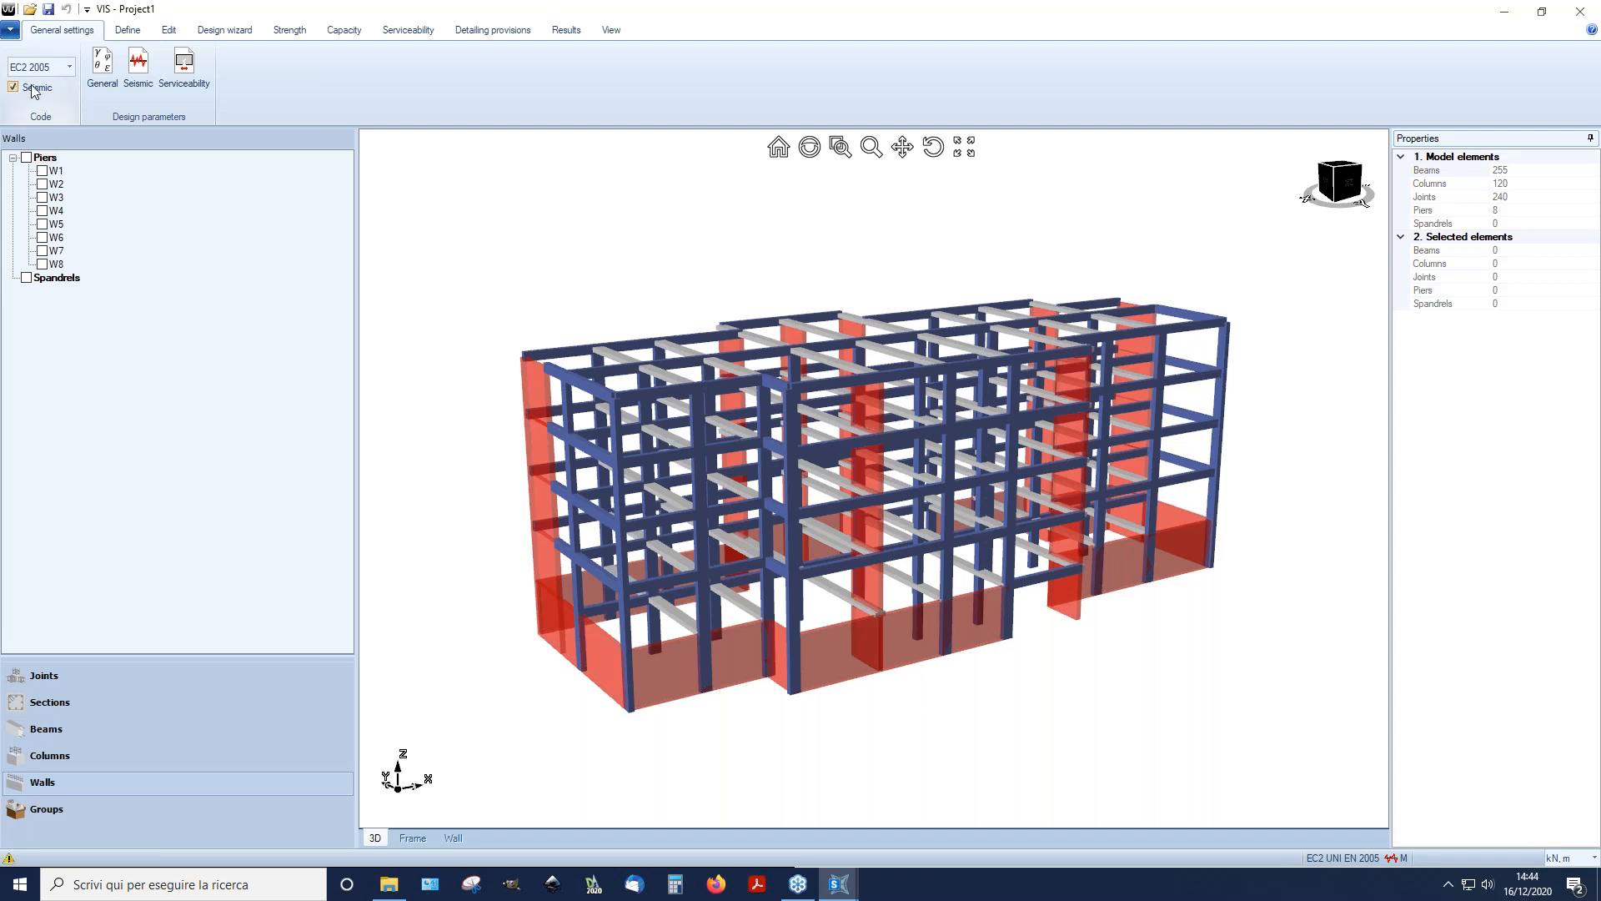
{"action": "left_click", "coordinate": [112, 65]}
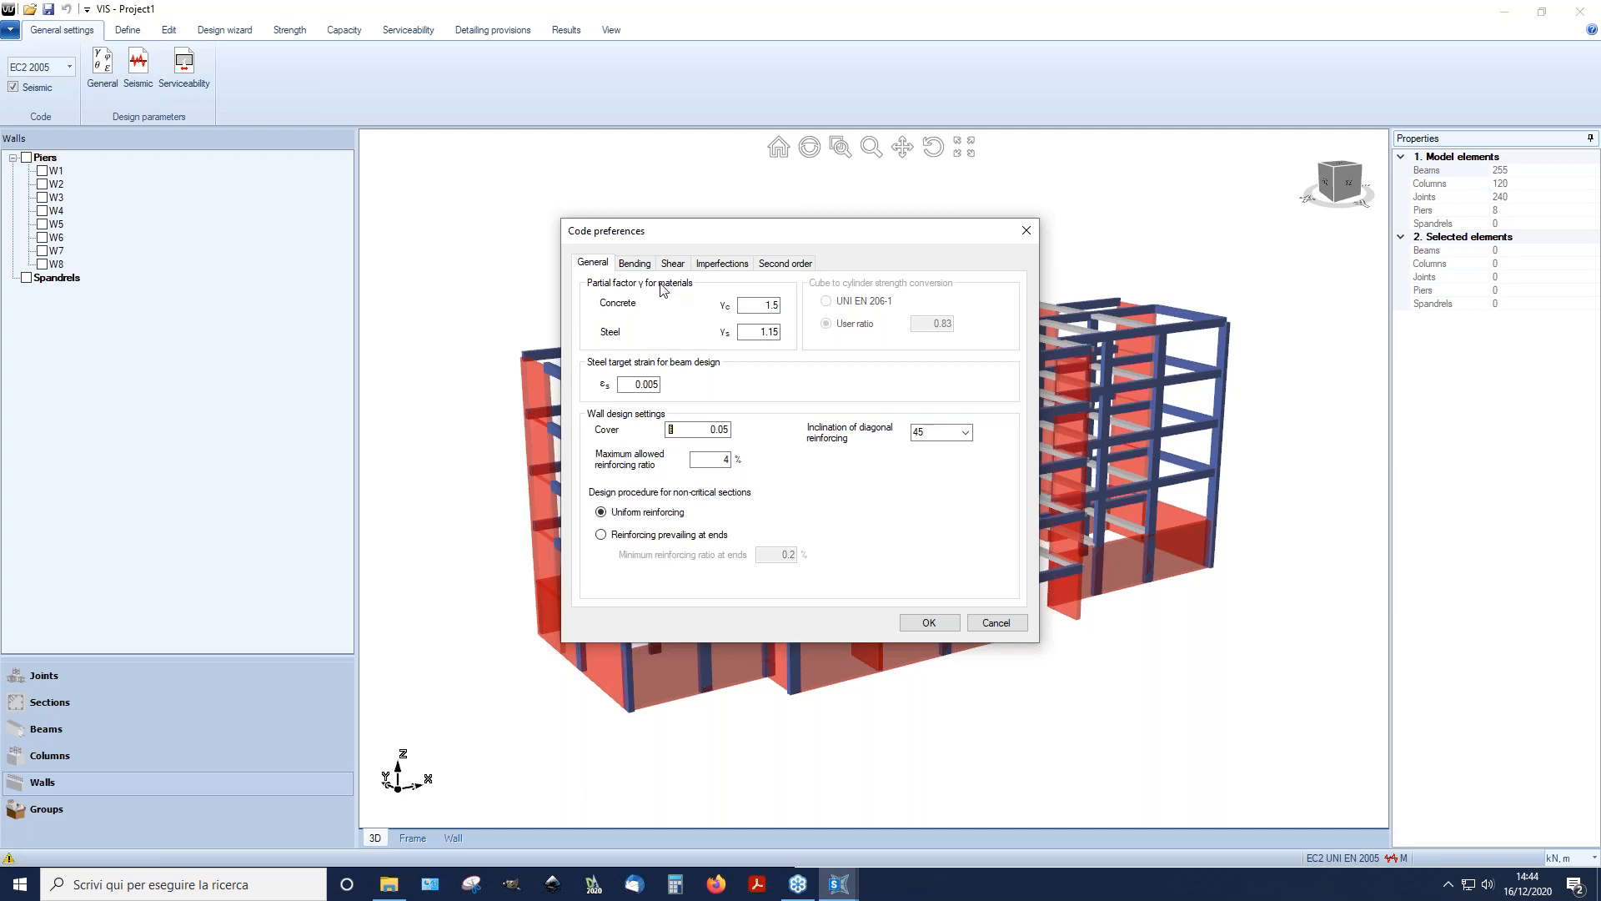
{"action": "left_click", "coordinate": [634, 264]}
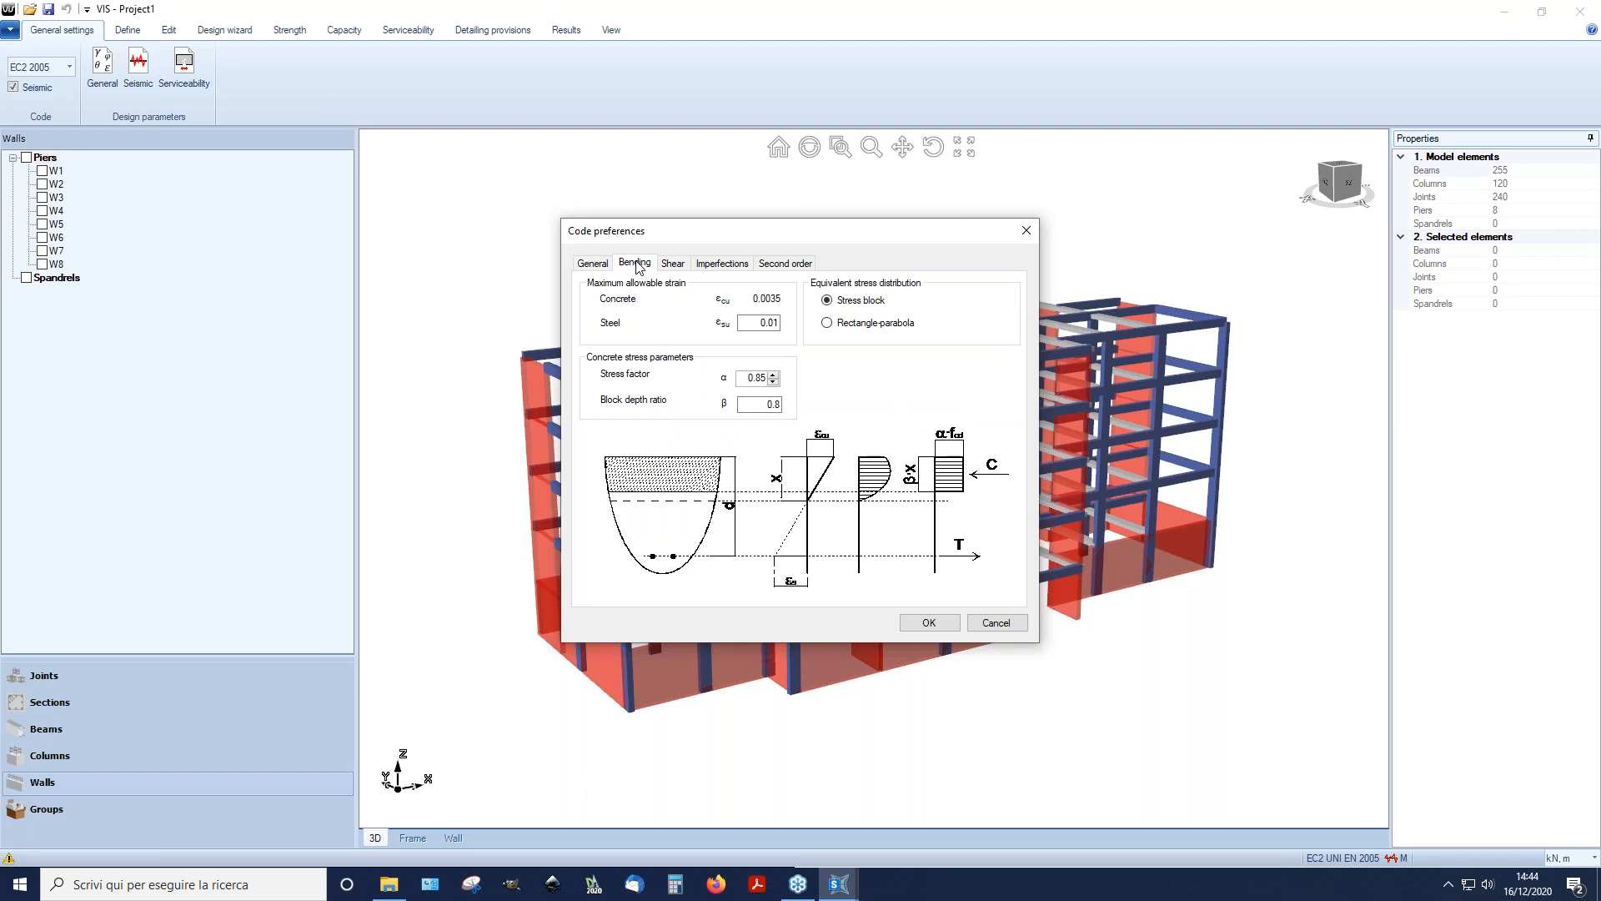
{"action": "left_click", "coordinate": [672, 265]}
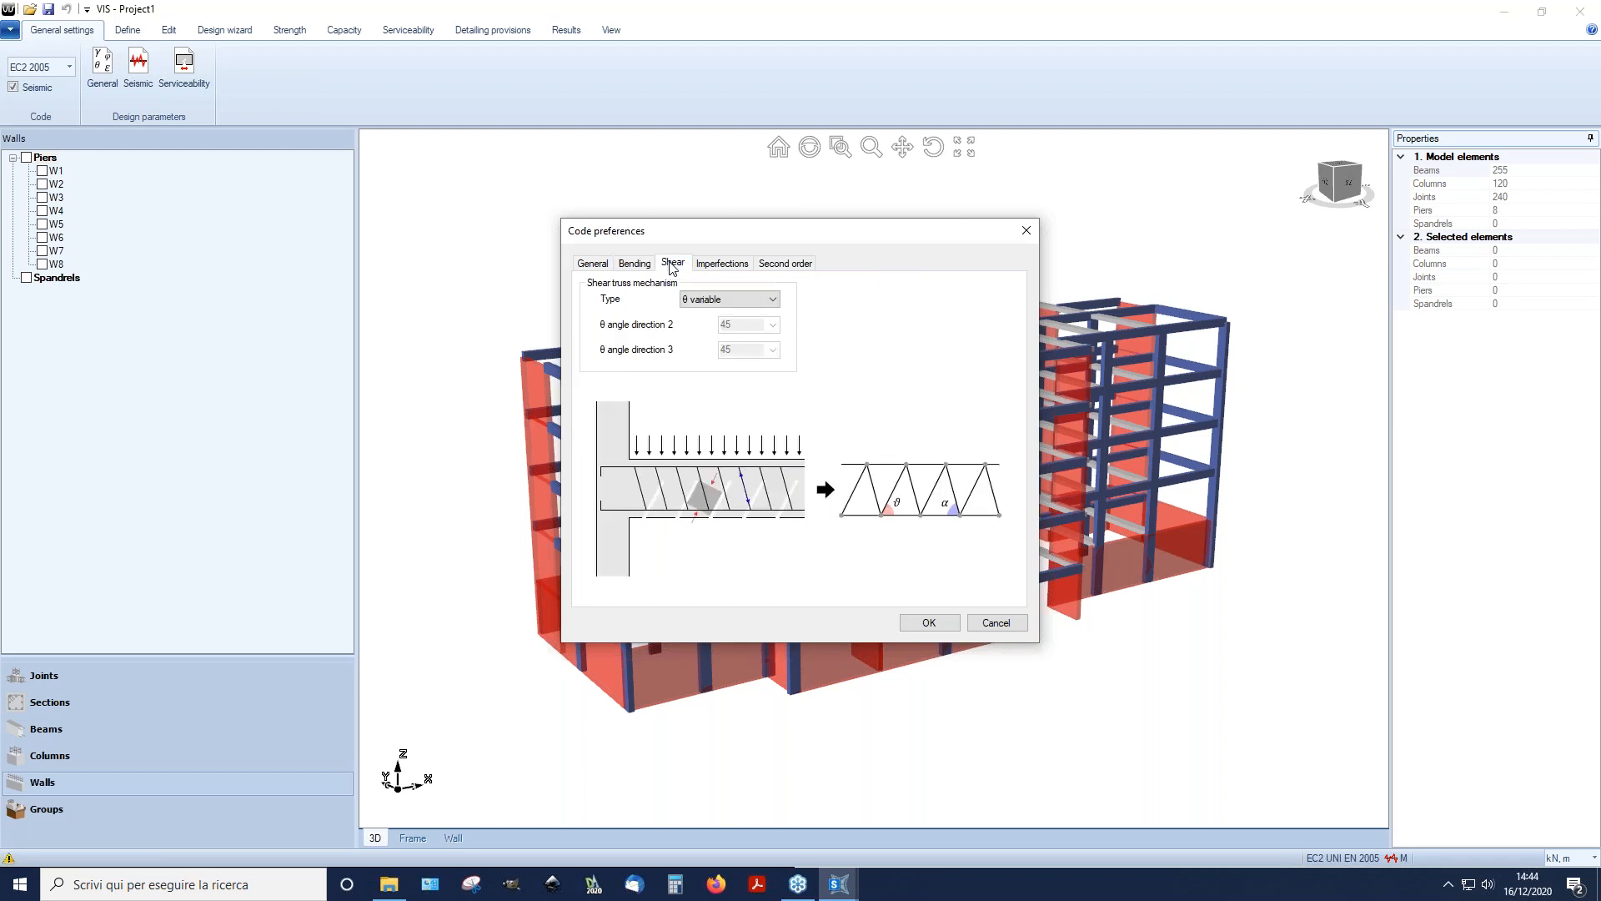
{"action": "left_click", "coordinate": [635, 264]}
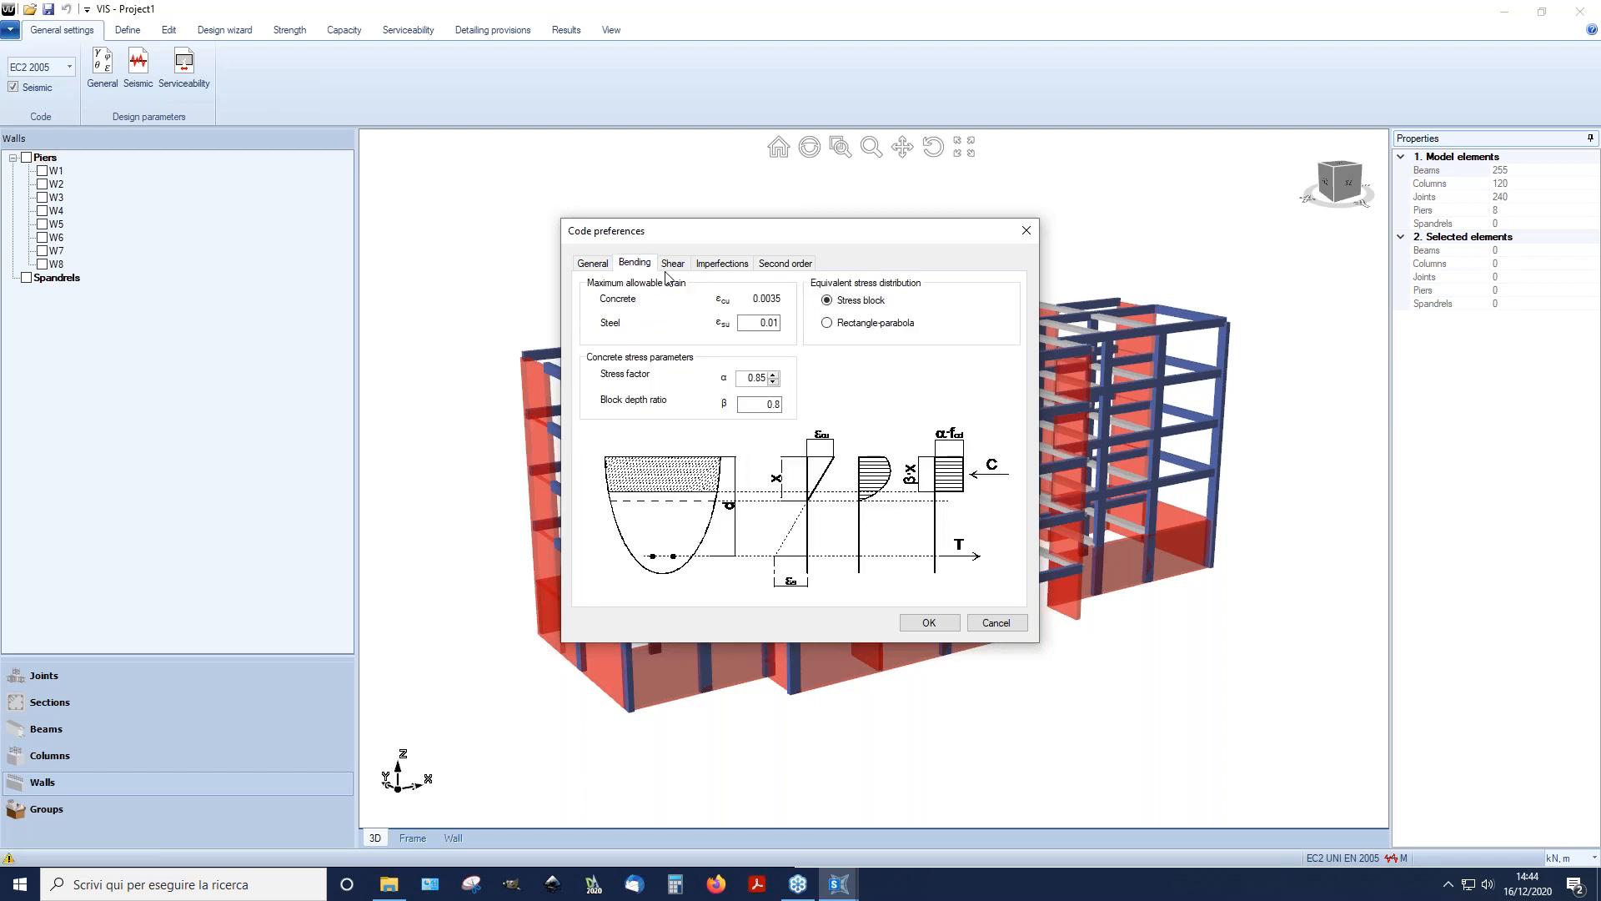
{"action": "left_click", "coordinate": [672, 265]}
{"action": "left_click", "coordinate": [714, 265]}
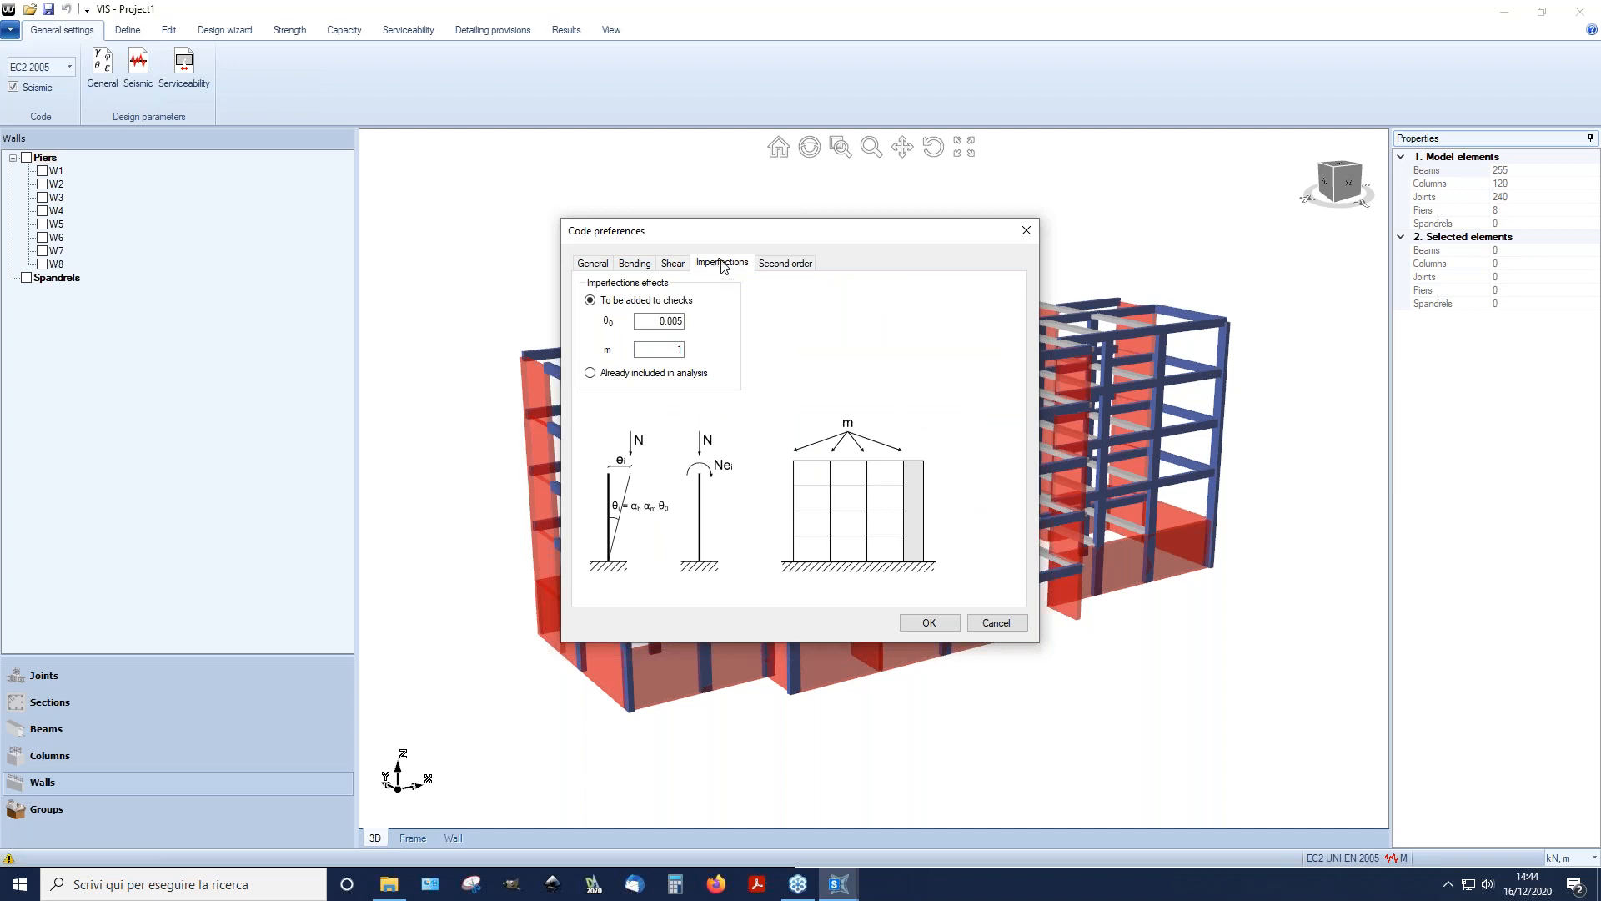
{"action": "left_click", "coordinate": [772, 266]}
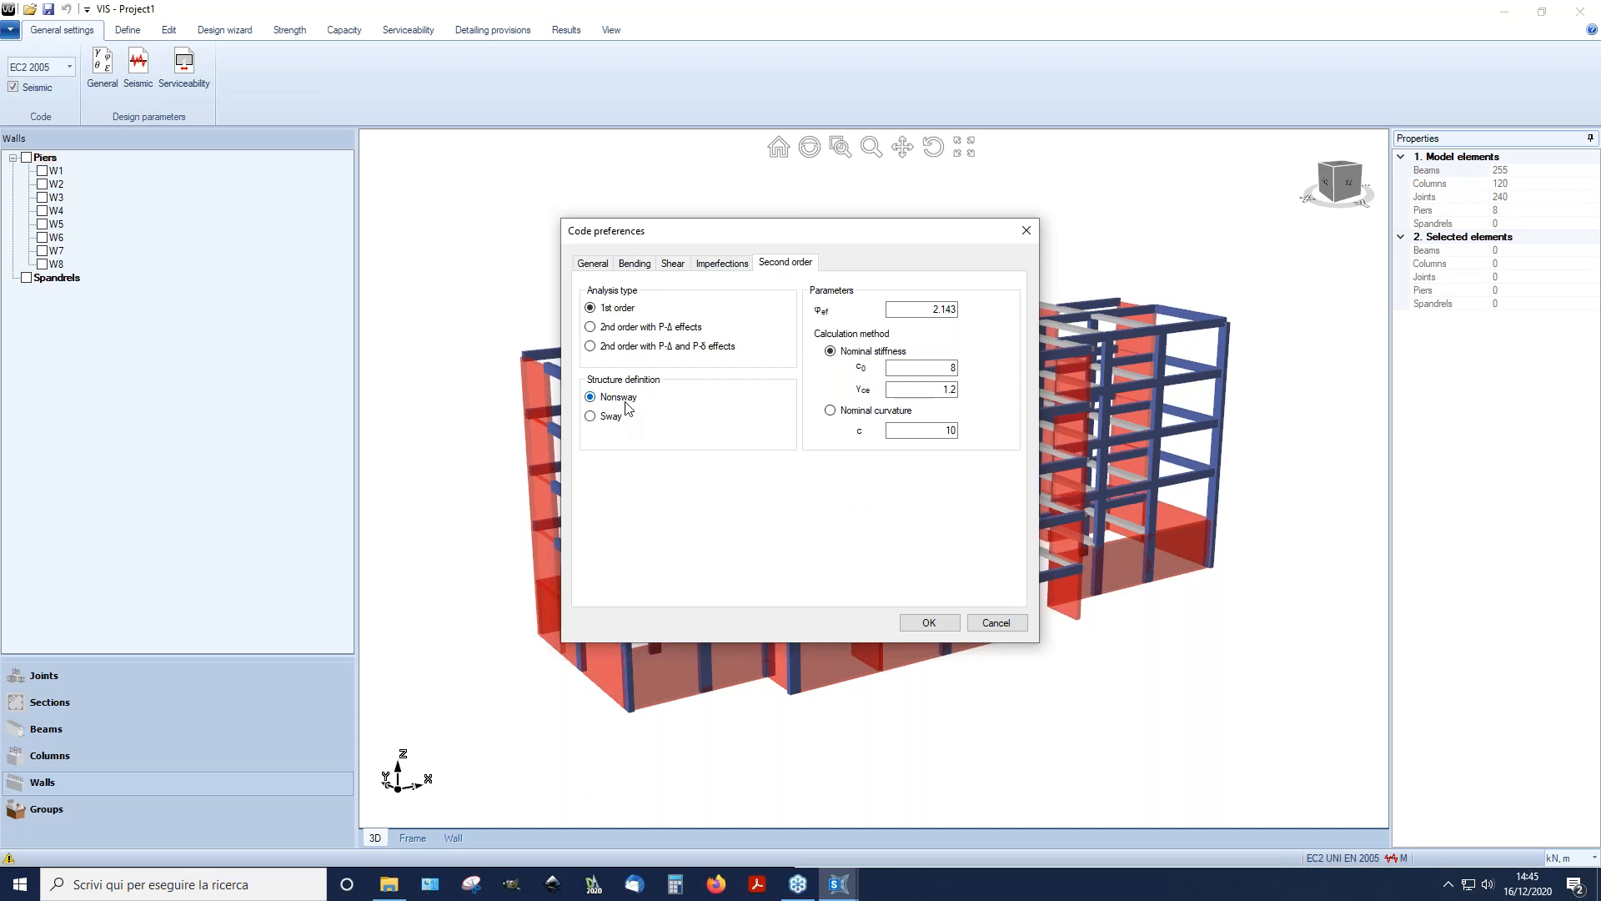
{"action": "left_click", "coordinate": [1026, 231]}
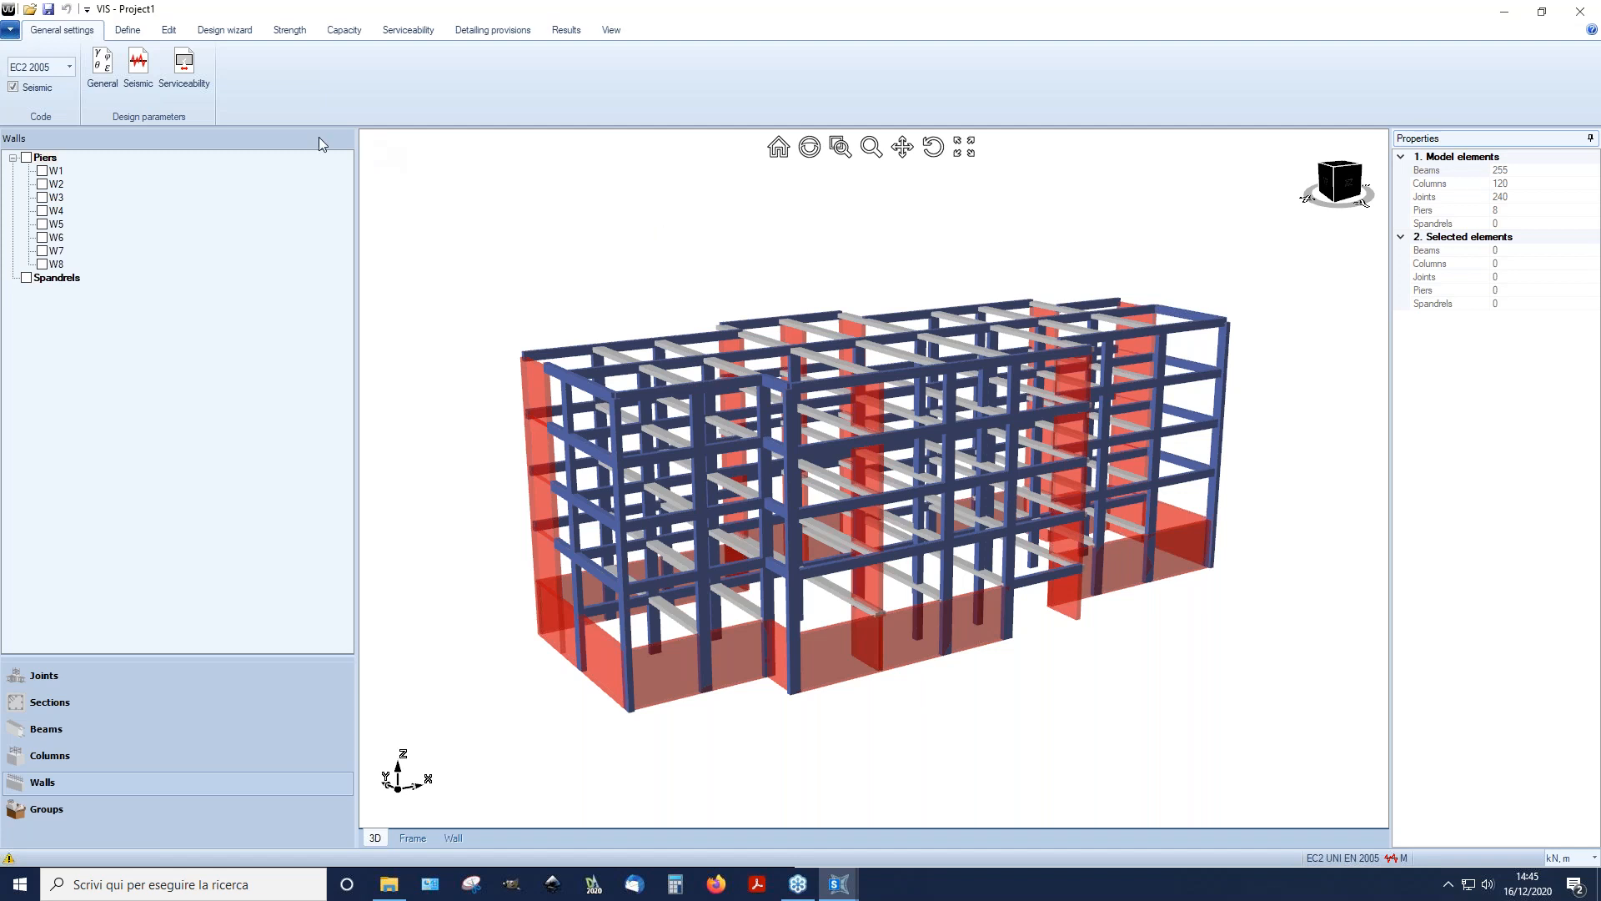
{"action": "left_click", "coordinate": [98, 80]}
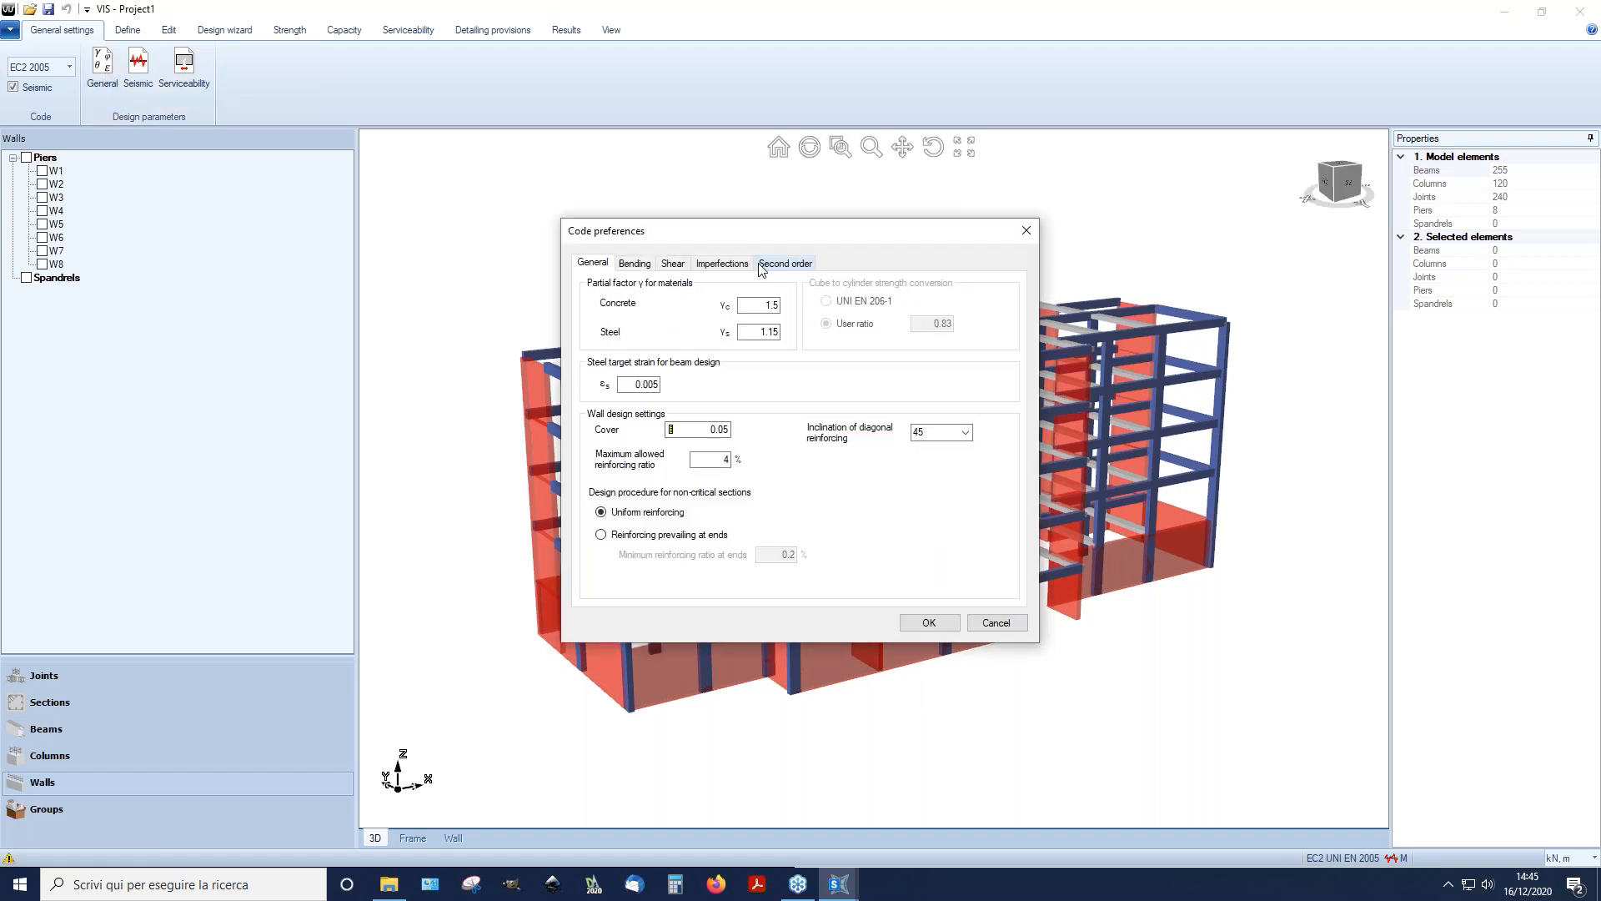
{"action": "left_click", "coordinate": [785, 264]}
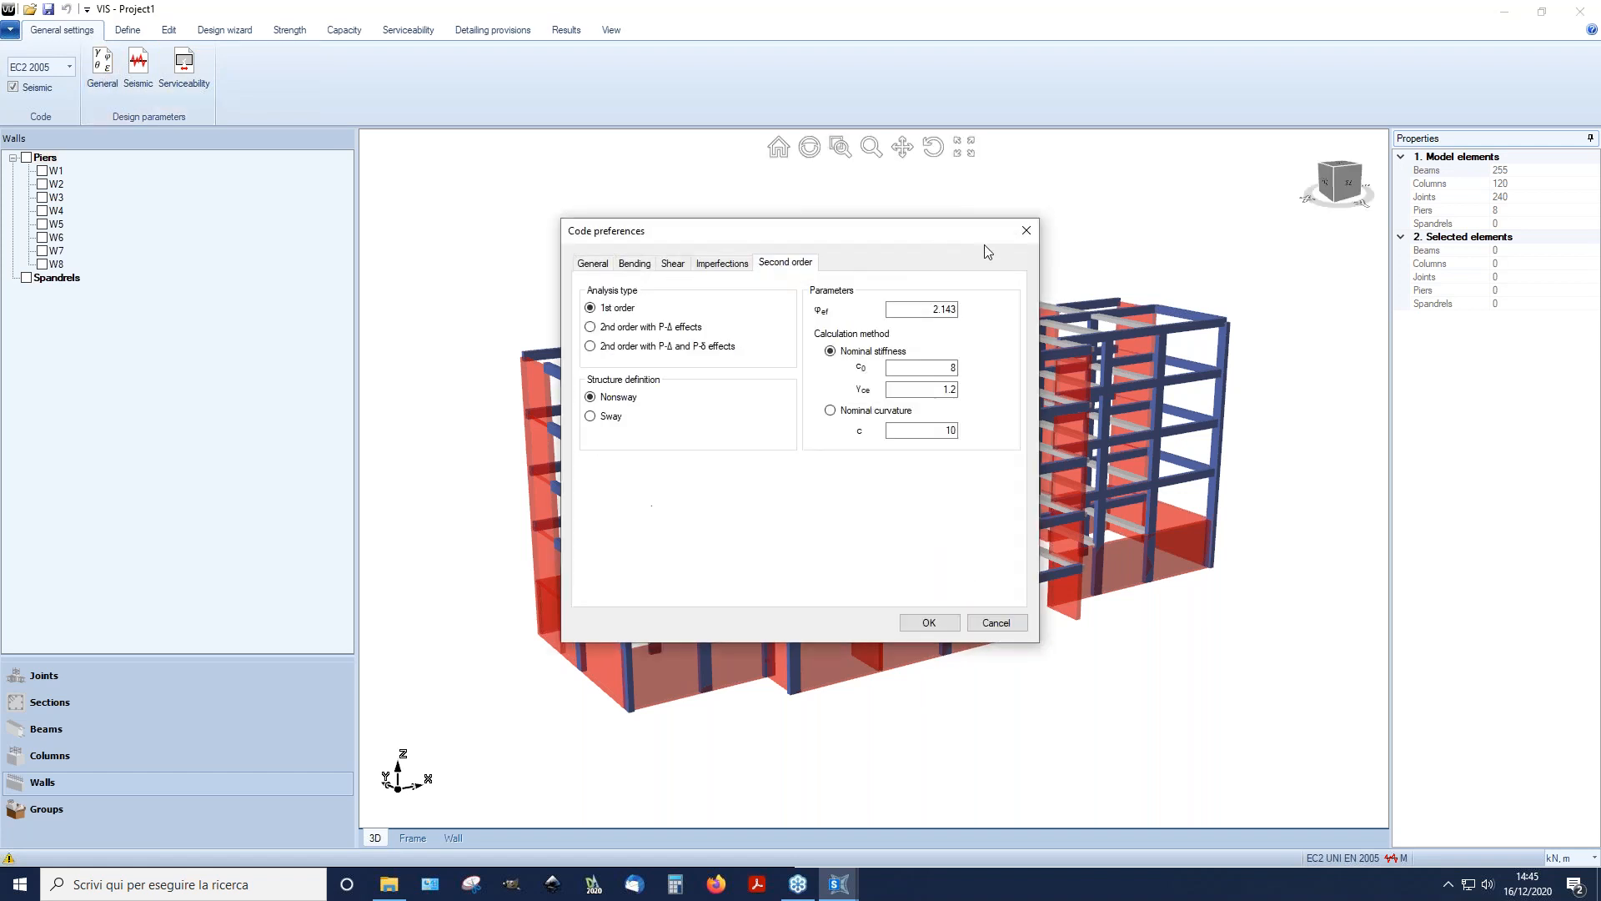
{"action": "left_click", "coordinate": [1027, 231]}
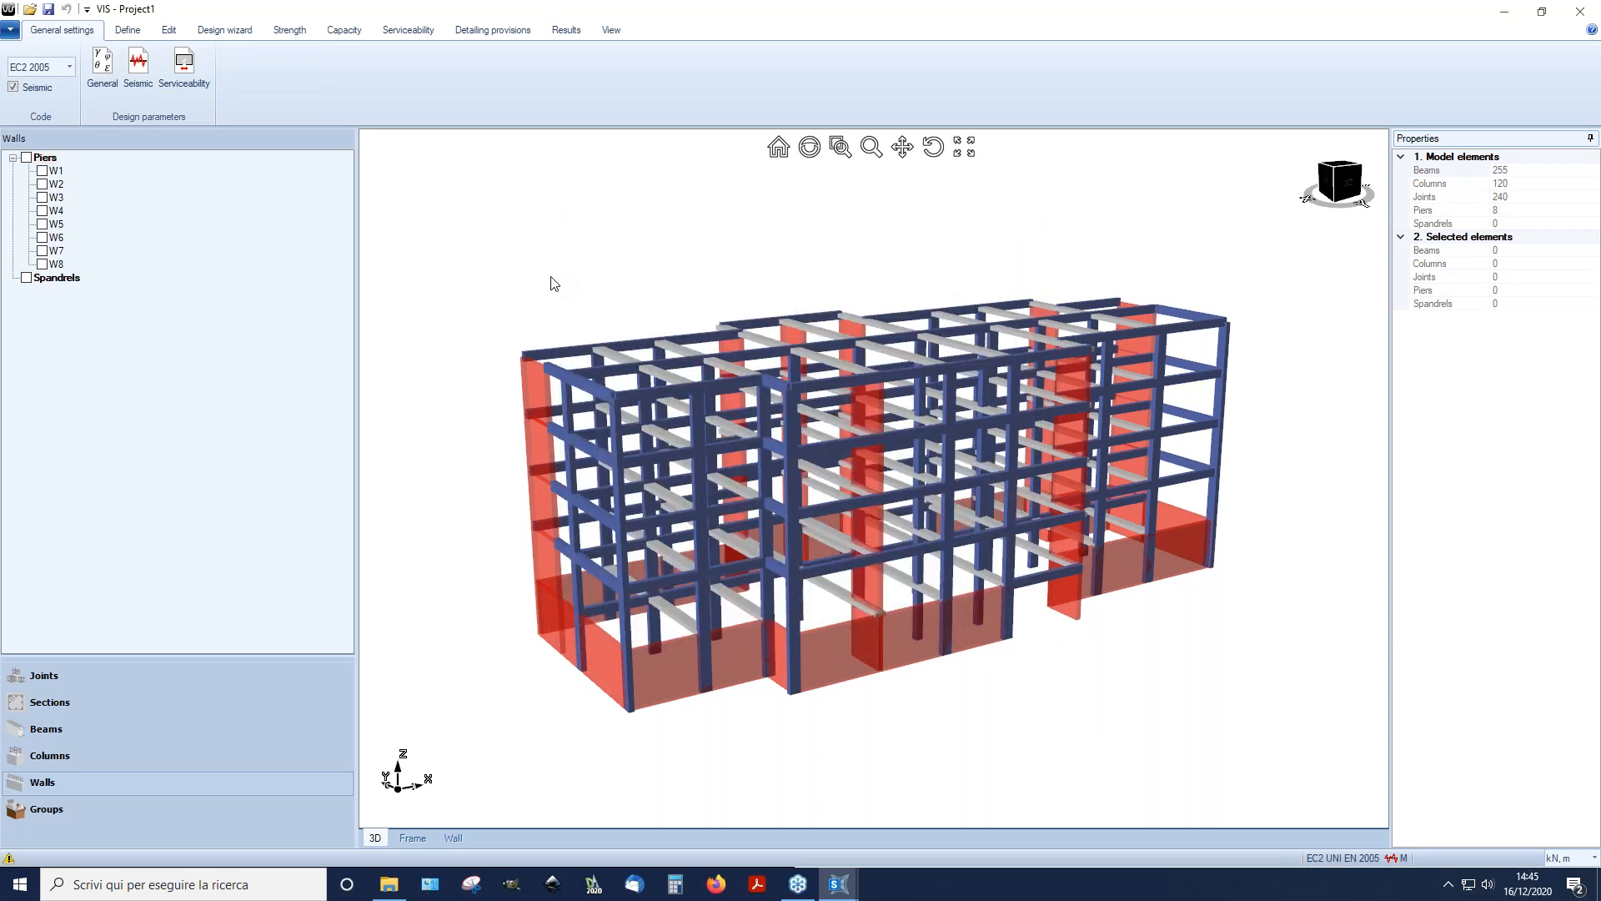
Step: In the seismic settings, set the shear wall spectral accelerations Se(Tc) and Se(T1) to 0.75 and the behavior factor to 3
{"action": "left_click", "coordinate": [138, 65]}
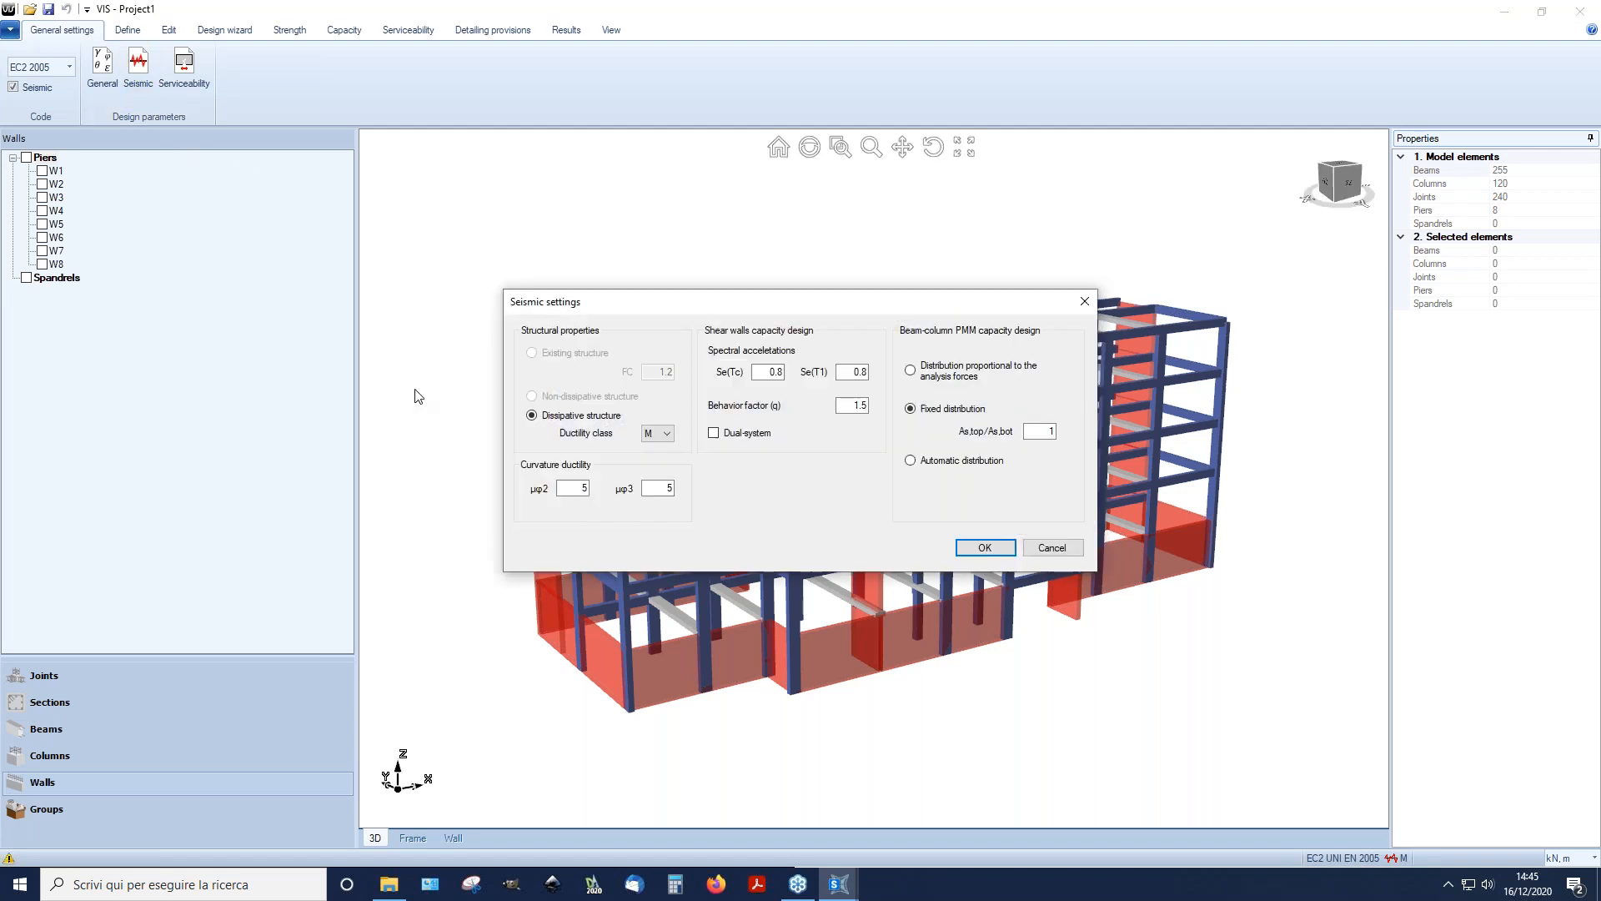
{"action": "left_click", "coordinate": [663, 434]}
{"action": "left_click", "coordinate": [662, 450]}
{"action": "left_click", "coordinate": [663, 435]}
{"action": "left_click", "coordinate": [579, 488]}
{"action": "left_click", "coordinate": [667, 488]}
{"action": "double_click", "coordinate": [767, 372]}
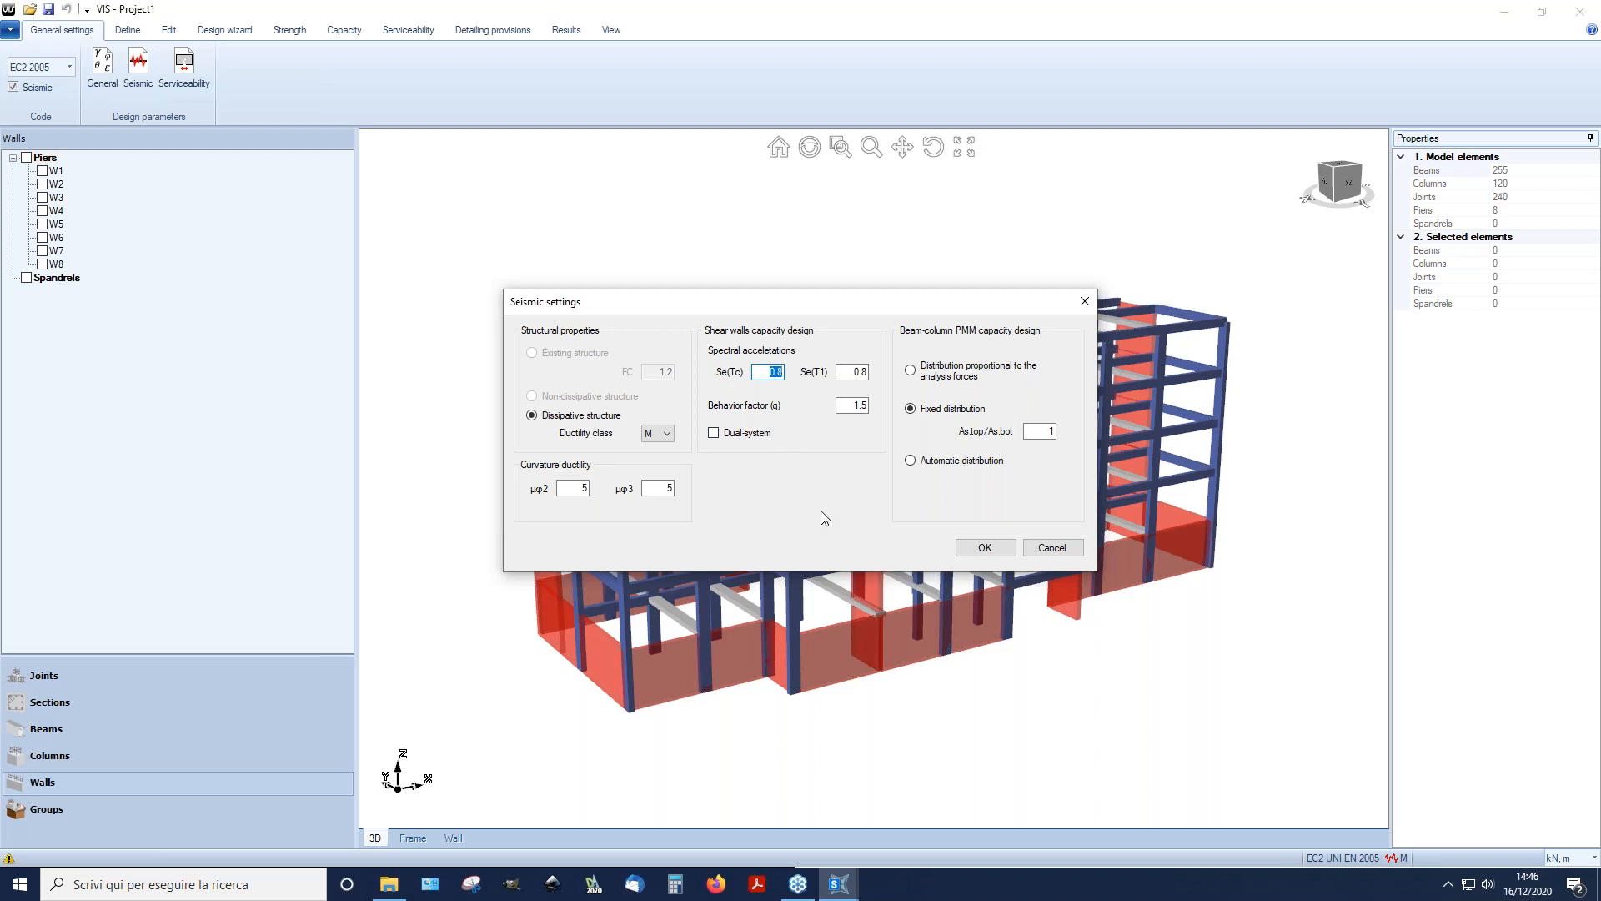
{"action": "type", "text": "0.75"}
{"action": "key", "text": "Tab"}
{"action": "type", "text": "0.75"}
{"action": "key", "text": "Tab"}
{"action": "type", "text": "3"}
{"action": "left_click", "coordinate": [993, 550]}
Step: Set the crack control limit state in the serviceability settings to Crack opening
{"action": "left_click", "coordinate": [197, 81]}
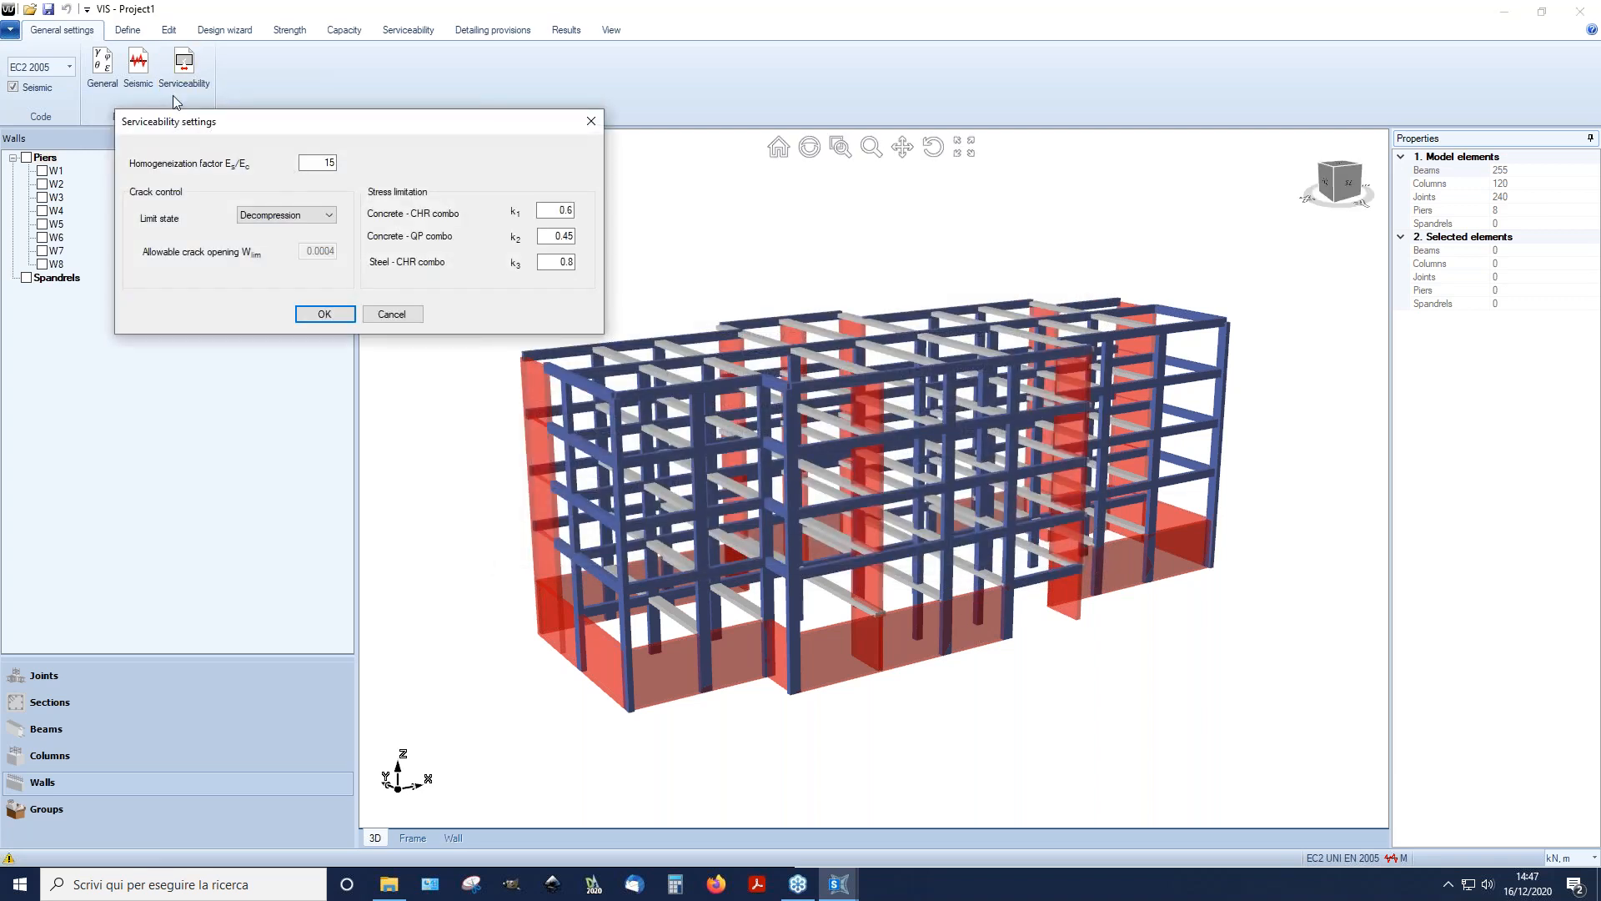
{"action": "mouse_move", "coordinate": [219, 125]}
{"action": "left_mouse_down"}
{"action": "mouse_move", "coordinate": [231, 131]}
{"action": "mouse_move", "coordinate": [201, 118]}
{"action": "left_mouse_up"}
{"action": "left_click", "coordinate": [304, 207]}
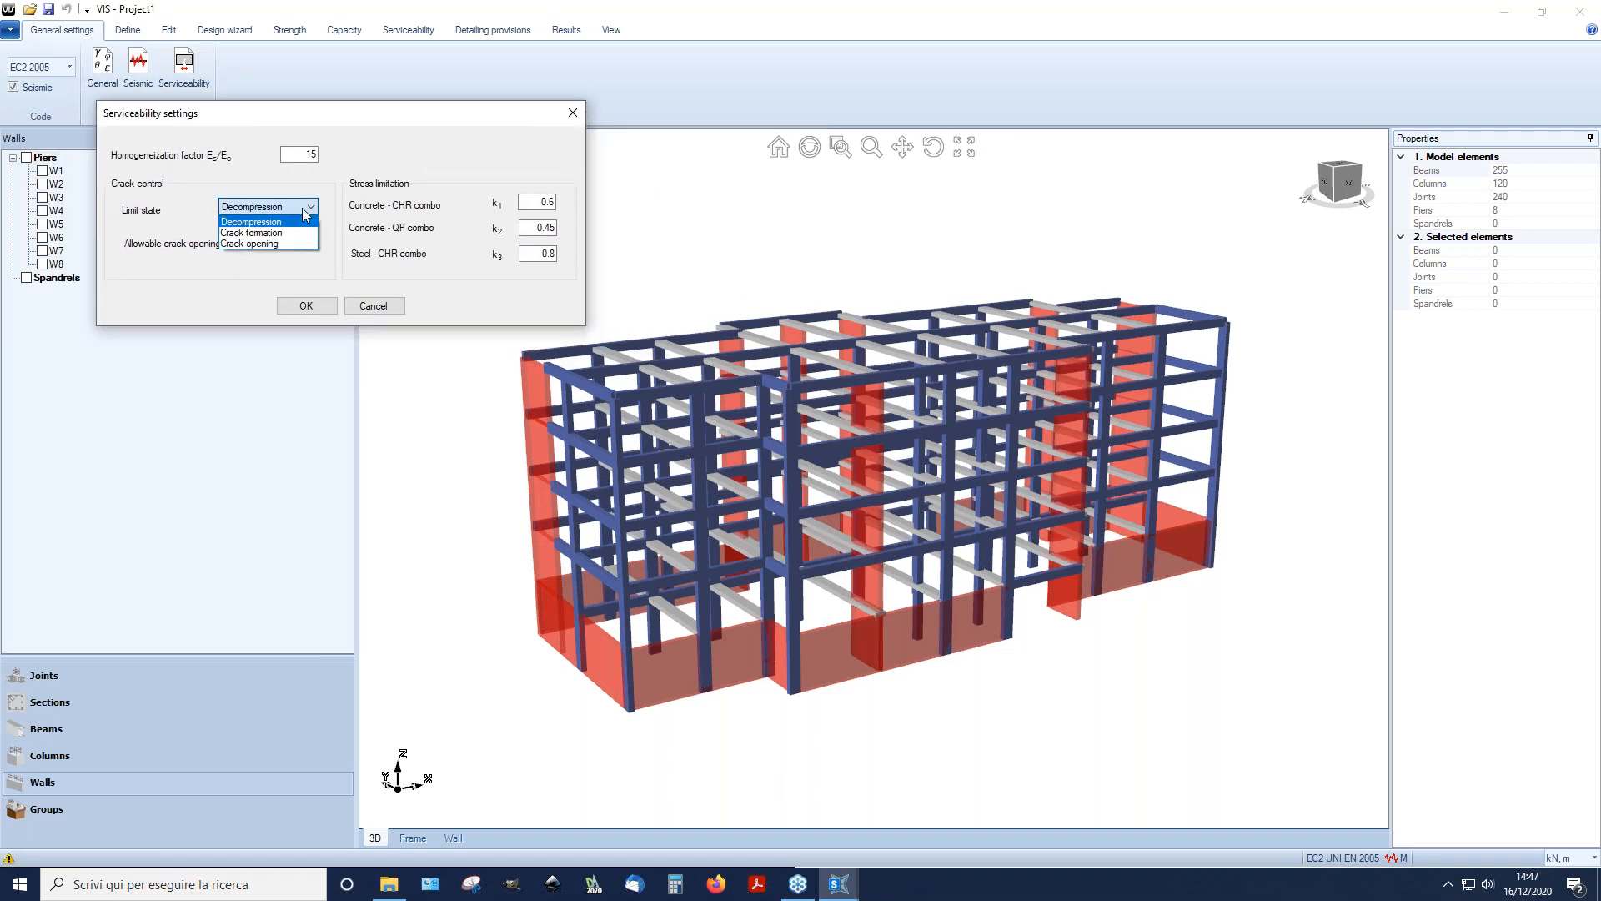
{"action": "left_click", "coordinate": [276, 245]}
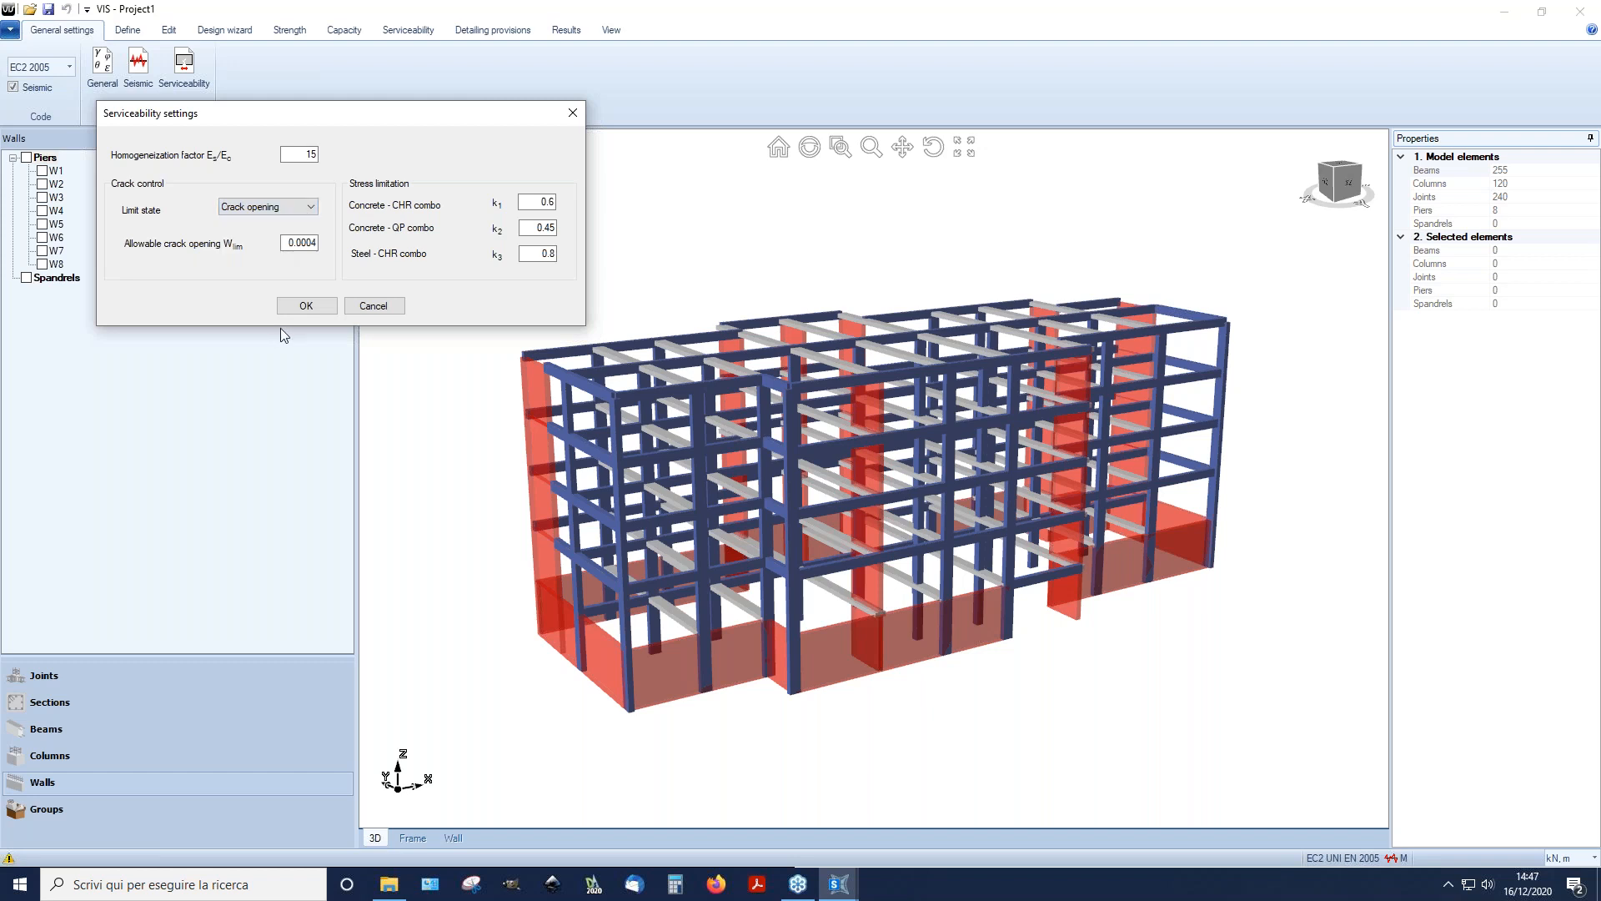
{"action": "left_click", "coordinate": [300, 242]}
{"action": "left_click", "coordinate": [325, 305]}
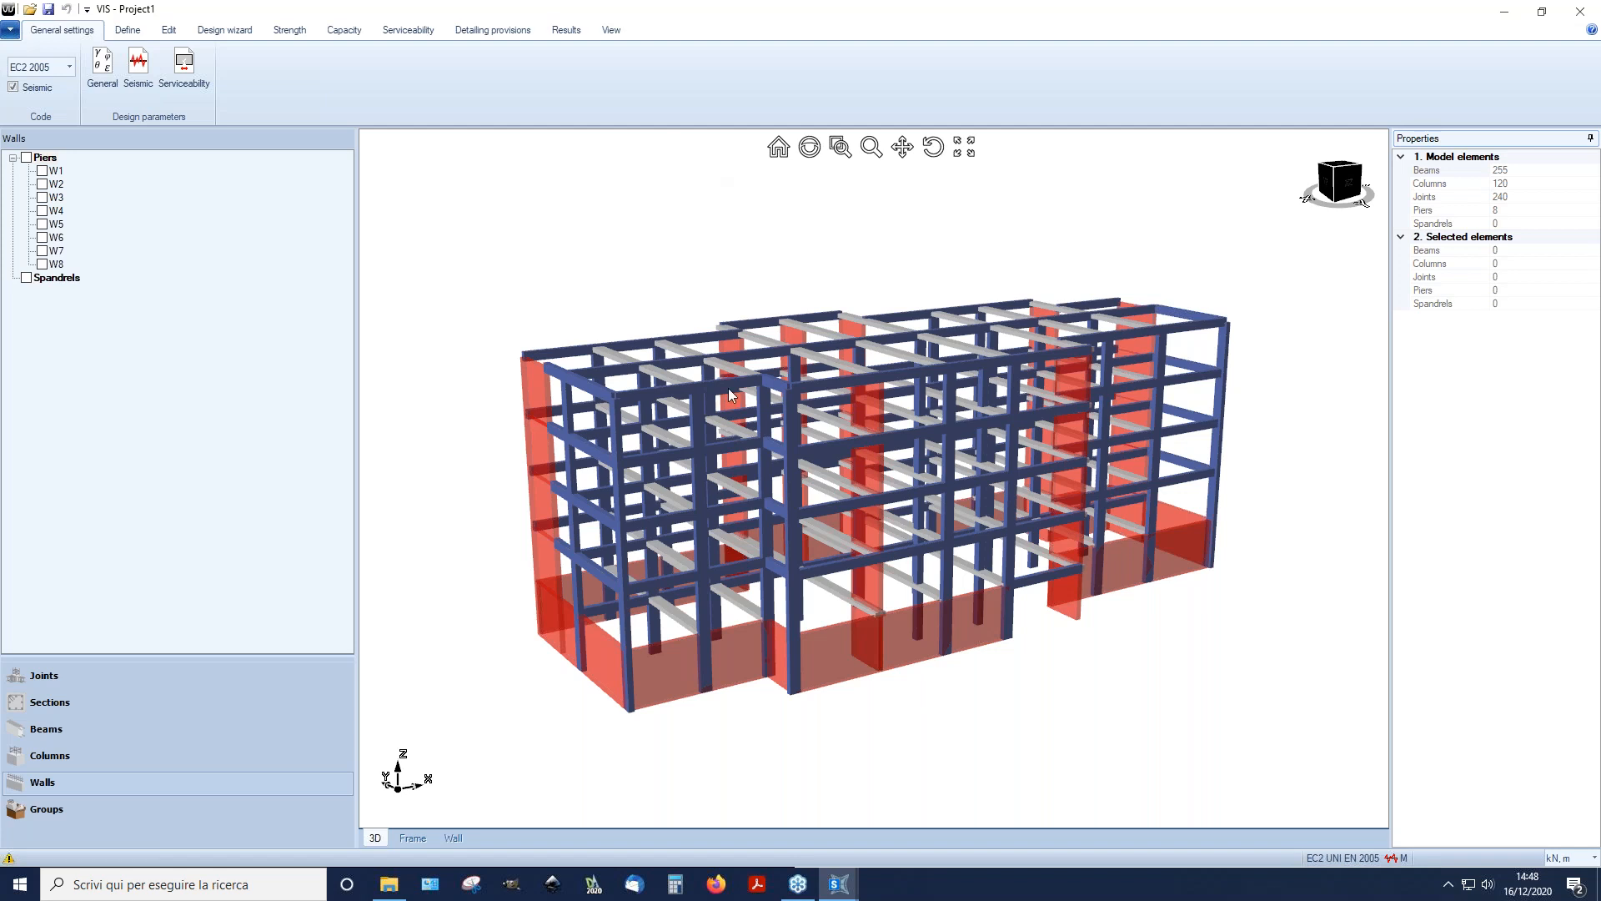
Step: Compare the rebar layout in segments 1, 2 and 3 of the lowest front TR_60x25 secondary beam, returning to the 3D model
{"action": "left_click", "coordinate": [682, 614]}
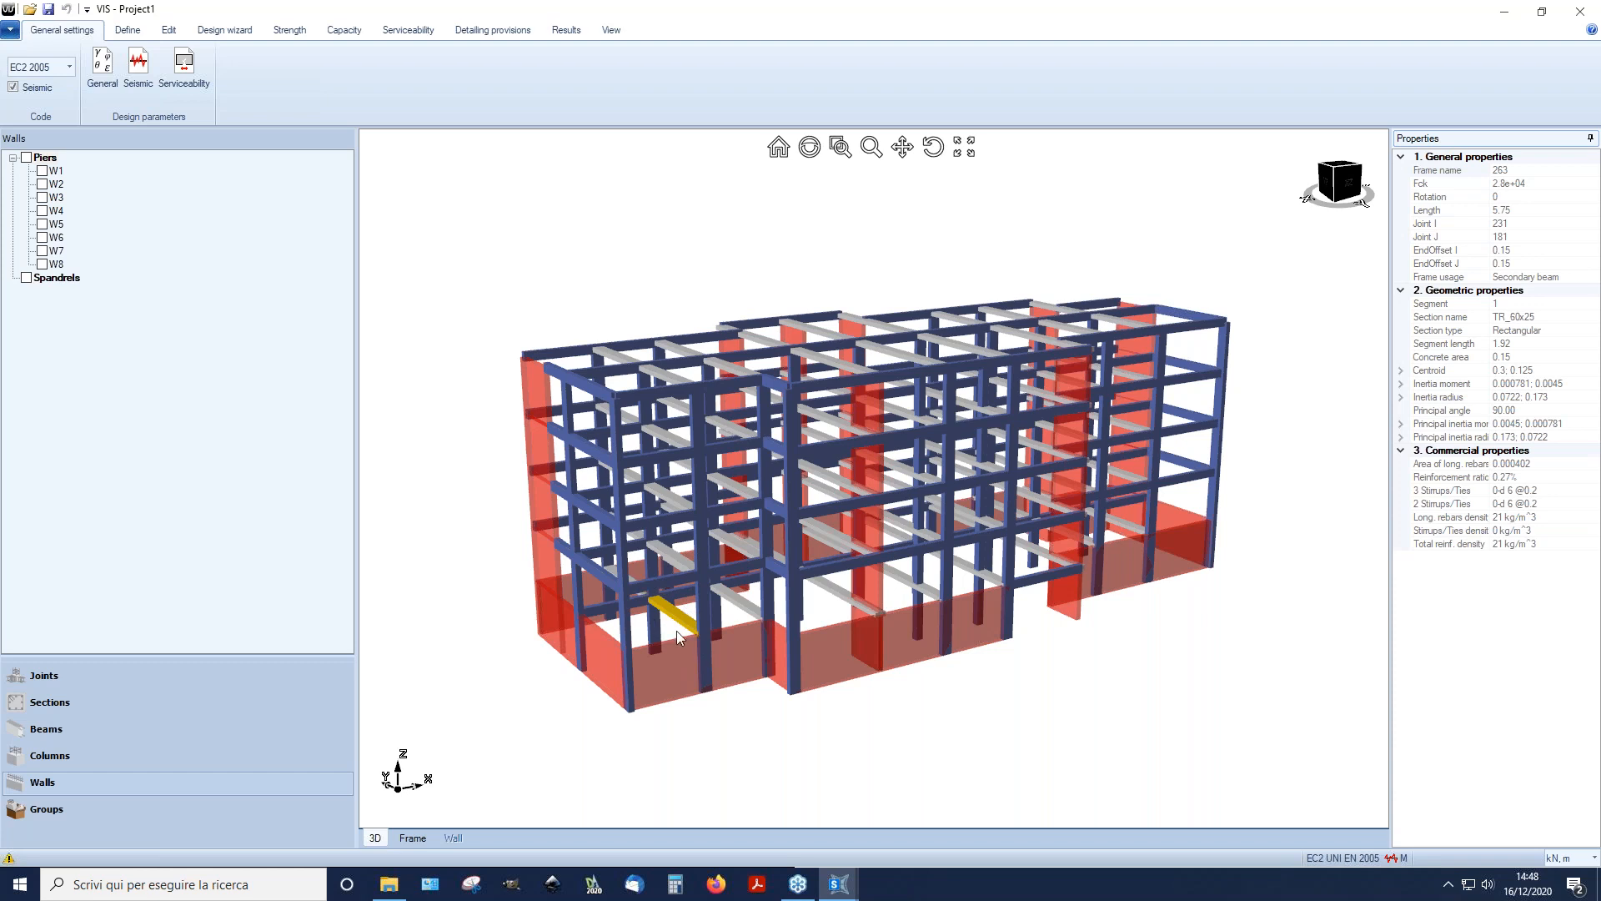
{"action": "left_click", "coordinate": [427, 835]}
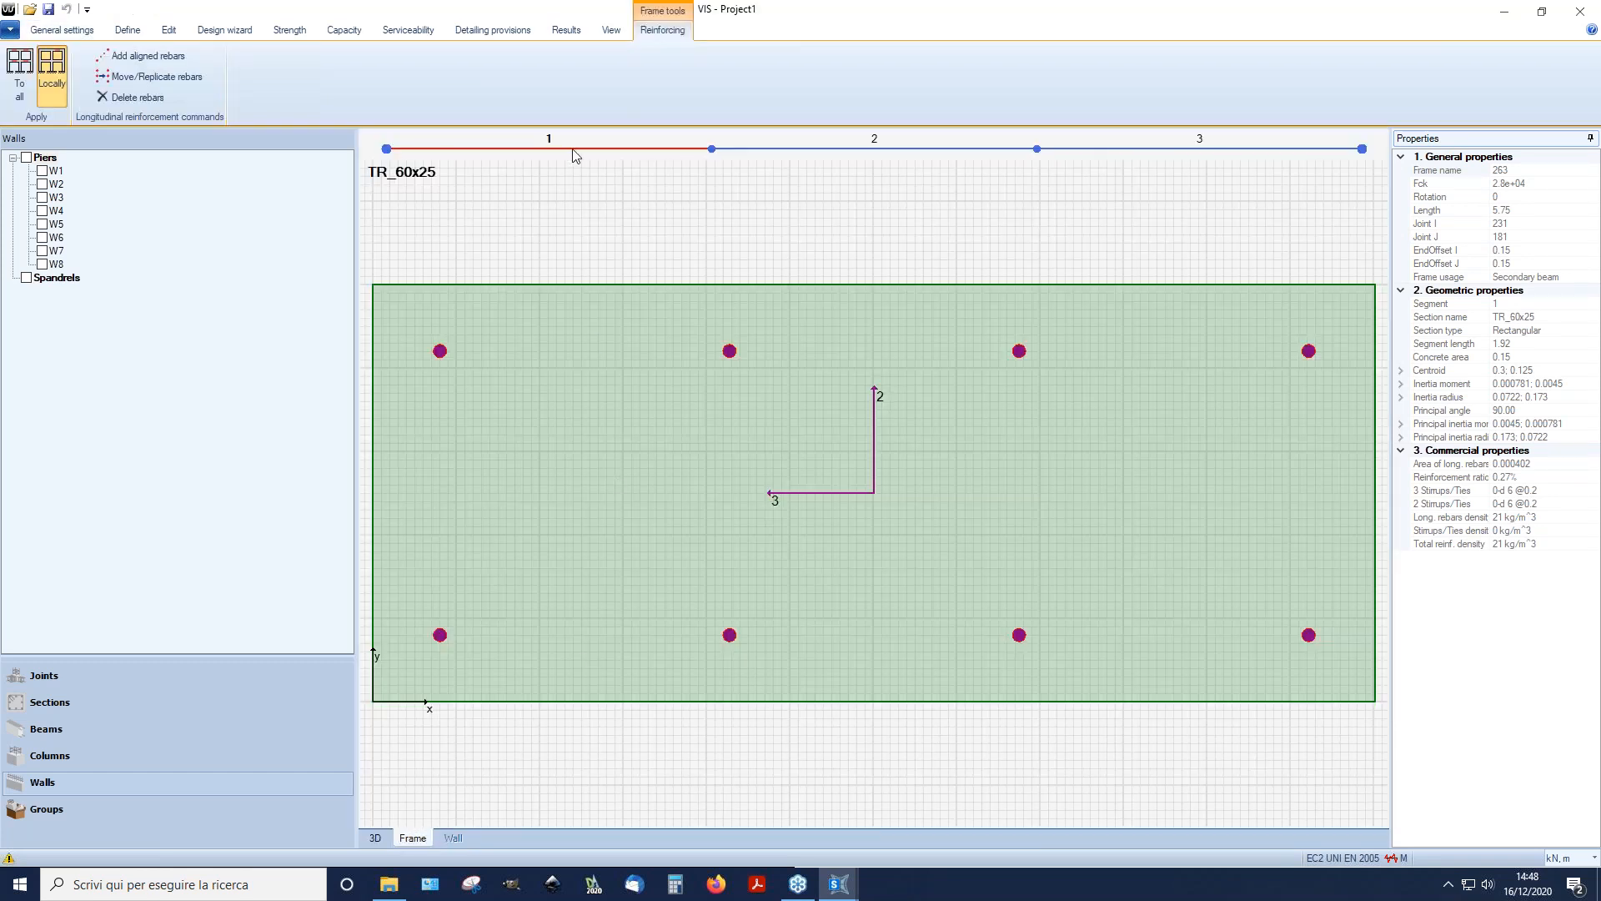
{"action": "left_click", "coordinate": [923, 151]}
{"action": "left_click", "coordinate": [1093, 150]}
{"action": "left_click", "coordinate": [949, 152]}
{"action": "left_click", "coordinate": [652, 153]}
{"action": "left_click", "coordinate": [375, 837]}
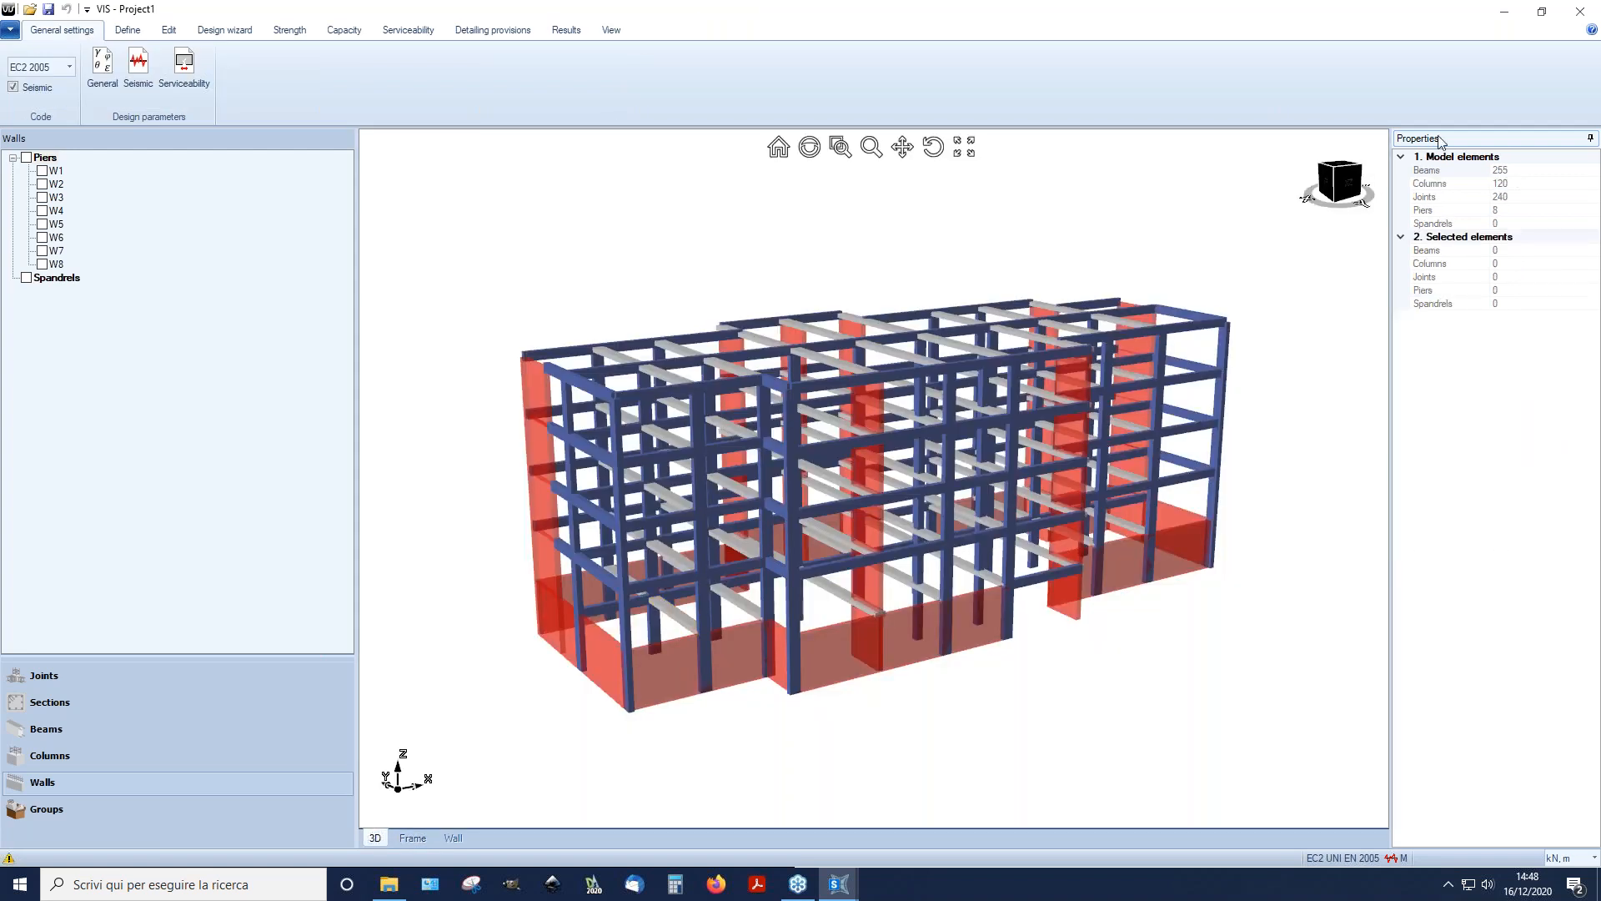
Step: Close Project1 and open the Reinforcing_Definition VIS project from the desktop in a maximized window
{"action": "left_click", "coordinate": [1589, 12]}
{"action": "left_click", "coordinate": [810, 500]}
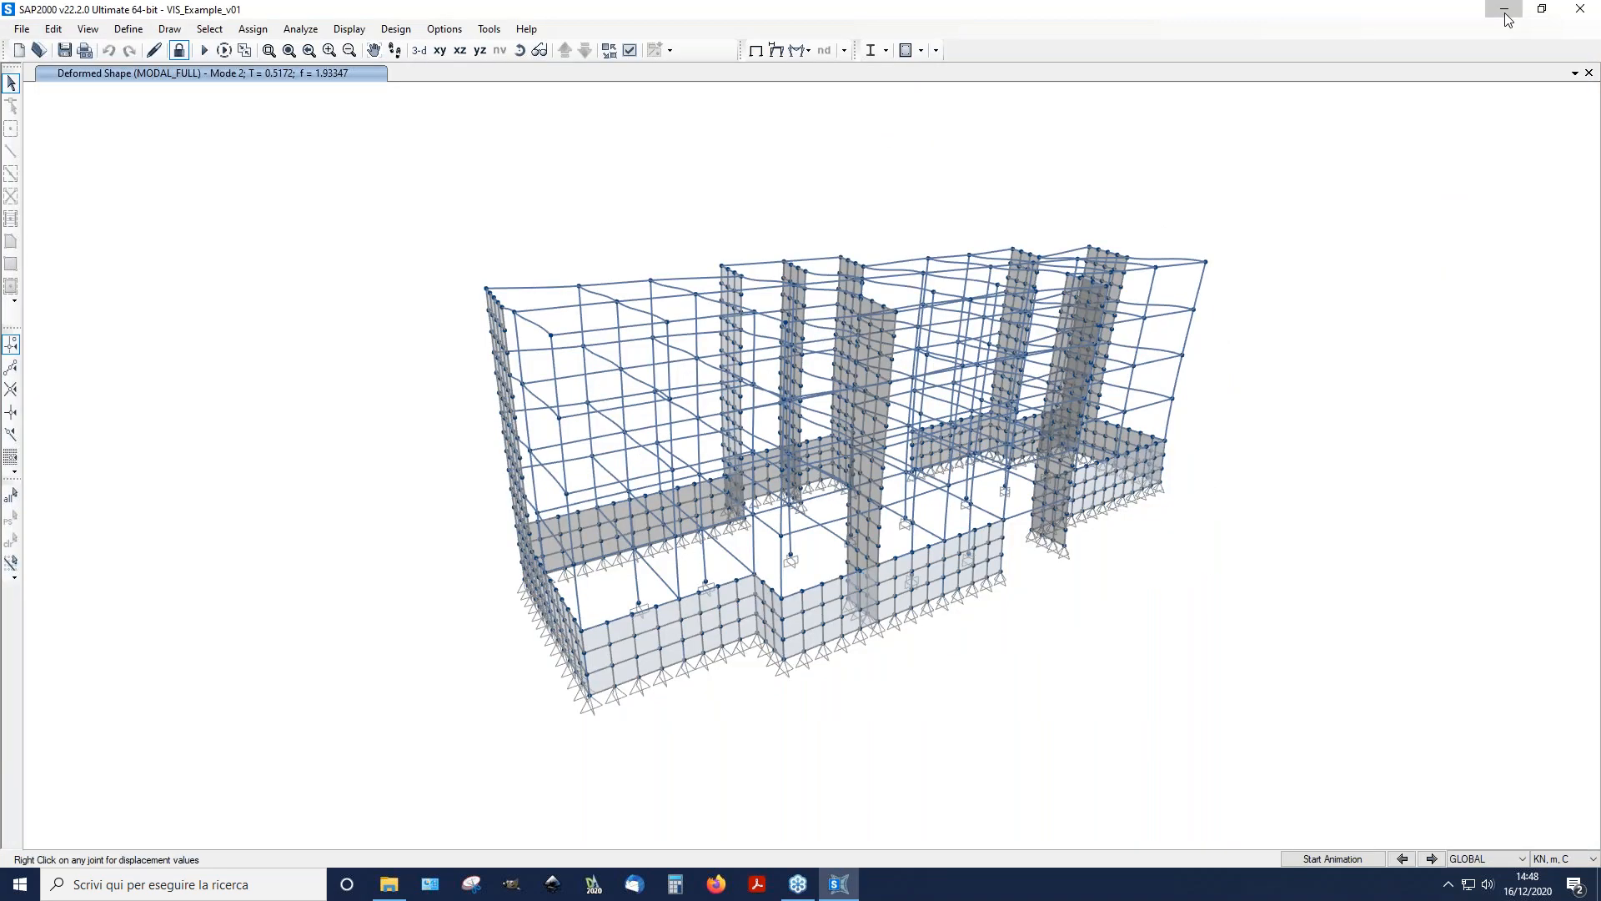
{"action": "left_click", "coordinate": [1505, 10]}
{"action": "left_click", "coordinate": [1052, 286]}
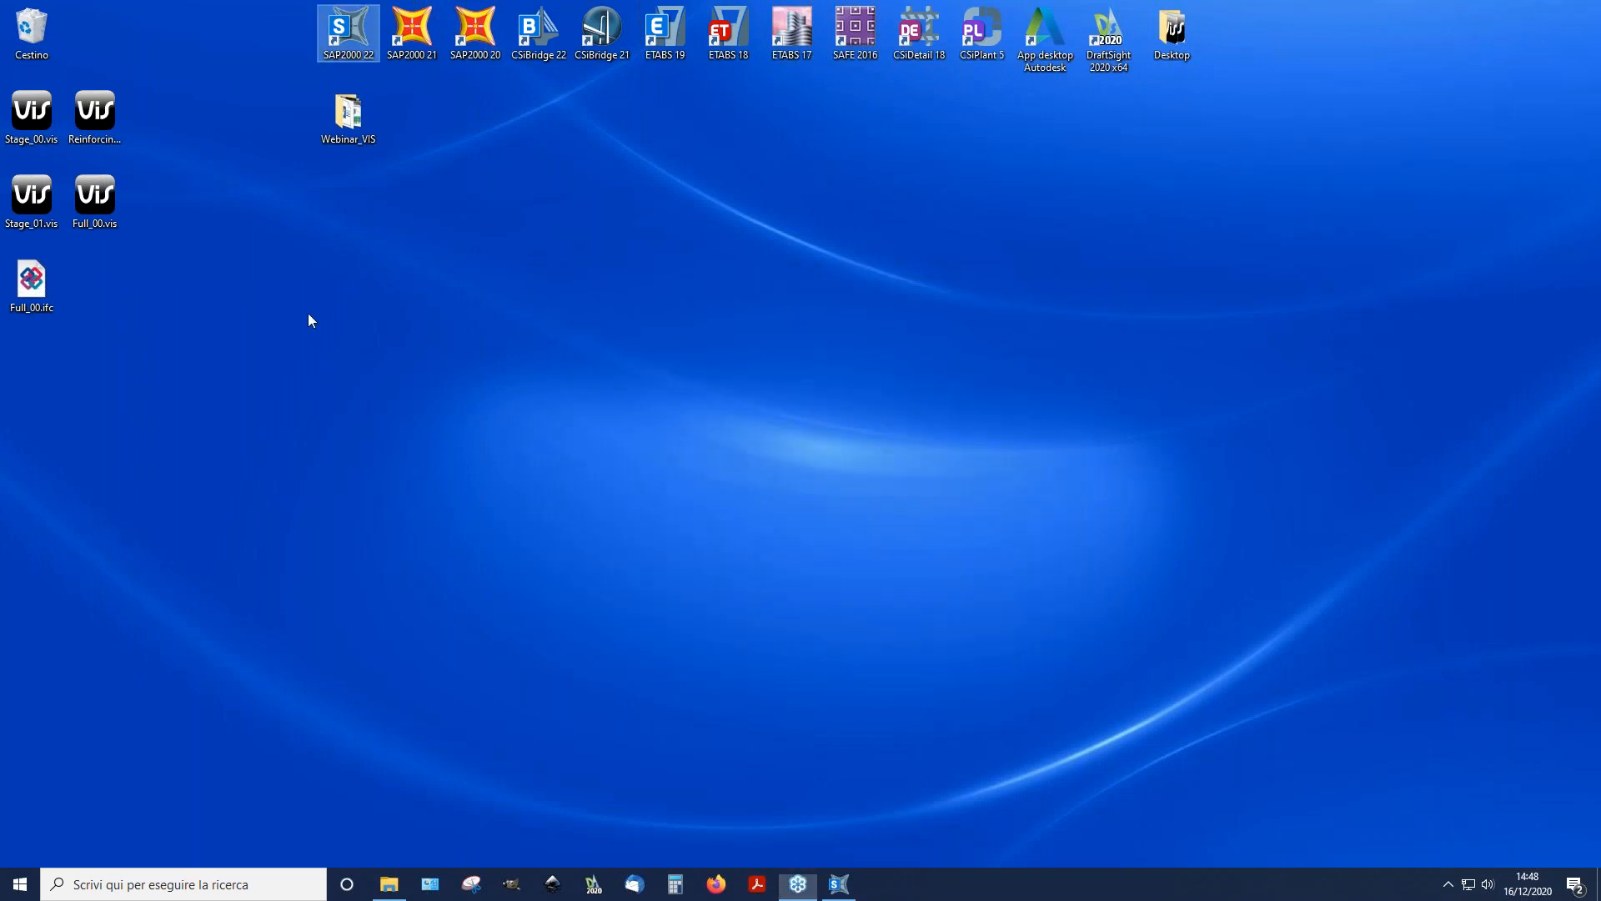
{"action": "double_click", "coordinate": [97, 125]}
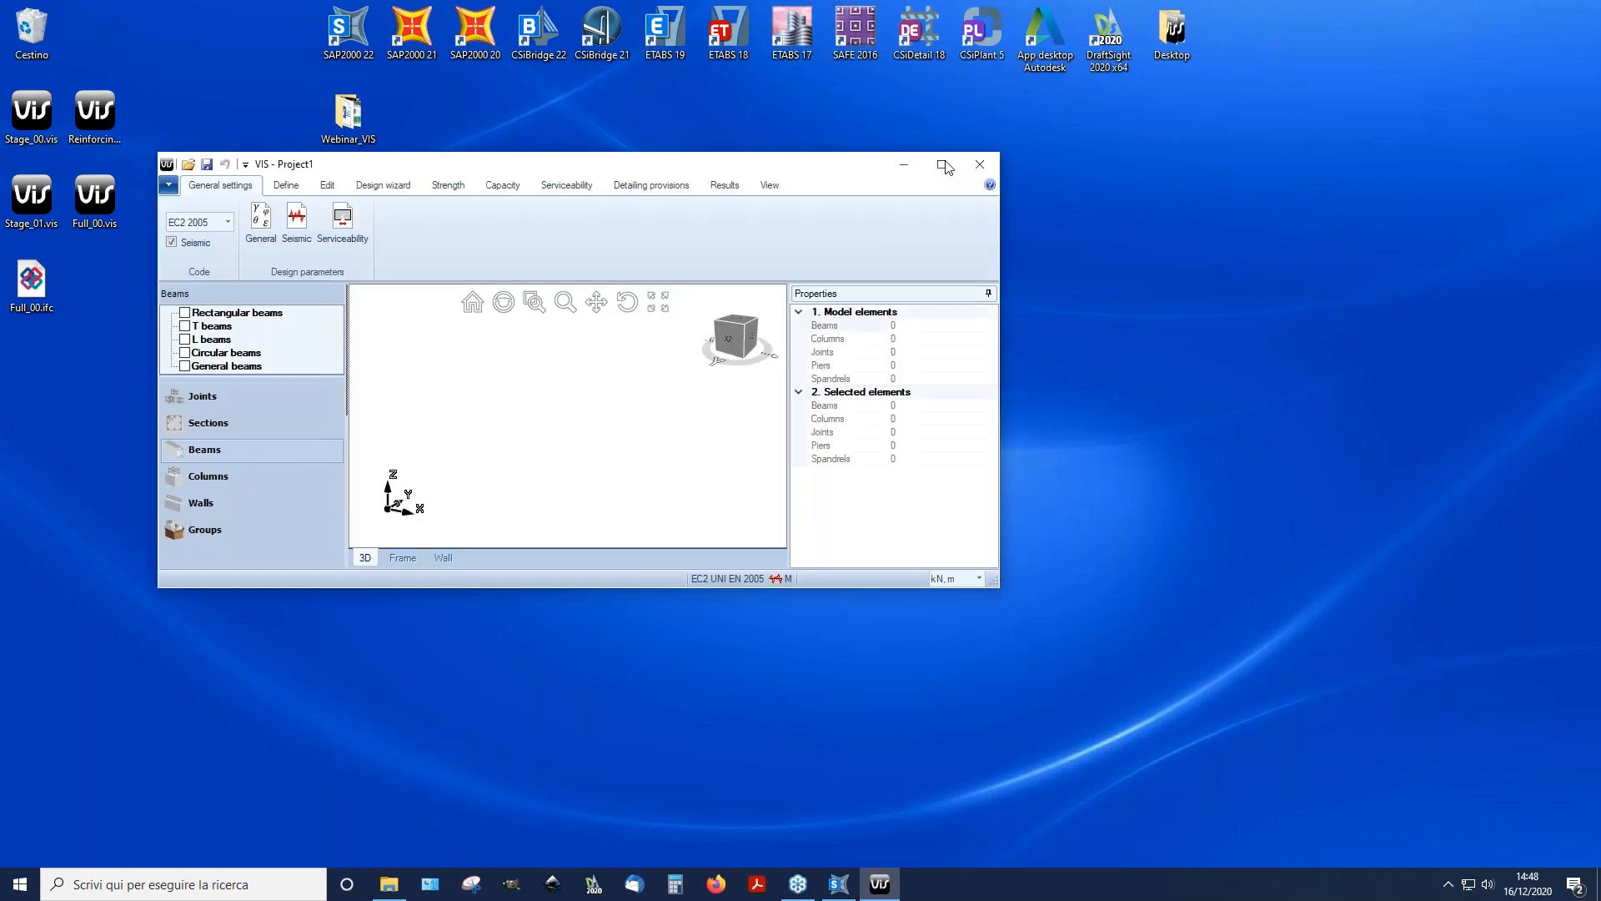
{"action": "left_click", "coordinate": [941, 164]}
{"action": "mouse_move", "coordinate": [946, 466]}
{"action": "middle_mouse_down"}
{"action": "mouse_move", "coordinate": [922, 468]}
{"action": "mouse_move", "coordinate": [953, 465]}
{"action": "middle_mouse_up"}
{"action": "scroll", "coordinate": [953, 465], "scroll_direction": "down", "scroll_amount": 1}
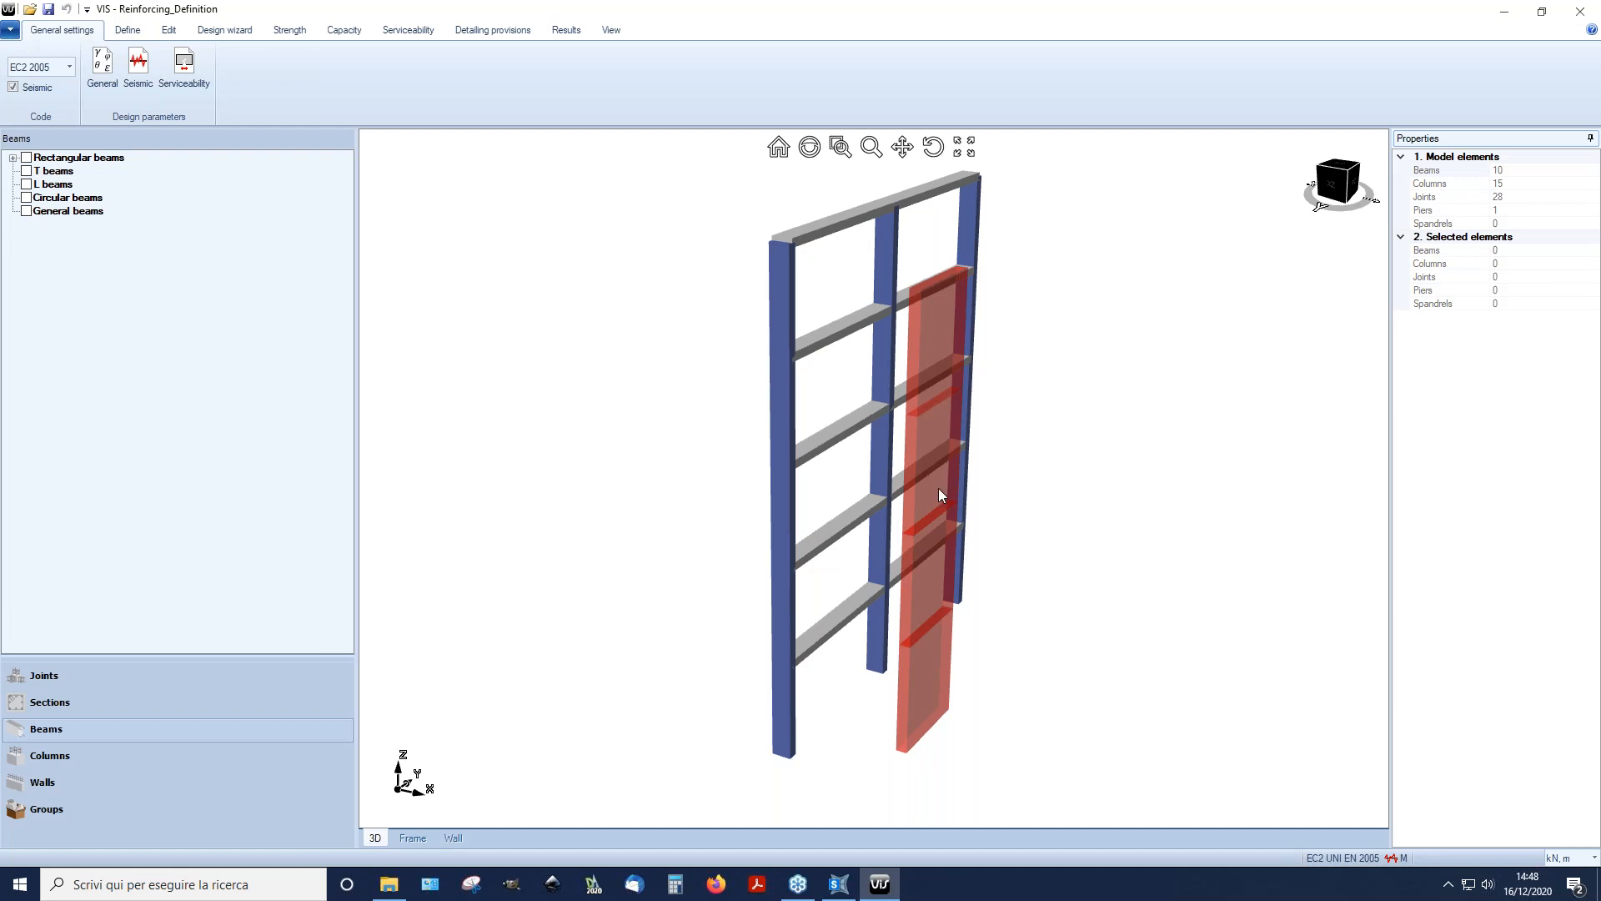
Step: View the rebar section of the lowest front TR_60x25 beam, return to the 3D model and clear the selection
{"action": "left_click", "coordinate": [833, 632]}
{"action": "left_click", "coordinate": [420, 824]}
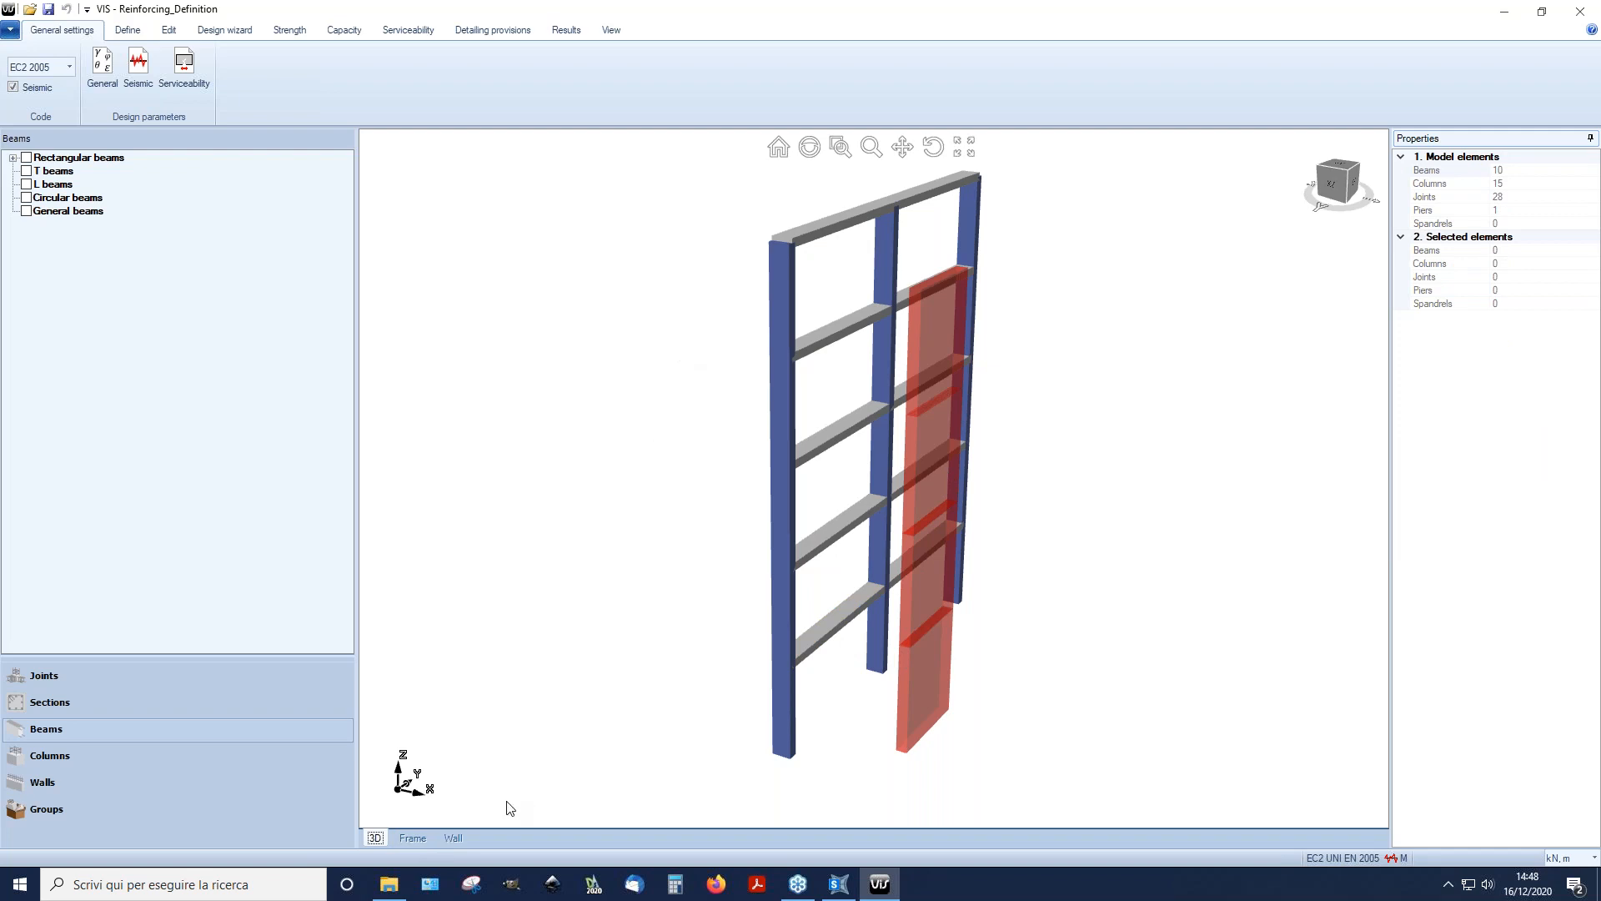
{"action": "left_click", "coordinate": [810, 650]}
{"action": "left_click", "coordinate": [413, 838]}
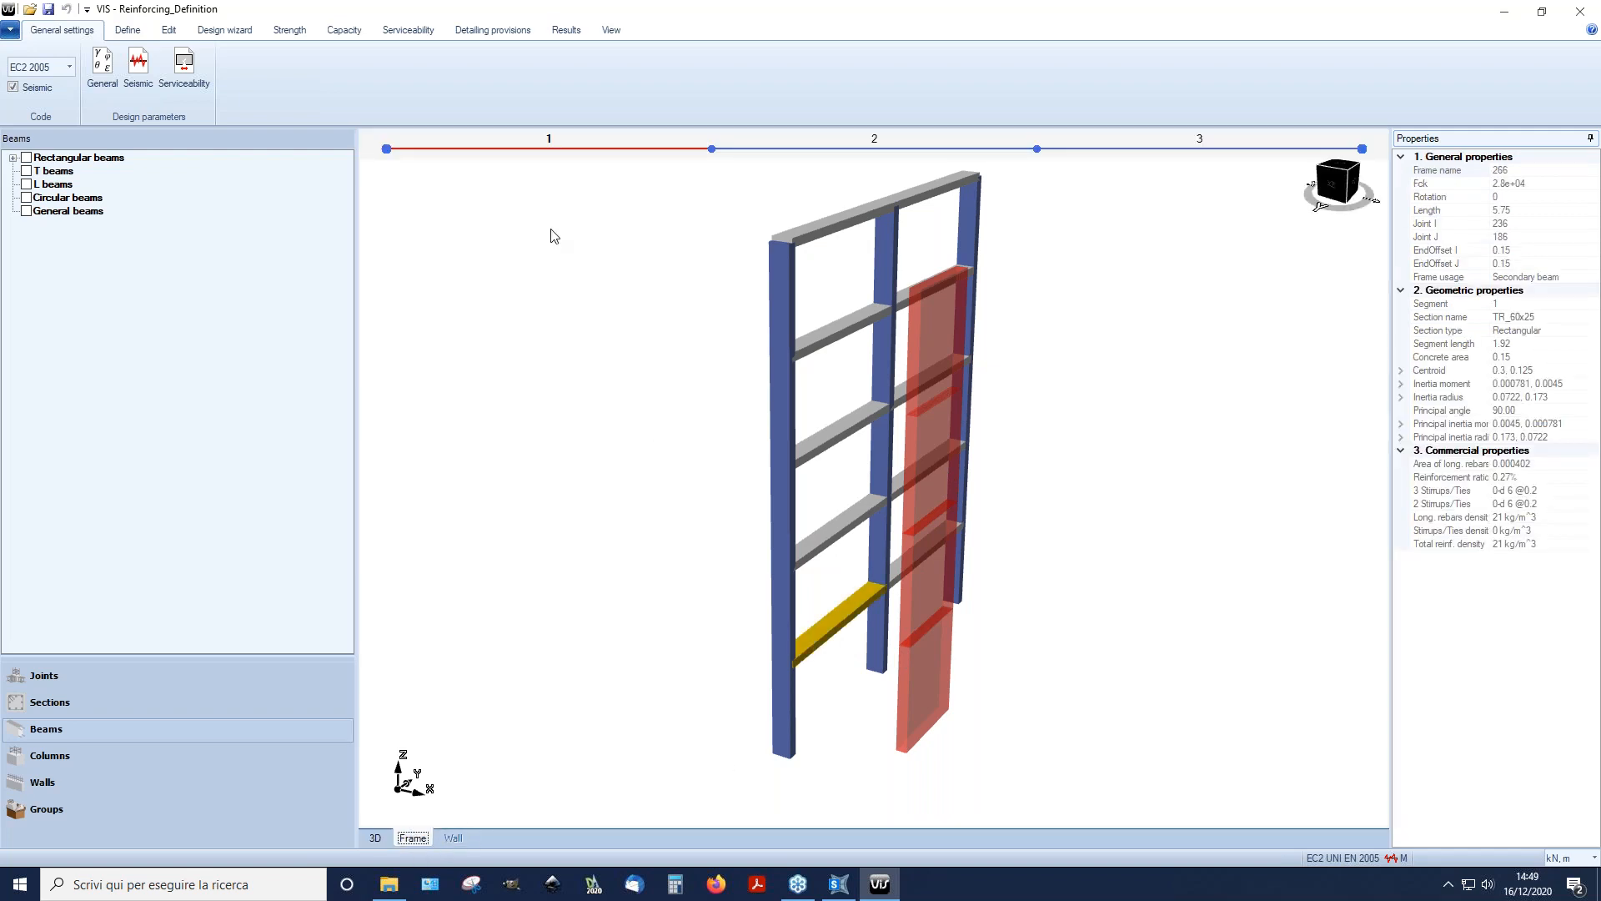
{"action": "left_click", "coordinate": [376, 837]}
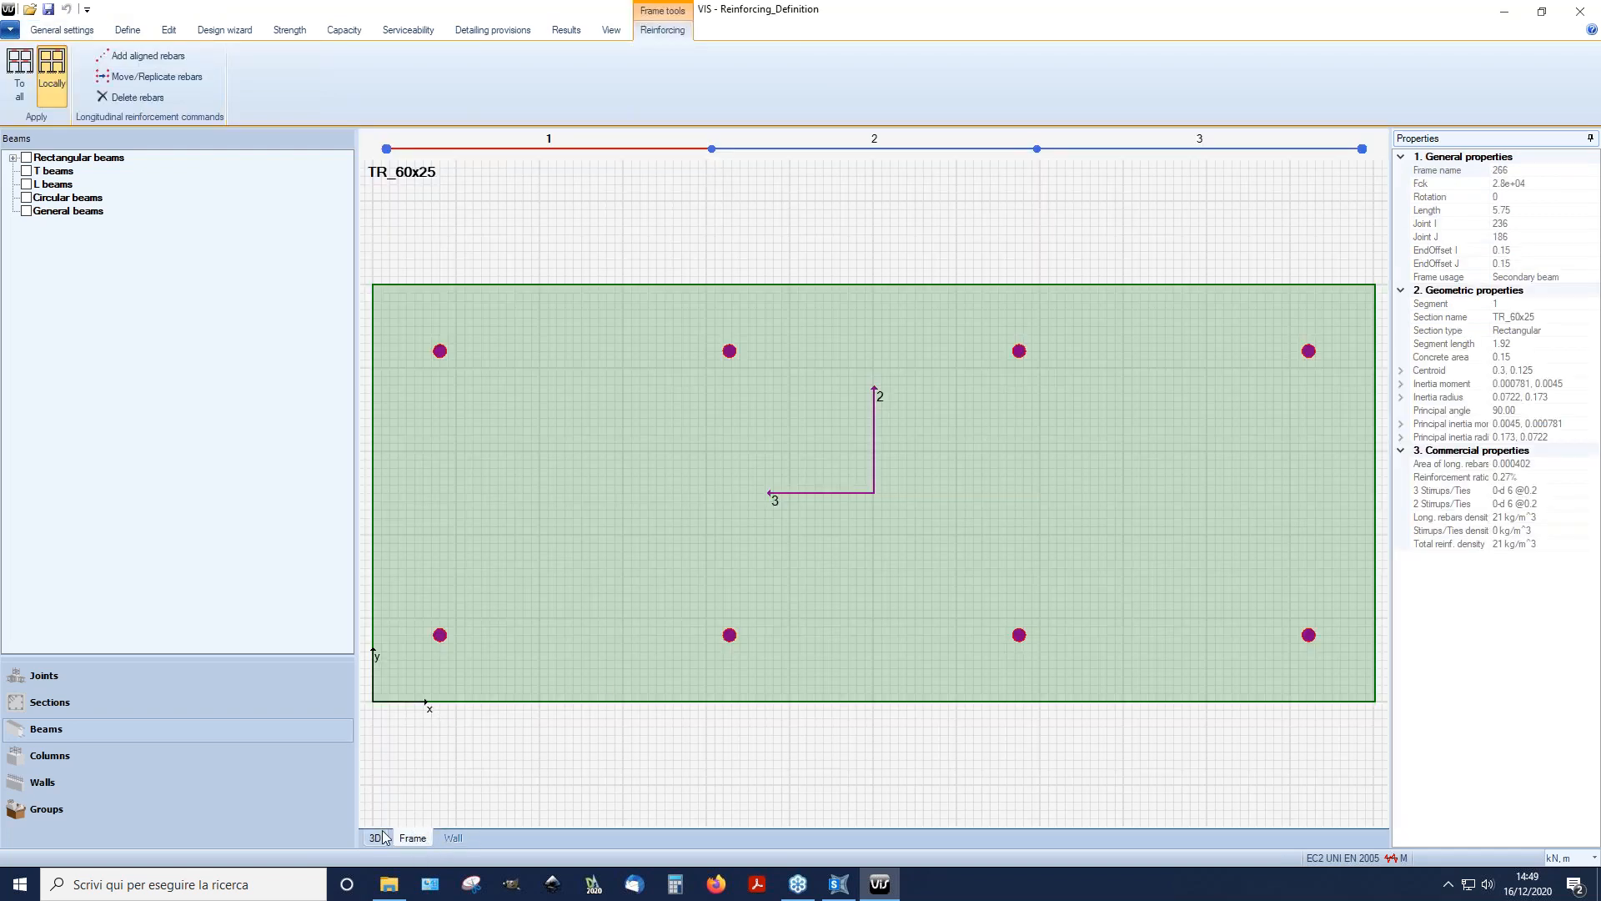
{"action": "left_click", "coordinate": [603, 661]}
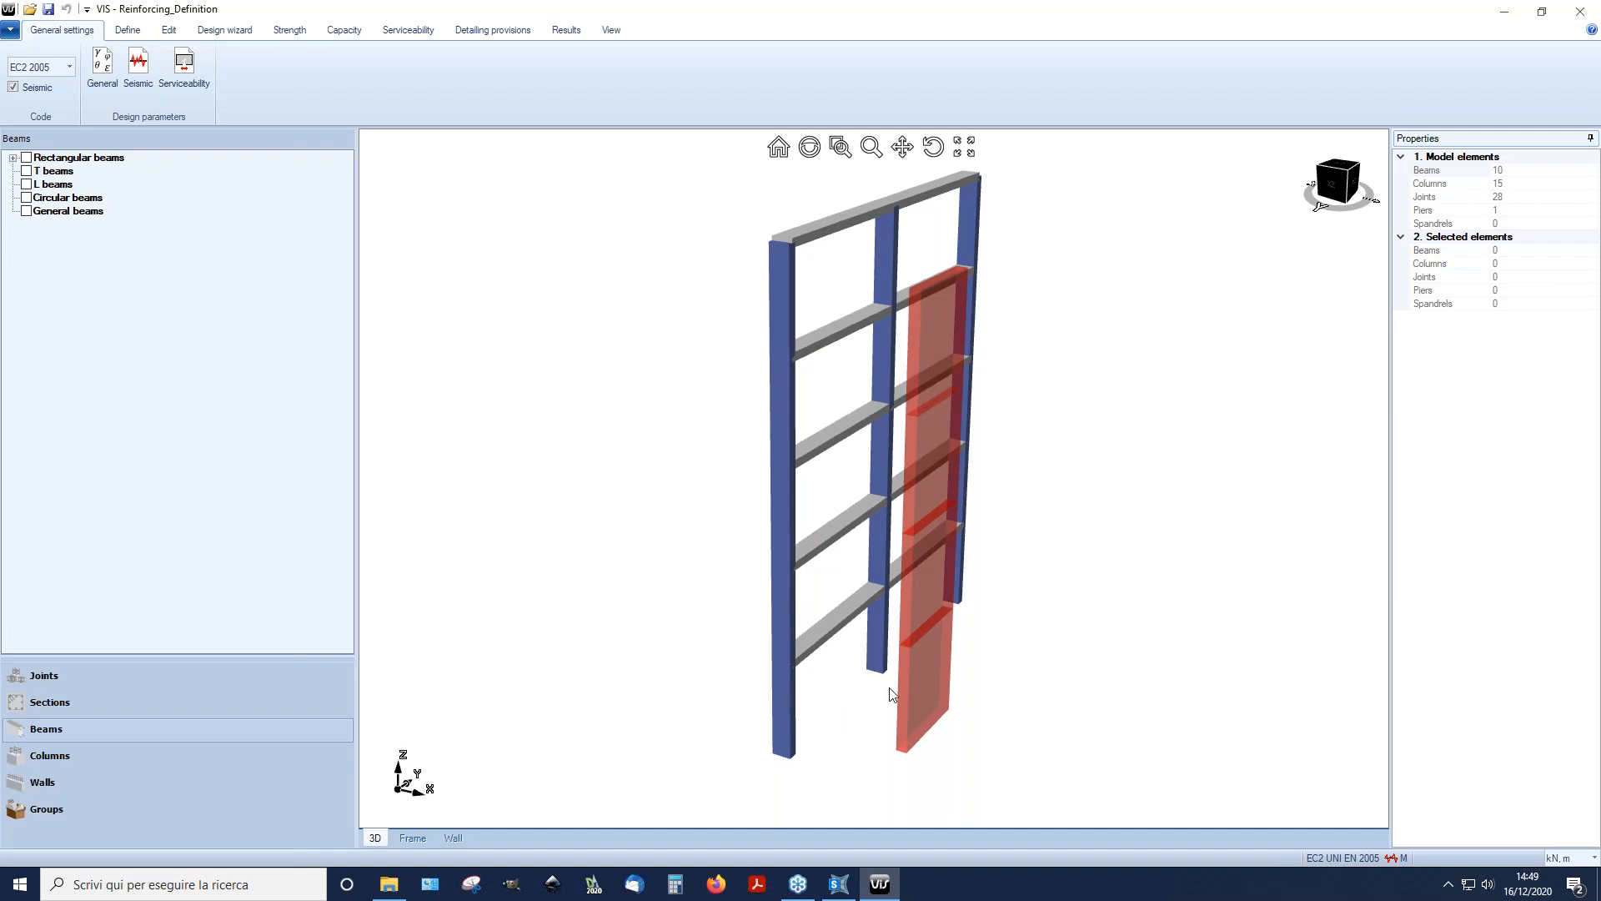
Step: Reopen the rebar section of the lowest front beam and compare its segments, ending on segment 1
{"action": "left_click", "coordinate": [843, 612]}
{"action": "left_click", "coordinate": [413, 837]}
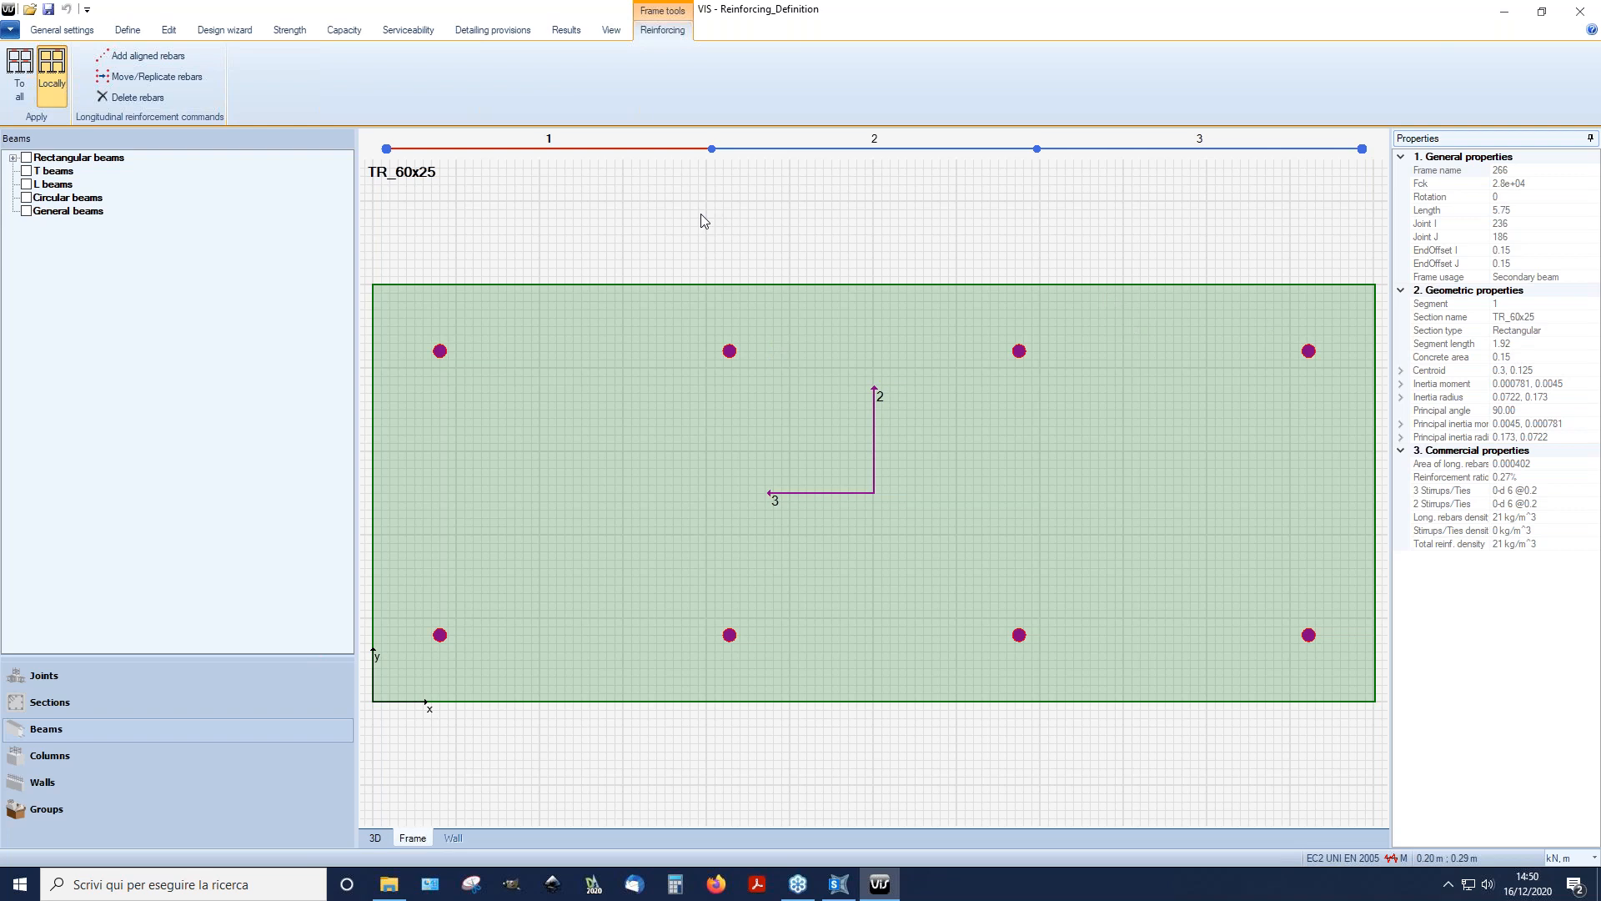
{"action": "left_click", "coordinate": [751, 150]}
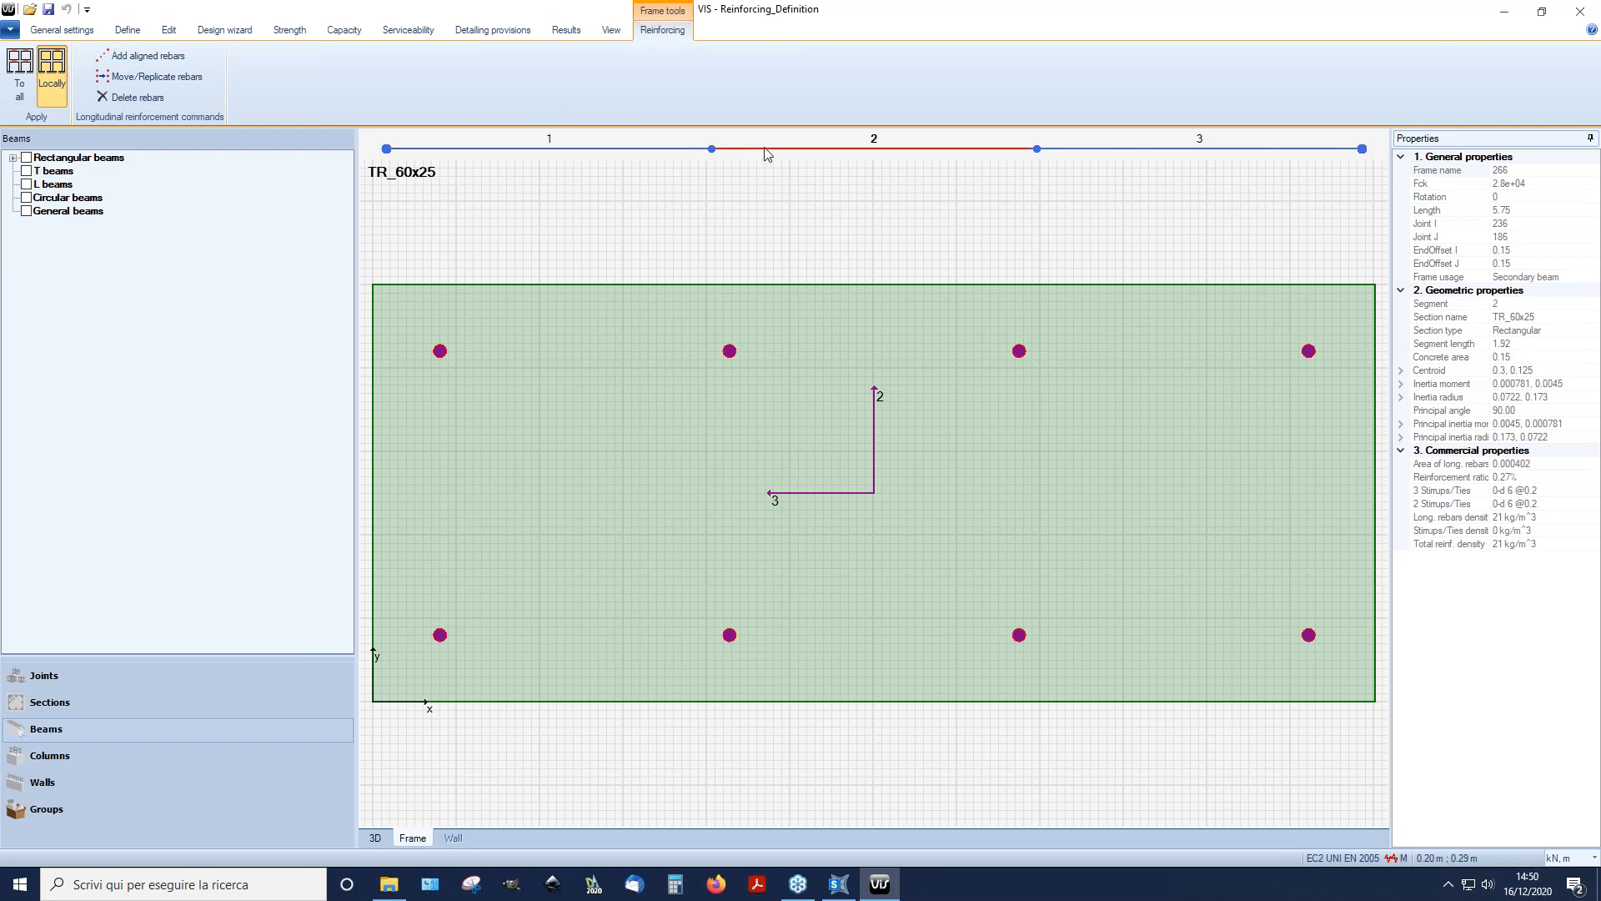
{"action": "left_click", "coordinate": [1057, 149]}
{"action": "left_click", "coordinate": [983, 157]}
{"action": "left_click", "coordinate": [606, 150]}
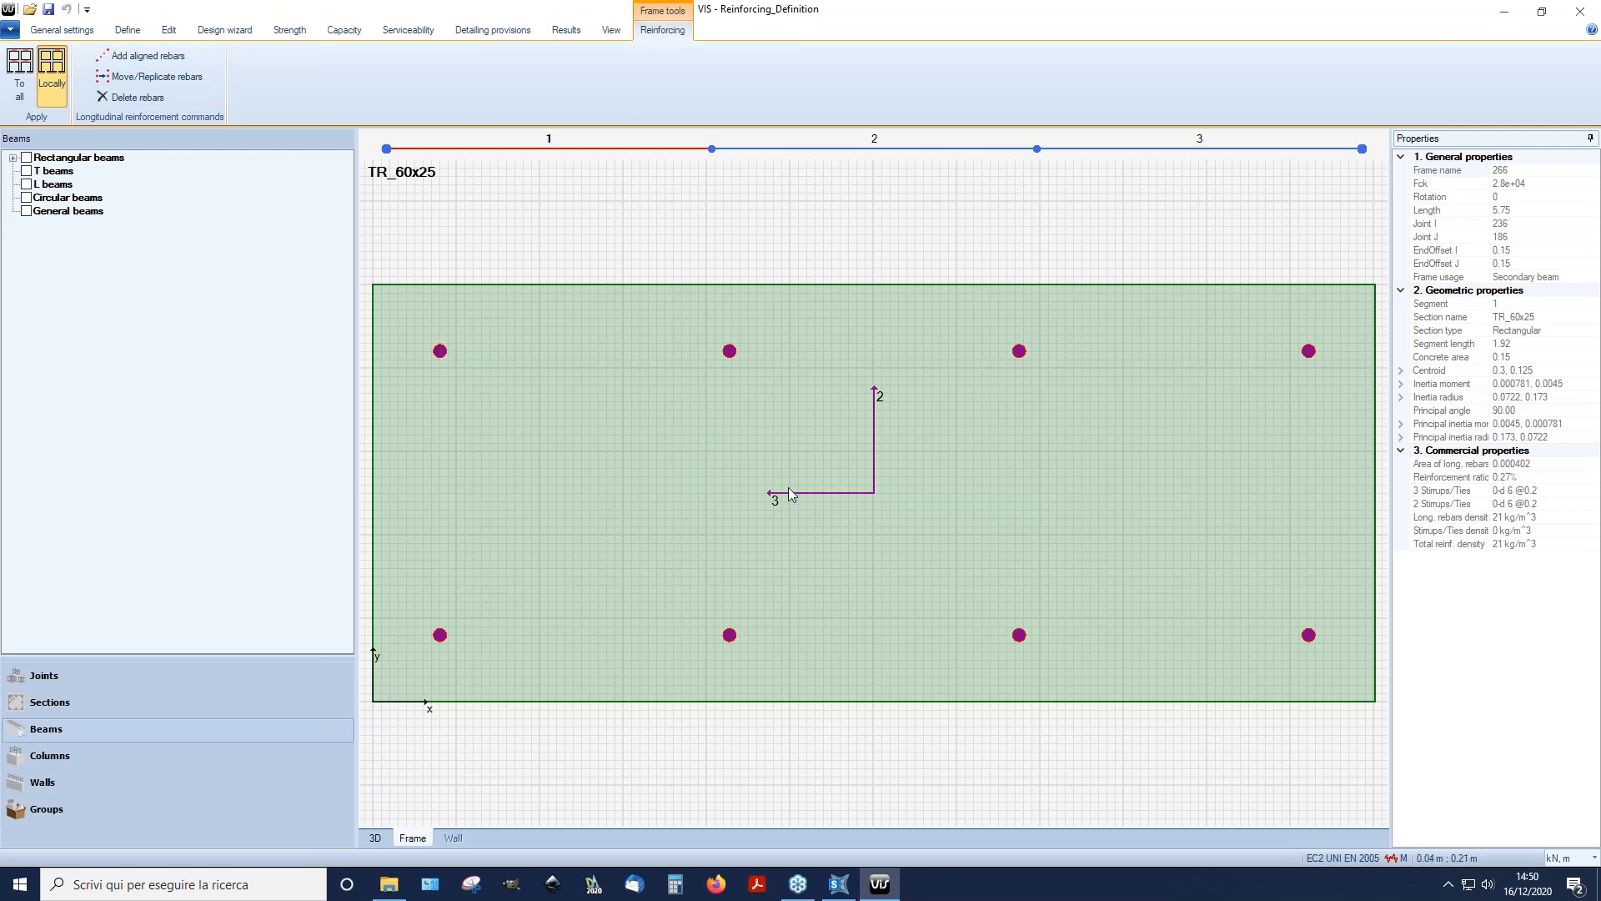
Step: Review the section definition of beam segment 1 without changing it and return to the 3D model
{"action": "right_click", "coordinate": [776, 458]}
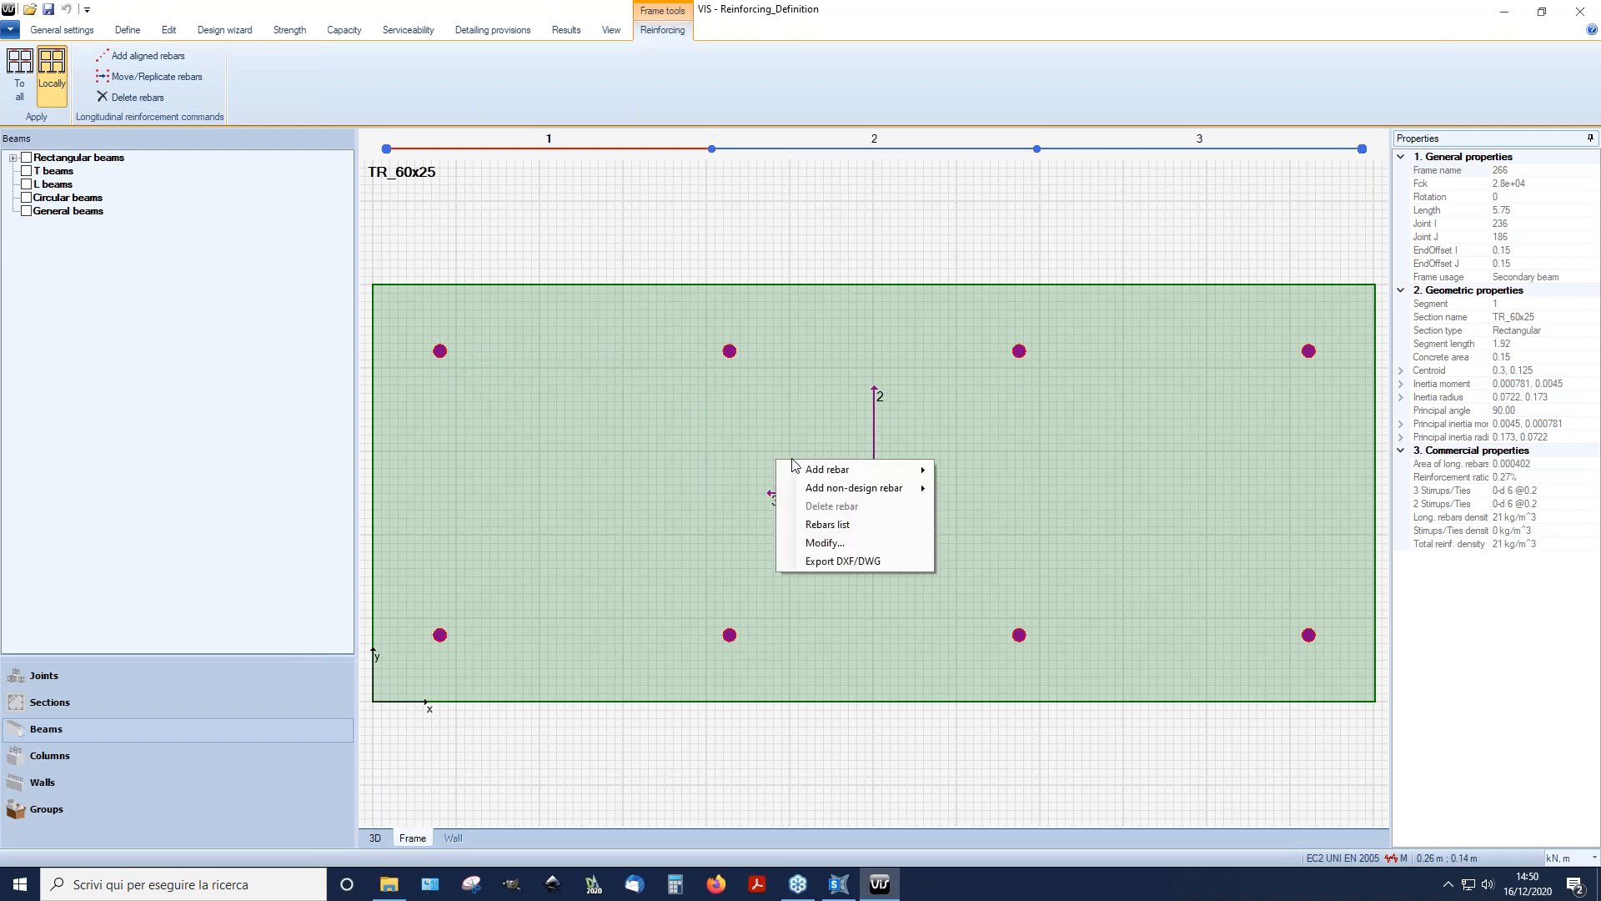
{"action": "left_click", "coordinate": [822, 542]}
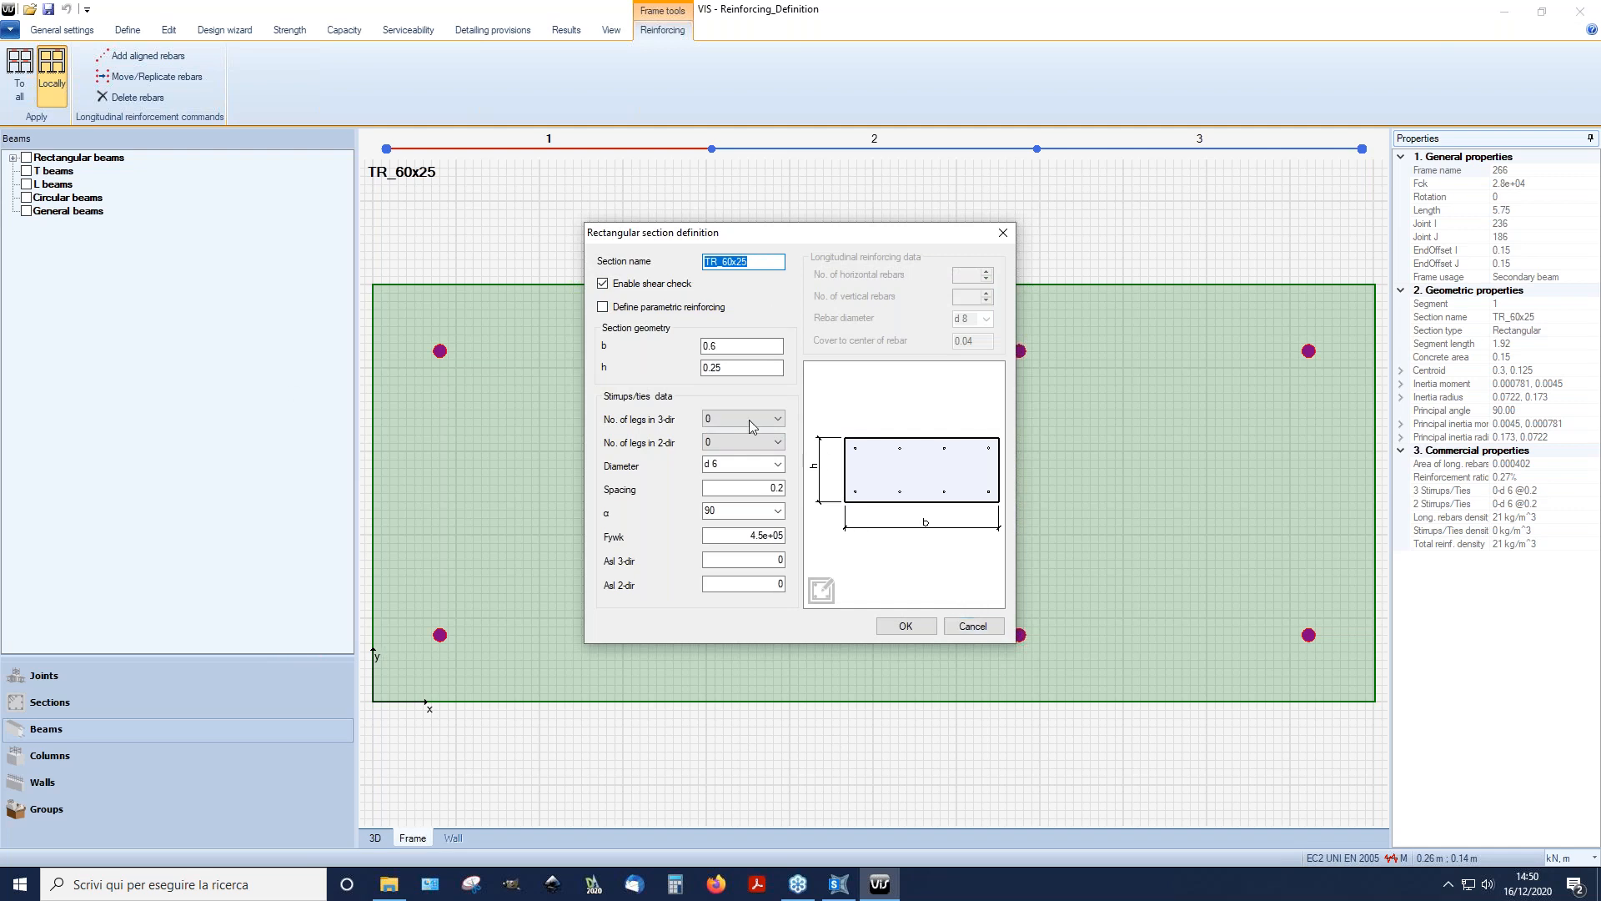
{"action": "left_click", "coordinate": [973, 625]}
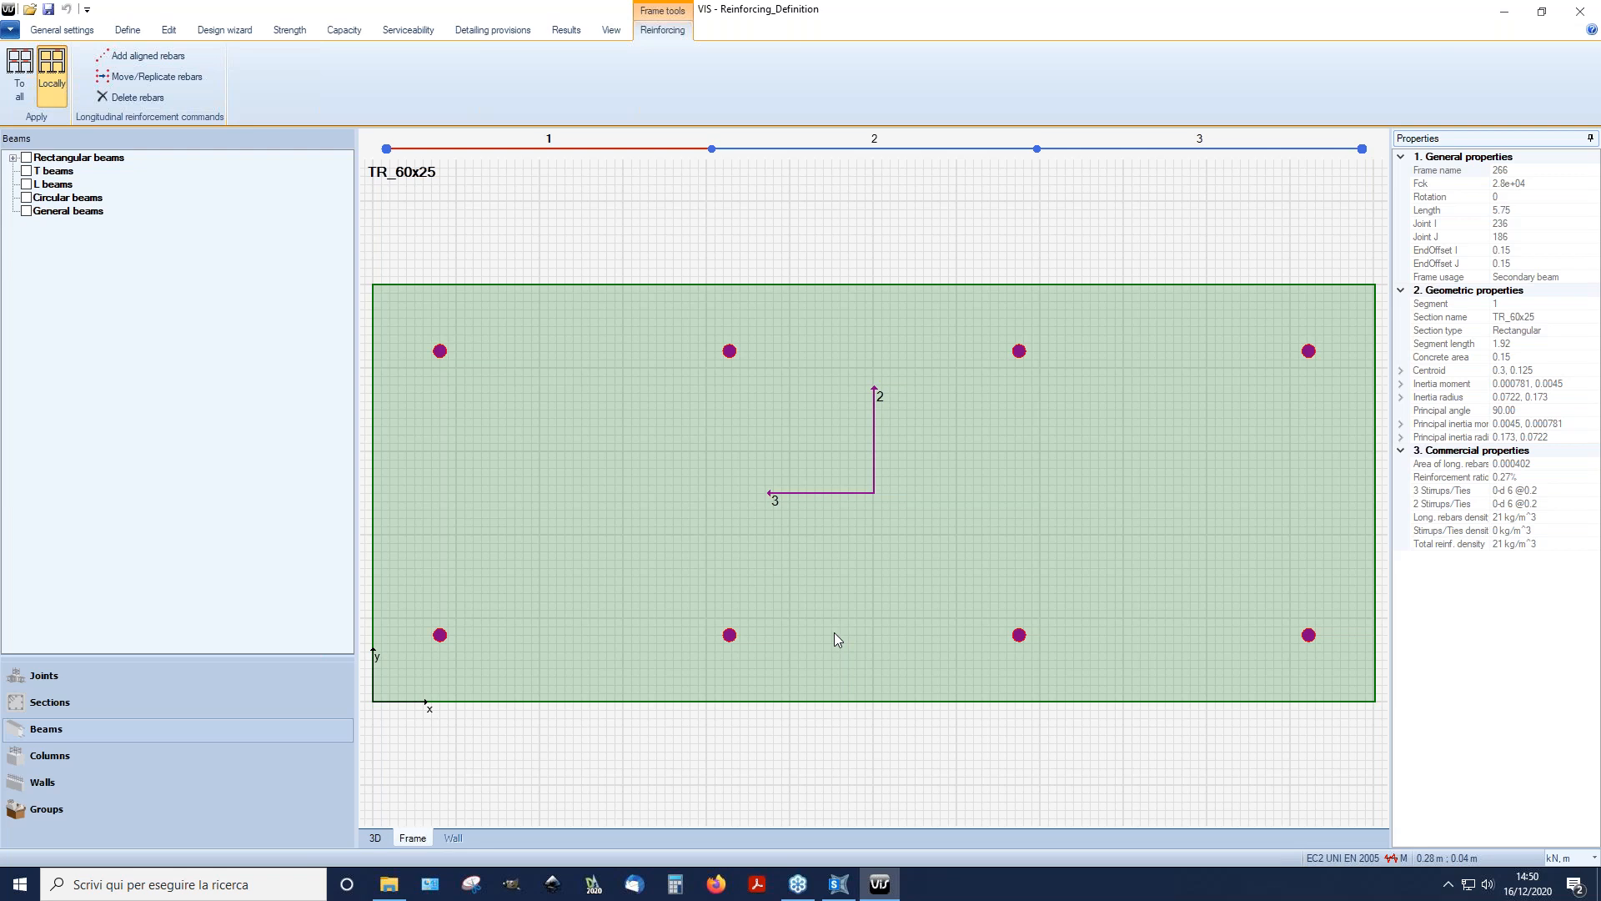
{"action": "left_click", "coordinate": [376, 837]}
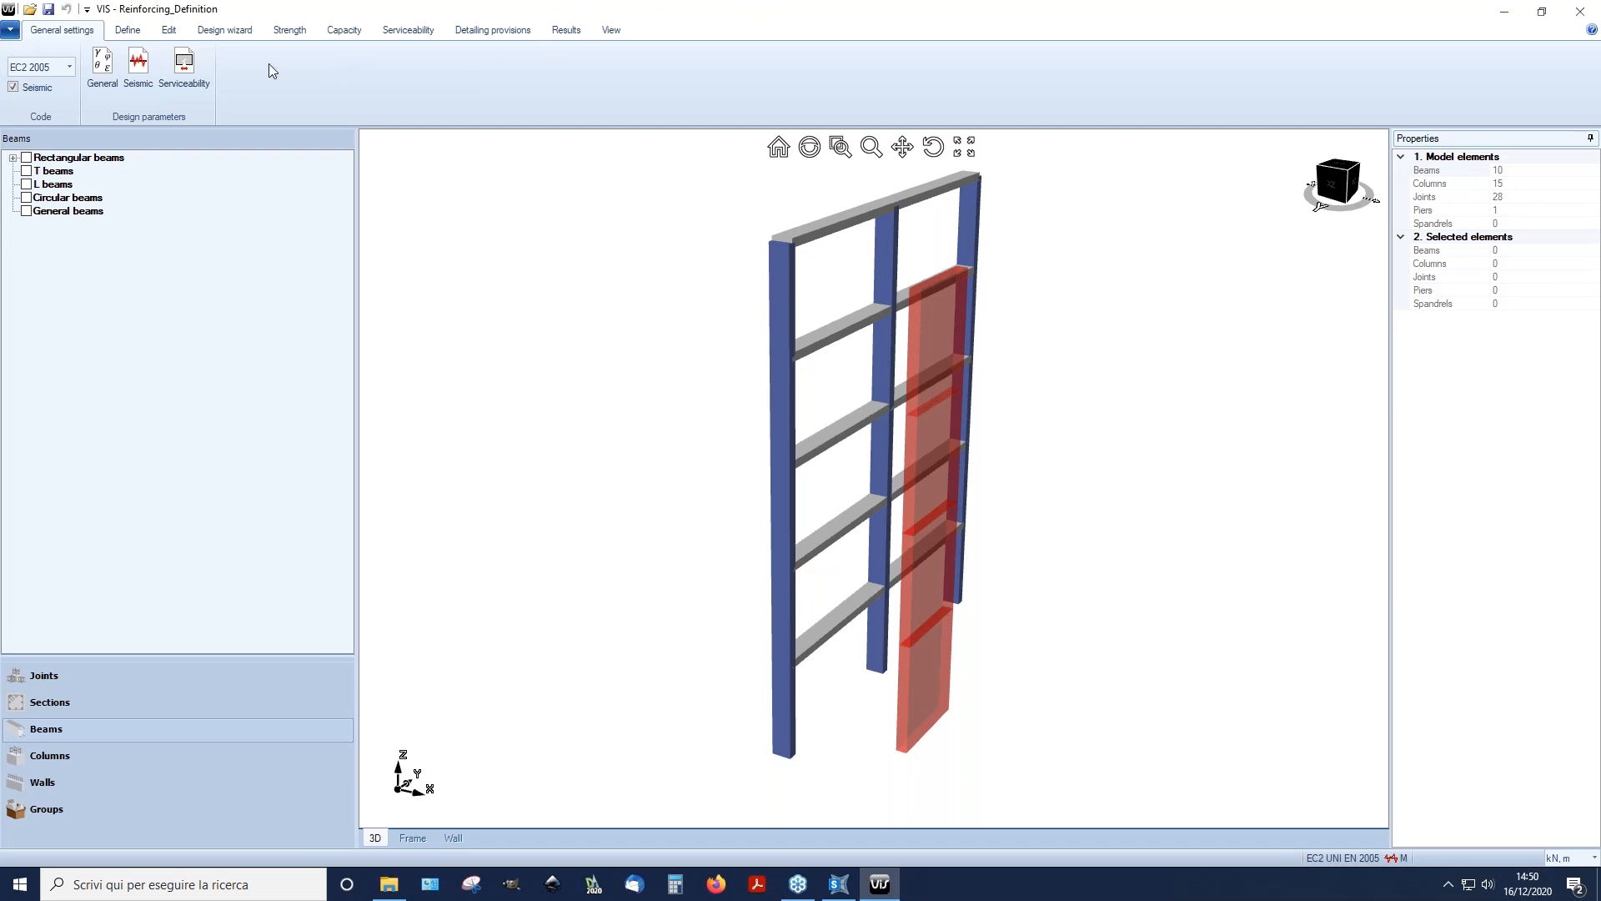
Step: Examine which segment editing commands are available for the lowest front PIL_30X60 column, leaving it deselected
{"action": "left_click", "coordinate": [128, 30]}
{"action": "left_click", "coordinate": [169, 30]}
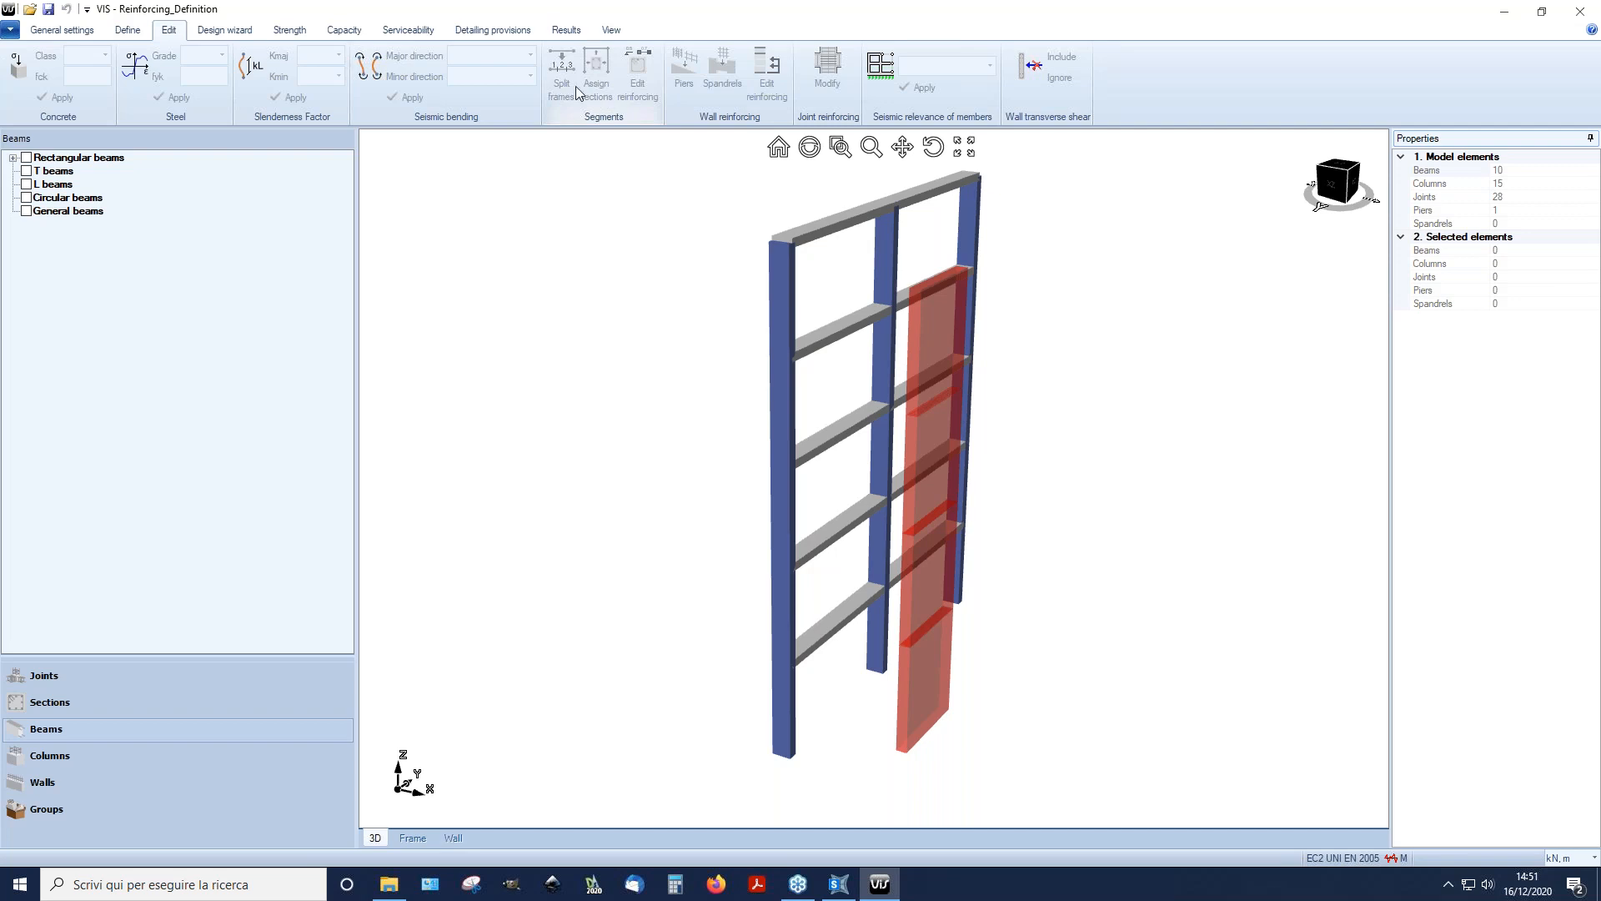
{"action": "left_click", "coordinate": [784, 705]}
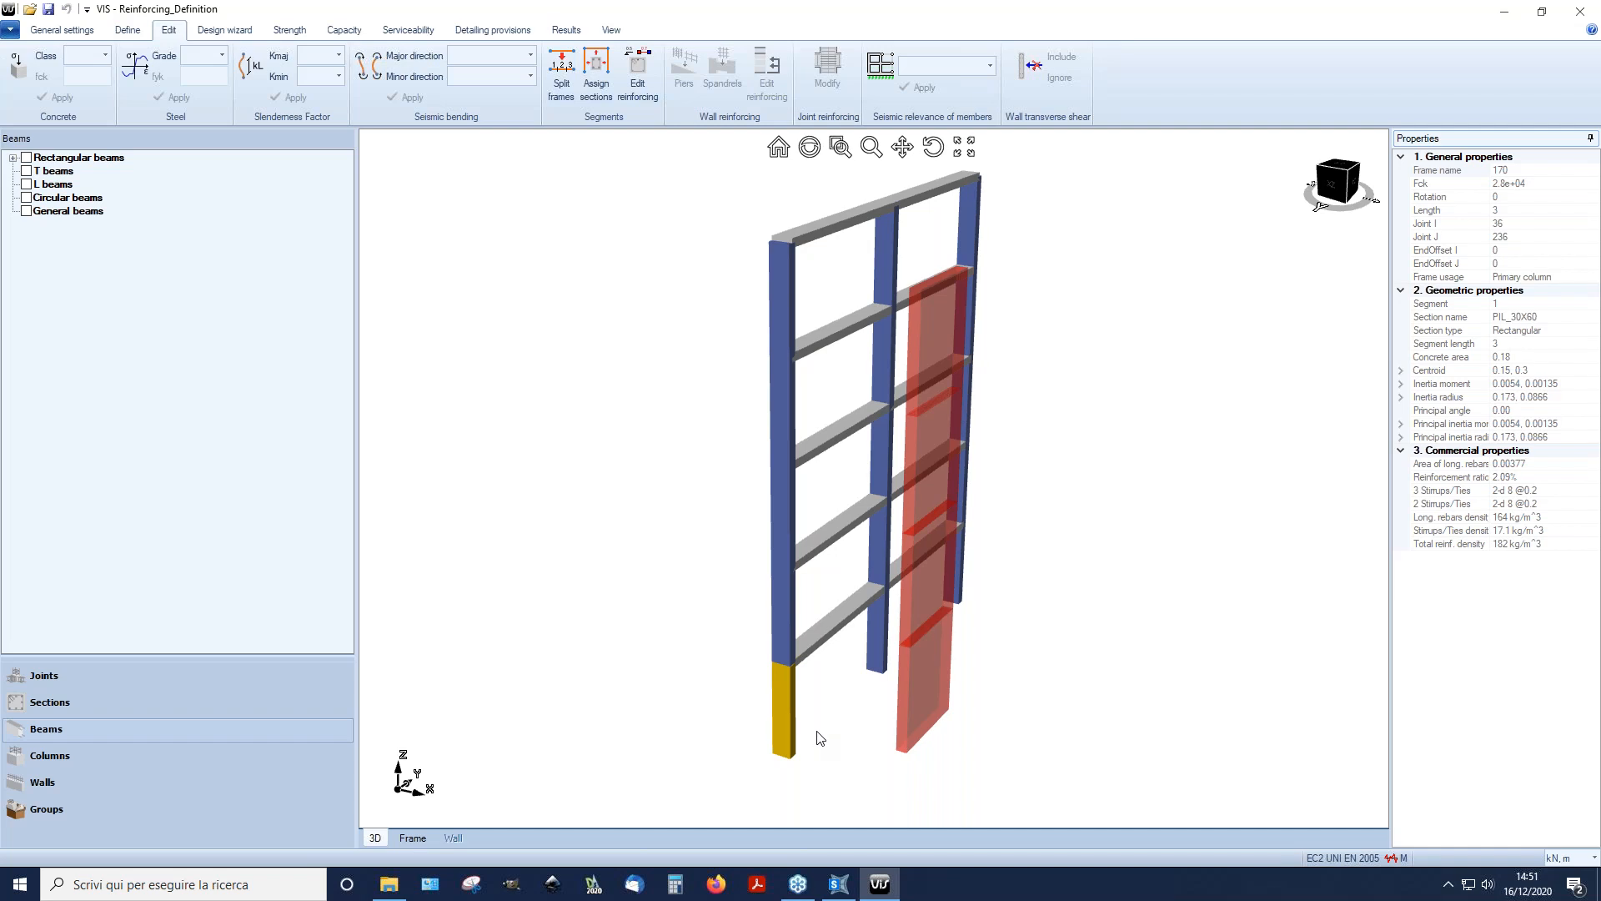
{"action": "left_click", "coordinate": [665, 582]}
Step: Duplicate the PIL_30X60 section in the section manager and rename the copy PIL_30X60-CR
{"action": "left_click", "coordinate": [127, 30]}
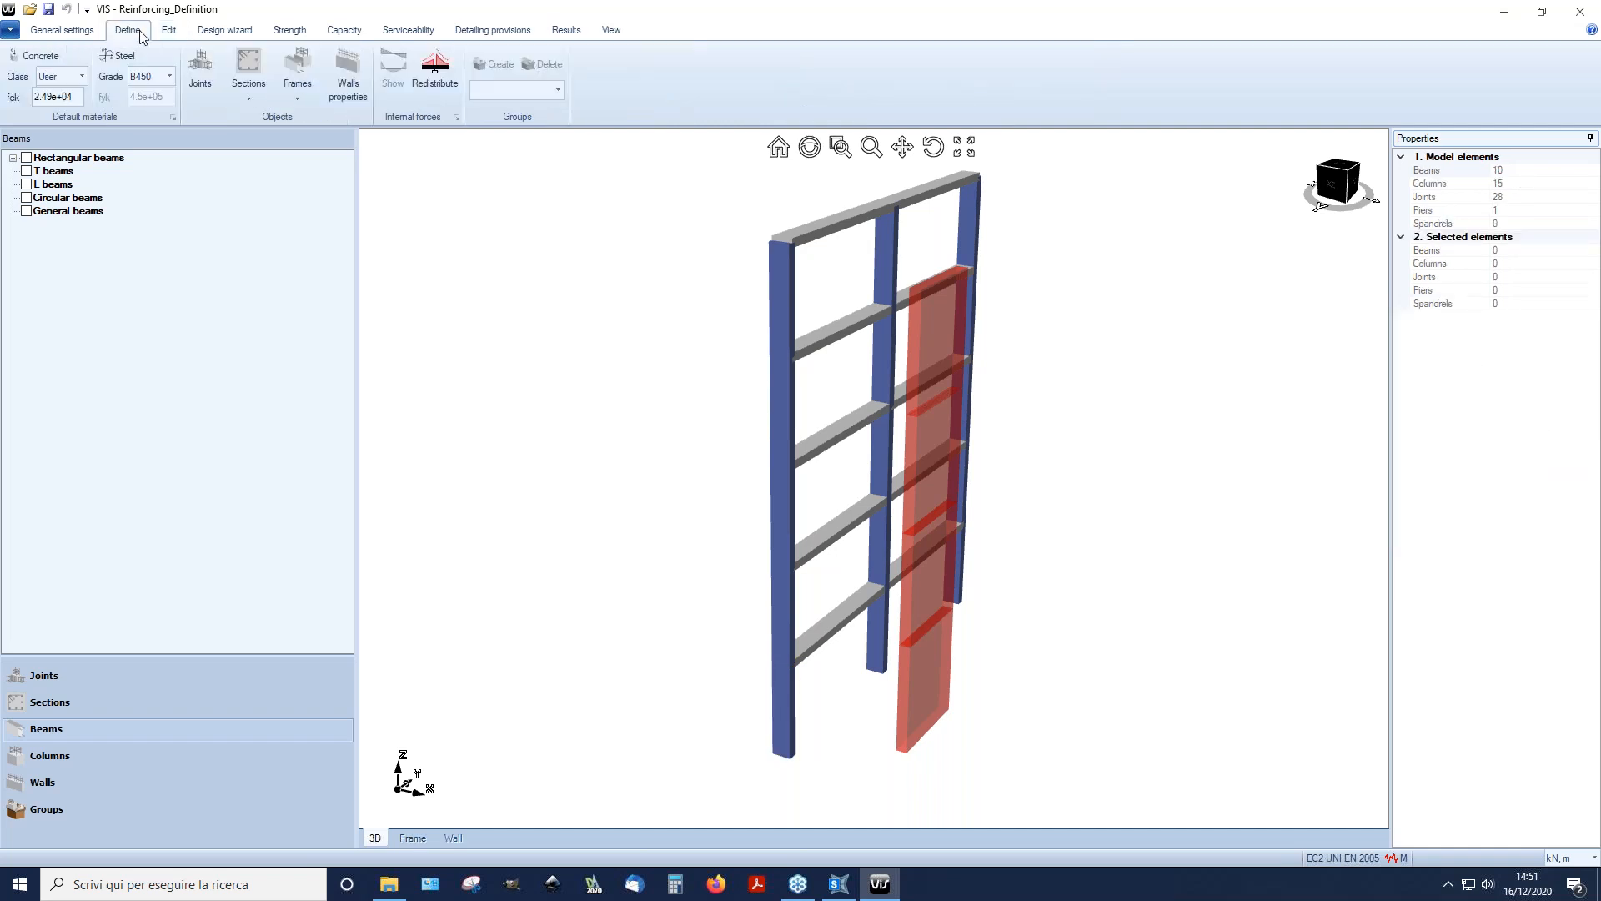
{"action": "left_click", "coordinate": [248, 61]}
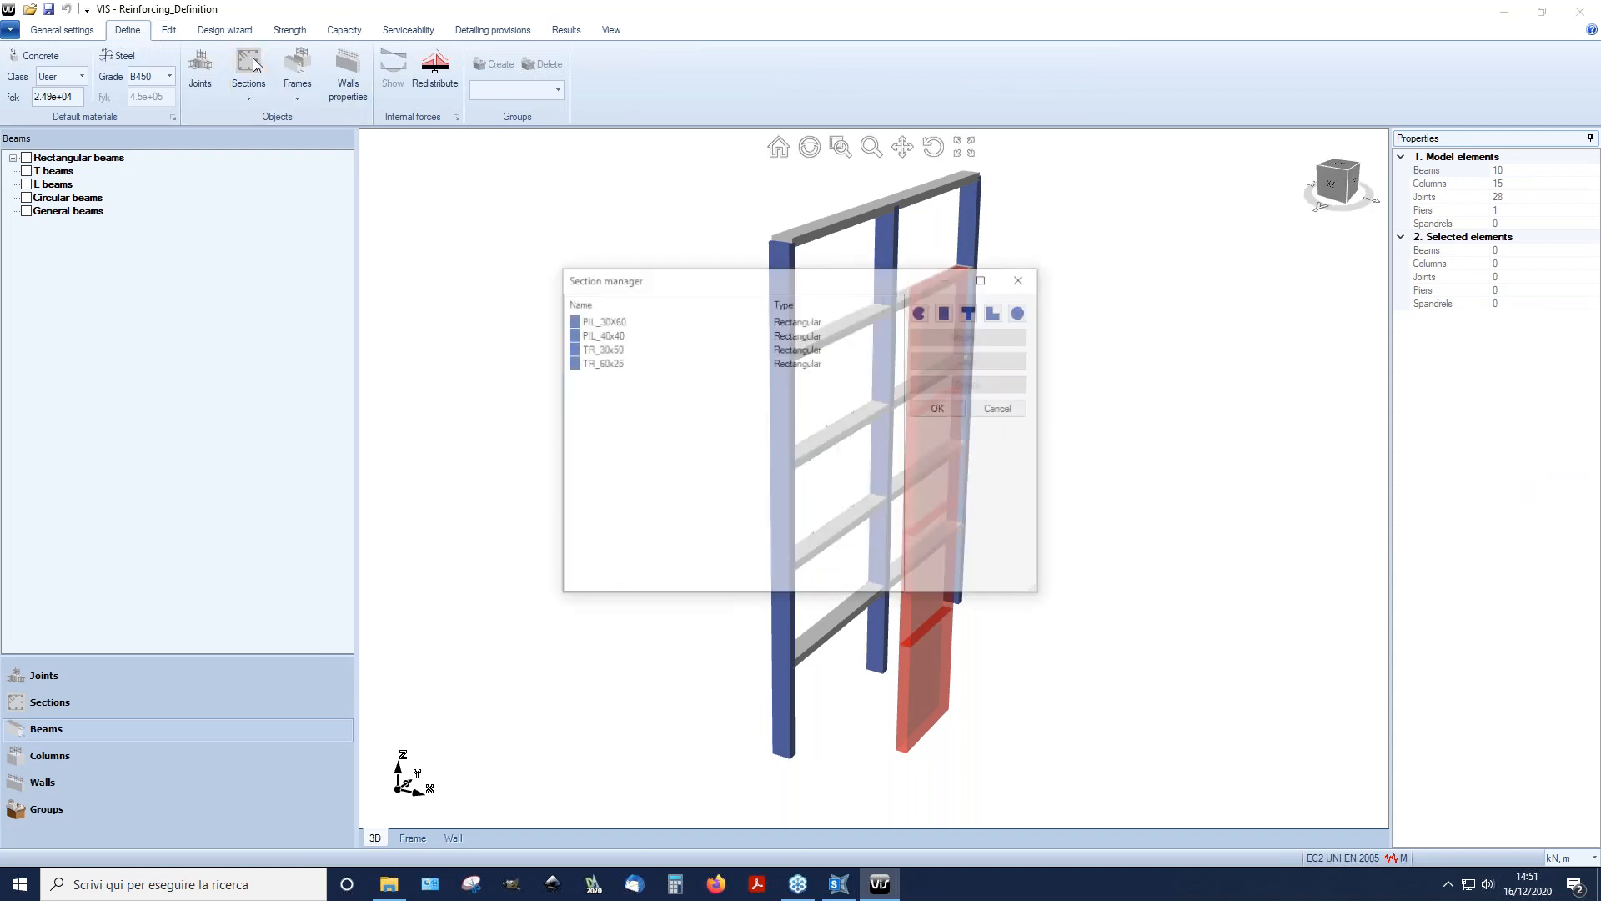
{"action": "left_click", "coordinate": [609, 323]}
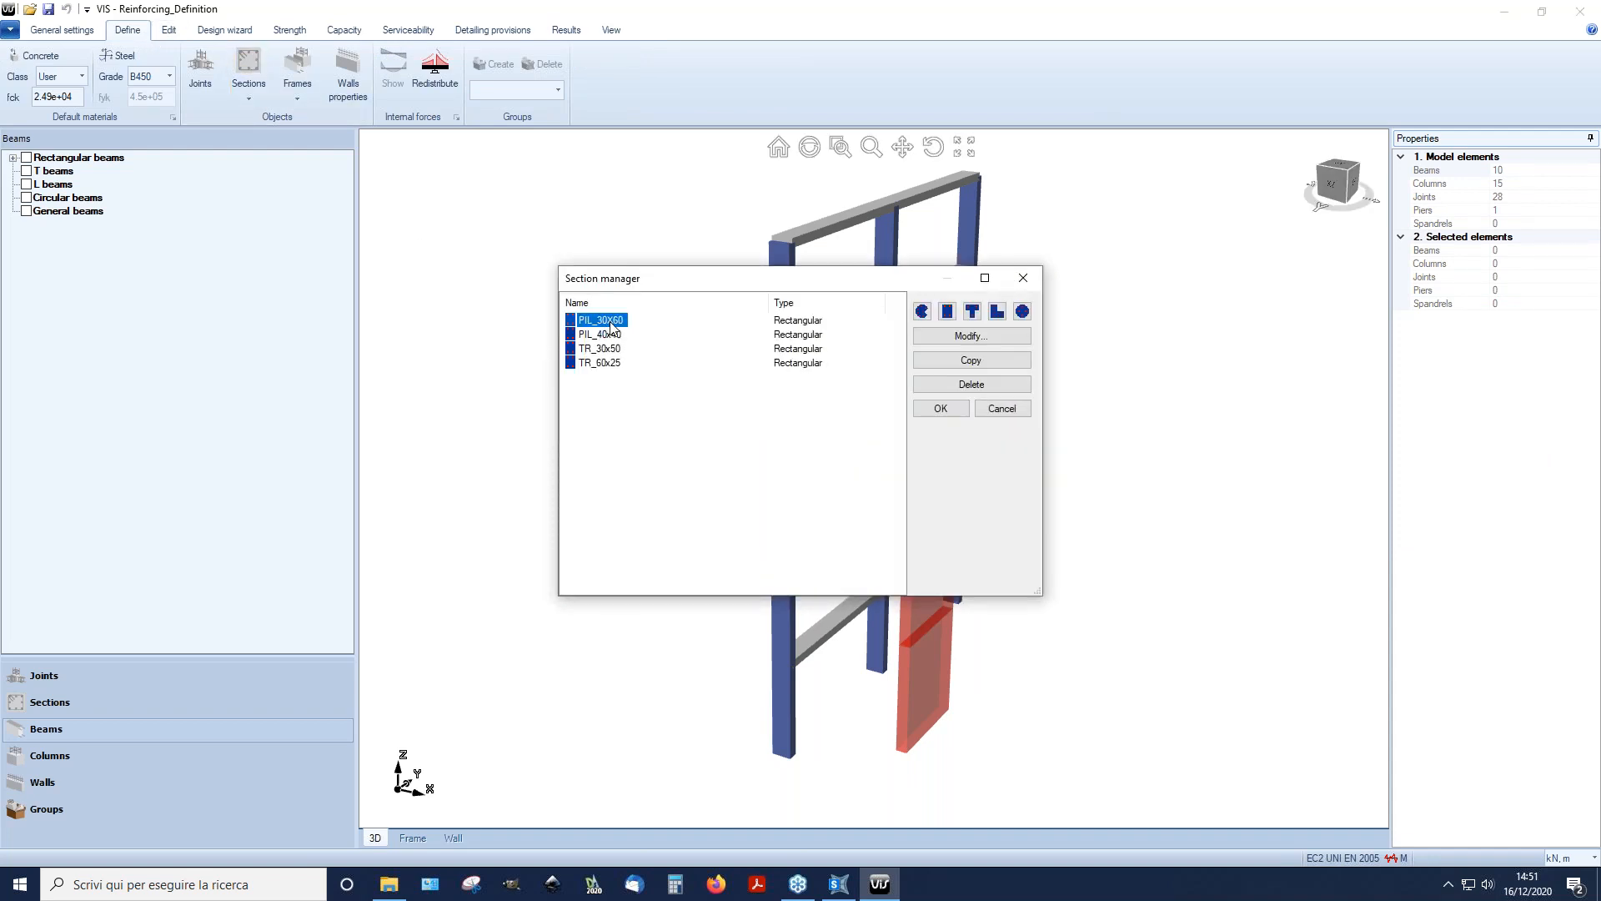
{"action": "left_click", "coordinate": [986, 362]}
{"action": "left_click", "coordinate": [621, 336]}
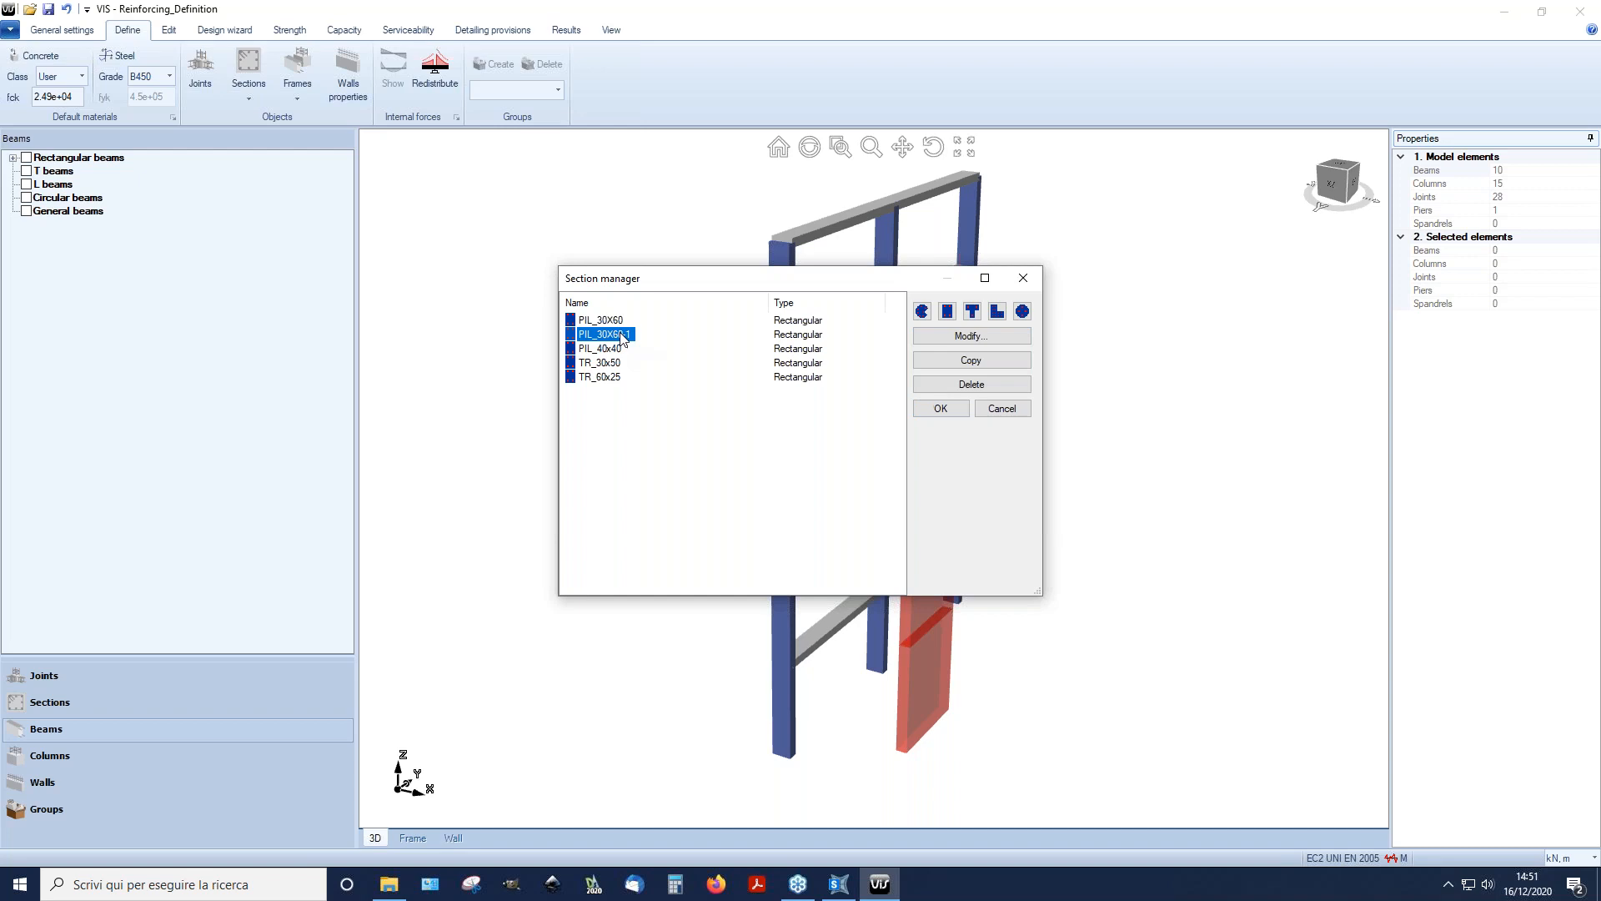
{"action": "left_click", "coordinate": [970, 336]}
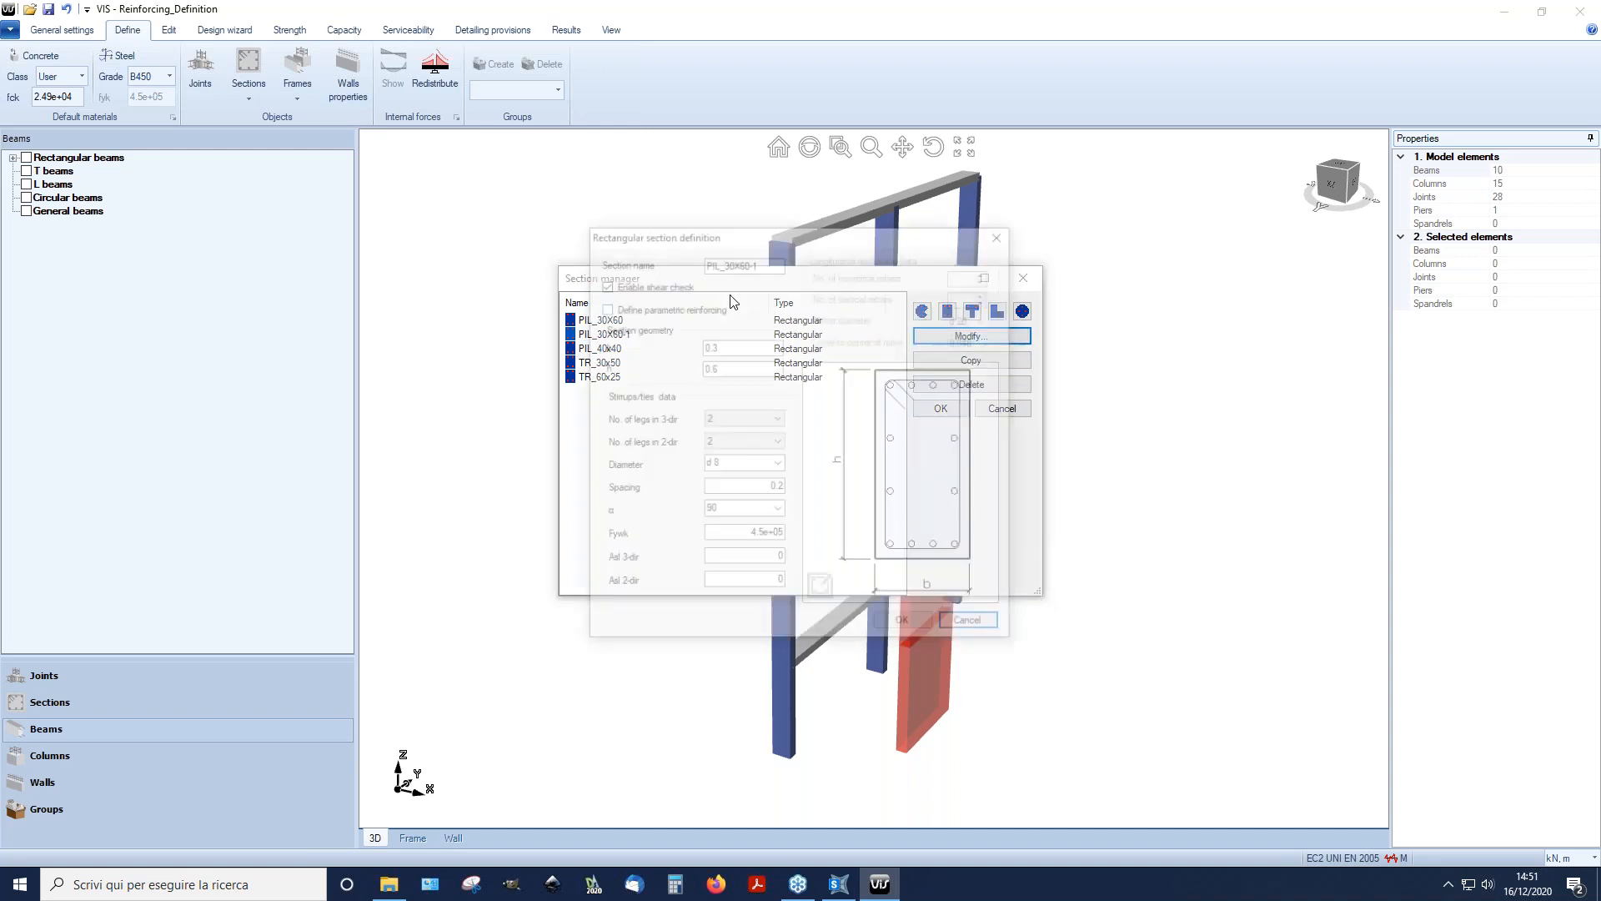
{"action": "double_click", "coordinate": [782, 264]}
{"action": "type", "text": "CR"}
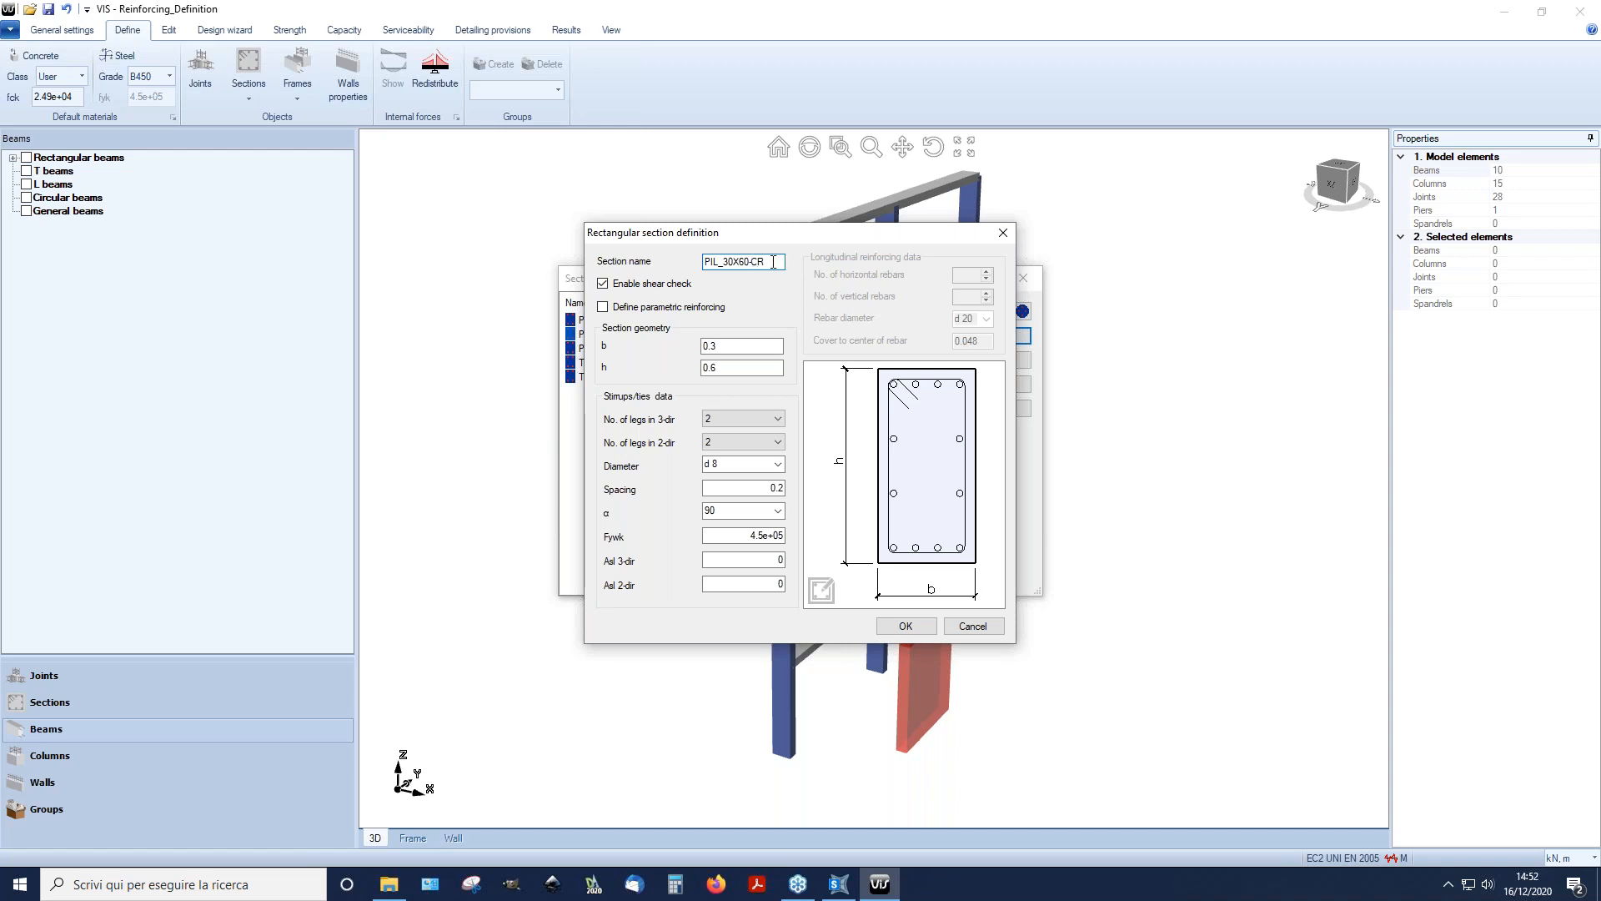
Step: Replace the longitudinal reinforcement of PIL_30X60-CR with 5 horizontal and 7 vertical d 20 rebars at 0.05 cover
{"action": "left_click", "coordinate": [824, 590]}
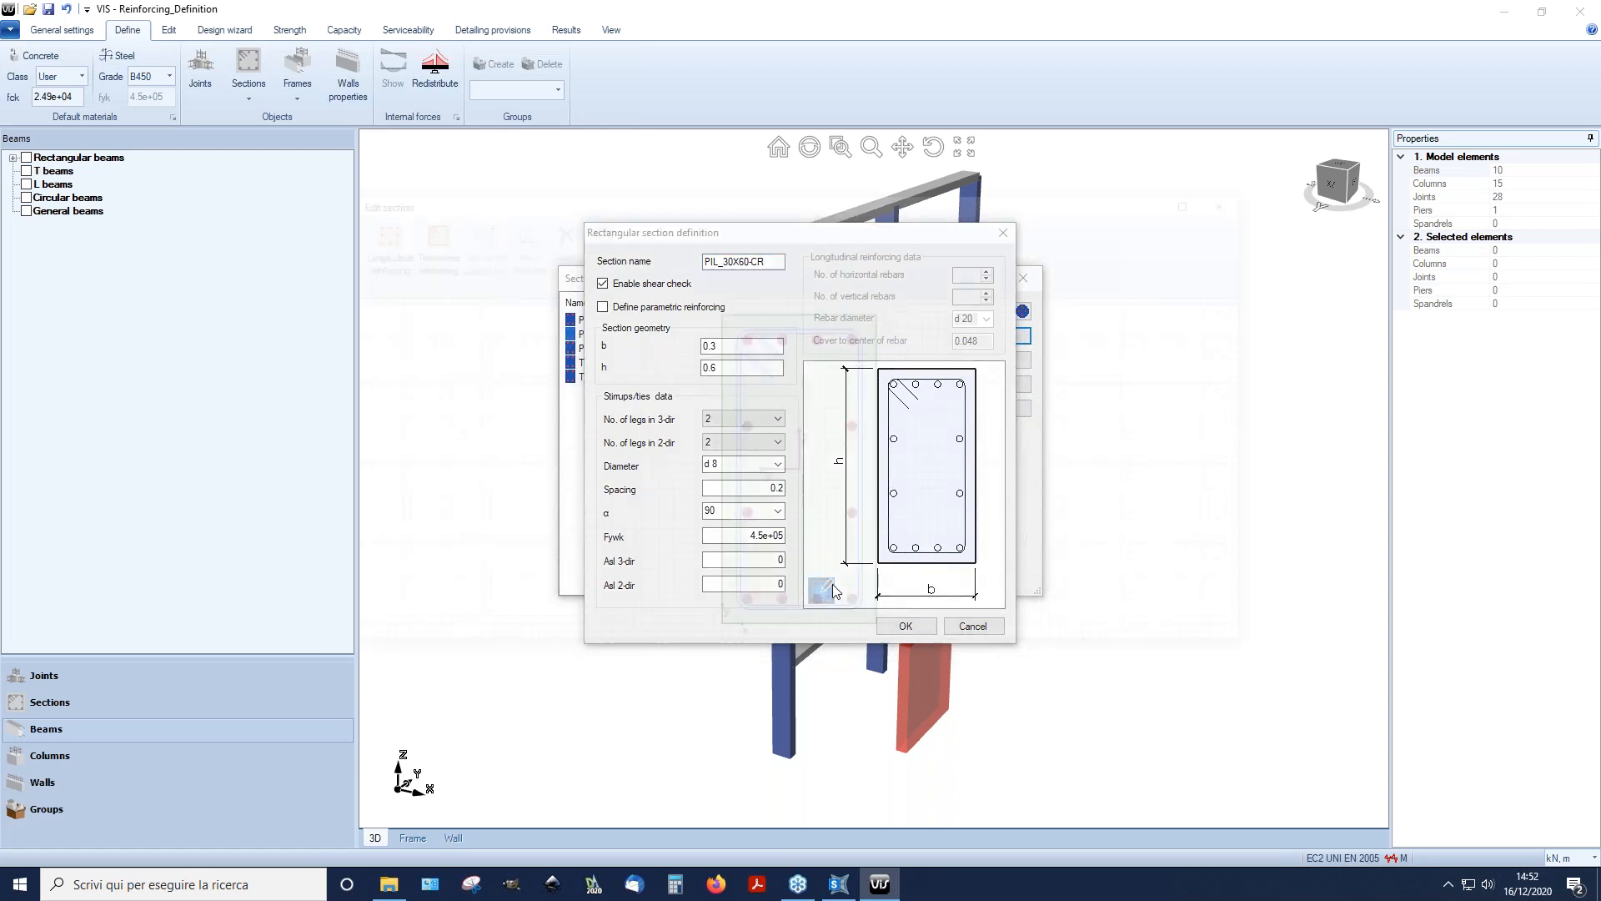
{"action": "key", "text": "Delete"}
{"action": "left_click", "coordinate": [373, 238]}
{"action": "left_click", "coordinate": [881, 386]}
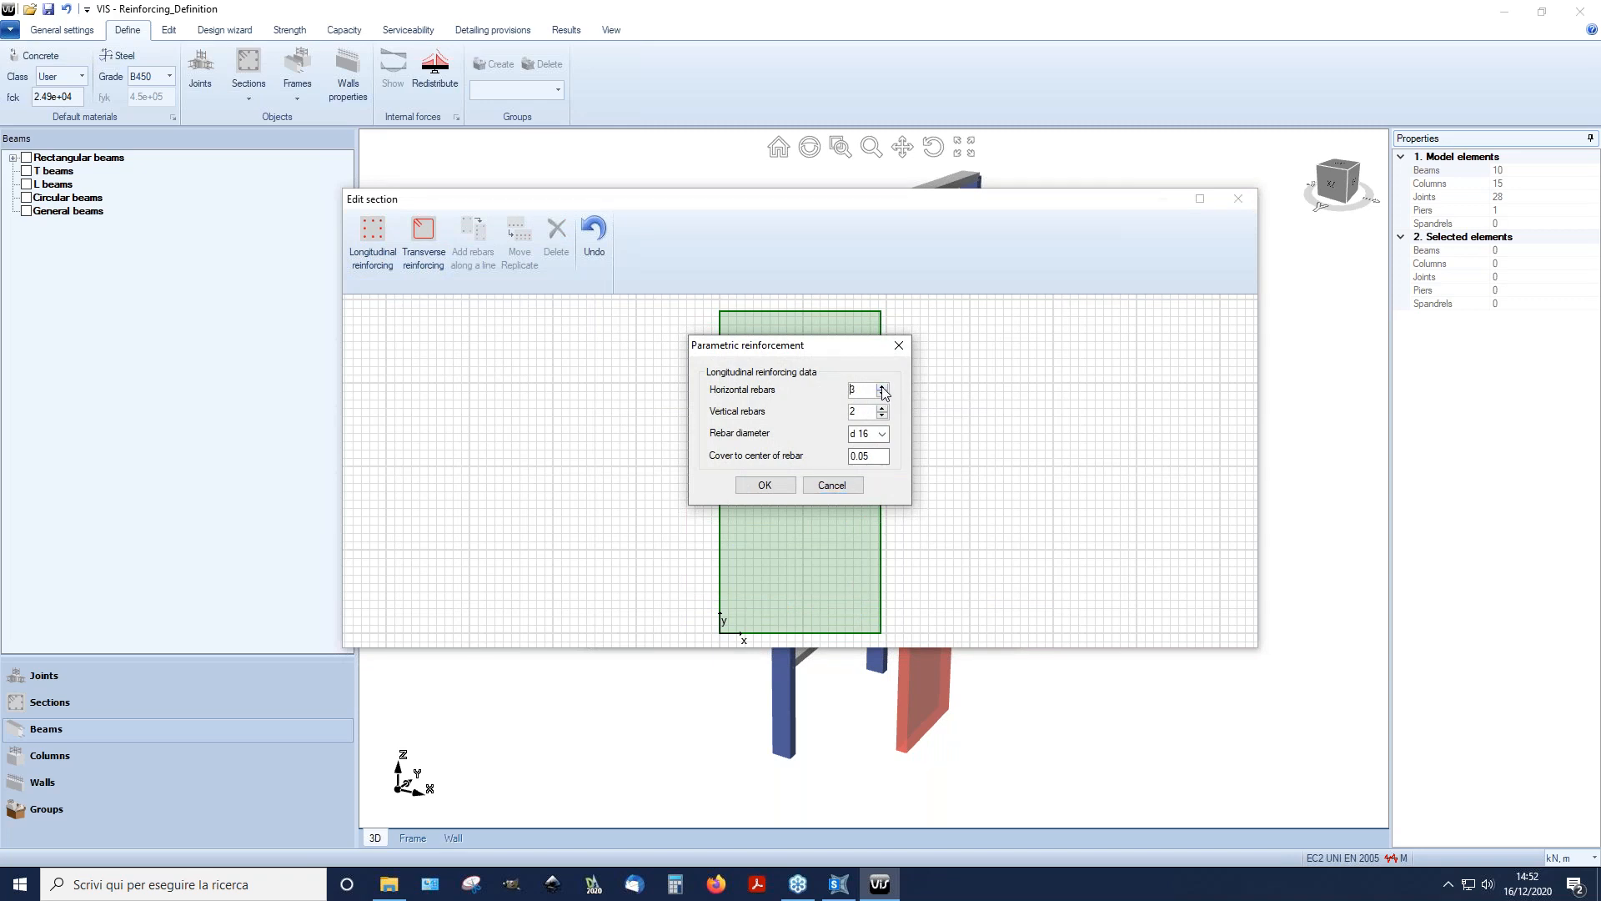
{"action": "left_click", "coordinate": [882, 407]}
{"action": "left_click", "coordinate": [882, 408]}
{"action": "left_click", "coordinate": [883, 407]}
{"action": "left_click", "coordinate": [882, 434]}
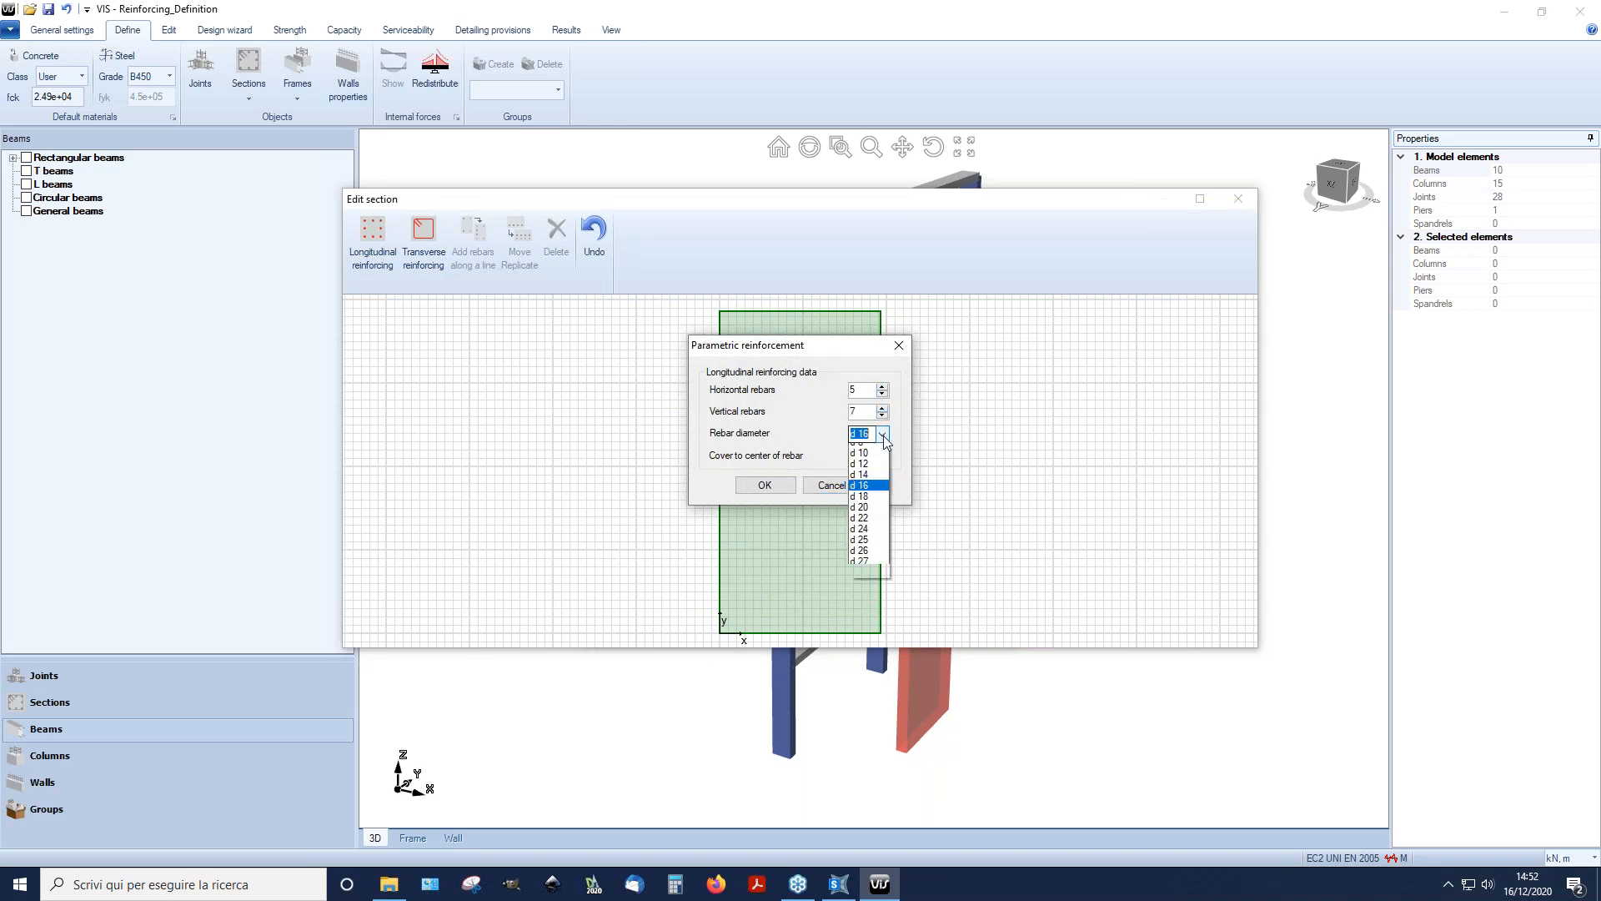
{"action": "left_click", "coordinate": [867, 515]}
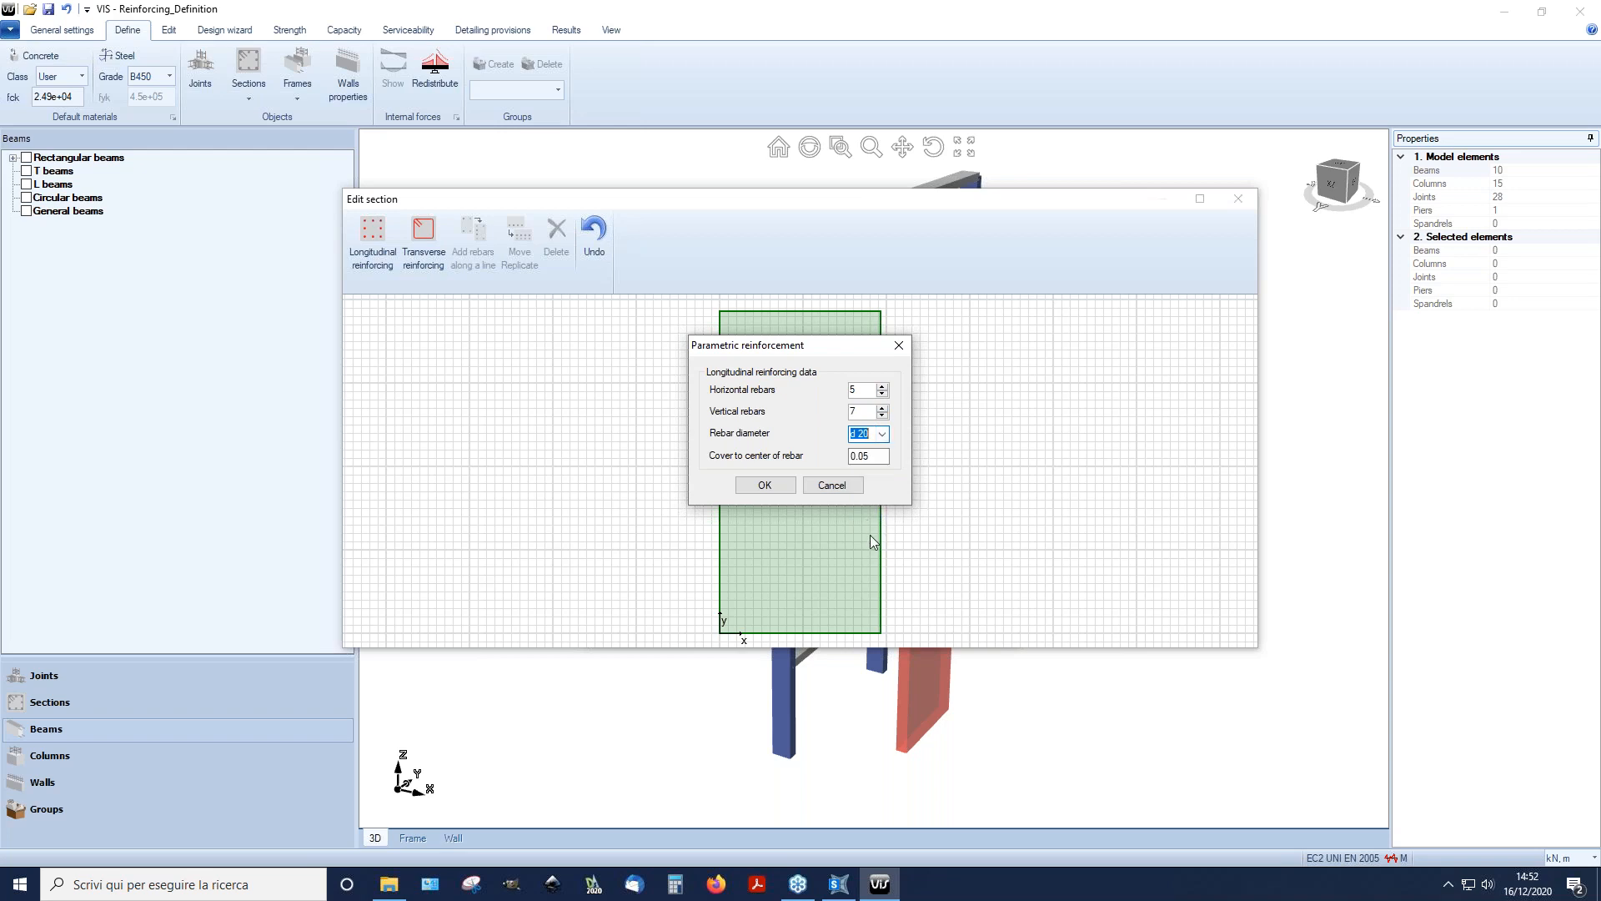
{"action": "left_click", "coordinate": [764, 484]}
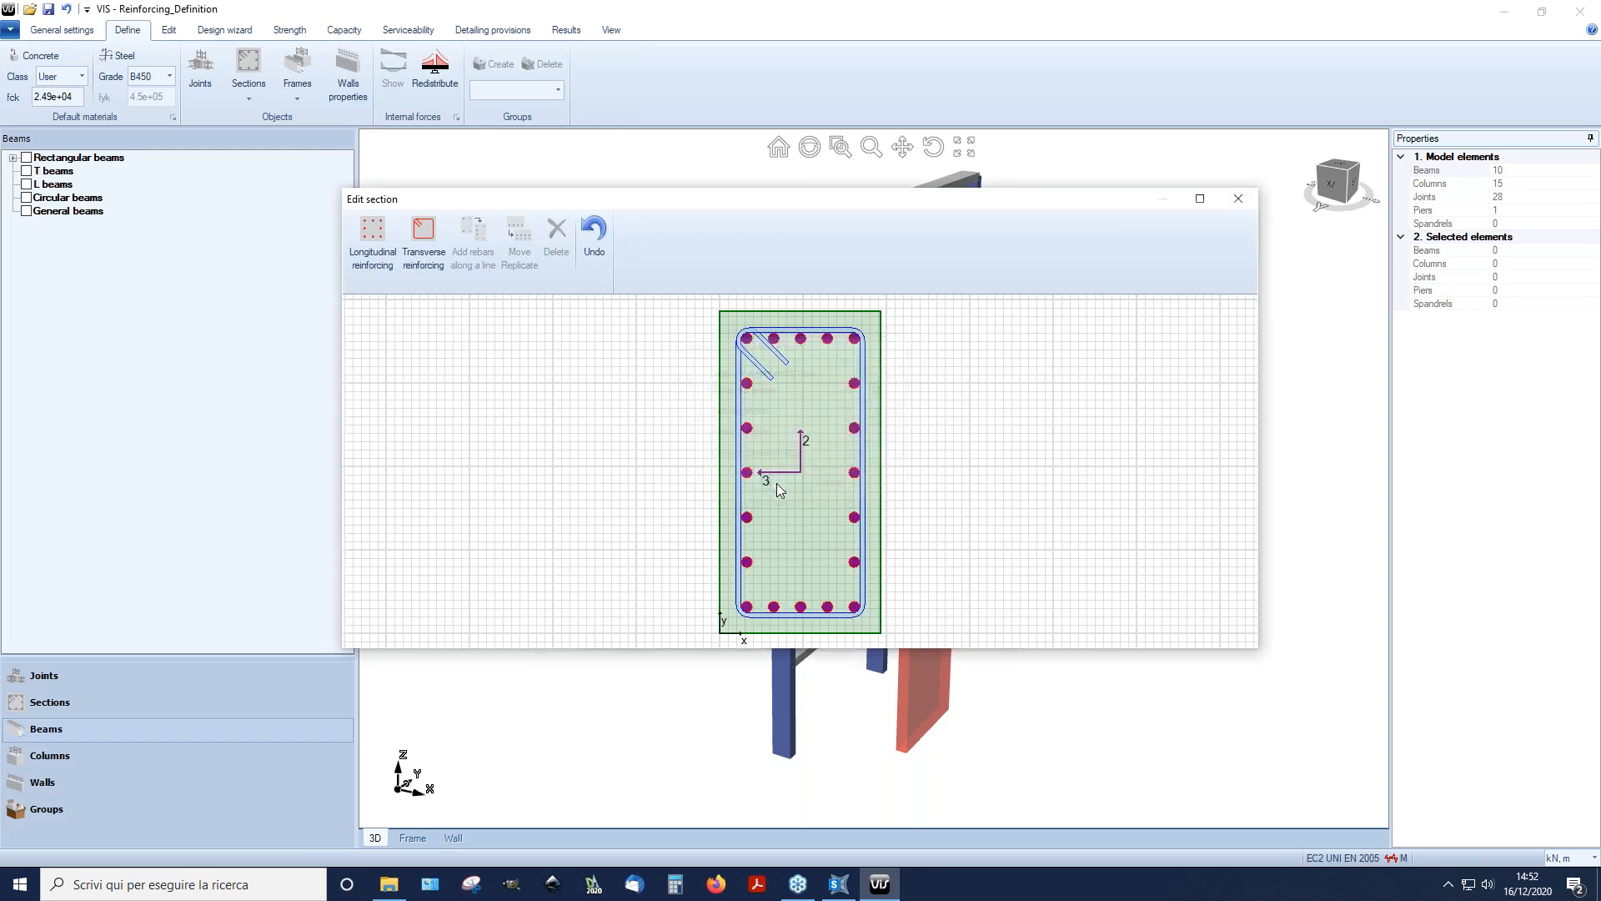
Step: Set the PIL_30X60-CR stirrups to 4 legs in direction 3, 3 legs in direction 2 and 0.1 spacing, and accept the section
{"action": "left_click", "coordinate": [433, 244]}
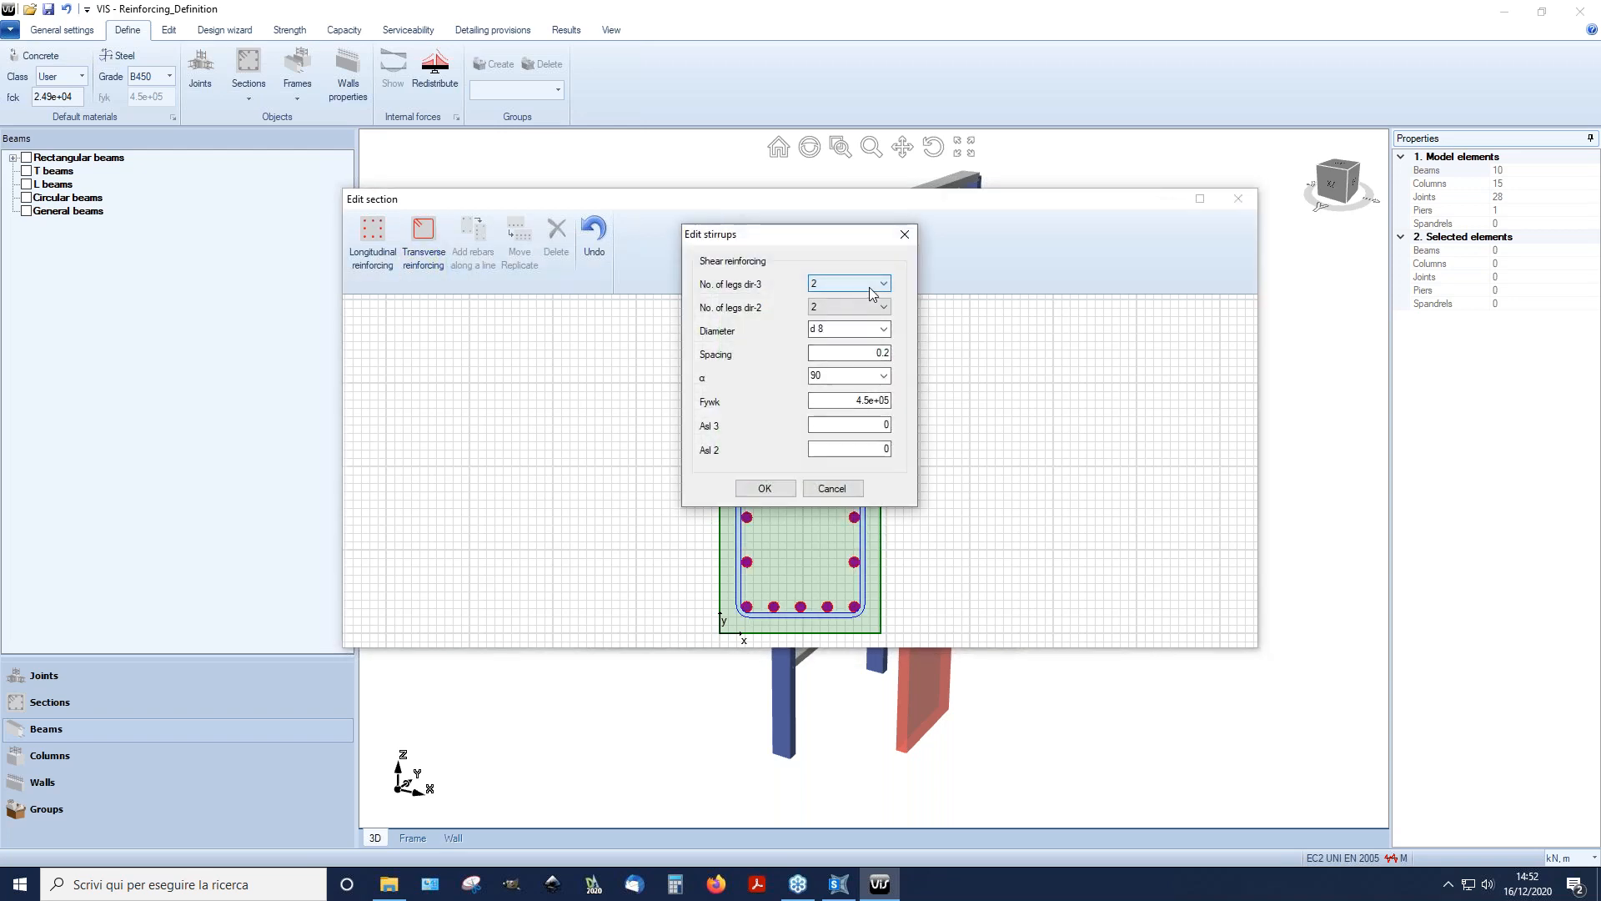
{"action": "left_click", "coordinate": [871, 288]}
{"action": "left_click", "coordinate": [821, 320]}
{"action": "left_click", "coordinate": [842, 307]}
{"action": "left_click", "coordinate": [834, 334]}
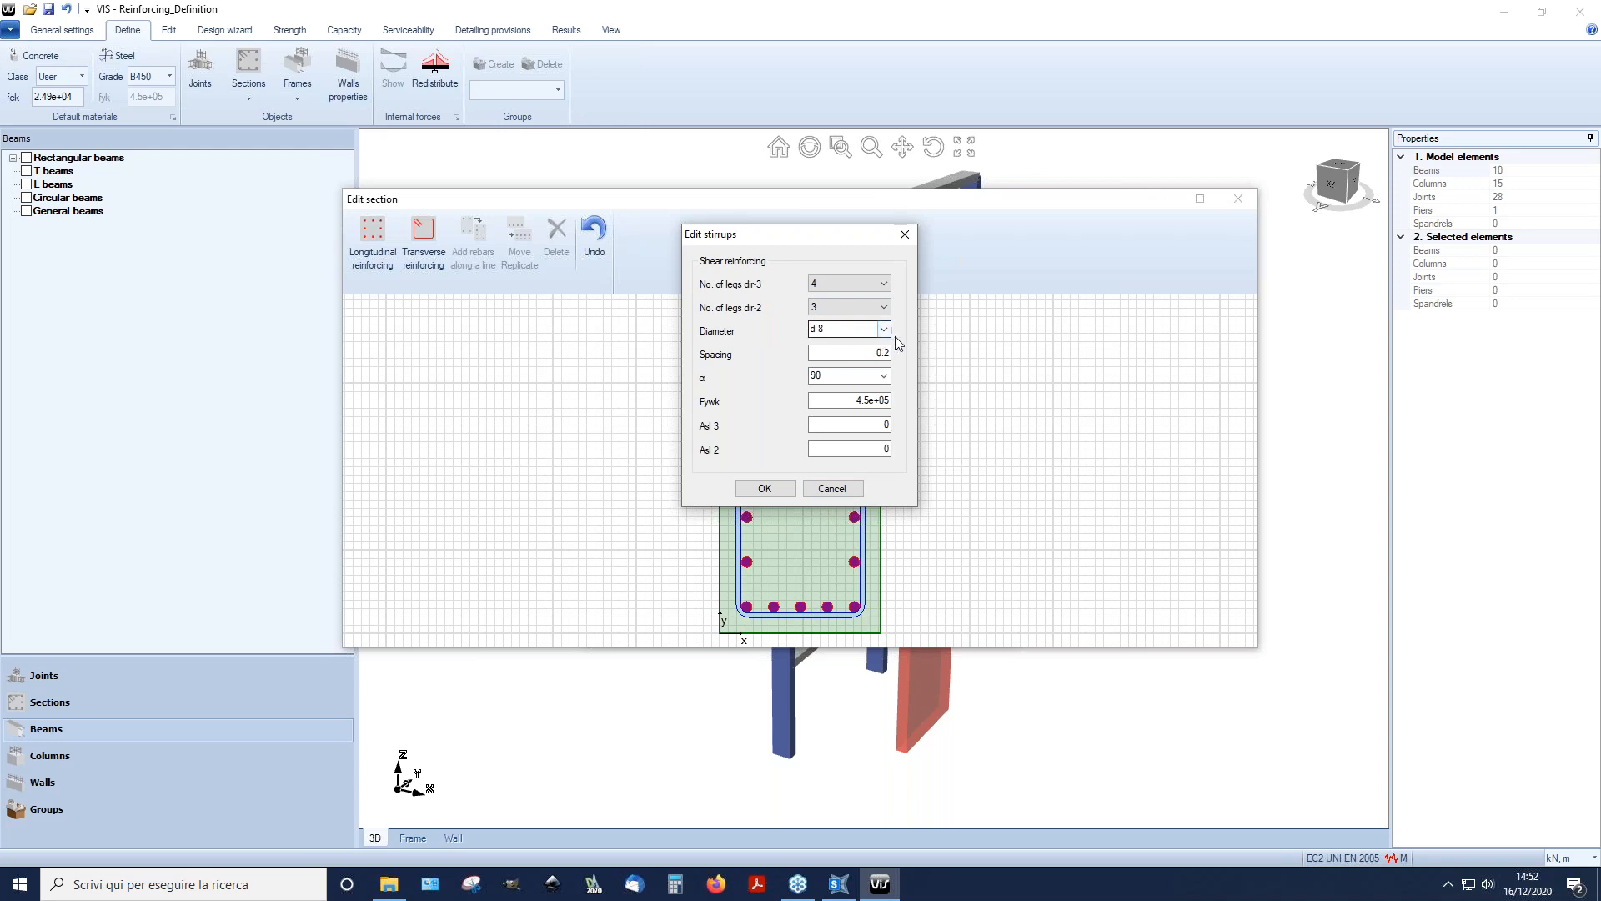
{"action": "left_click_drag", "start_coordinate": [884, 352], "coordinate": [895, 354]}
{"action": "type", "text": "1"}
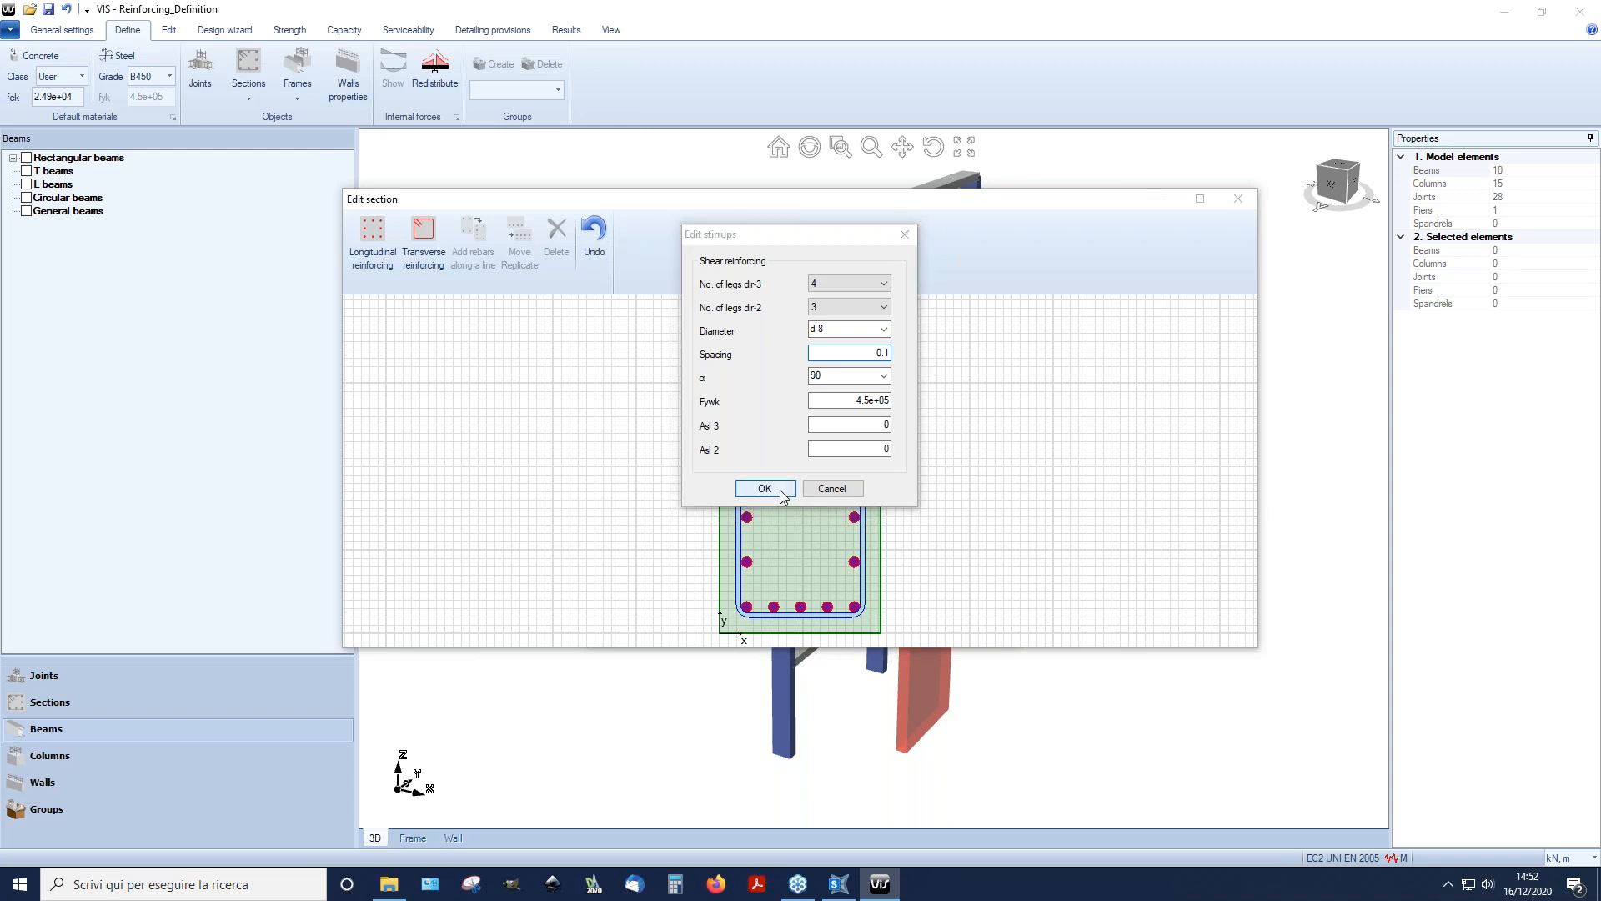
{"action": "left_click", "coordinate": [764, 489]}
{"action": "left_click", "coordinate": [1240, 205]}
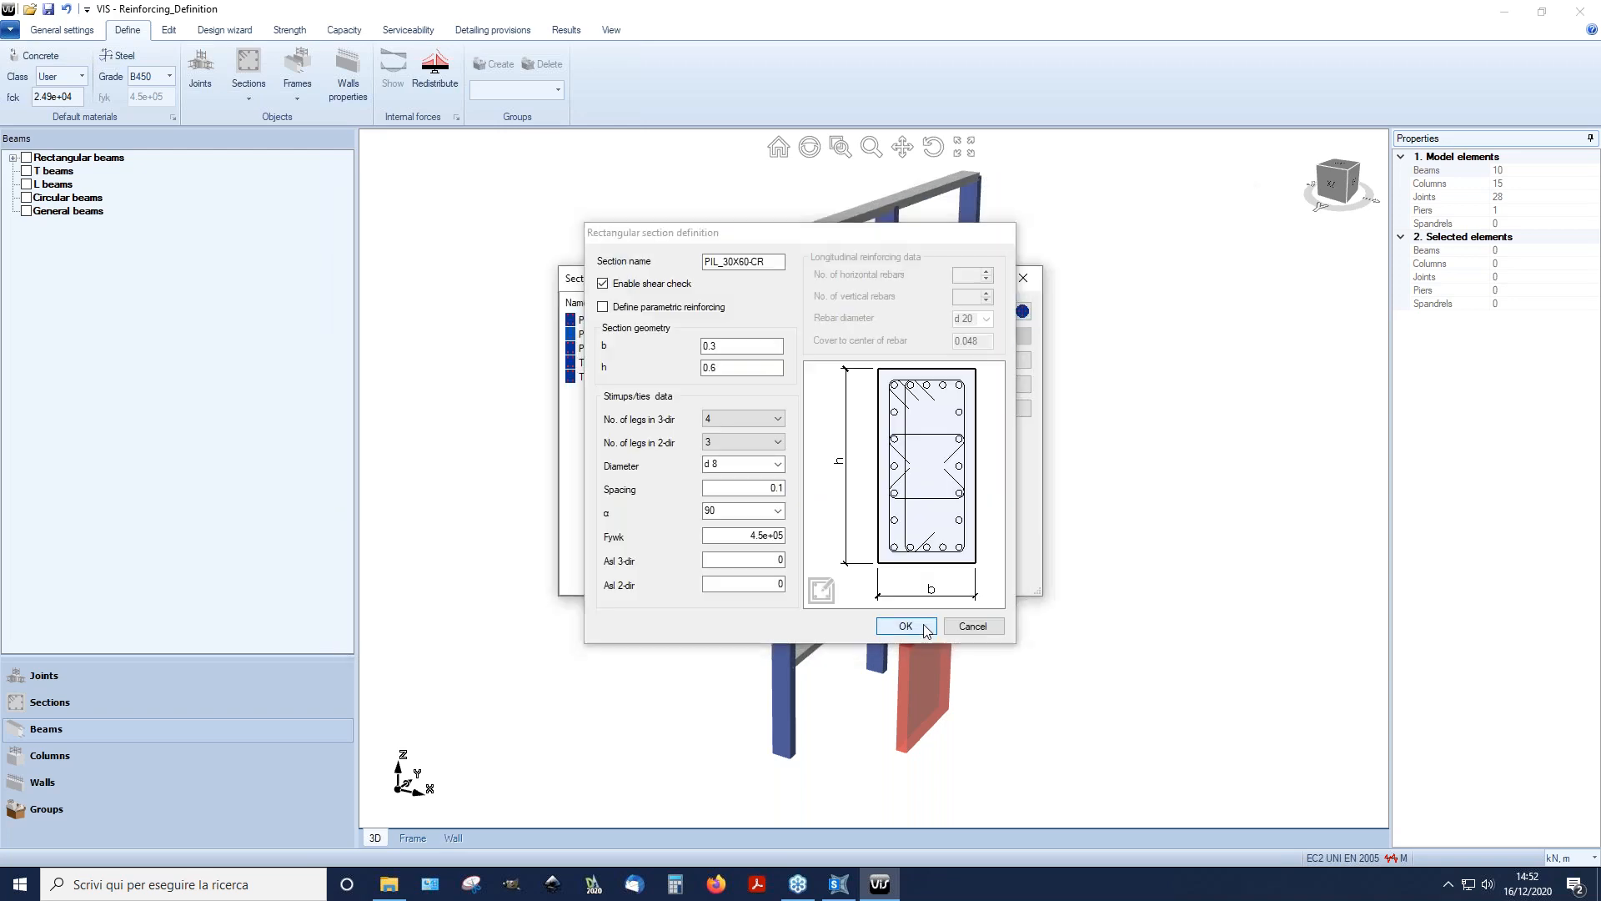
{"action": "left_click", "coordinate": [890, 624]}
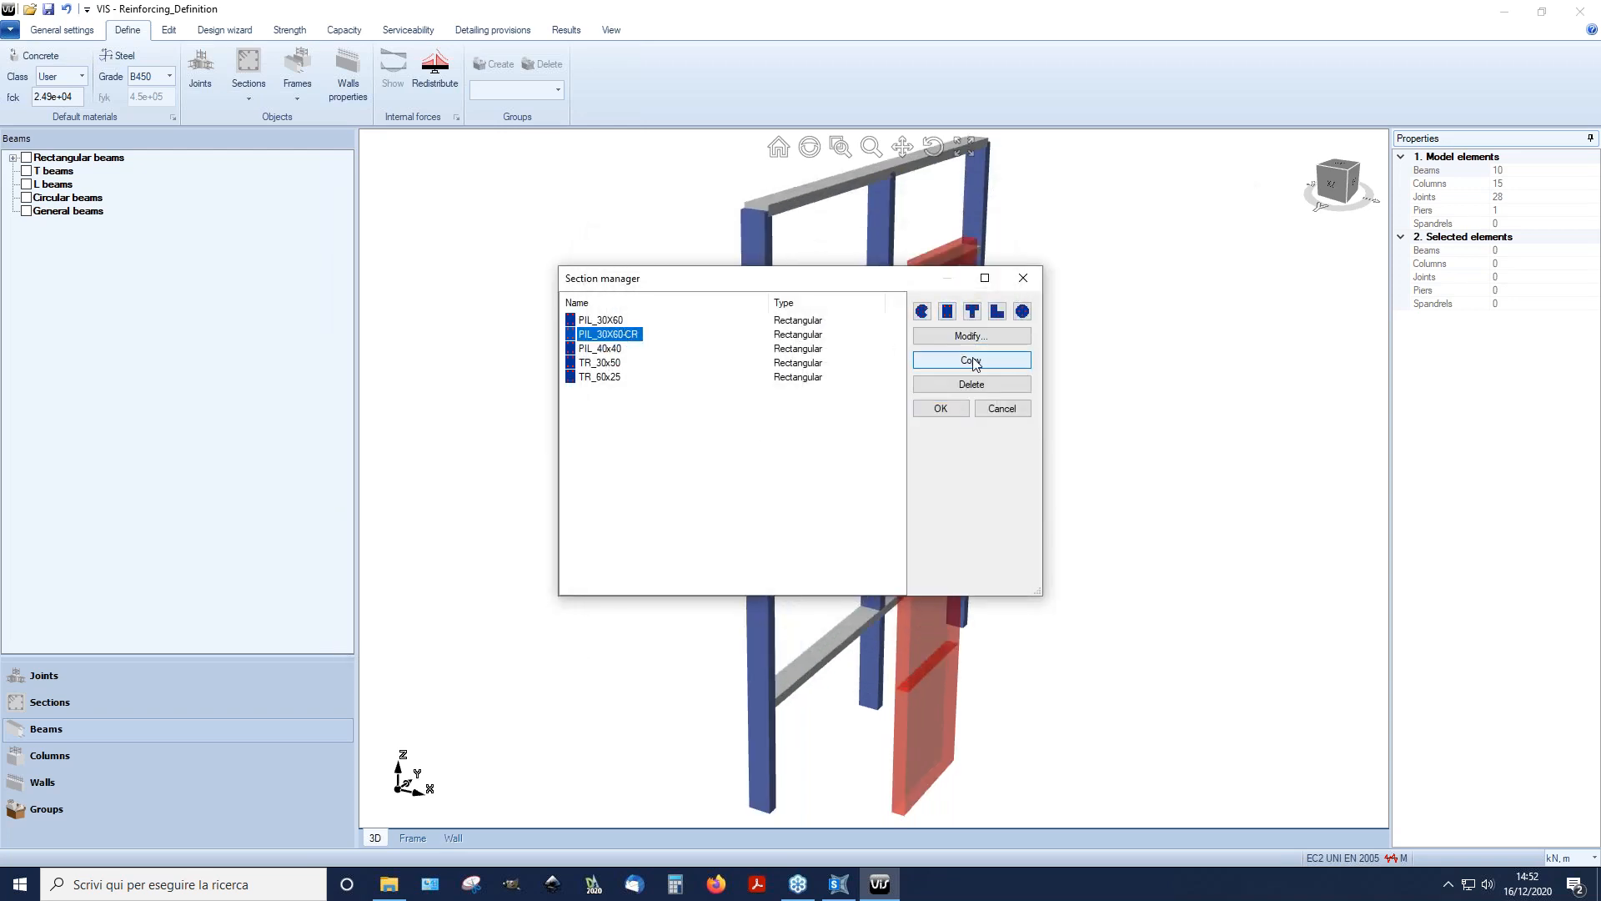
Step: Duplicate the PIL_30X60-CR section and rename the copy PIL_30X60-NCR
{"action": "left_click", "coordinate": [959, 360]}
{"action": "left_click", "coordinate": [951, 336]}
{"action": "left_click_drag", "start_coordinate": [752, 262], "coordinate": [788, 266]}
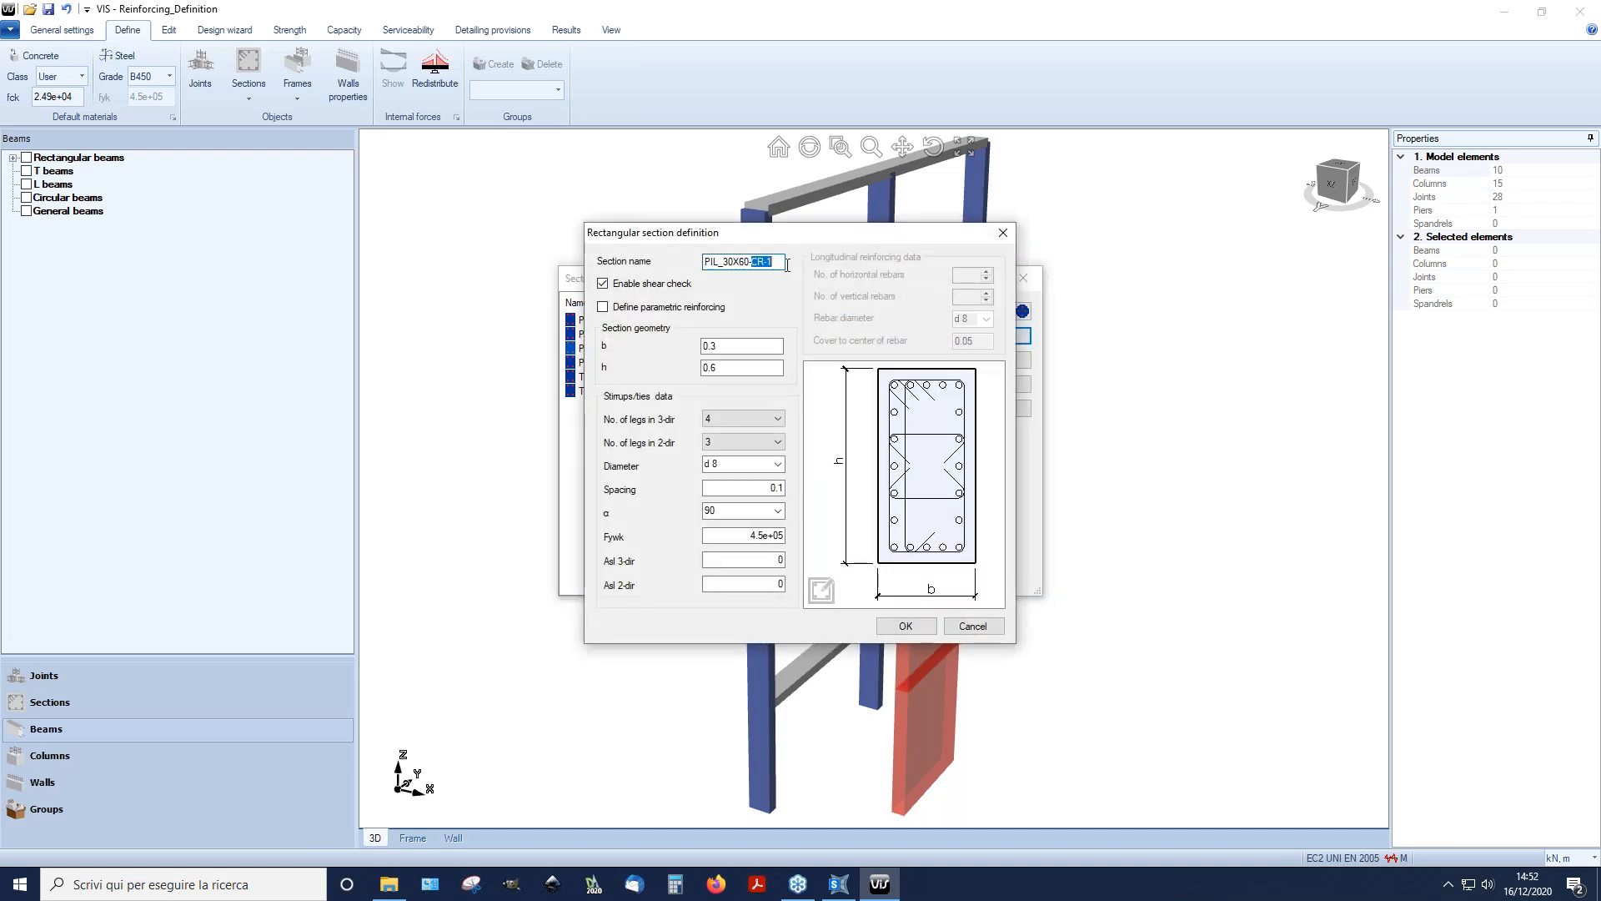
{"action": "type", "text": "NCR"}
Step: Set the PIL_30X60-NCR stirrups to 2 legs in both directions with 0.2 spacing and save the section changes
{"action": "left_click", "coordinate": [745, 421]}
{"action": "scroll", "coordinate": [737, 444], "scroll_direction": "up", "scroll_amount": 1}
{"action": "left_click", "coordinate": [738, 442]}
{"action": "left_click", "coordinate": [737, 442]}
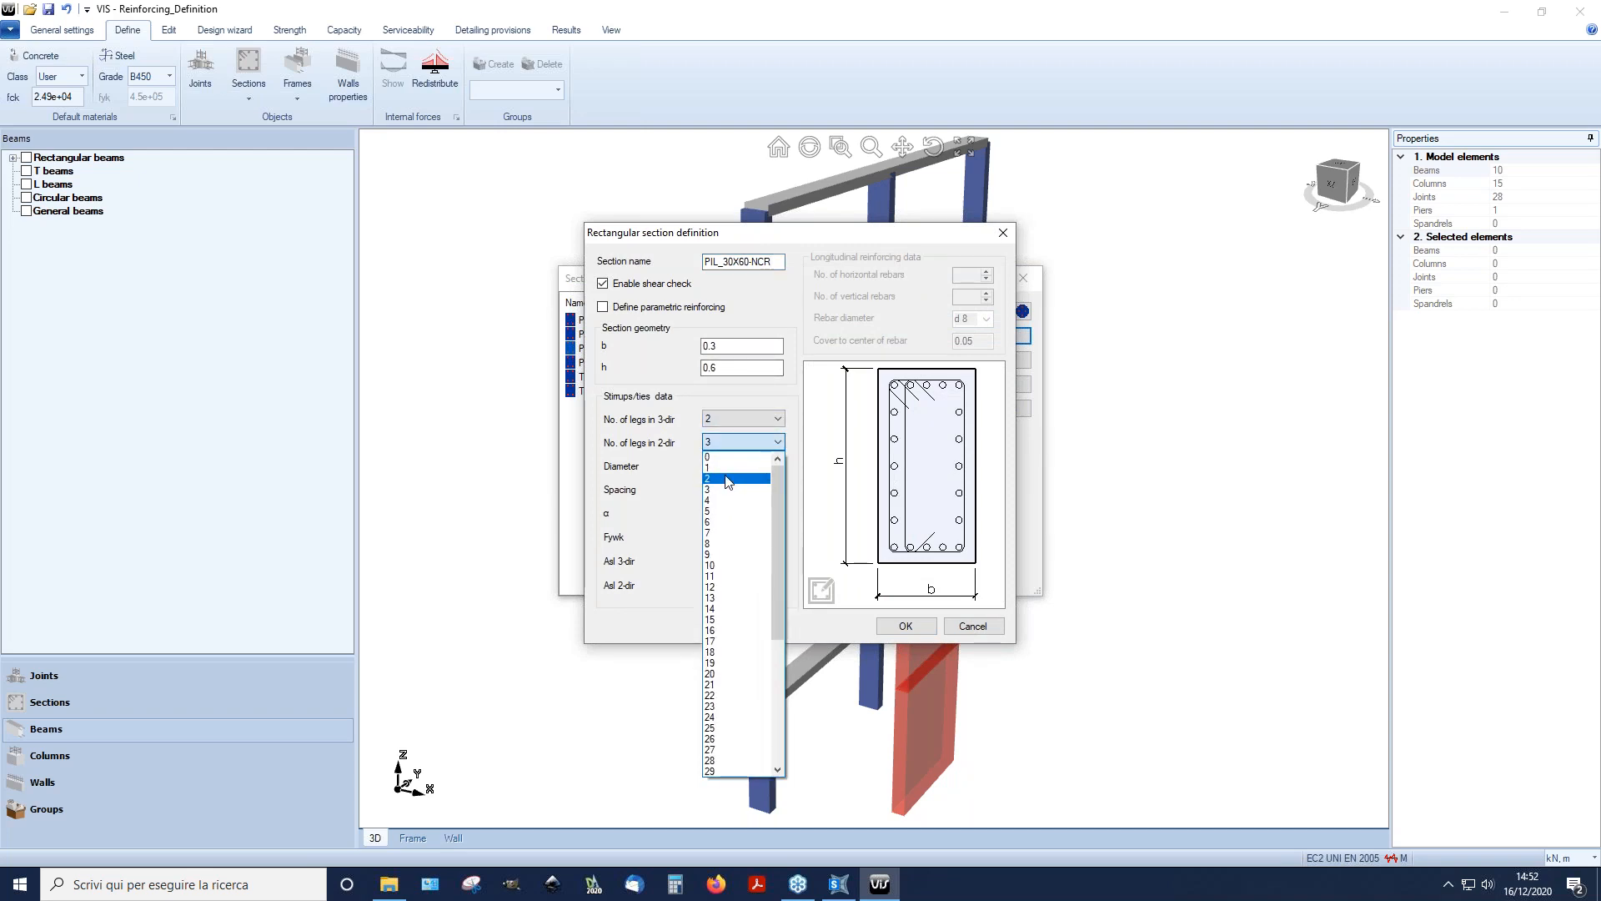
{"action": "left_click", "coordinate": [734, 468]}
{"action": "left_click", "coordinate": [778, 487]}
{"action": "type", "text": "2"}
{"action": "left_click", "coordinate": [917, 626]}
{"action": "left_click", "coordinate": [940, 408]}
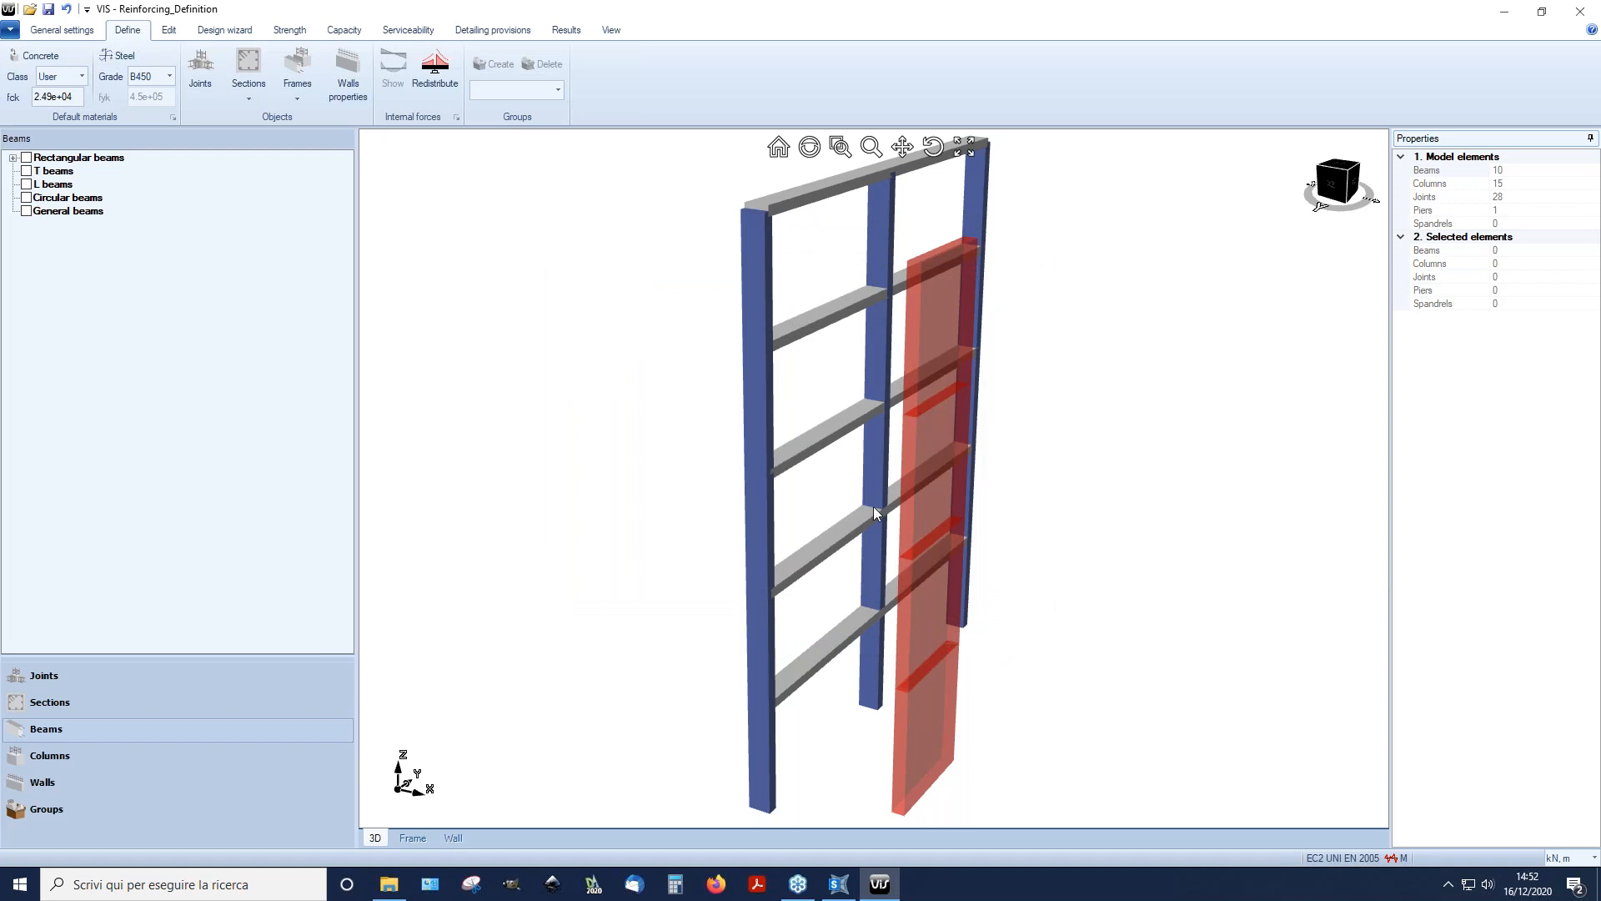
Step: Show the model in plane 1-2 as a wireframe with element labels displayed
{"action": "left_click", "coordinate": [838, 661]}
{"action": "left_click", "coordinate": [611, 30]}
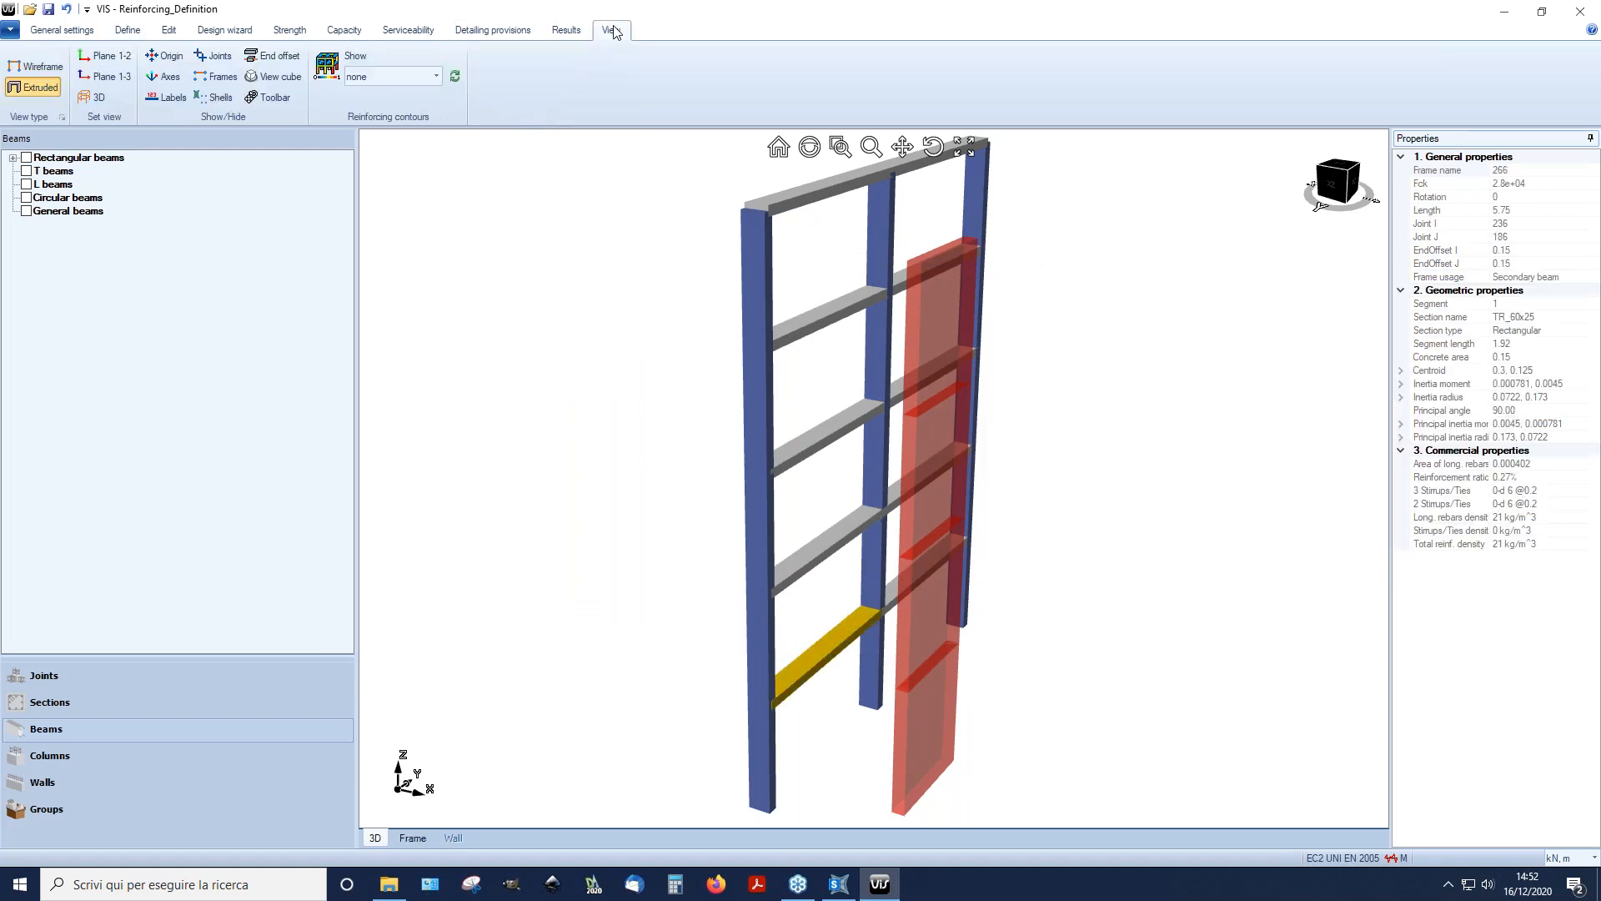
{"action": "left_click", "coordinate": [104, 56]}
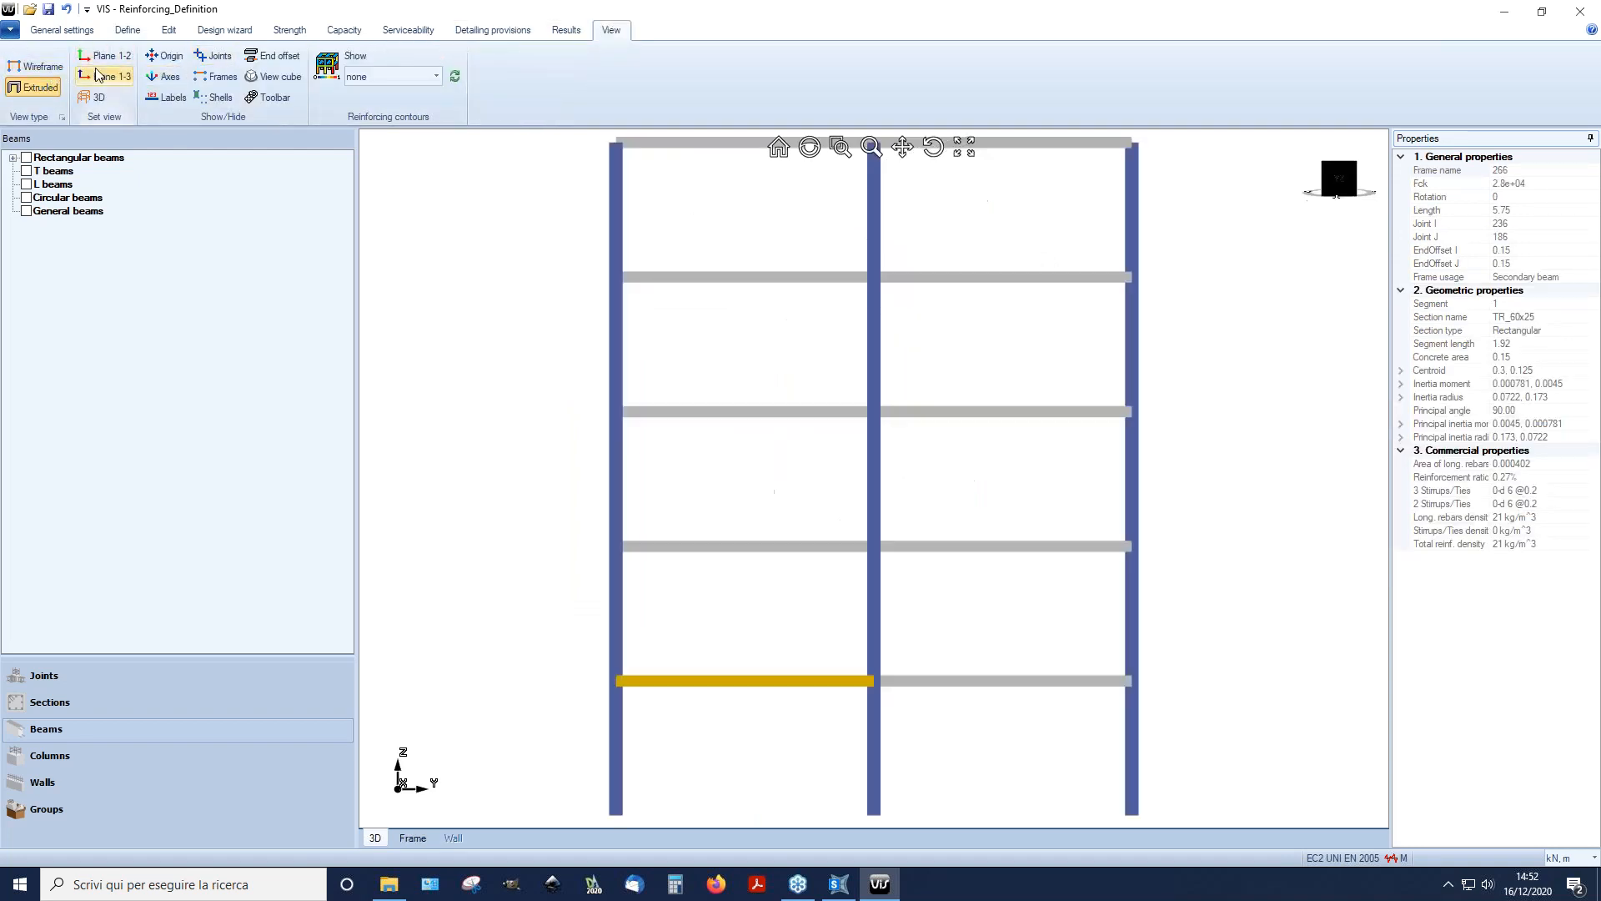
{"action": "left_click", "coordinate": [35, 66]}
{"action": "left_click", "coordinate": [167, 98]}
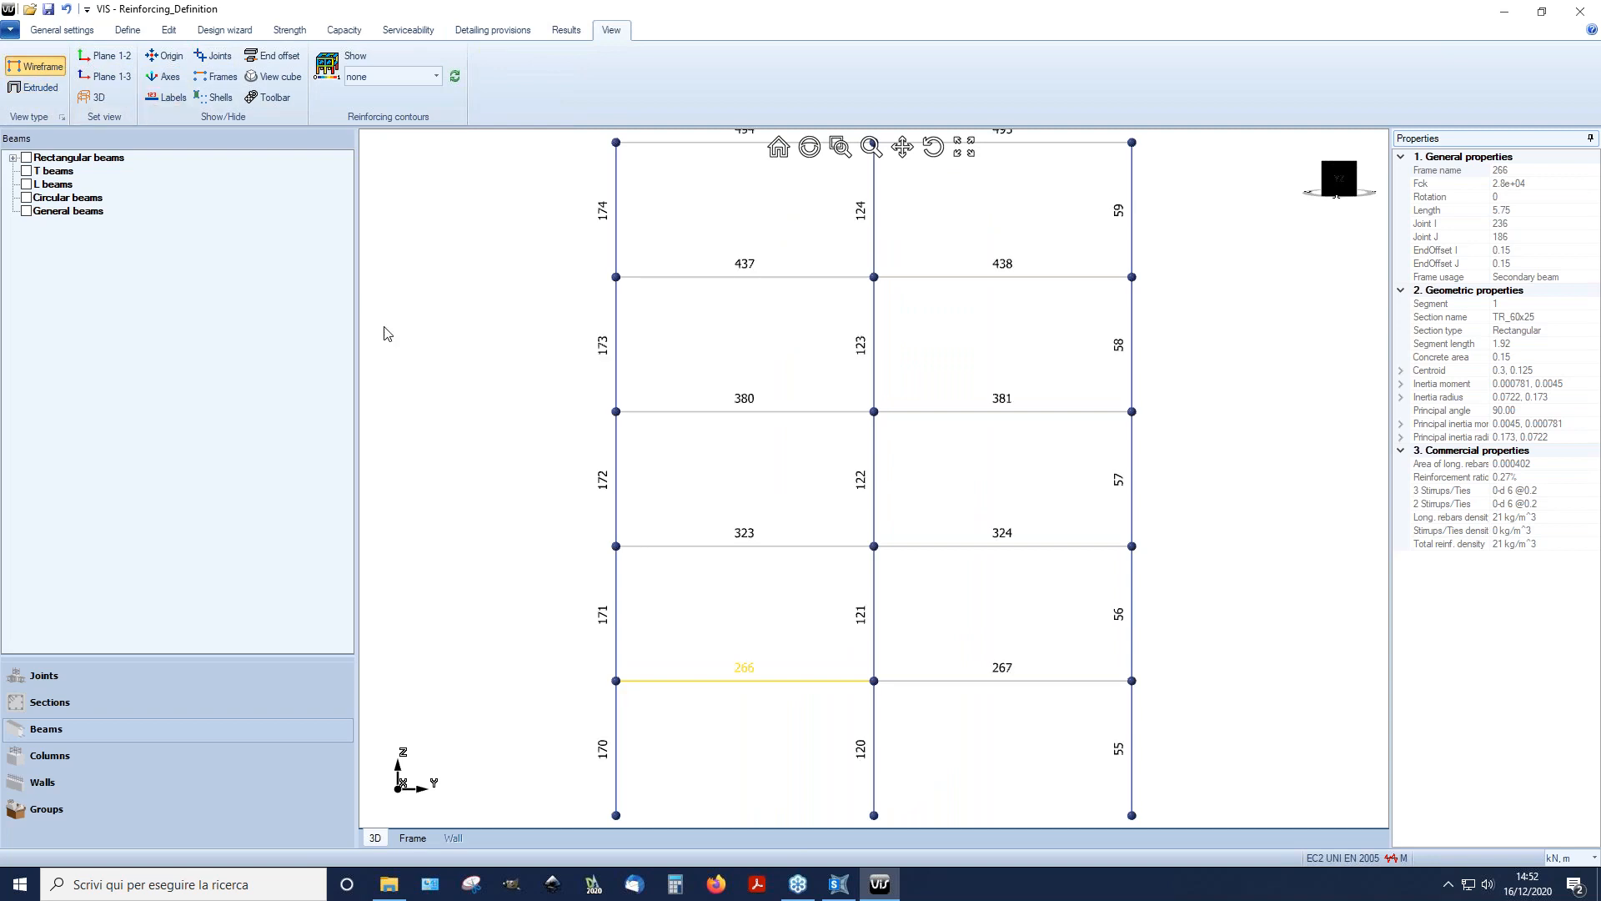
Step: Split all columns of the three column lines into 3 segments, using the critical length for the end segments
{"action": "left_click", "coordinate": [781, 607]}
{"action": "scroll", "coordinate": [768, 559], "scroll_direction": "down", "scroll_amount": 2}
{"action": "left_click_drag", "start_coordinate": [697, 557], "coordinate": [752, 778]}
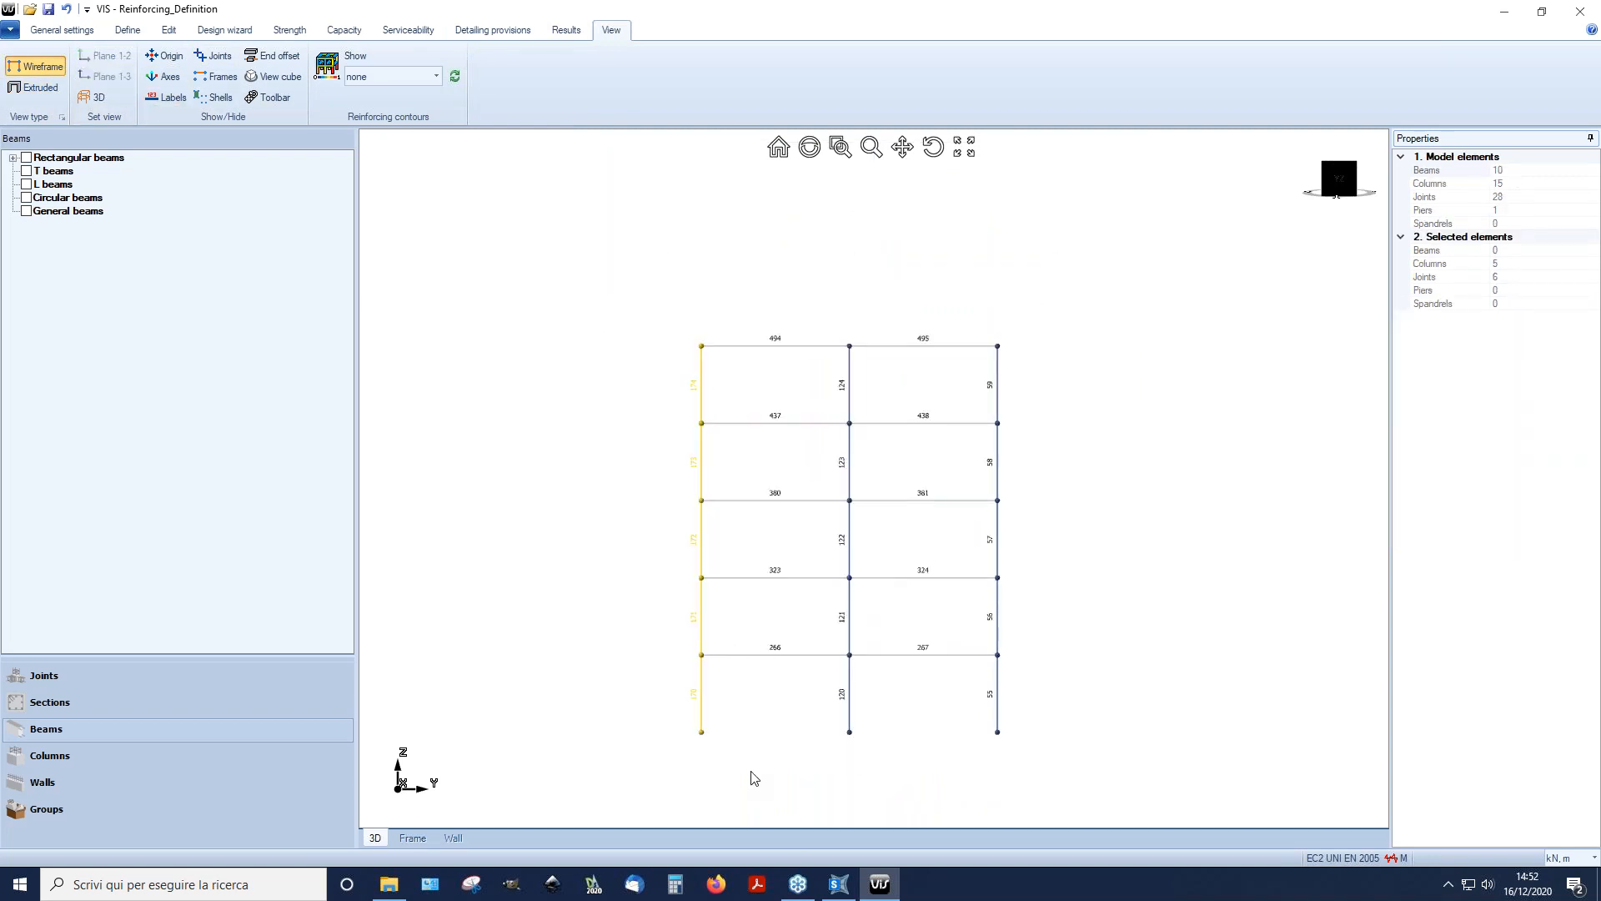
{"action": "left_click_drag", "start_coordinate": [823, 297], "coordinate": [885, 781]}
{"action": "left_click_drag", "start_coordinate": [976, 300], "coordinate": [1107, 789]}
{"action": "left_click", "coordinate": [168, 30]}
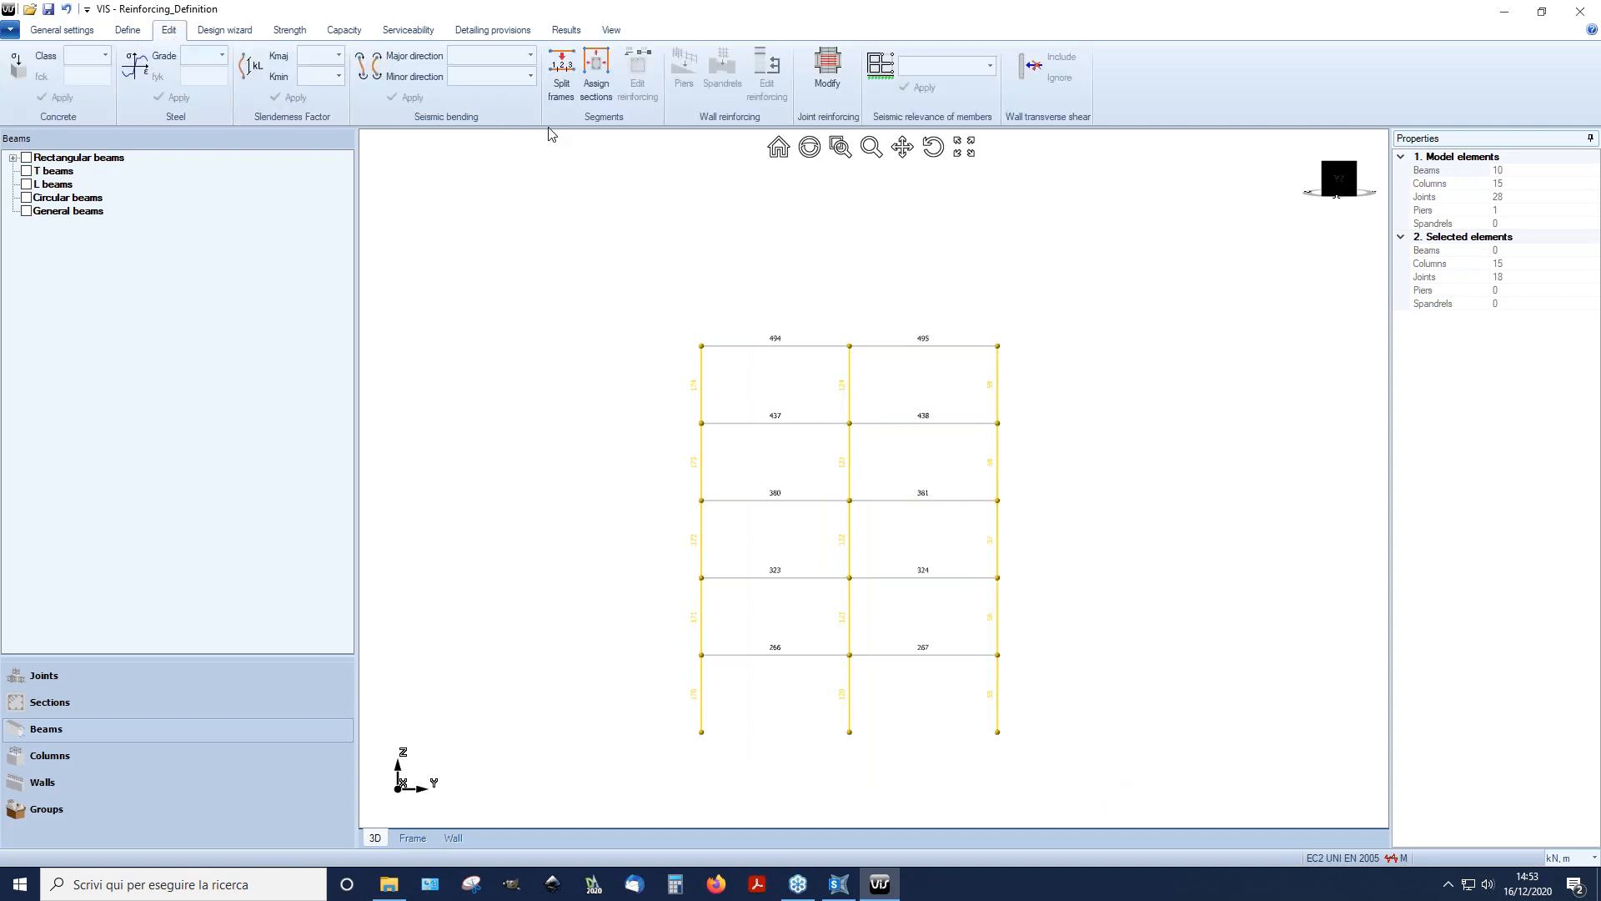
{"action": "left_click", "coordinate": [561, 88]}
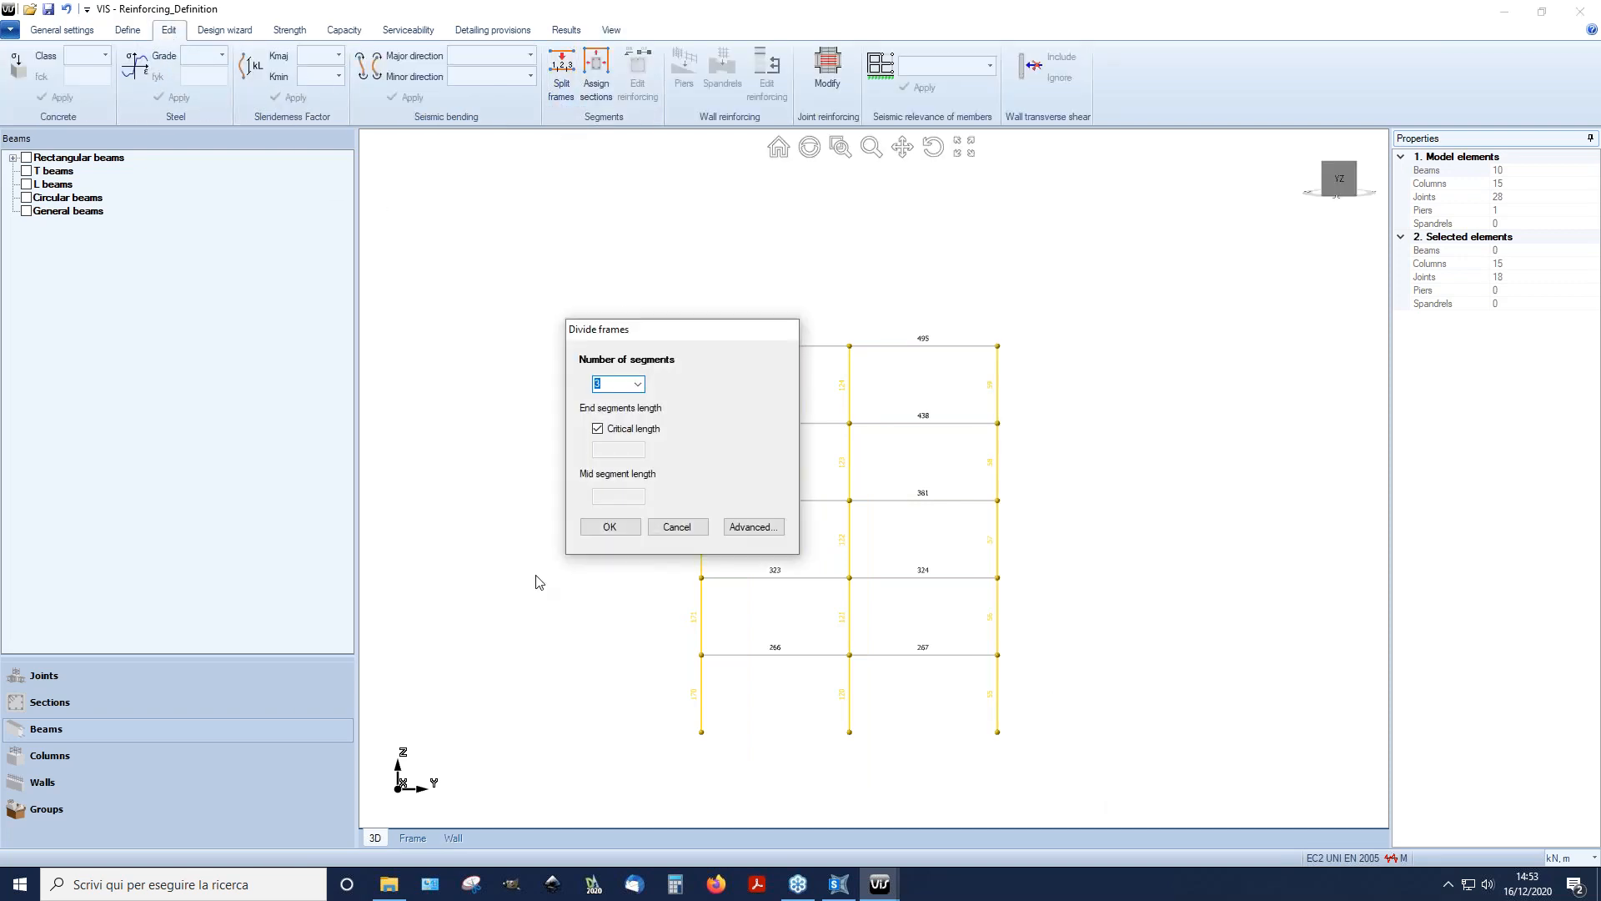
{"action": "left_click_drag", "start_coordinate": [636, 334], "coordinate": [371, 298]}
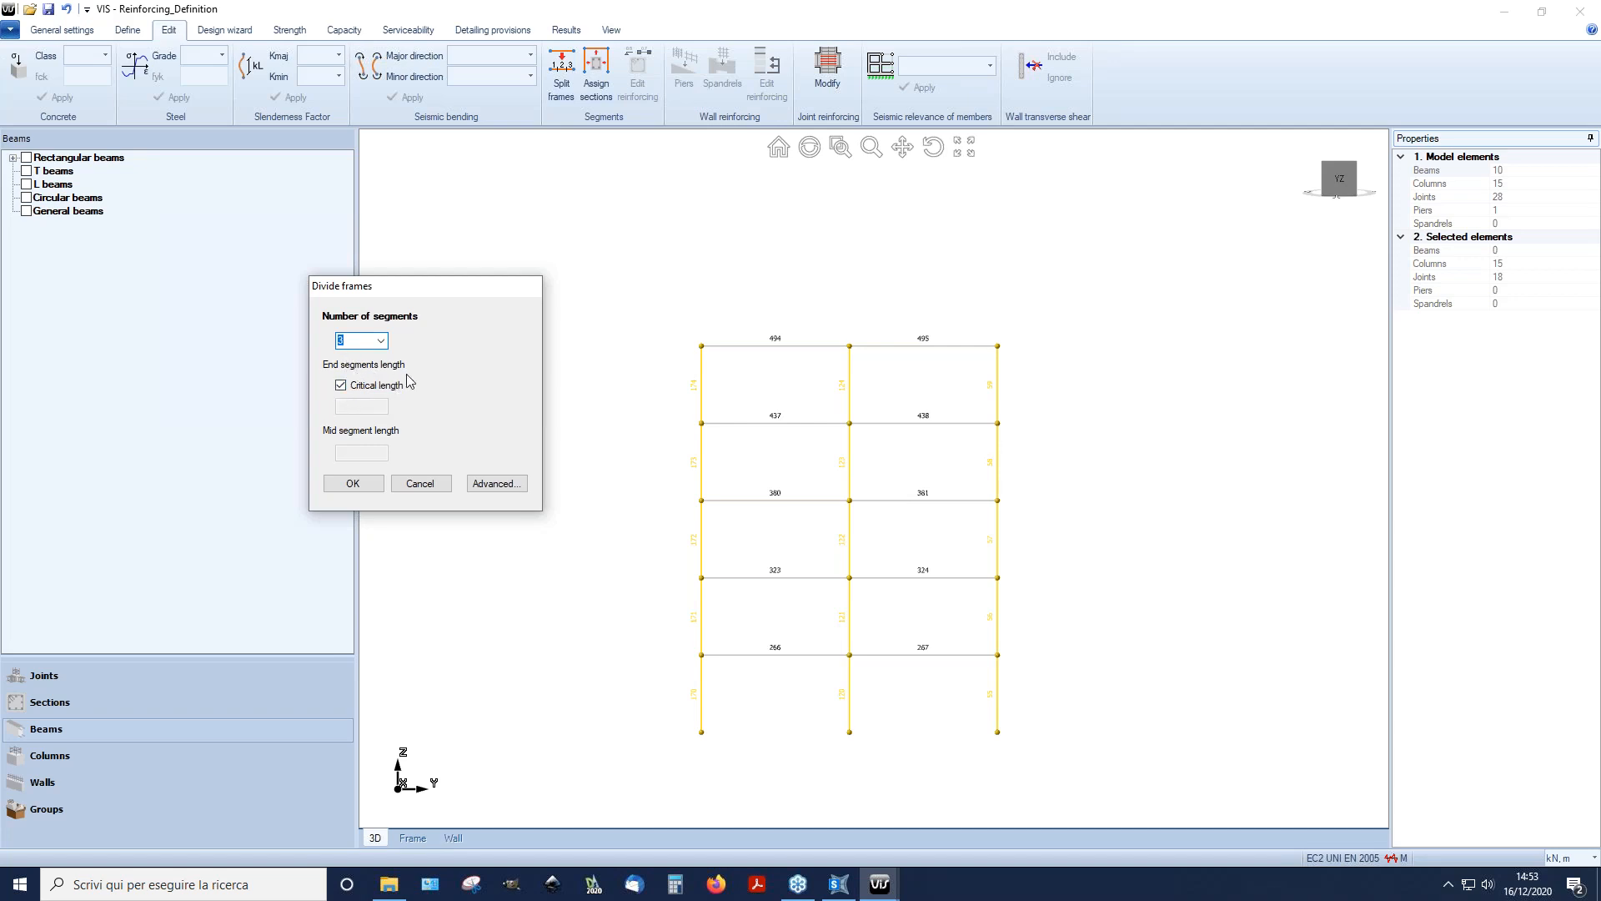
{"action": "left_click", "coordinate": [368, 488]}
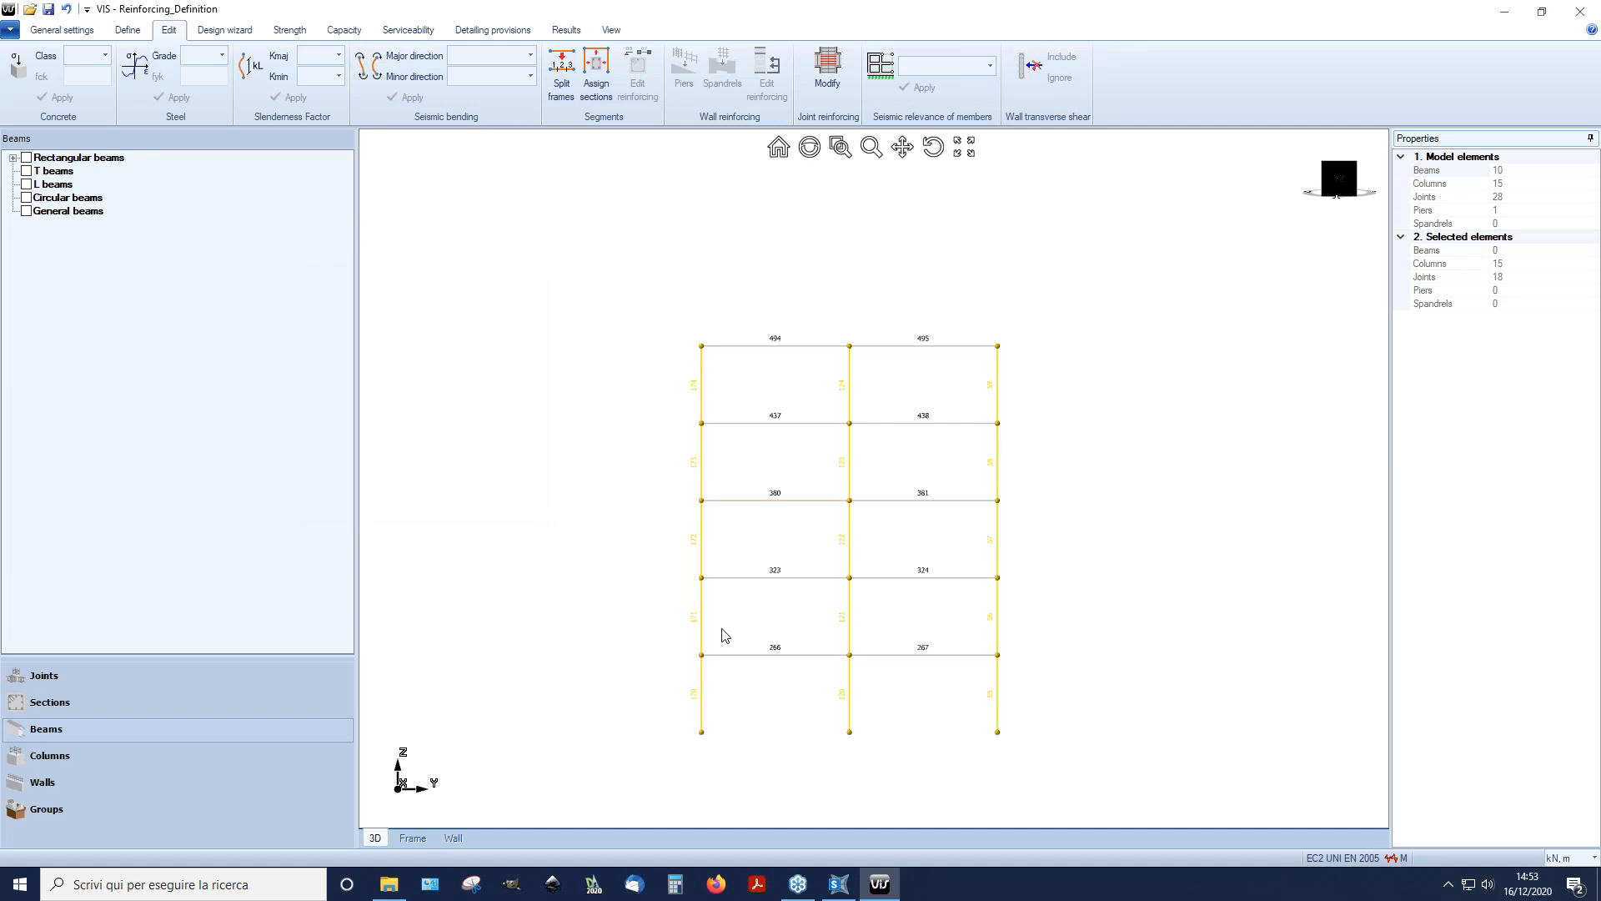
Step: Inspect the segment division and section of column 170, and return to the 3D view
{"action": "left_click", "coordinate": [702, 701]}
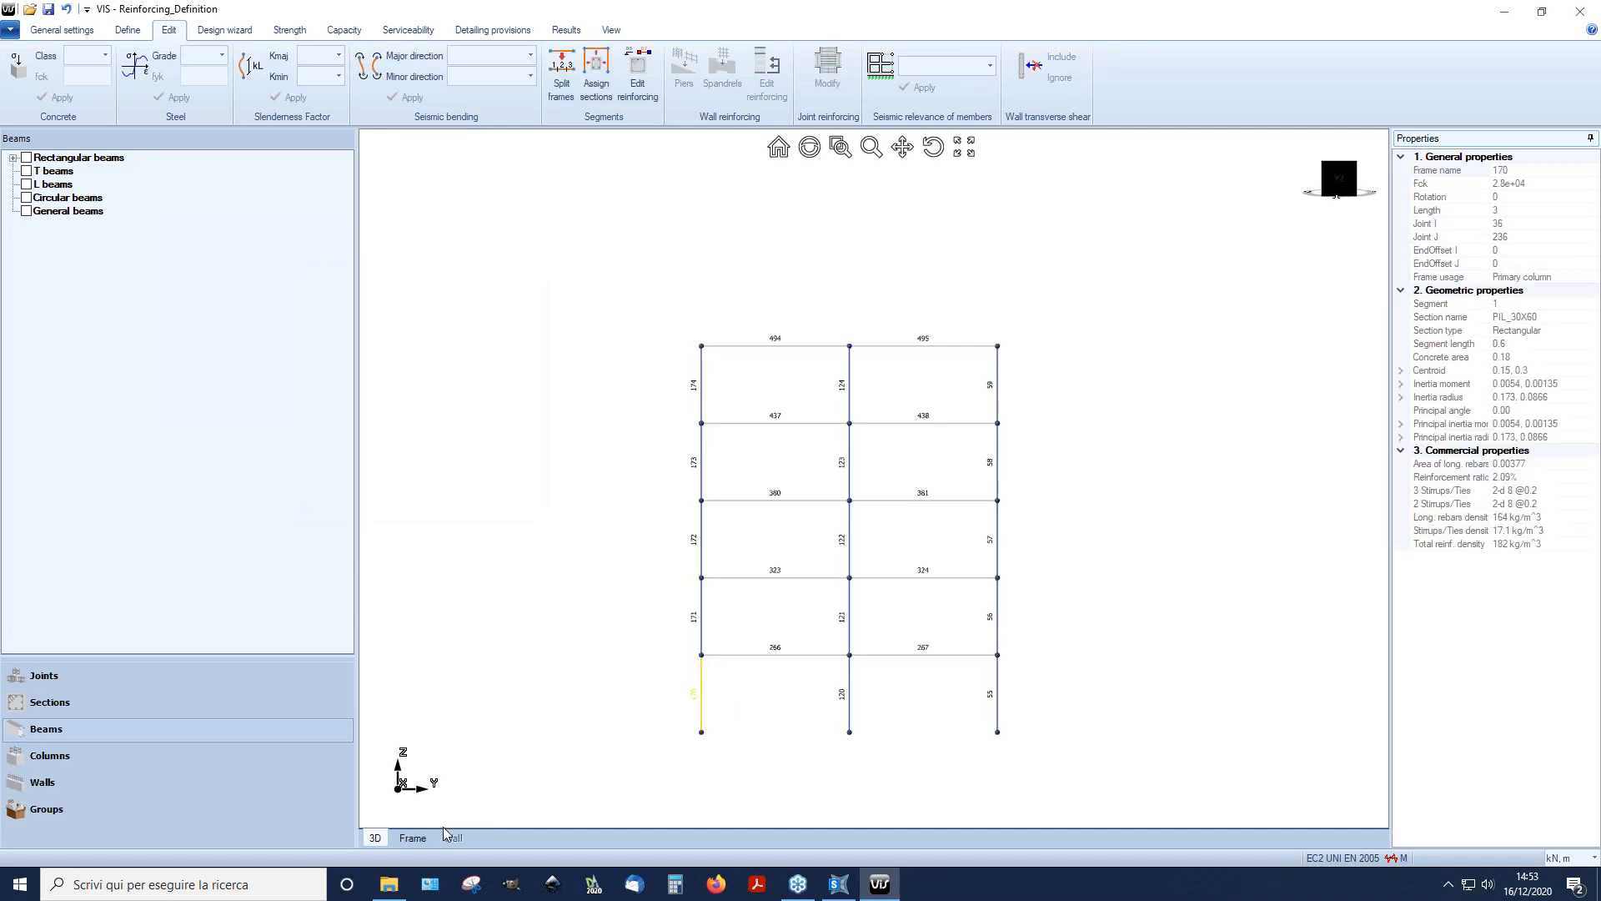
{"action": "left_click", "coordinate": [413, 837]}
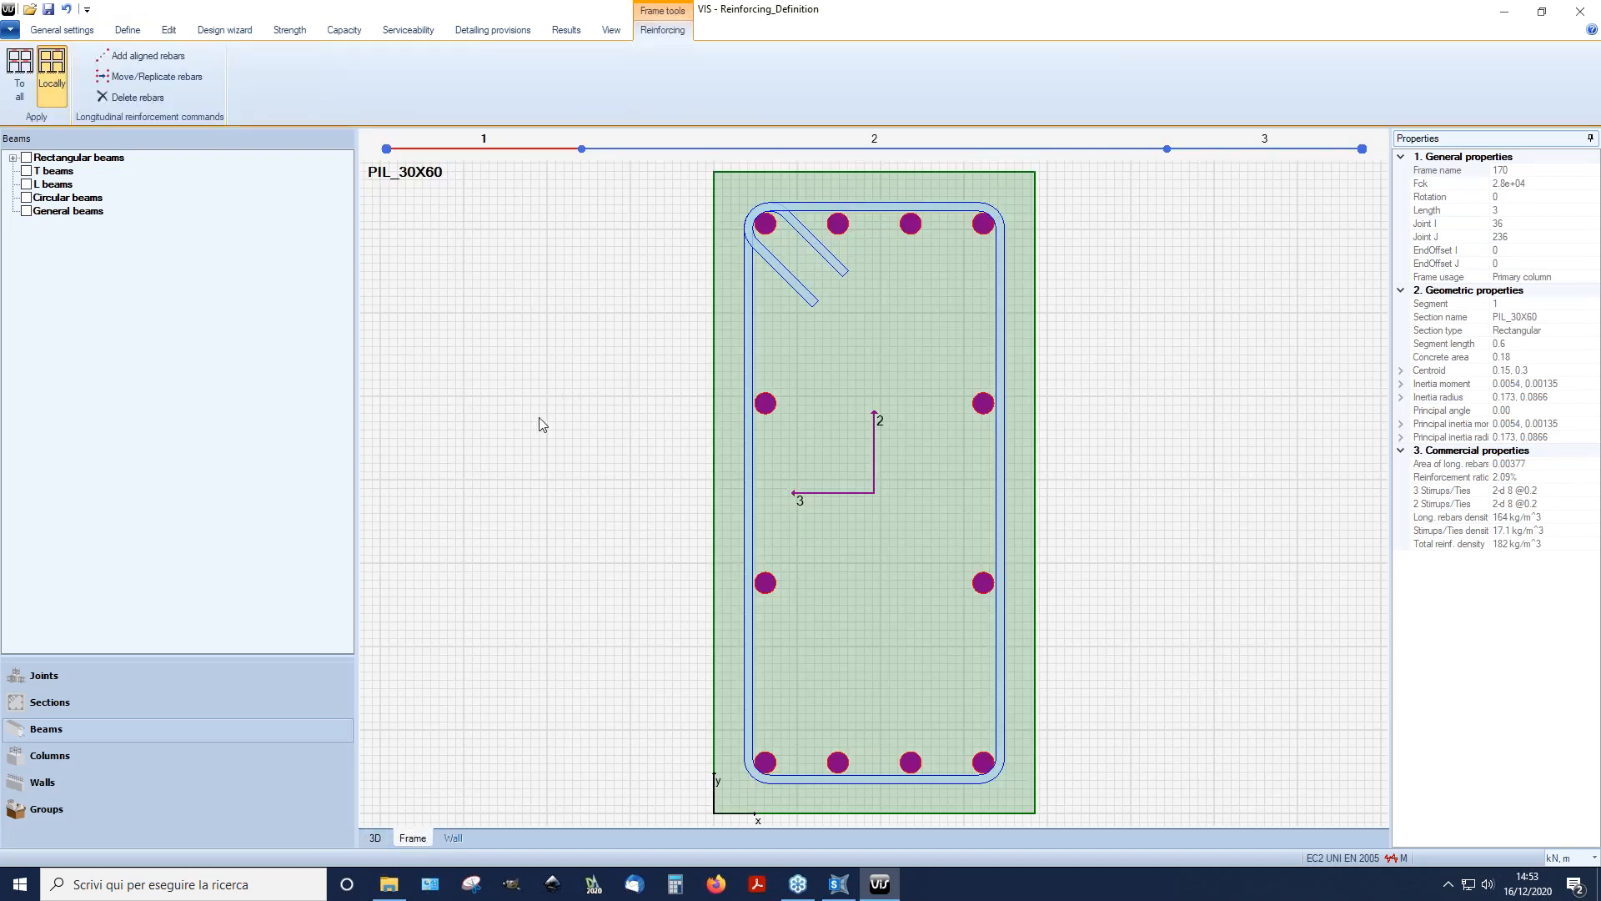
{"action": "left_click", "coordinate": [374, 837]}
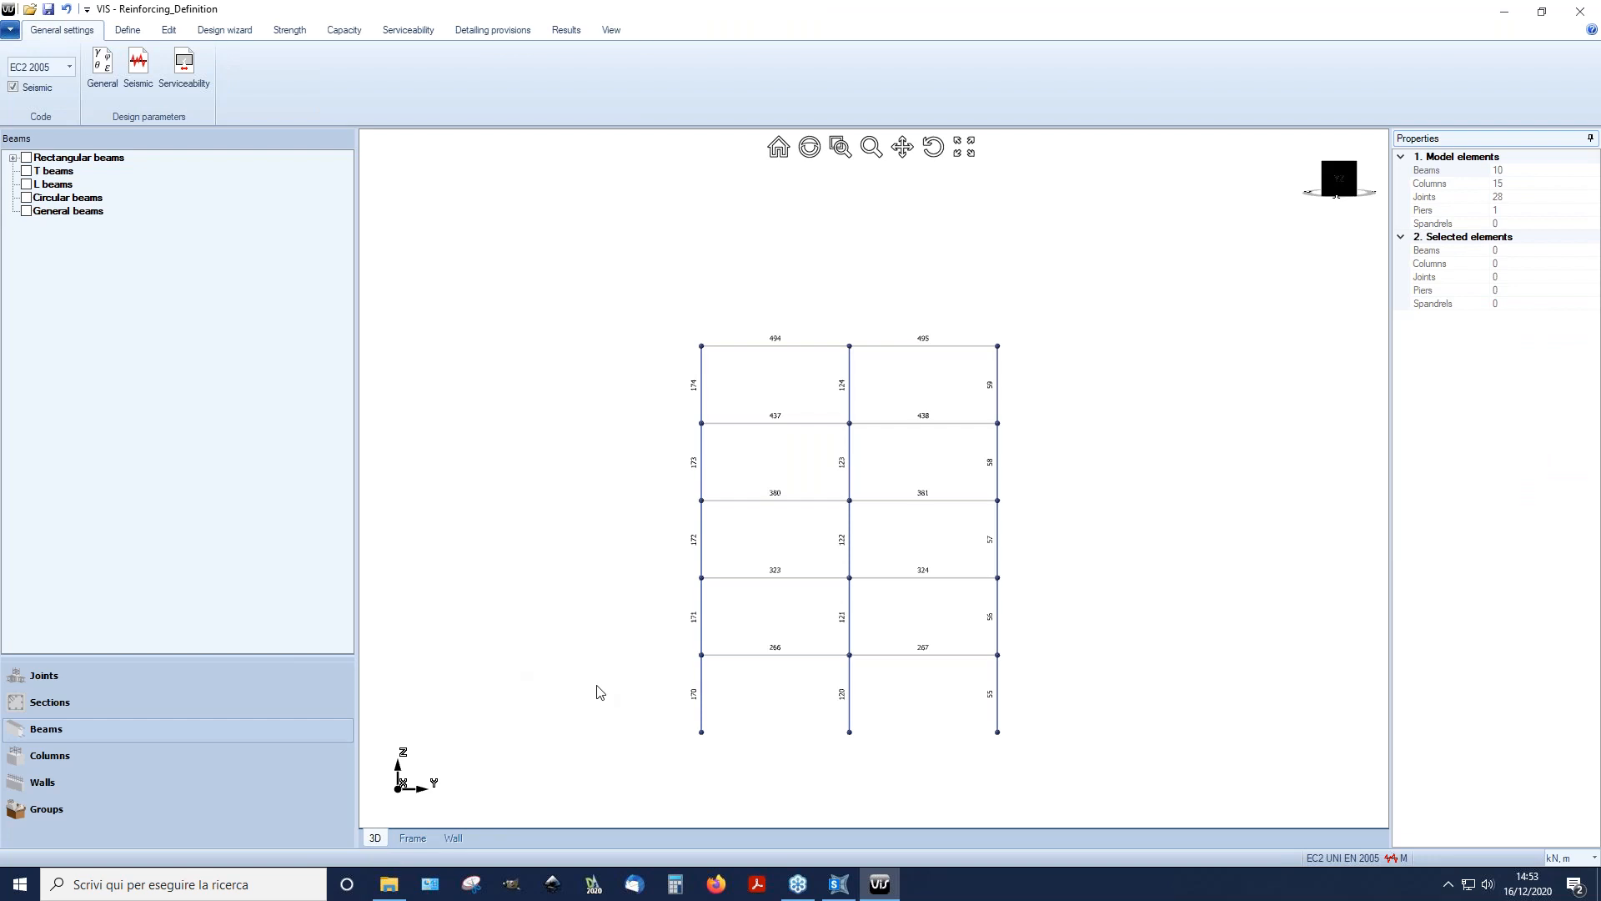
Step: Start a section assignment for all columns of the three column lines, choosing the rectangular section PIL_30X60-CR for segment 1
{"action": "left_click_drag", "start_coordinate": [636, 306], "coordinate": [753, 761]}
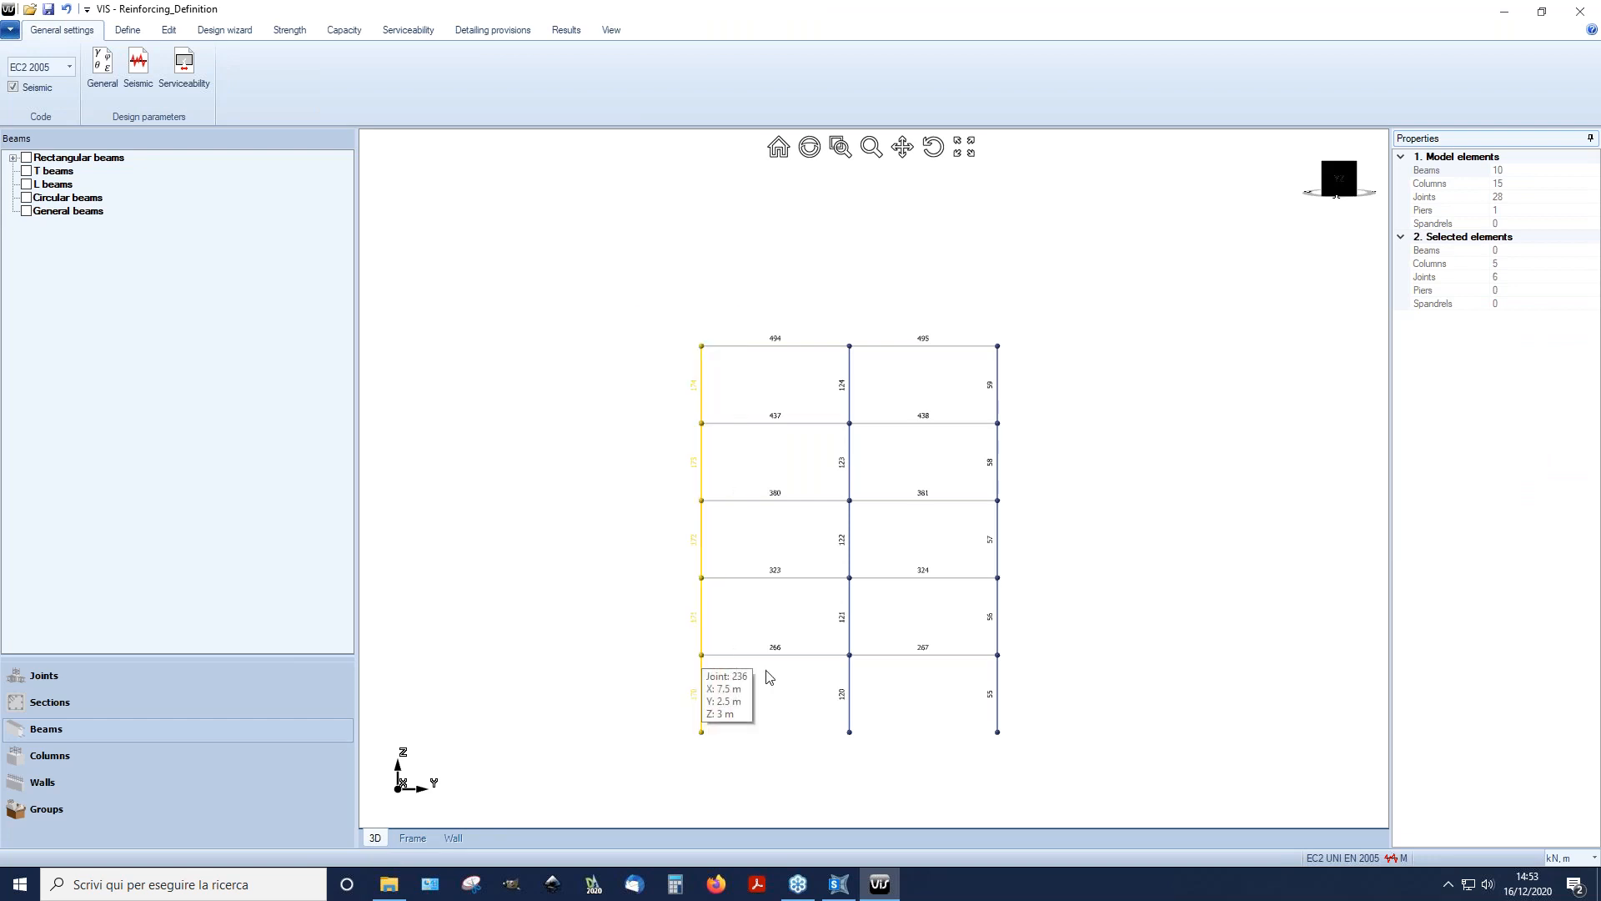
{"action": "left_click_drag", "start_coordinate": [799, 298], "coordinate": [910, 761]}
{"action": "left_click_drag", "start_coordinate": [974, 276], "coordinate": [1112, 775]}
{"action": "left_click", "coordinate": [169, 30]}
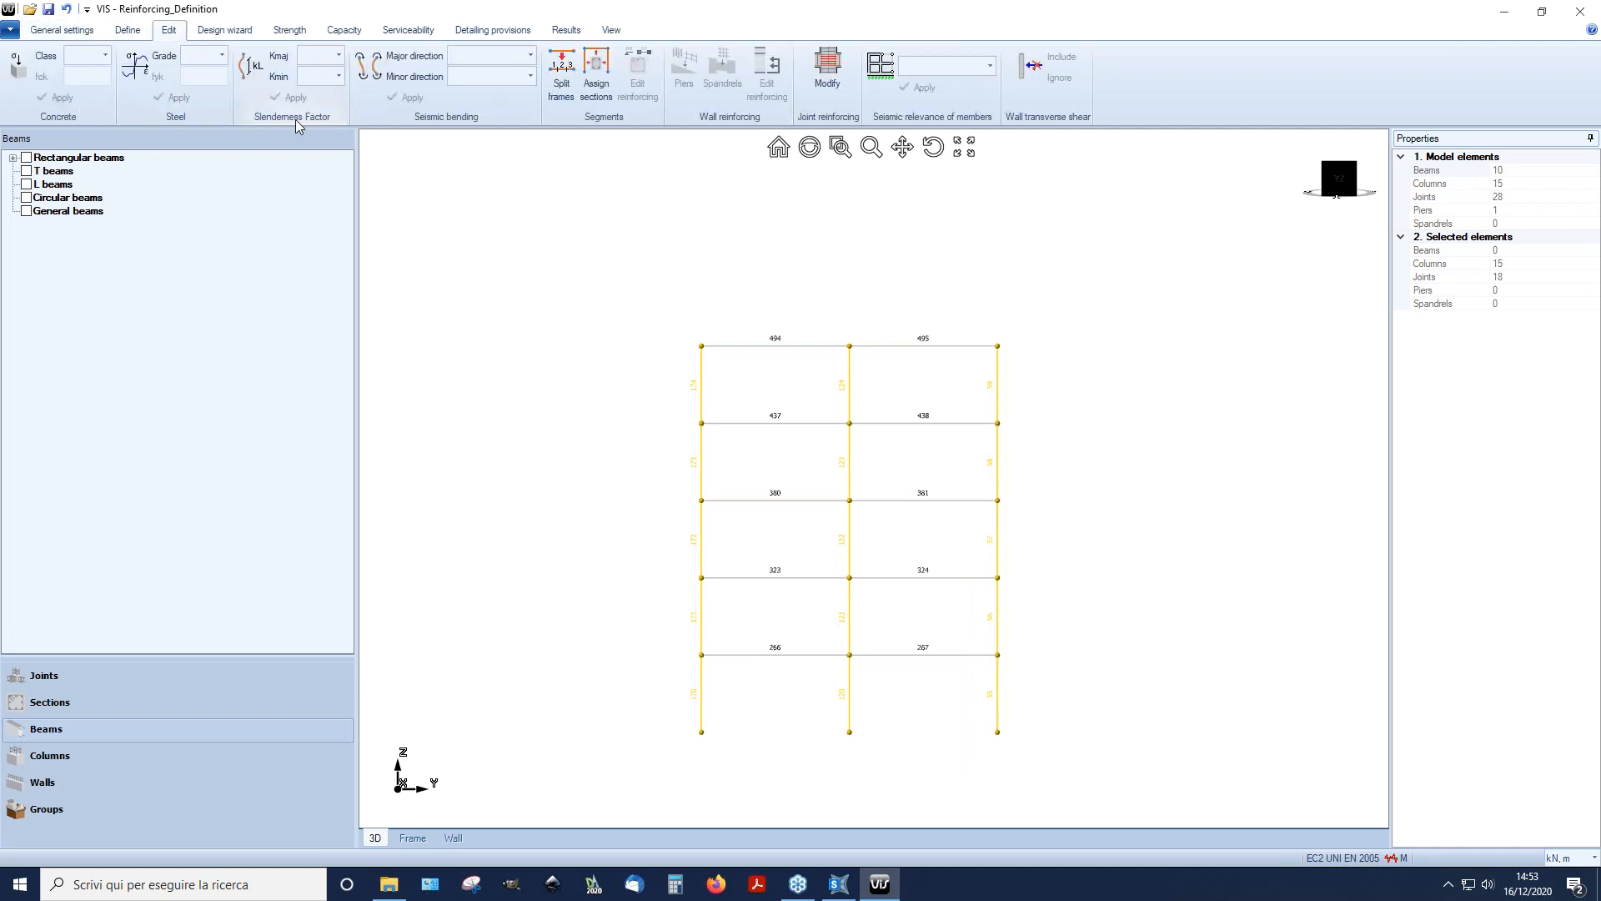
{"action": "left_click", "coordinate": [597, 75]}
{"action": "left_click_drag", "start_coordinate": [768, 278], "coordinate": [265, 233]}
{"action": "left_click", "coordinate": [314, 265]}
{"action": "left_click", "coordinate": [358, 308]}
Step: Set segment 2 to PIL_30X60-NCR and segment 3 to PIL_30X60-CR, and apply the sections to the selected columns
{"action": "left_click", "coordinate": [325, 328]}
{"action": "left_click", "coordinate": [327, 325]}
{"action": "left_click", "coordinate": [321, 361]}
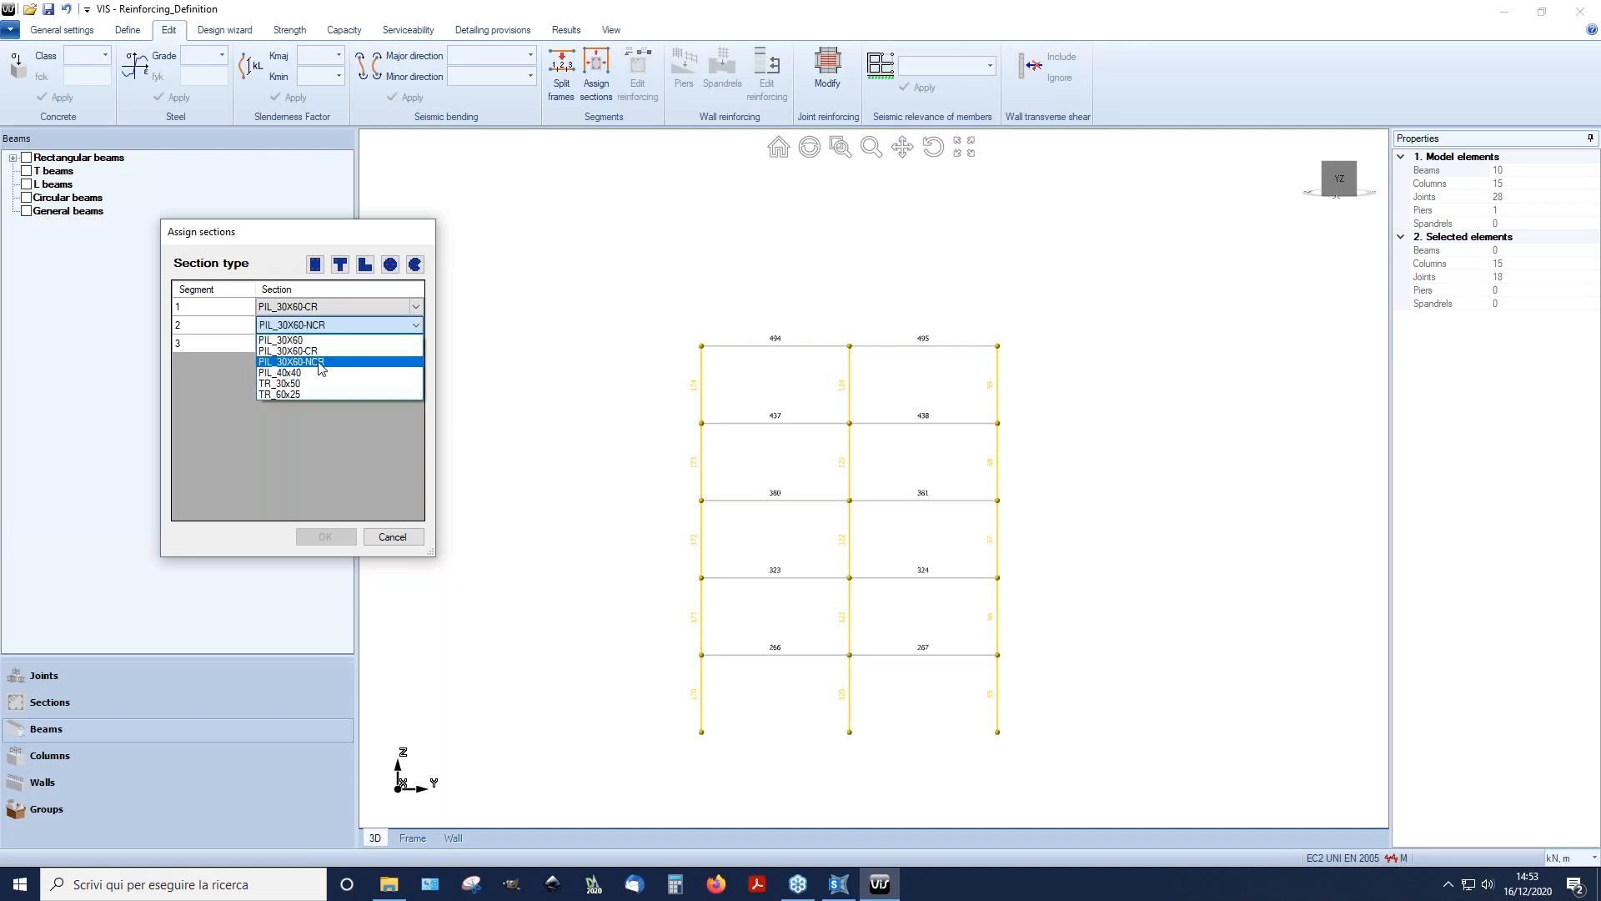
{"action": "left_click", "coordinate": [334, 345]}
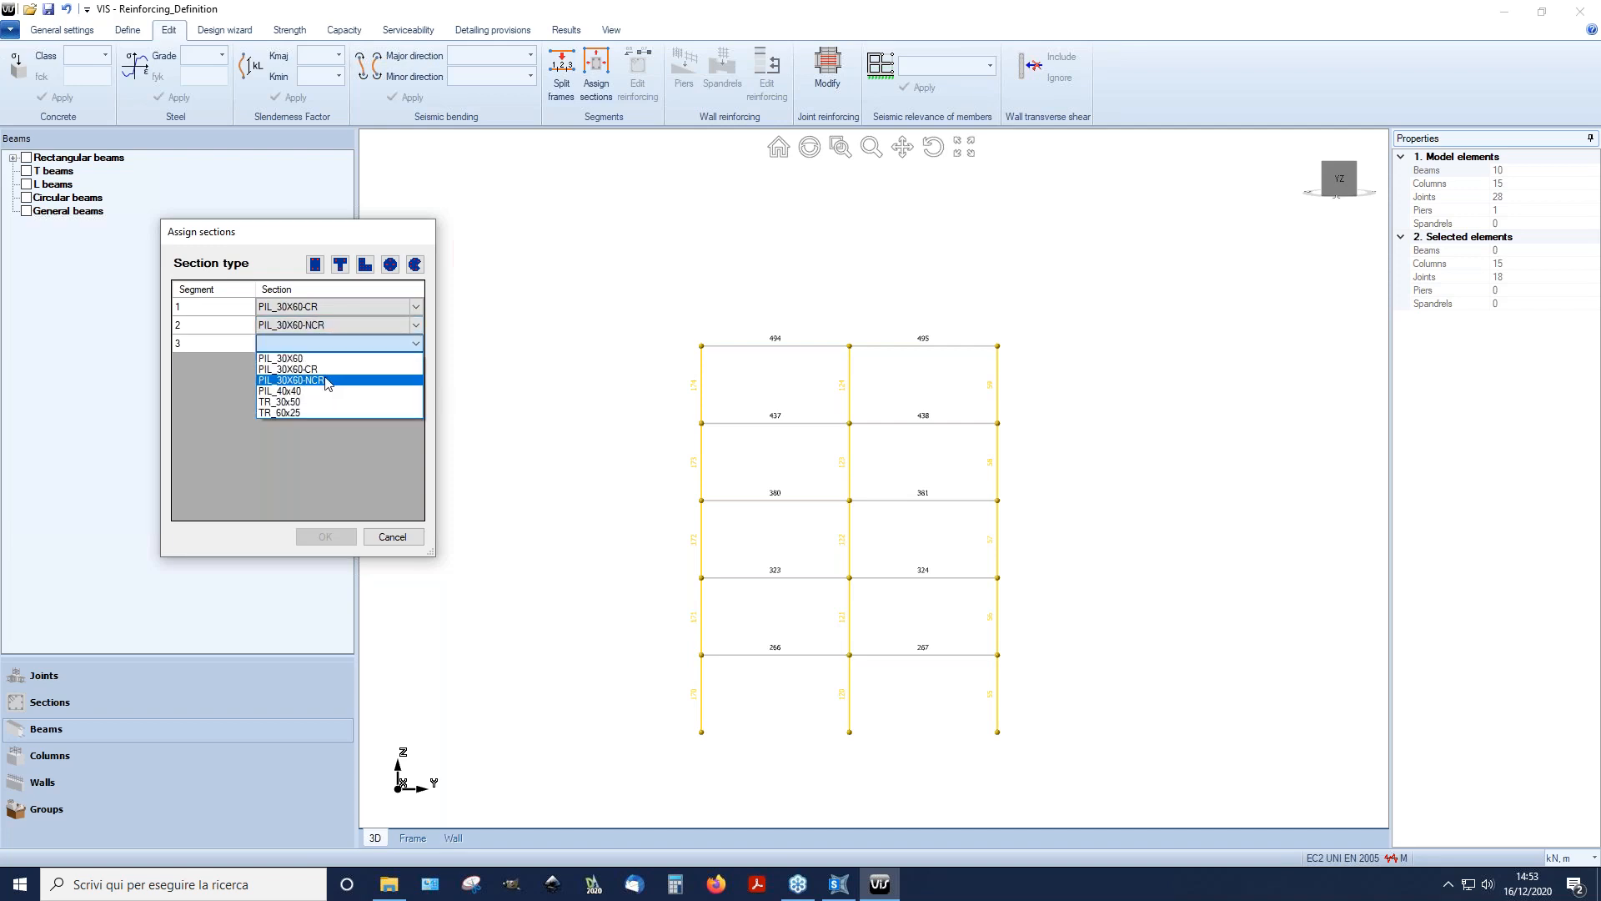
{"action": "left_click", "coordinate": [329, 369]}
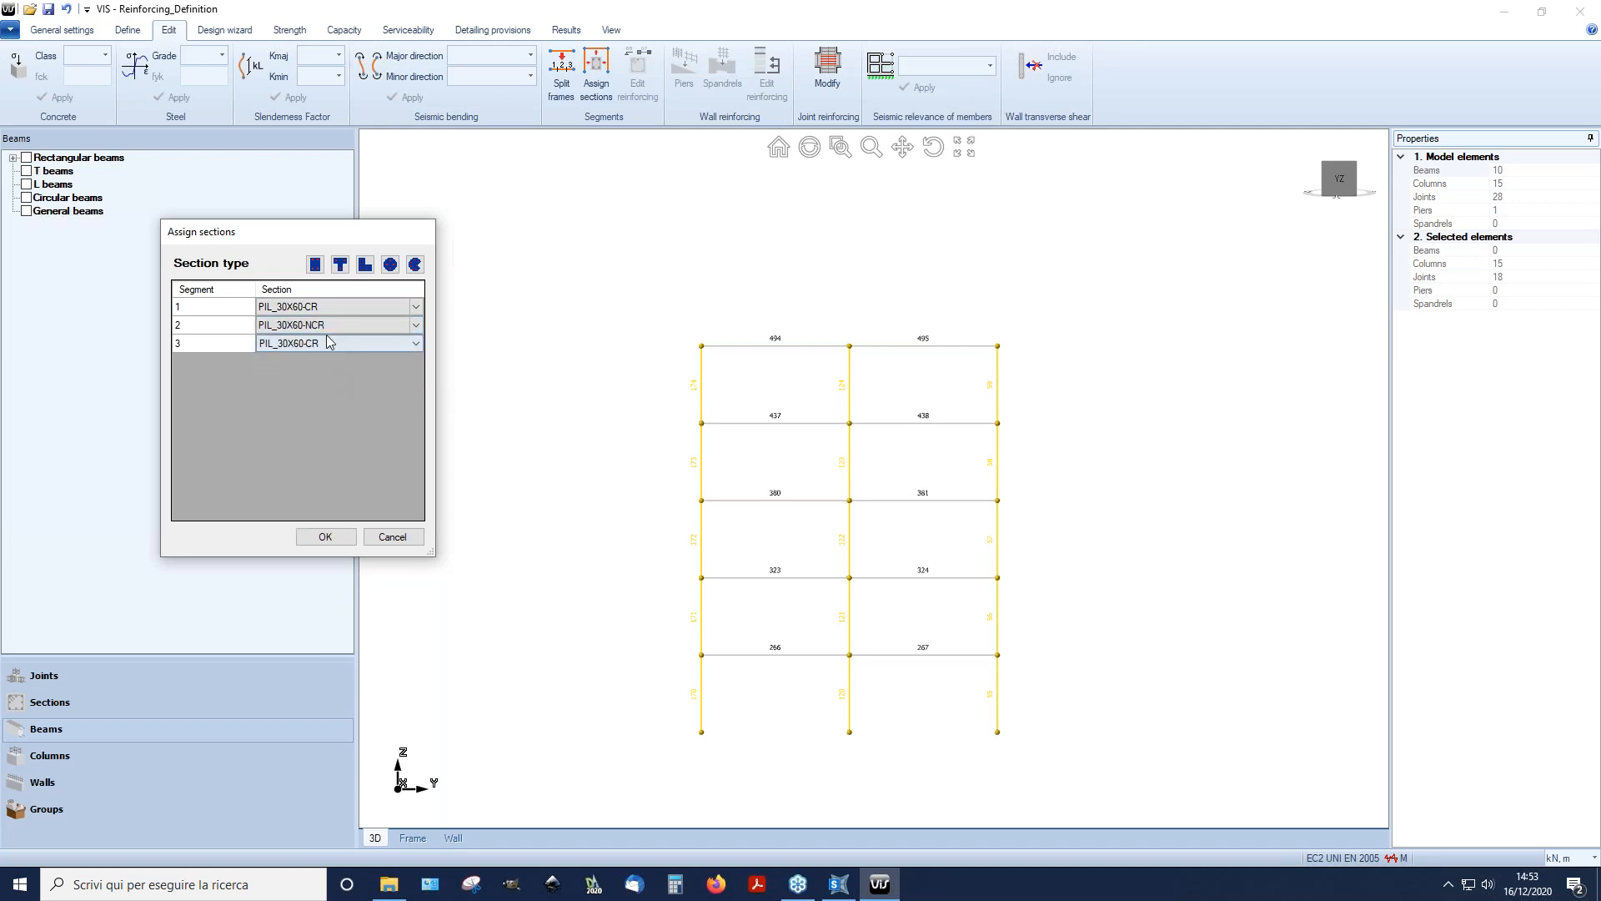
{"action": "left_click", "coordinate": [342, 536]}
Step: Inspect the reinforced sections assigned to segments 1, 2 and 3 of column 172
{"action": "left_click_drag", "start_coordinate": [765, 547], "coordinate": [640, 532]}
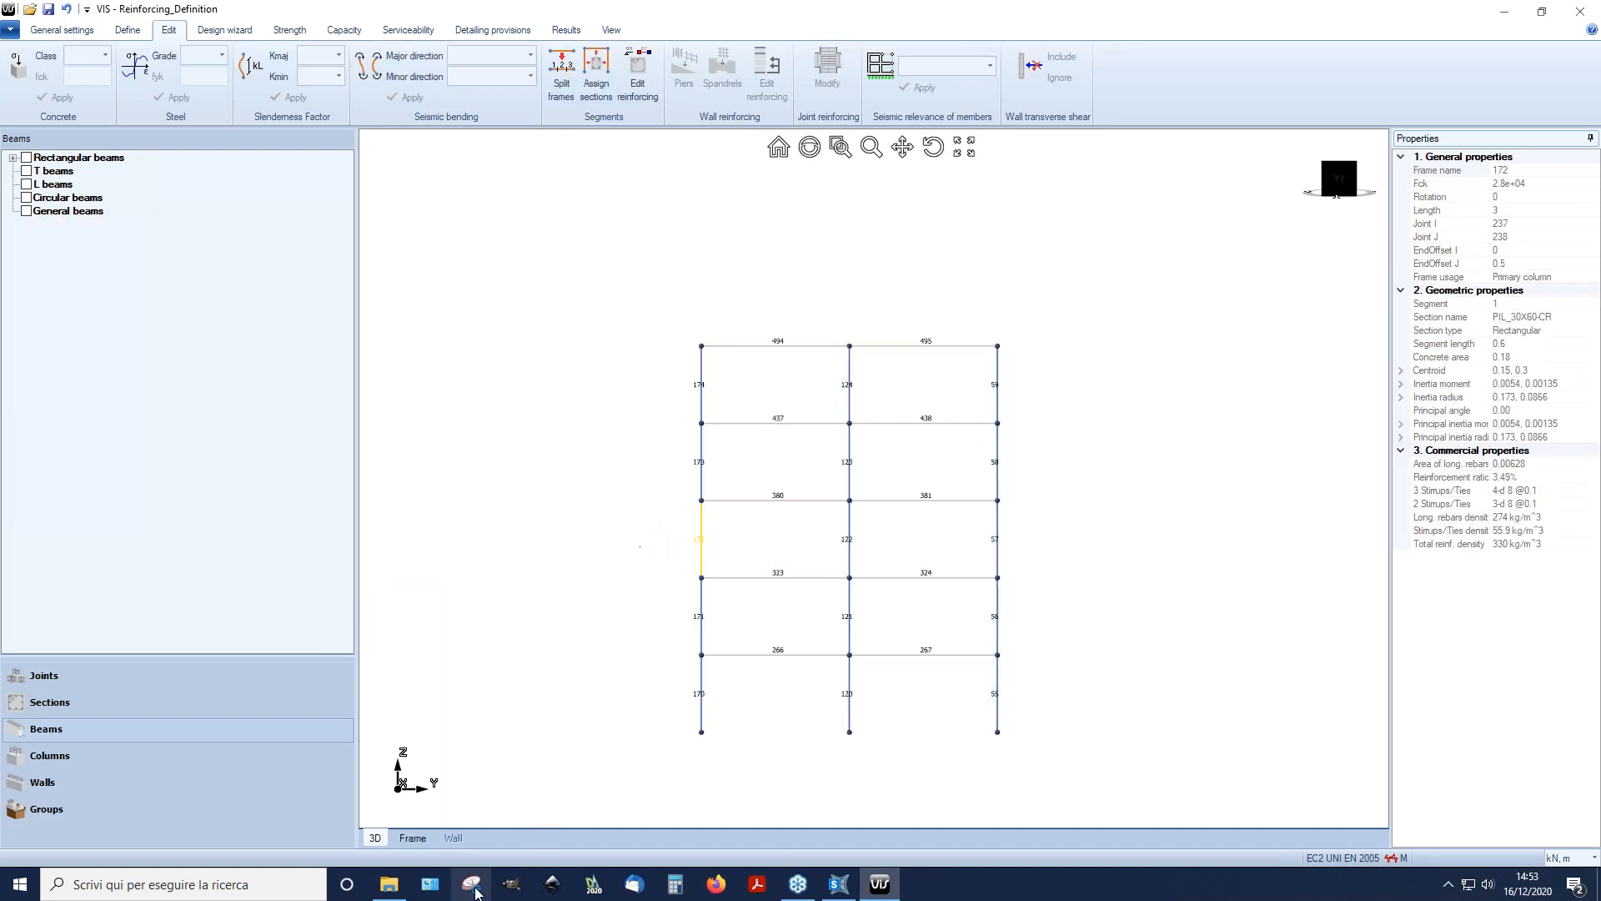
{"action": "left_click", "coordinate": [421, 837]}
{"action": "left_click", "coordinate": [784, 148]}
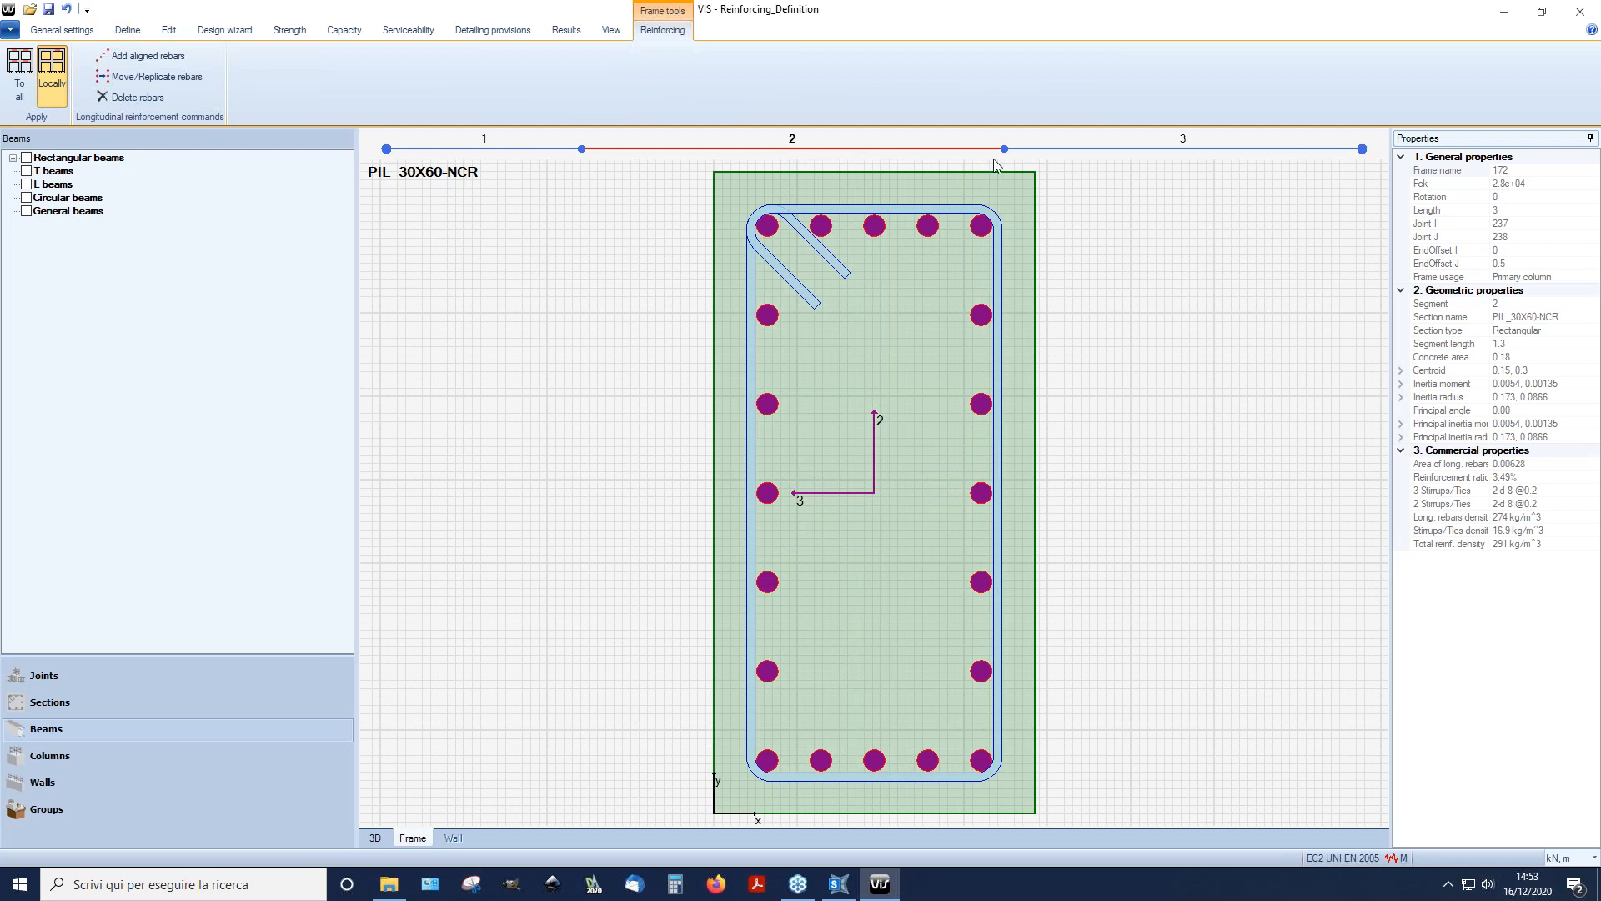
{"action": "left_click", "coordinate": [1051, 153]}
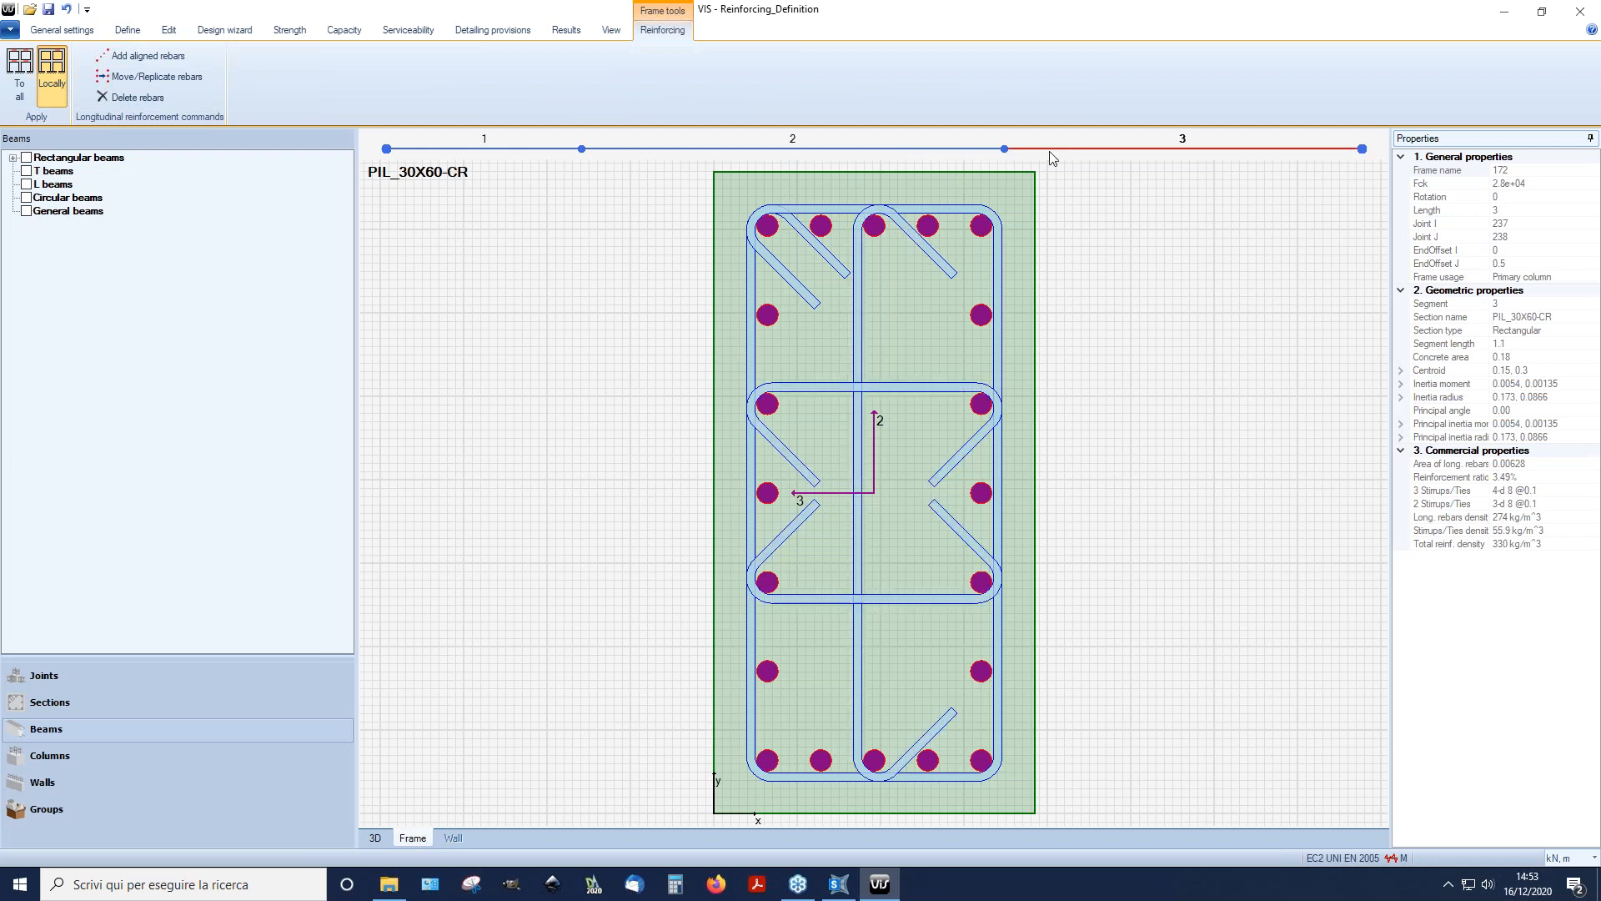
Step: Display the reinforcing layout drawing of column 172 at full size, and close it to return to the model
{"action": "left_click", "coordinate": [566, 31]}
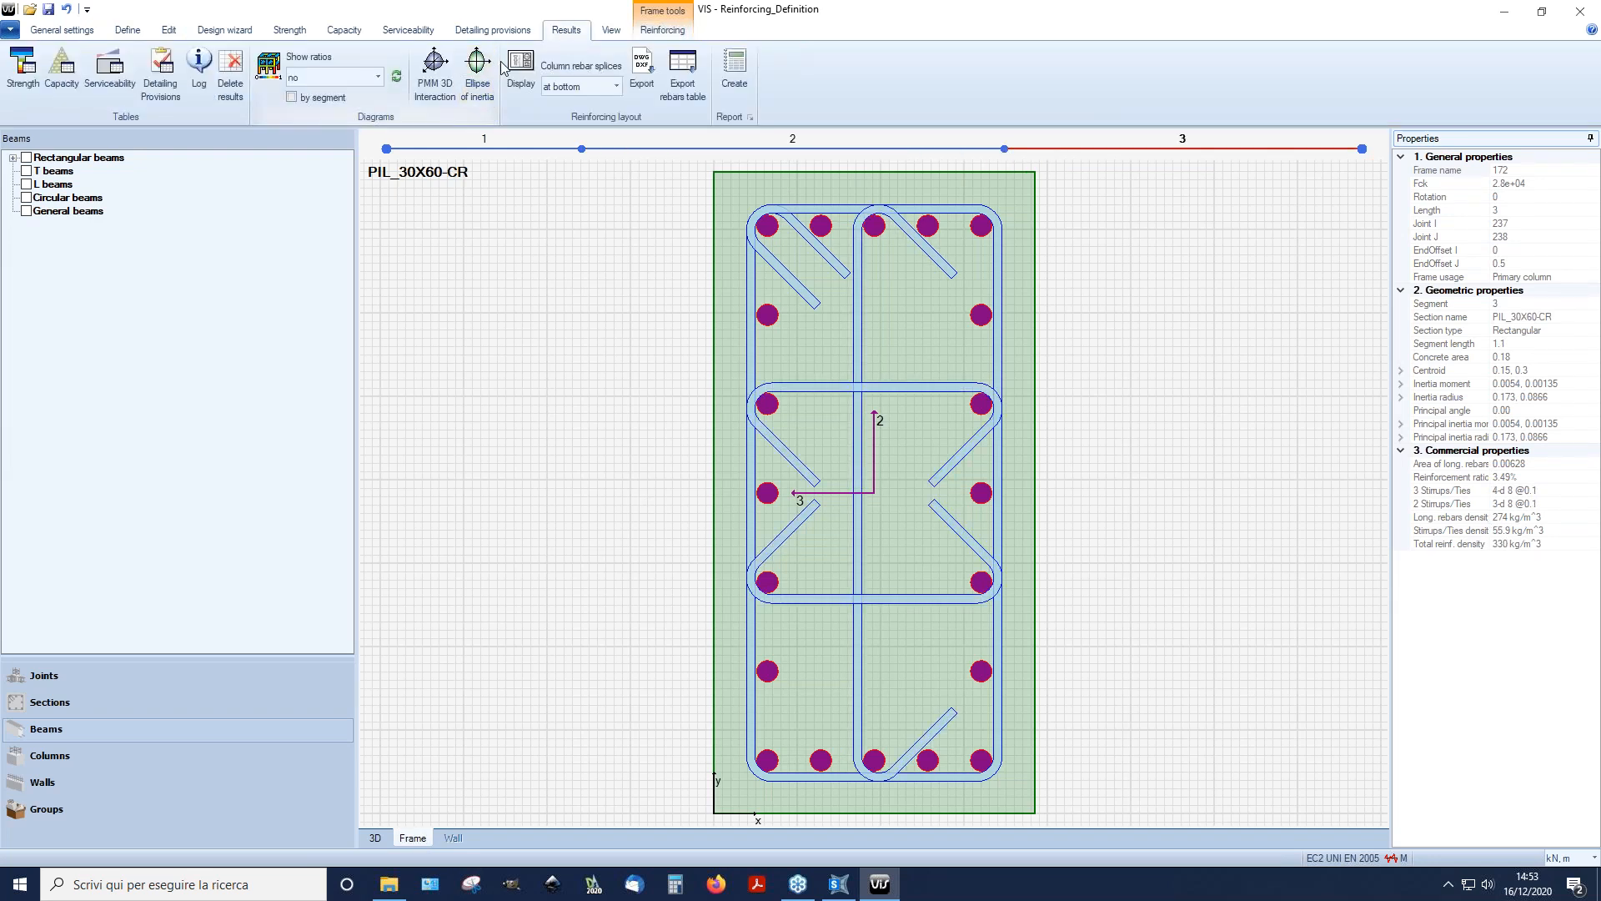
{"action": "left_click", "coordinate": [519, 79]}
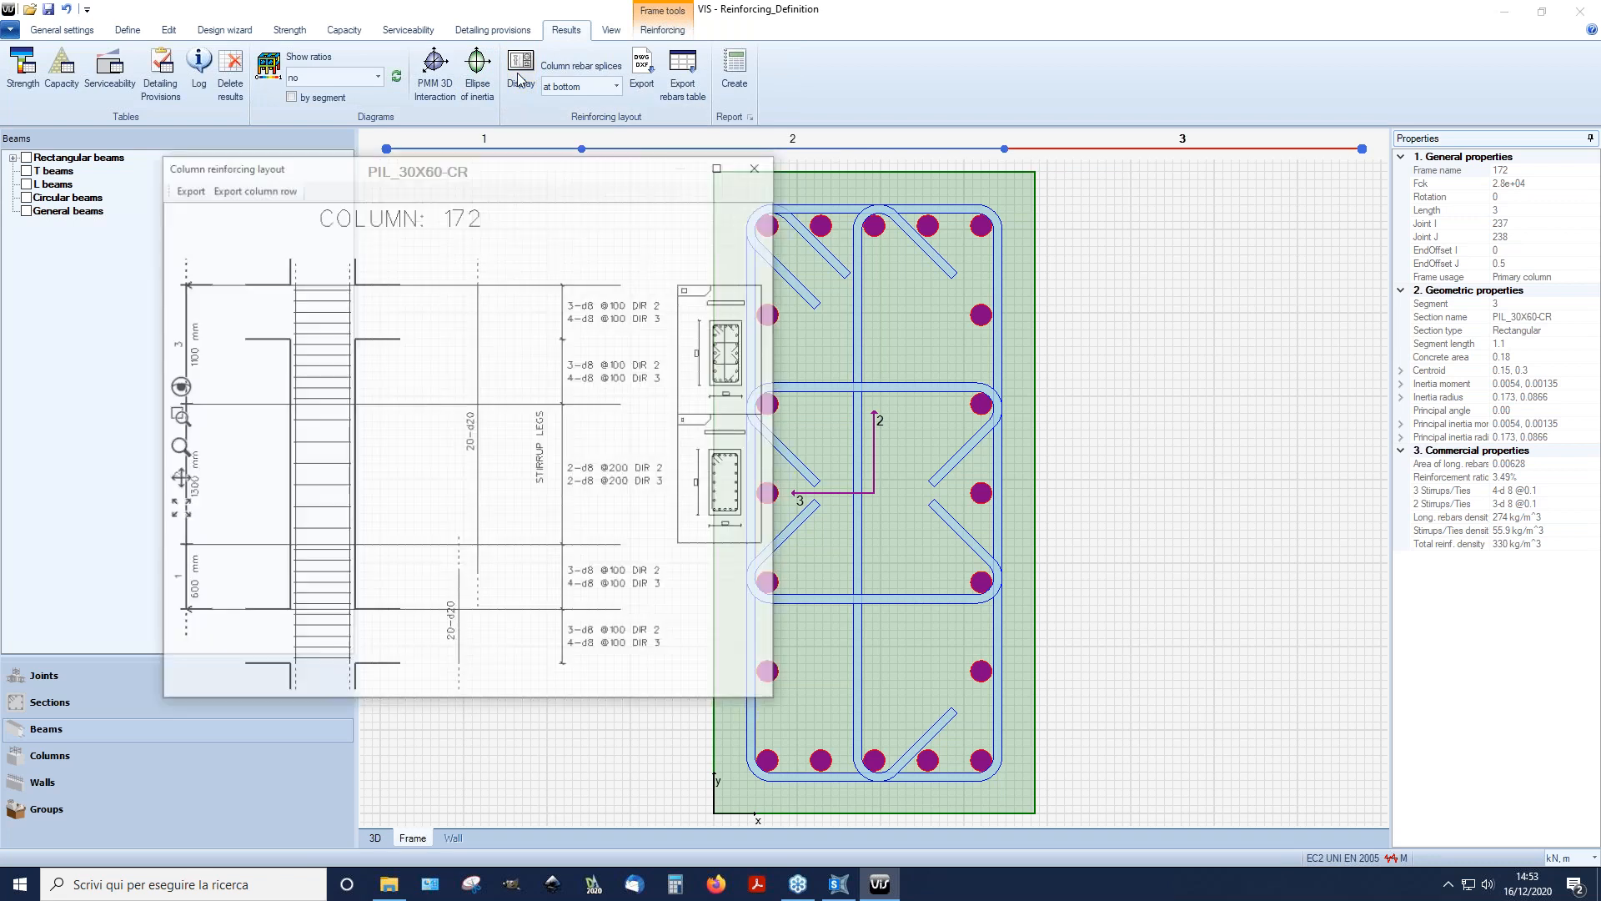
{"action": "left_click", "coordinate": [721, 164]}
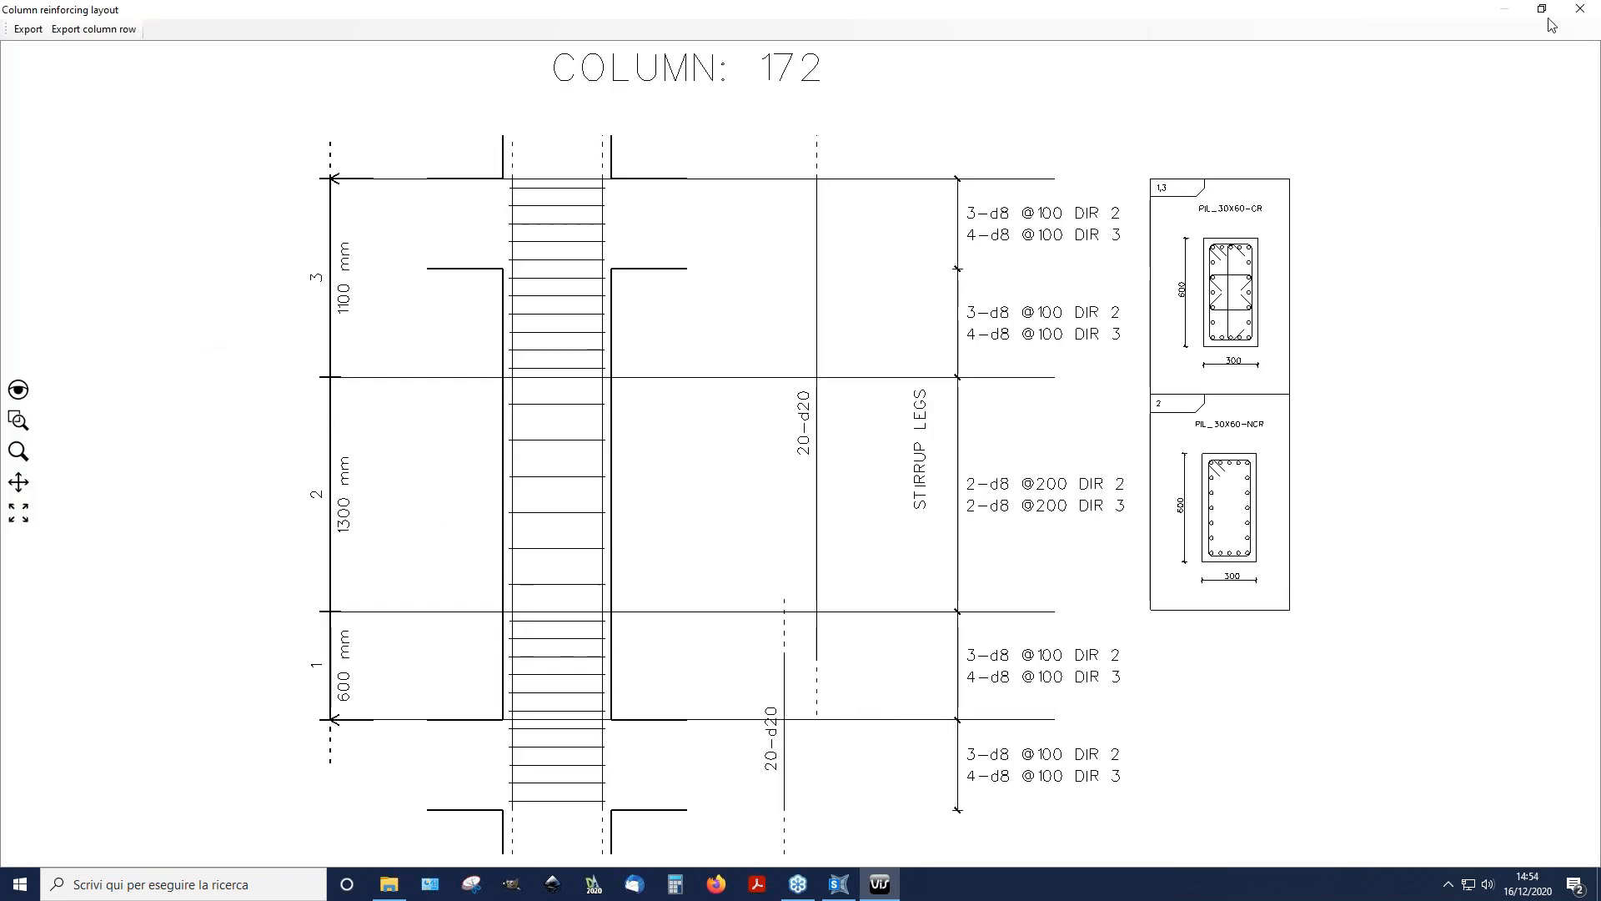
{"action": "left_click", "coordinate": [1580, 12]}
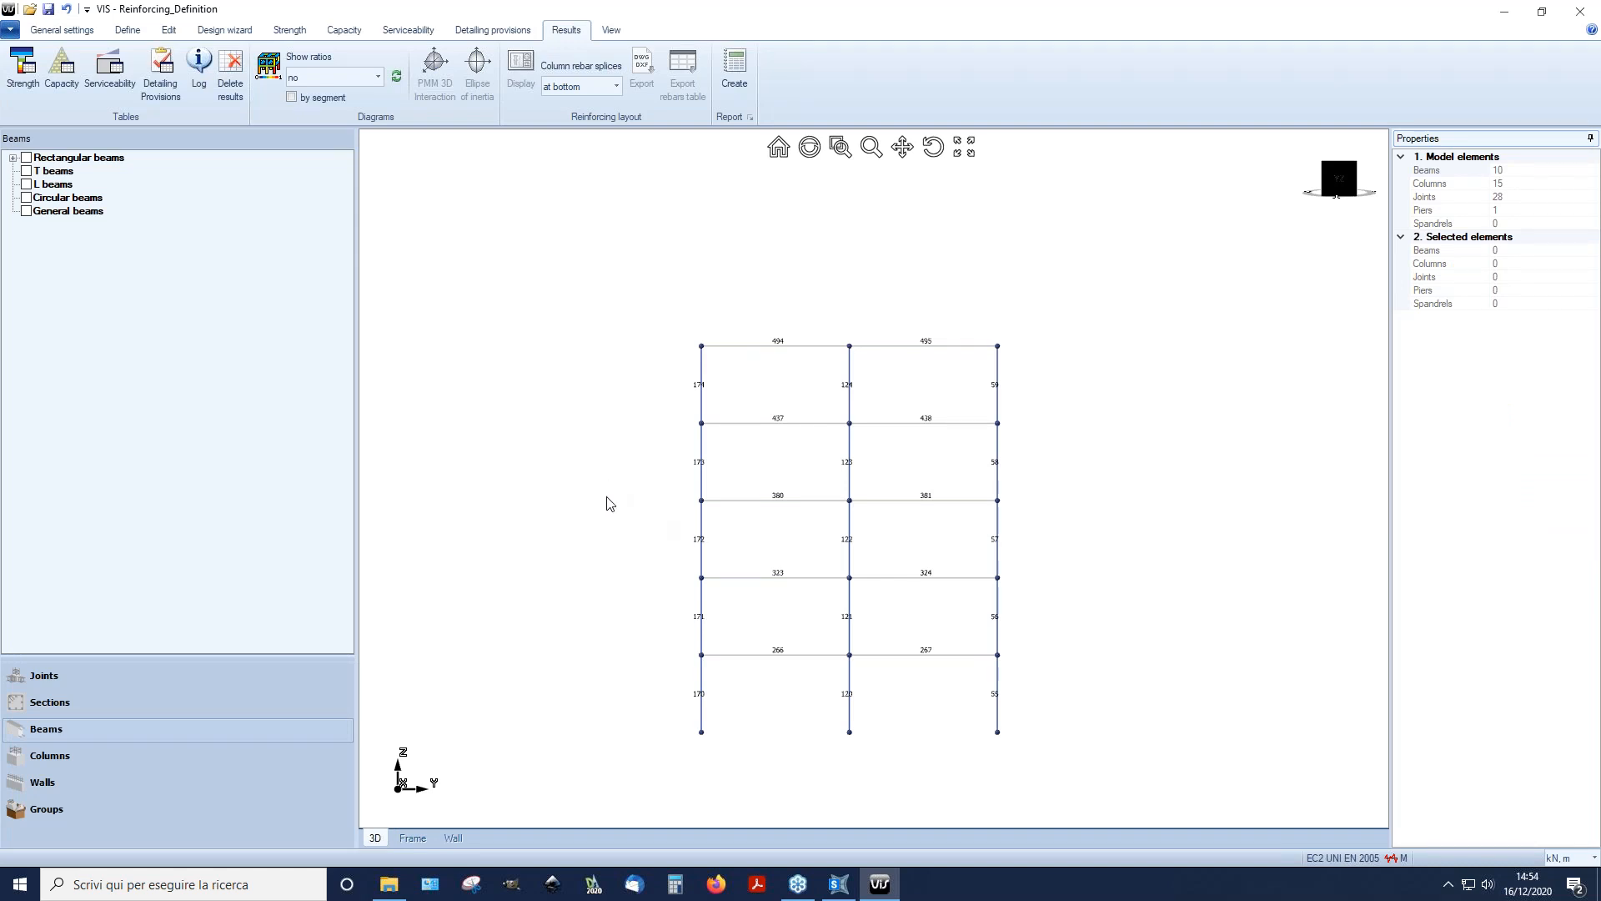
Step: Open the reinforcement editor for beams 266-267 at full size and place the section cut near the start of beam 266
{"action": "scroll", "coordinate": [626, 591], "scroll_direction": "up", "scroll_amount": 2}
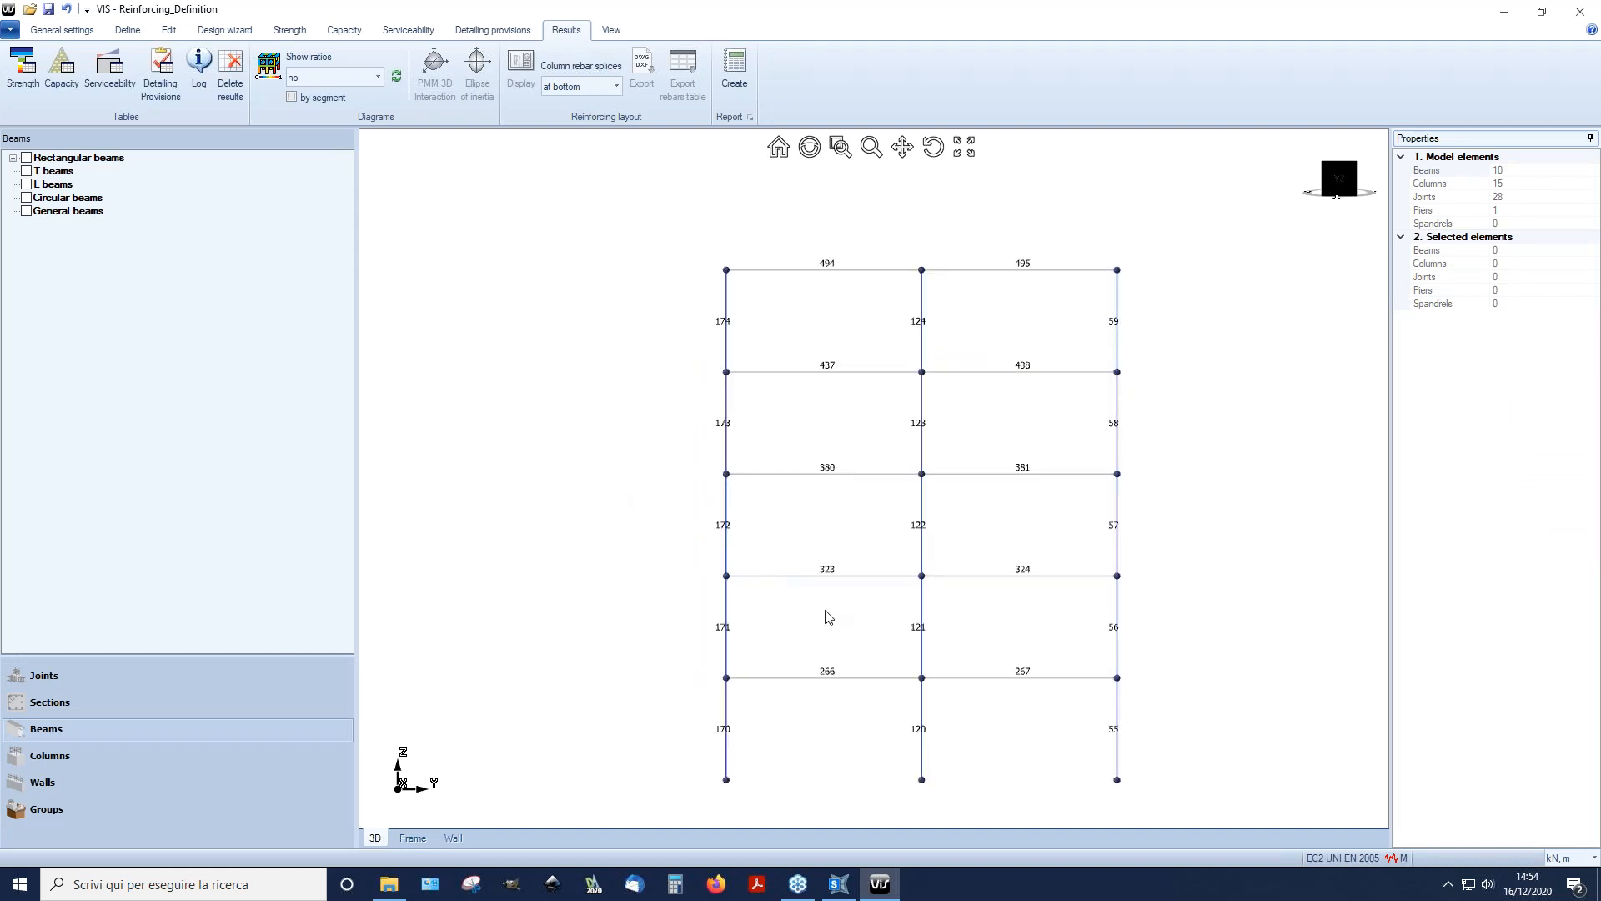
{"action": "left_click", "coordinate": [857, 677]}
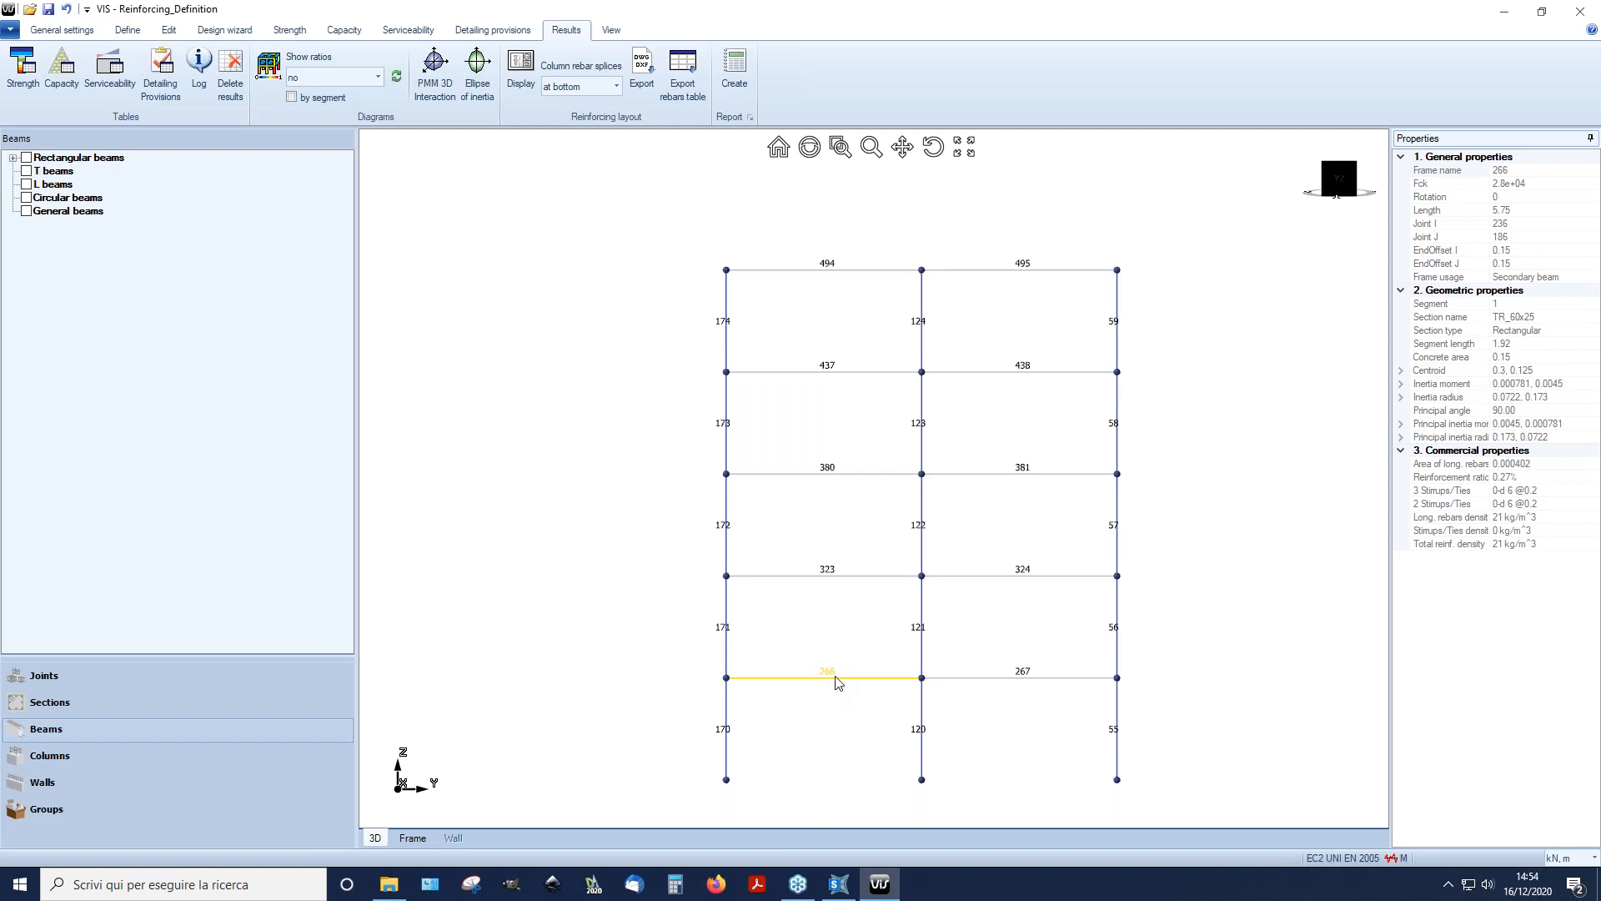
{"action": "left_click", "coordinate": [169, 30]}
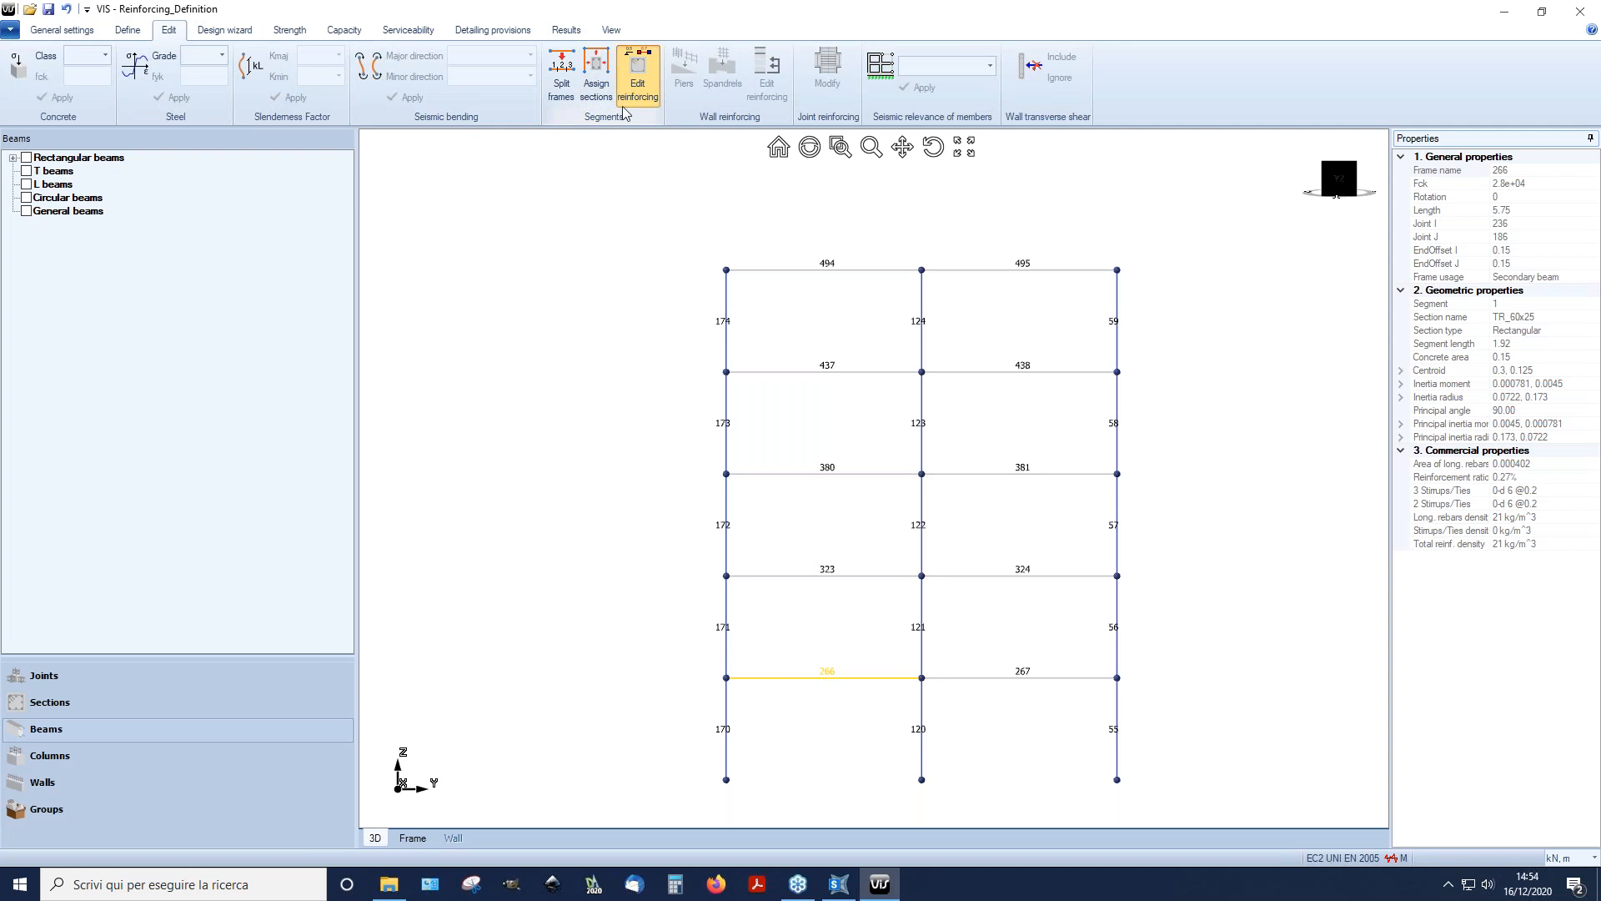
{"action": "mouse_move", "coordinate": [687, 190]}
{"action": "left_mouse_down"}
{"action": "mouse_move", "coordinate": [593, 96]}
{"action": "mouse_move", "coordinate": [565, 95]}
{"action": "left_mouse_up"}
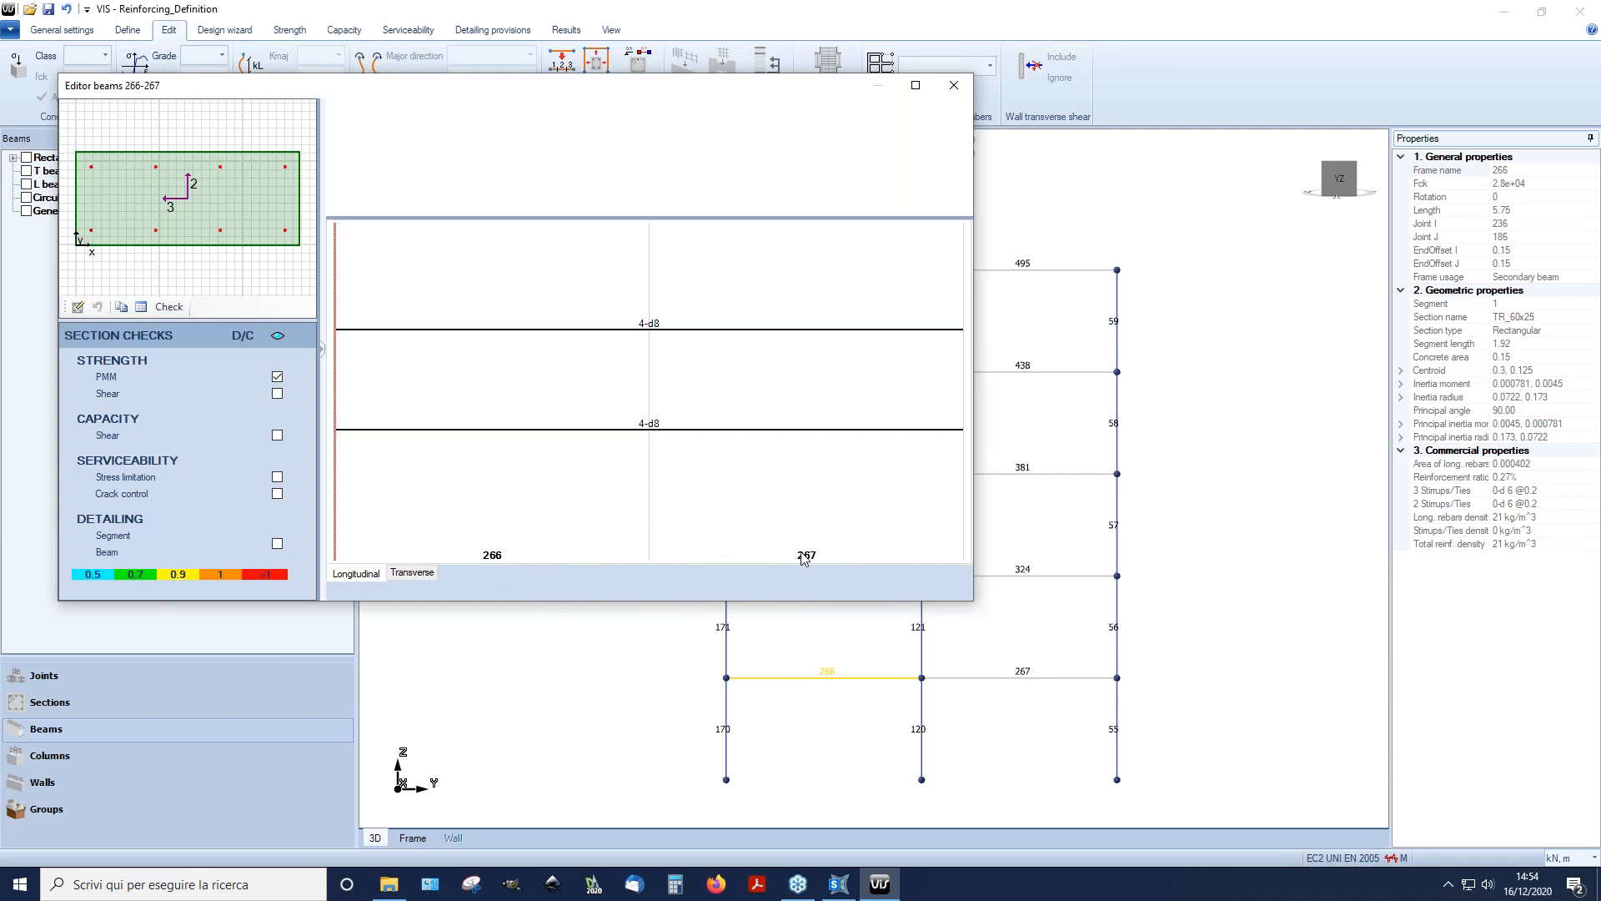
{"action": "left_click_drag", "start_coordinate": [335, 408], "coordinate": [367, 381]}
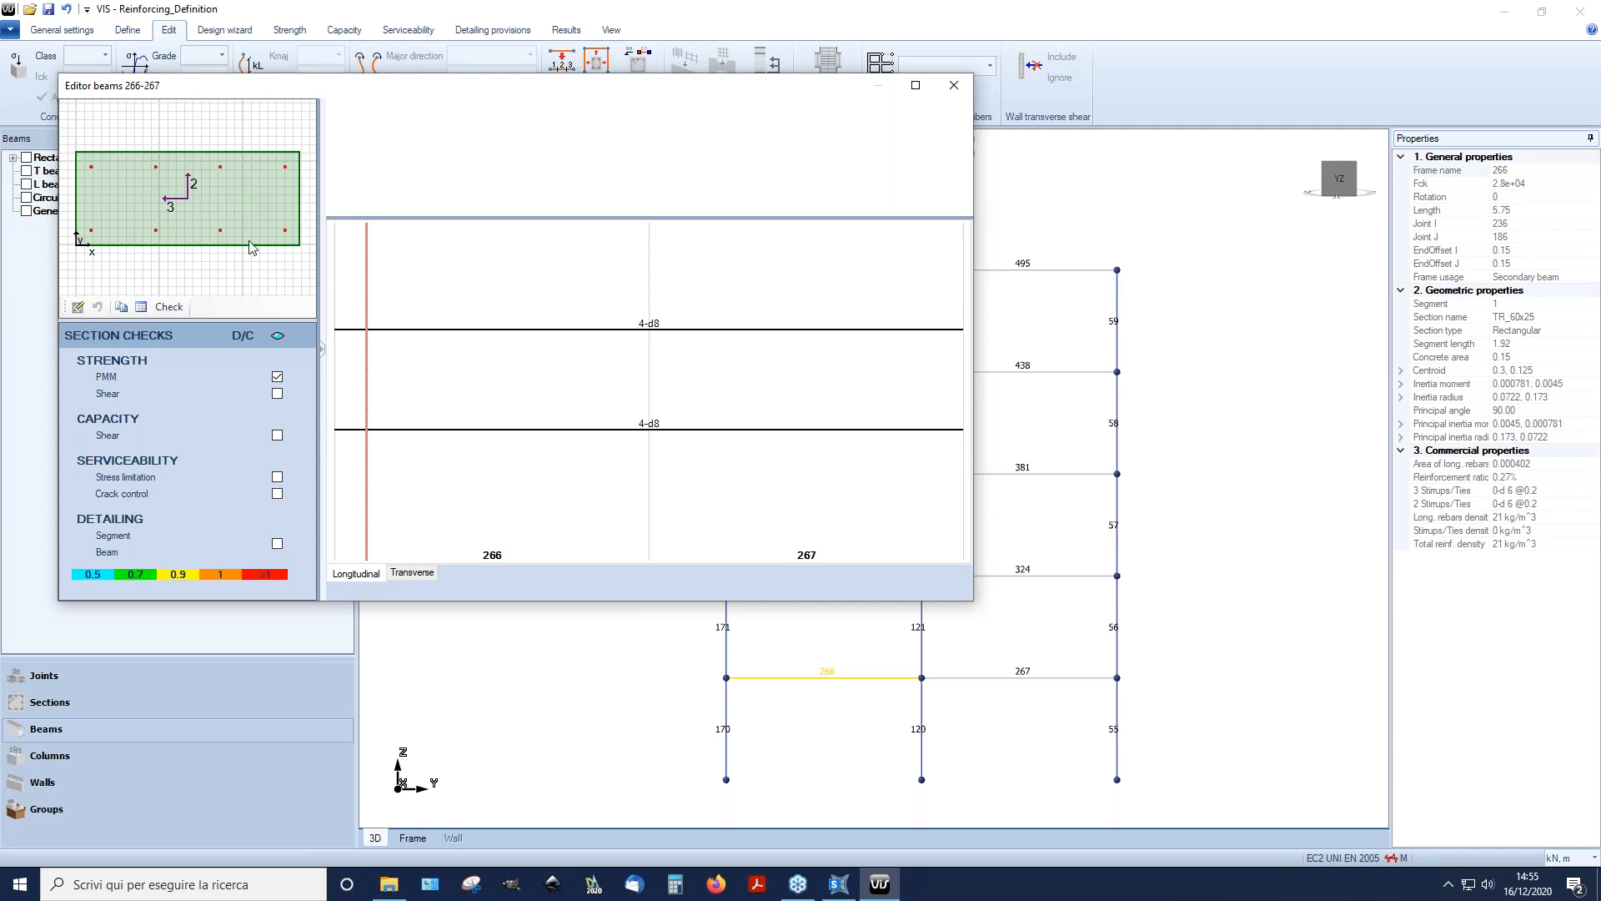
{"action": "left_click", "coordinate": [915, 84]}
Step: Delete all existing longitudinal rebars from beams 266-267
{"action": "left_click_drag", "start_coordinate": [29, 85], "coordinate": [432, 318]}
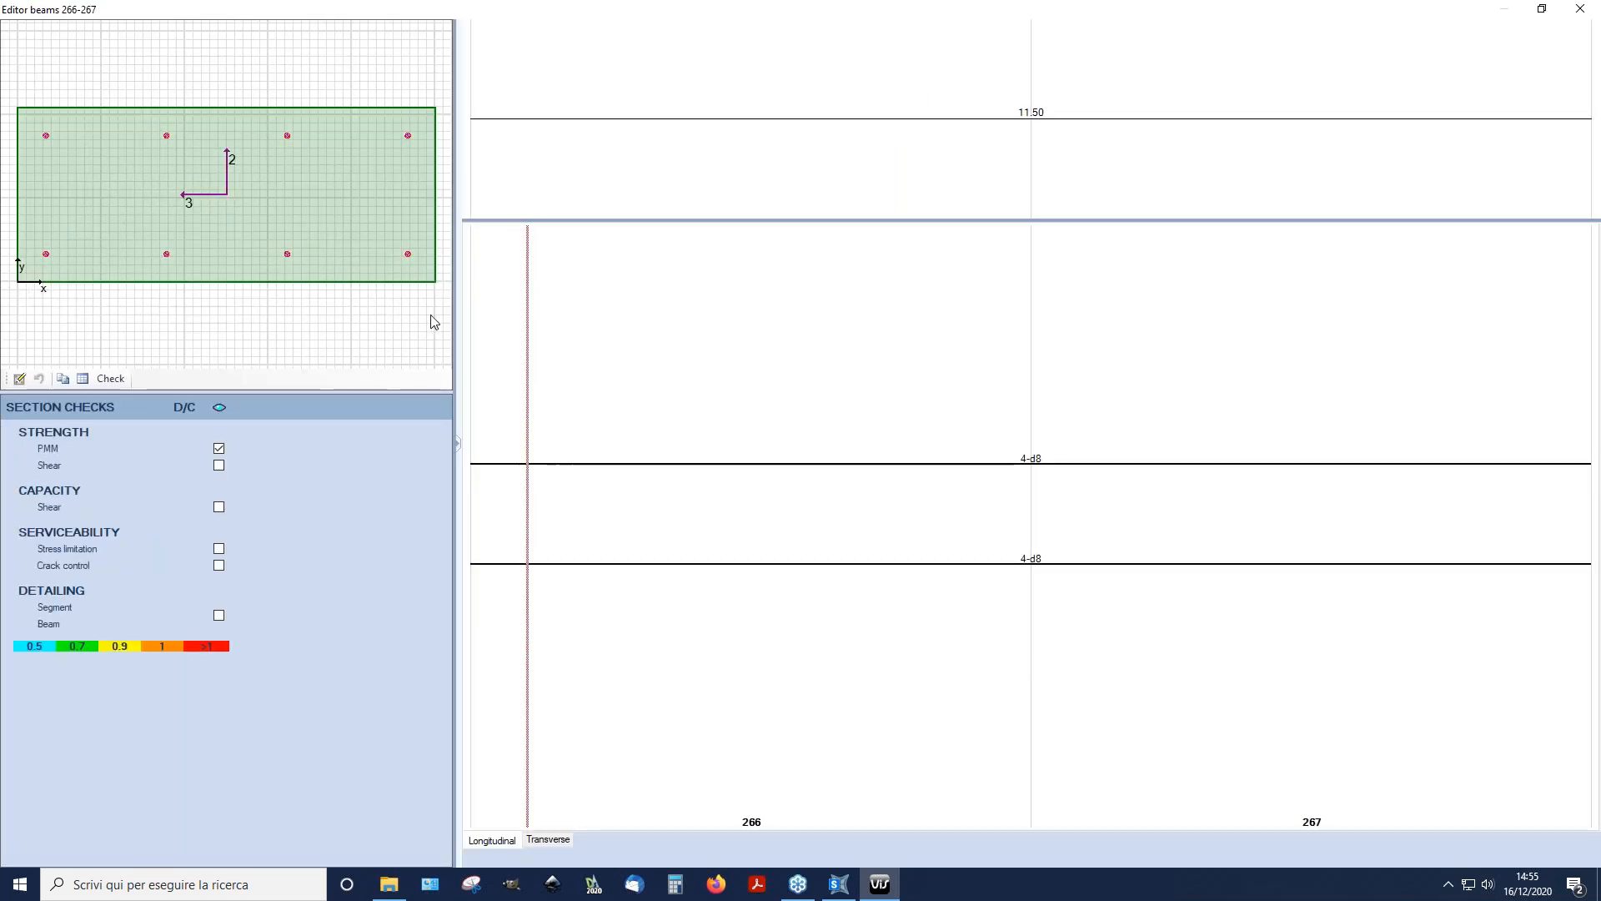
{"action": "left_click", "coordinate": [641, 123]}
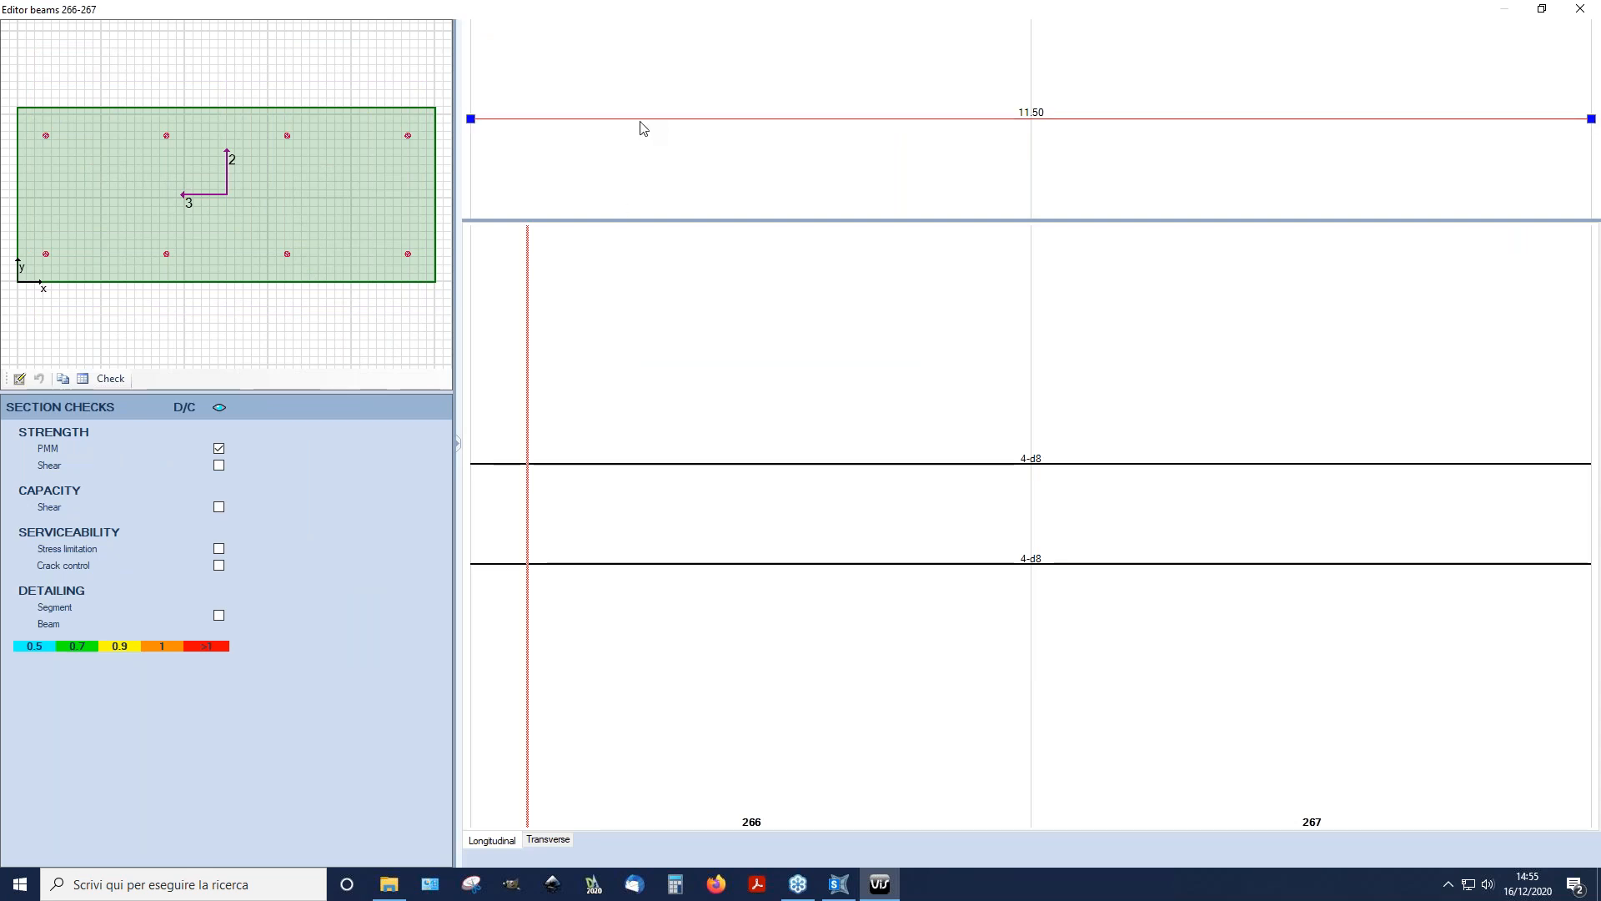
{"action": "key", "text": "Delete"}
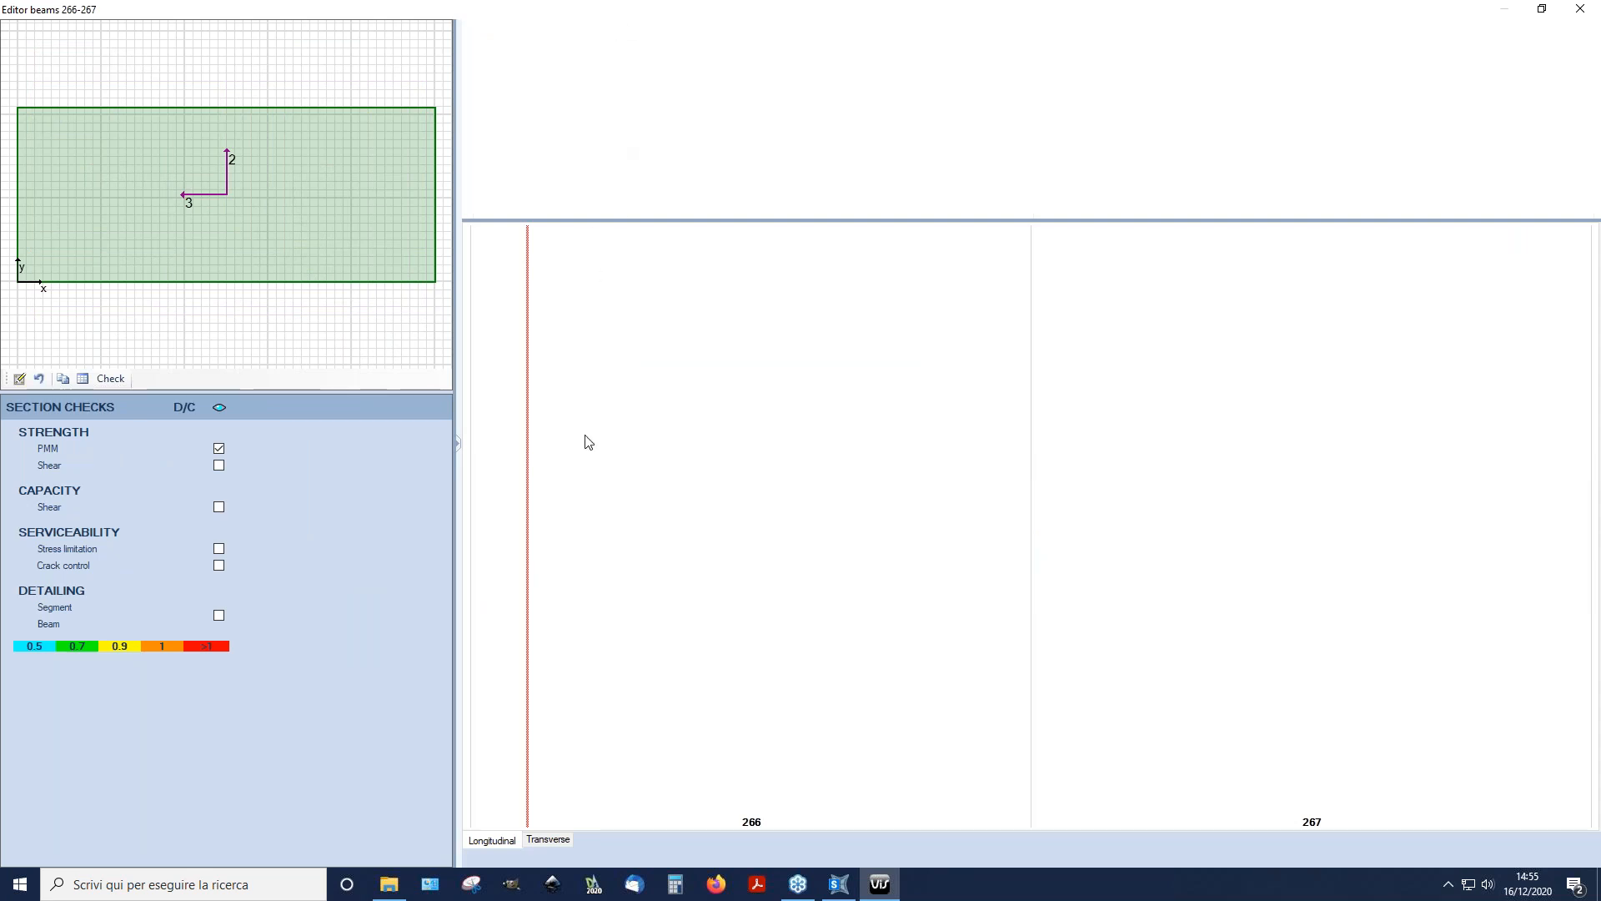
Step: Add parametric longitudinal reinforcement to the beam 266 section: 4 horizontal and 2 vertical d16 rebars with 0.04 cover
{"action": "left_click", "coordinate": [19, 378]}
{"action": "left_click", "coordinate": [373, 241]}
{"action": "left_click", "coordinate": [882, 395]}
{"action": "left_click_drag", "start_coordinate": [867, 456], "coordinate": [879, 460]}
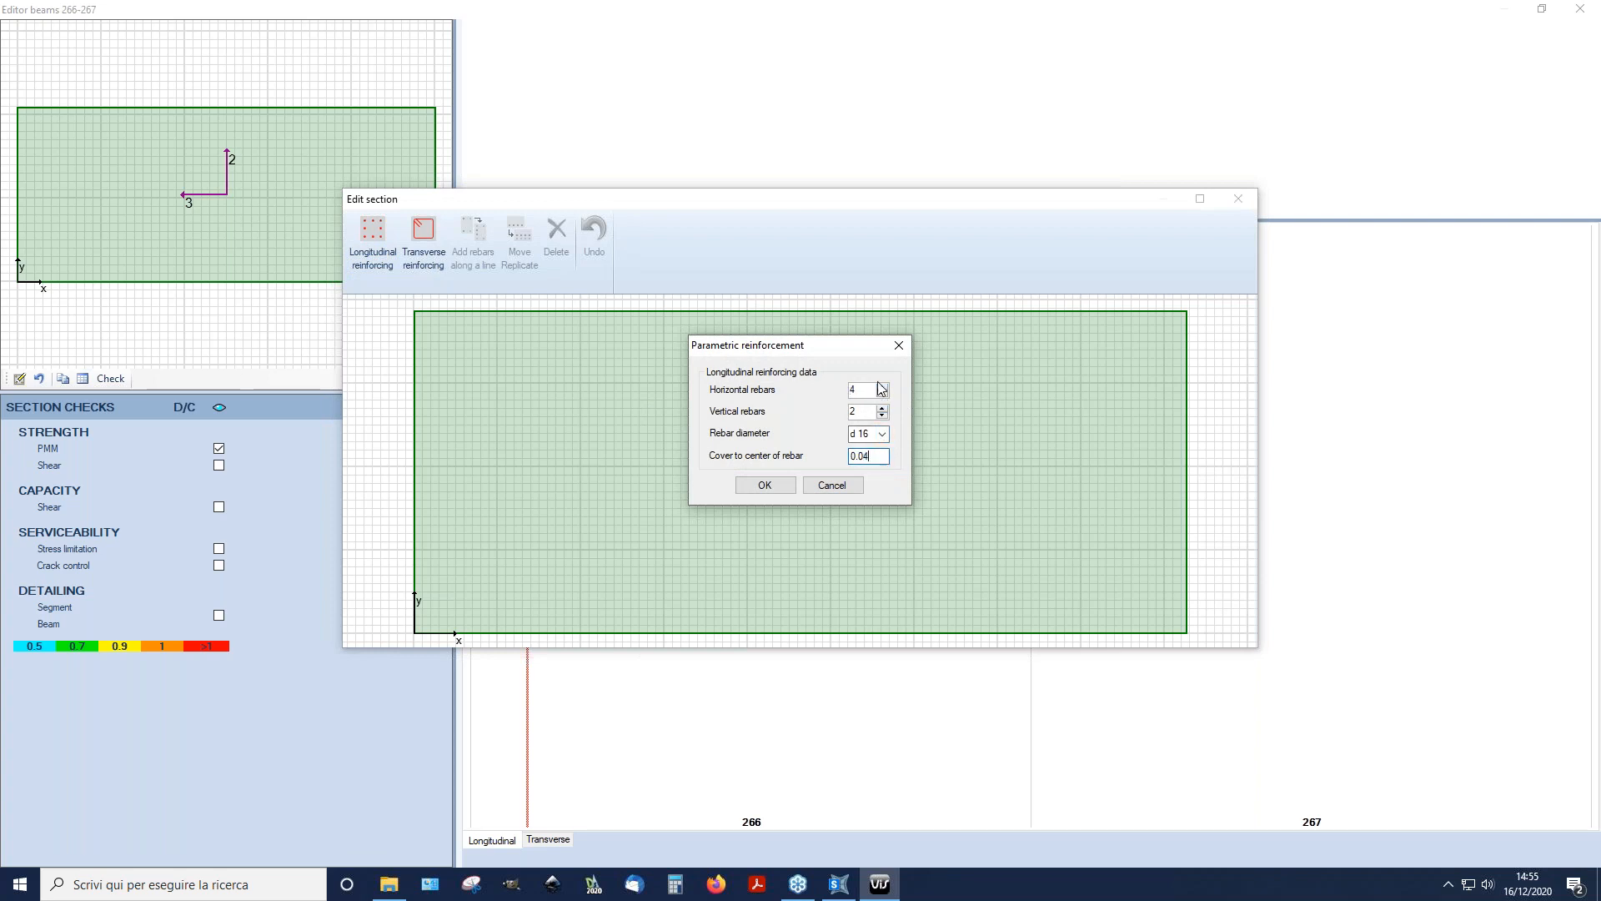
{"action": "left_click", "coordinate": [784, 490]}
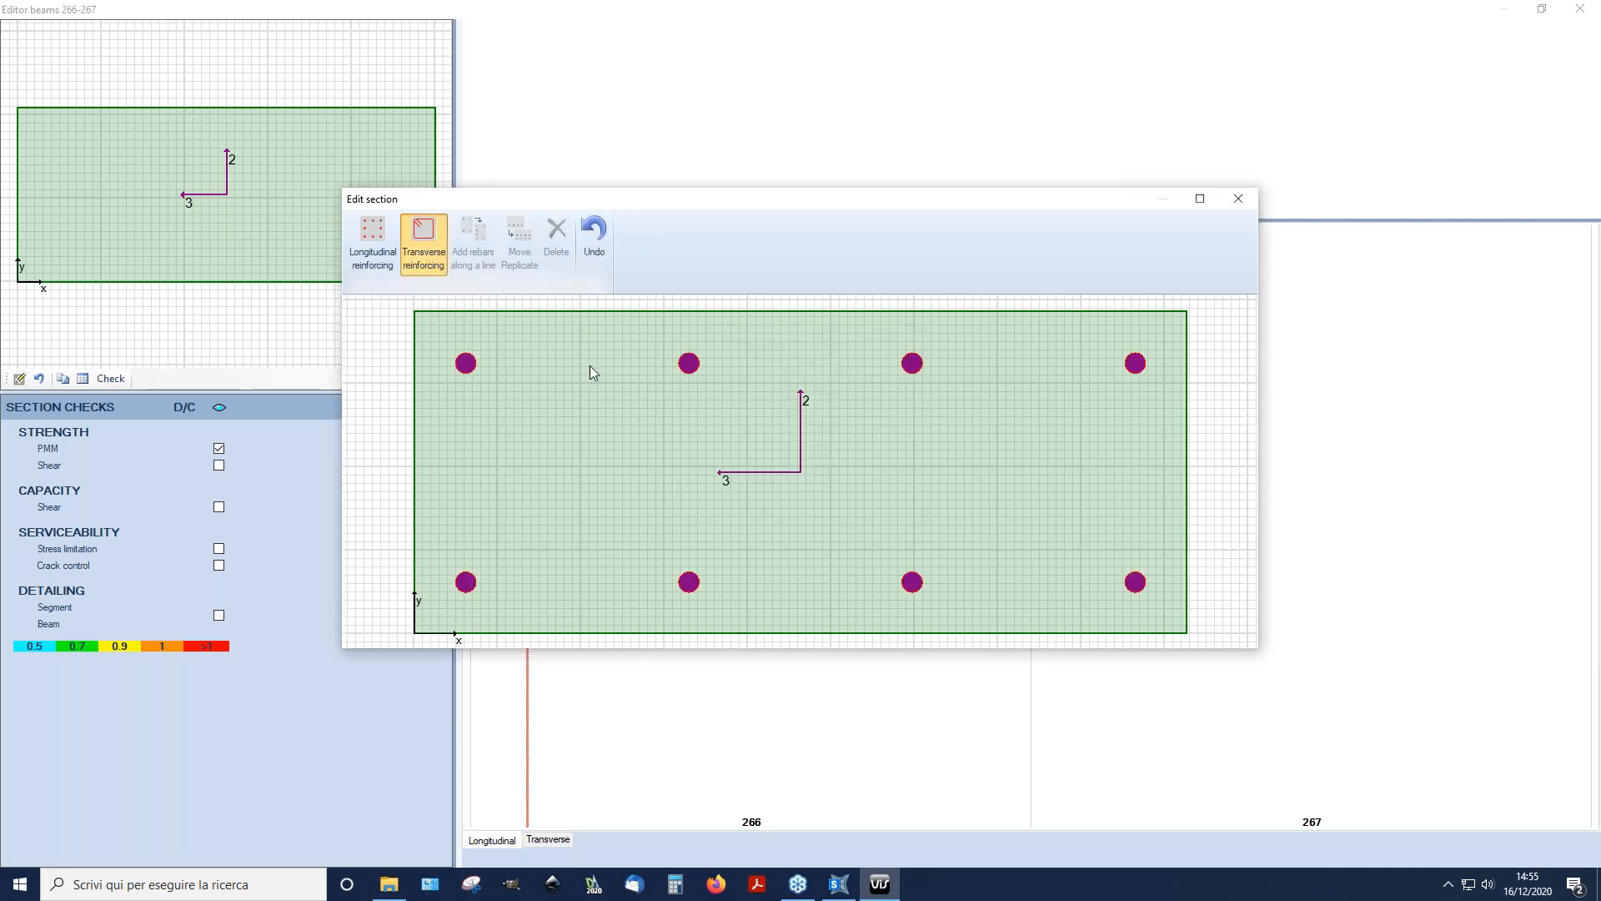
Step: Add d8 stirrups to the beam 266 section with 2 legs in direction 3, 4 legs in direction 2 and 0.15 spacing
{"action": "left_click", "coordinate": [424, 243]}
{"action": "left_click", "coordinate": [877, 284]}
{"action": "left_click", "coordinate": [859, 323]}
{"action": "left_click", "coordinate": [867, 312]}
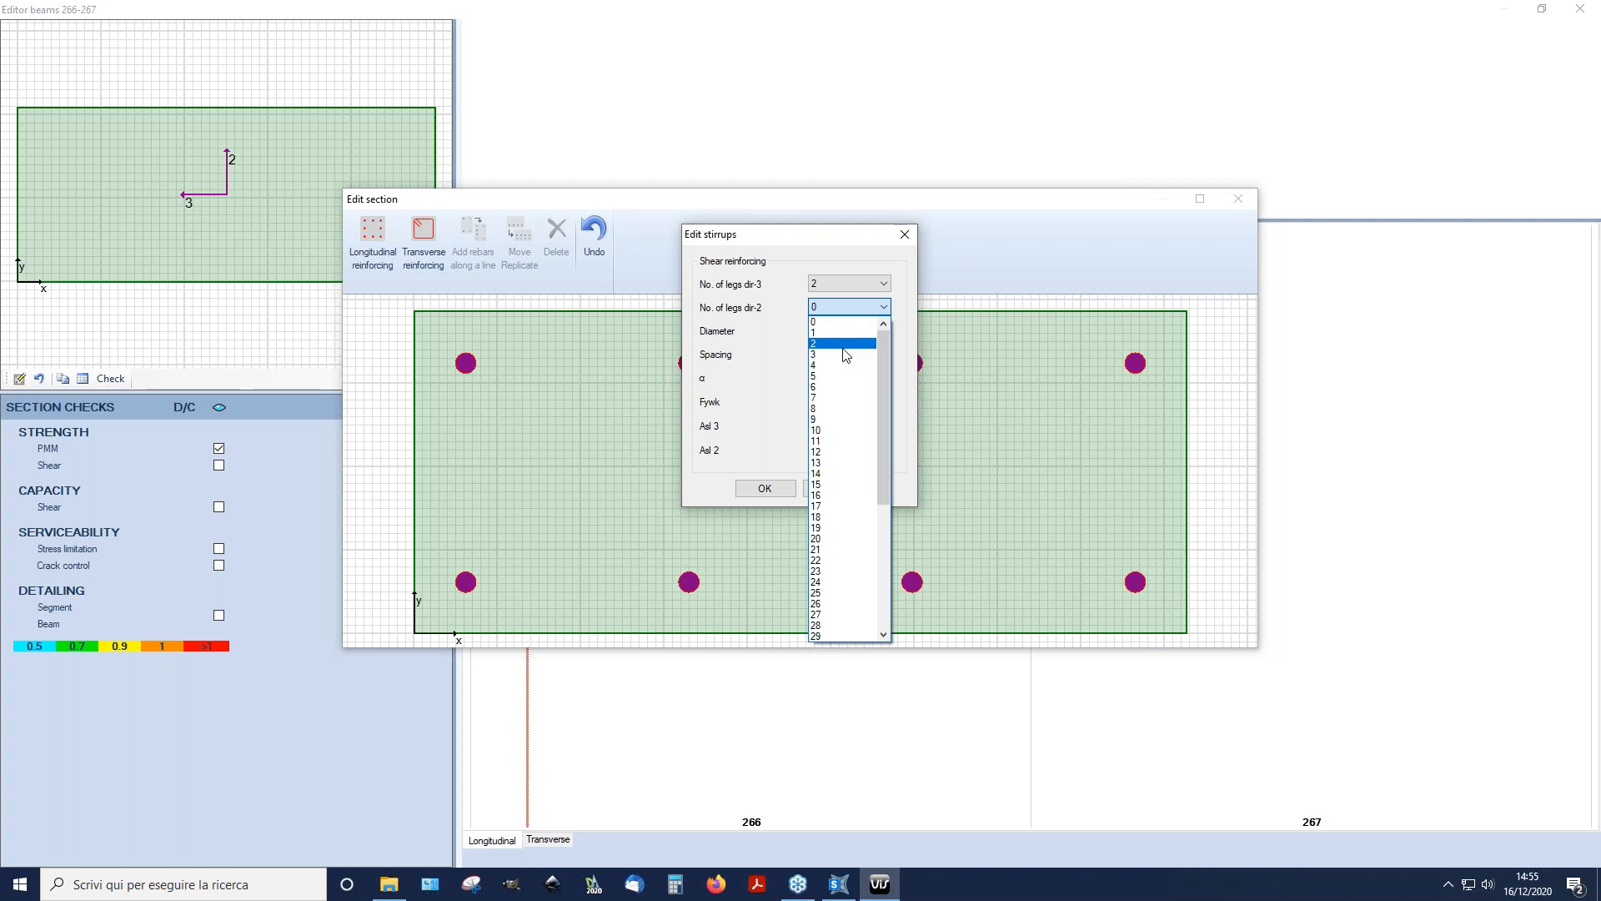
{"action": "left_click", "coordinate": [844, 366]}
{"action": "left_click", "coordinate": [884, 329]}
{"action": "left_click", "coordinate": [884, 351]}
{"action": "double_click", "coordinate": [884, 354]}
{"action": "type", "text": "0.15"}
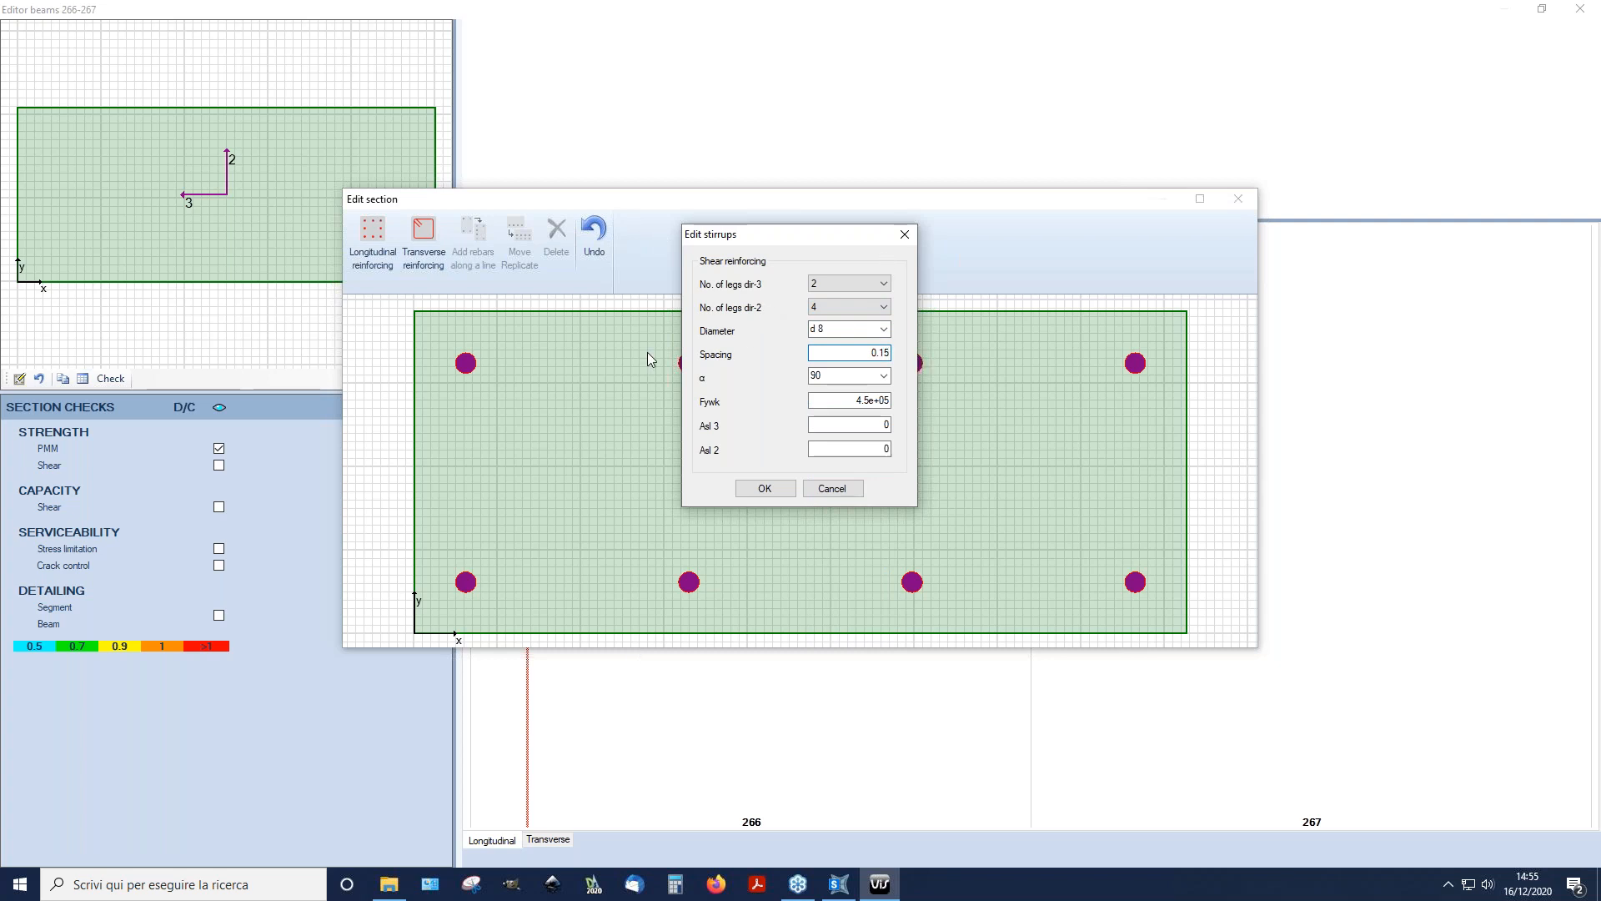
{"action": "left_click", "coordinate": [784, 492]}
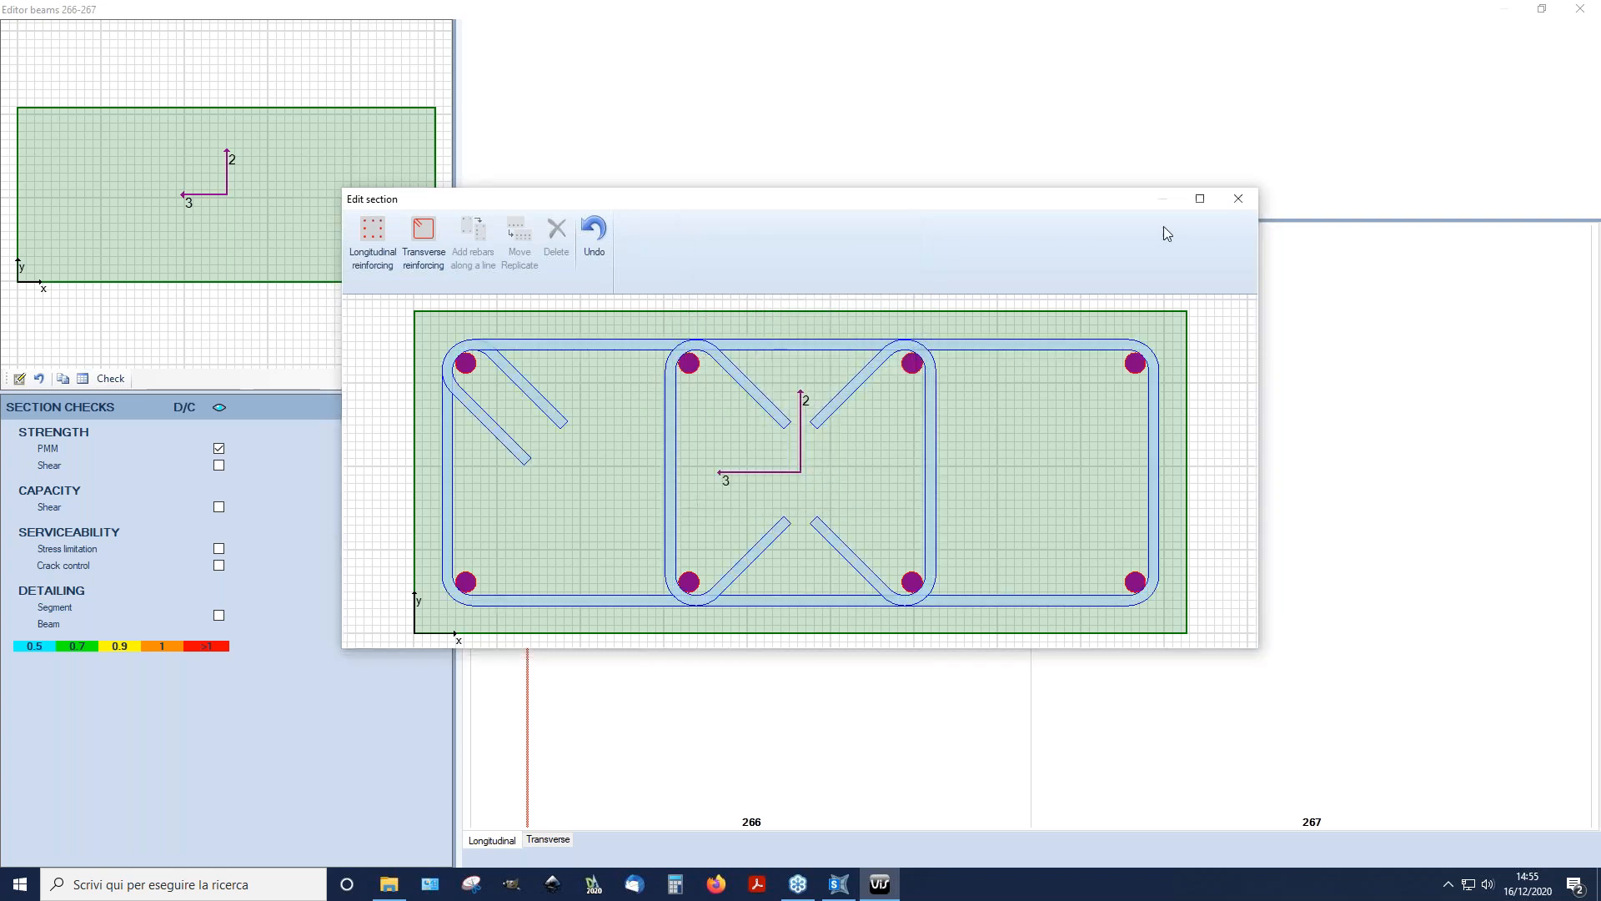
{"action": "left_click", "coordinate": [1226, 205]}
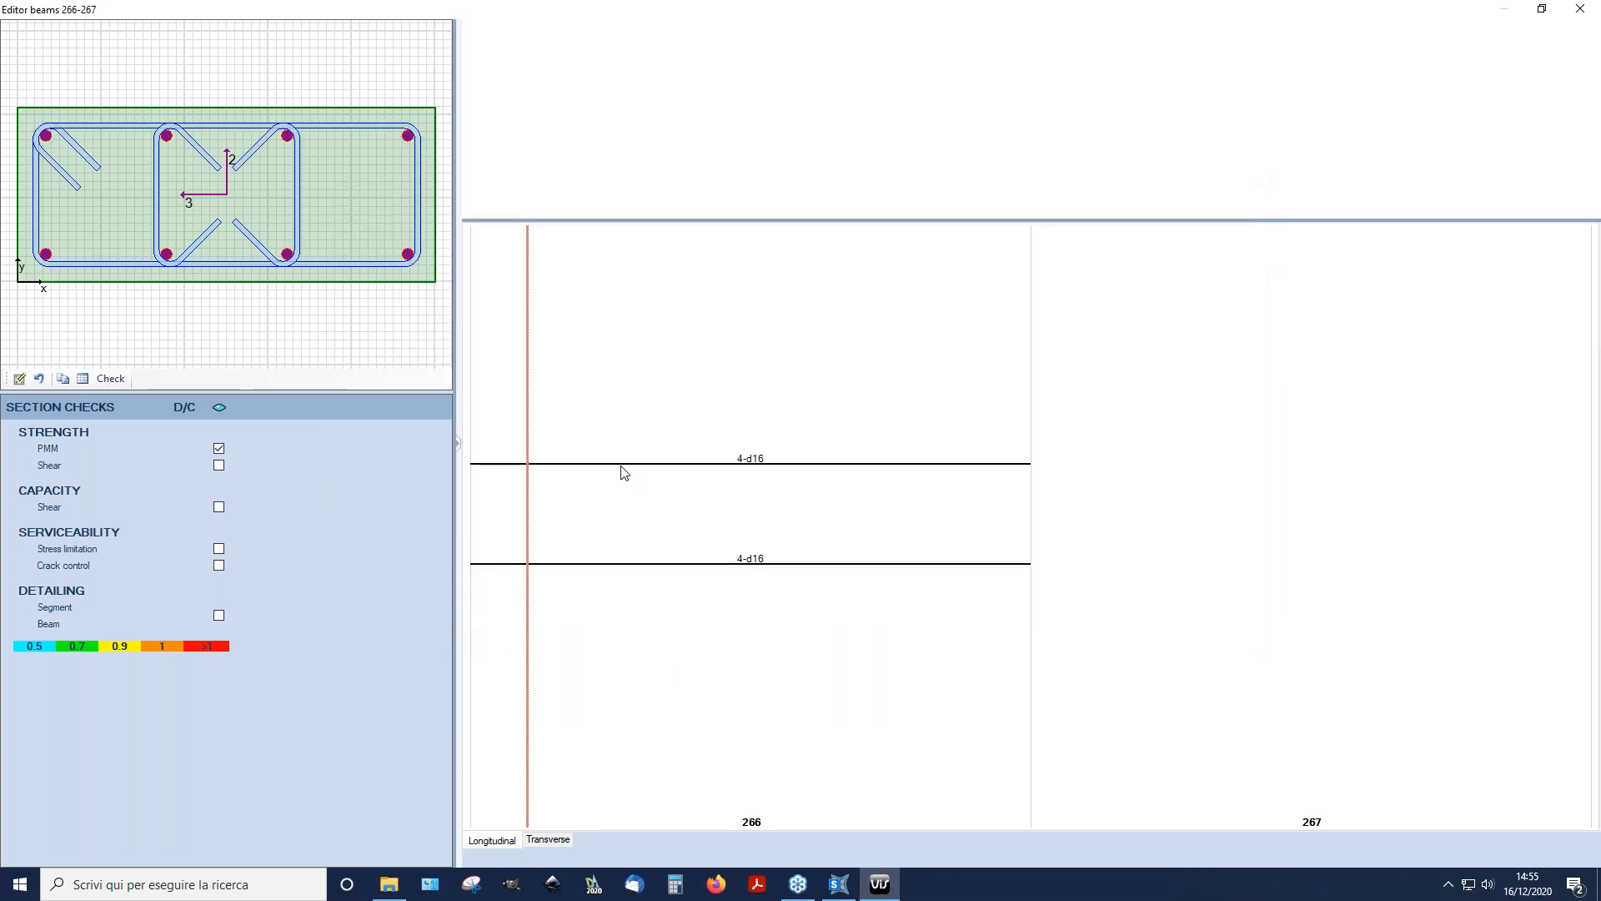
Step: Extend the d16 longitudinal rebars from beam 266 to the far end of beam 267 and show the beams' transverse reinforcement
{"action": "left_click", "coordinate": [662, 490]}
{"action": "mouse_move", "coordinate": [23, 79]}
{"action": "left_mouse_down"}
{"action": "mouse_move", "coordinate": [360, 302]}
{"action": "mouse_move", "coordinate": [430, 323]}
{"action": "left_mouse_up"}
{"action": "left_click", "coordinate": [659, 119]}
{"action": "left_click_drag", "start_coordinate": [1031, 118], "coordinate": [981, 148]}
{"action": "left_click", "coordinate": [1580, 10]}
{"action": "left_click", "coordinate": [756, 117]}
{"action": "left_click_drag", "start_coordinate": [966, 119], "coordinate": [1589, 118]}
{"action": "left_click", "coordinate": [548, 839]}
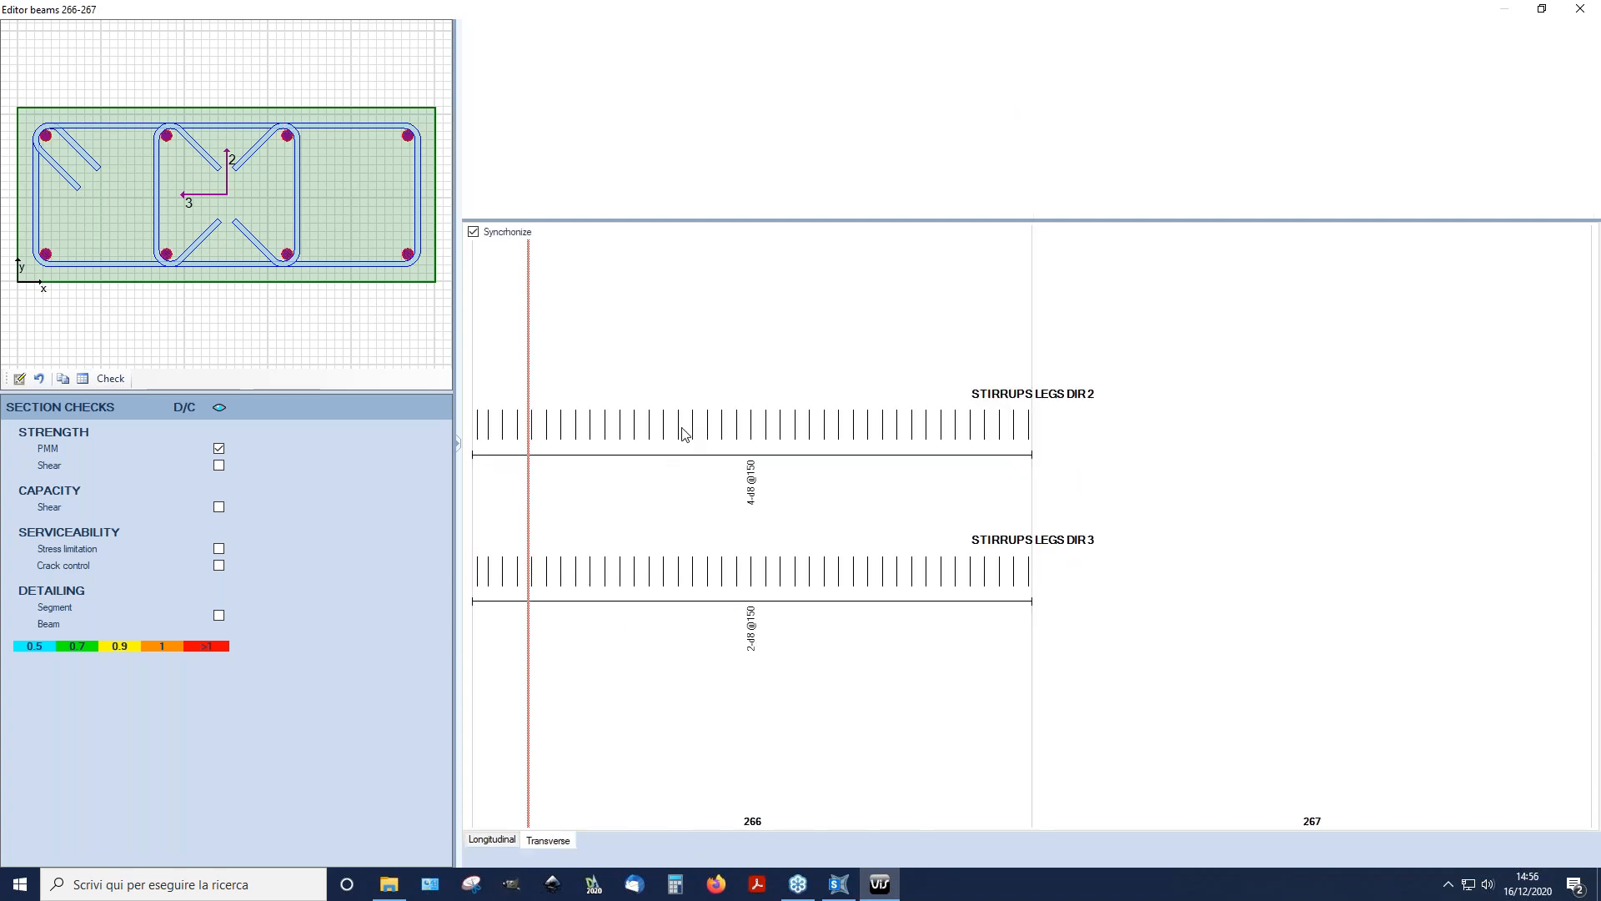
Step: Extend the d8 stirrups from beam 266 to the far end of beam 267 and return to the longitudinal reinforcement view
{"action": "left_click", "coordinate": [842, 120]}
{"action": "left_click_drag", "start_coordinate": [1033, 120], "coordinate": [1588, 125]}
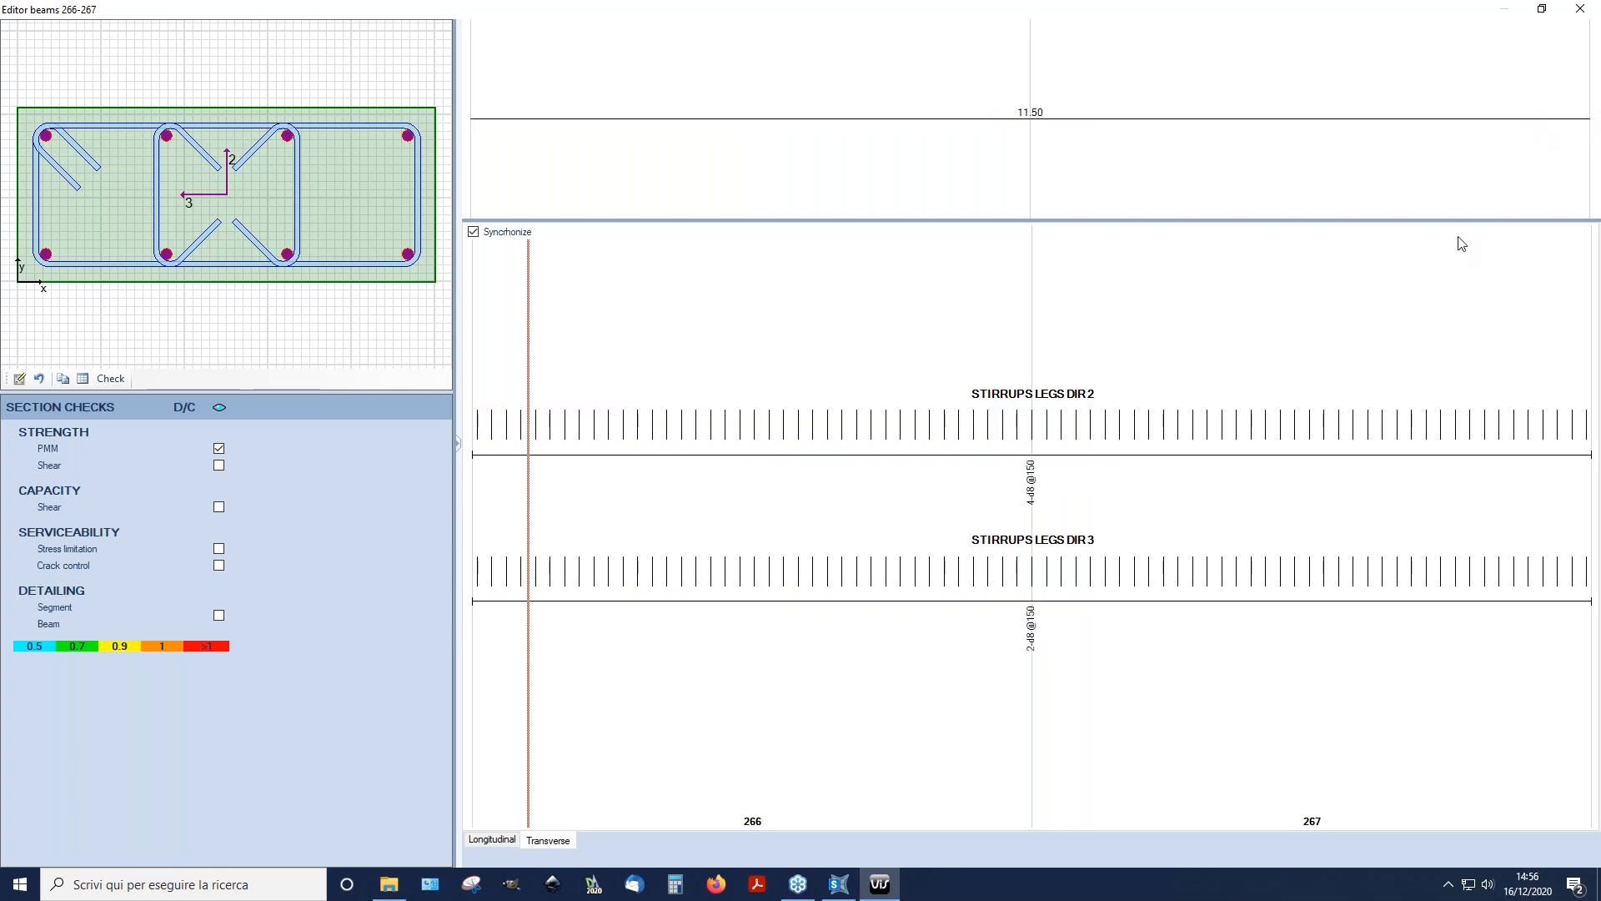
{"action": "left_click", "coordinate": [494, 839]}
Step: At a section near the inner end of beam 266, add one d16 rebar midway between the first two top rebars
{"action": "left_click_drag", "start_coordinate": [529, 392], "coordinate": [754, 433]}
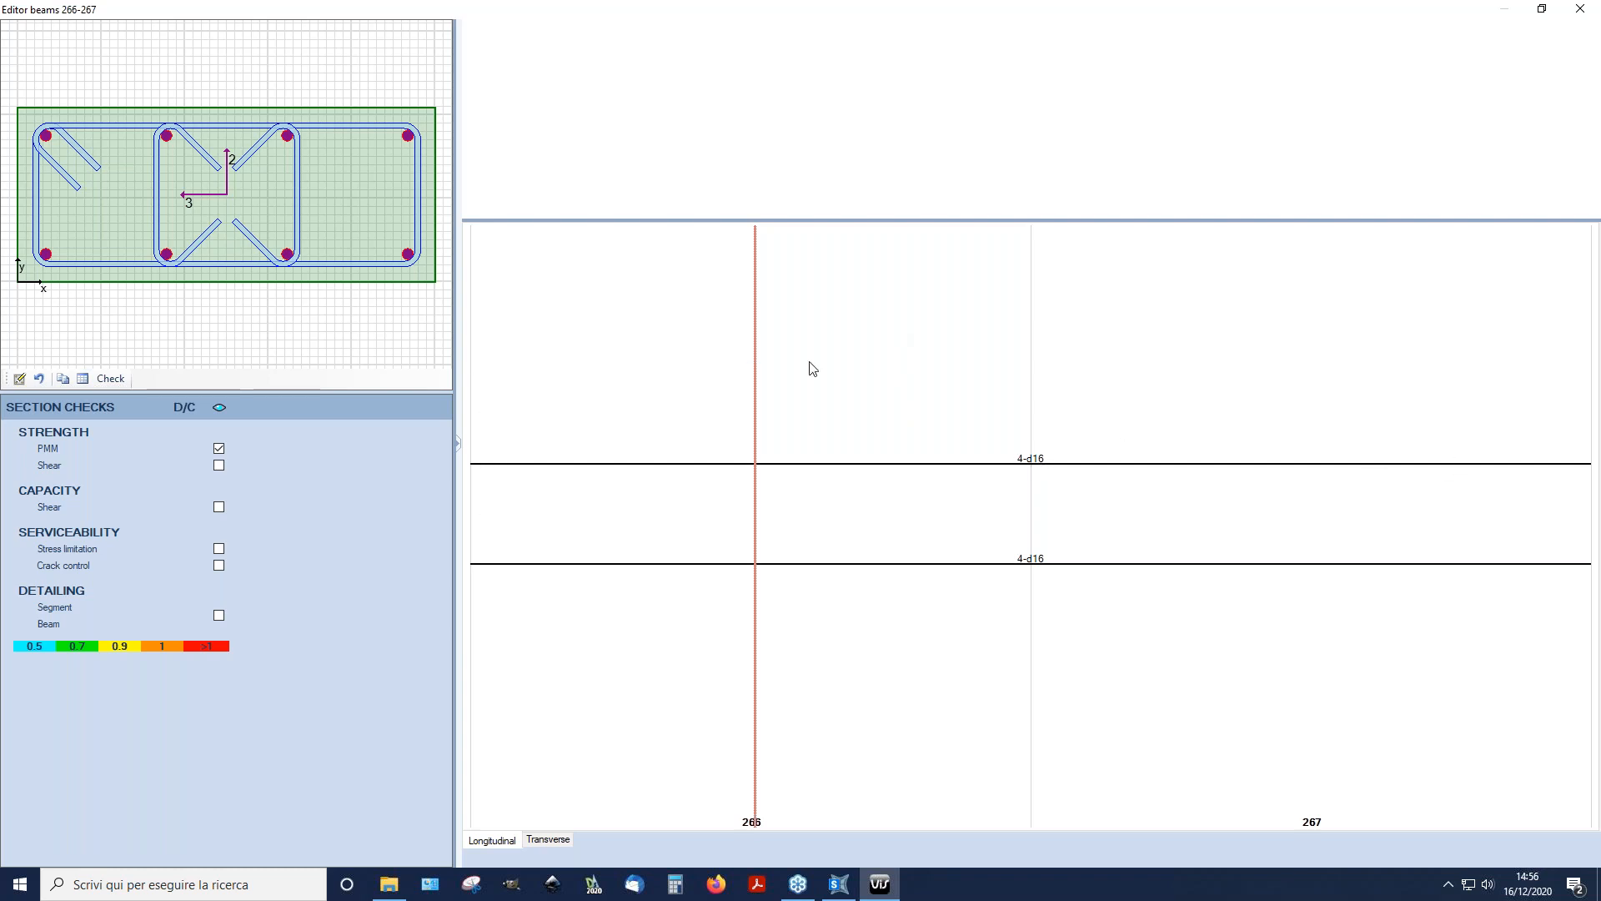
{"action": "left_click_drag", "start_coordinate": [758, 378], "coordinate": [1010, 416]}
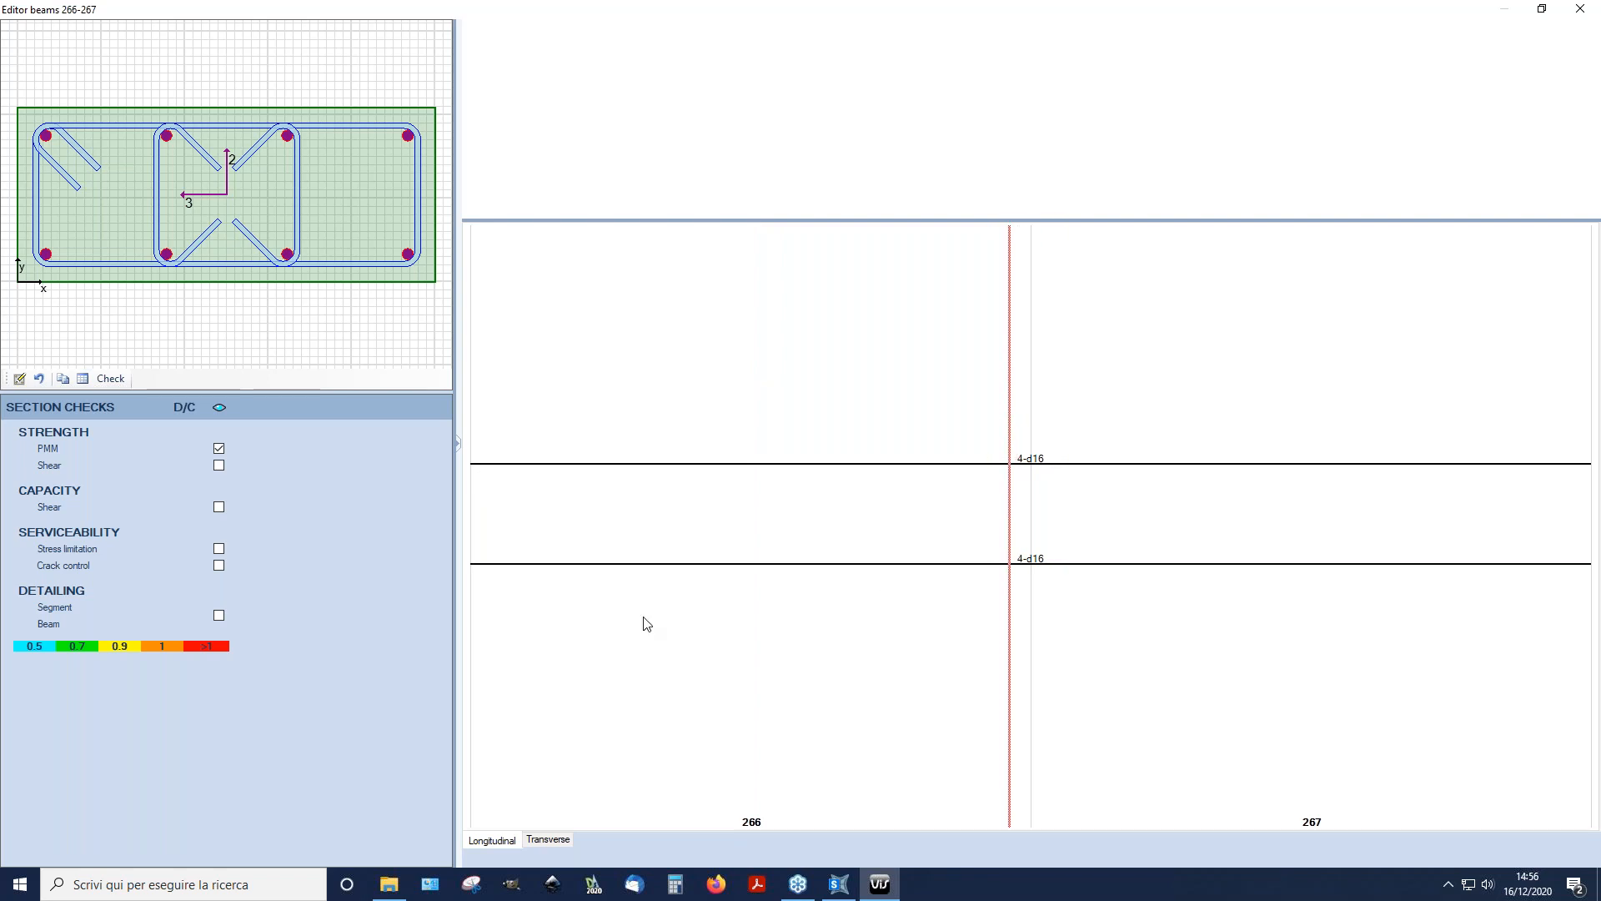
{"action": "left_click", "coordinate": [19, 378]}
{"action": "left_click_drag", "start_coordinate": [411, 332], "coordinate": [733, 404]}
{"action": "left_click", "coordinate": [473, 242]}
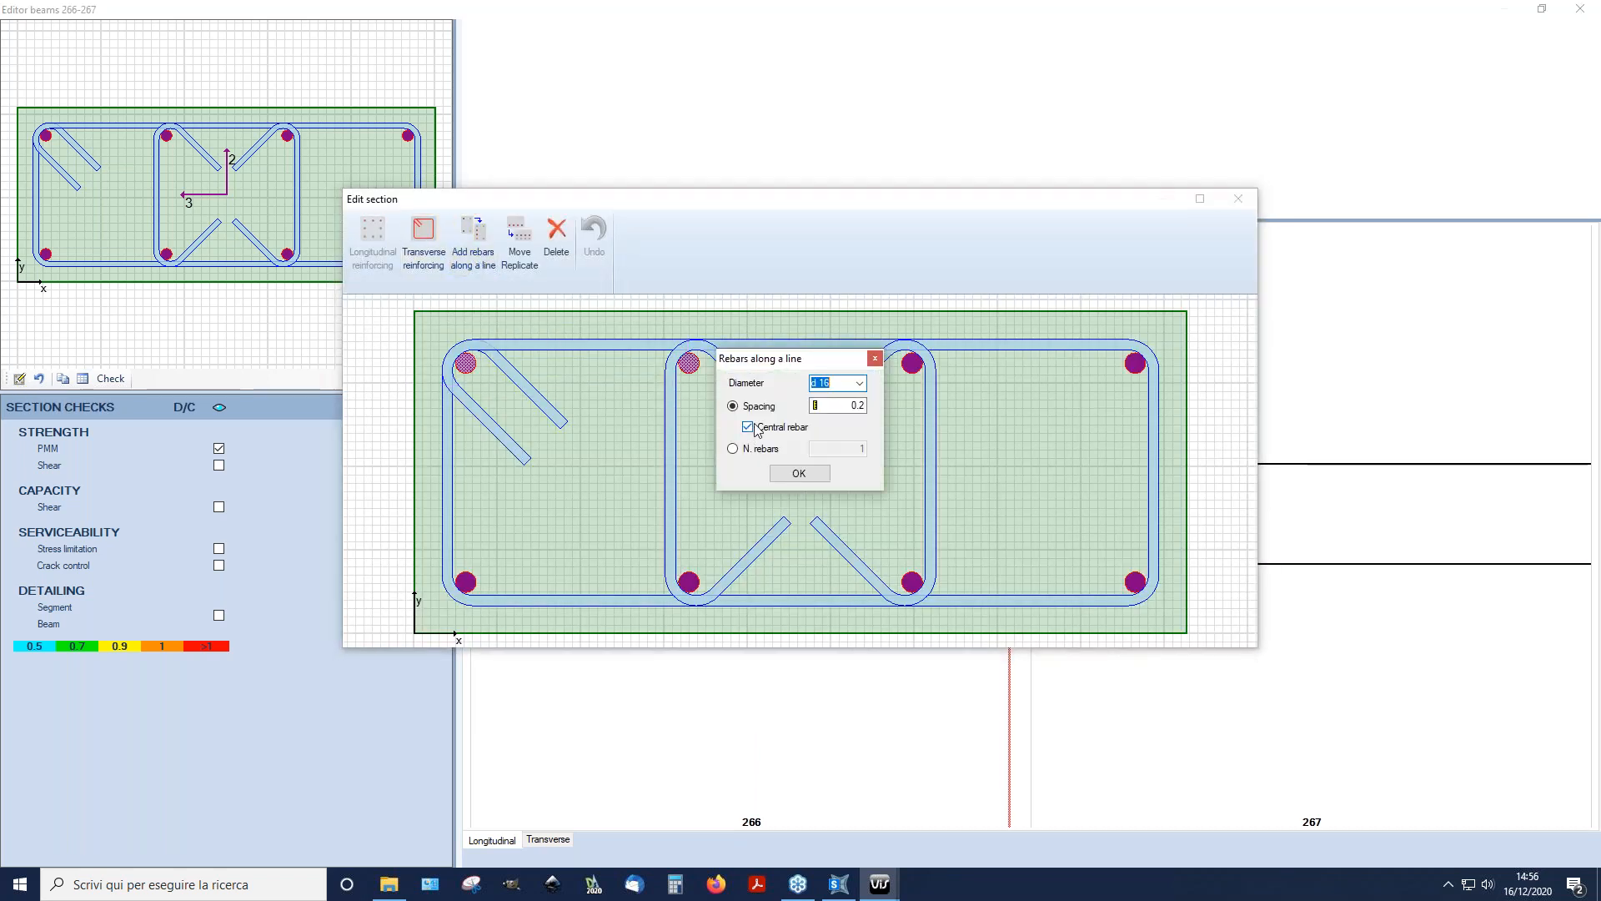
{"action": "left_click", "coordinate": [732, 448]}
{"action": "left_click", "coordinate": [798, 472]}
Step: Add one d16 rebar midway between each of the two remaining pairs of adjacent top rebars and finish editing the section
{"action": "left_click_drag", "start_coordinate": [651, 322], "coordinate": [968, 422]}
{"action": "left_click", "coordinate": [473, 242]}
{"action": "left_click", "coordinate": [732, 448]}
{"action": "left_click", "coordinate": [798, 473]}
{"action": "left_click_drag", "start_coordinate": [884, 326], "coordinate": [1167, 417]}
{"action": "left_click", "coordinate": [472, 241]}
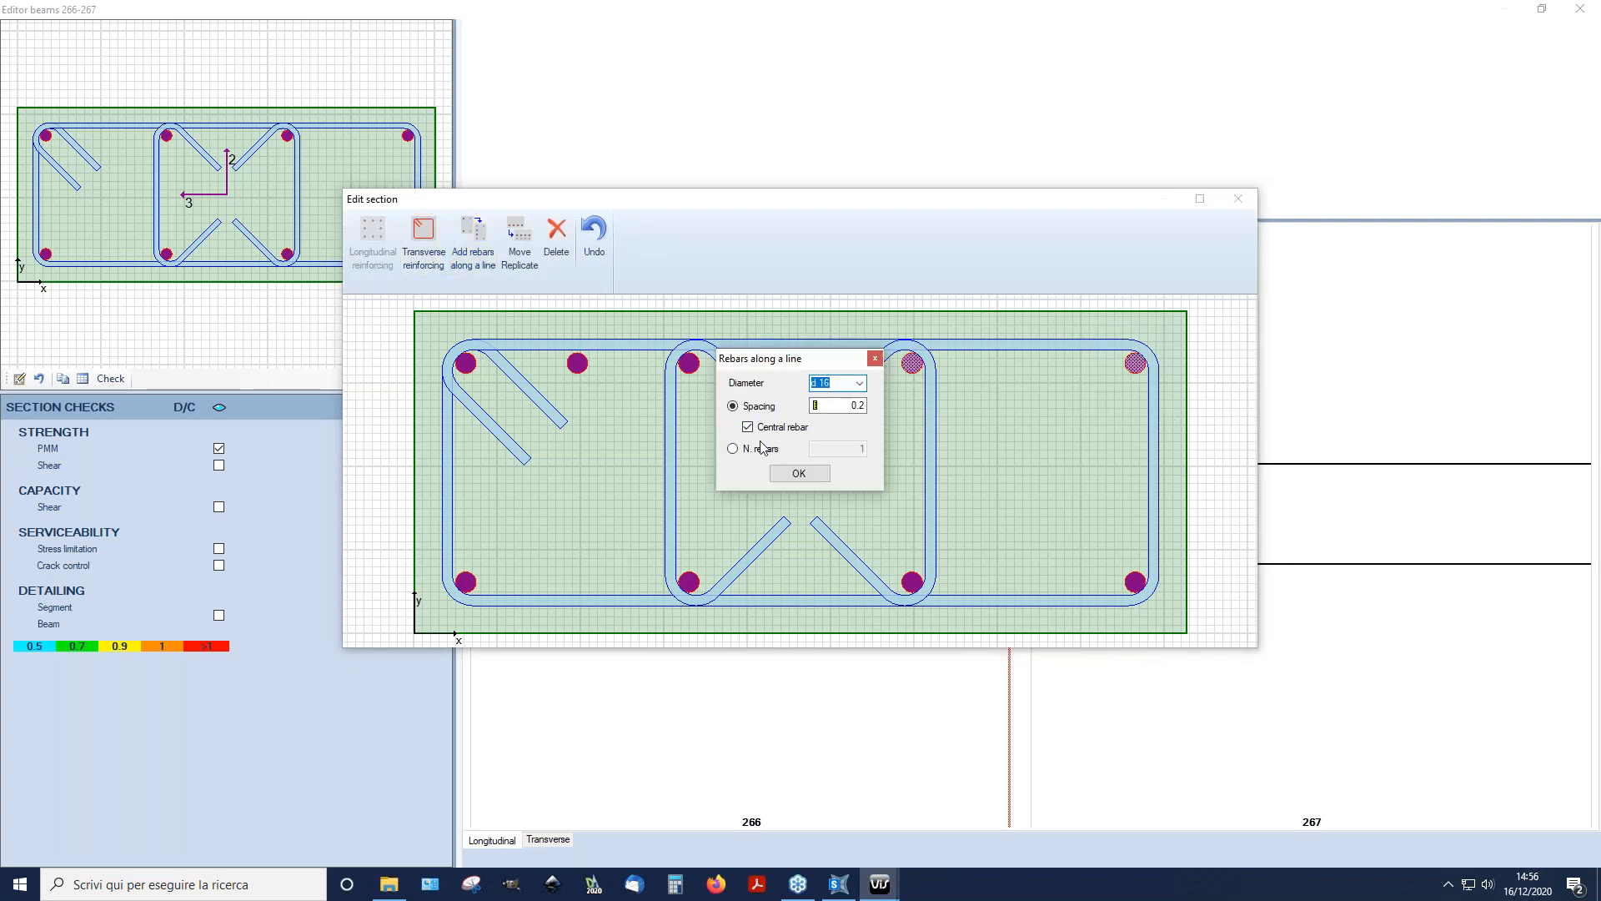
{"action": "left_click", "coordinate": [796, 474]}
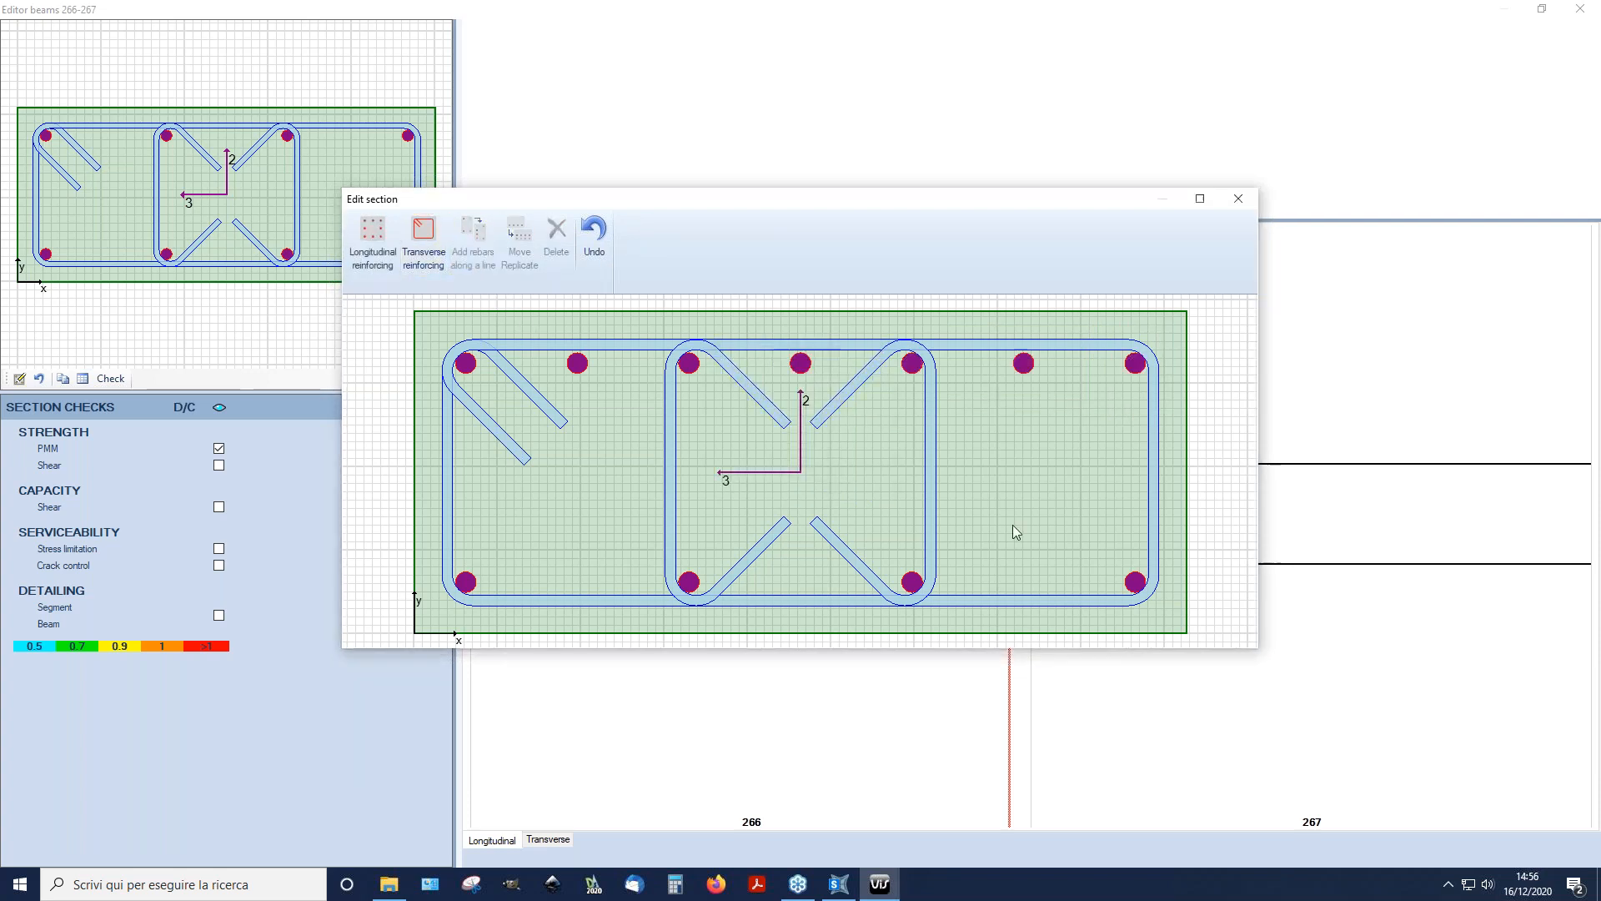
{"action": "left_click", "coordinate": [1238, 200]}
Step: Set the three additional top d16 rebars to run 1.5 m on each side of the central support
{"action": "left_click", "coordinate": [548, 121]}
{"action": "left_click_drag", "start_coordinate": [472, 121], "coordinate": [639, 145]}
{"action": "key", "text": "Tab"}
{"action": "type", "text": "1.5"}
{"action": "key", "text": "Return"}
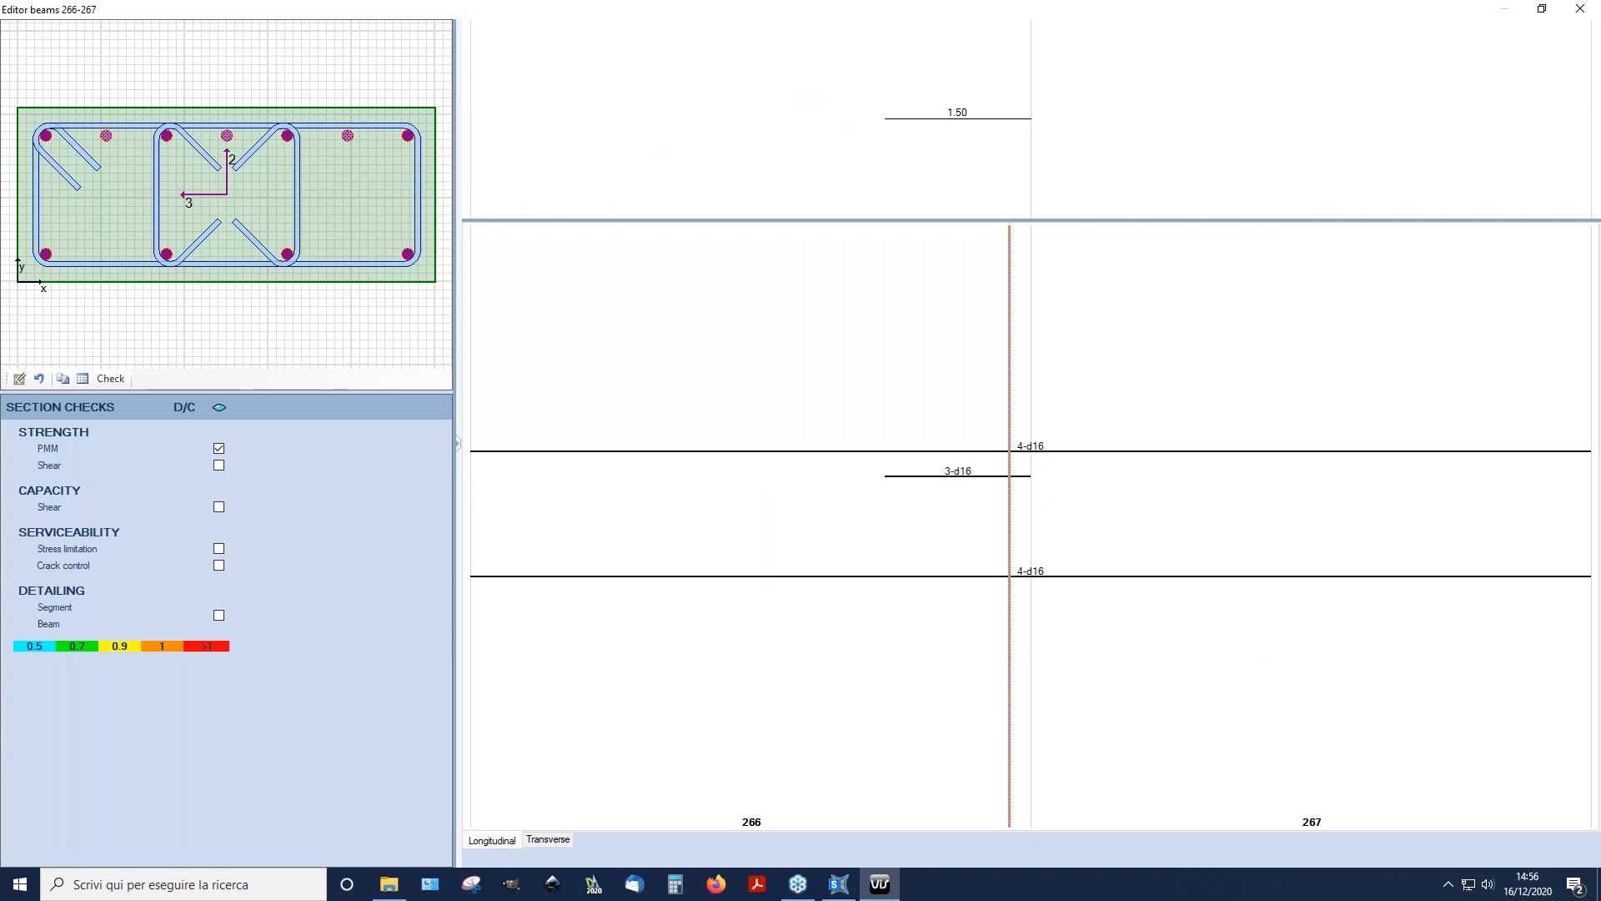
{"action": "left_click_drag", "start_coordinate": [1048, 122], "coordinate": [1117, 134]}
{"action": "key", "text": "Tab"}
{"action": "type", "text": "1.5"}
{"action": "key", "text": "Return"}
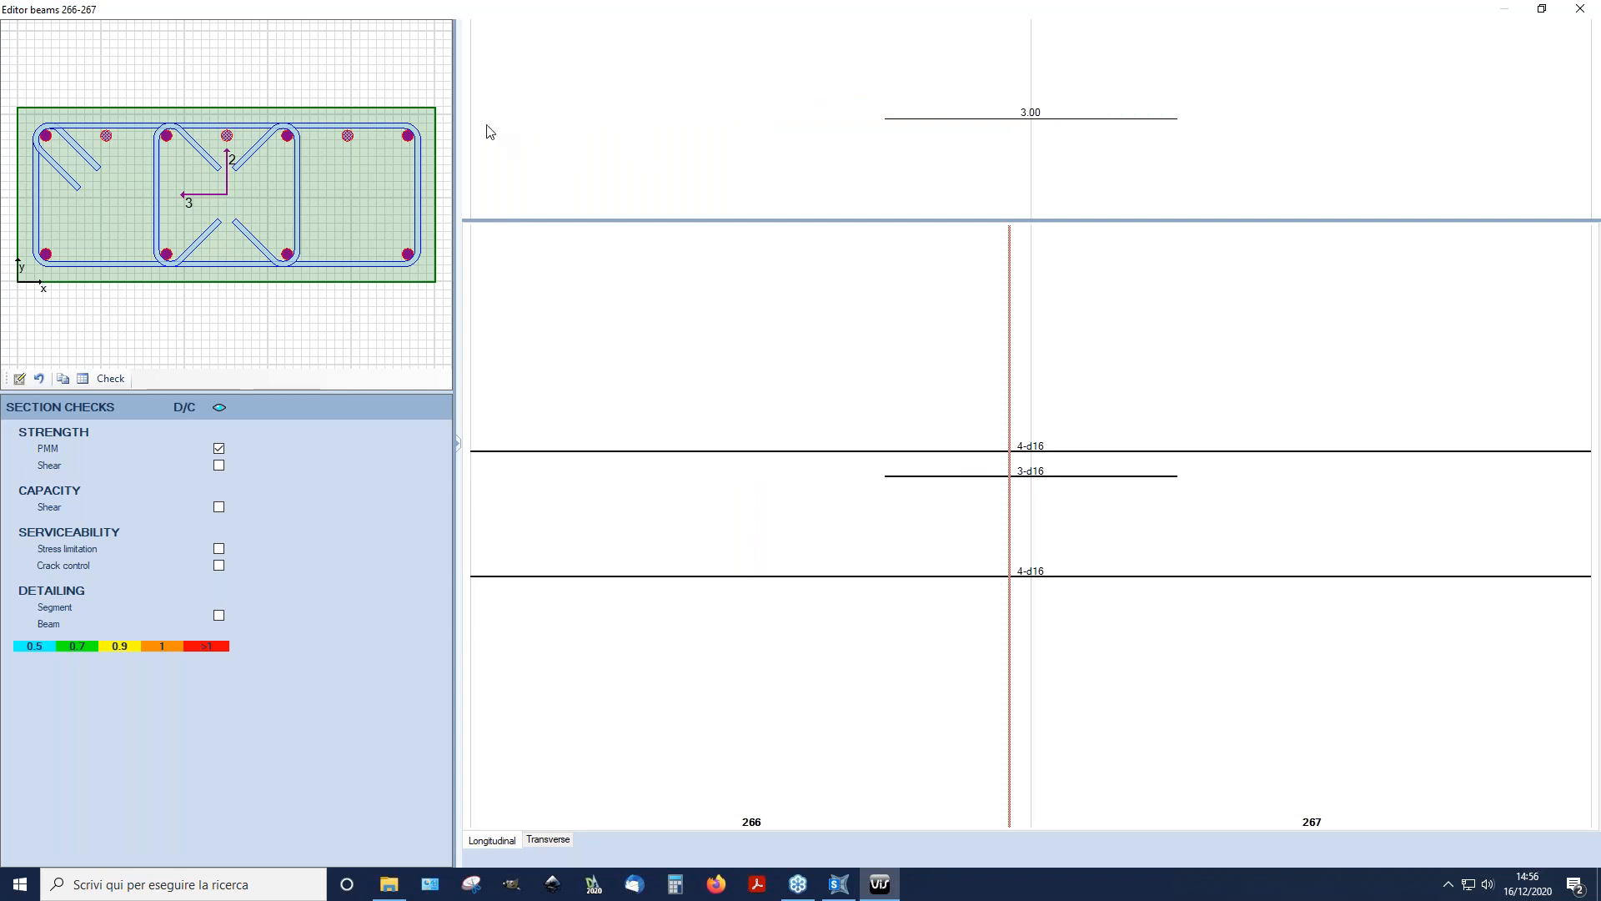
Step: Place the three additional top d16 rebars over a 1 m length at the outer ends of beams 266 and 267
{"action": "left_click_drag", "start_coordinate": [480, 127], "coordinate": [536, 131]}
{"action": "key", "text": "Tab"}
{"action": "type", "text": "1"}
{"action": "key", "text": "Return"}
{"action": "left_click_drag", "start_coordinate": [1589, 127], "coordinate": [1472, 129]}
{"action": "key", "text": "Tab"}
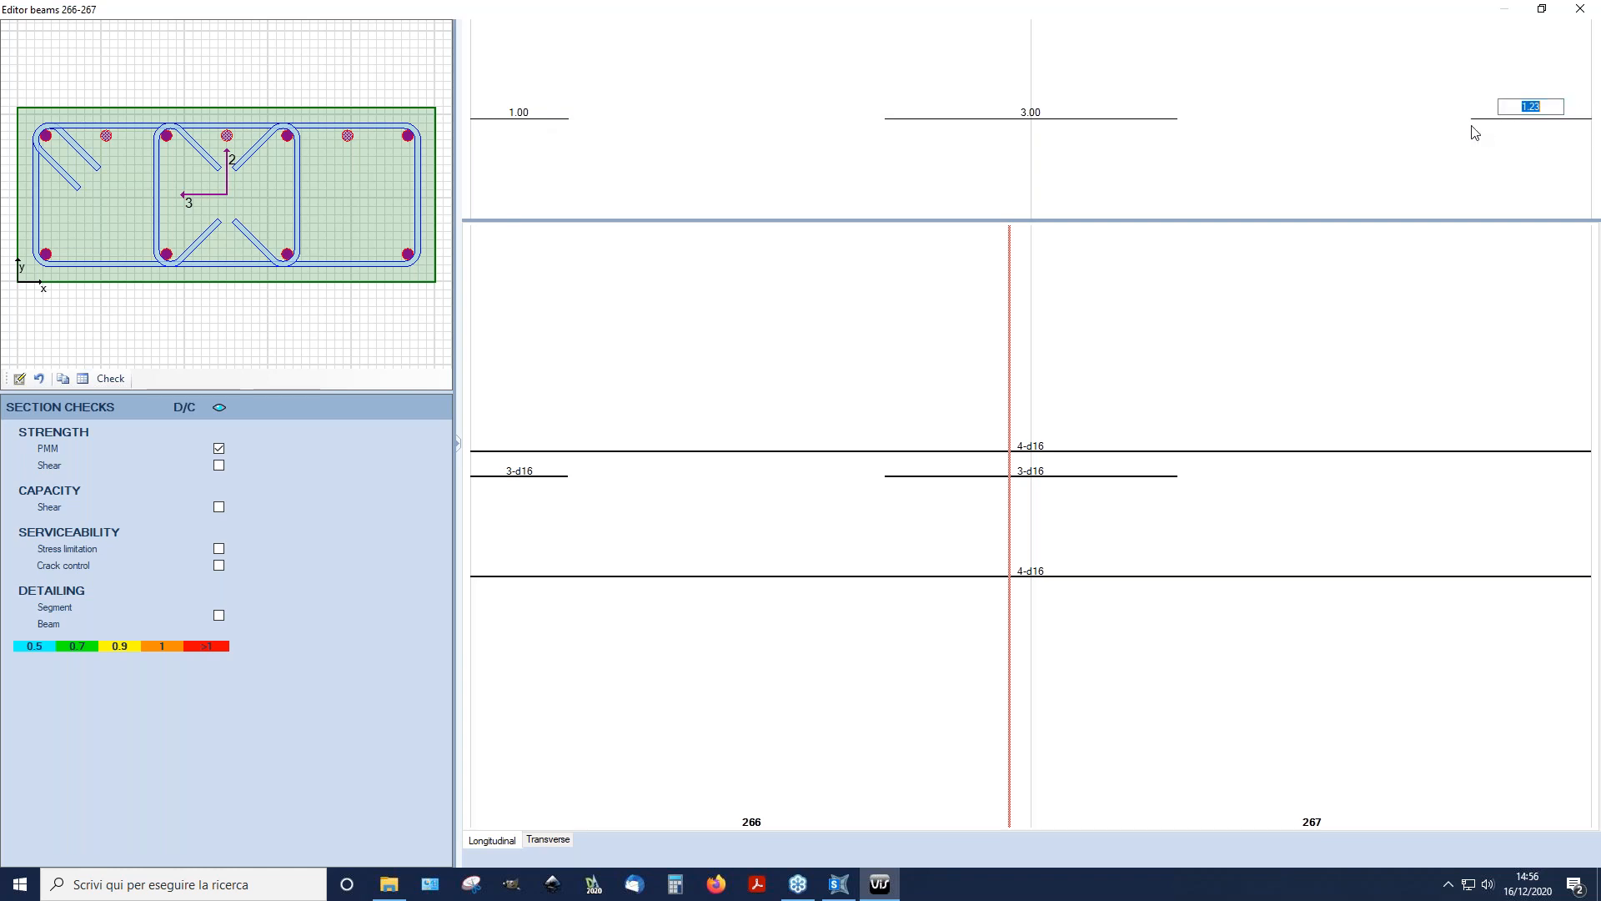
{"action": "key", "text": "Return"}
Step: In the midspan section of beam 266, add one d16 rebar midway between the two inner bottom rebars
{"action": "left_click", "coordinate": [19, 378]}
{"action": "left_click_drag", "start_coordinate": [629, 543], "coordinate": [958, 636]}
{"action": "left_click", "coordinate": [472, 267]}
{"action": "left_click", "coordinate": [759, 445]}
{"action": "left_click", "coordinate": [802, 474]}
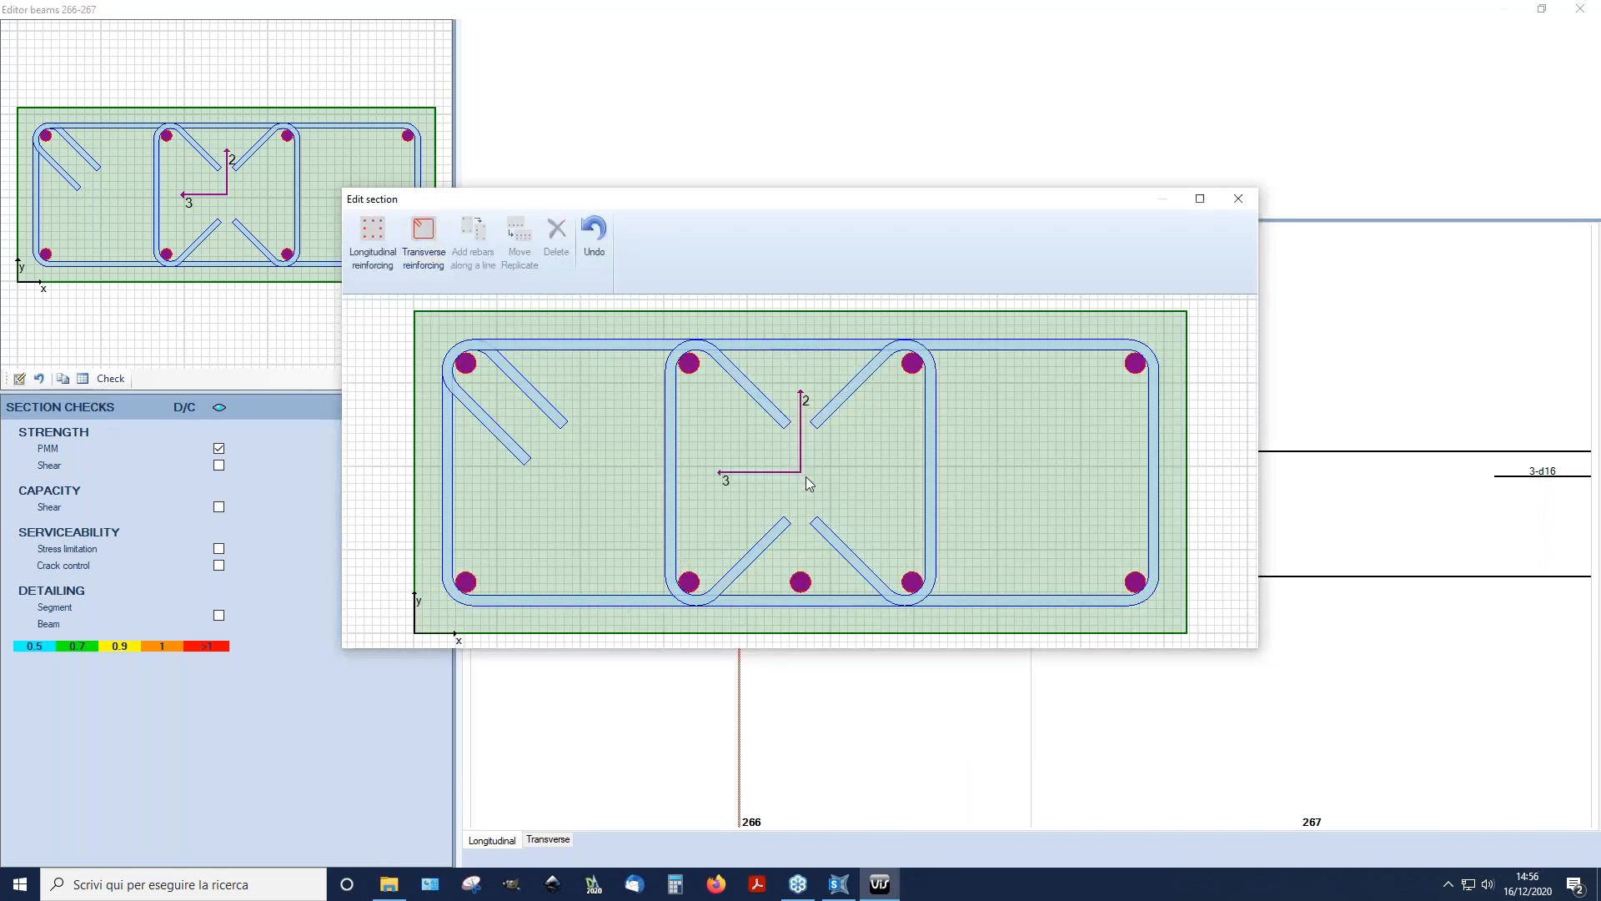
{"action": "left_click", "coordinate": [1238, 199]}
Step: Set the additional bottom d16 rebar to run 1 m on each side of the midspan of beam 266
{"action": "left_click", "coordinate": [754, 119]}
{"action": "left_click_drag", "start_coordinate": [879, 121], "coordinate": [749, 125]}
{"action": "left_click_drag", "start_coordinate": [569, 119], "coordinate": [616, 131]}
{"action": "type", "text": "1"}
{"action": "key", "text": "Return"}
{"action": "left_click_drag", "start_coordinate": [762, 135], "coordinate": [824, 135]}
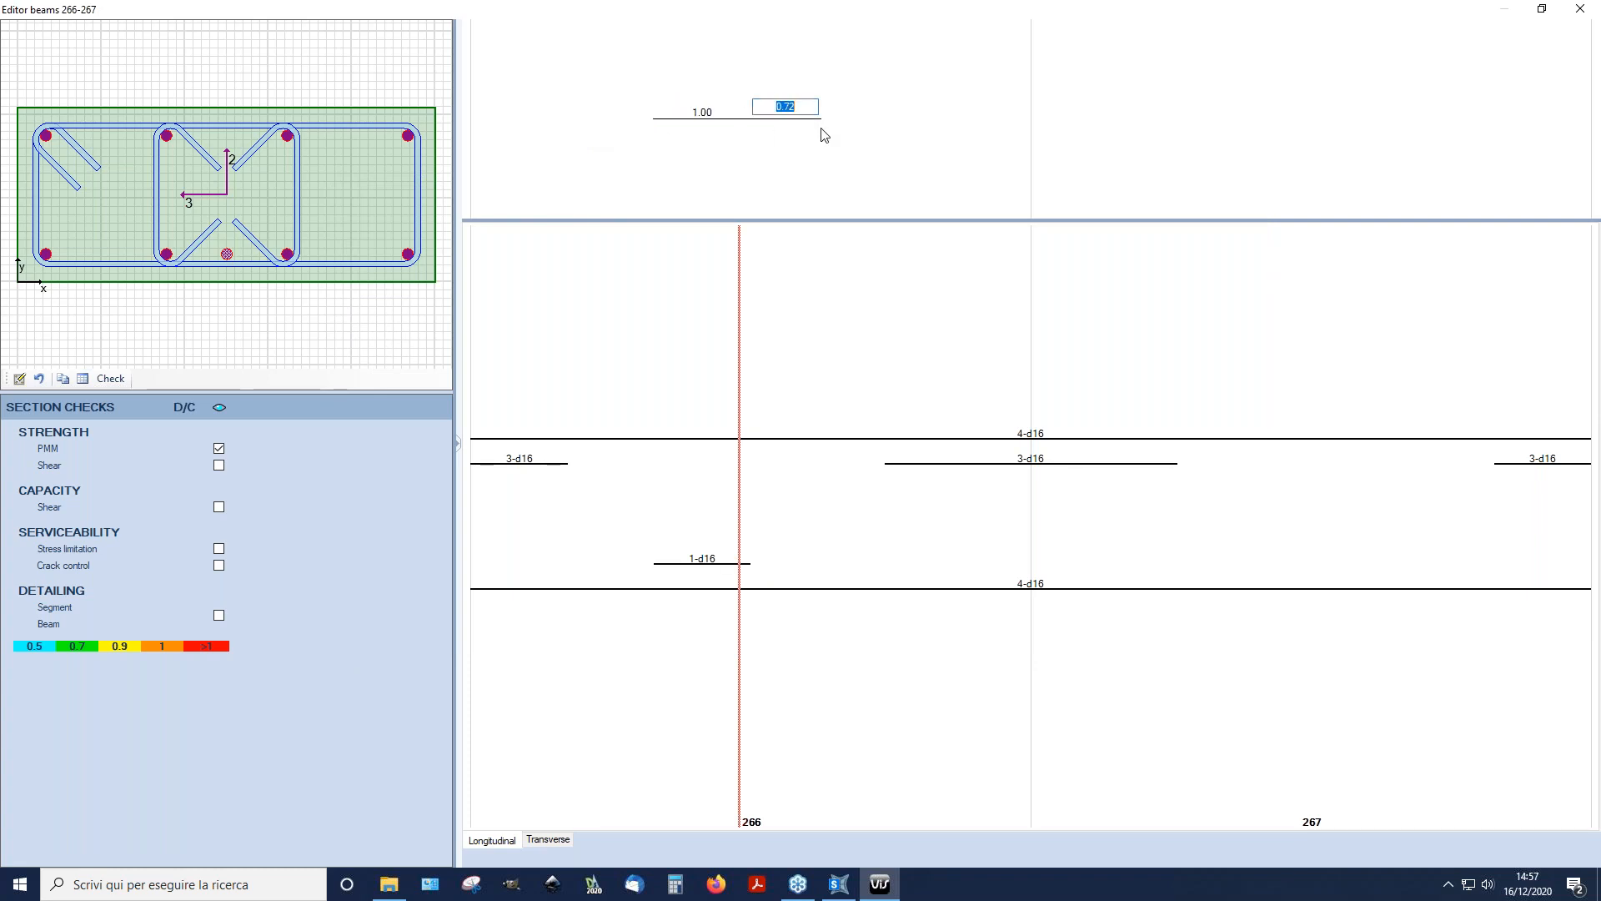
{"action": "key", "text": "Return"}
Step: Place the additional bottom d16 rebar in beam 267 over a 2 m length centred on its midspan
{"action": "left_click_drag", "start_coordinate": [1313, 124], "coordinate": [1254, 128]}
{"action": "type", "text": "1"}
{"action": "key", "text": "Return"}
{"action": "left_click", "coordinate": [1310, 129]}
{"action": "left_click_drag", "start_coordinate": [1315, 131], "coordinate": [1376, 137]}
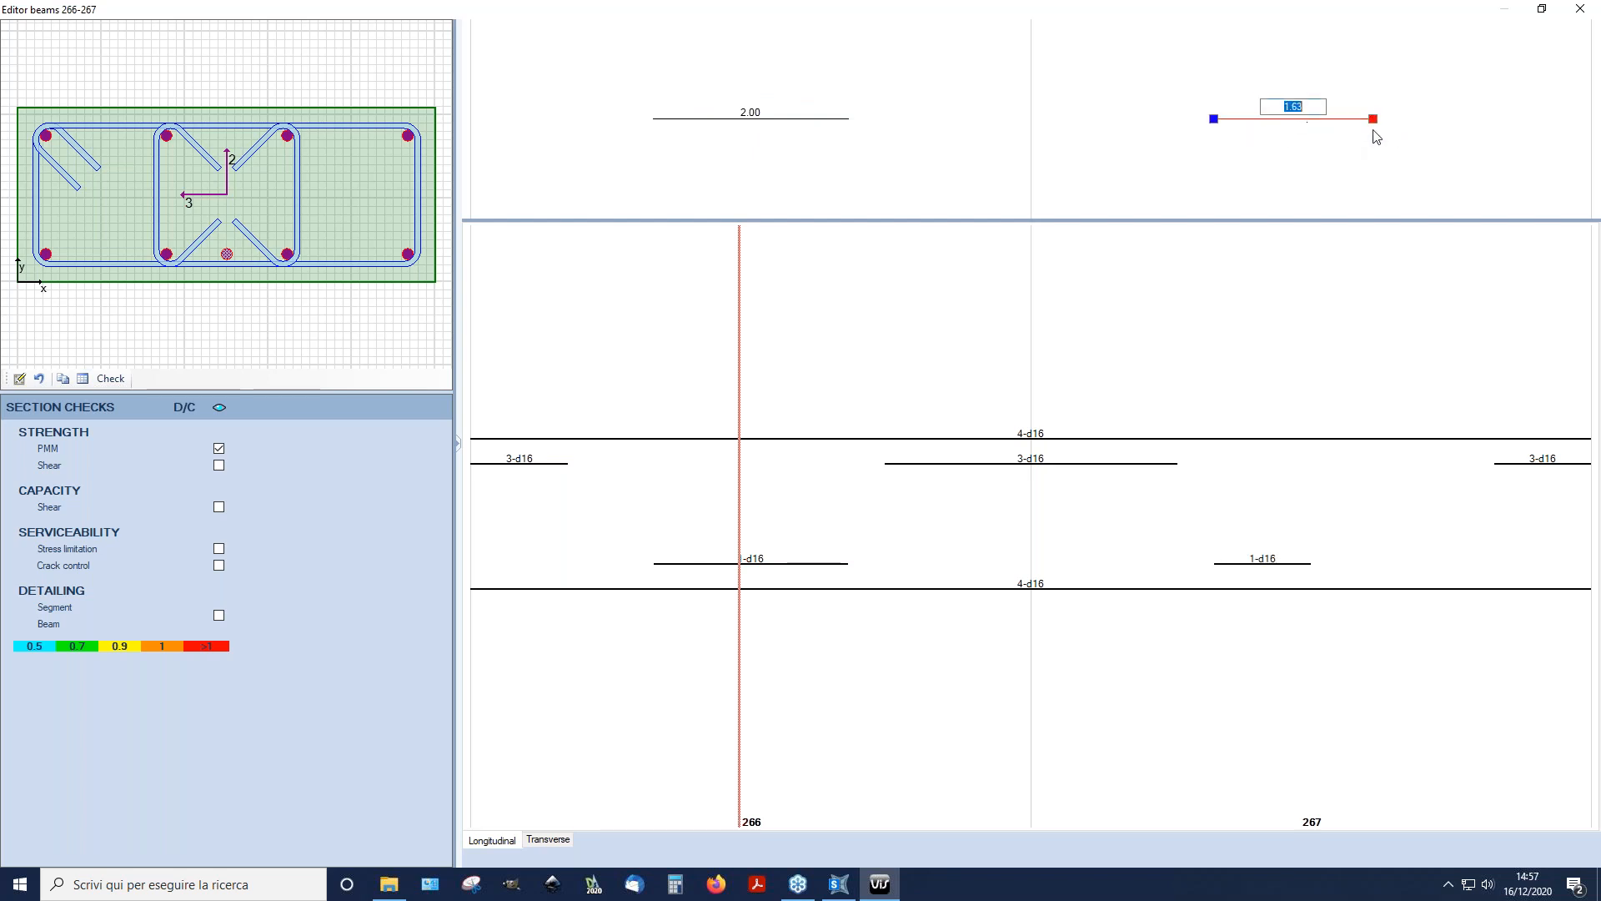
{"action": "type", "text": "2"}
{"action": "key", "text": "Return"}
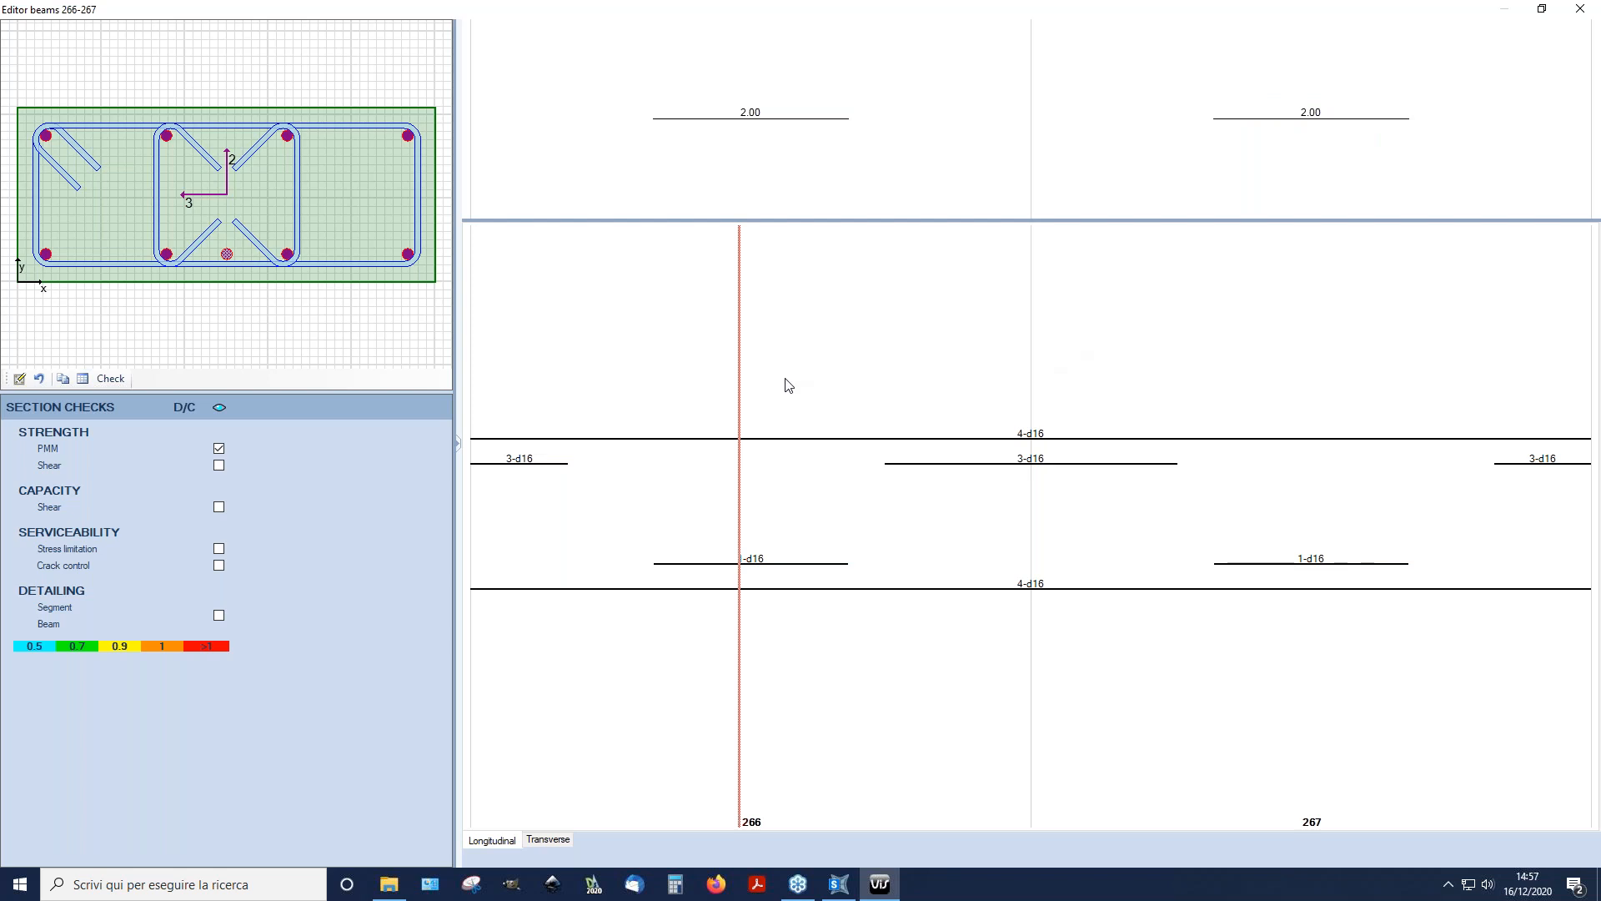
Step: Run the section checks and examine the M-N interaction diagram of the highest-D/C combination near the central support in beam 267
{"action": "mouse_move", "coordinate": [738, 414]}
{"action": "left_mouse_down"}
{"action": "mouse_move", "coordinate": [540, 418]}
{"action": "mouse_move", "coordinate": [679, 402]}
{"action": "mouse_move", "coordinate": [1462, 418]}
{"action": "mouse_move", "coordinate": [590, 411]}
{"action": "mouse_move", "coordinate": [697, 426]}
{"action": "mouse_move", "coordinate": [1475, 411]}
{"action": "mouse_move", "coordinate": [707, 417]}
{"action": "left_mouse_up"}
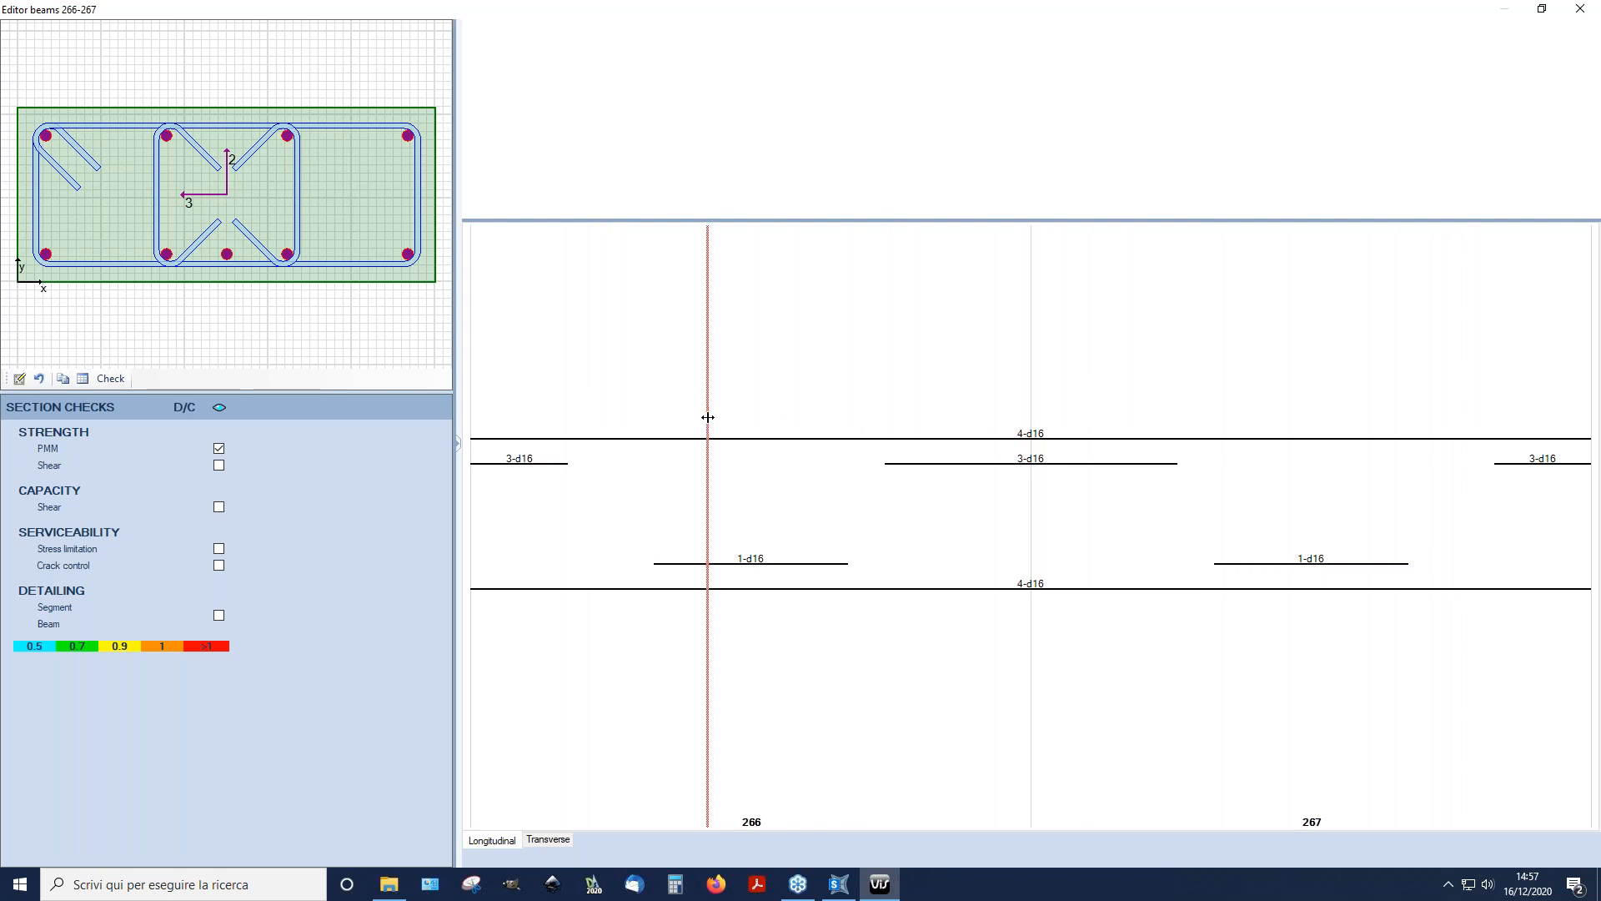
{"action": "left_click", "coordinate": [110, 378]}
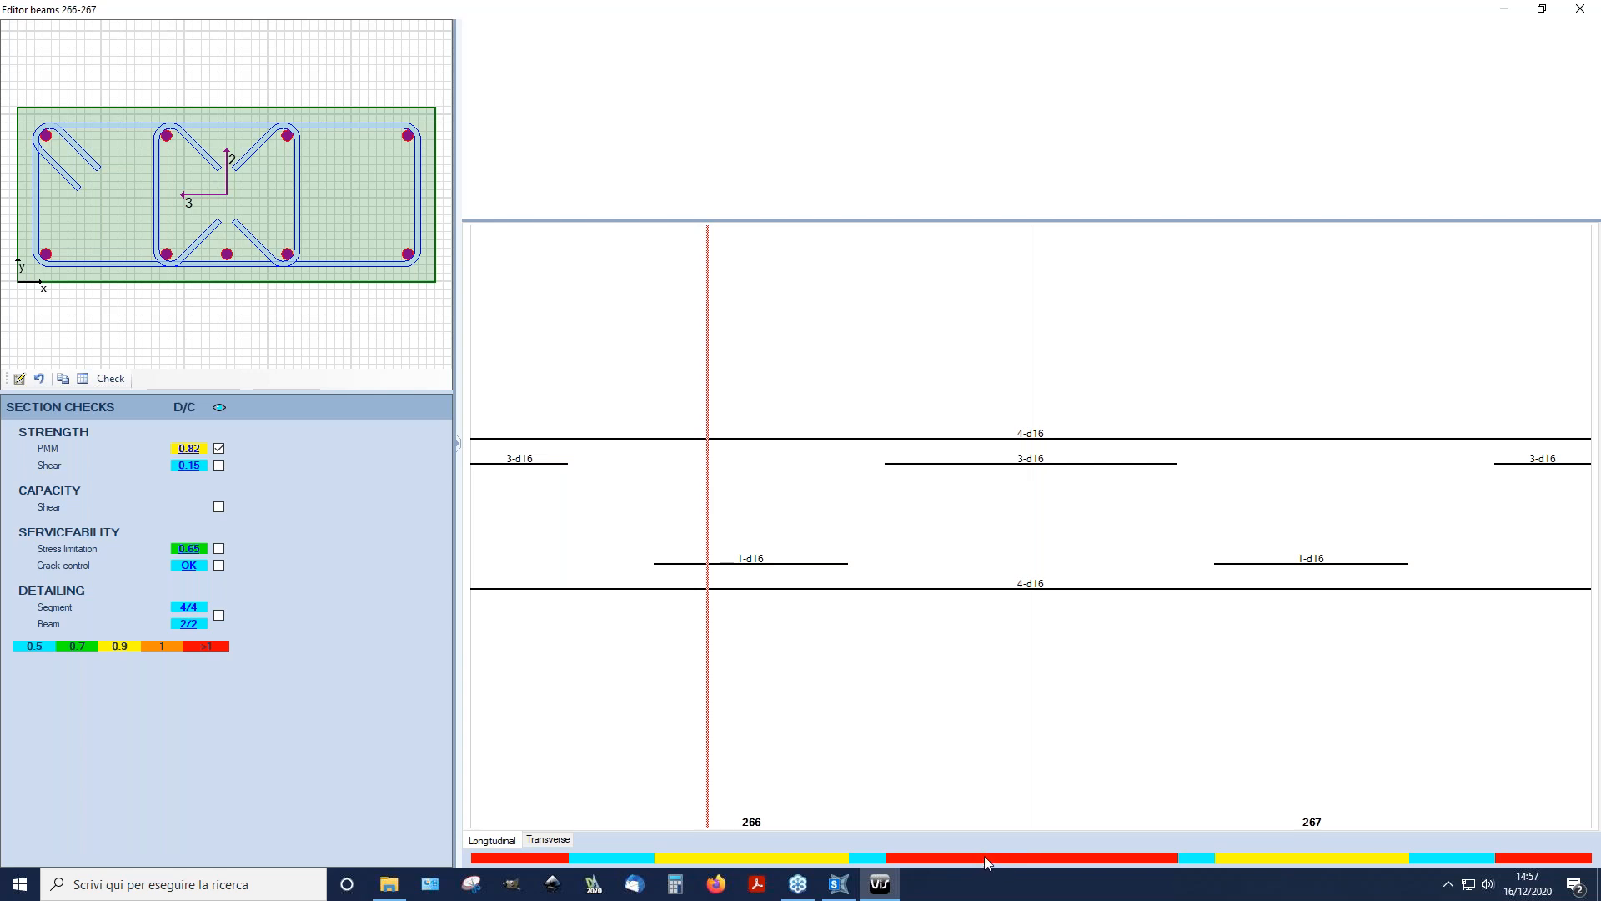
{"action": "left_click_drag", "start_coordinate": [707, 528], "coordinate": [1070, 545]}
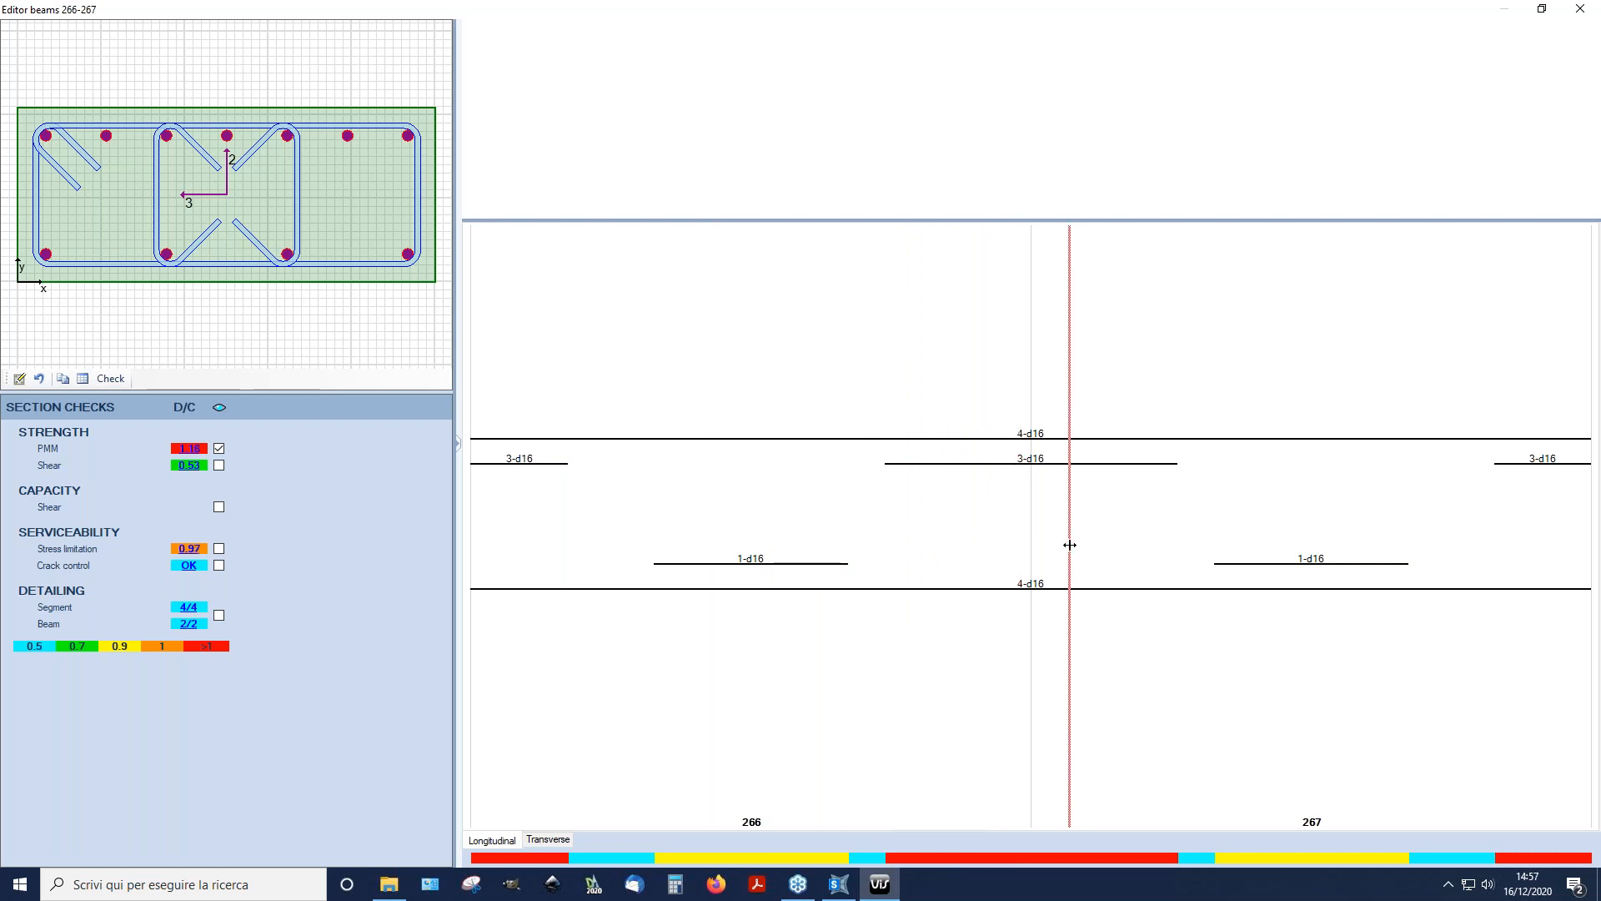
{"action": "left_click", "coordinate": [196, 453]}
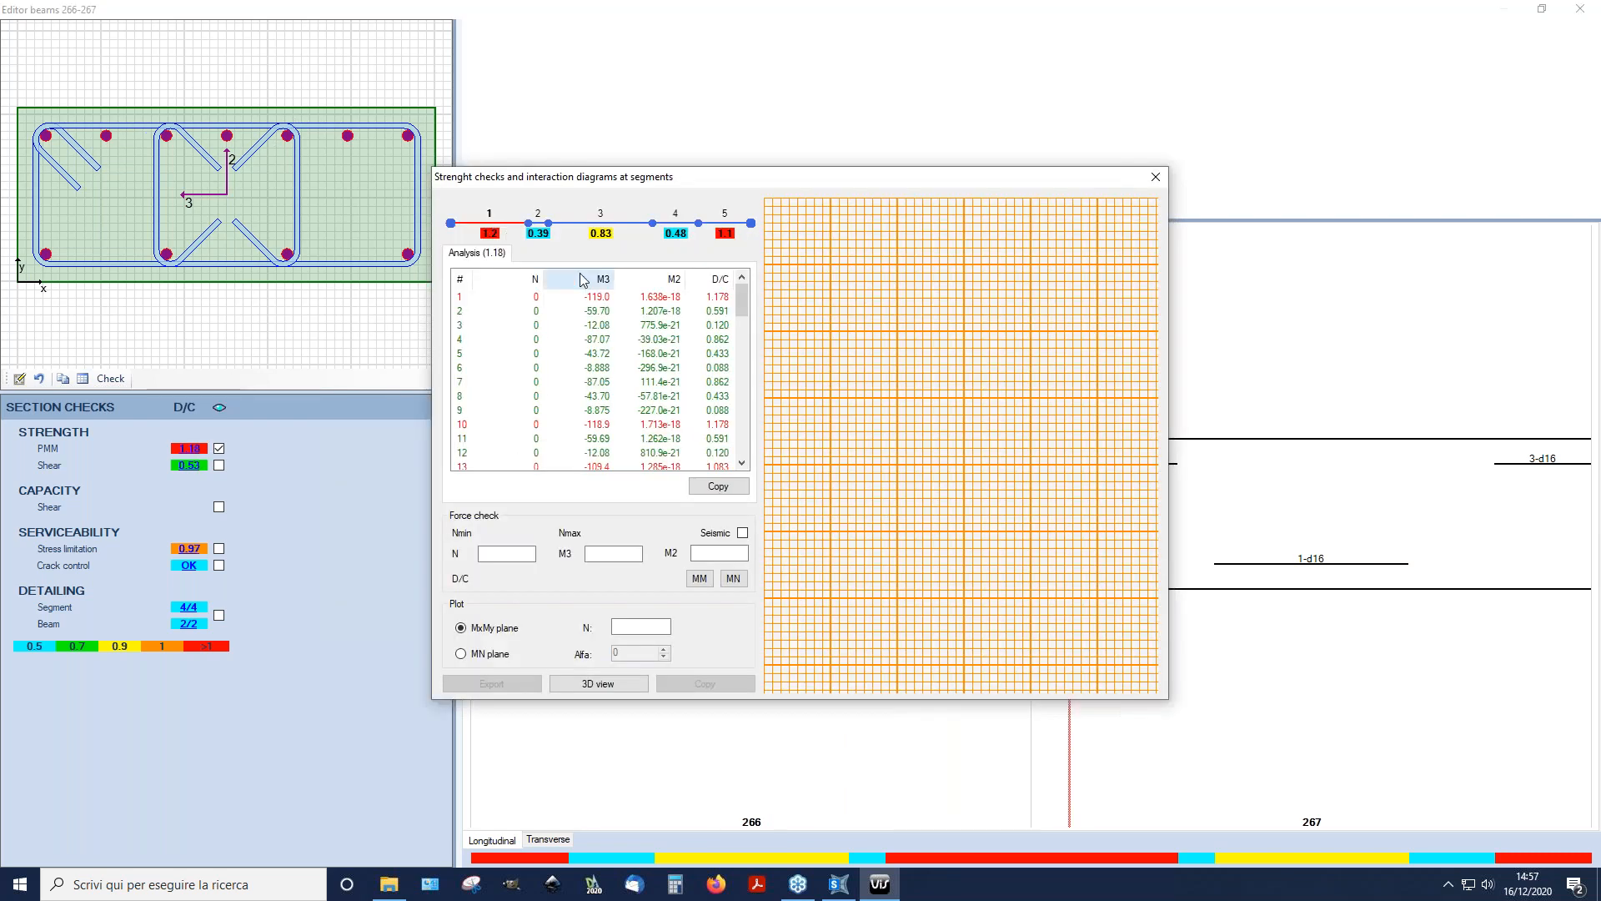
{"action": "left_click", "coordinate": [720, 281]}
{"action": "left_click", "coordinate": [717, 297]}
{"action": "left_click", "coordinate": [733, 579]}
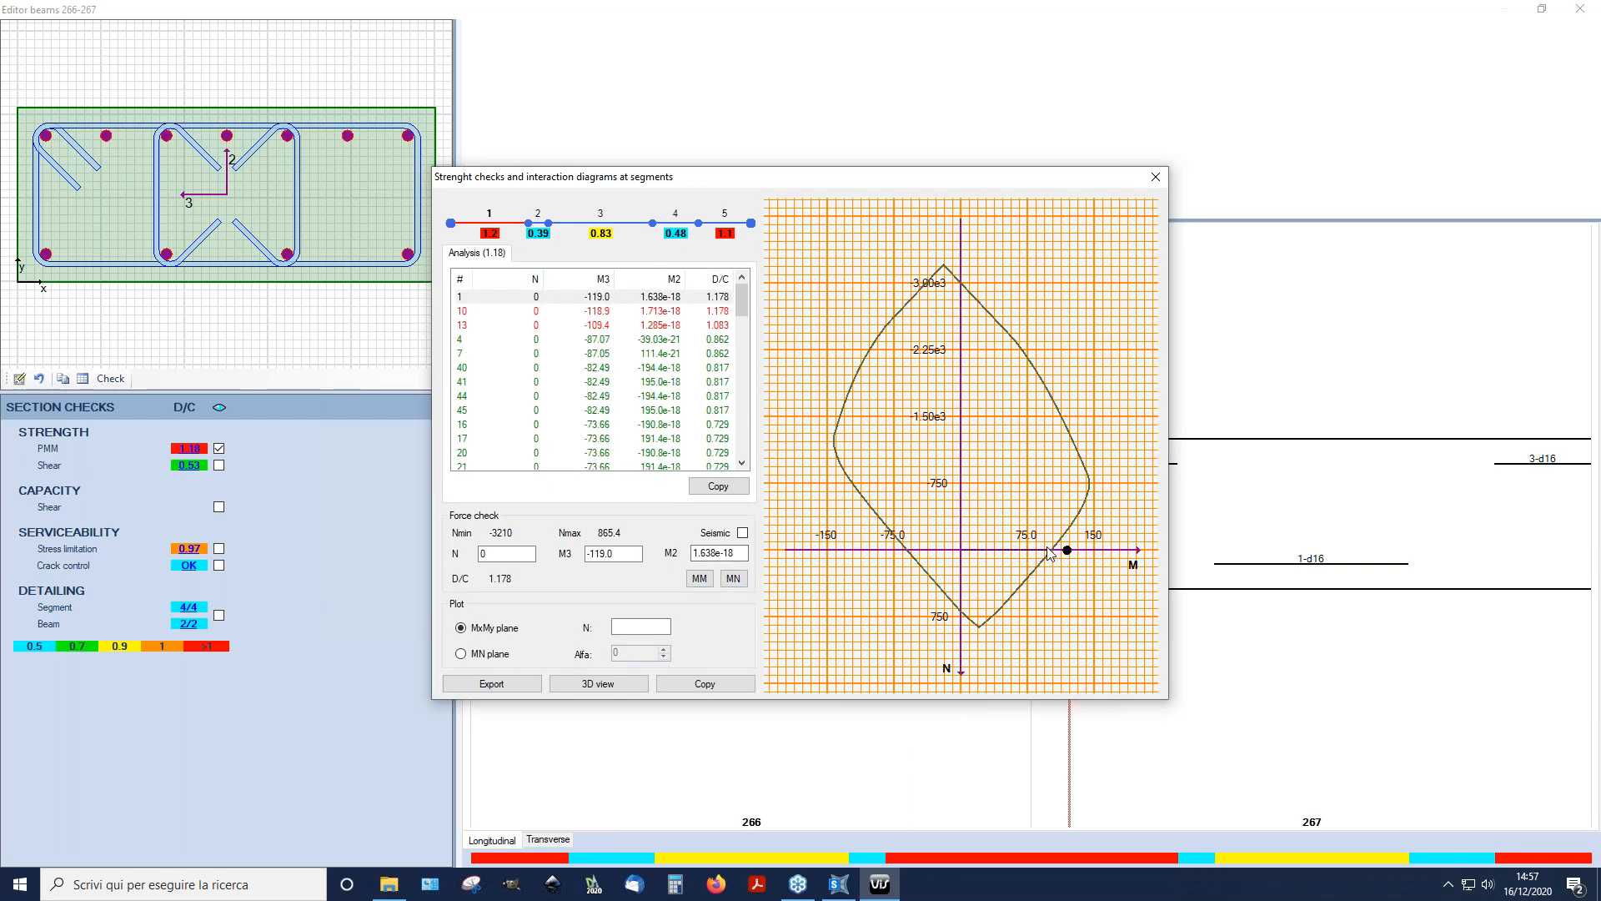
{"action": "left_click", "coordinate": [1155, 177]}
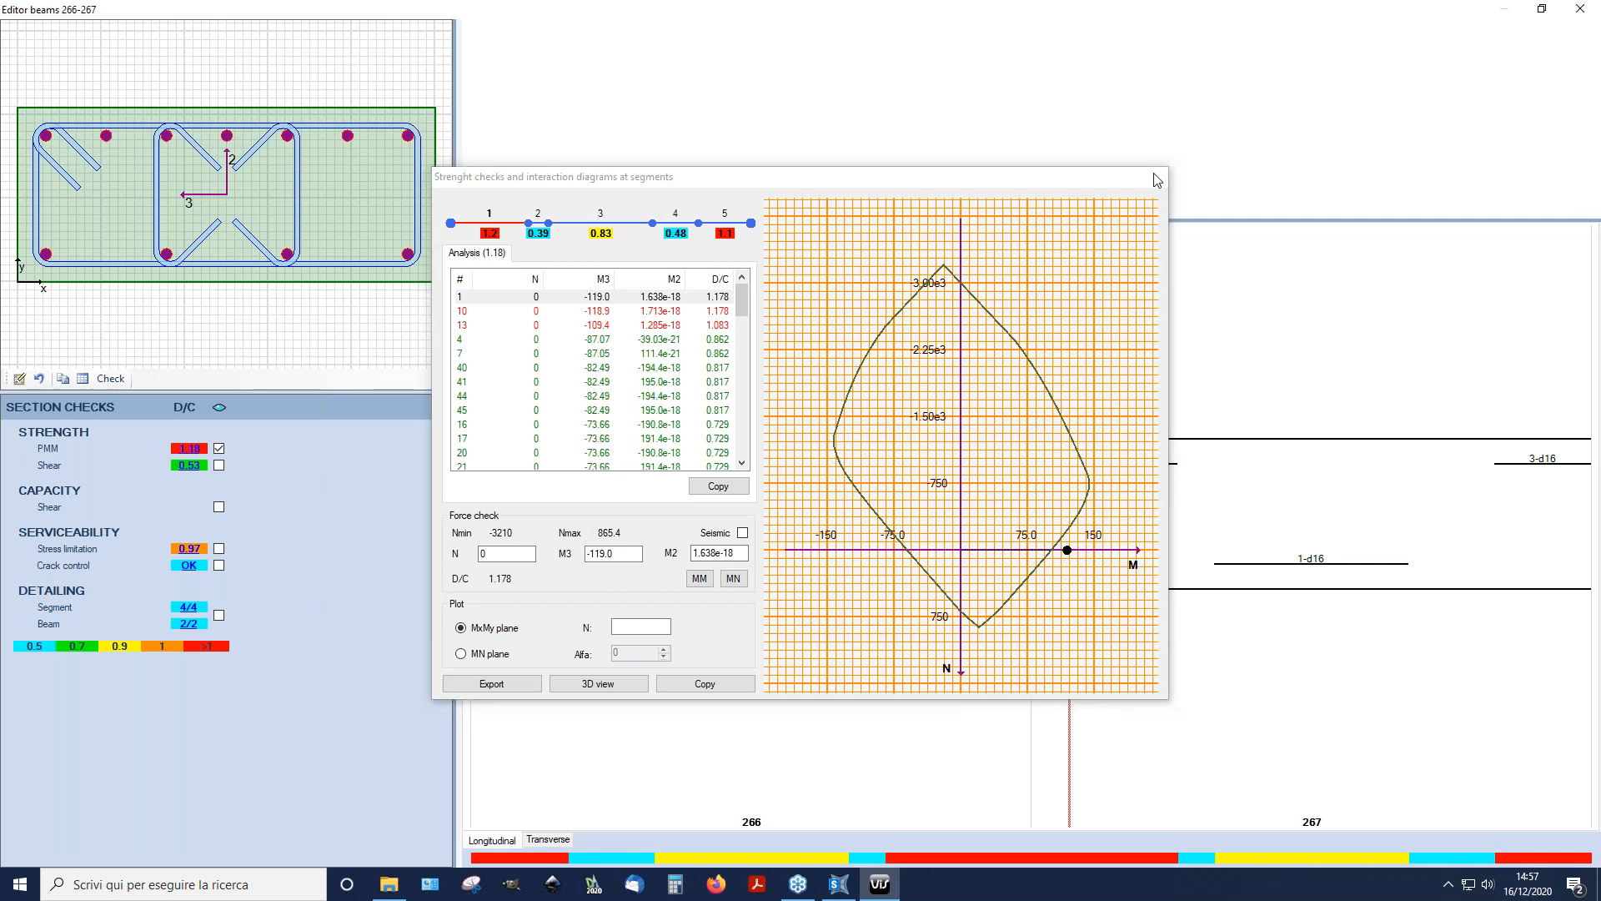
Step: Examine the M-N interaction diagram of the highest-D/C combination at the midspan section of beam 266
{"action": "left_click_drag", "start_coordinate": [1070, 505], "coordinate": [786, 514]}
{"action": "left_click", "coordinate": [189, 451]}
{"action": "left_click", "coordinate": [720, 278]}
{"action": "left_click", "coordinate": [584, 296]}
{"action": "left_click", "coordinate": [733, 578]}
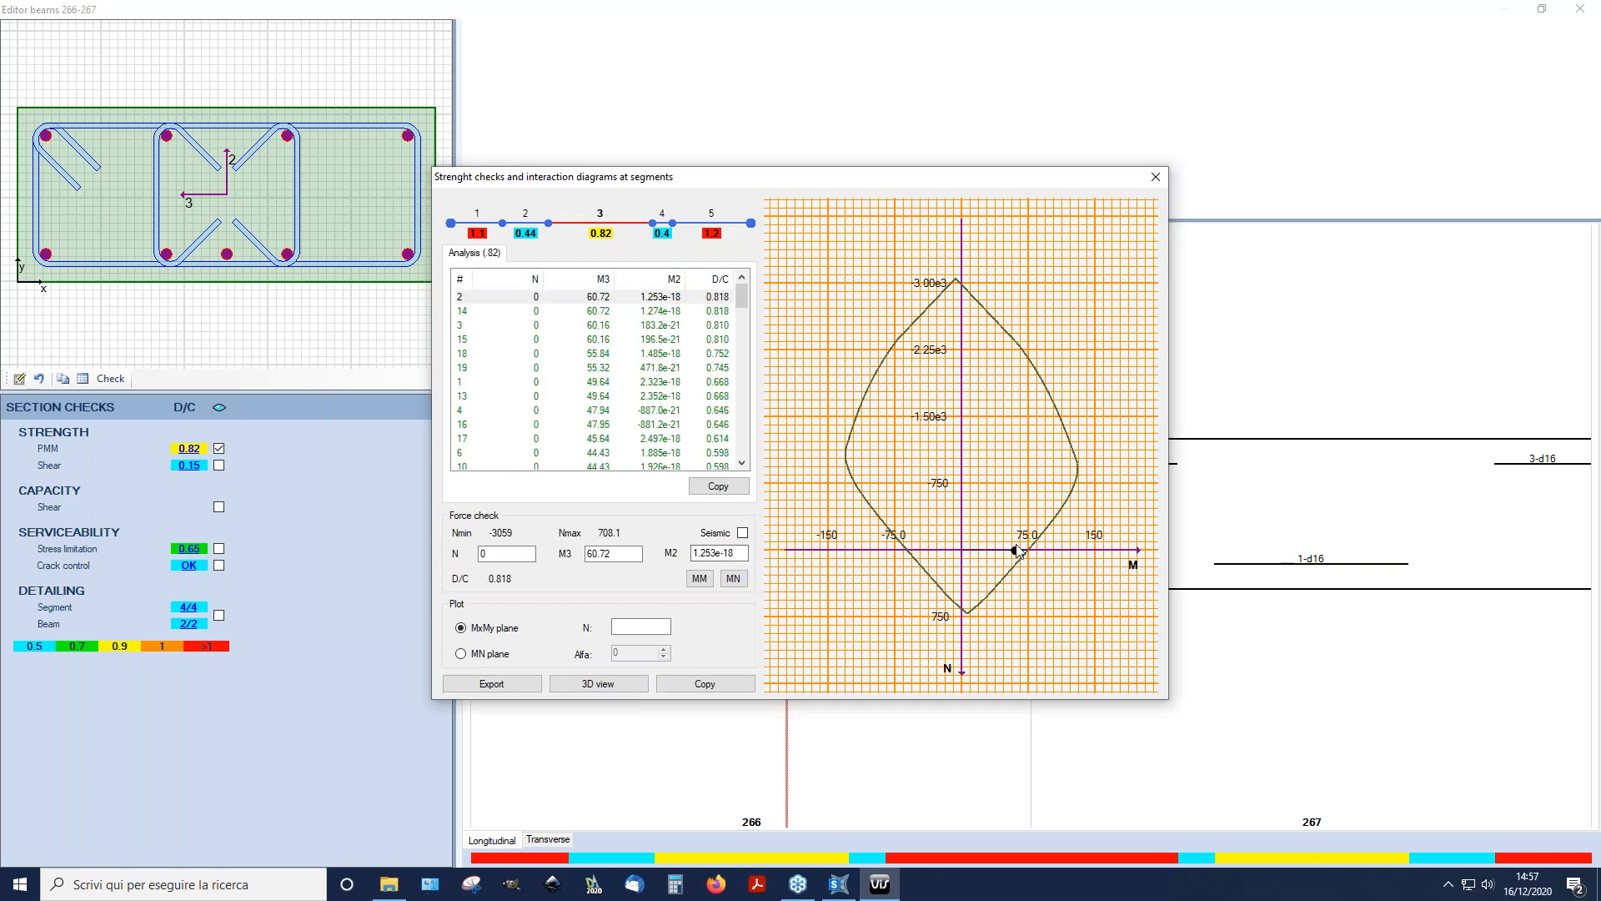
{"action": "left_click", "coordinate": [1162, 180]}
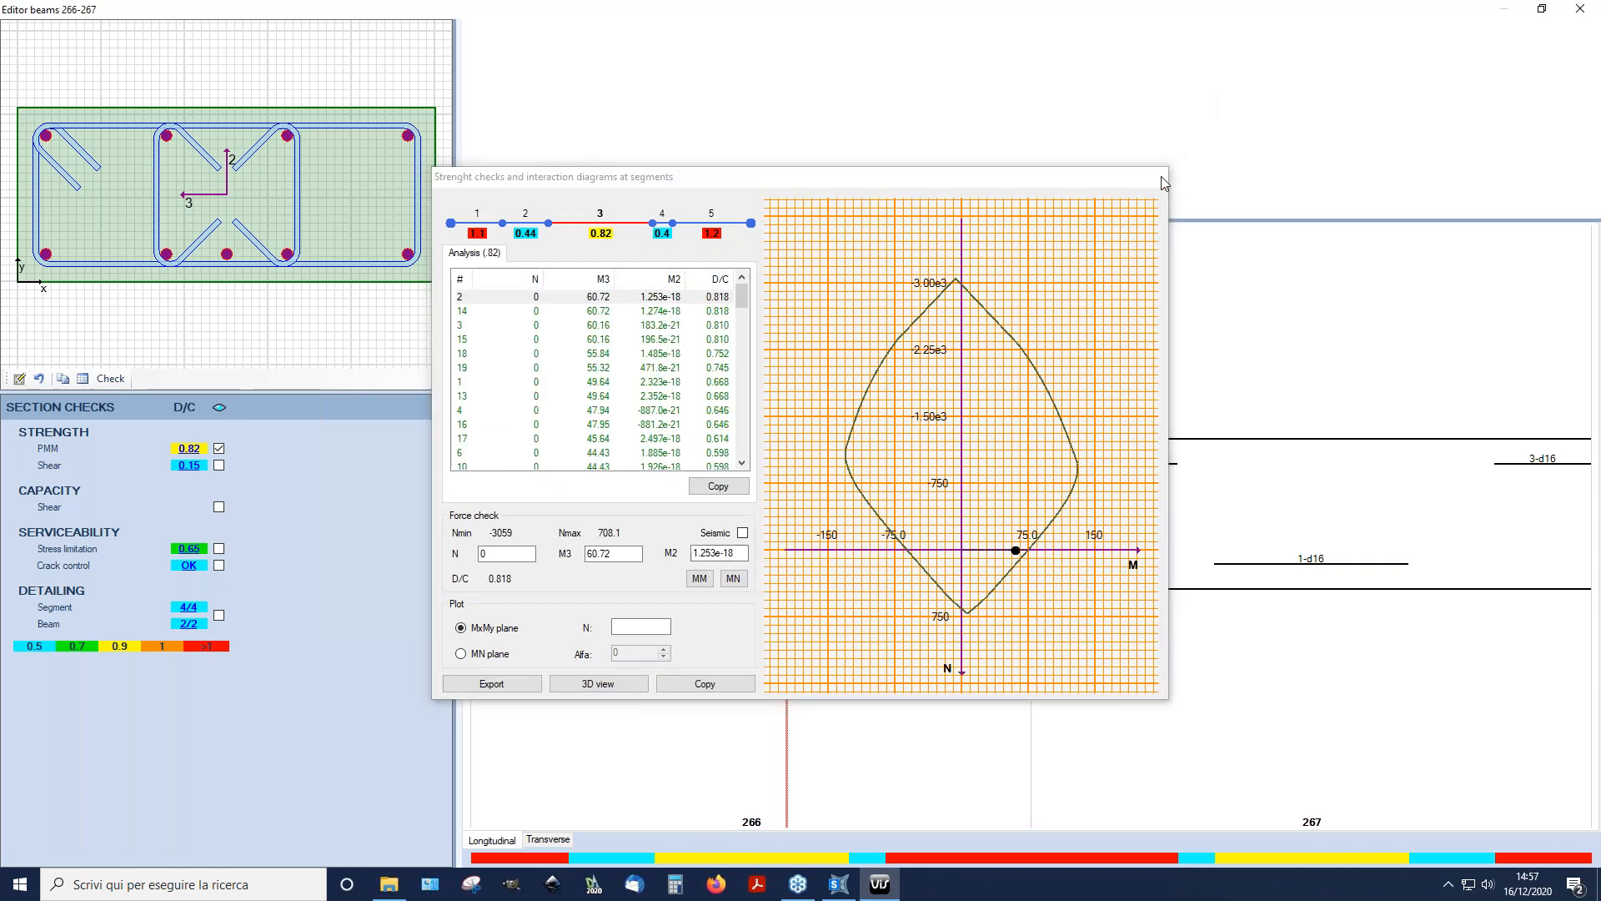
Step: Increase the additional top rebars at the supports to 5 d16
{"action": "left_click", "coordinate": [510, 464]}
{"action": "double_click", "coordinate": [511, 471]}
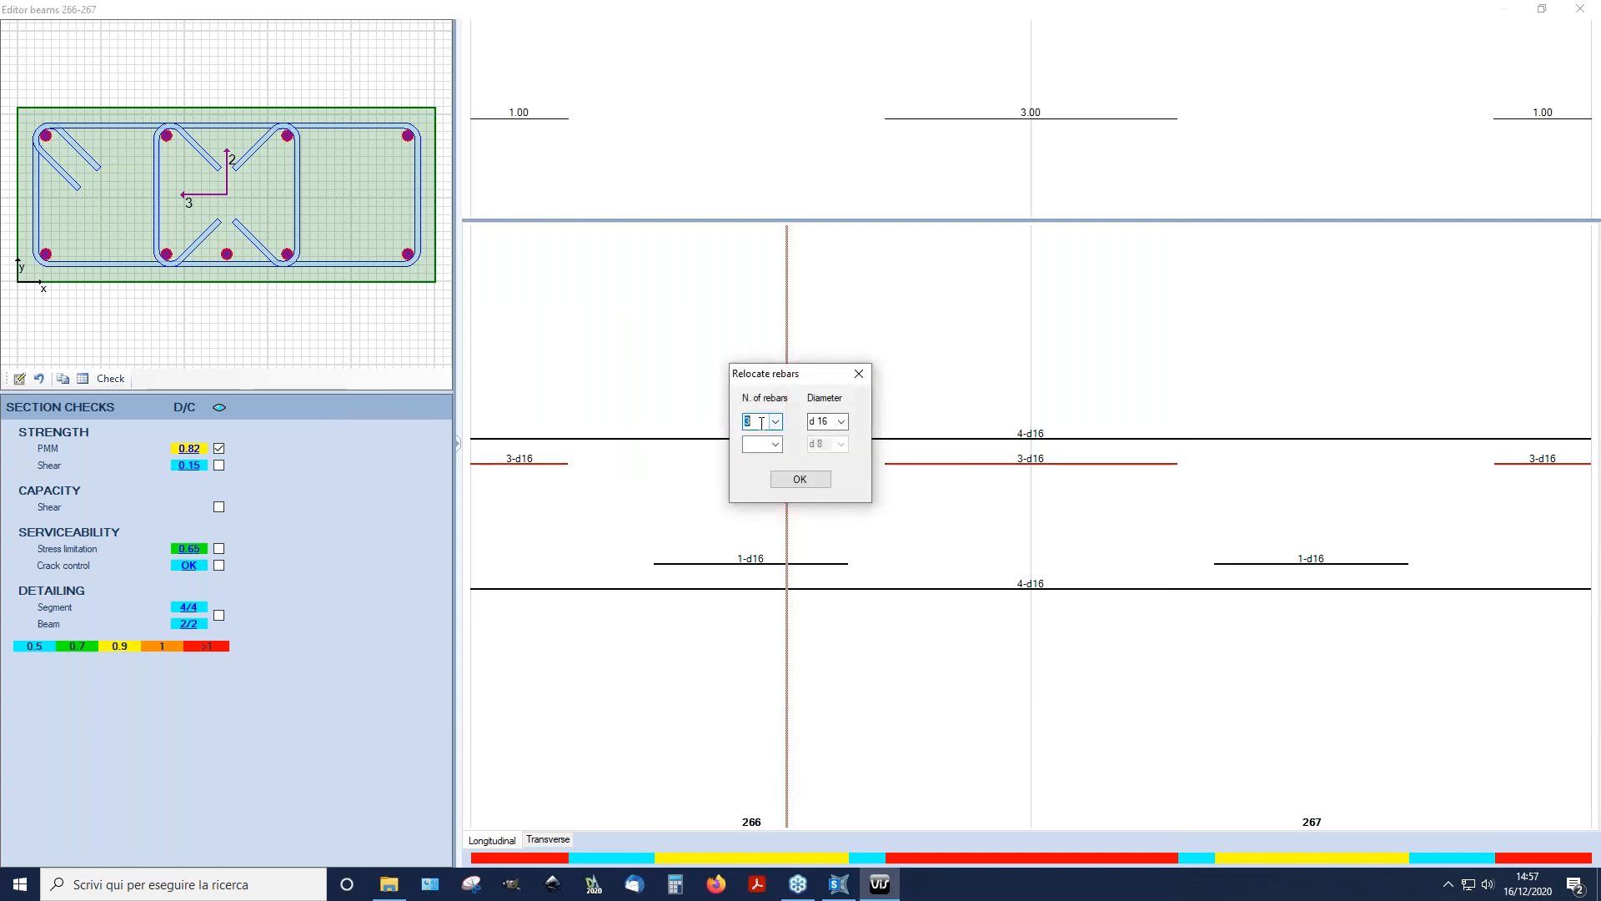
{"action": "left_click", "coordinate": [798, 482]}
Step: Rerun the section checks and plot the M-N diagram of the highest-D/C combination near the central support in beam 267
{"action": "left_click_drag", "start_coordinate": [788, 491], "coordinate": [715, 498]}
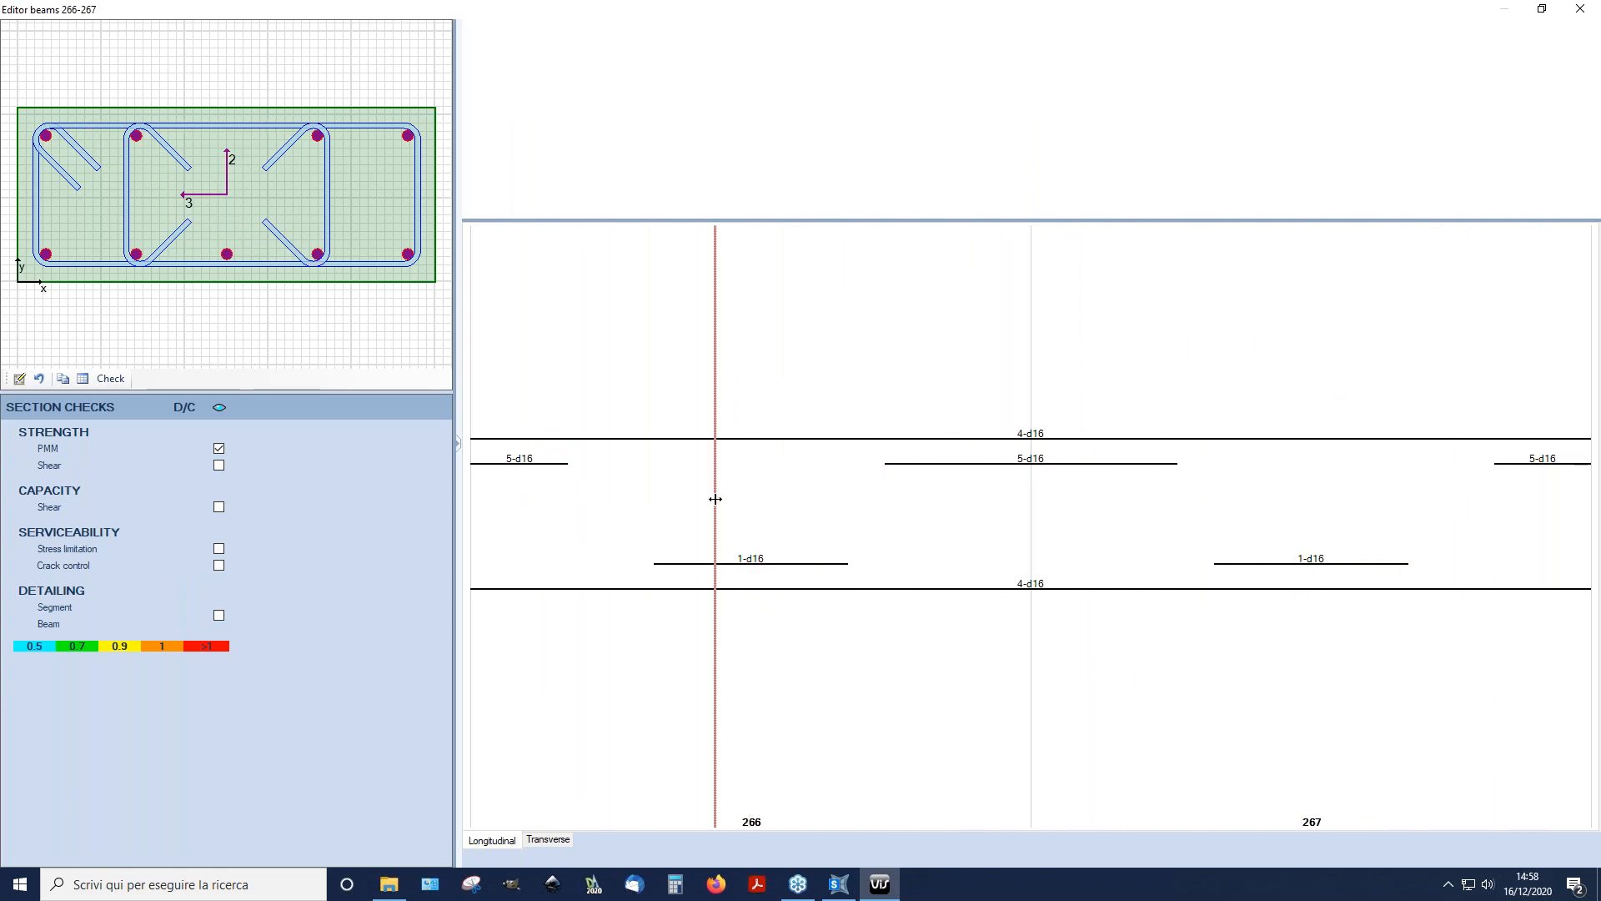
{"action": "left_click", "coordinate": [122, 381]}
{"action": "left_click_drag", "start_coordinate": [715, 468], "coordinate": [1059, 487]}
{"action": "left_click", "coordinate": [180, 448]}
{"action": "left_click", "coordinate": [721, 279]}
{"action": "left_click", "coordinate": [717, 297]}
{"action": "left_click", "coordinate": [733, 578]}
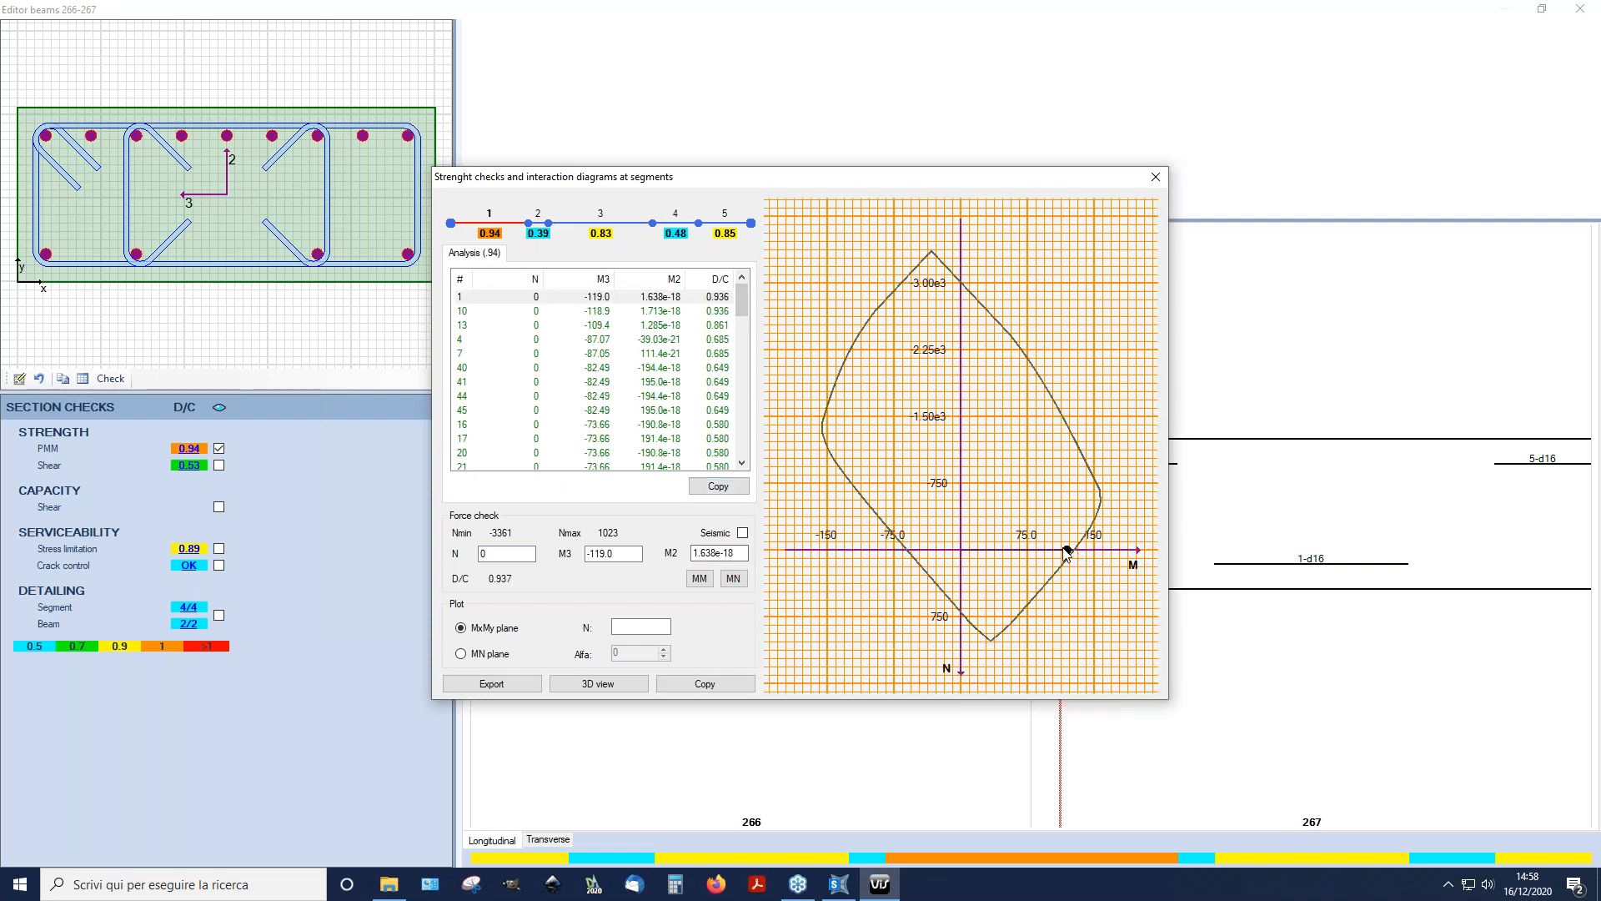
Step: Examine the section's 3D interaction diagram from a rotated viewpoint, reading a point on the surface, and close the strength check
{"action": "left_click", "coordinate": [616, 684]}
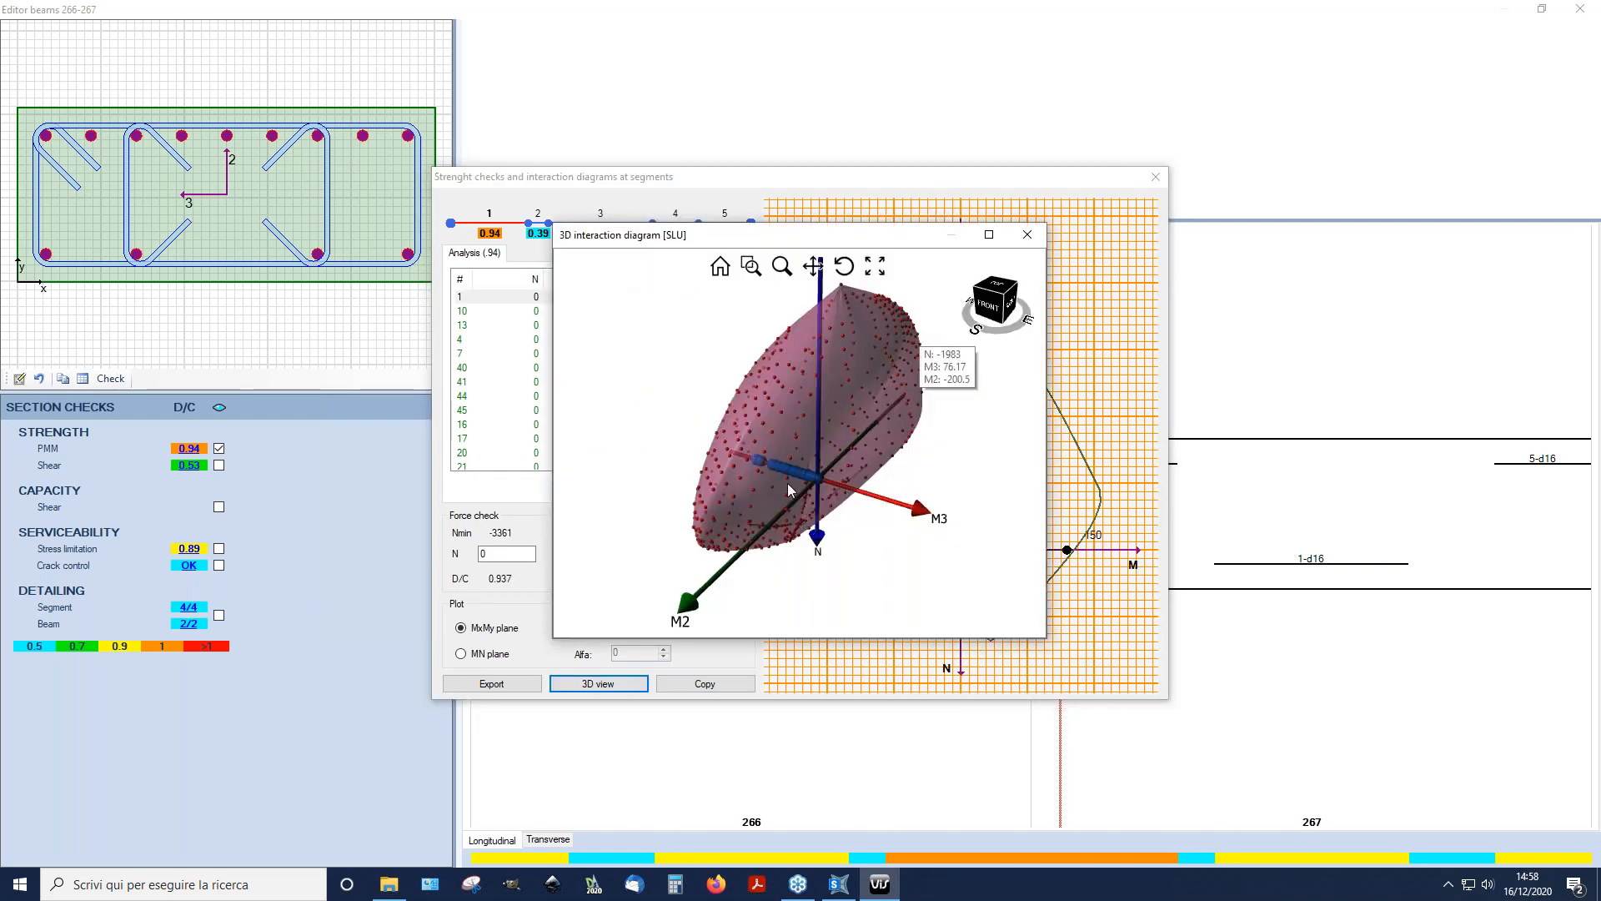
{"action": "left_click", "coordinate": [843, 265]}
{"action": "left_click_drag", "start_coordinate": [800, 575], "coordinate": [764, 412]}
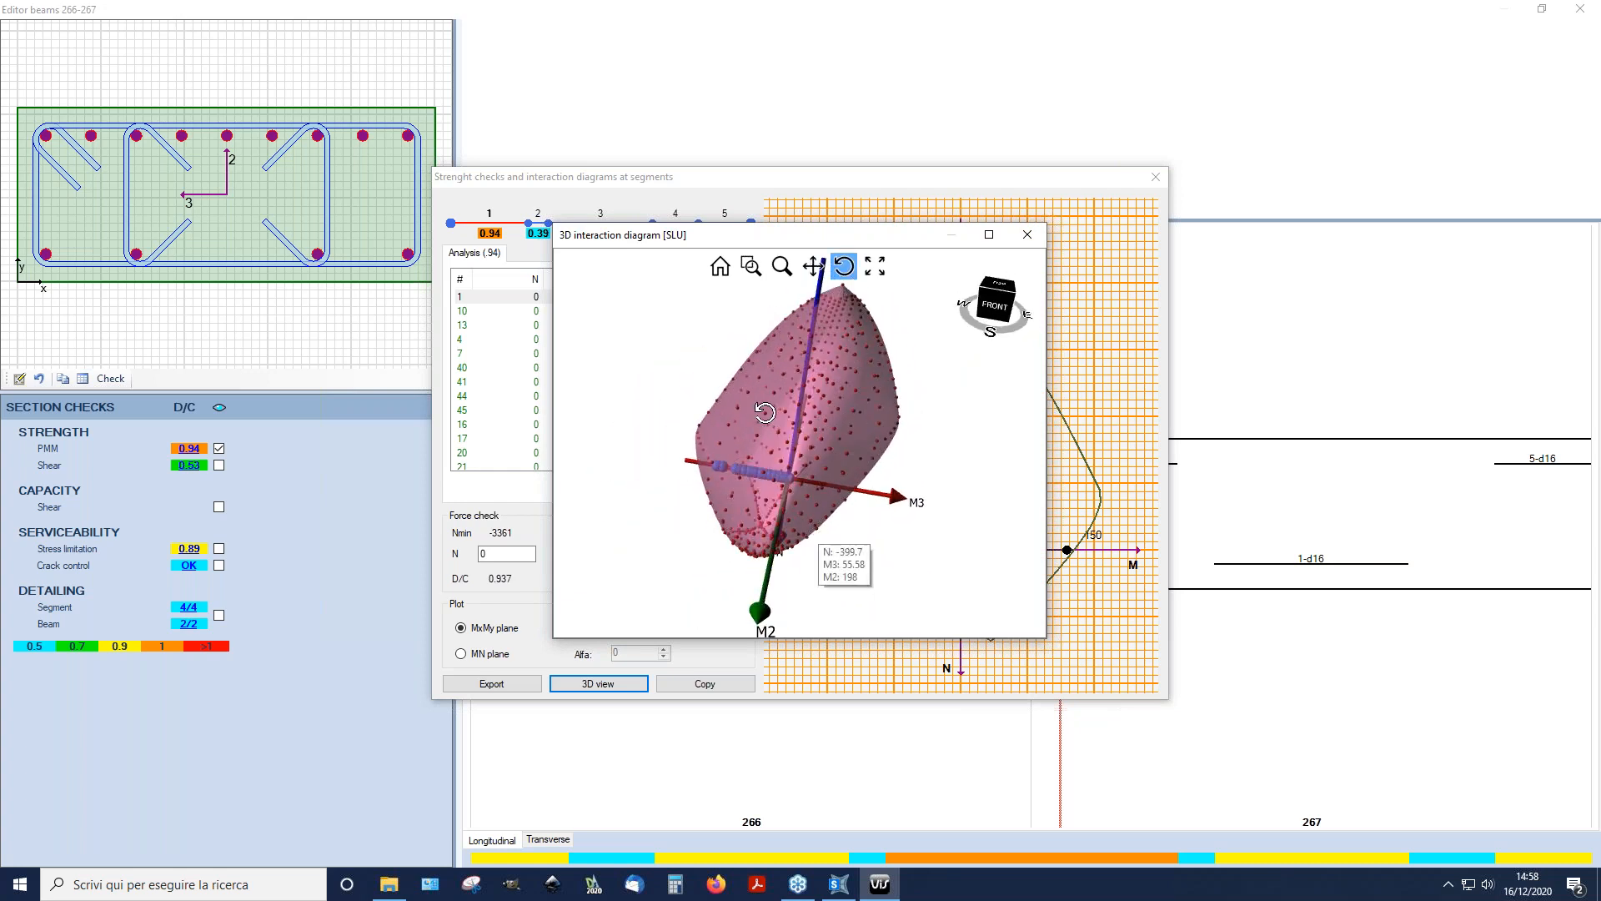
{"action": "mouse_move", "coordinate": [756, 560]}
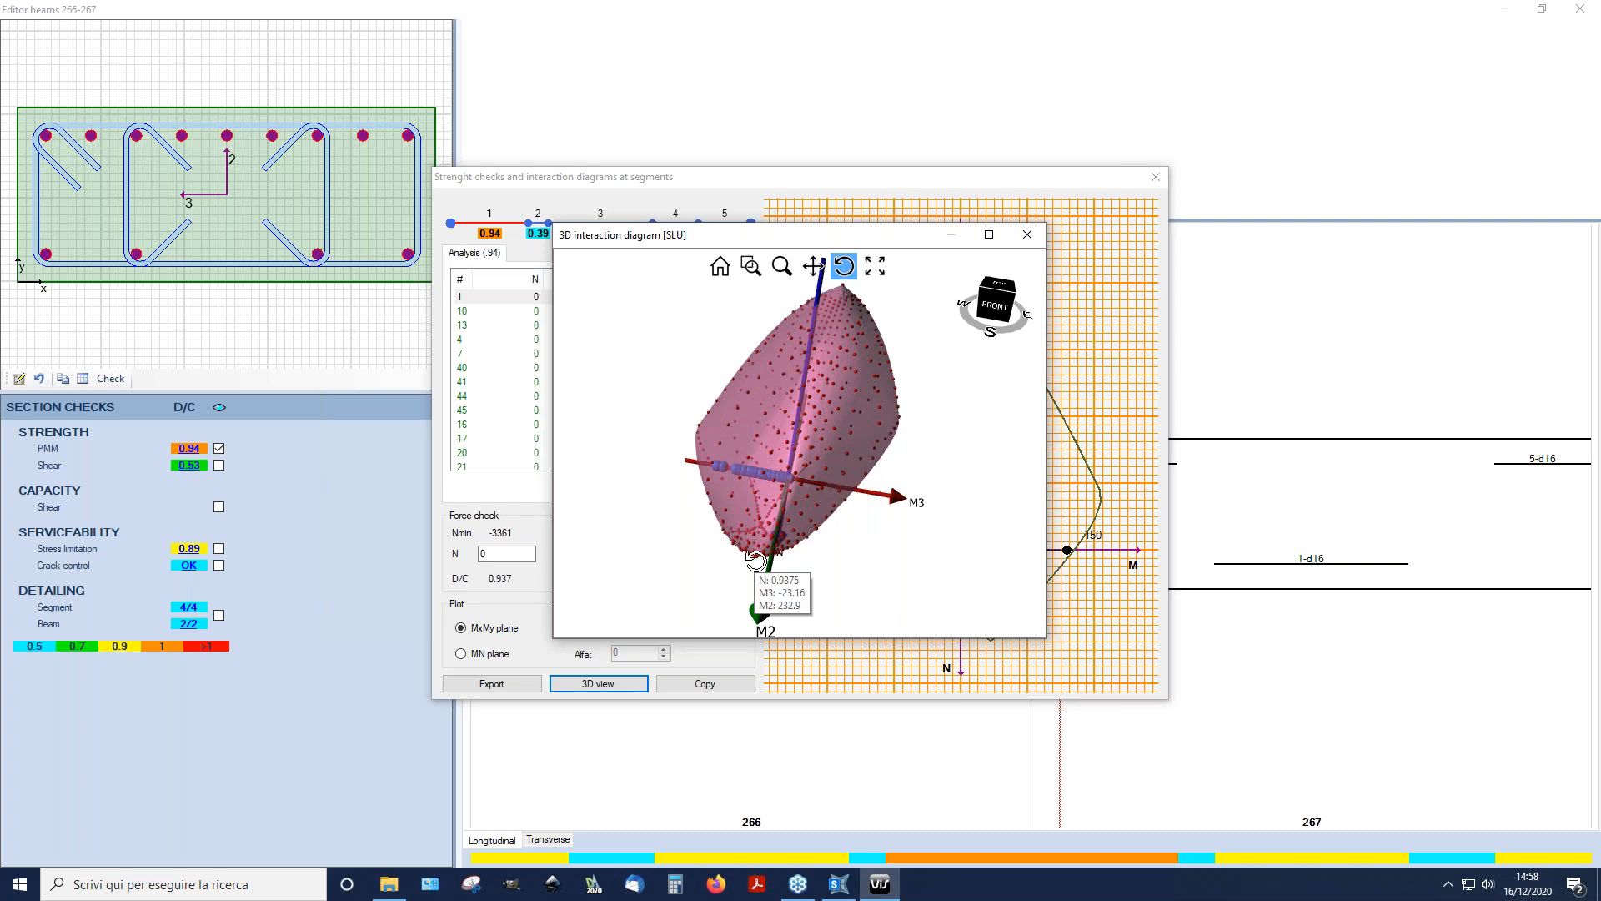
{"action": "left_click", "coordinate": [1078, 238]}
{"action": "left_click", "coordinate": [1155, 176]}
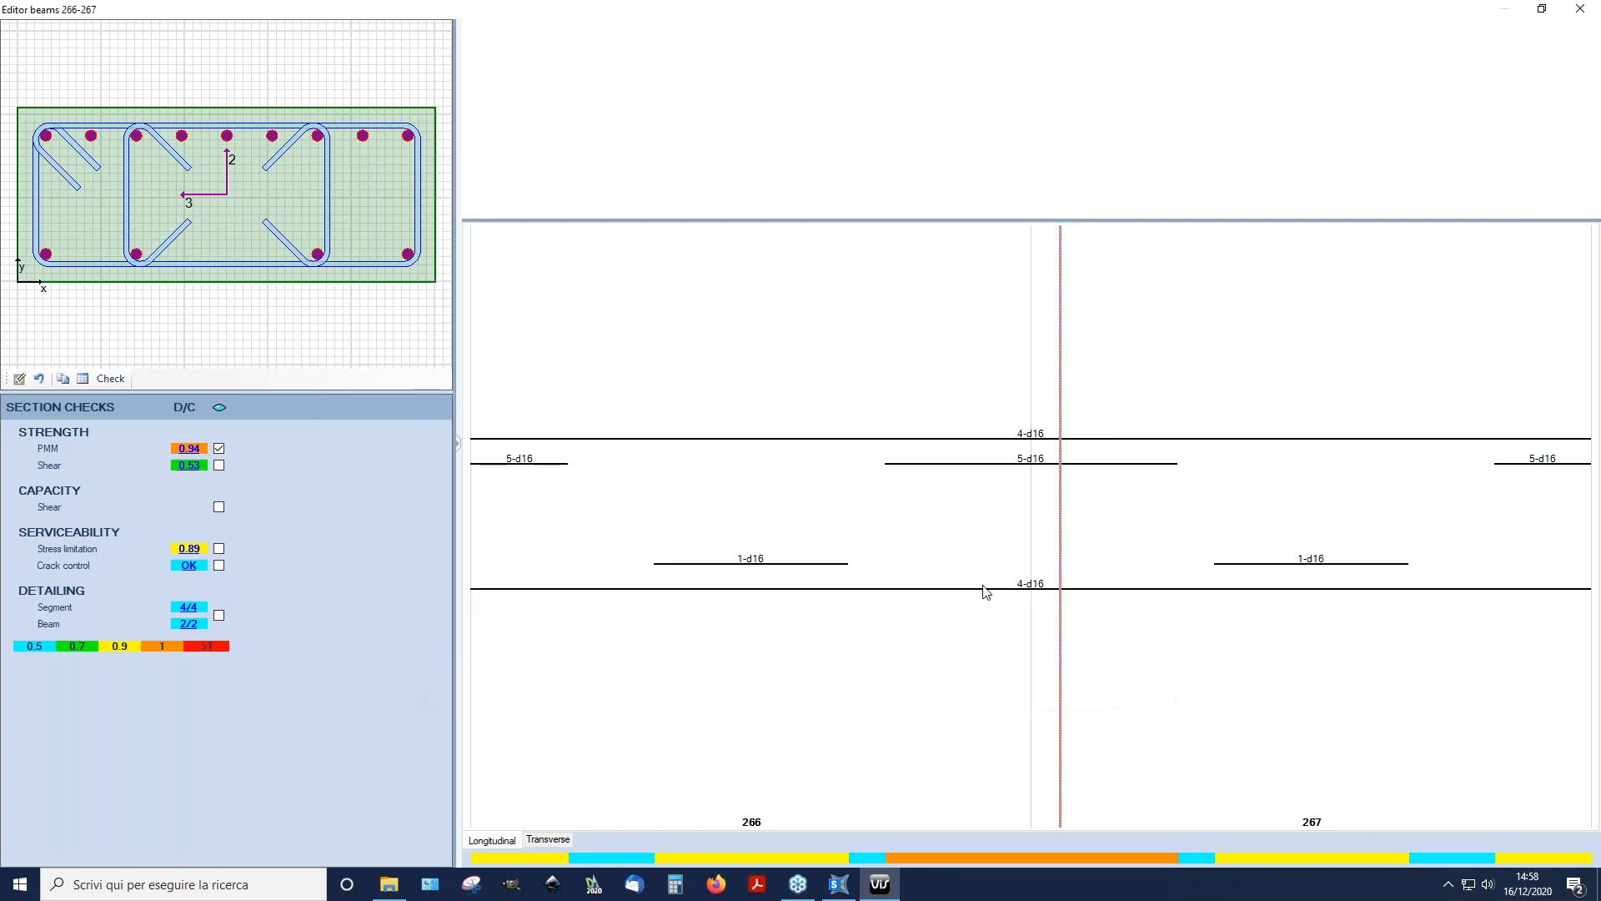
Step: Leave the beam editor, highlight the members of the SECONDARY-BEAMS group in the model and clear the selection
{"action": "left_click", "coordinate": [1581, 10]}
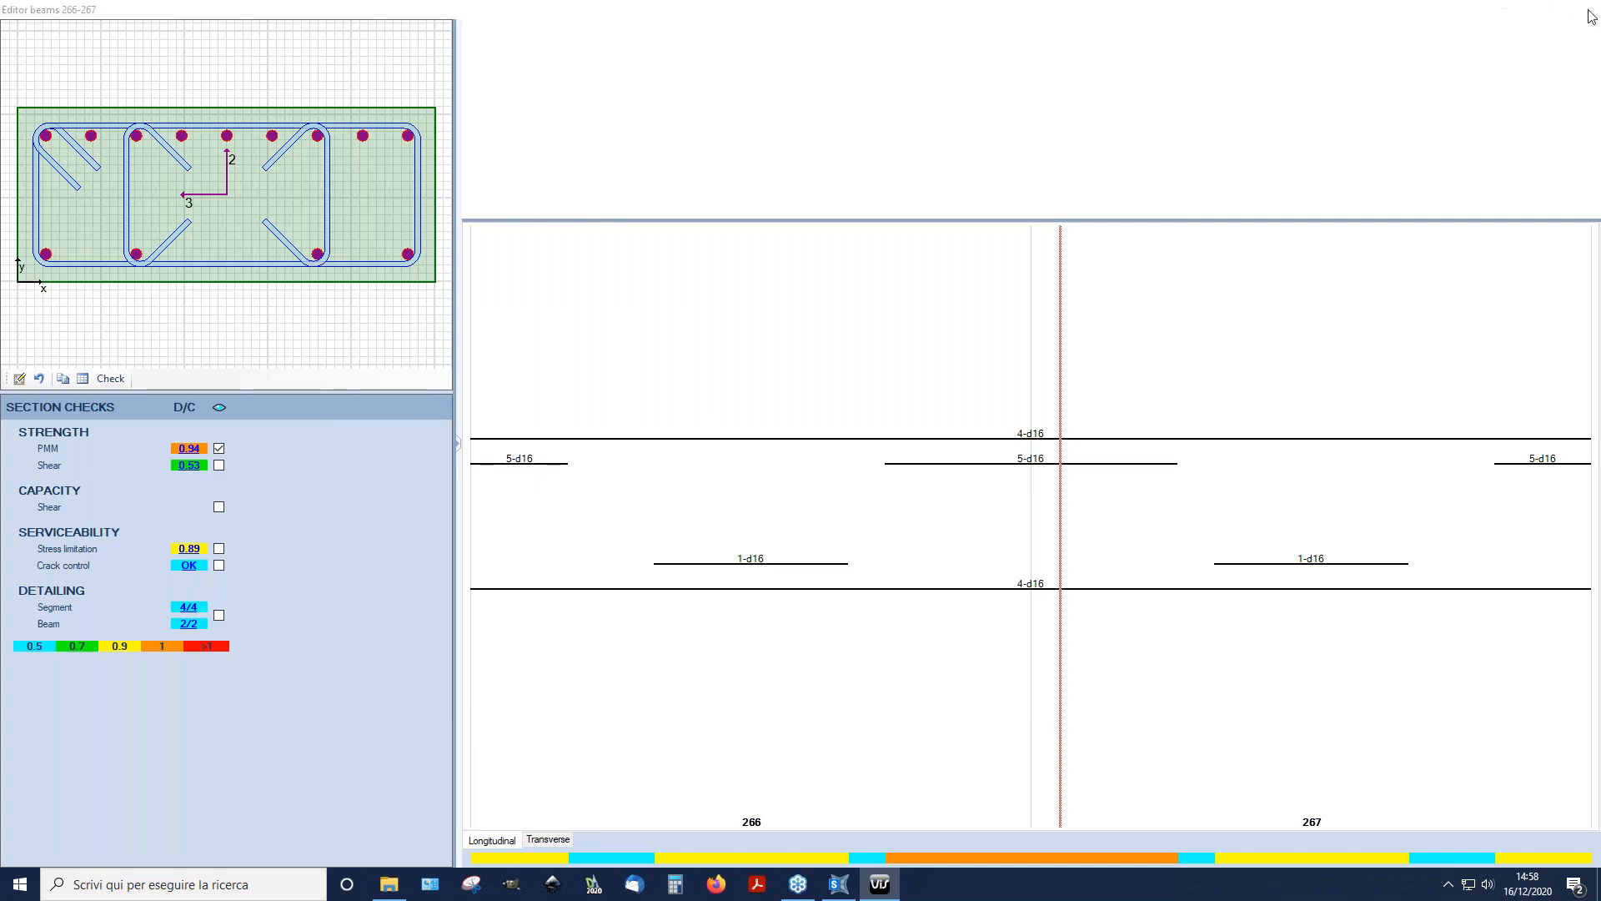
{"action": "left_click_drag", "start_coordinate": [692, 666], "coordinate": [1310, 713]}
{"action": "key", "text": "Escape"}
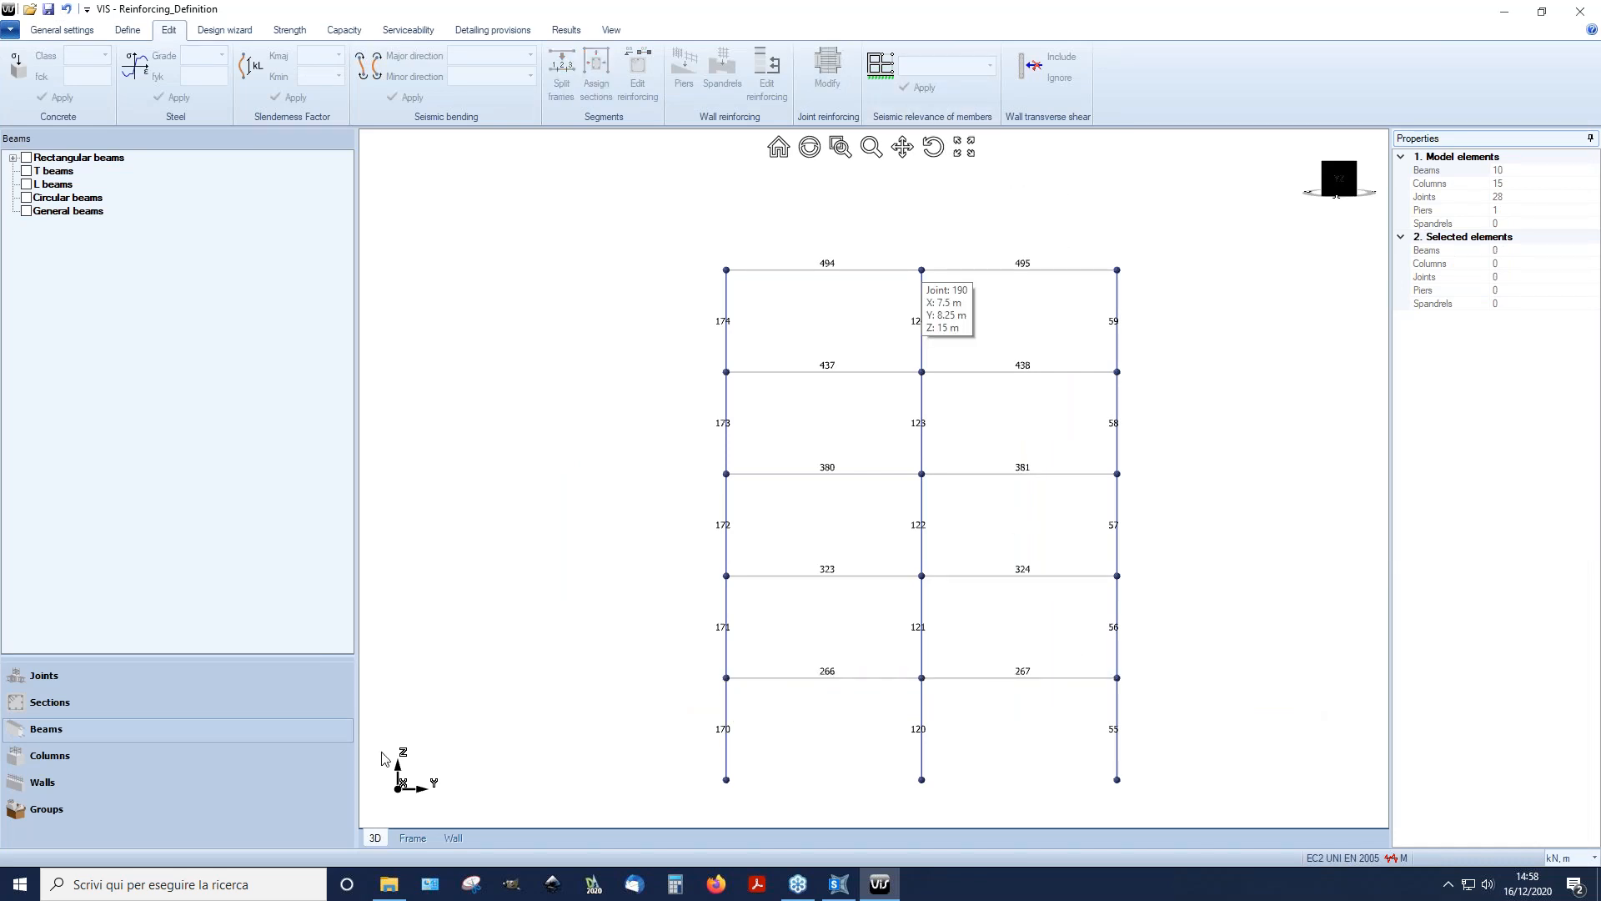
{"action": "left_click", "coordinate": [41, 809]}
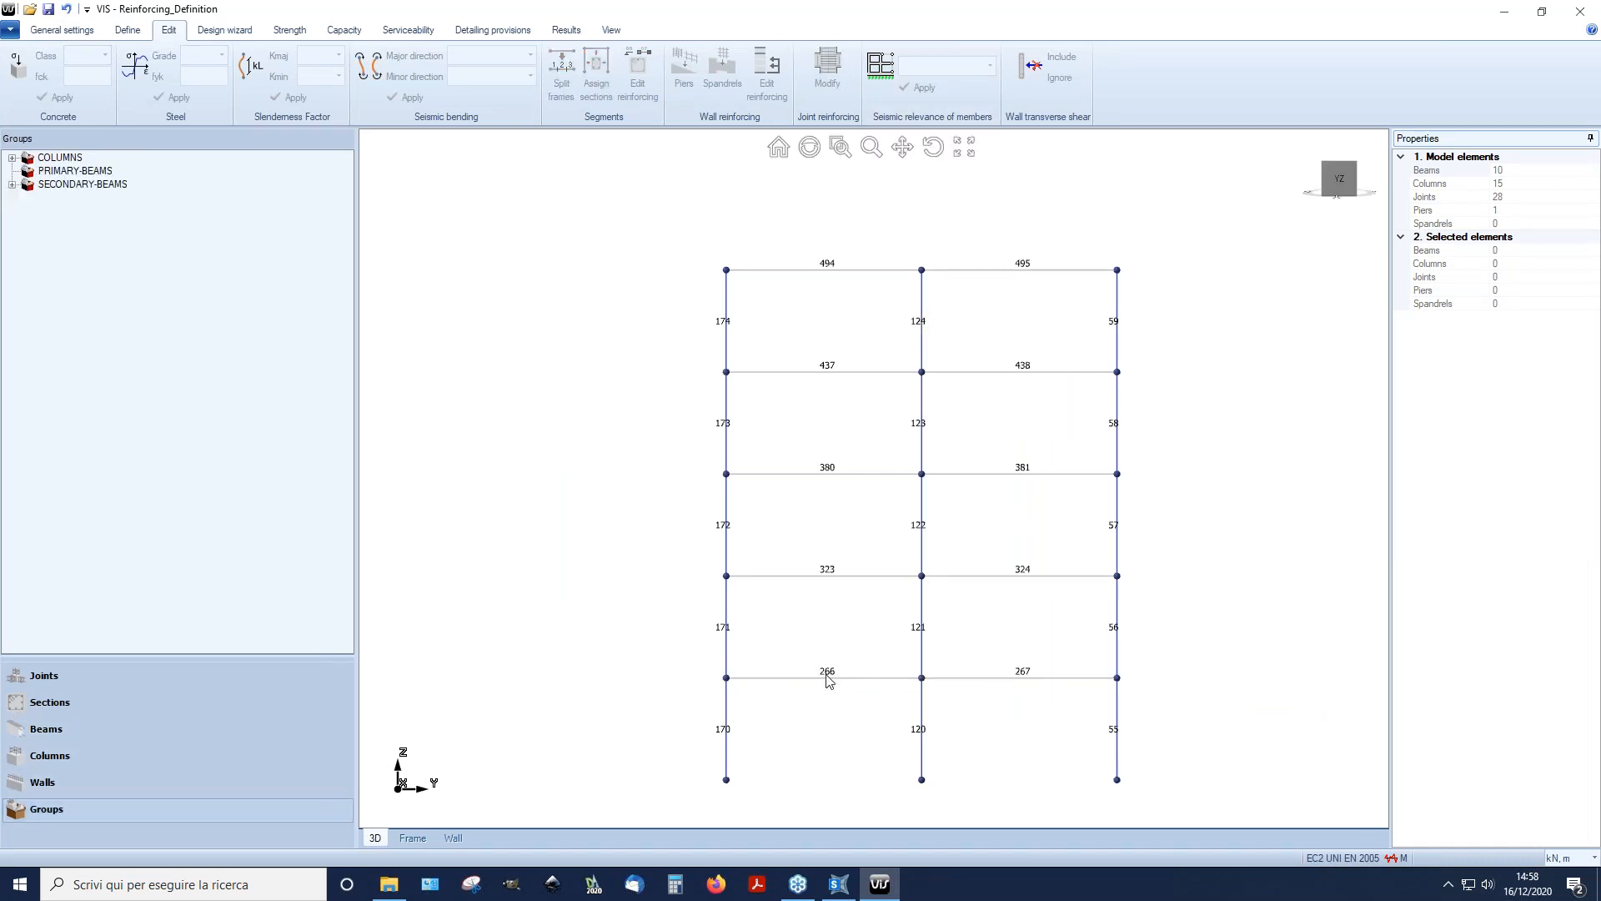
{"action": "left_click", "coordinate": [119, 185]}
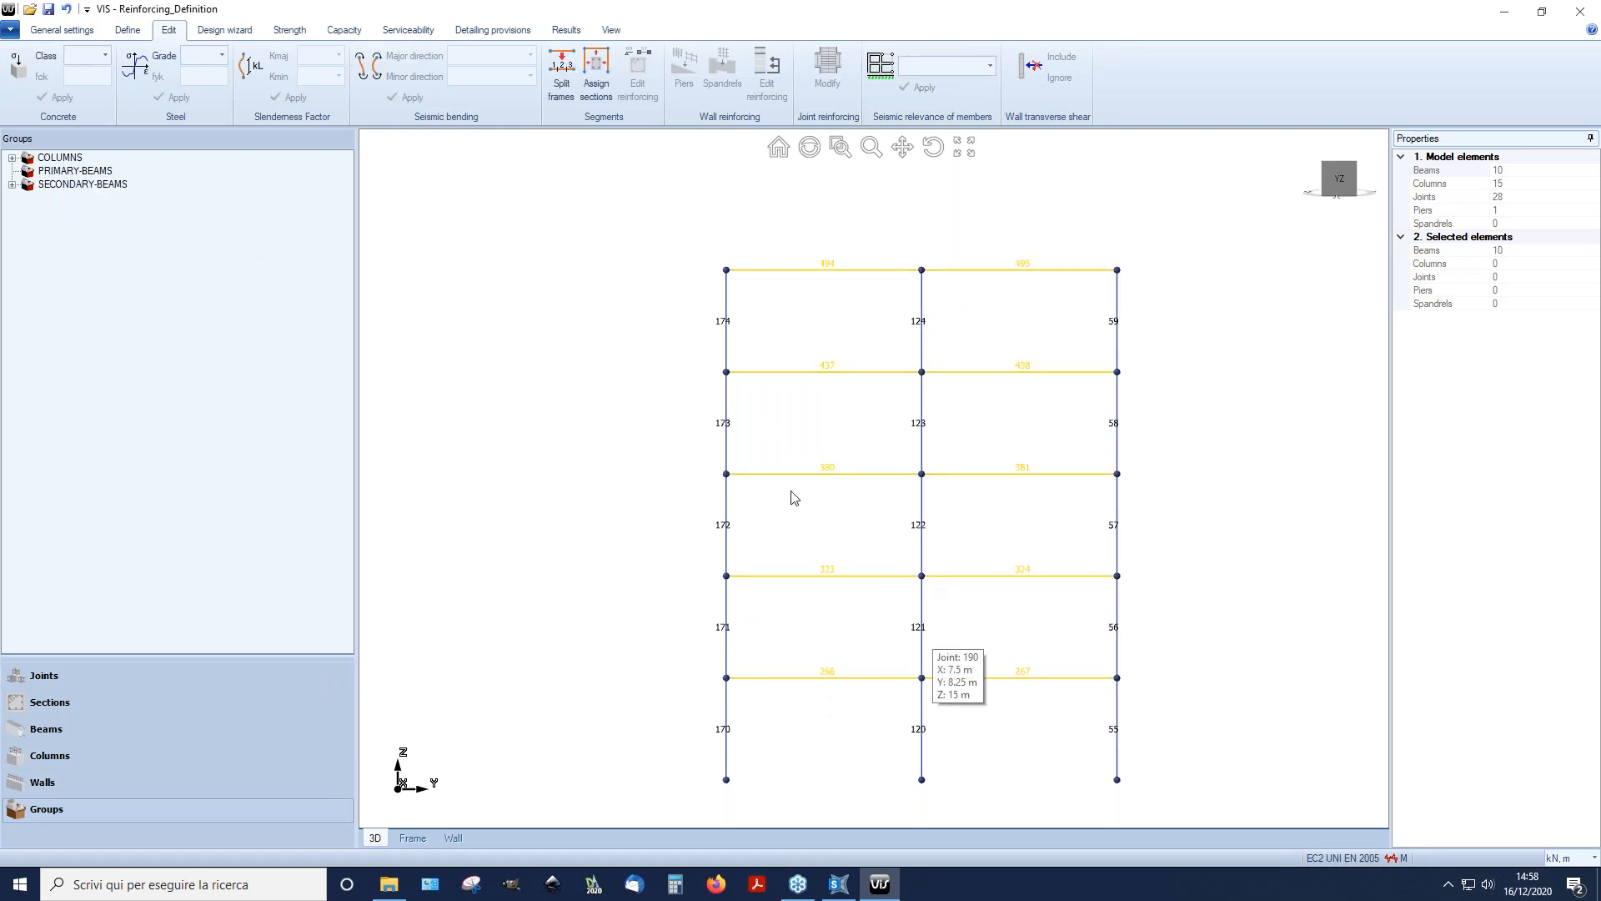
{"action": "left_click", "coordinate": [827, 613]}
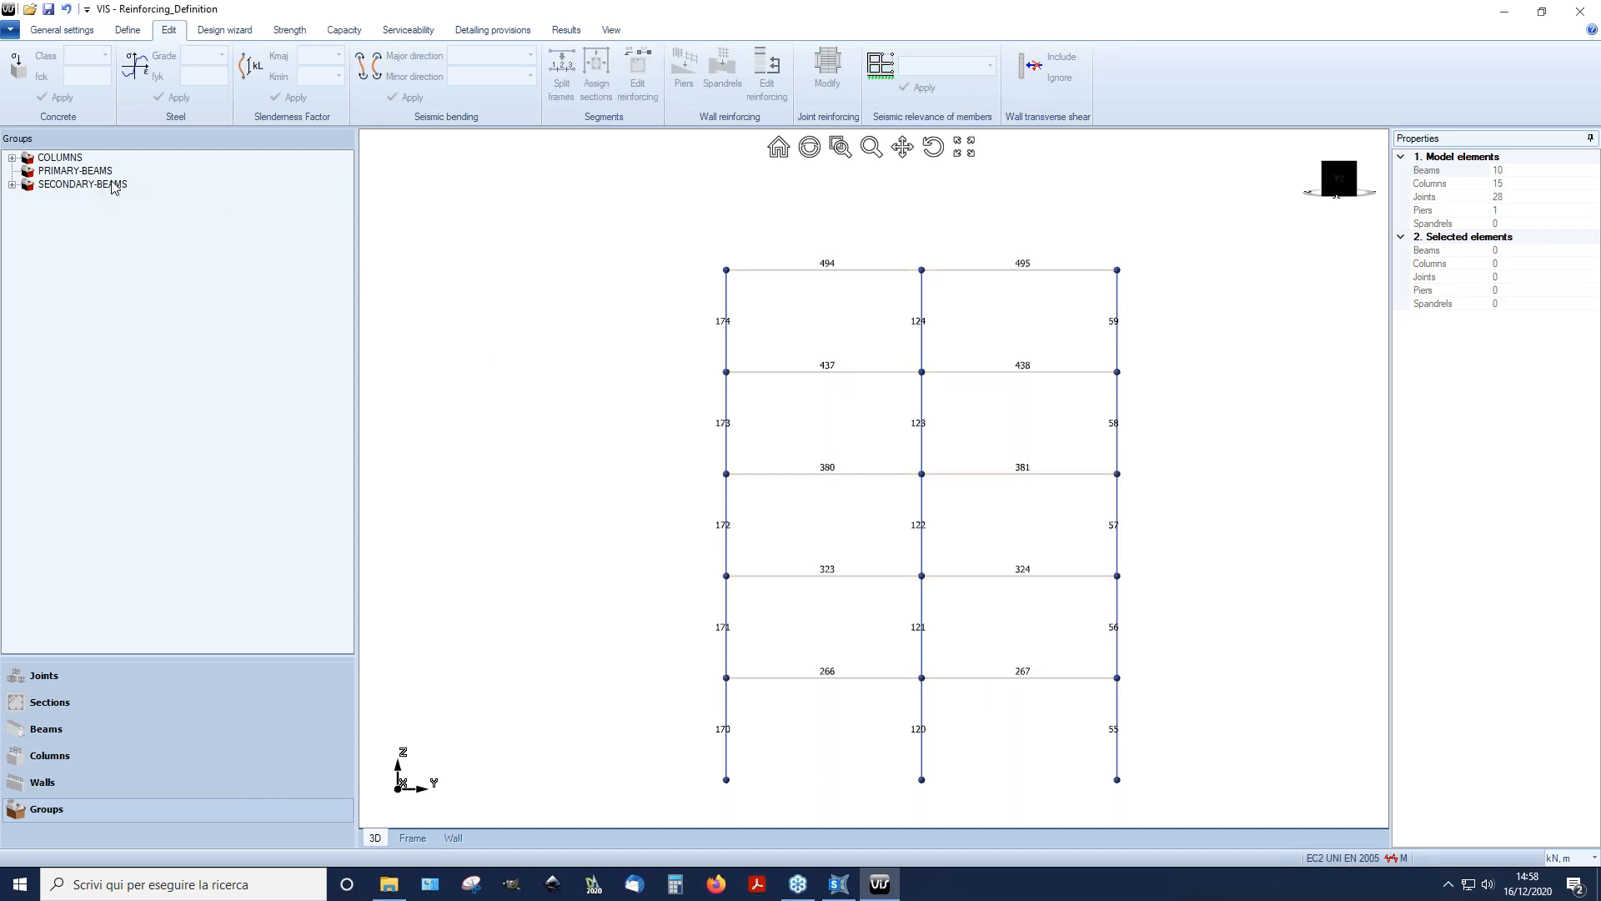
Step: Copy the reinforcement of beams 266-267 to all members of the SECONDARY-BEAMS group and leave the beam editor
{"action": "left_click", "coordinate": [780, 678]}
{"action": "left_click", "coordinate": [642, 97]}
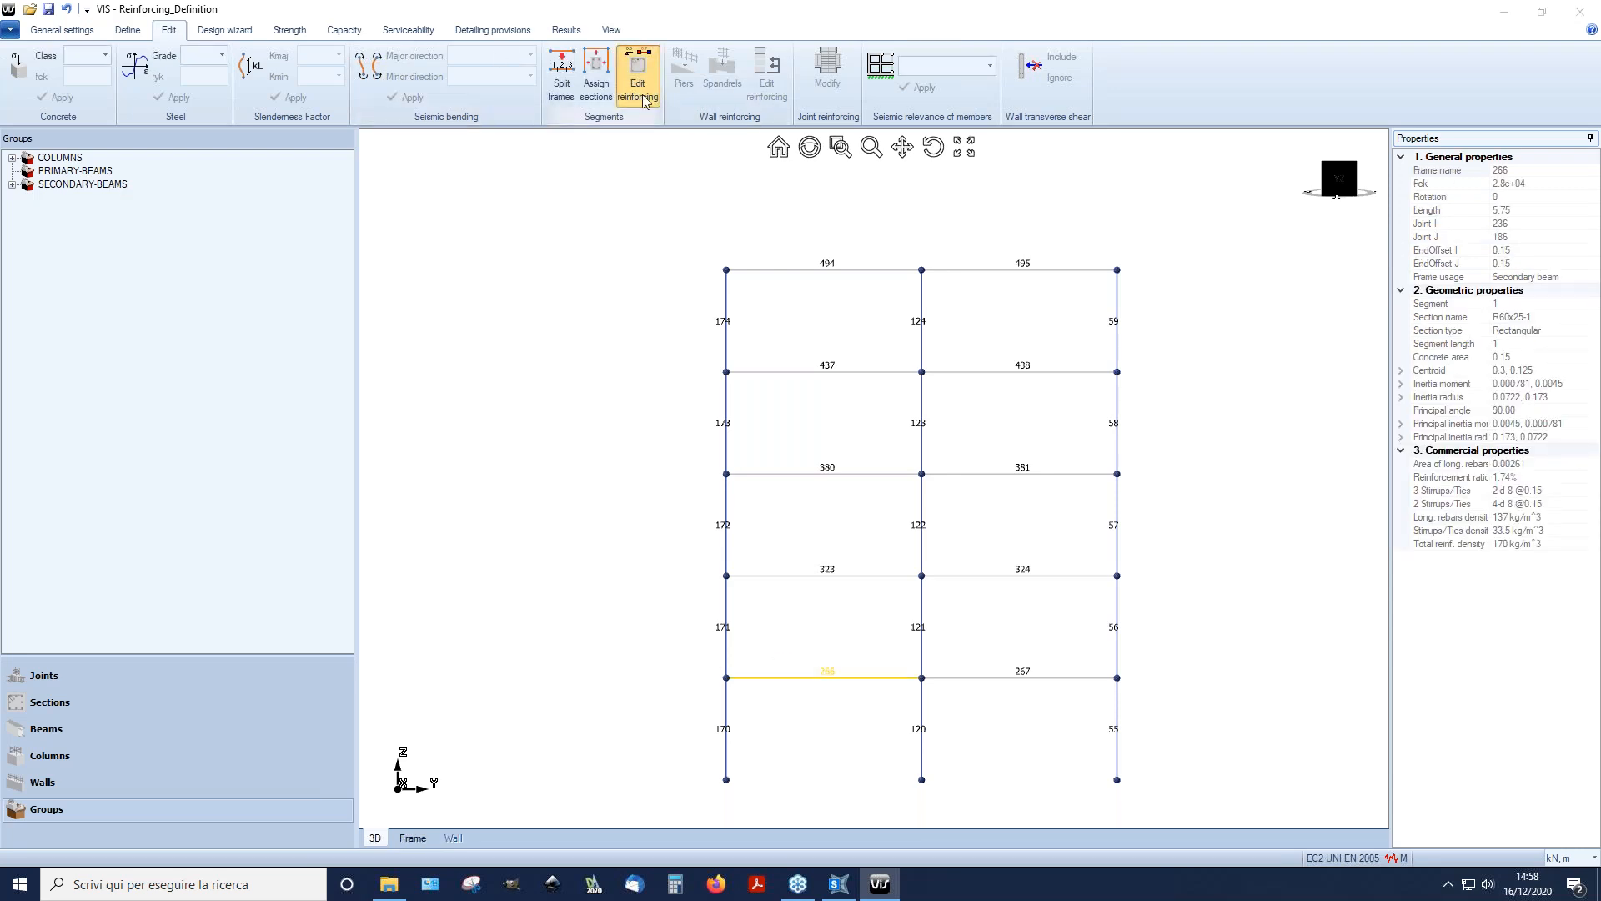
{"action": "left_click", "coordinate": [177, 345]}
{"action": "left_click", "coordinate": [481, 268]}
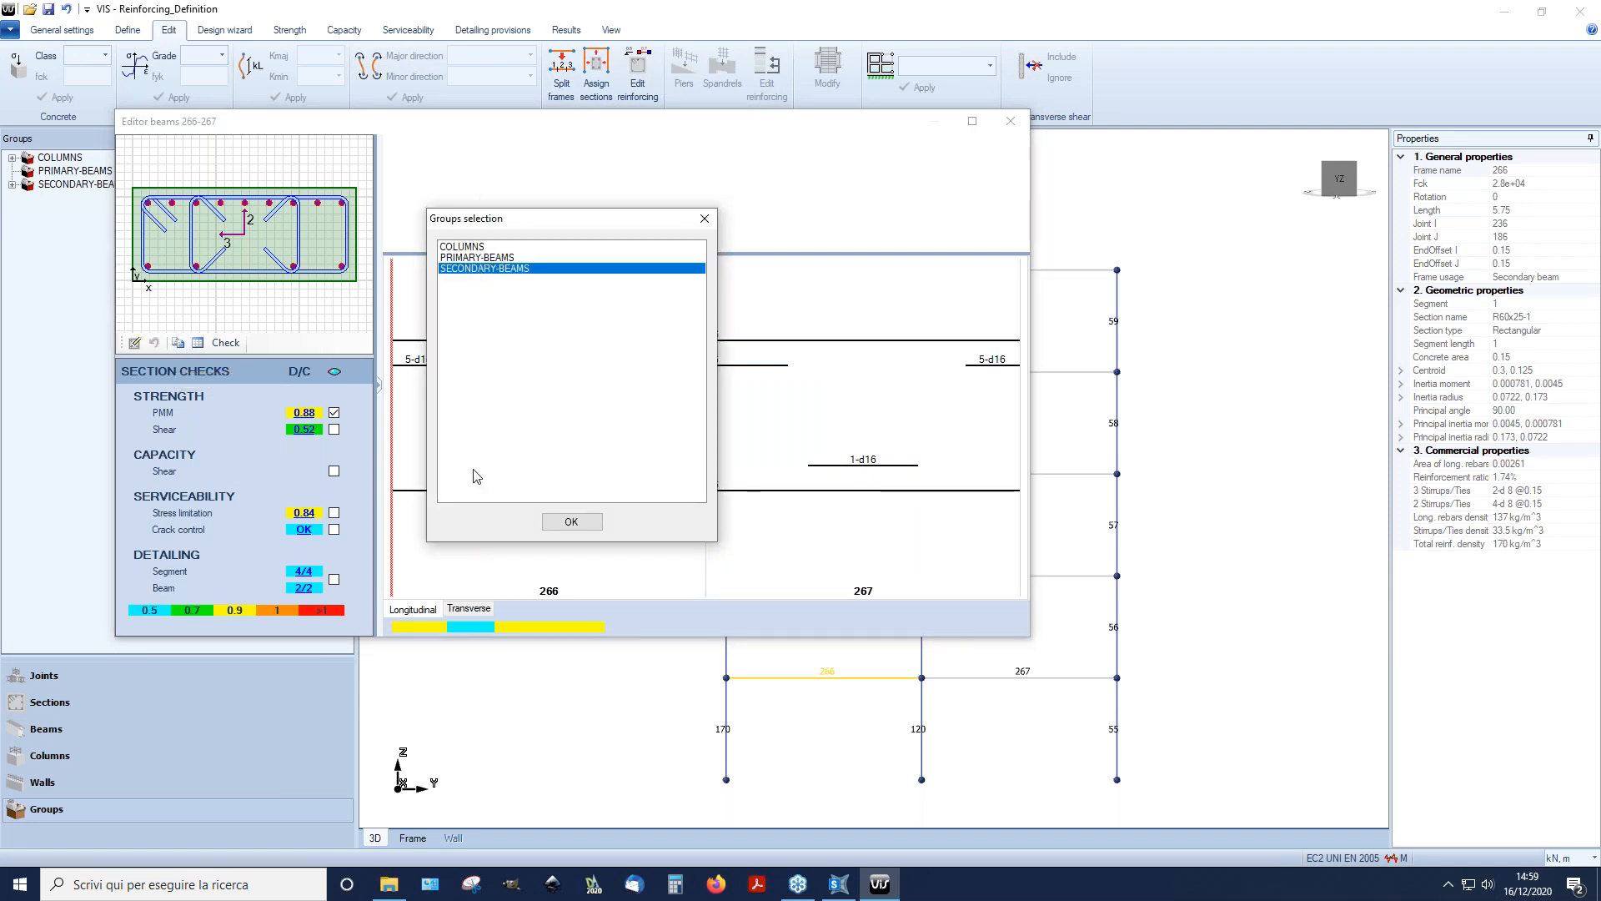
{"action": "left_click", "coordinate": [574, 523]}
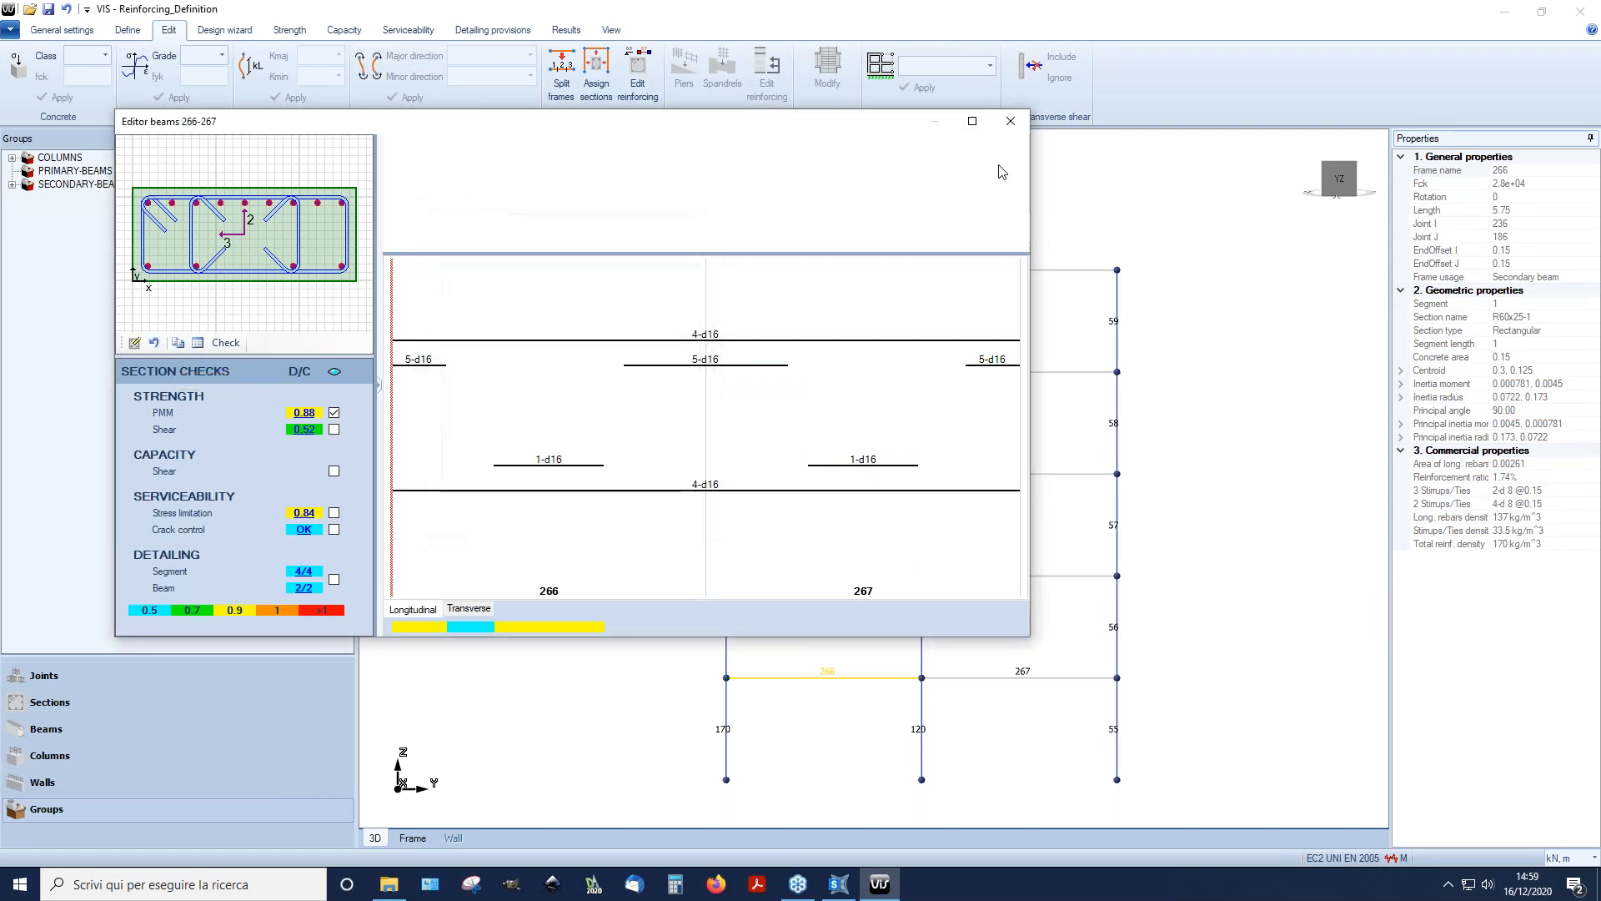
{"action": "left_click", "coordinate": [1010, 121]}
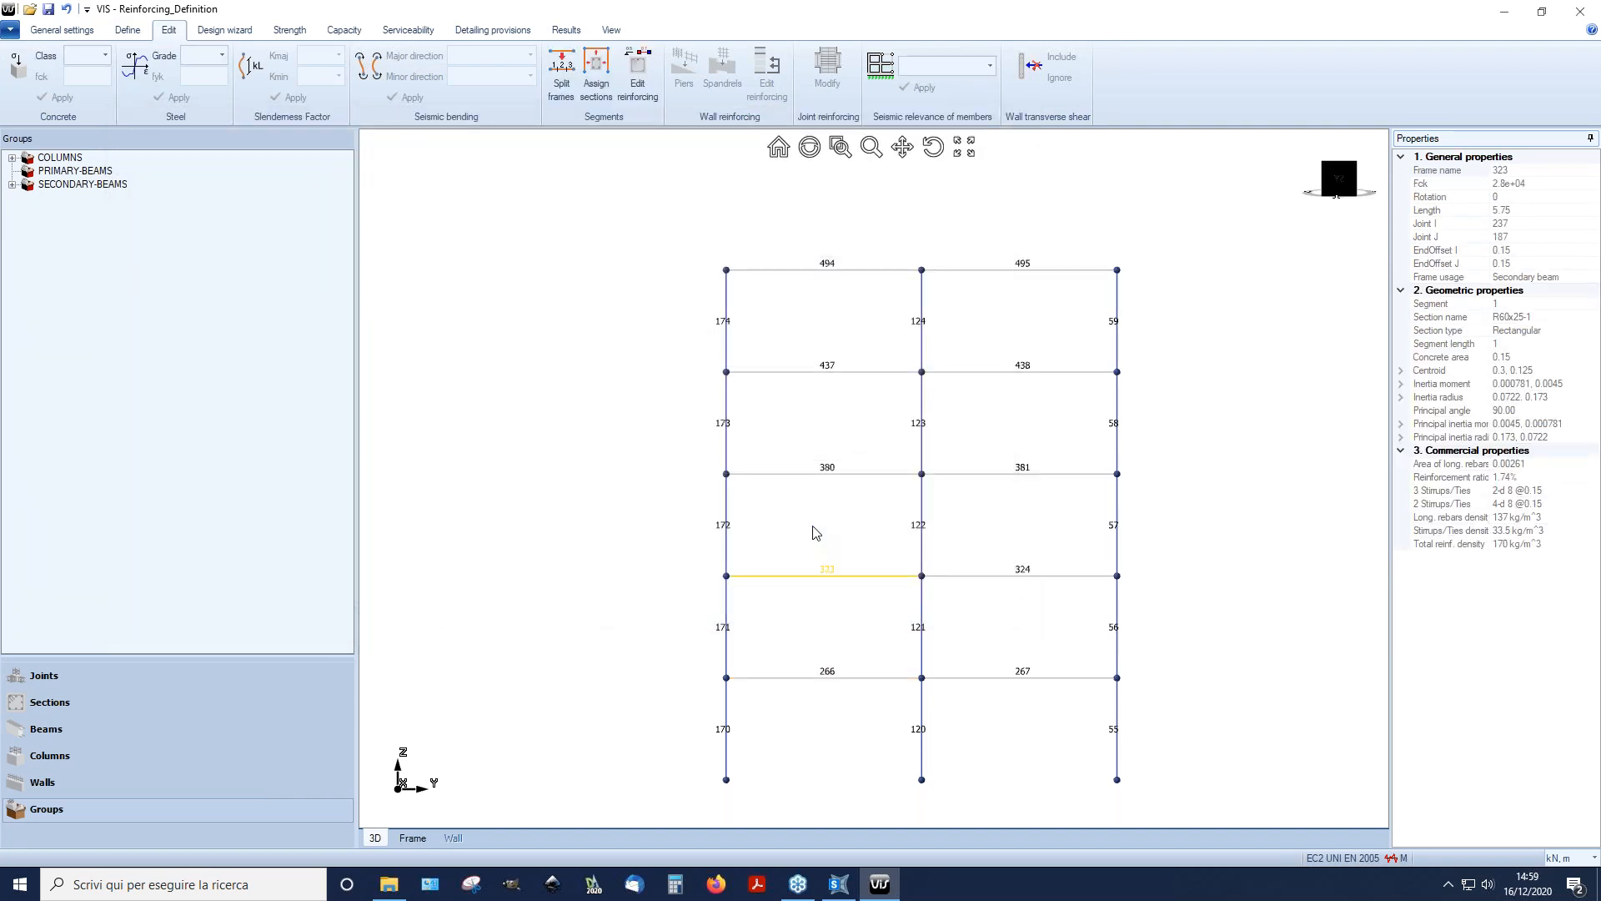
Step: Inspect the copied rebar layouts of beams 323-324 and 437-438 in the beam editor
{"action": "left_click", "coordinate": [637, 75]}
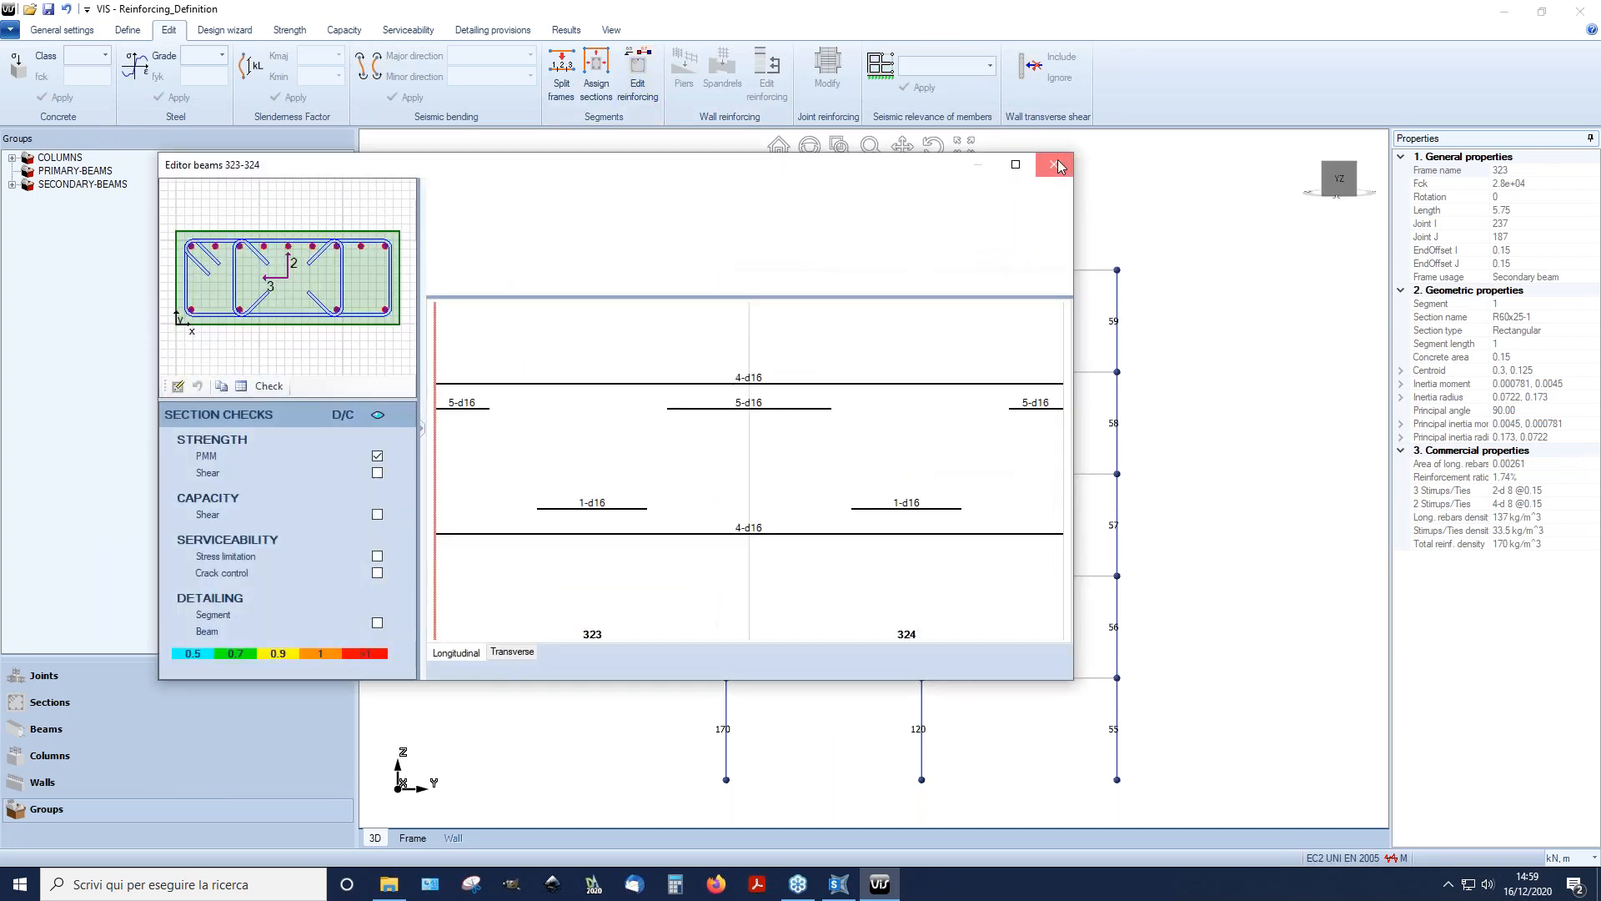
{"action": "left_click", "coordinate": [1056, 165]}
{"action": "left_click", "coordinate": [806, 377]}
{"action": "left_click", "coordinate": [805, 373]}
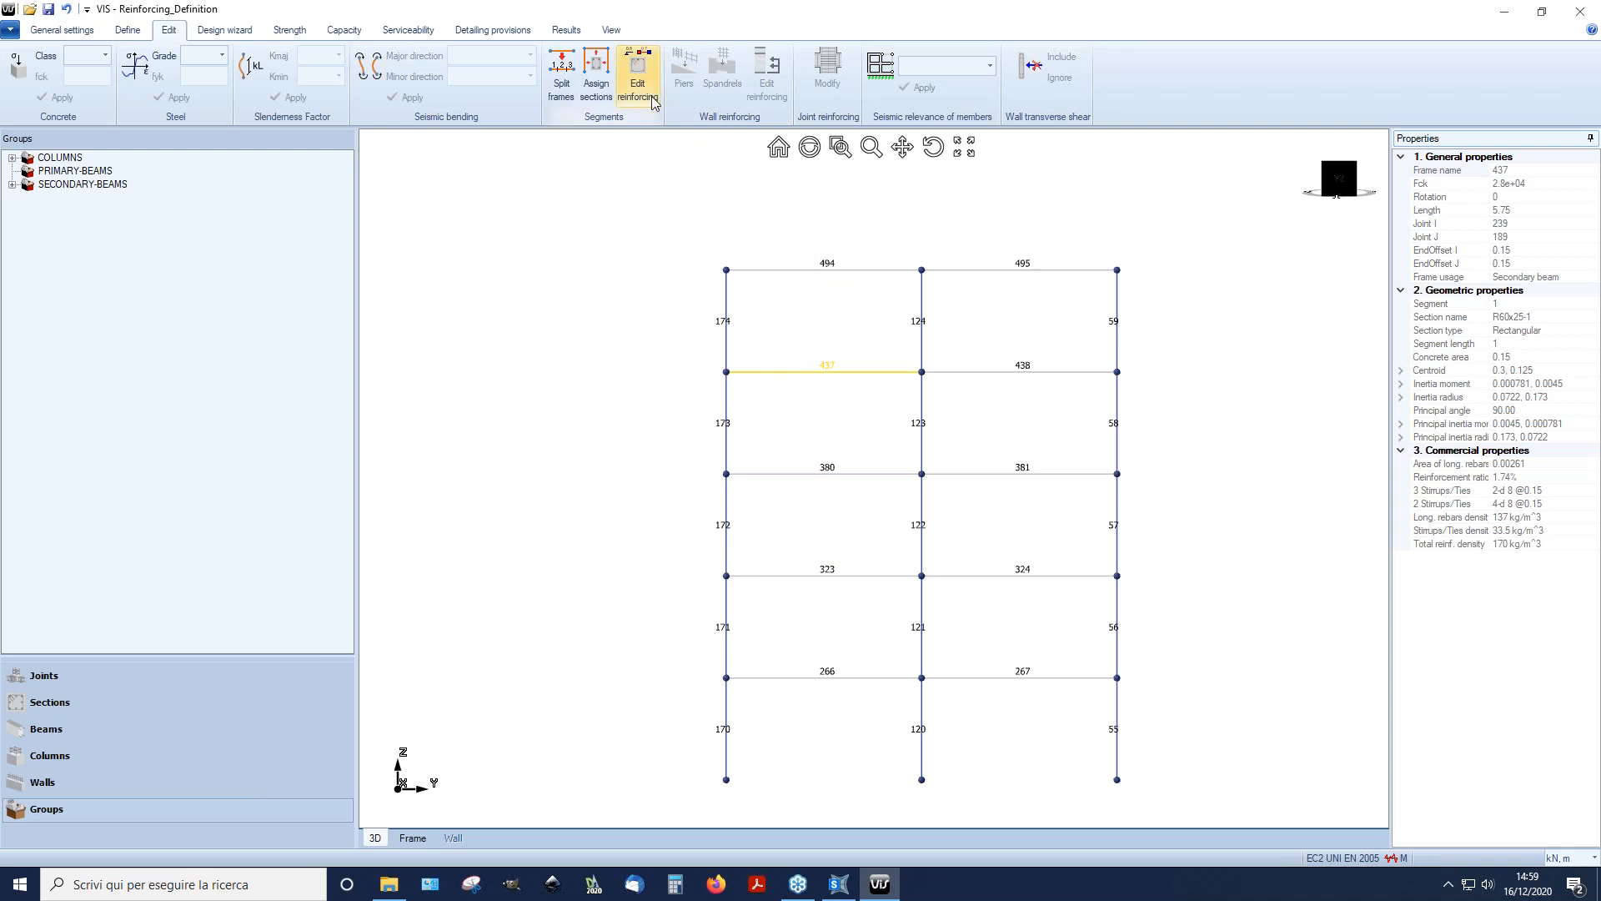
{"action": "left_click", "coordinate": [637, 75]}
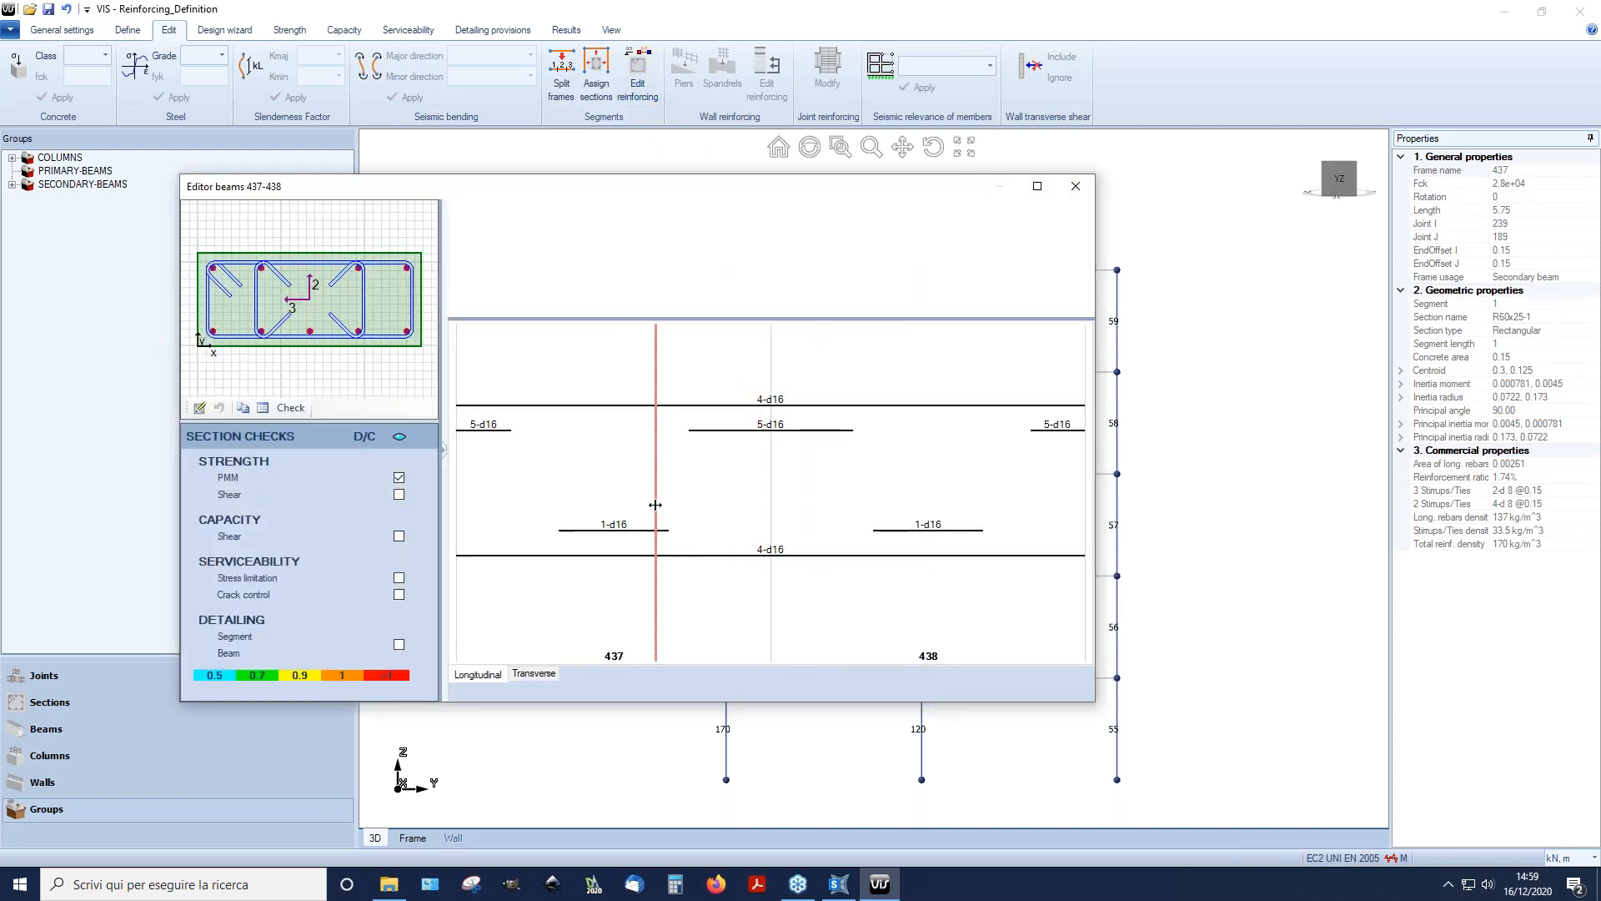
{"action": "left_click", "coordinate": [1082, 191]}
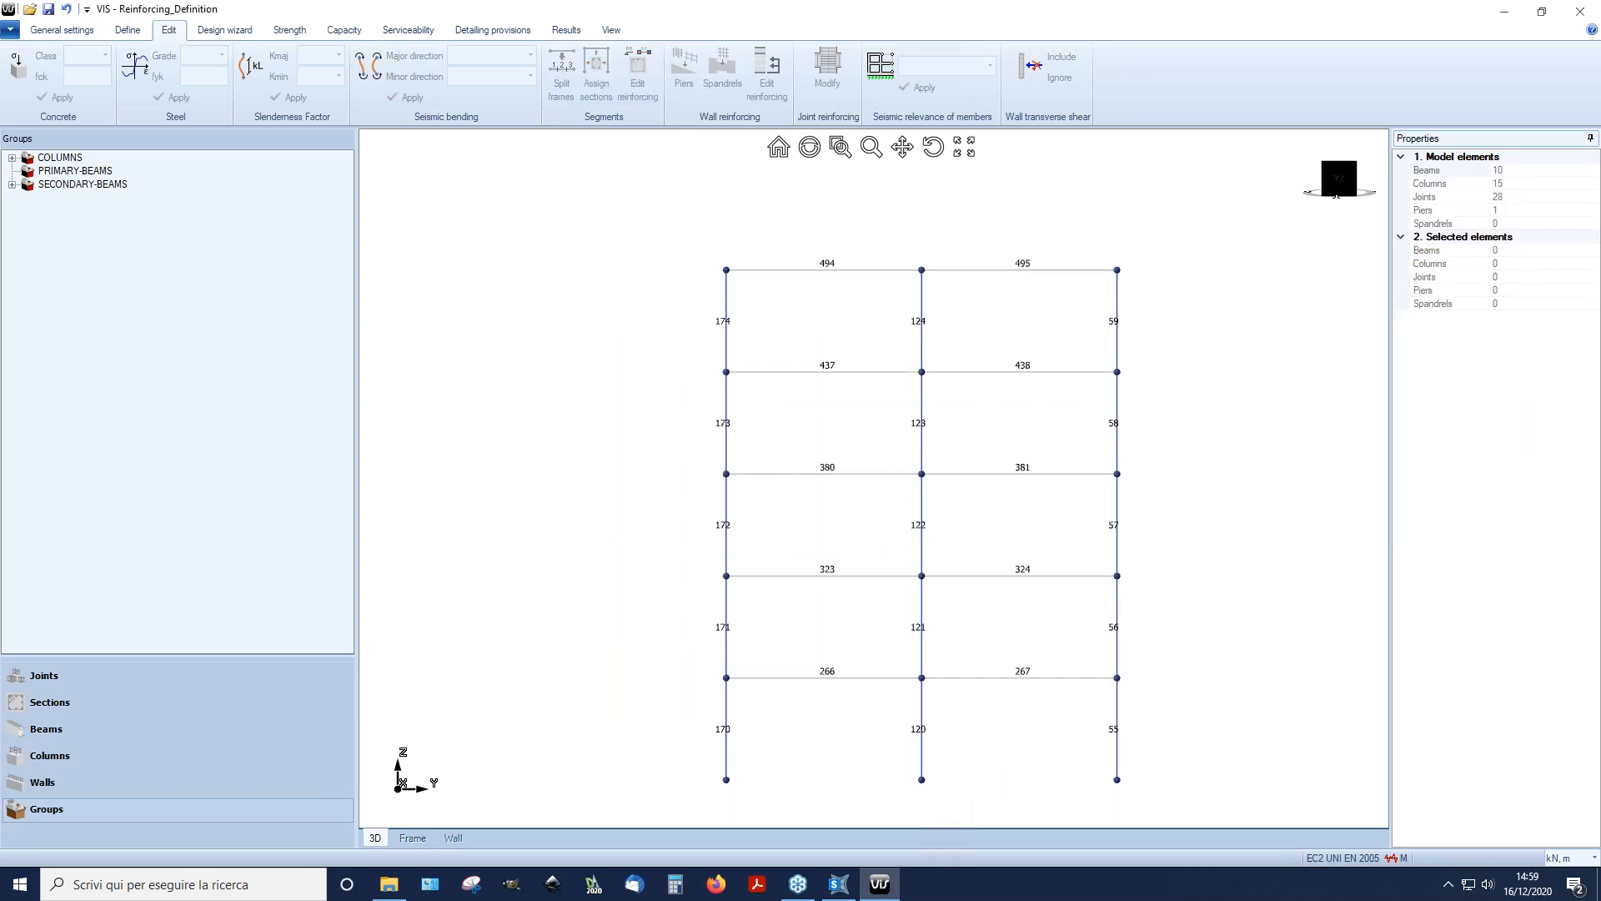
Step: Show the model in 3D, select pier W2 among the walls and open its reinforcement for editing
{"action": "left_click", "coordinate": [609, 30]}
{"action": "left_click", "coordinate": [99, 100]}
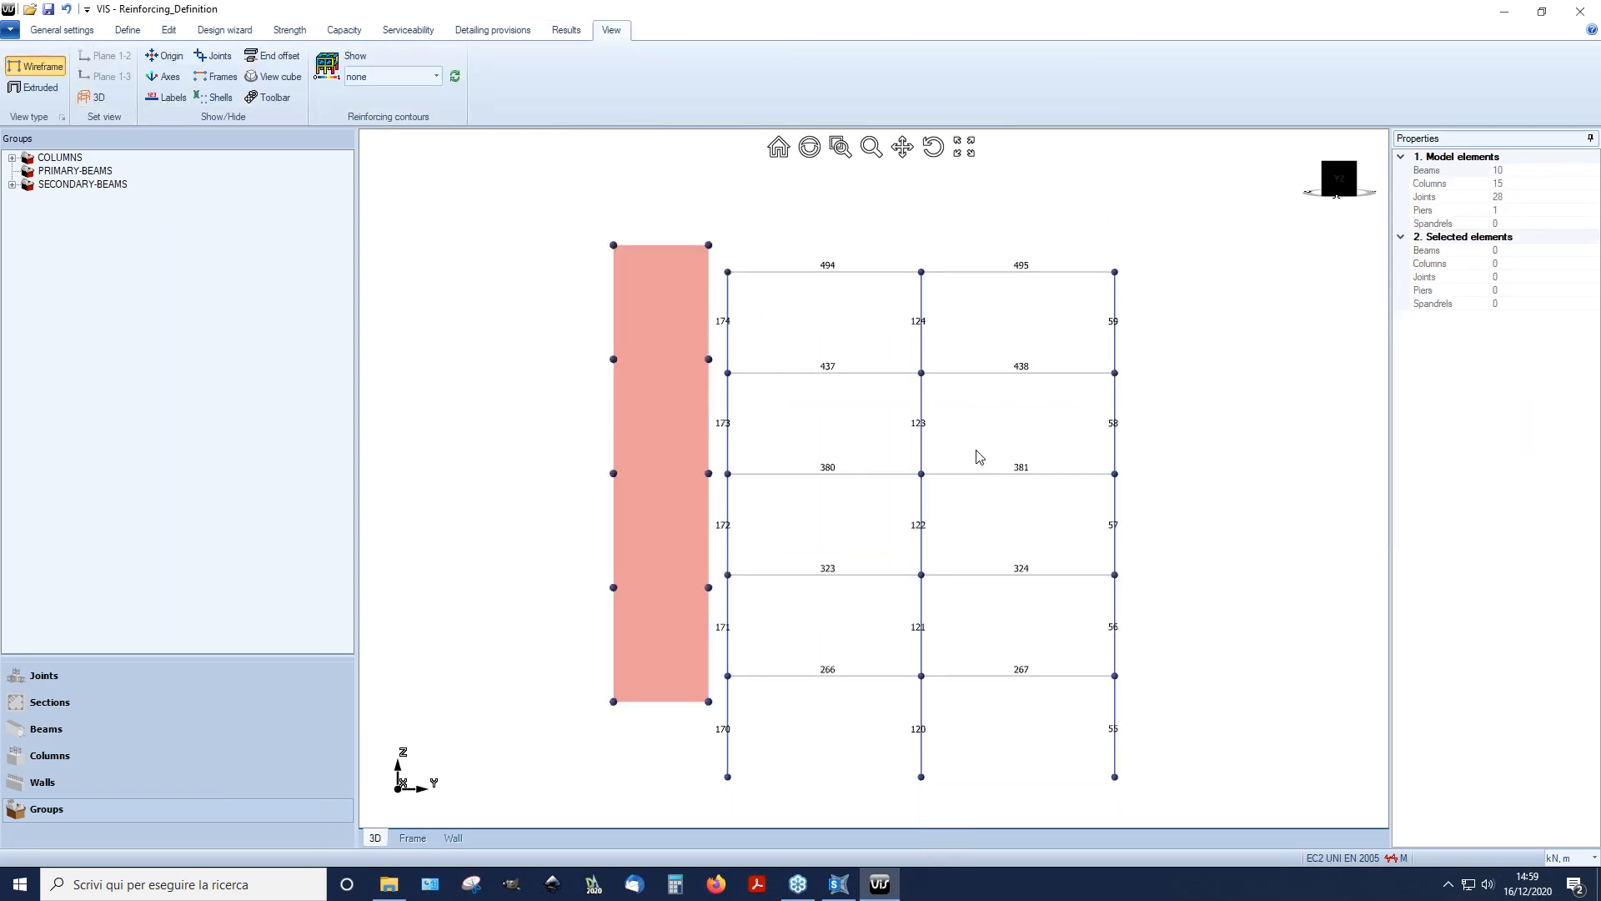
{"action": "left_click_drag", "start_coordinate": [793, 454], "coordinate": [739, 302]}
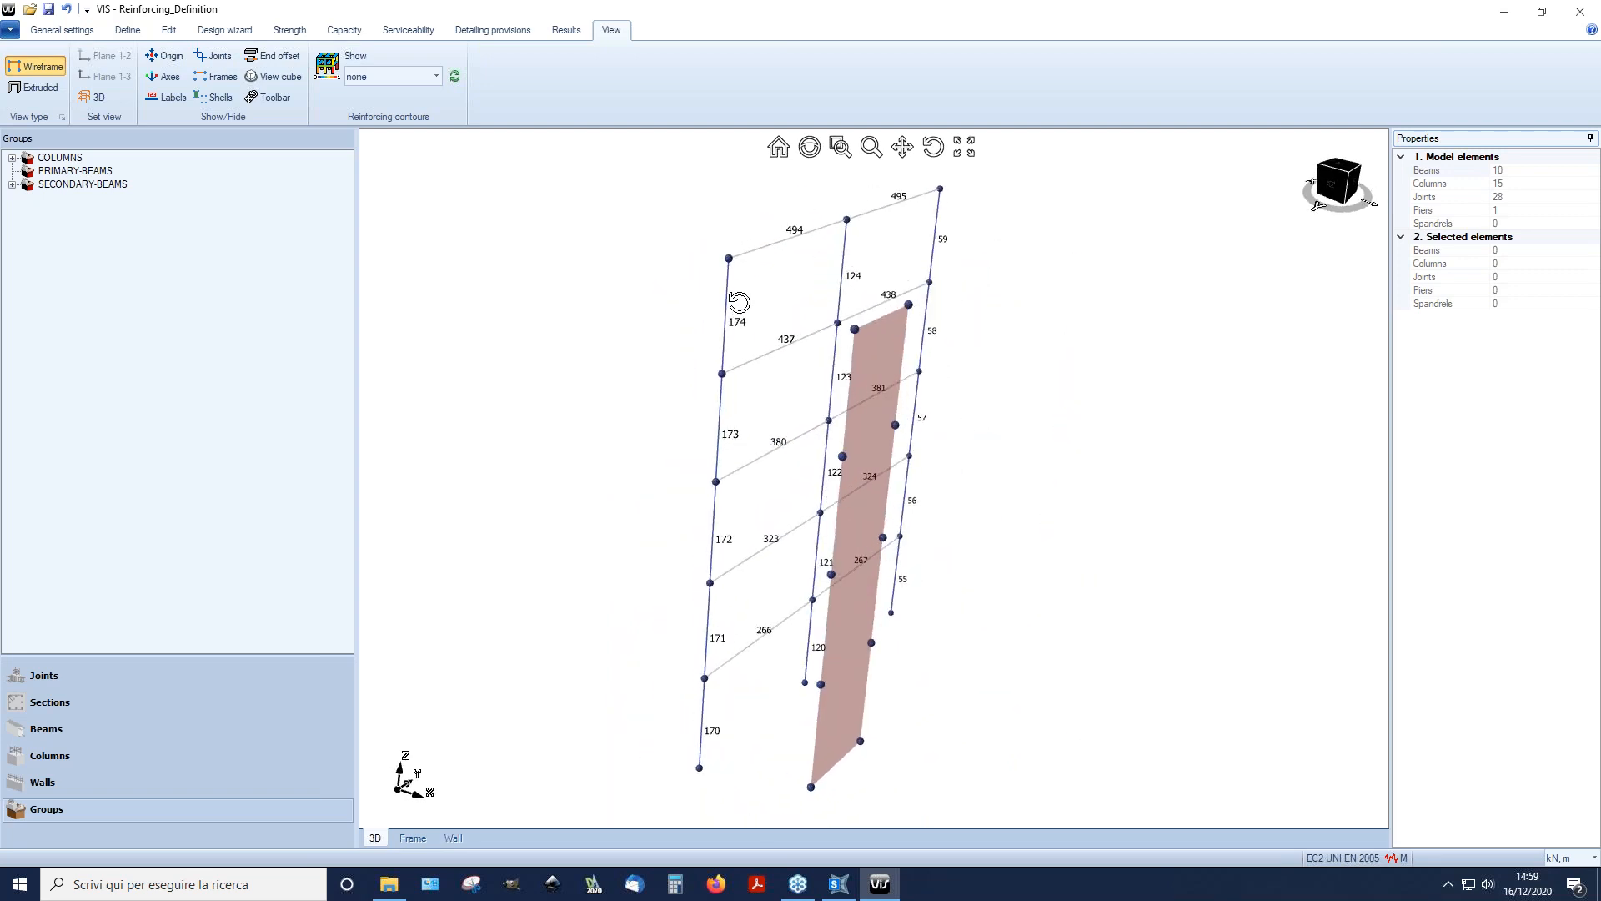
{"action": "left_click", "coordinate": [77, 784]}
{"action": "left_click", "coordinate": [12, 158]}
{"action": "left_click", "coordinate": [42, 171]}
{"action": "right_click", "coordinate": [52, 172]}
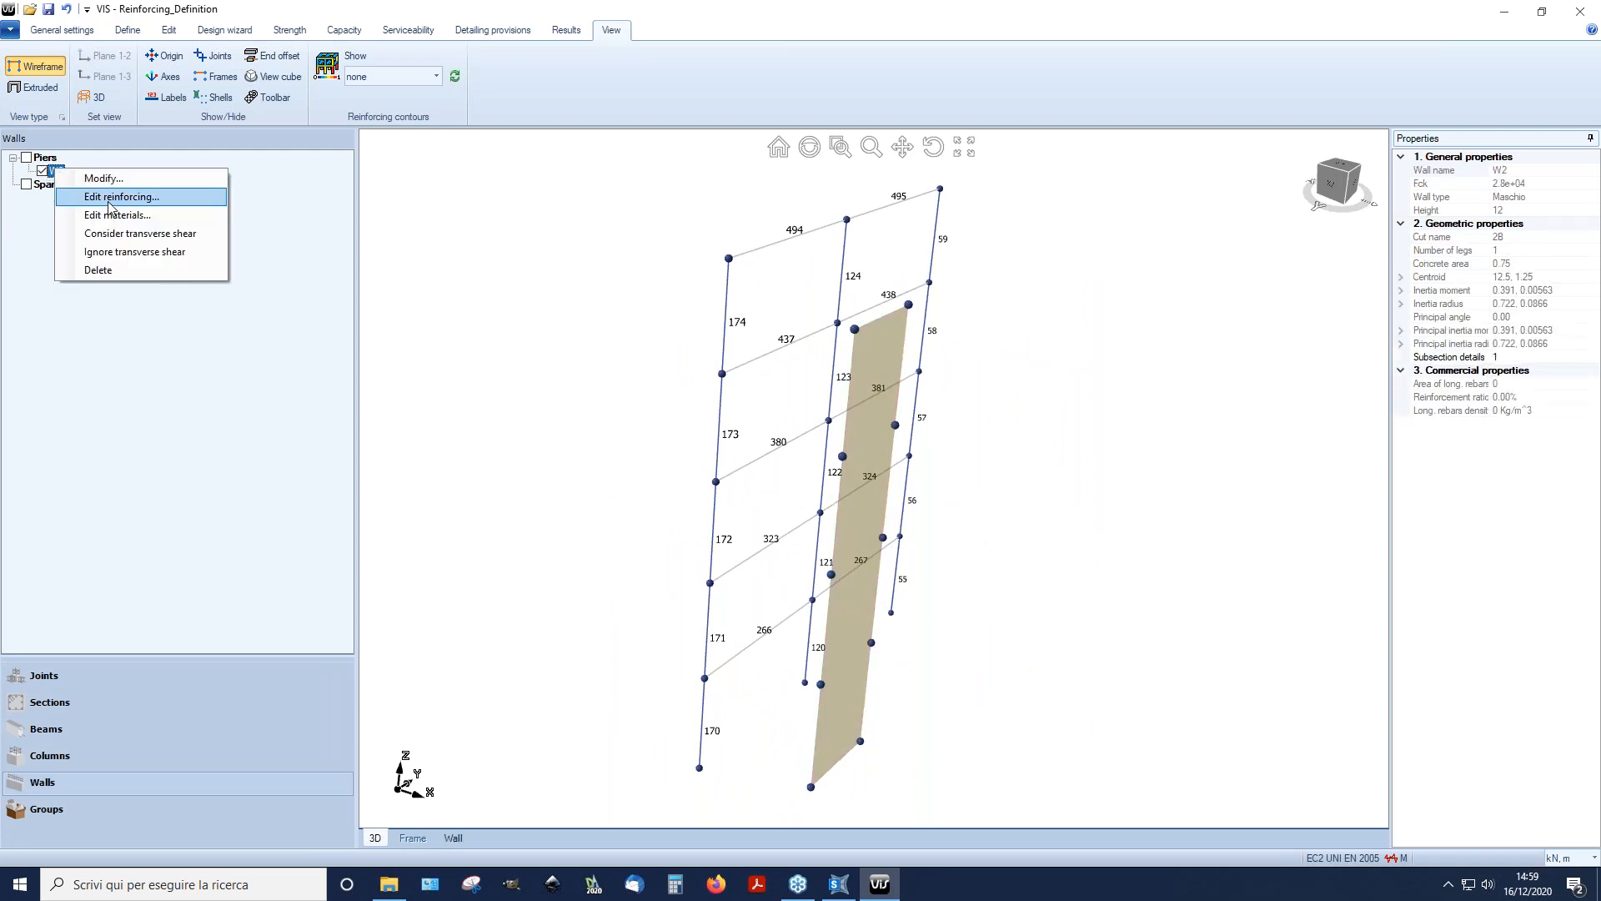
{"action": "left_click", "coordinate": [170, 31]}
{"action": "left_click", "coordinate": [128, 30]}
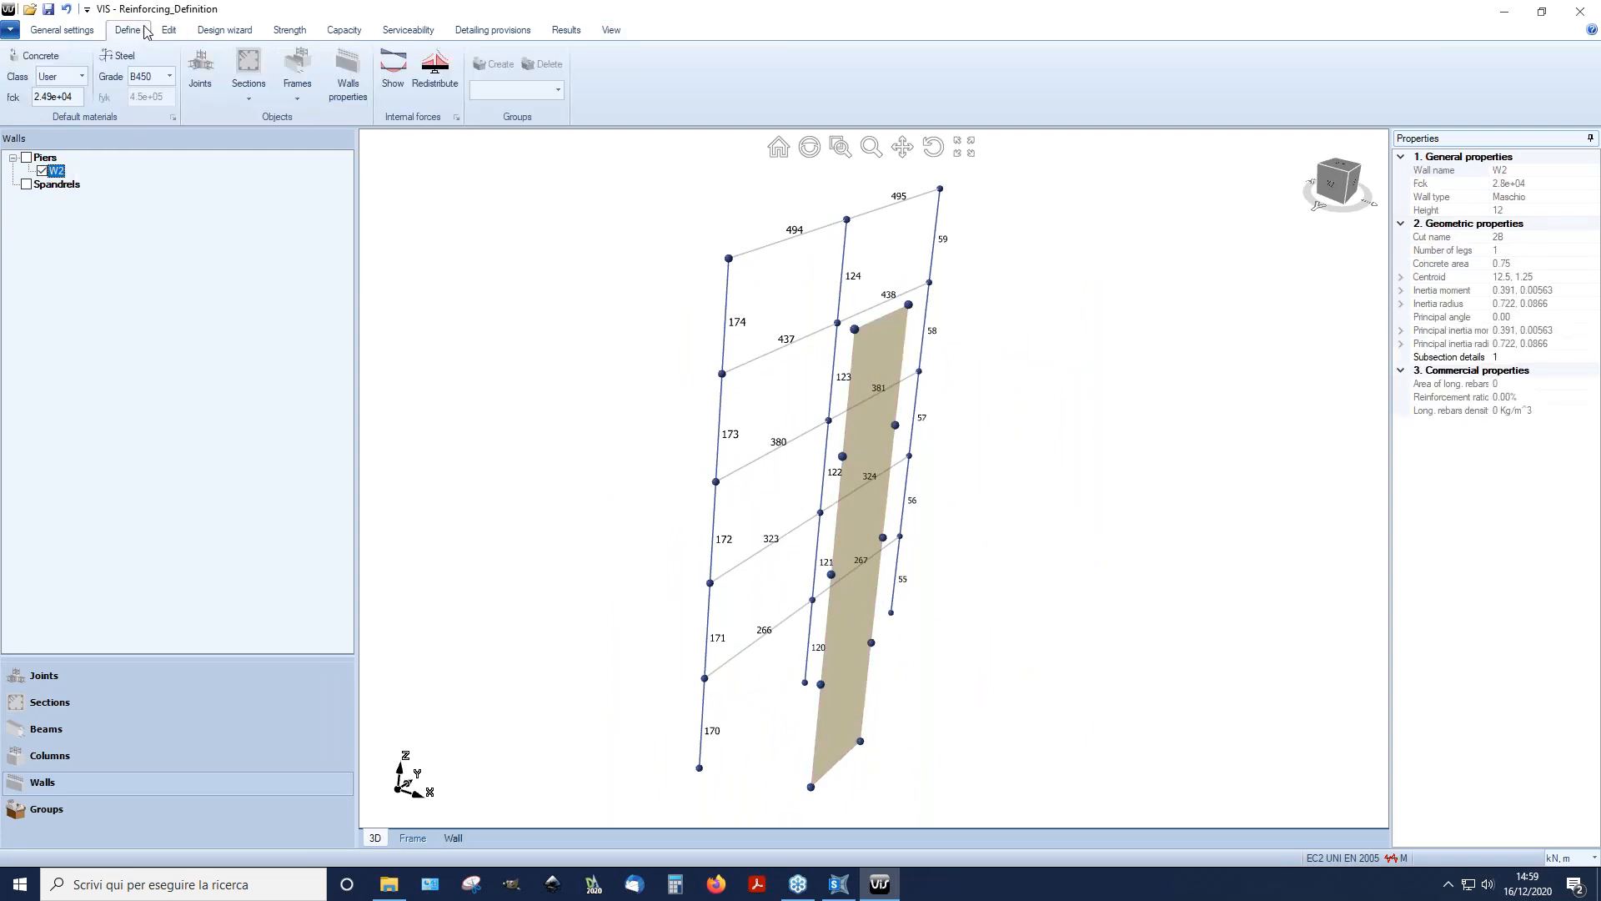
{"action": "left_click", "coordinate": [169, 30]}
{"action": "left_click", "coordinate": [767, 71]}
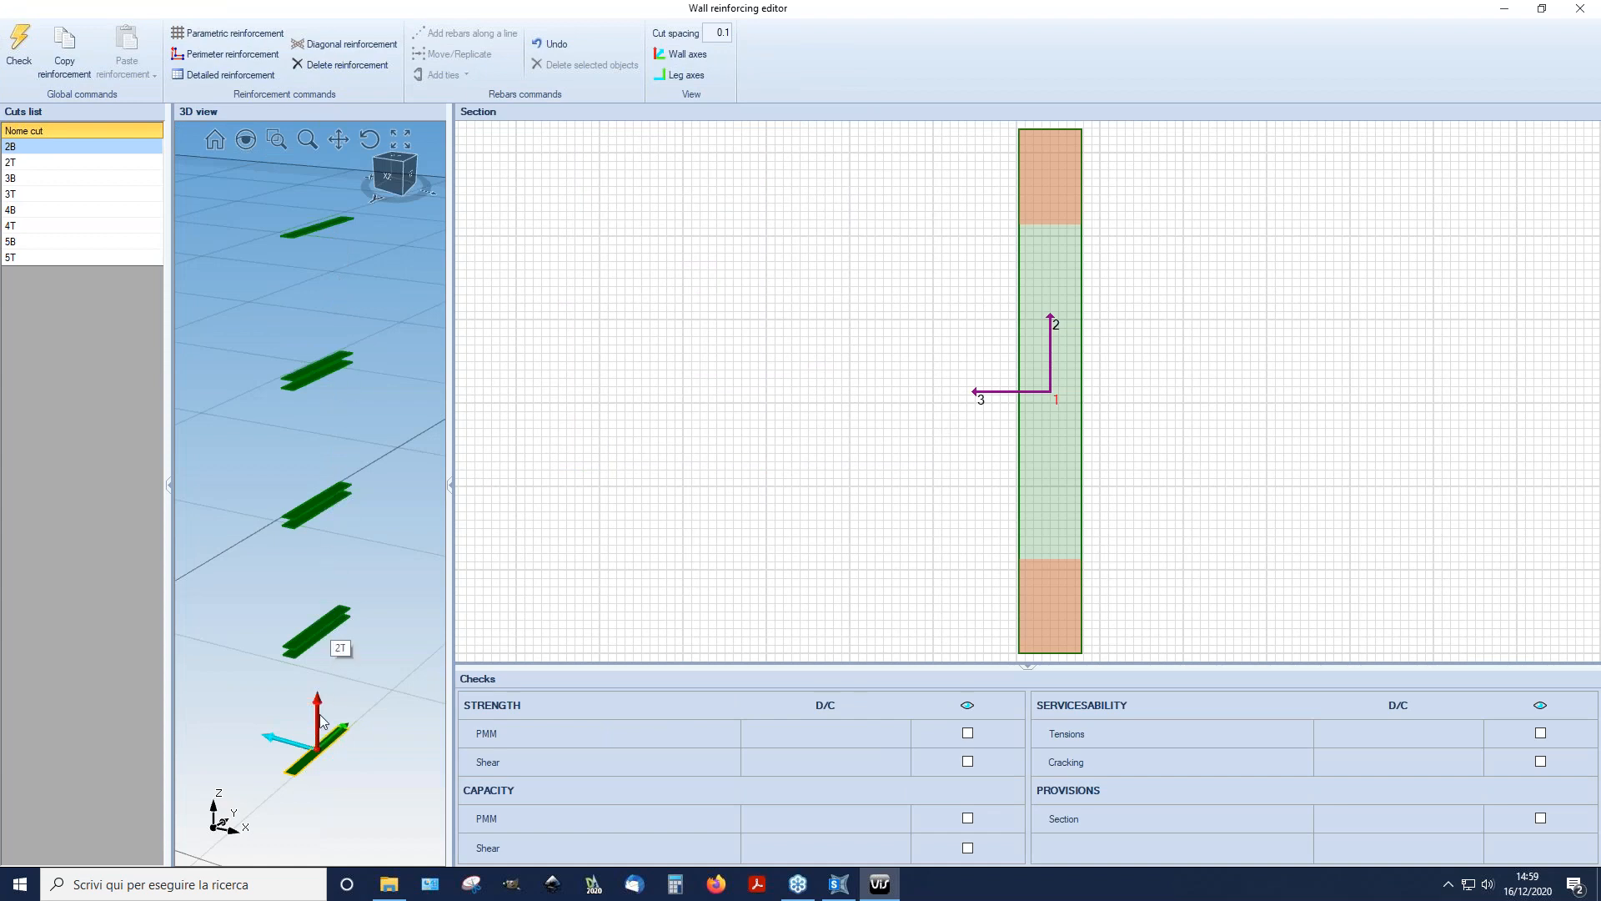
Step: Browse the wall's cut sections from 2T up to 5T and return to the base cut 2B
{"action": "left_click", "coordinate": [115, 165]}
{"action": "left_click", "coordinate": [112, 179]}
{"action": "left_click", "coordinate": [112, 194]}
{"action": "left_click", "coordinate": [110, 212]}
{"action": "left_click", "coordinate": [109, 226]}
{"action": "left_click", "coordinate": [112, 241]}
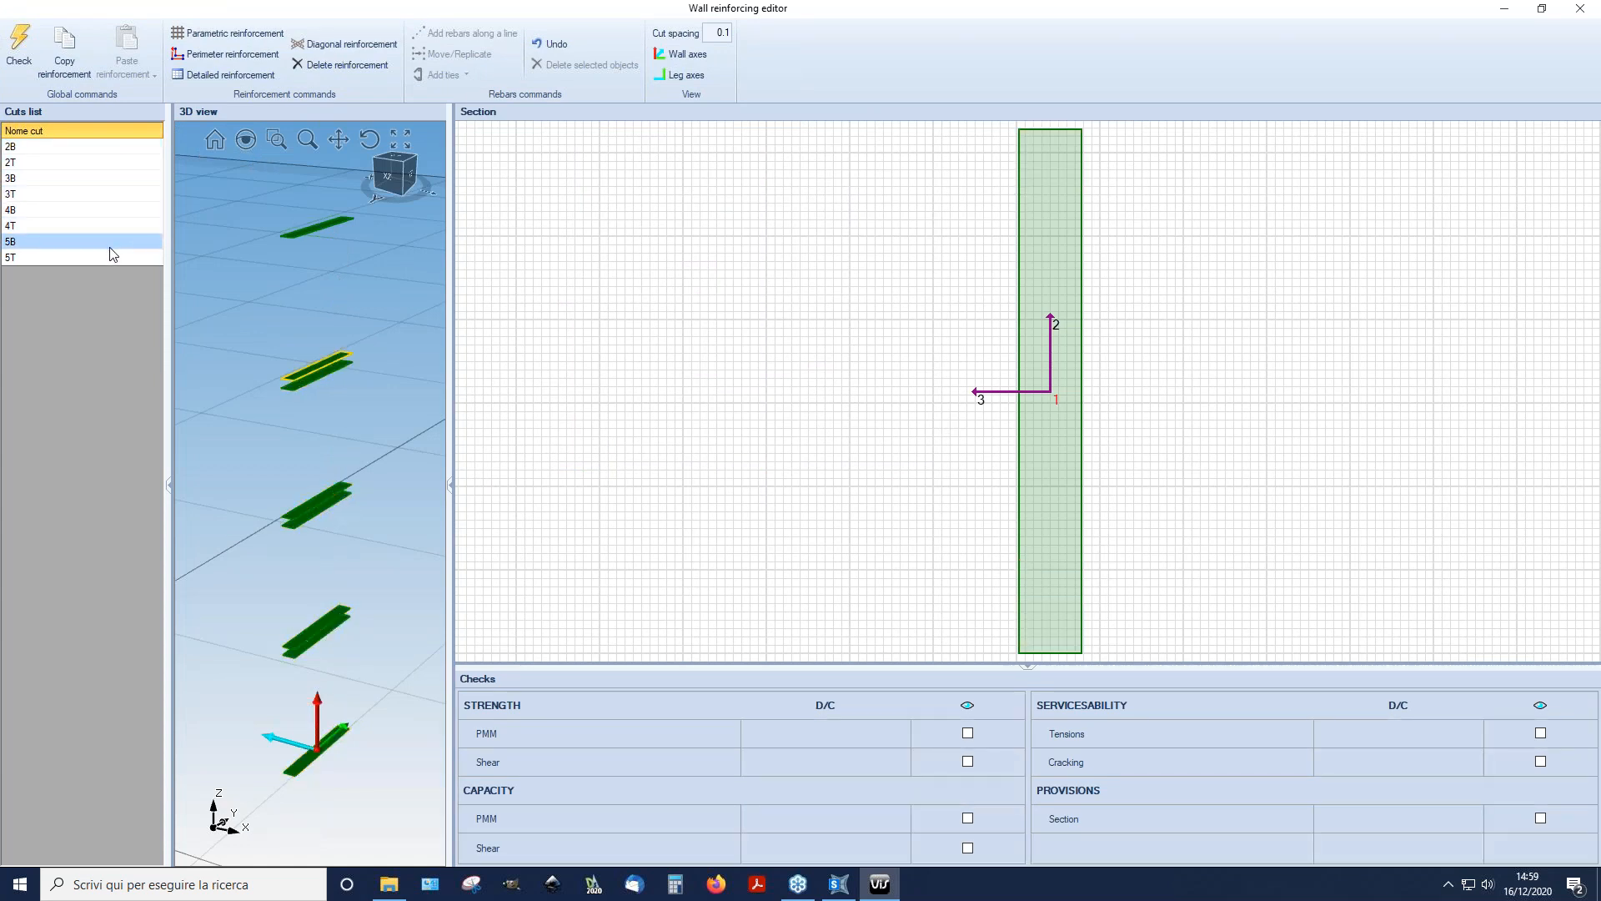
{"action": "left_click", "coordinate": [108, 255]}
{"action": "left_click", "coordinate": [308, 514]}
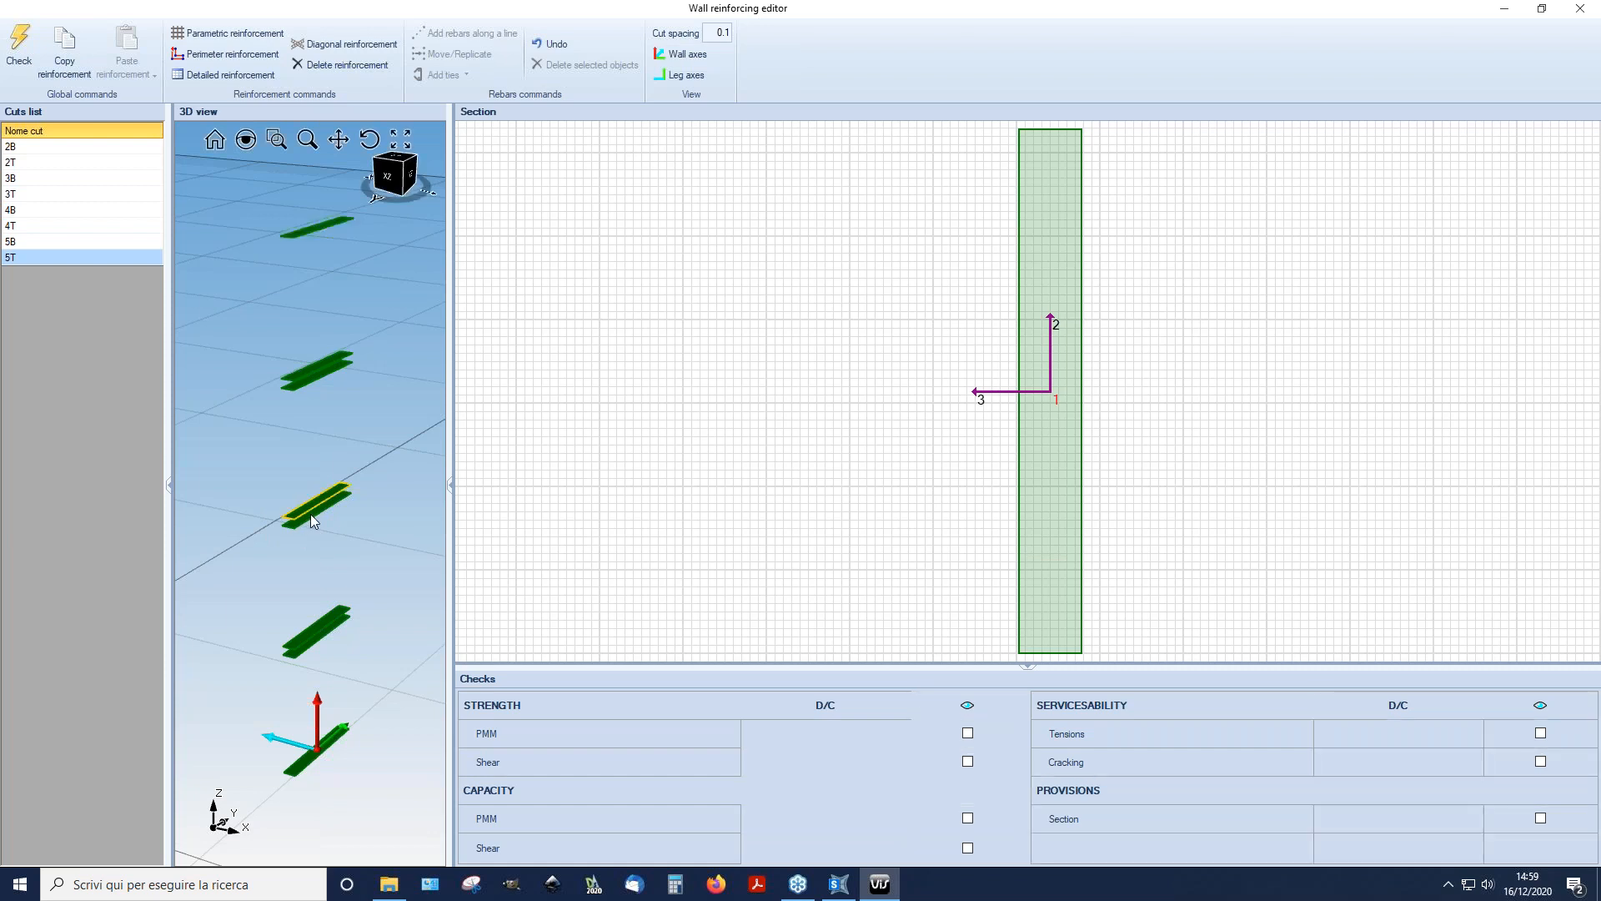
{"action": "left_click", "coordinate": [318, 506]}
{"action": "left_click", "coordinate": [329, 369]}
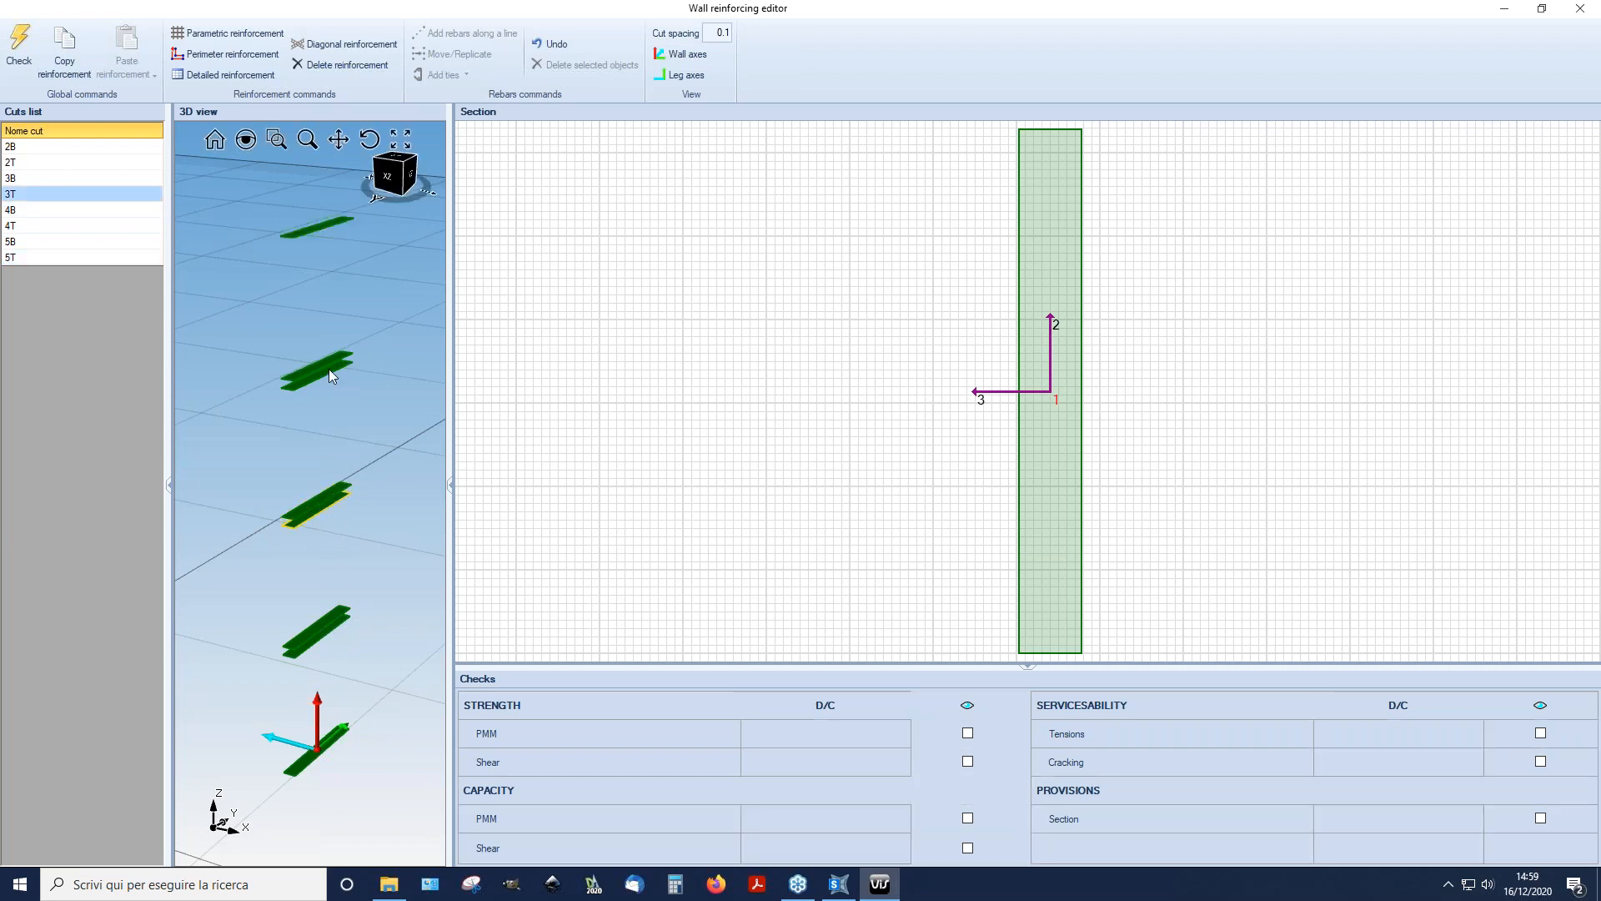
{"action": "left_click", "coordinate": [334, 242]}
{"action": "left_click", "coordinate": [337, 739]}
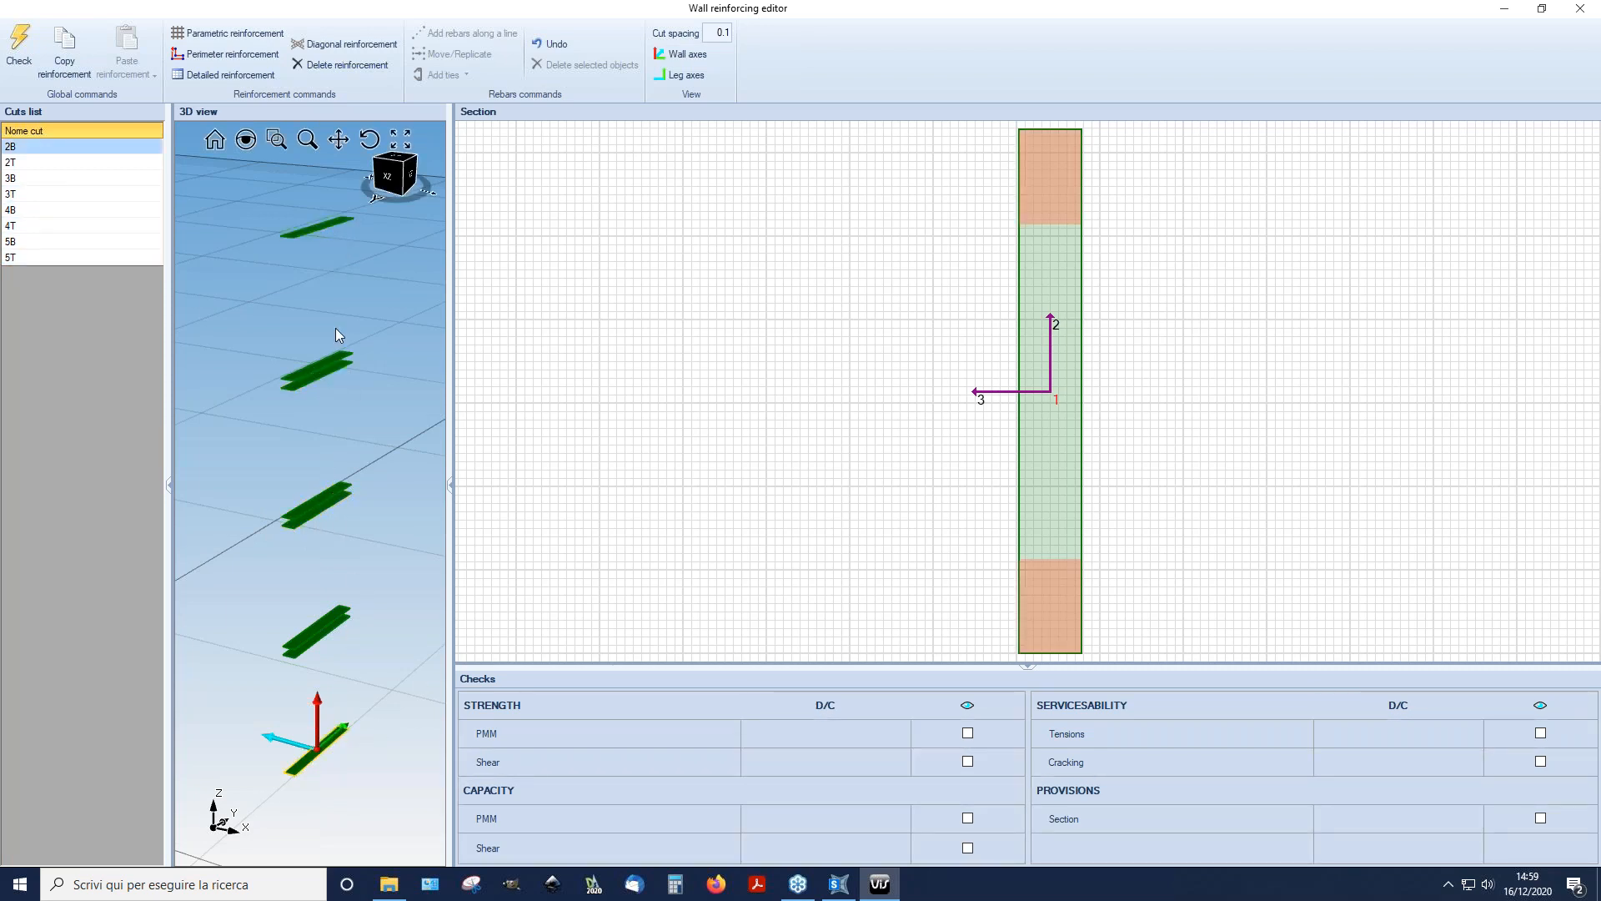
Step: Start a parametric reinforcement for cut 2B with 0.05 cover and 10 end rebars of d 20 at 0.1 spacing
{"action": "left_click", "coordinate": [227, 34]}
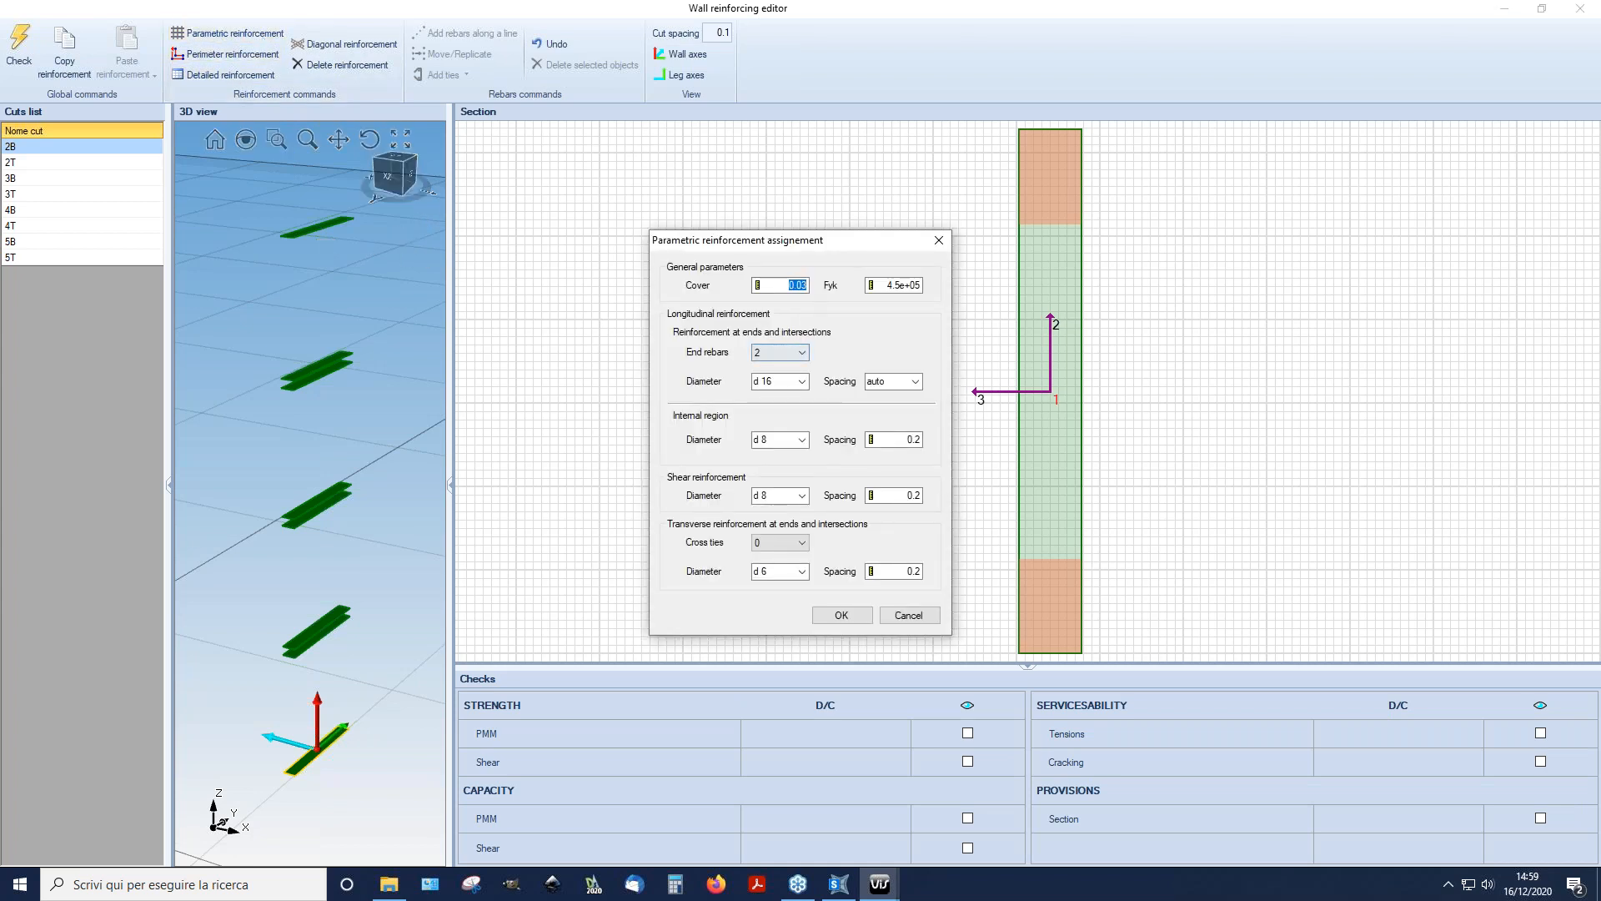
{"action": "left_click_drag", "start_coordinate": [807, 286], "coordinate": [801, 285]}
{"action": "left_click", "coordinate": [788, 352]}
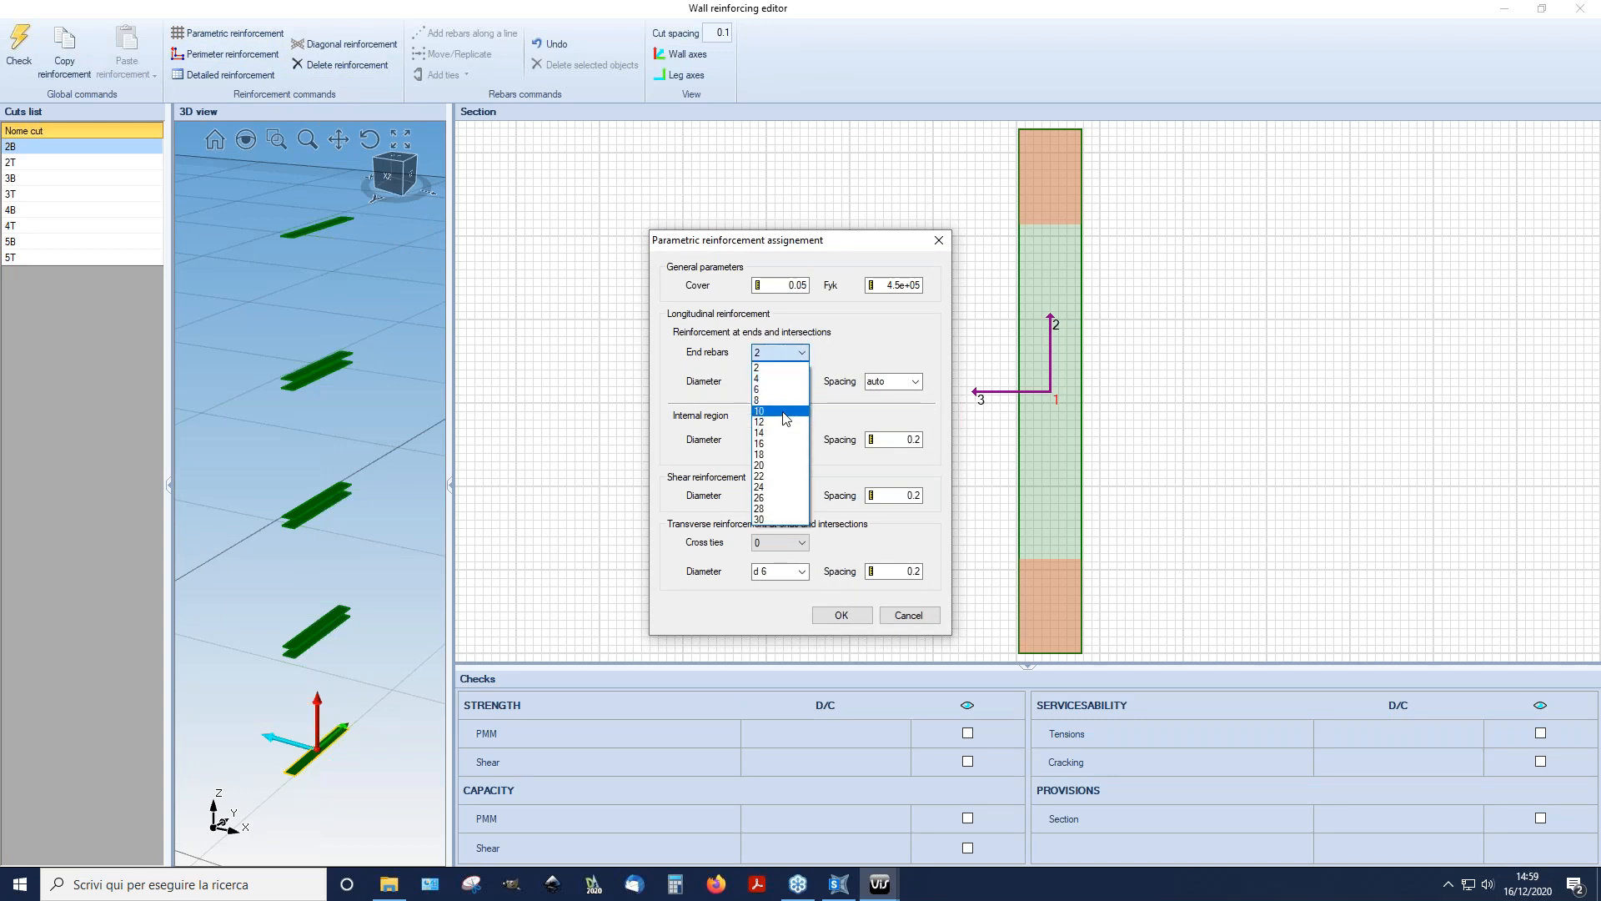
{"action": "left_click", "coordinate": [783, 411]}
{"action": "left_click", "coordinate": [783, 382]}
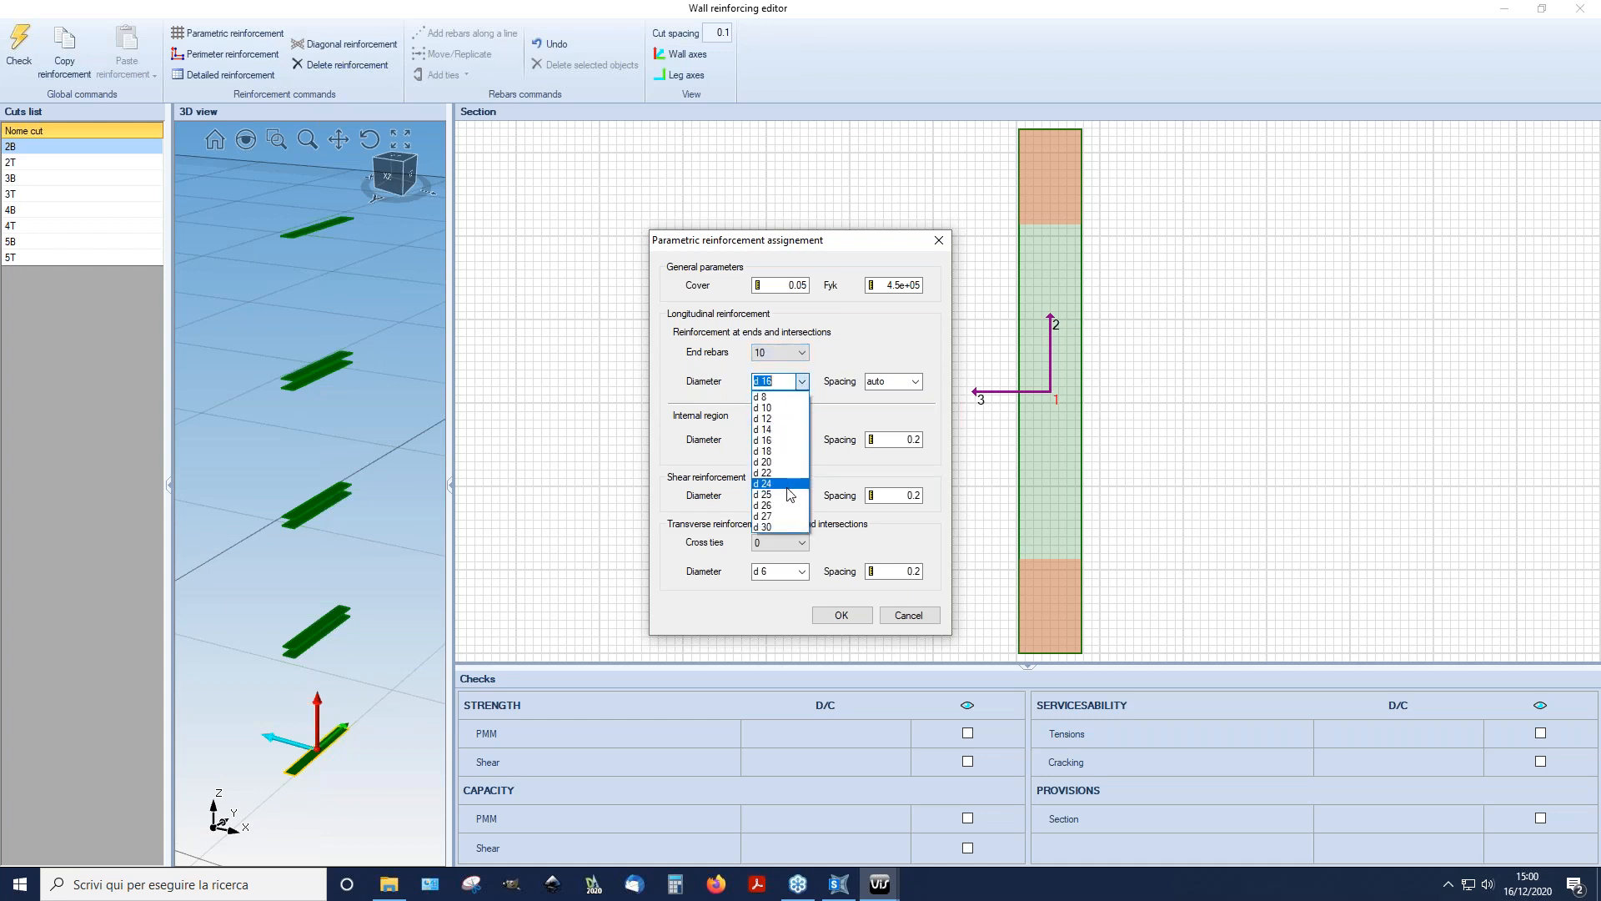
{"action": "left_click", "coordinate": [776, 461]}
{"action": "left_click", "coordinate": [888, 381]}
{"action": "type", "text": "0.1"}
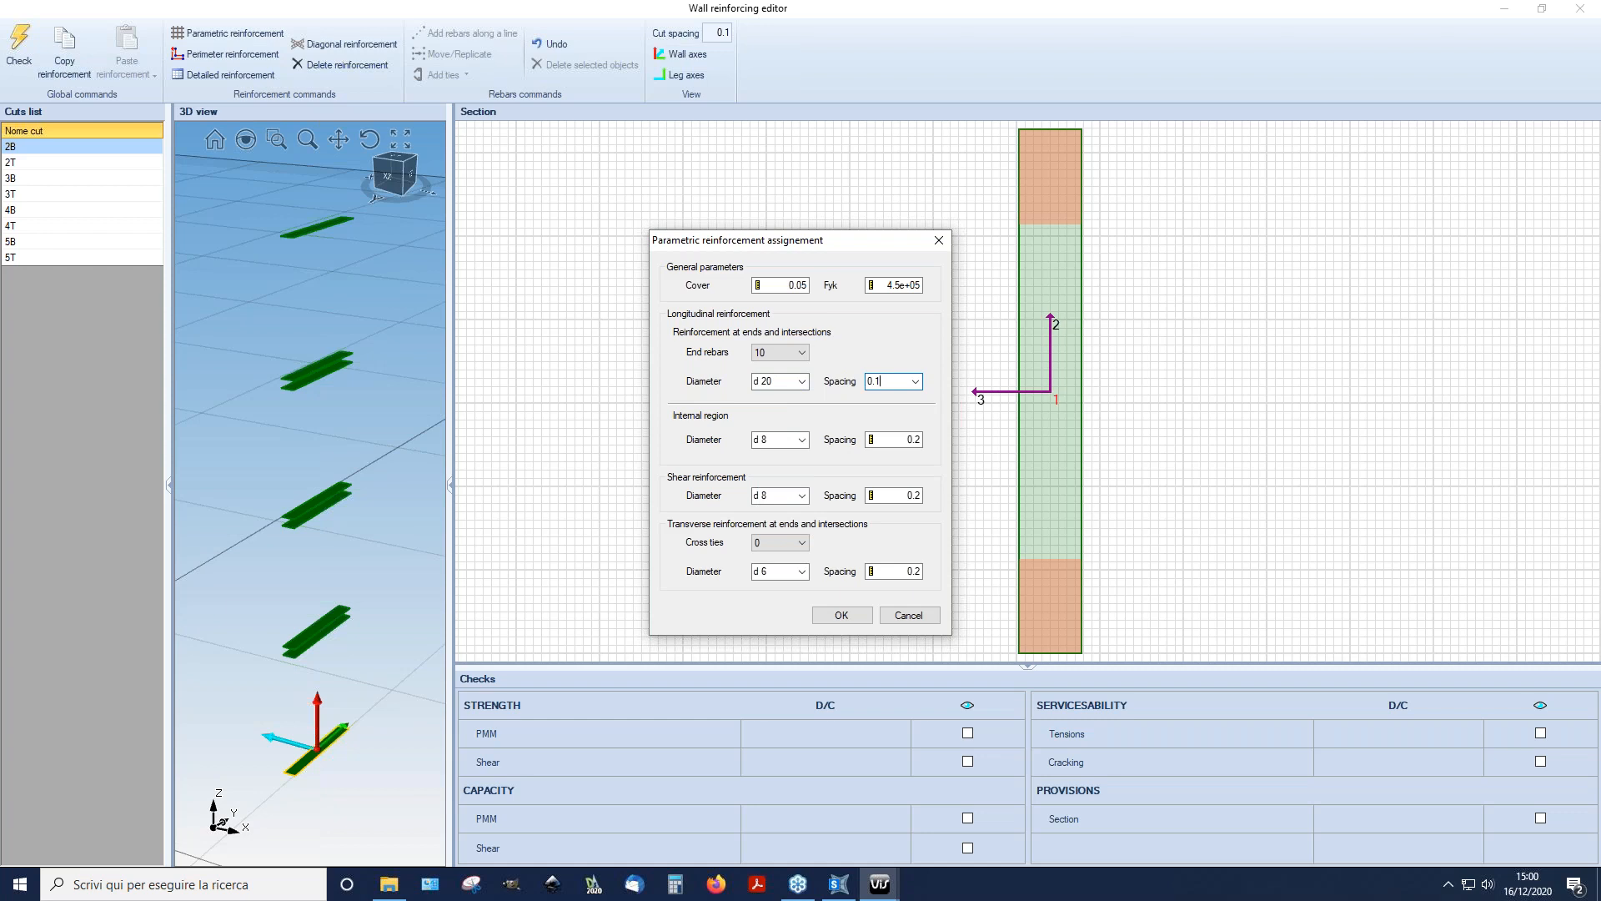
Step: Set the internal region rebars to d 12 at 0.1 spacing and the shear reinforcement to d 10 at 0.1 spacing
{"action": "left_click", "coordinate": [801, 440]}
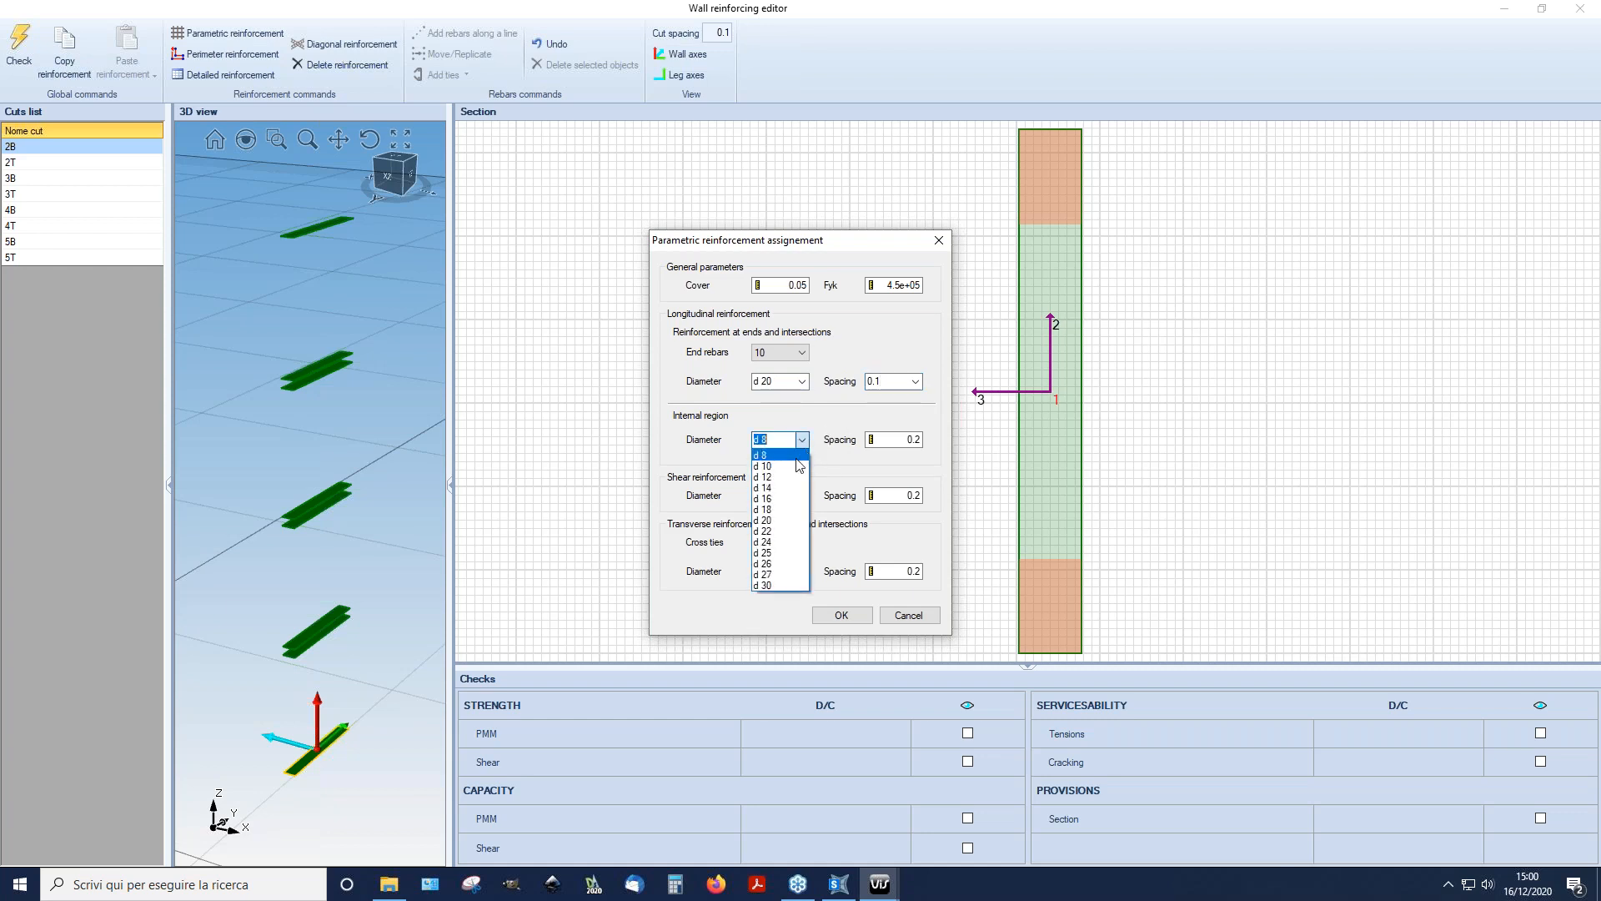
{"action": "left_click", "coordinate": [767, 477]}
{"action": "double_click", "coordinate": [915, 439]}
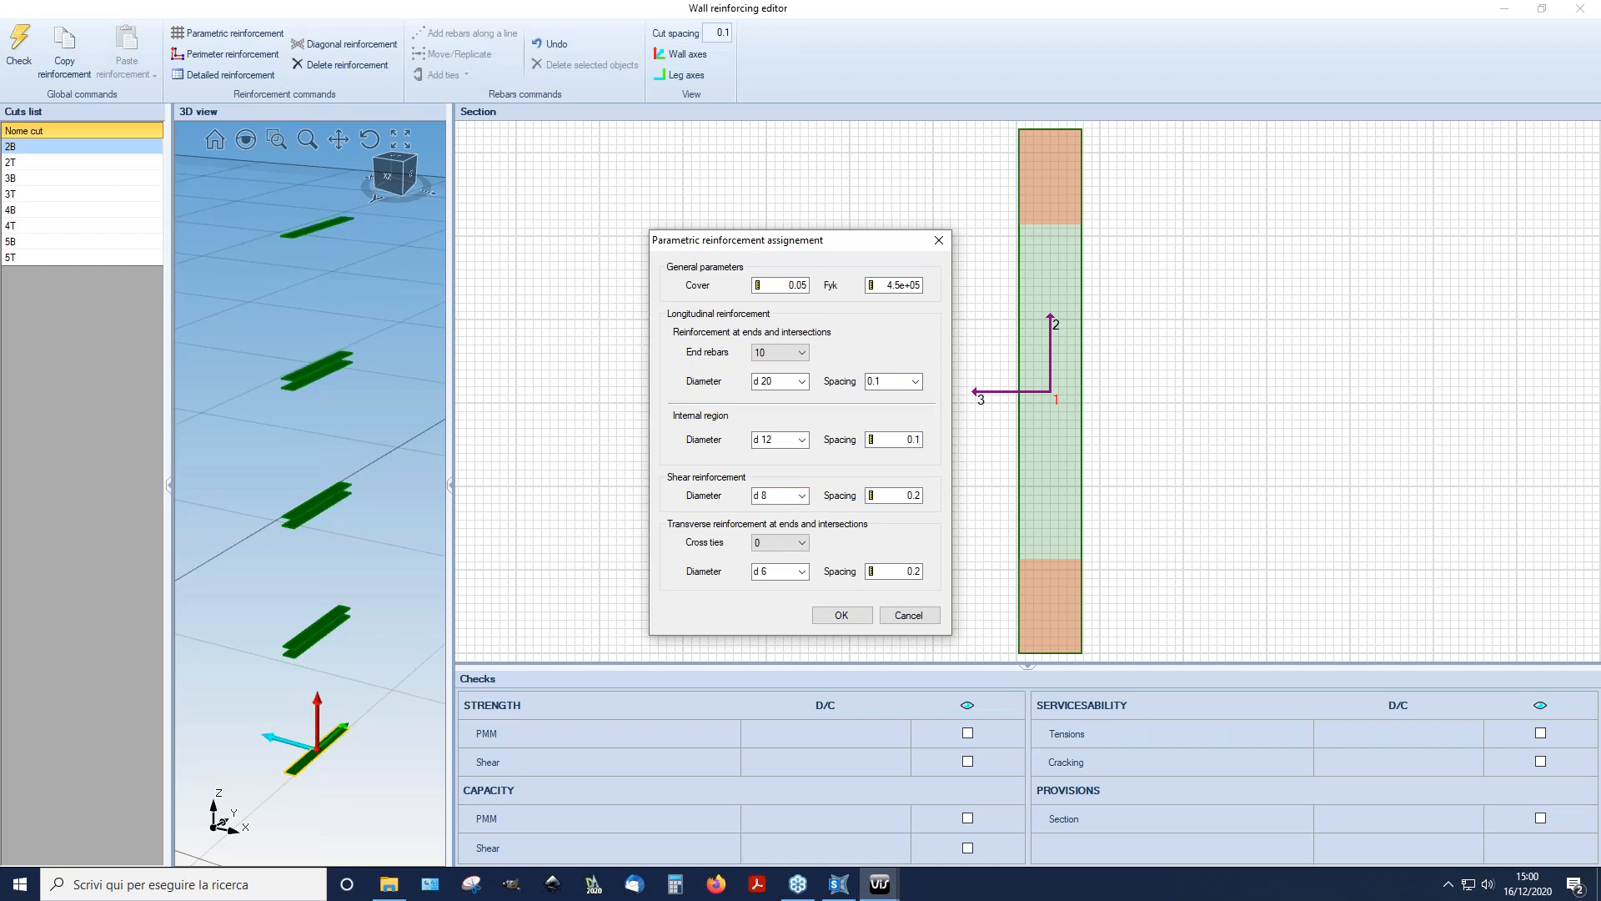
{"action": "left_click", "coordinate": [802, 496]}
{"action": "left_click", "coordinate": [780, 533]}
{"action": "double_click", "coordinate": [916, 495]}
Step: Set 3 cross ties at 0.1 spacing for the wall ends and apply the parametric reinforcement to cut 2B
{"action": "left_click", "coordinate": [793, 542]}
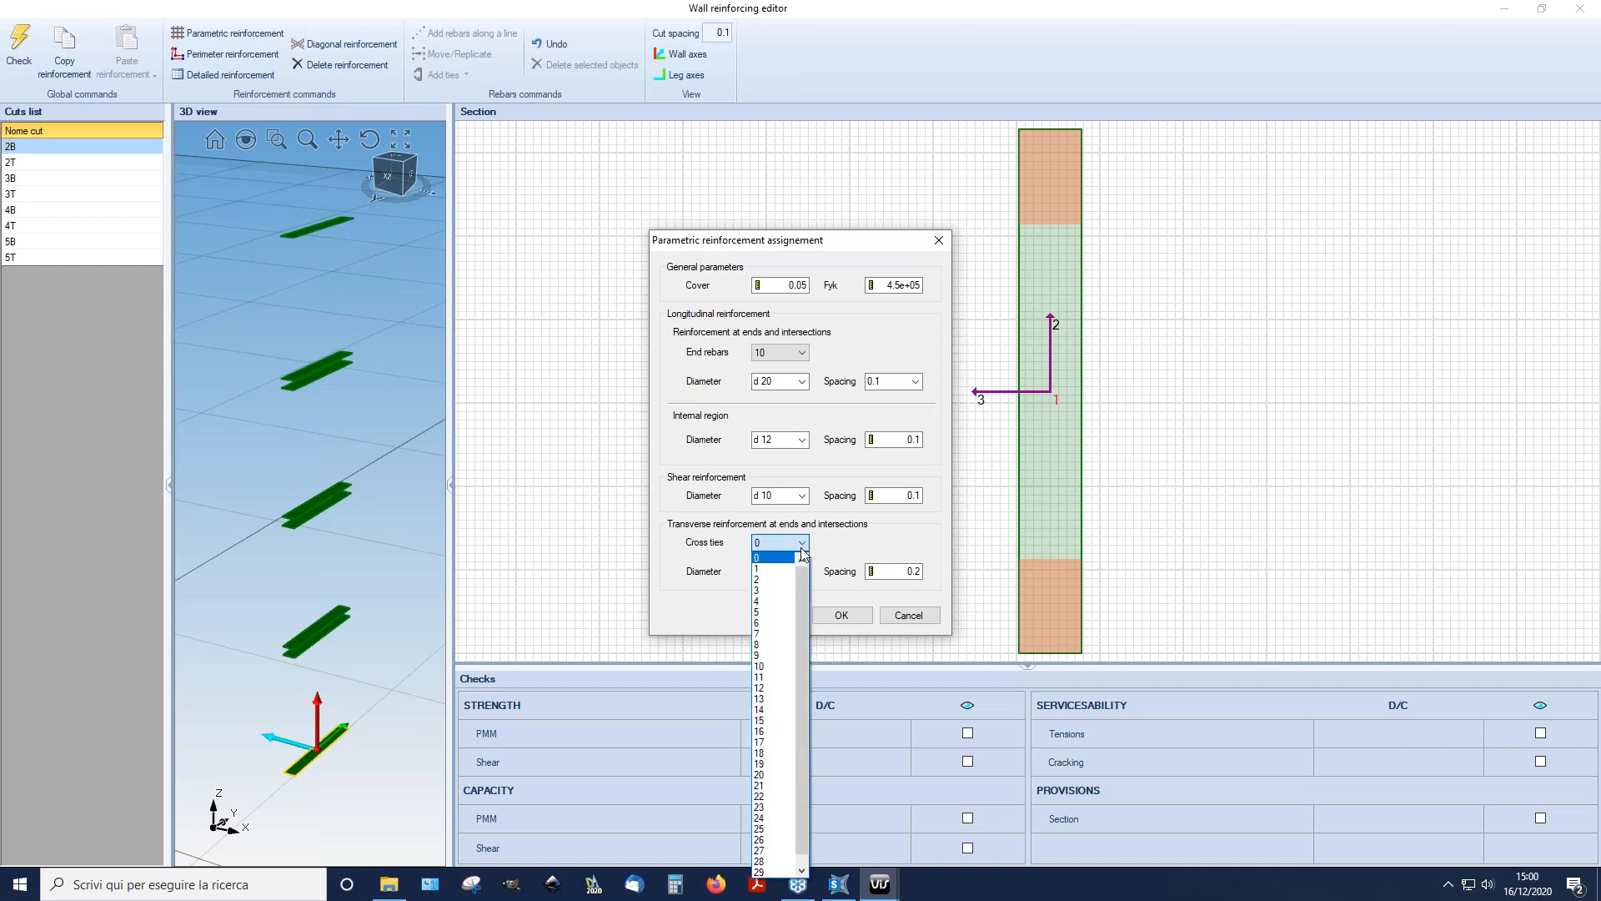
{"action": "left_click", "coordinate": [777, 591]}
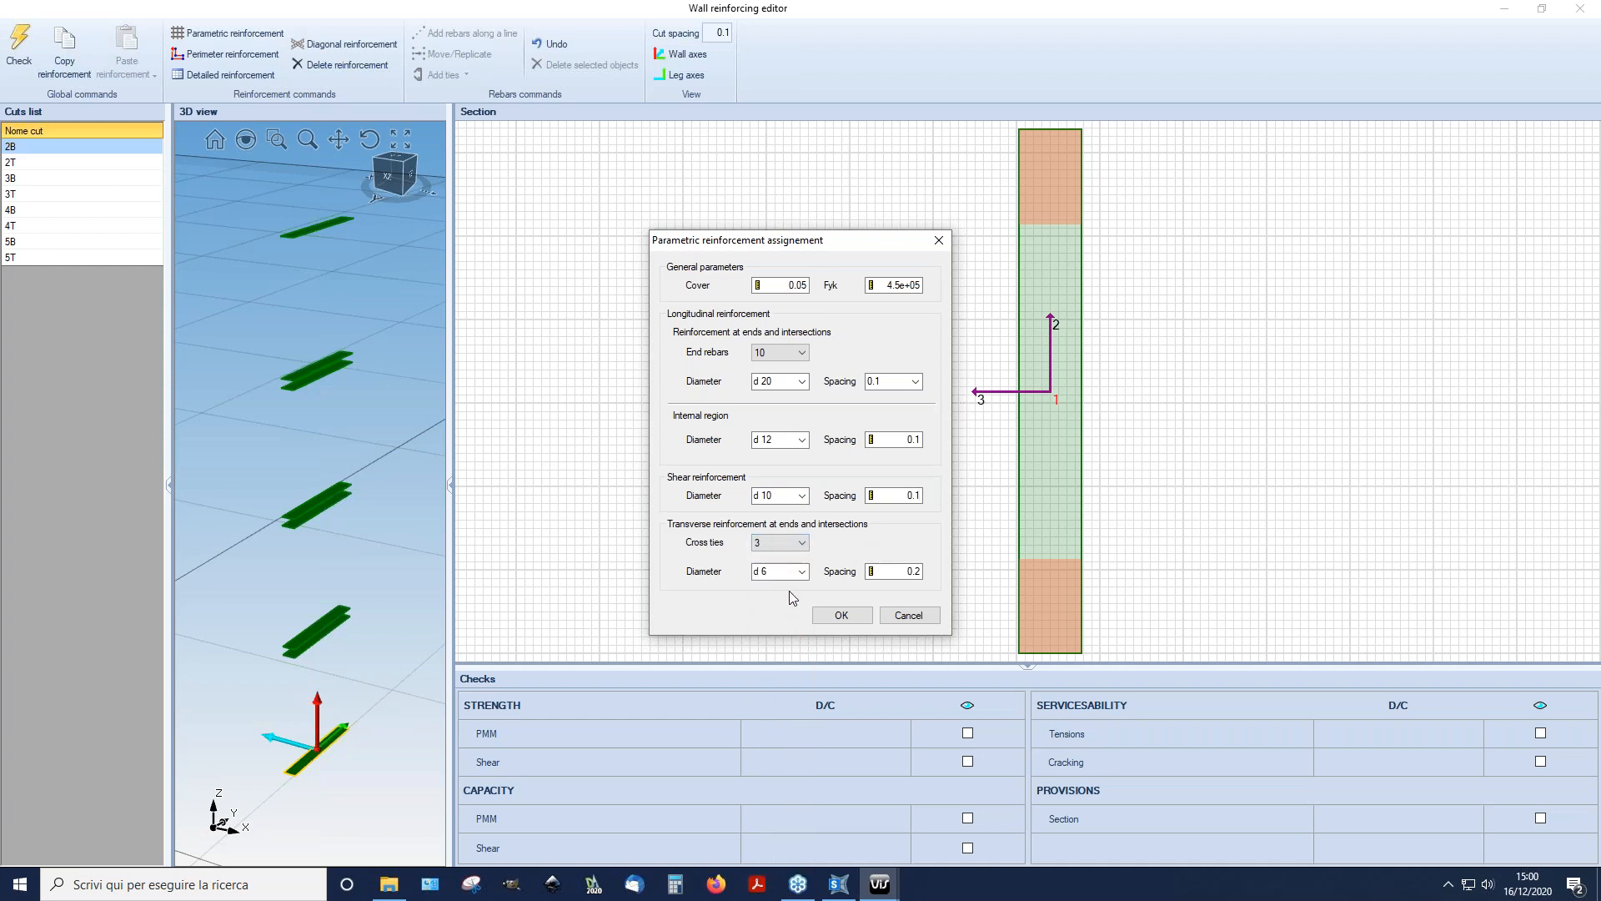
{"action": "double_click", "coordinate": [915, 571]}
{"action": "type", "text": "1"}
{"action": "left_click", "coordinate": [842, 615]}
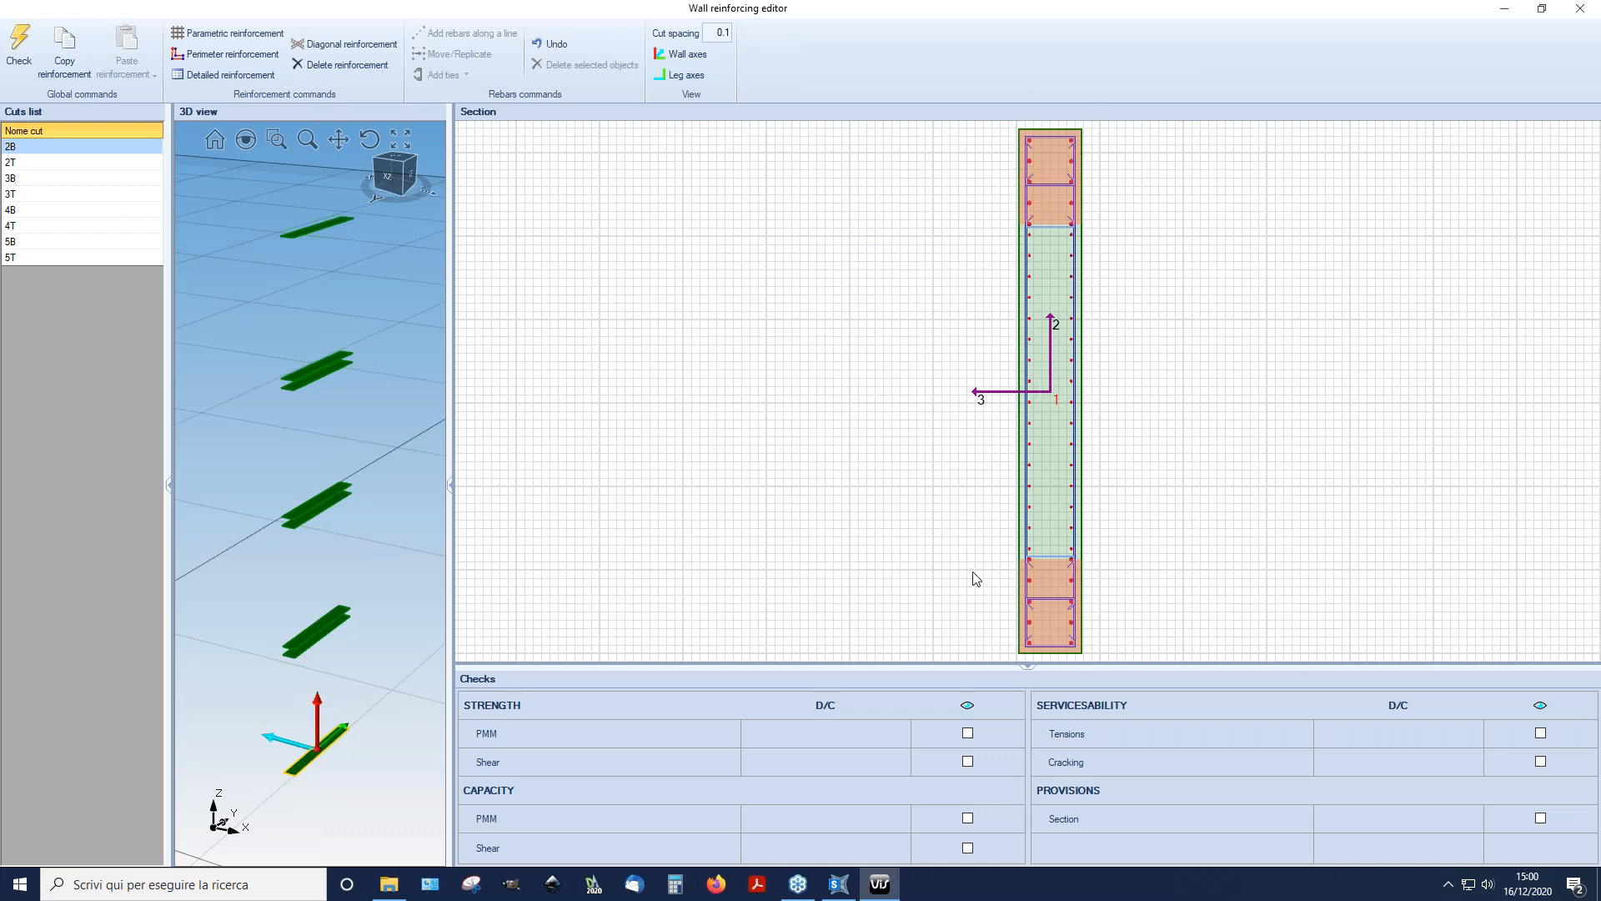
Step: Copy the reinforcement of cut 2B to cuts 2T and 3B, and review the sections up to cut 3T
{"action": "left_click", "coordinate": [64, 50]}
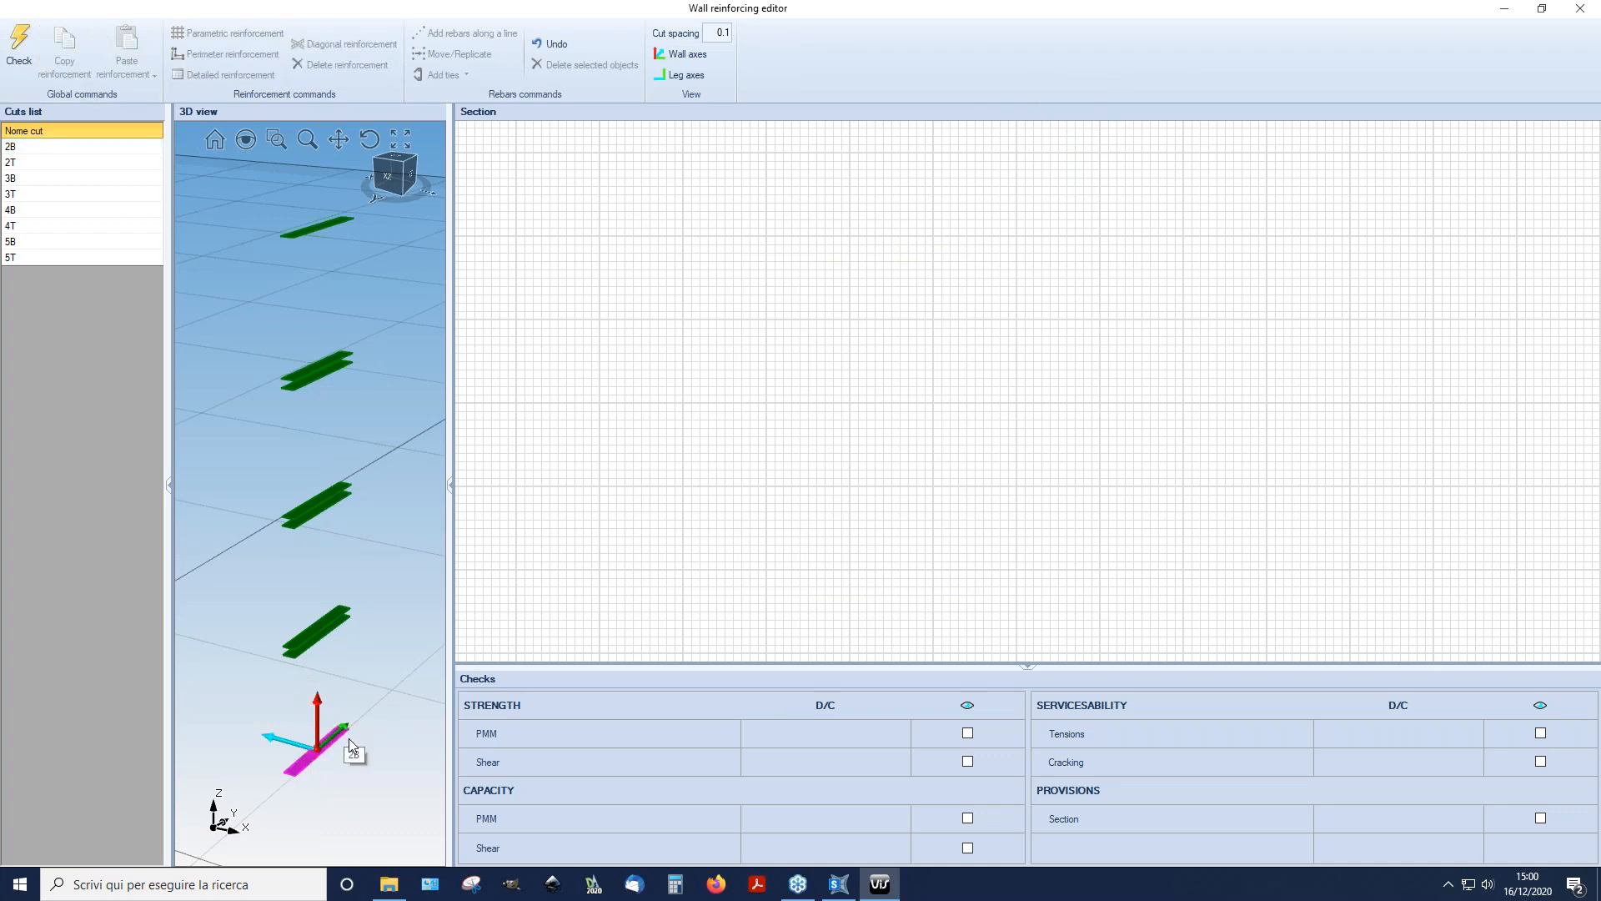
{"action": "left_click", "coordinate": [273, 579]}
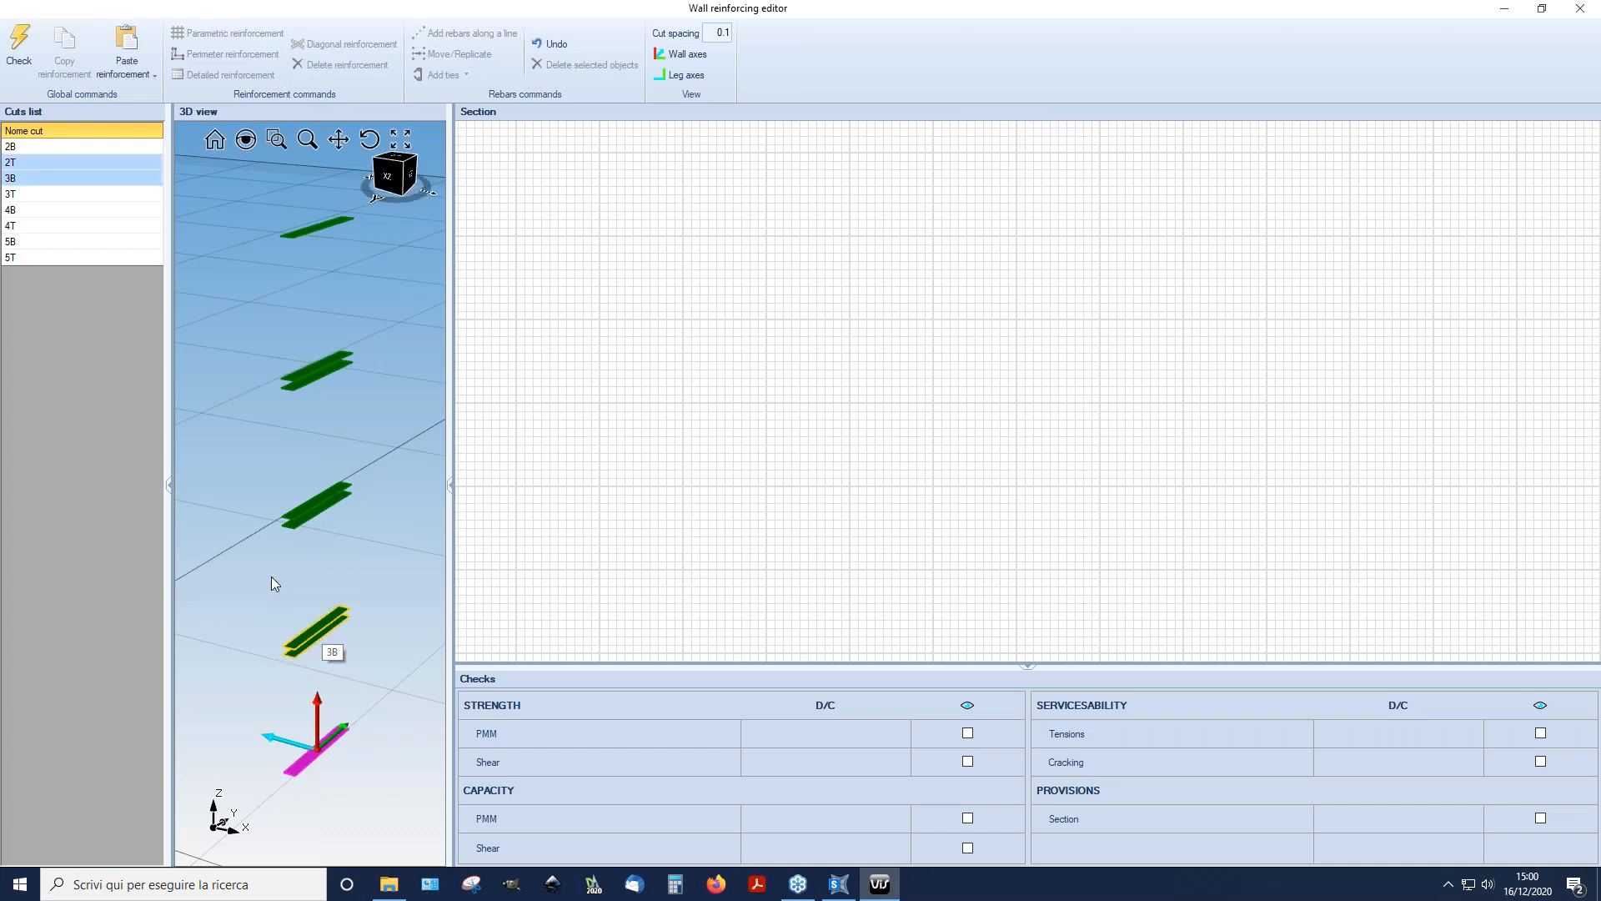
{"action": "left_click", "coordinate": [127, 43]}
{"action": "left_click", "coordinate": [96, 149]}
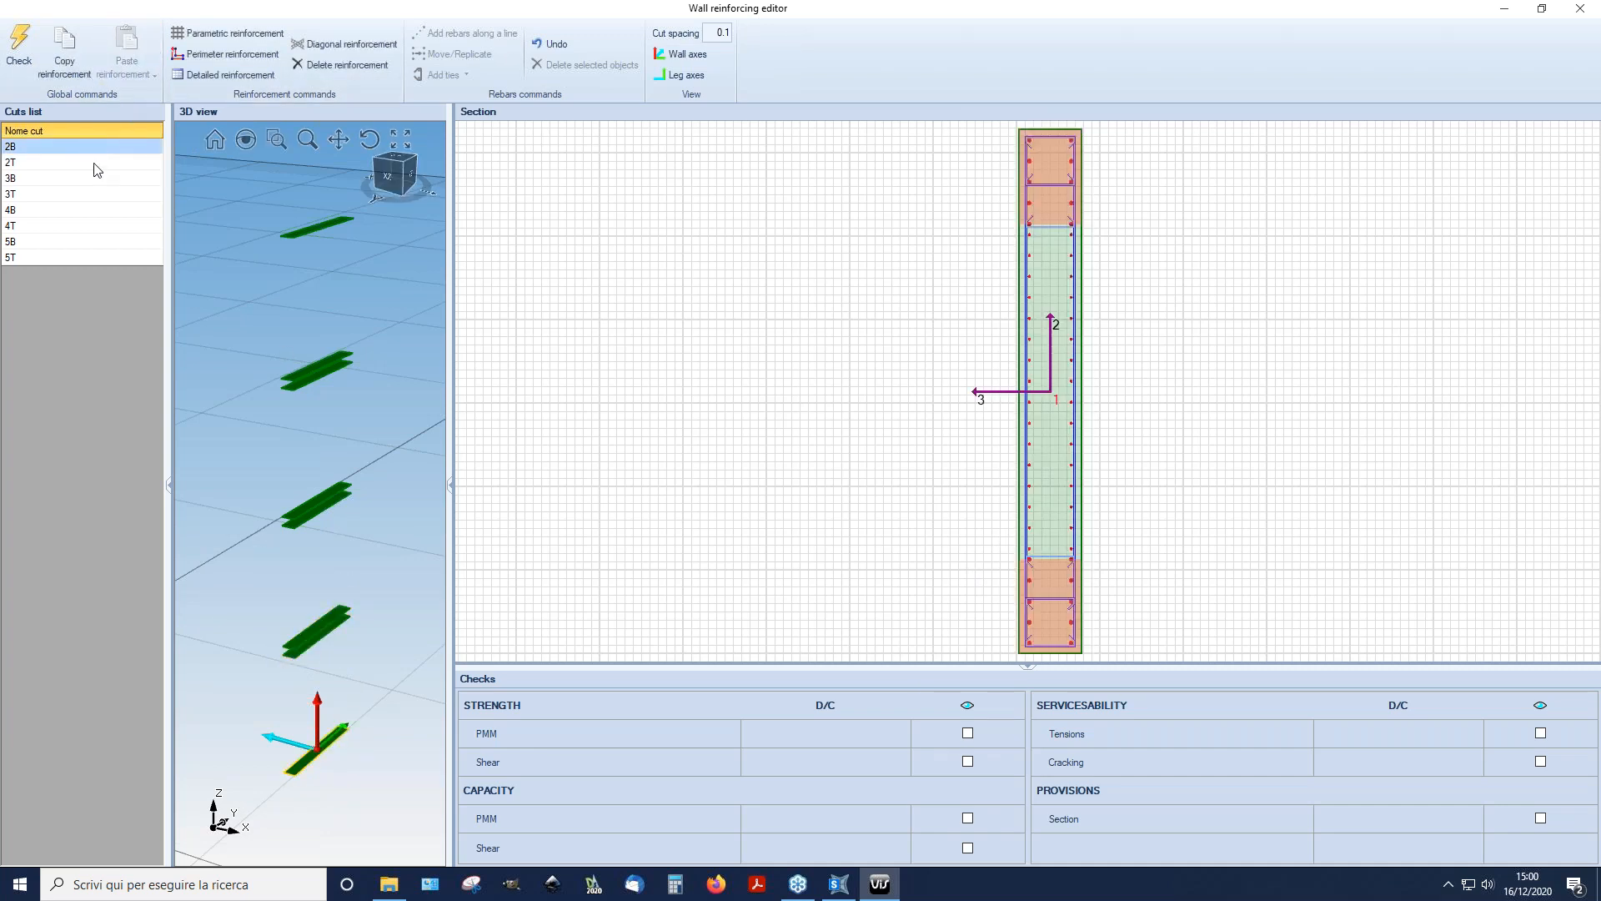
{"action": "left_click", "coordinate": [95, 179]}
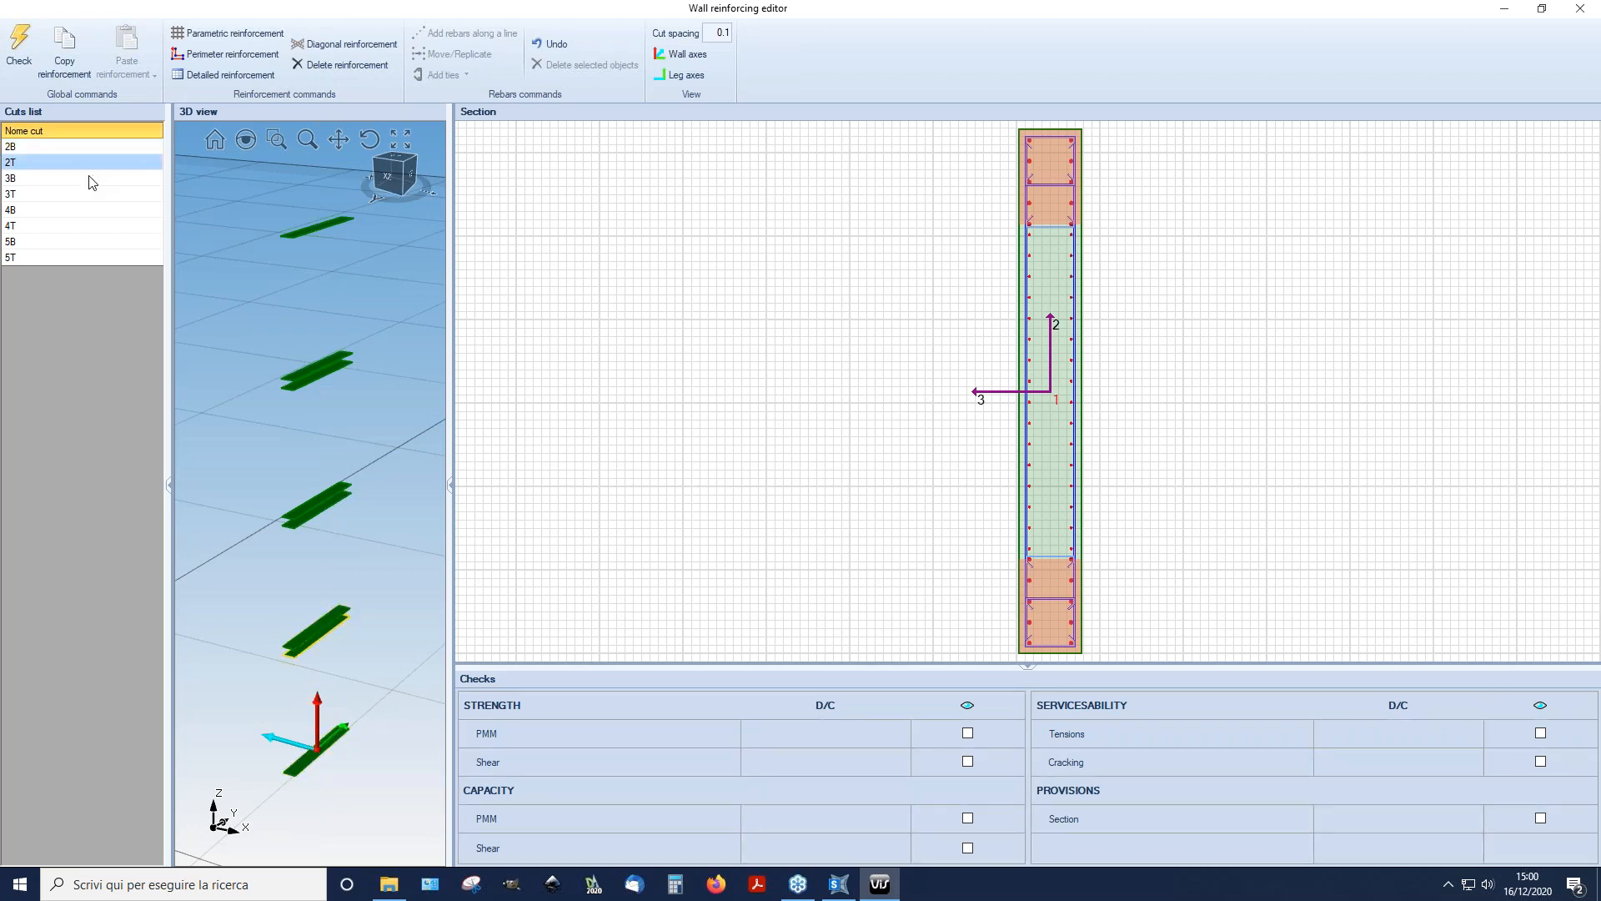
{"action": "left_click", "coordinate": [89, 196]}
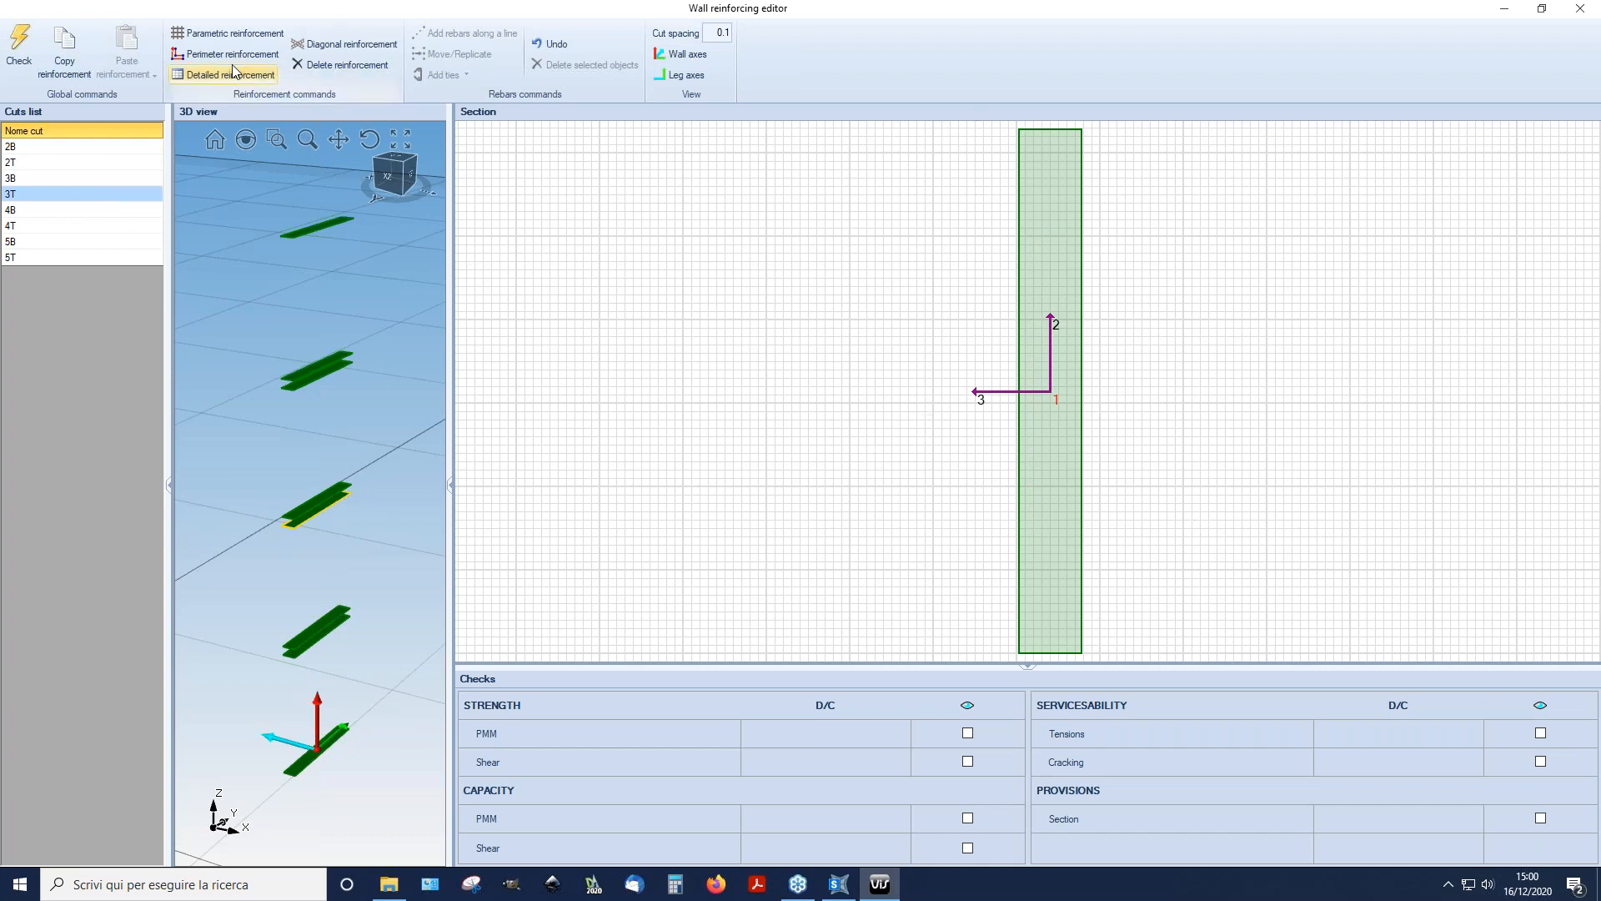
Step: Start a parametric reinforcement assignment for cut 3T with 2 end rebars of diameter d 12
{"action": "left_click", "coordinate": [241, 35]}
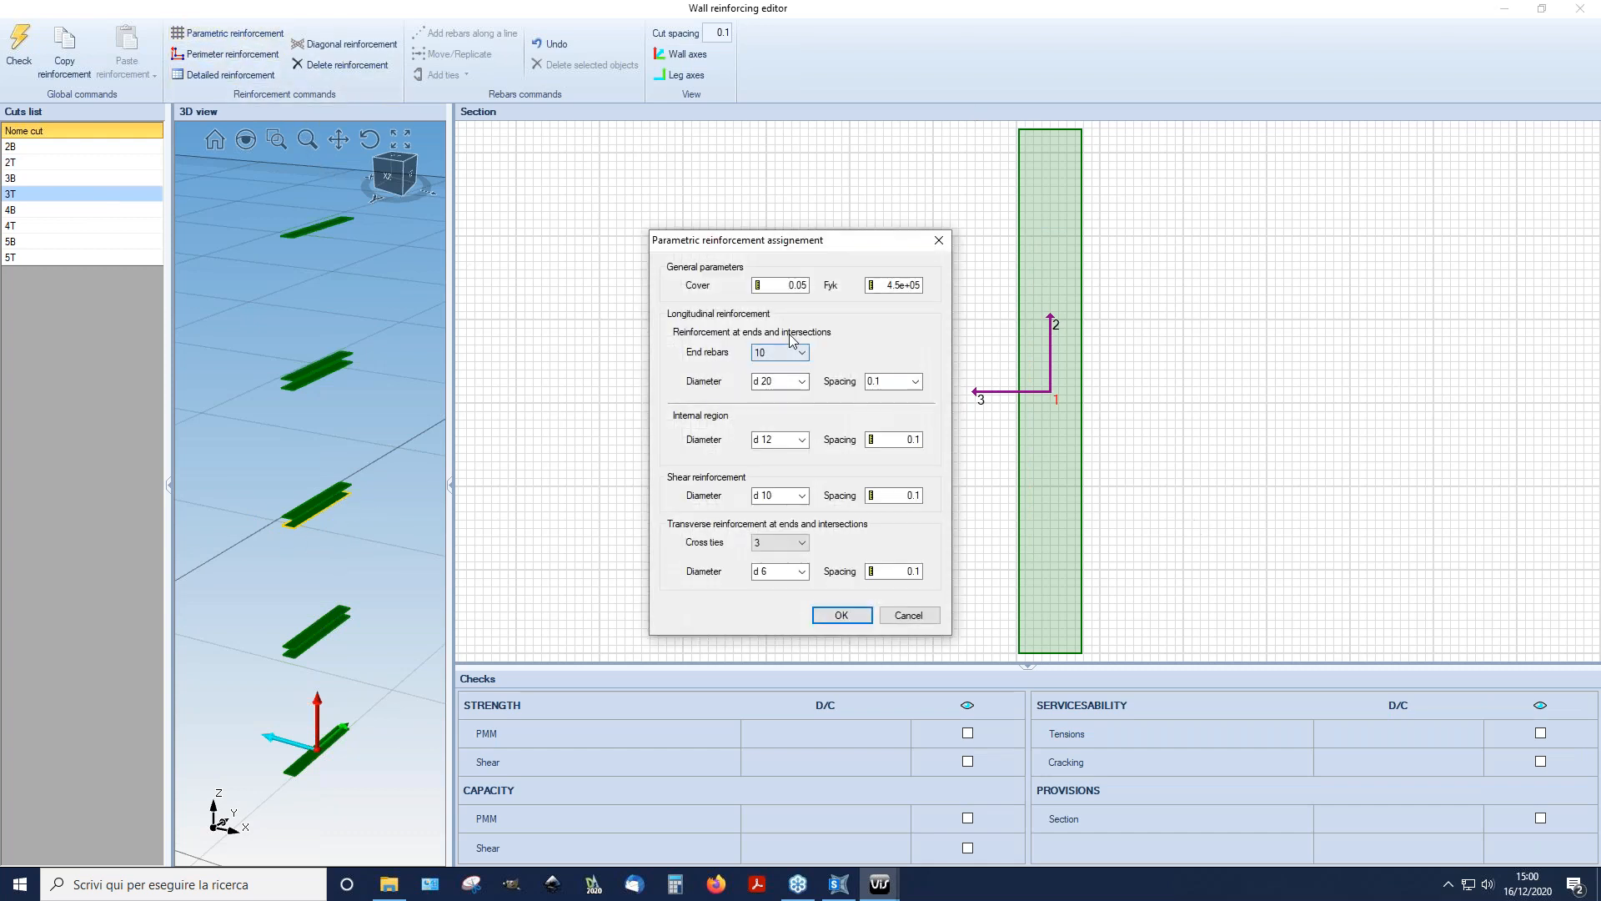
{"action": "left_click", "coordinate": [788, 354]}
{"action": "left_click", "coordinate": [786, 376]}
{"action": "left_click", "coordinate": [802, 382]}
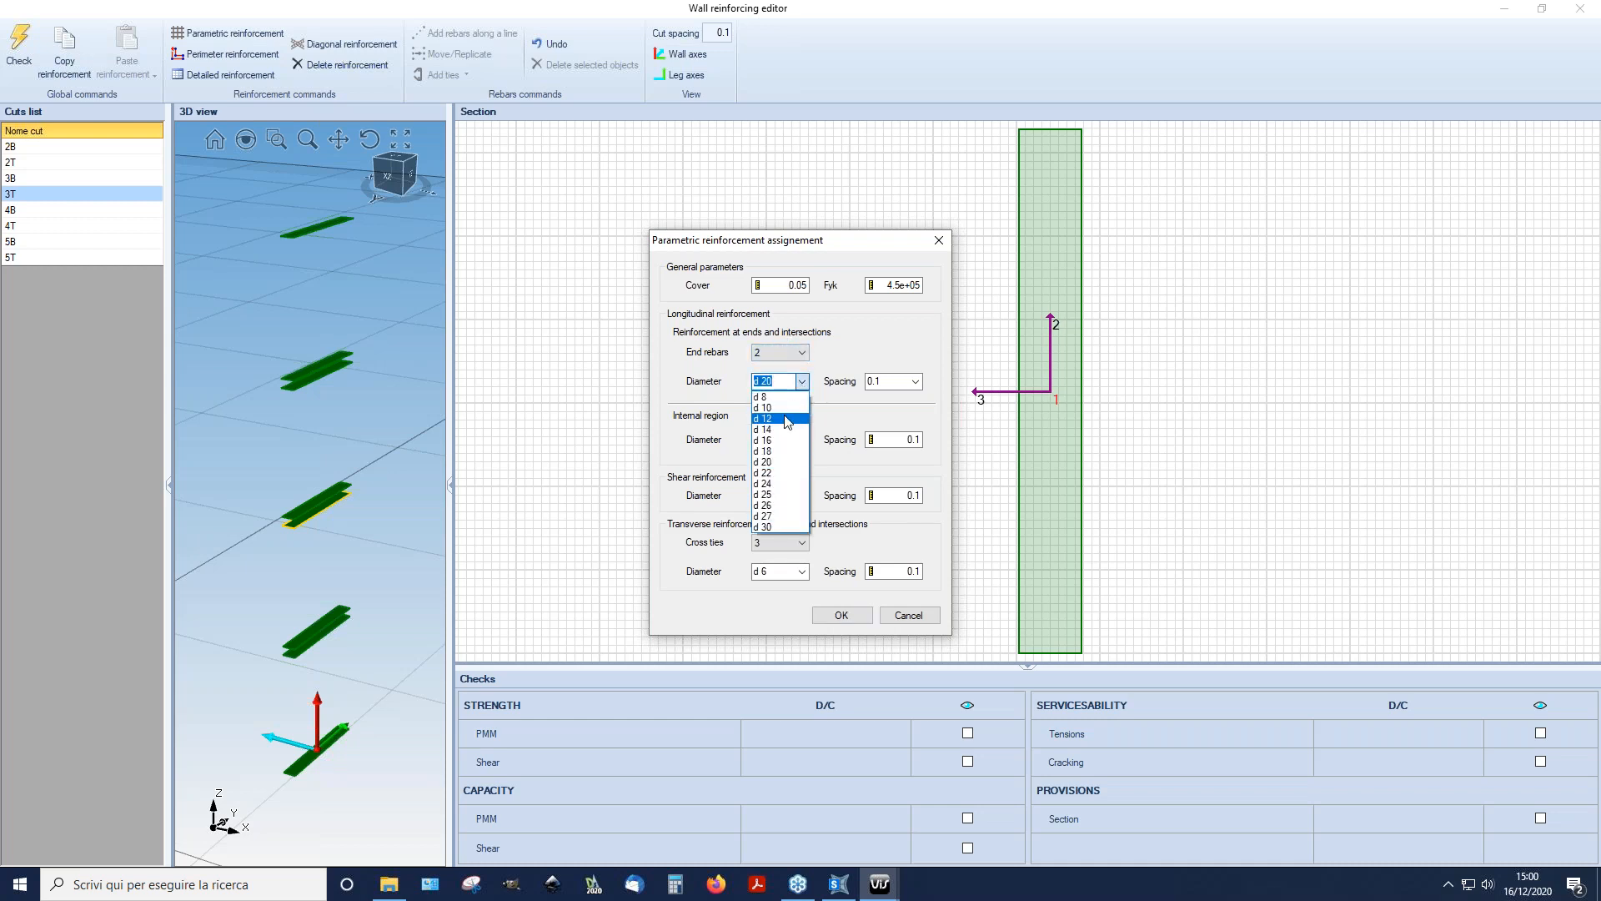
{"action": "left_click", "coordinate": [787, 419]}
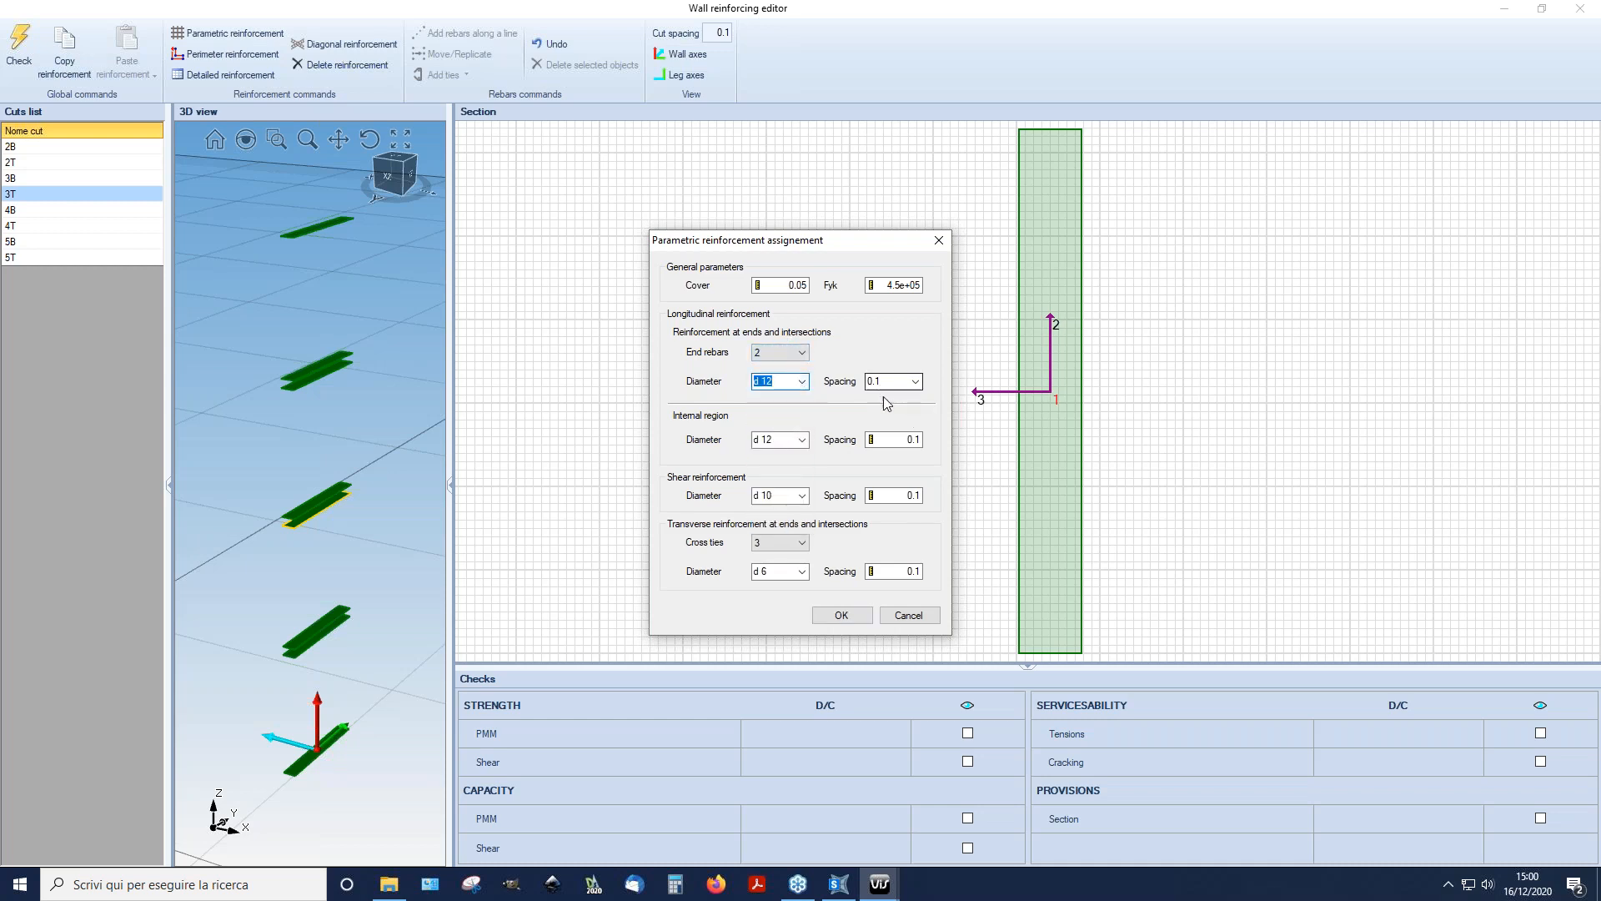
{"action": "left_click", "coordinate": [801, 441]}
{"action": "left_click", "coordinate": [784, 465]}
{"action": "left_click", "coordinate": [915, 440]}
{"action": "left_click", "coordinate": [802, 439]}
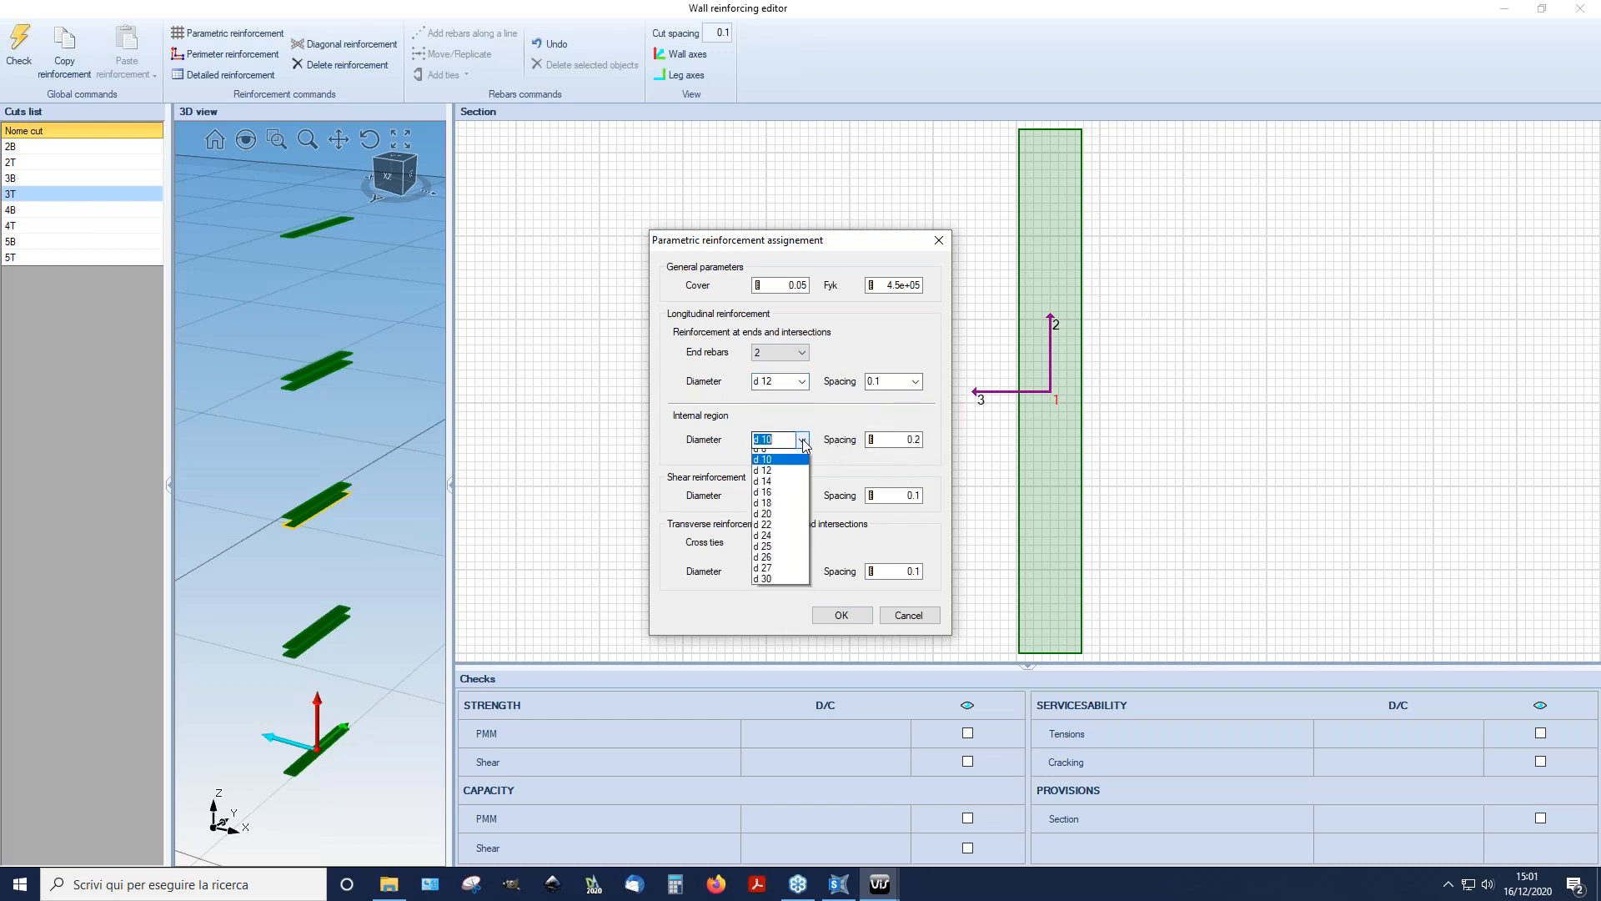
{"action": "left_click", "coordinate": [780, 479]}
{"action": "left_click_drag", "start_coordinate": [920, 439], "coordinate": [915, 439]}
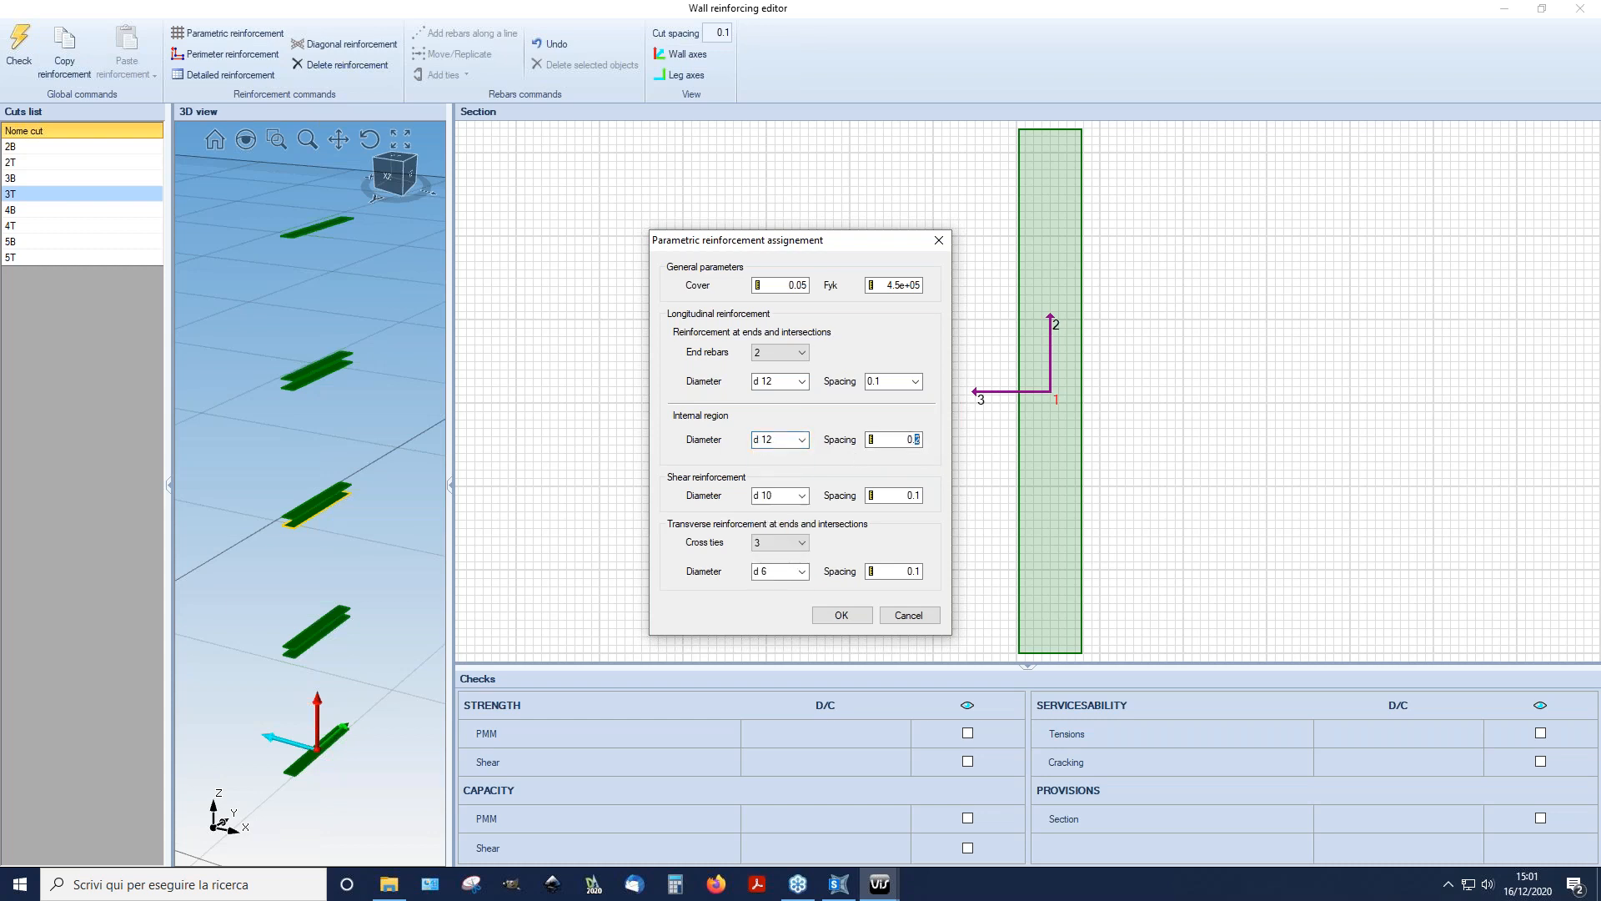
Step: Set the shear and transverse reinforcement spacings to 0.2 with 0 cross ties, and apply the parametric reinforcement to cut 3T
{"action": "left_click_drag", "start_coordinate": [920, 495], "coordinate": [914, 496]}
{"action": "left_click_drag", "start_coordinate": [921, 571], "coordinate": [913, 571]}
{"action": "left_click", "coordinate": [804, 543]}
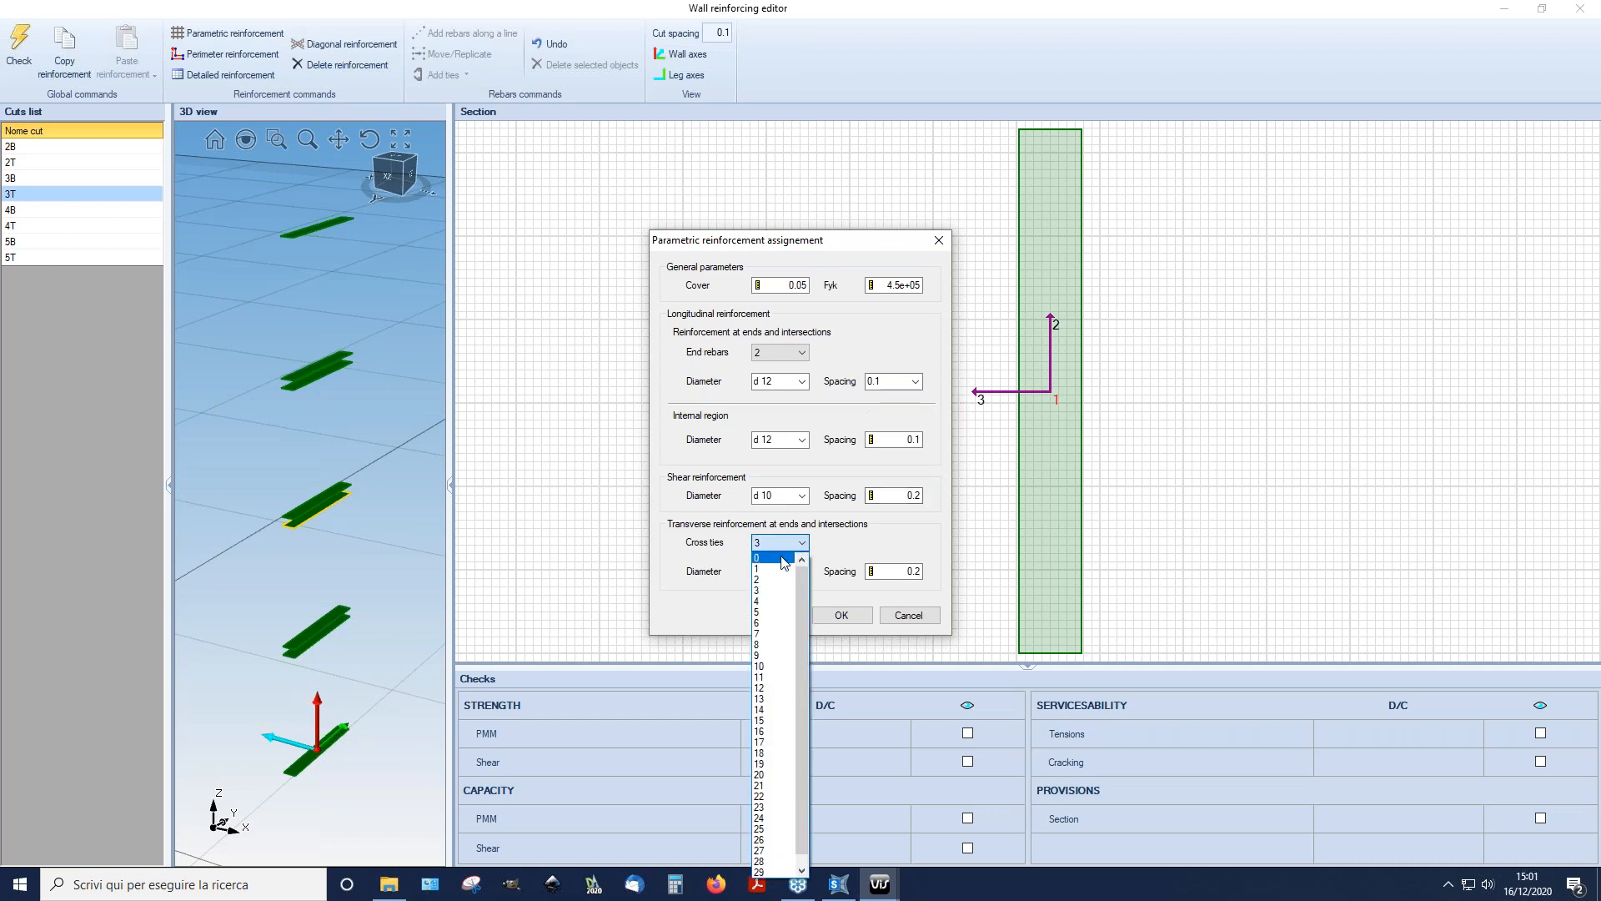
{"action": "left_click", "coordinate": [787, 560]}
{"action": "left_click", "coordinate": [849, 619]}
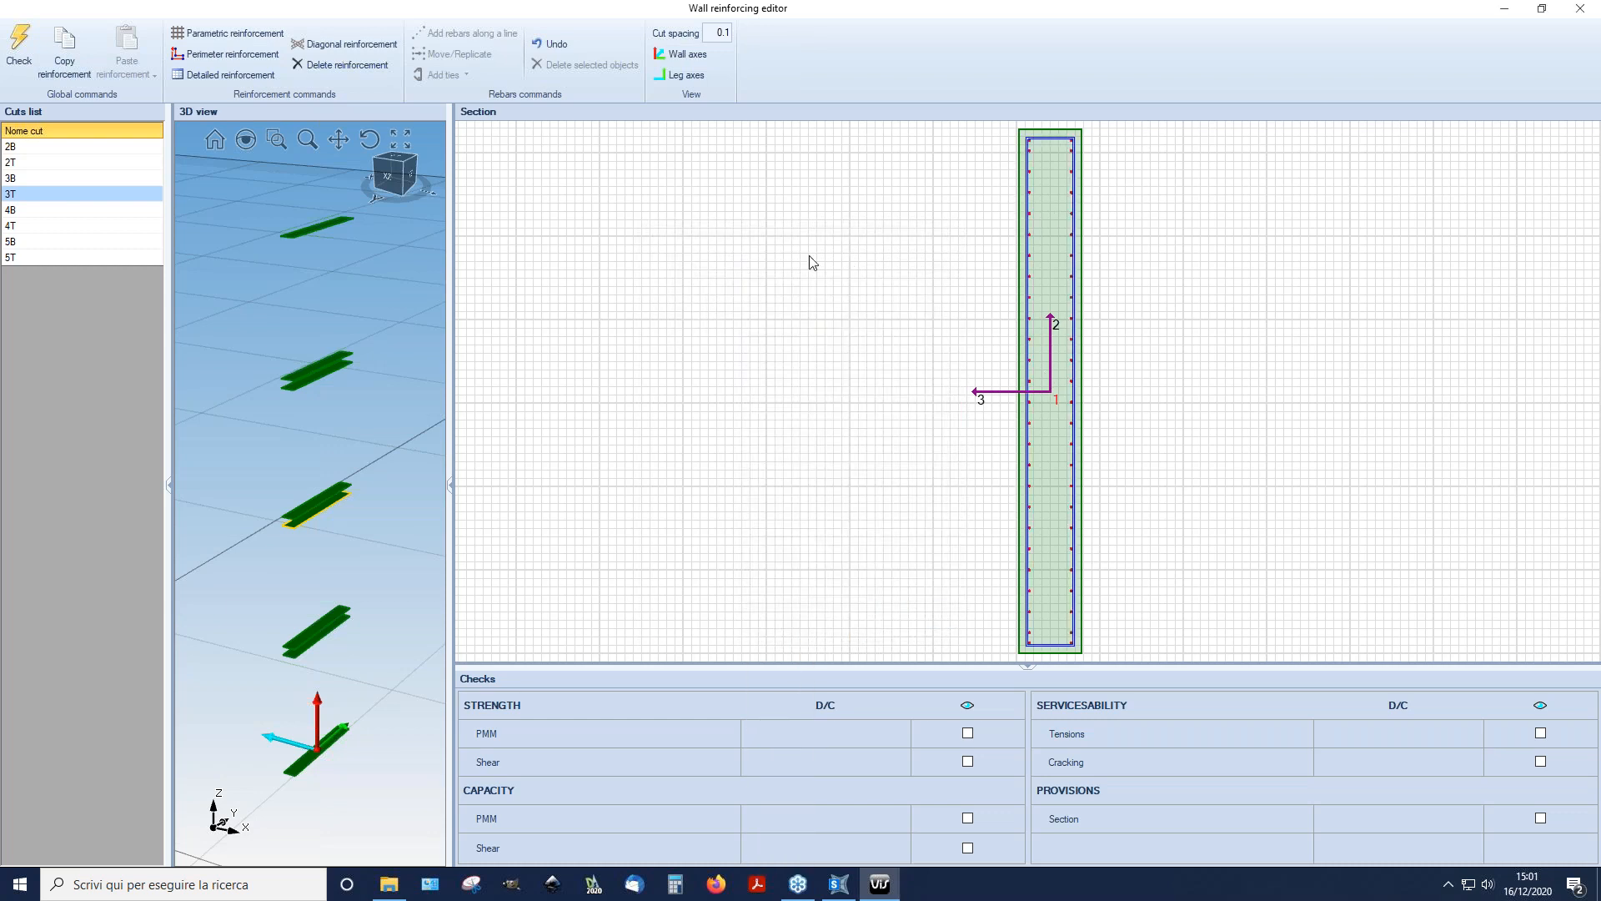
Step: Copy the reinforcement of cut 3T and paste it onto cuts 4B, 4T, 5B and 5T
{"action": "left_click", "coordinate": [66, 72]}
{"action": "left_click_drag", "start_coordinate": [32, 212], "coordinate": [39, 259]}
{"action": "left_click", "coordinate": [122, 59]}
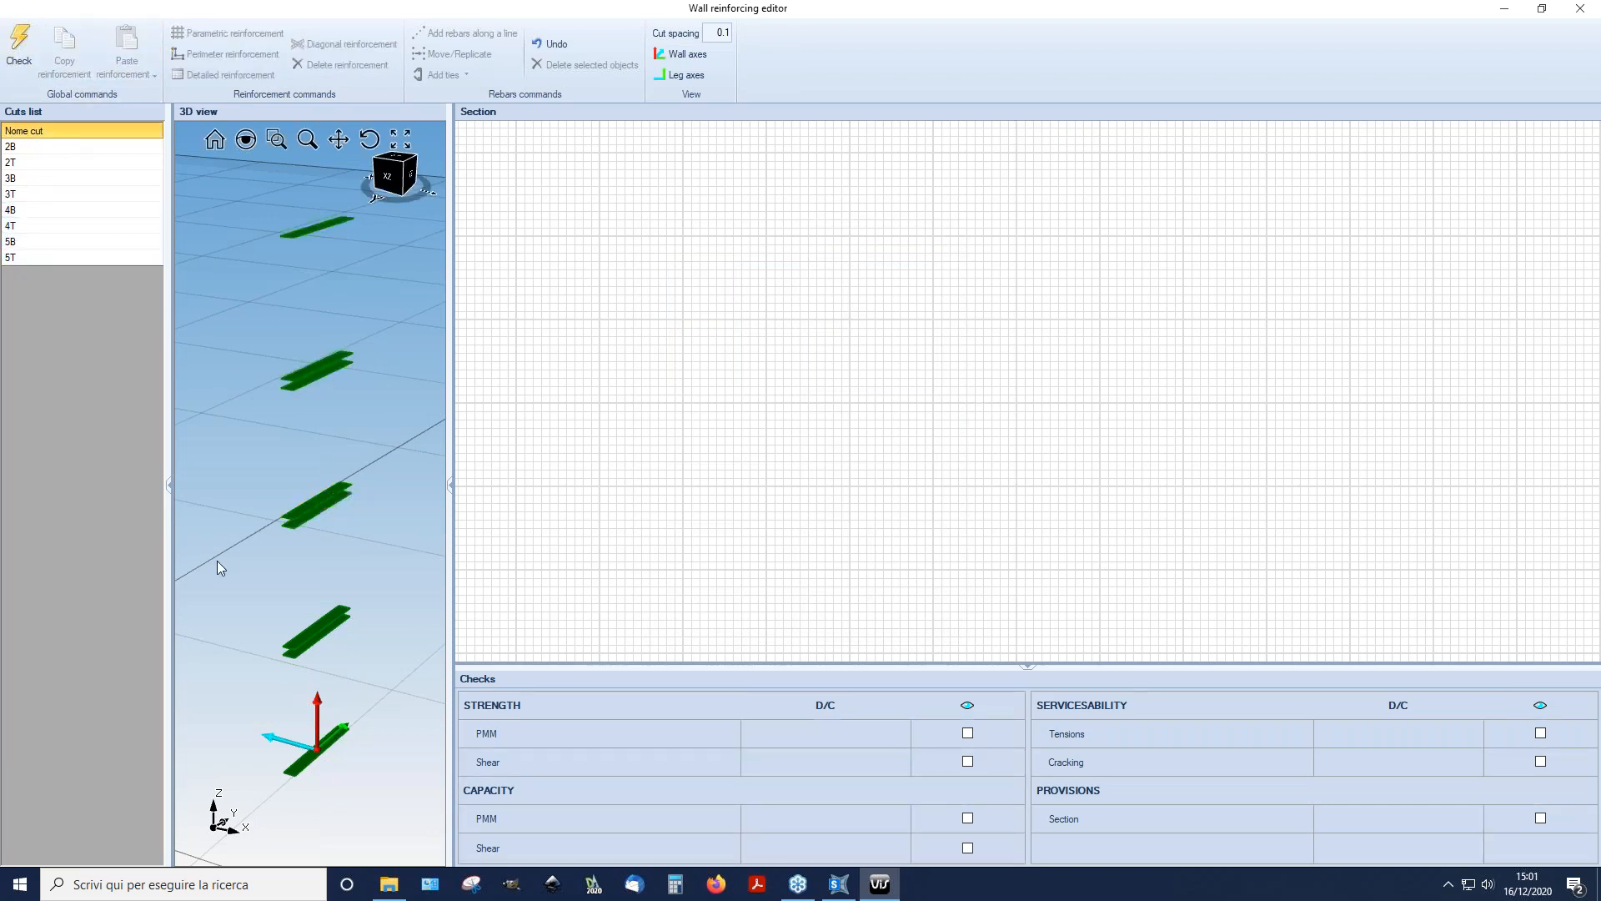
Step: Review the section reinforcement of cuts 2B, 3T, 4B, 4T and 5B
{"action": "left_click", "coordinate": [46, 147]}
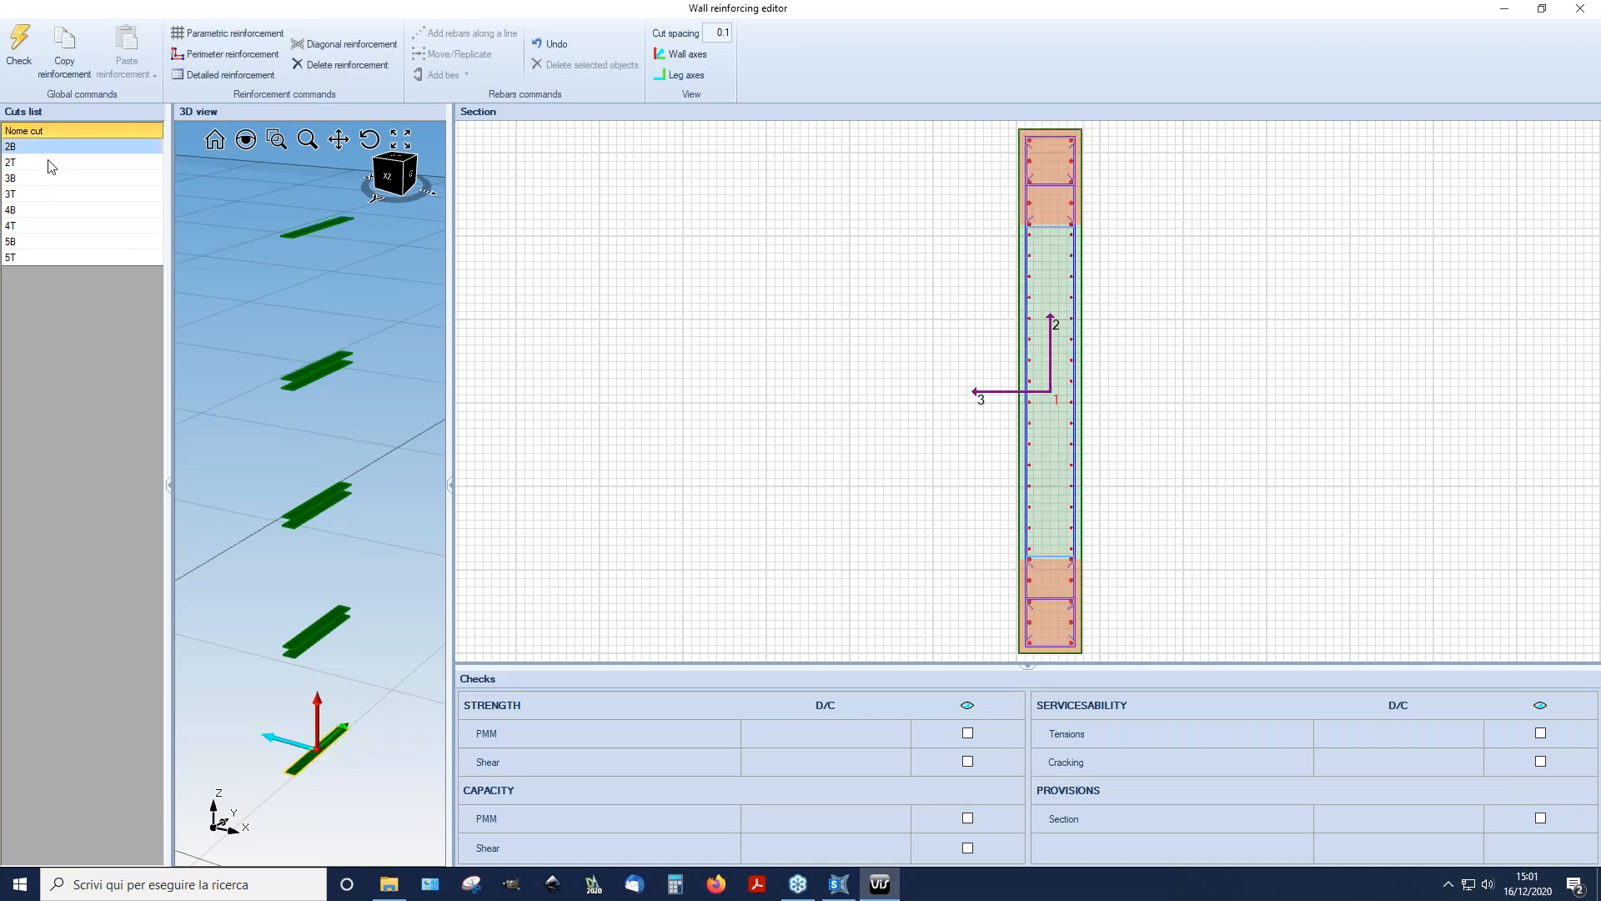
{"action": "left_click", "coordinate": [44, 197]}
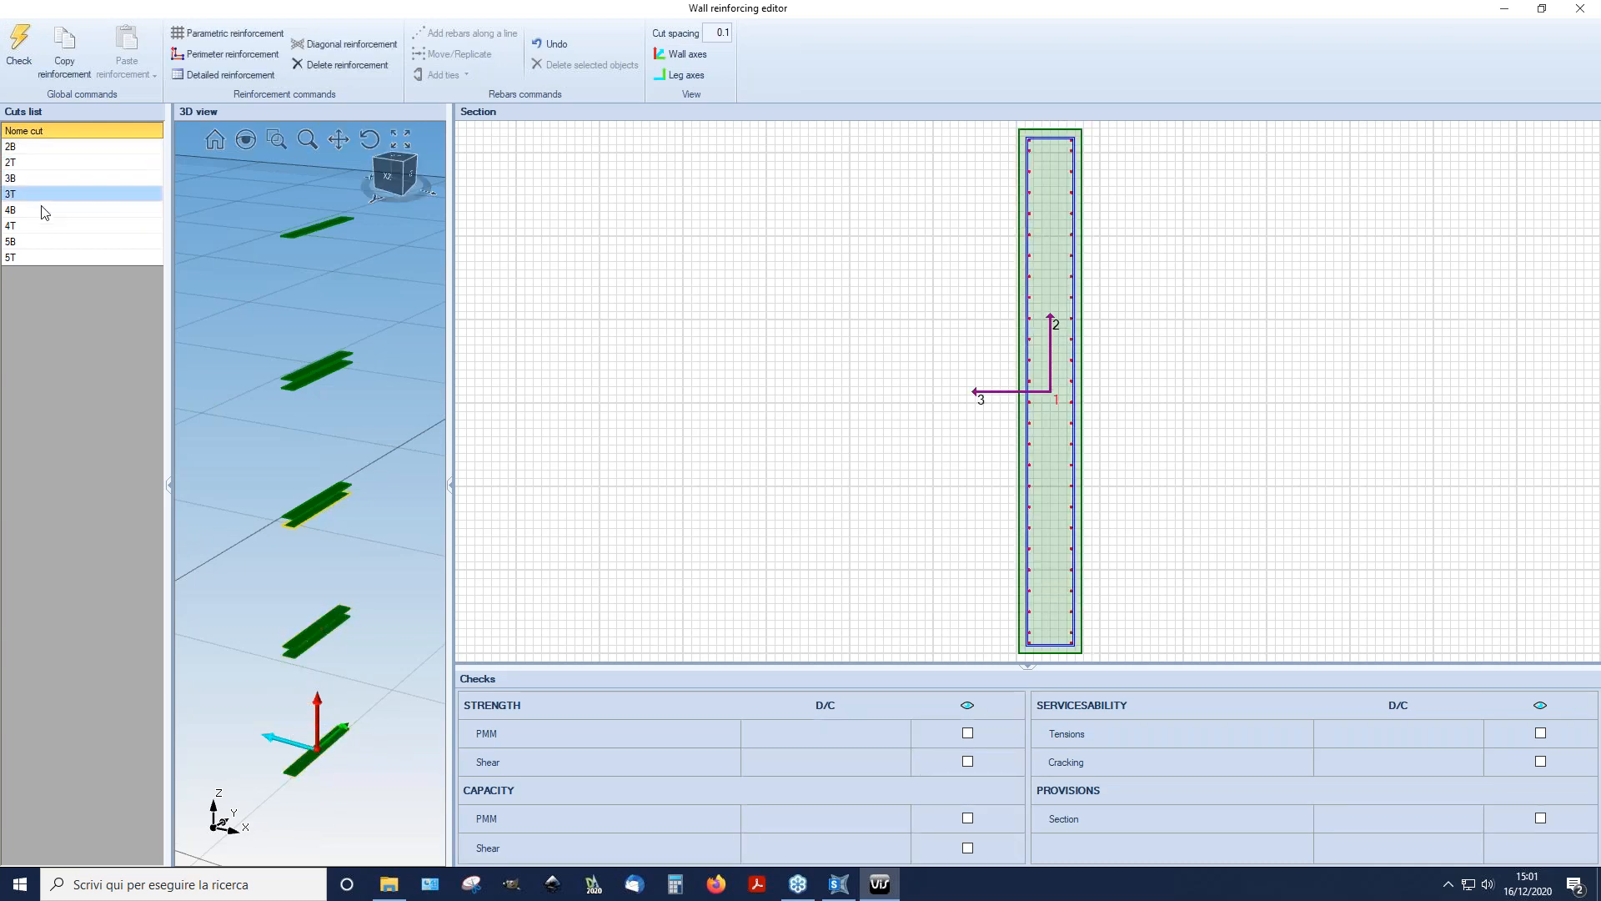
{"action": "left_click", "coordinate": [43, 210]}
{"action": "left_click", "coordinate": [43, 226]}
{"action": "left_click", "coordinate": [42, 242]}
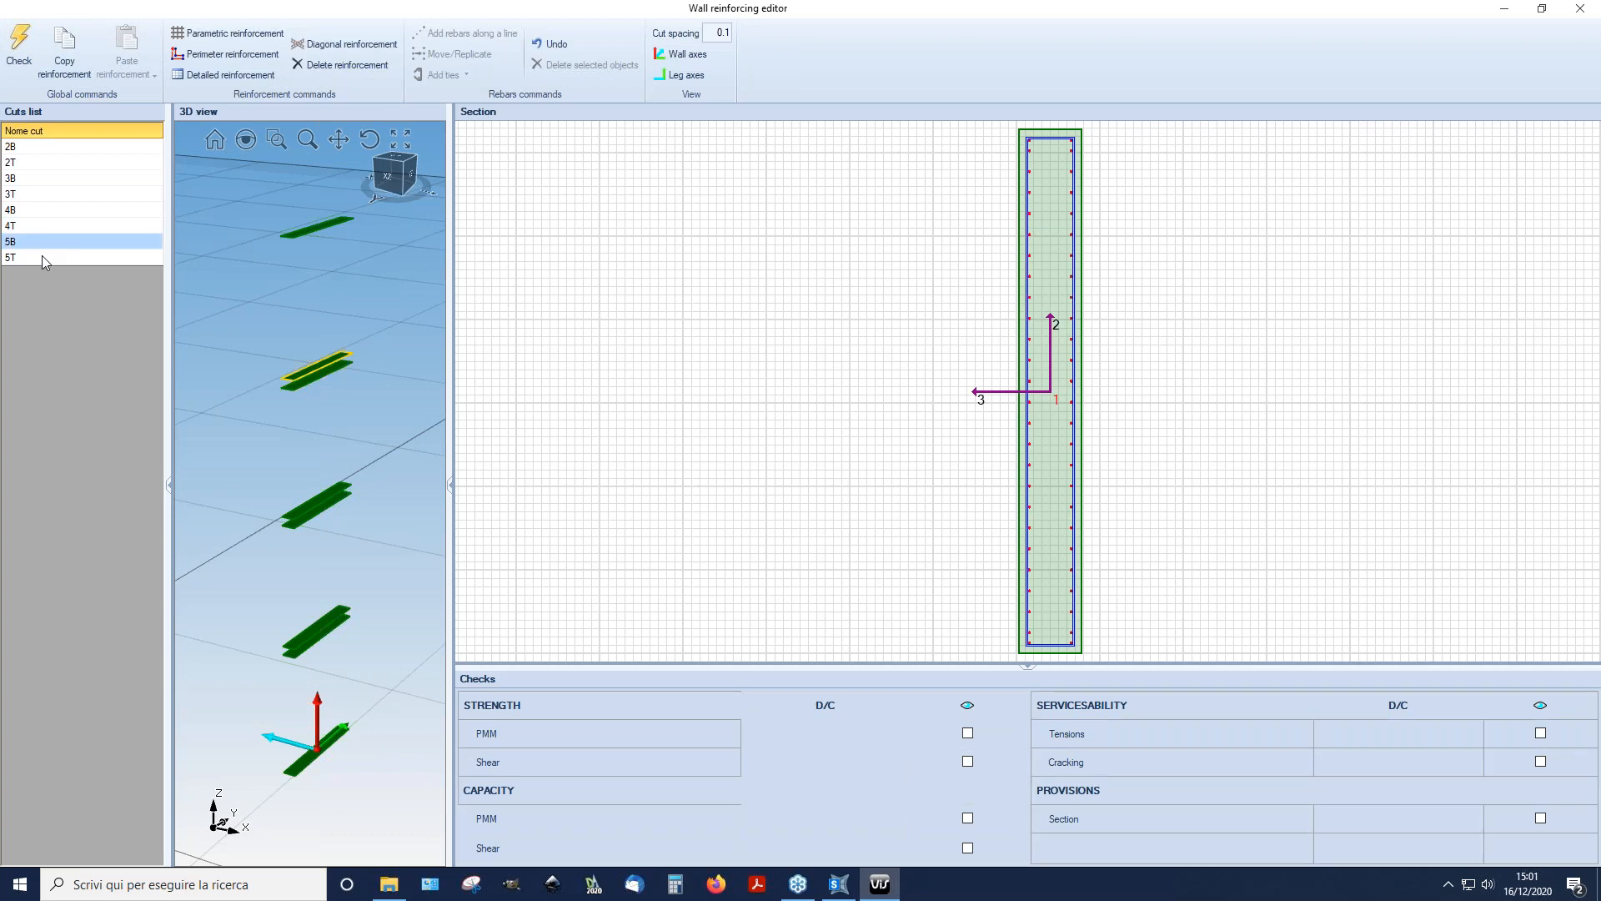
Step: Run the wall checks with cut 2B selected, and display the strength and capacity PMM and shear results in 3D
{"action": "left_click", "coordinate": [46, 146]}
{"action": "left_click", "coordinate": [19, 52]}
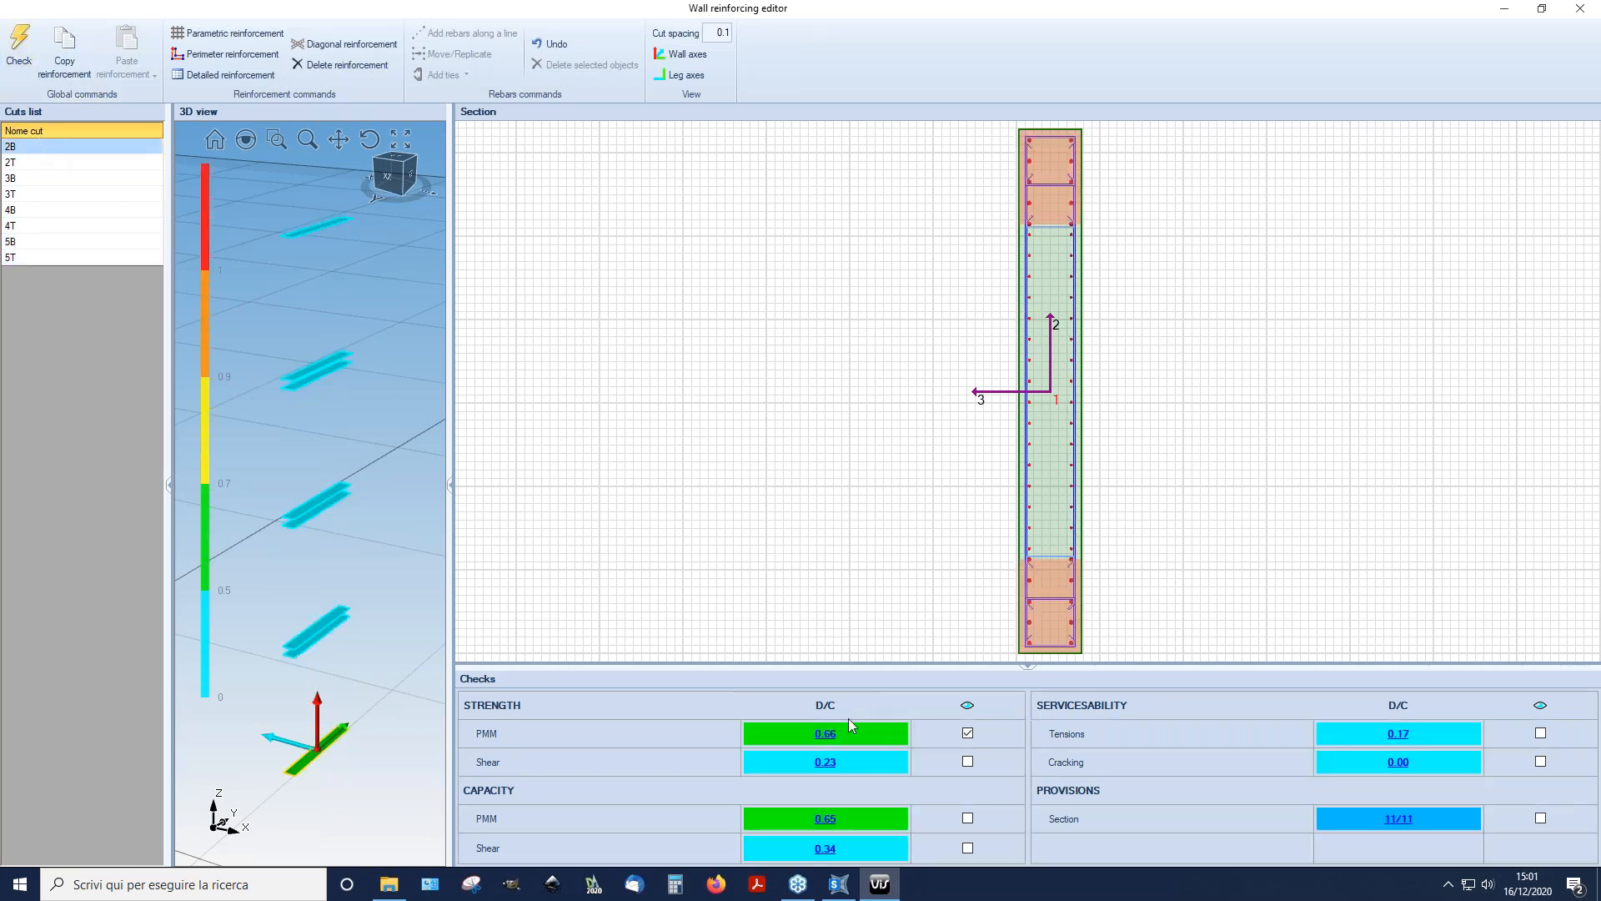
{"action": "left_click", "coordinate": [967, 761]}
{"action": "left_click", "coordinate": [967, 818]}
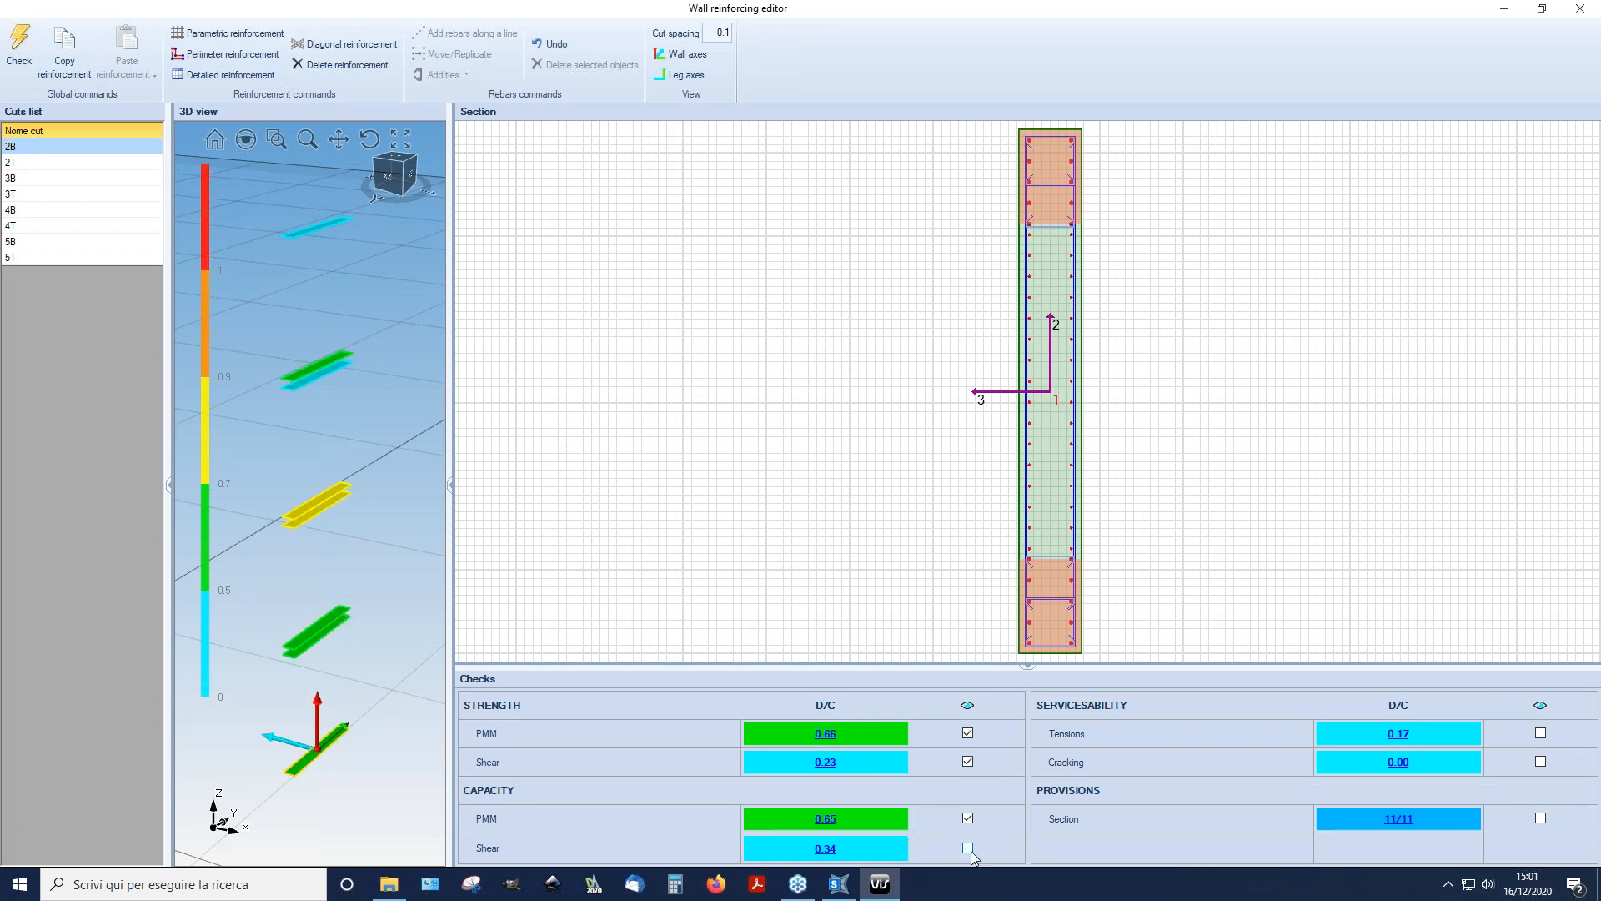
Step: Examine the M3 capacity forces diagram from the capacity PMM results of wall W2, and close the wall reinforcing editor
{"action": "left_click", "coordinate": [825, 818]}
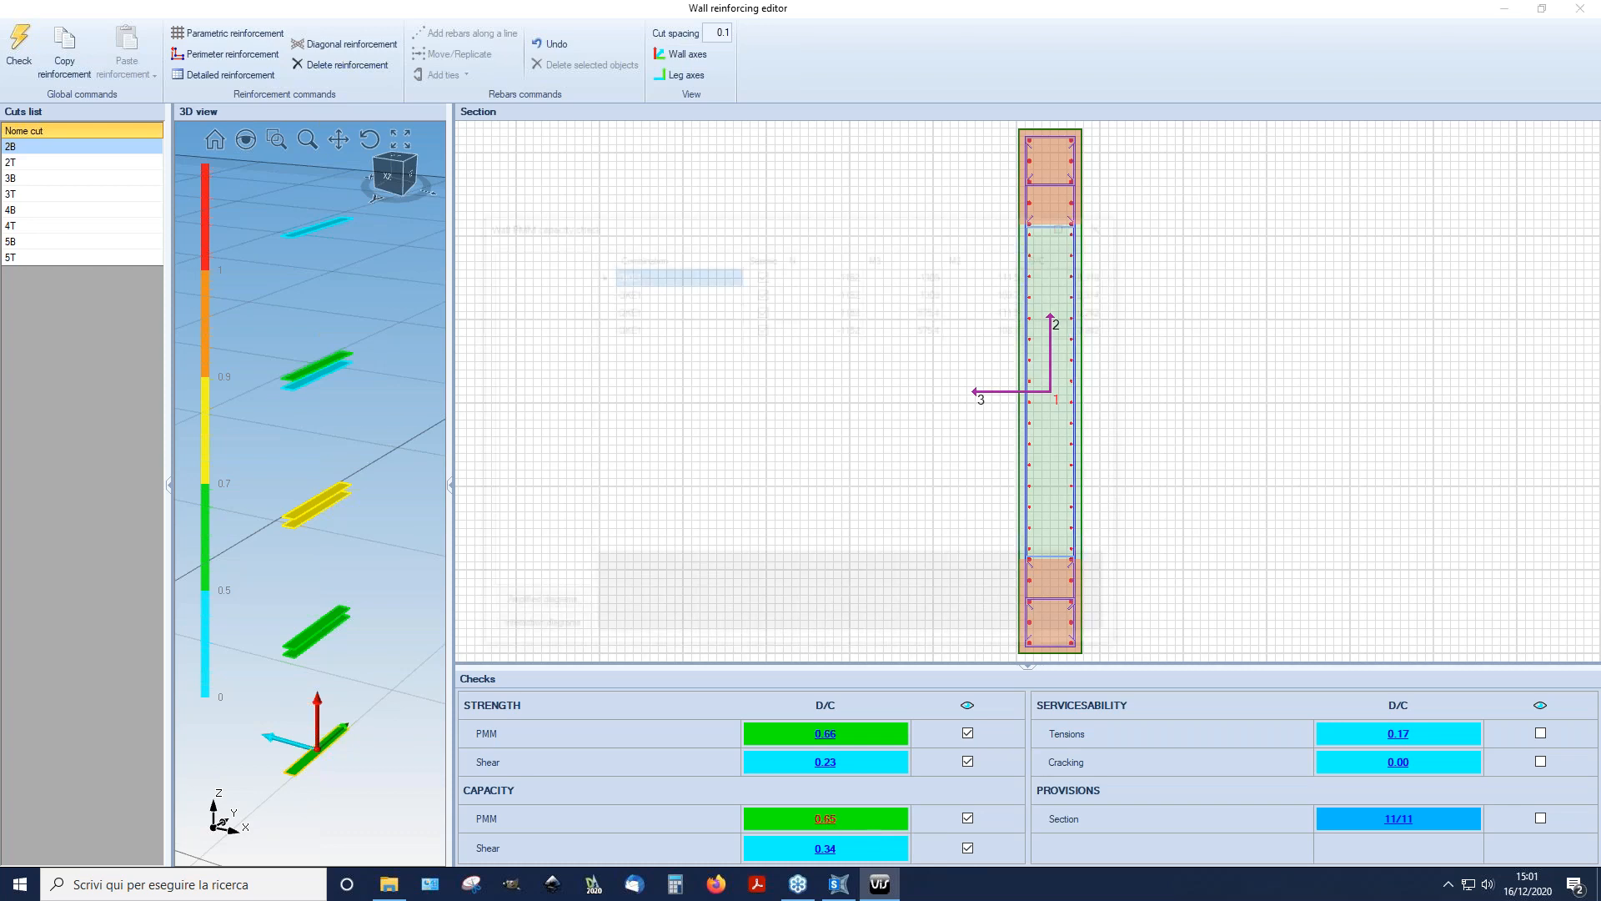
{"action": "left_click", "coordinate": [532, 607]}
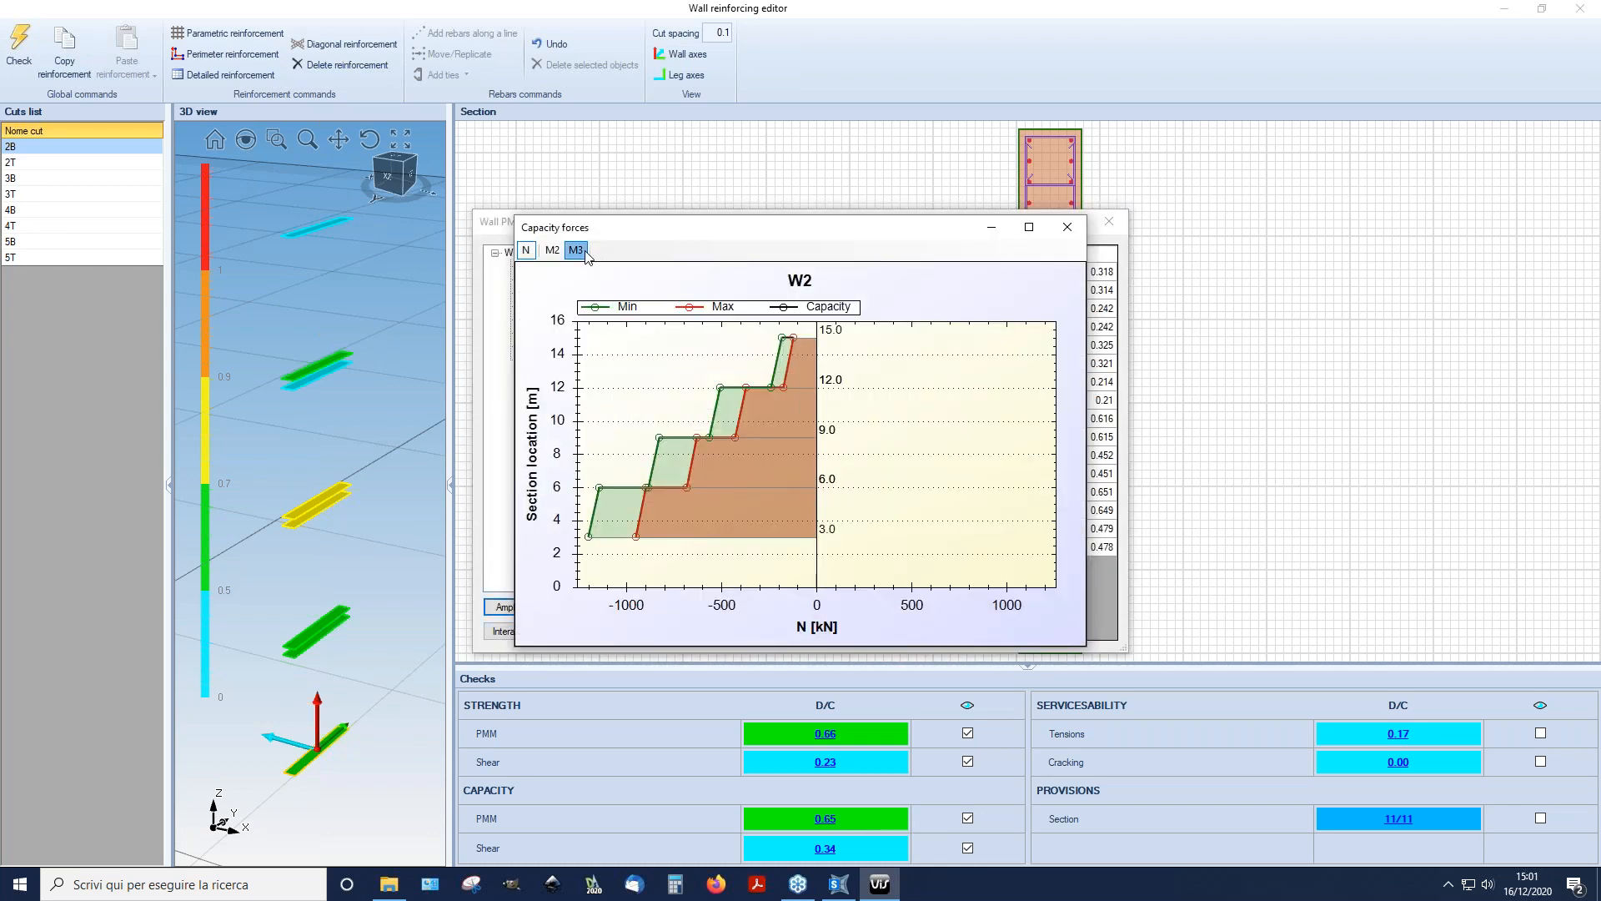
{"action": "left_click", "coordinate": [576, 250]}
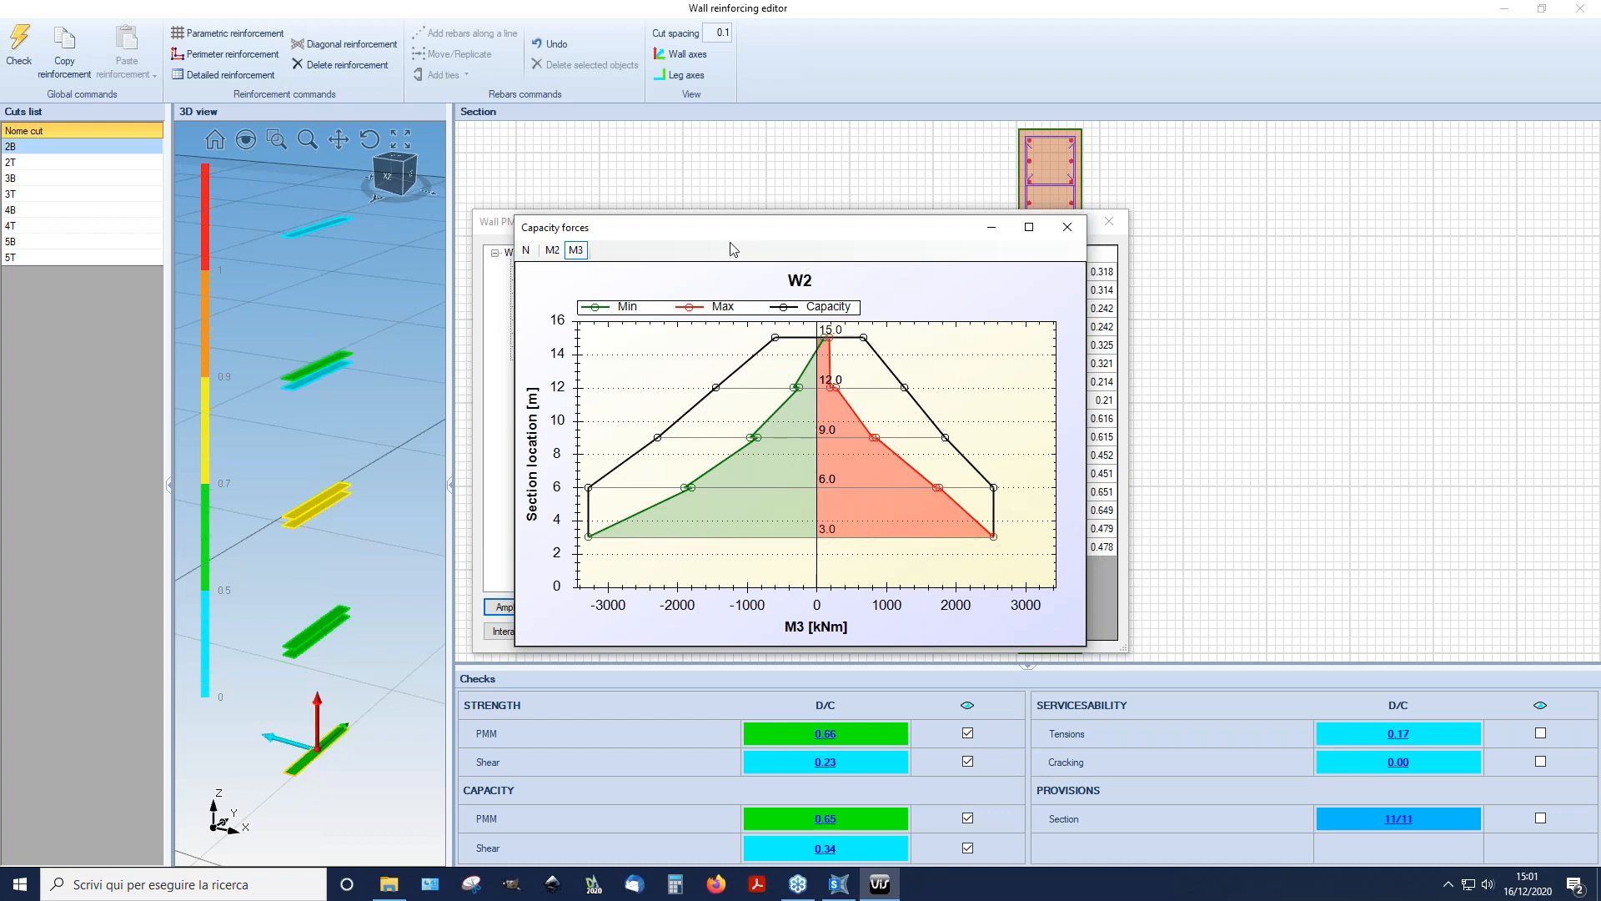
{"action": "left_click", "coordinate": [1067, 227]}
{"action": "left_click", "coordinate": [1108, 222]}
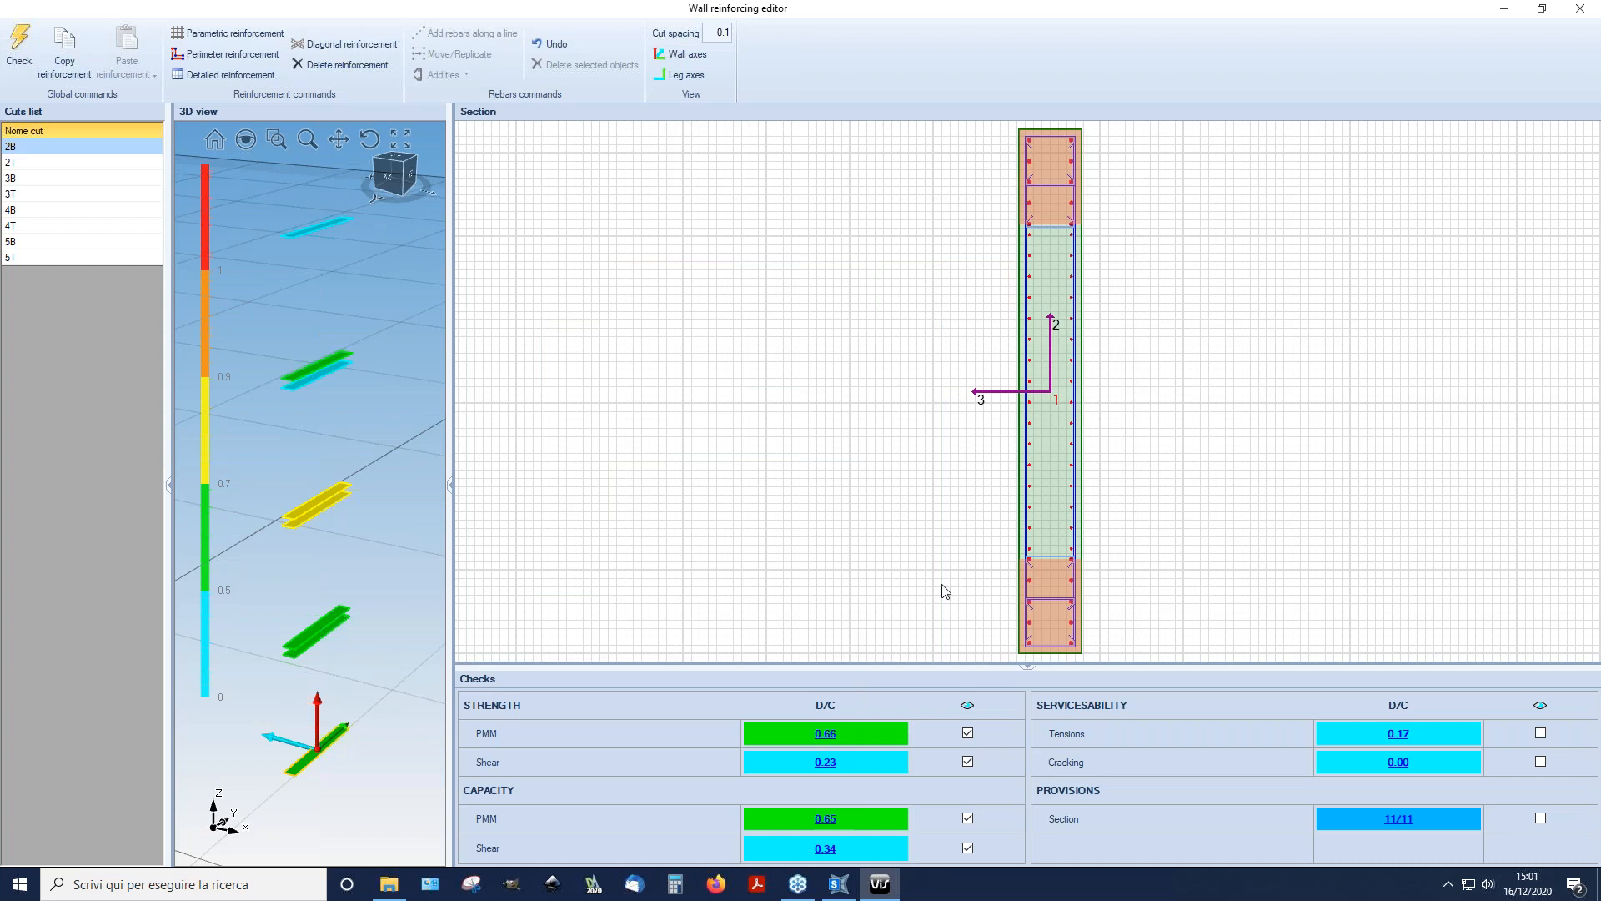
{"action": "left_click", "coordinate": [1582, 13]}
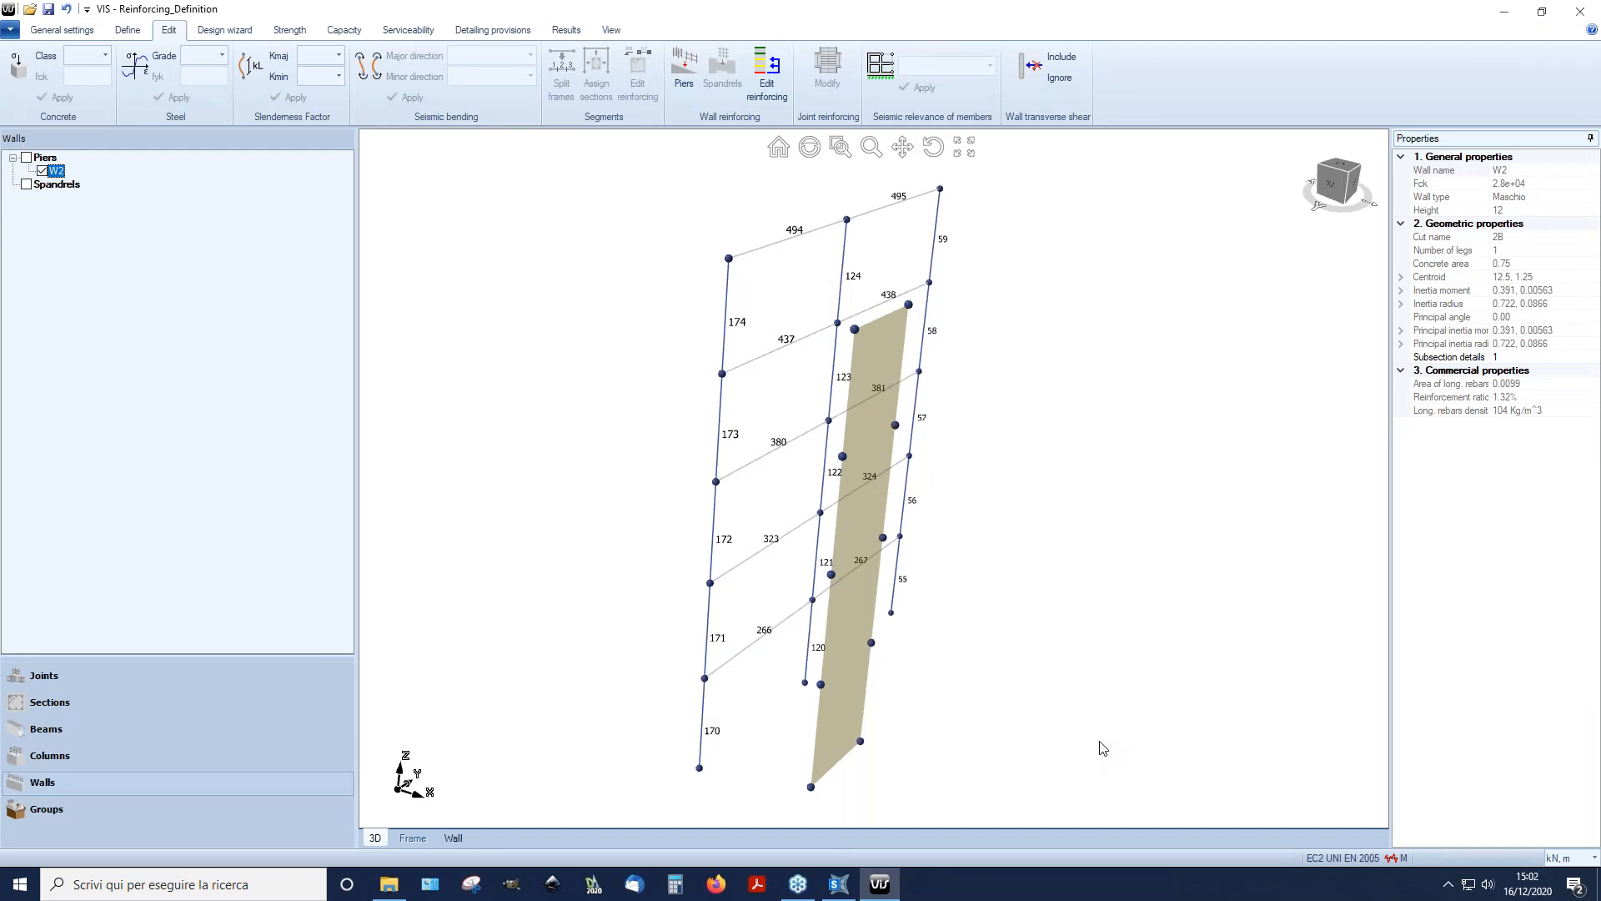
Step: Clear the W2 wall selection and switch to the Stage_00 building model in a maximized window
{"action": "left_click", "coordinate": [1127, 359]}
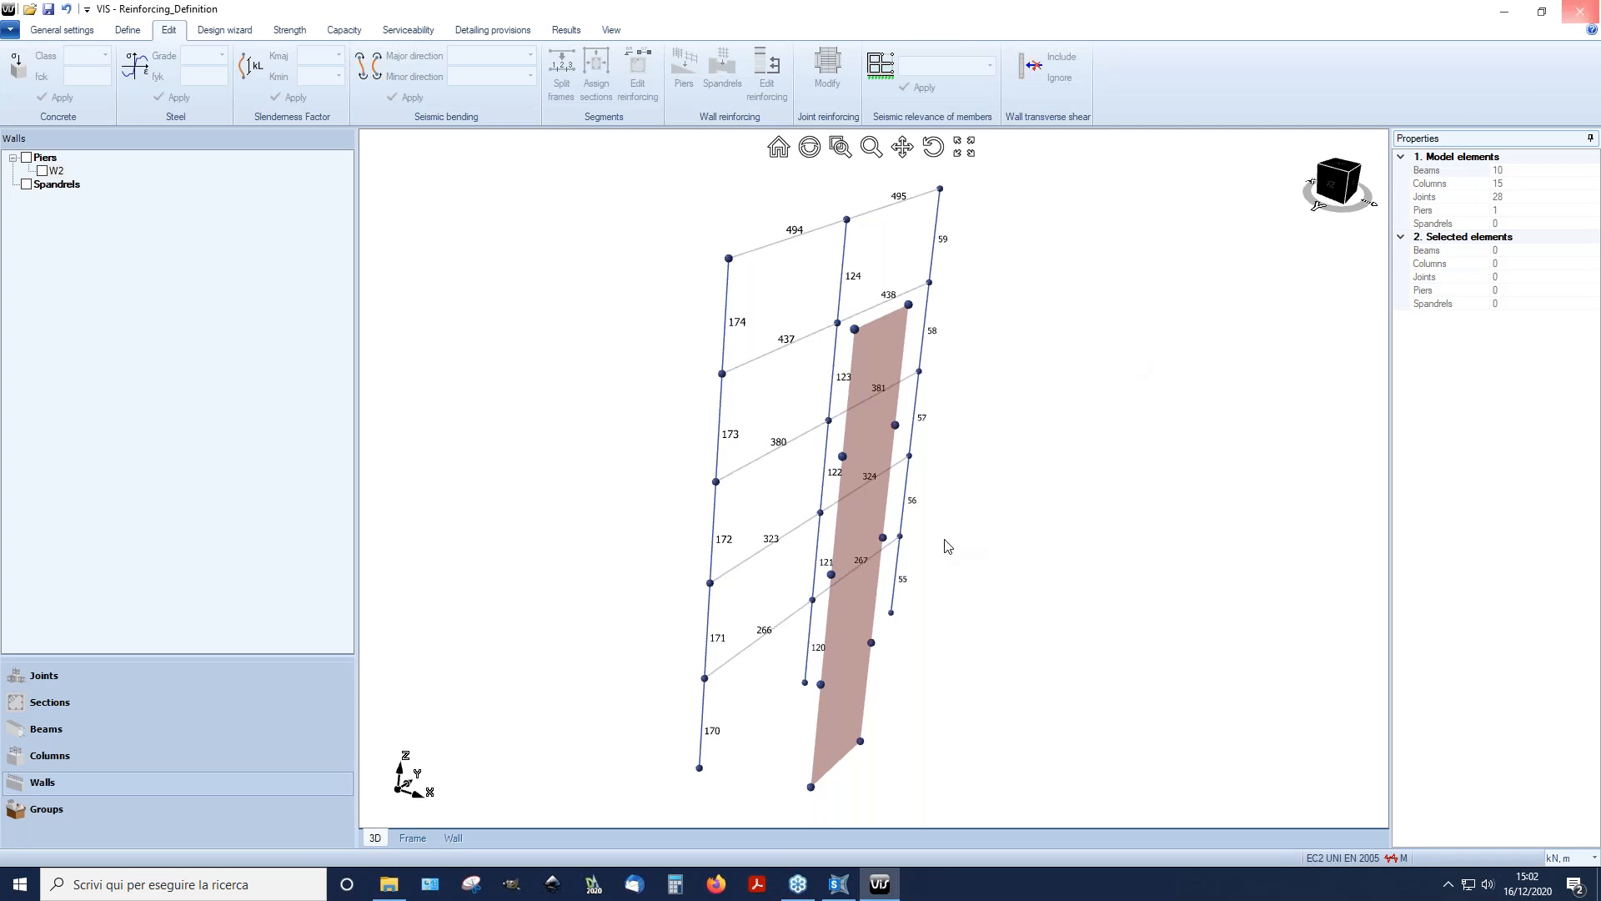
{"action": "left_click", "coordinate": [807, 497]}
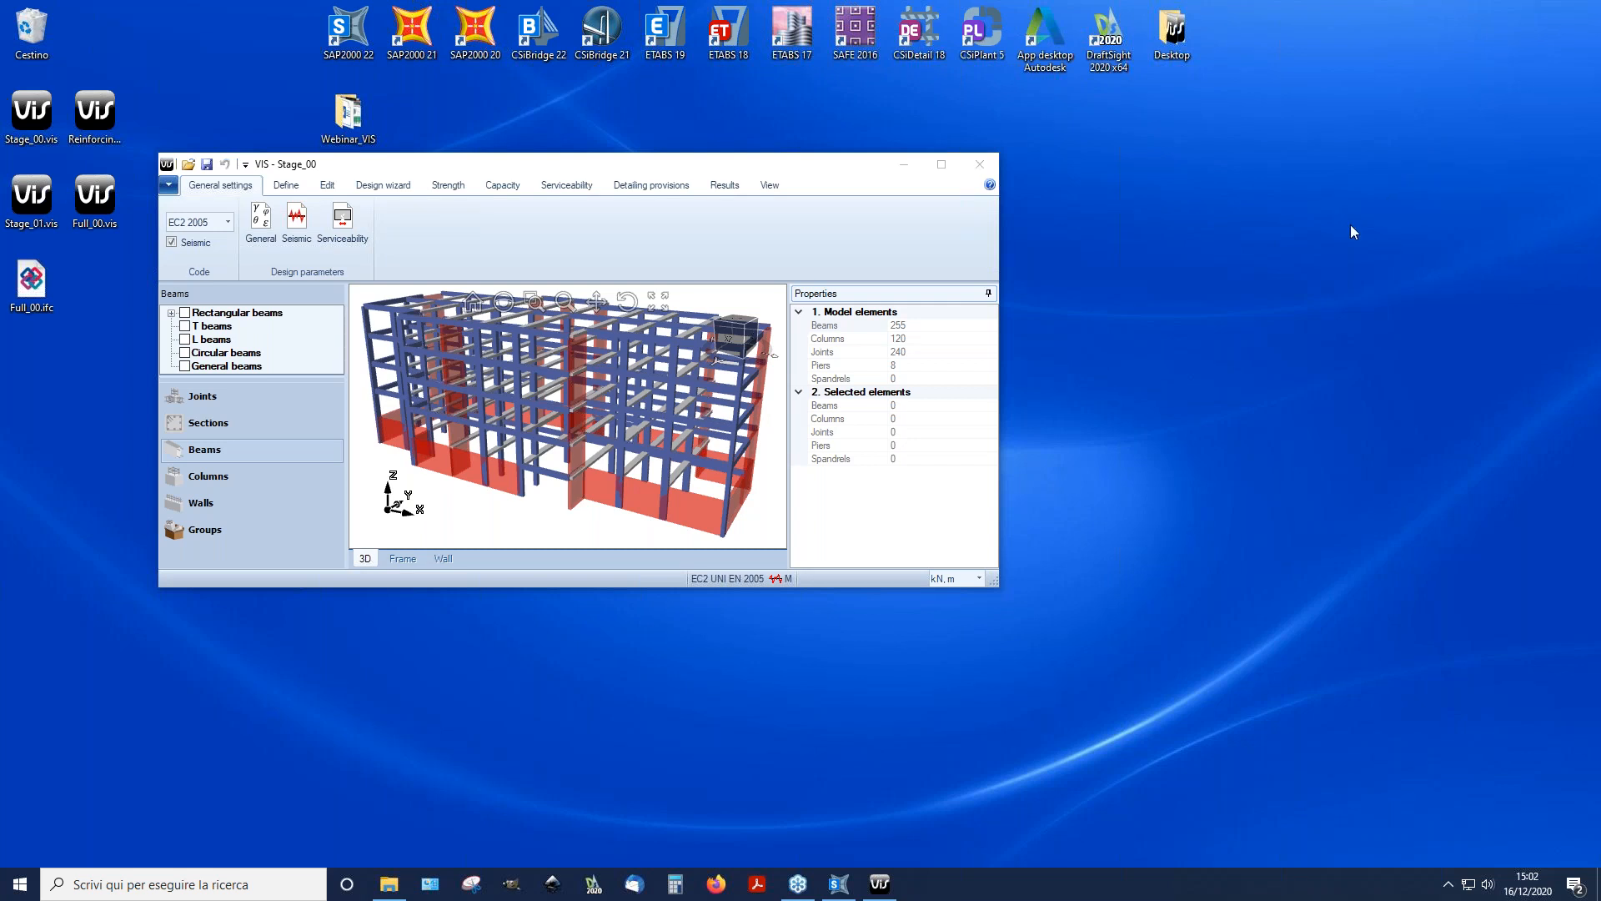
{"action": "left_click", "coordinate": [941, 164]}
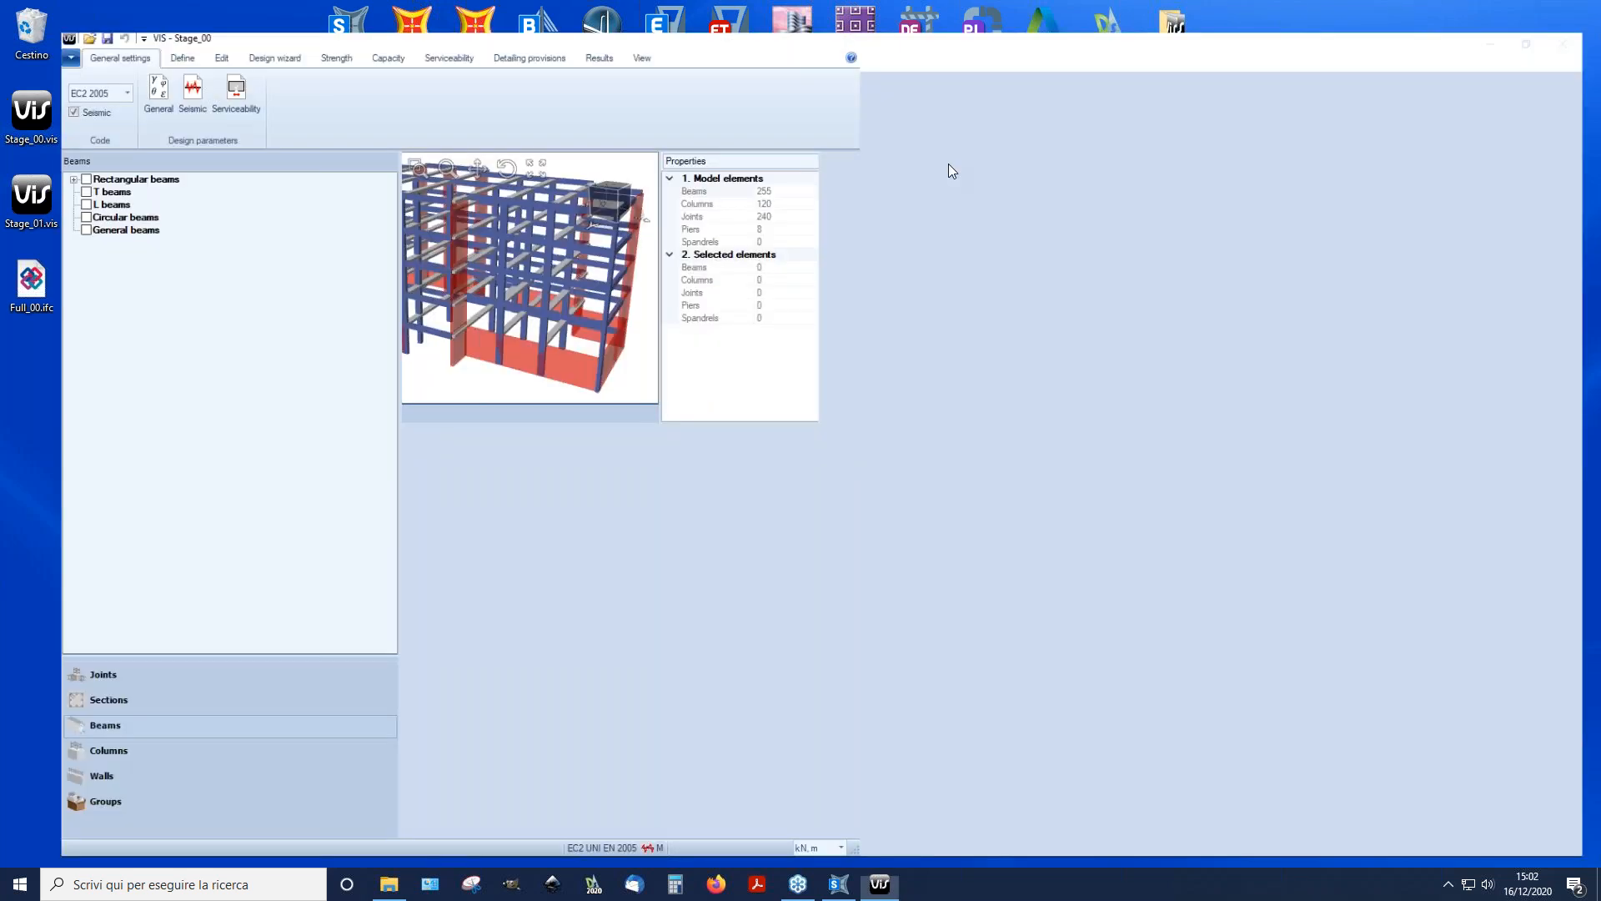
{"action": "scroll", "coordinate": [981, 539], "scroll_direction": "down", "scroll_amount": 2}
{"action": "middle_click_drag", "start_coordinate": [980, 538], "coordinate": [1023, 512]}
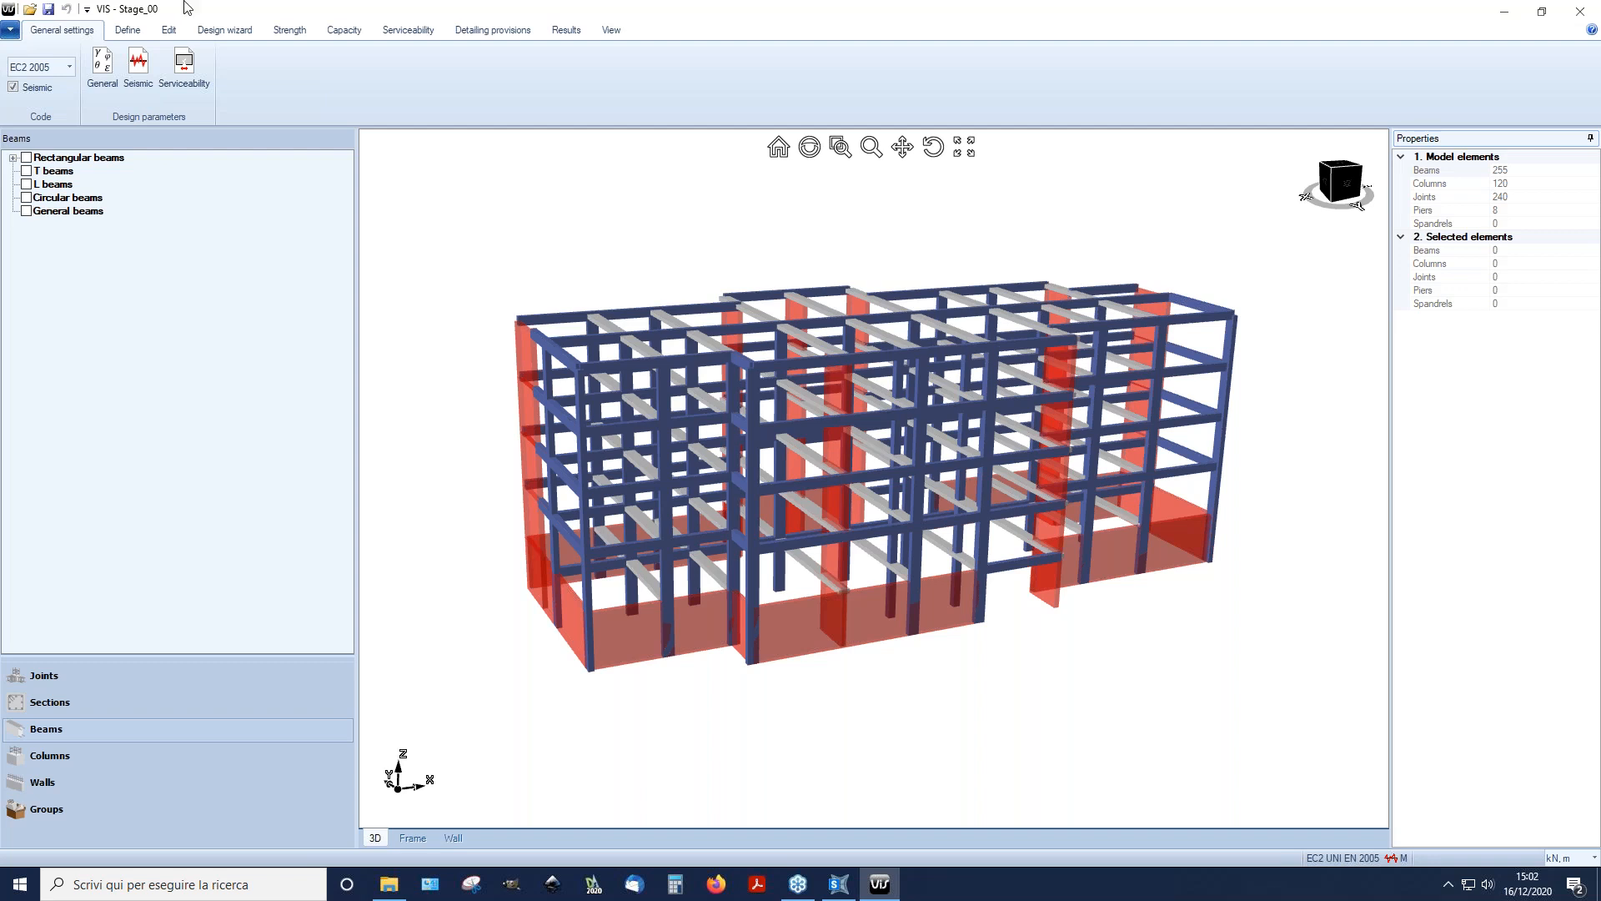
Step: Display the design wizard settings for the Stage_00 building model
{"action": "left_click", "coordinate": [240, 34]}
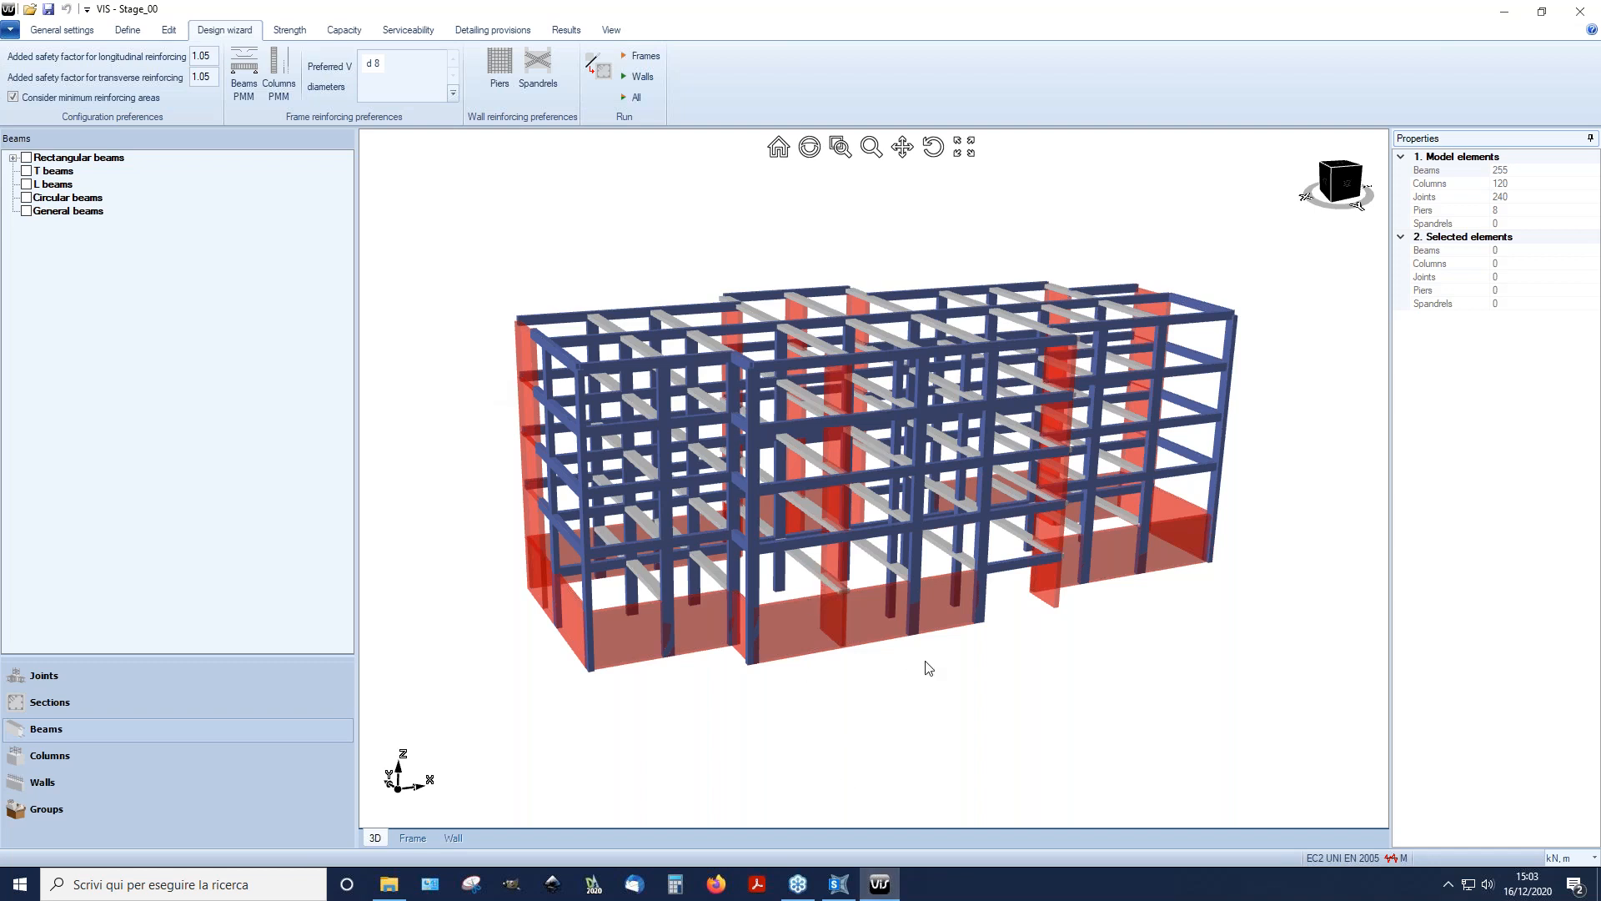
{"action": "mouse_move", "coordinate": [871, 538]}
{"action": "middle_mouse_down"}
{"action": "mouse_move", "coordinate": [863, 521]}
{"action": "mouse_move", "coordinate": [913, 511]}
{"action": "mouse_move", "coordinate": [886, 486]}
{"action": "mouse_move", "coordinate": [903, 546]}
{"action": "mouse_move", "coordinate": [901, 531]}
{"action": "middle_mouse_up"}
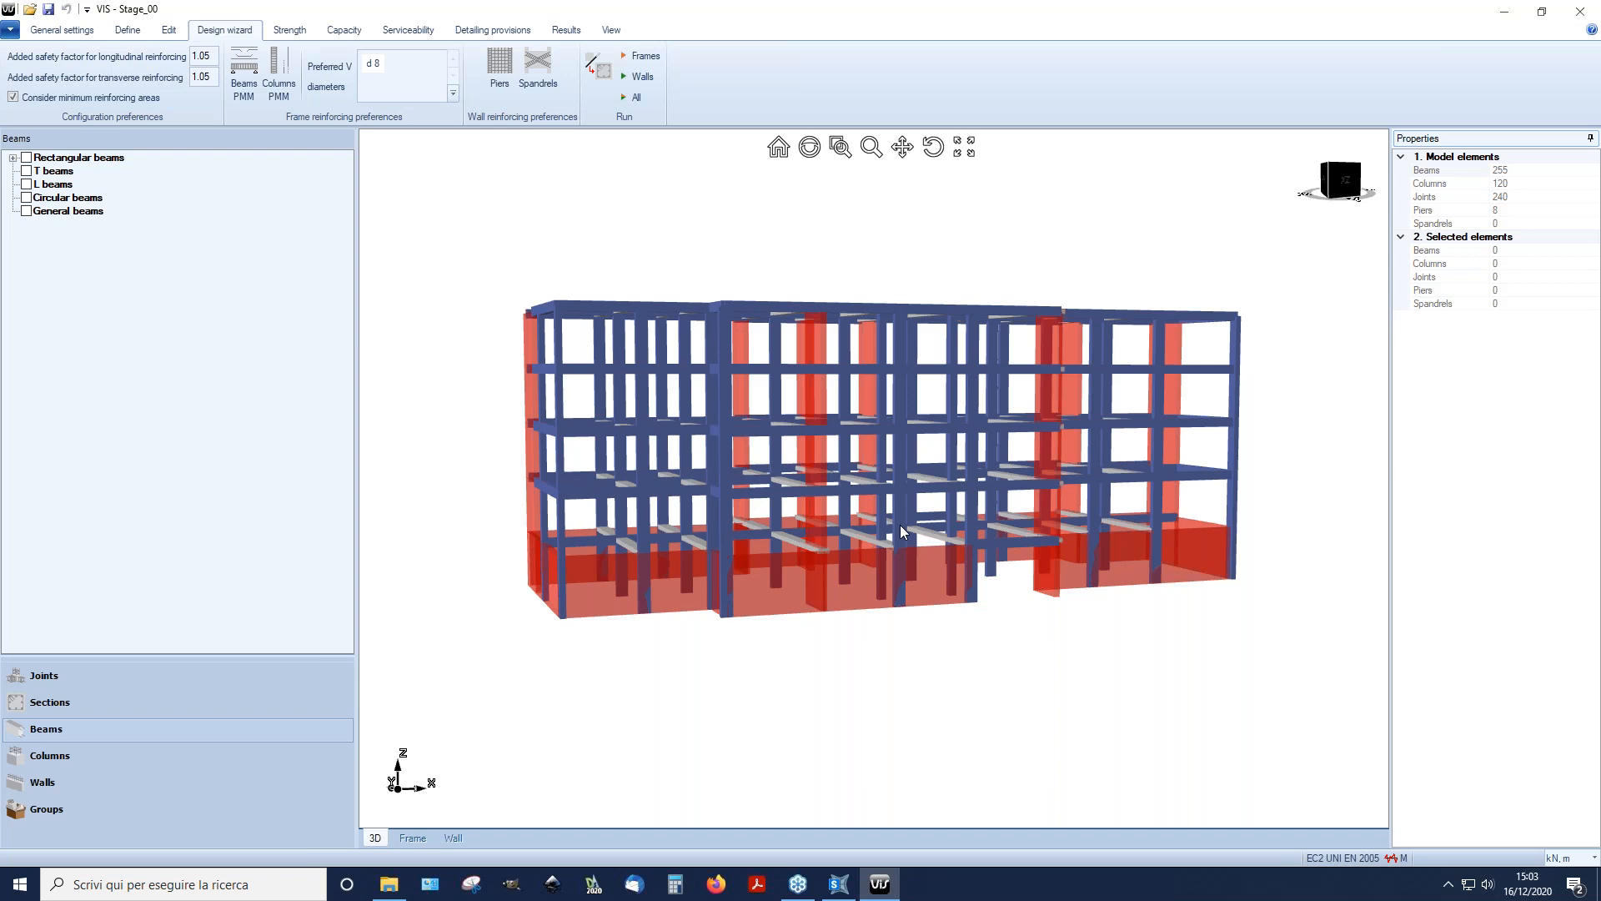
{"action": "left_click", "coordinate": [1580, 445]}
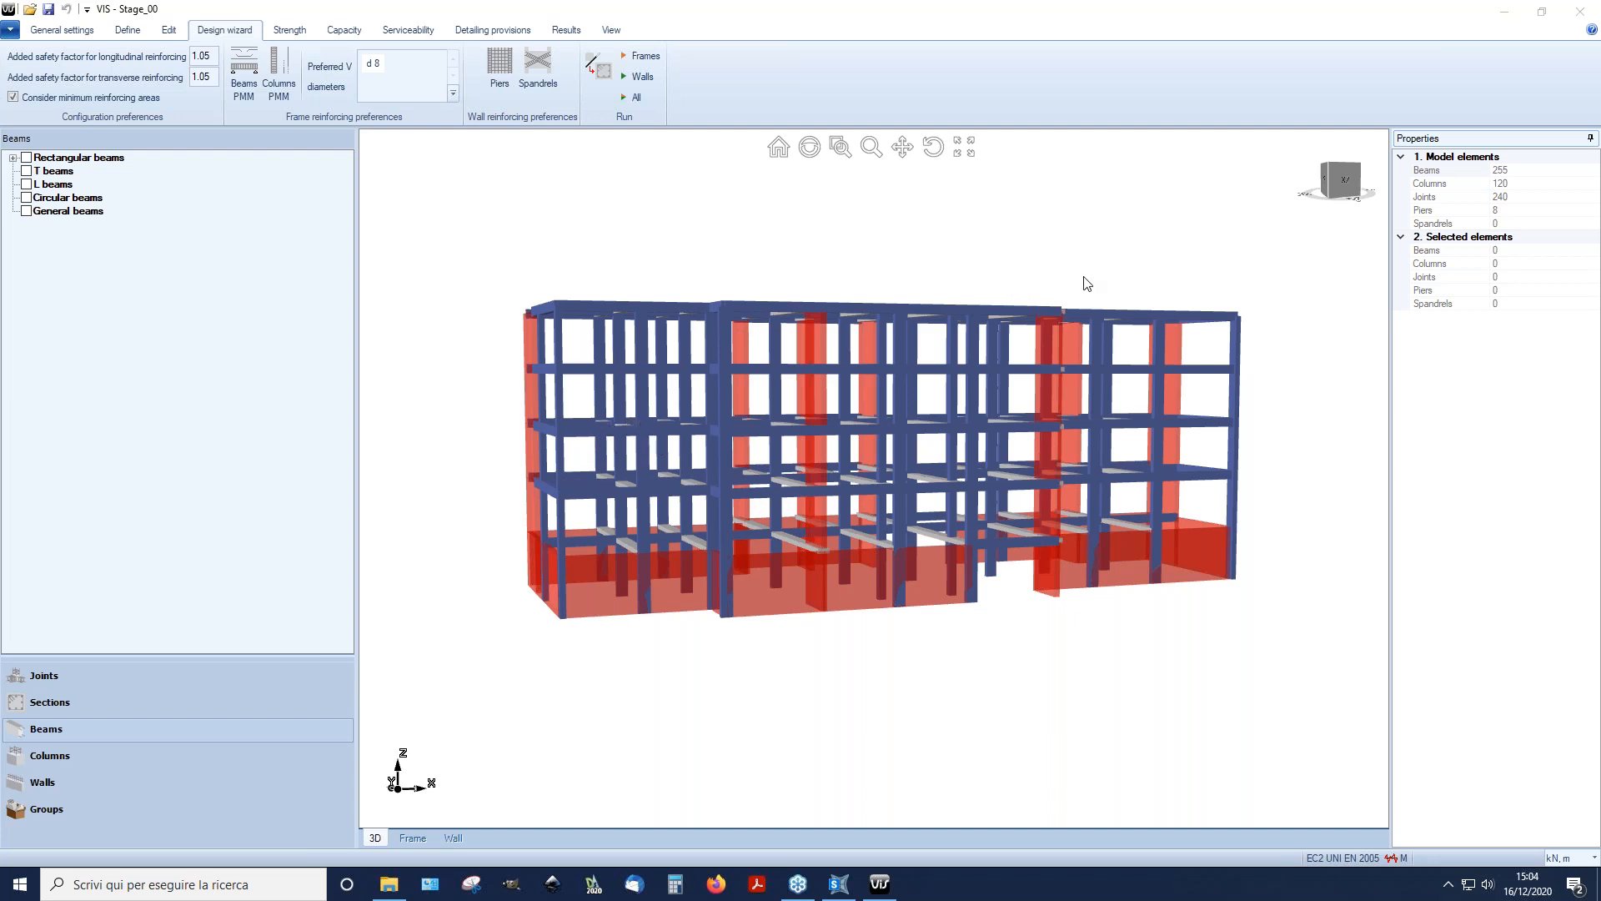
Step: Open the reinforcing editor for pier W1 in a maximized window and examine cuts 2B and 3B
{"action": "left_click", "coordinate": [65, 795]}
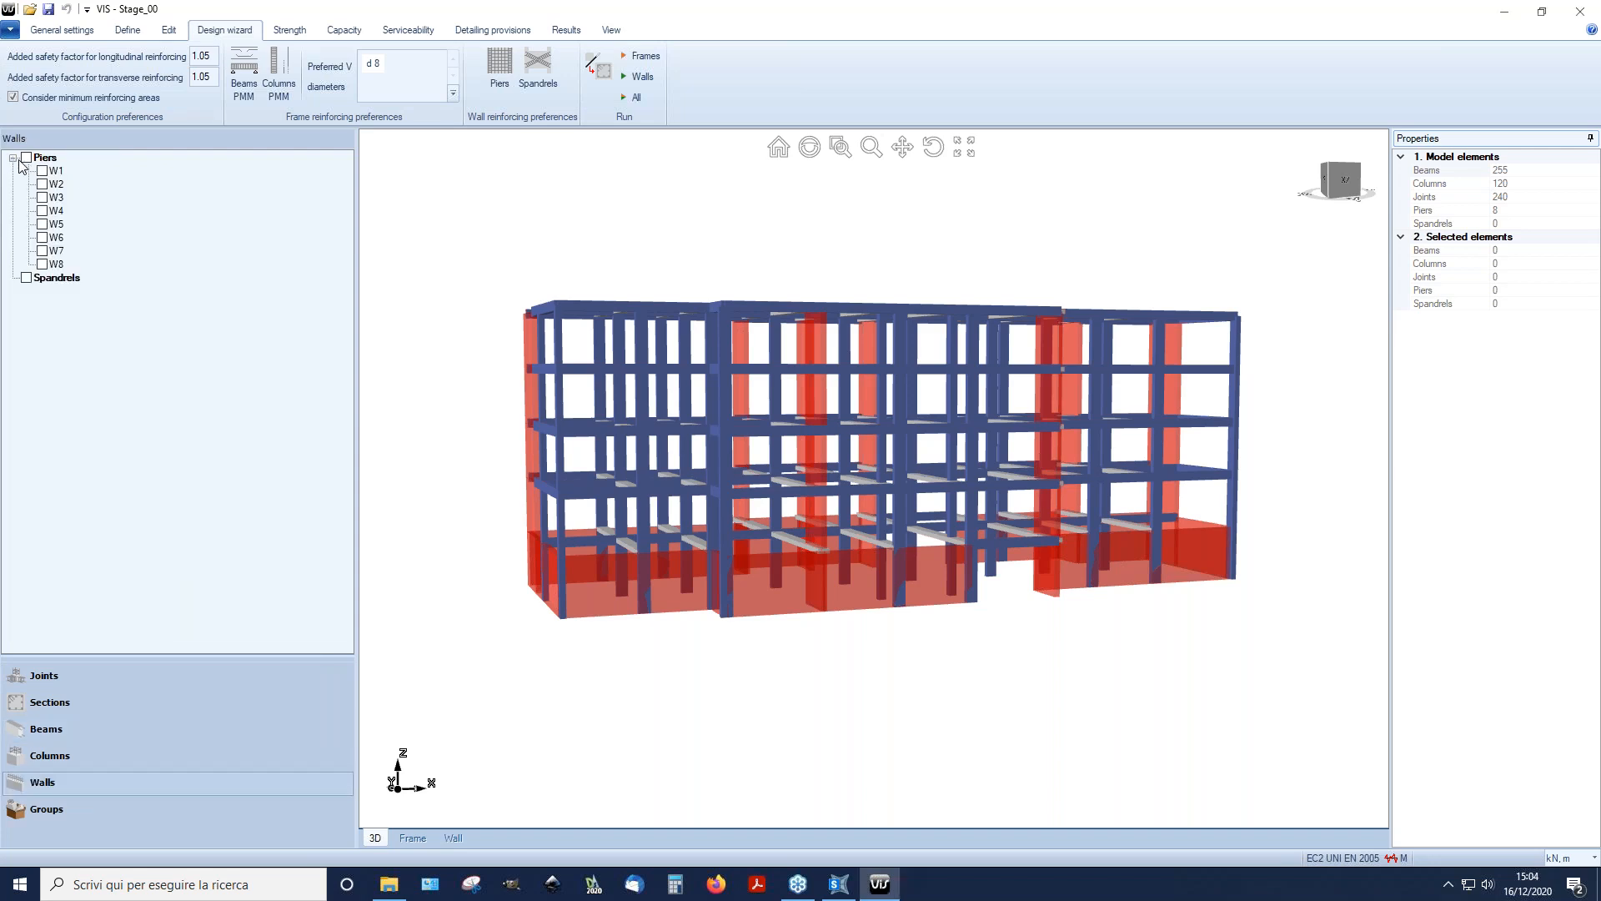
{"action": "right_click", "coordinate": [52, 171]}
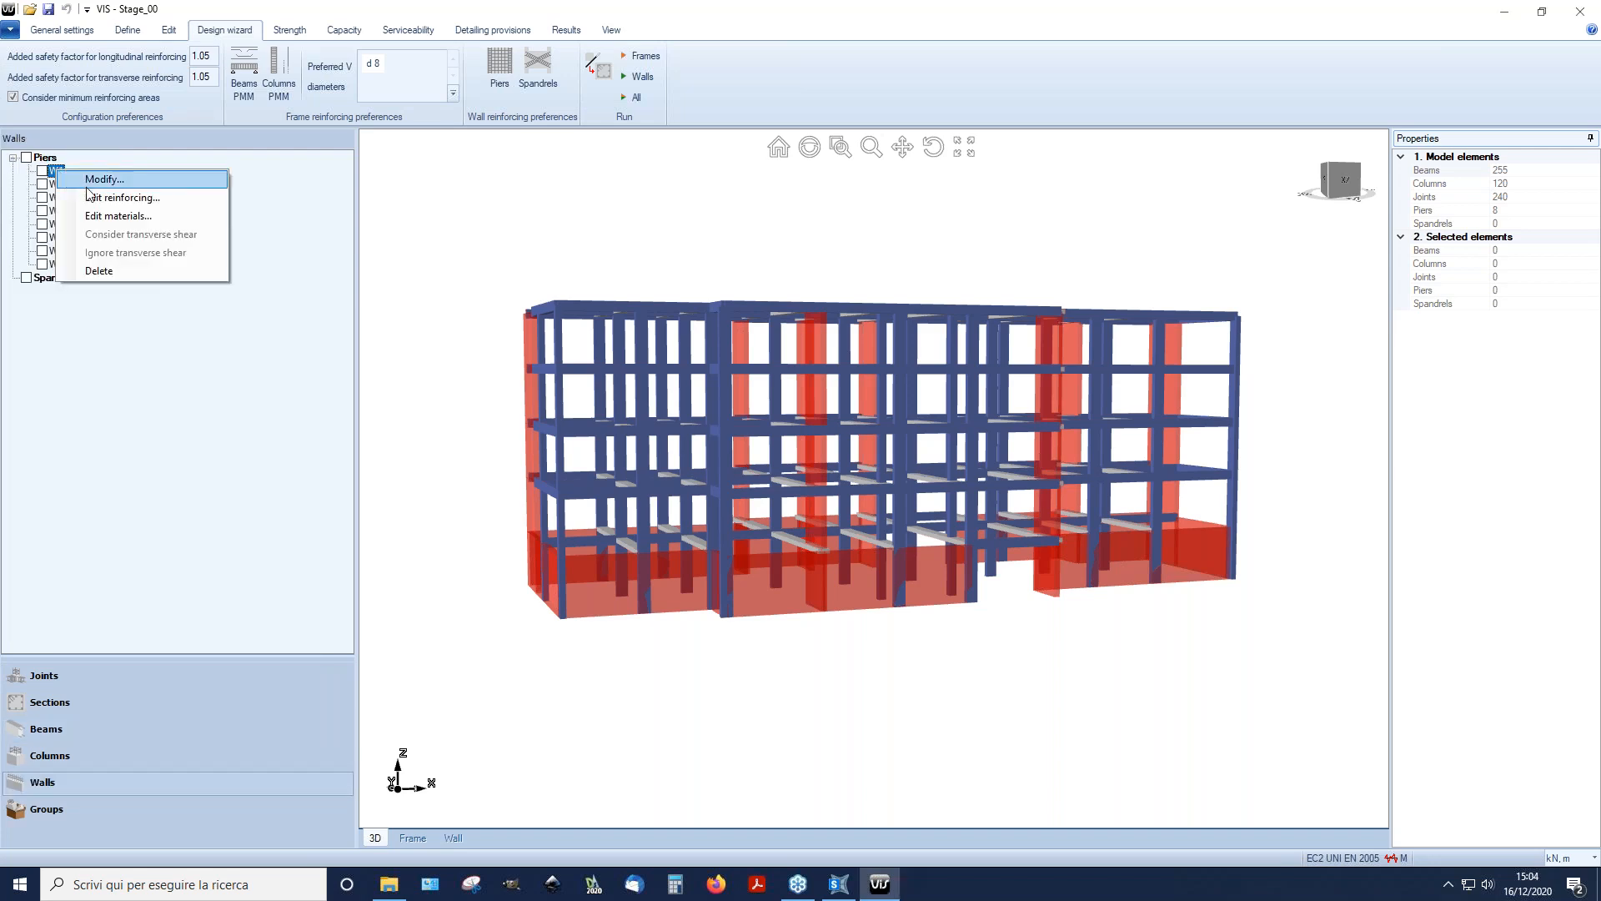
{"action": "left_click", "coordinate": [142, 199]}
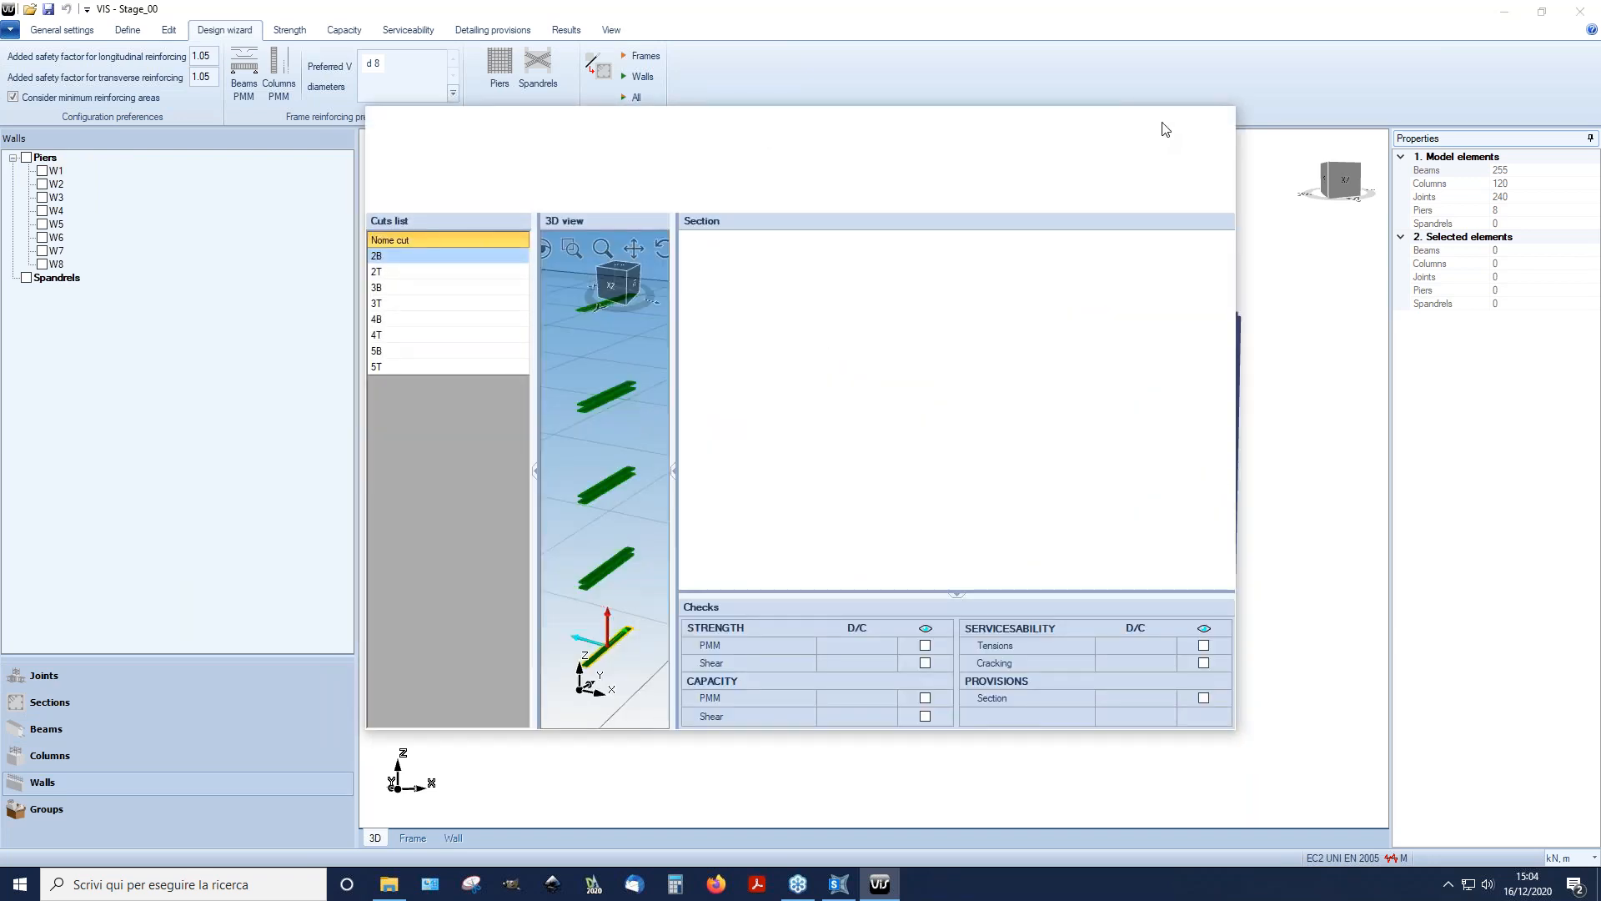
{"action": "left_click", "coordinate": [1177, 117]}
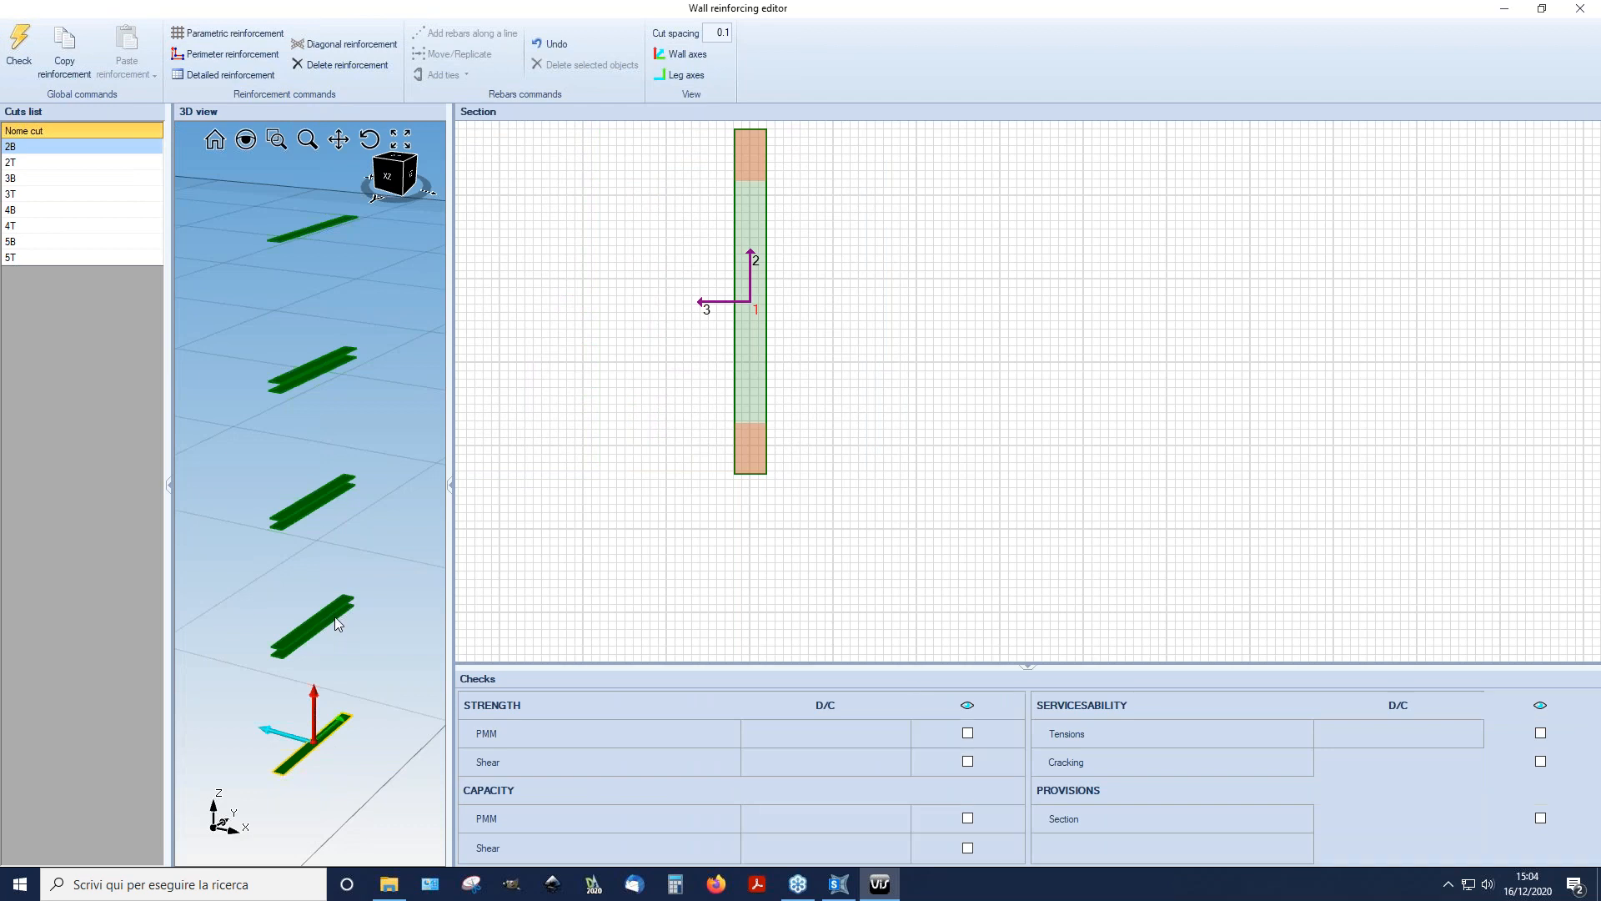
{"action": "left_click", "coordinate": [338, 617]}
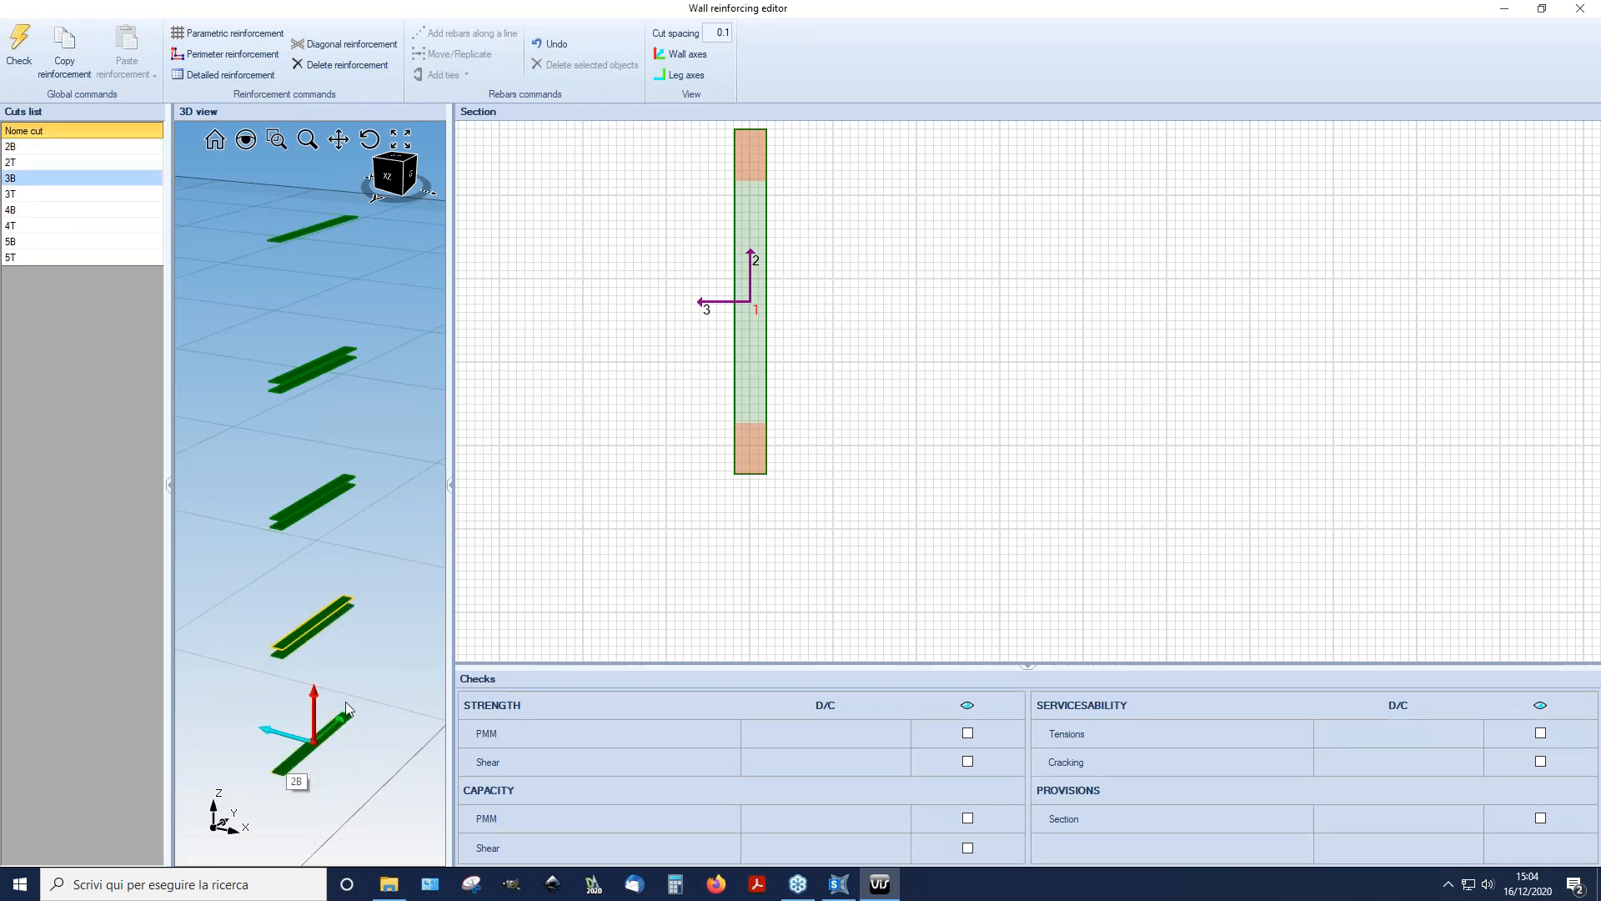
{"action": "middle_click", "coordinate": [908, 363]}
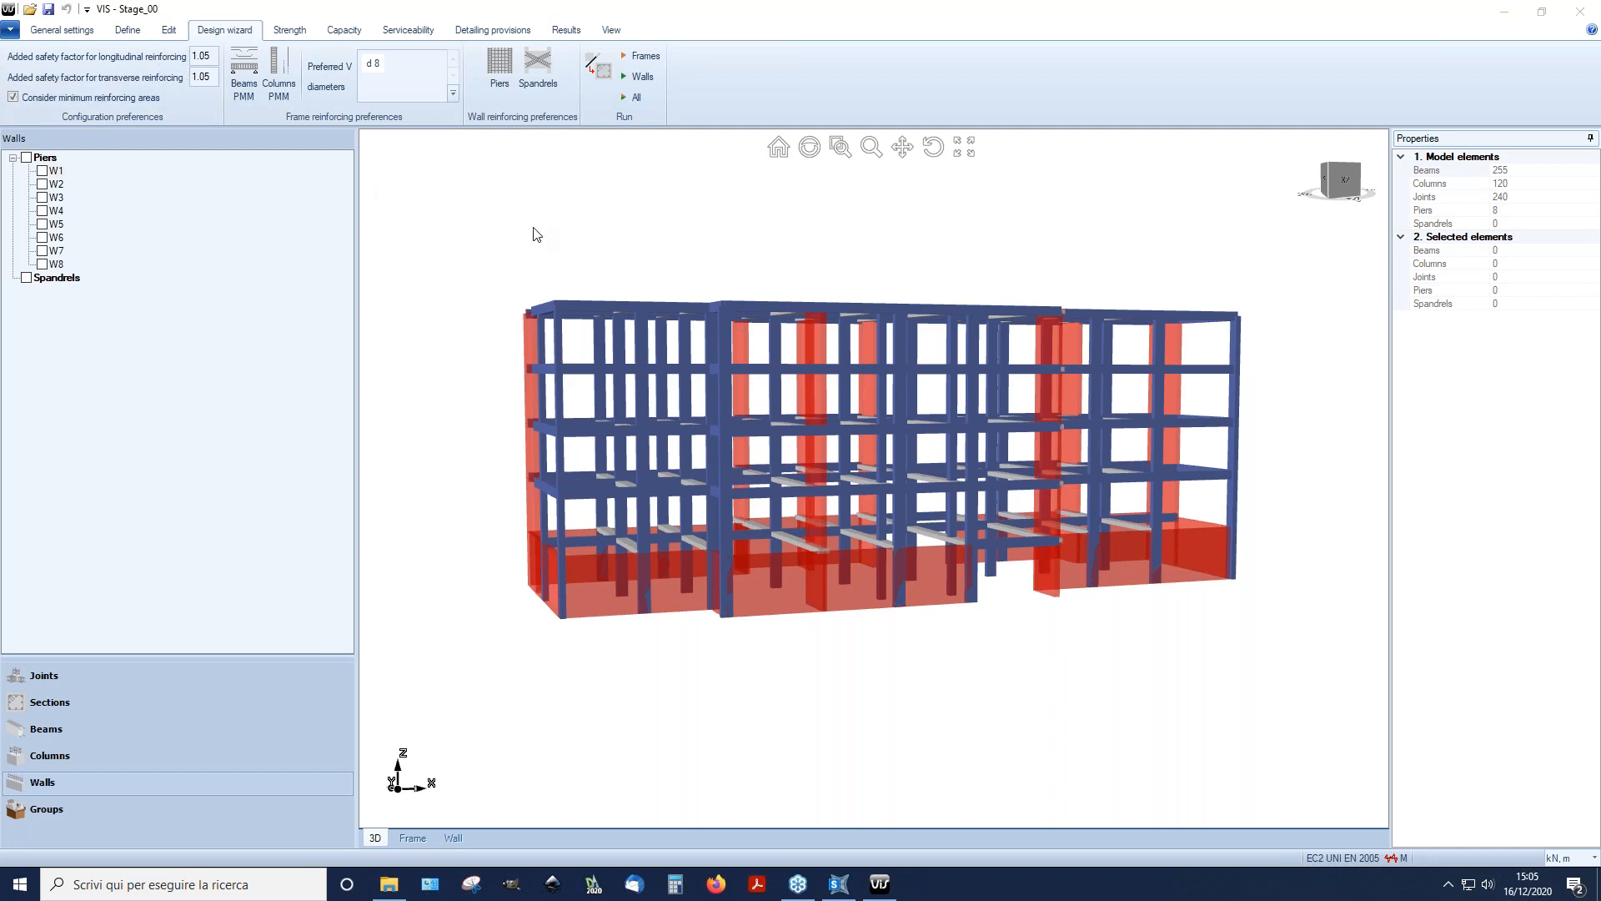
Step: Review the longitudinal reinforcement preferences for beams and for columns, accepting both sets of options
{"action": "left_click", "coordinate": [243, 76]}
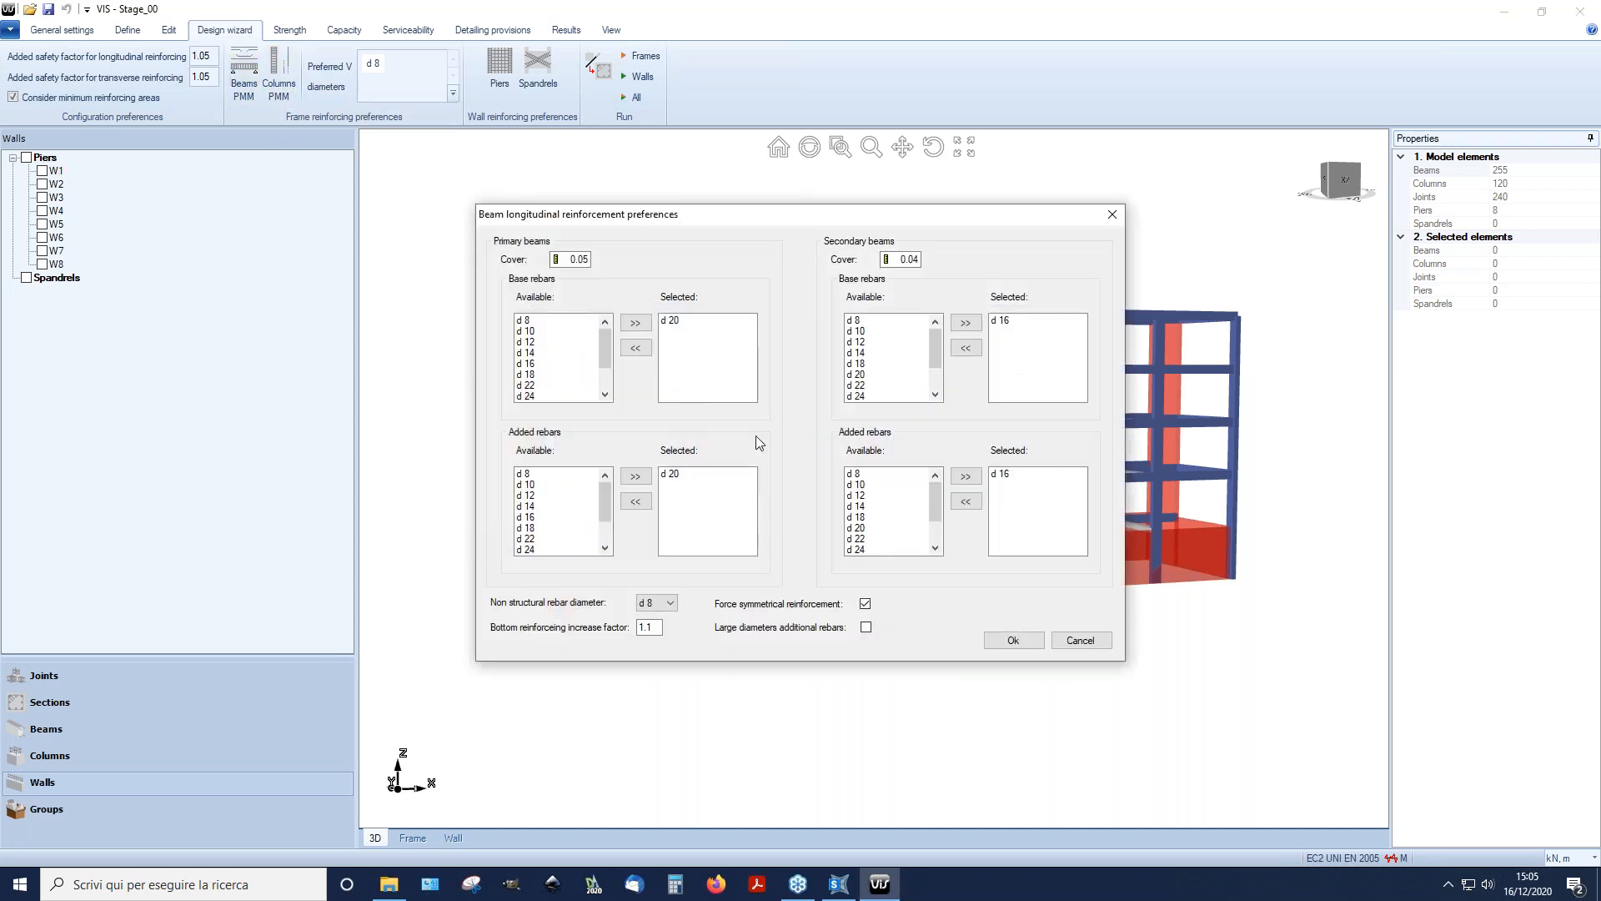
{"action": "left_click_drag", "start_coordinate": [747, 218], "coordinate": [434, 216]}
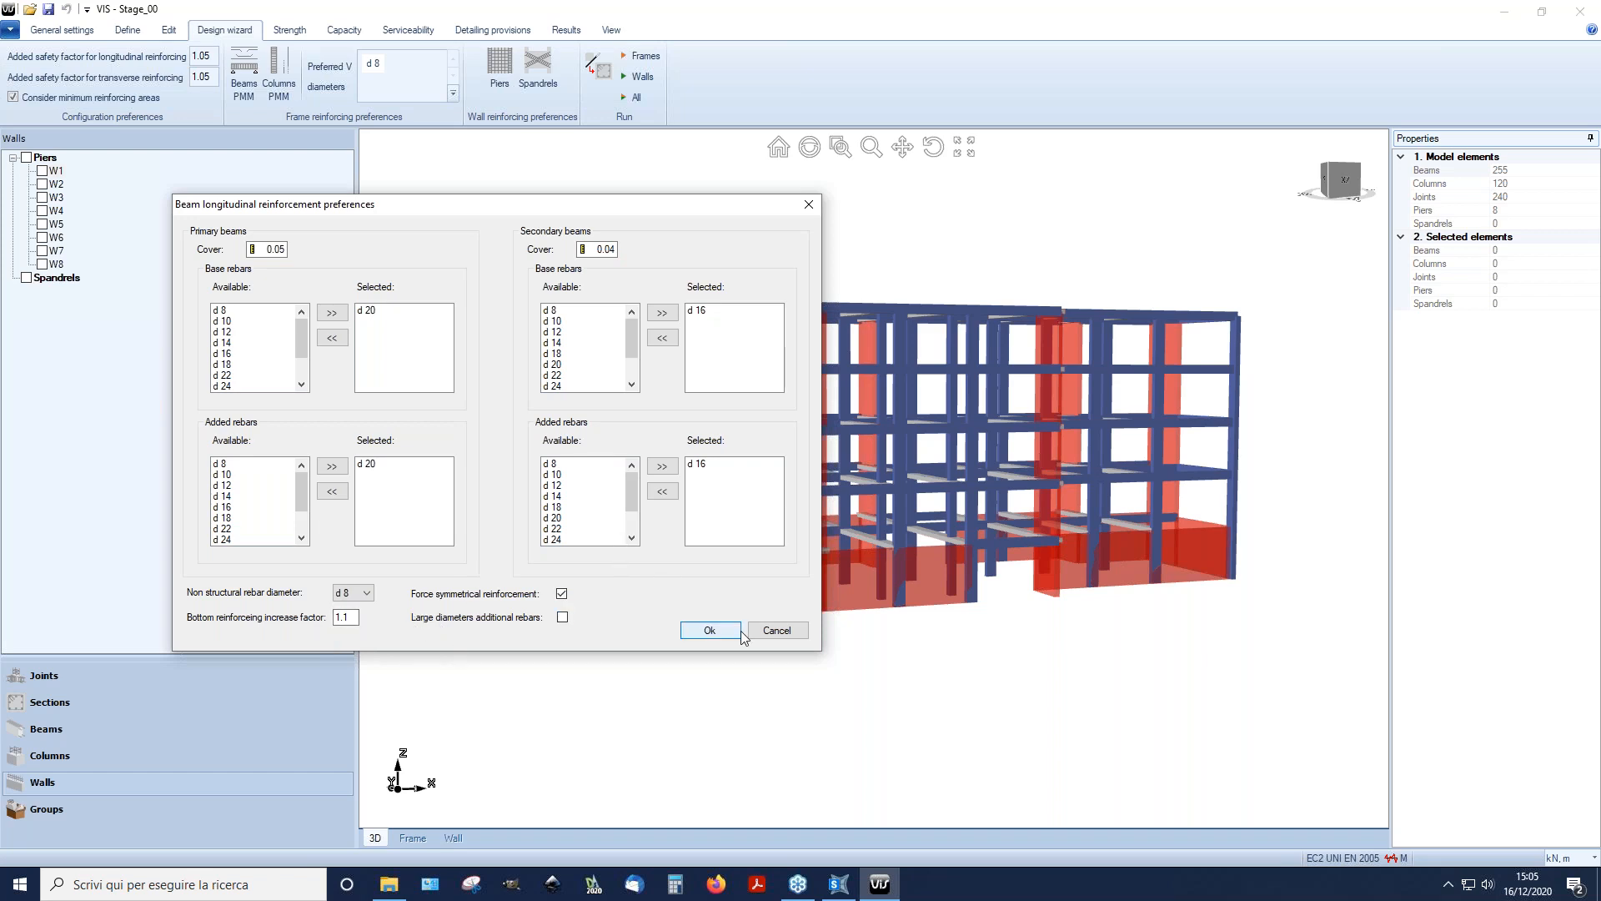
{"action": "left_click", "coordinate": [709, 630]}
{"action": "left_click", "coordinate": [287, 77]}
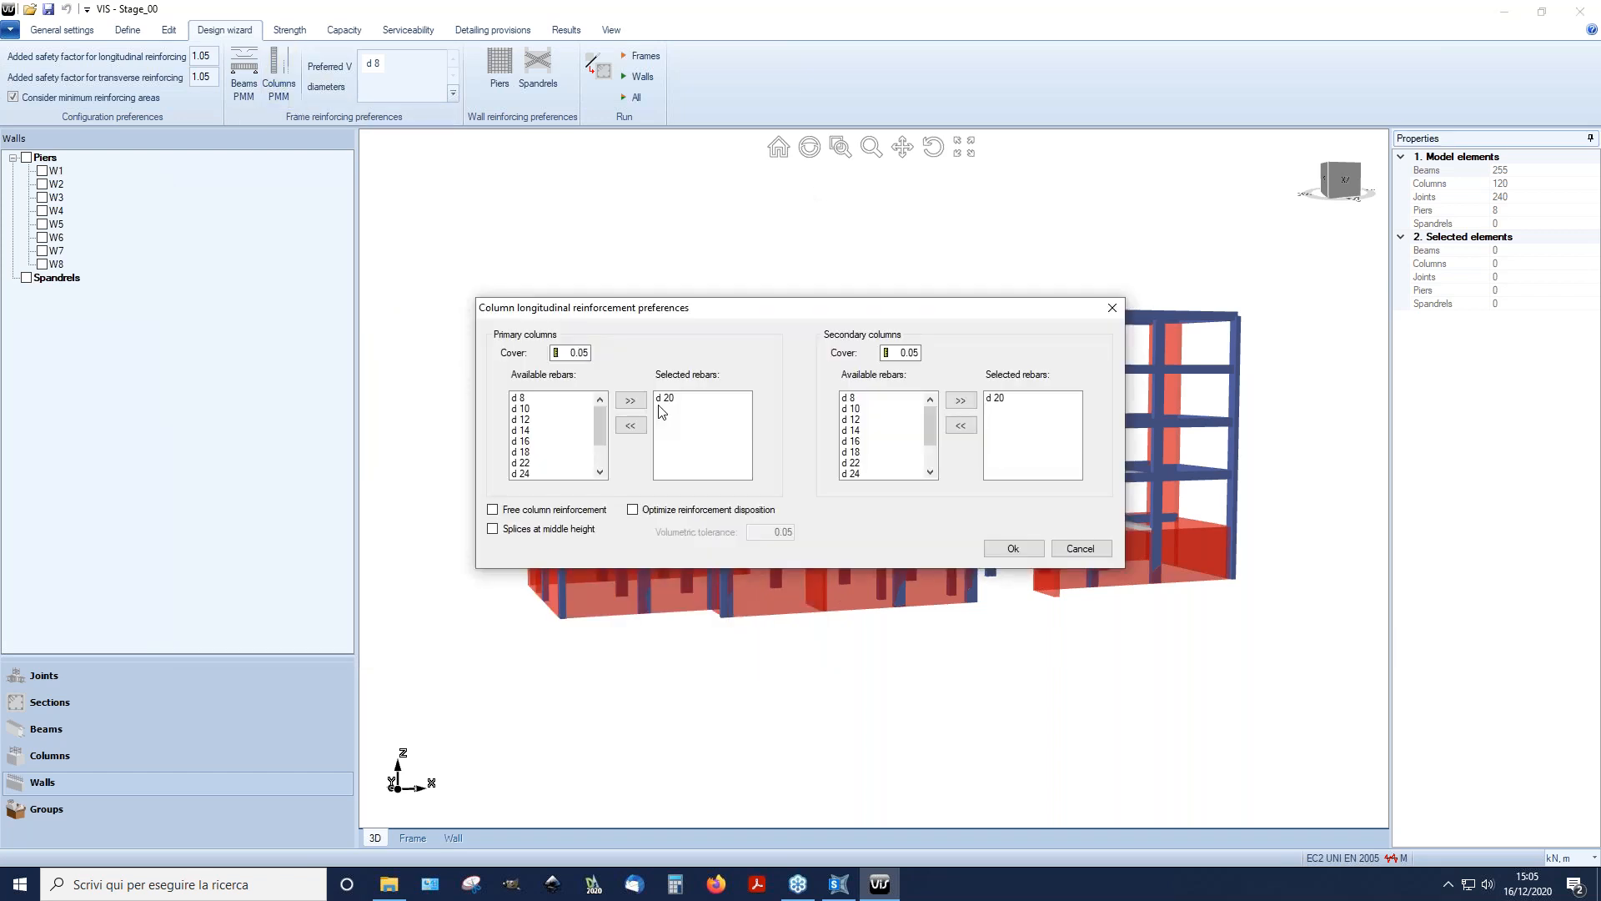
{"action": "left_click", "coordinate": [1014, 548]}
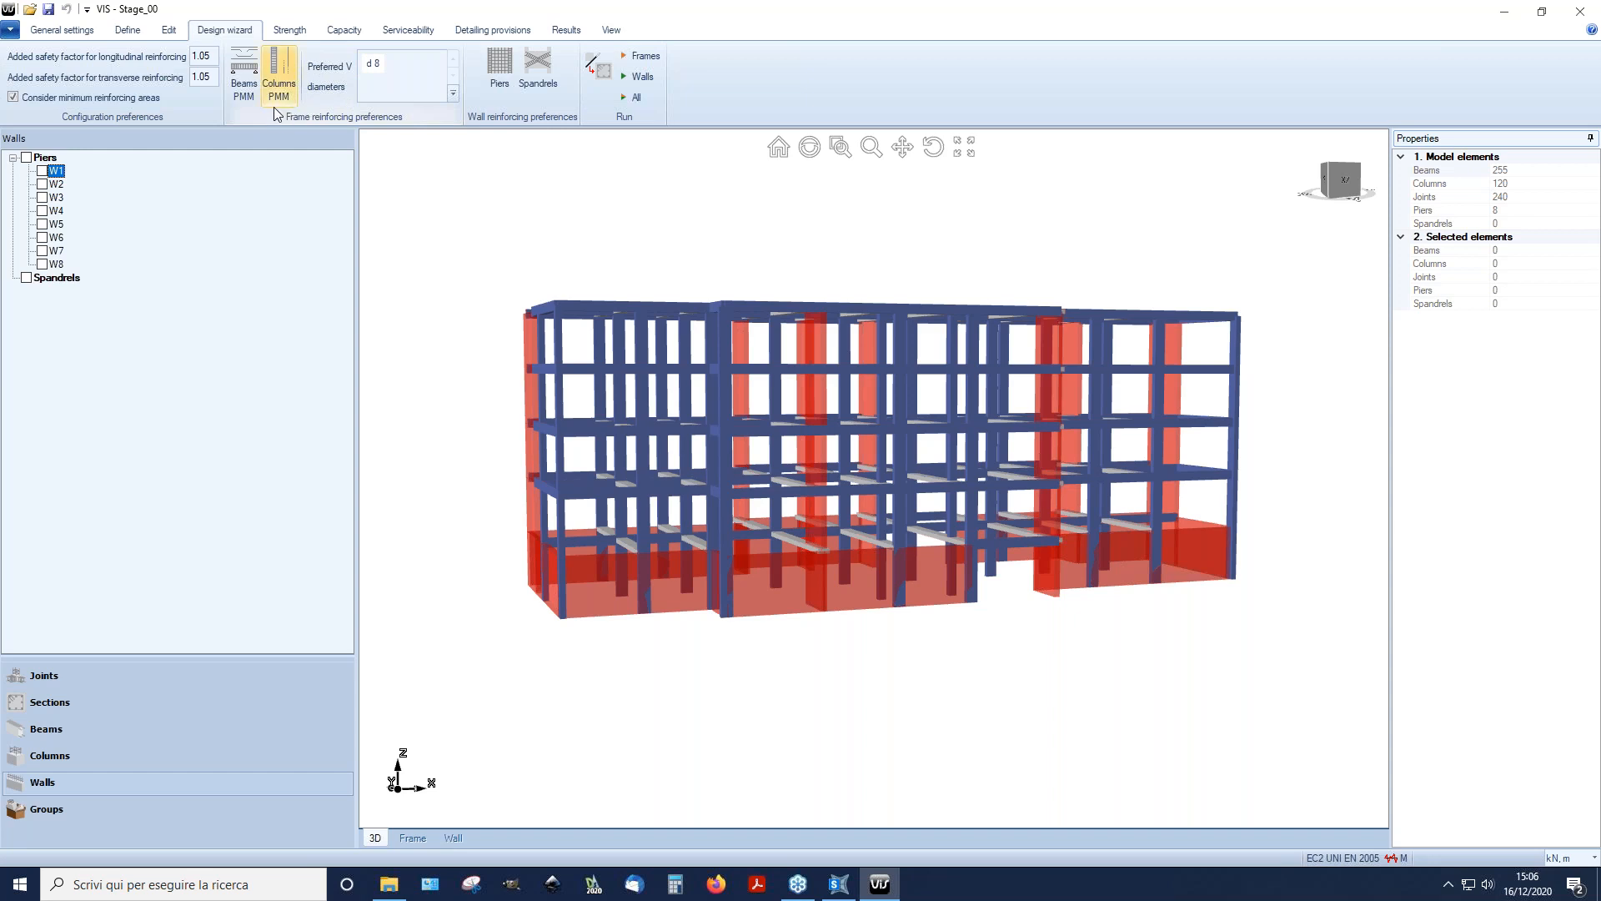
Step: Review the reinforcing preferences for wall piers and for wall spandrels, closing both without changes
{"action": "left_click", "coordinate": [506, 82]}
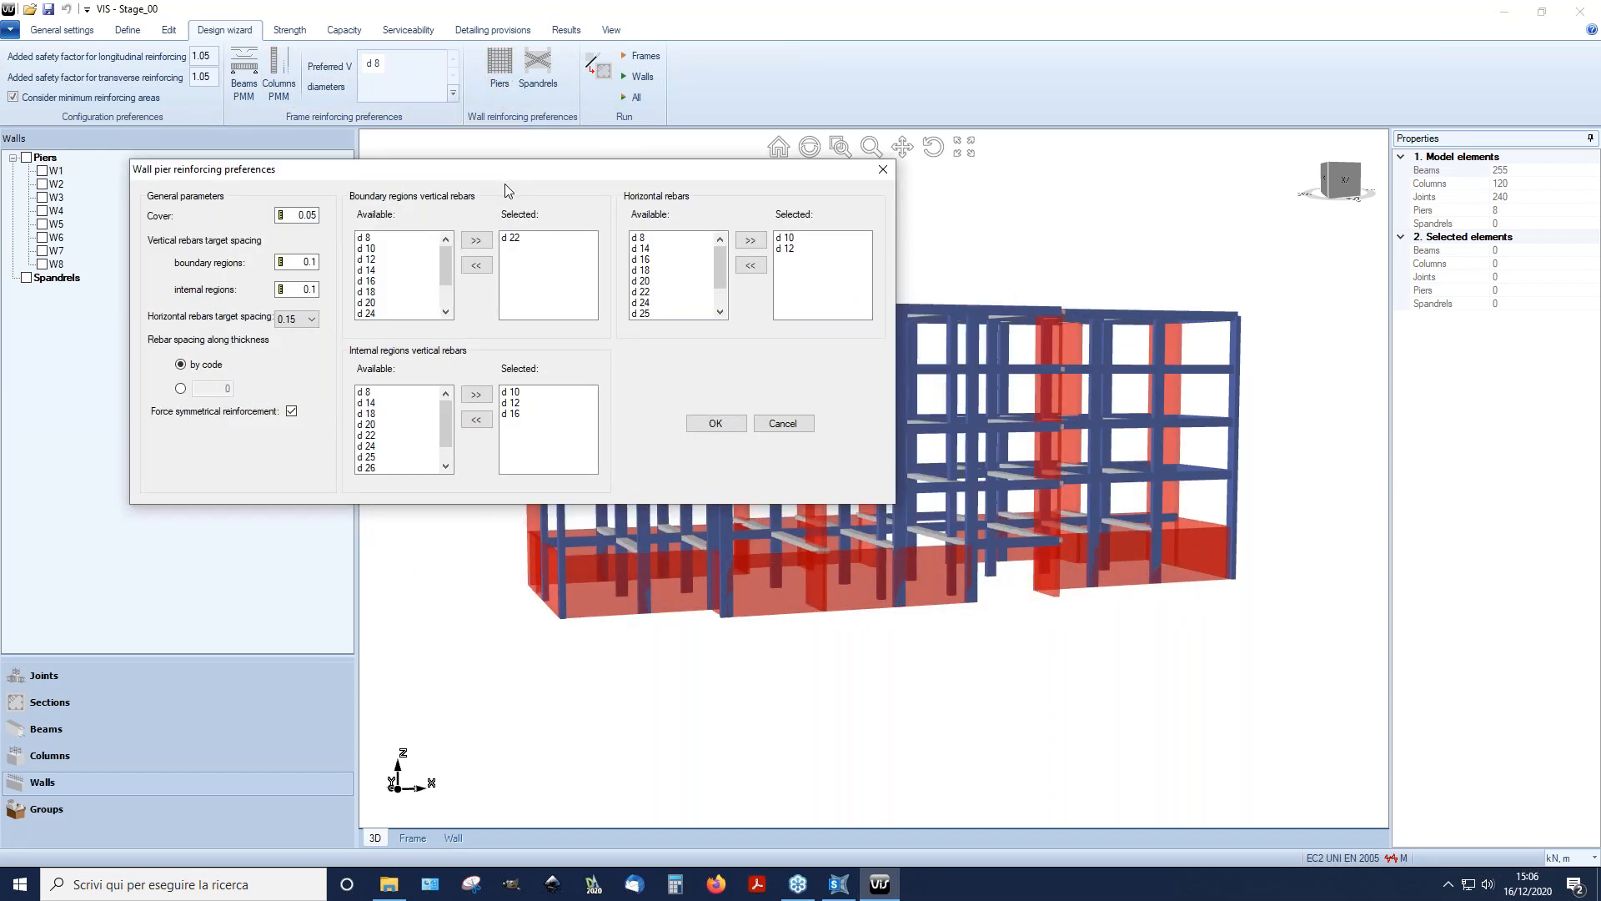
{"action": "left_click", "coordinate": [881, 170]}
{"action": "left_click", "coordinate": [541, 76]}
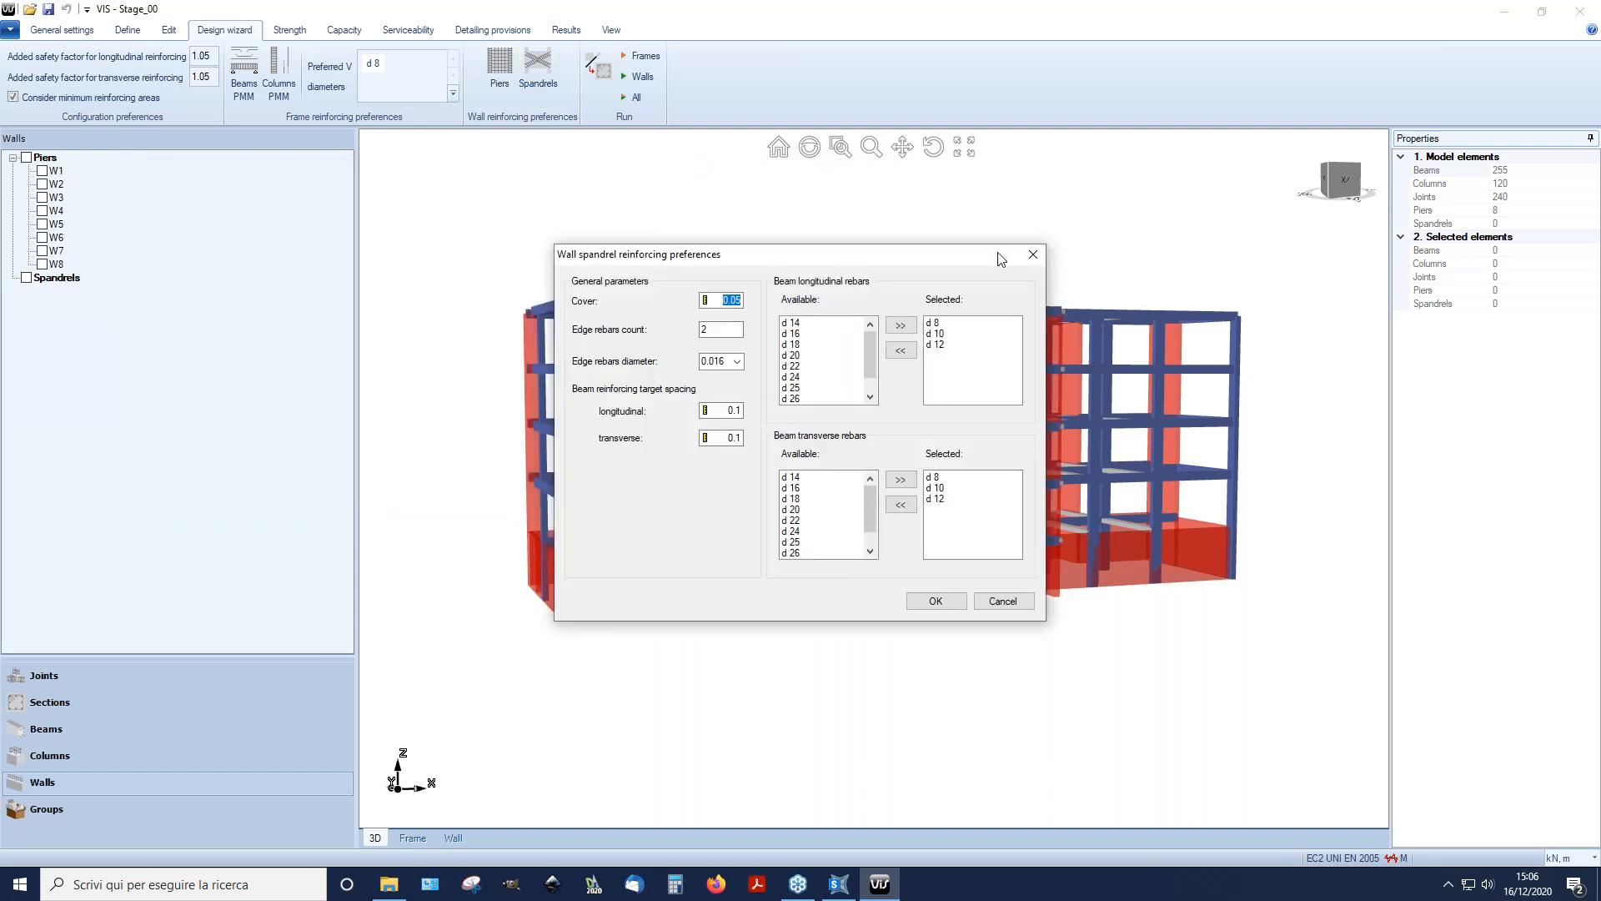
{"action": "left_click", "coordinate": [1029, 254]}
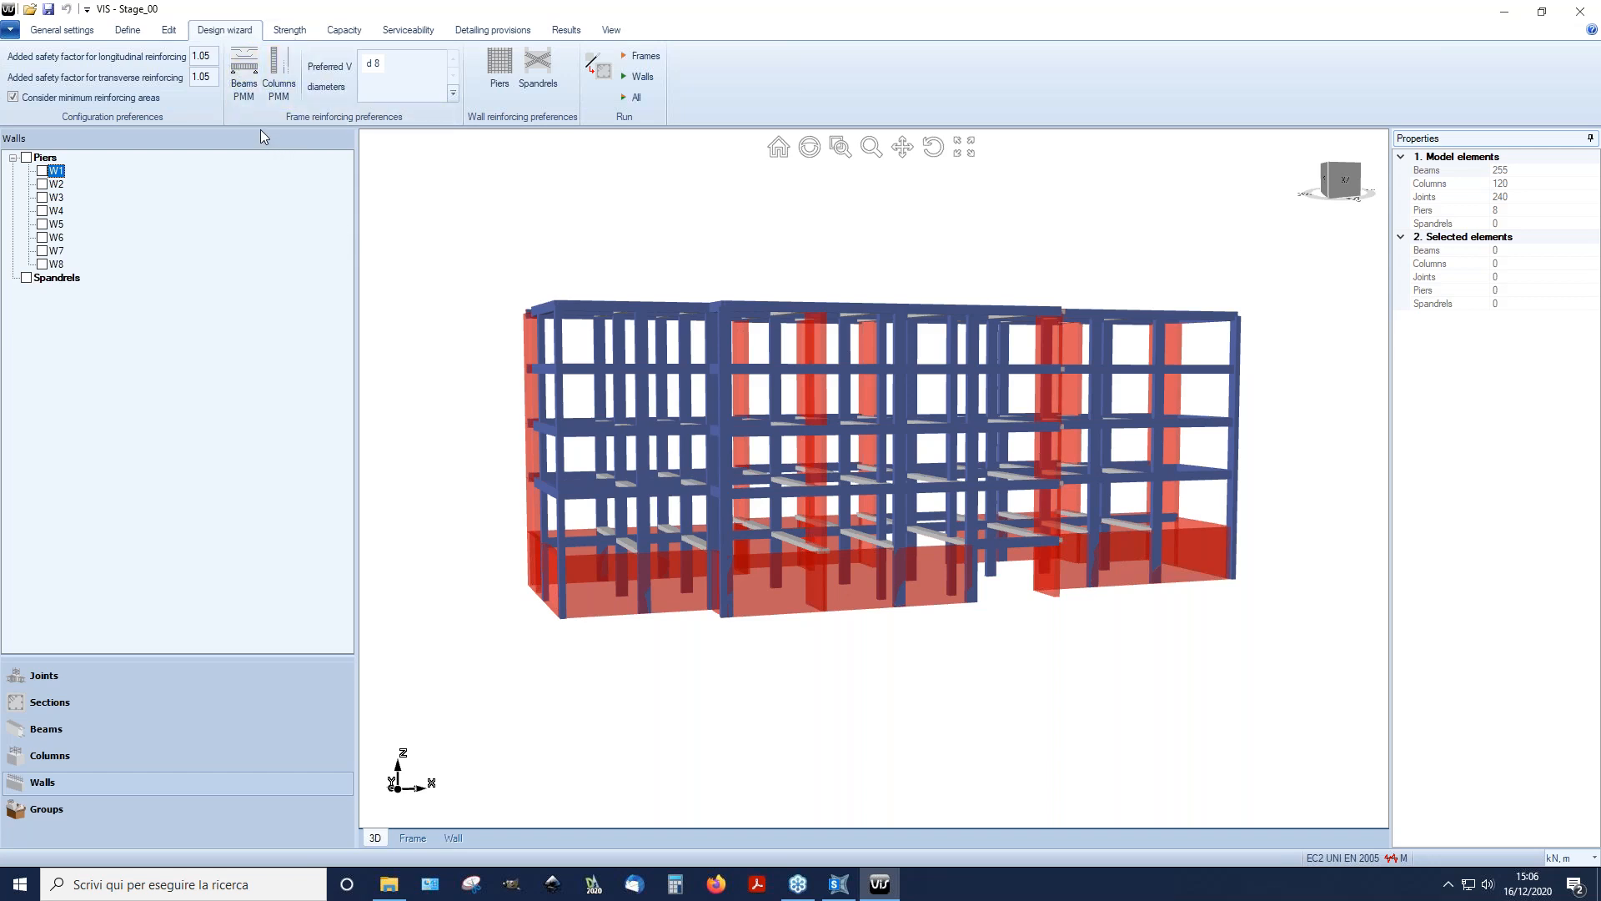
Step: Recheck the longitudinal reinforcement preferences for beams and columns, and accept the wall pier reinforcing preferences
{"action": "left_click", "coordinate": [256, 75]}
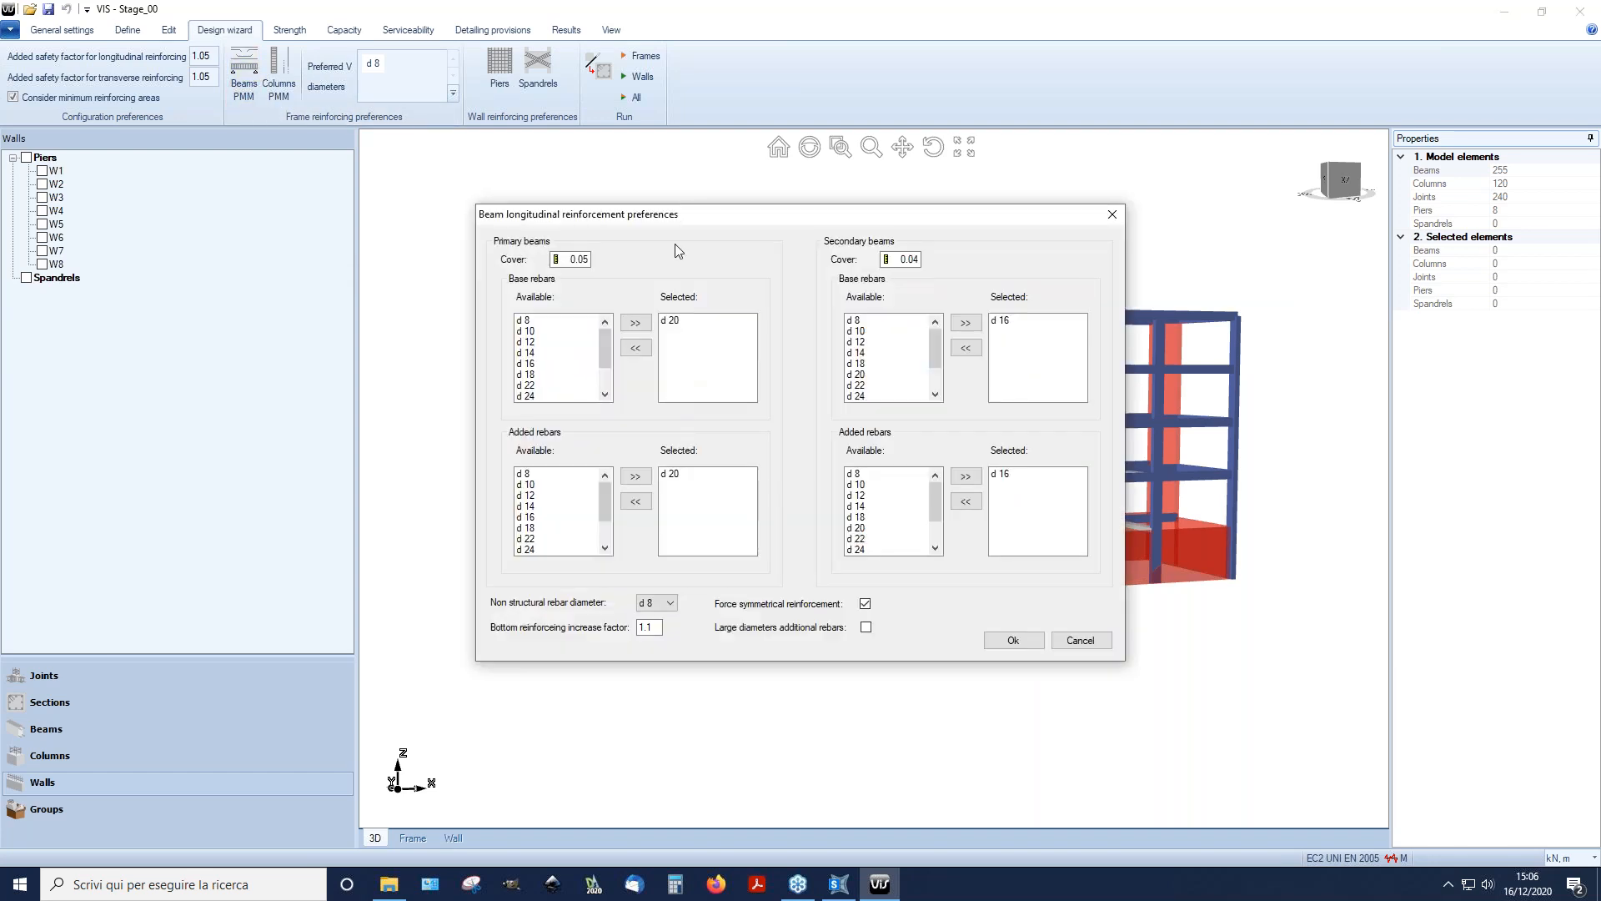
{"action": "left_click", "coordinate": [1112, 215]}
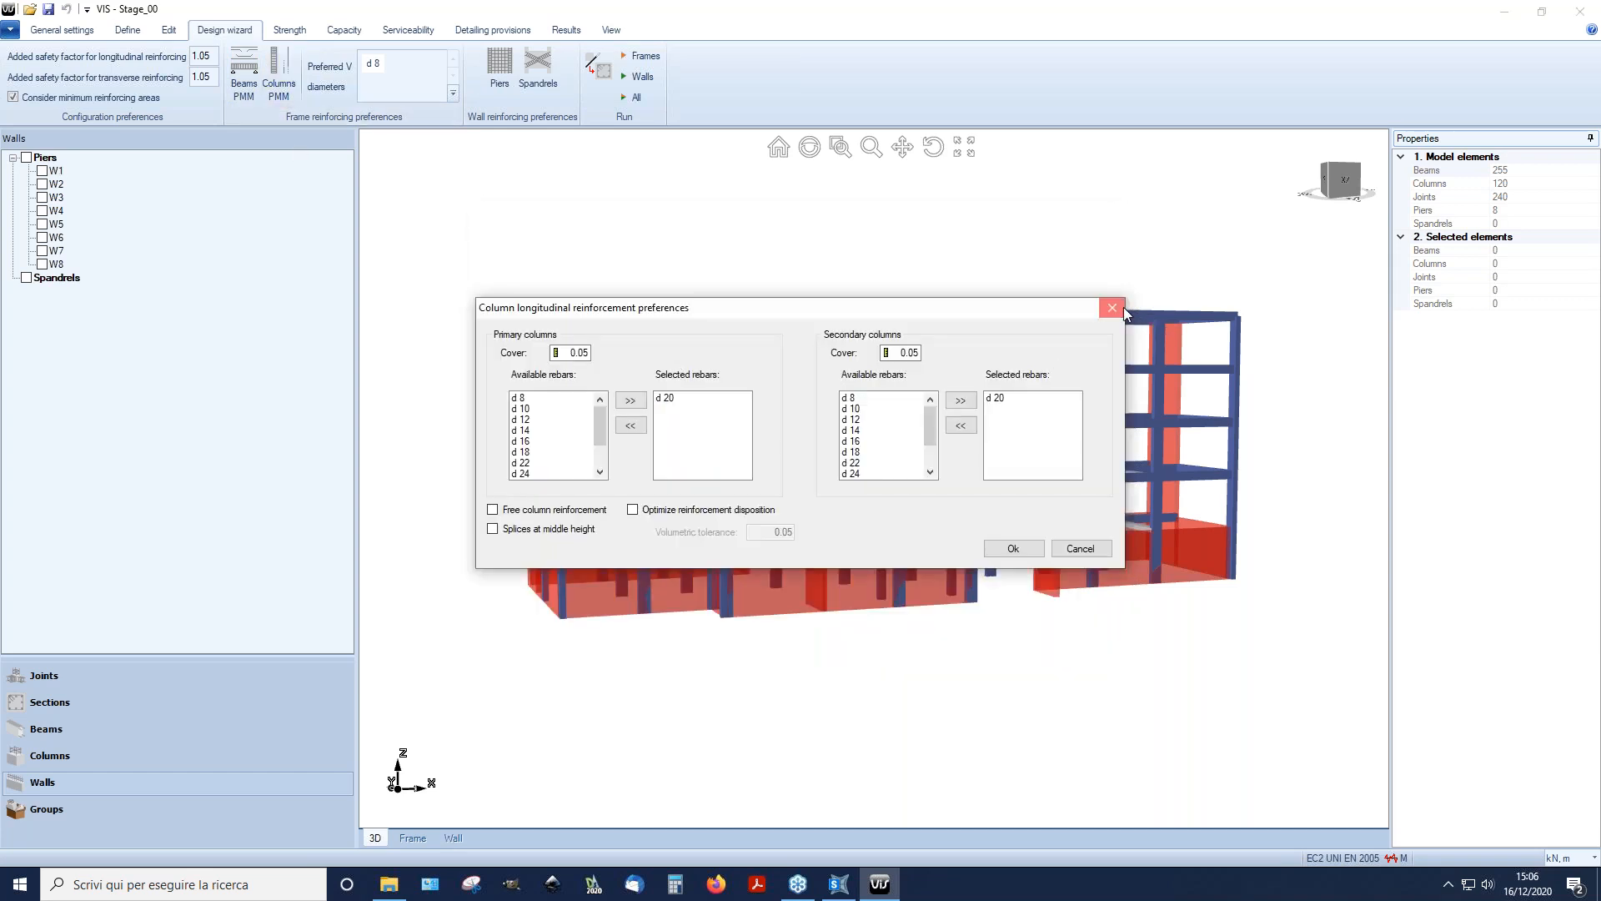
{"action": "left_click", "coordinate": [1123, 309]}
{"action": "left_click", "coordinate": [507, 73]}
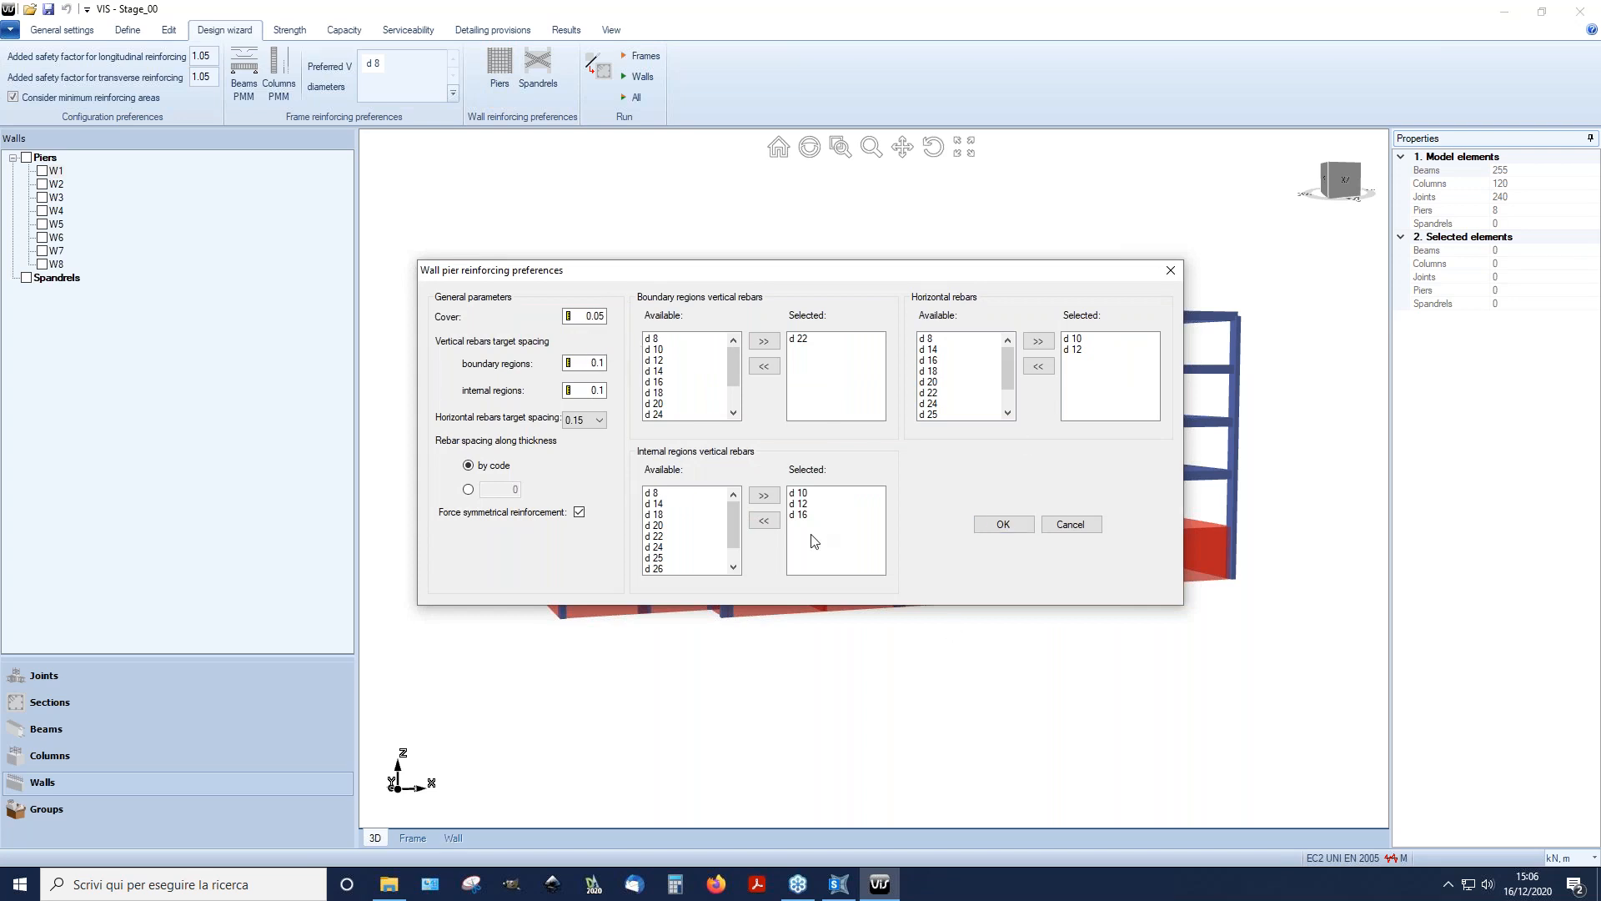
{"action": "left_click", "coordinate": [1000, 527]}
{"action": "middle_click_drag", "start_coordinate": [886, 517], "coordinate": [900, 636]}
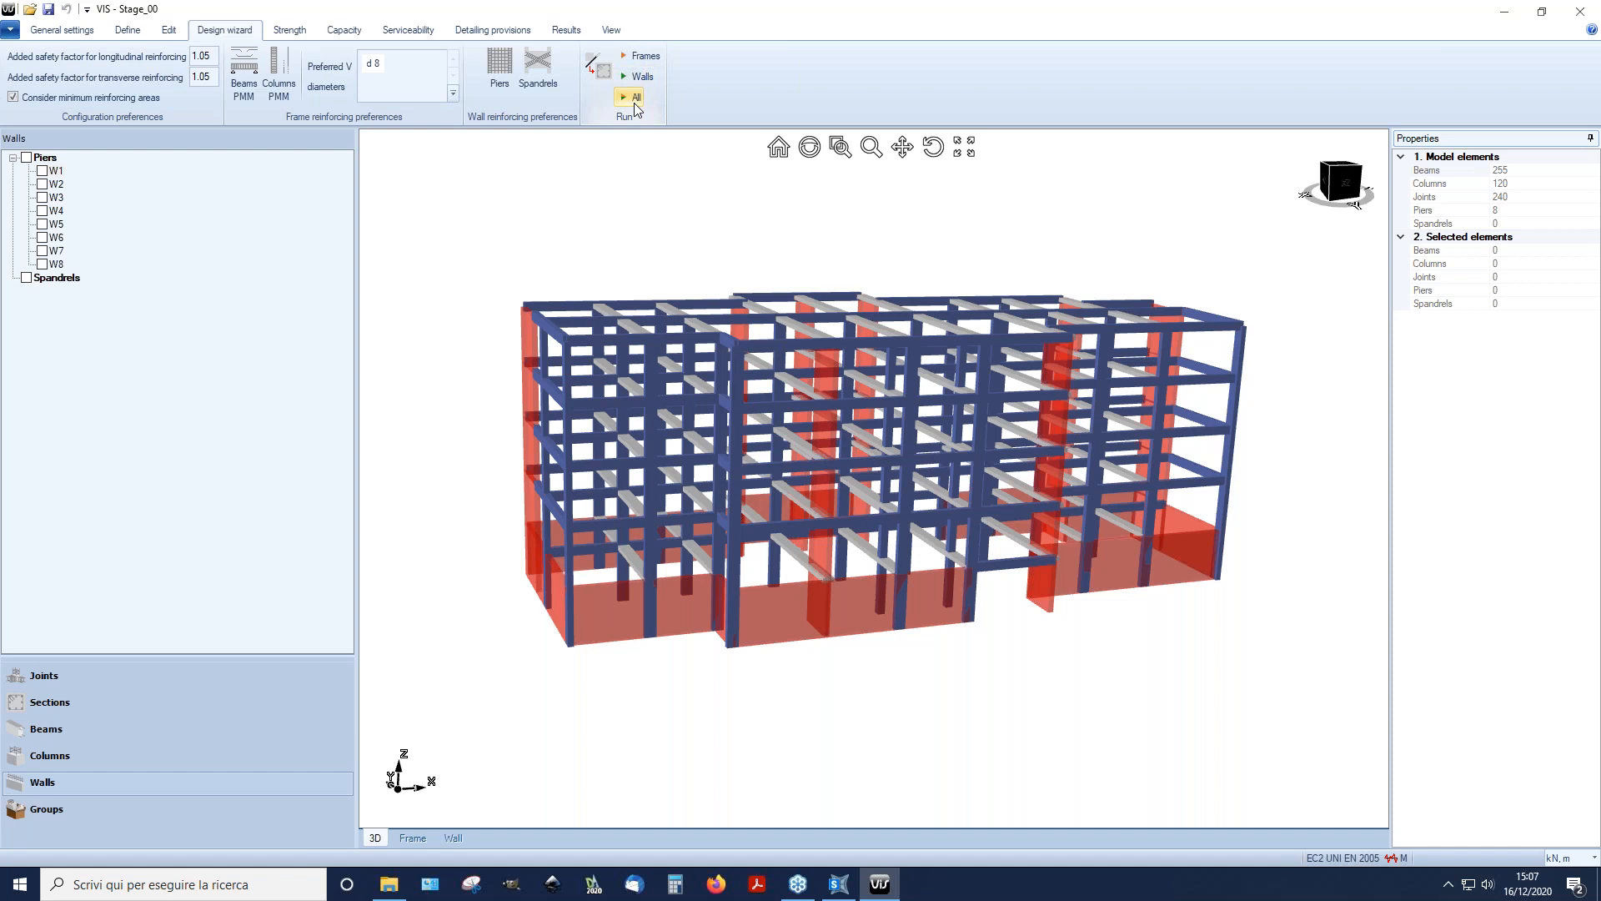
Step: Display the element groups, highlight the SECONDARY-BEAMS group in the 3D model, and clear the selection
{"action": "left_click", "coordinate": [87, 809]}
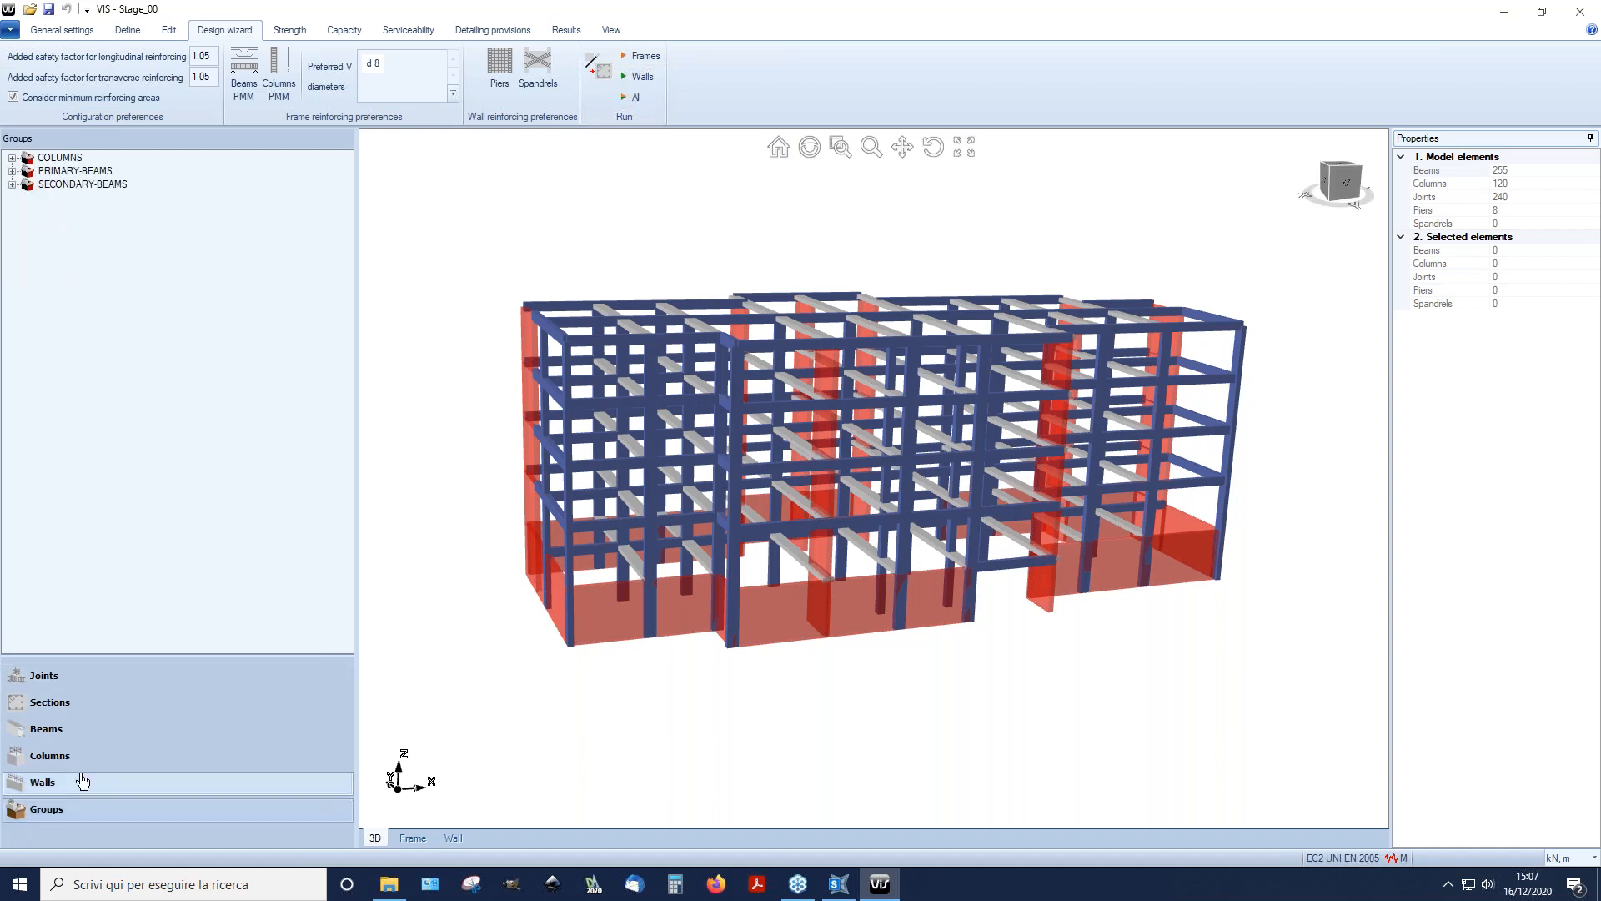
{"action": "double_click", "coordinate": [75, 184]}
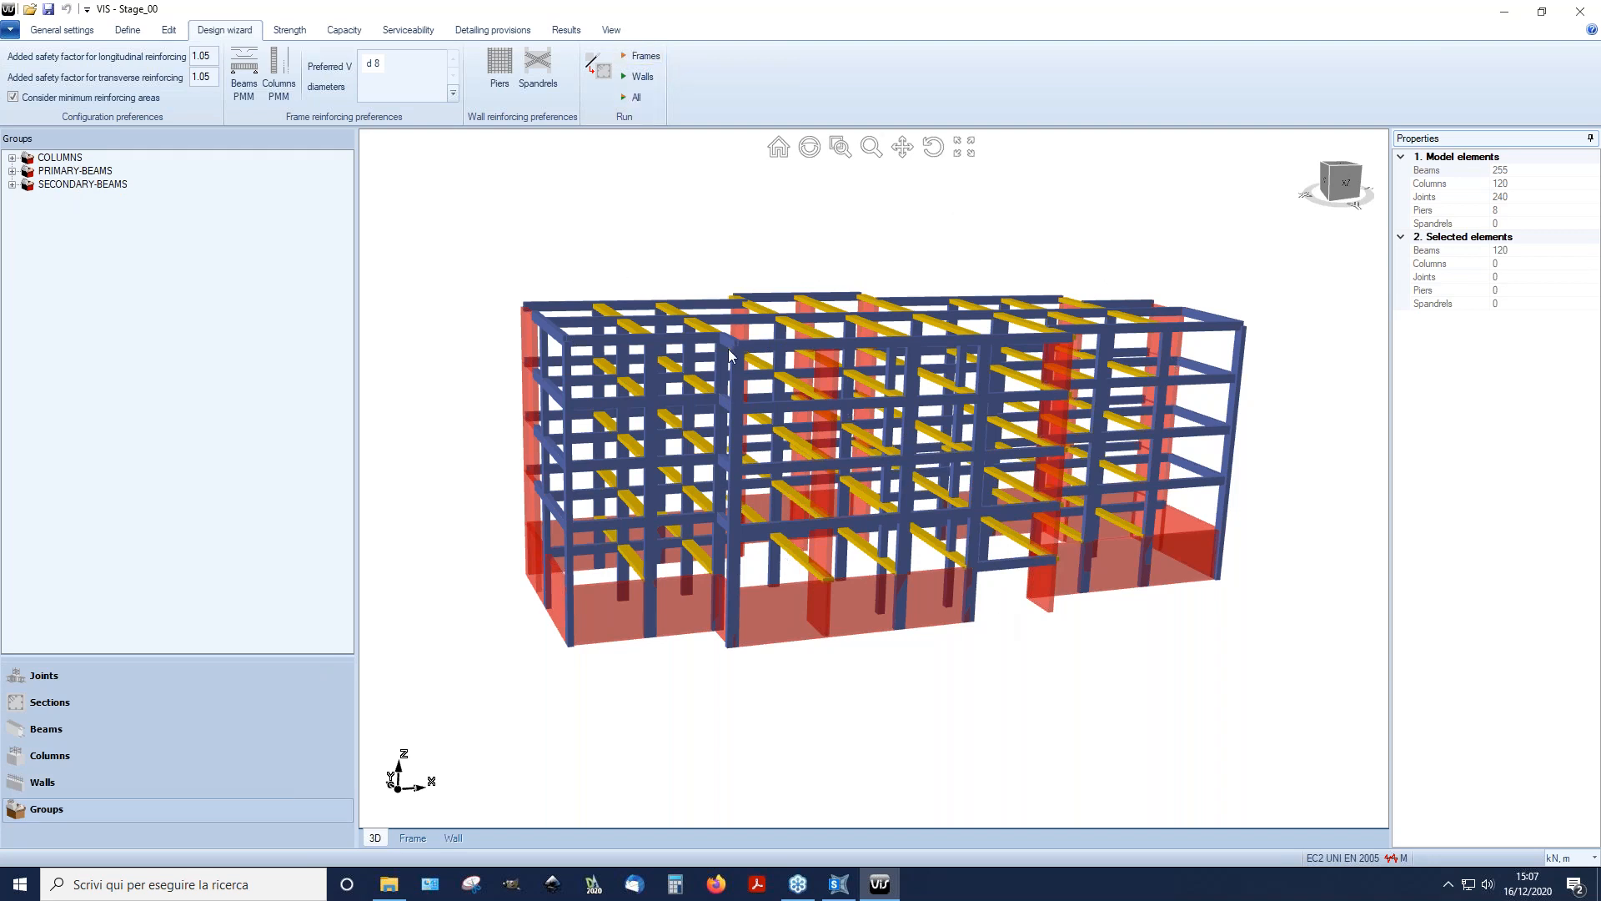
{"action": "left_click", "coordinate": [858, 223]}
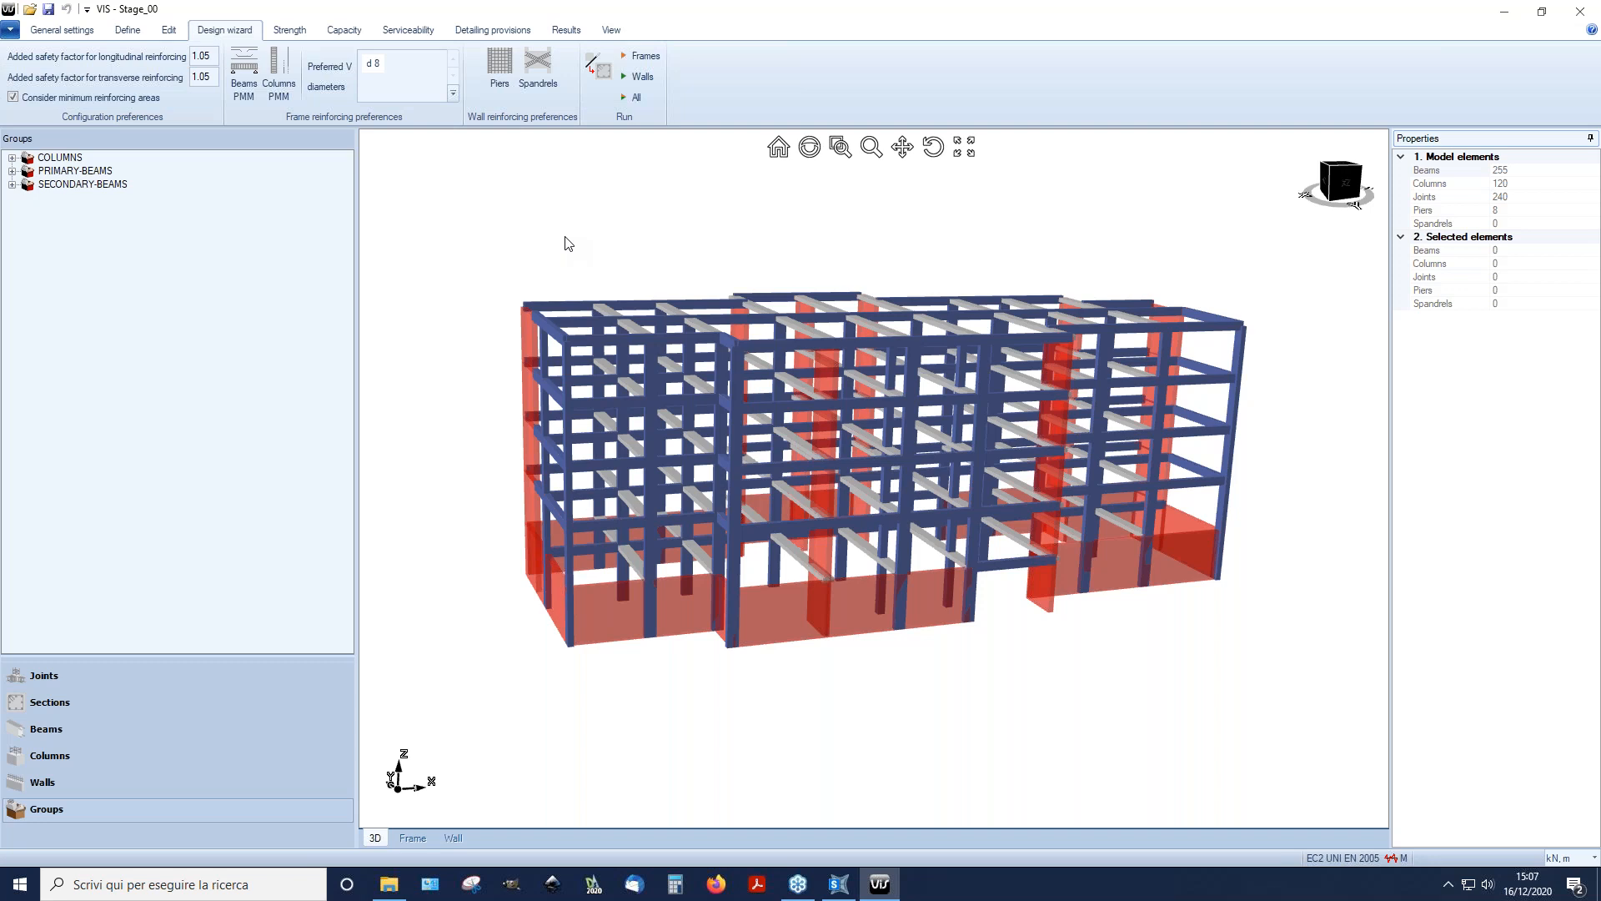
Step: Run the design wizard for all frames and walls of the building and look over the model
{"action": "mouse_move", "coordinate": [871, 433]}
{"action": "middle_mouse_down"}
{"action": "mouse_move", "coordinate": [834, 400]}
{"action": "mouse_move", "coordinate": [872, 430]}
{"action": "middle_mouse_up"}
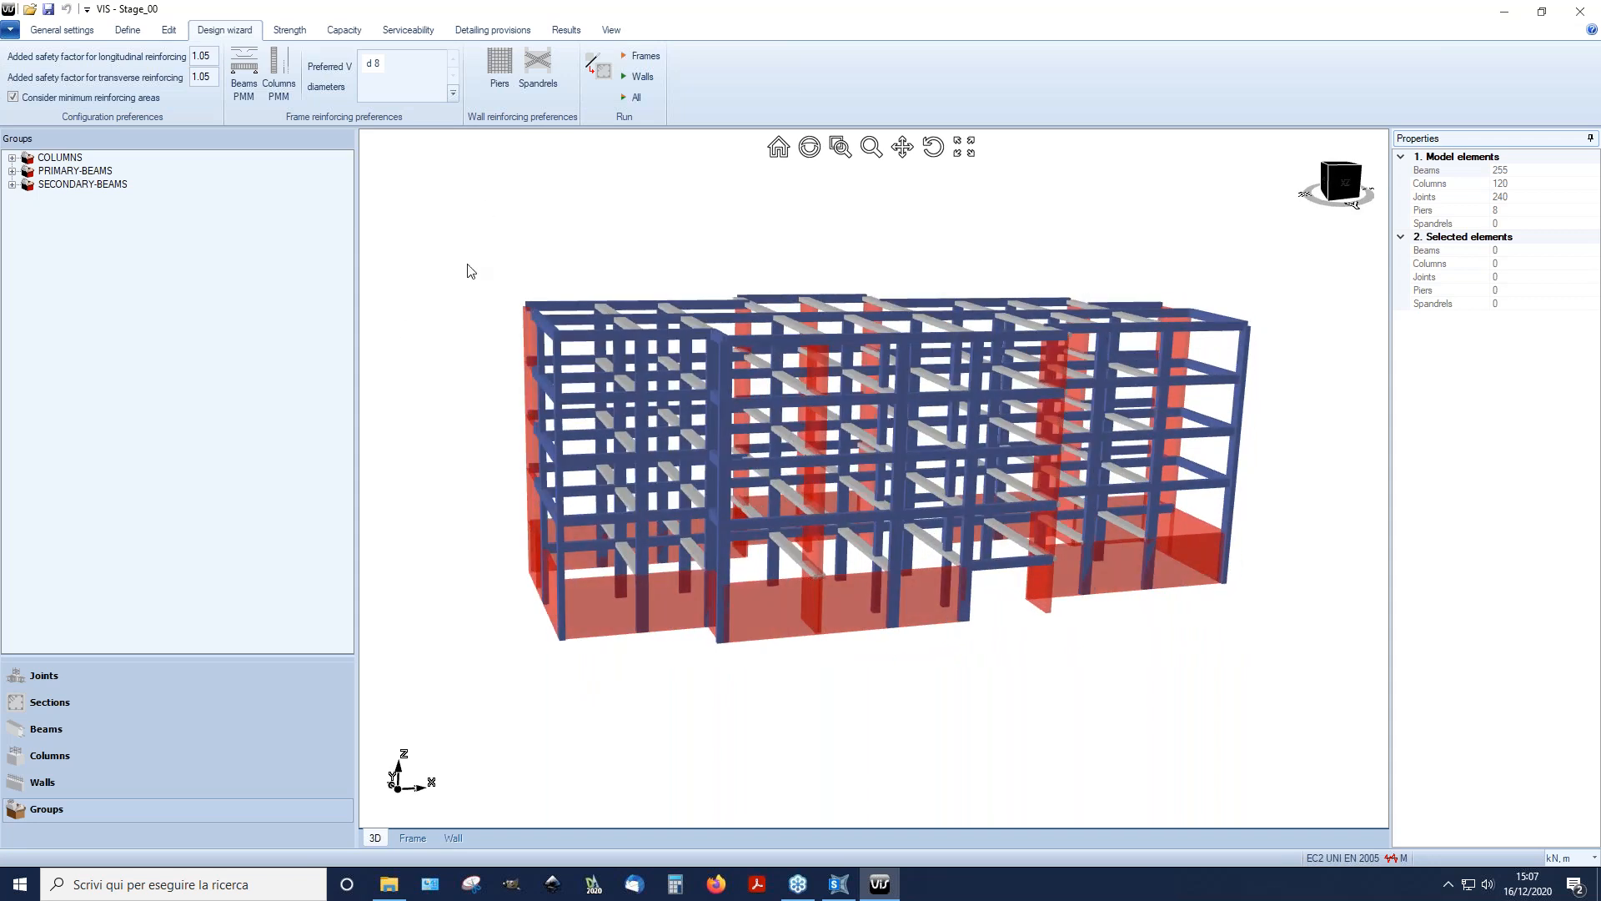
{"action": "left_click", "coordinate": [635, 98]}
{"action": "middle_click_drag", "start_coordinate": [845, 491], "coordinate": [864, 517]}
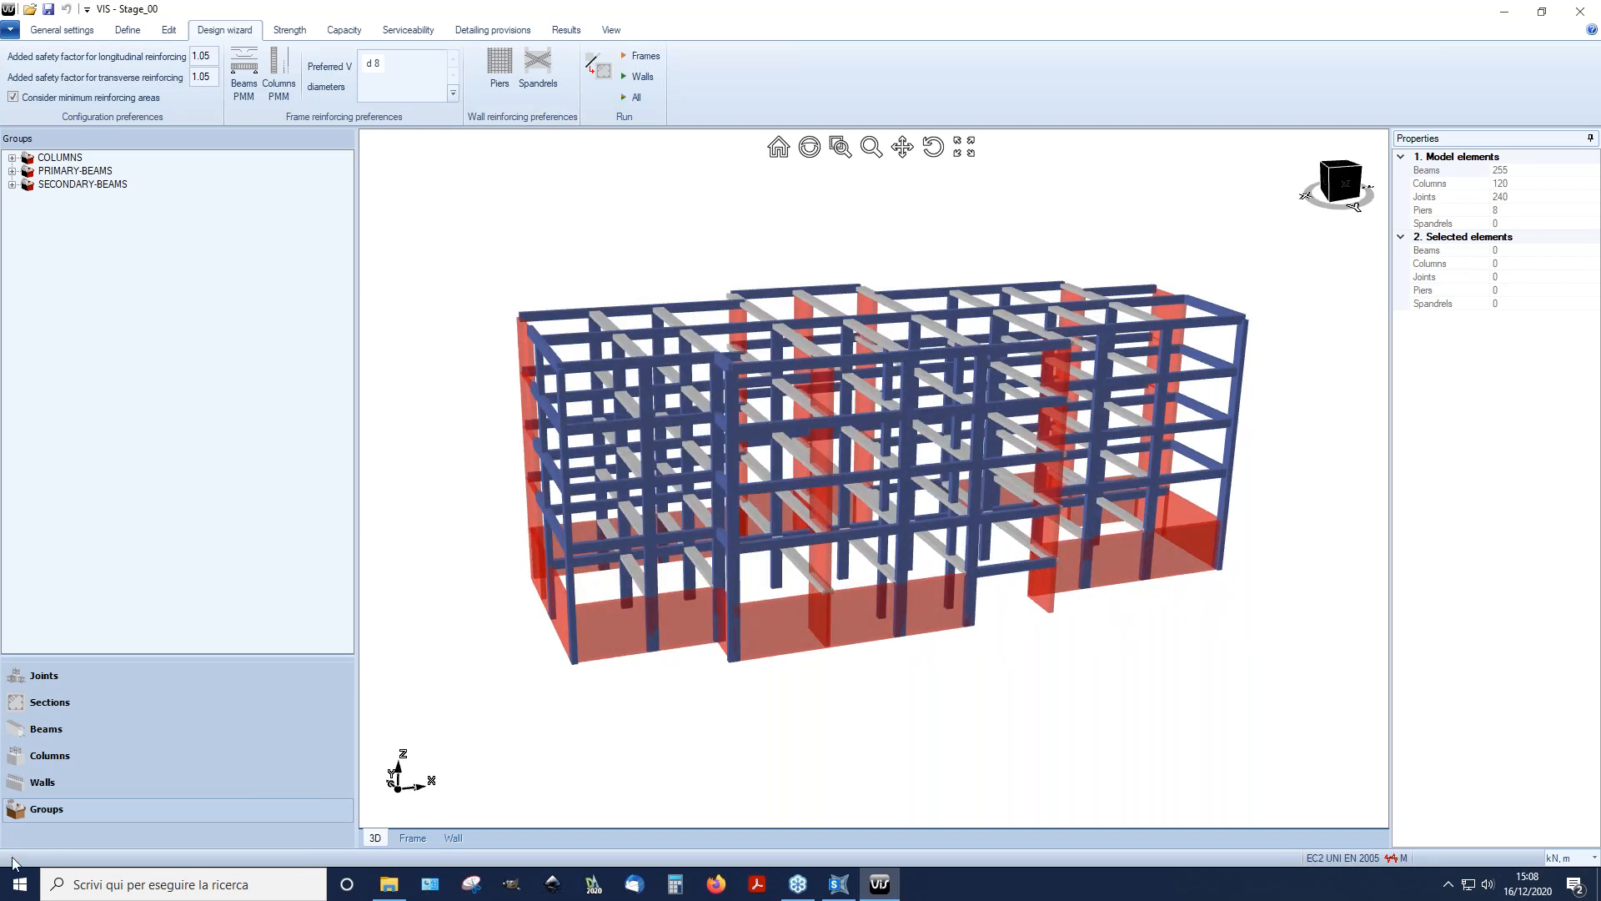
{"action": "mouse_move", "coordinate": [1031, 677]}
{"action": "middle_mouse_down"}
{"action": "mouse_move", "coordinate": [1020, 649]}
{"action": "mouse_move", "coordinate": [1009, 657]}
{"action": "middle_mouse_up"}
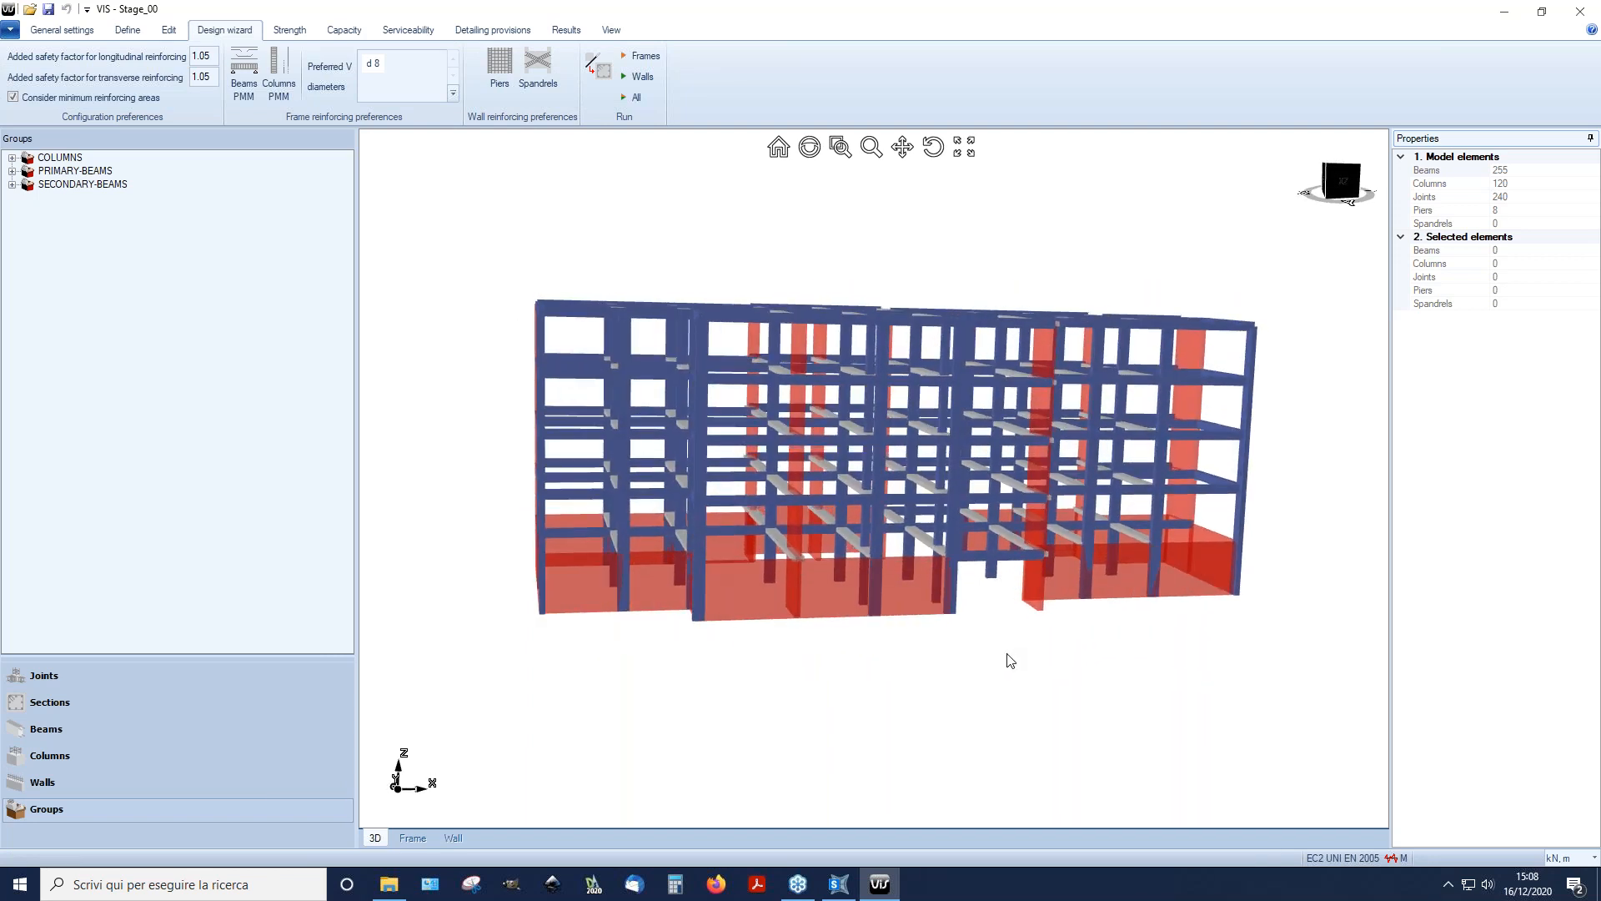
{"action": "middle_click_drag", "start_coordinate": [868, 636], "coordinate": [868, 647]}
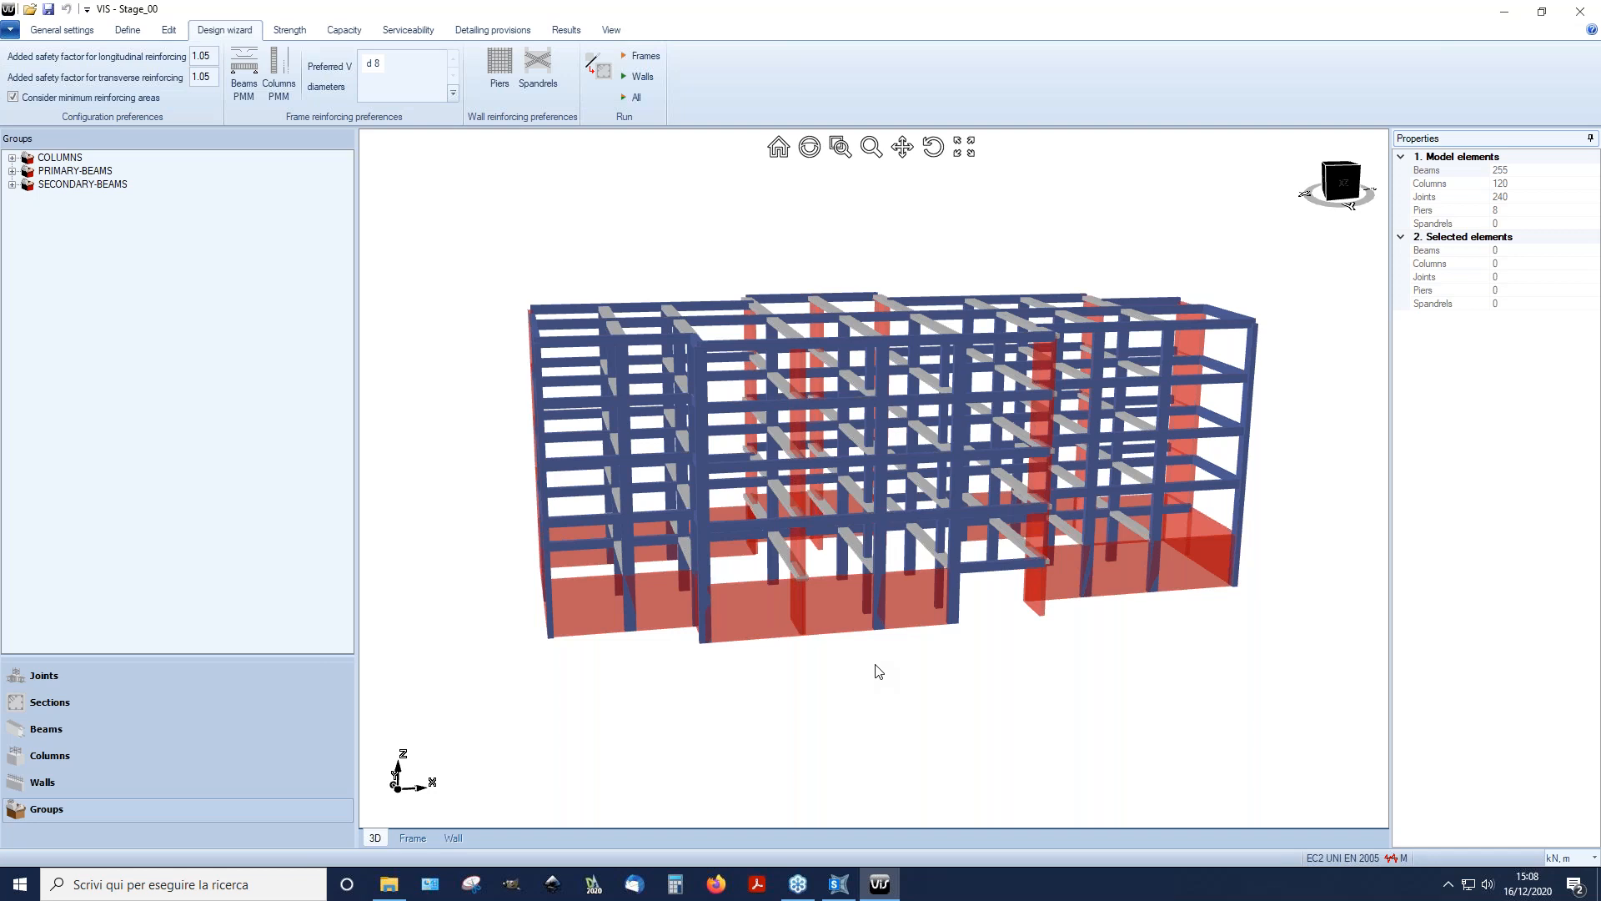
Step: Show the longitudinal reinforcing ratio contours for the columns on the 3D model
{"action": "left_click", "coordinate": [613, 31]}
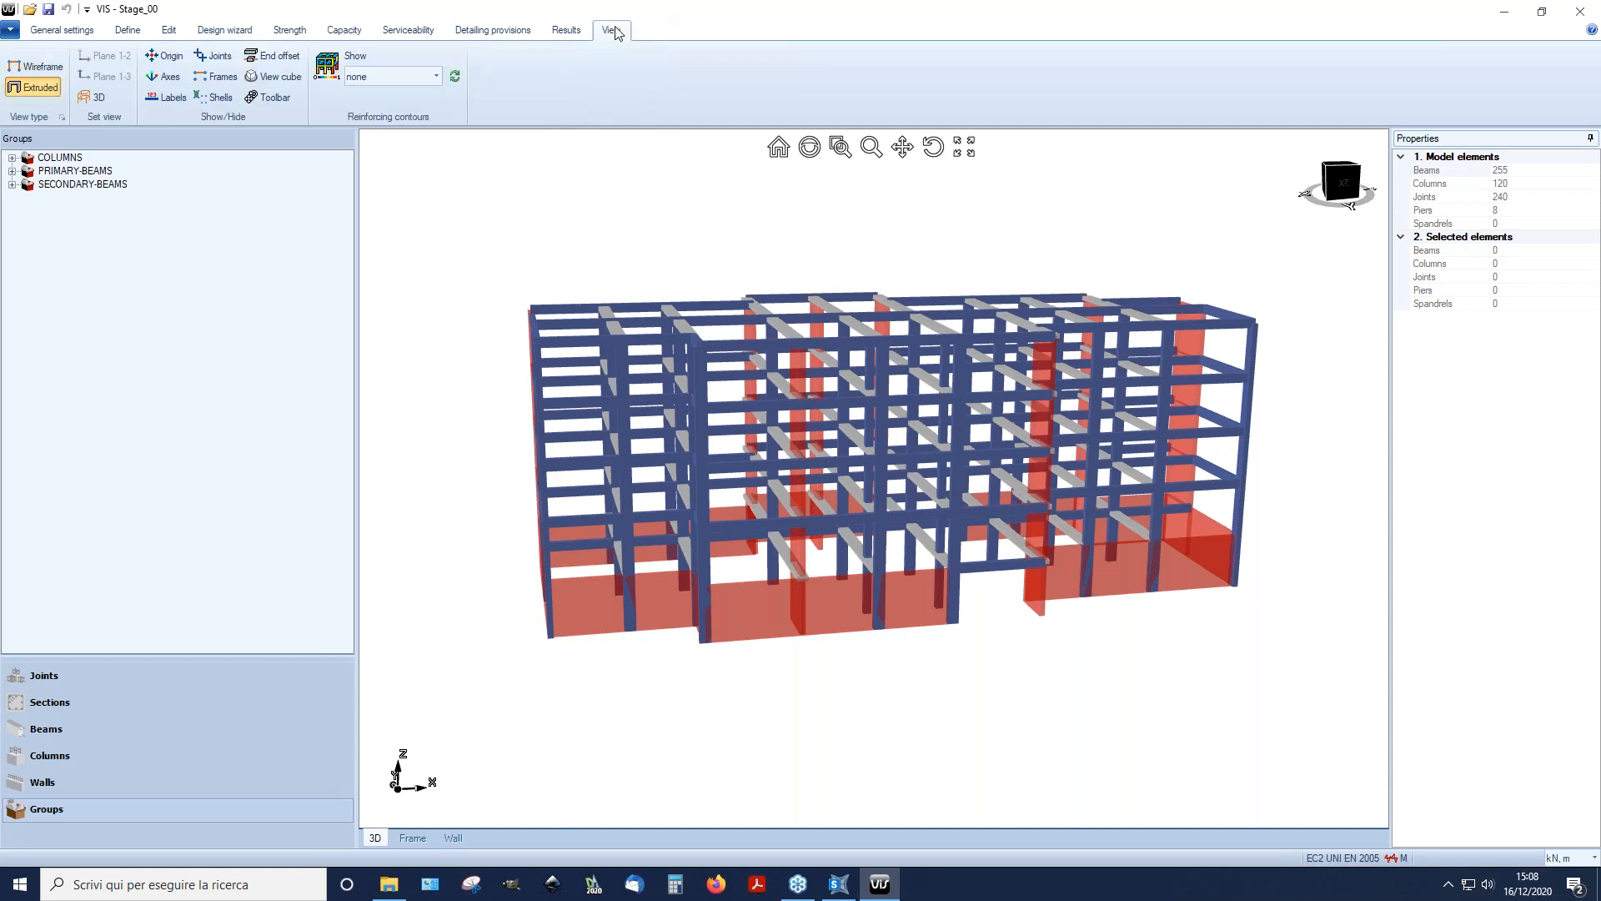
{"action": "left_click", "coordinate": [436, 77]}
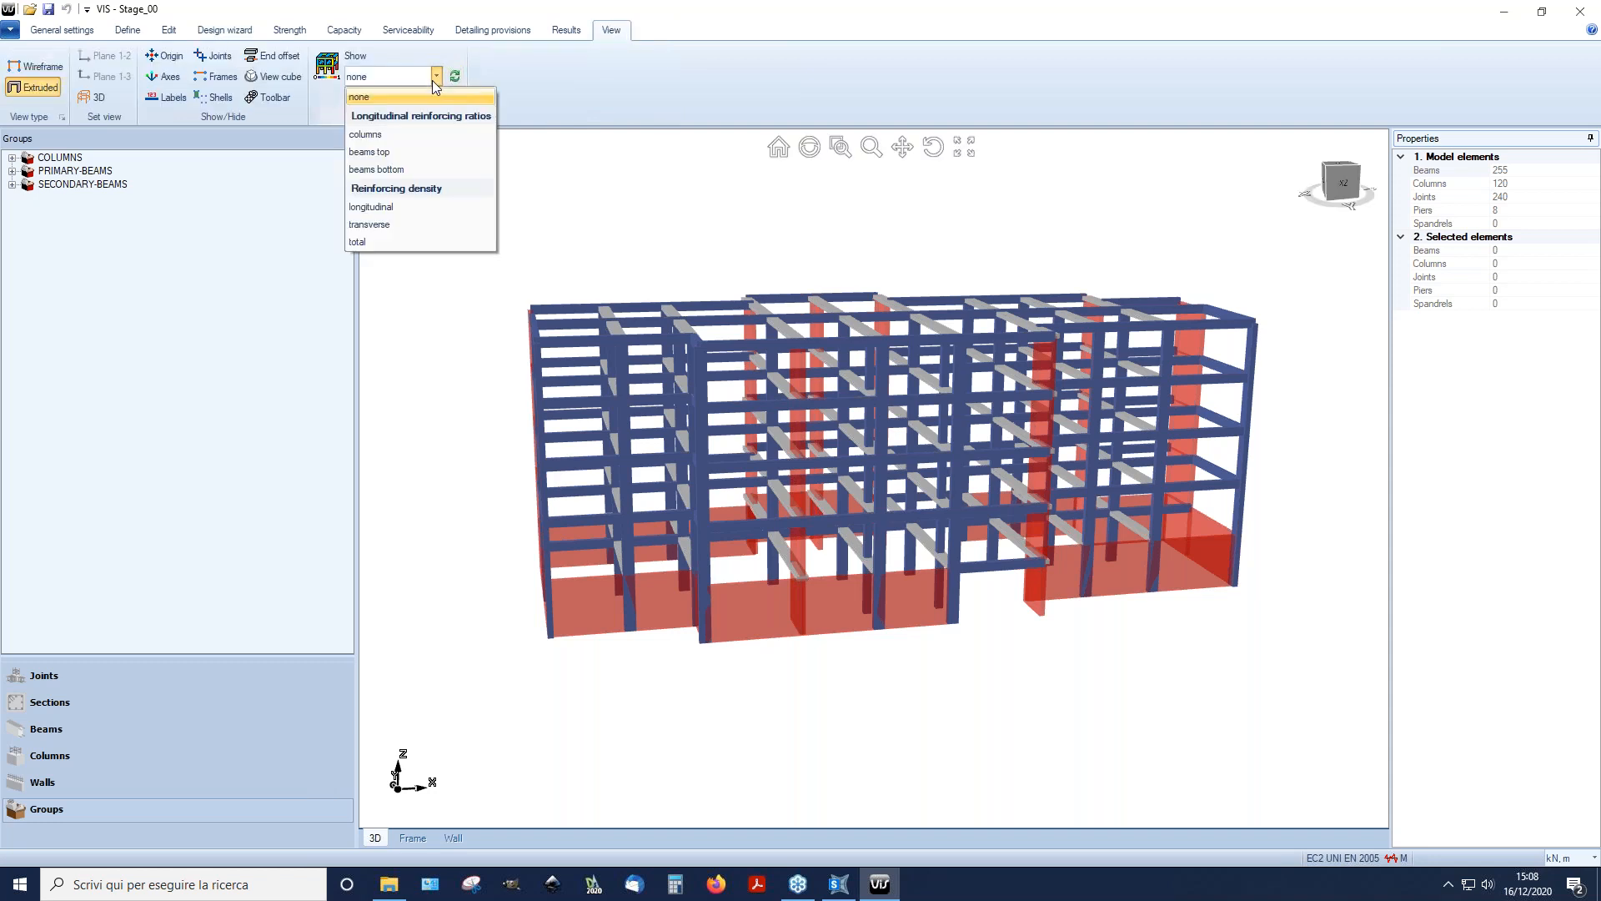
{"action": "left_click", "coordinate": [423, 135]}
{"action": "middle_click_drag", "start_coordinate": [771, 481], "coordinate": [788, 492]}
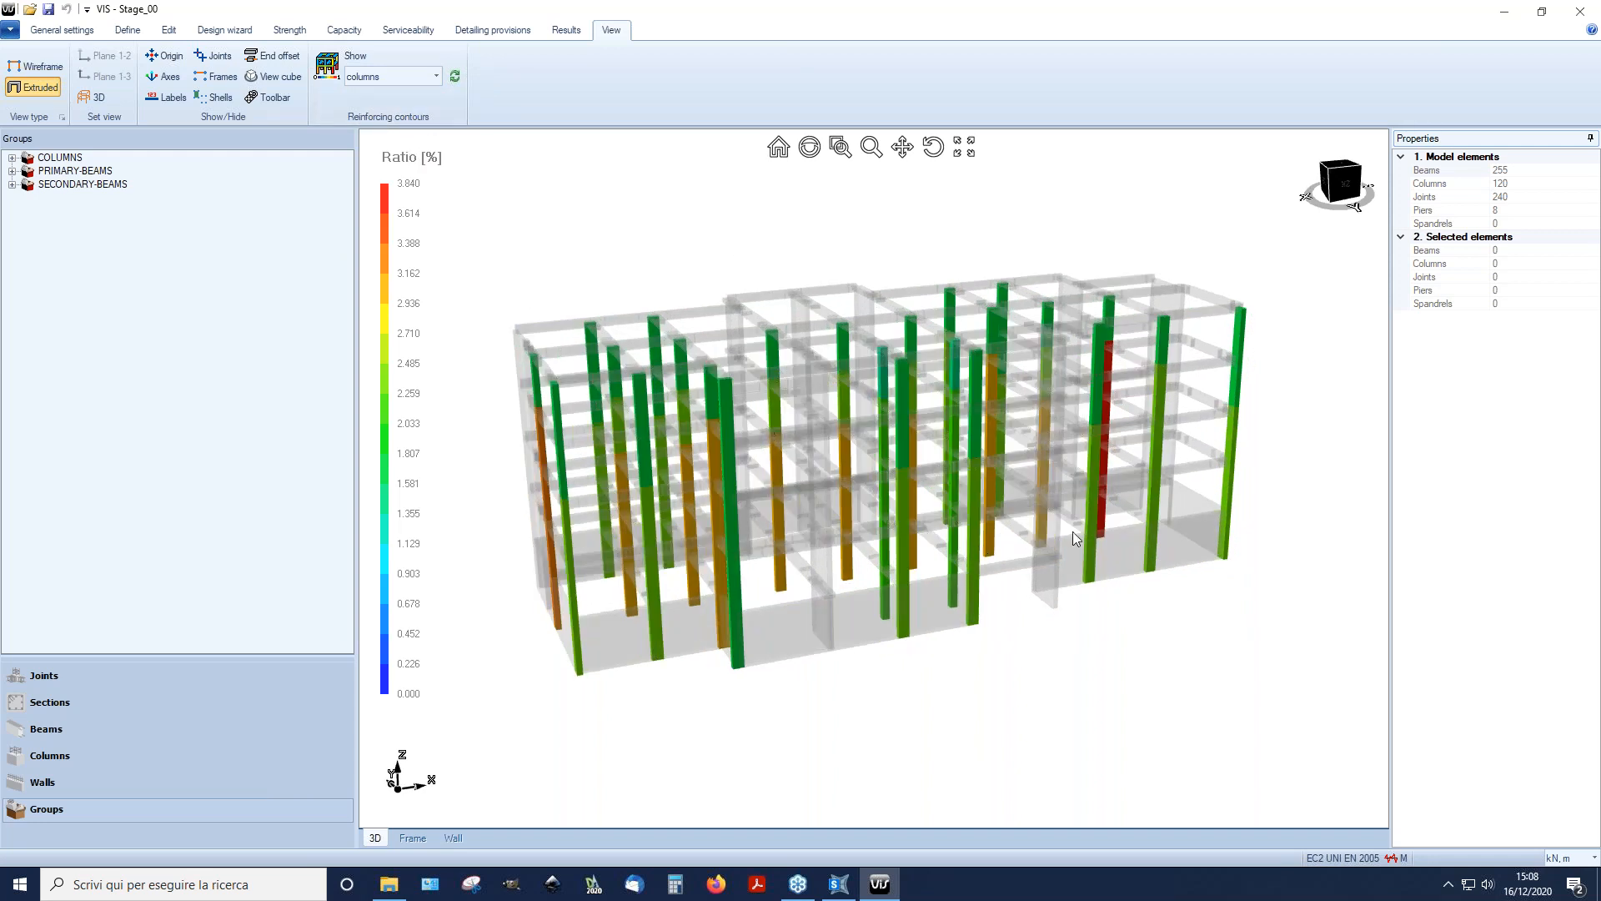
Step: Examine the column reinforcing ratio contours from several sides, including the most heavily reinforced columns
{"action": "mouse_move", "coordinate": [1072, 534]}
{"action": "middle_mouse_down"}
{"action": "mouse_move", "coordinate": [1012, 542]}
{"action": "mouse_move", "coordinate": [1054, 541]}
{"action": "middle_mouse_up"}
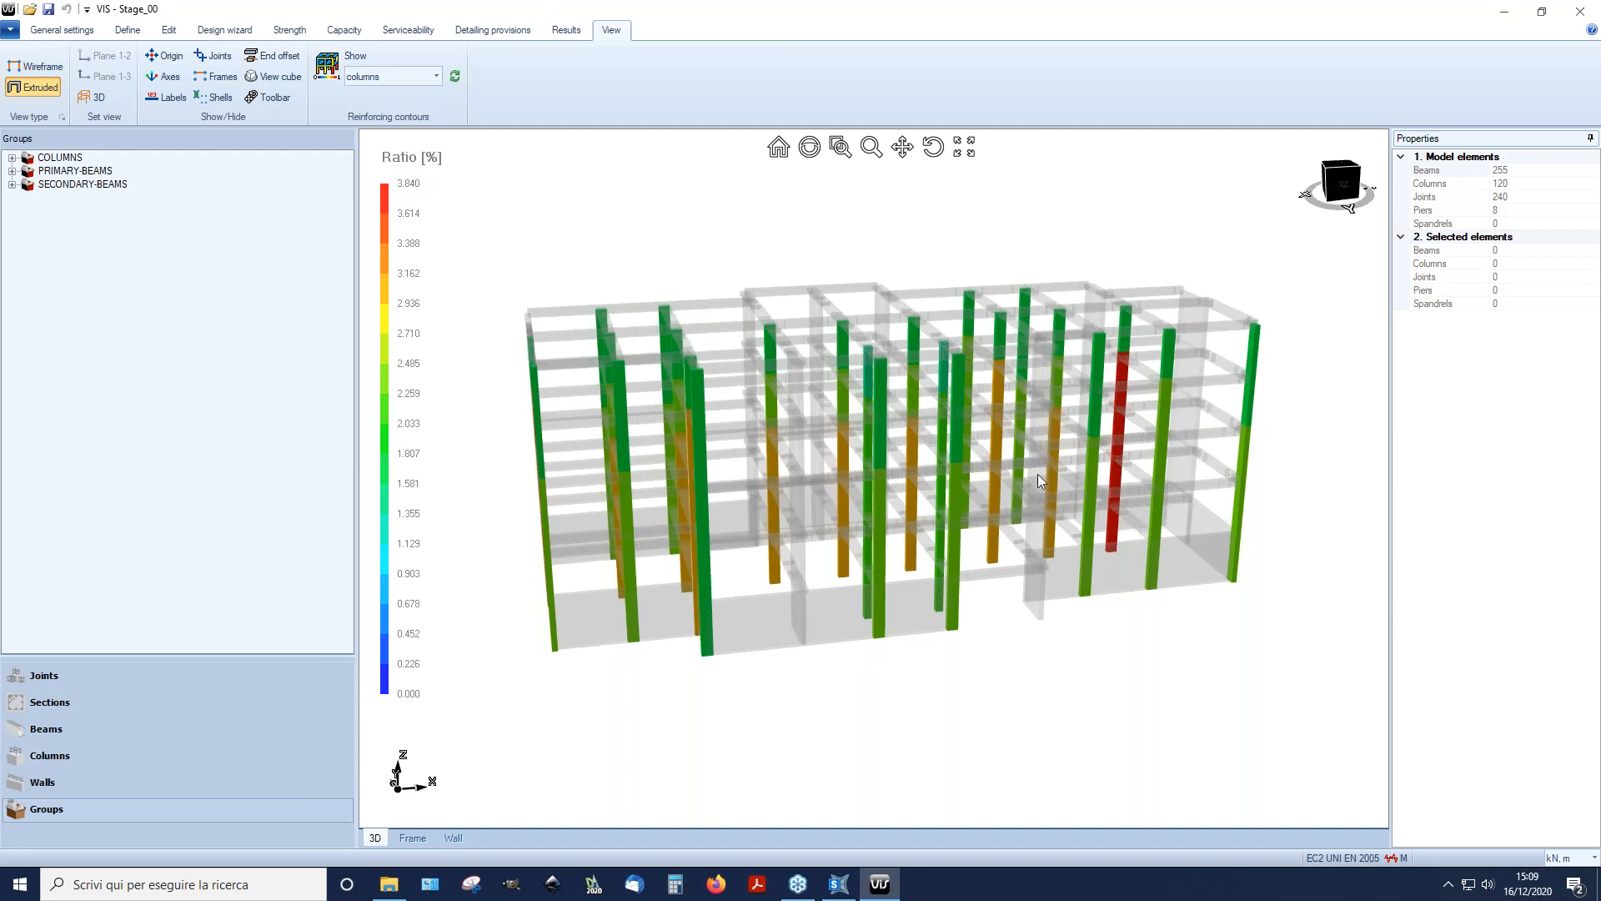
{"action": "middle_click_drag", "start_coordinate": [1039, 481], "coordinate": [1167, 423]}
{"action": "scroll", "coordinate": [1167, 424], "scroll_direction": "up", "scroll_amount": 5}
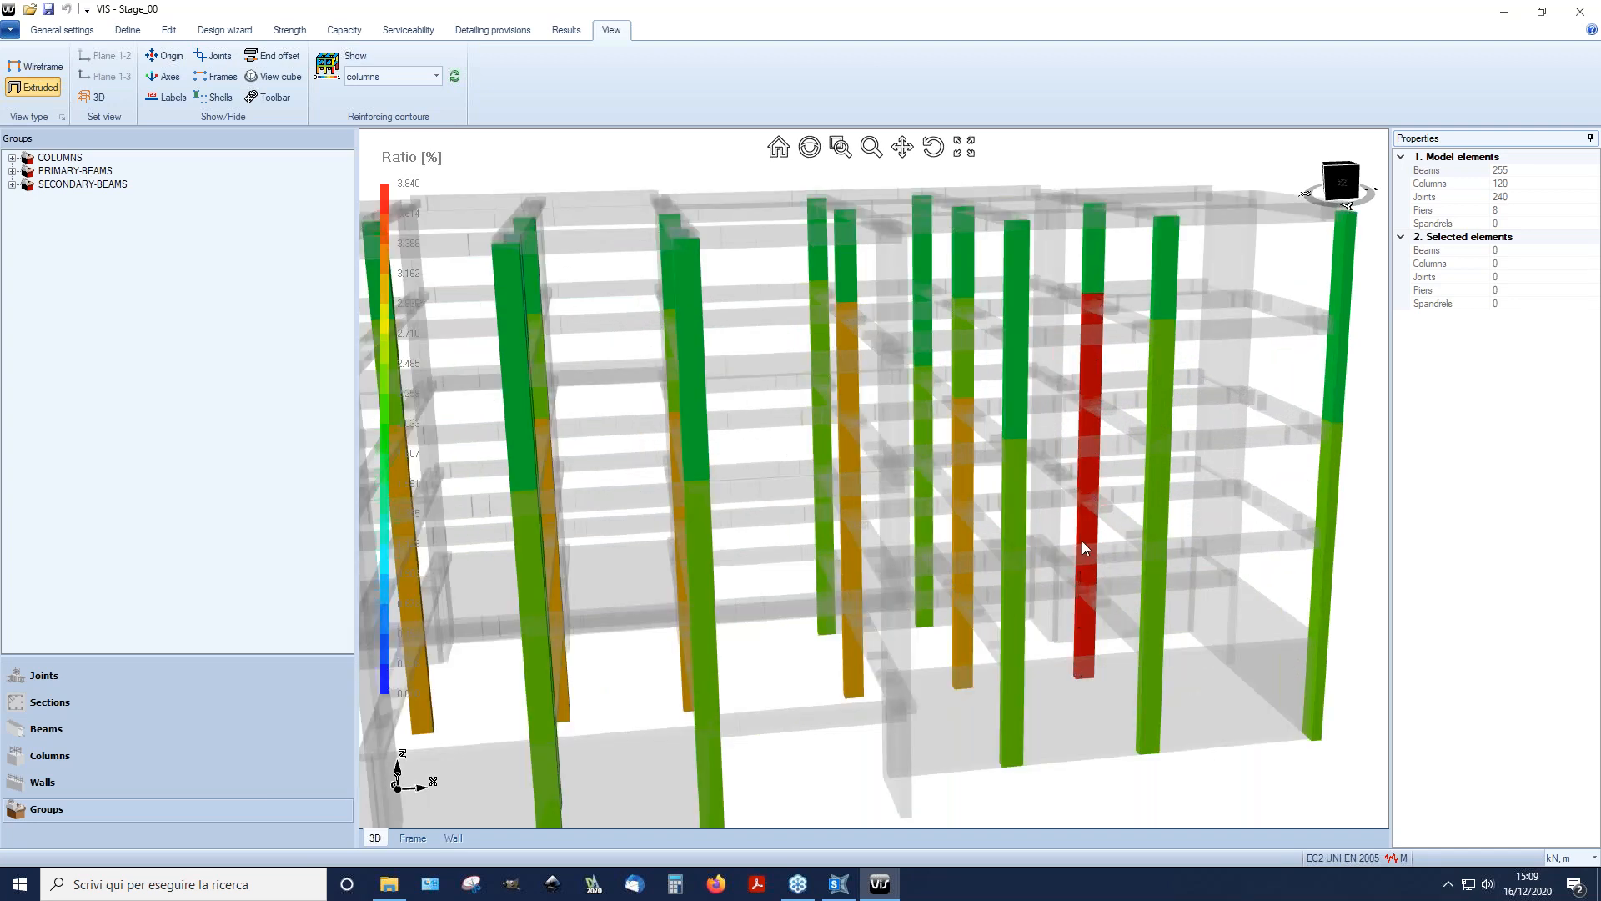
{"action": "scroll", "coordinate": [1105, 559], "scroll_direction": "down", "scroll_amount": 5}
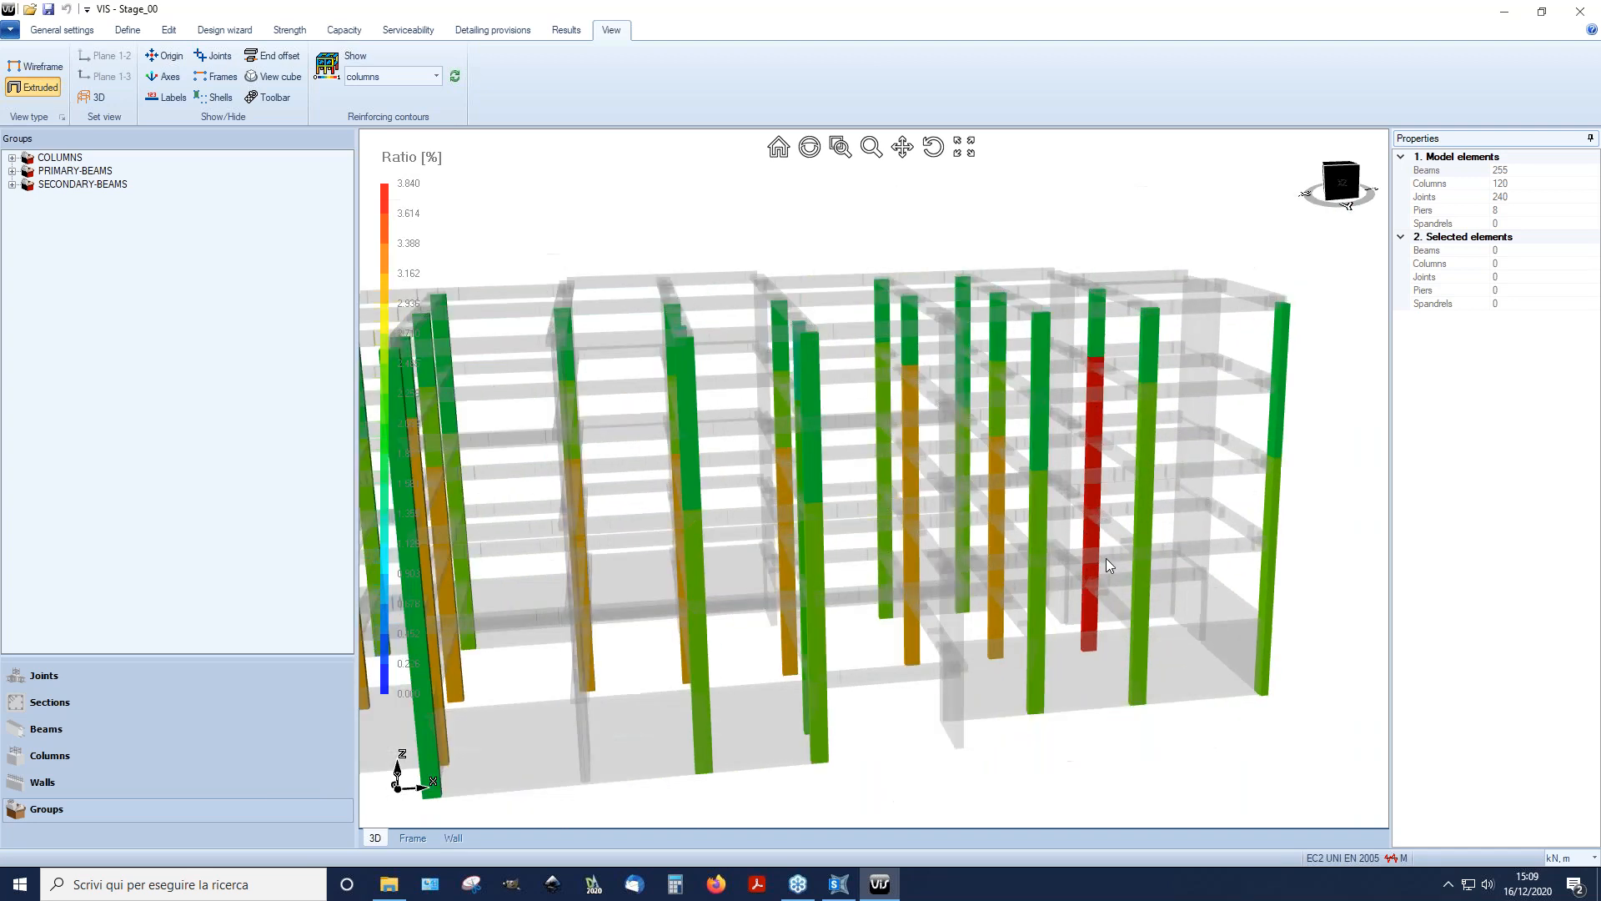
{"action": "middle_click_drag", "start_coordinate": [814, 518], "coordinate": [847, 552]}
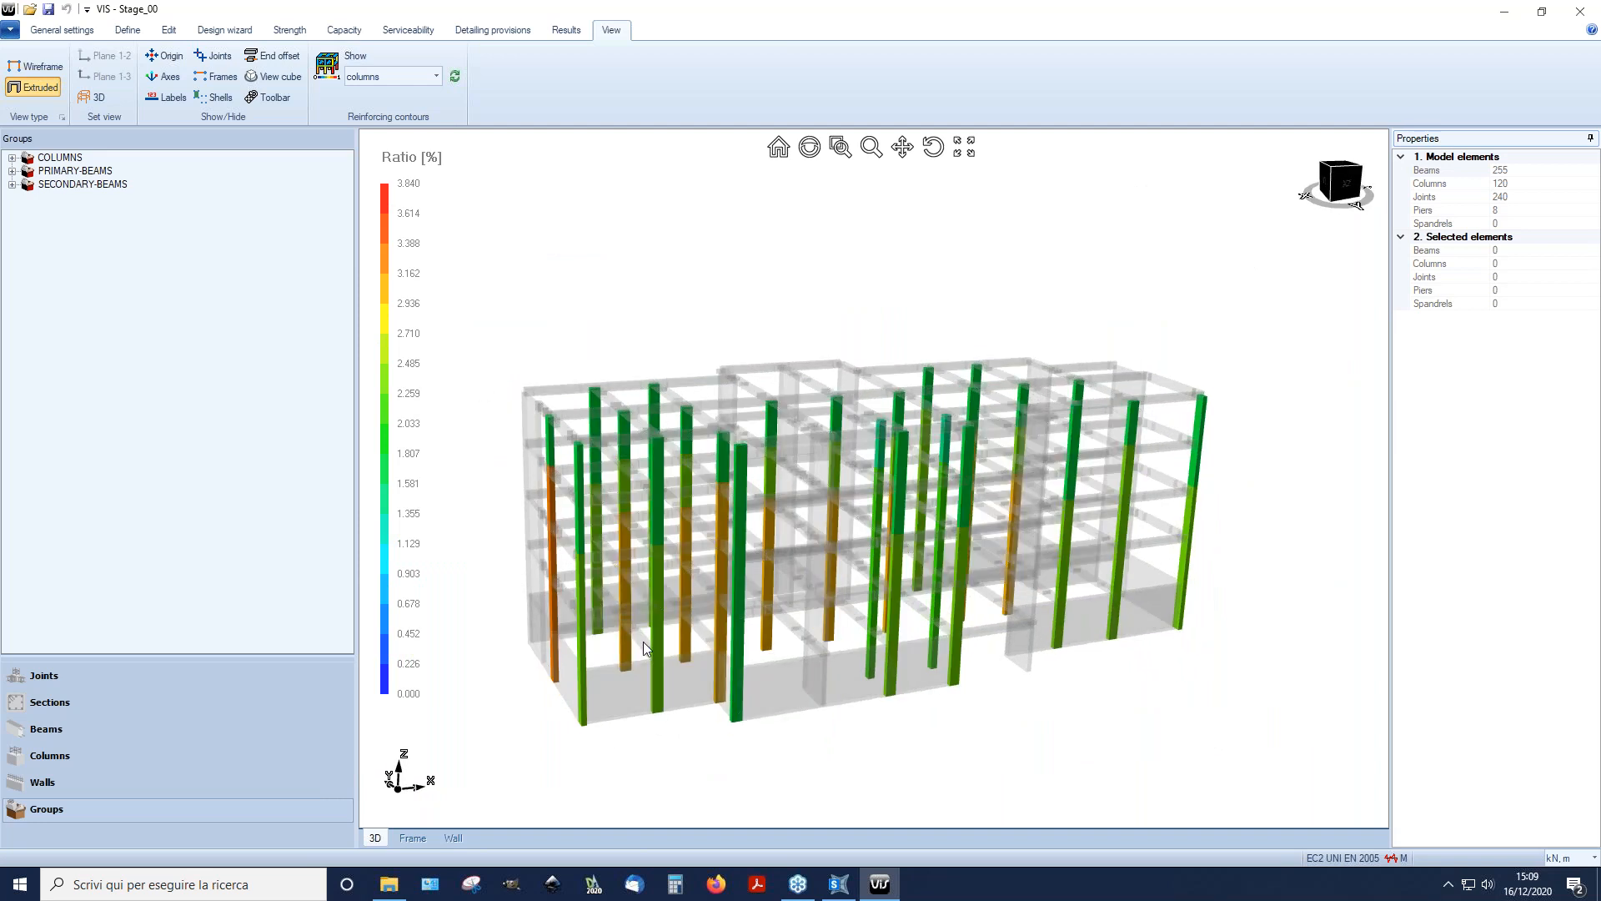
{"action": "scroll", "coordinate": [649, 599], "scroll_direction": "up", "scroll_amount": 1}
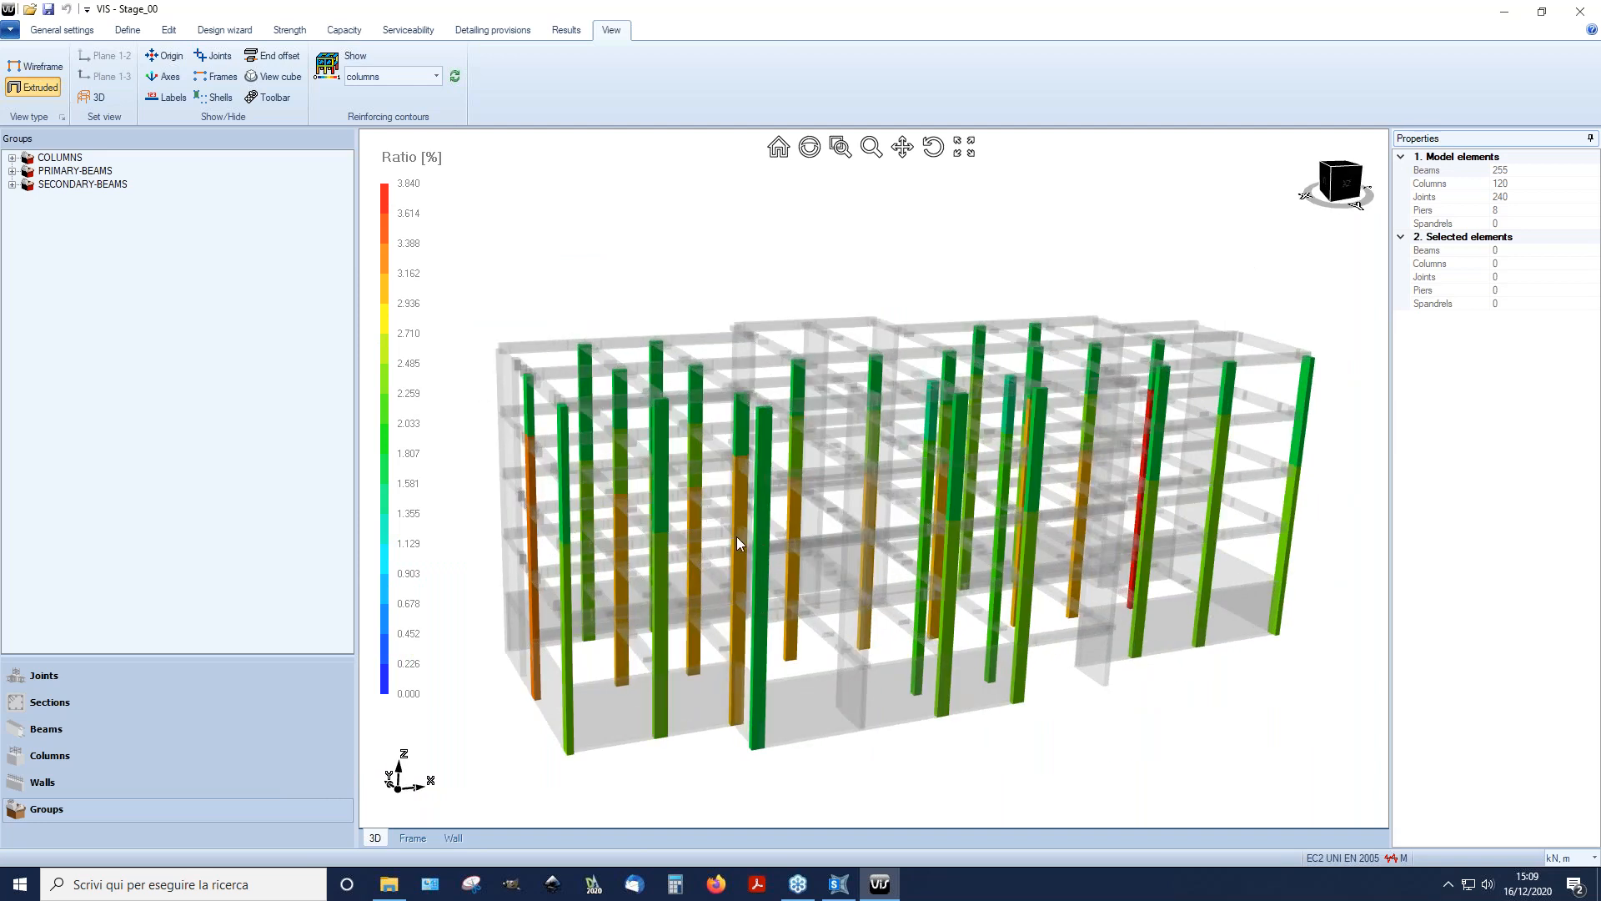
{"action": "mouse_move", "coordinate": [737, 537]}
{"action": "middle_mouse_down"}
{"action": "mouse_move", "coordinate": [690, 504]}
{"action": "mouse_move", "coordinate": [726, 501]}
{"action": "mouse_move", "coordinate": [715, 548]}
{"action": "middle_mouse_up"}
{"action": "scroll", "coordinate": [715, 548], "scroll_direction": "down", "scroll_amount": 2}
{"action": "middle_click_drag", "start_coordinate": [804, 624], "coordinate": [617, 478]}
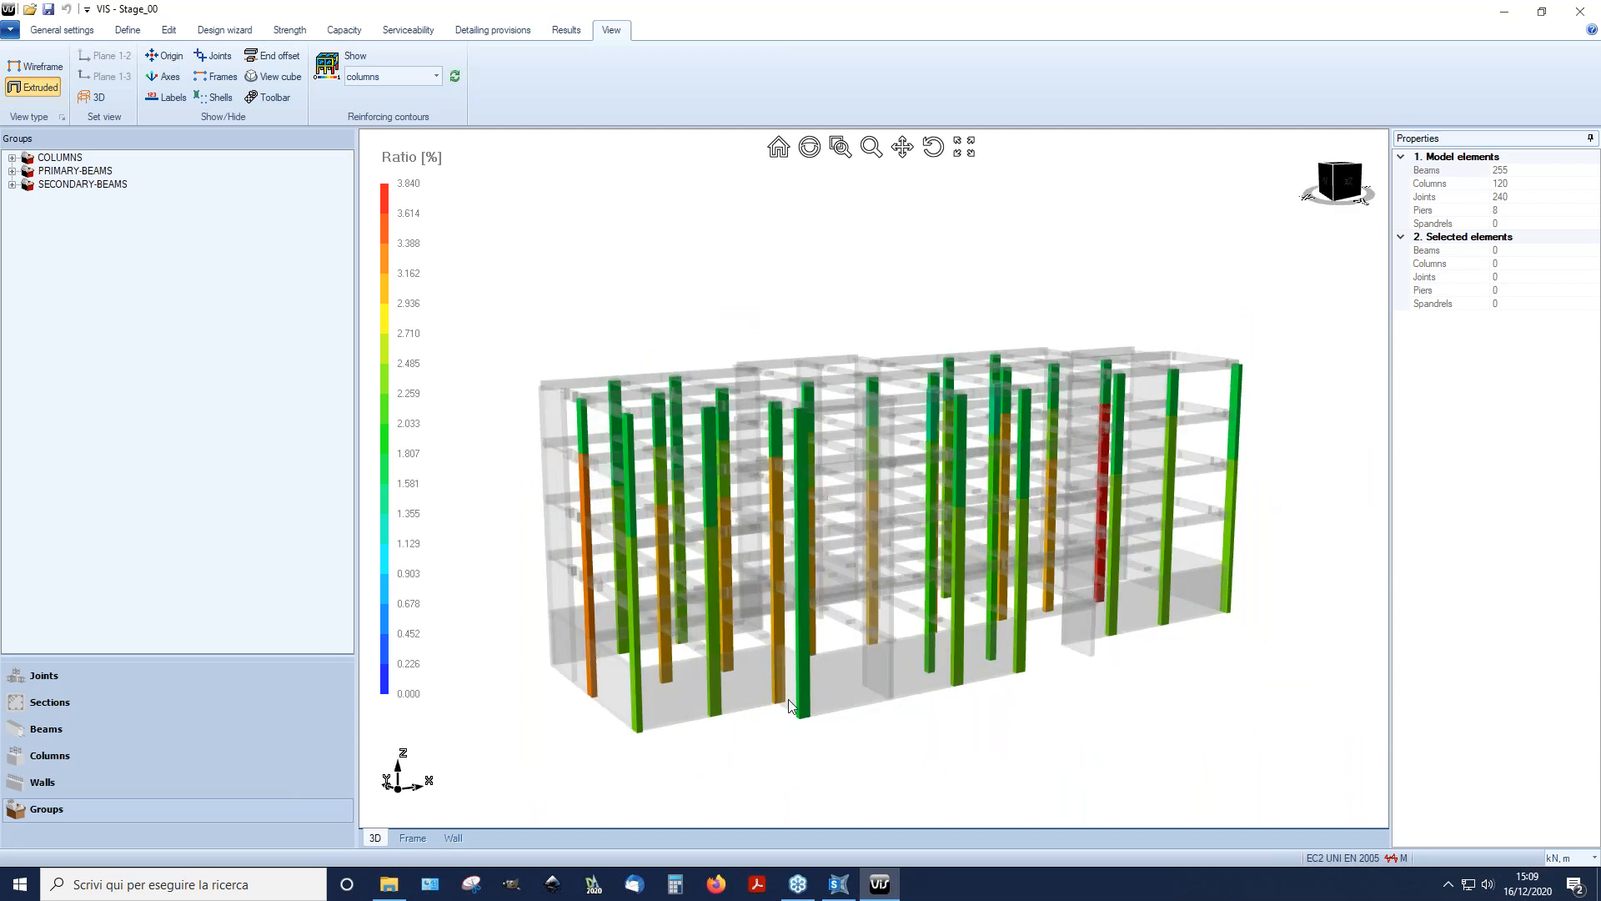
{"action": "scroll", "coordinate": [788, 700], "scroll_direction": "up", "scroll_amount": 3}
{"action": "middle_click_drag", "start_coordinate": [788, 700], "coordinate": [1148, 467]}
{"action": "scroll", "coordinate": [864, 691], "scroll_direction": "down", "scroll_amount": 4}
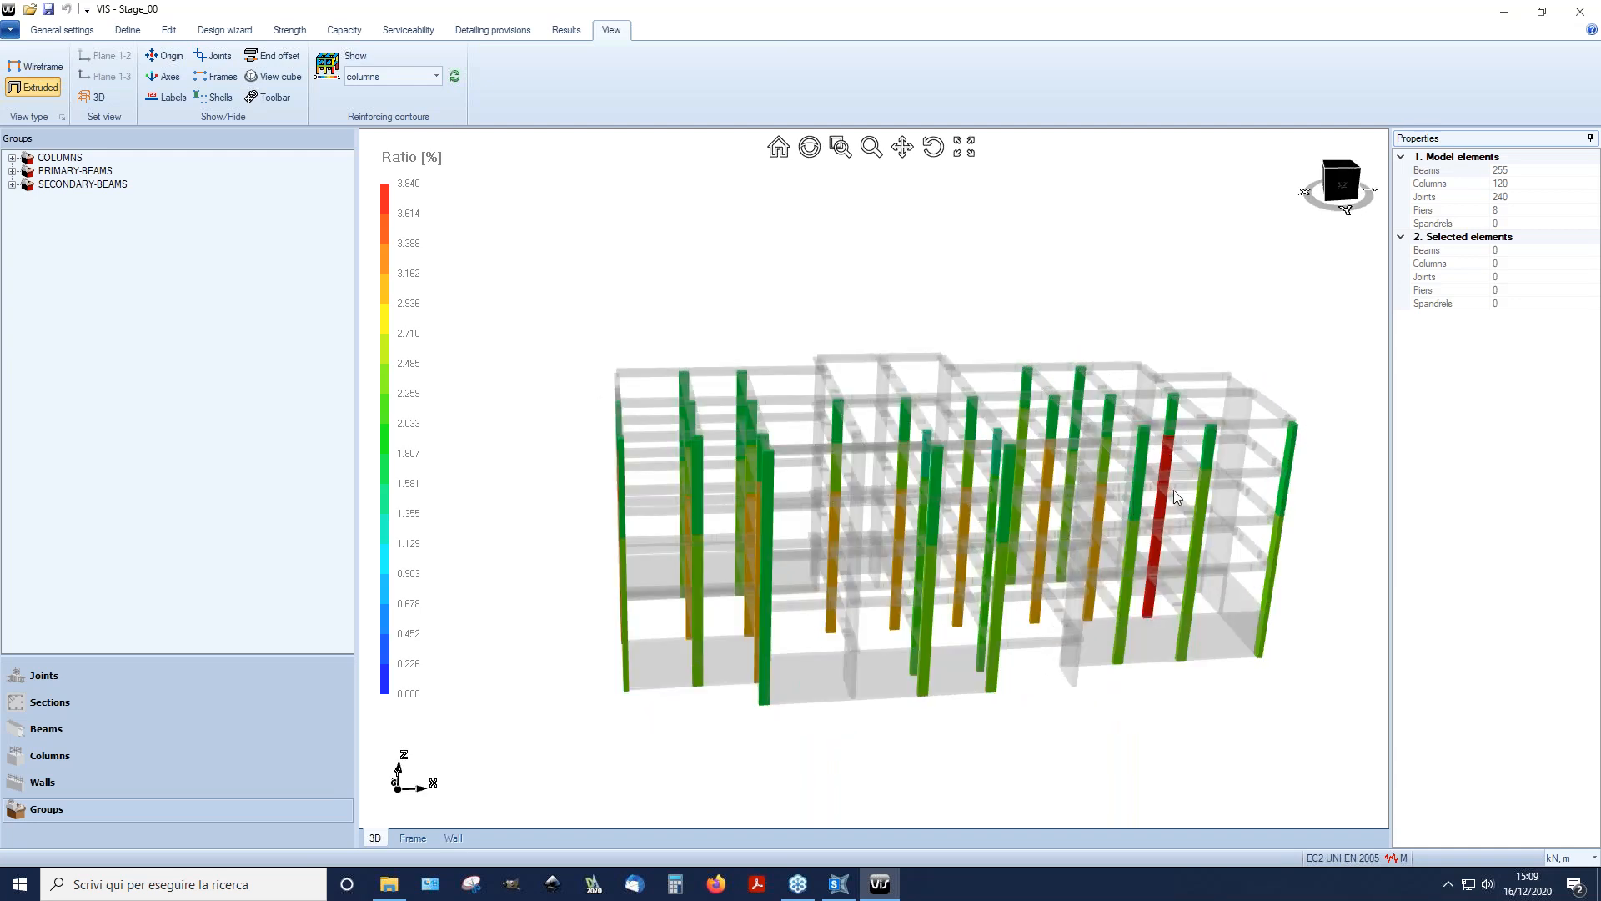
{"action": "middle_click_drag", "start_coordinate": [1178, 639], "coordinate": [1230, 627]}
Step: Show the longitudinal reinforcing ratio contours for the beams' top rebars and examine the most heavily reinforced segments up close
{"action": "left_click", "coordinate": [398, 77]}
{"action": "left_click", "coordinate": [381, 152]}
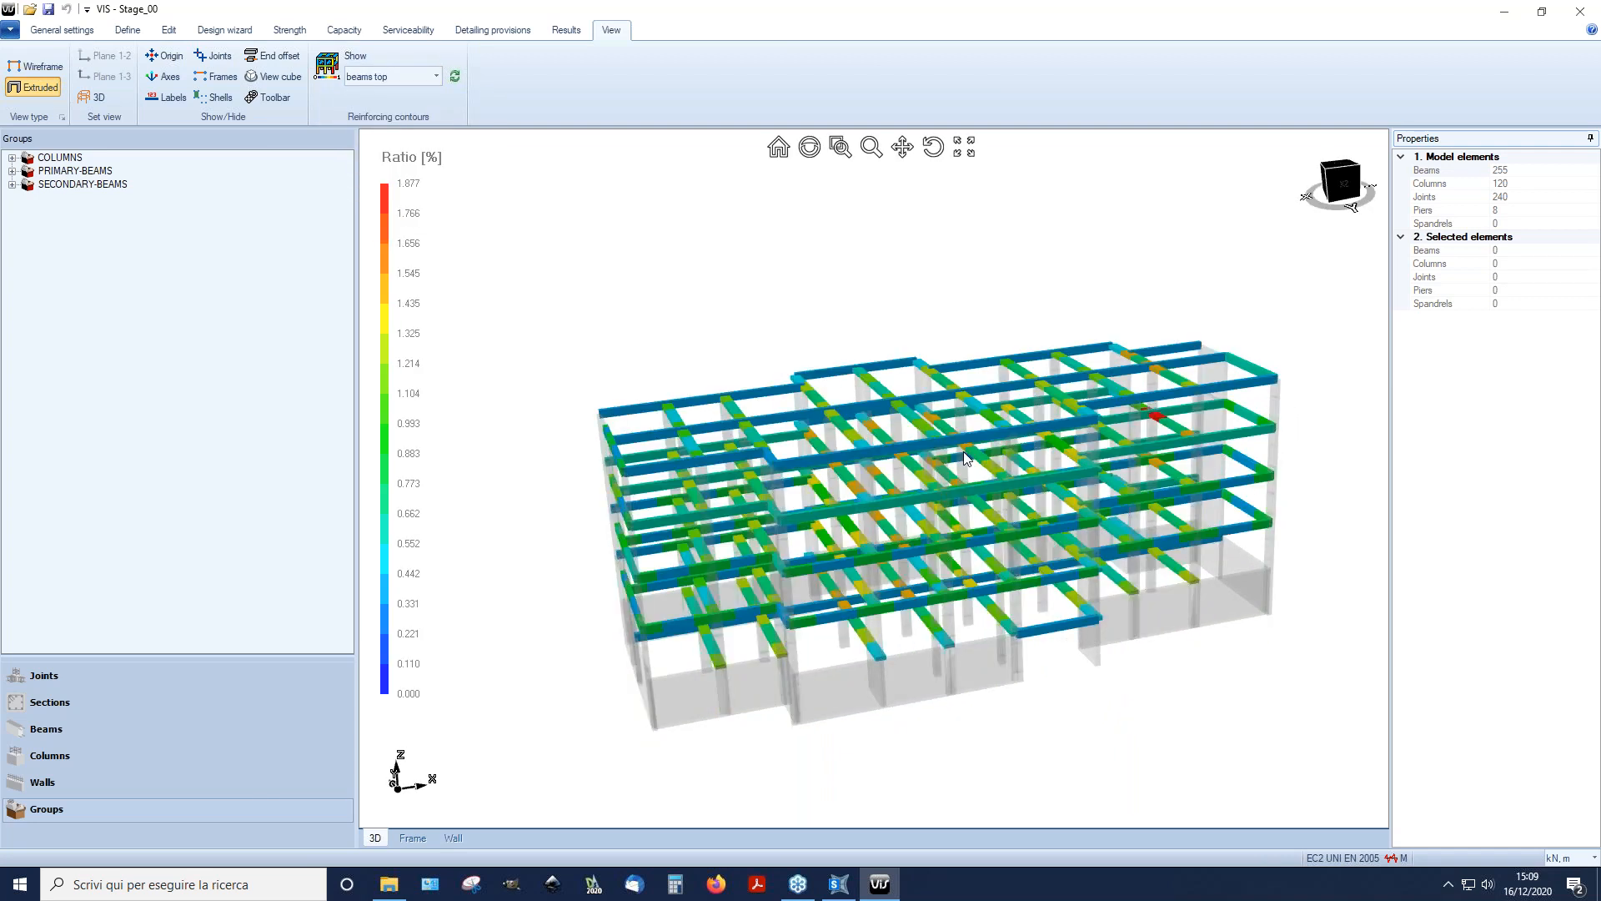
{"action": "middle_click_drag", "start_coordinate": [964, 459], "coordinate": [978, 560]}
{"action": "scroll", "coordinate": [1164, 430], "scroll_direction": "up", "scroll_amount": 5}
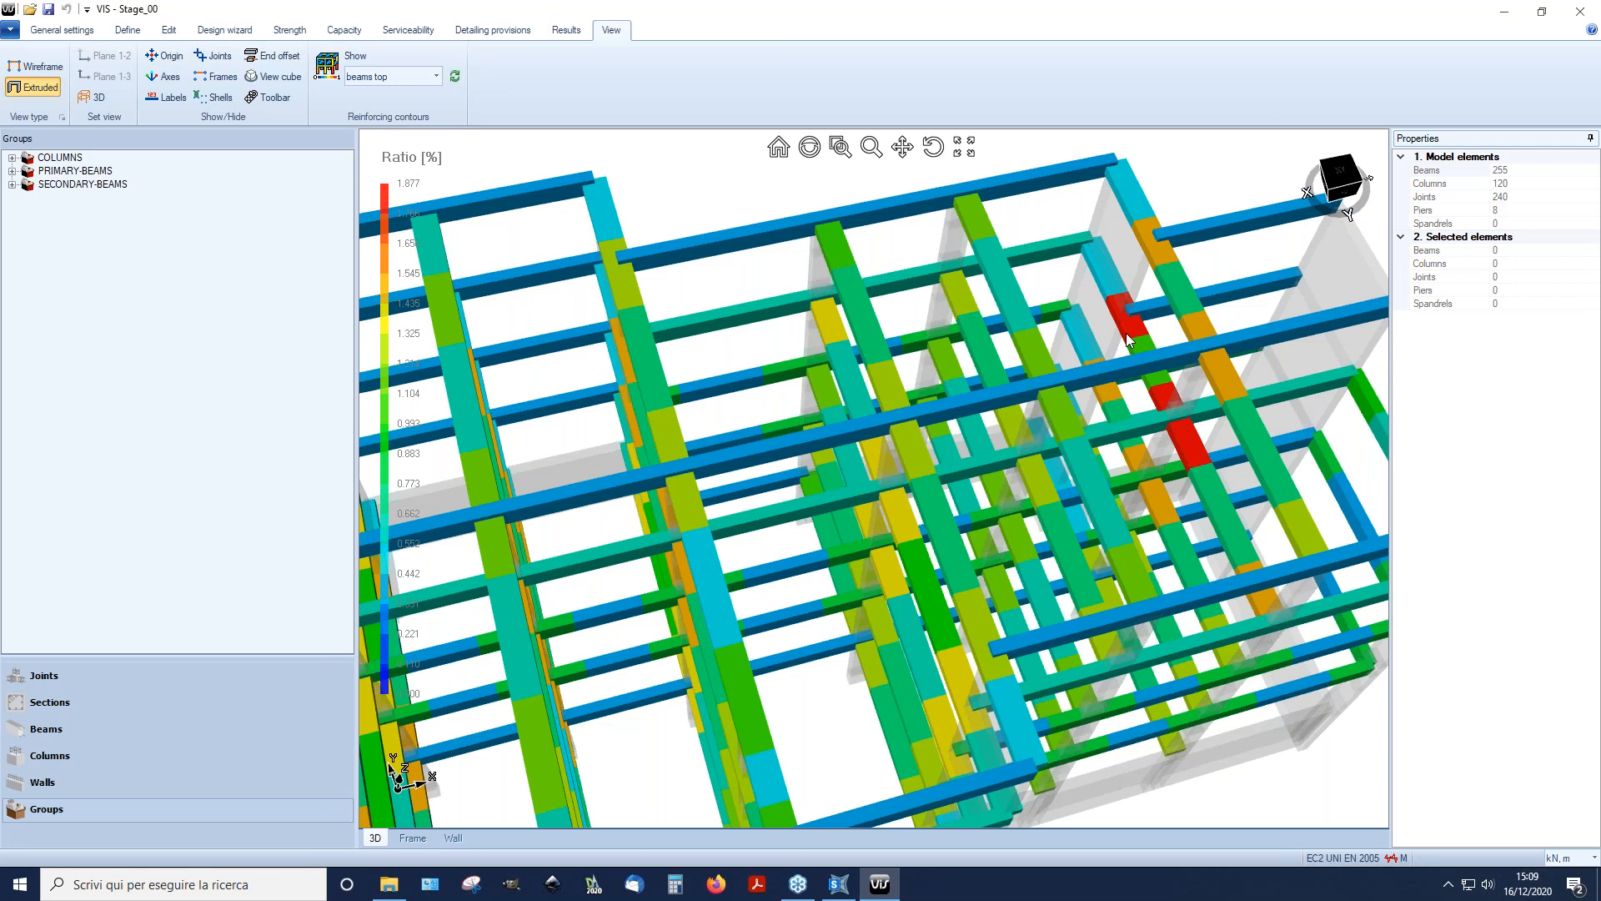
{"action": "scroll", "coordinate": [1127, 338], "scroll_direction": "down", "scroll_amount": 1}
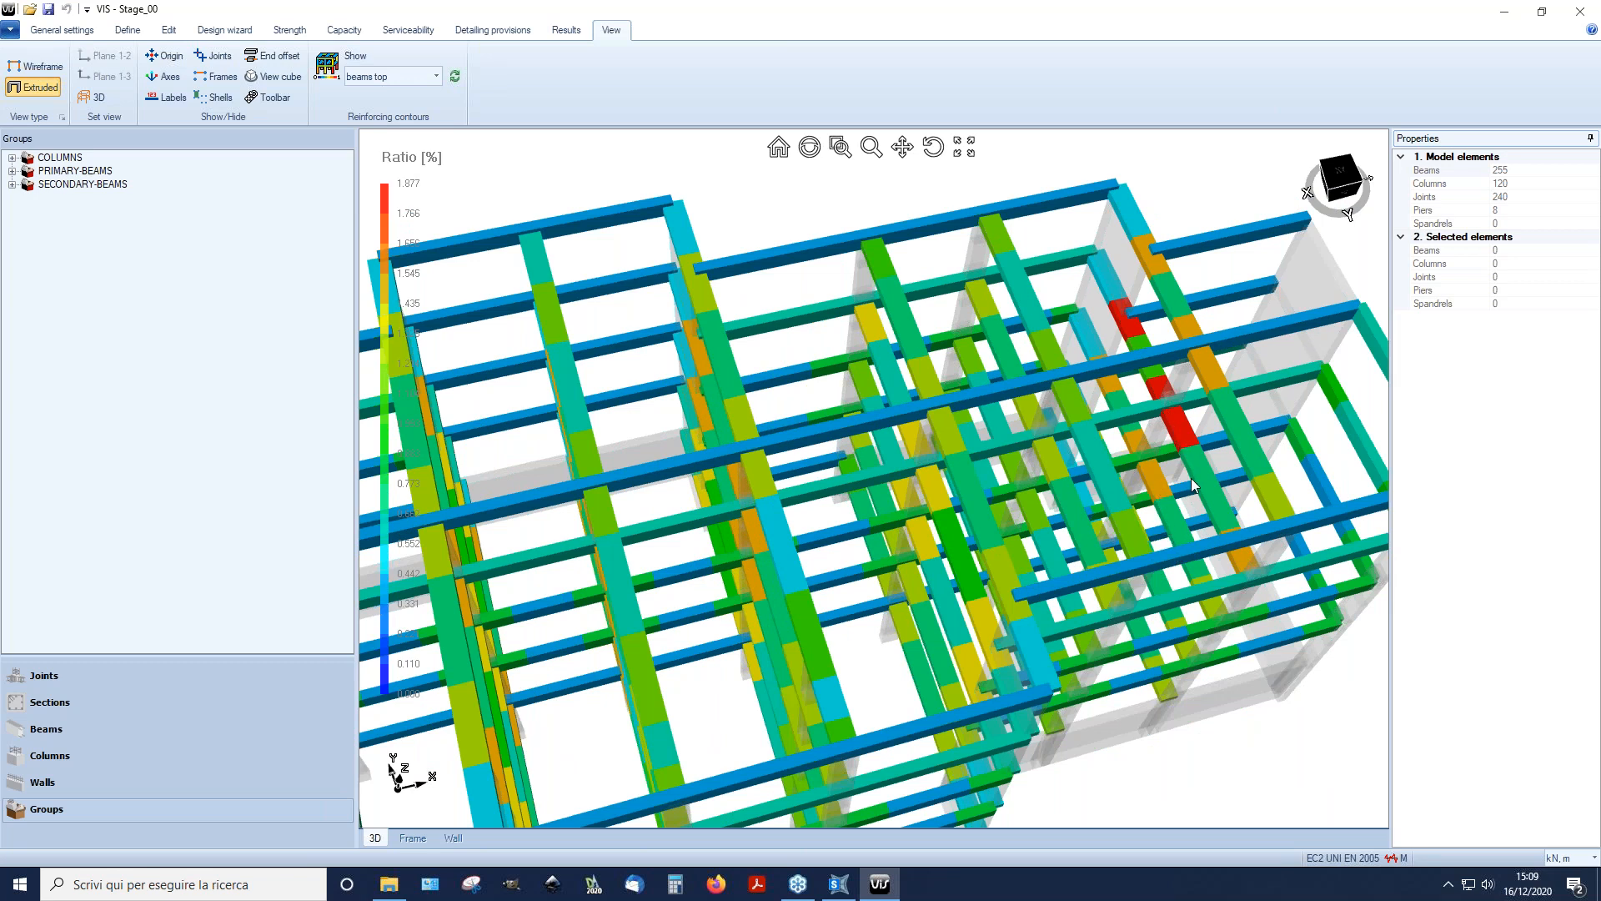
{"action": "scroll", "coordinate": [1191, 478], "scroll_direction": "down", "scroll_amount": 3}
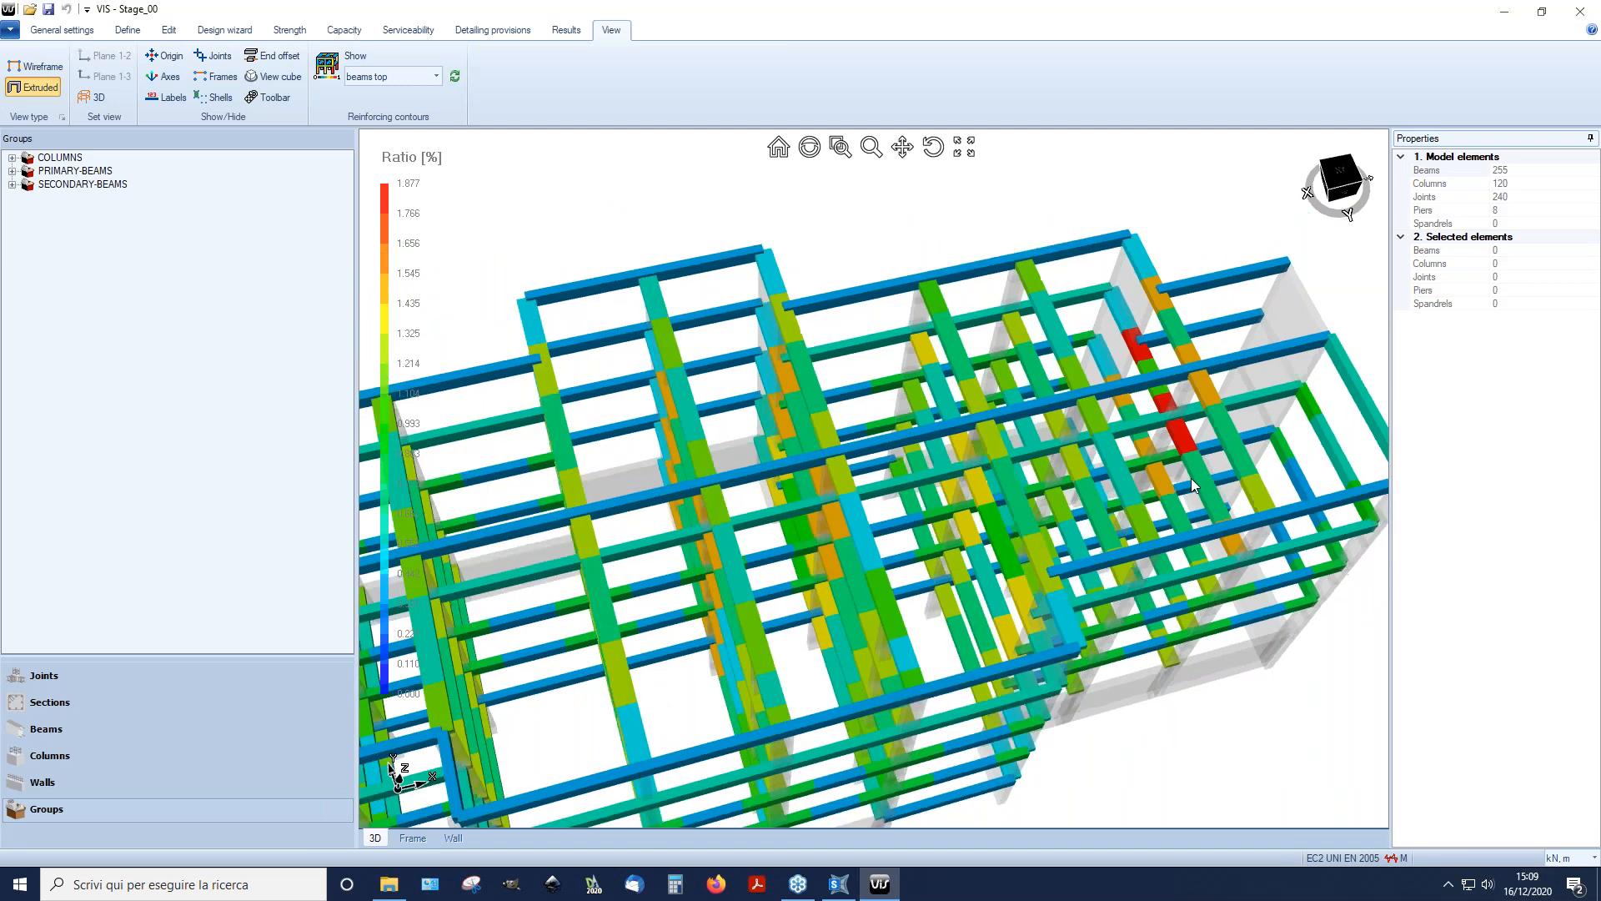
{"action": "middle_click_drag", "start_coordinate": [1032, 519], "coordinate": [1002, 476]}
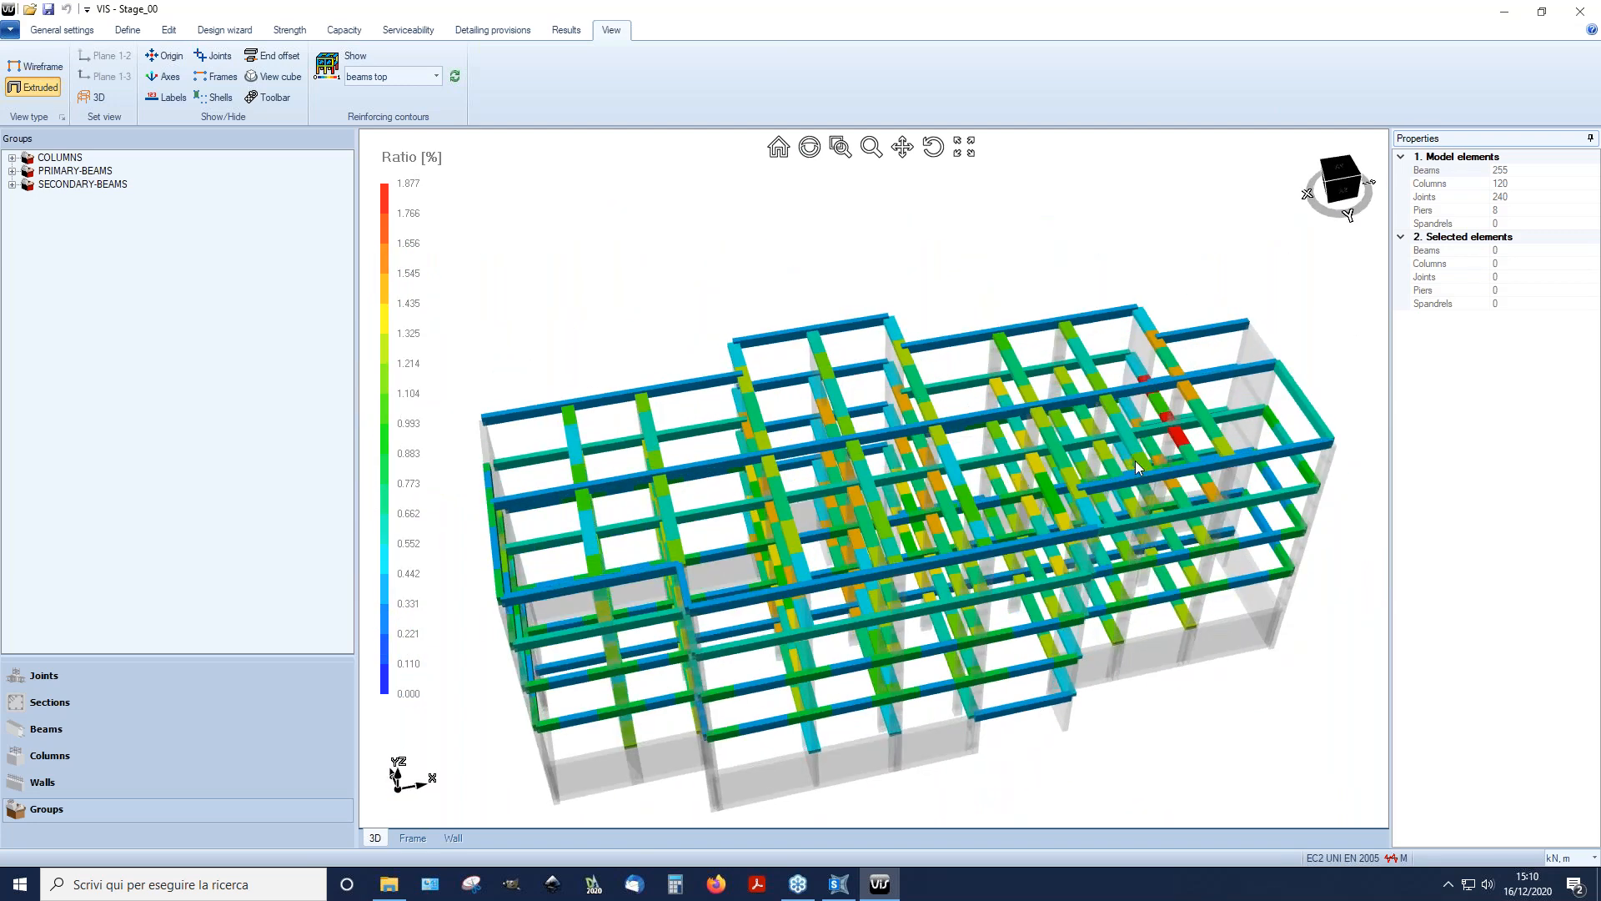
Step: Show the longitudinal reinforcing ratio contours for the beams' bottom rebars and examine them across the building
{"action": "left_click", "coordinate": [428, 76]}
{"action": "left_click", "coordinate": [416, 172]}
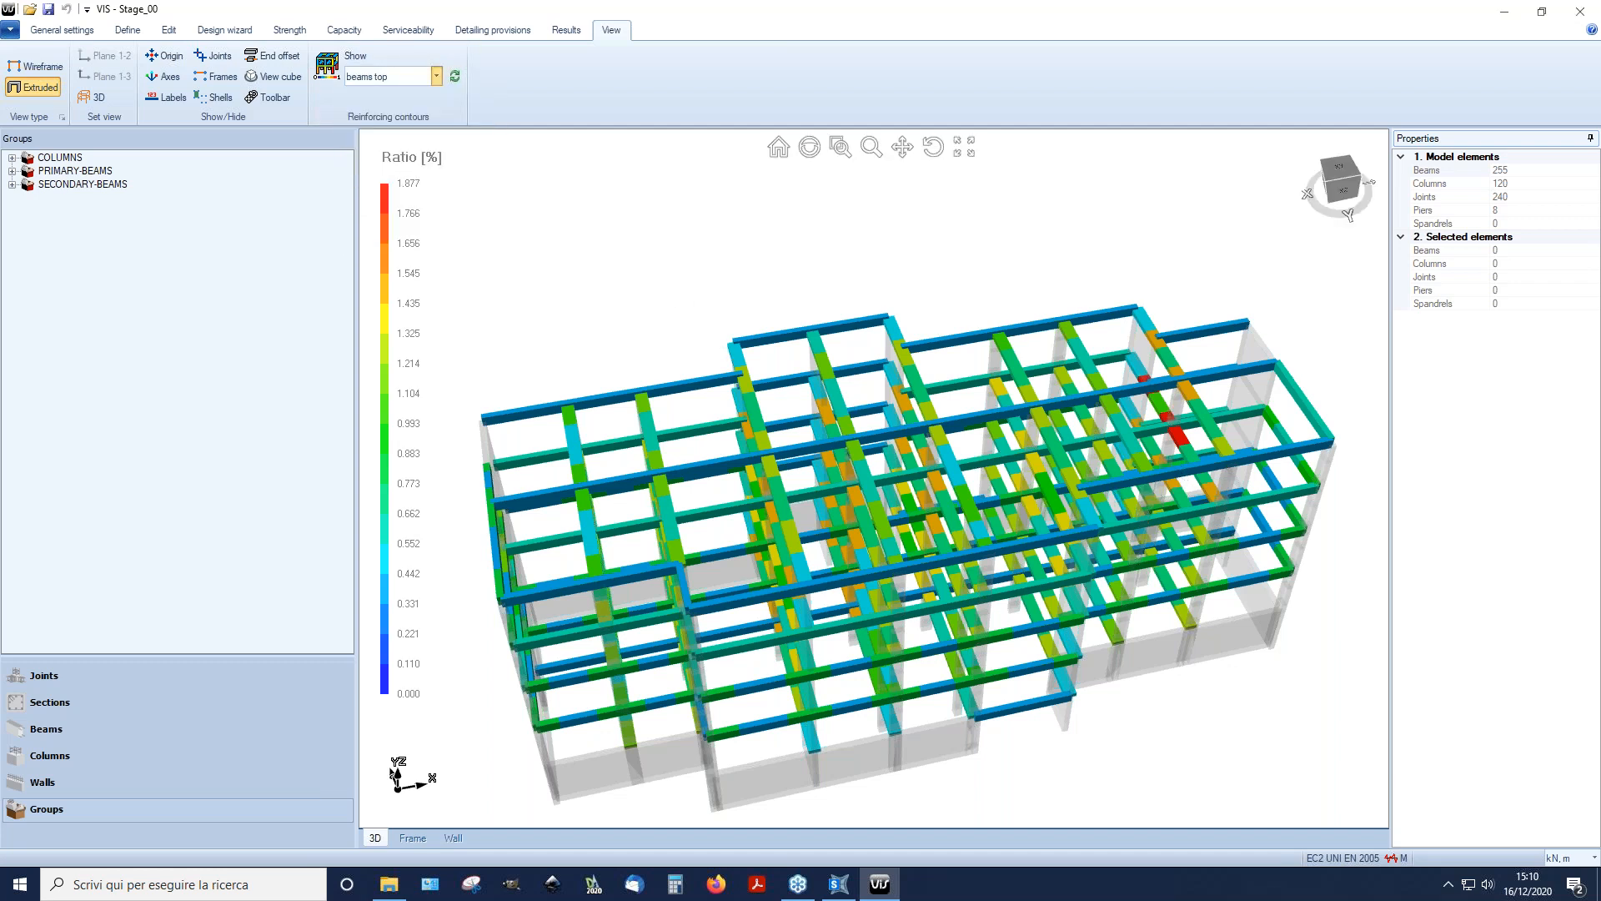
{"action": "middle_click_drag", "start_coordinate": [940, 344], "coordinate": [944, 317]}
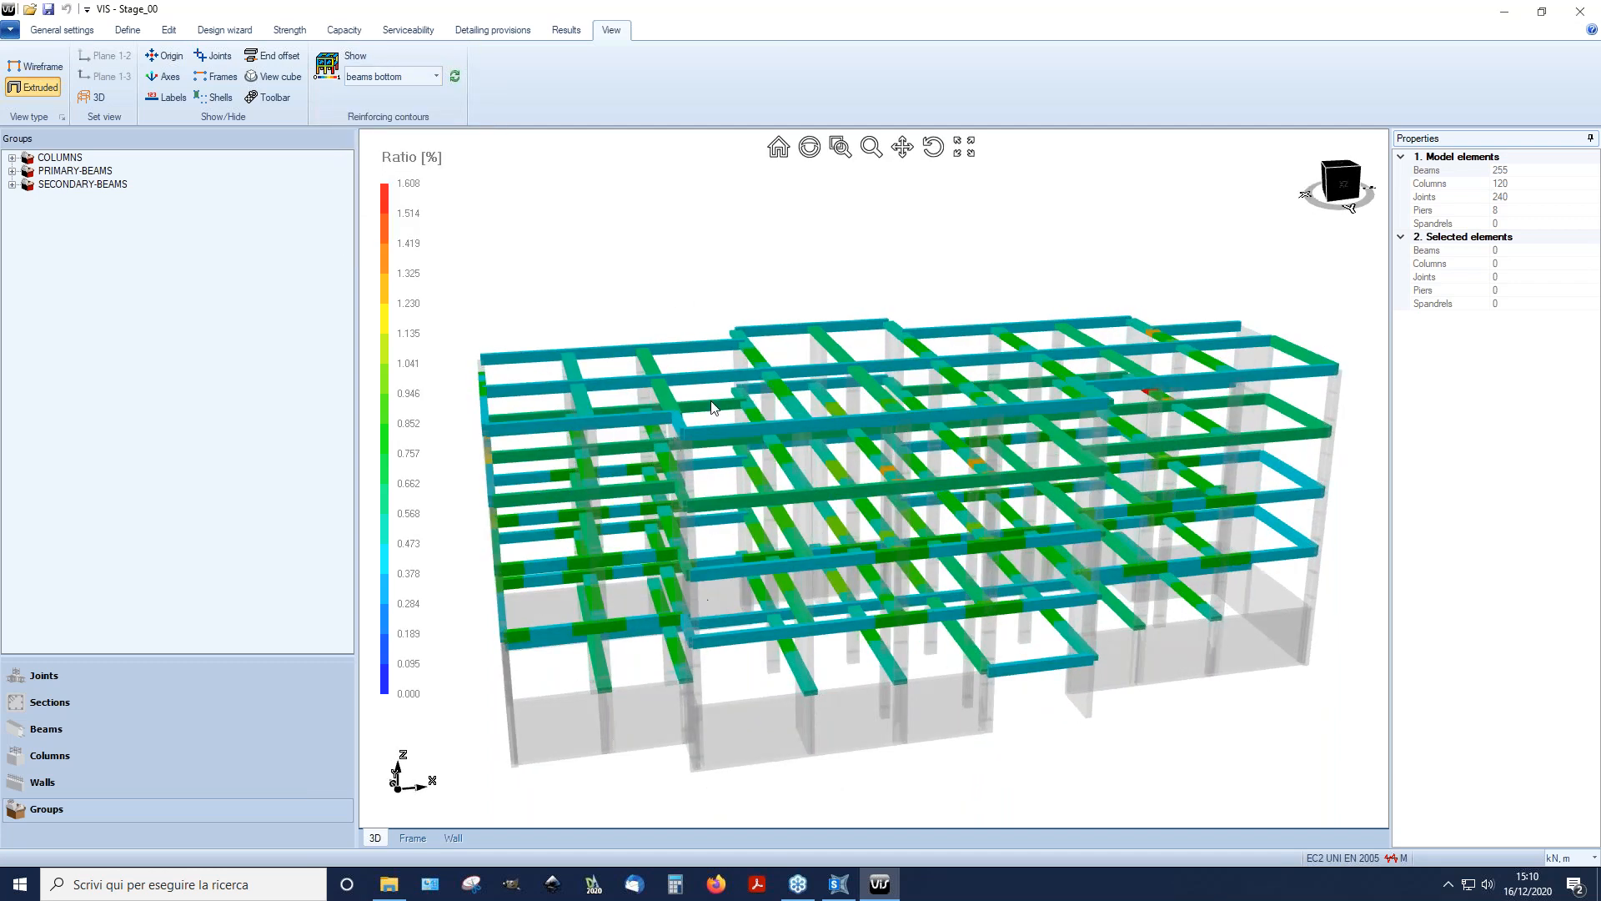
Step: Turn off the reinforcing contours to return the model to its plain extruded display
{"action": "left_click", "coordinate": [402, 81]}
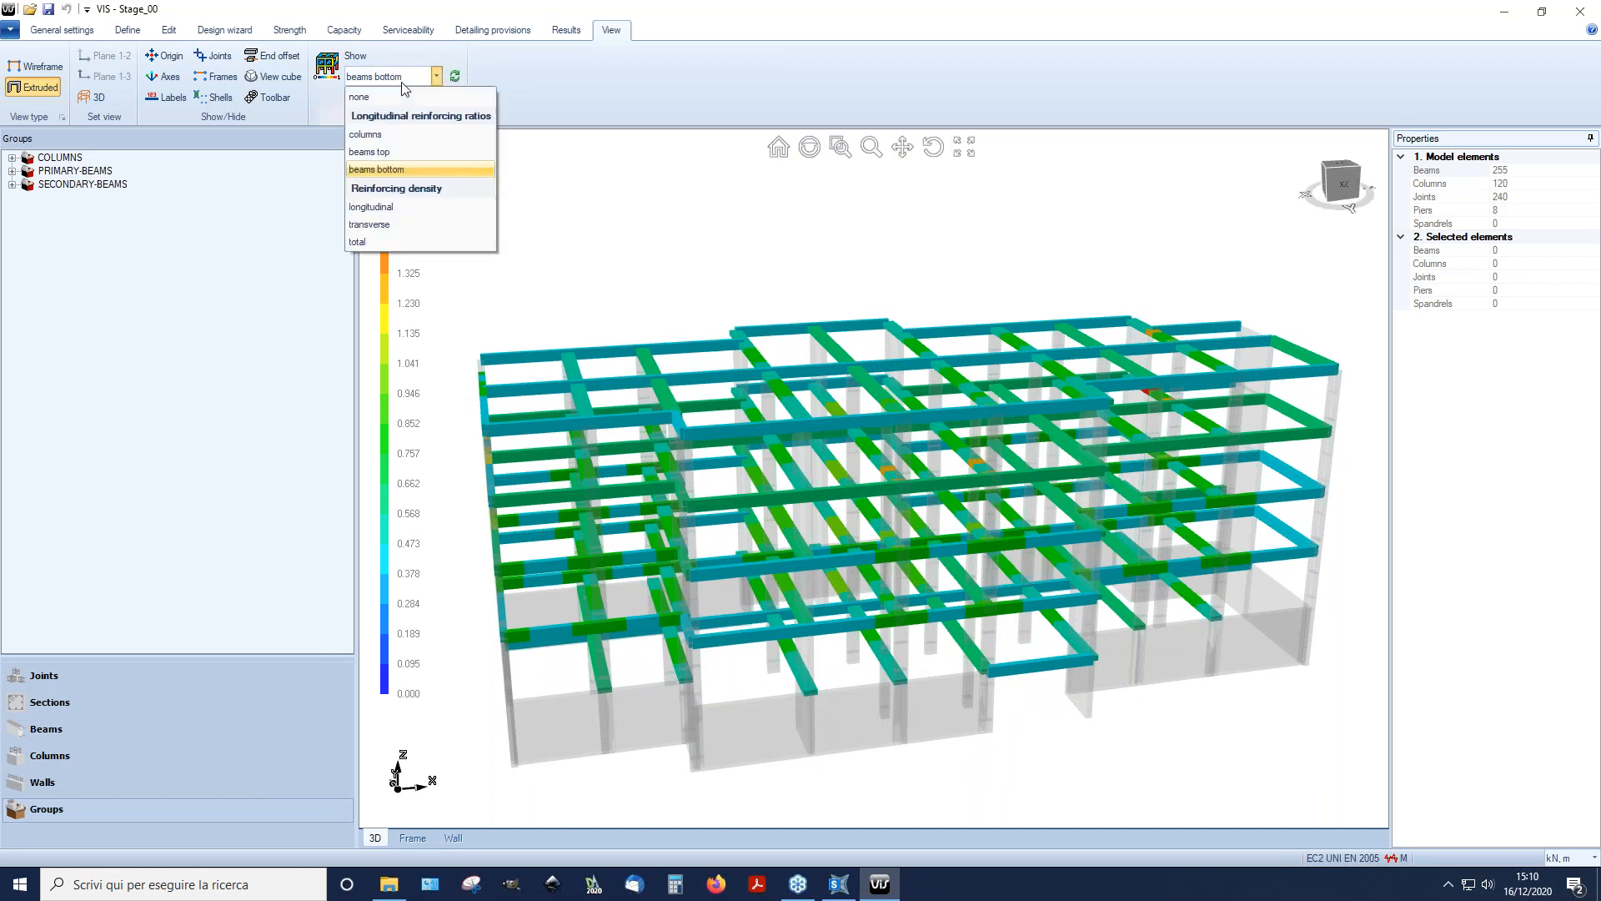
{"action": "left_click", "coordinate": [395, 96]}
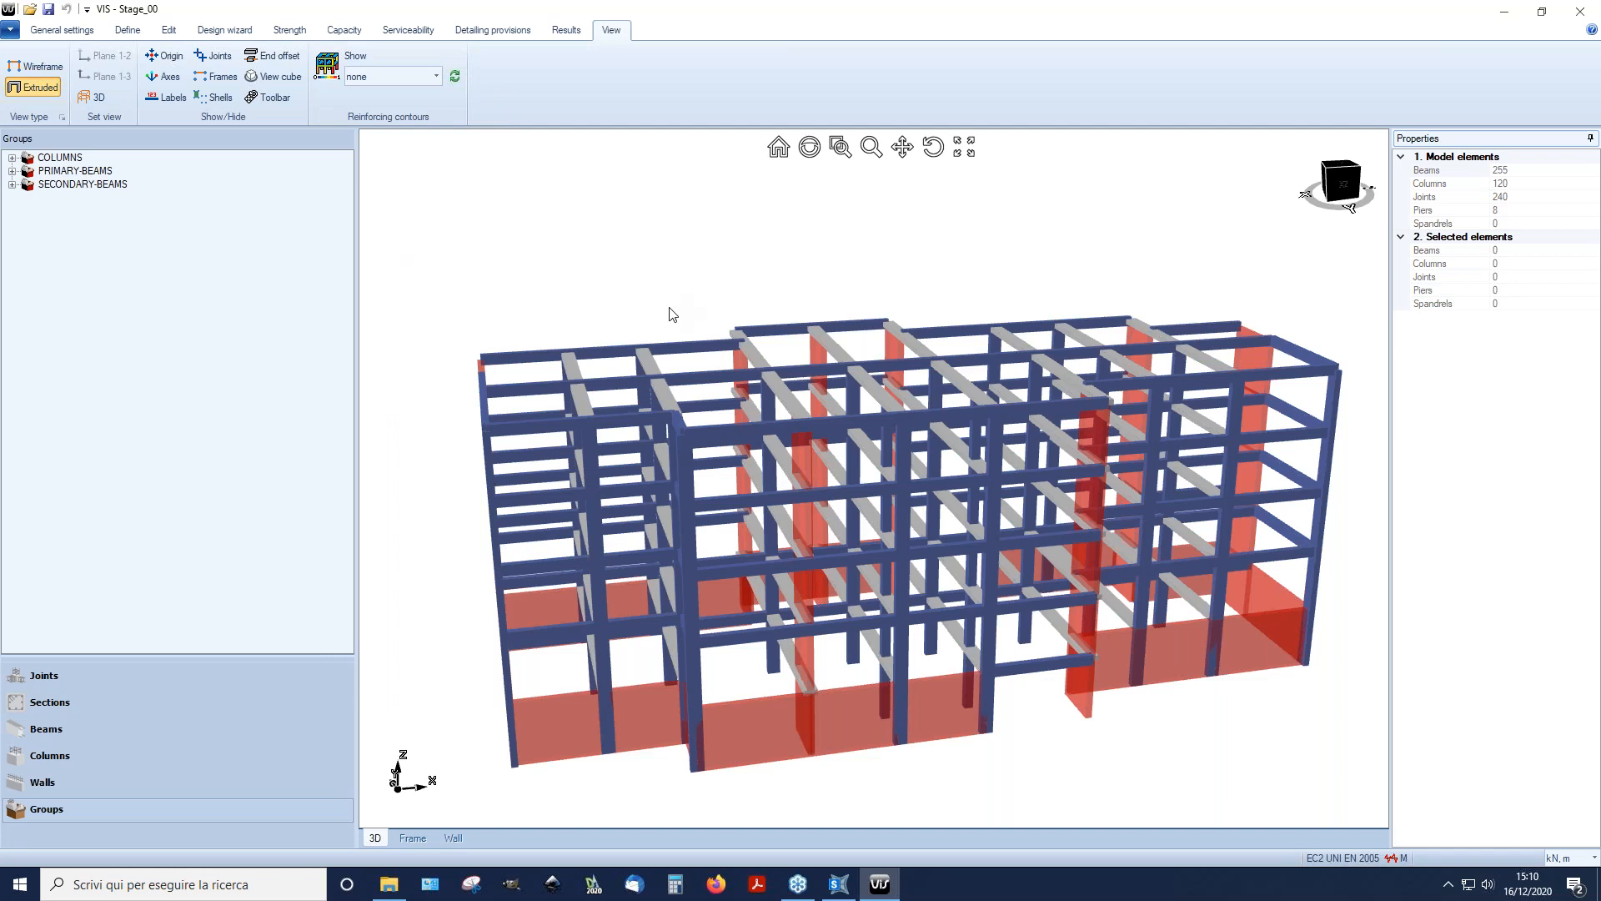
{"action": "middle_click_drag", "start_coordinate": [795, 621], "coordinate": [538, 582]}
Step: Isolate the frame elevation in plane 1-2 that contains primary beam 460 at the end of the building
{"action": "left_click", "coordinate": [538, 581]}
{"action": "left_click", "coordinate": [566, 30]}
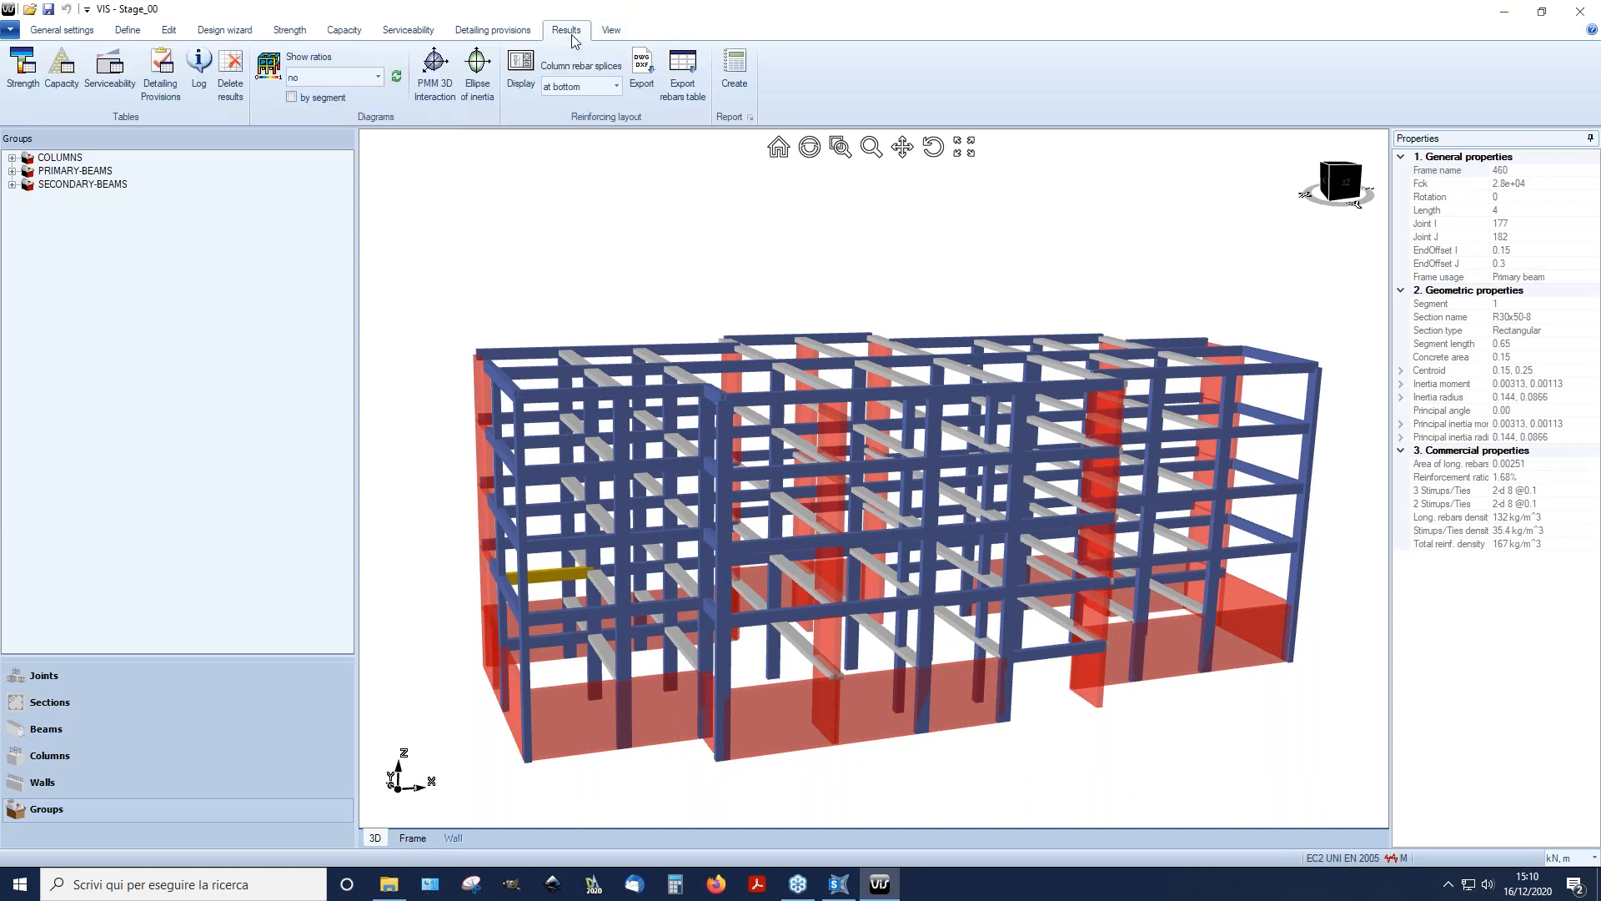
{"action": "left_click", "coordinate": [611, 30]}
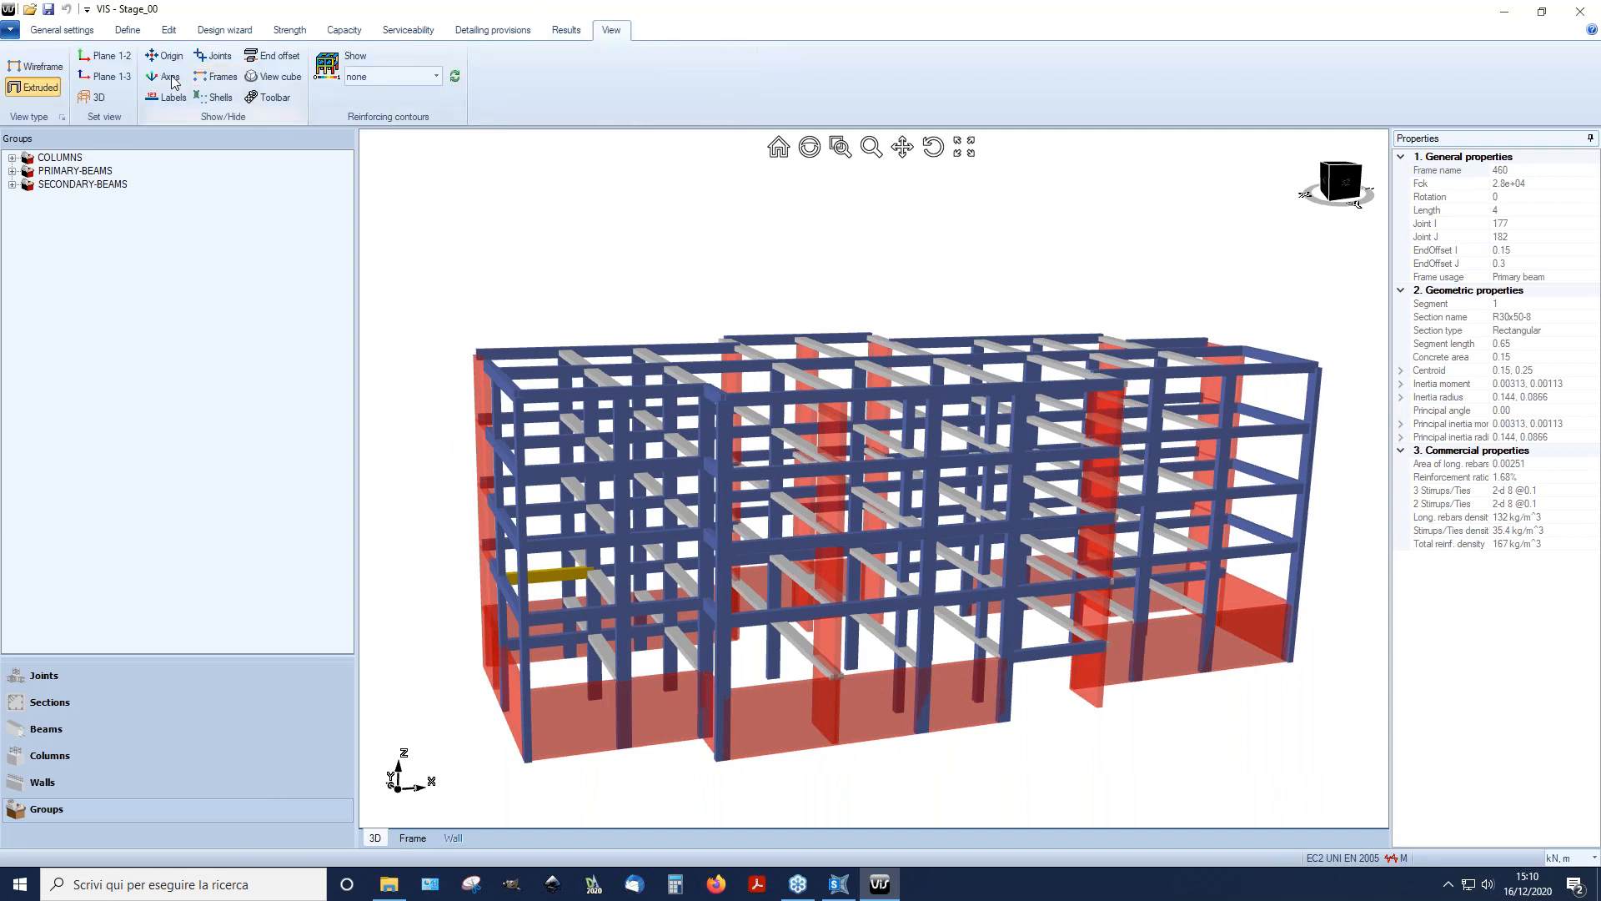
{"action": "left_click", "coordinate": [104, 55]}
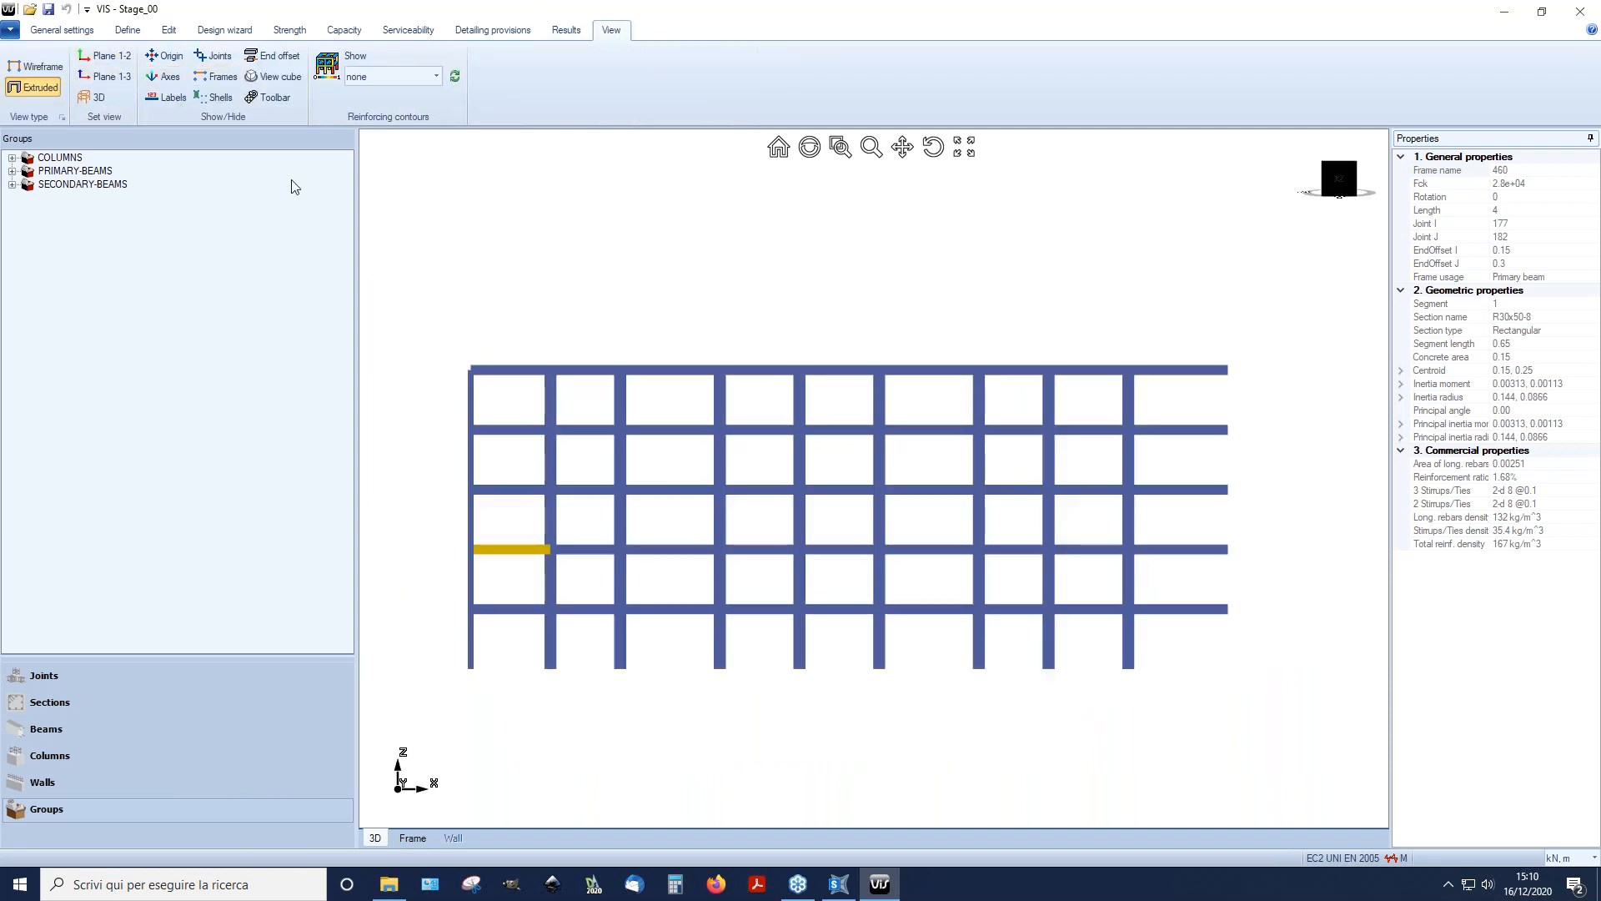
Step: Examine the longitudinal rebar layout of the beam line through beam 460 in the reinforcement editor, then close it
{"action": "left_click", "coordinate": [169, 30]}
{"action": "left_click", "coordinate": [642, 82]}
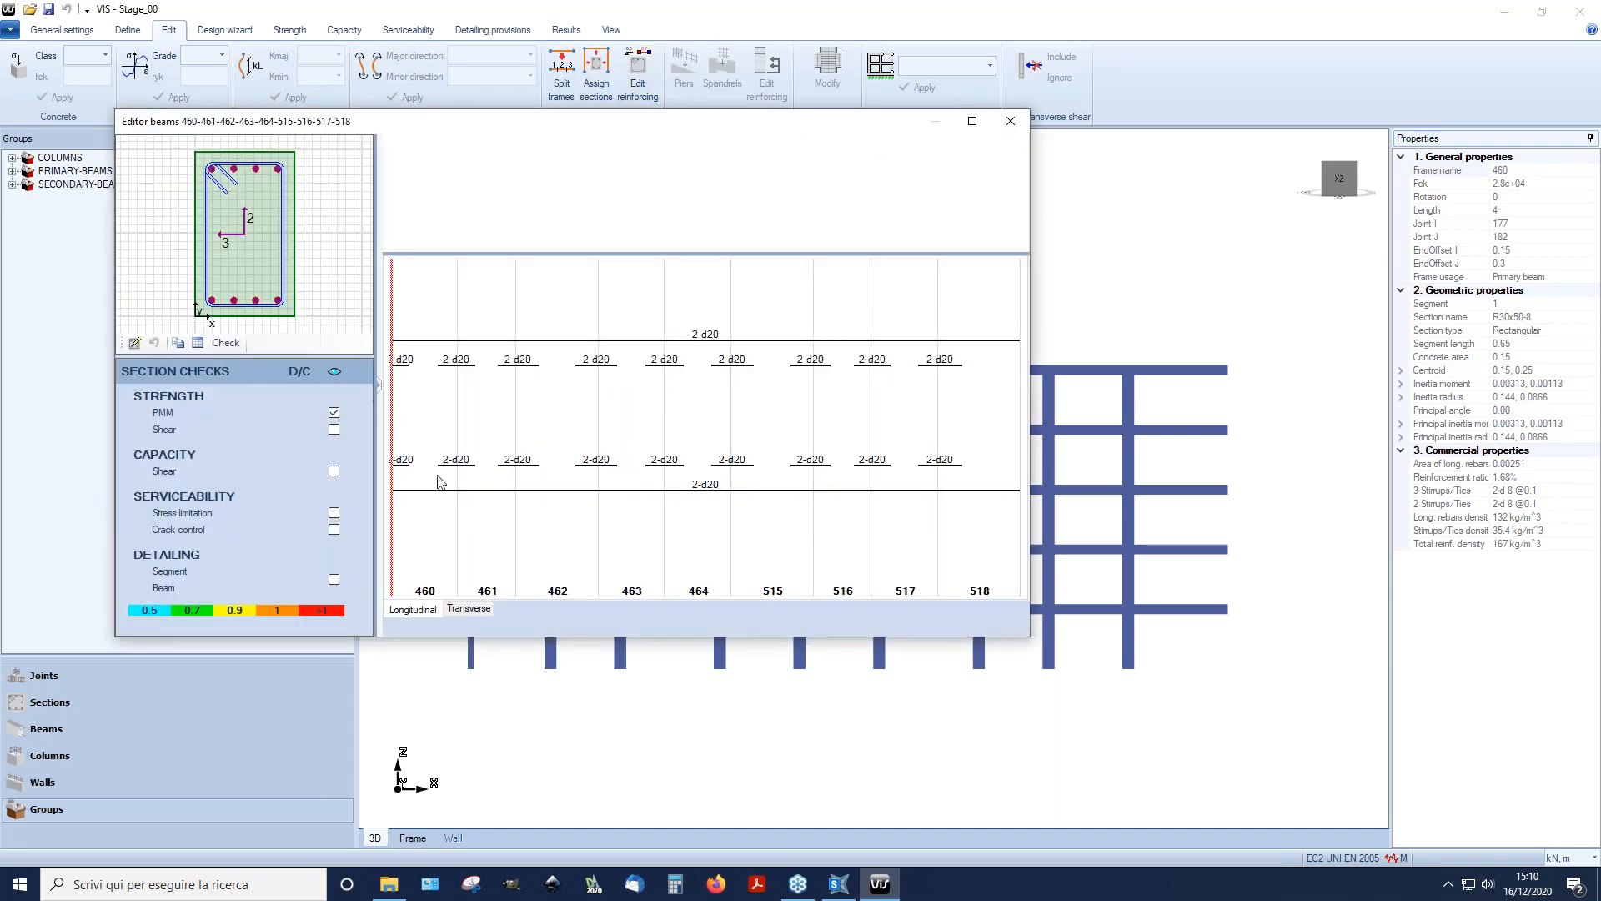
{"action": "left_click_drag", "start_coordinate": [514, 139], "coordinate": [477, 30]}
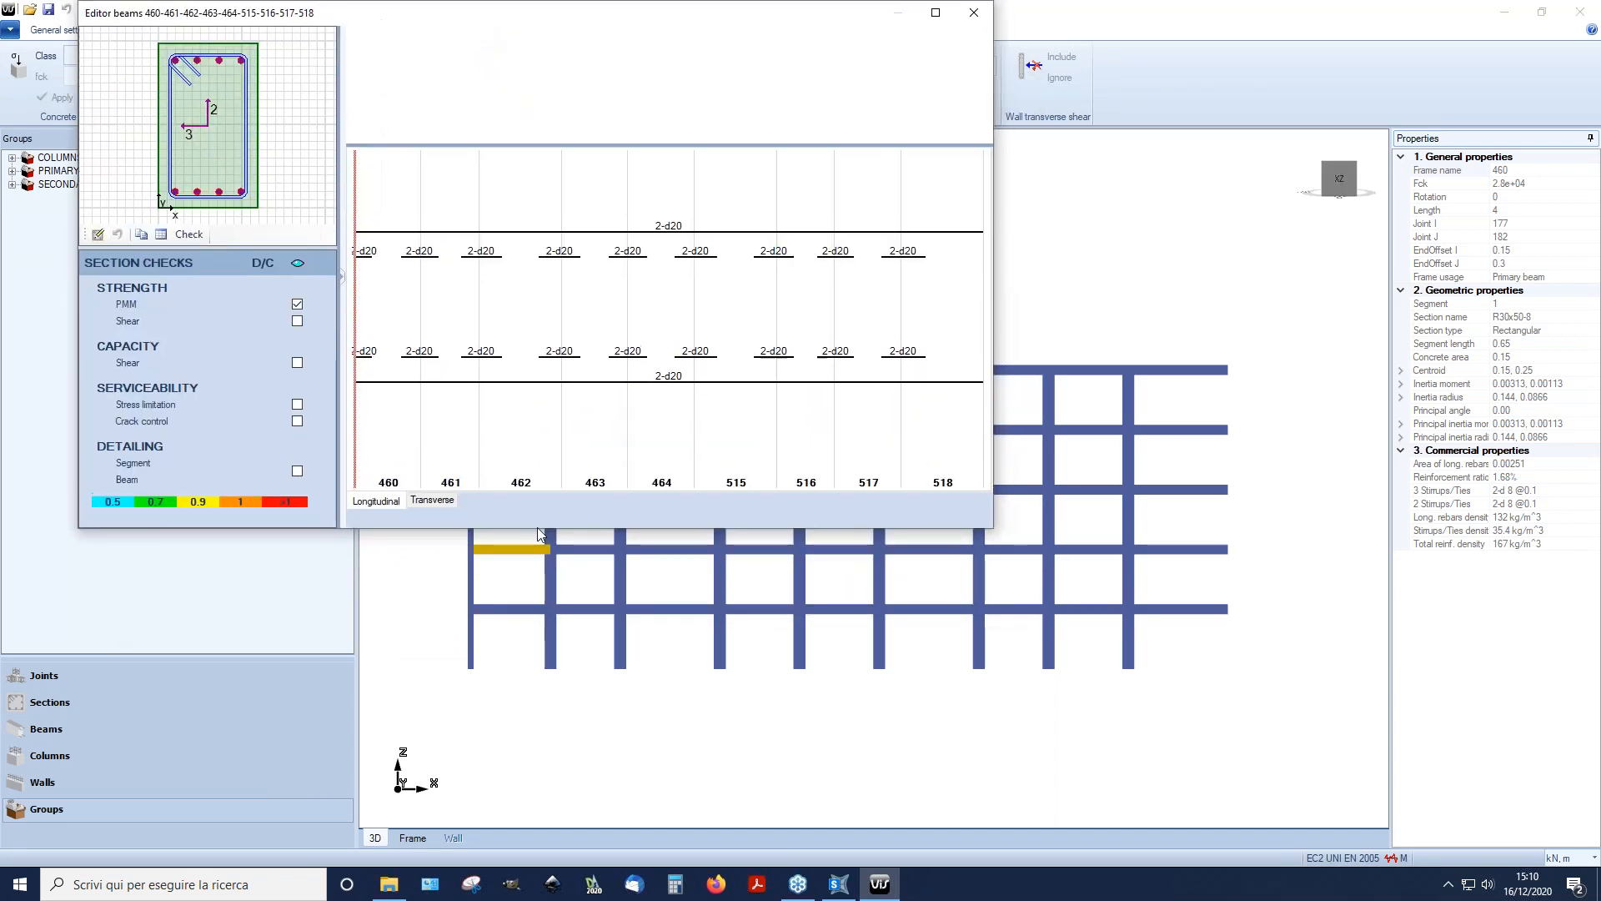
{"action": "left_click", "coordinate": [974, 15]}
{"action": "middle_click_drag", "start_coordinate": [865, 528], "coordinate": [913, 601]}
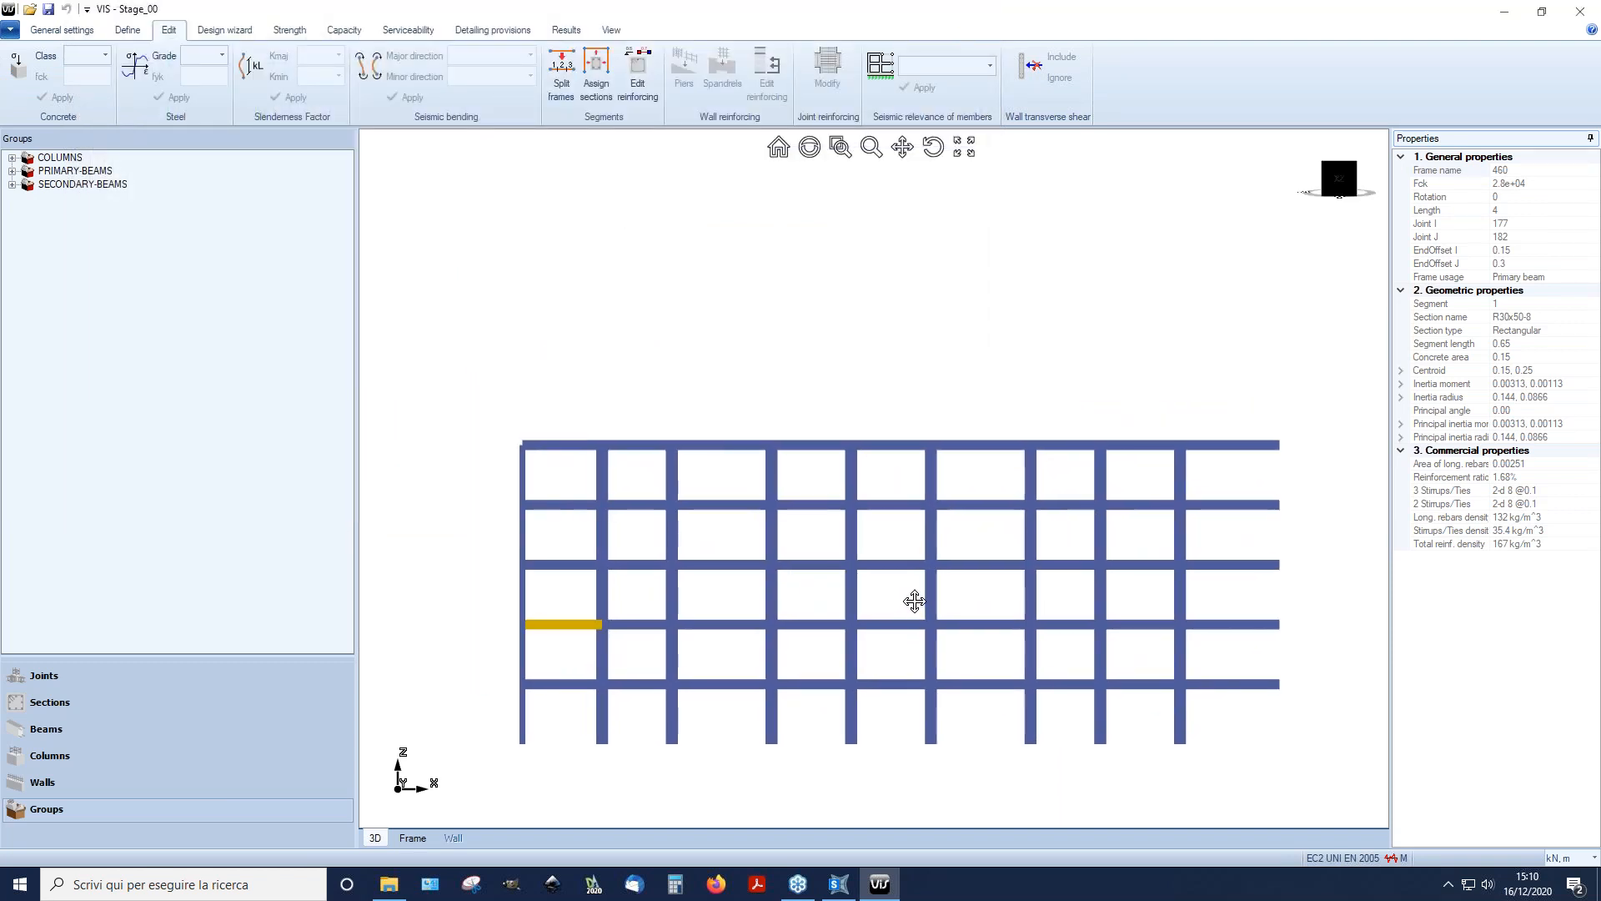
Step: Switch the elevation to wireframe, compare the beam line's reinforcement editor with the frame labels, and clear the selection
{"action": "left_click", "coordinate": [612, 29]}
{"action": "left_click", "coordinate": [50, 69]}
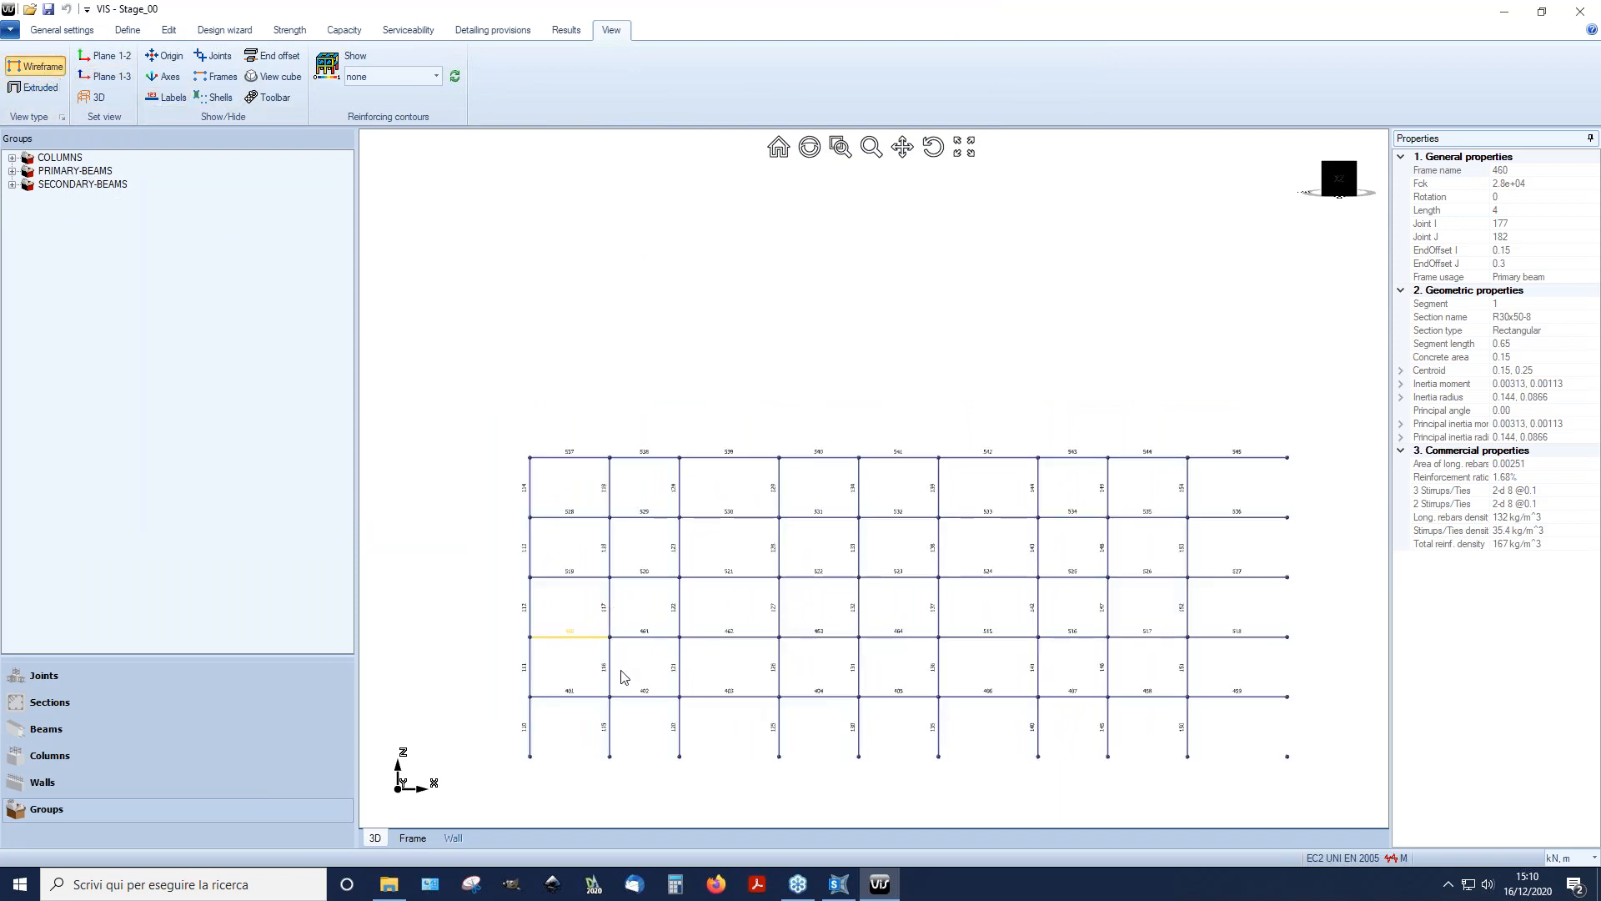
{"action": "left_click", "coordinate": [168, 30]}
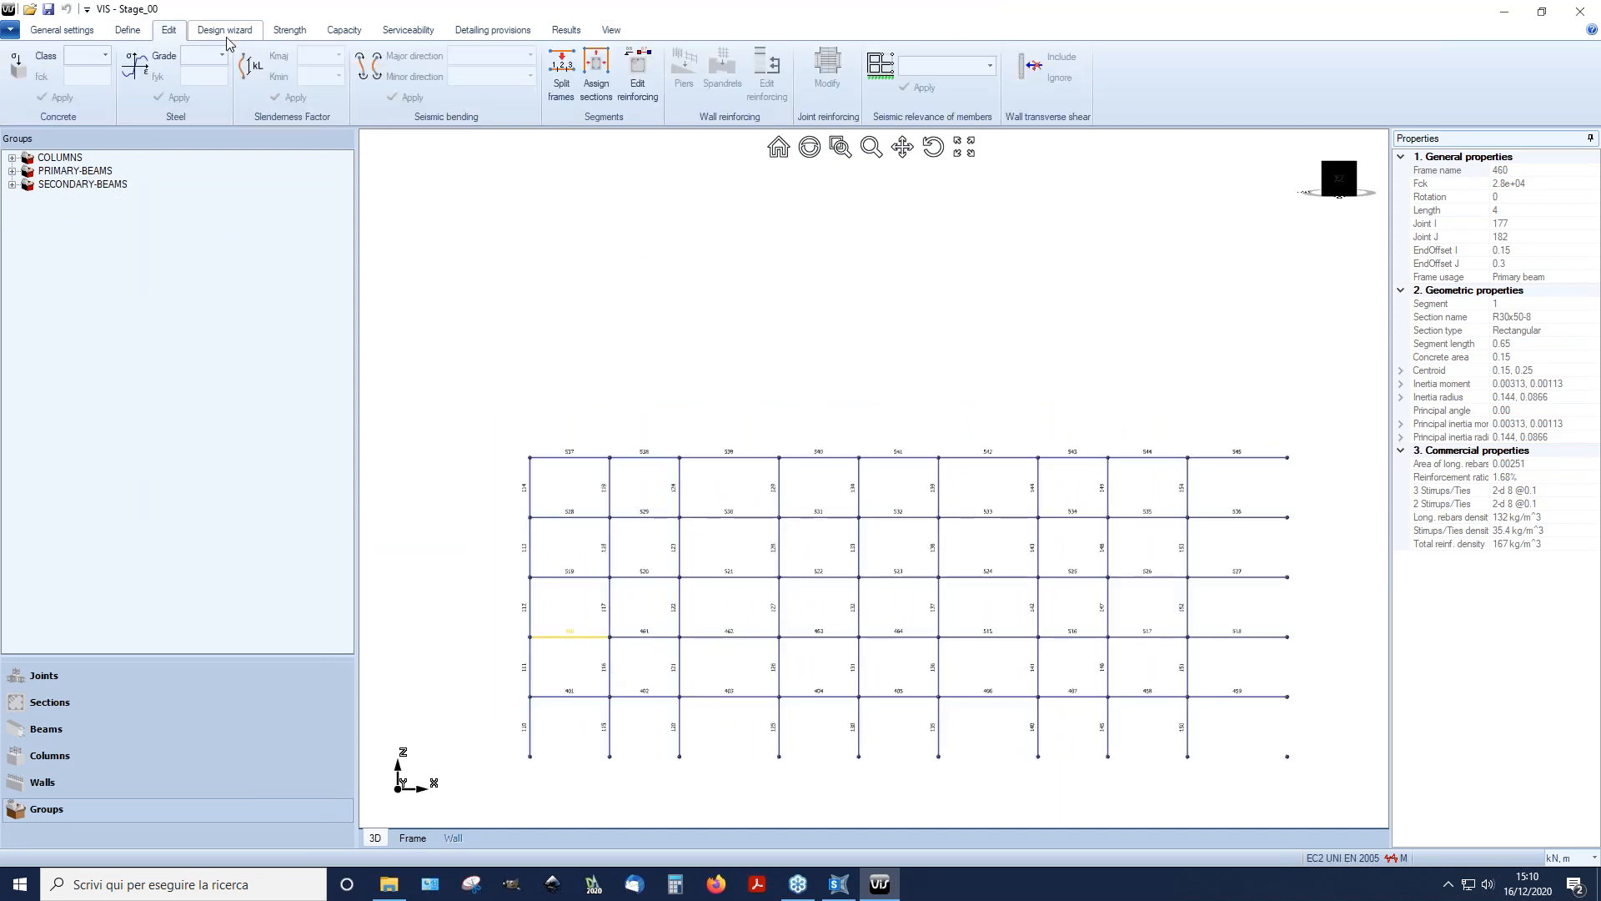
{"action": "left_click", "coordinate": [633, 79]}
{"action": "left_click_drag", "start_coordinate": [701, 153], "coordinate": [621, 82]}
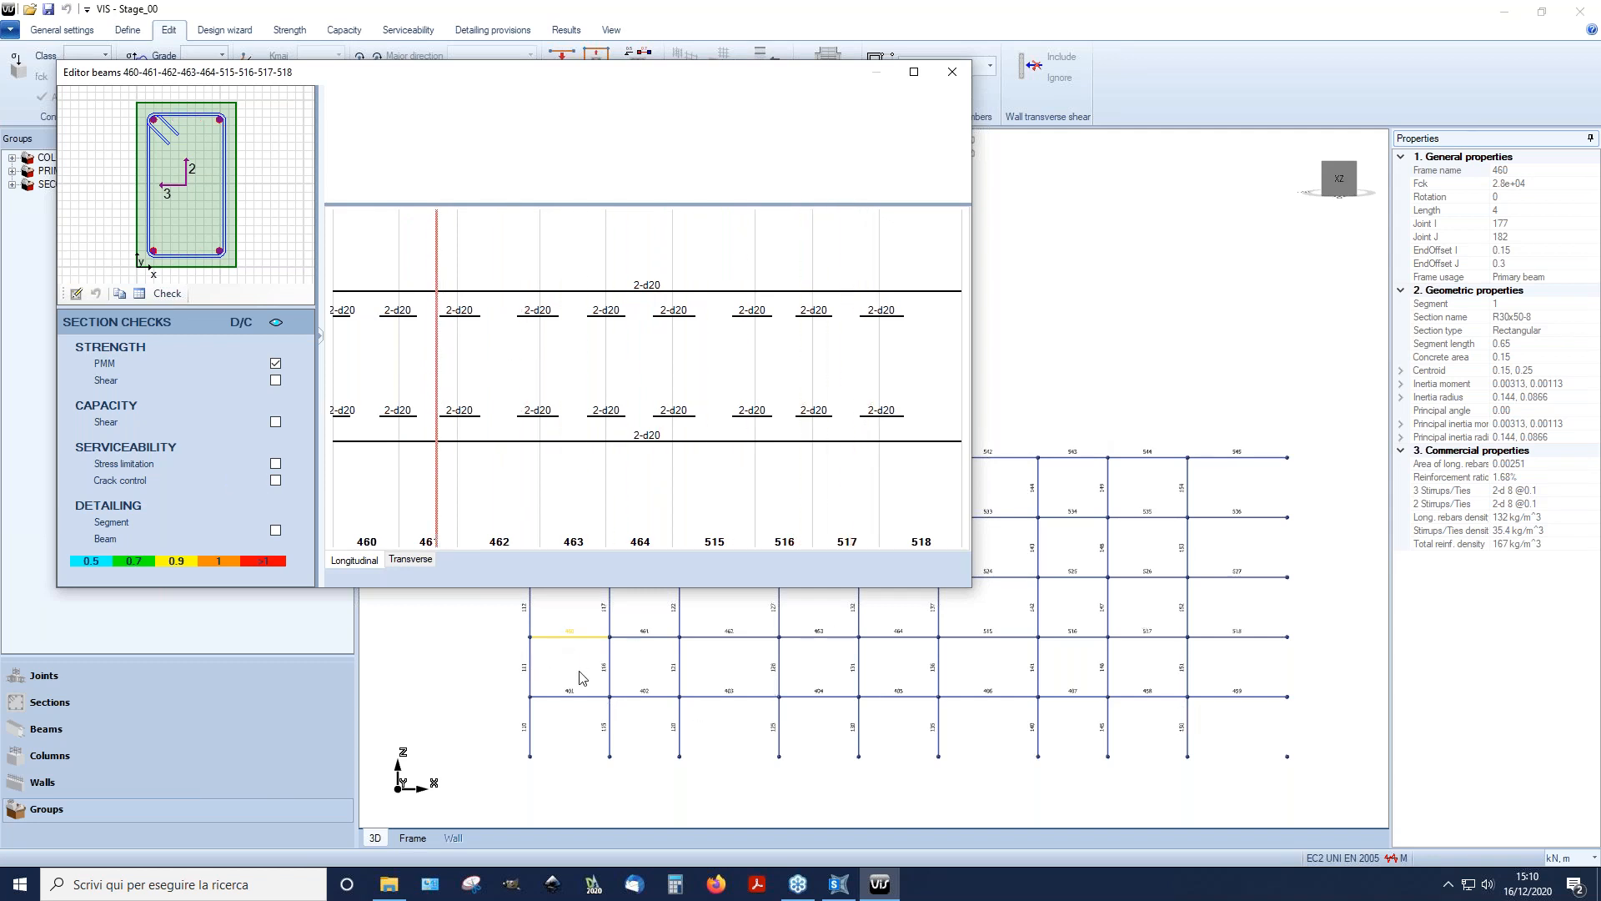
{"action": "left_click", "coordinate": [953, 72]}
{"action": "left_click", "coordinate": [657, 767]}
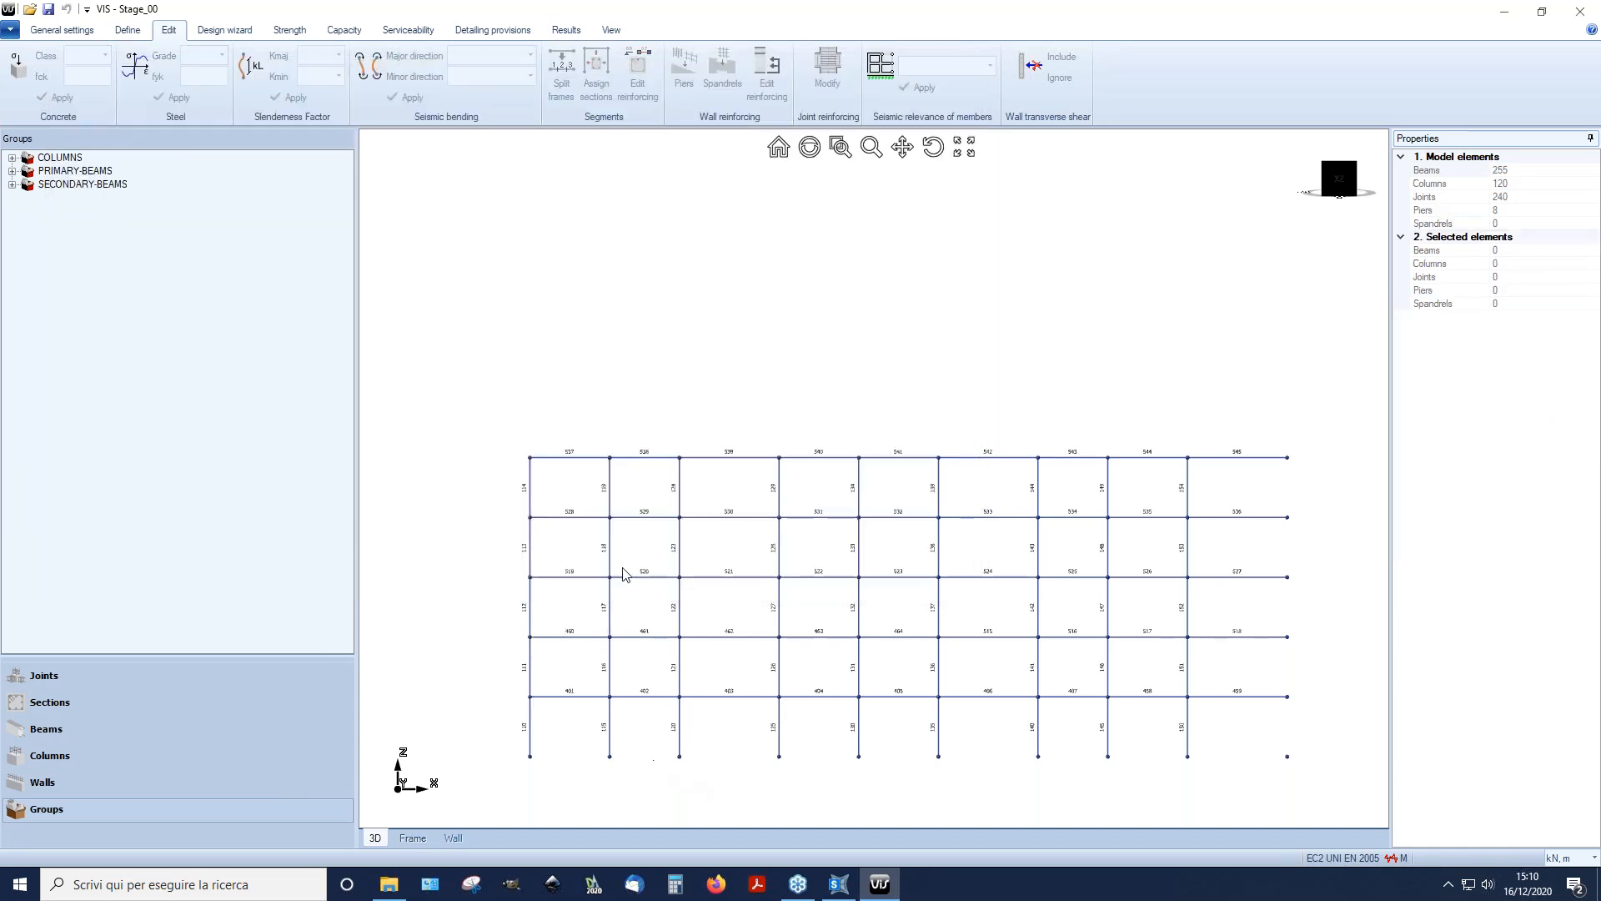
Step: Display the reinforcing layout drawing of column 111 in the elevation, review it and close it
{"action": "mouse_move", "coordinate": [565, 649]}
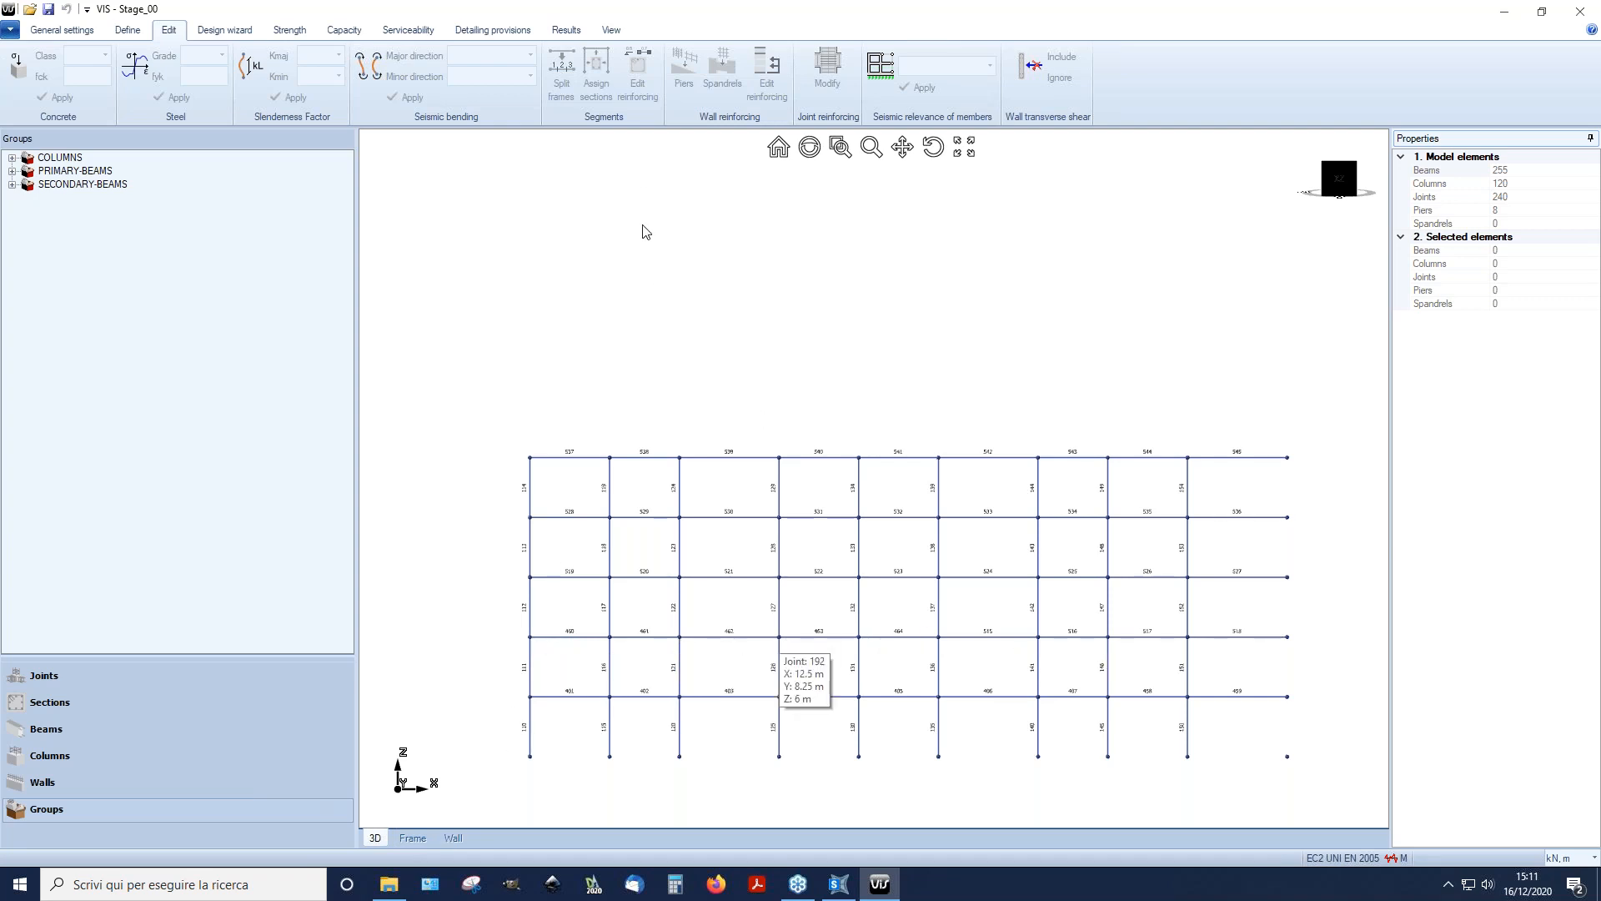
{"action": "left_click", "coordinate": [613, 31]}
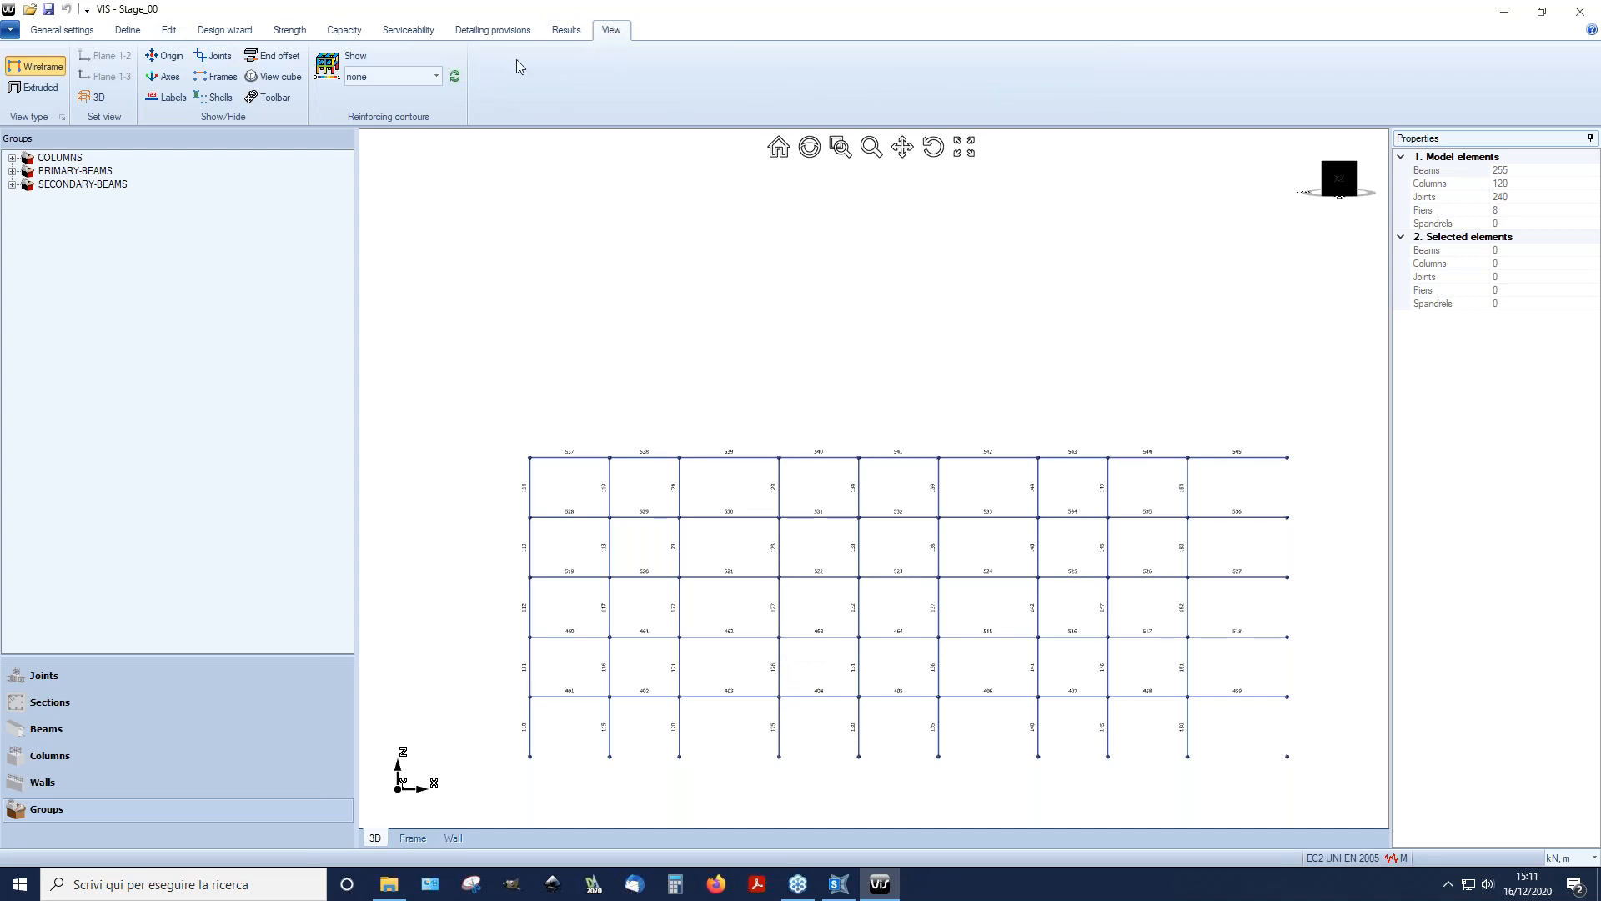
{"action": "left_click", "coordinate": [566, 31]}
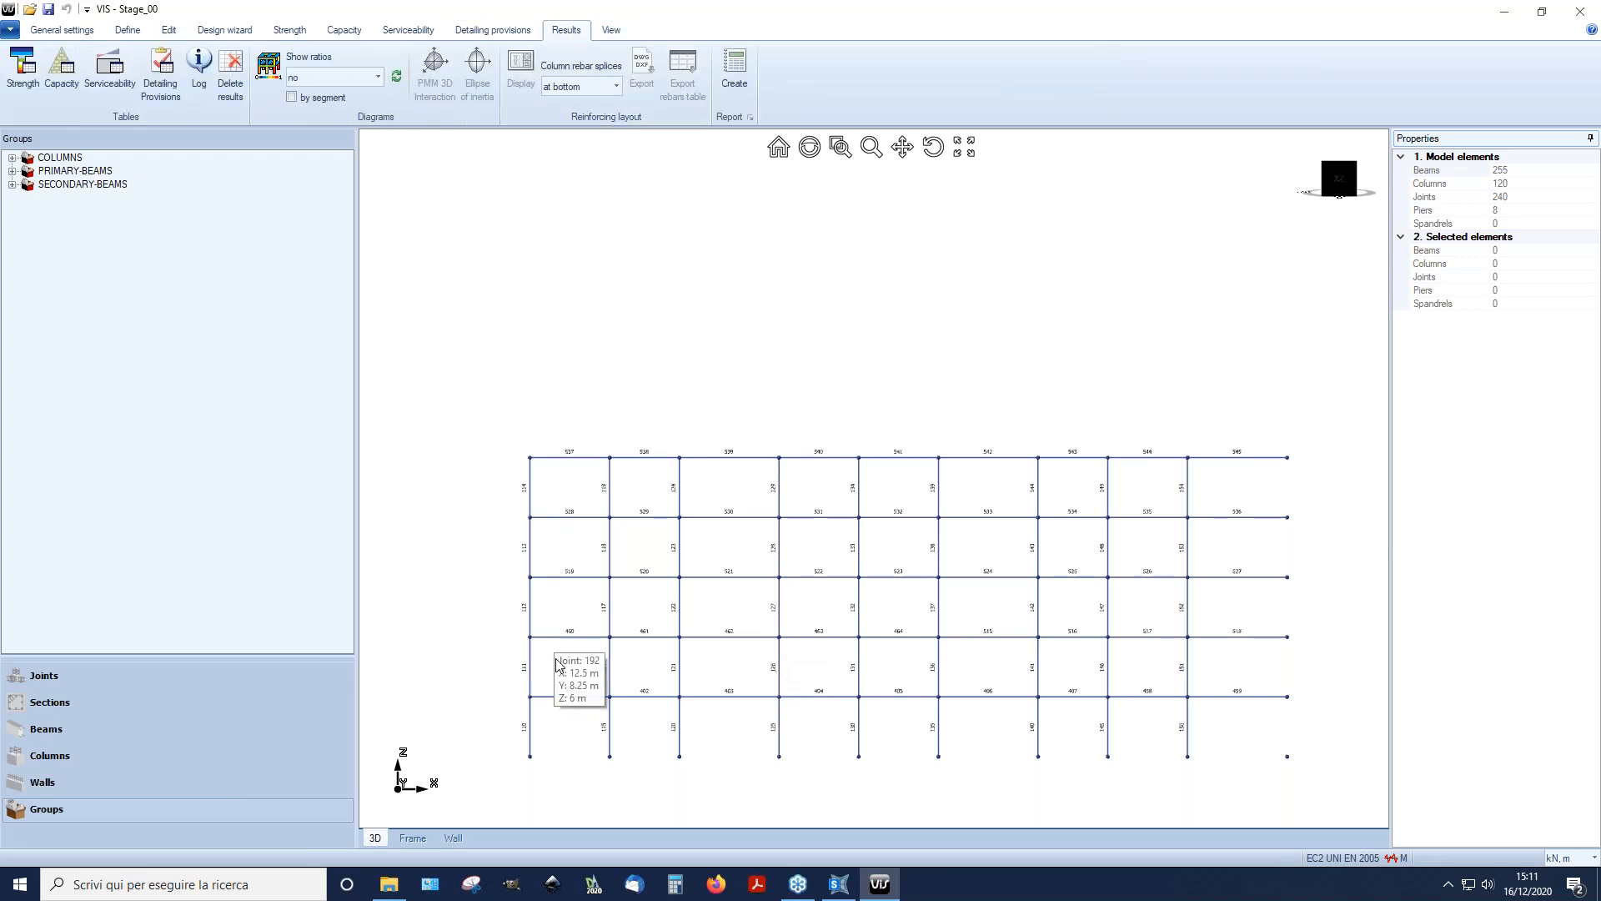
{"action": "left_click", "coordinate": [530, 665]}
{"action": "left_click", "coordinate": [528, 83]}
{"action": "left_click", "coordinate": [719, 163]}
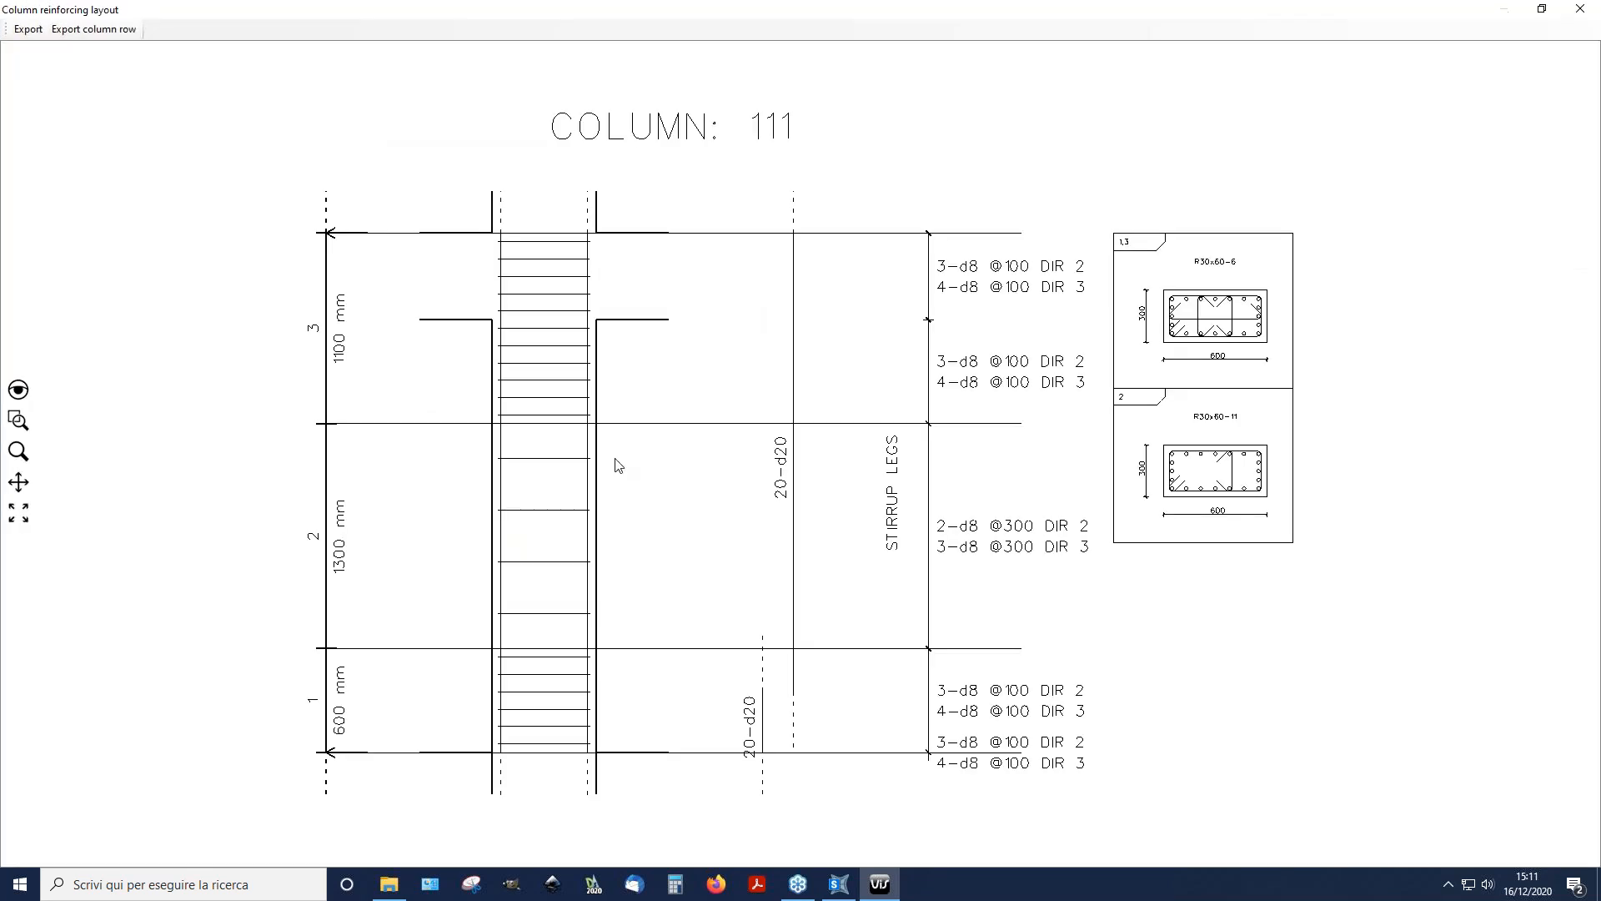
{"action": "left_click", "coordinate": [1580, 9]}
{"action": "left_click", "coordinate": [582, 608]}
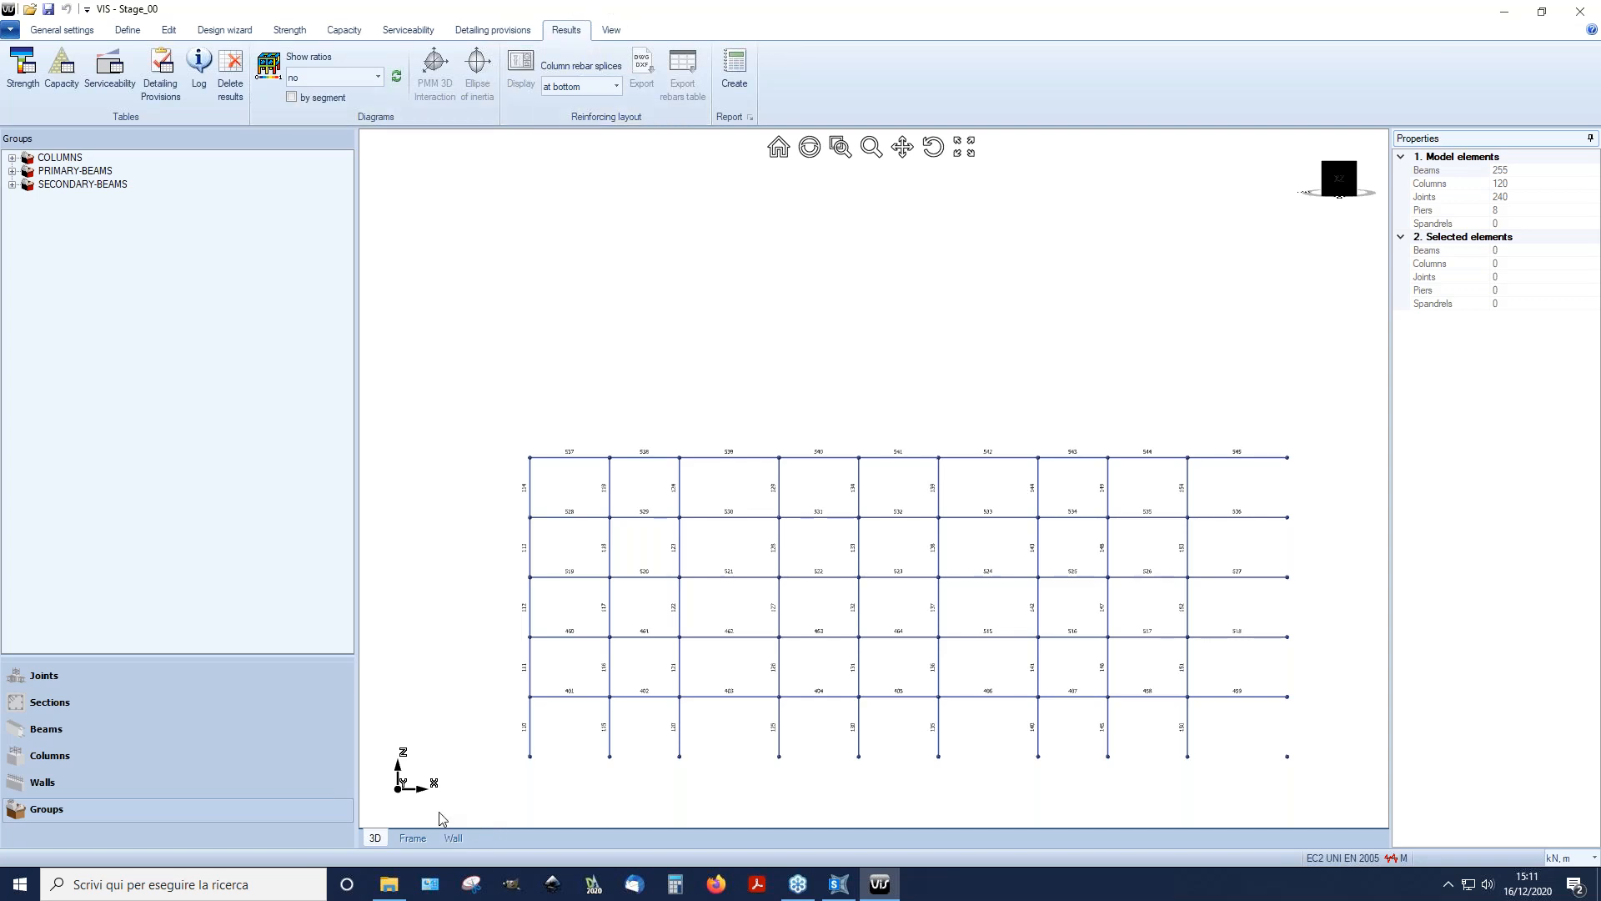
Step: Restore the extruded 3D display of the whole building and view it from several angles
{"action": "left_click", "coordinate": [614, 28]}
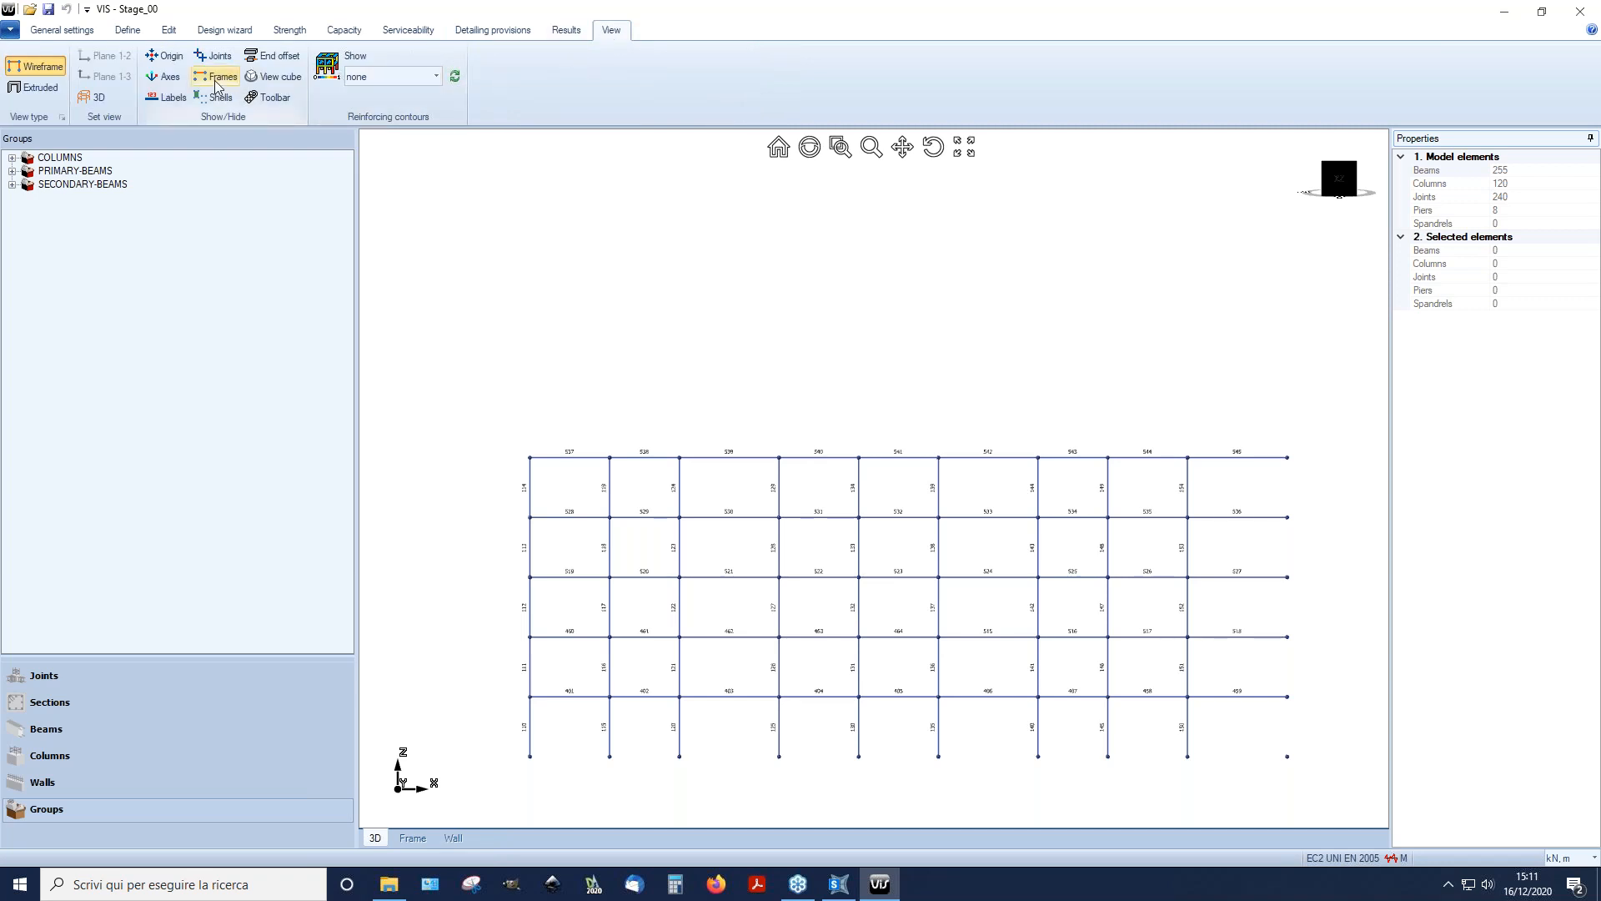
{"action": "left_click", "coordinate": [93, 97]}
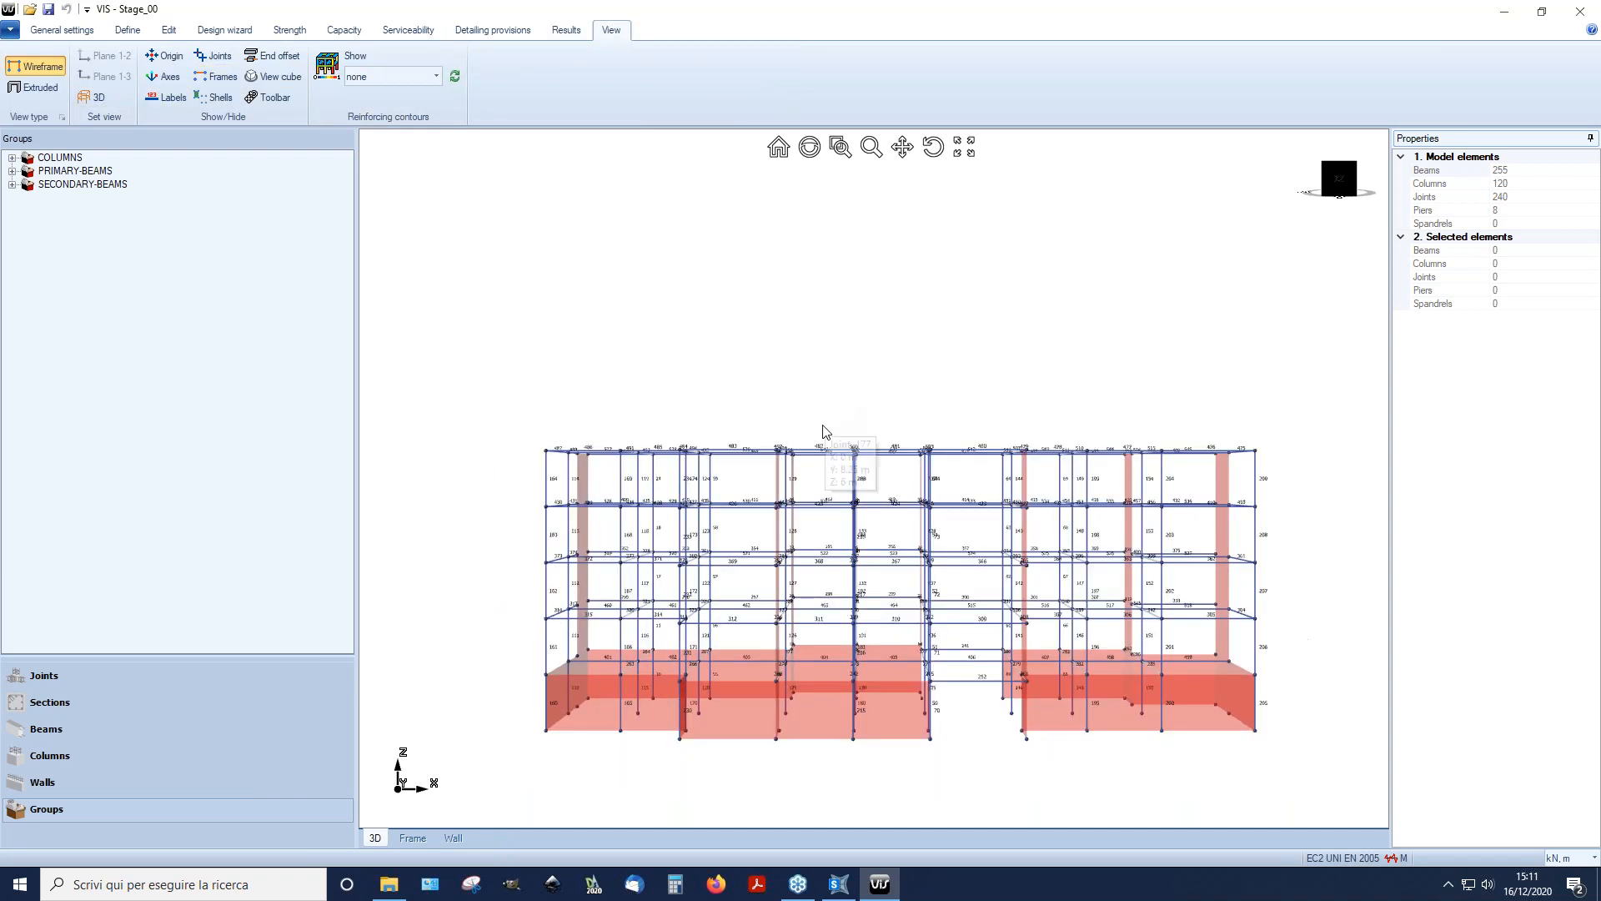
{"action": "left_click", "coordinate": [35, 87]}
{"action": "middle_click_drag", "start_coordinate": [1099, 608], "coordinate": [1086, 460]}
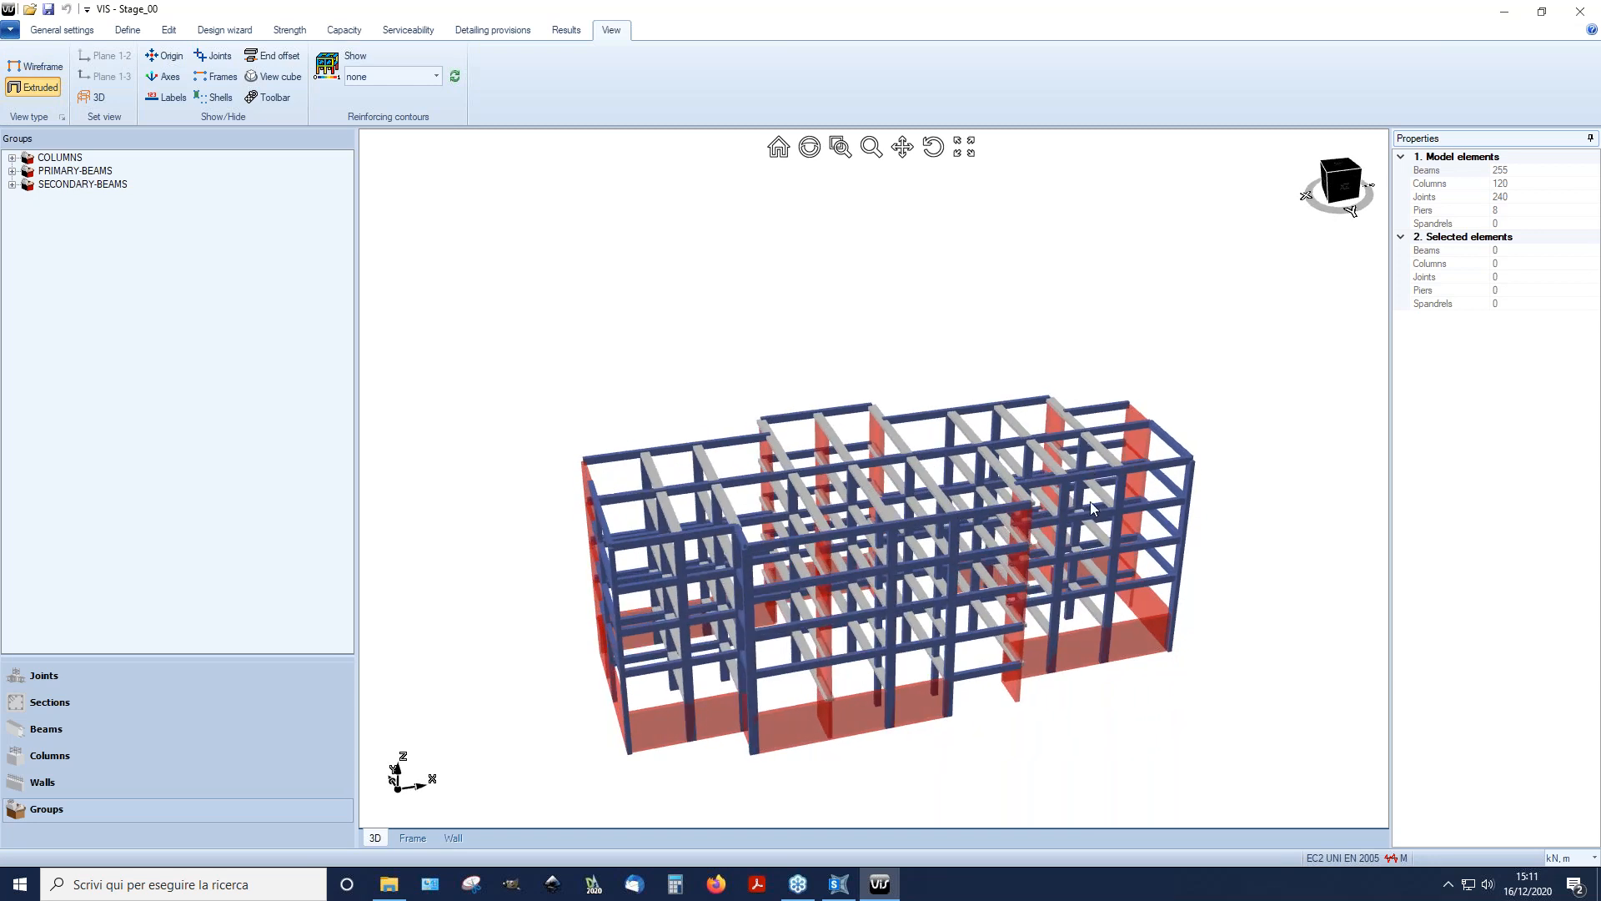
{"action": "scroll", "coordinate": [1087, 494], "scroll_direction": "up", "scroll_amount": 3}
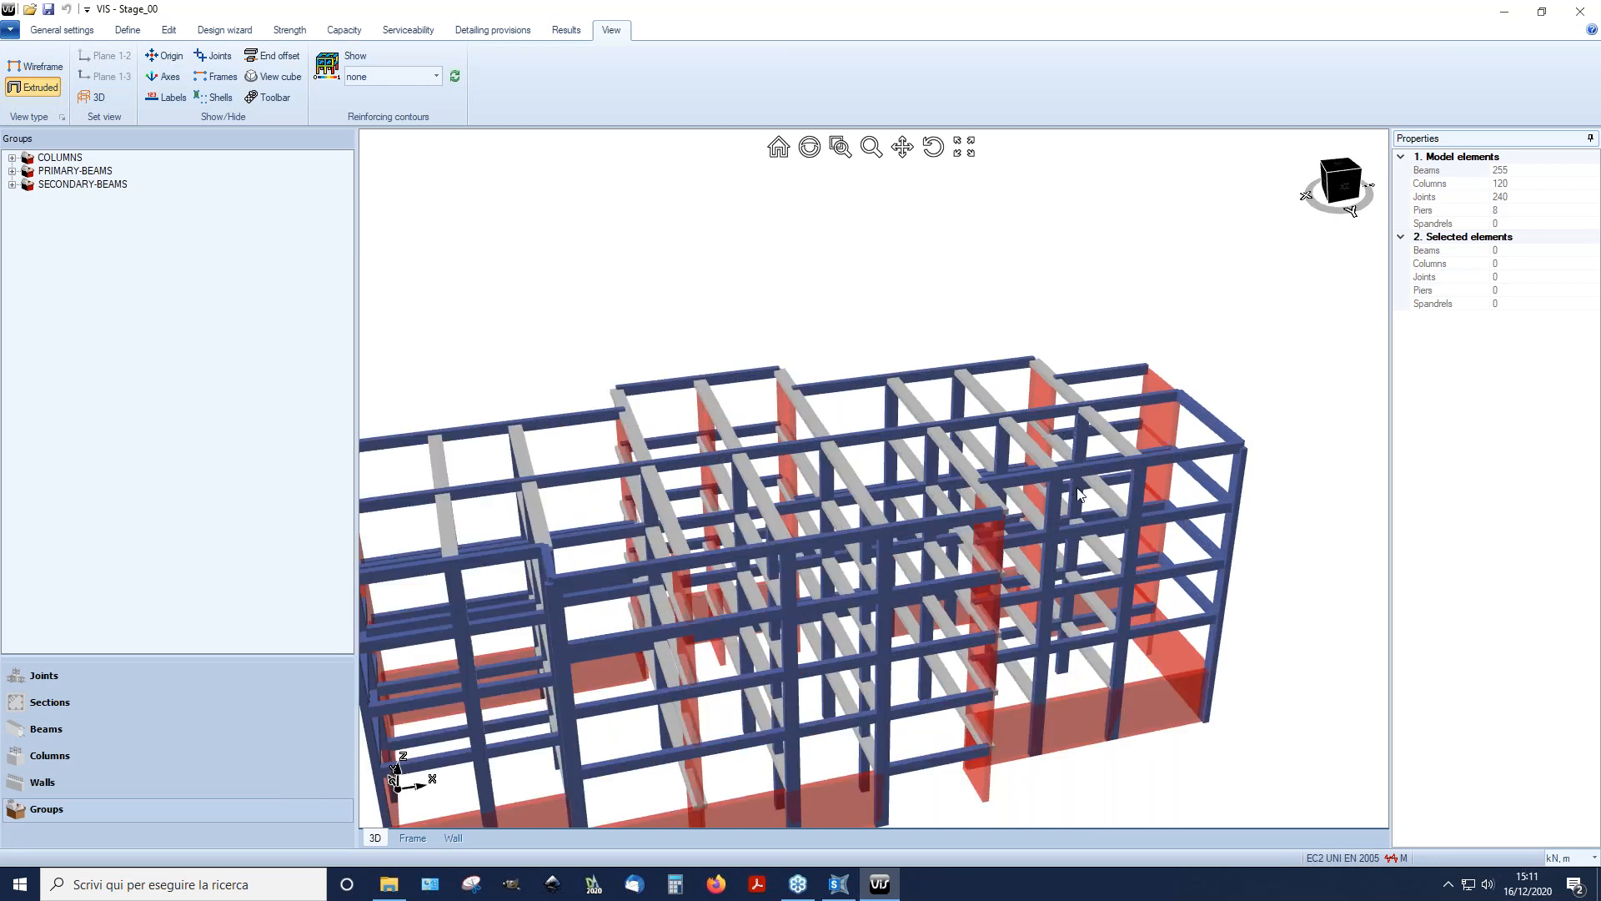
{"action": "scroll", "coordinate": [744, 557], "scroll_direction": "down", "scroll_amount": 5}
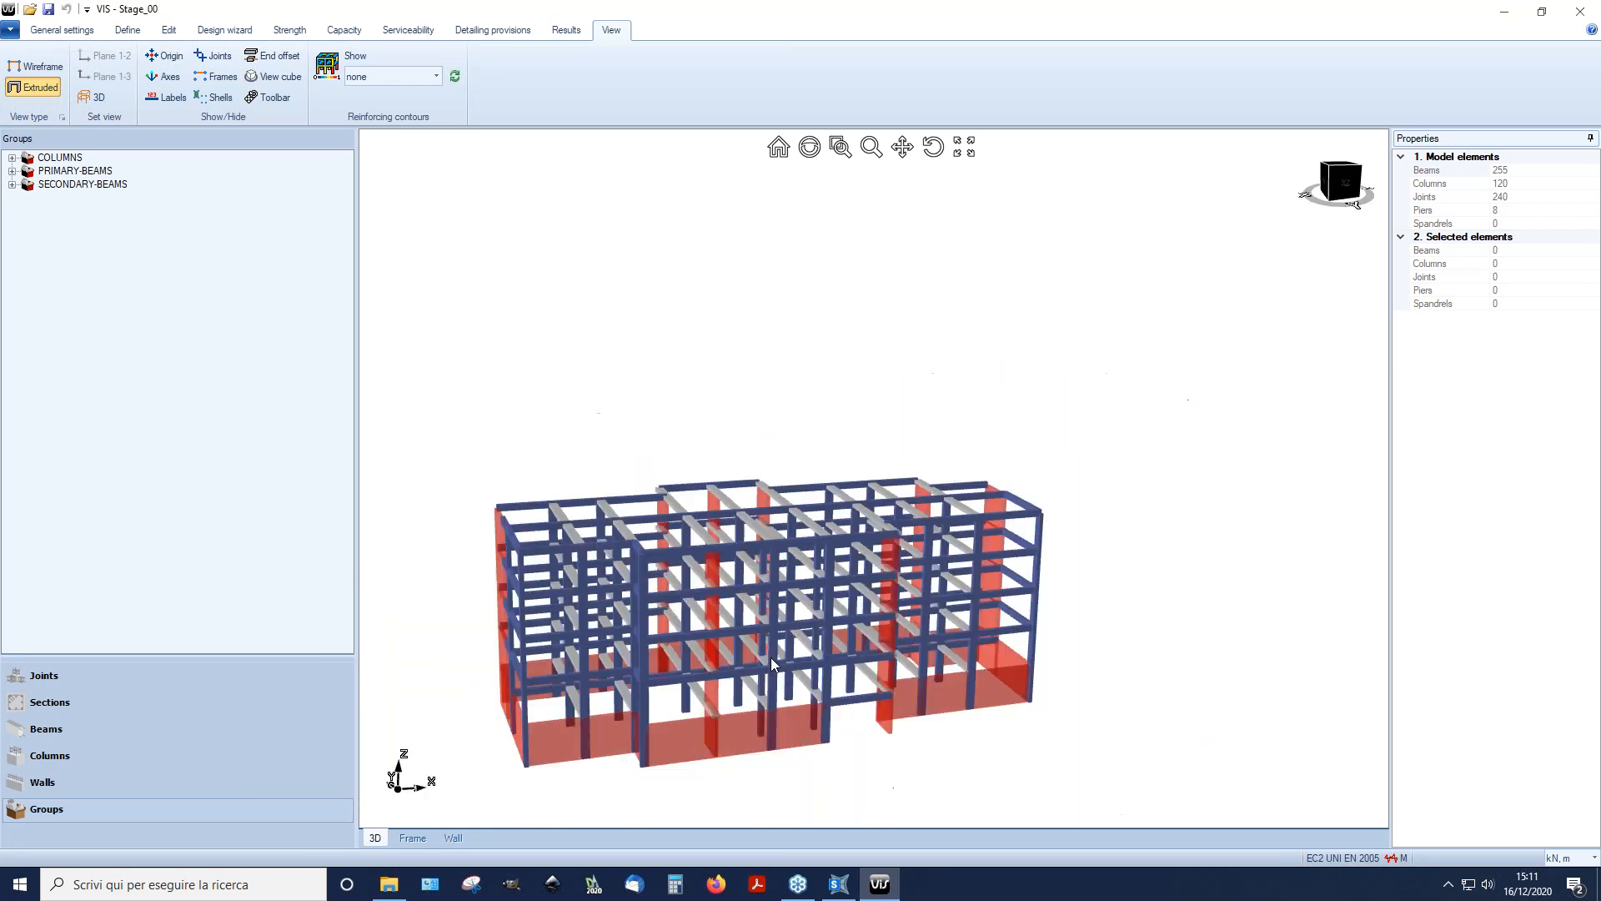
{"action": "middle_click_drag", "start_coordinate": [768, 658], "coordinate": [801, 565]}
{"action": "scroll", "coordinate": [733, 655], "scroll_direction": "up", "scroll_amount": 3}
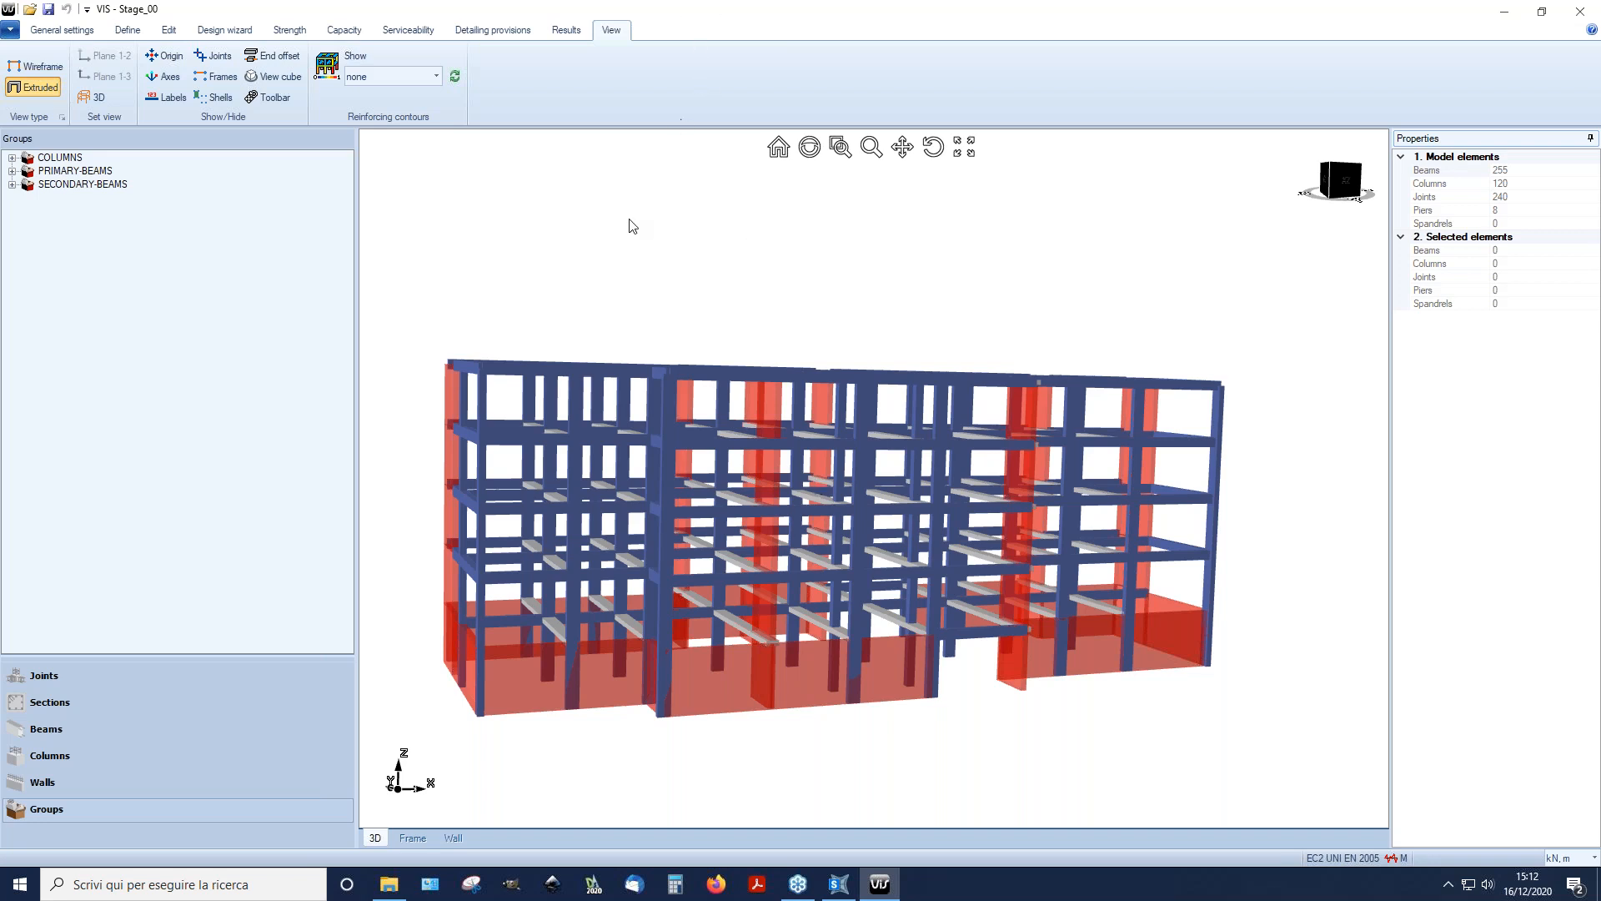
Step: Run all strength checks and all capacity checks for the frames and walls
{"action": "left_click", "coordinate": [289, 30]}
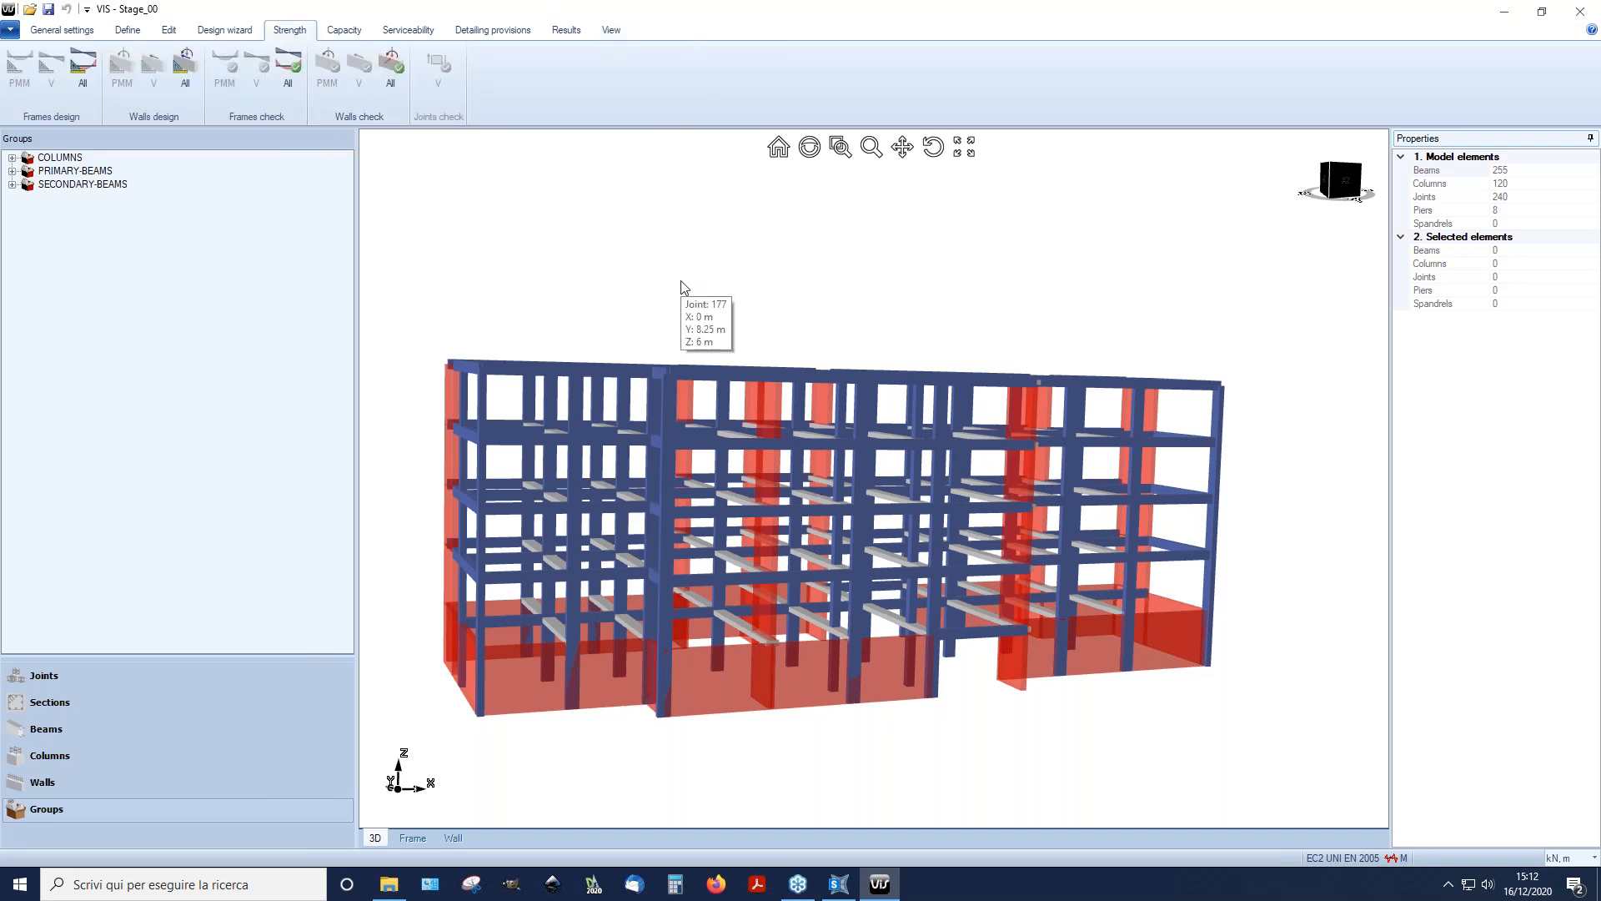
{"action": "left_click", "coordinate": [290, 73]}
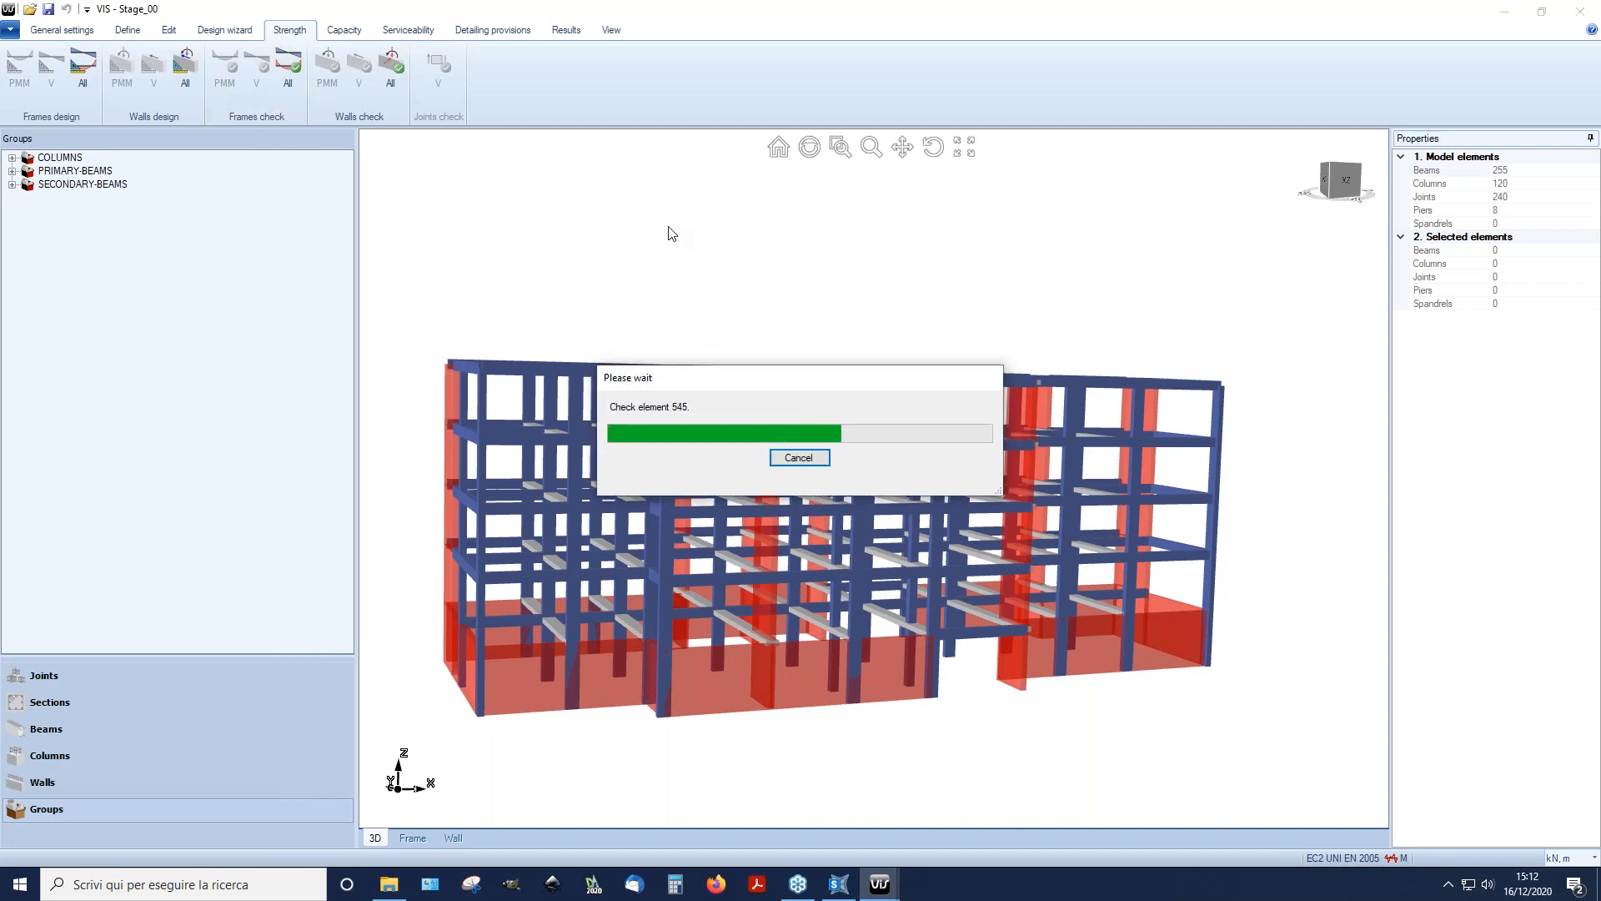
{"action": "left_click", "coordinate": [393, 73]}
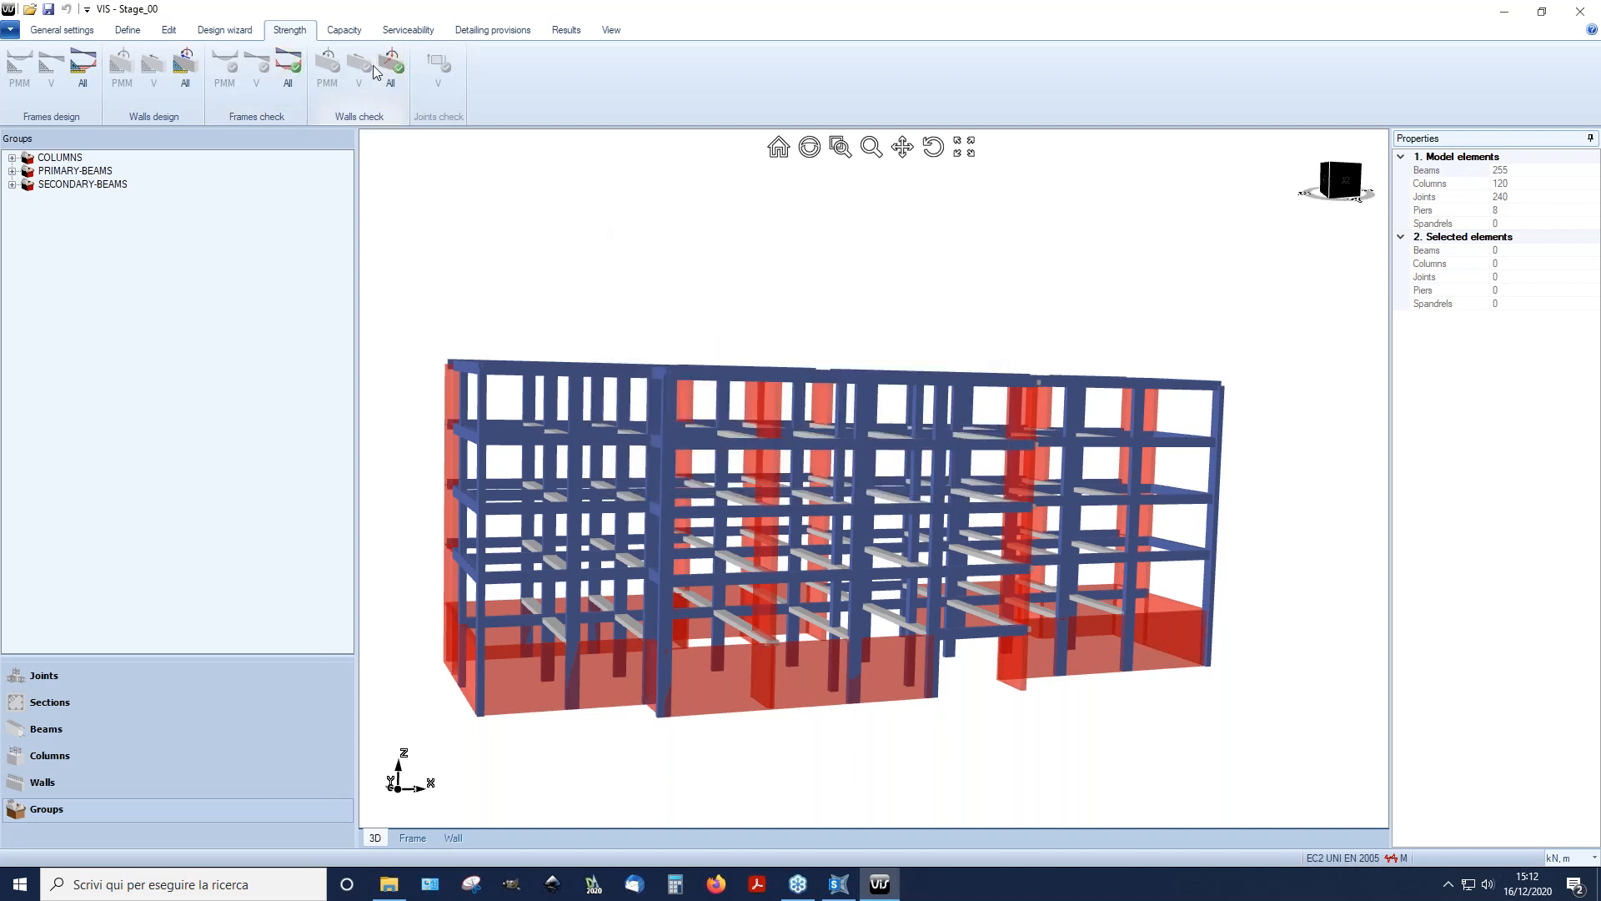
{"action": "left_click", "coordinate": [343, 30]}
{"action": "left_click", "coordinate": [341, 74]}
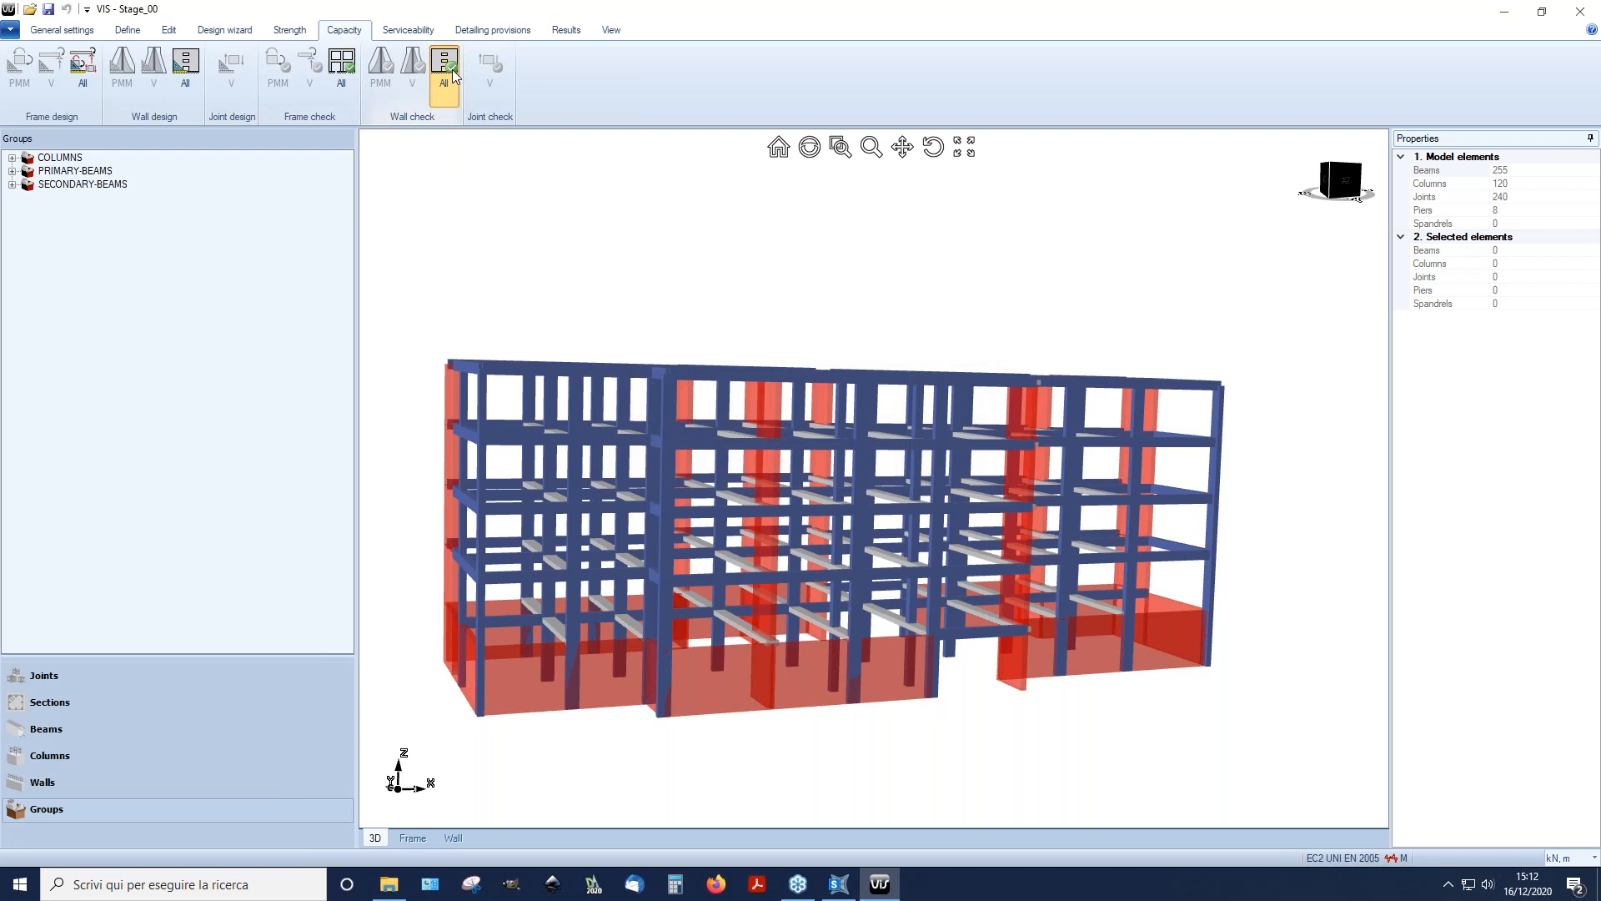
Step: Run all serviceability checks for the frames and walls, and check the detailing provisions of all elements
{"action": "left_click", "coordinate": [408, 30]}
{"action": "left_click", "coordinate": [143, 76]}
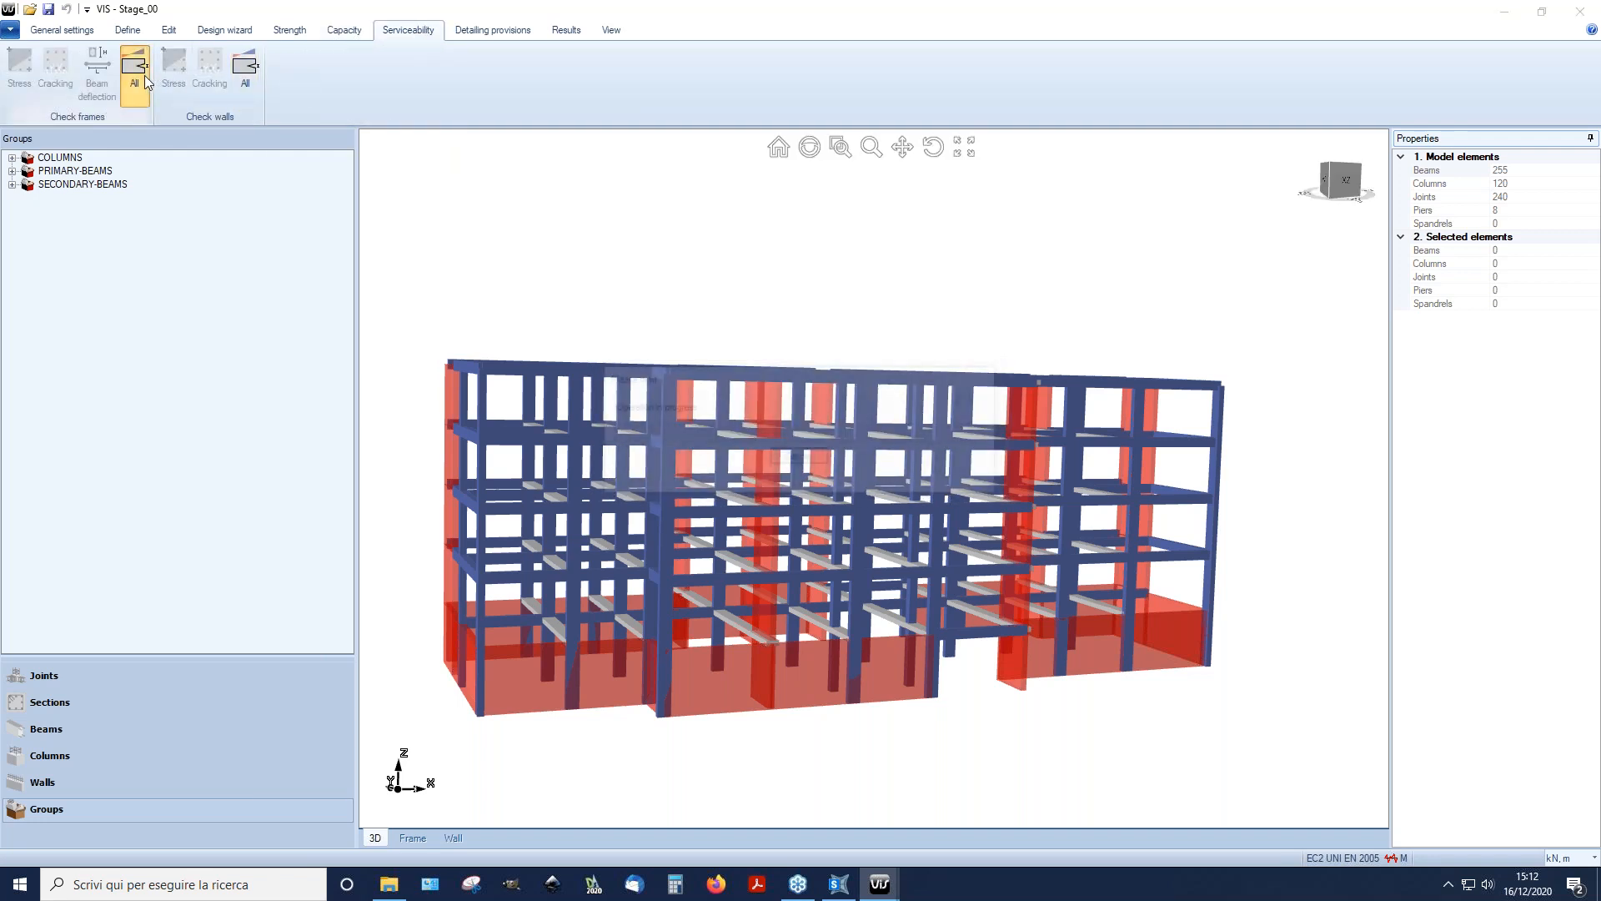
{"action": "left_click", "coordinate": [249, 68]}
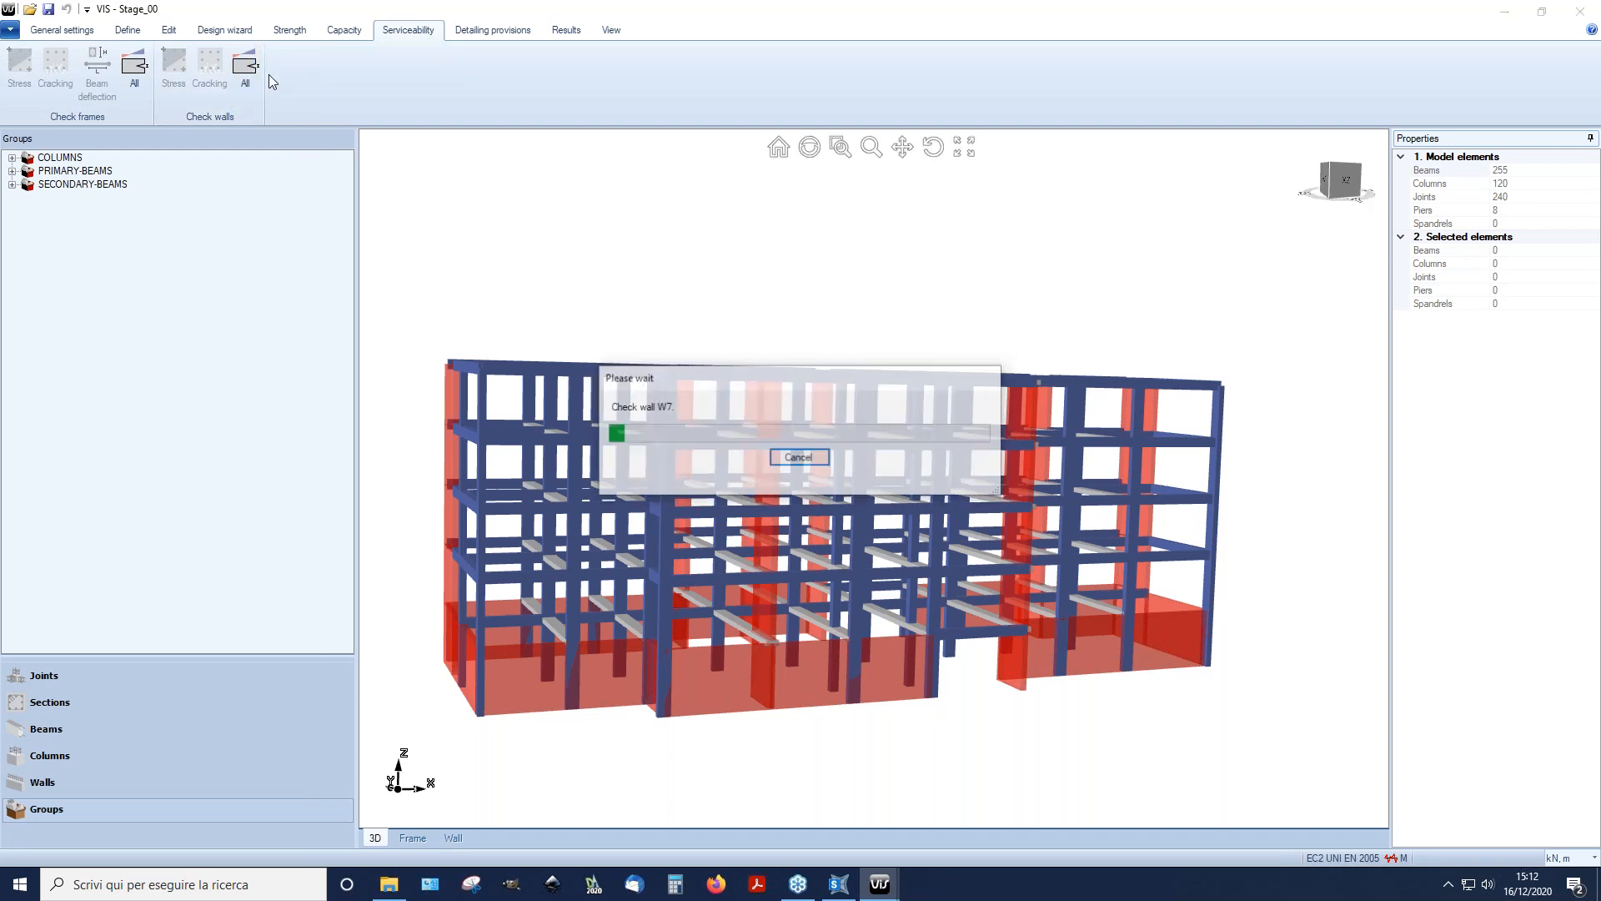
{"action": "left_click", "coordinate": [476, 33]}
{"action": "left_click", "coordinate": [122, 67]}
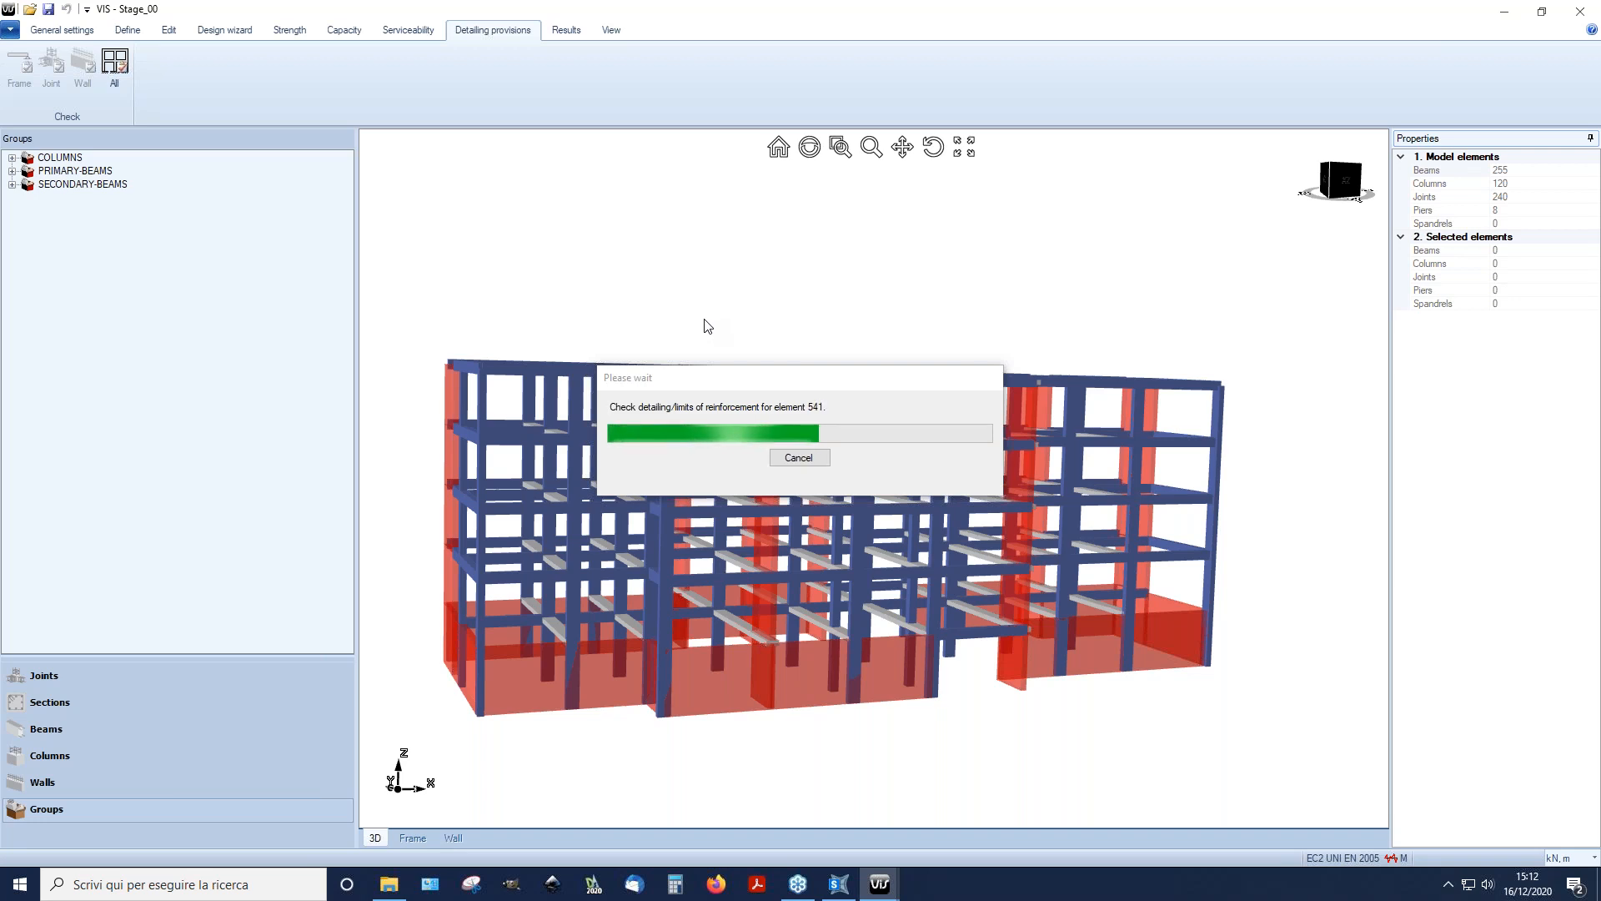
Step: Show the strength PMM demand/capacity ratios on the model, break them down by segment, and examine them around the building
{"action": "left_click", "coordinate": [570, 33]}
{"action": "left_click", "coordinate": [343, 79]}
{"action": "left_click", "coordinate": [337, 98]}
{"action": "left_click", "coordinate": [343, 78]}
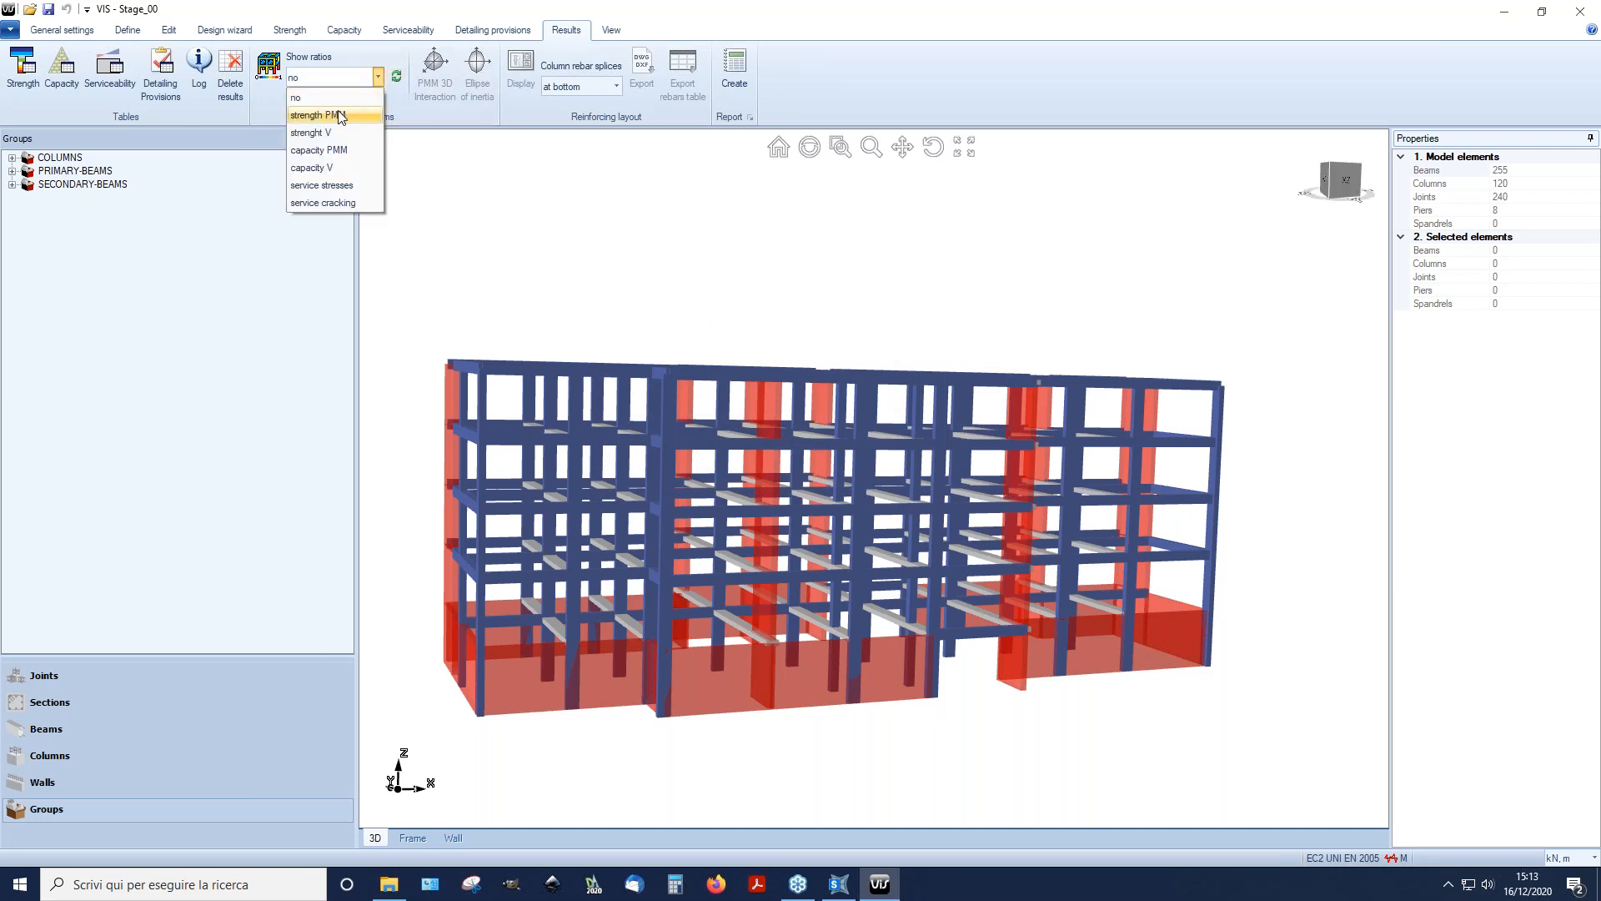
{"action": "left_click", "coordinate": [333, 114]}
{"action": "middle_click_drag", "start_coordinate": [905, 398], "coordinate": [748, 410]}
{"action": "scroll", "coordinate": [823, 572], "scroll_direction": "up", "scroll_amount": 2}
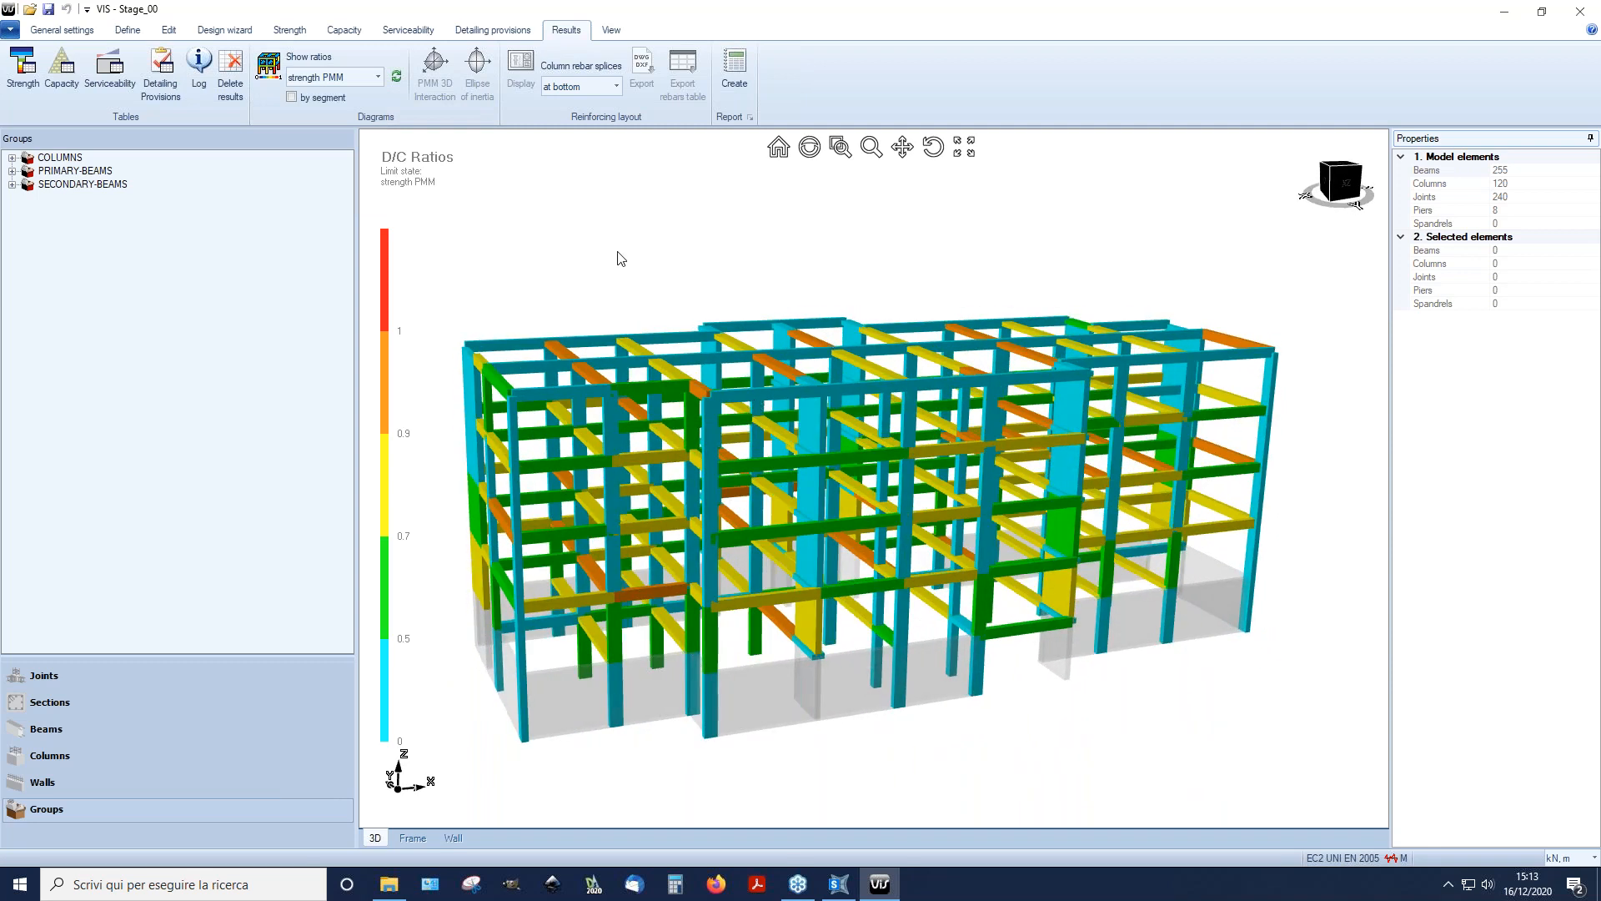
{"action": "left_click", "coordinate": [296, 98]}
{"action": "middle_click_drag", "start_coordinate": [724, 434], "coordinate": [809, 534]}
Step: Show the strength shear (V) demand/capacity ratios by segment and examine them on the building
{"action": "left_click", "coordinate": [337, 79]}
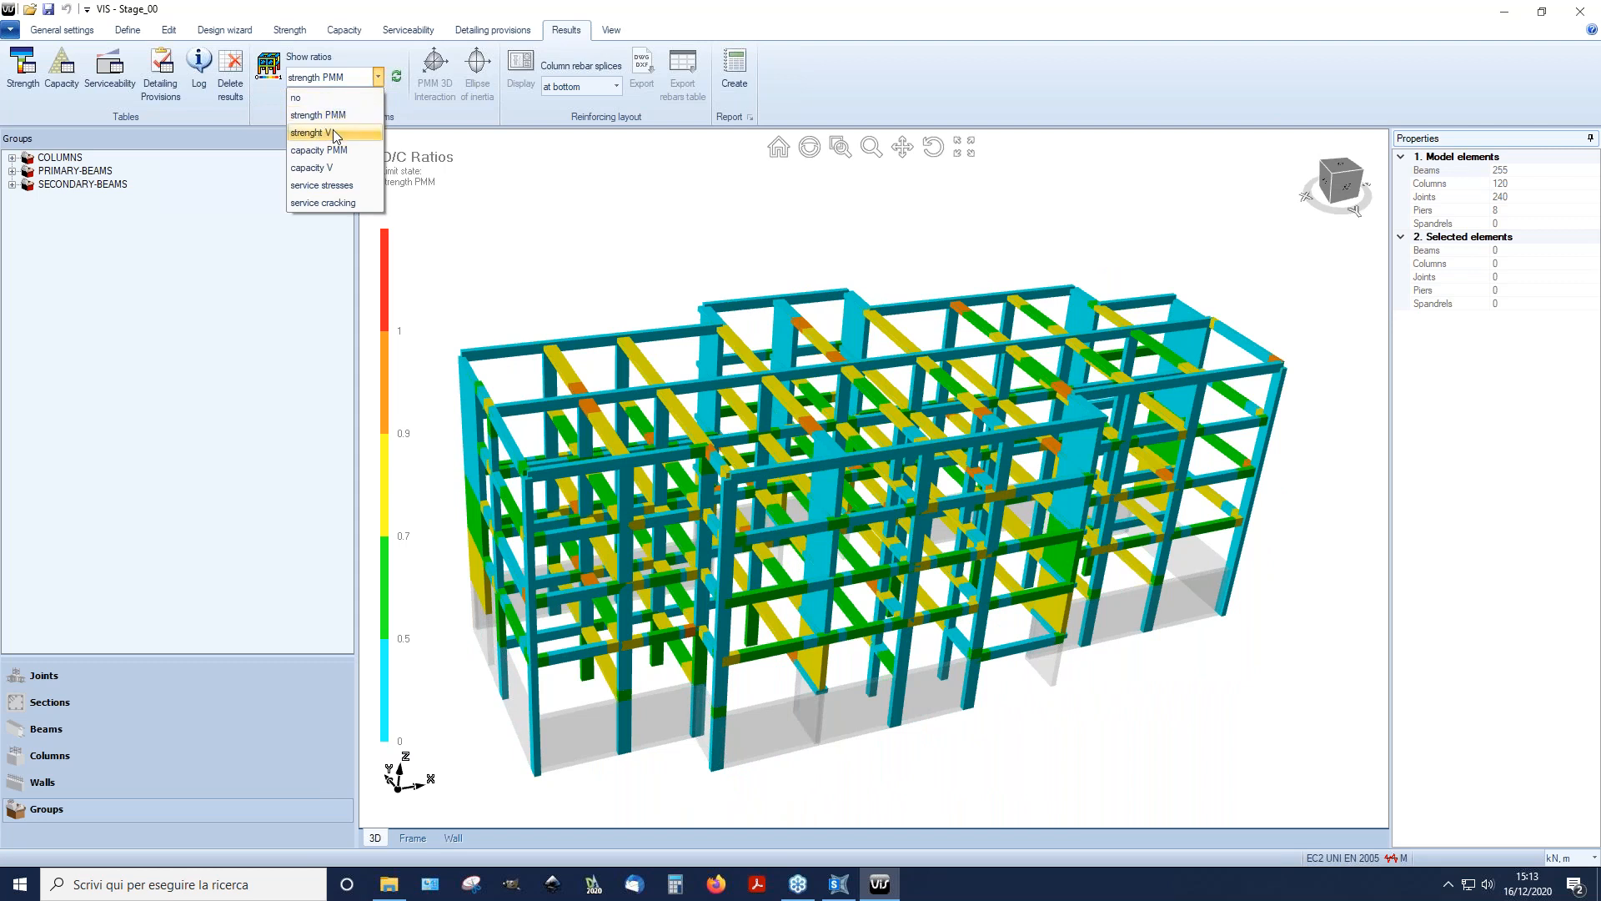
{"action": "left_click", "coordinate": [338, 135]}
{"action": "mouse_move", "coordinate": [859, 487]}
{"action": "middle_mouse_down"}
{"action": "mouse_move", "coordinate": [844, 429]}
{"action": "mouse_move", "coordinate": [854, 457]}
{"action": "middle_mouse_up"}
Step: Show the capacity PMM demand/capacity ratios and examine the columns and walls across the building
{"action": "left_click", "coordinate": [378, 76]}
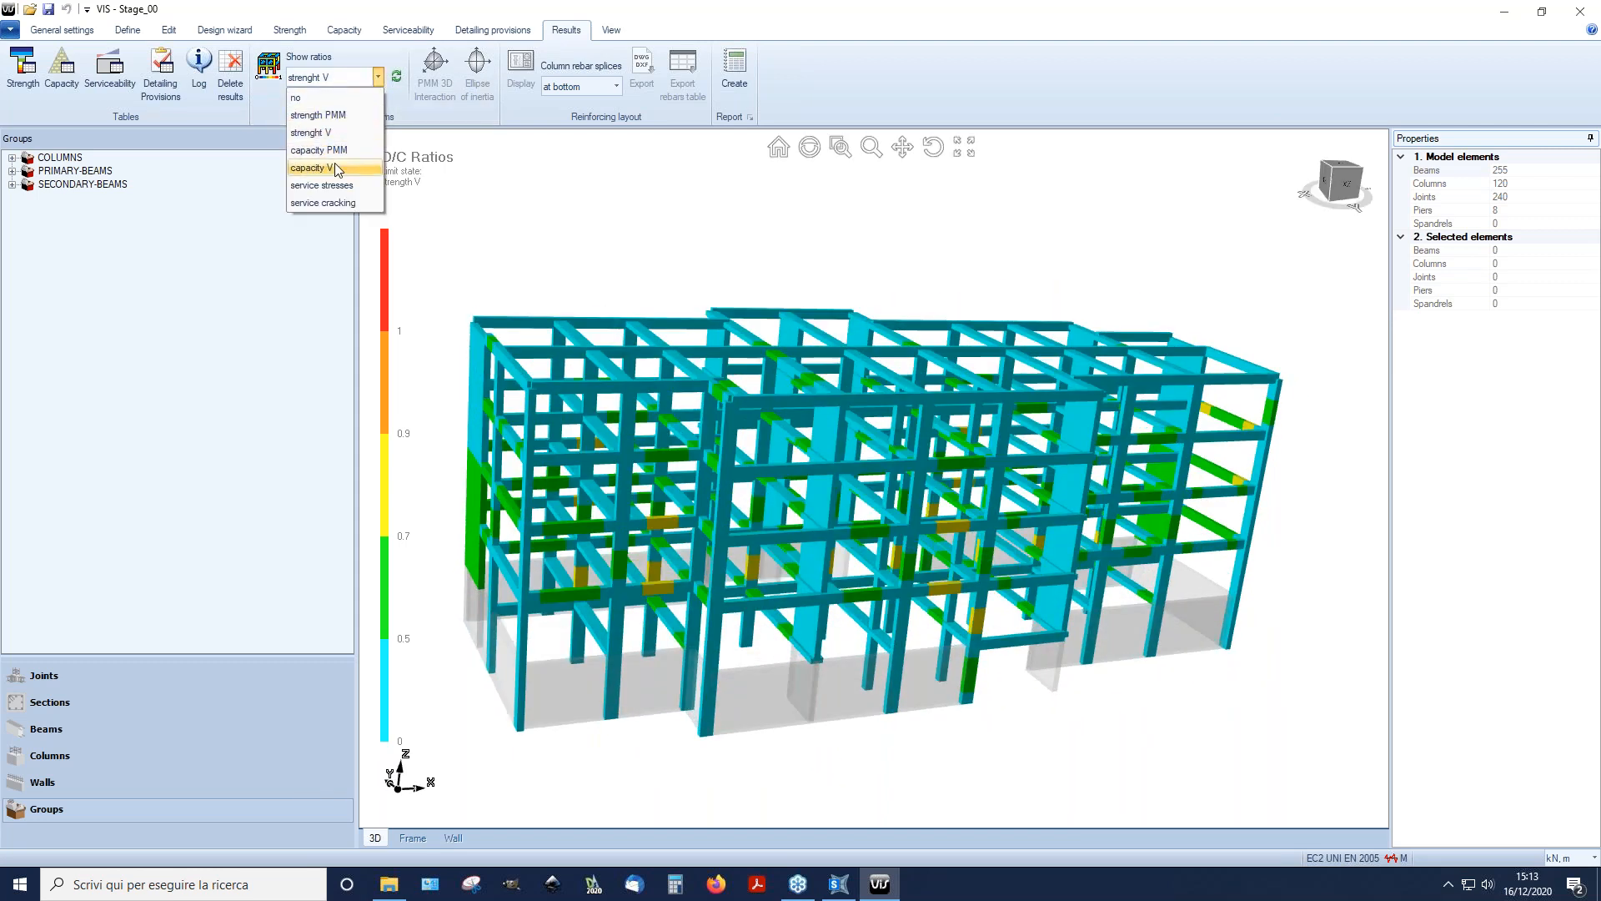
{"action": "left_click", "coordinate": [378, 76]}
{"action": "middle_click_drag", "start_coordinate": [1154, 483], "coordinate": [1107, 495]}
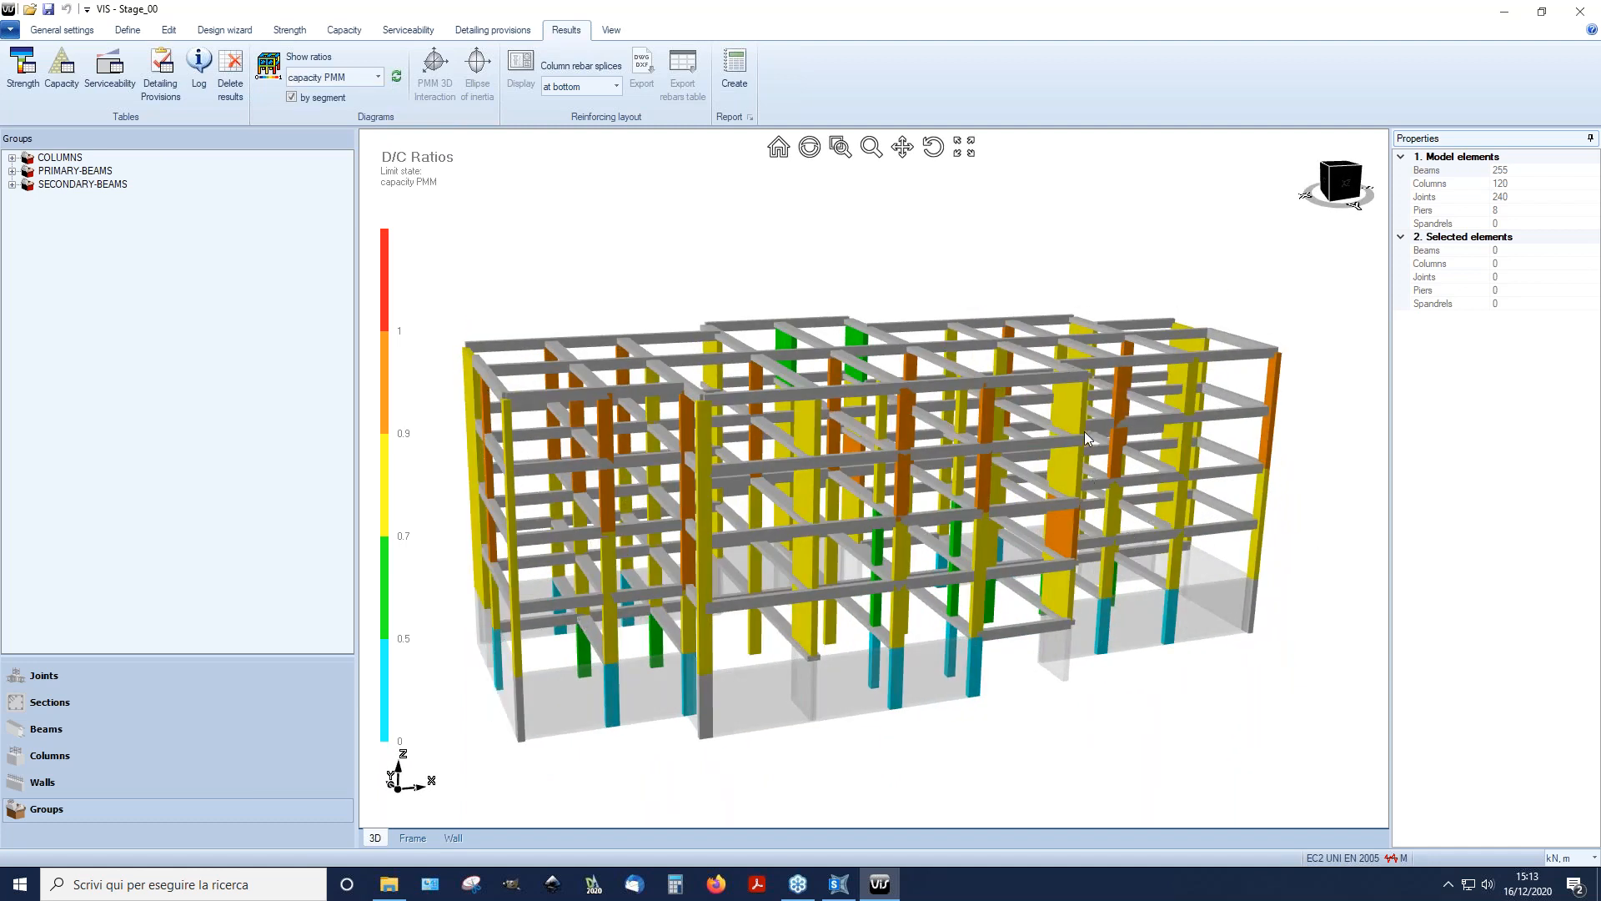
{"action": "mouse_move", "coordinate": [1105, 428]}
{"action": "middle_mouse_down"}
{"action": "mouse_move", "coordinate": [1126, 423]}
{"action": "mouse_move", "coordinate": [1084, 410]}
{"action": "middle_mouse_up"}
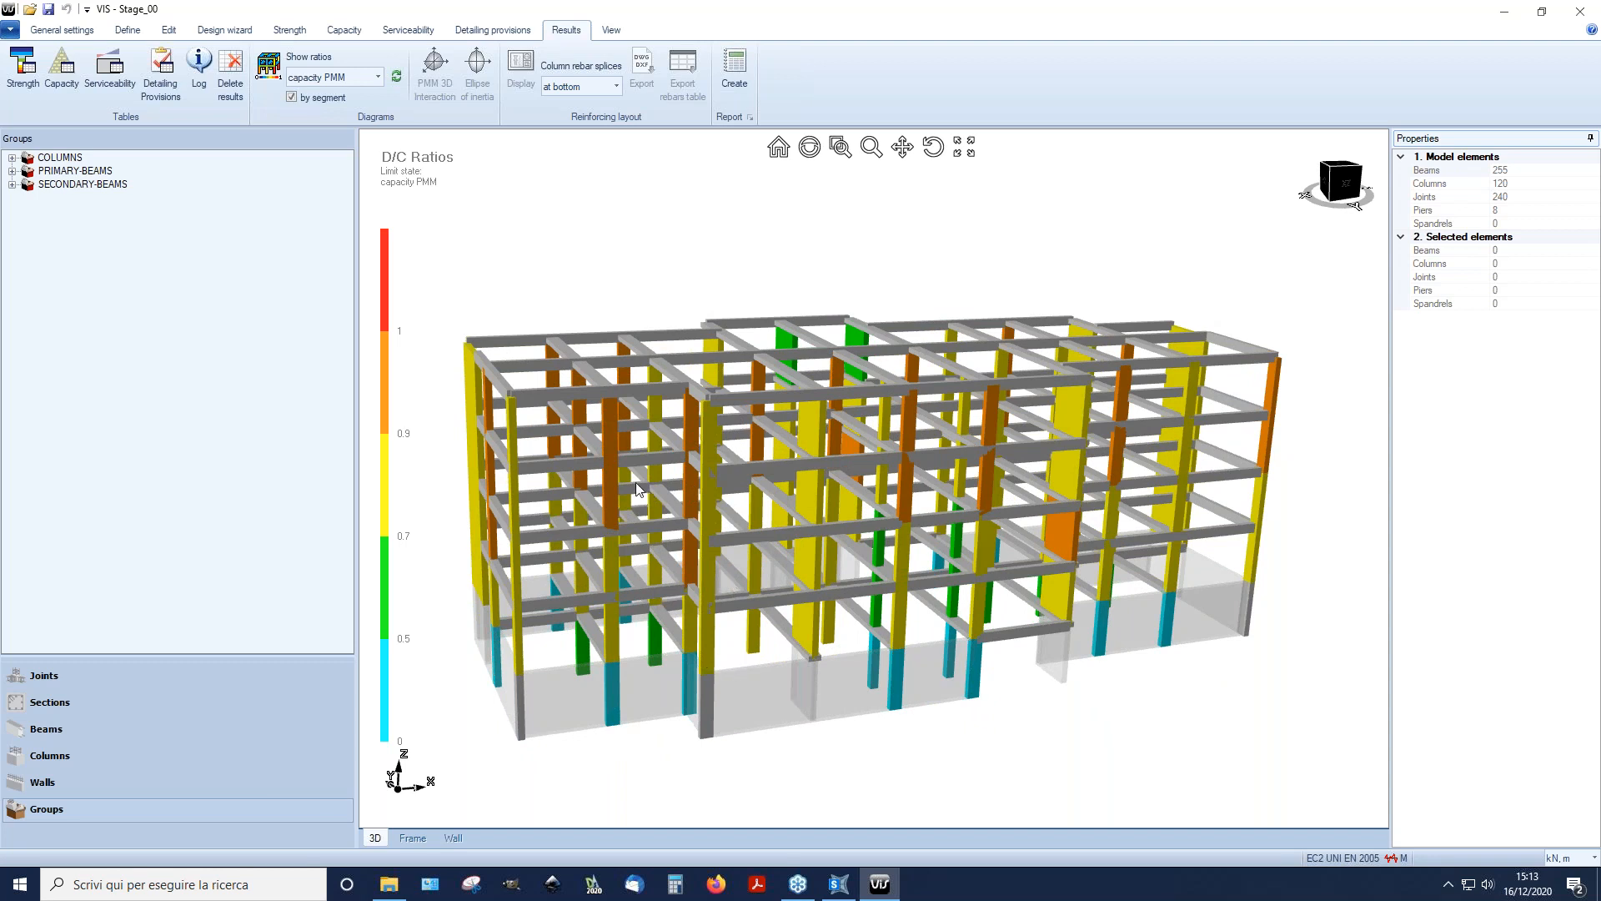
{"action": "scroll", "coordinate": [618, 466], "scroll_direction": "up", "scroll_amount": 1}
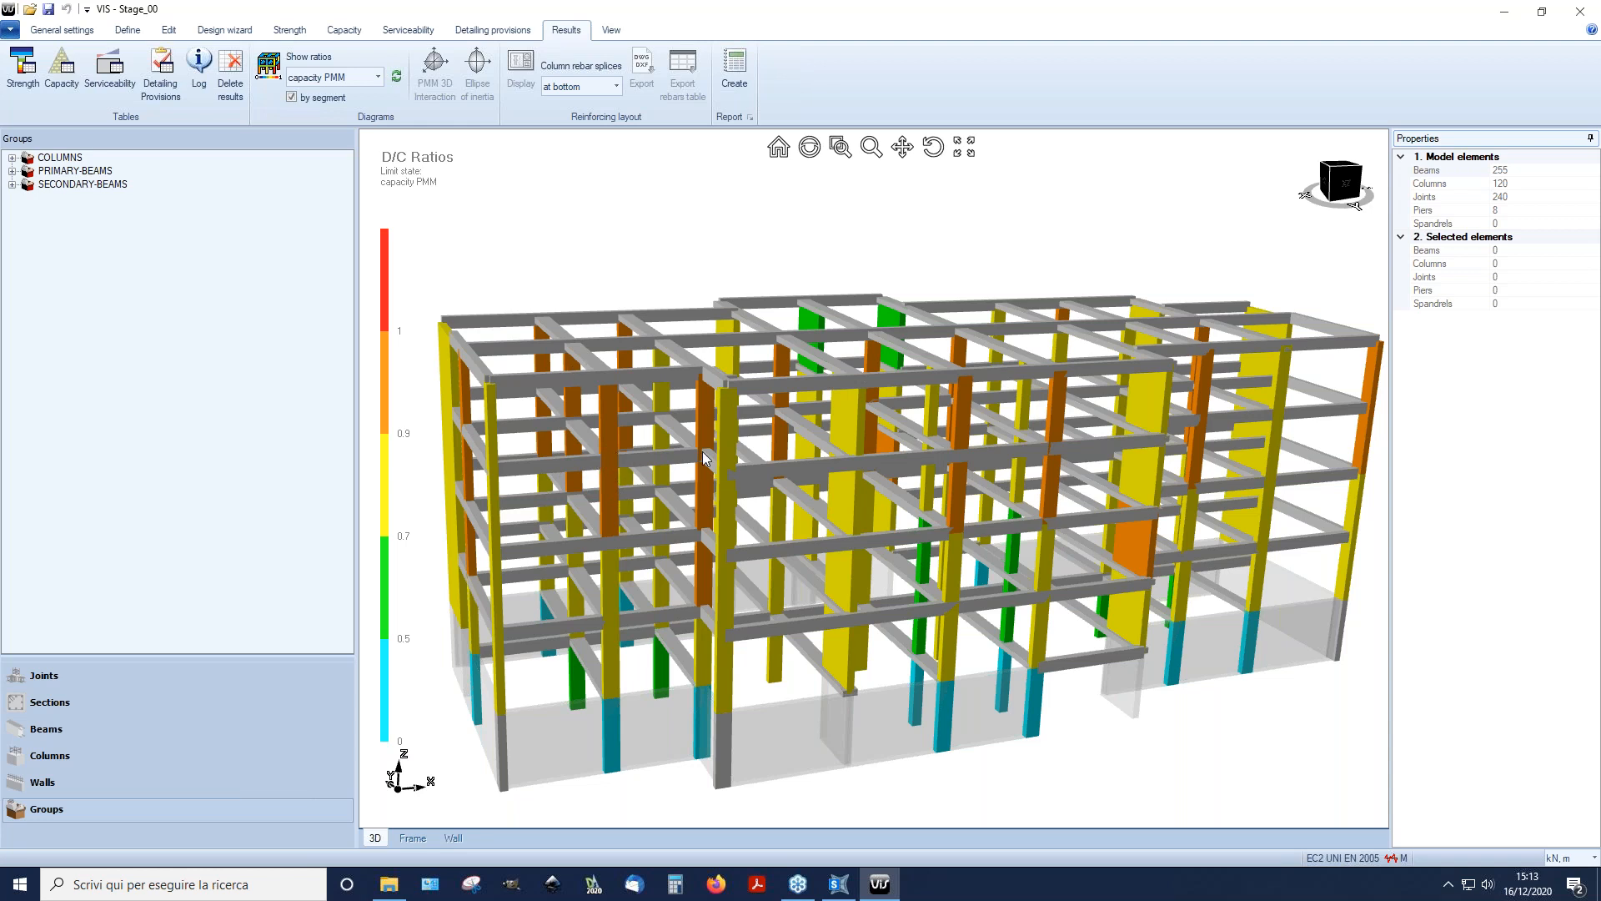
Step: Show the capacity shear (V) demand/capacity ratios and examine the beams, columns and walls across the building
{"action": "scroll", "coordinate": [710, 442], "scroll_direction": "down", "scroll_amount": 1}
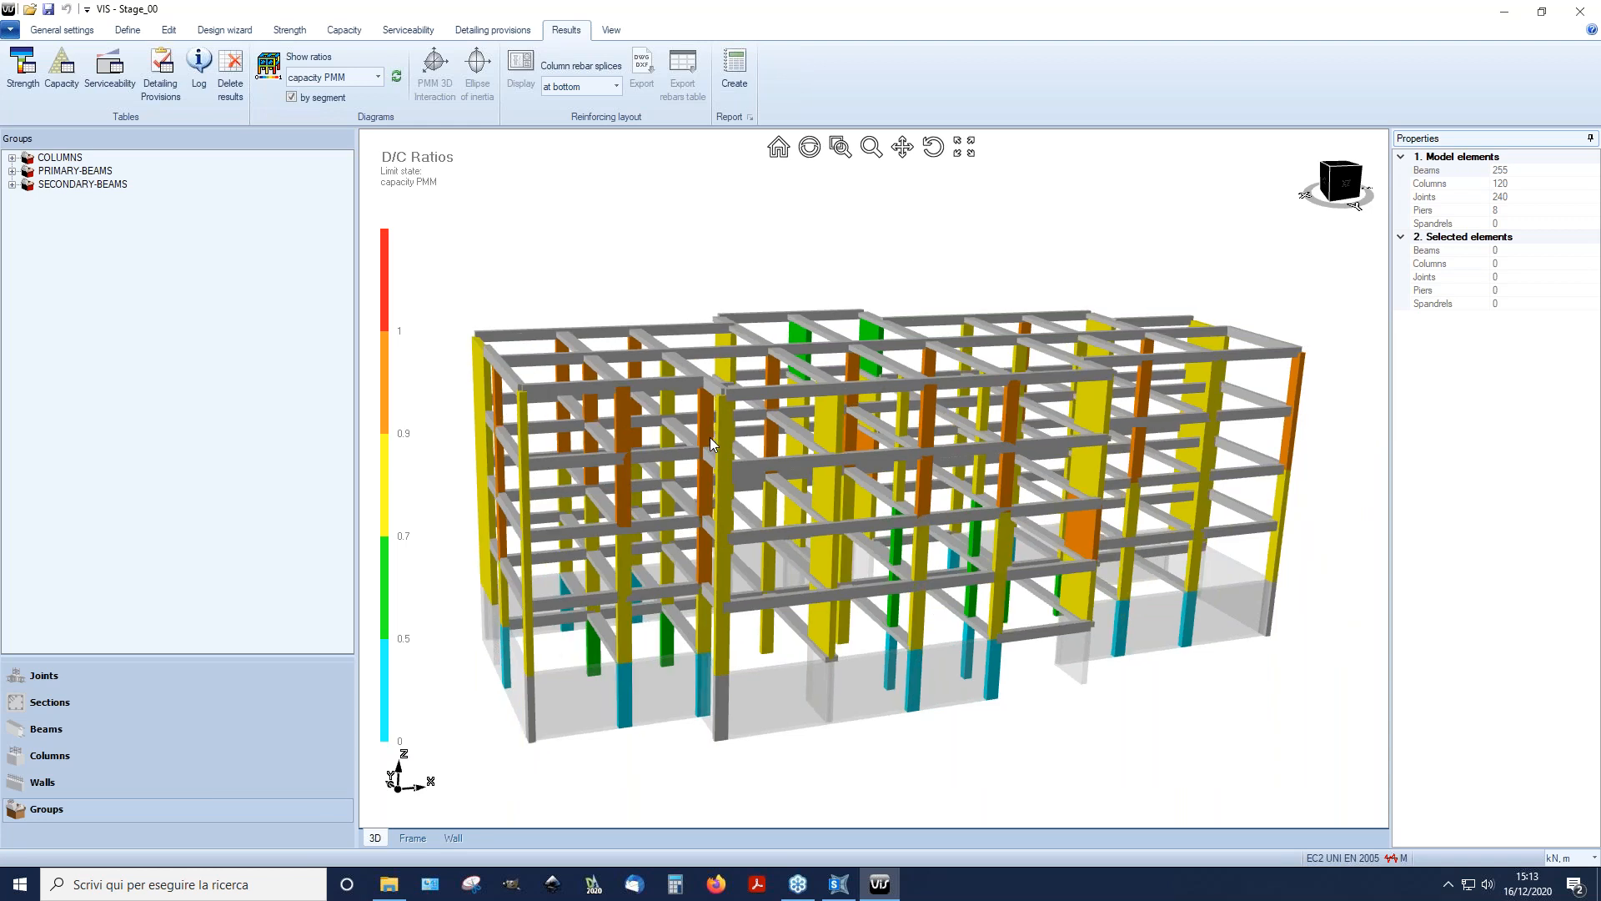
{"action": "left_click", "coordinate": [378, 77]}
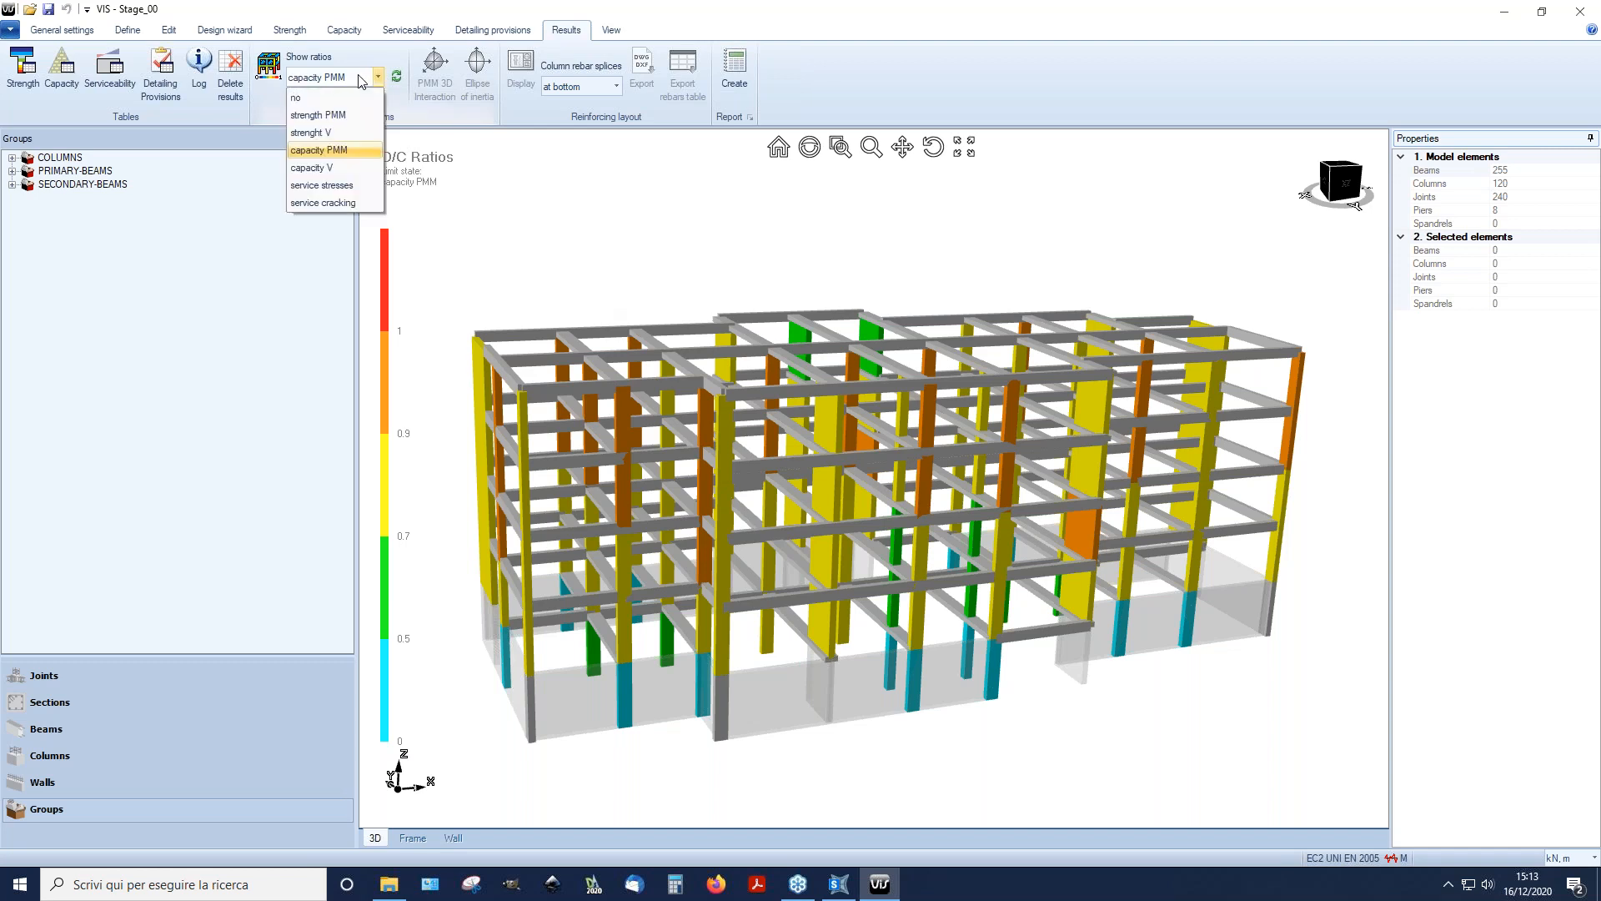
{"action": "left_click", "coordinate": [339, 166]}
{"action": "middle_click_drag", "start_coordinate": [942, 546], "coordinate": [583, 513]}
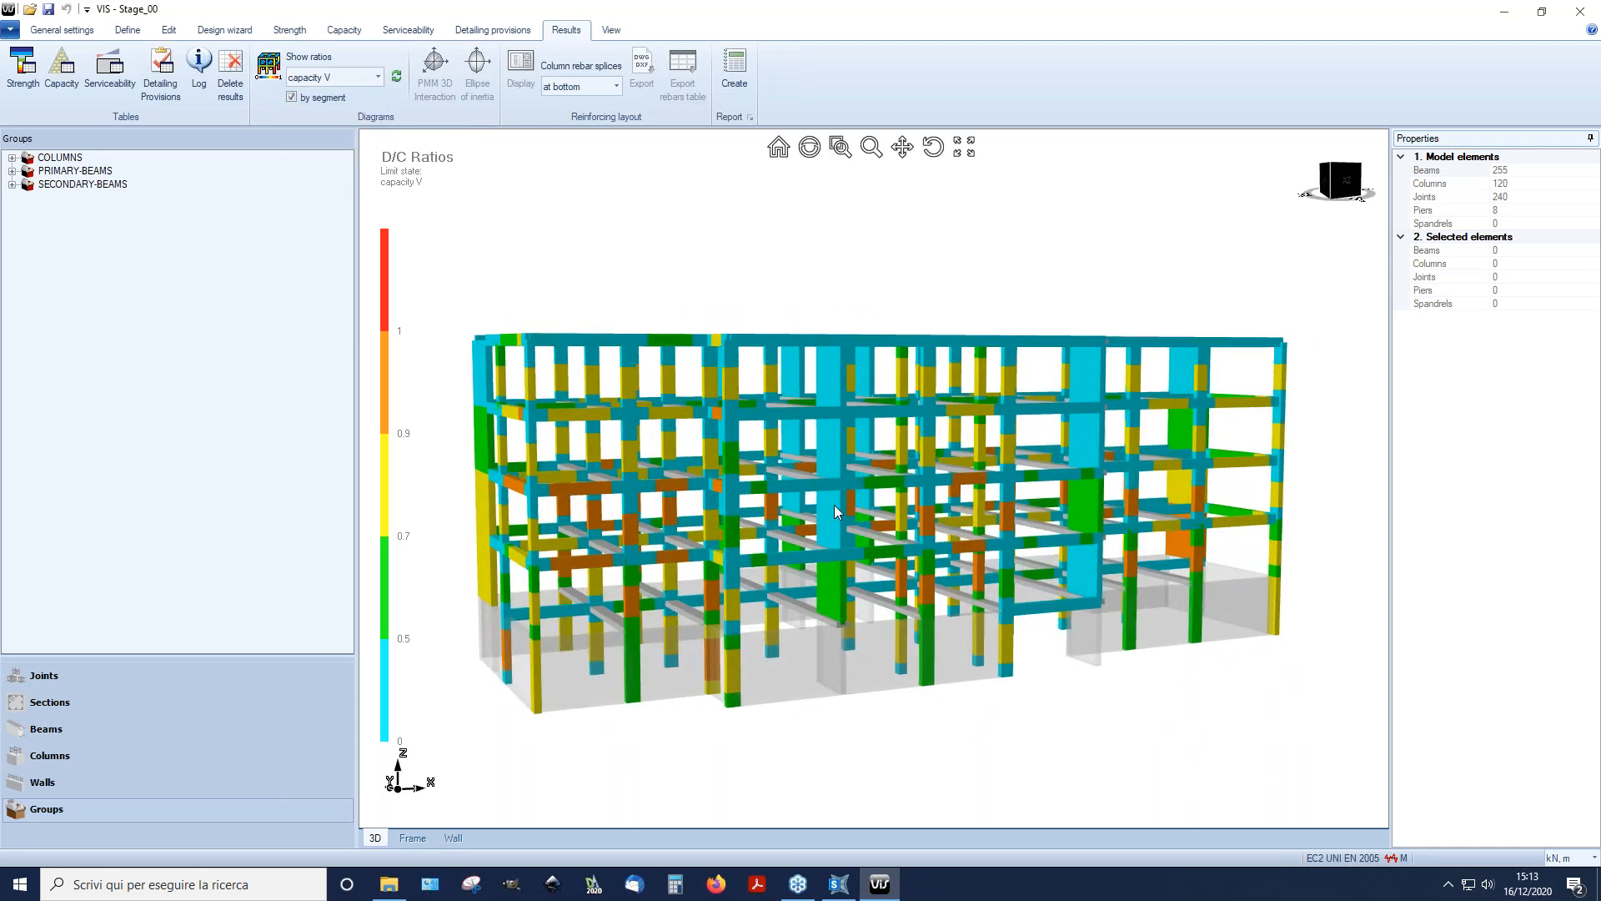
{"action": "middle_click_drag", "start_coordinate": [834, 496], "coordinate": [847, 404]}
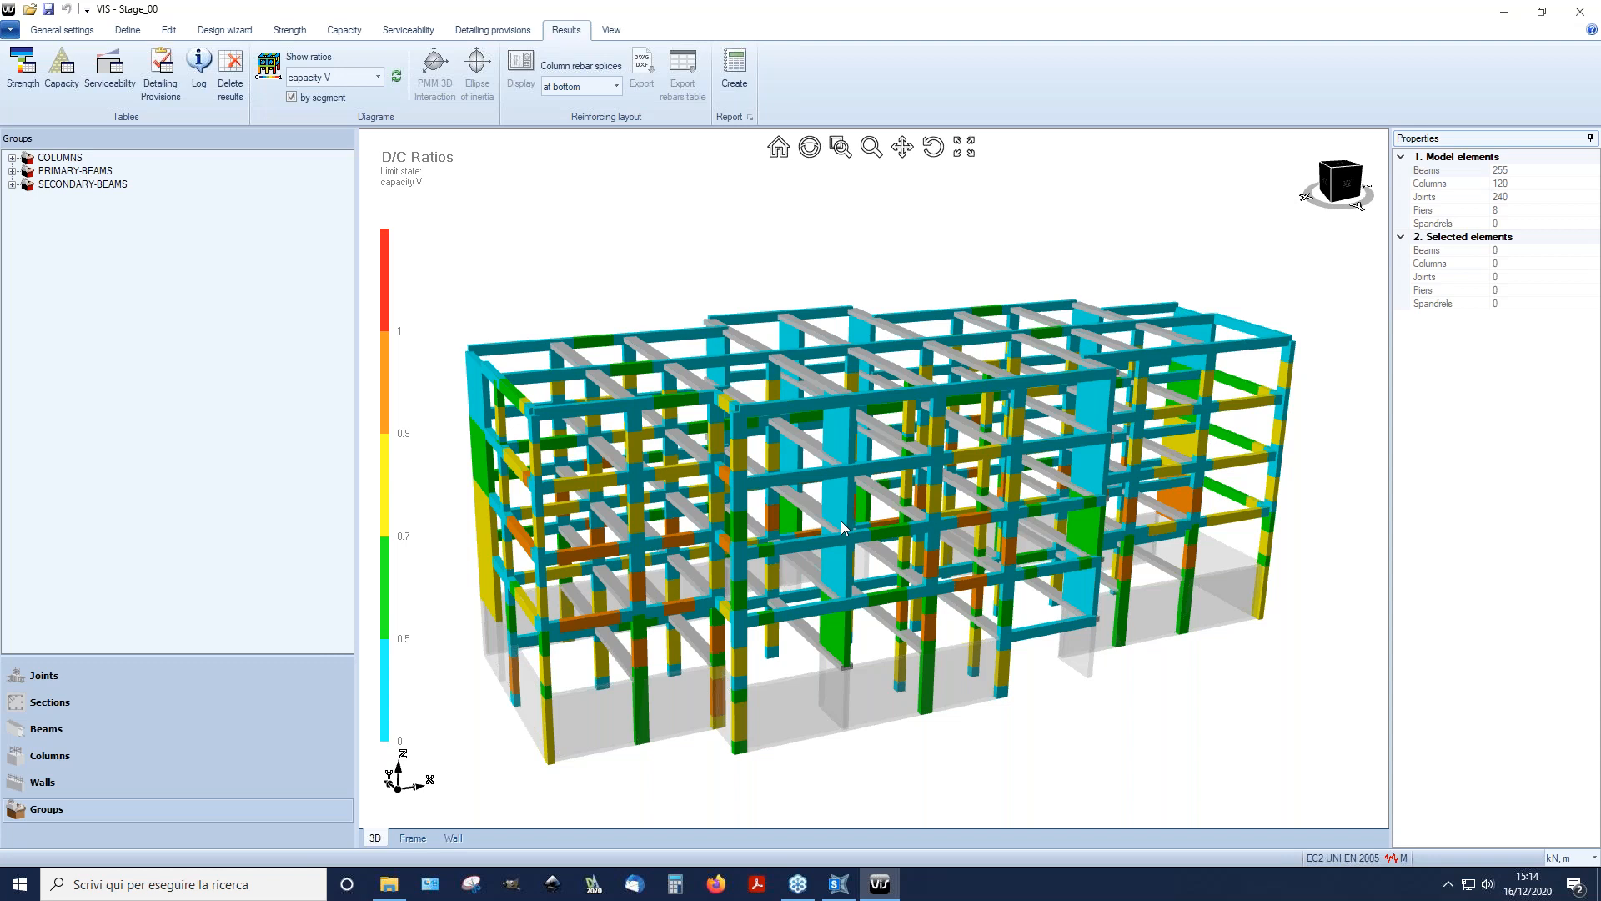
Step: Show the service stresses demand/capacity ratios and examine the secondary beams from above and from the side
{"action": "left_click", "coordinate": [378, 77]}
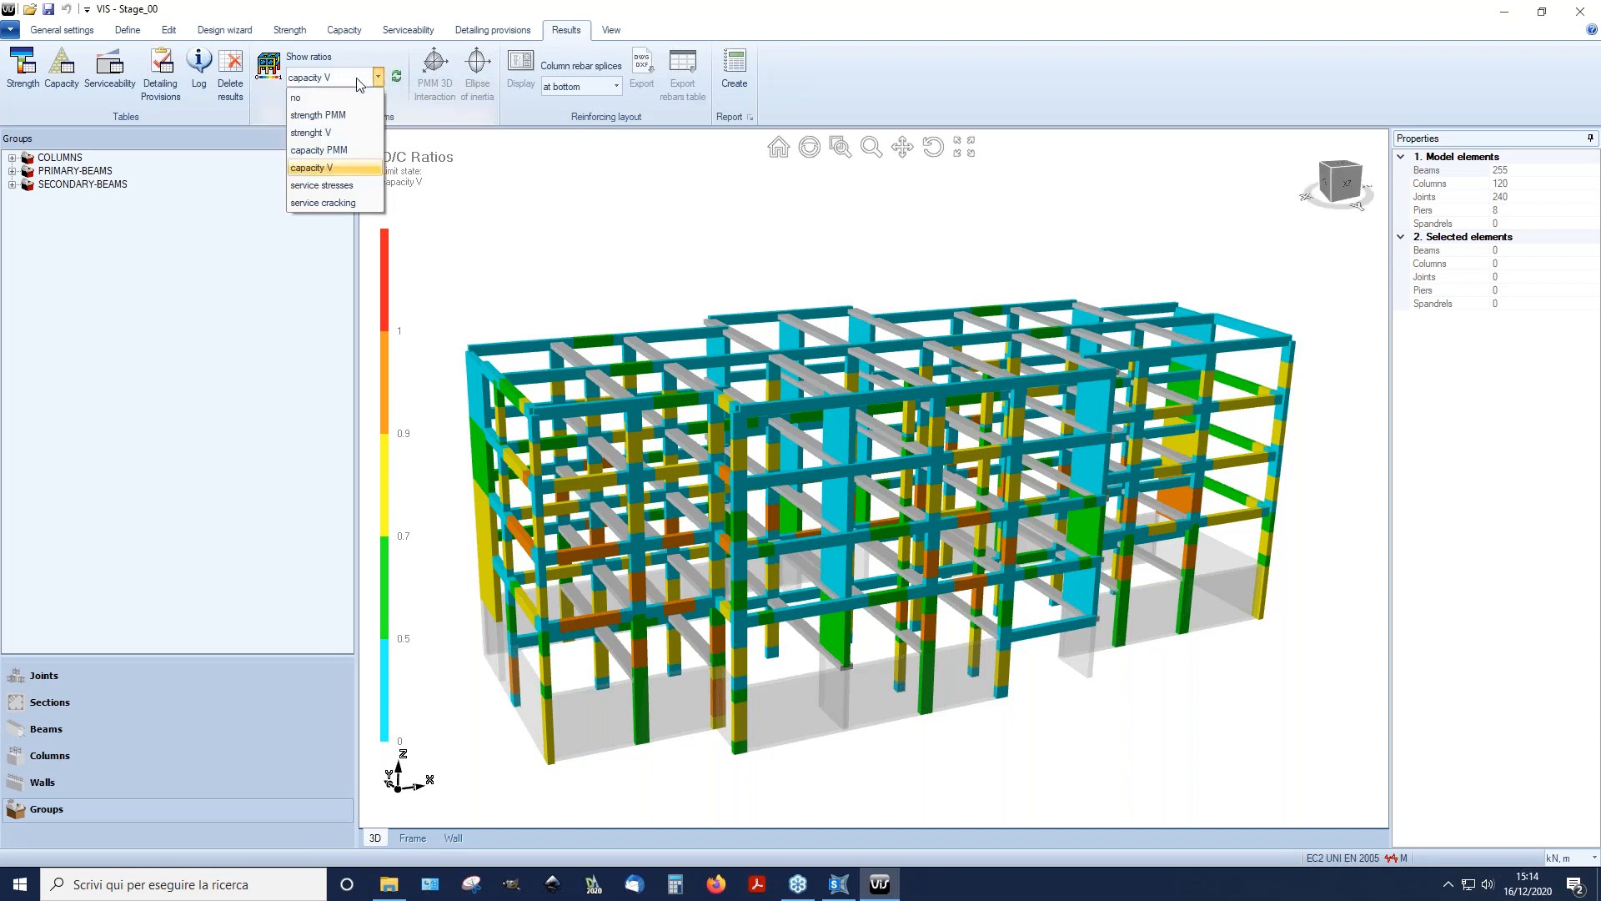
{"action": "left_click", "coordinate": [350, 185]}
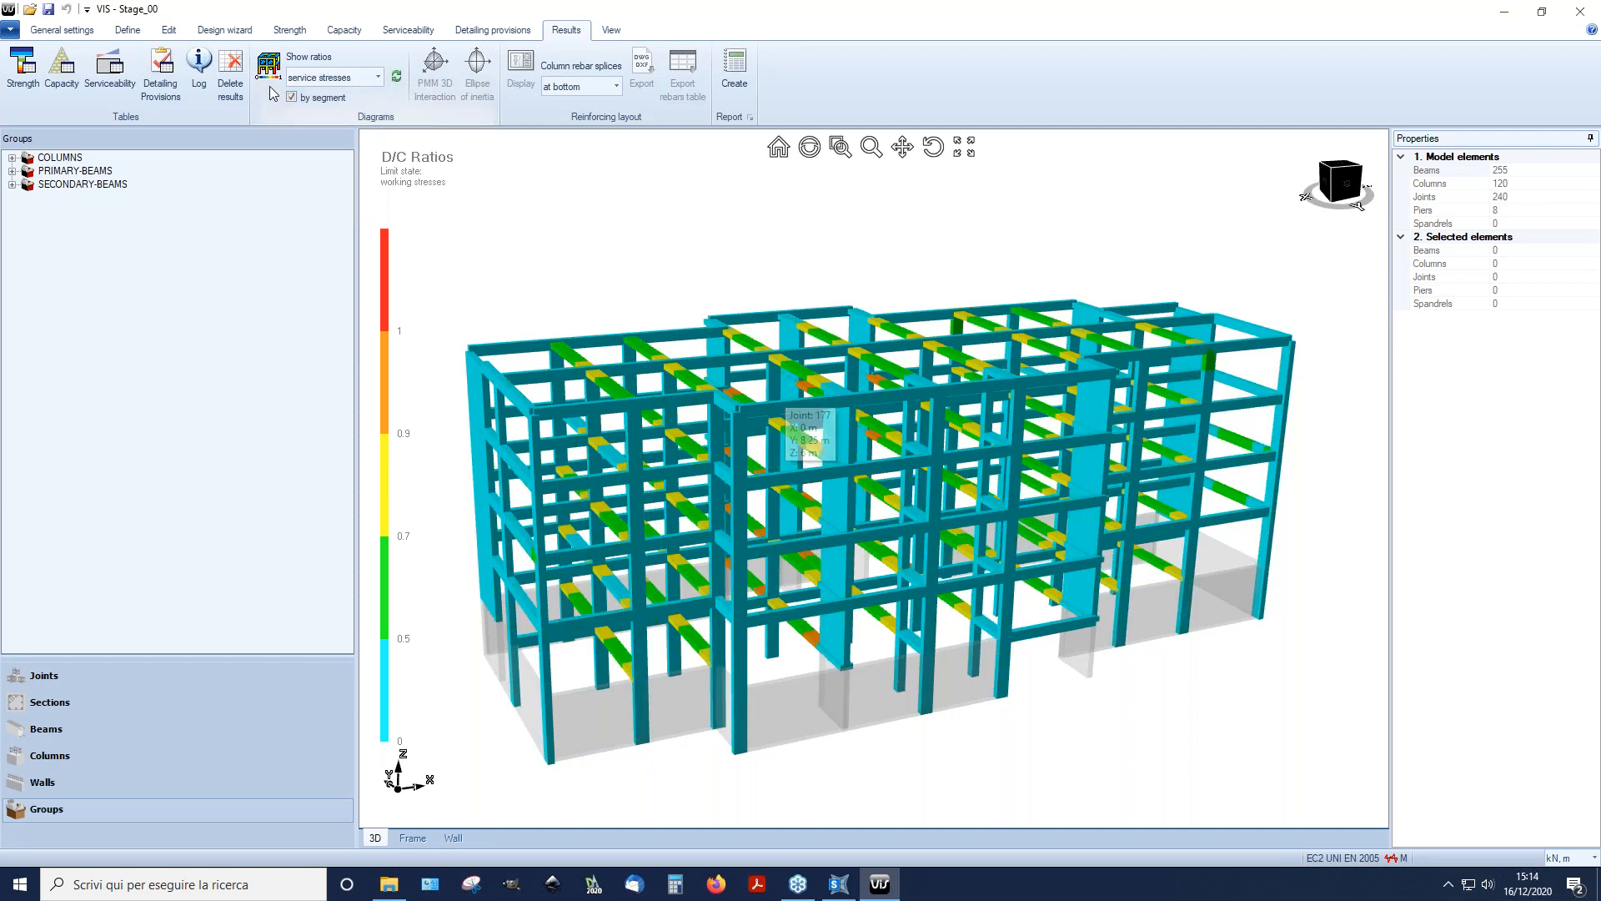
{"action": "middle_click_drag", "start_coordinate": [796, 399], "coordinate": [838, 465]}
{"action": "middle_click_drag", "start_coordinate": [899, 655], "coordinate": [922, 760]}
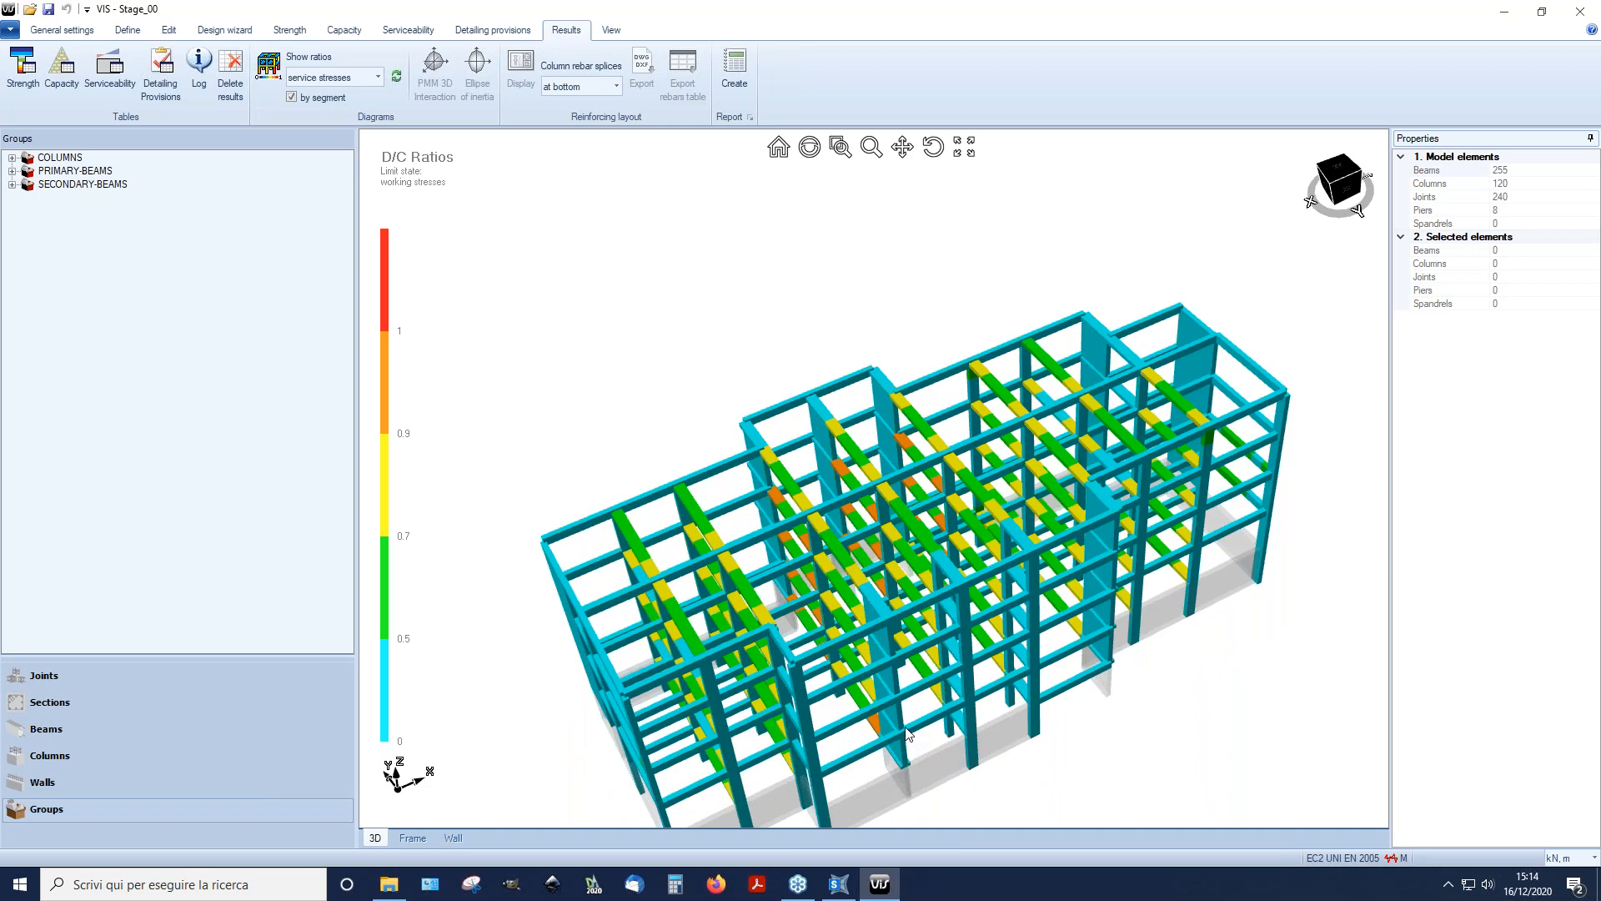
{"action": "middle_click_drag", "start_coordinate": [902, 717], "coordinate": [809, 490]}
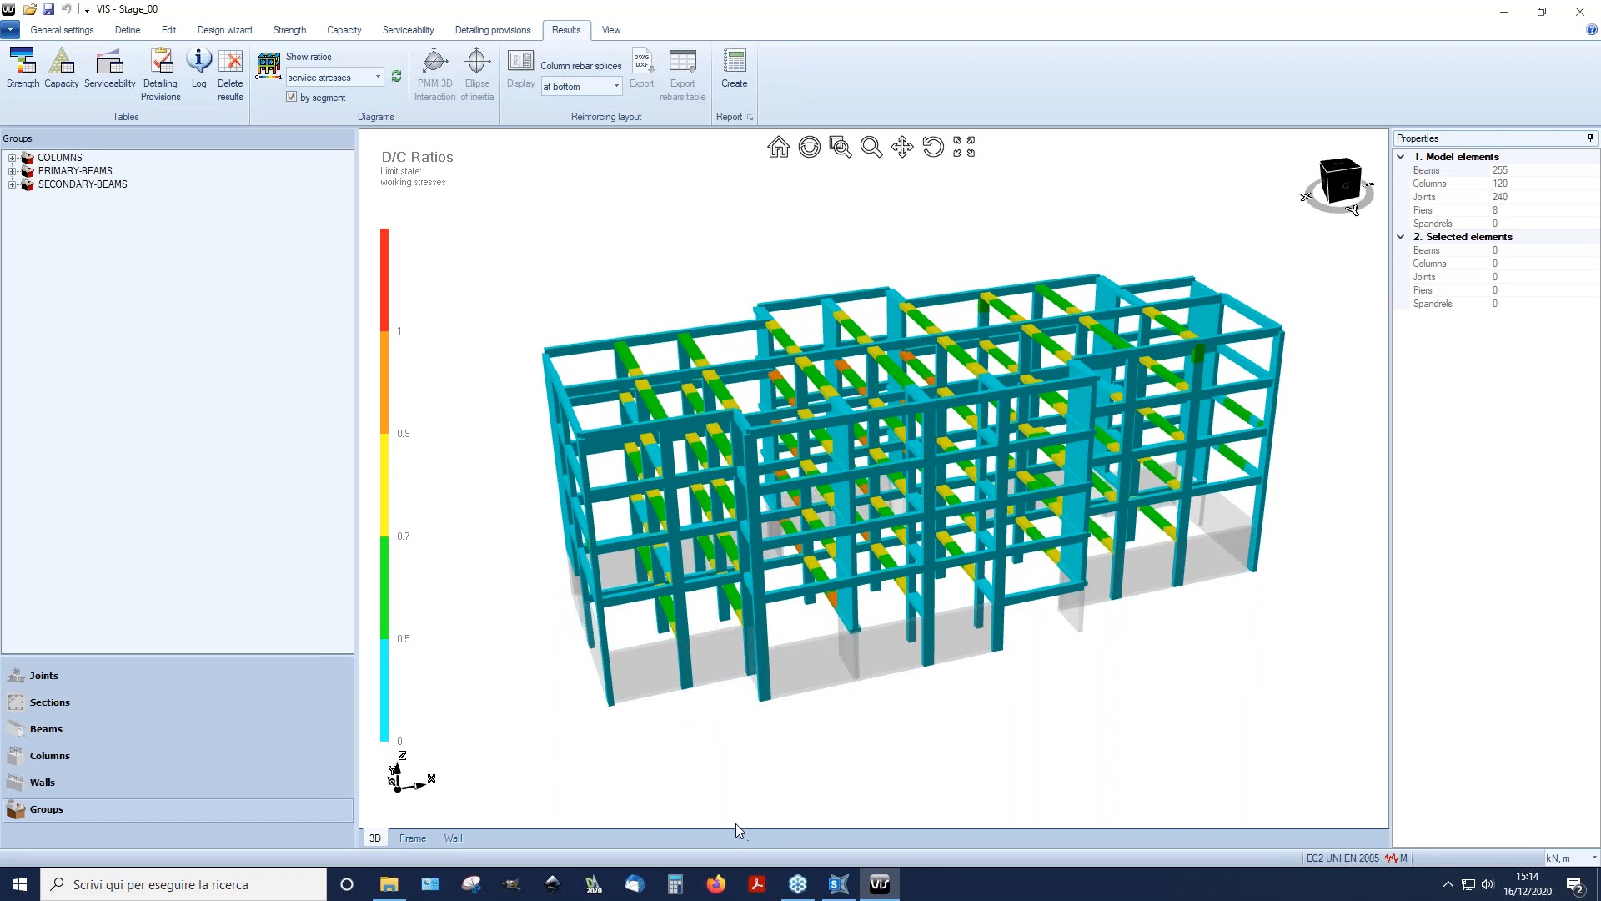
Step: Show the service cracking ratios on the model, and turn the ratio display off again
{"action": "left_click", "coordinate": [363, 83]}
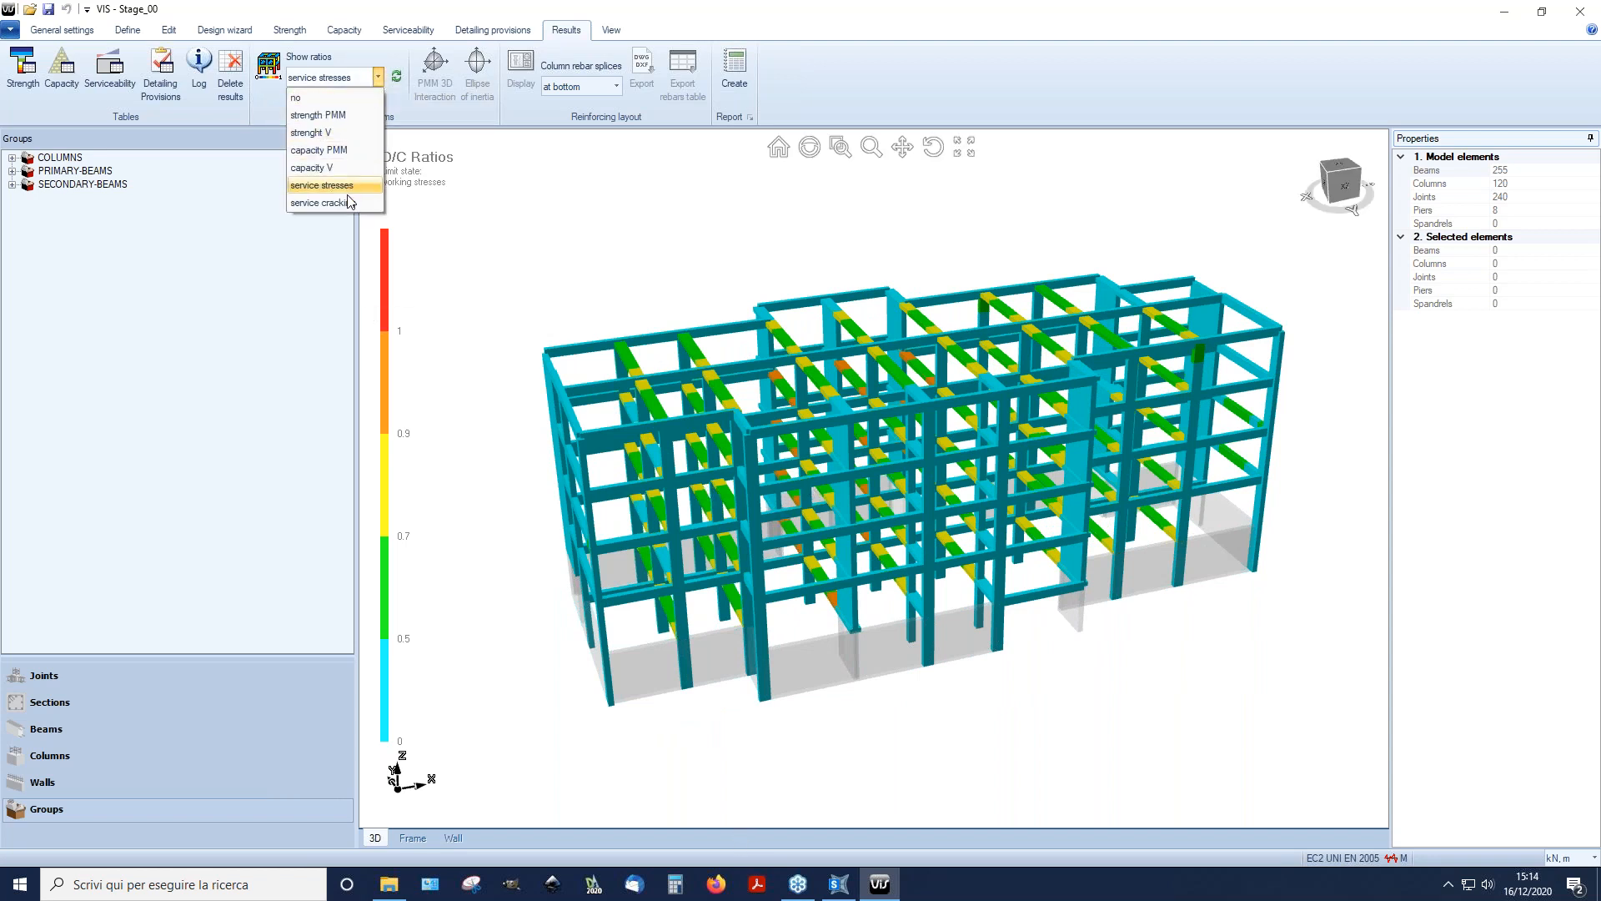
{"action": "left_click", "coordinate": [323, 202]}
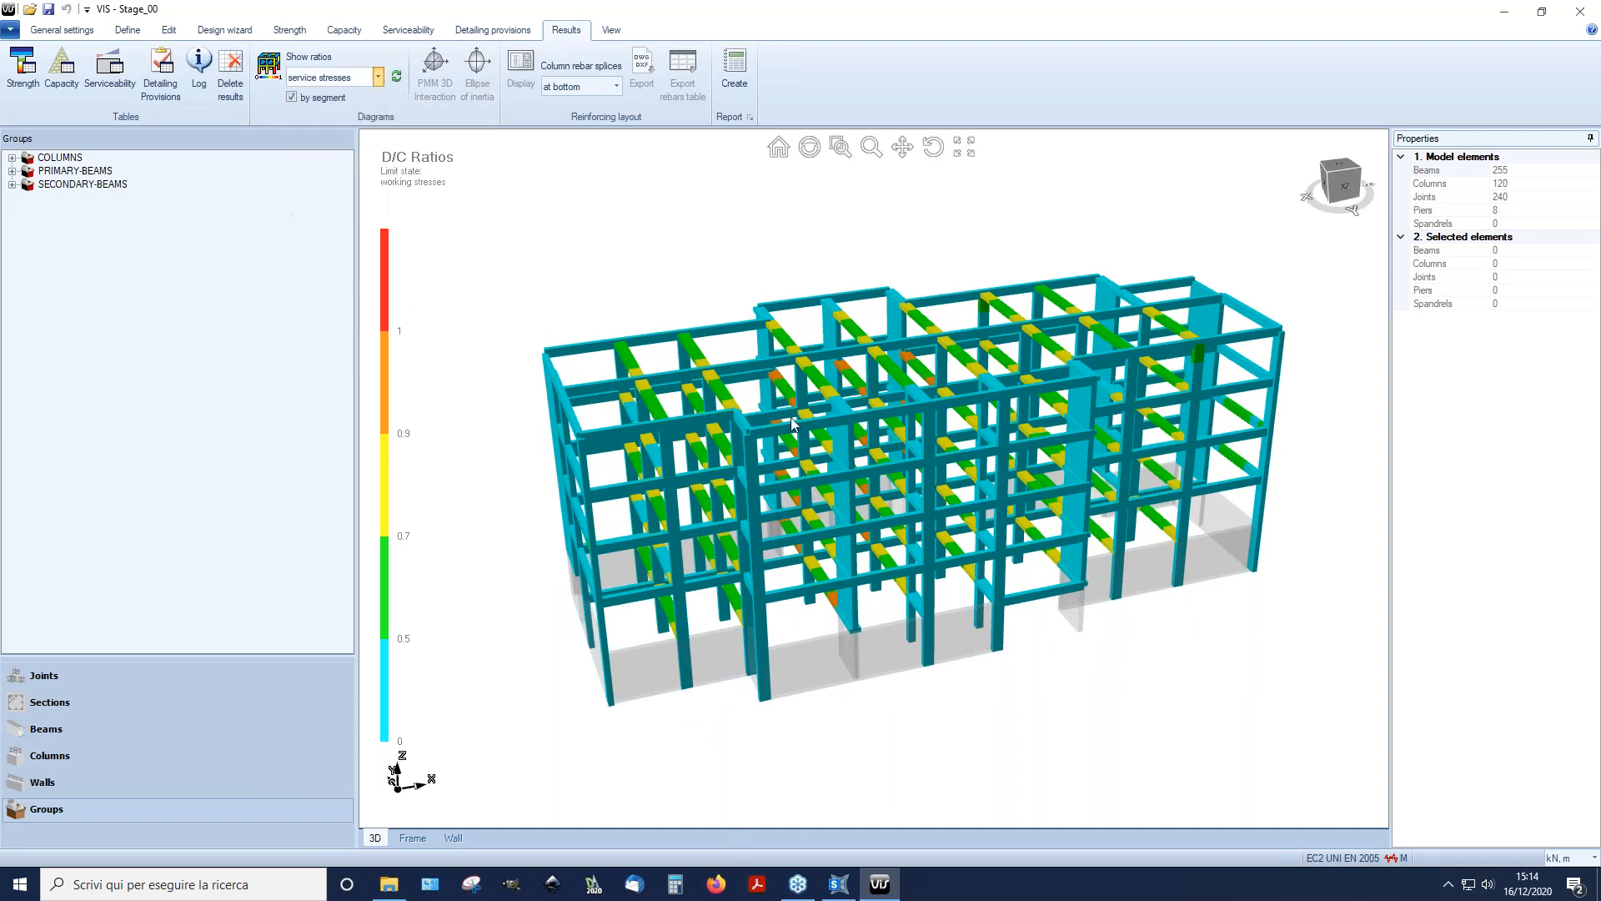
{"action": "left_click", "coordinate": [325, 80]}
{"action": "left_click", "coordinate": [327, 98]}
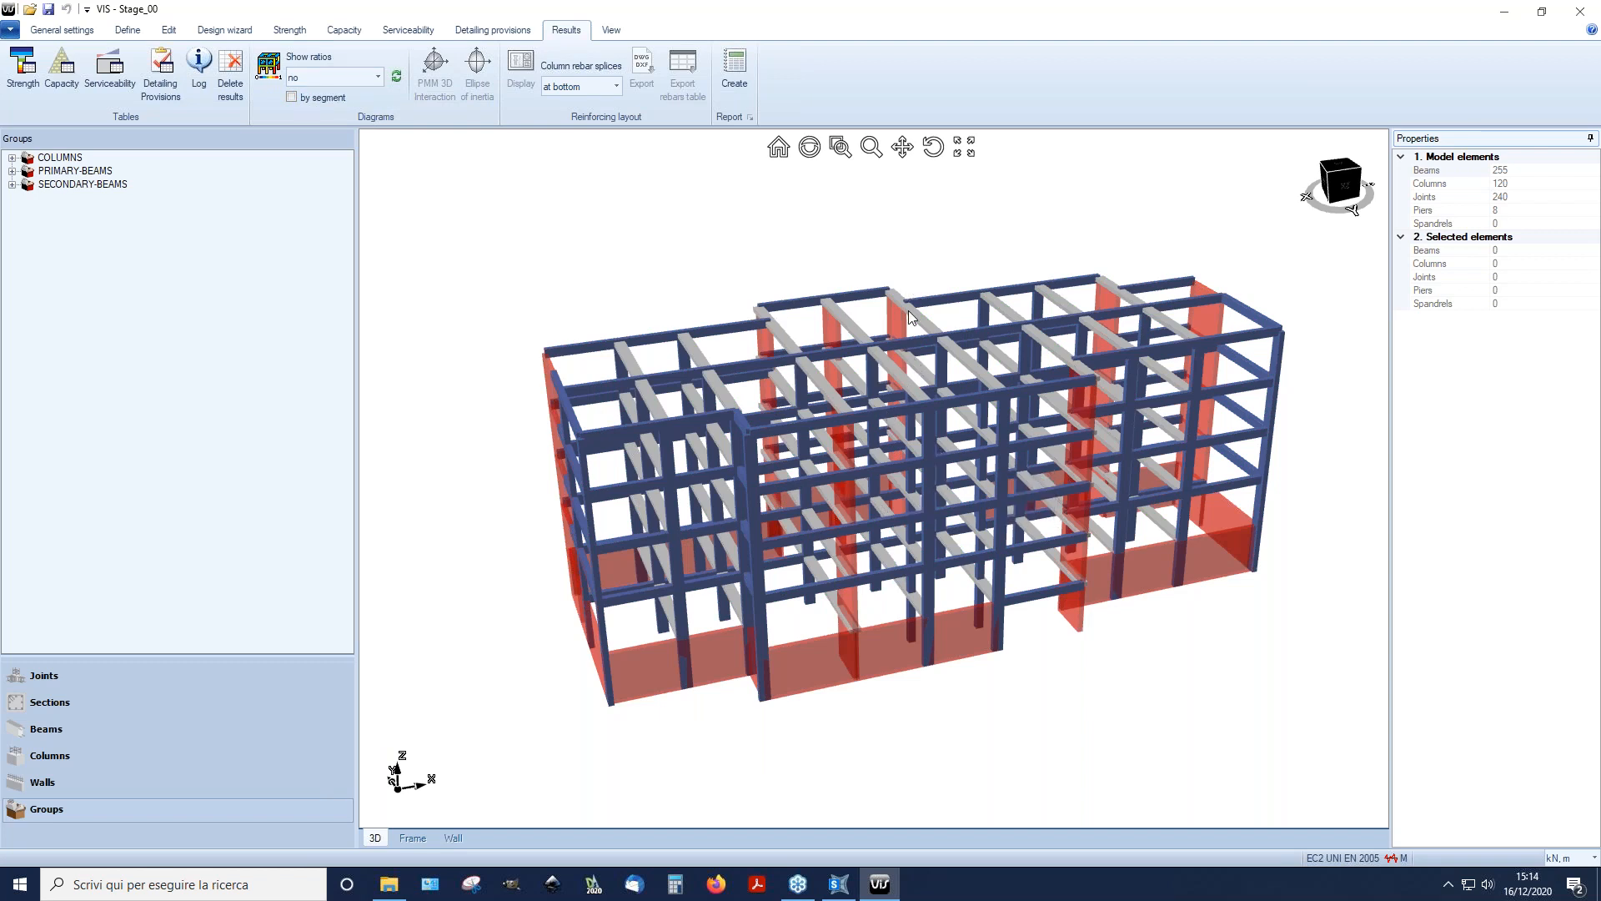
Step: Review the strength results tables for beam PMM, column PMM and beam V checks, and close them
{"action": "left_click", "coordinate": [26, 87]}
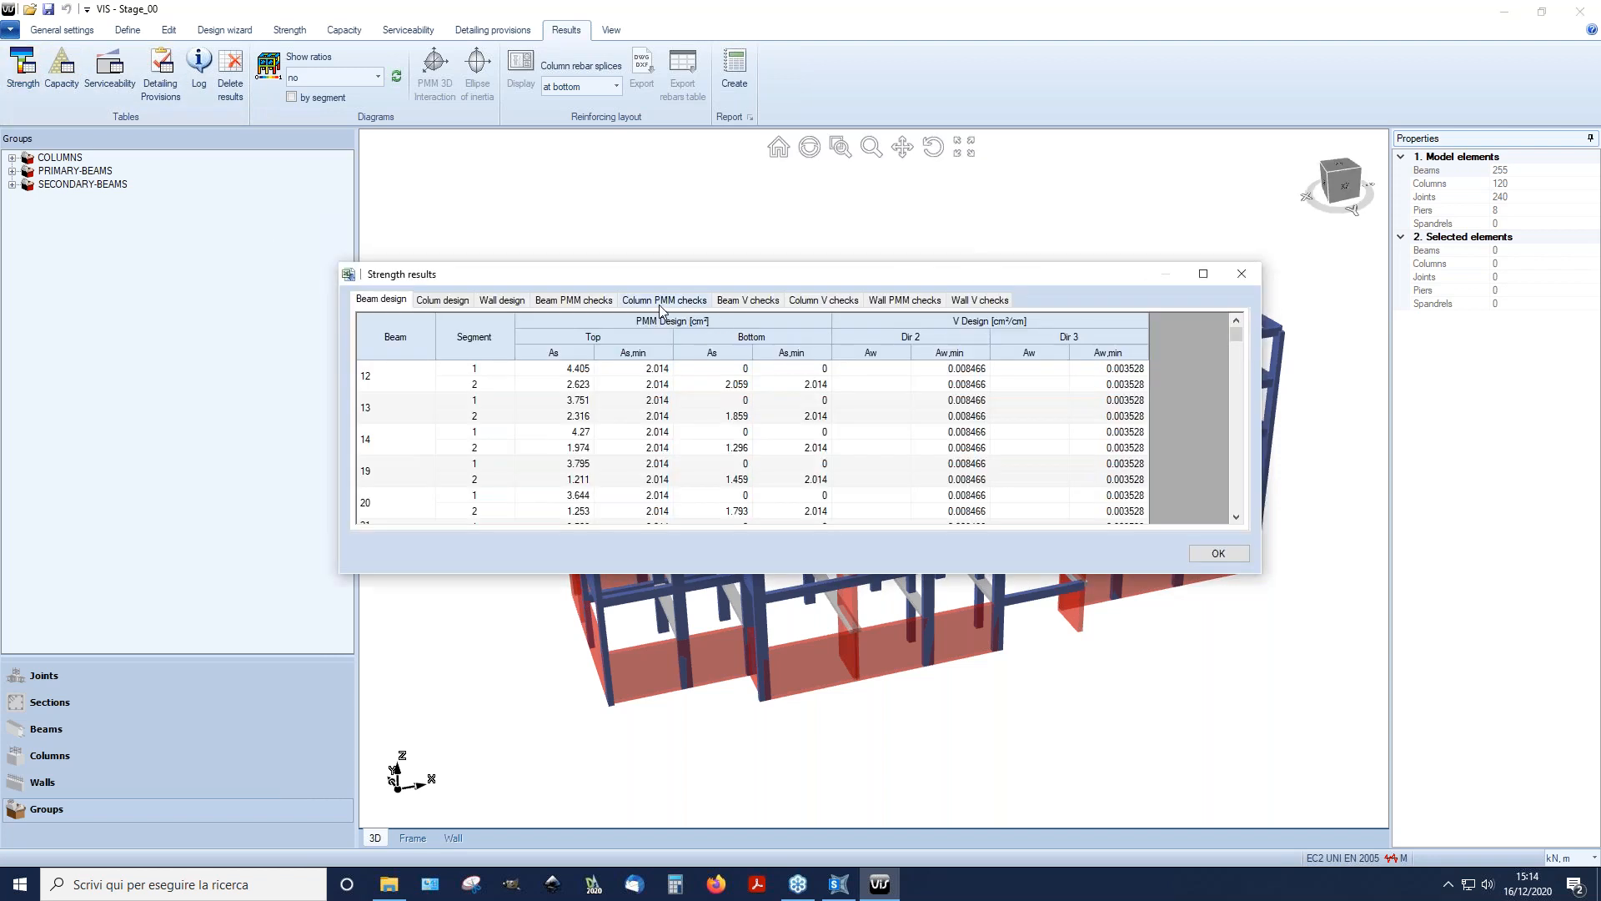
{"action": "left_click", "coordinate": [595, 305]}
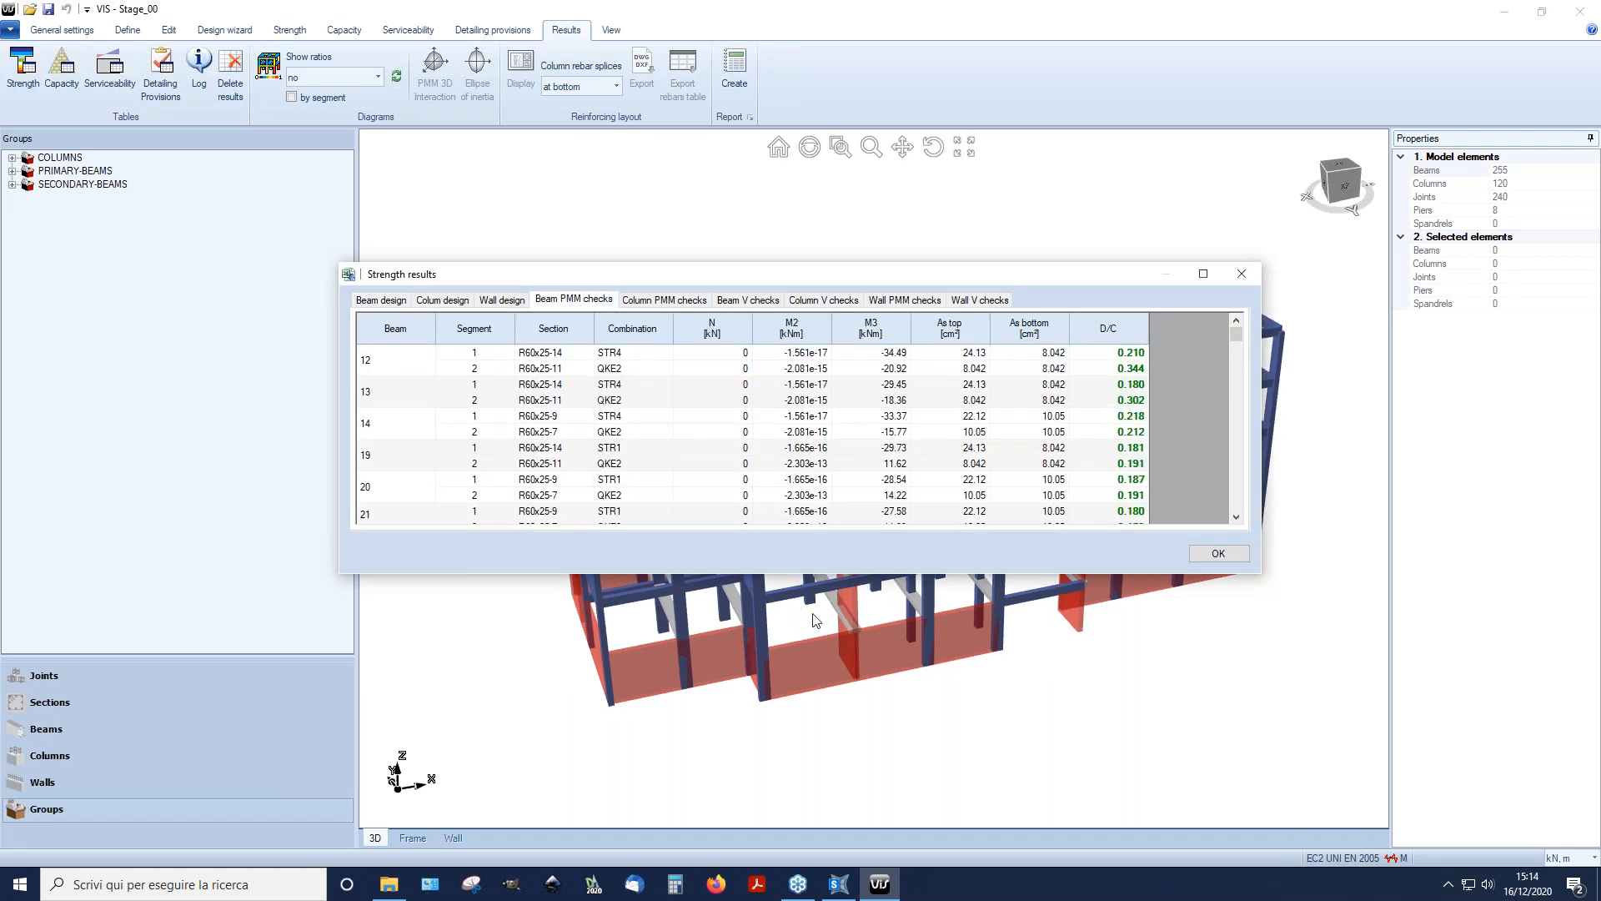
{"action": "left_click", "coordinate": [1205, 273]}
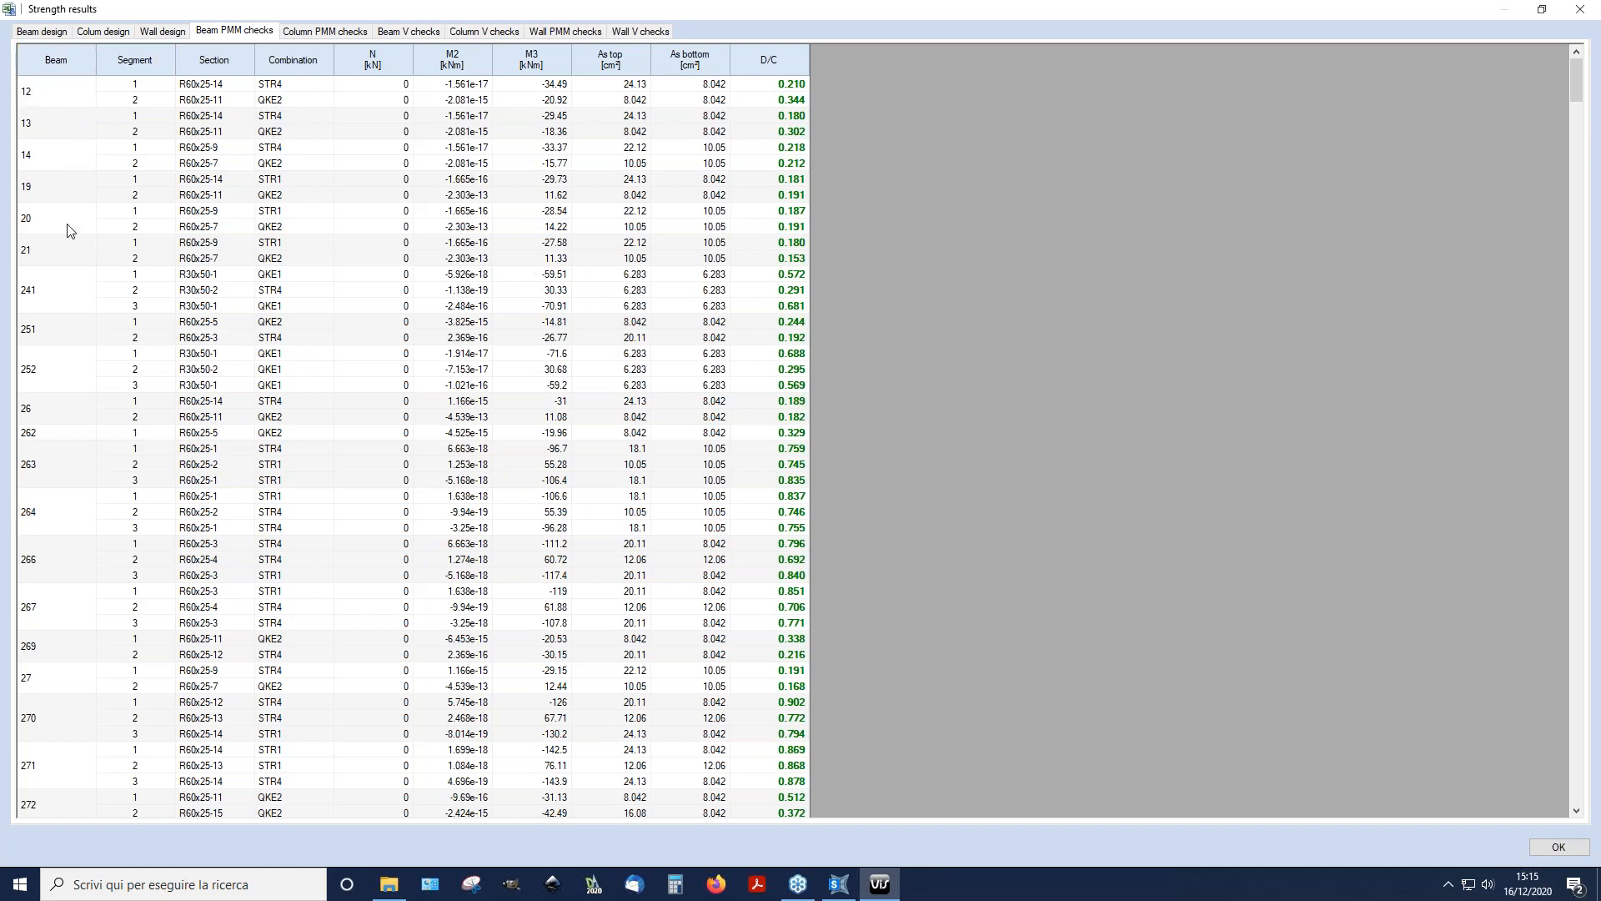
{"action": "left_click", "coordinate": [70, 284]}
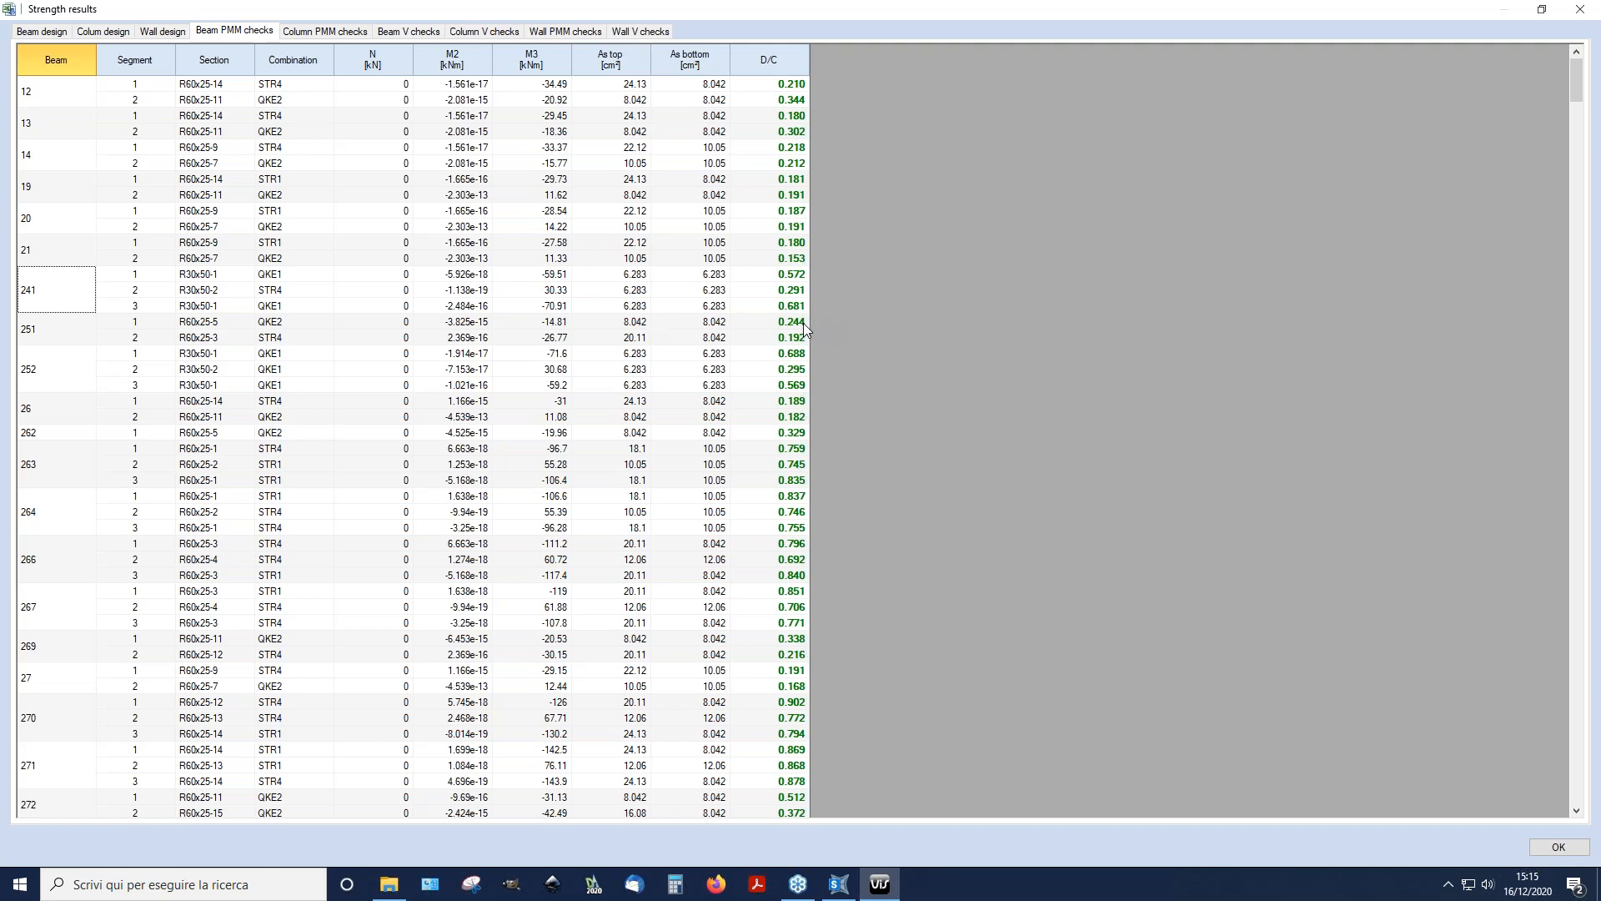
{"action": "left_click", "coordinate": [350, 33]}
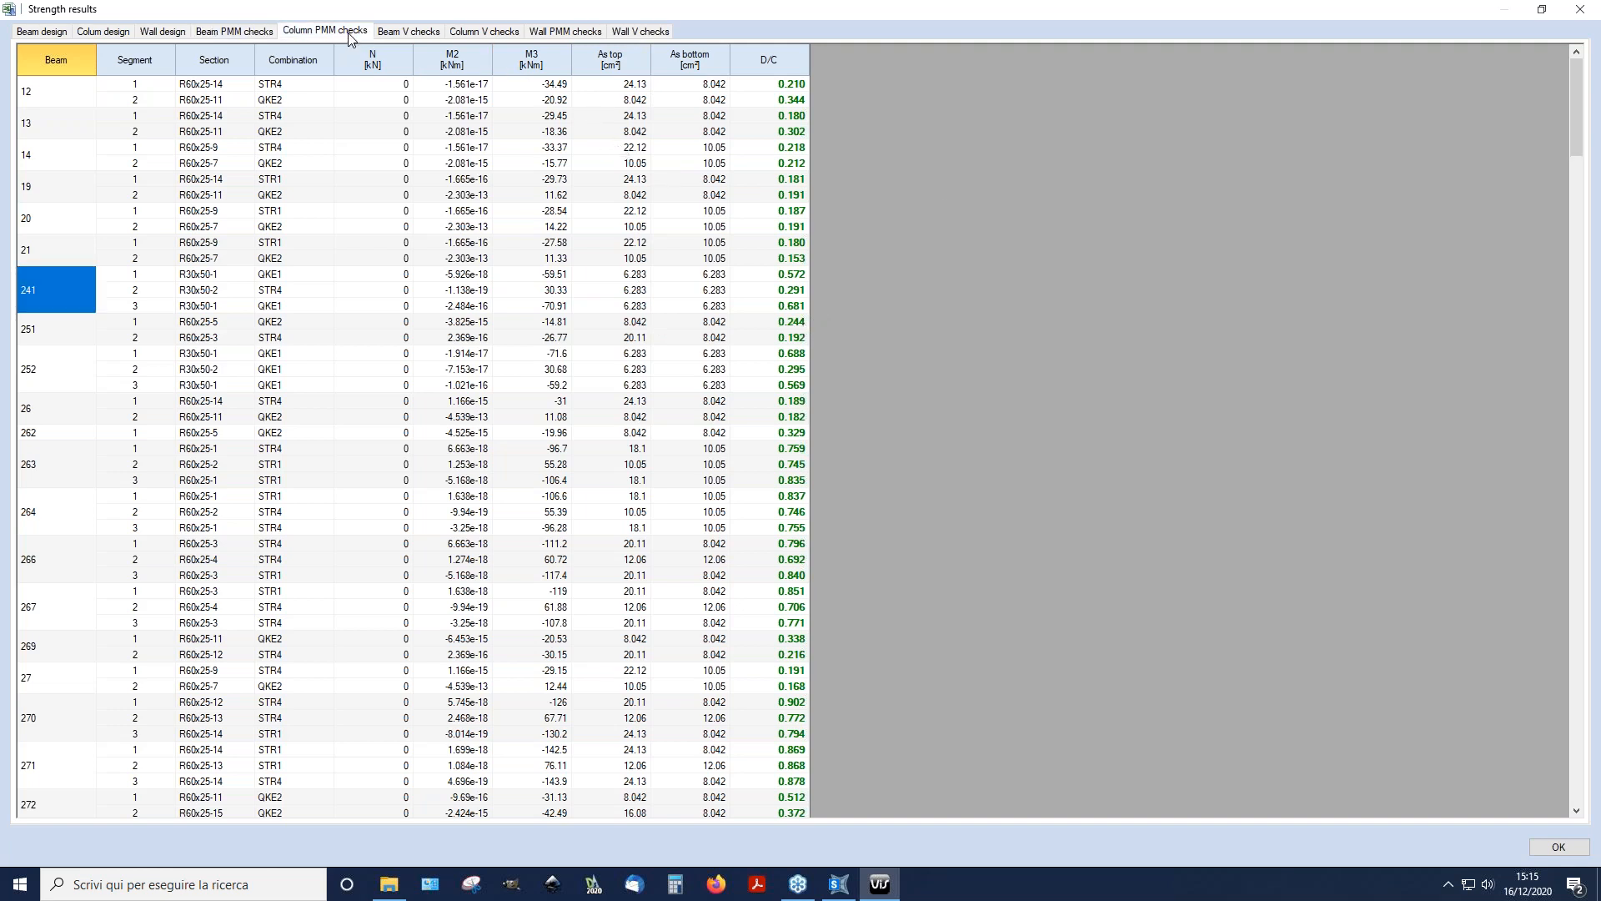
{"action": "left_click", "coordinate": [422, 36]}
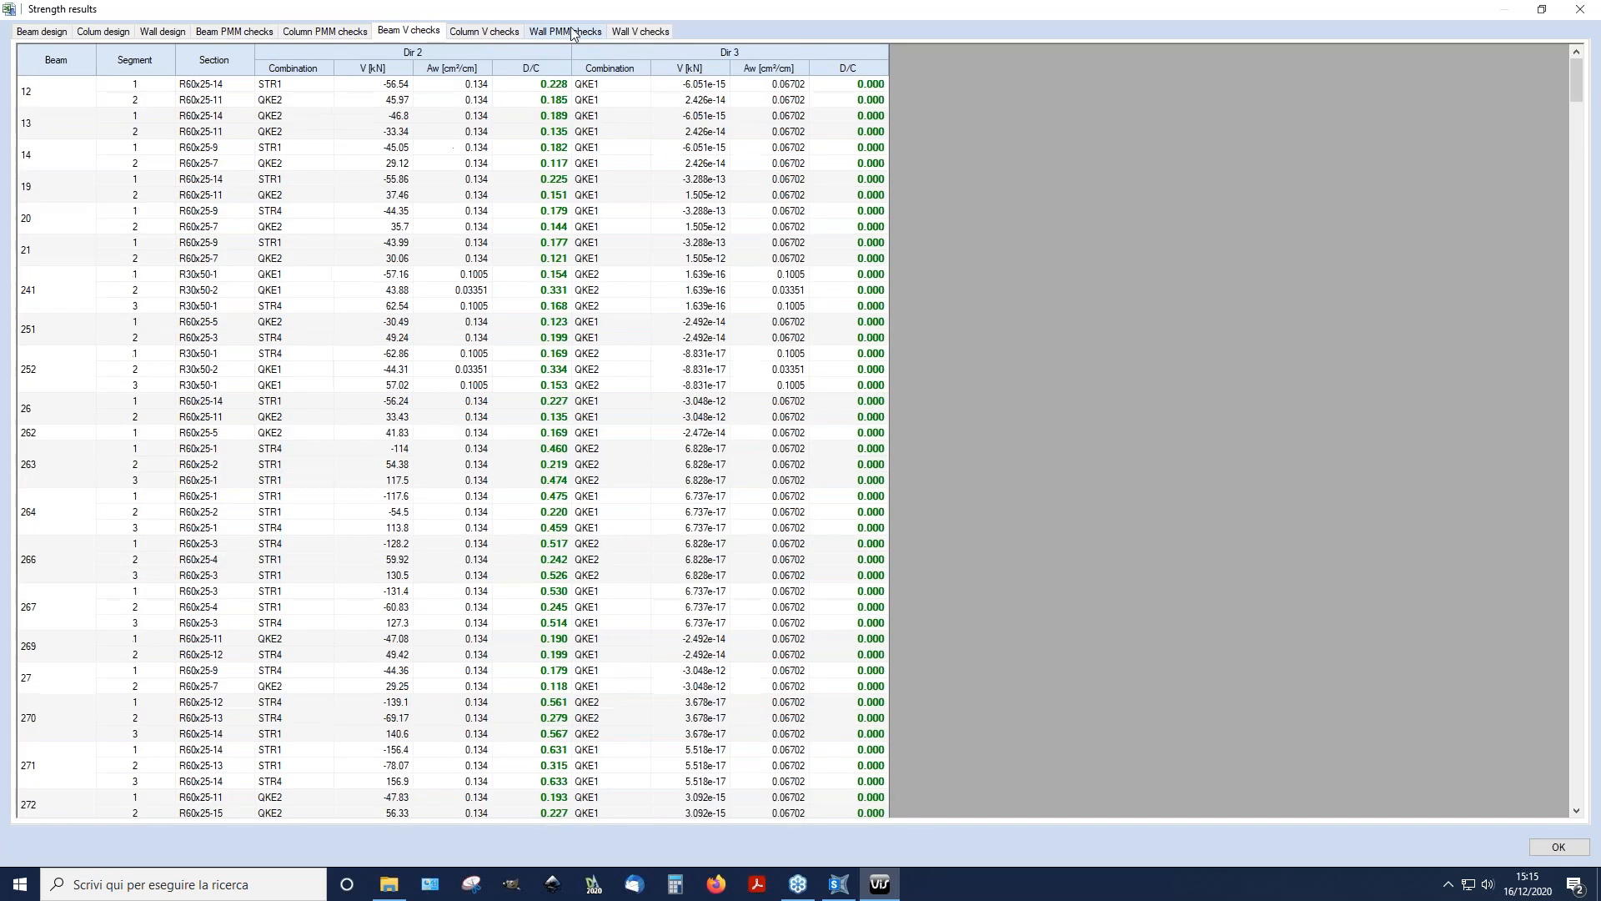
{"action": "left_click", "coordinate": [1594, 8]}
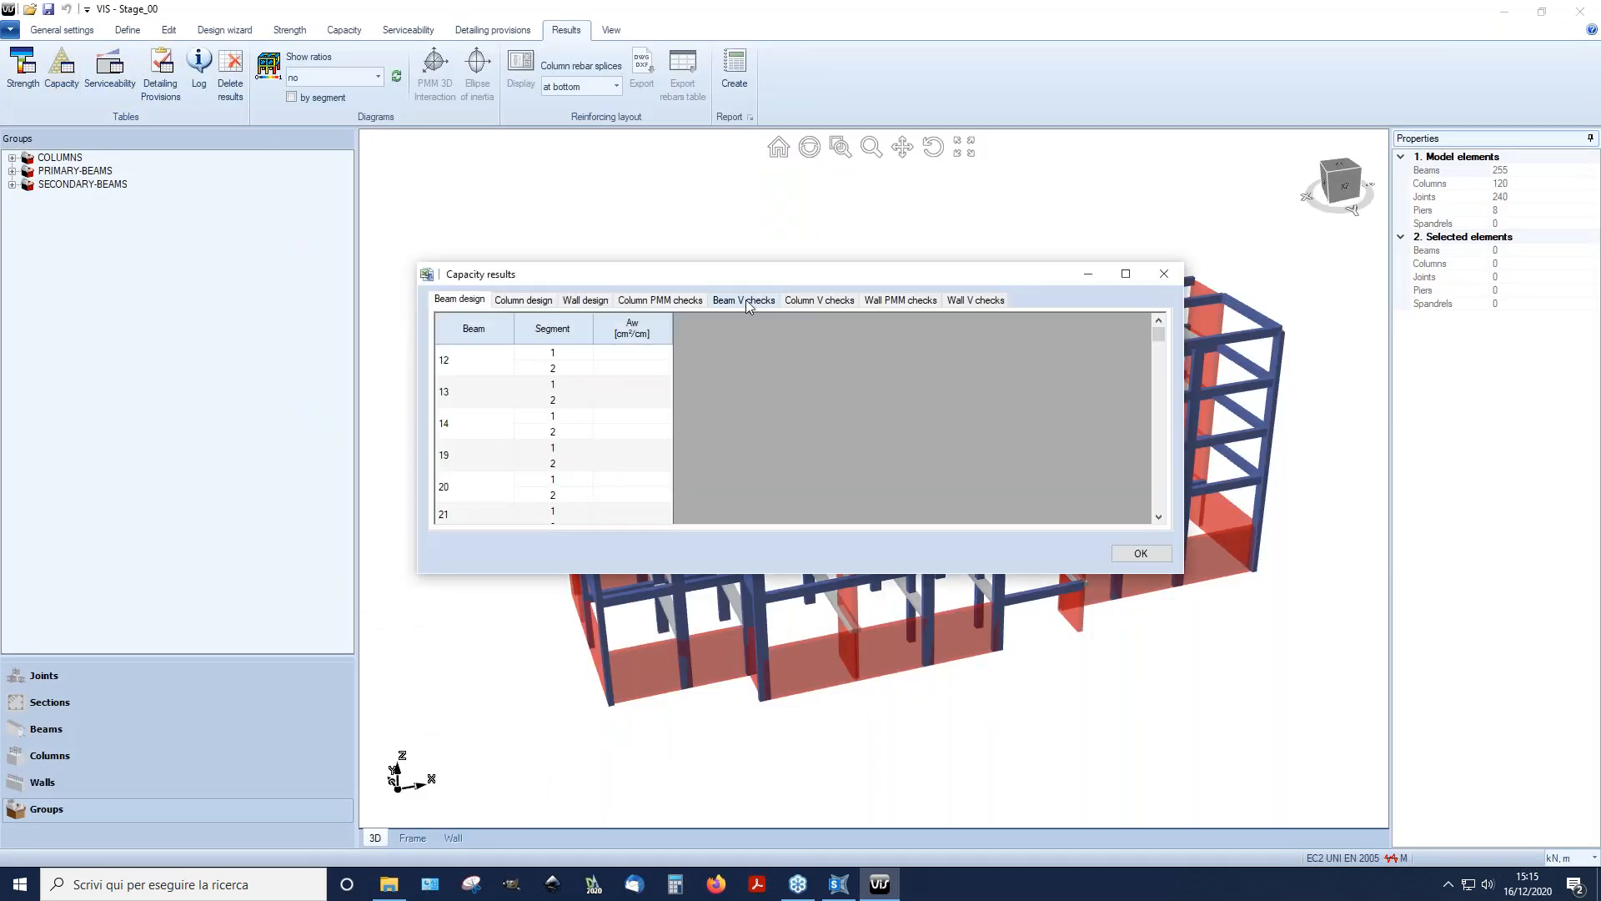
Step: Review the column PMM and column V checks in the capacity results table, and close it
{"action": "left_click", "coordinate": [666, 300]}
{"action": "left_click", "coordinate": [835, 302]}
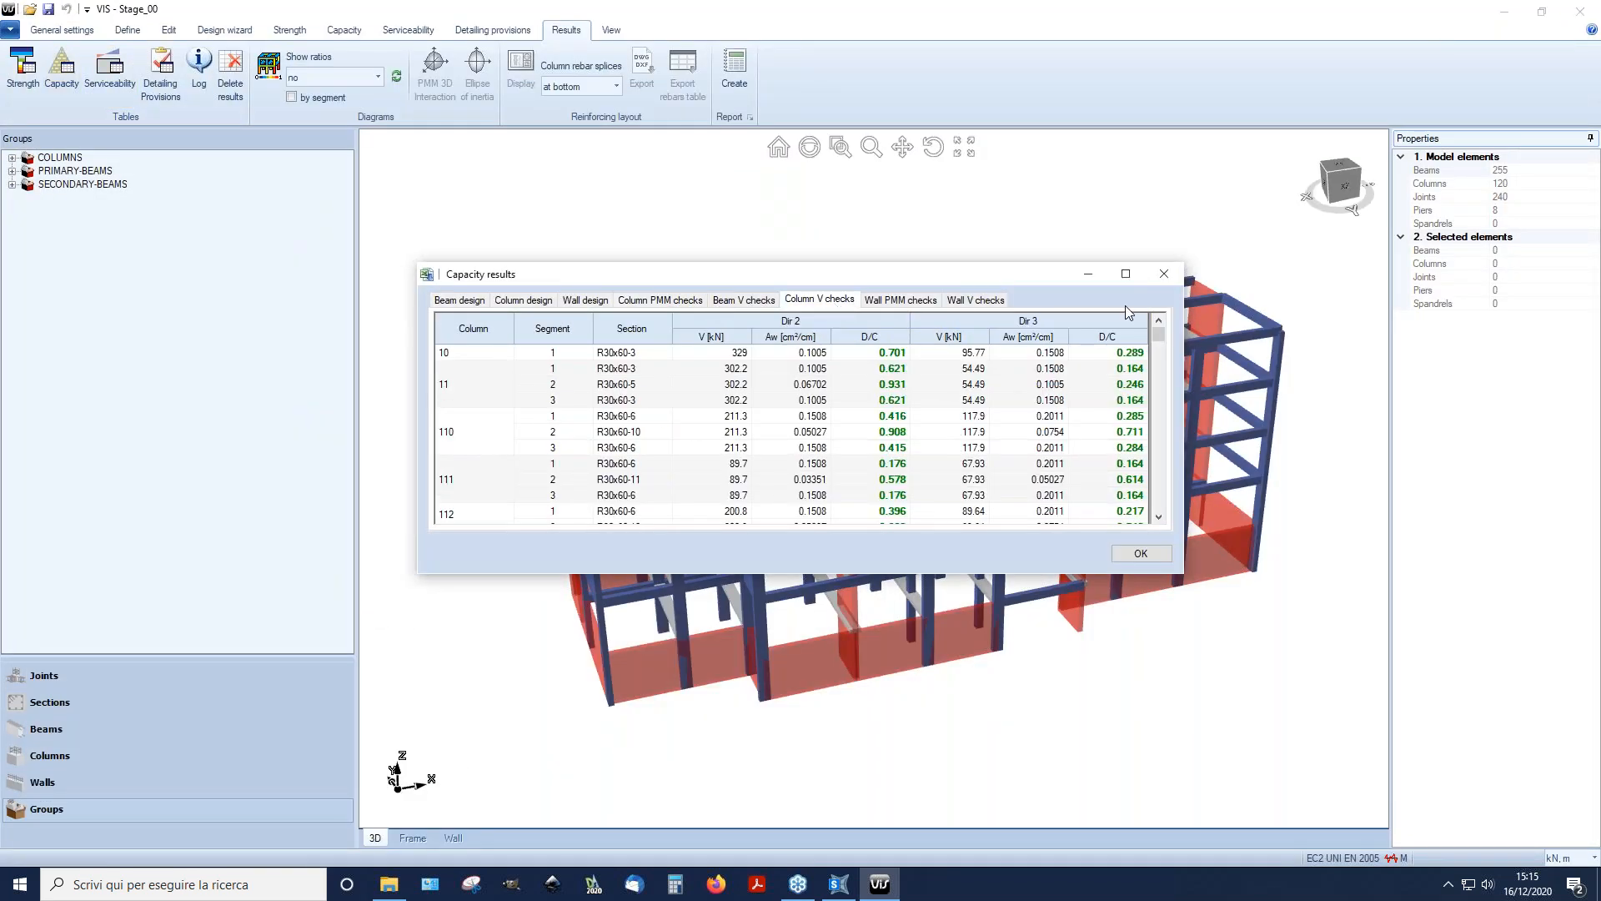
{"action": "left_click", "coordinate": [1164, 280]}
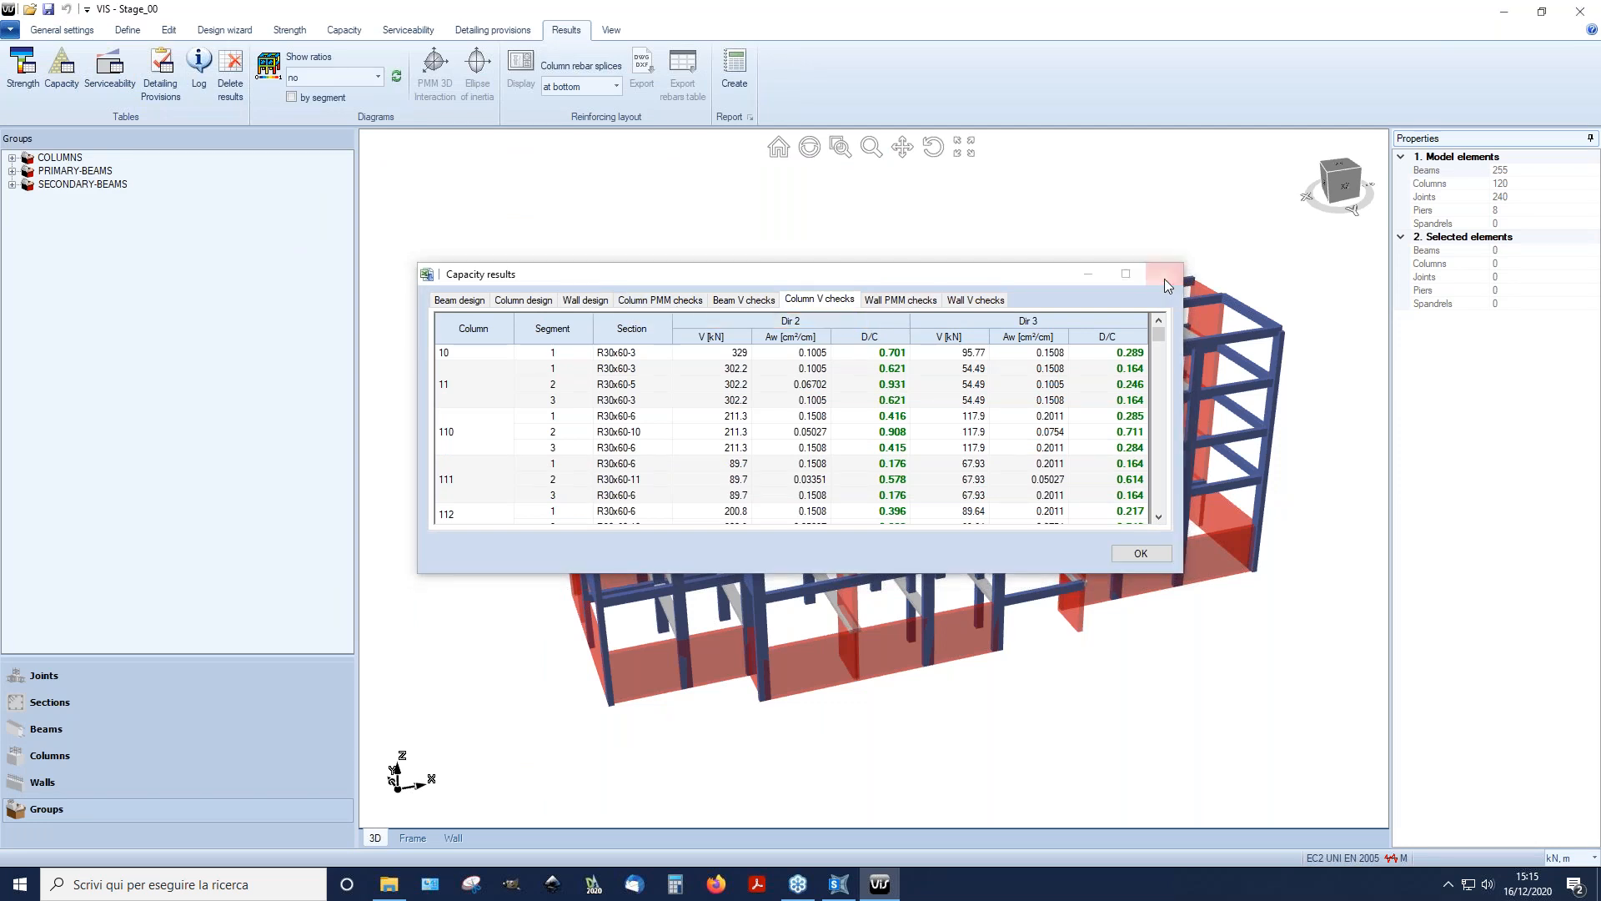
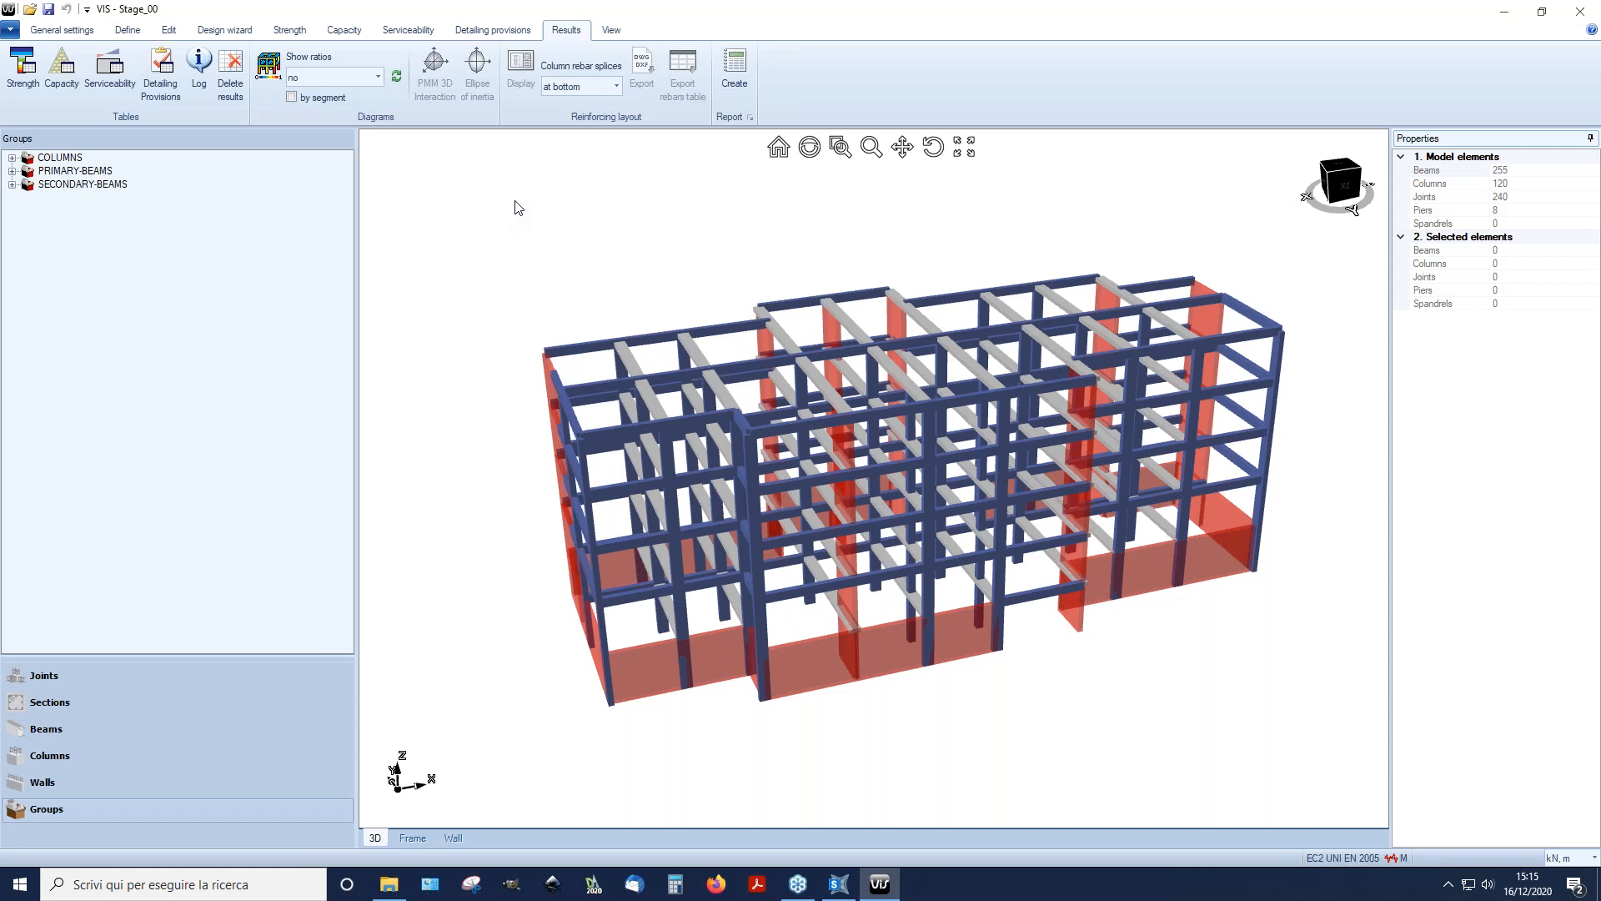
Step: Run the strength PMM check on corner column 163 and plot the MN interaction diagram for segment 4's most demanding combination
{"action": "left_click_drag", "start_coordinate": [732, 513], "coordinate": [730, 537]}
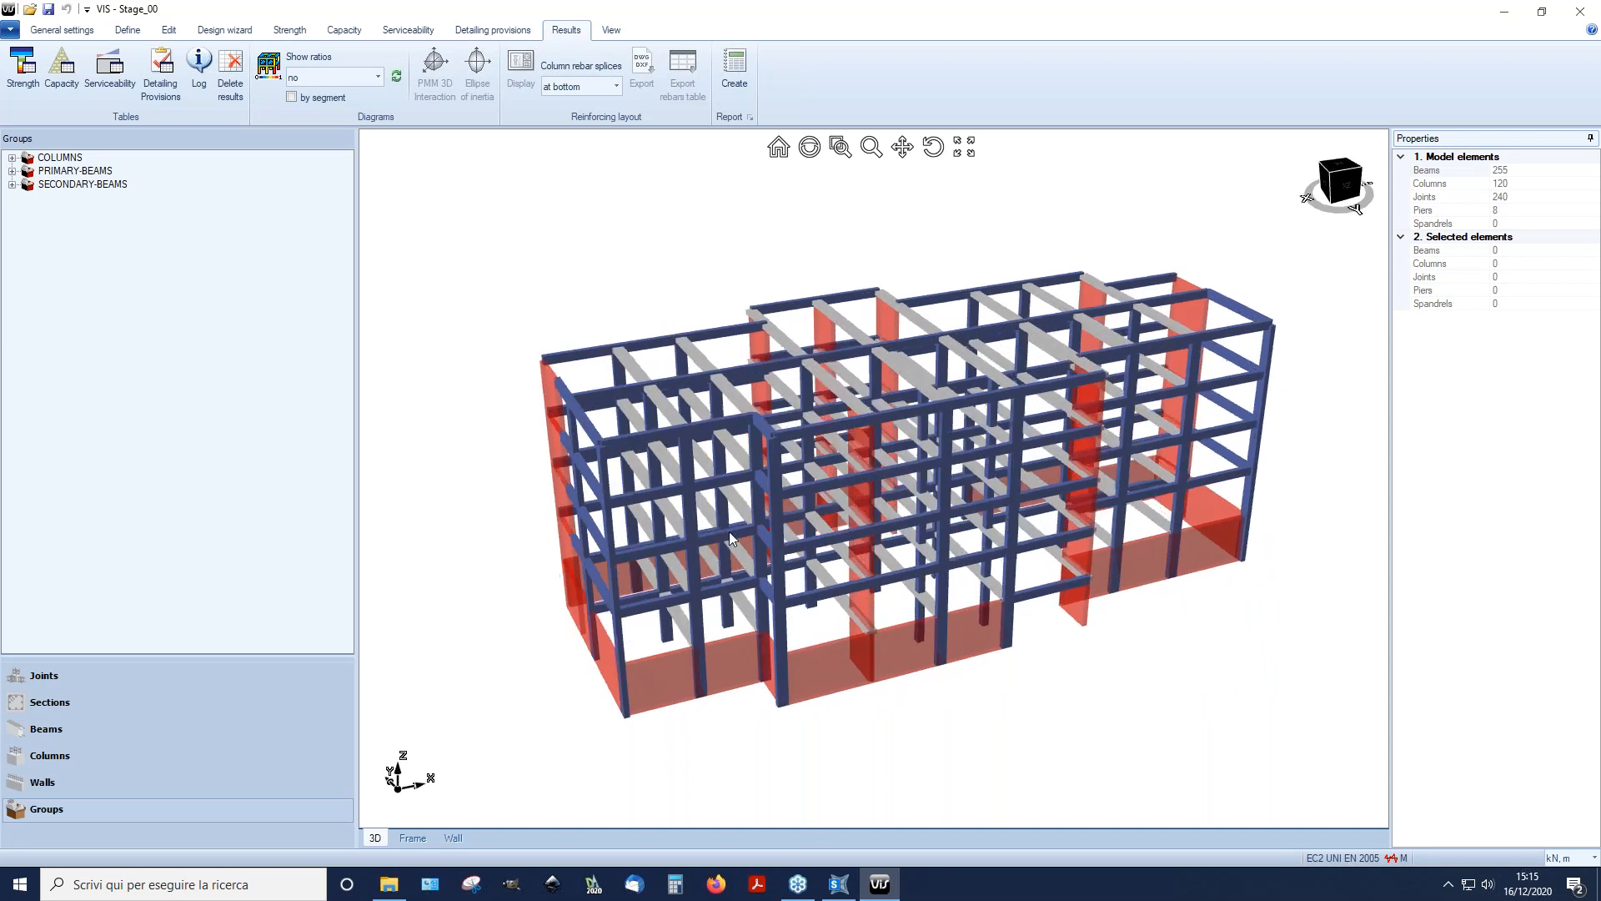
{"action": "left_click", "coordinate": [609, 531]}
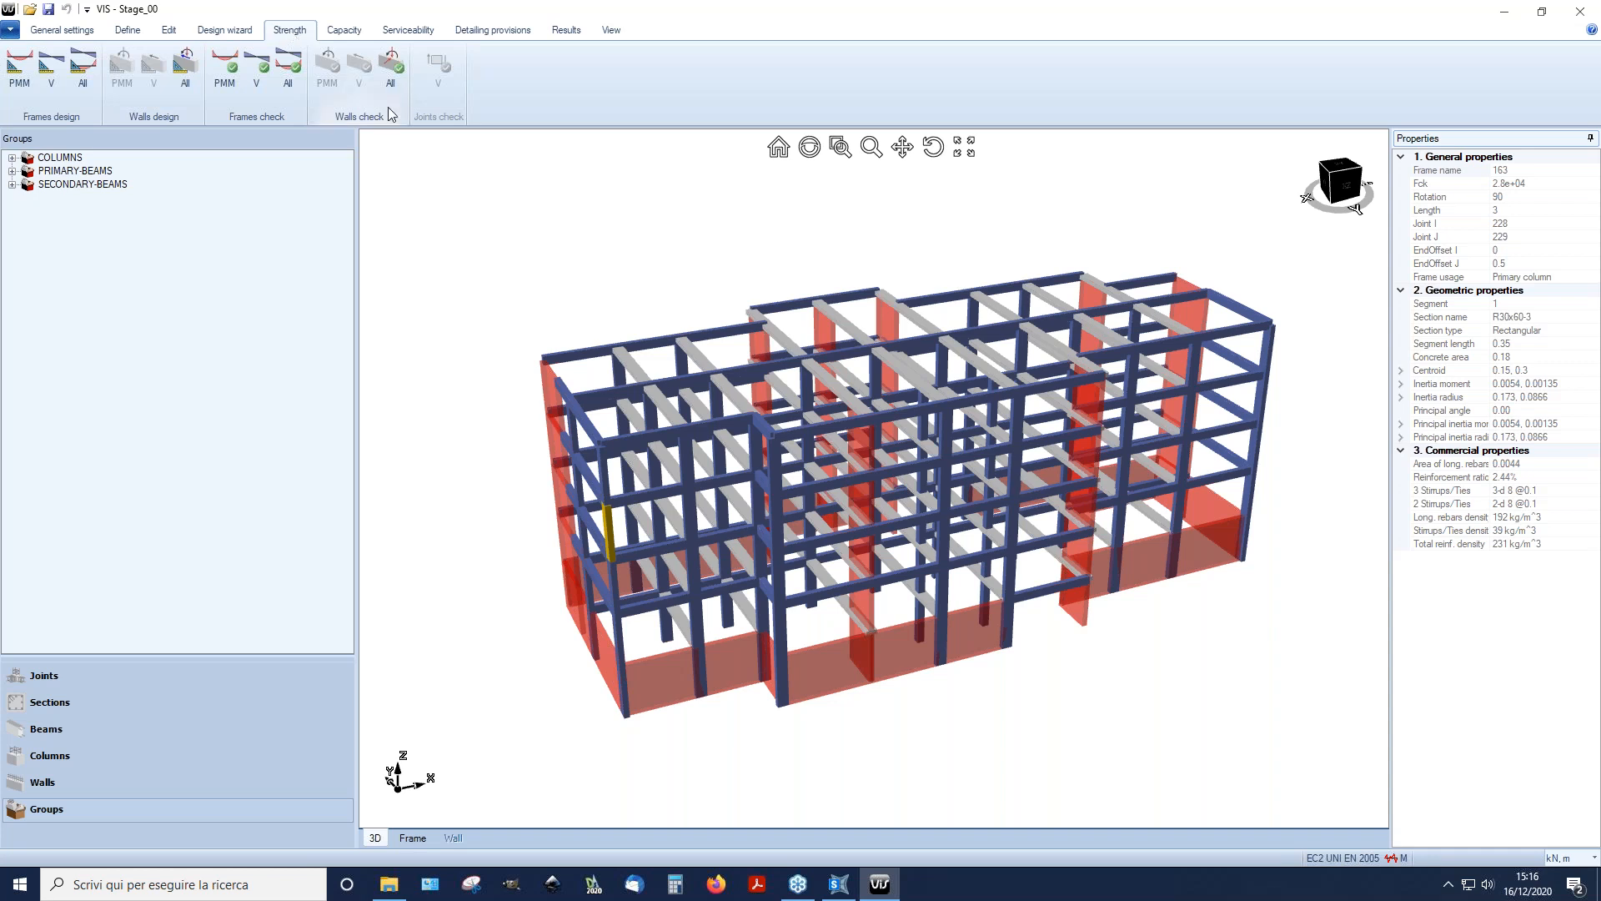
{"action": "left_click", "coordinate": [224, 68]}
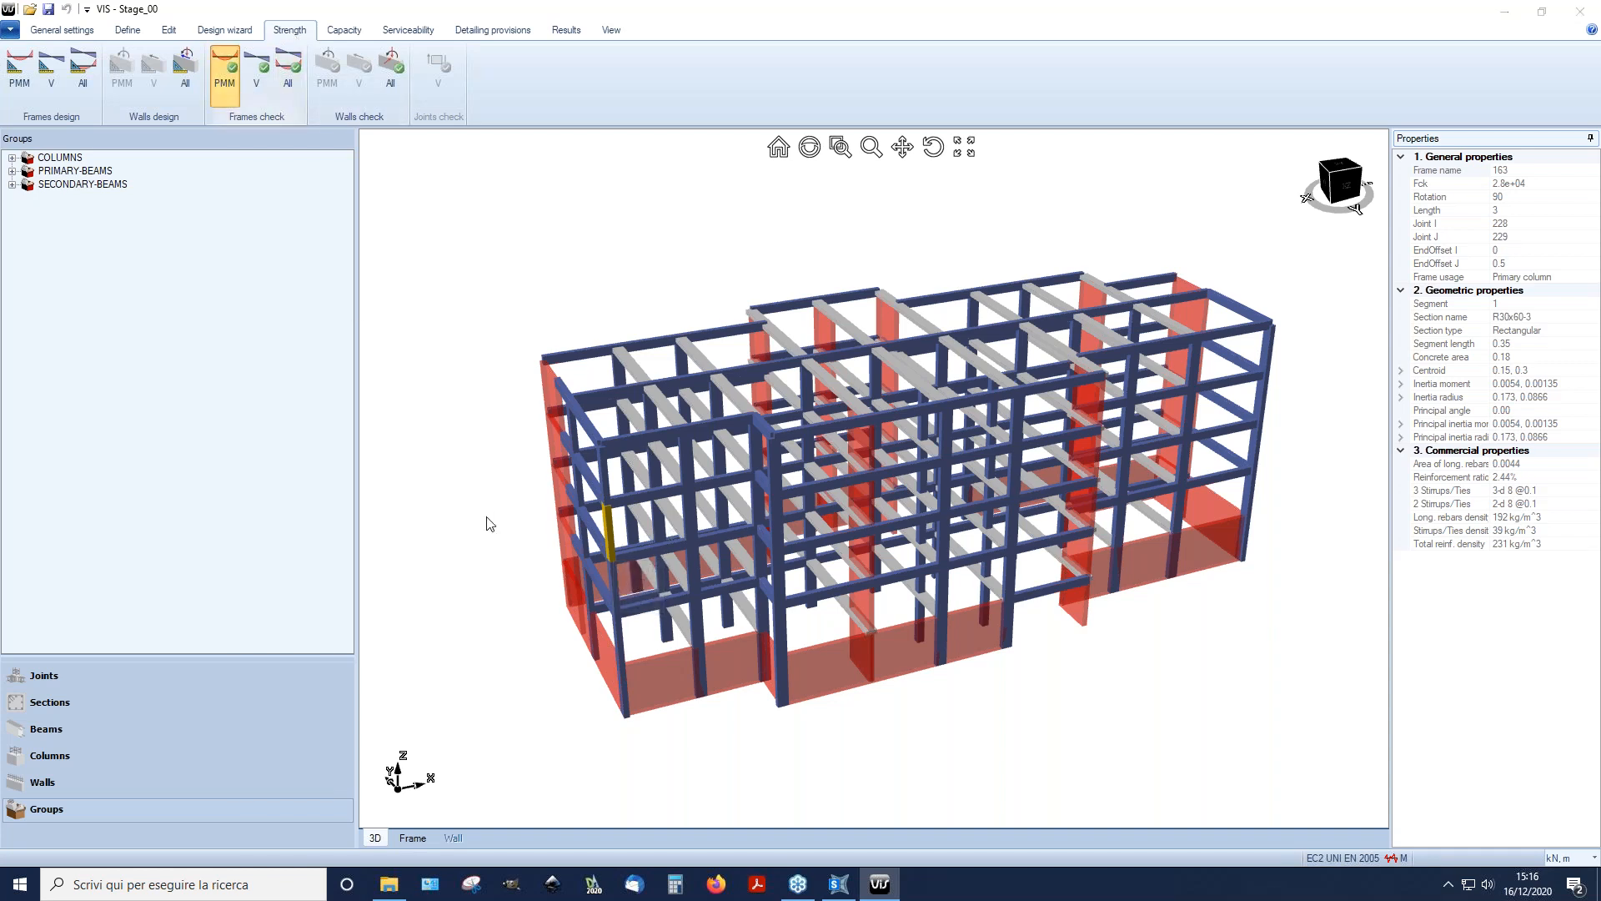
{"action": "left_click", "coordinate": [671, 224]}
{"action": "left_click", "coordinate": [706, 282]}
{"action": "left_click", "coordinate": [715, 297]}
{"action": "left_click", "coordinate": [732, 578]}
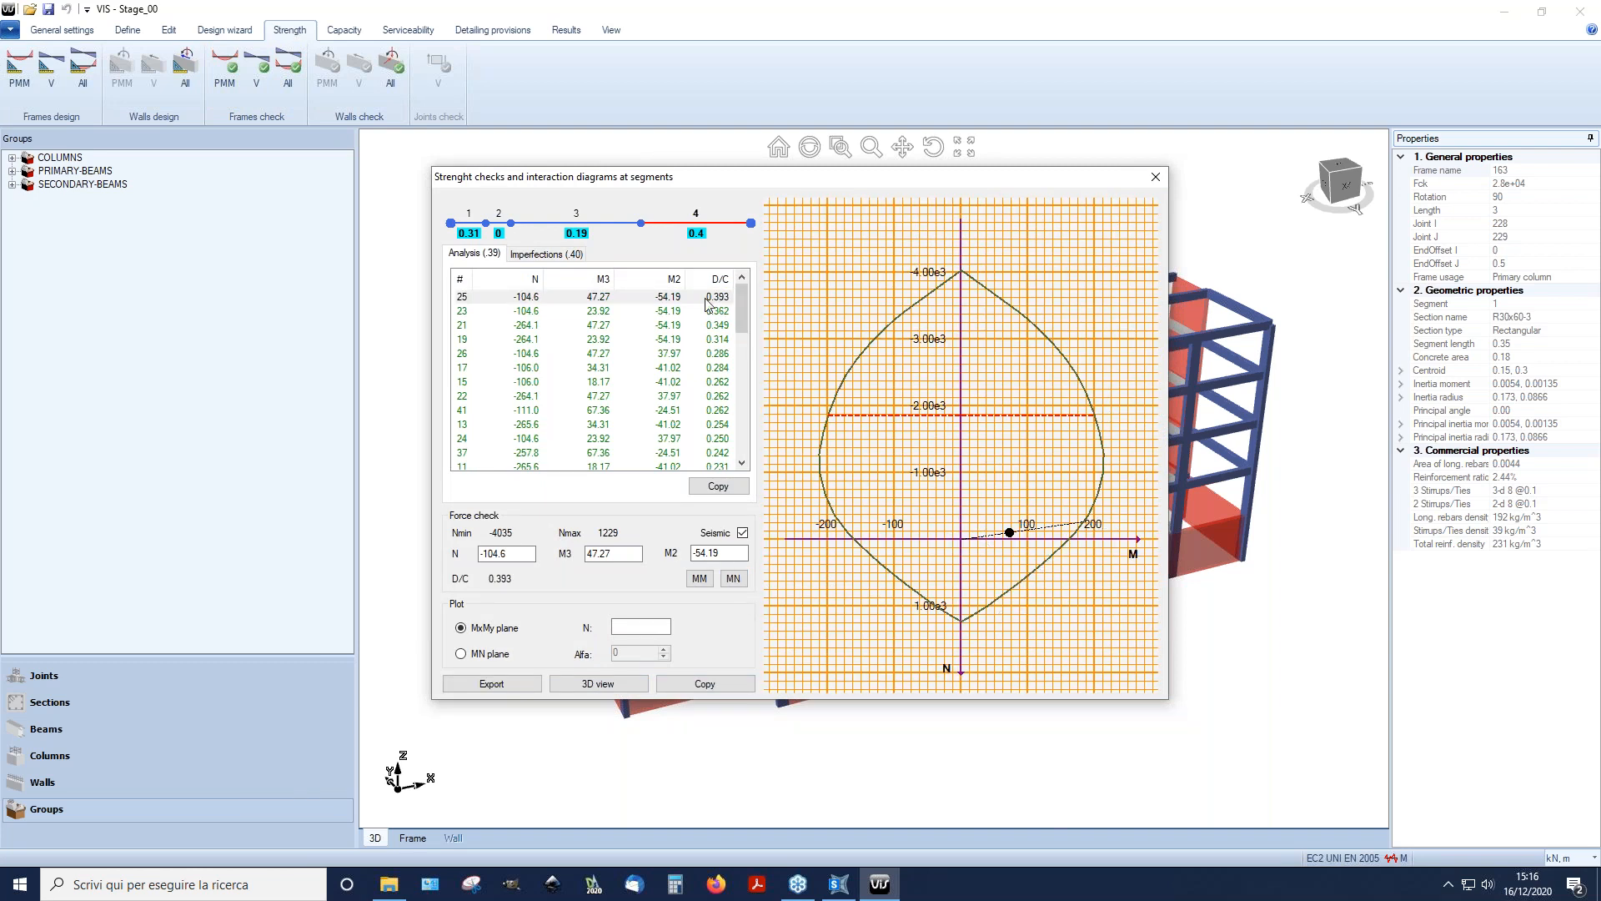
Step: Plot the MN interaction diagram for combination 16, the most demanding one in segment 1 of the column
{"action": "left_click", "coordinate": [471, 231]}
{"action": "left_click", "coordinate": [719, 298]}
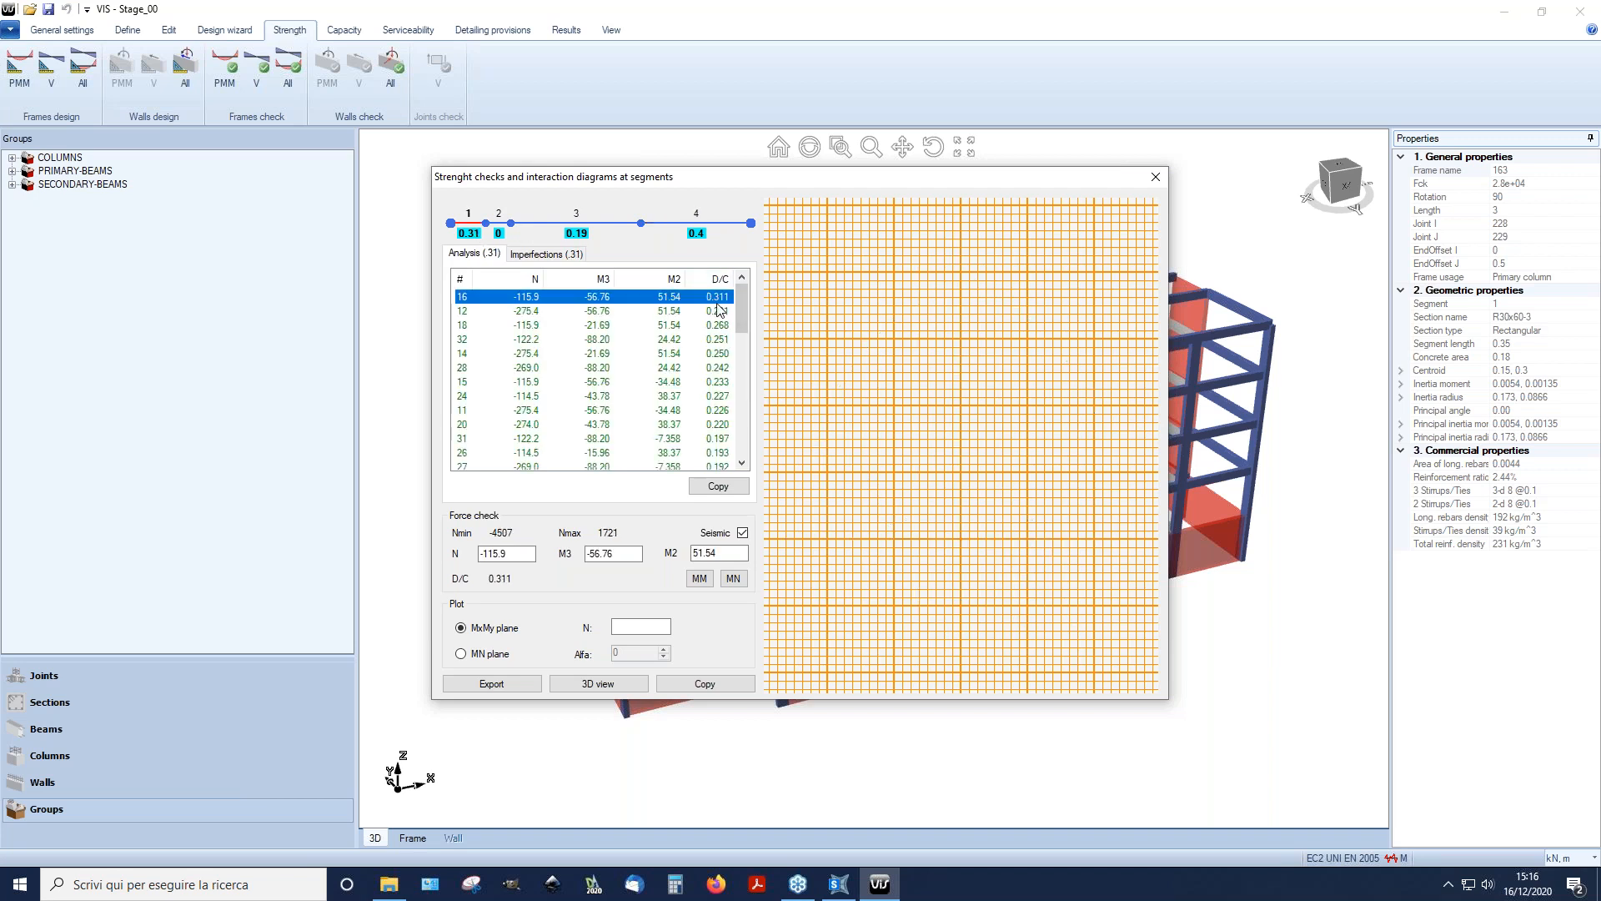
{"action": "left_click", "coordinate": [734, 579]}
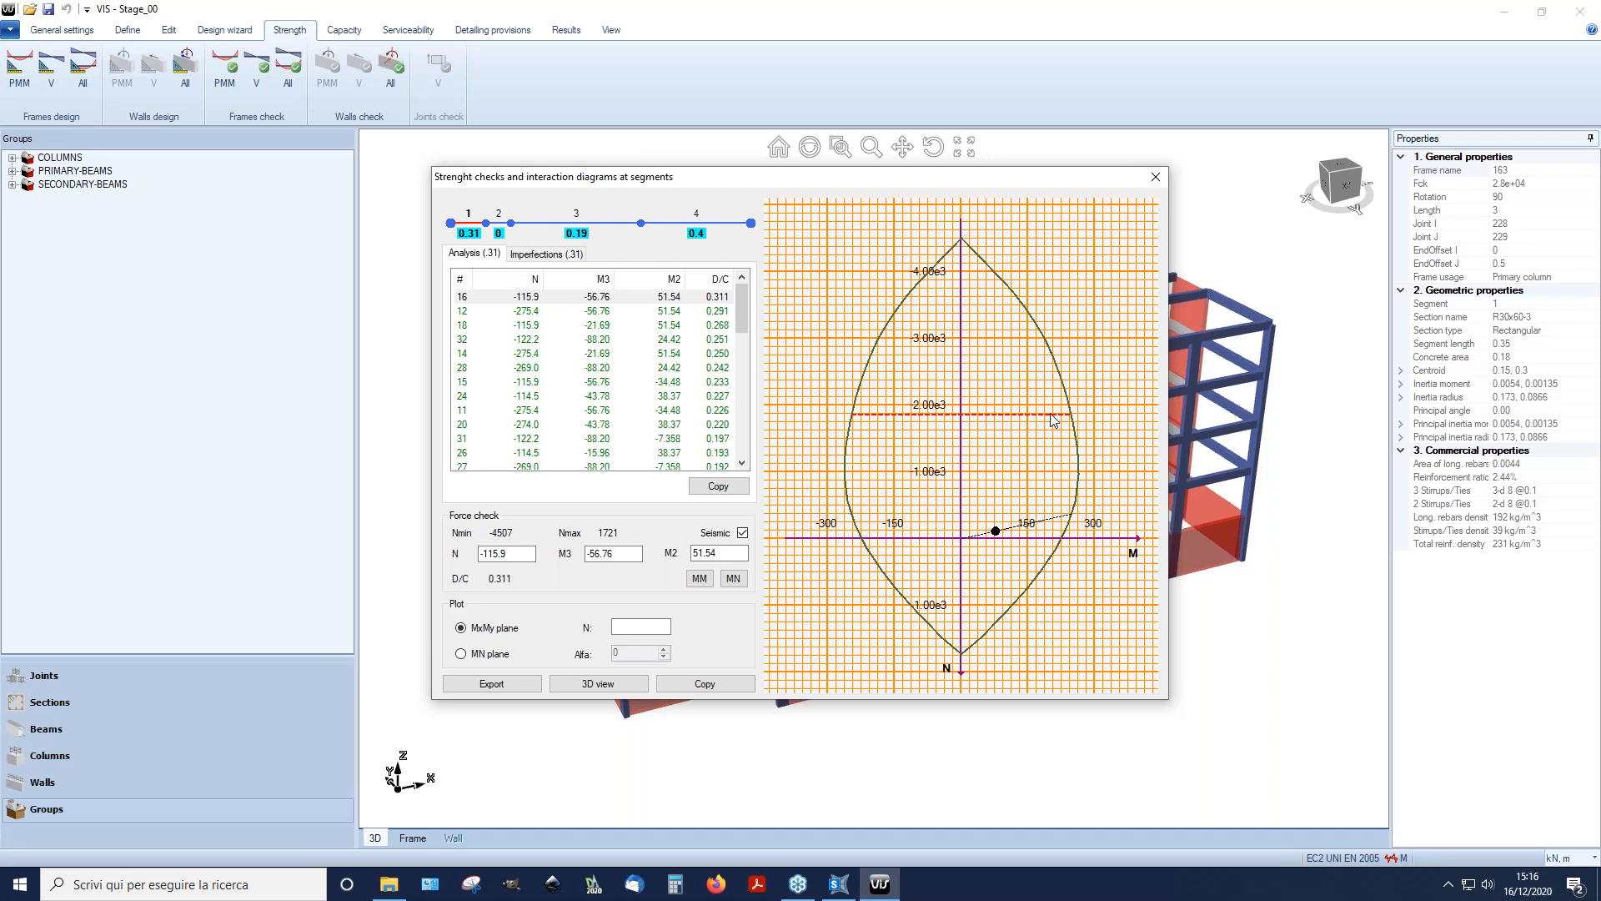
Step: Inspect the column segment's 3D interaction diagram in a maximized window, and close the diagram and the strength check
{"action": "left_click", "coordinate": [586, 684]}
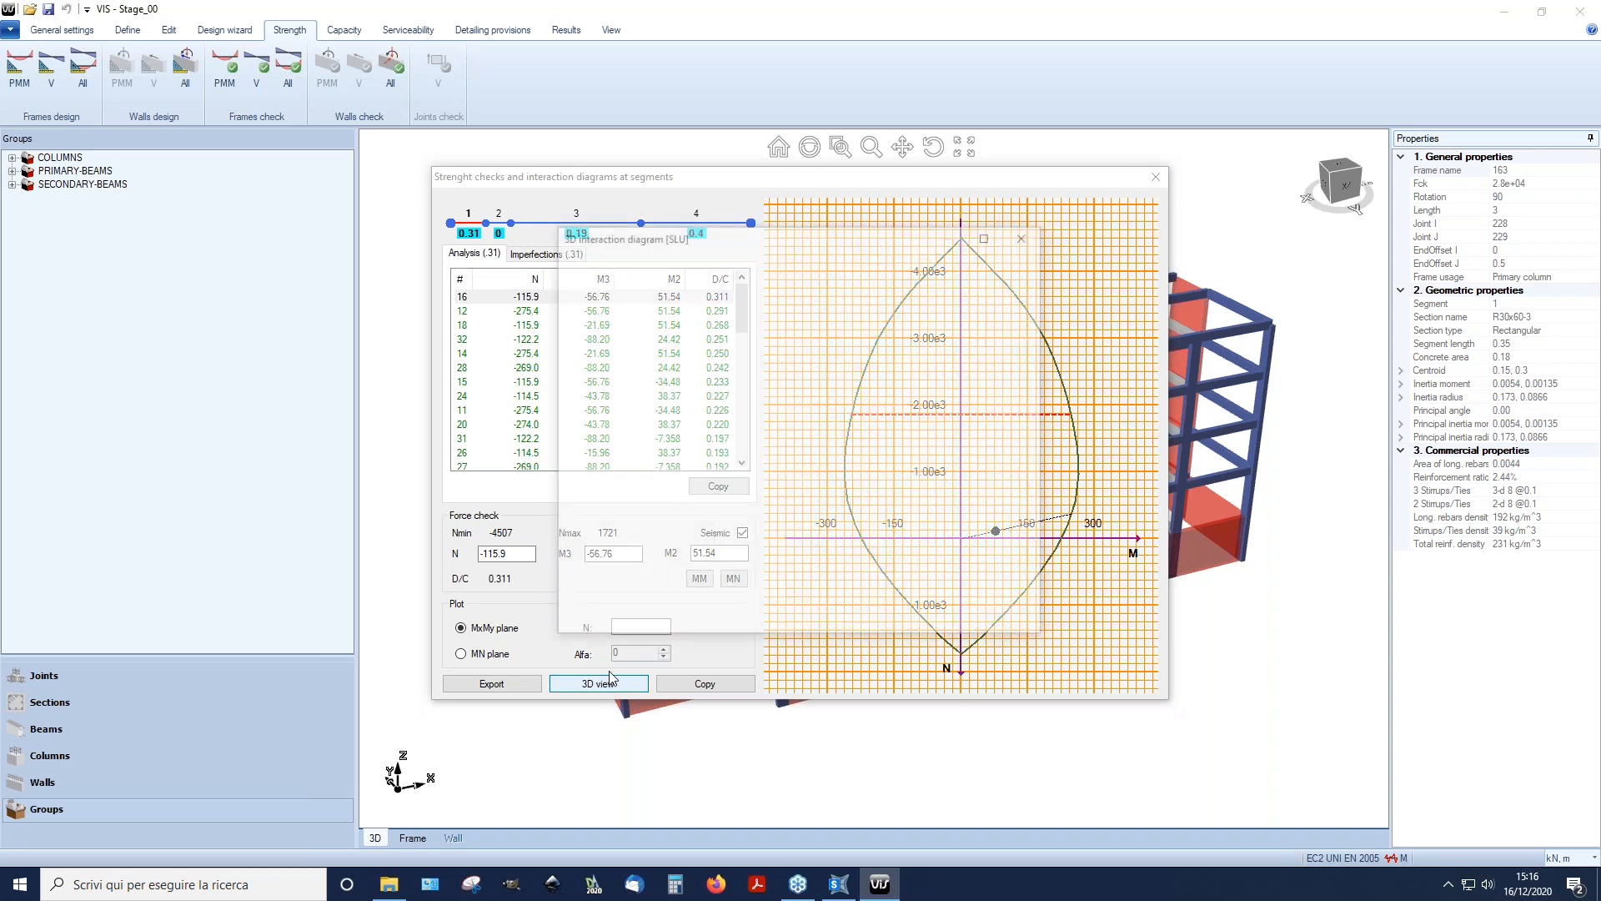
{"action": "left_click", "coordinate": [1000, 242]}
{"action": "middle_click_drag", "start_coordinate": [736, 542], "coordinate": [772, 637]}
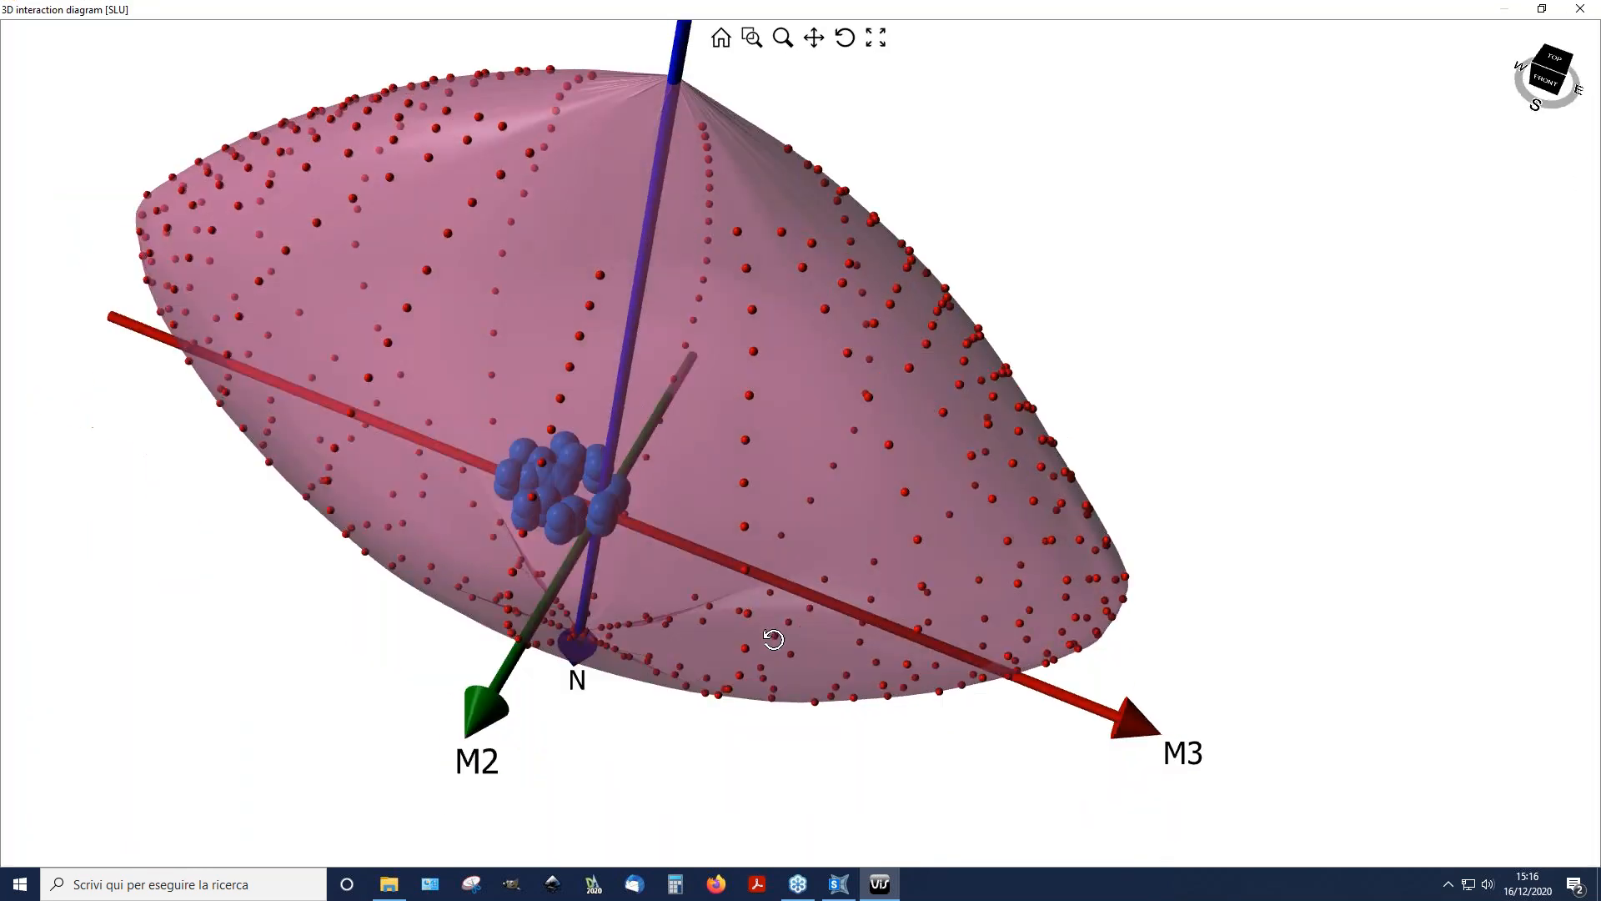
{"action": "left_click", "coordinate": [1584, 15]}
{"action": "left_click", "coordinate": [1160, 180]}
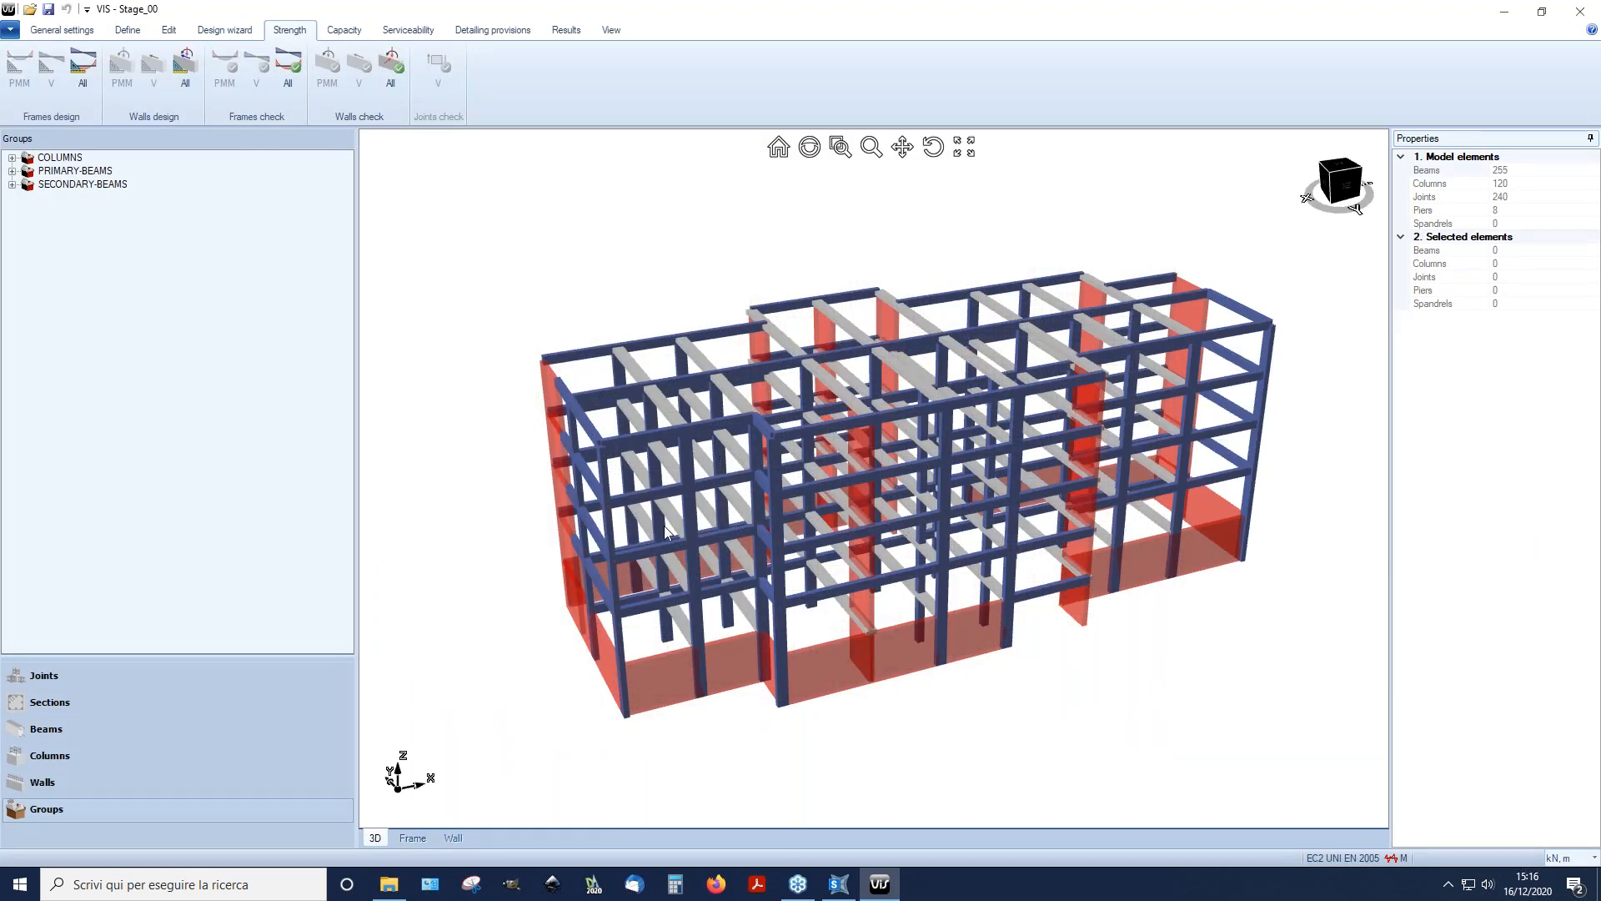
Step: Run the serviceability stress check on top-storey corner column 164, examine combination 5 in segment 1, and close the check
{"action": "middle_click_drag", "start_coordinate": [925, 544], "coordinate": [729, 590]}
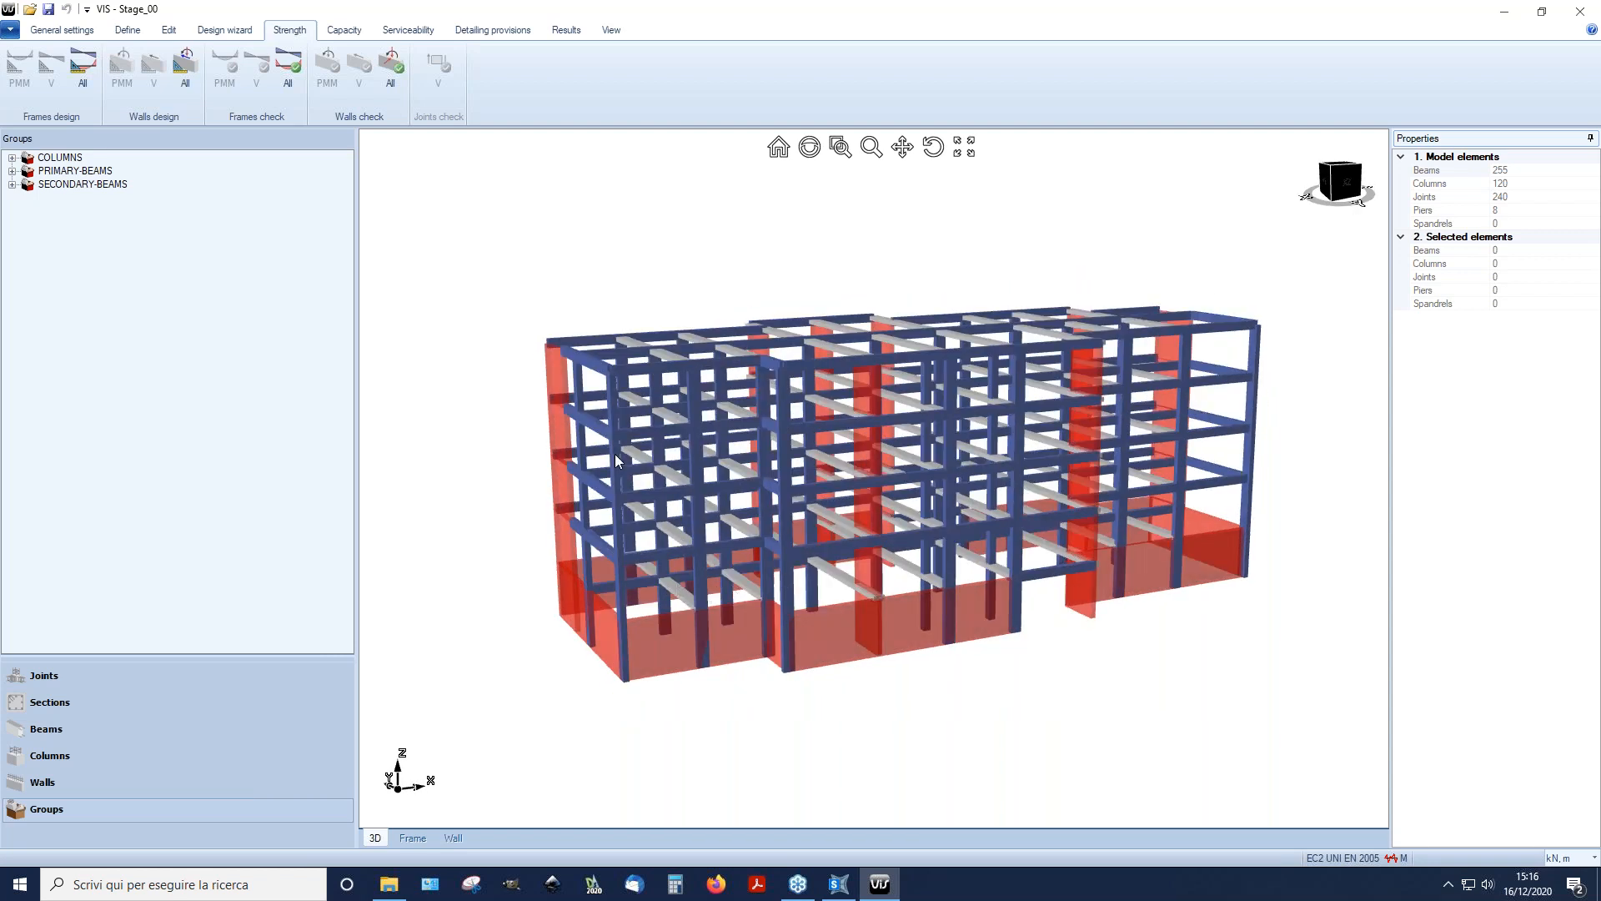
{"action": "left_click", "coordinate": [613, 408]}
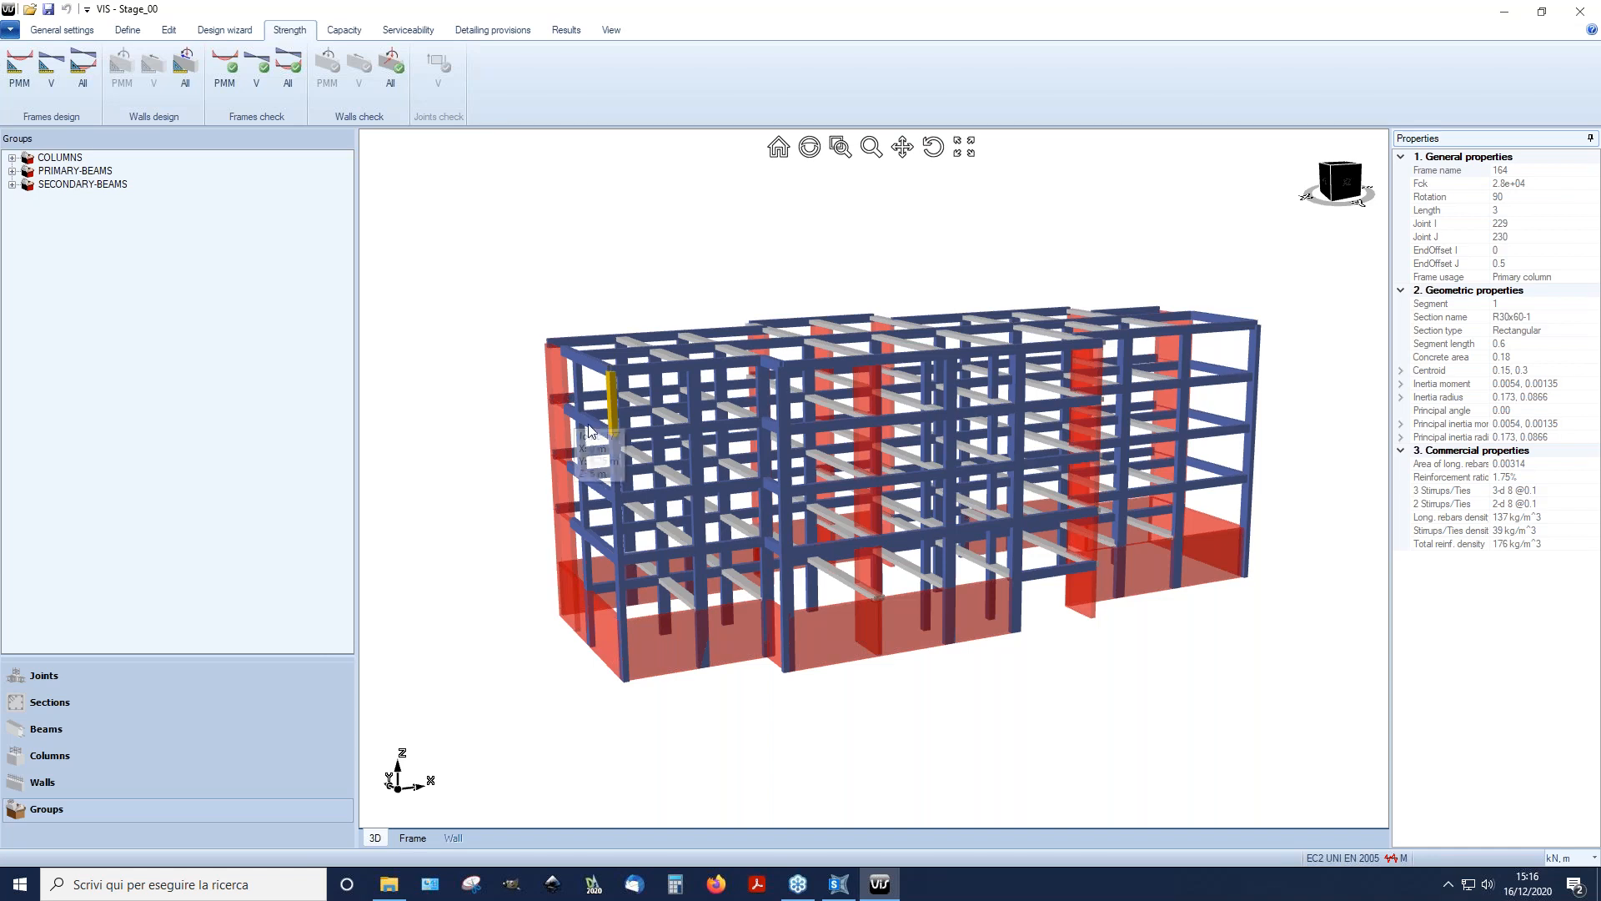
{"action": "left_click", "coordinate": [561, 34]}
{"action": "left_click", "coordinate": [505, 35]}
{"action": "left_click", "coordinate": [436, 31]}
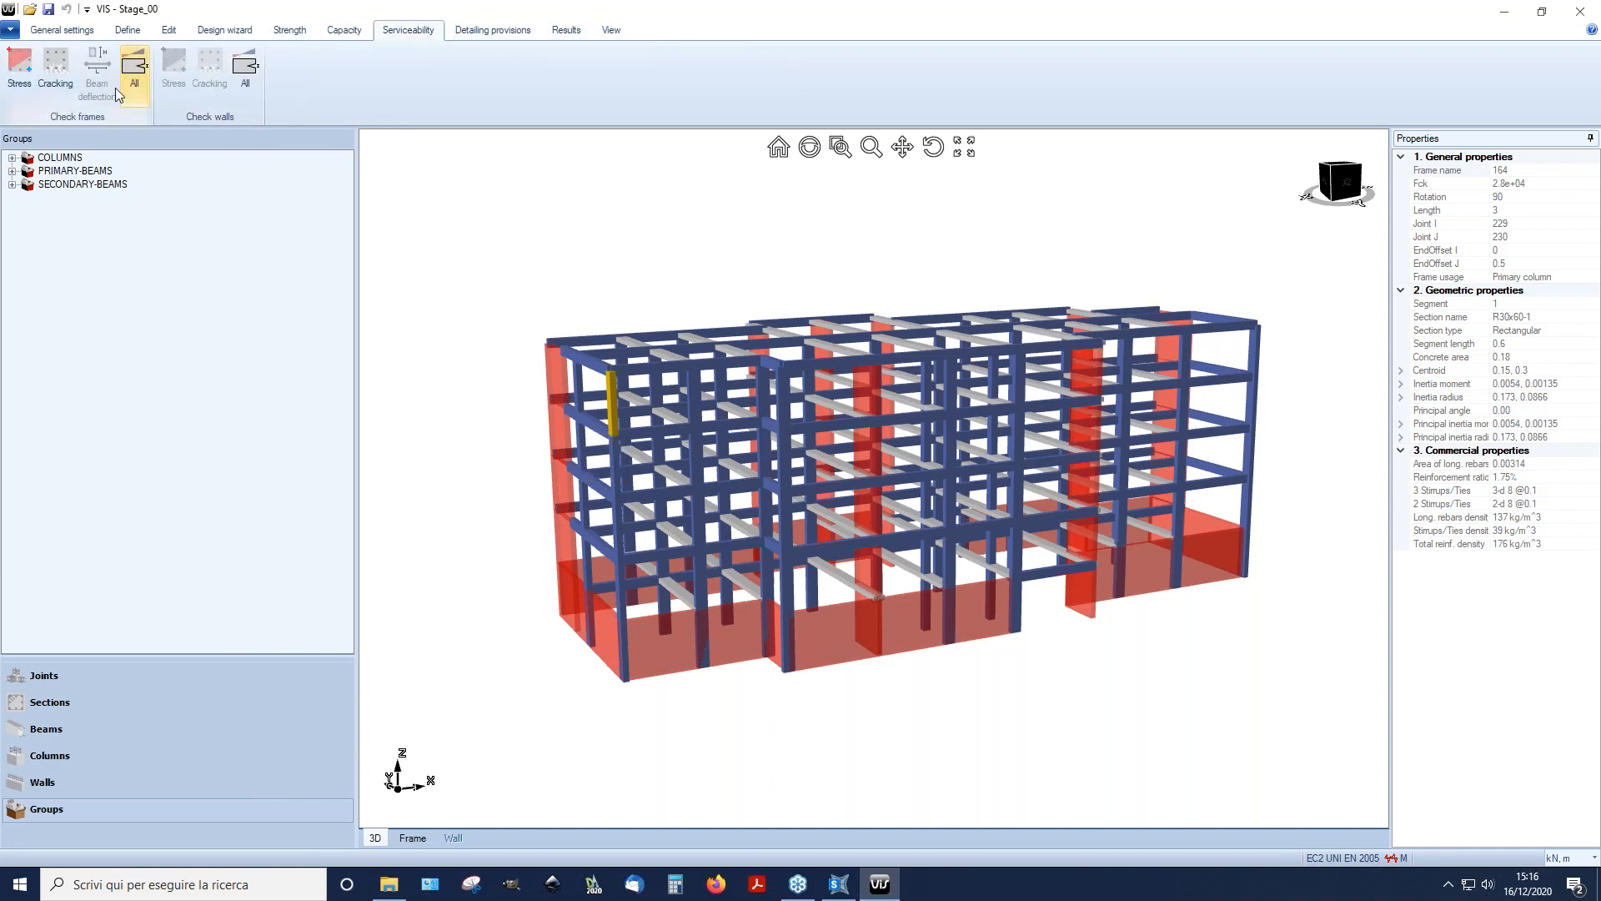
{"action": "left_click", "coordinate": [617, 493]}
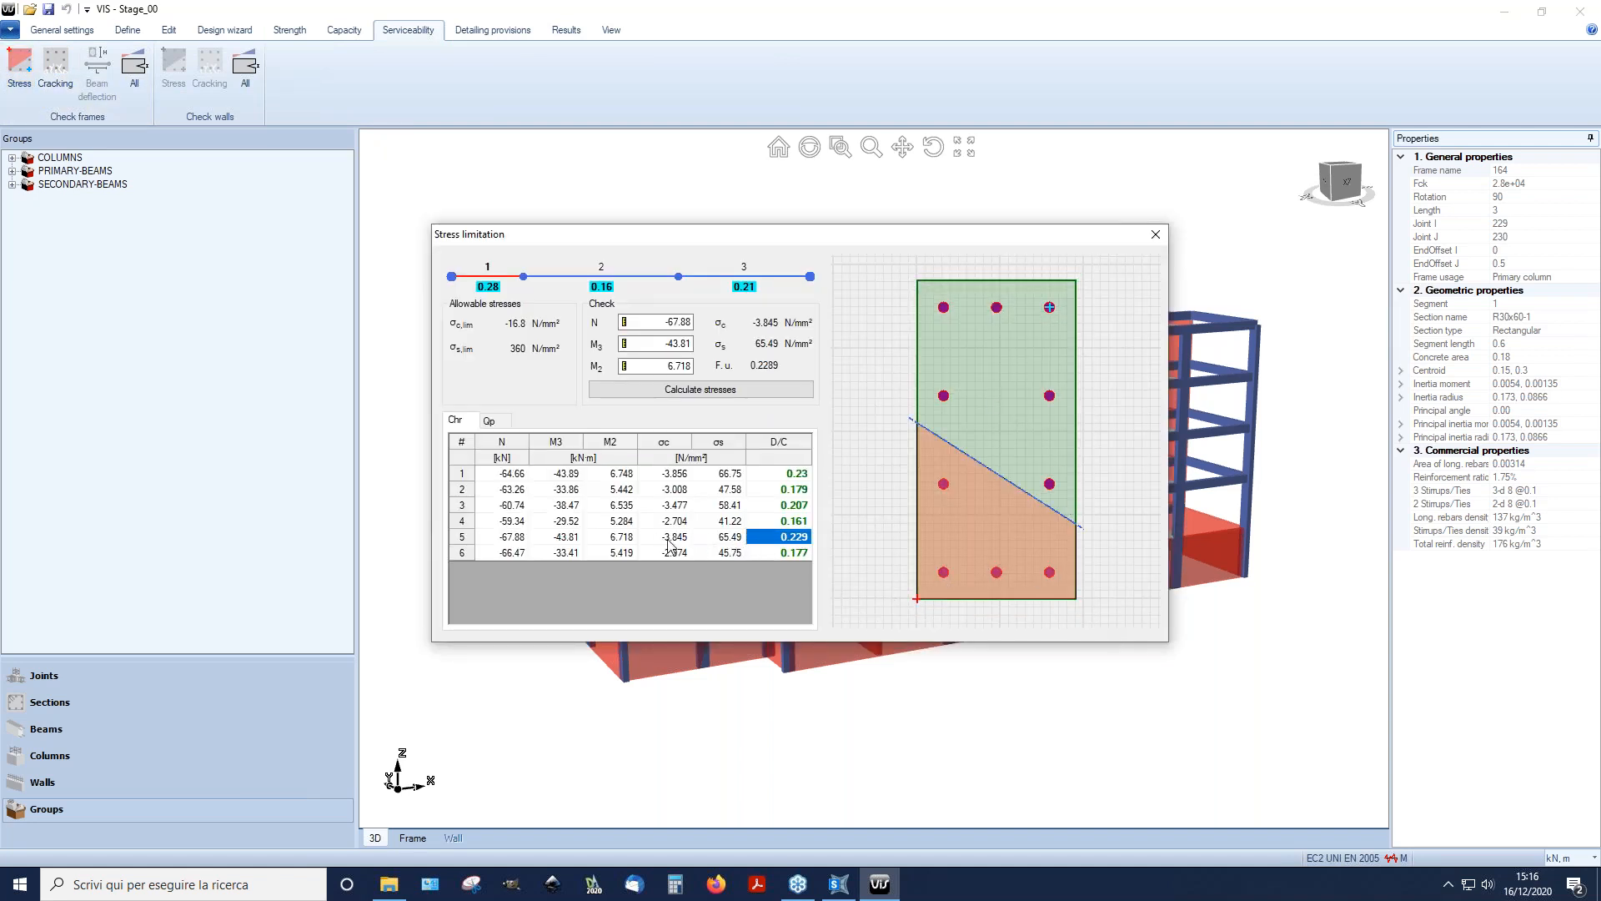
{"action": "left_click", "coordinate": [1154, 238]}
Step: Run the serviceability deflection check on secondary beam 263, review its span-to-depth ratio, and close the check
{"action": "left_click", "coordinate": [682, 590]}
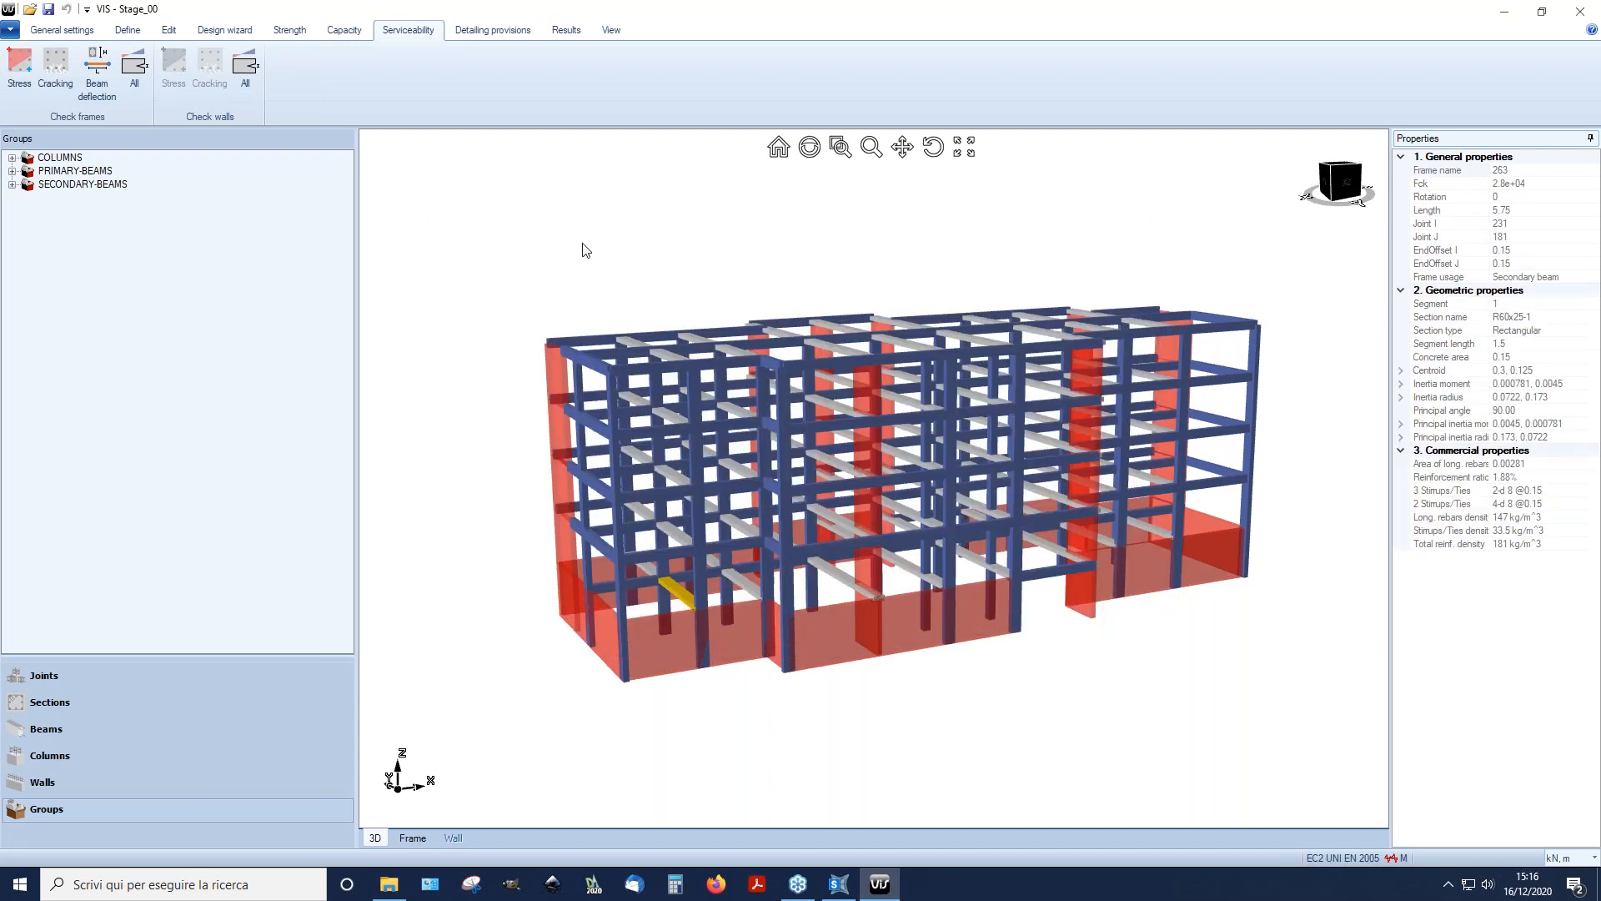
{"action": "left_click", "coordinate": [104, 88]}
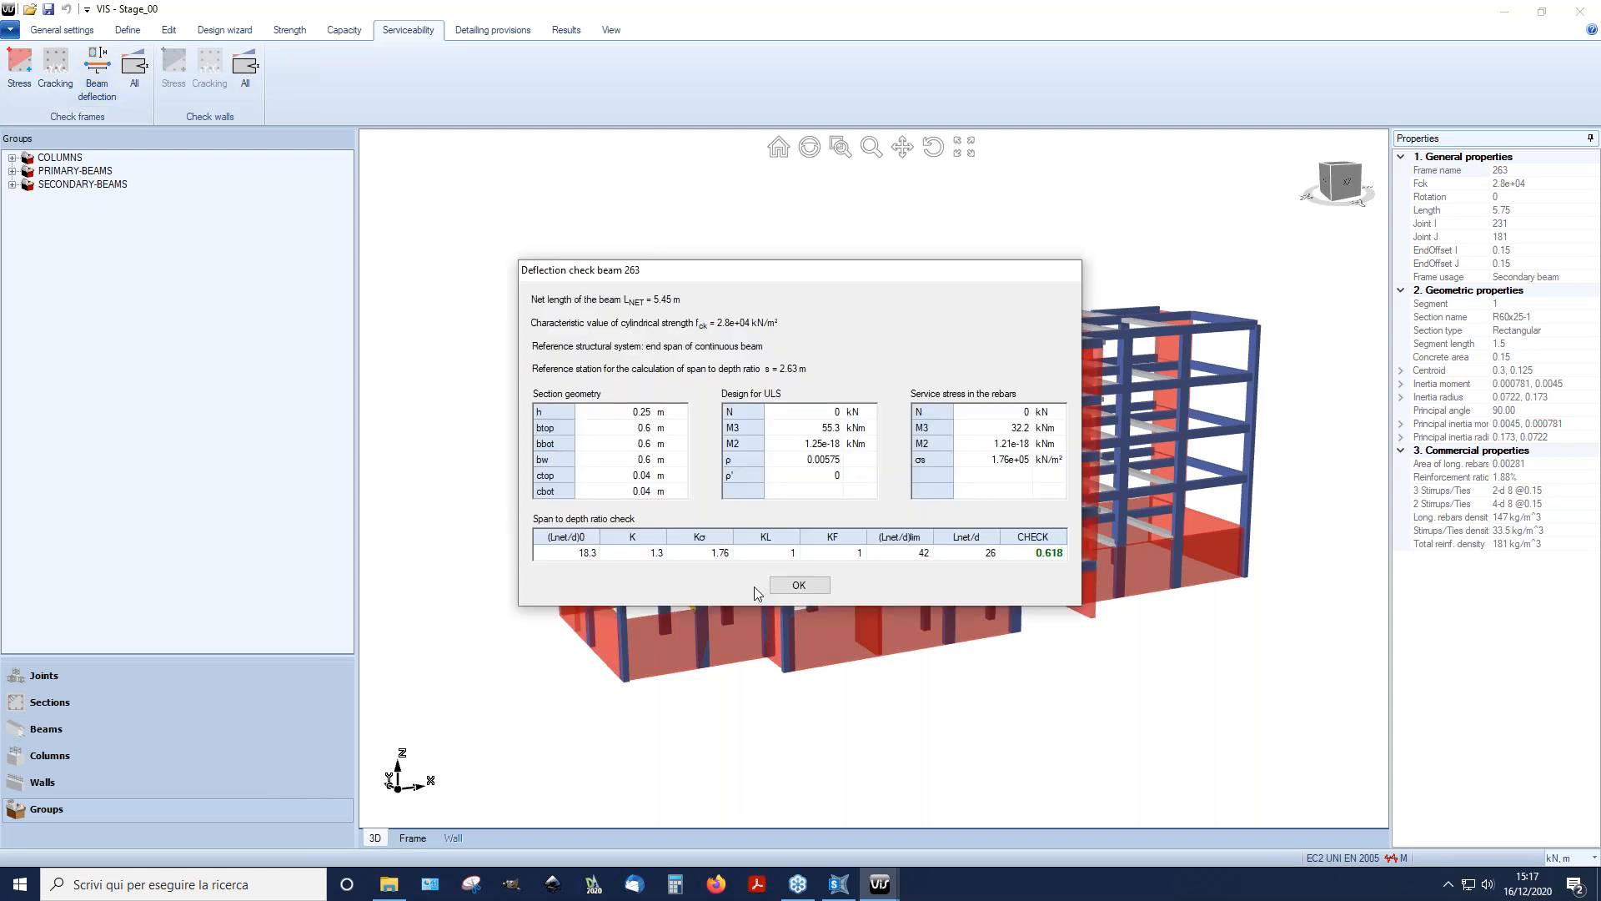
{"action": "left_click", "coordinate": [796, 586]}
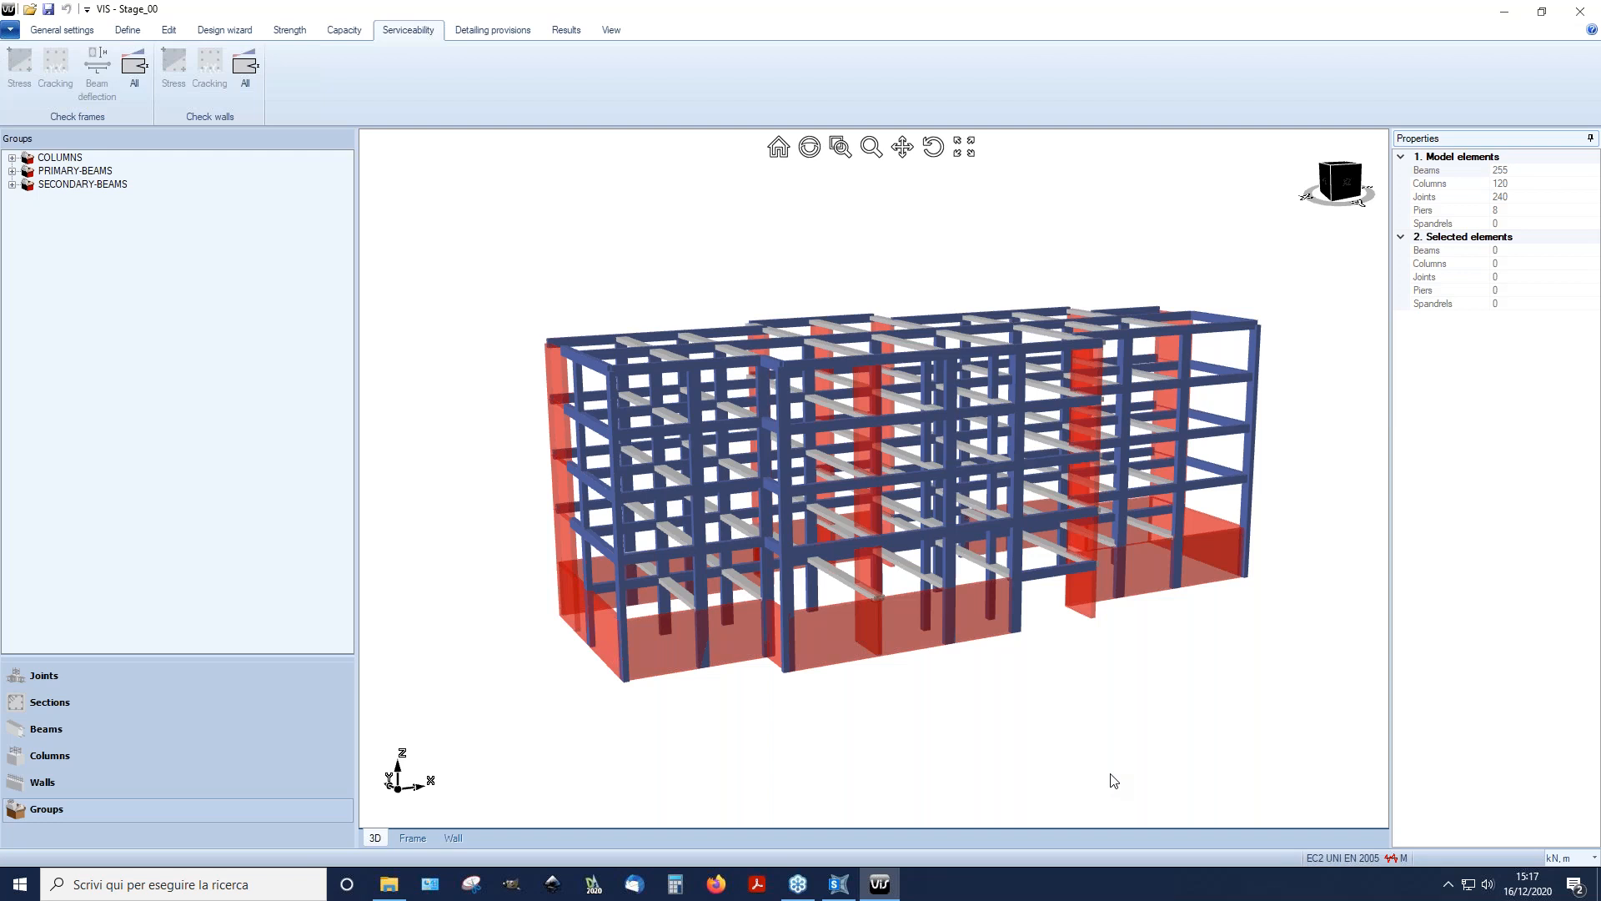
Step: Display the building model in wireframe so that its joints can be selected
{"action": "middle_click_drag", "start_coordinate": [1258, 355], "coordinate": [1180, 388]}
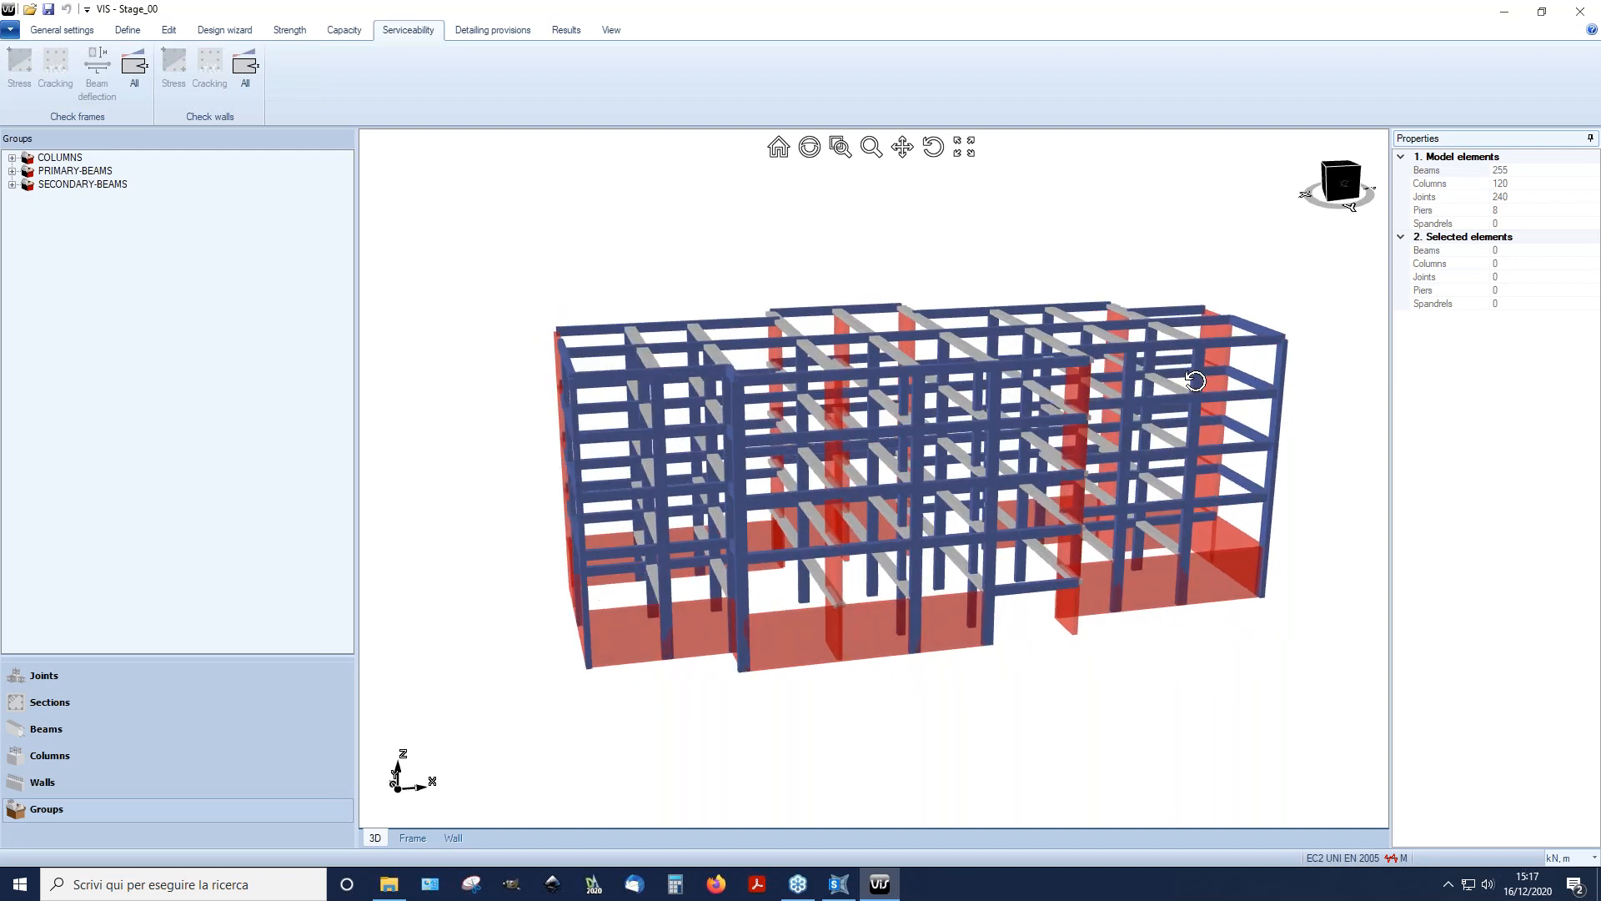
{"action": "left_click", "coordinate": [570, 33]}
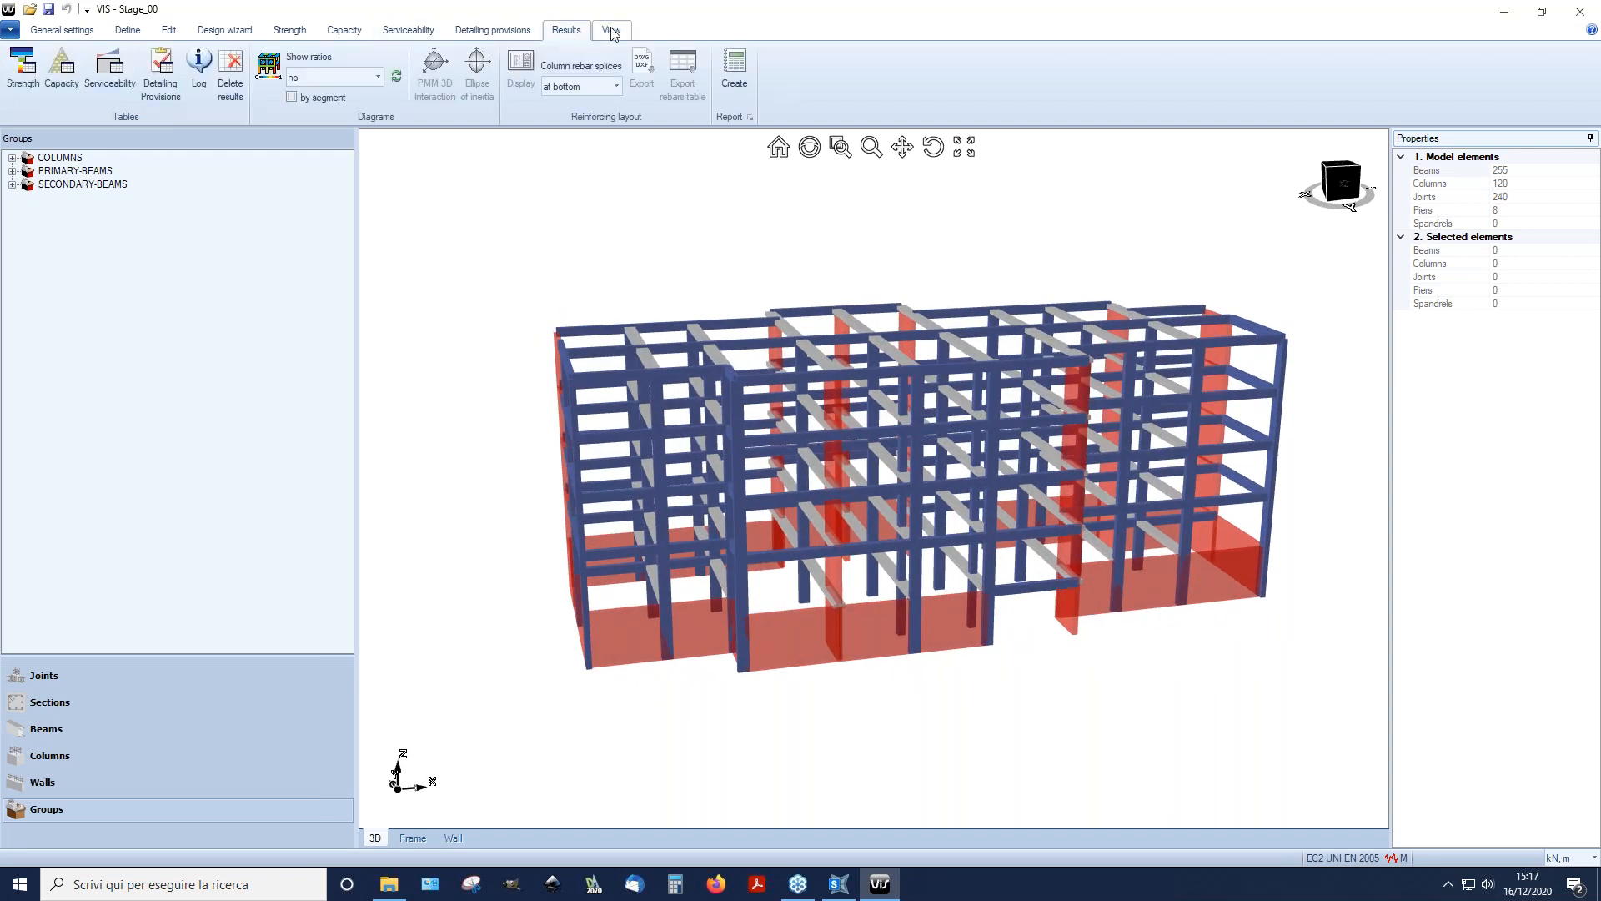
{"action": "left_click", "coordinate": [611, 33]}
{"action": "left_click", "coordinate": [36, 66]}
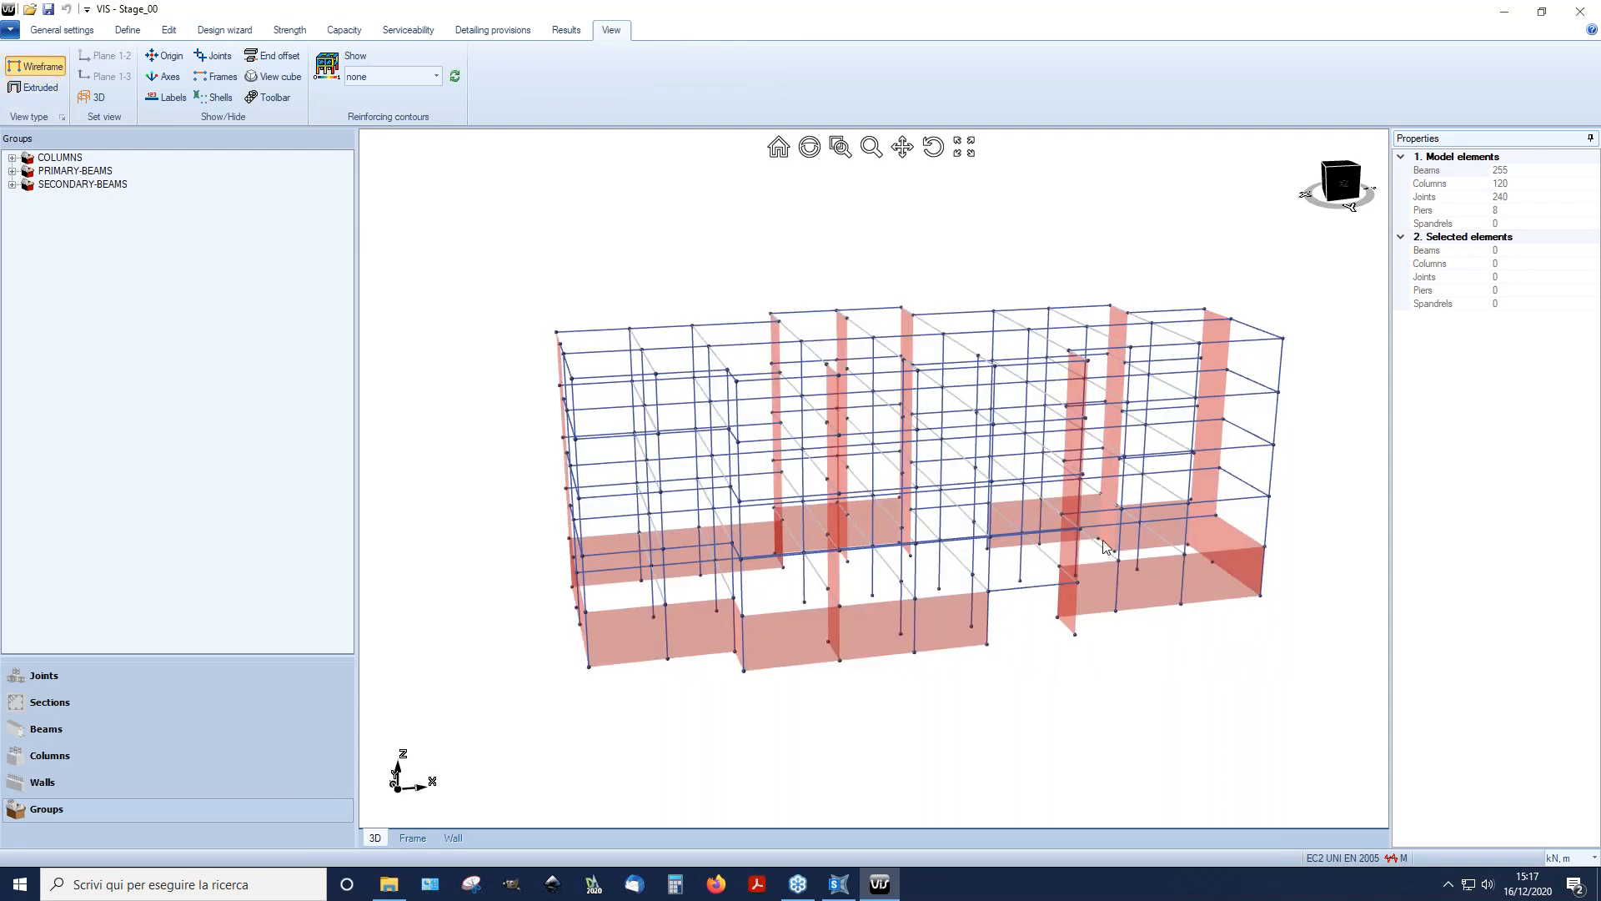
Step: Run the PMM capacity check on joint 219 for the strong-column weak-beam condition
{"action": "scroll", "coordinate": [1157, 399], "scroll_direction": "up", "scroll_amount": 5}
{"action": "left_click", "coordinate": [1132, 340]}
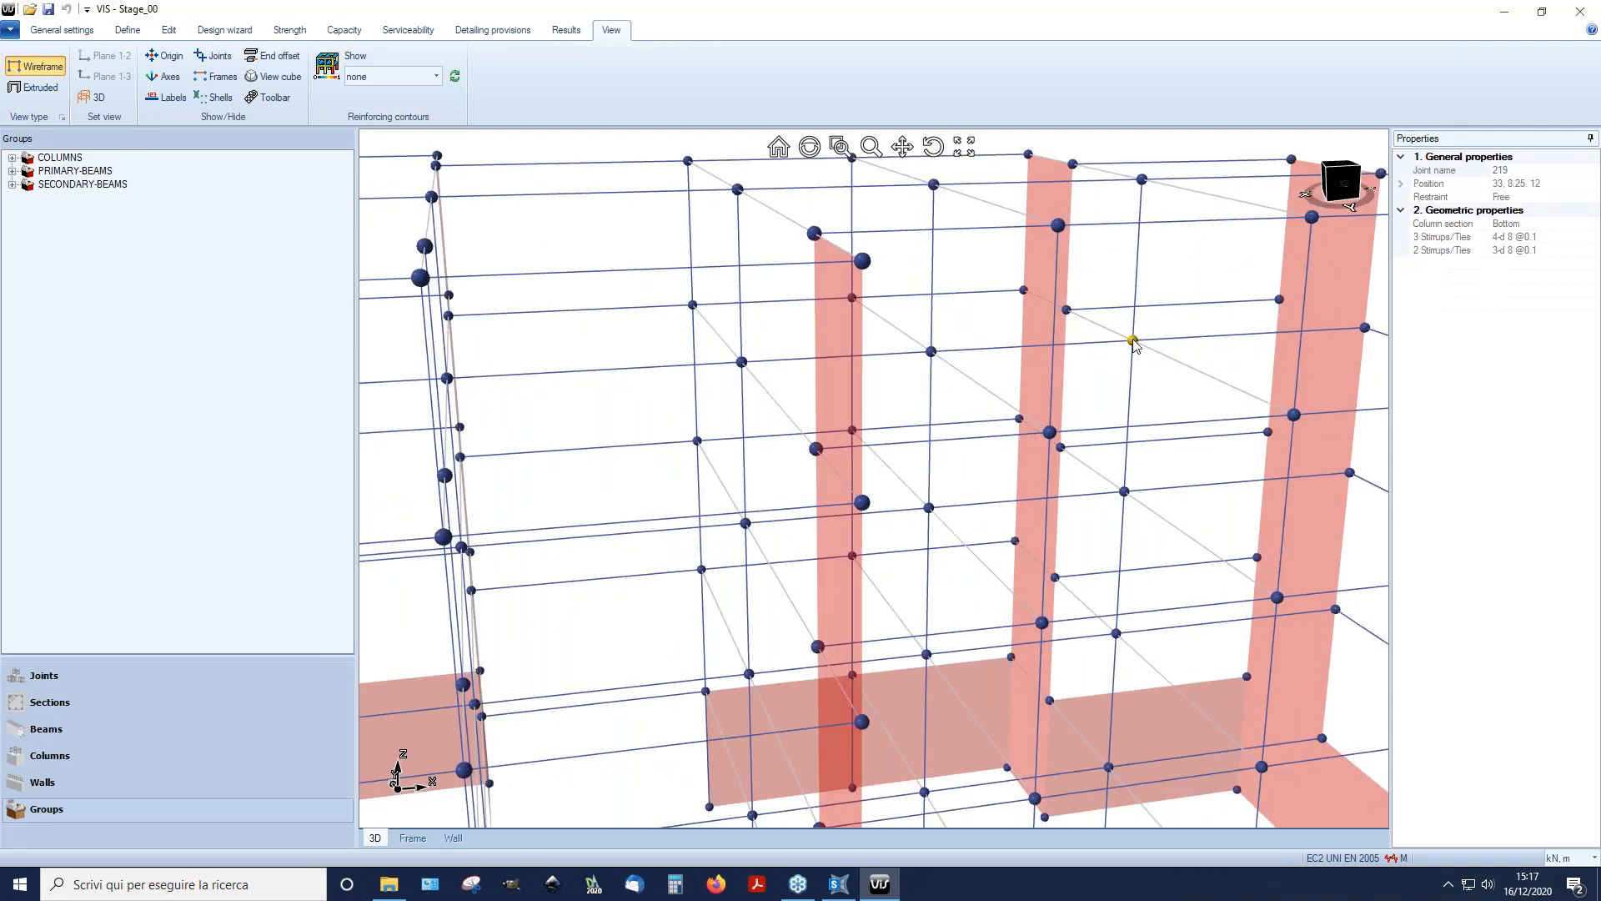
{"action": "left_click", "coordinate": [344, 30]}
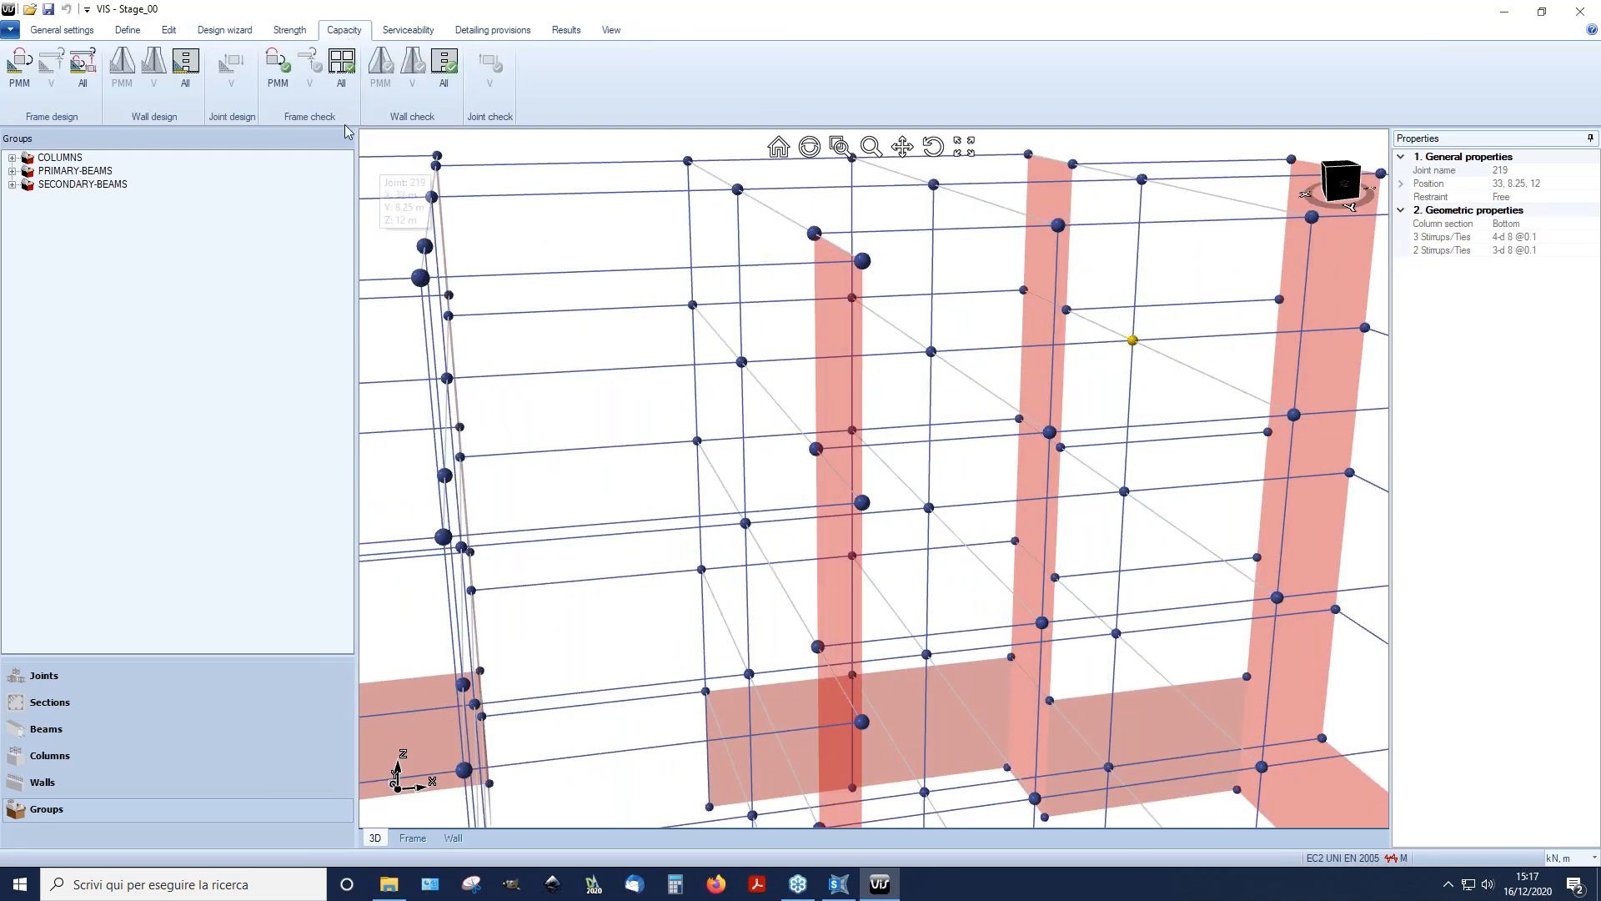
{"action": "left_click", "coordinate": [281, 73]}
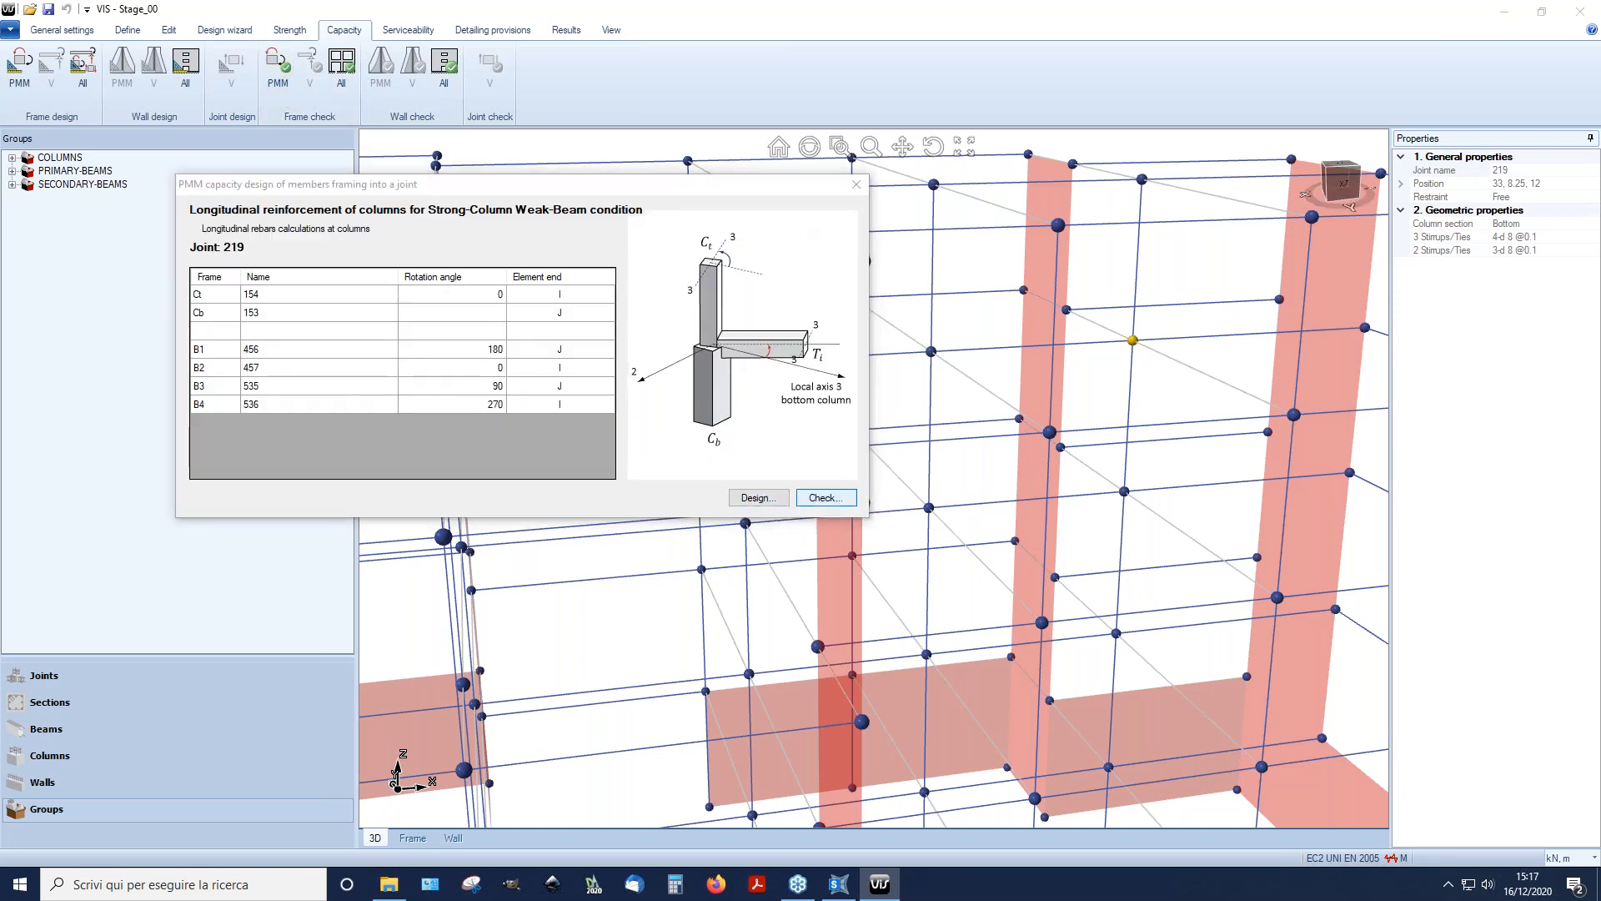
{"action": "left_click", "coordinate": [825, 497]}
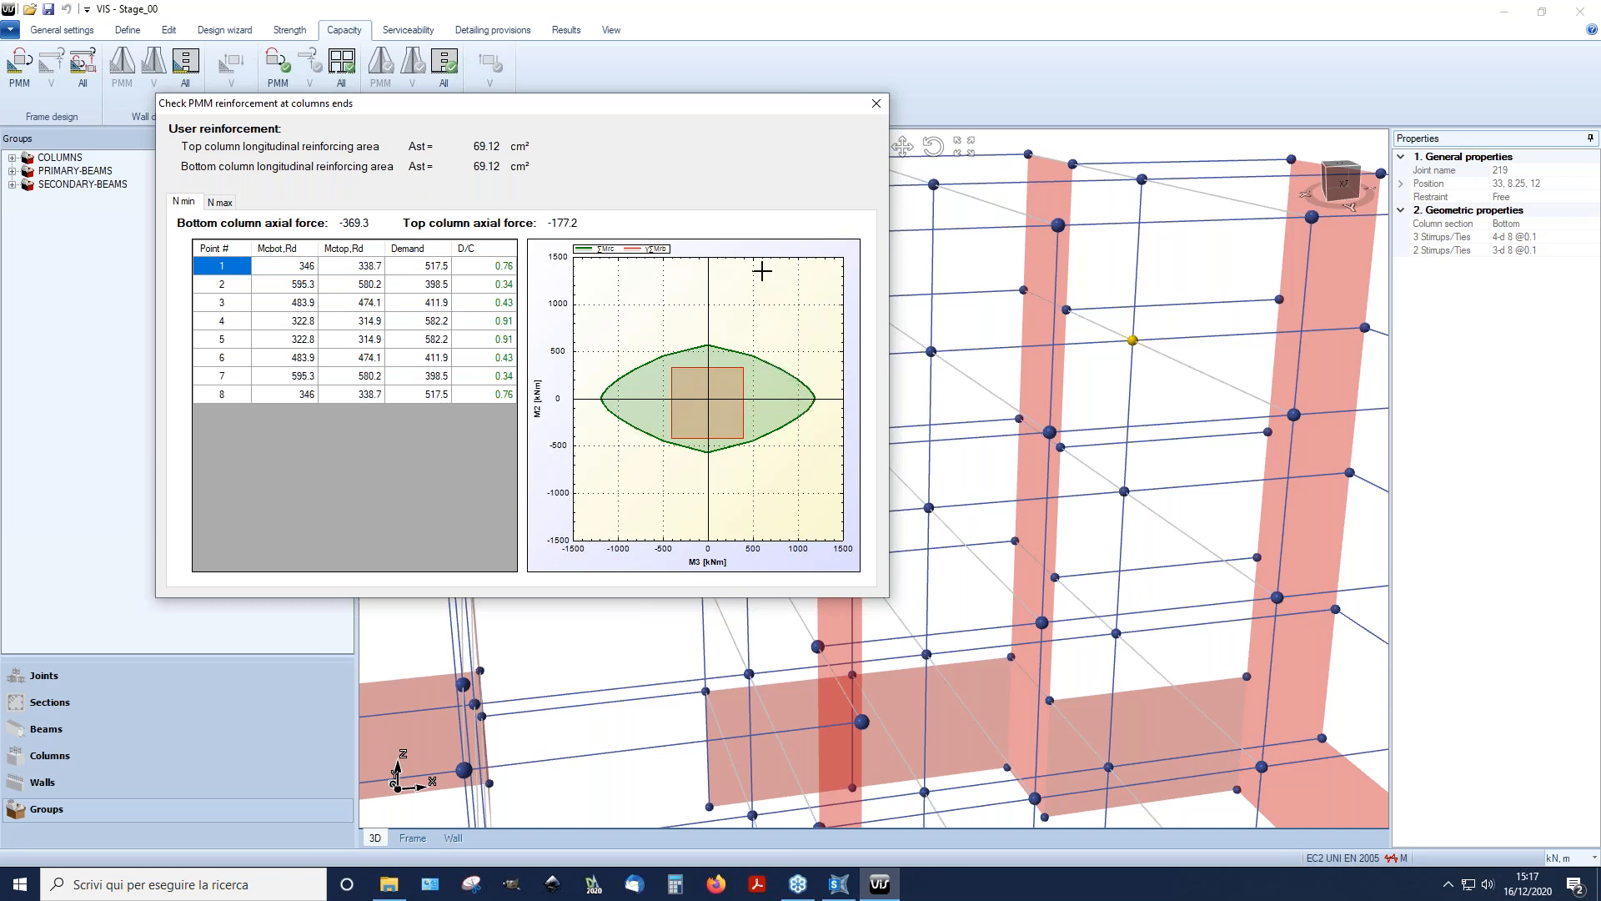
Step: Compare the minimum and maximum axial force results of joint 219's column-end check, and close the capacity check
{"action": "left_click", "coordinate": [221, 203]}
{"action": "left_click", "coordinate": [195, 203]}
{"action": "left_click", "coordinate": [220, 207]}
{"action": "left_click", "coordinate": [197, 205]}
{"action": "left_click", "coordinate": [208, 205]}
{"action": "left_click", "coordinate": [195, 206]}
{"action": "left_click", "coordinate": [877, 107]}
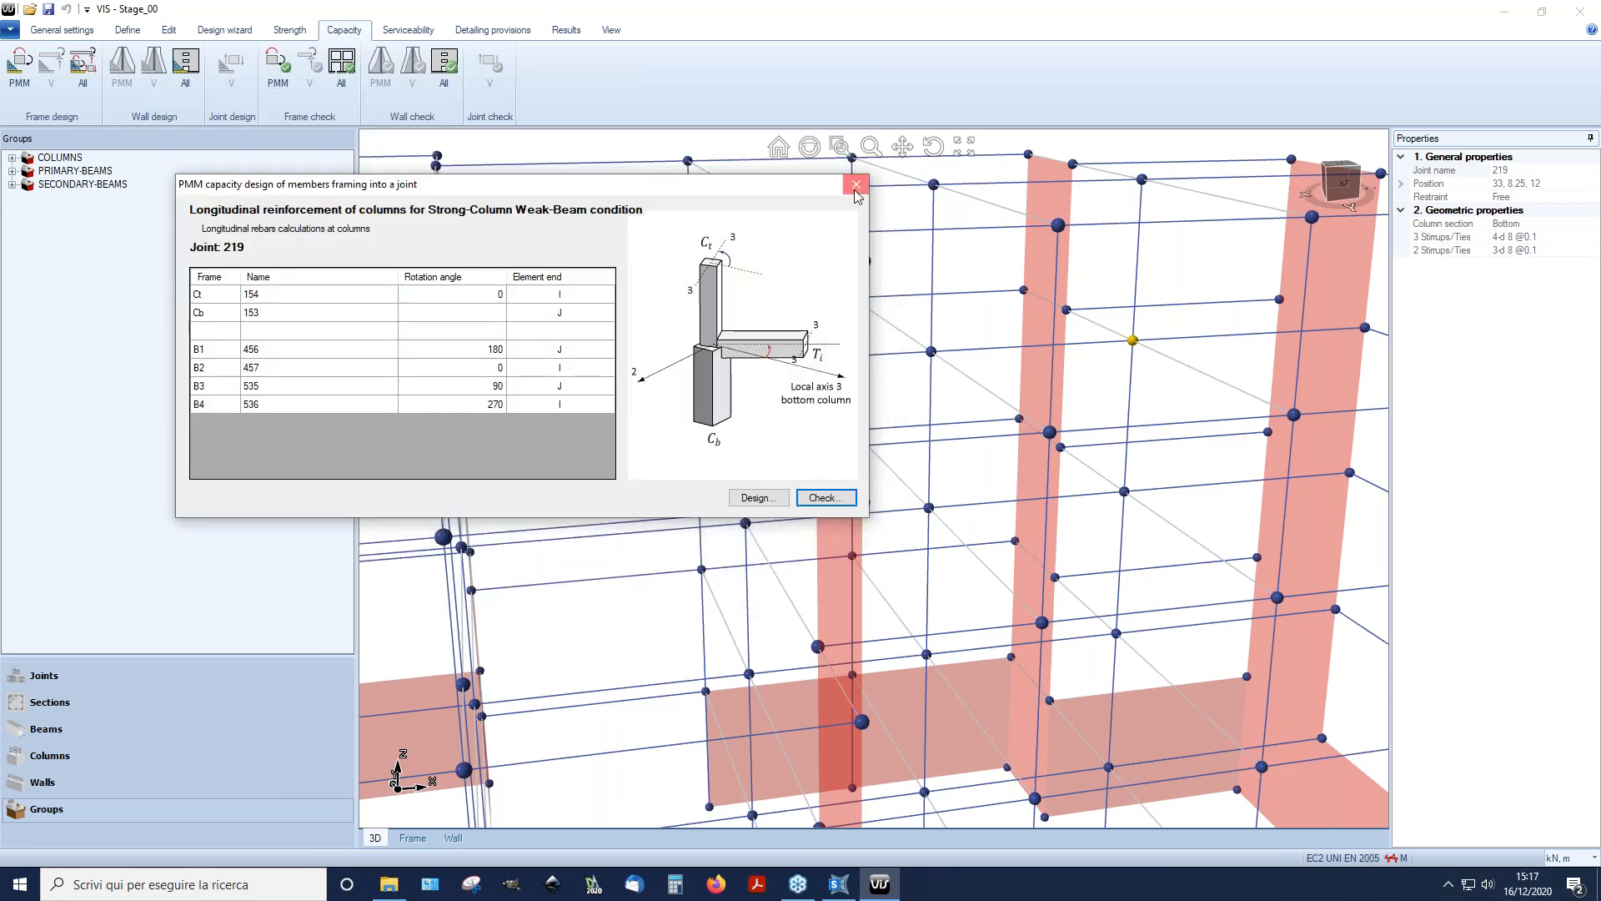
{"action": "left_click", "coordinate": [854, 184]}
Step: Select wall pier W2 and run its PMM capacity check
{"action": "scroll", "coordinate": [847, 510], "scroll_direction": "down", "scroll_amount": 5}
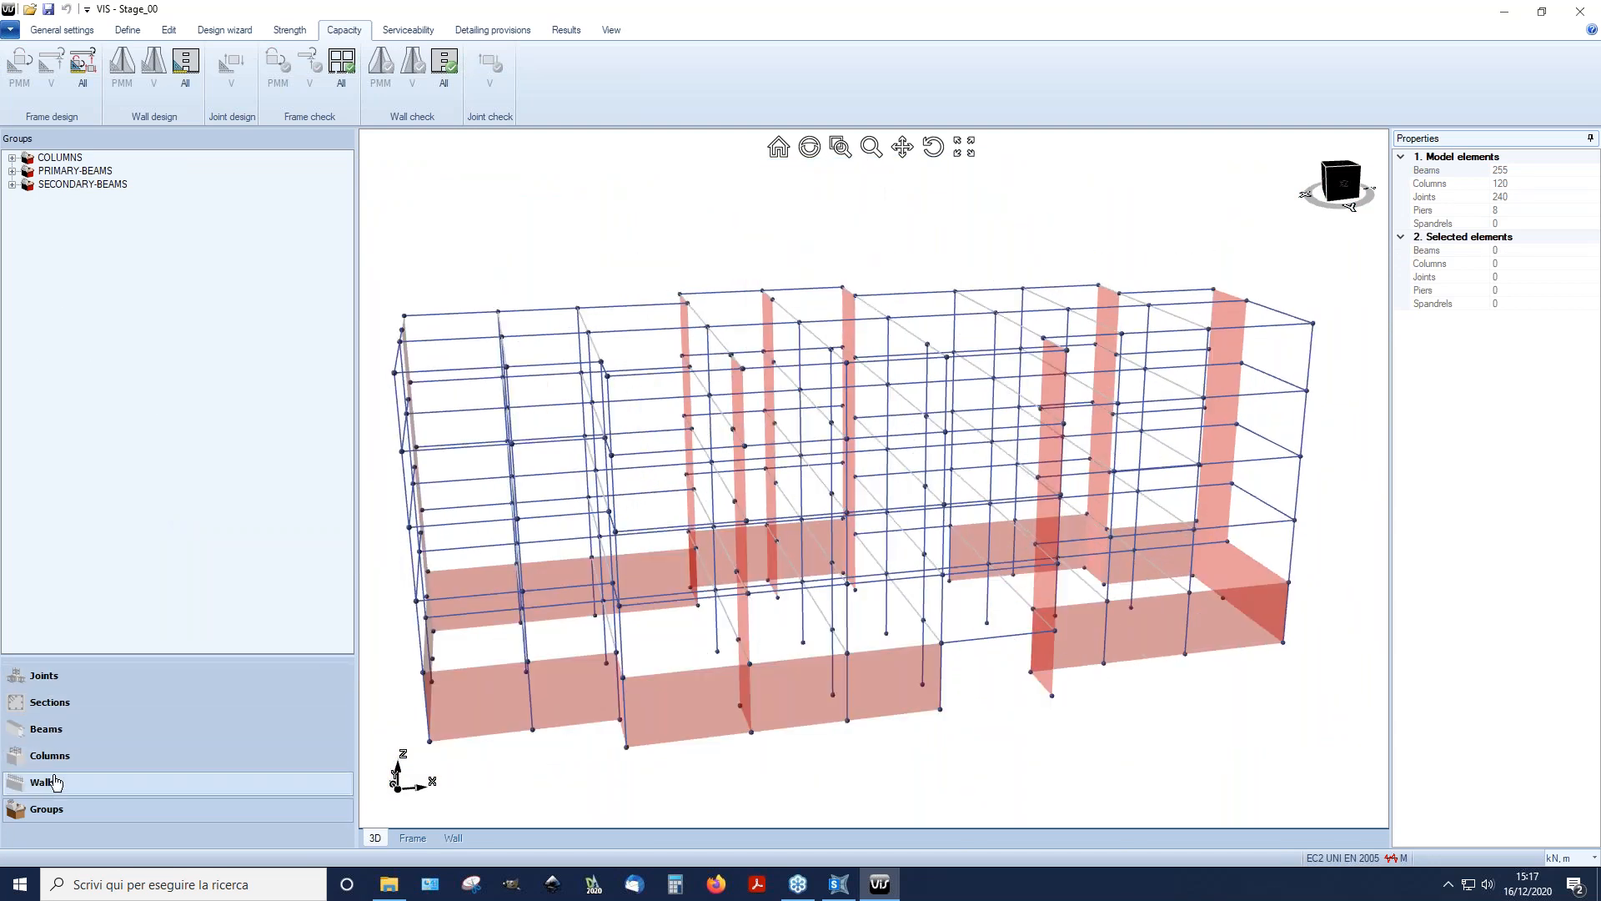
{"action": "left_click", "coordinate": [42, 782]}
{"action": "right_click", "coordinate": [55, 185]}
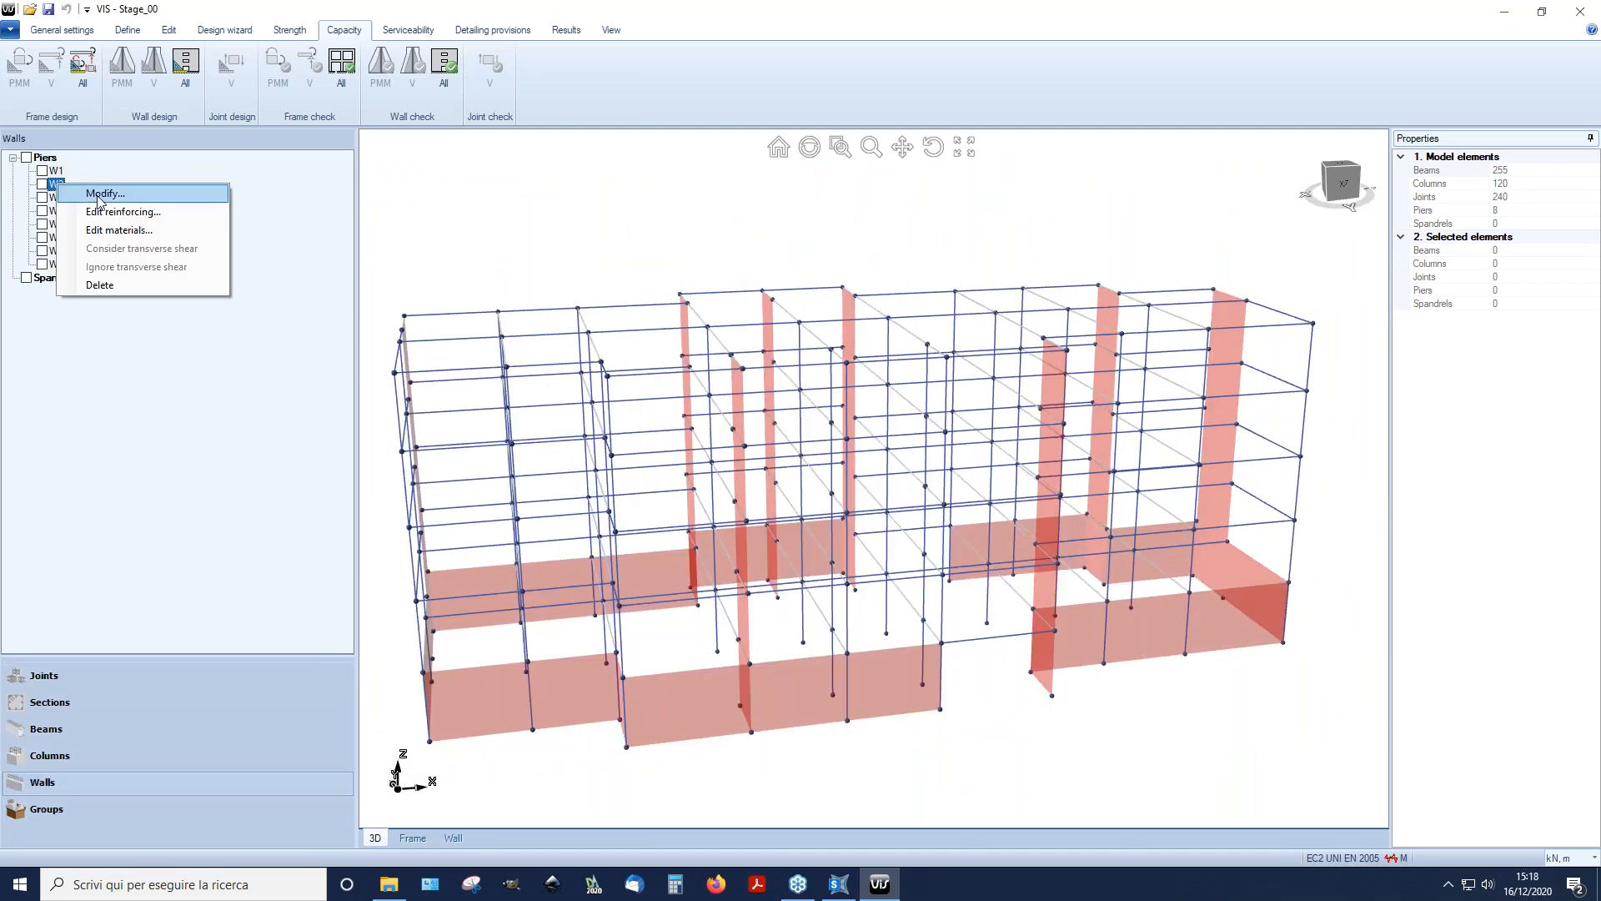
{"action": "left_click", "coordinate": [42, 184]}
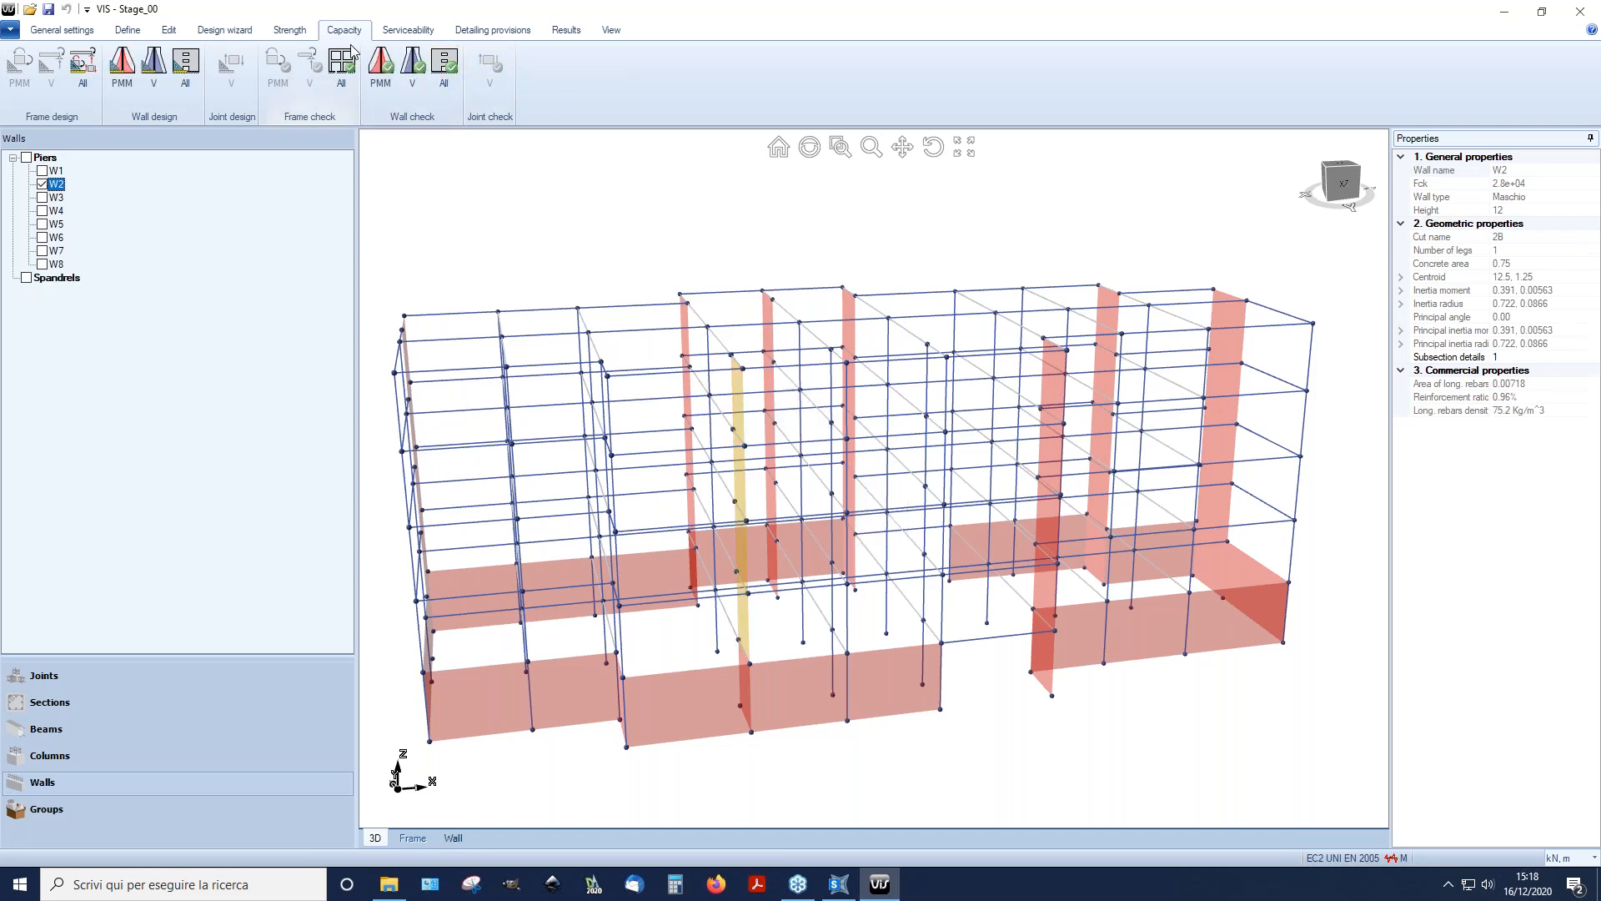
{"action": "left_click", "coordinate": [380, 66]}
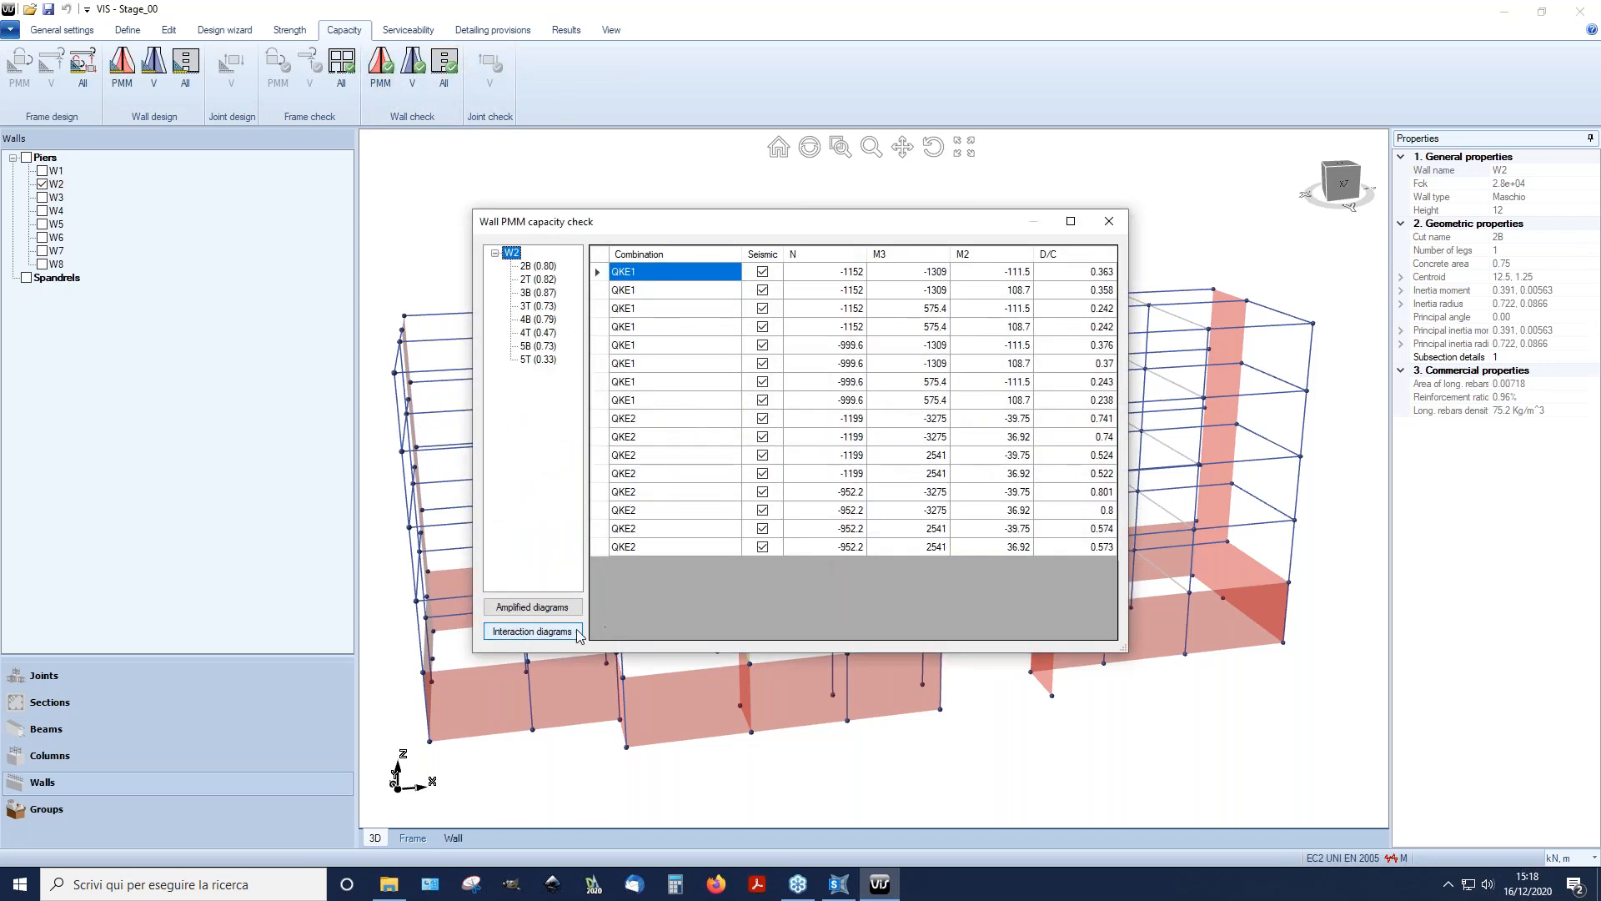
Step: Examine the amplified N and M3 capacity diagrams of pier W2, and close them along with the PMM check
{"action": "left_click", "coordinate": [532, 607]}
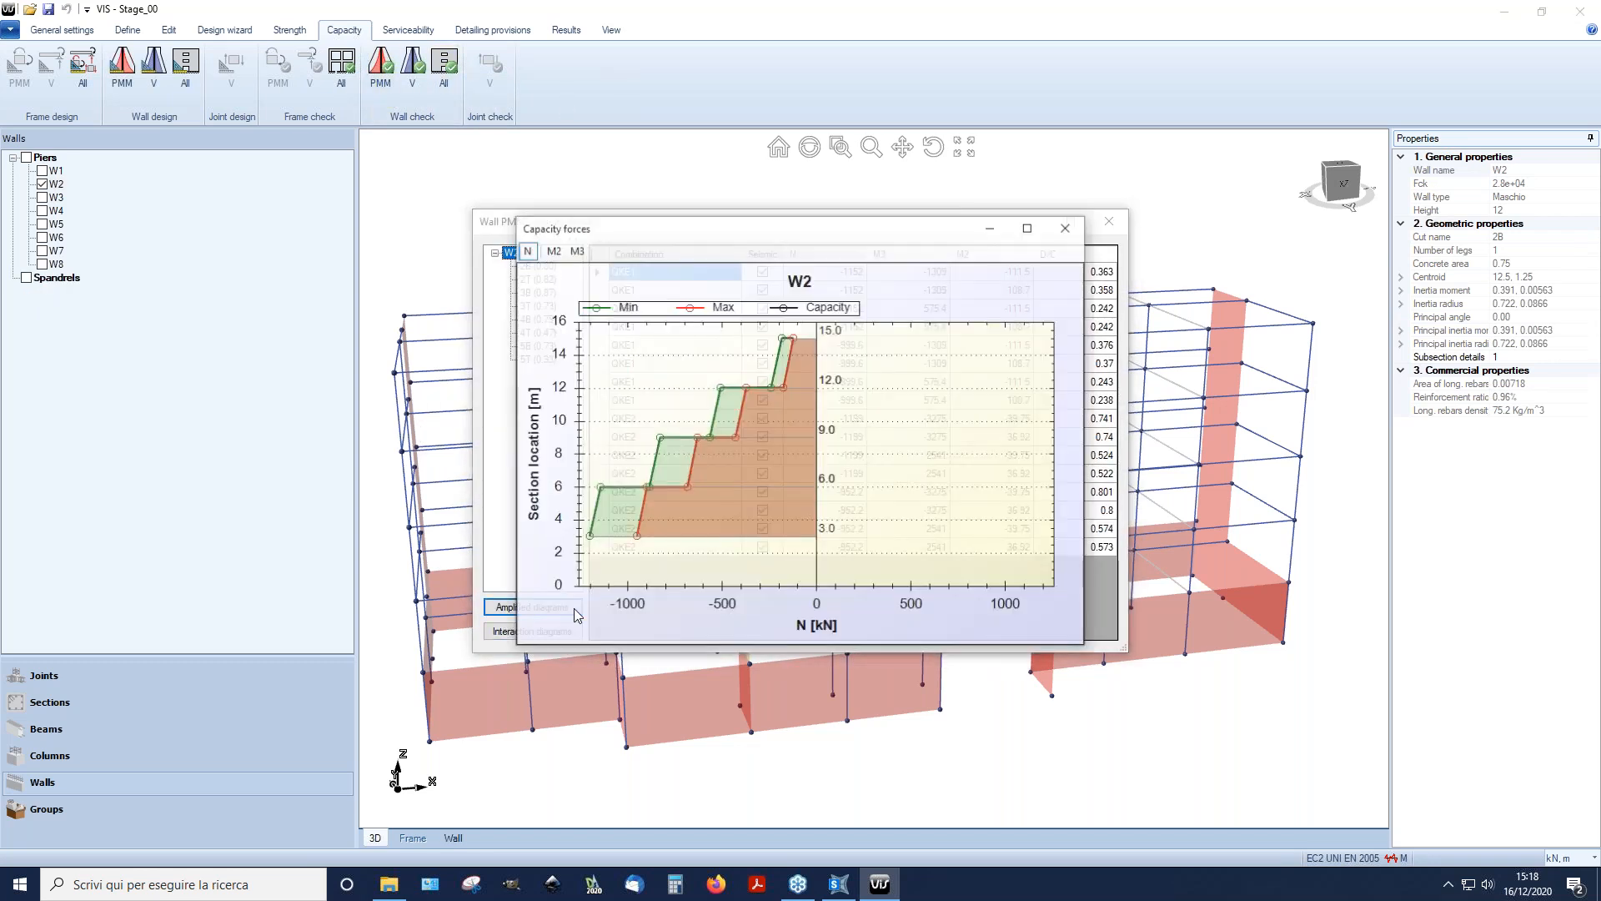
{"action": "left_click", "coordinate": [576, 251]}
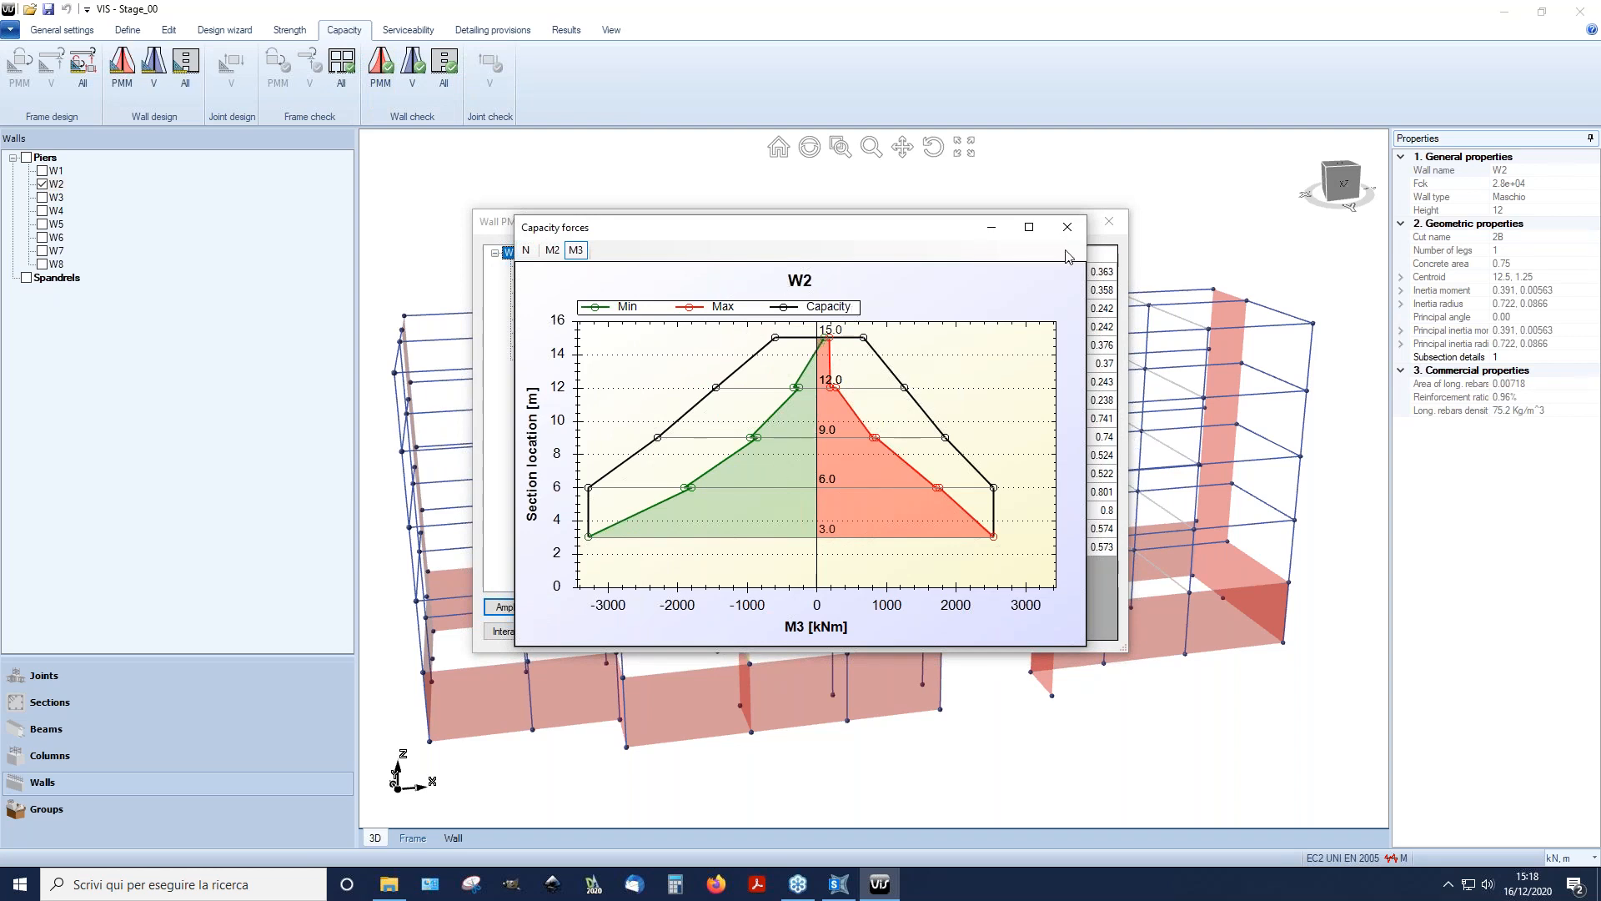
{"action": "left_click", "coordinate": [1067, 227]}
{"action": "left_click", "coordinate": [1108, 221]}
Step: Run the shear capacity check on pier W2, examine its V2 diagram, and close both windows
{"action": "left_click", "coordinate": [412, 71]}
{"action": "left_click", "coordinate": [451, 629]}
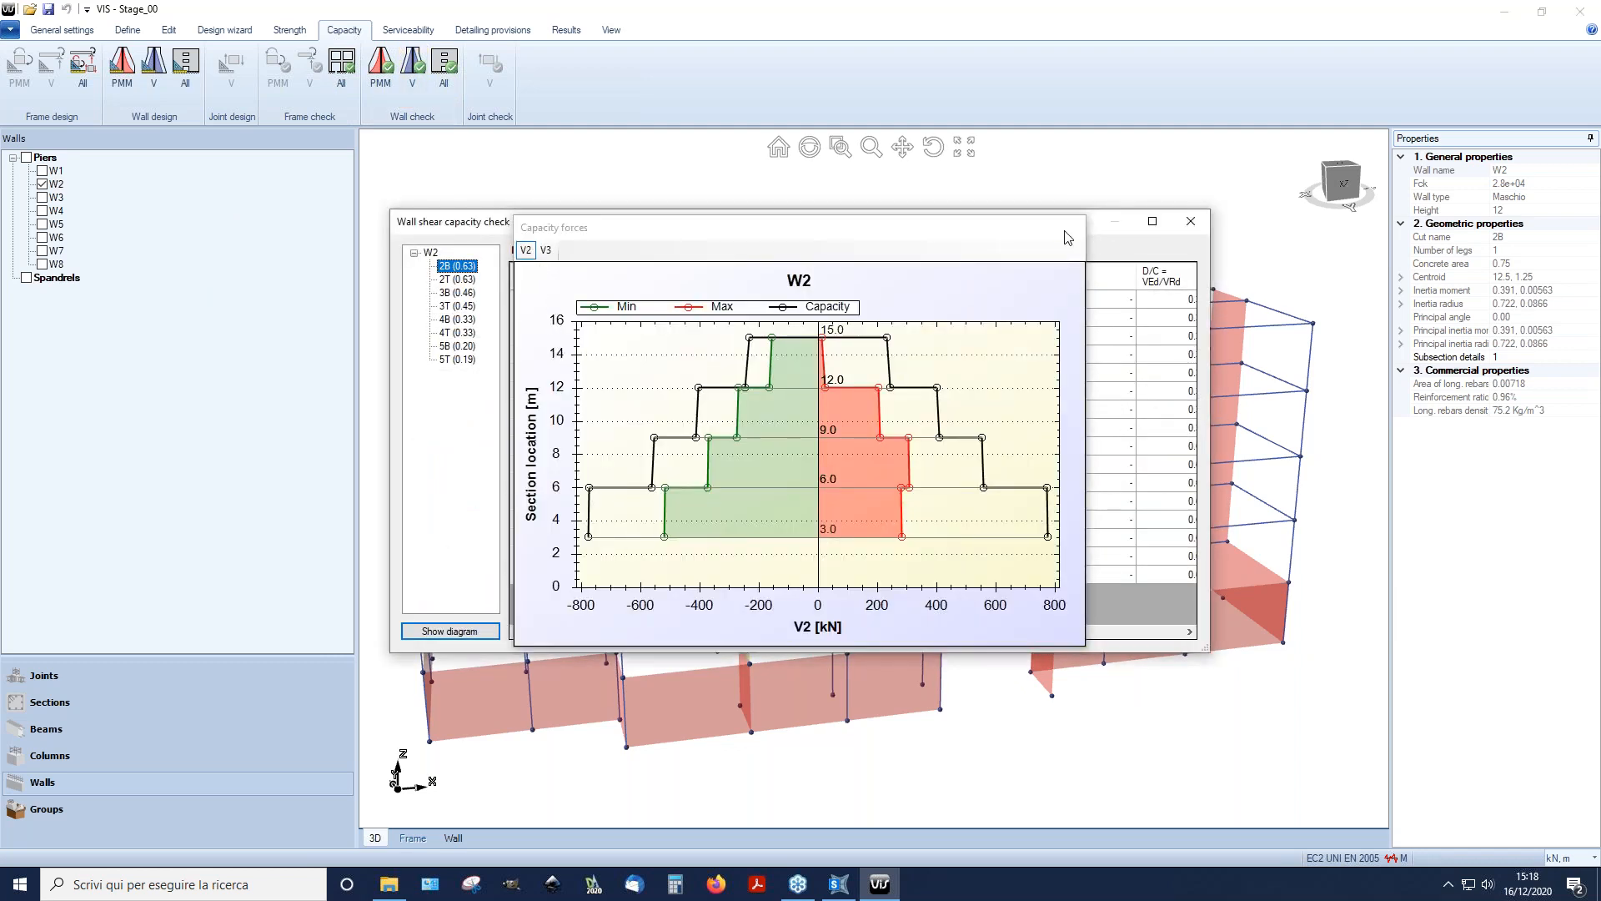
{"action": "left_click", "coordinate": [1066, 228]}
{"action": "left_click", "coordinate": [1193, 223]}
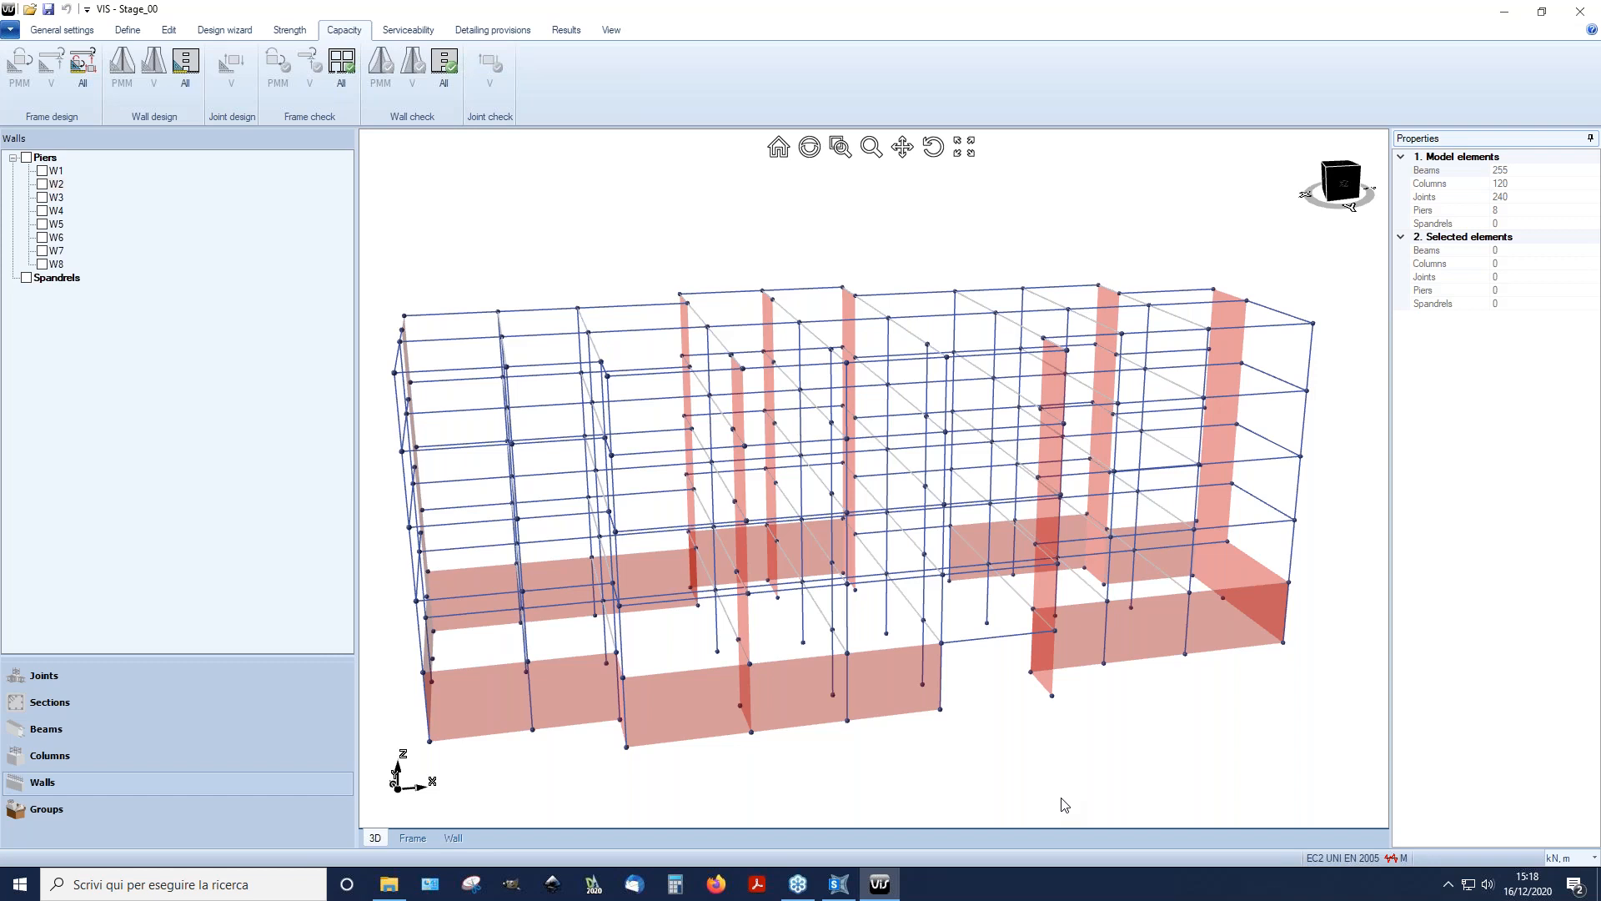
Step: Return the building model to the extruded view
{"action": "scroll", "coordinate": [961, 557], "scroll_direction": "down", "scroll_amount": 2}
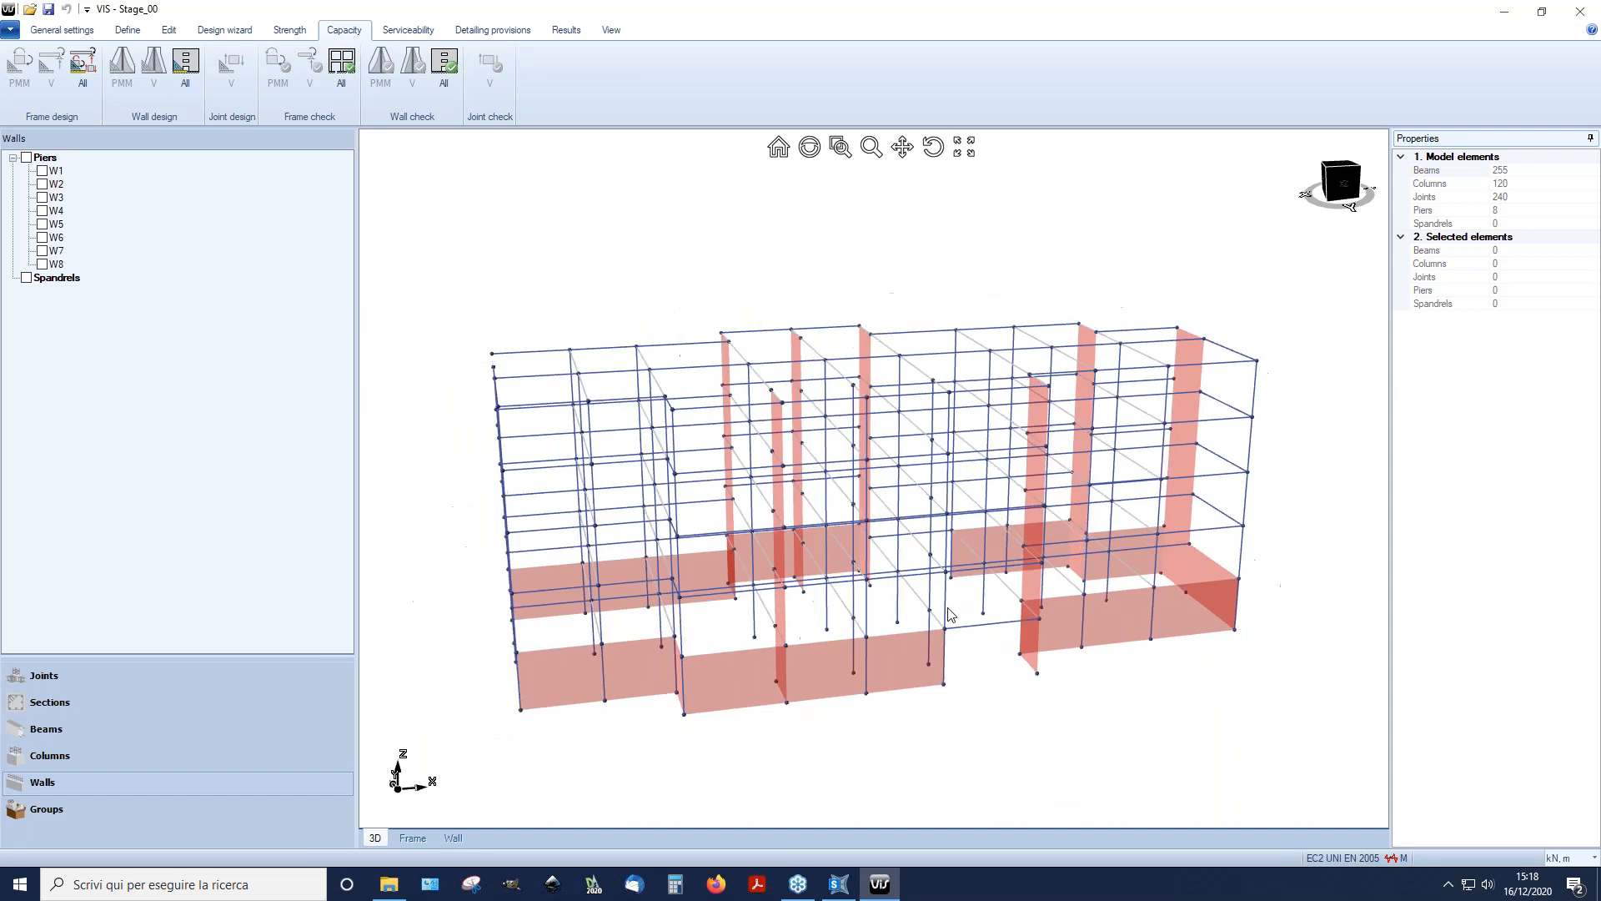
{"action": "middle_click_drag", "start_coordinate": [946, 600], "coordinate": [739, 482]}
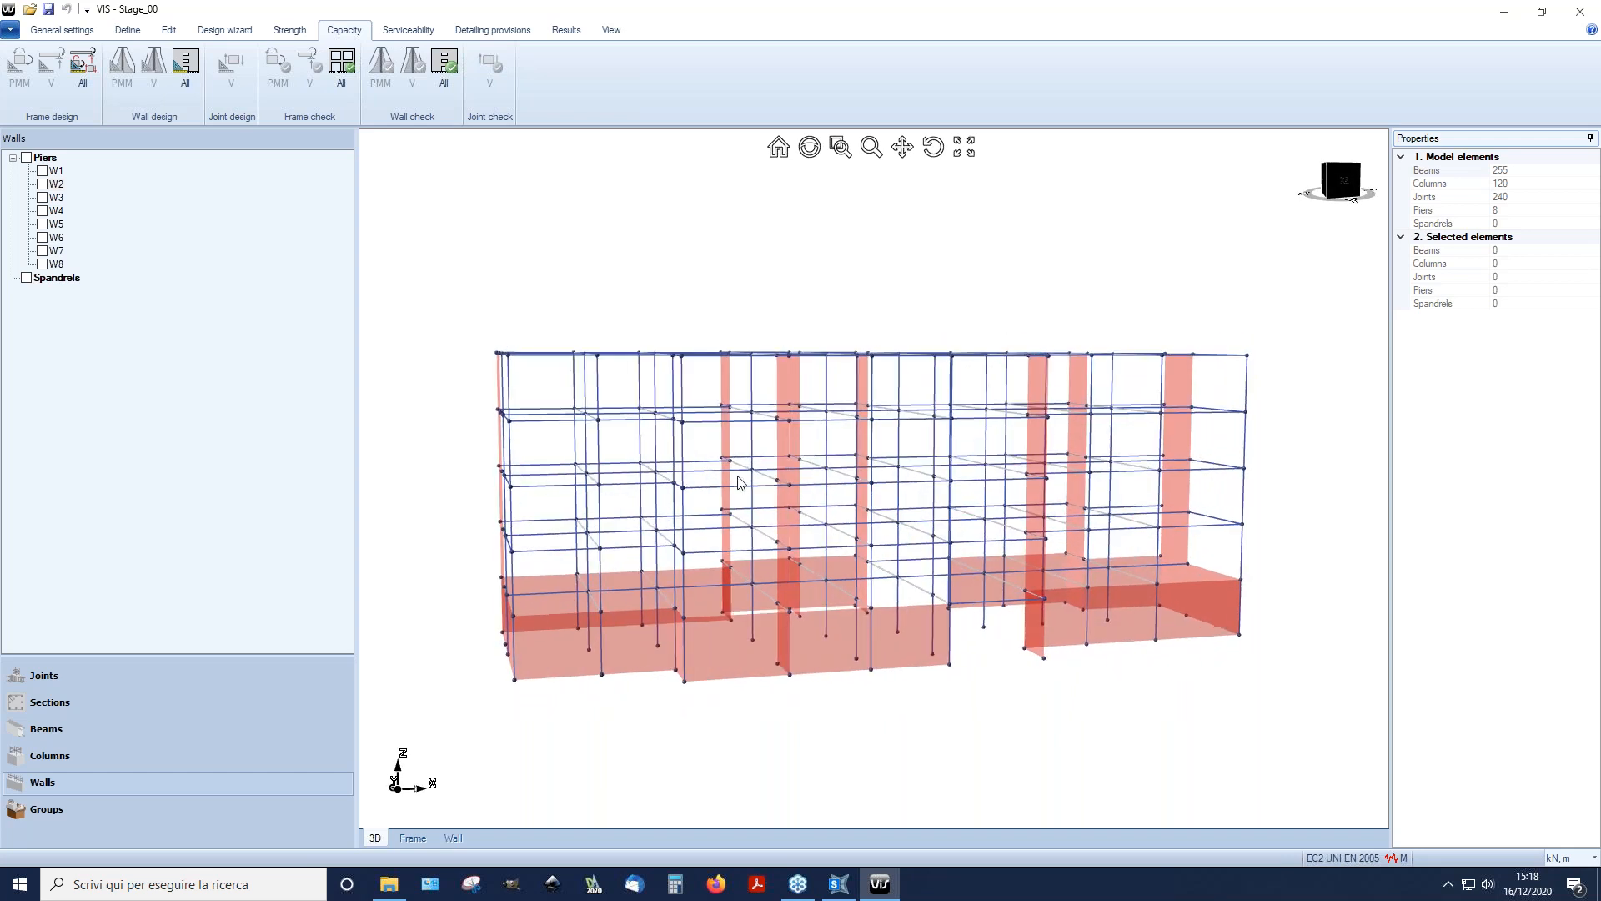
{"action": "left_click", "coordinate": [609, 30]}
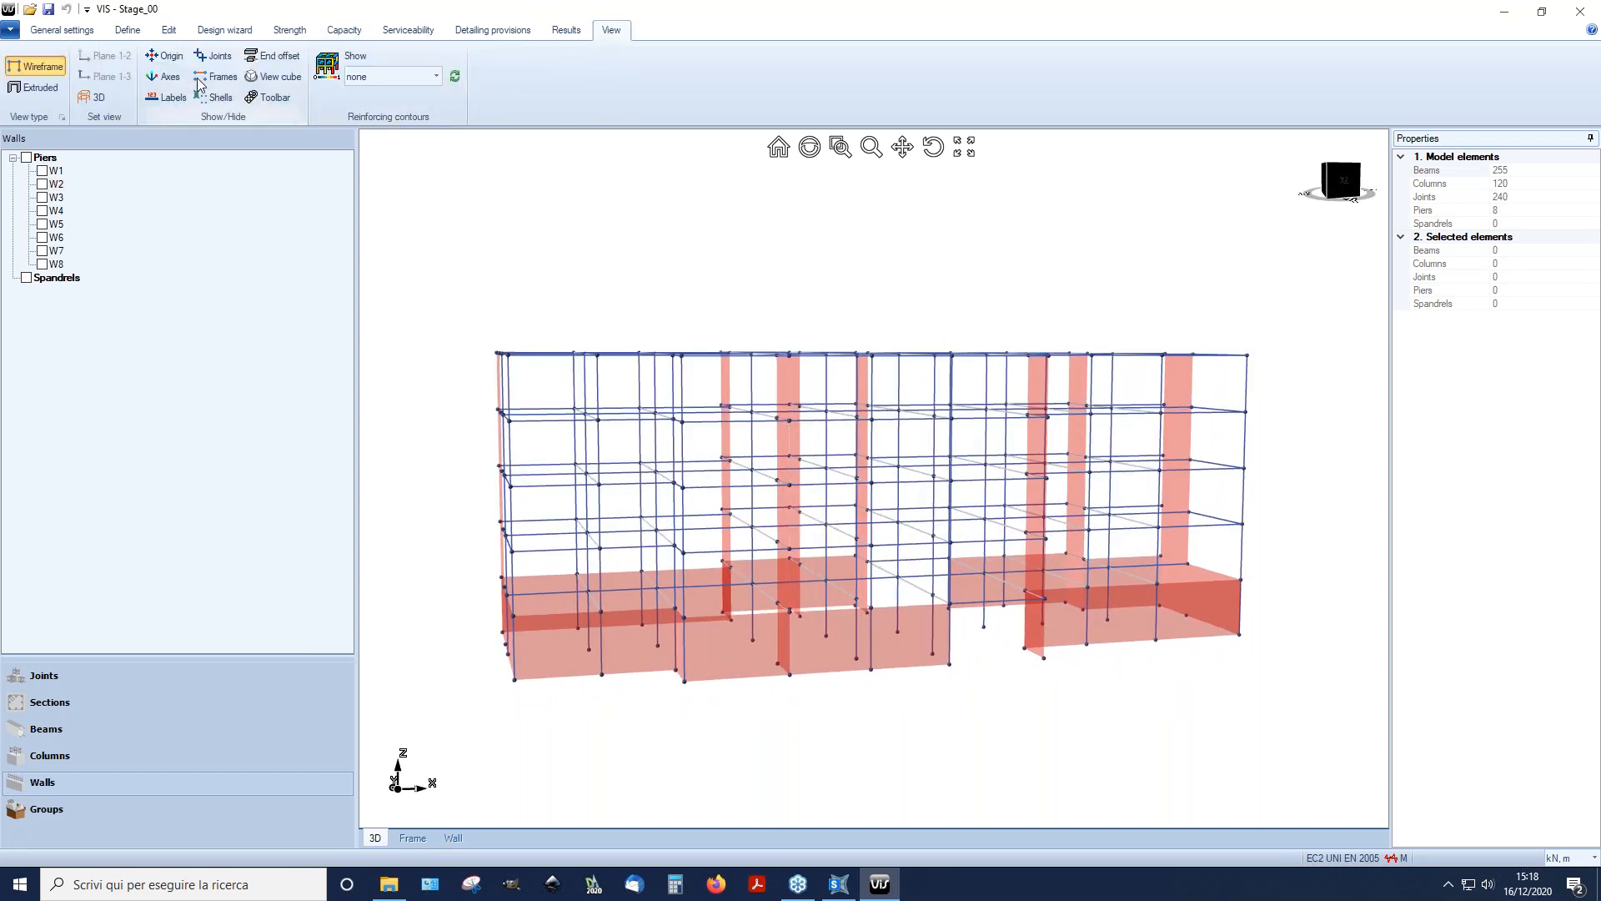
{"action": "left_click", "coordinate": [33, 87]}
{"action": "middle_click_drag", "start_coordinate": [747, 507], "coordinate": [825, 555]}
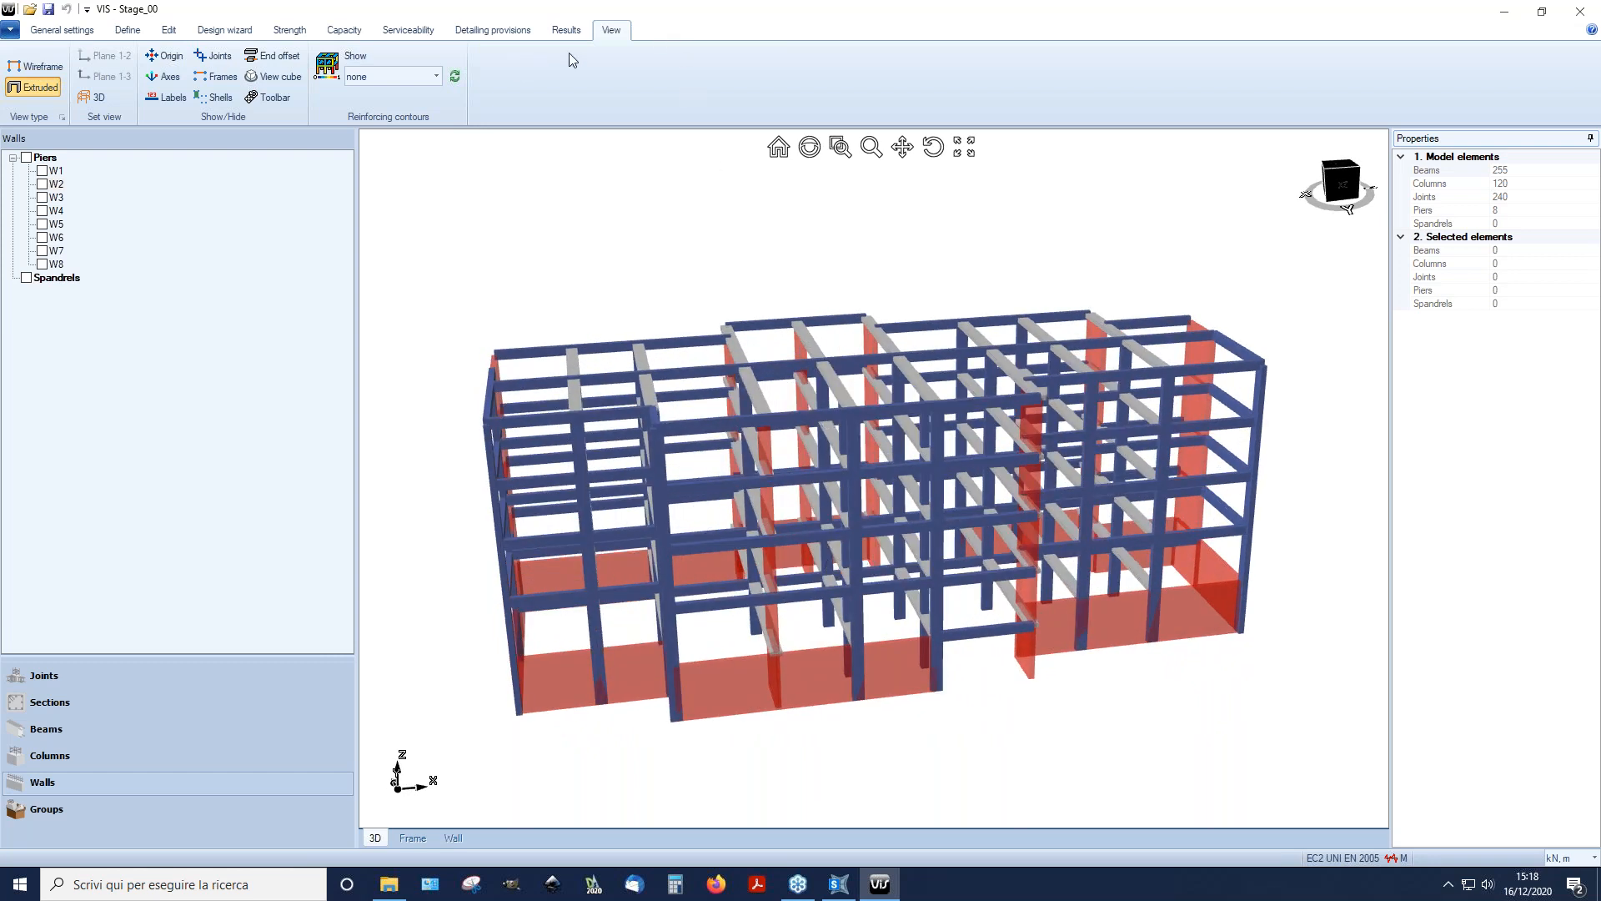
Step: Show the contour of longitudinal reinforcing ratios for the columns and examine the most heavily reinforced one
{"action": "left_click", "coordinate": [435, 77]}
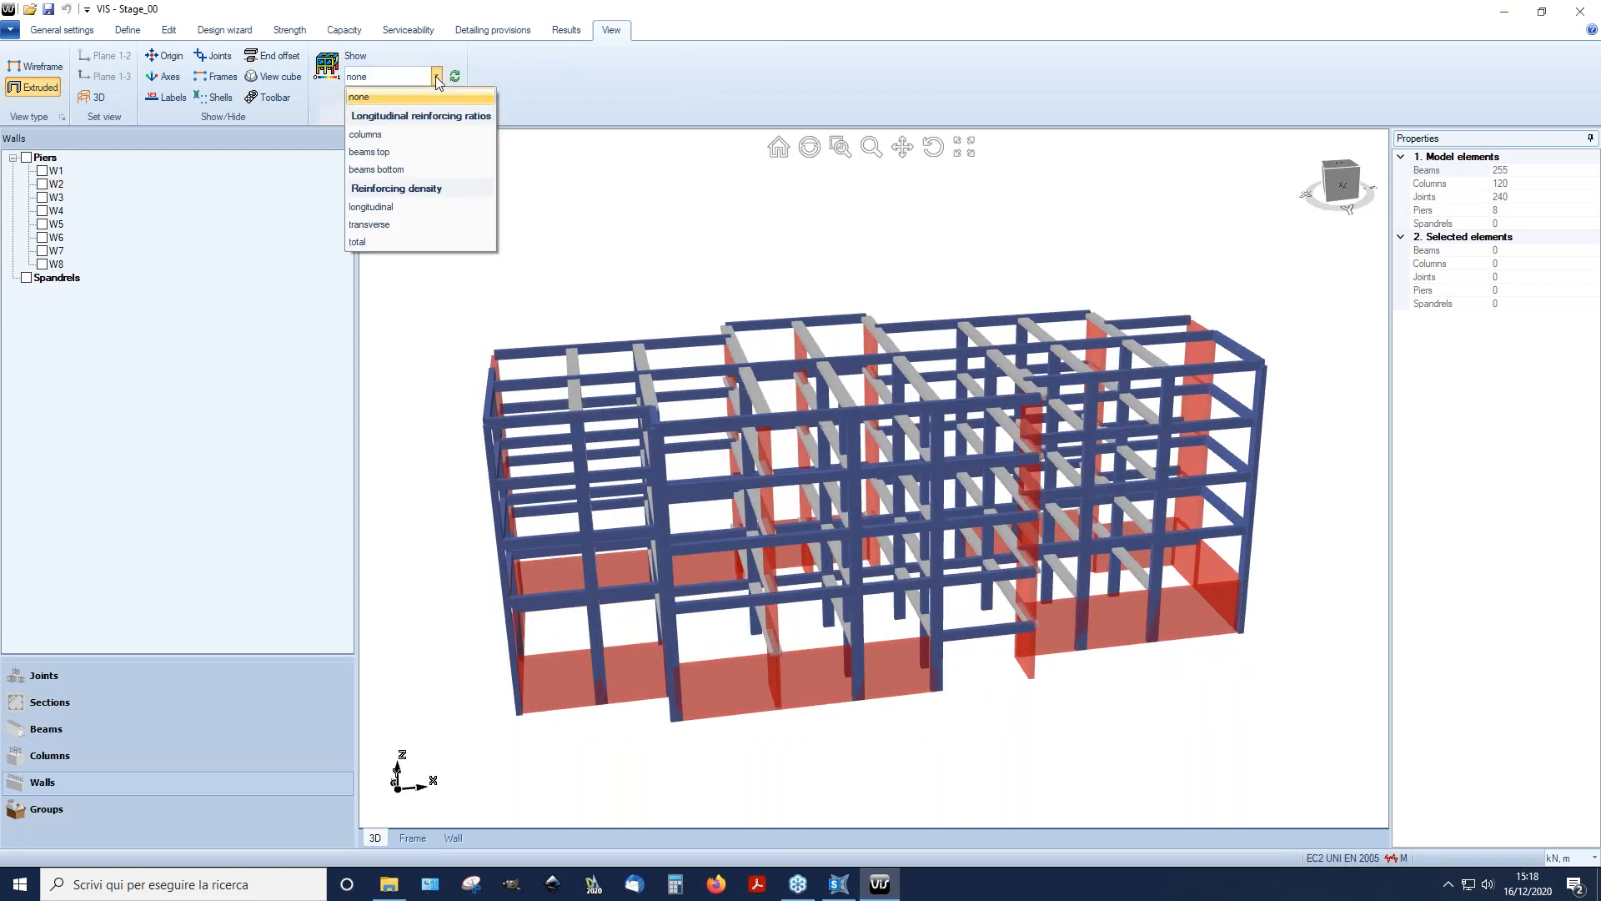
{"action": "left_click", "coordinate": [415, 136]}
{"action": "middle_click_drag", "start_coordinate": [892, 584], "coordinate": [632, 509]}
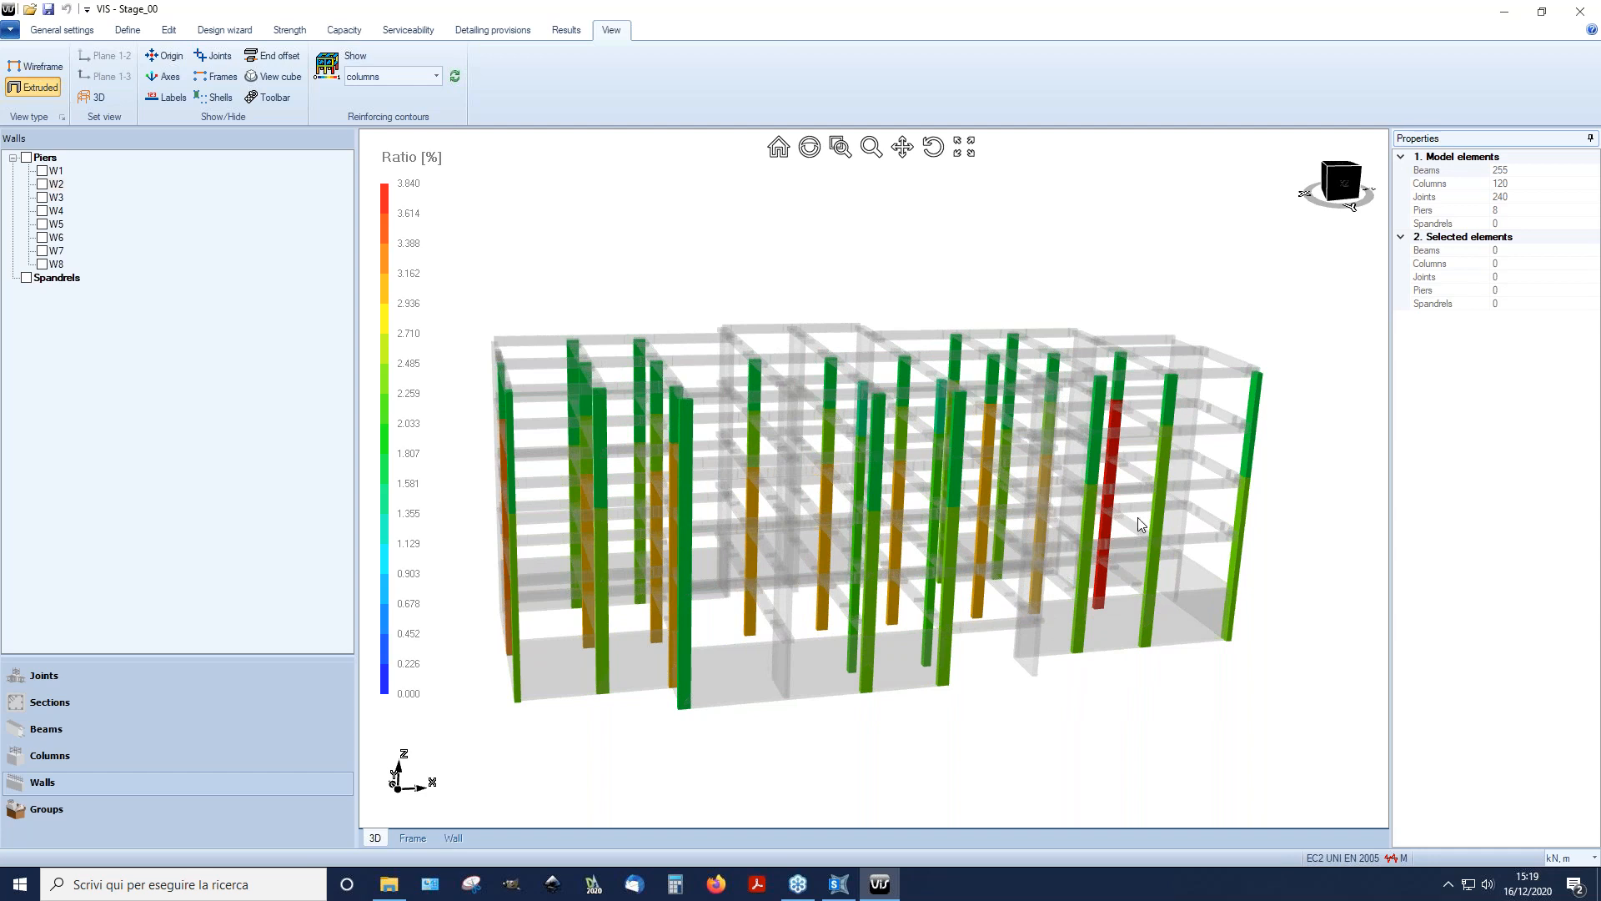
{"action": "scroll", "coordinate": [1114, 502], "scroll_direction": "up", "scroll_amount": 2}
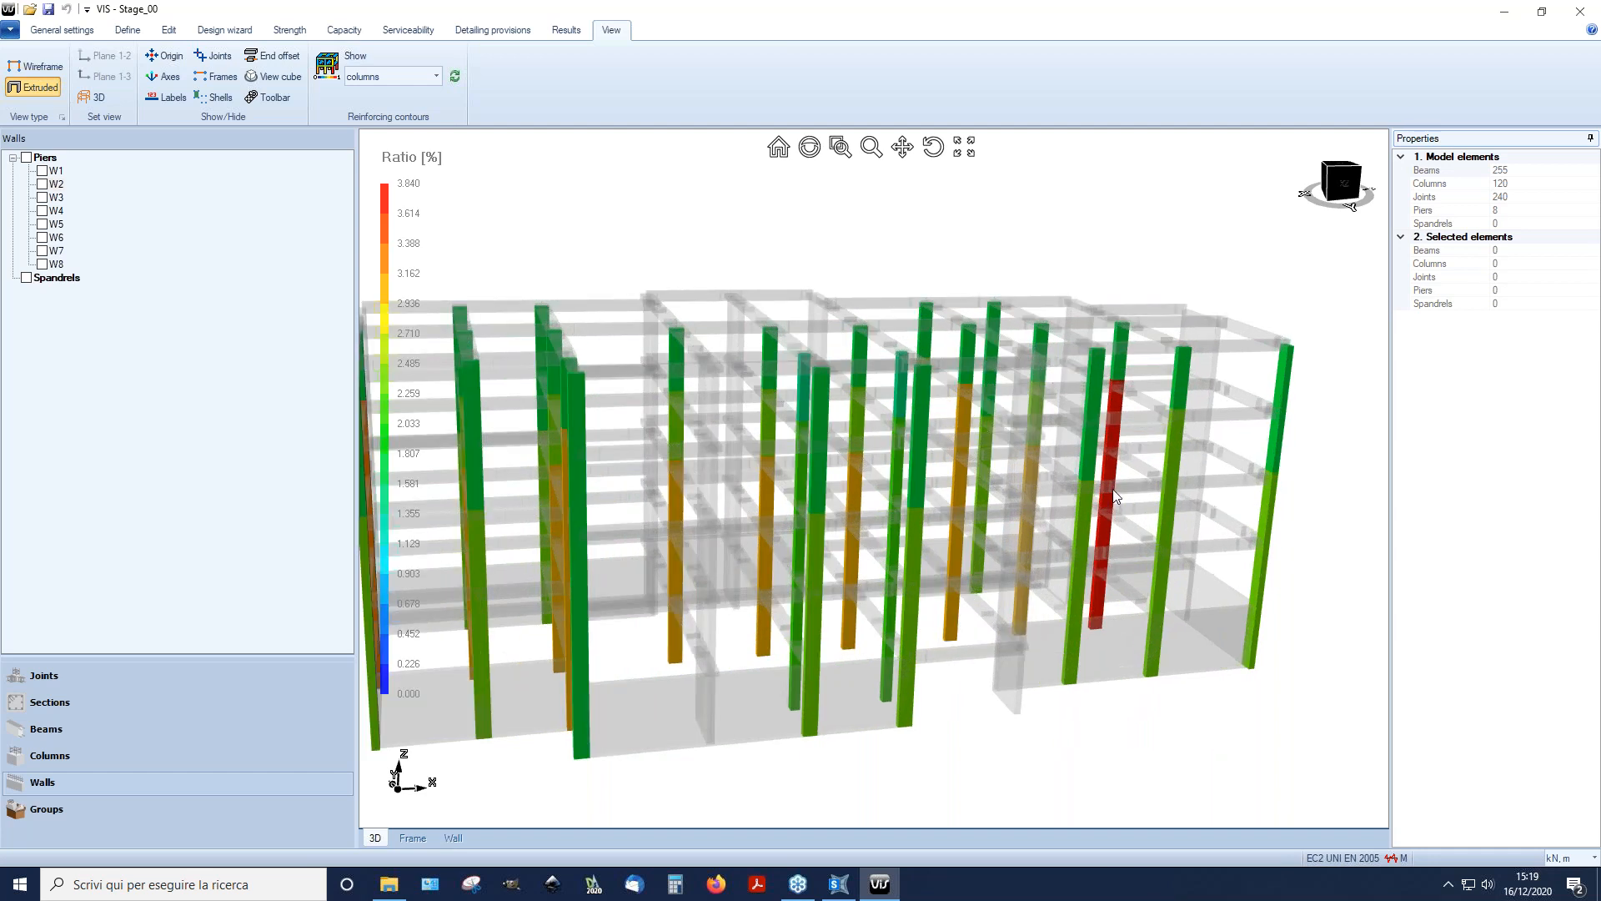
{"action": "middle_click_drag", "start_coordinate": [1132, 466], "coordinate": [1059, 363]}
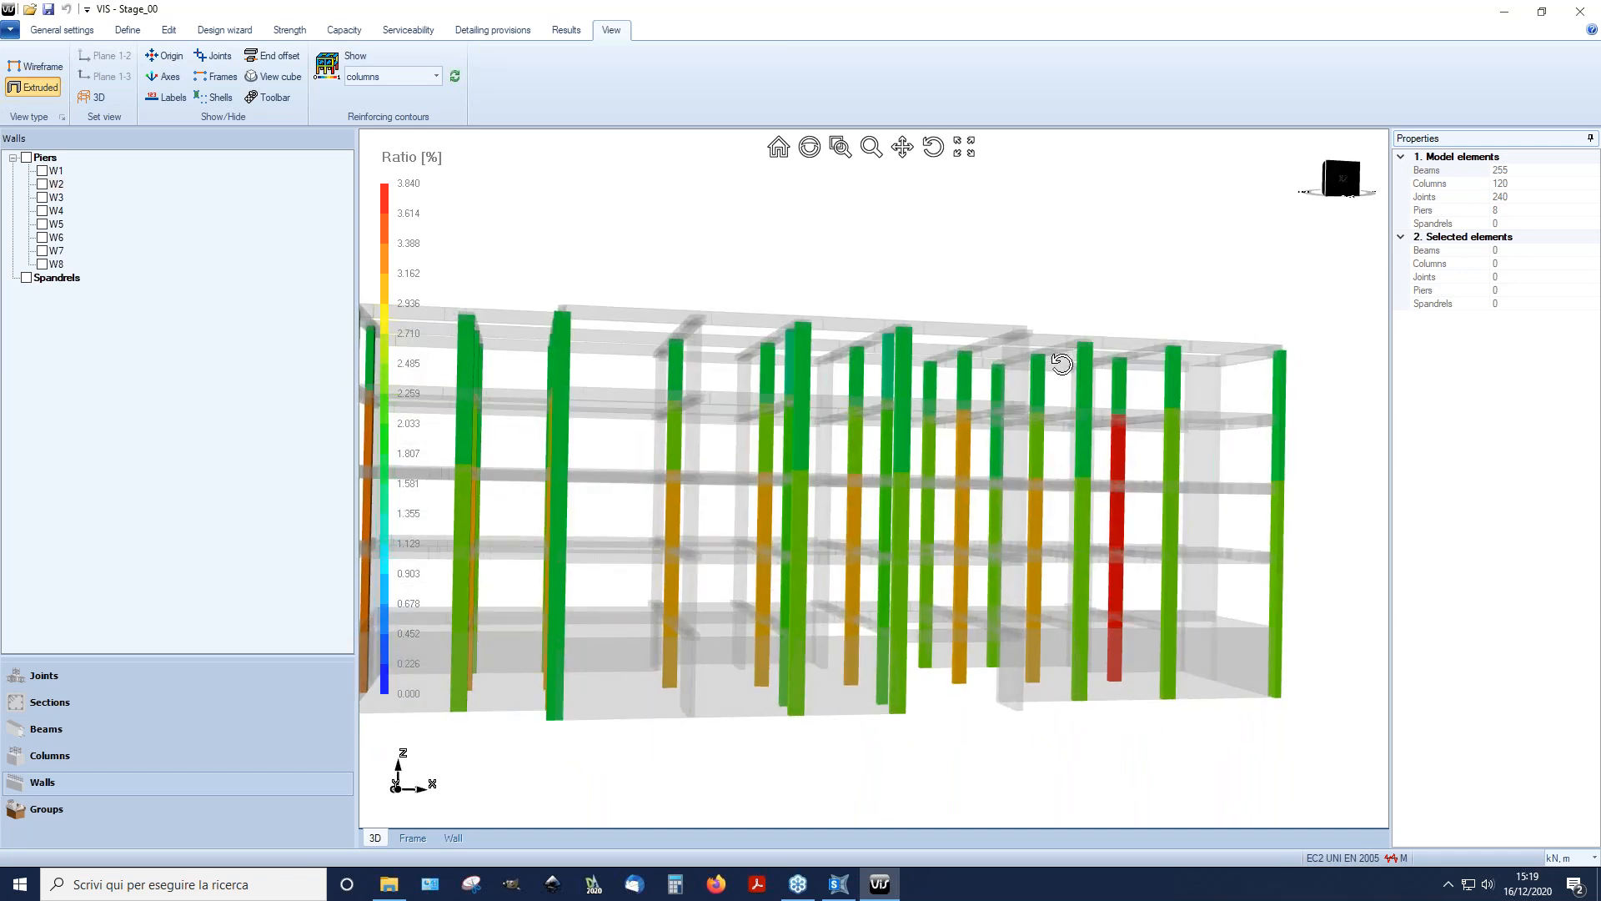
Step: Open the reinforcement editor for column line 150 to 154, inspect the section checks near the top of column 153, and close the editor
{"action": "left_click", "coordinate": [1113, 483]}
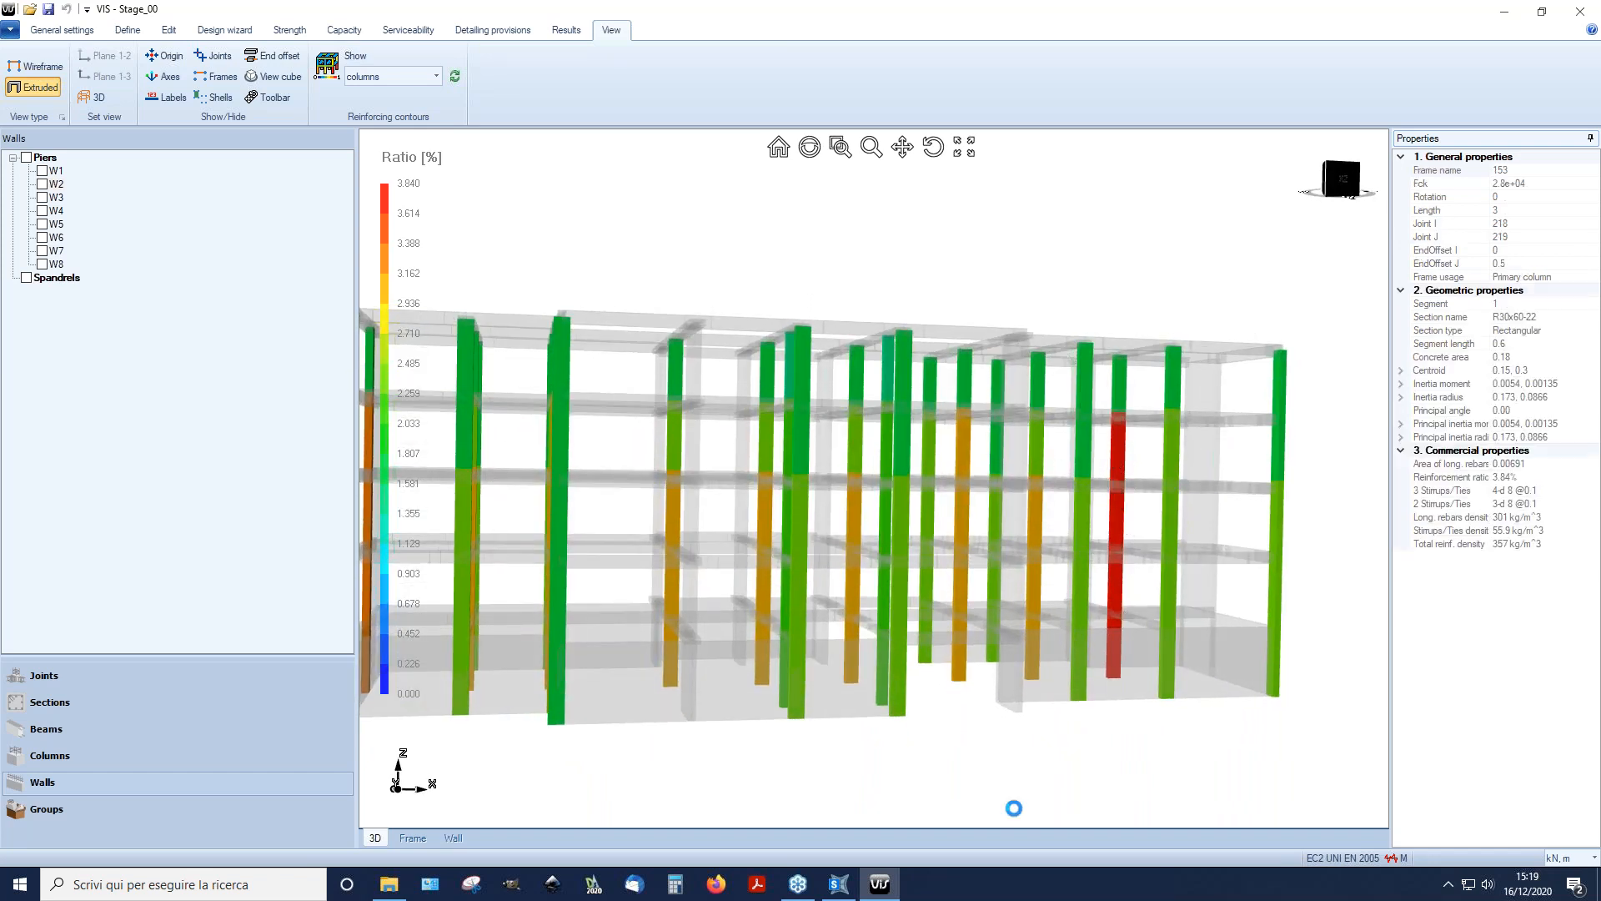
{"action": "left_click", "coordinate": [169, 30]}
{"action": "double_click", "coordinate": [910, 467]}
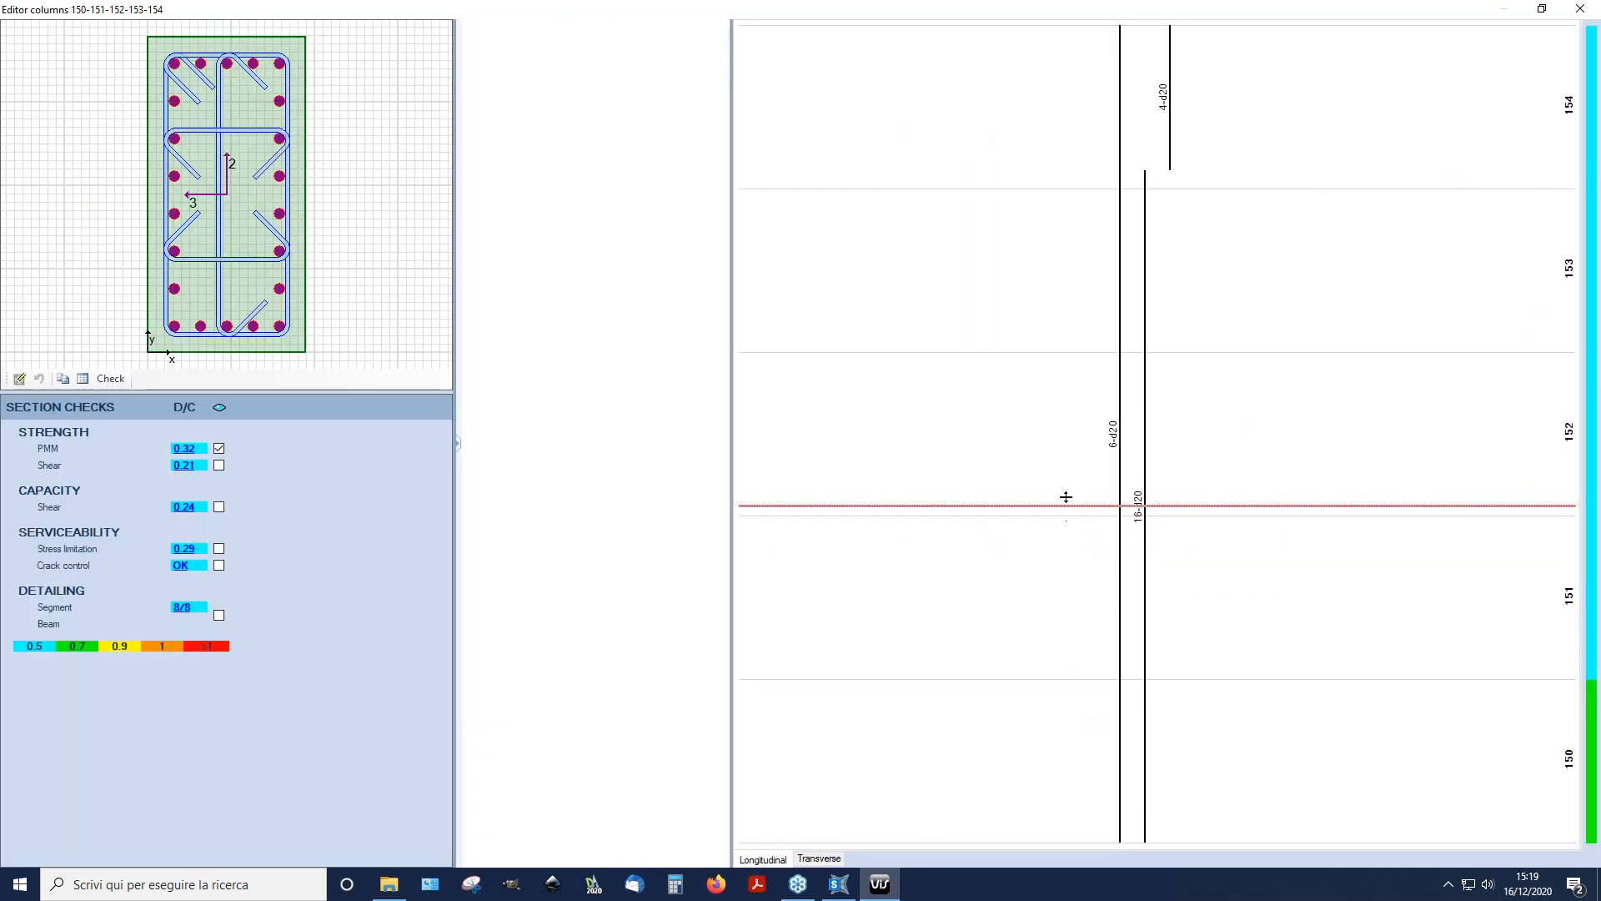
{"action": "mouse_move", "coordinate": [1060, 241]}
{"action": "left_mouse_down"}
{"action": "mouse_move", "coordinate": [1062, 121]}
{"action": "mouse_move", "coordinate": [1071, 202]}
{"action": "left_mouse_up"}
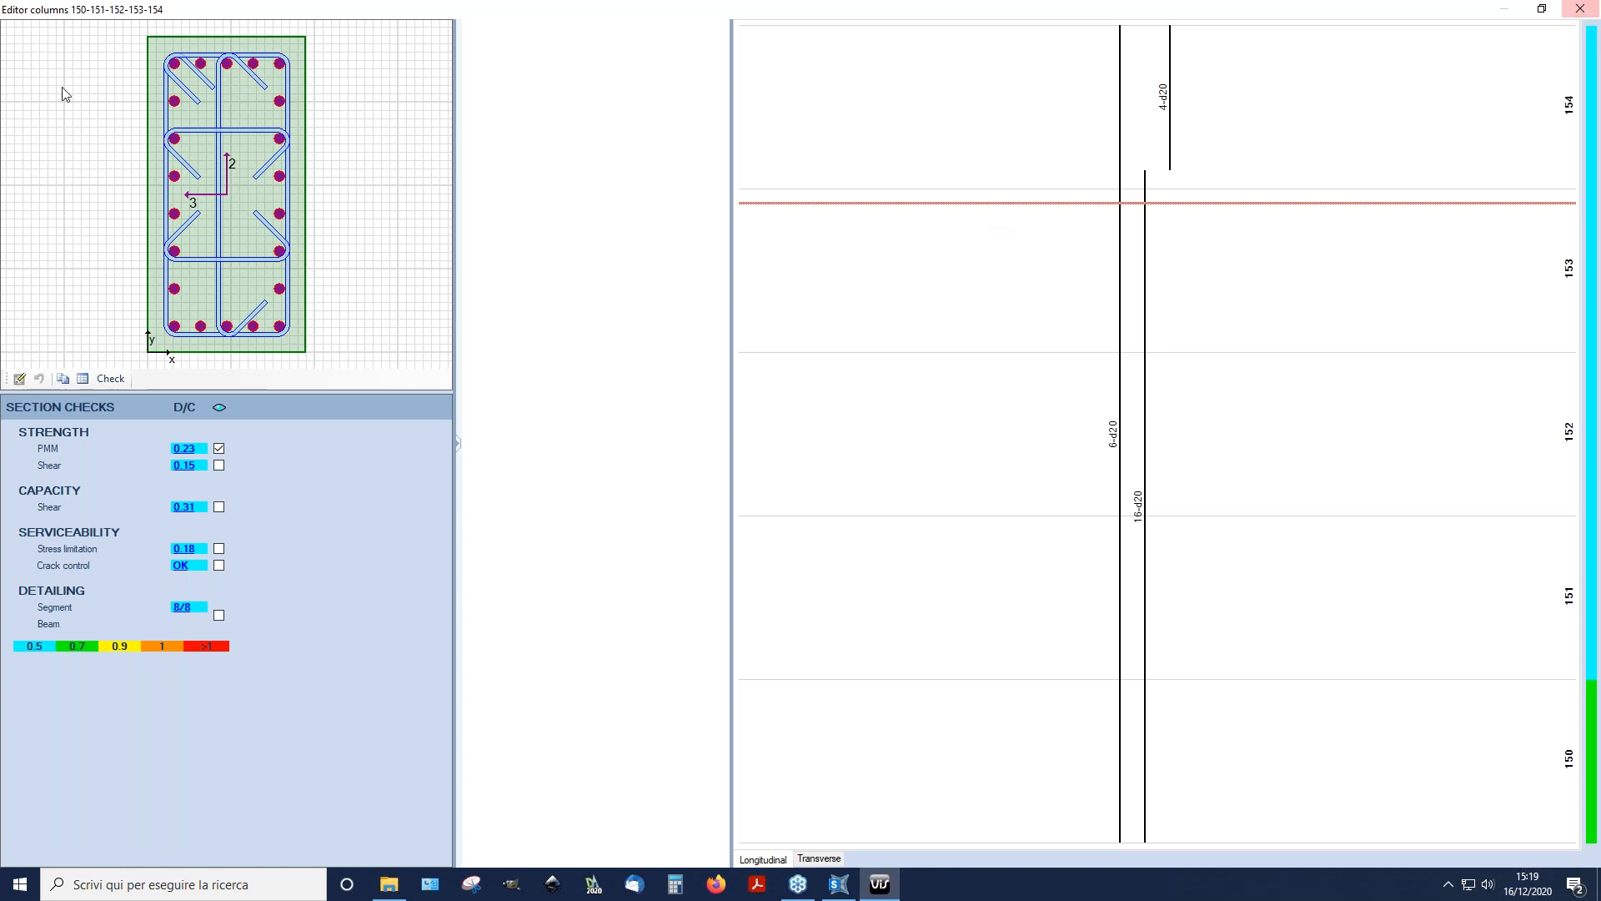
{"action": "left_click", "coordinate": [1582, 9]}
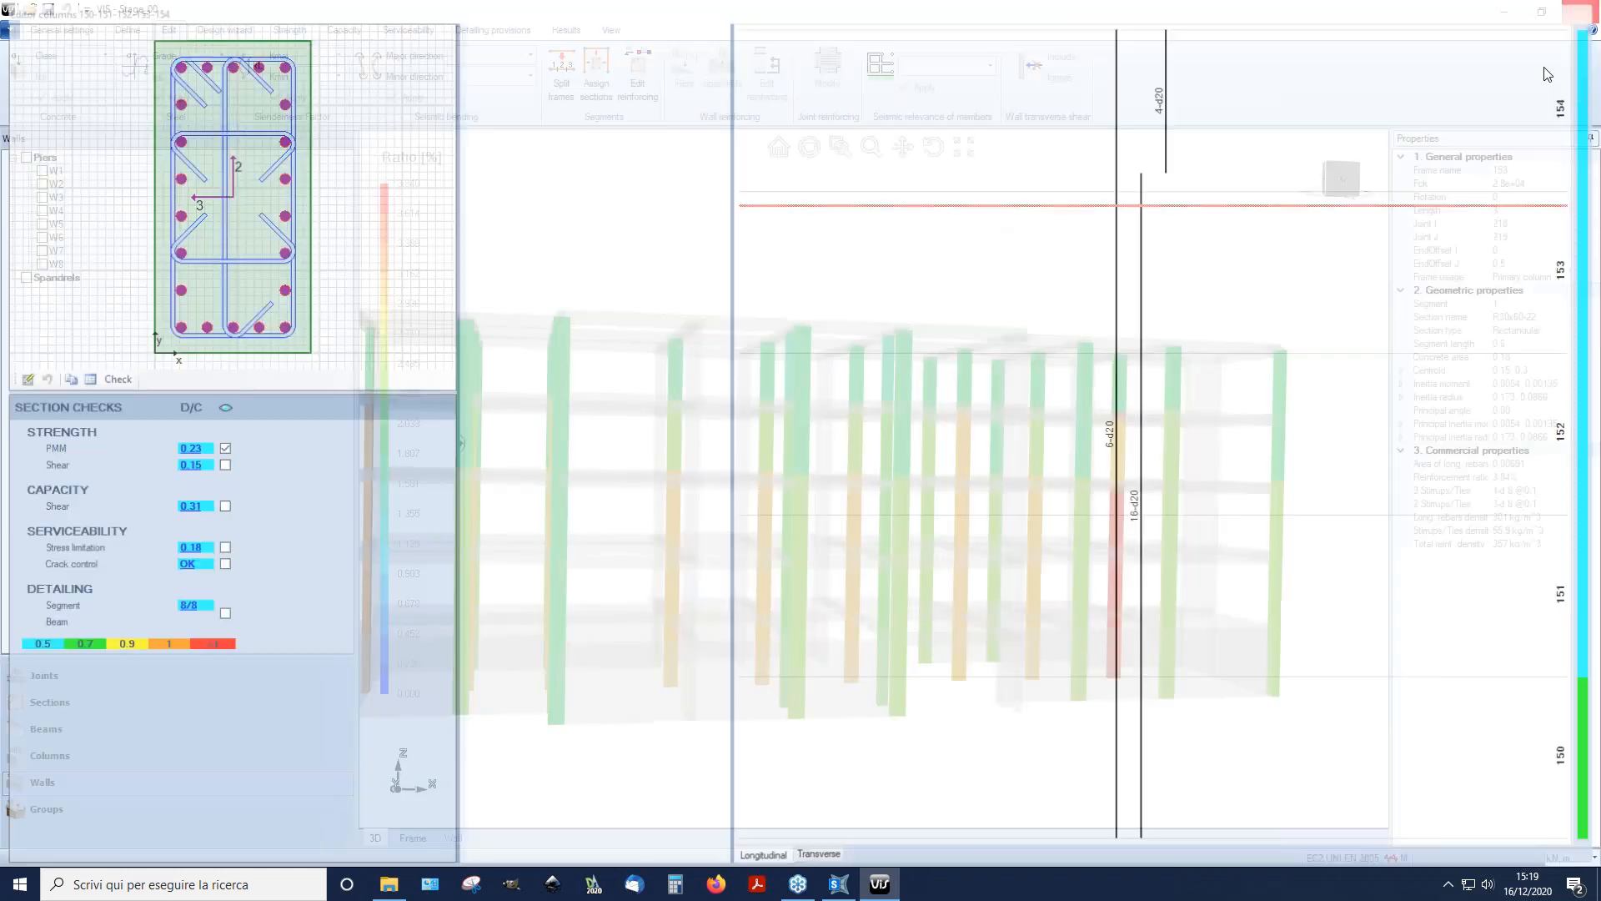
Step: Review the longitudinal reinforcement preferences for primary and secondary columns, and close them without changes
{"action": "scroll", "coordinate": [1248, 521], "scroll_direction": "down", "scroll_amount": 2}
{"action": "middle_click_drag", "start_coordinate": [818, 433], "coordinate": [999, 463]}
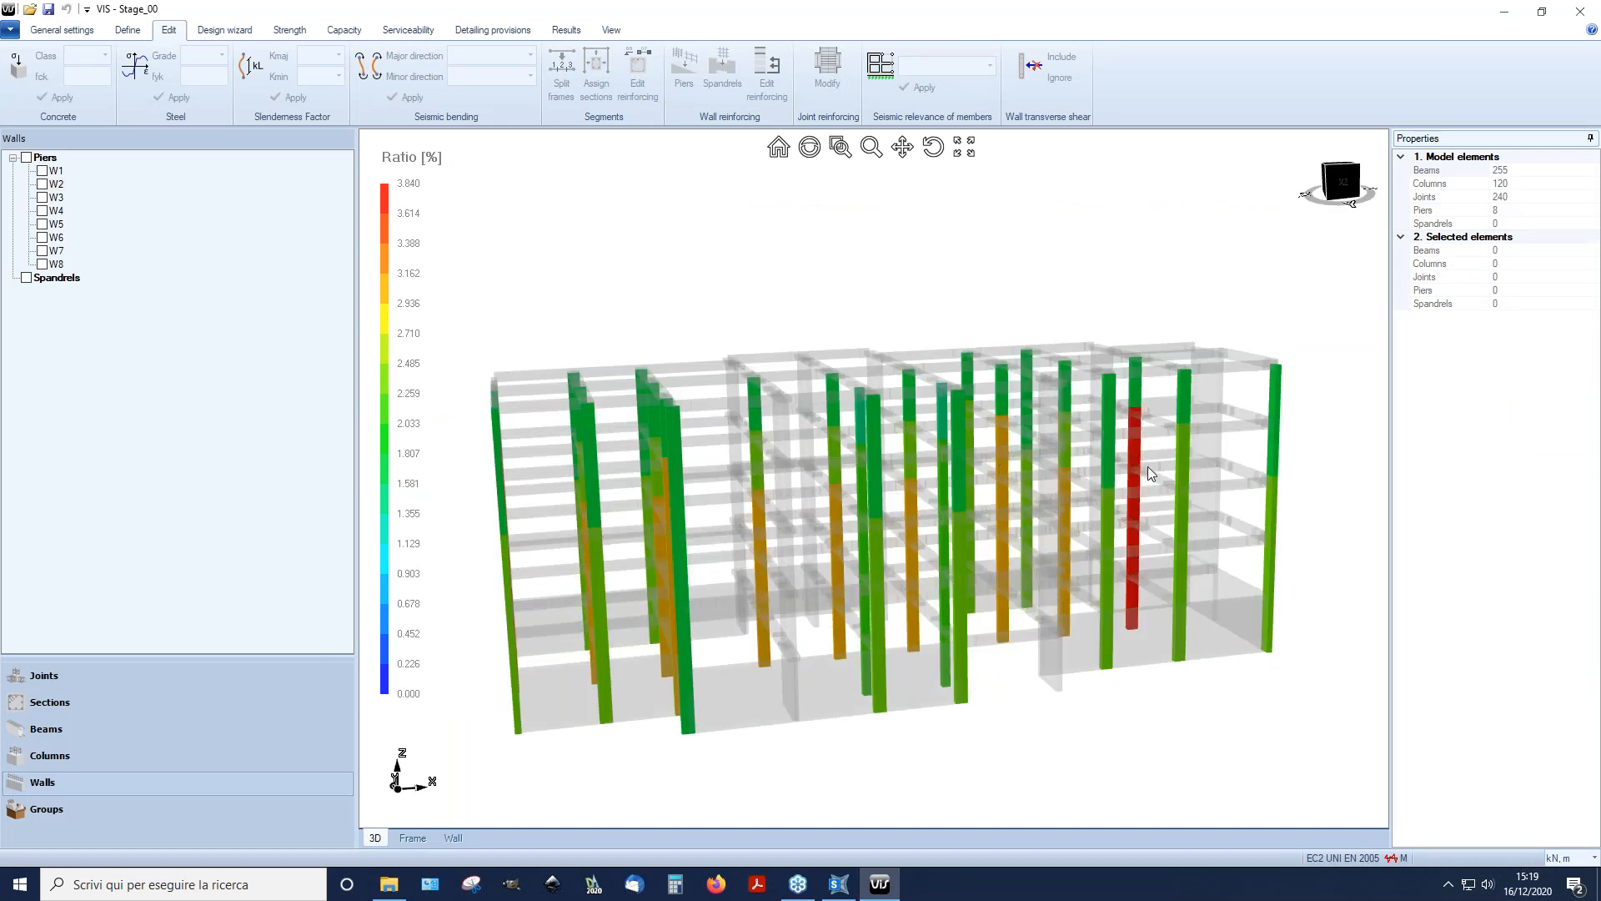
{"action": "left_click", "coordinate": [244, 31]}
{"action": "left_click", "coordinate": [279, 79]}
{"action": "left_click_drag", "start_coordinate": [709, 302], "coordinate": [395, 155]}
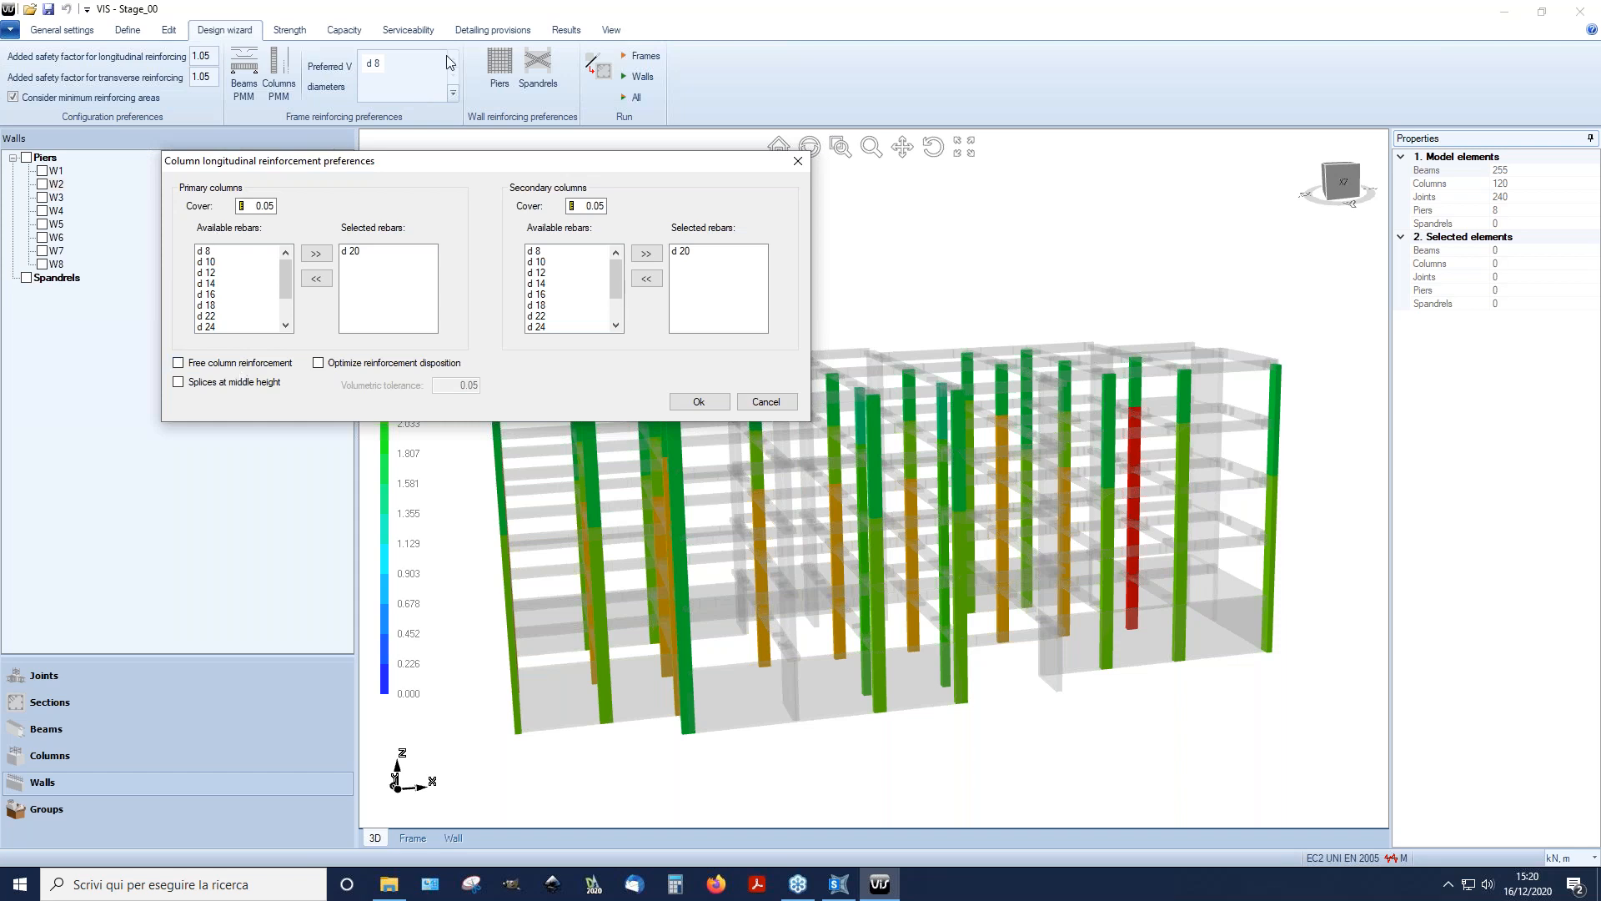
{"action": "left_click", "coordinate": [806, 167]}
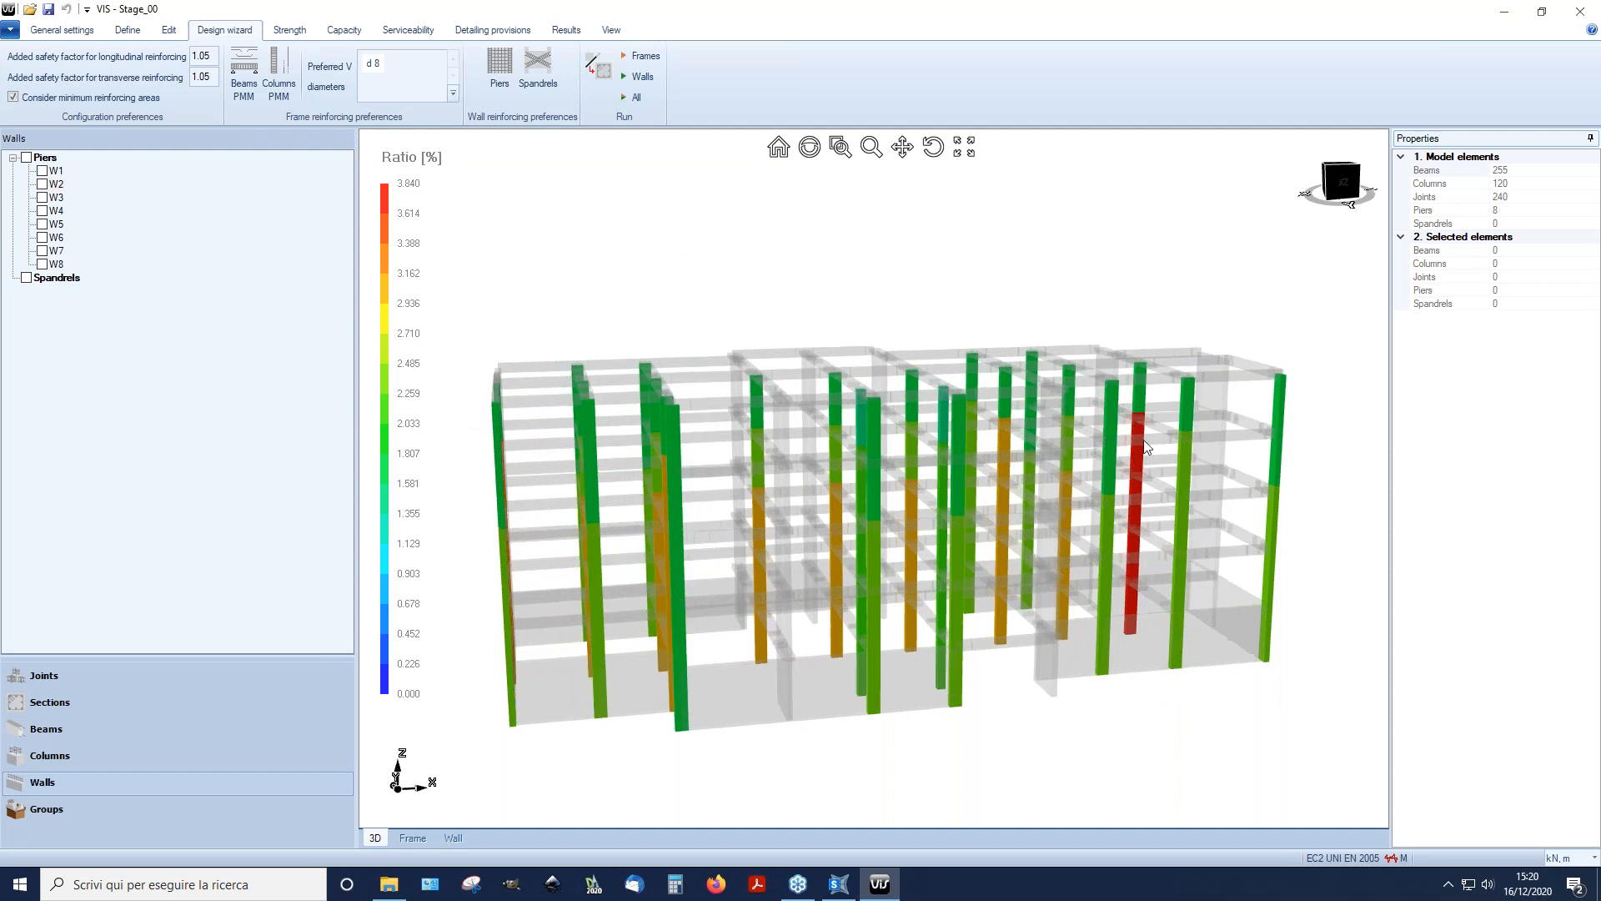
{"action": "scroll", "coordinate": [1117, 409], "scroll_direction": "up", "scroll_amount": 5}
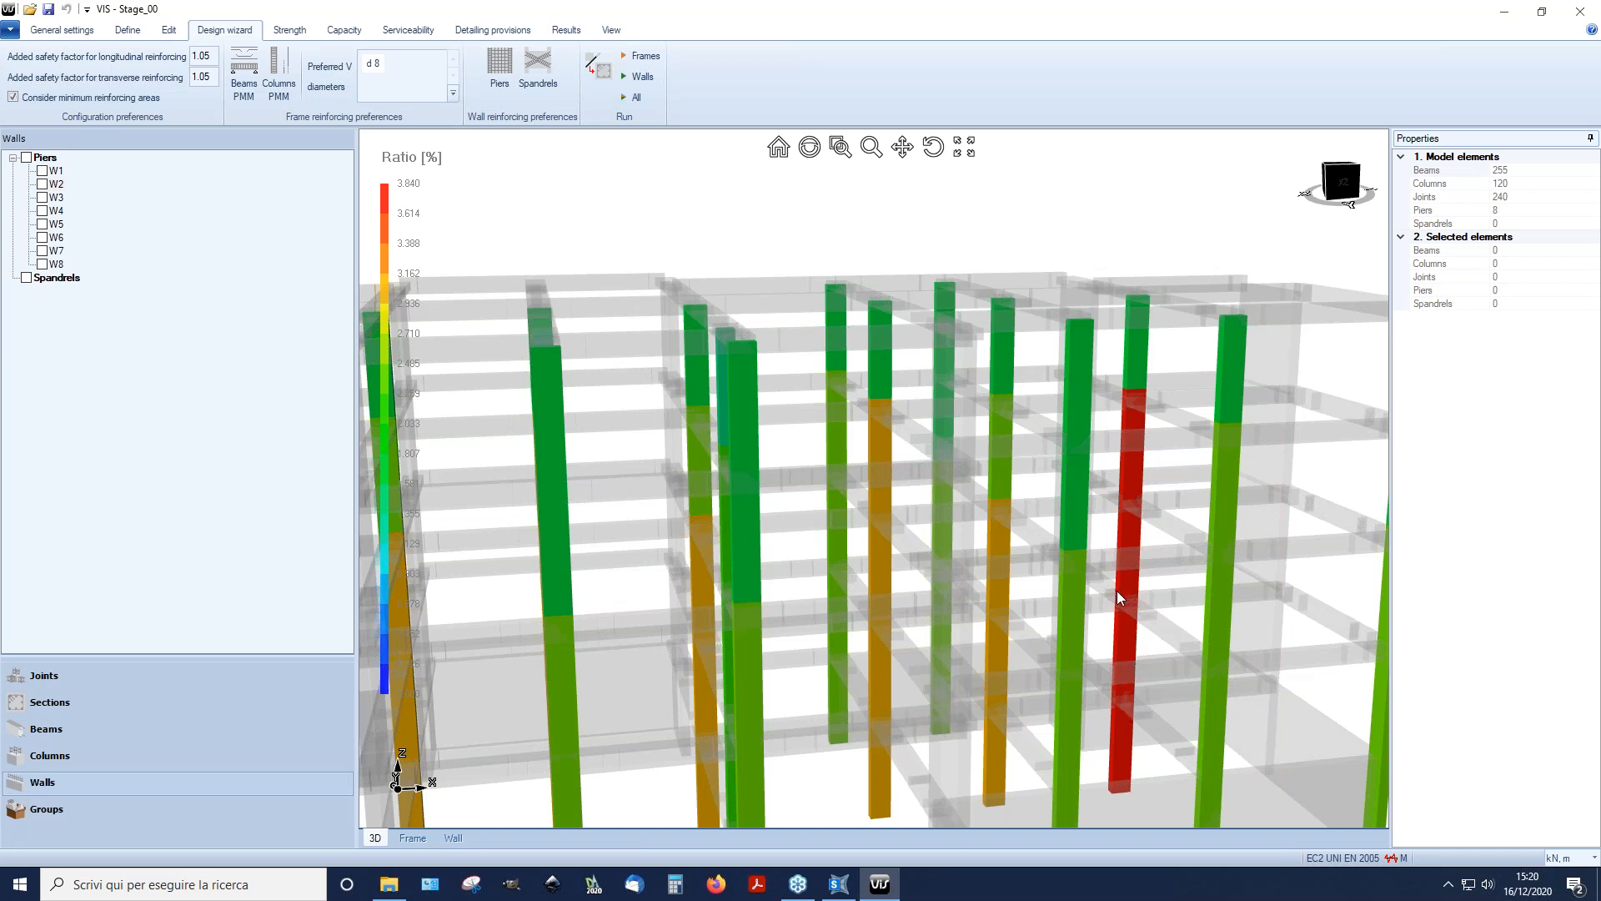
Step: Check the PMM capacity of the columns at joint 216 for minimum and maximum axial force, and close the results
{"action": "middle_click_drag", "start_coordinate": [1118, 615], "coordinate": [1117, 613]}
{"action": "scroll", "coordinate": [1134, 677], "scroll_direction": "up", "scroll_amount": 3}
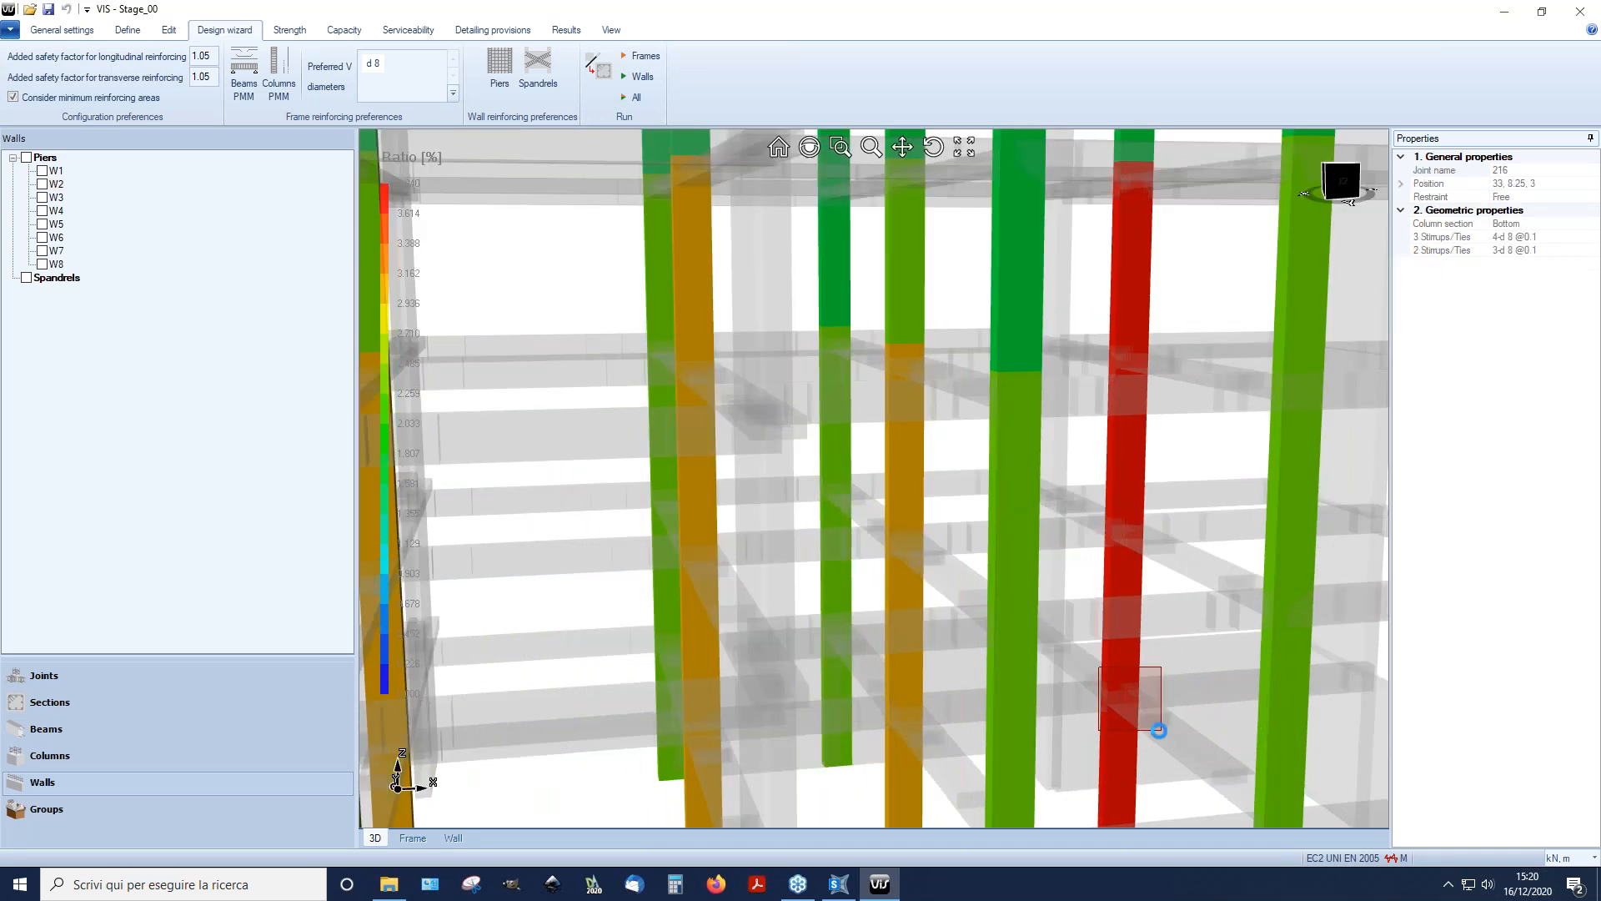
{"action": "left_click", "coordinate": [342, 30]}
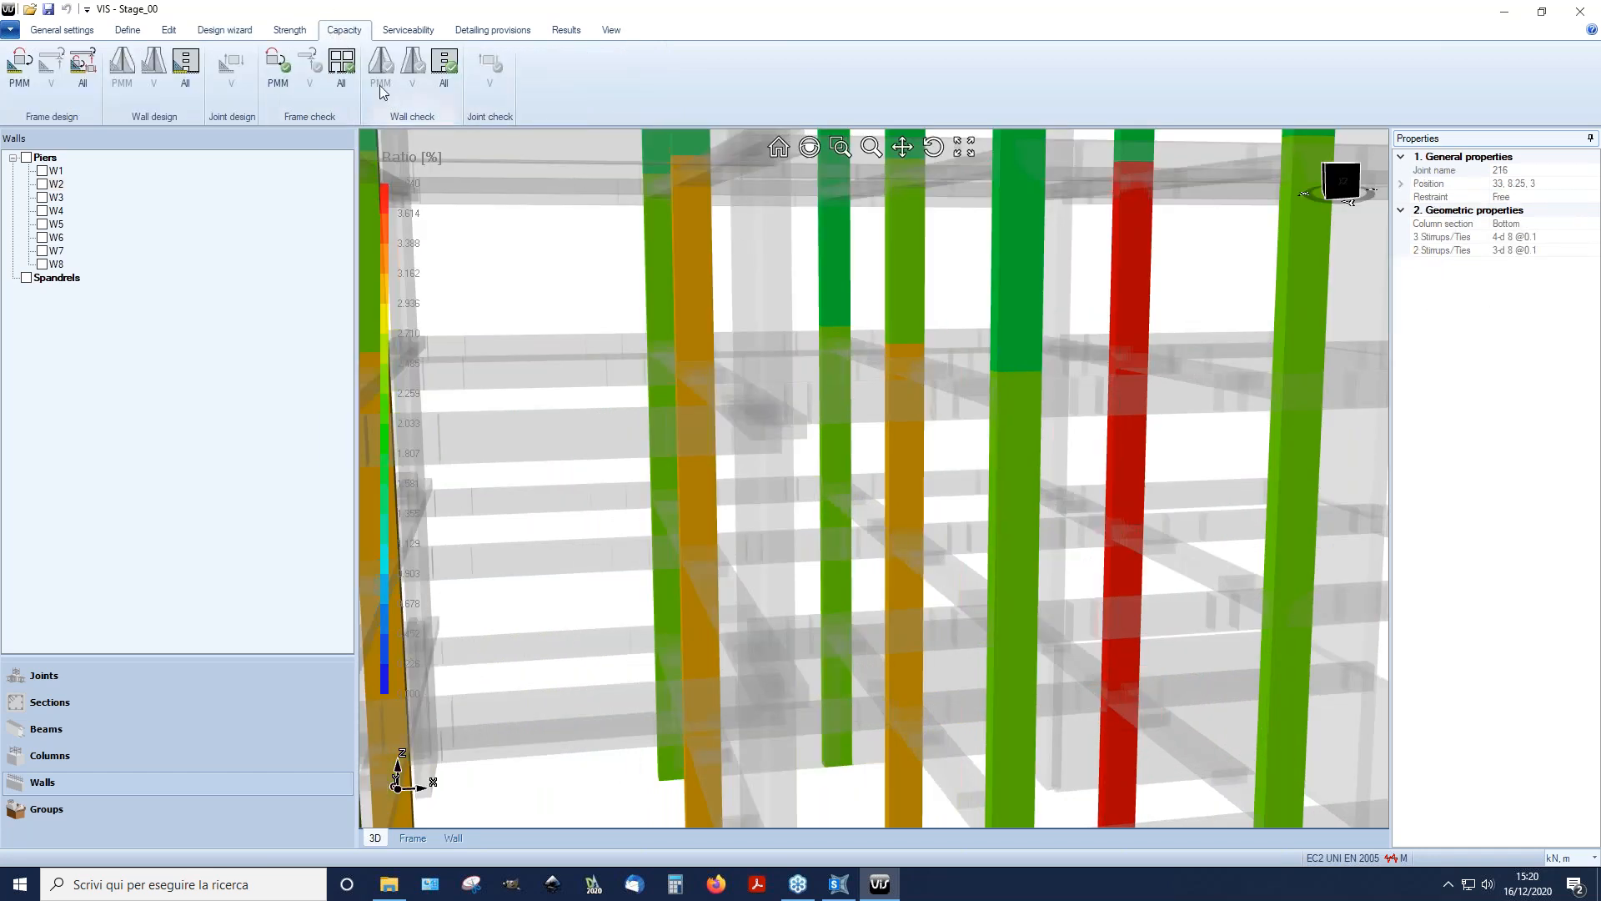
{"action": "left_click", "coordinate": [277, 78]}
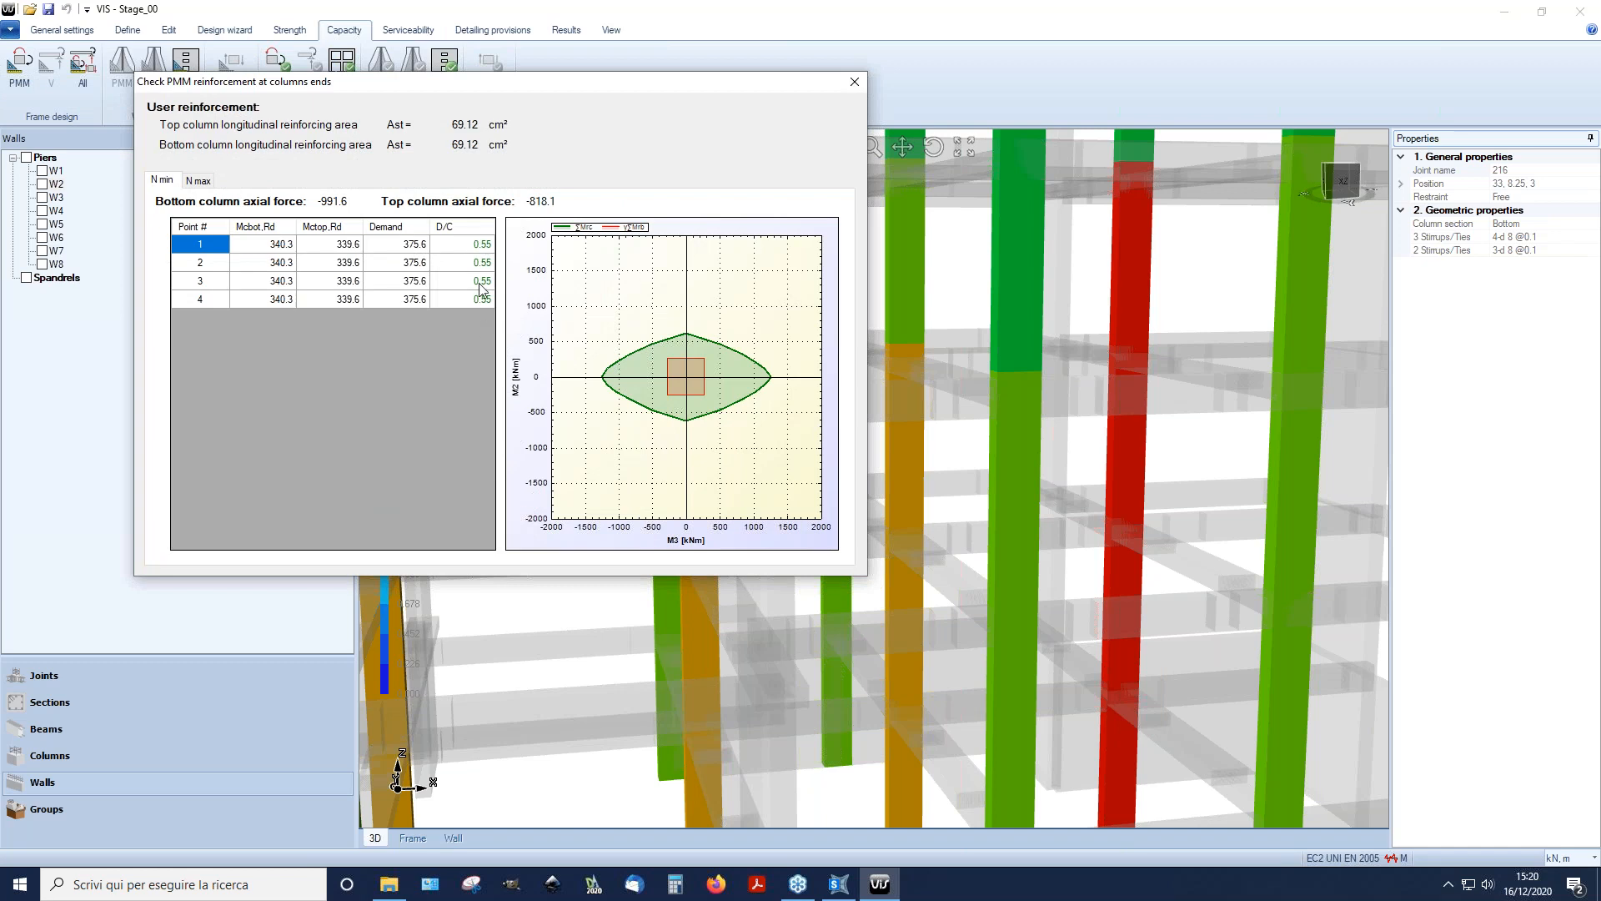
{"action": "left_click", "coordinate": [200, 179]}
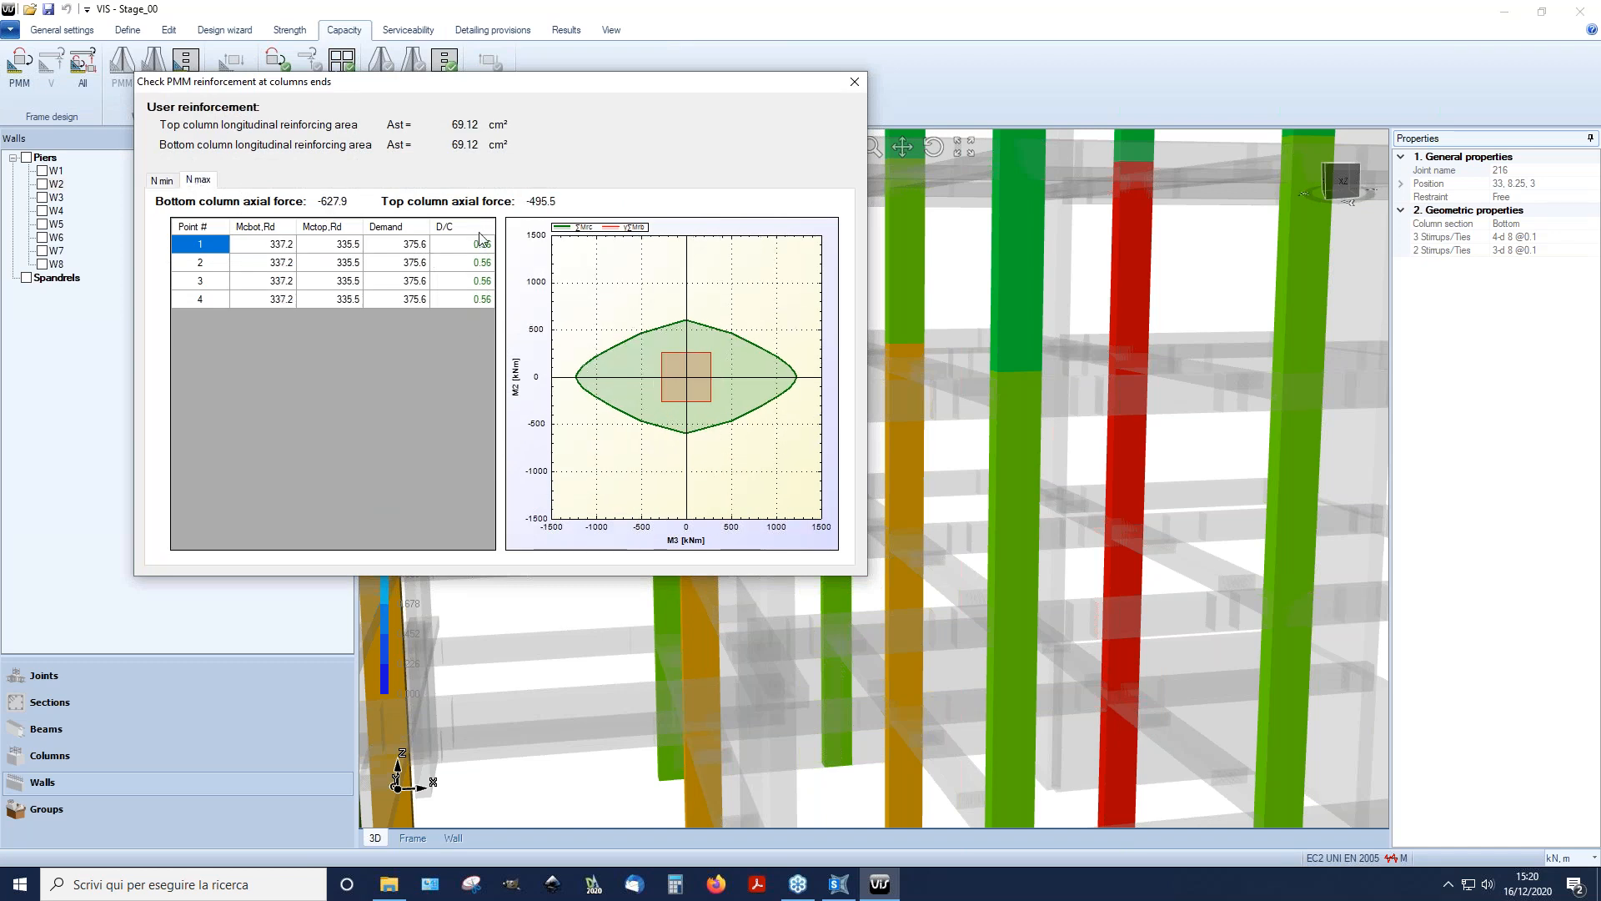
{"action": "left_click", "coordinate": [856, 91]}
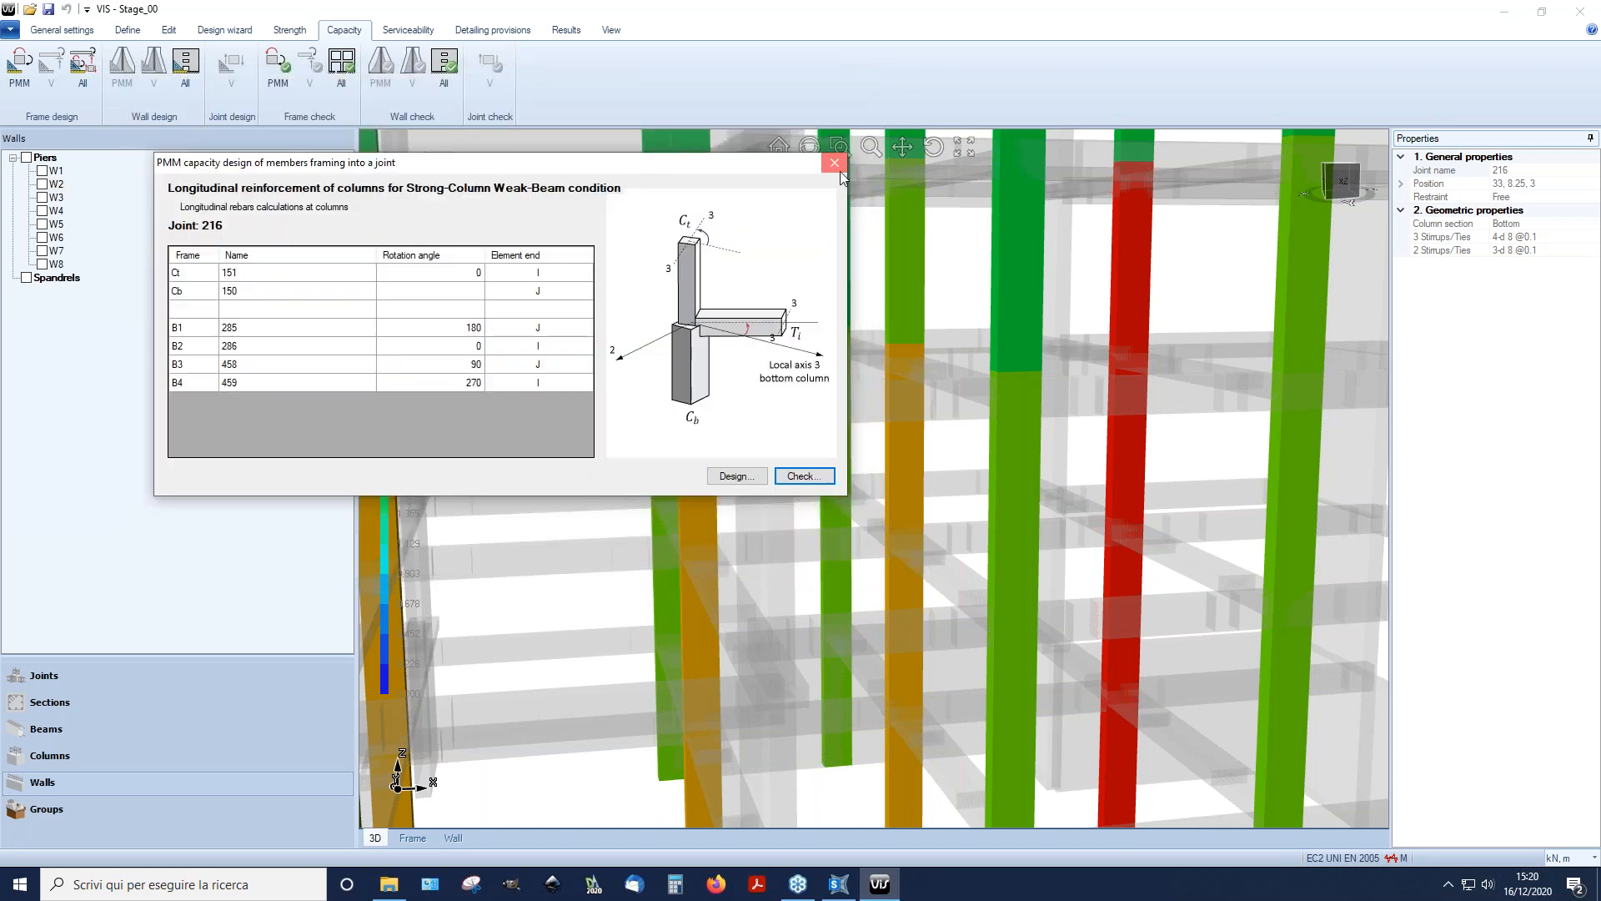
{"action": "scroll", "coordinate": [1187, 445], "scroll_direction": "down", "scroll_amount": 3}
{"action": "key", "text": "Escape"}
{"action": "middle_click_drag", "start_coordinate": [1179, 315], "coordinate": [1179, 343]}
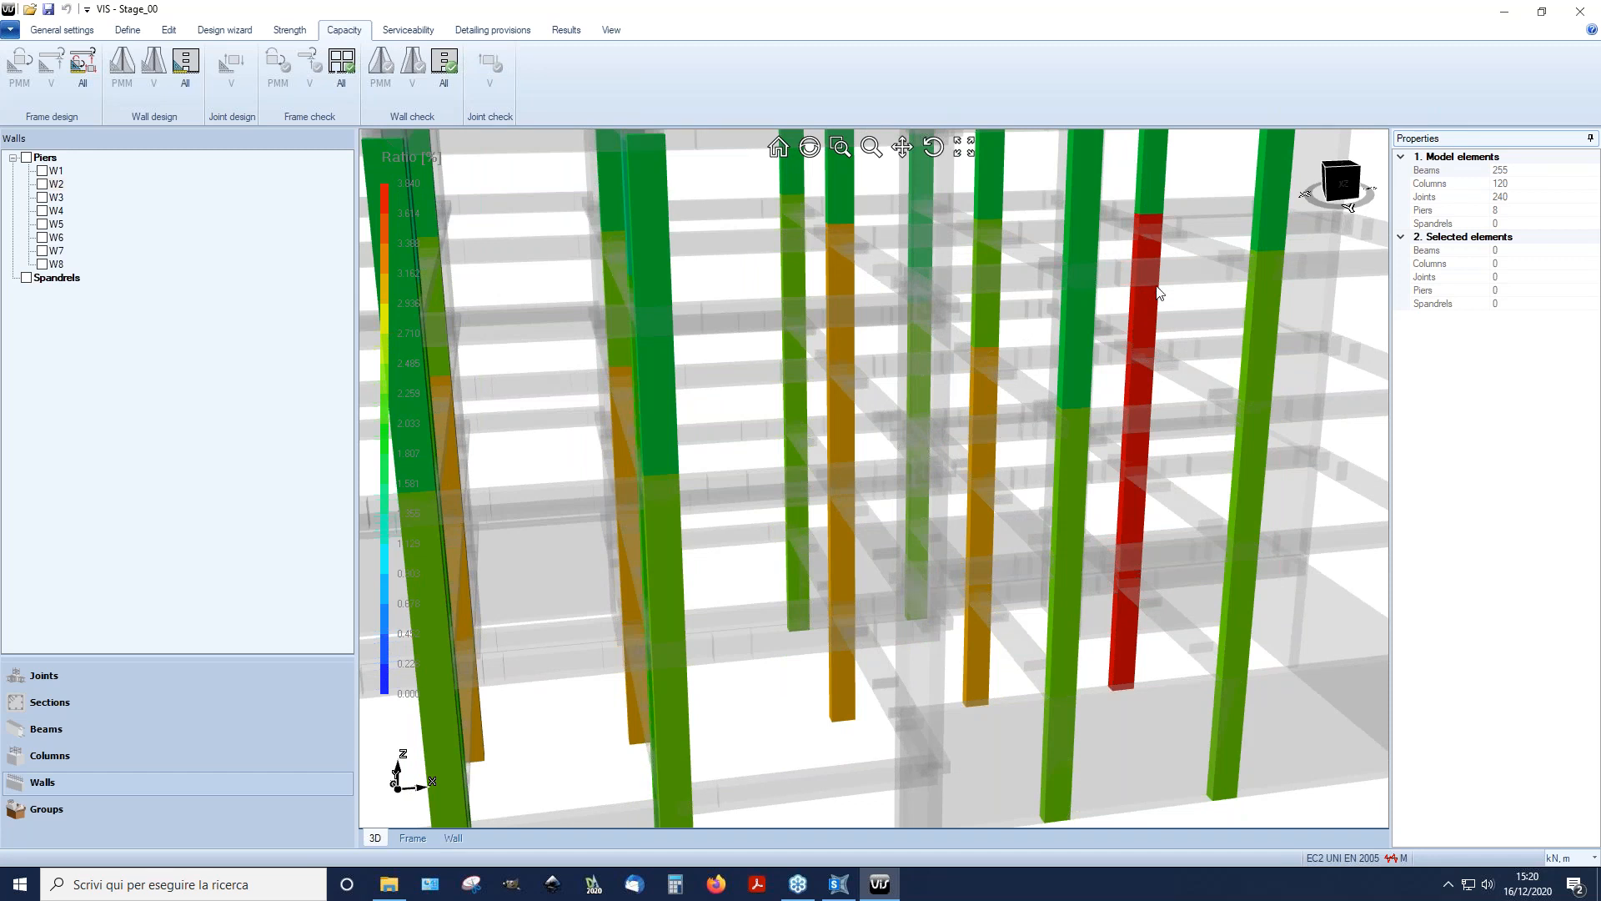
{"action": "scroll", "coordinate": [959, 438], "scroll_direction": "down", "scroll_amount": 8}
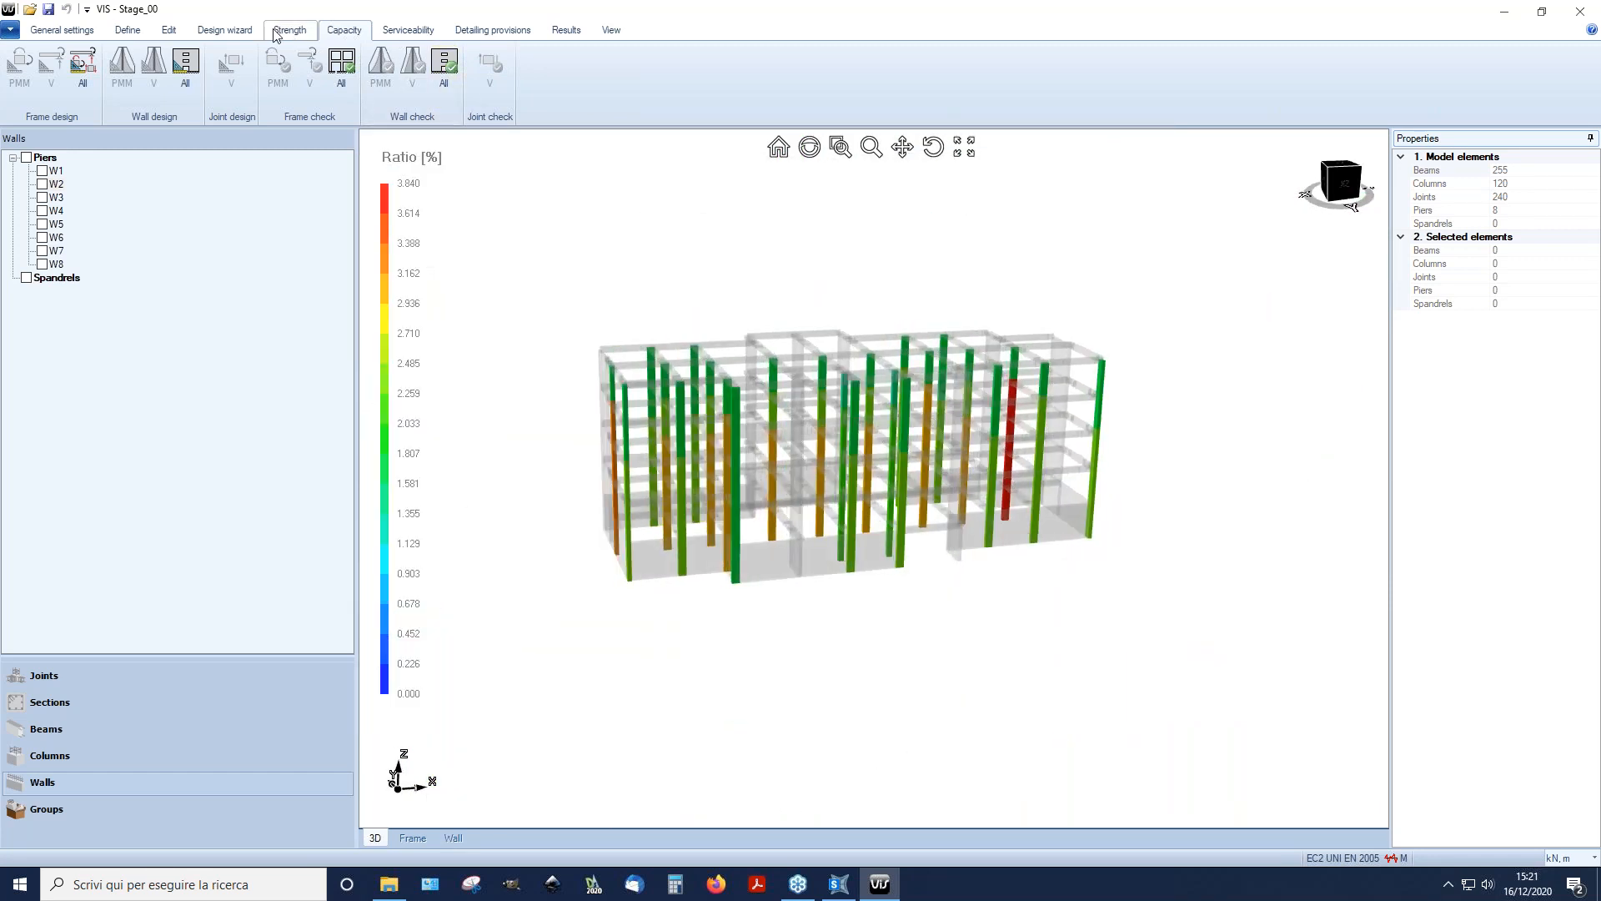
Step: Enable free column reinforcement and splices at middle height in the column longitudinal reinforcement preferences
{"action": "left_click", "coordinate": [225, 30]}
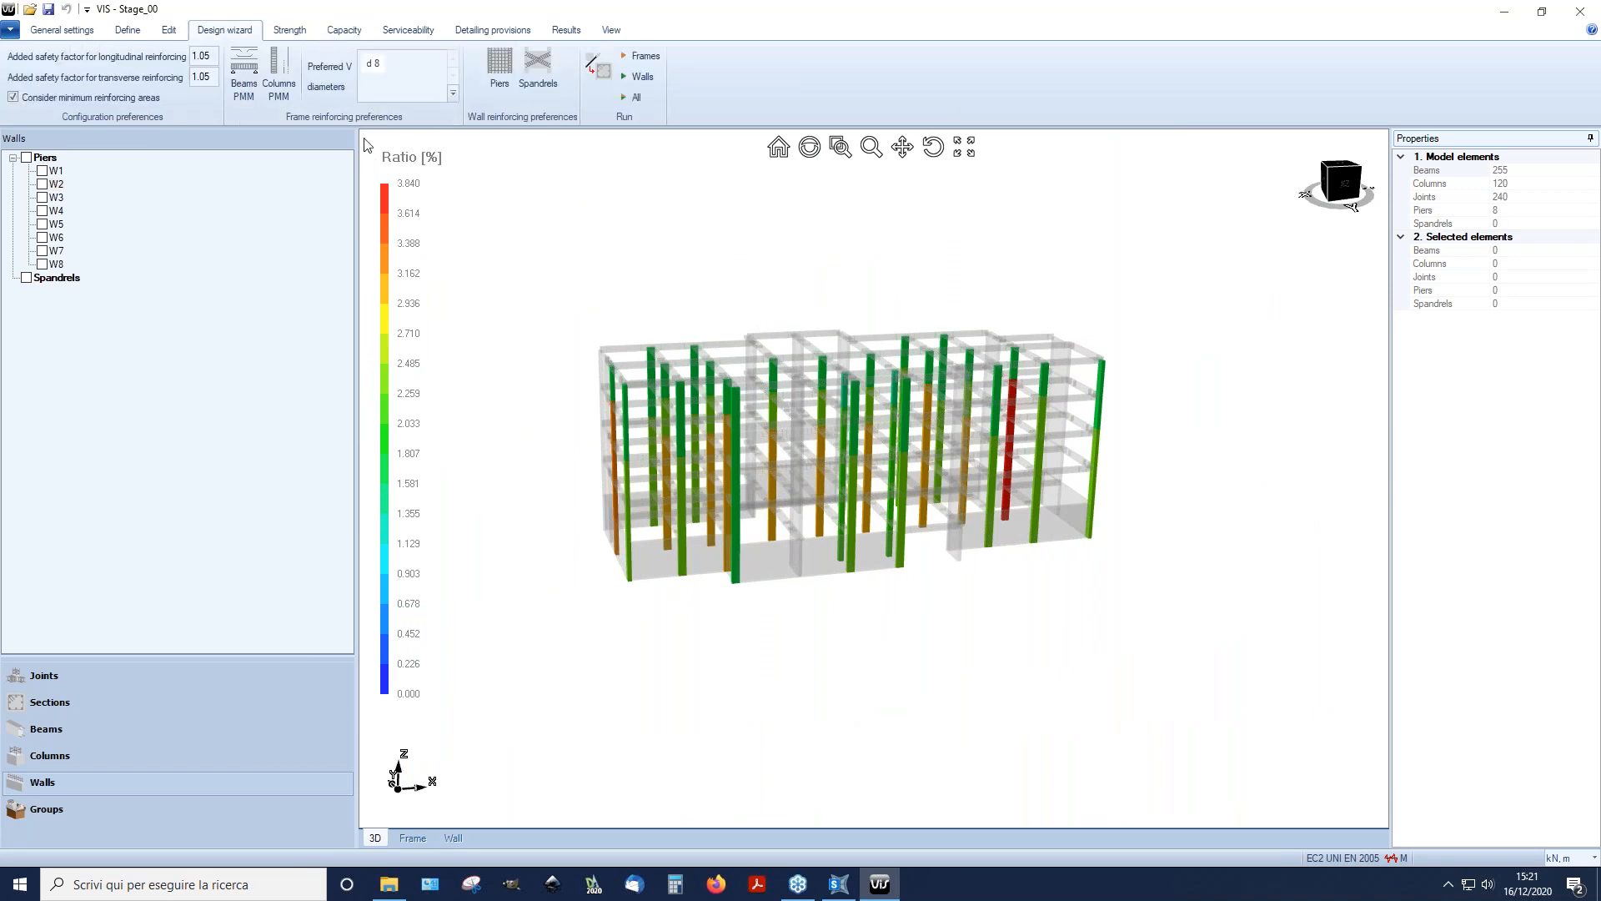
{"action": "left_click", "coordinate": [278, 83]}
{"action": "mouse_move", "coordinate": [651, 305]}
{"action": "left_mouse_down"}
{"action": "mouse_move", "coordinate": [468, 268]}
{"action": "mouse_move", "coordinate": [262, 187]}
{"action": "left_mouse_up"}
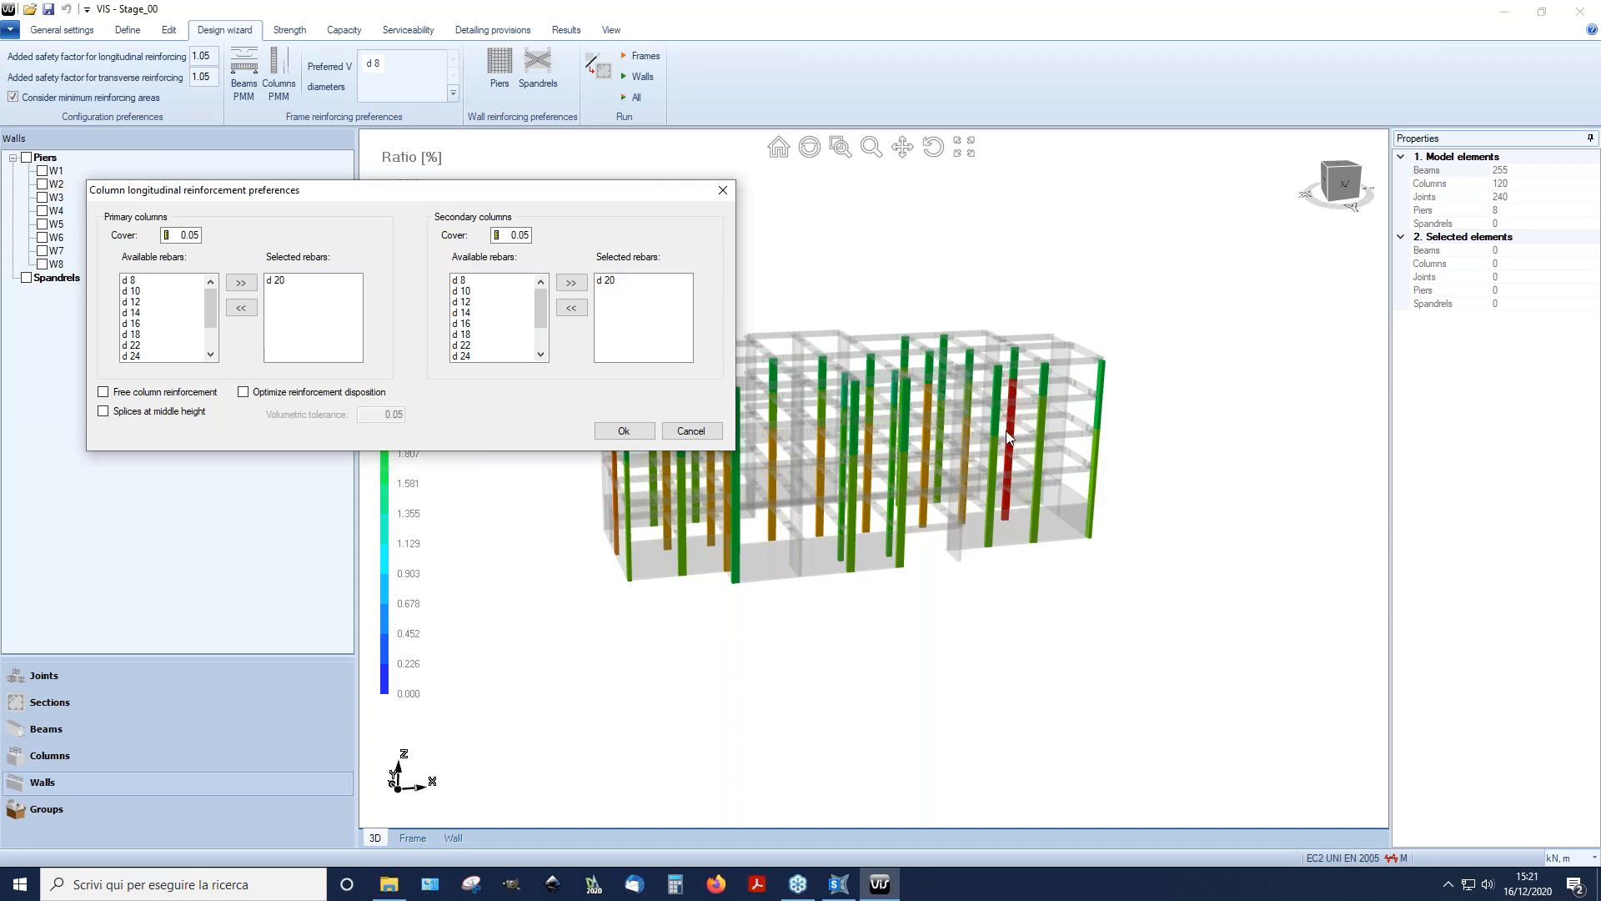
{"action": "left_click", "coordinate": [104, 392]}
{"action": "left_click", "coordinate": [624, 430]}
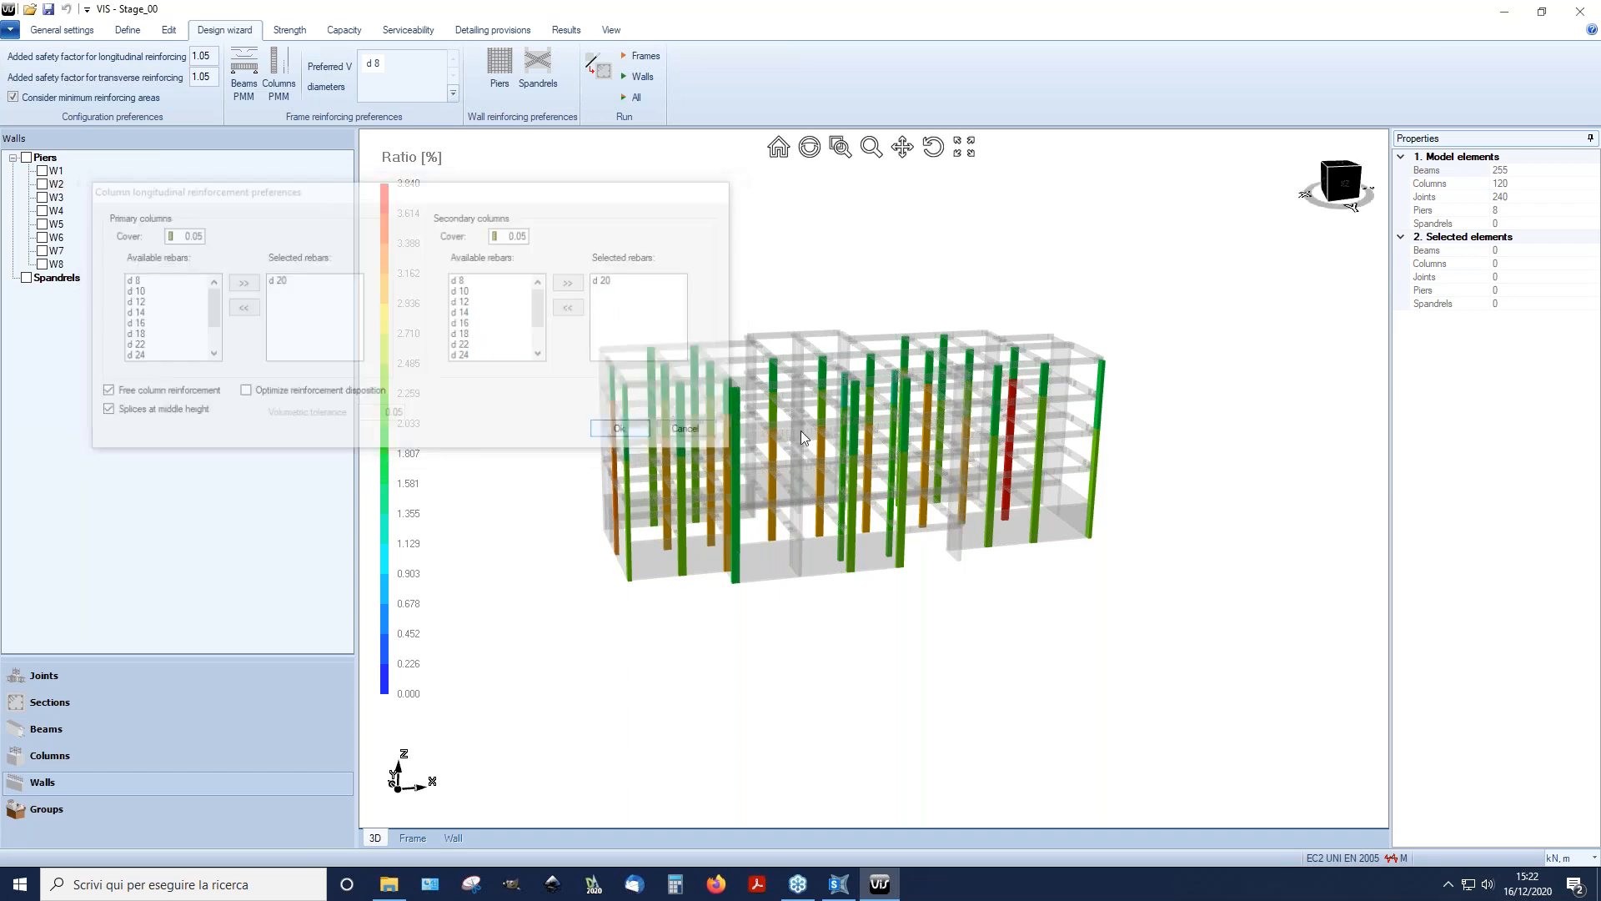
Step: Select the COLUMNS group, confirm the column longitudinal reinforcement preferences, and run the design wizard for the frames
{"action": "scroll", "coordinate": [1001, 417], "scroll_direction": "up", "scroll_amount": 5}
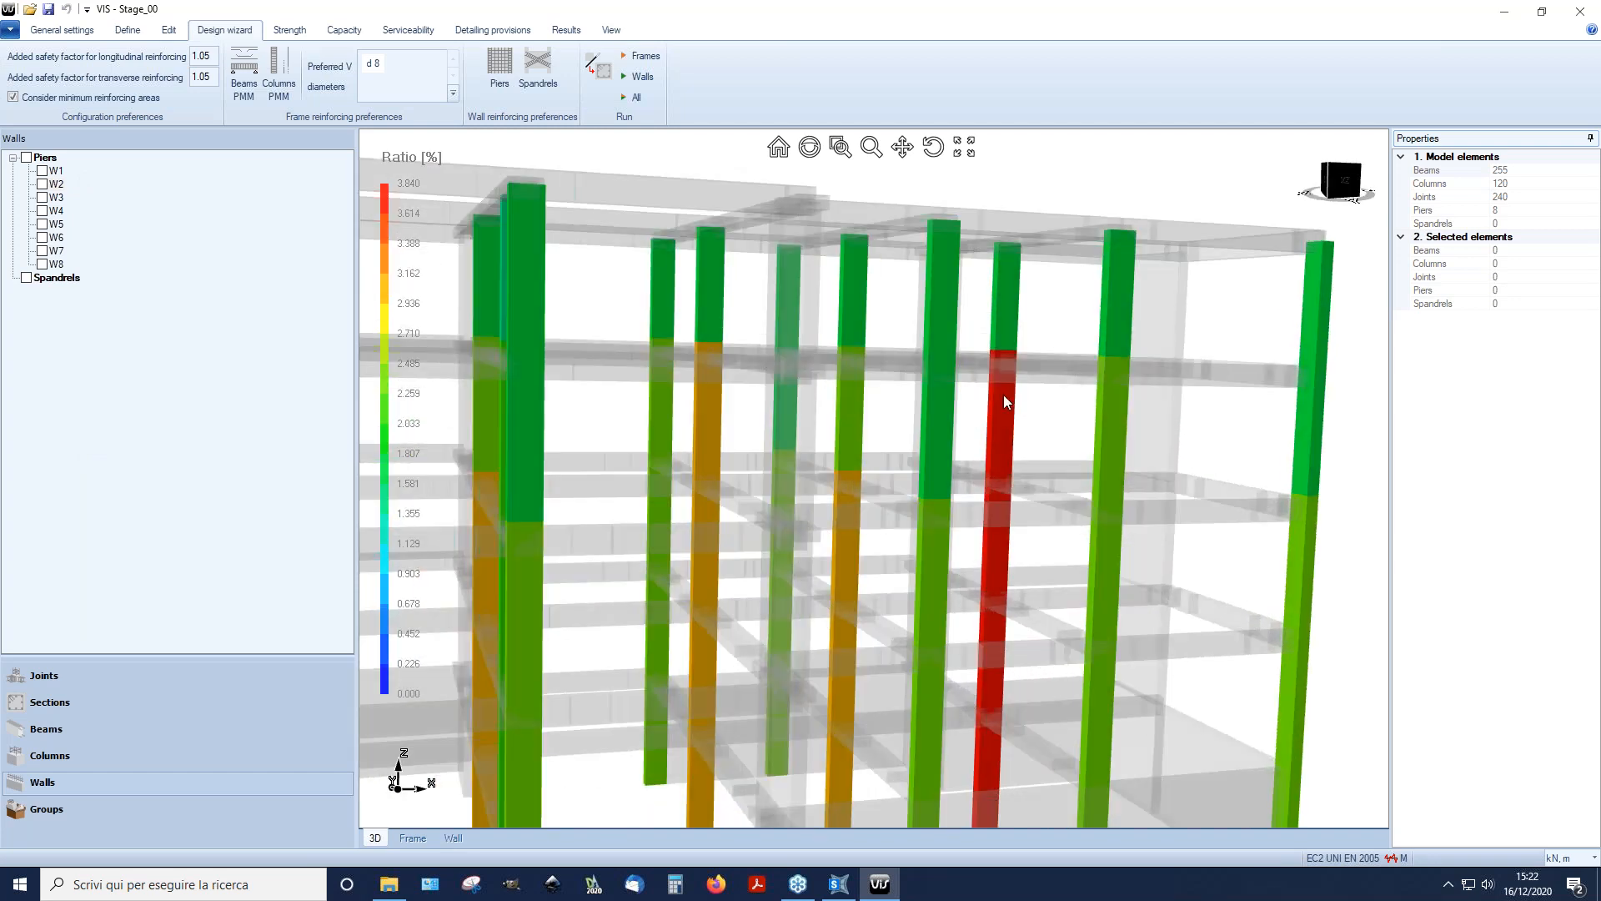
{"action": "scroll", "coordinate": [1003, 394], "scroll_direction": "up", "scroll_amount": 3}
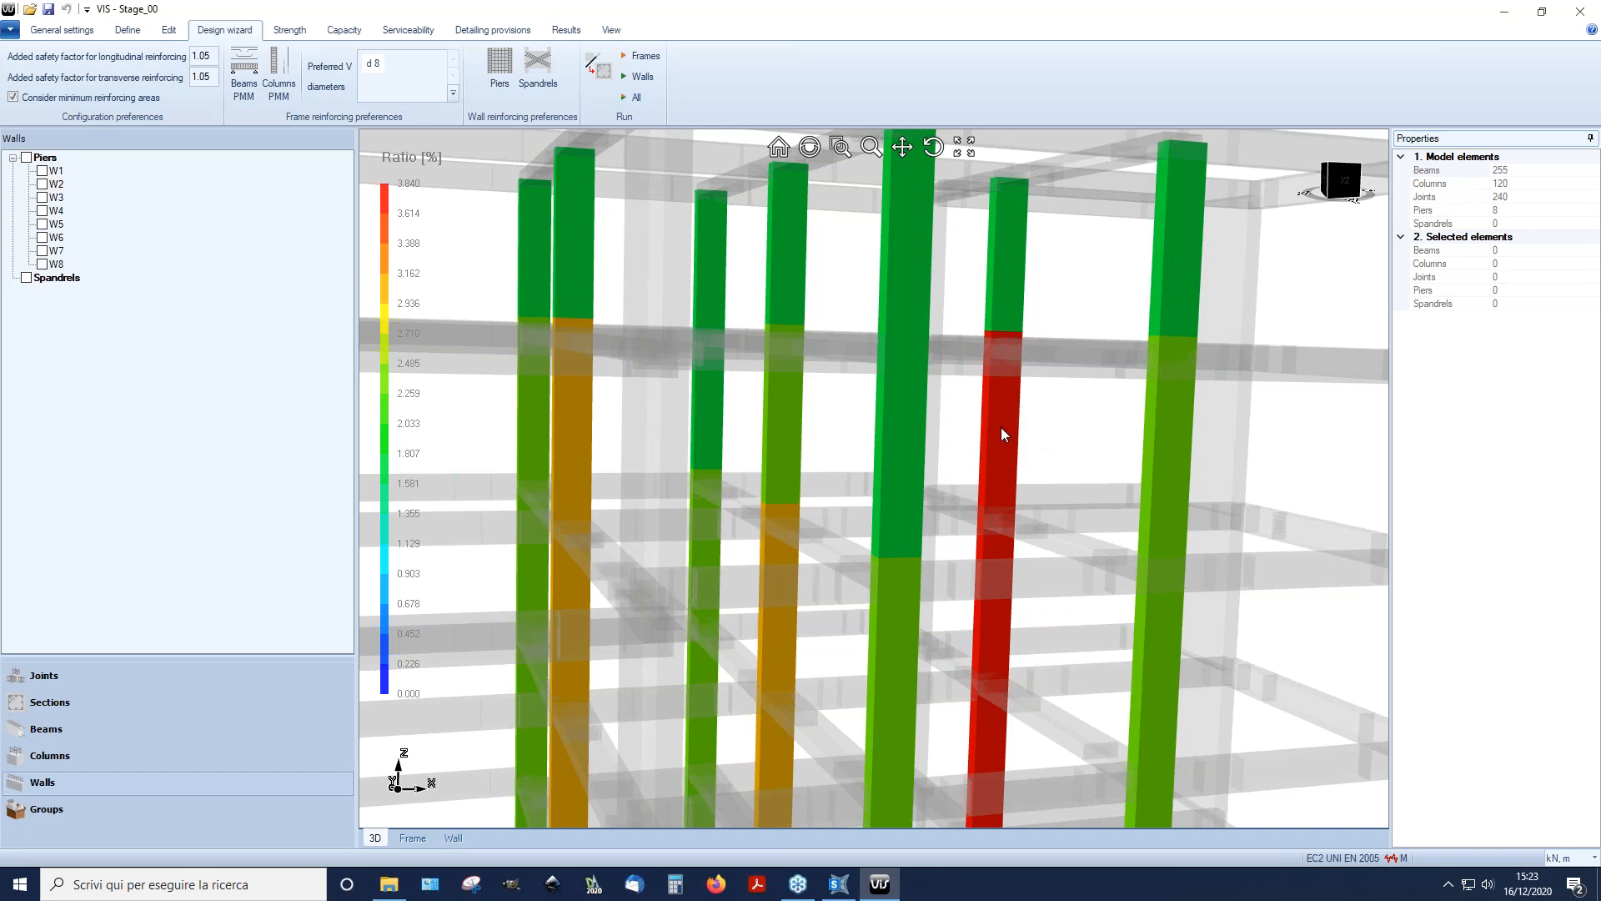
{"action": "scroll", "coordinate": [1000, 427], "scroll_direction": "down", "scroll_amount": 8}
{"action": "middle_click_drag", "start_coordinate": [748, 438], "coordinate": [756, 454]}
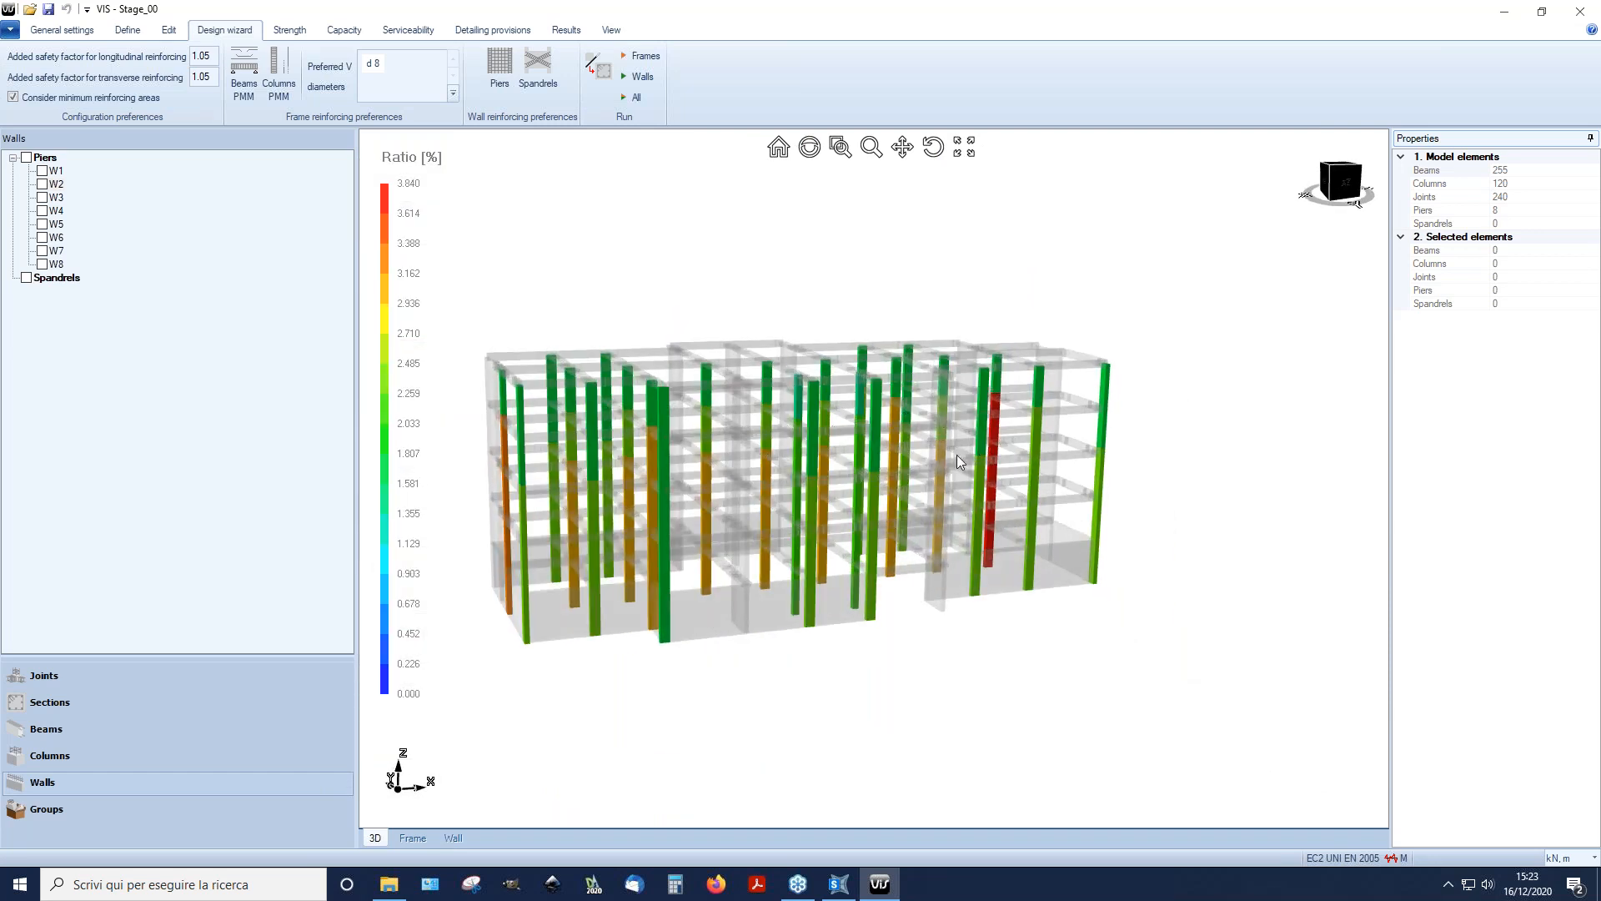
{"action": "left_click", "coordinate": [58, 809]}
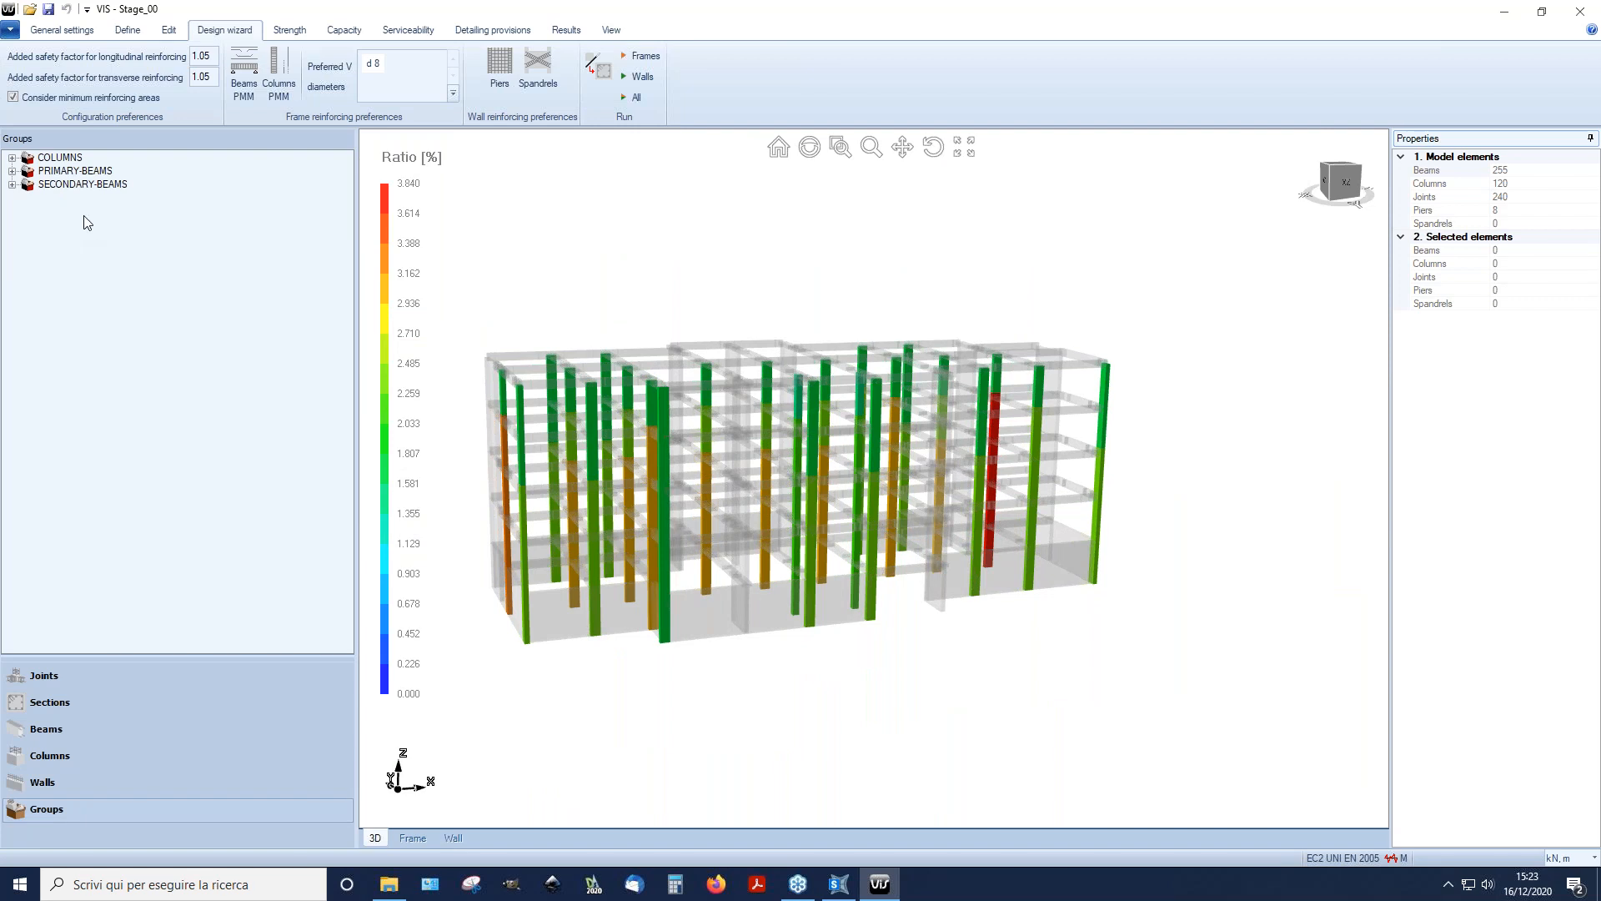
{"action": "left_click", "coordinate": [59, 158]}
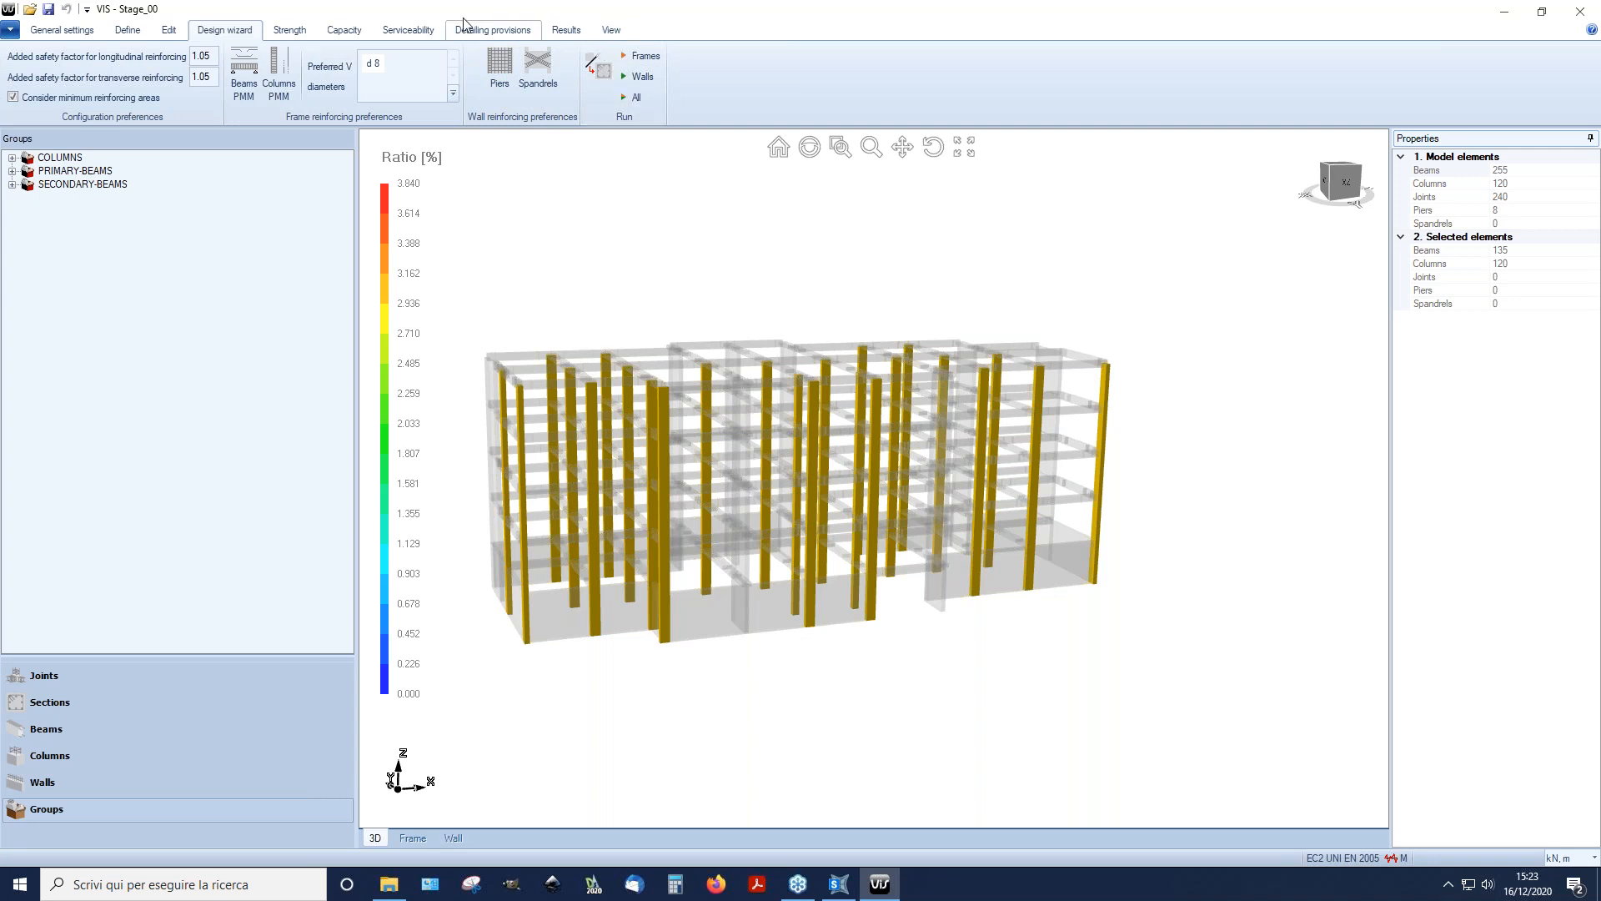
{"action": "left_click", "coordinate": [293, 83]}
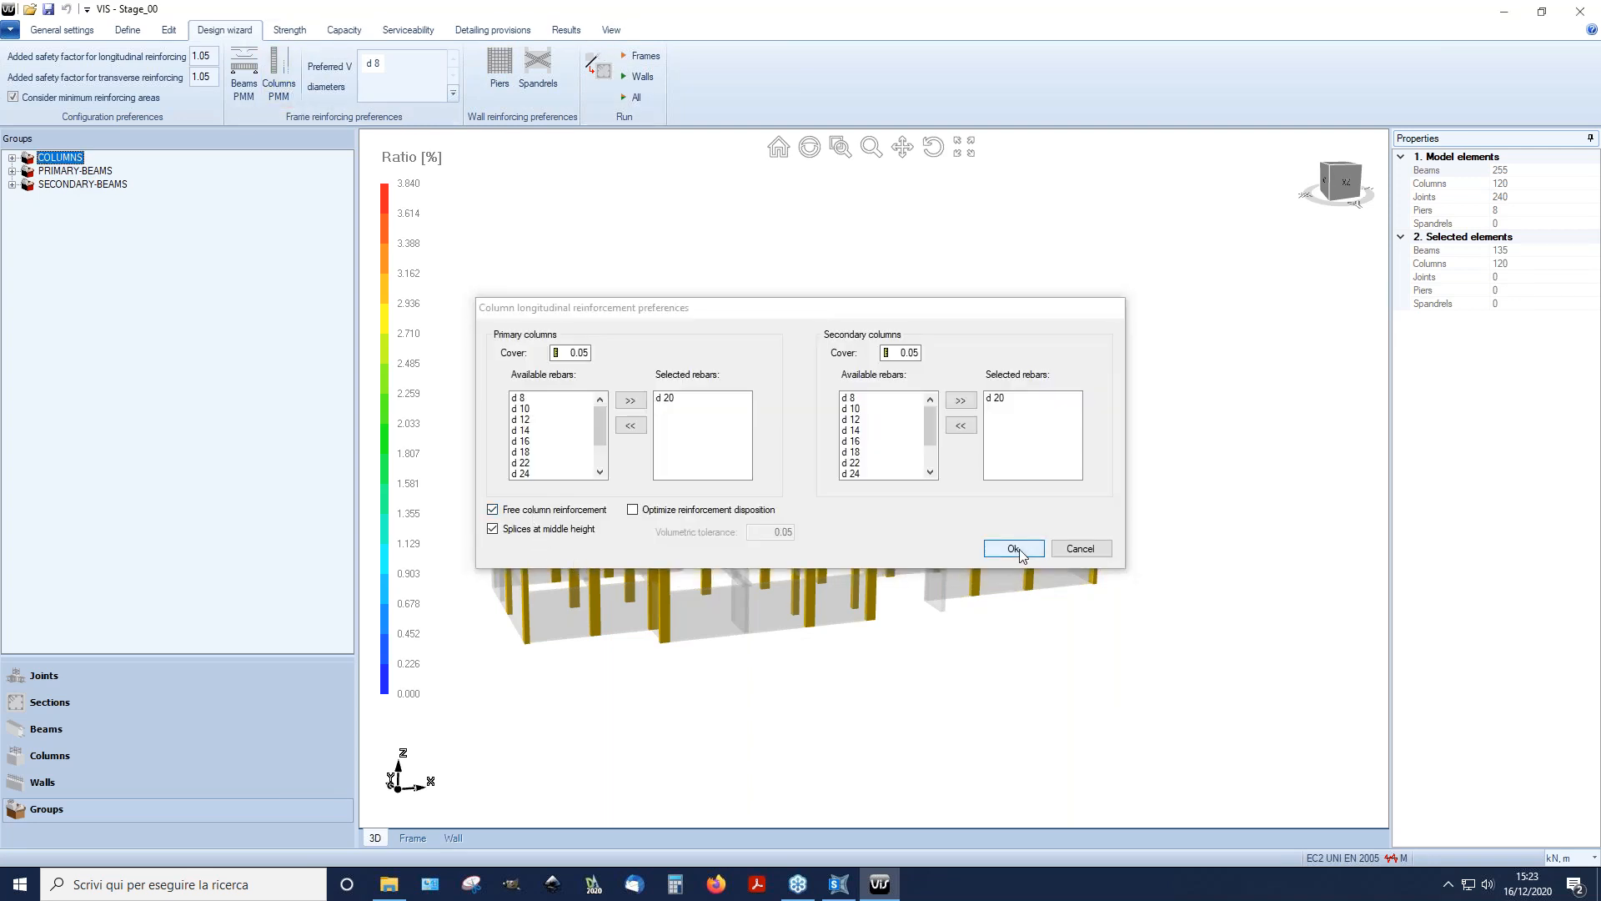
{"action": "left_click", "coordinate": [1013, 548]}
{"action": "left_click", "coordinate": [642, 57]}
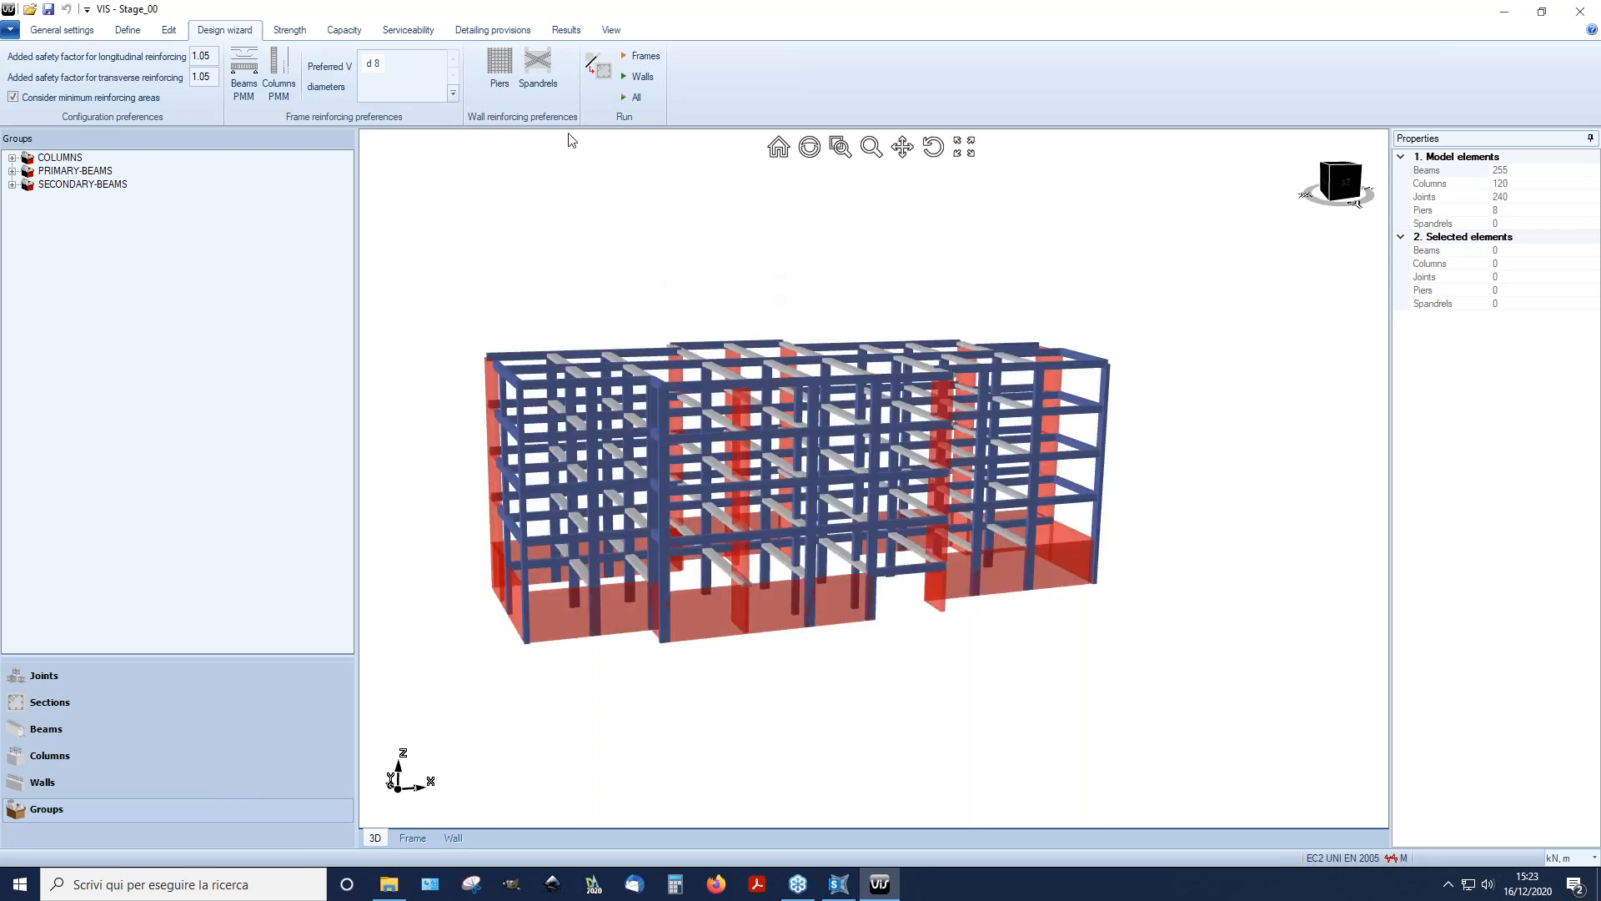
Step: Show the contour of longitudinal reinforcing ratios for the redesigned columns and examine the most heavily reinforced column line
{"action": "left_click", "coordinate": [611, 29]}
{"action": "left_click", "coordinate": [417, 76]}
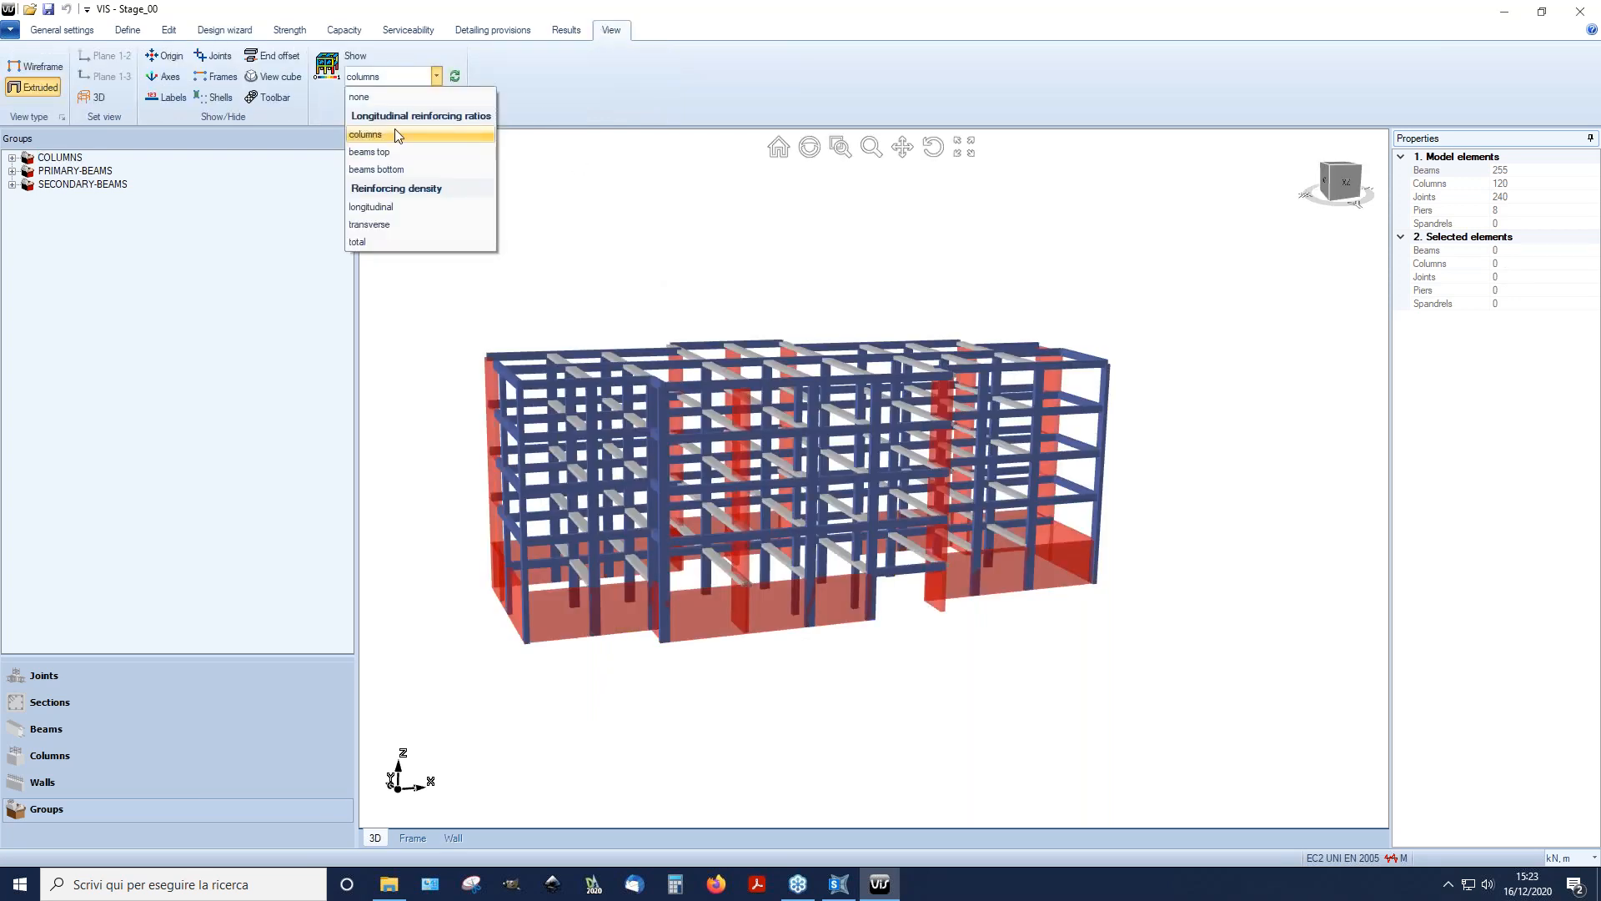
{"action": "left_click", "coordinate": [394, 131]}
{"action": "left_click", "coordinate": [411, 79]}
{"action": "left_click", "coordinate": [394, 75]}
{"action": "left_click", "coordinate": [449, 76]}
{"action": "middle_click_drag", "start_coordinate": [947, 473], "coordinate": [947, 362]}
{"action": "scroll", "coordinate": [1007, 402], "scroll_direction": "up", "scroll_amount": 5}
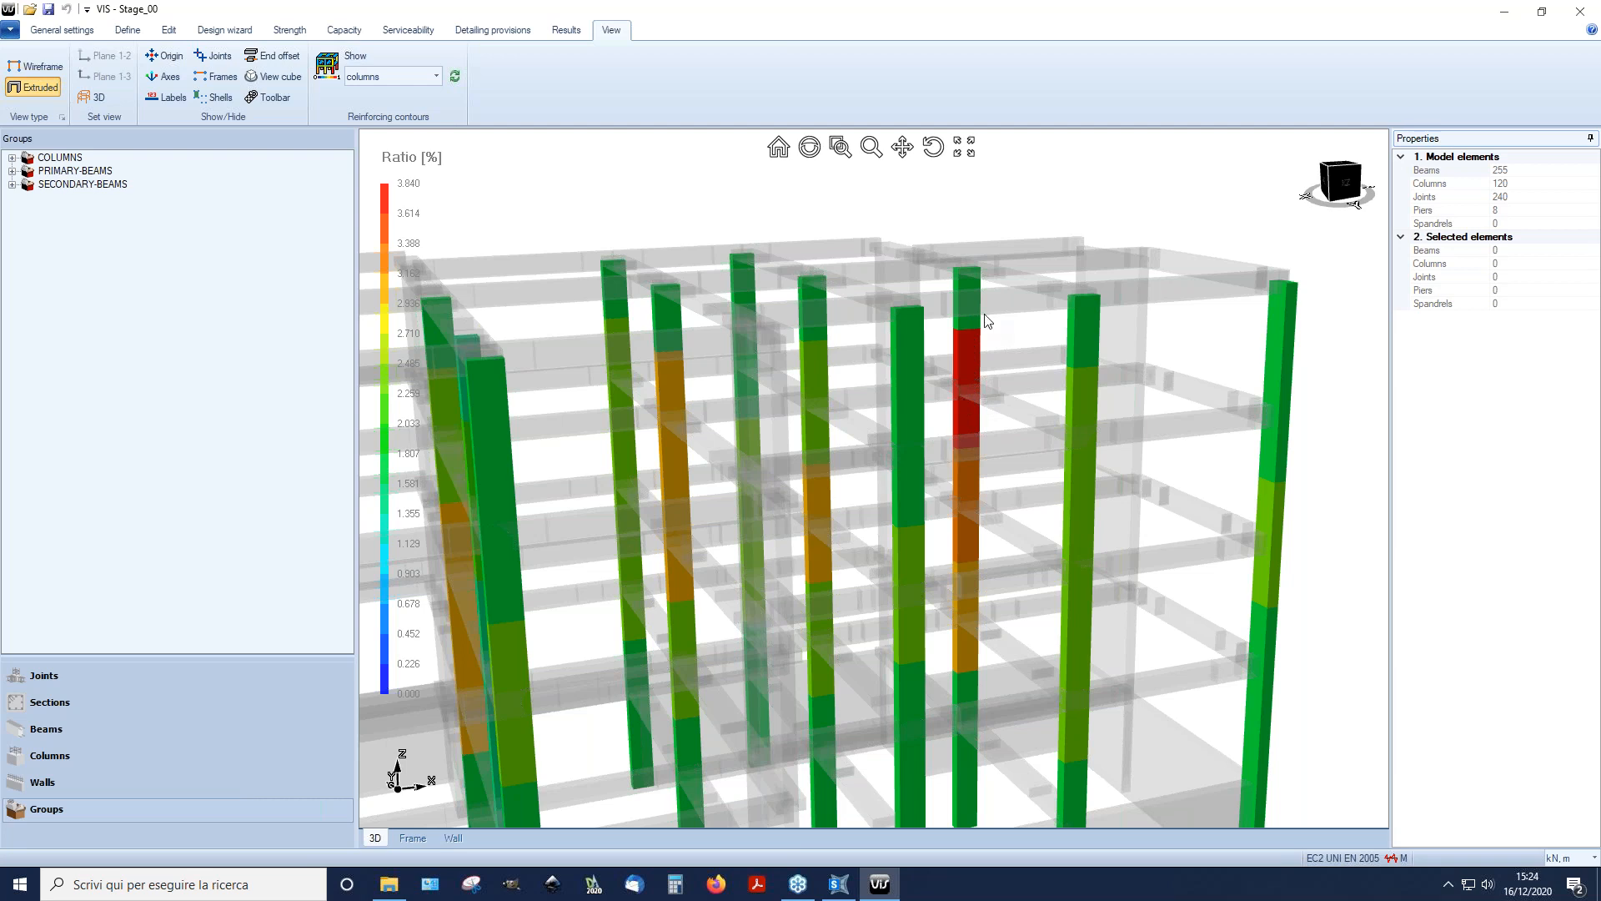
{"action": "scroll", "coordinate": [984, 314], "scroll_direction": "down", "scroll_amount": 2}
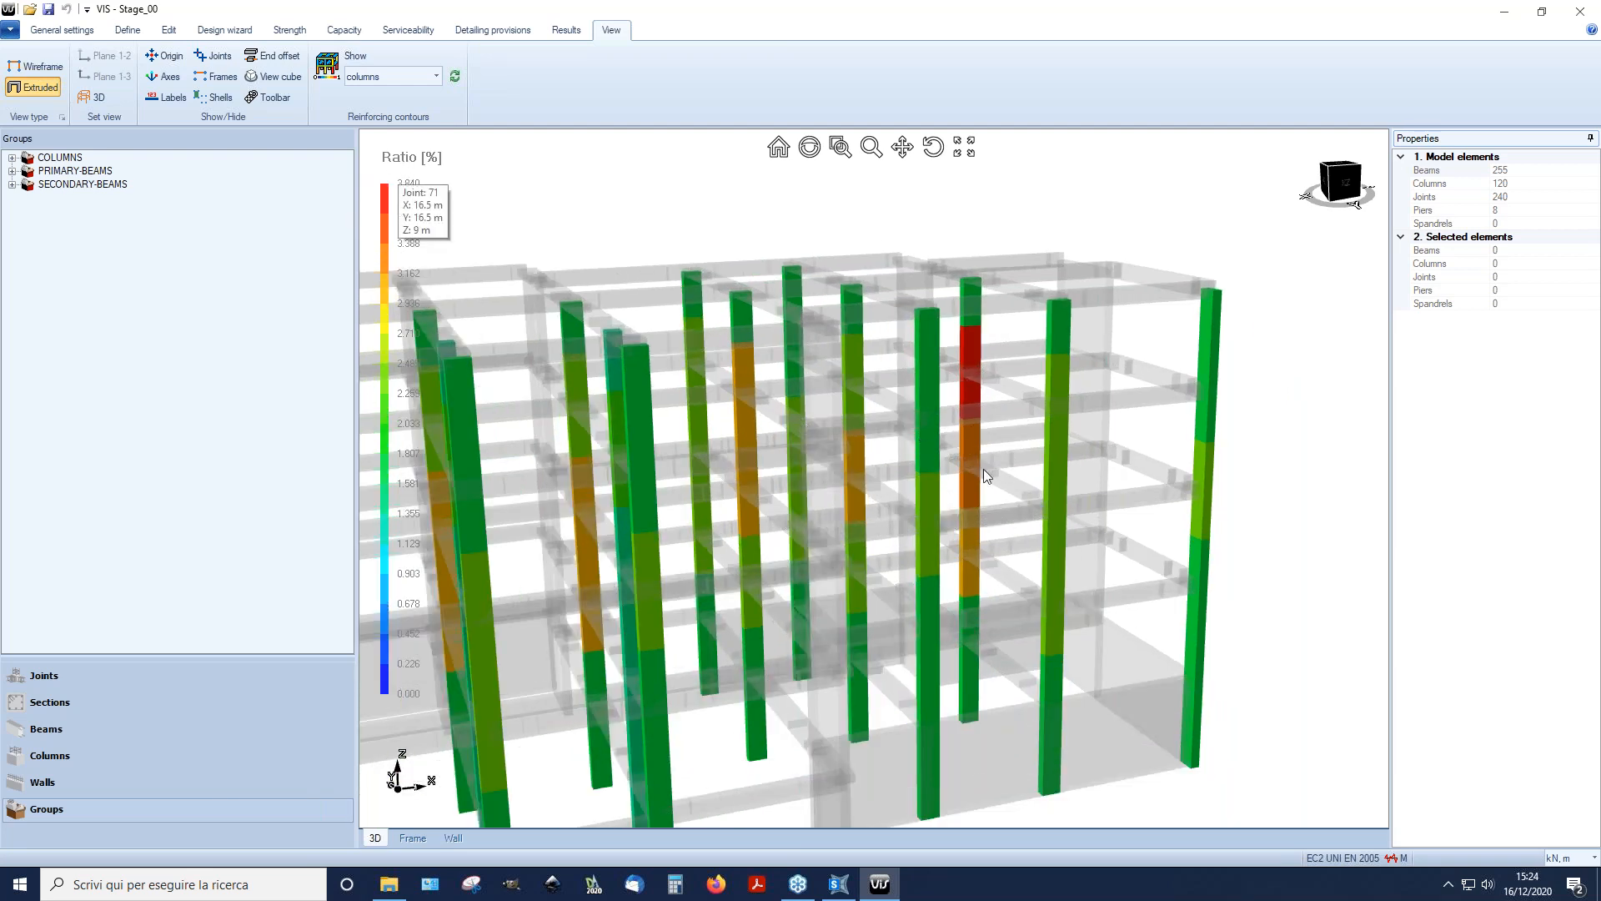
{"action": "scroll", "coordinate": [988, 388], "scroll_direction": "down", "scroll_amount": 2}
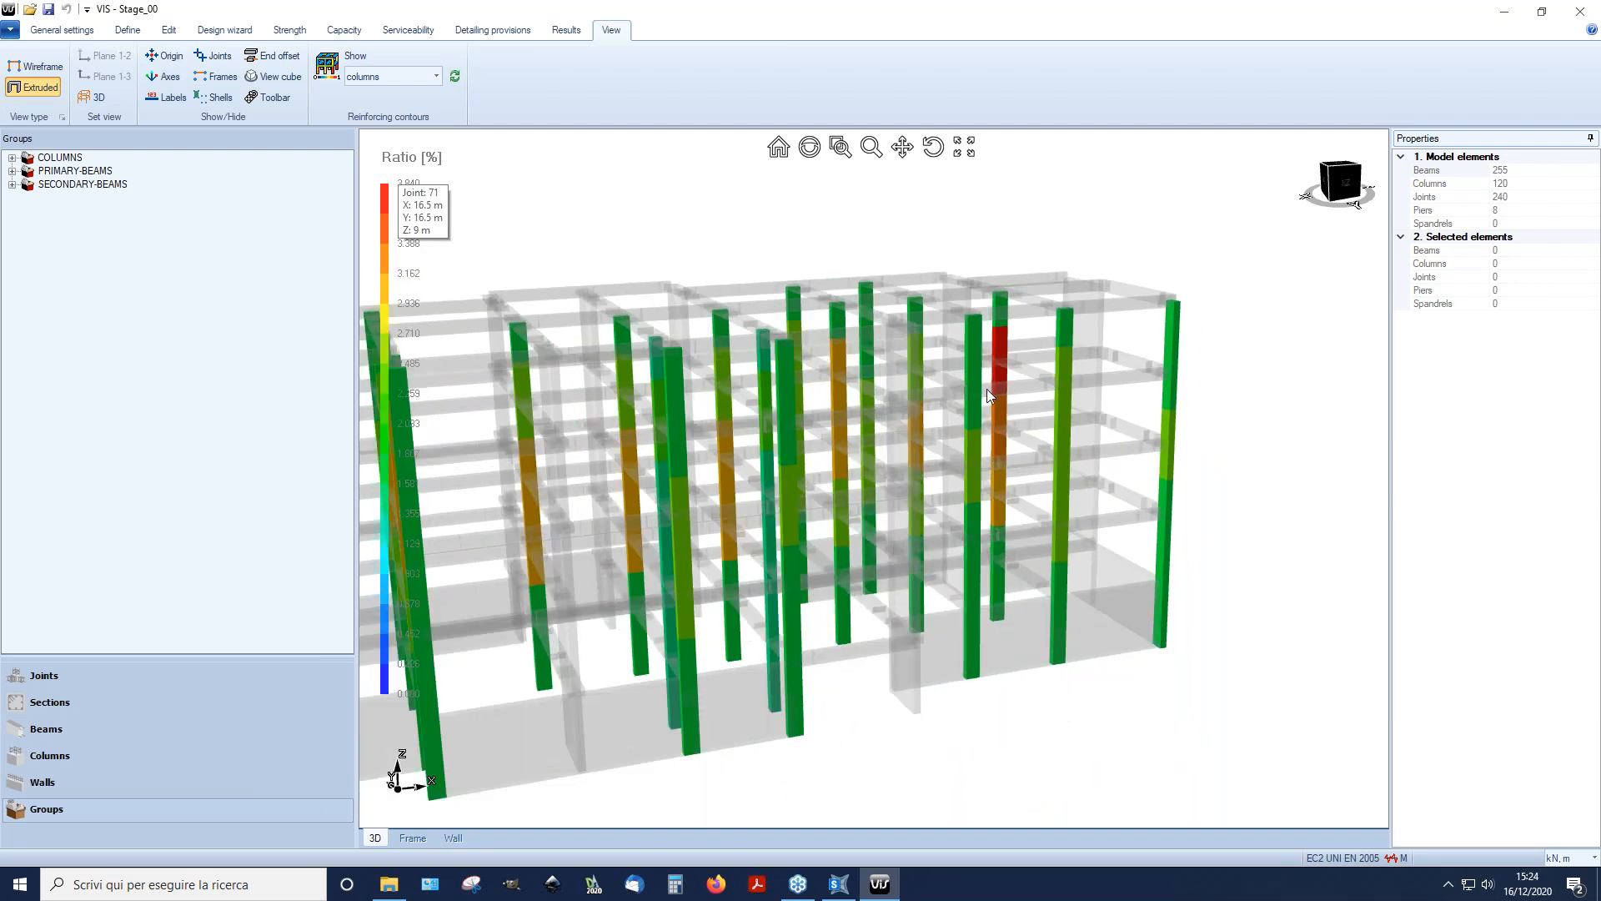
Step: Display the reinforcing layout drawings of columns 154 and 153 in turn, closing each after review
{"action": "scroll", "coordinate": [988, 388], "scroll_direction": "up", "scroll_amount": 4}
{"action": "left_click", "coordinate": [1016, 300]}
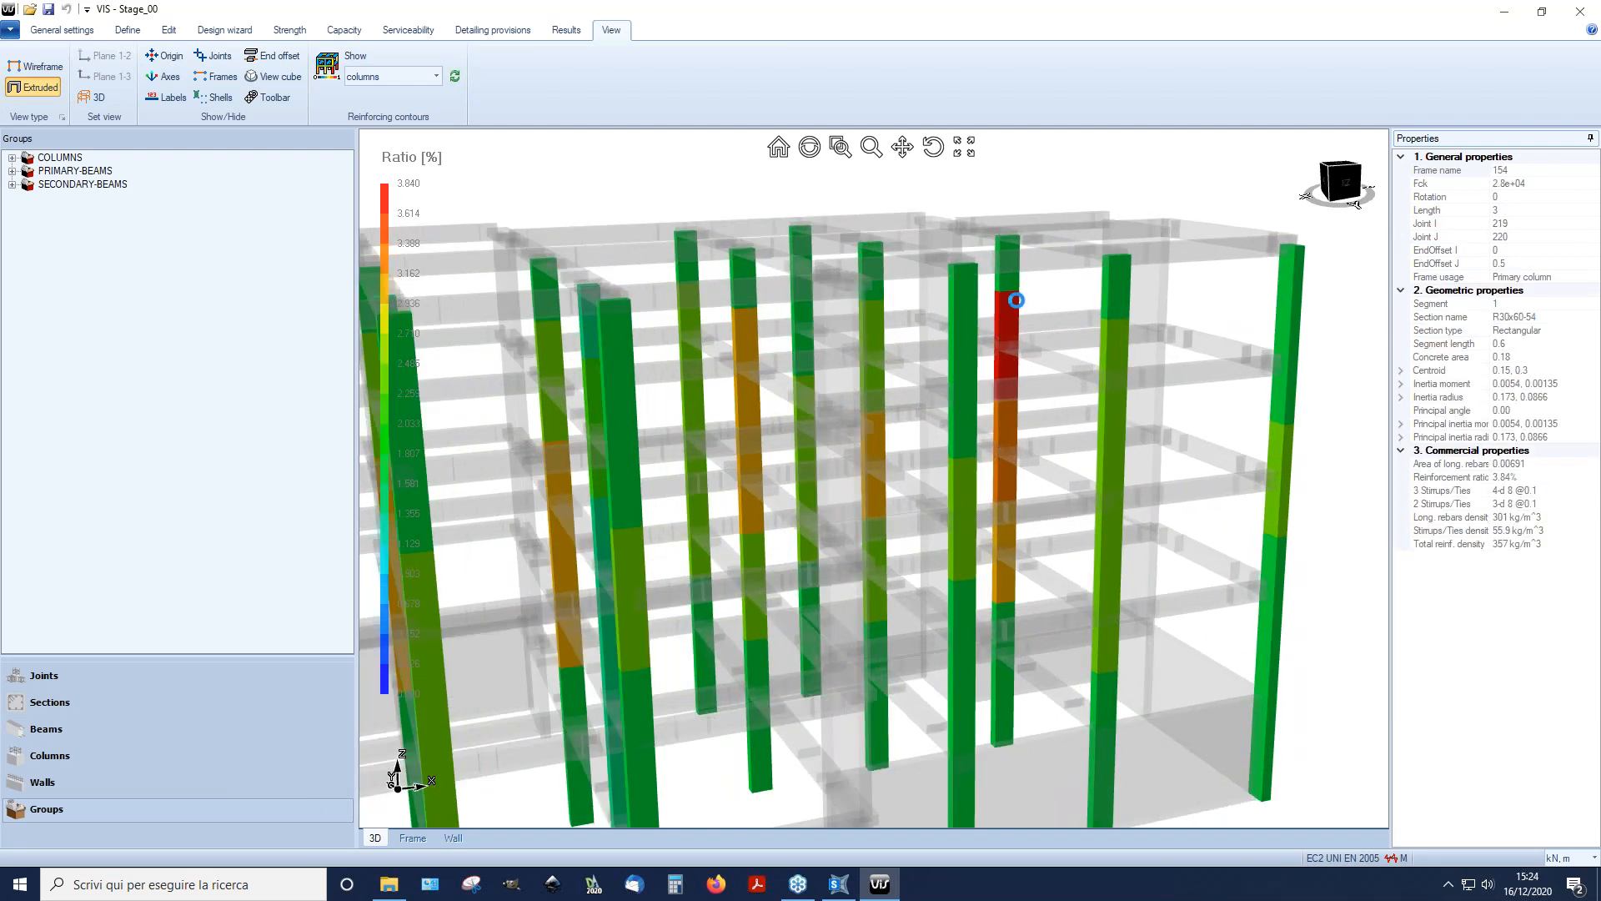
{"action": "left_click", "coordinate": [566, 30]}
{"action": "left_click", "coordinate": [522, 76]}
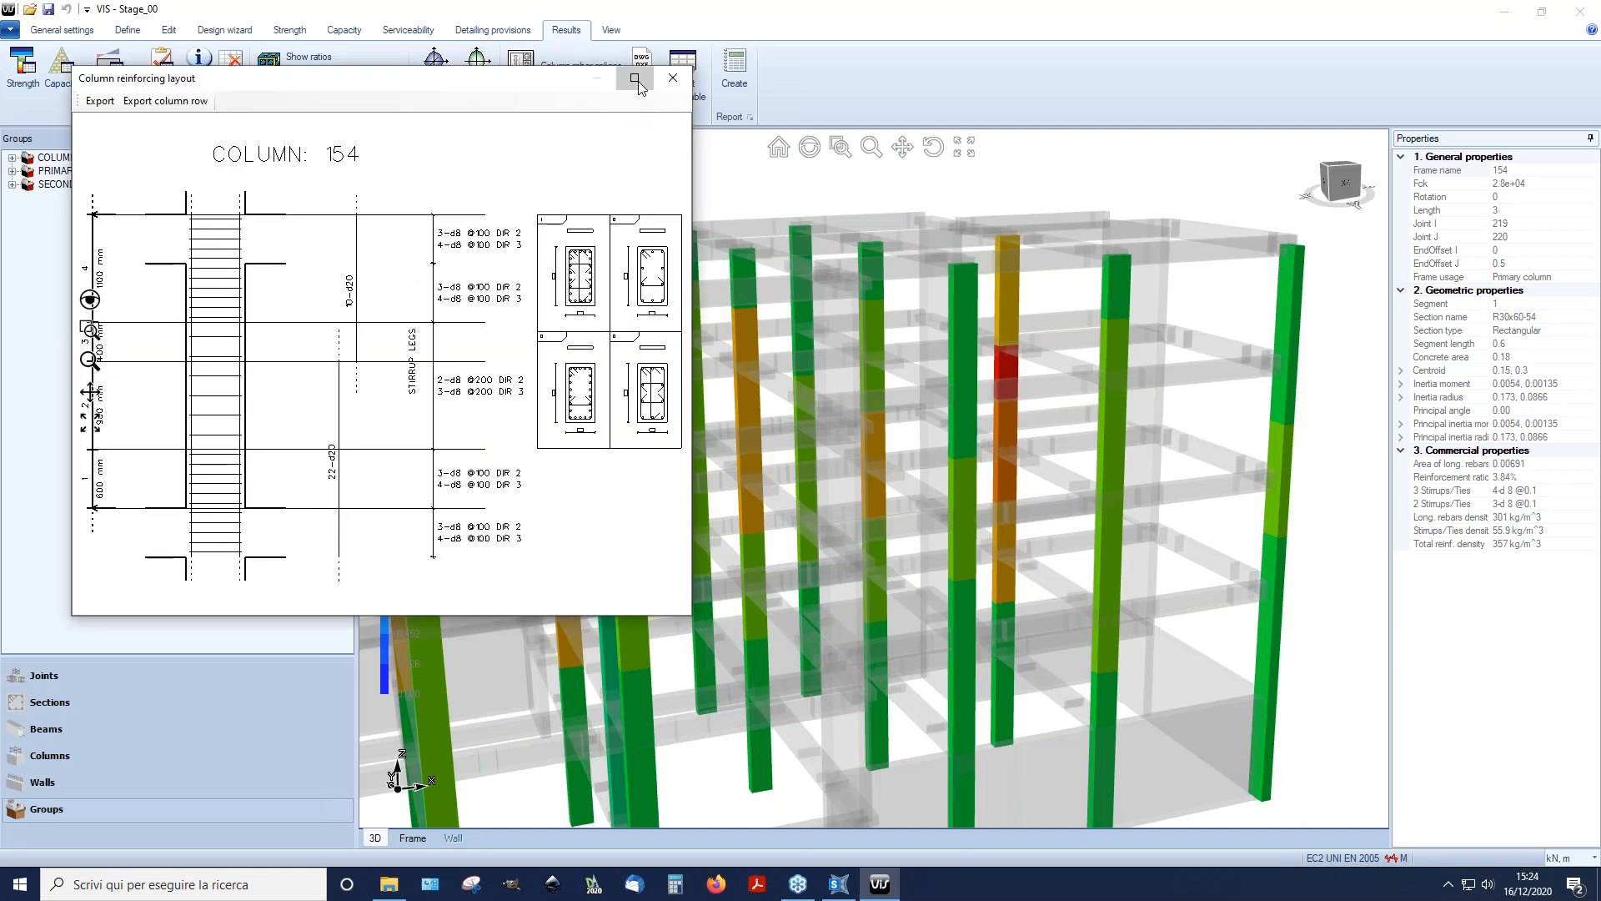
{"action": "left_click", "coordinate": [637, 80]}
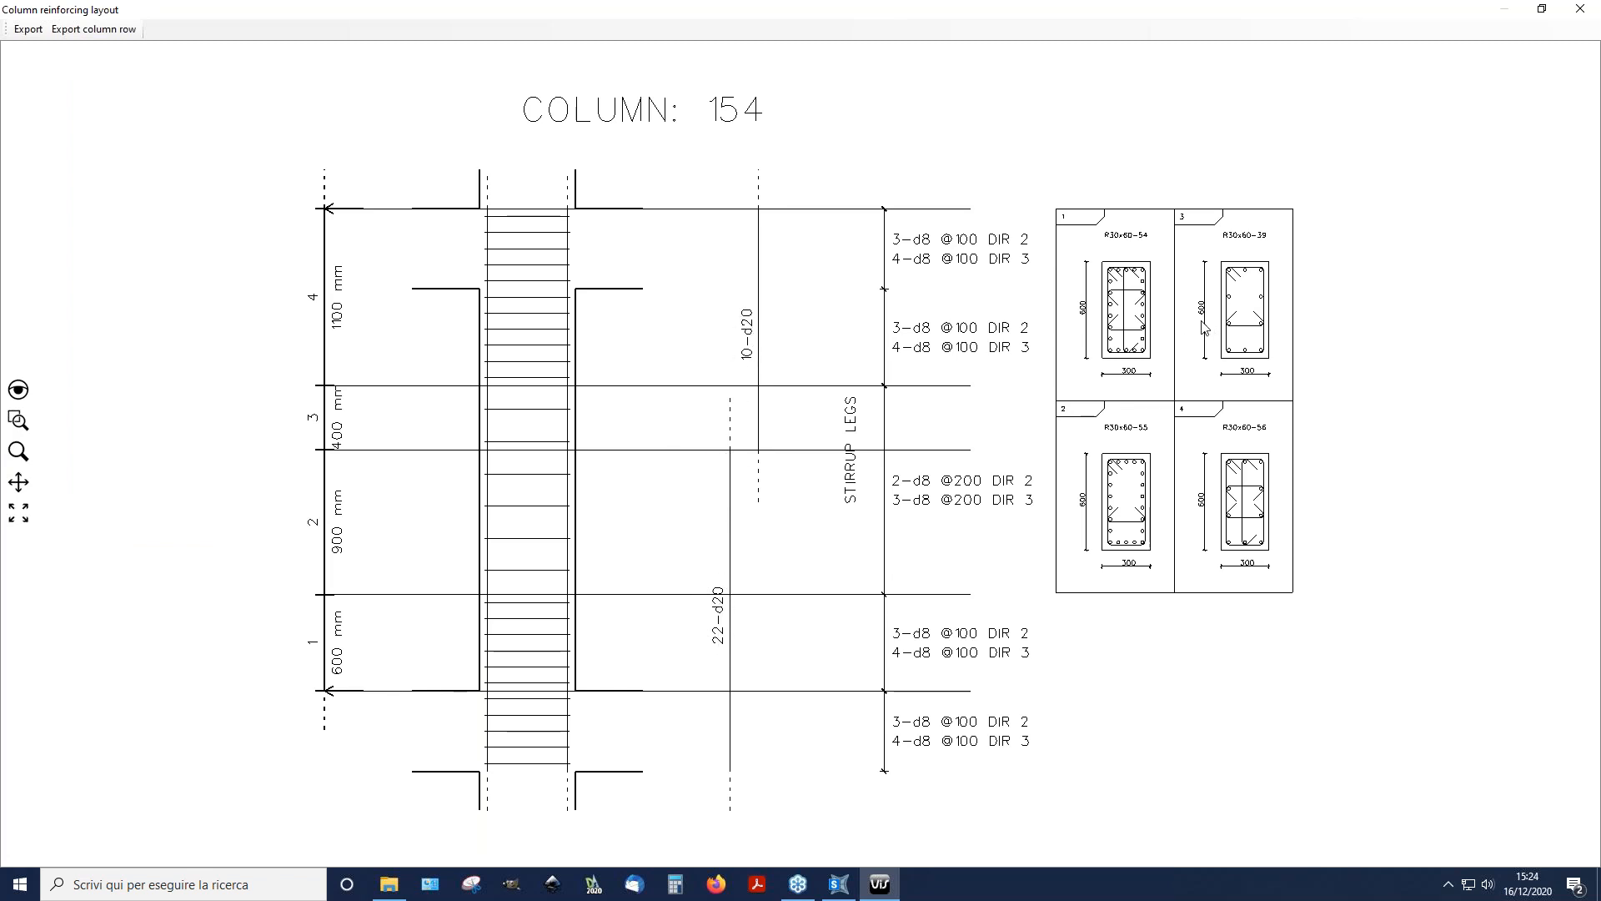
{"action": "left_click", "coordinate": [1593, 7]}
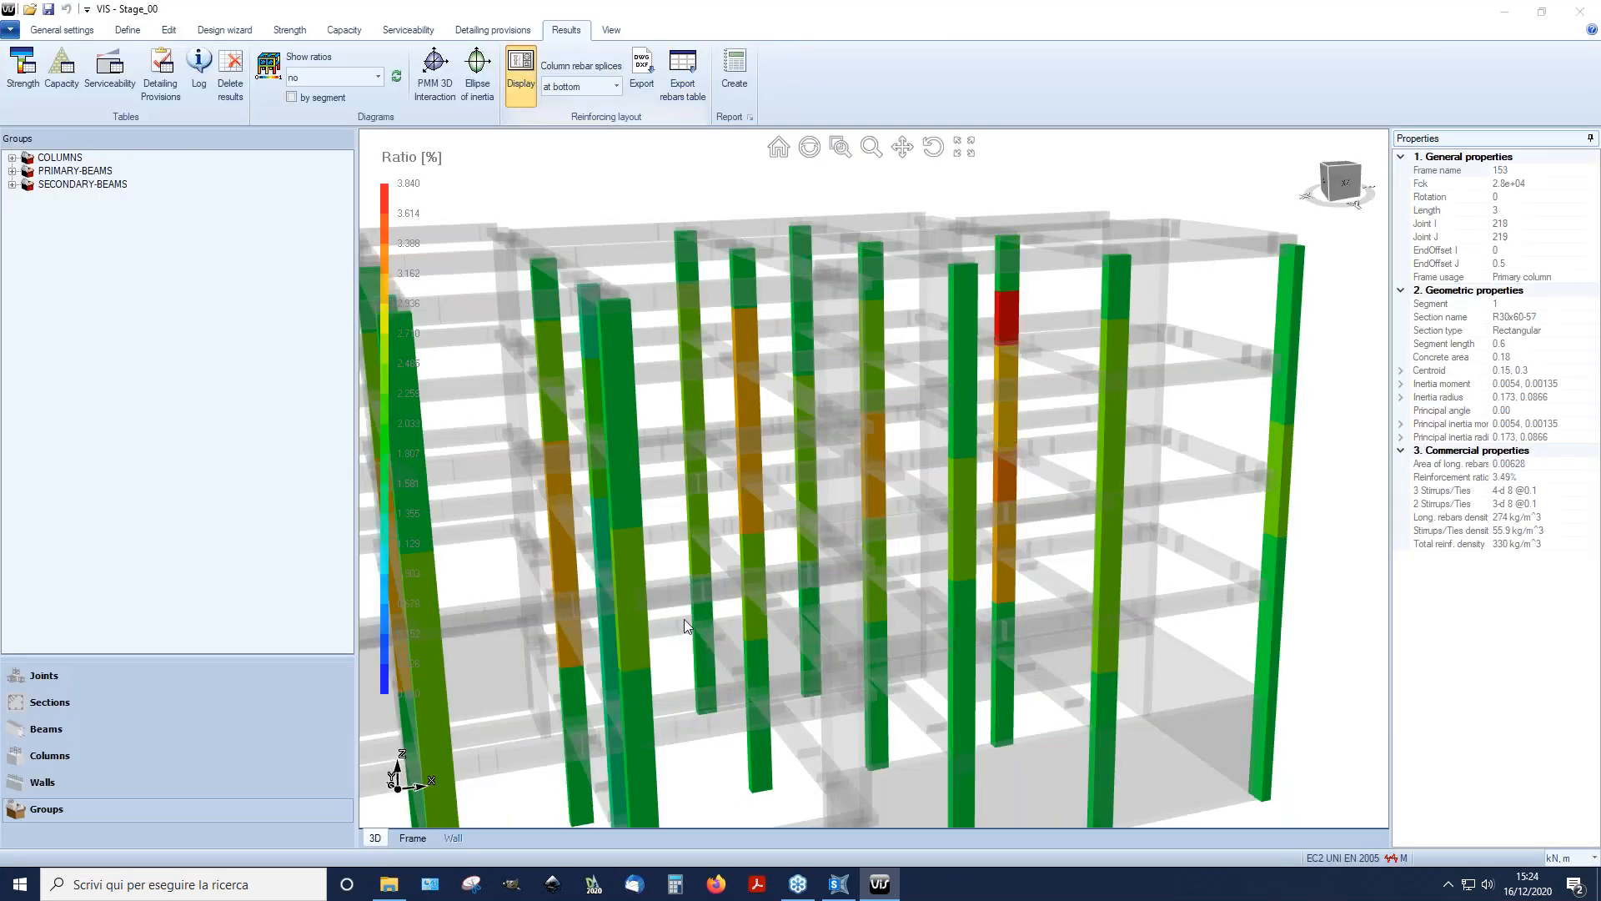
{"action": "left_click", "coordinate": [659, 97]}
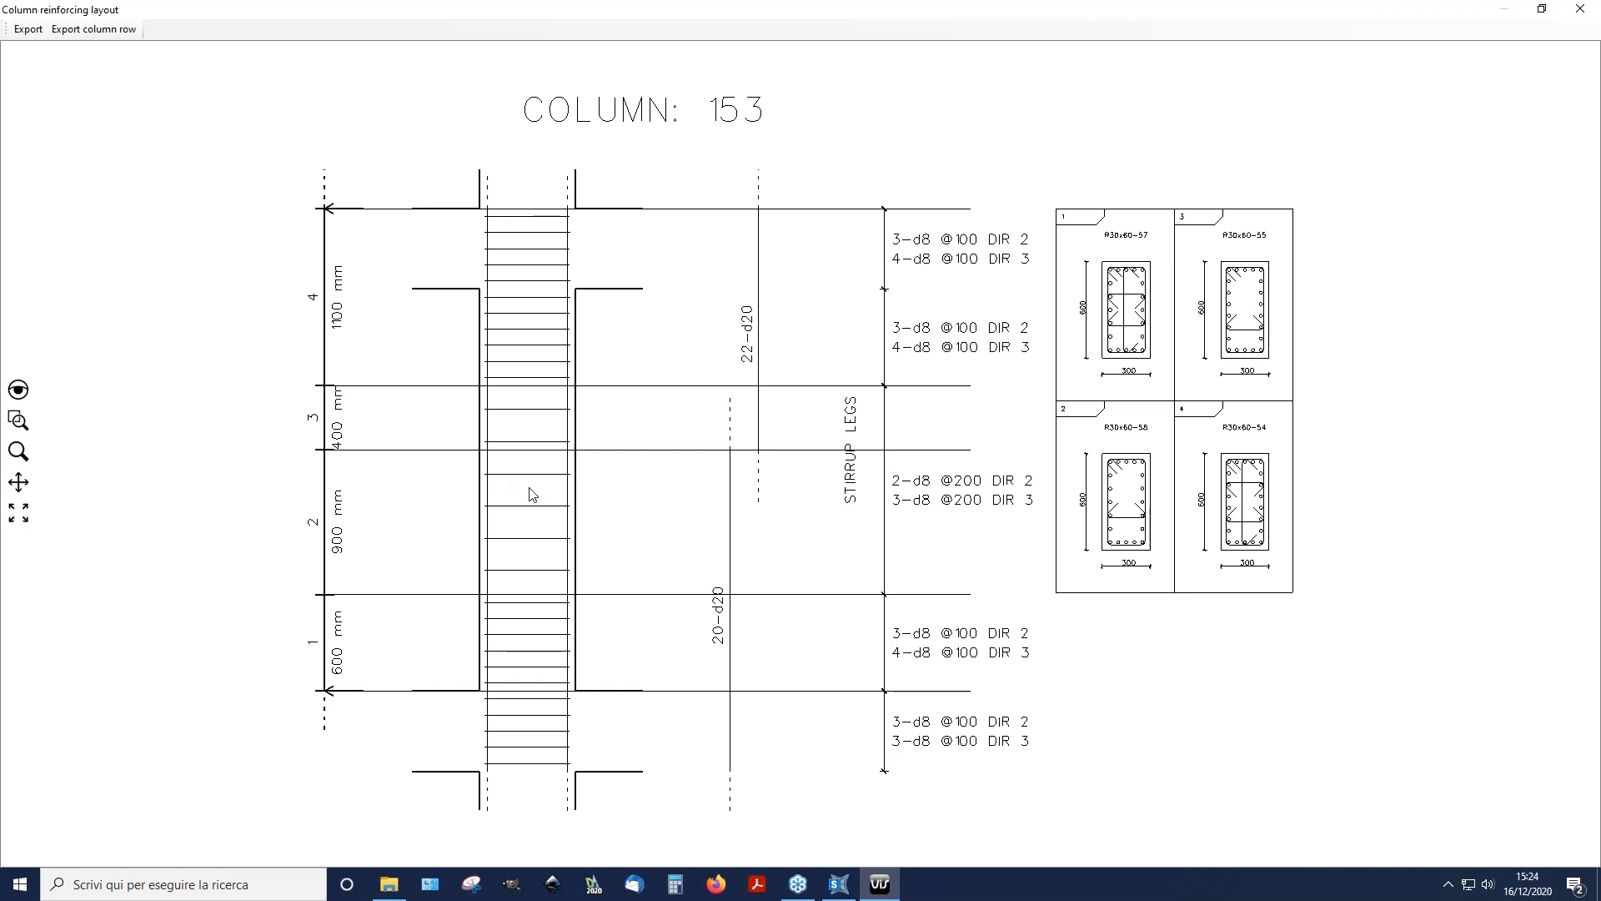
{"action": "left_click", "coordinate": [1590, 10]}
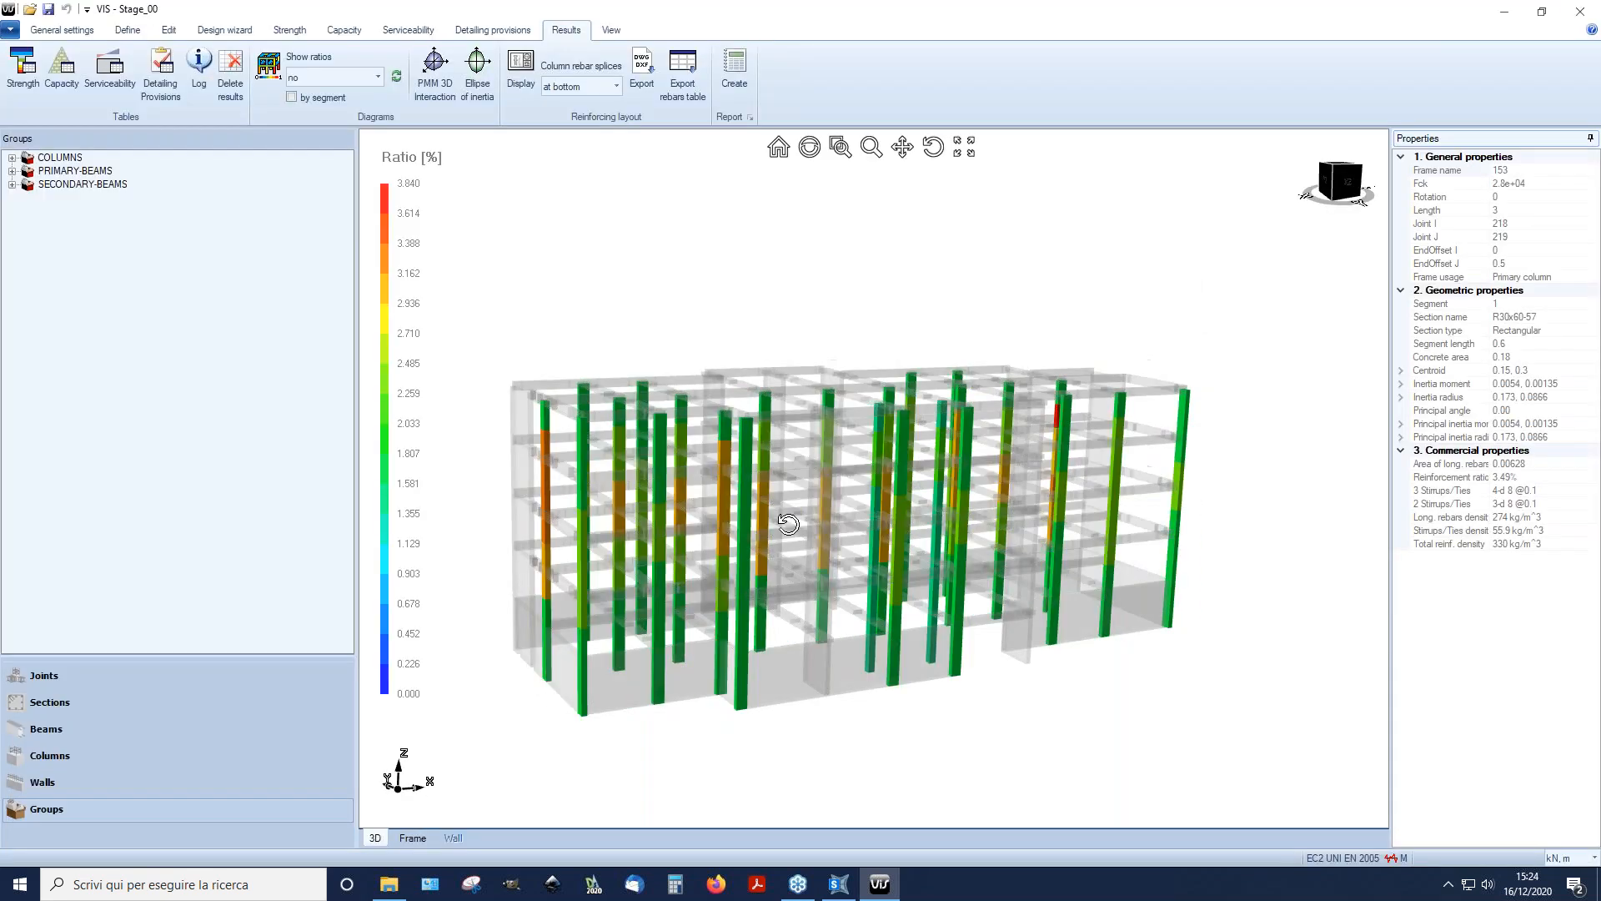
Step: Set the reinforcing contour to none to restore the normal display of the building model
{"action": "mouse_move", "coordinate": [1075, 575]}
{"action": "middle_mouse_down"}
{"action": "mouse_move", "coordinate": [928, 587]}
{"action": "mouse_move", "coordinate": [1057, 577]}
{"action": "mouse_move", "coordinate": [1109, 552]}
{"action": "mouse_move", "coordinate": [1019, 579]}
{"action": "mouse_move", "coordinate": [1100, 561]}
{"action": "mouse_move", "coordinate": [1067, 533]}
{"action": "mouse_move", "coordinate": [1059, 555]}
{"action": "middle_mouse_up"}
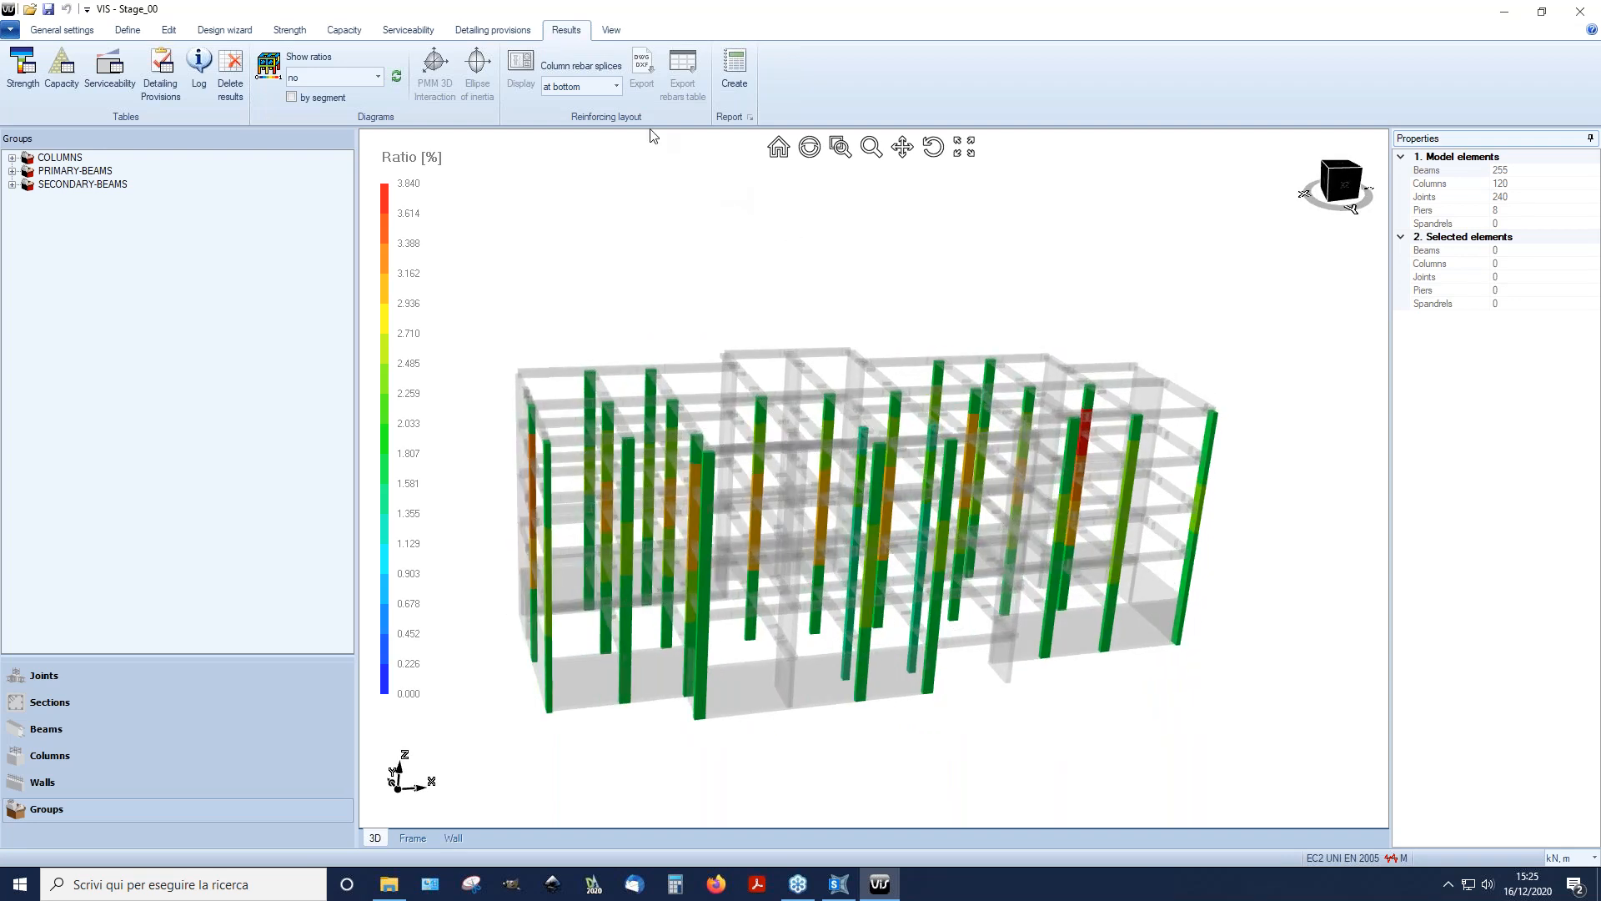
{"action": "left_click", "coordinate": [379, 84]}
{"action": "left_click", "coordinate": [372, 95]}
{"action": "left_click", "coordinate": [611, 30]}
{"action": "left_click", "coordinate": [409, 77]}
{"action": "left_click", "coordinate": [440, 128]}
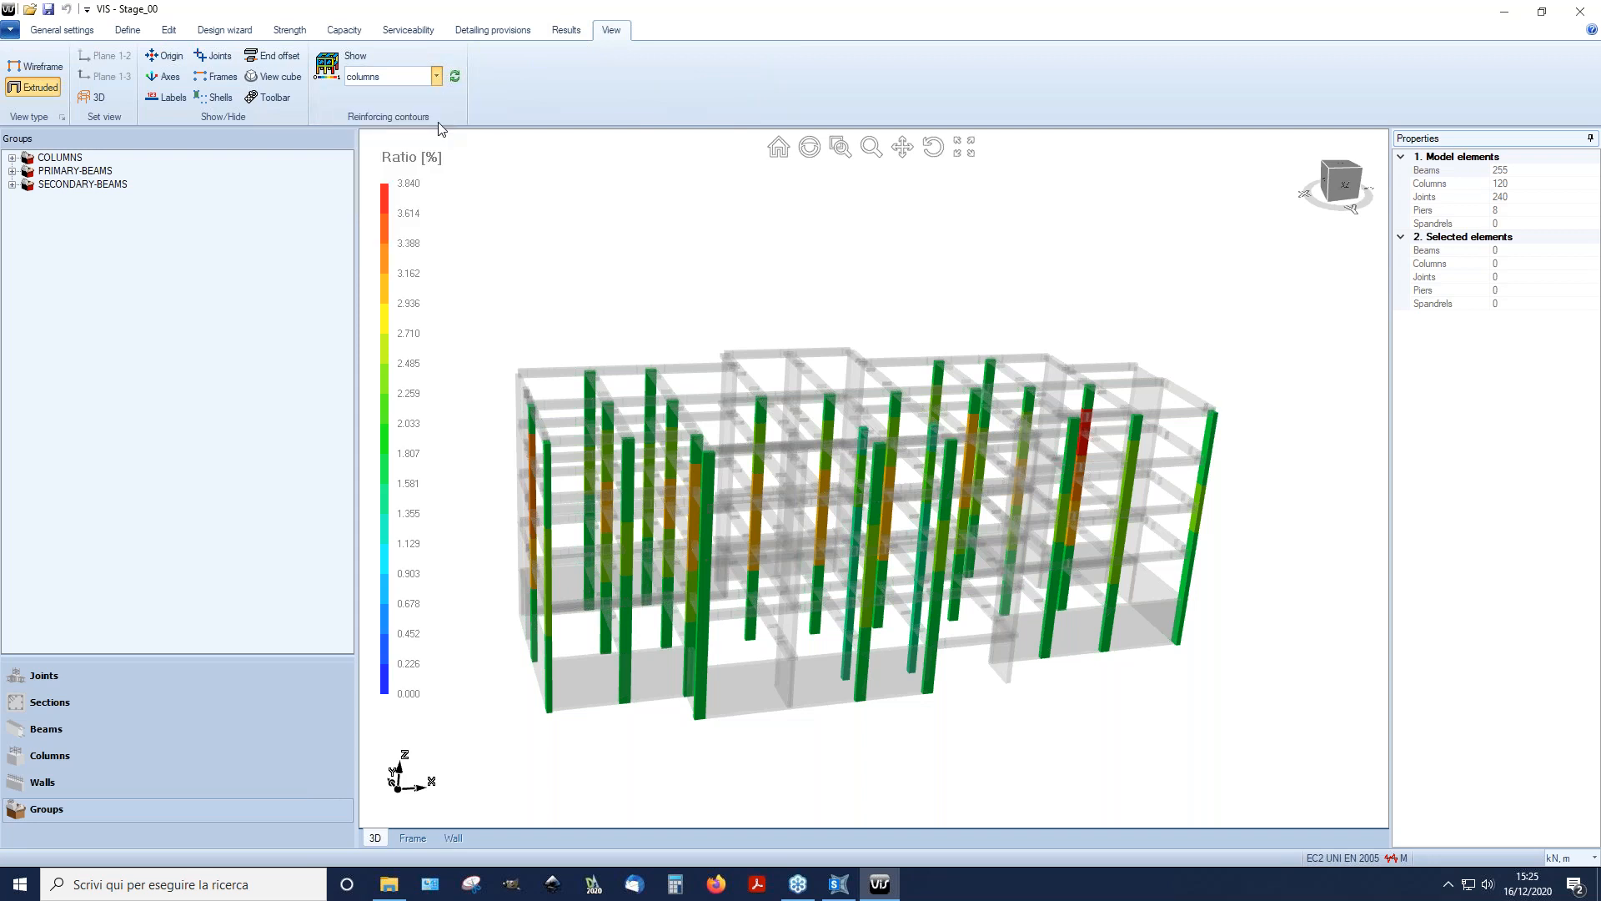
Step: Open the wall reinforcing editor for pier W1
{"action": "middle_click_drag", "start_coordinate": [1044, 582], "coordinate": [1047, 565]}
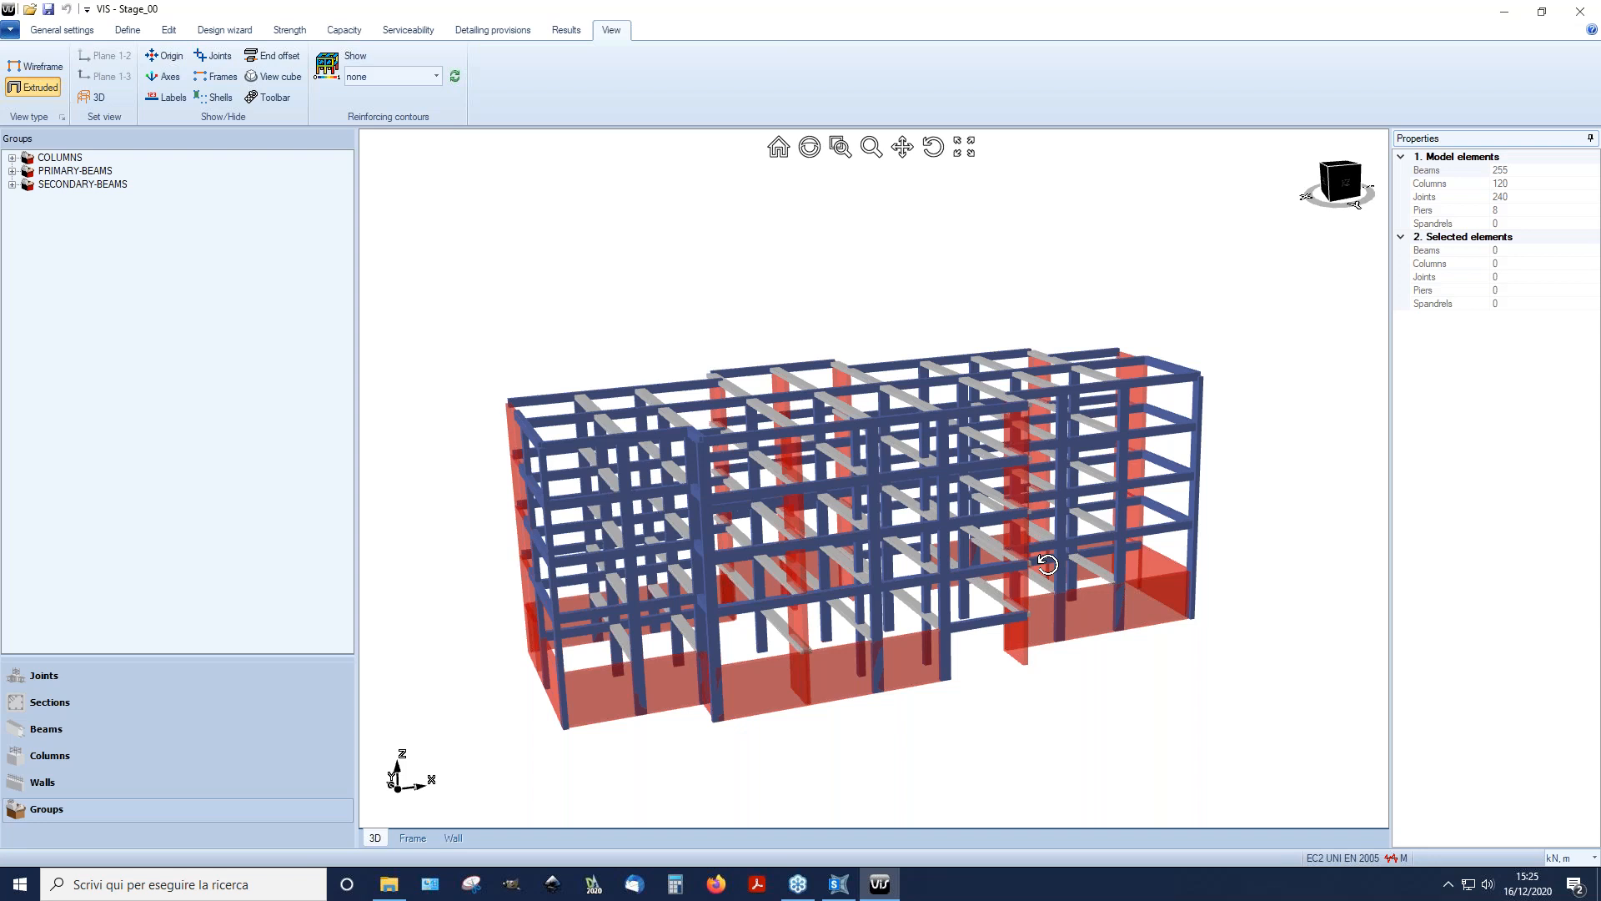
{"action": "scroll", "coordinate": [569, 666], "scroll_direction": "up", "scroll_amount": 1}
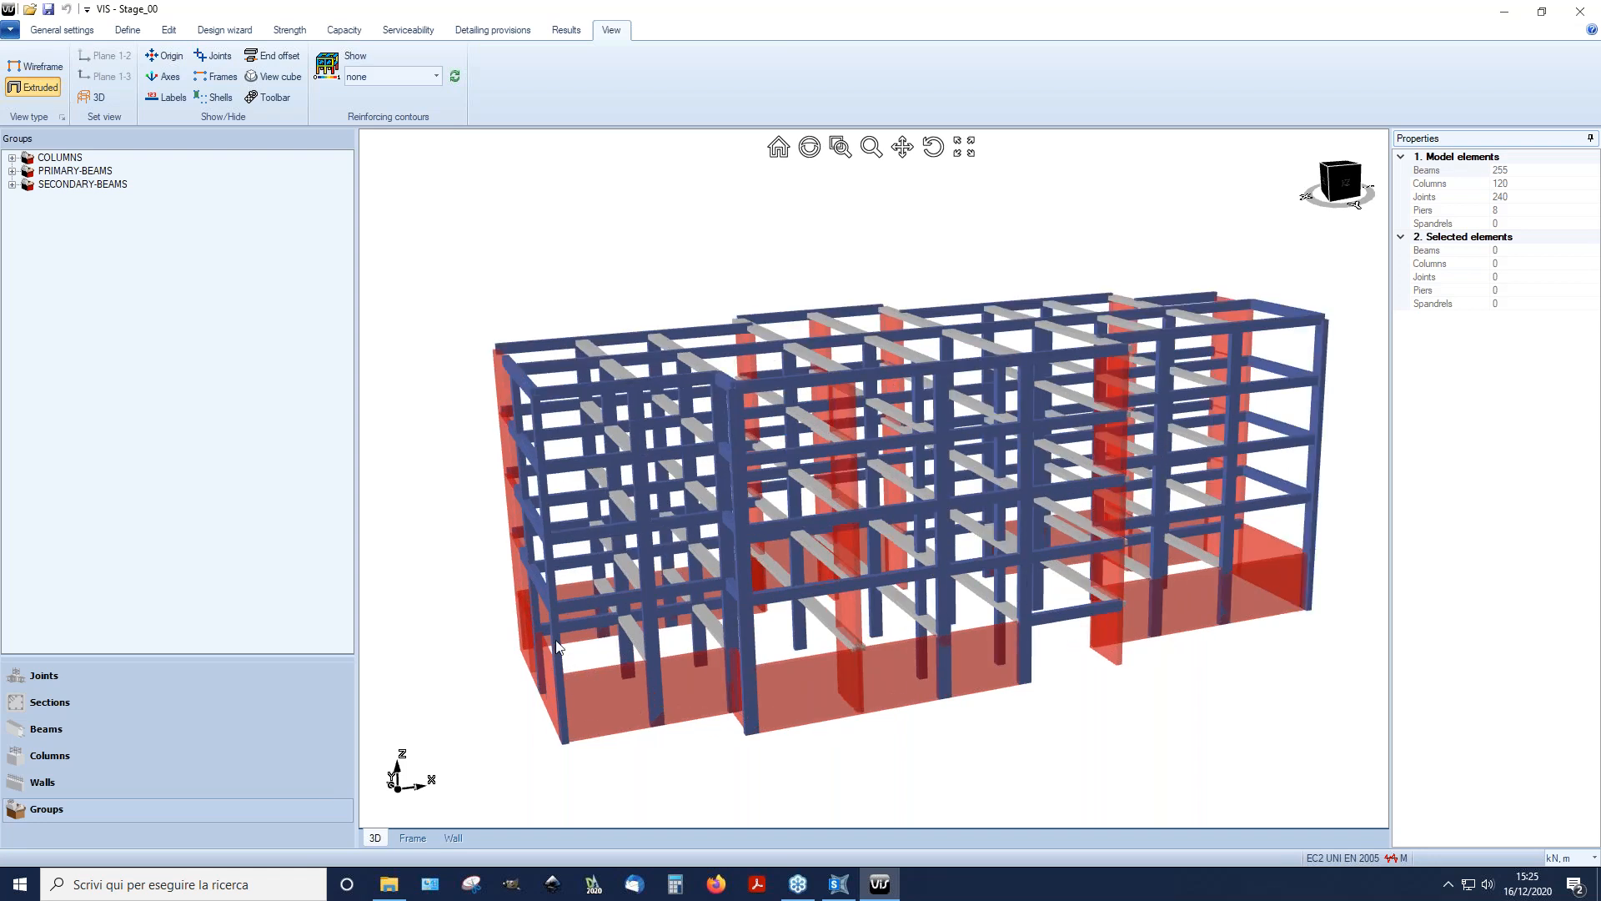
{"action": "mouse_move", "coordinate": [618, 503]}
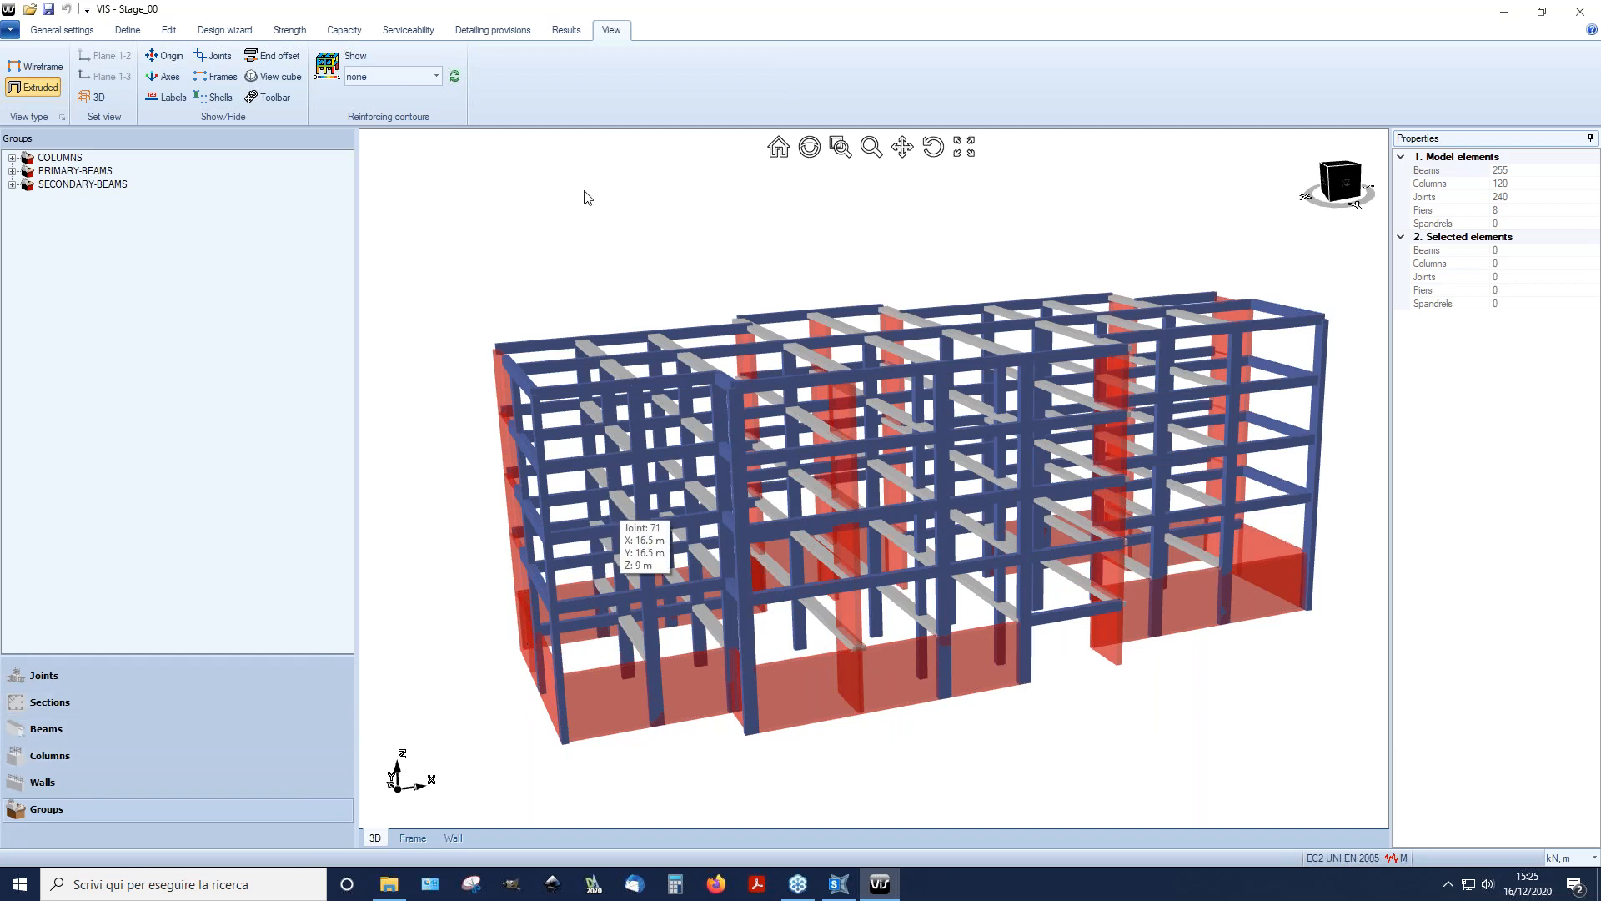
{"action": "middle_click_drag", "start_coordinate": [737, 397], "coordinate": [777, 407]}
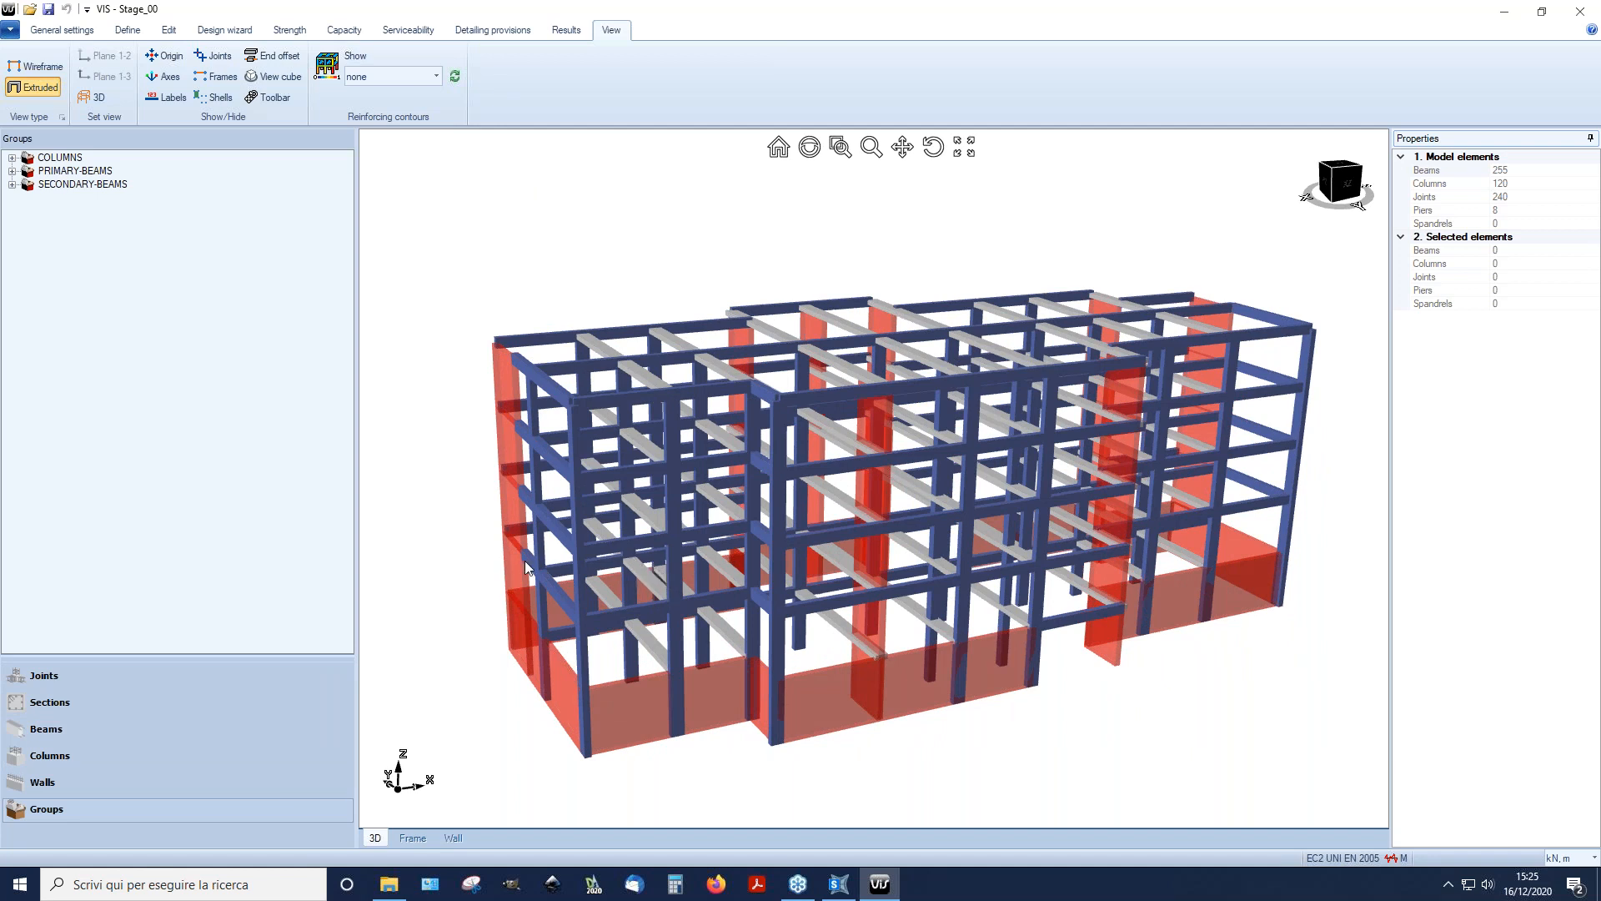
{"action": "left_click", "coordinate": [48, 781]}
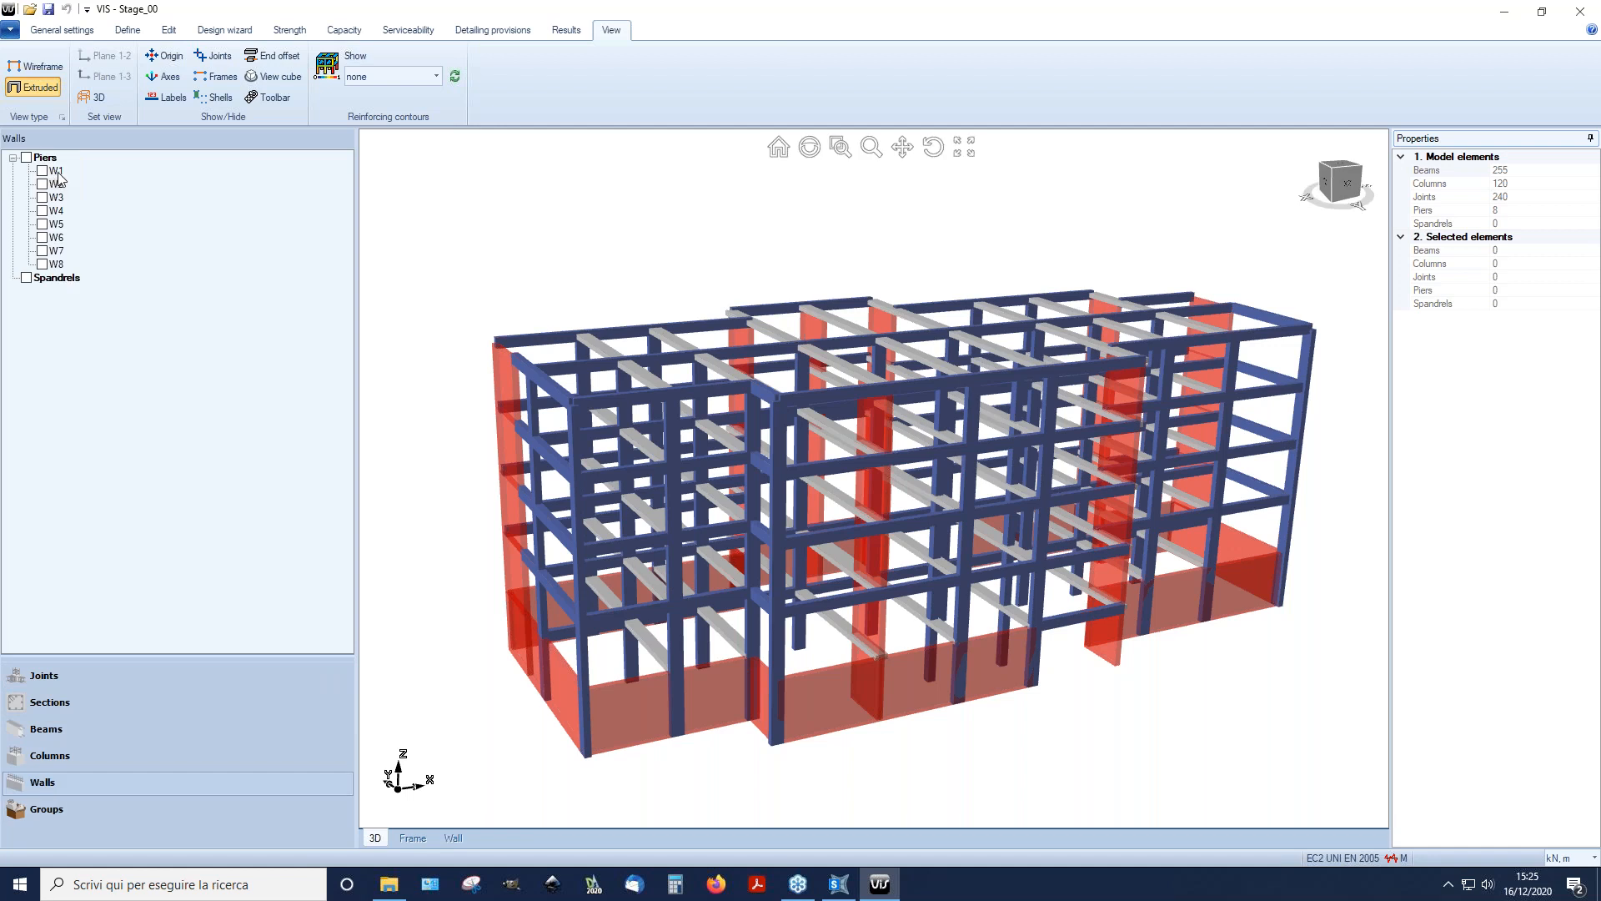
{"action": "right_click", "coordinate": [57, 171]}
{"action": "left_click", "coordinate": [98, 201]}
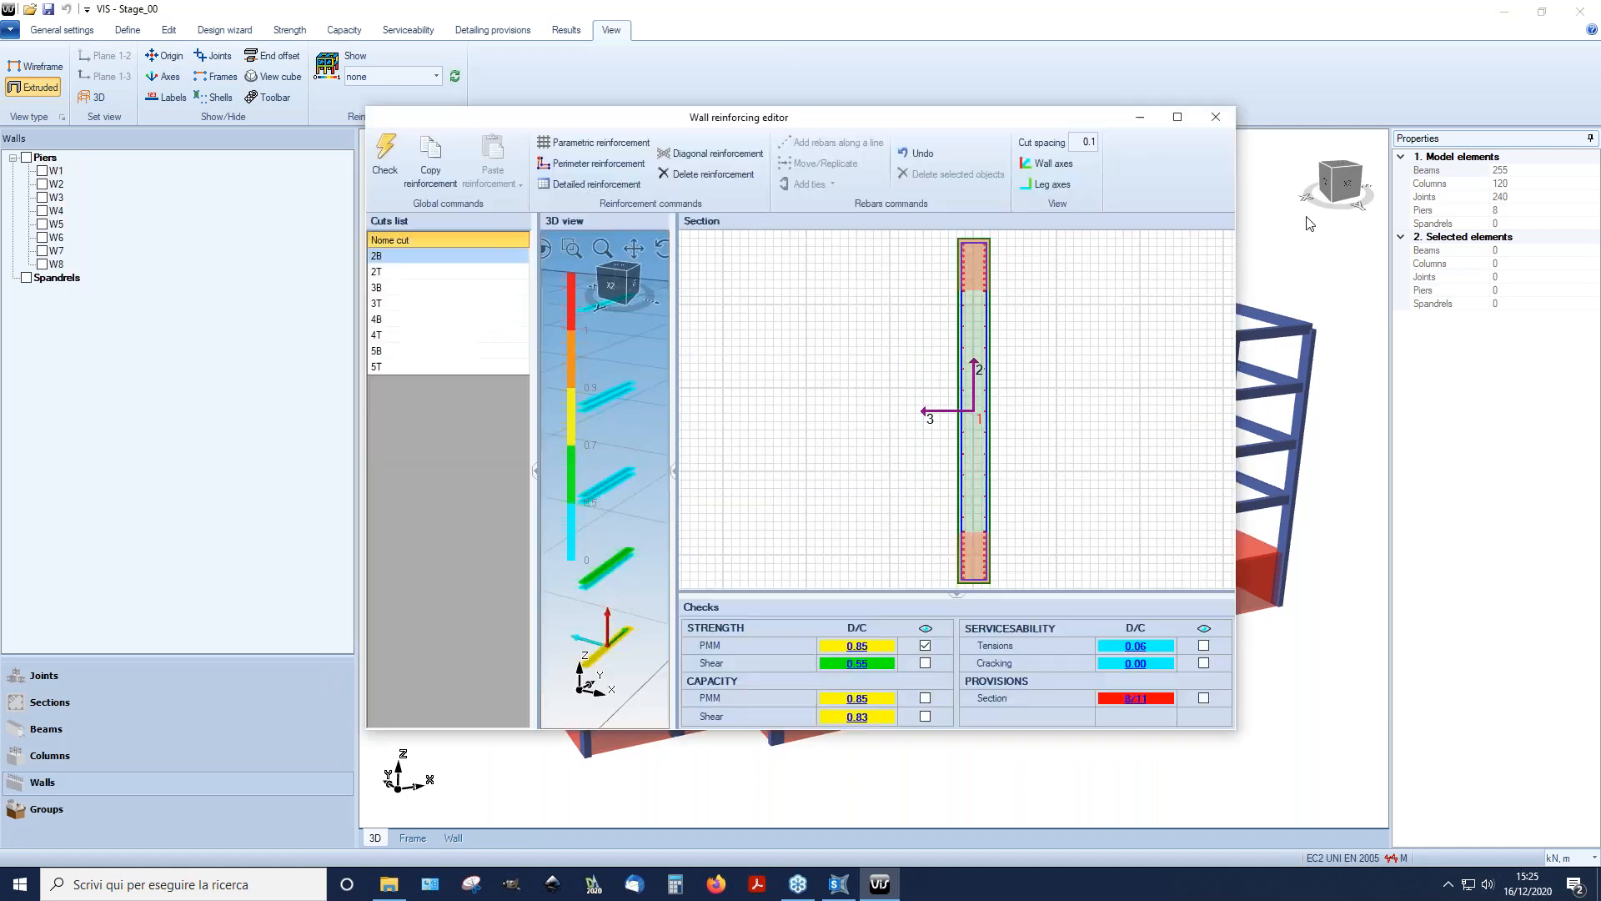
Step: Review the detailing provisions results for cut 2B of pier W1
{"action": "left_click", "coordinate": [1177, 117]}
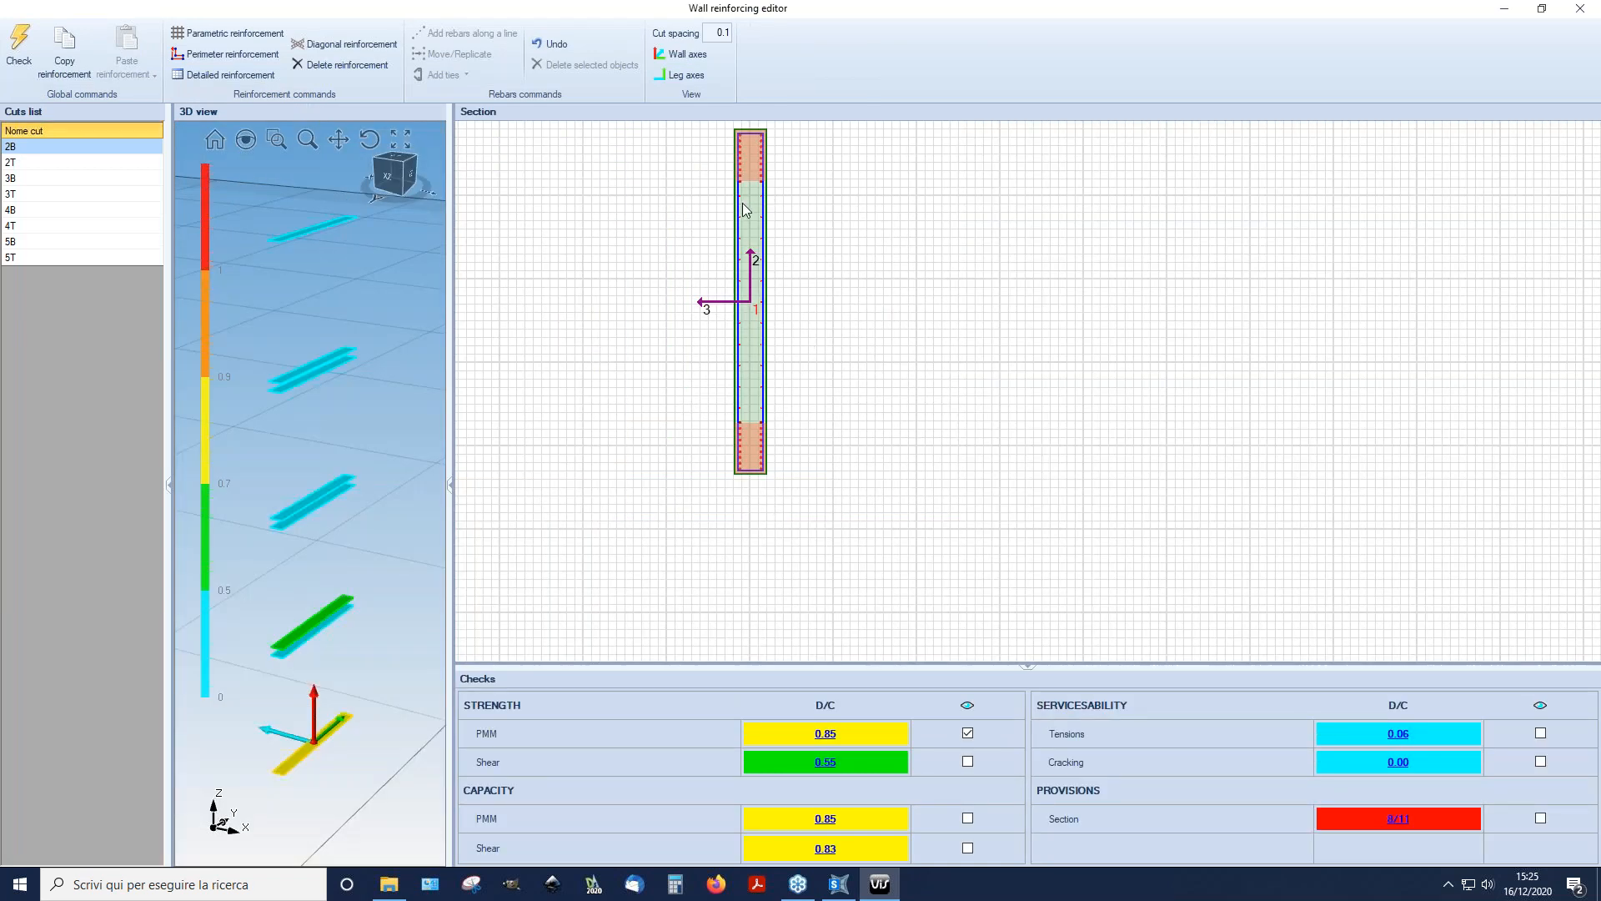
{"action": "left_click", "coordinate": [1398, 819]}
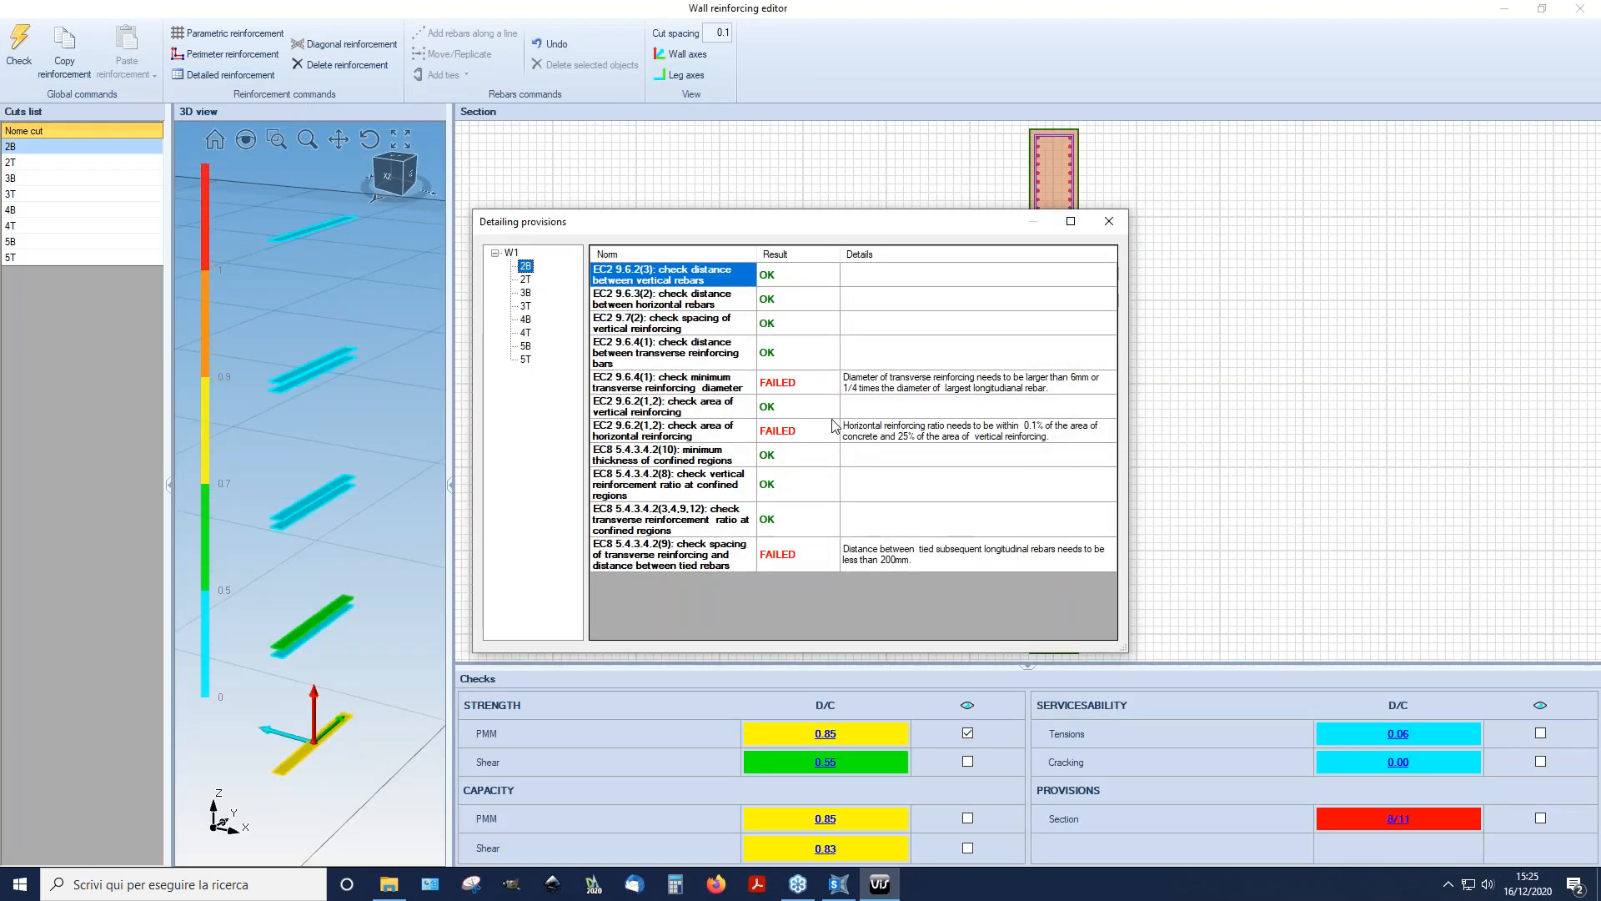
{"action": "left_click", "coordinate": [1109, 221]}
Step: Examine the vertical rebars in the confined end region of cut 2B, and close the wall reinforcing editor
{"action": "scroll", "coordinate": [1074, 654], "scroll_direction": "up", "scroll_amount": 2}
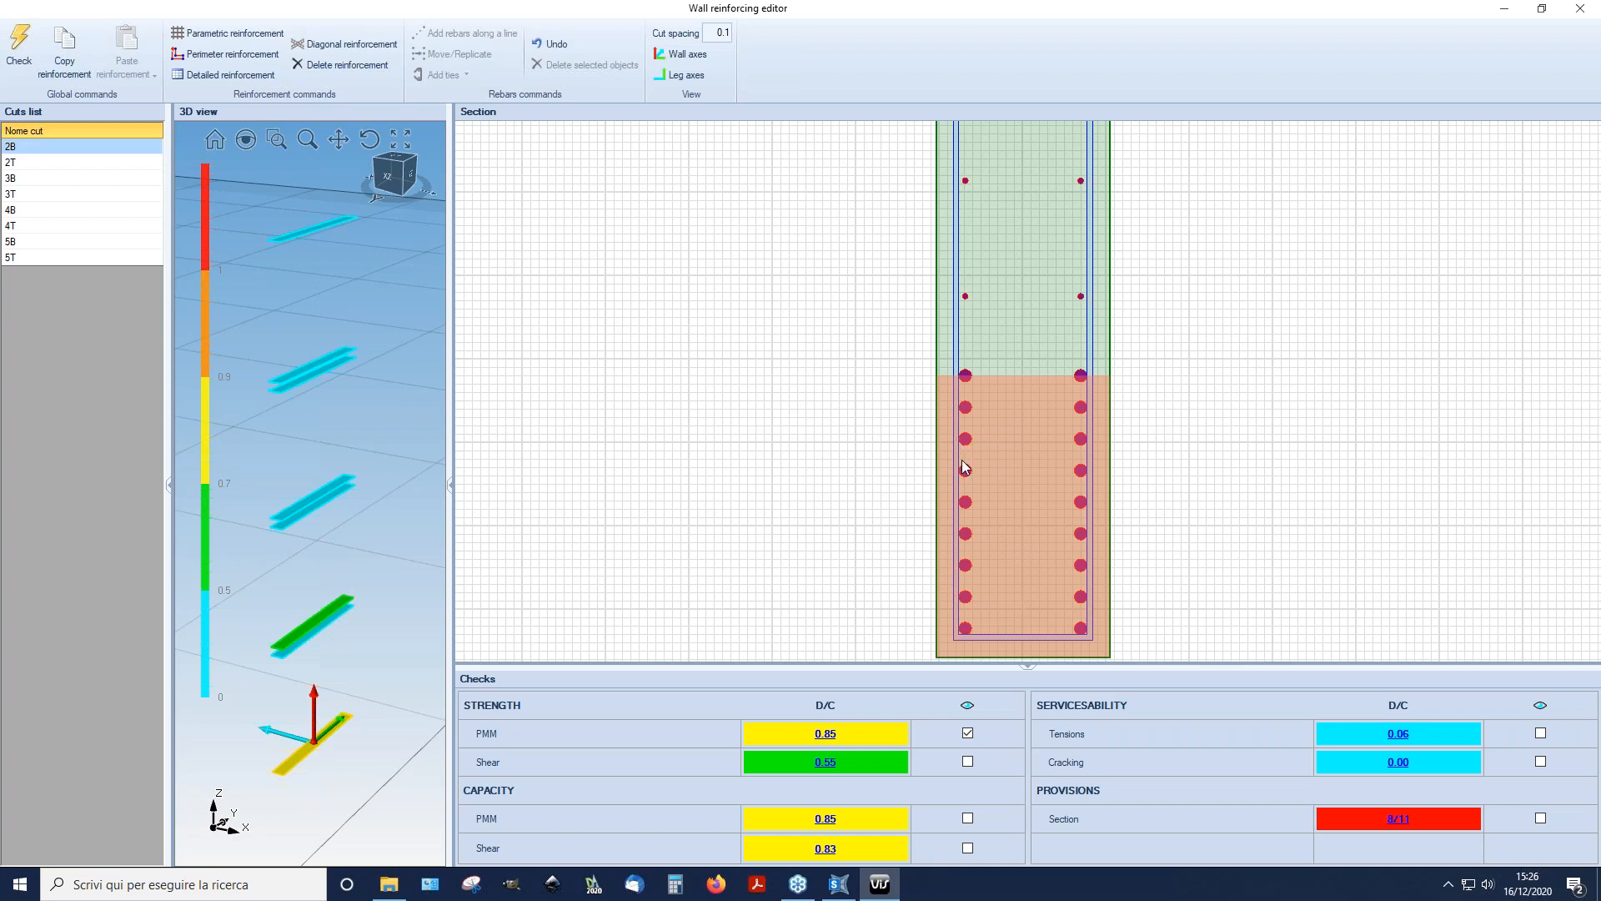
{"action": "scroll", "coordinate": [1176, 492], "scroll_direction": "down", "scroll_amount": 2}
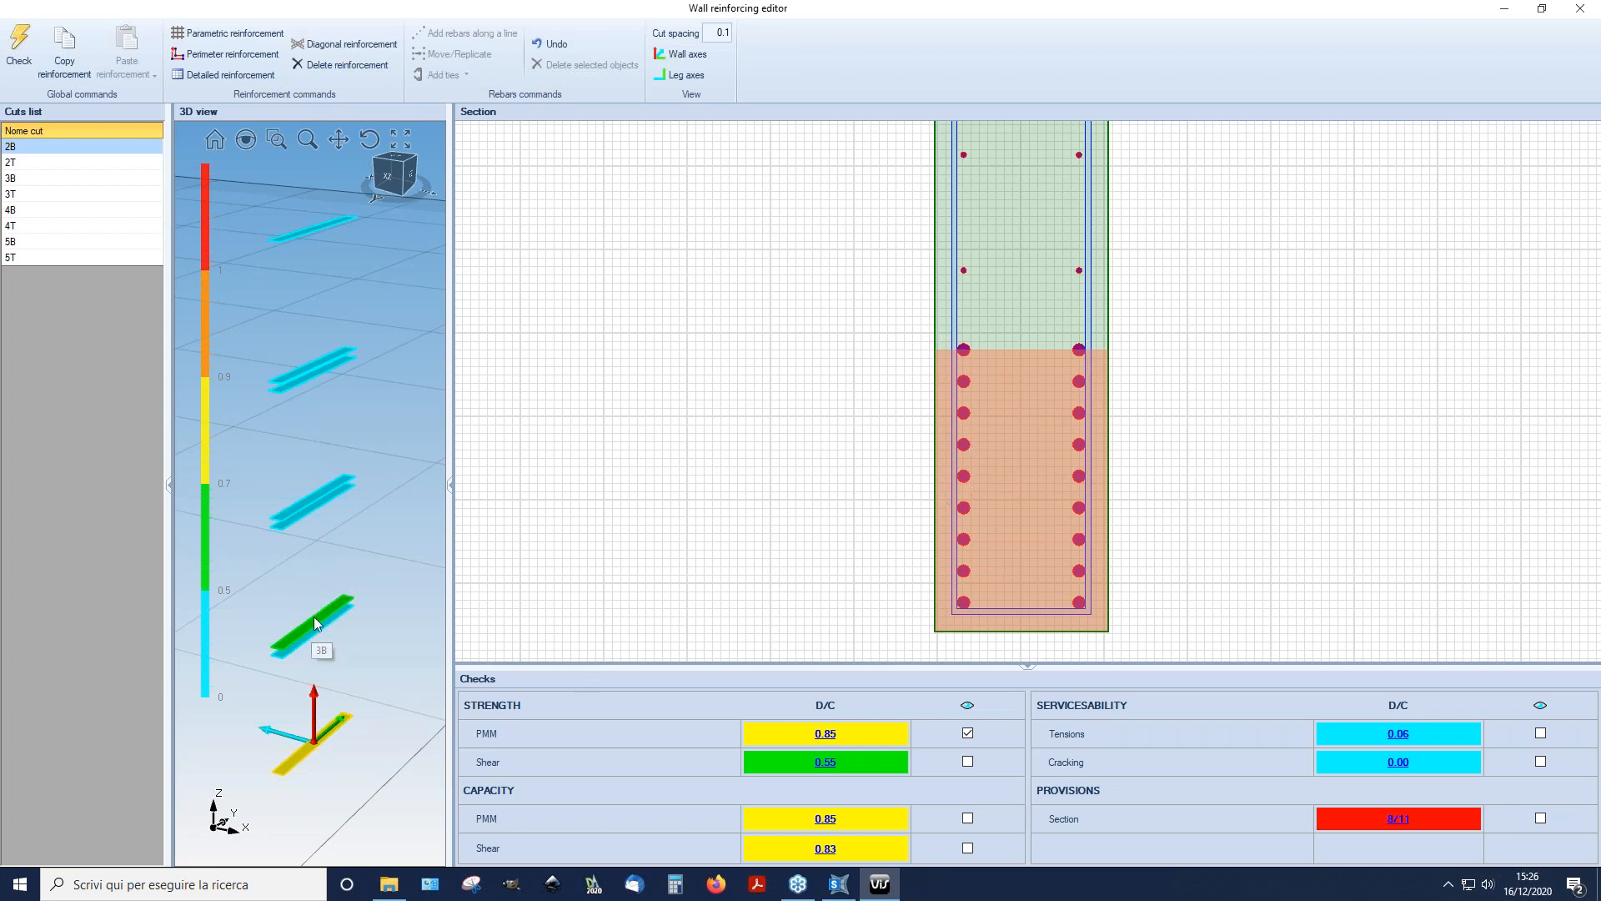
{"action": "double_click", "coordinate": [715, 456]}
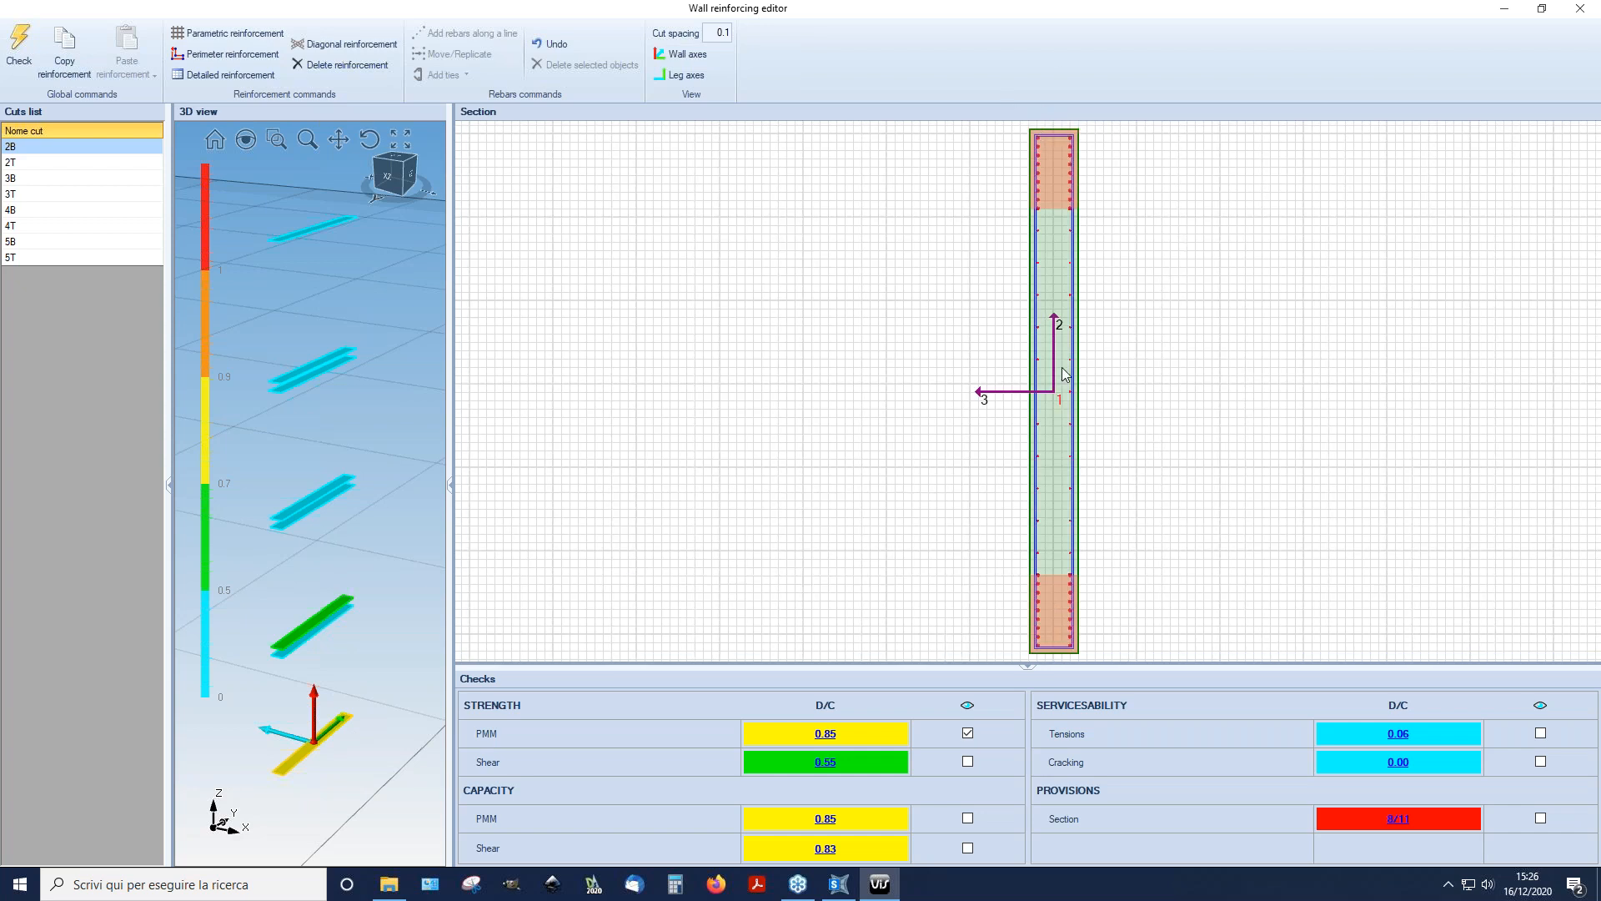
{"action": "left_click", "coordinate": [1595, 9]}
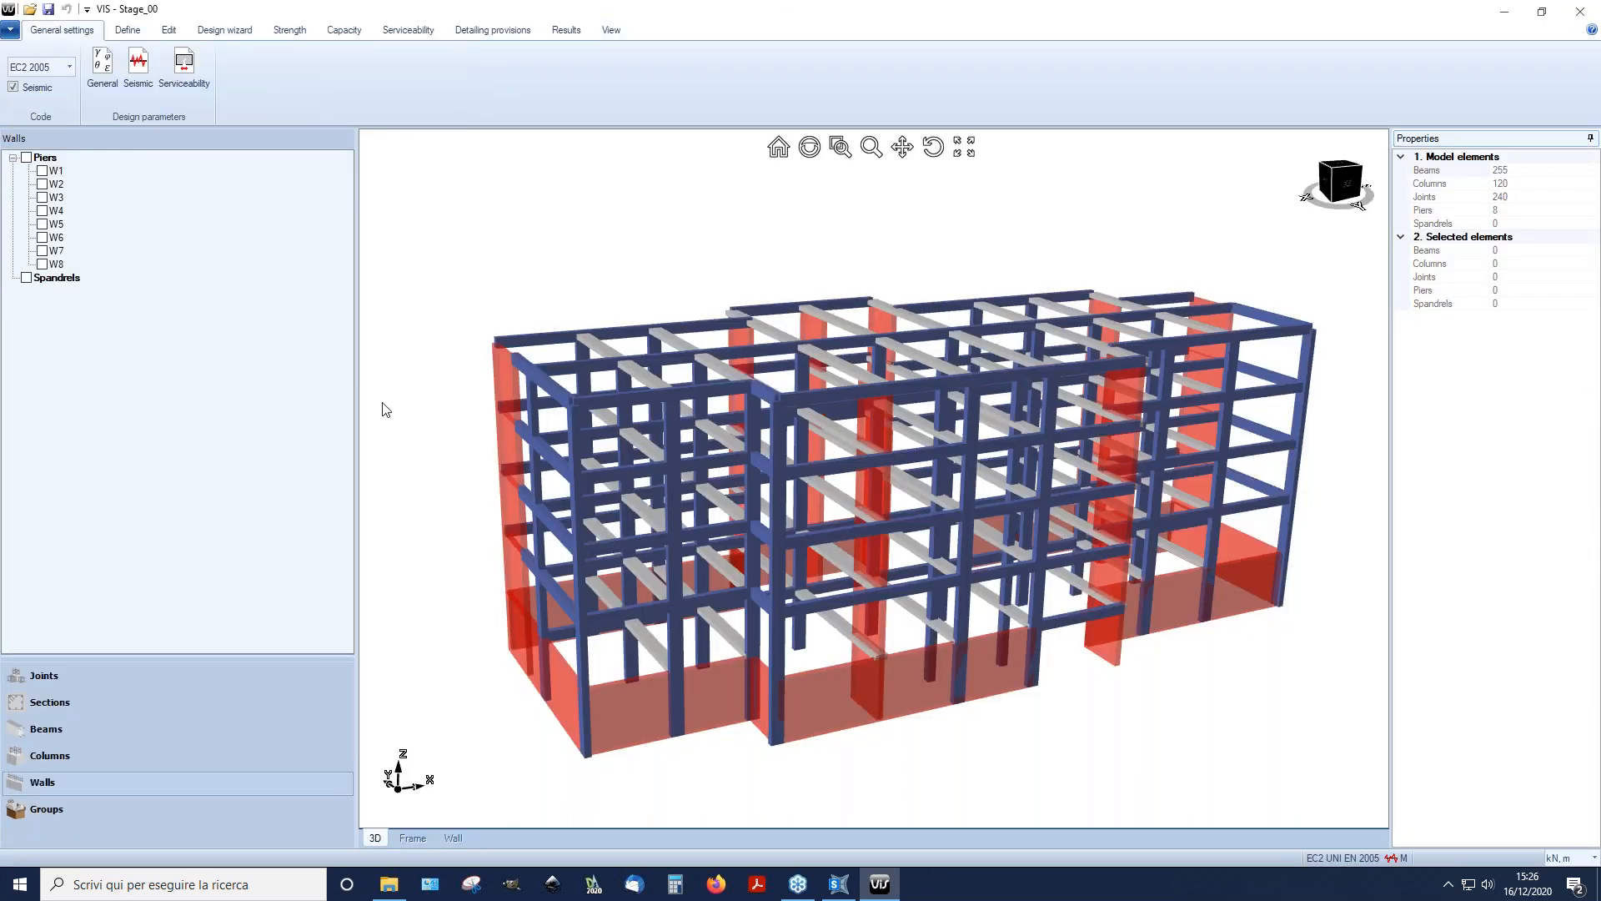
Step: Set the maximum allowed reinforcing ratio for wall design to 3% in the general code preferences
{"action": "left_click", "coordinate": [105, 90]}
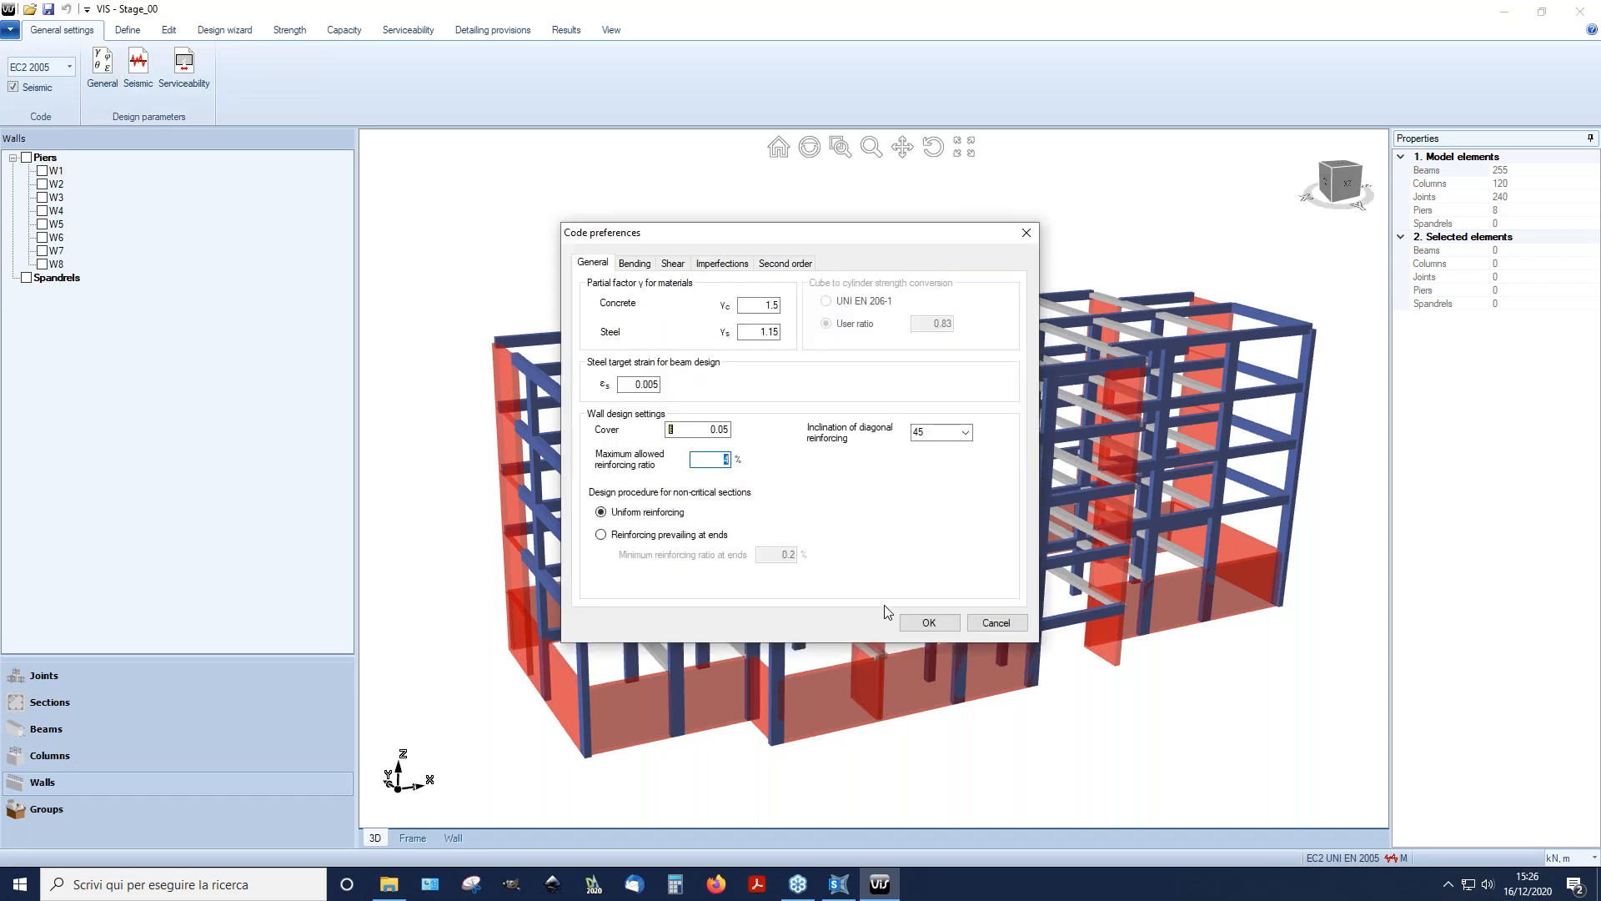
{"action": "type", "text": "3"}
{"action": "left_click", "coordinate": [951, 624]}
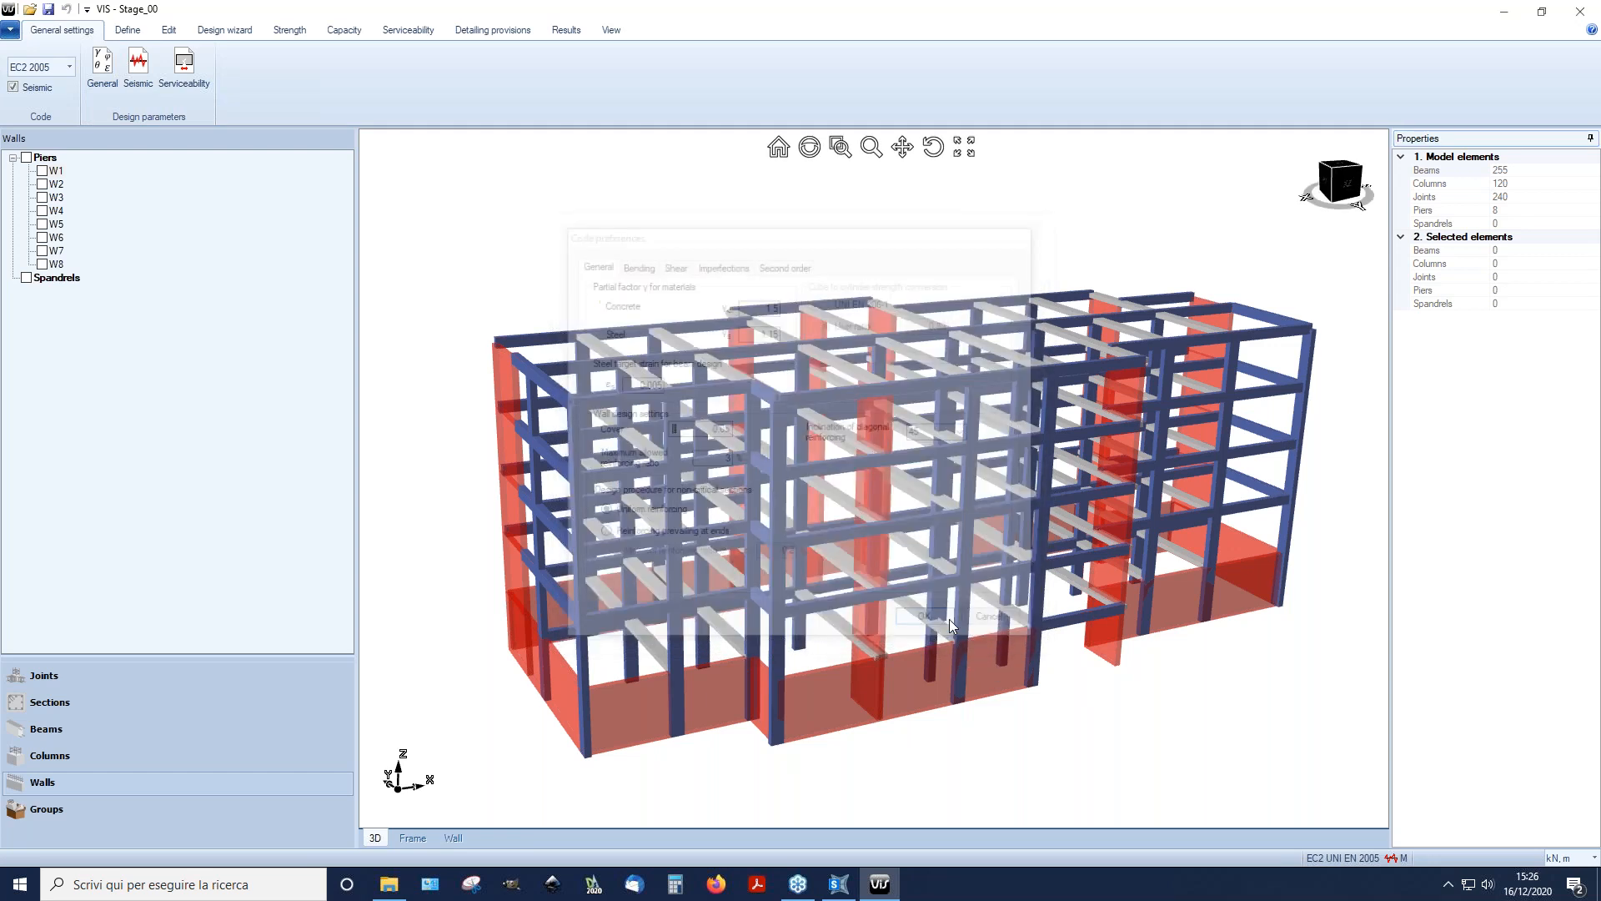
Step: Select all the piers and run the automatic reinforcement design for walls
{"action": "left_click", "coordinate": [26, 157]}
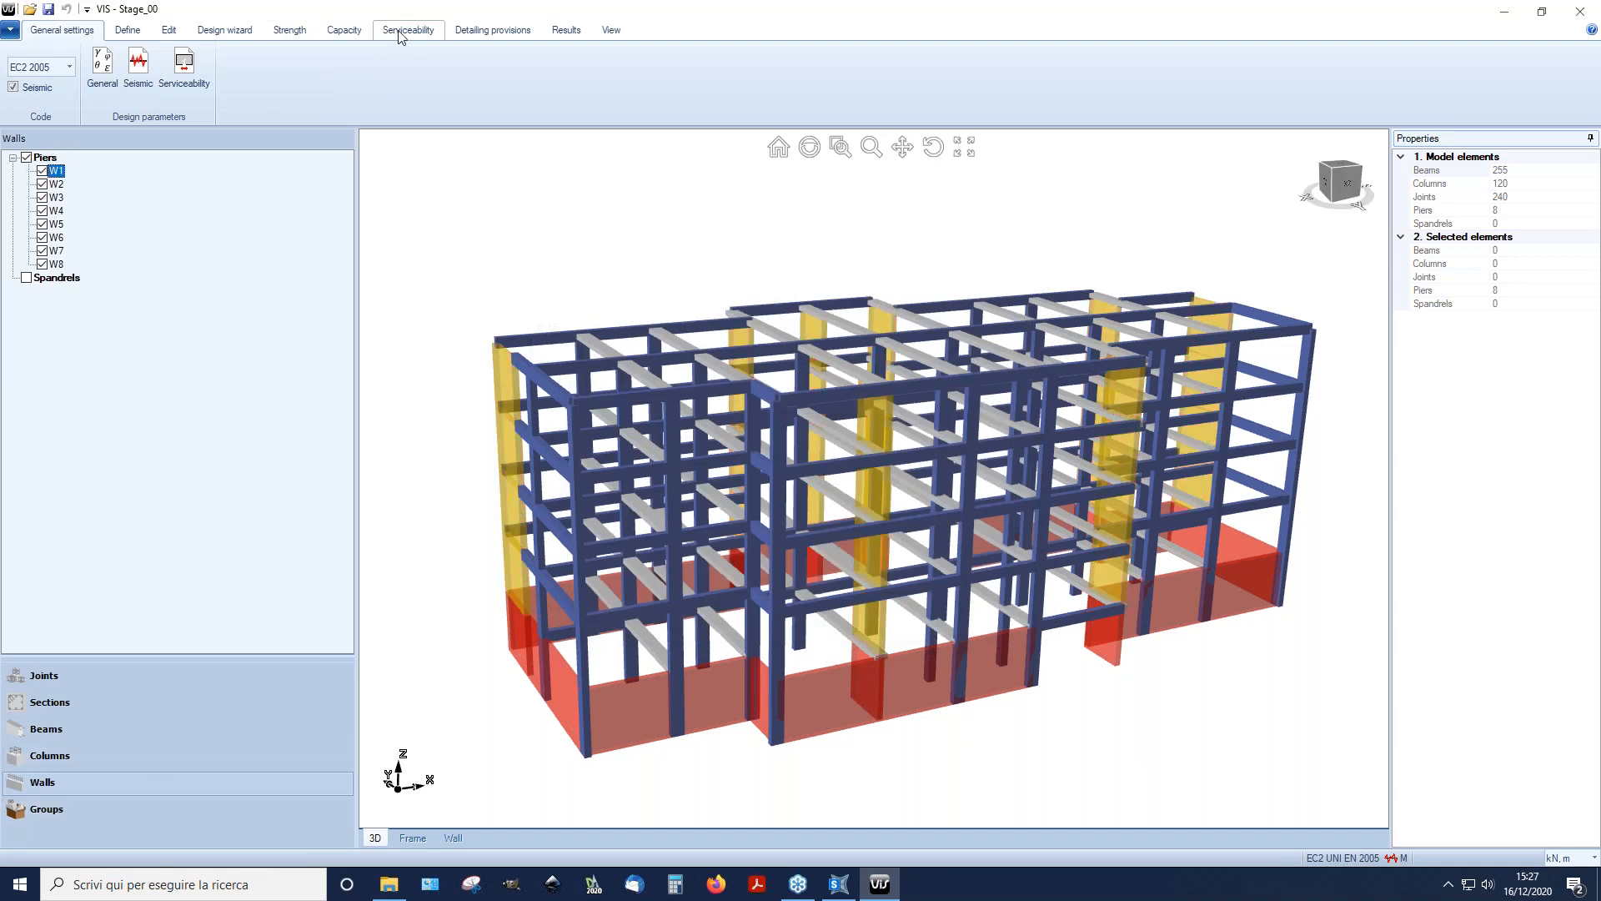
{"action": "left_click", "coordinate": [315, 34]}
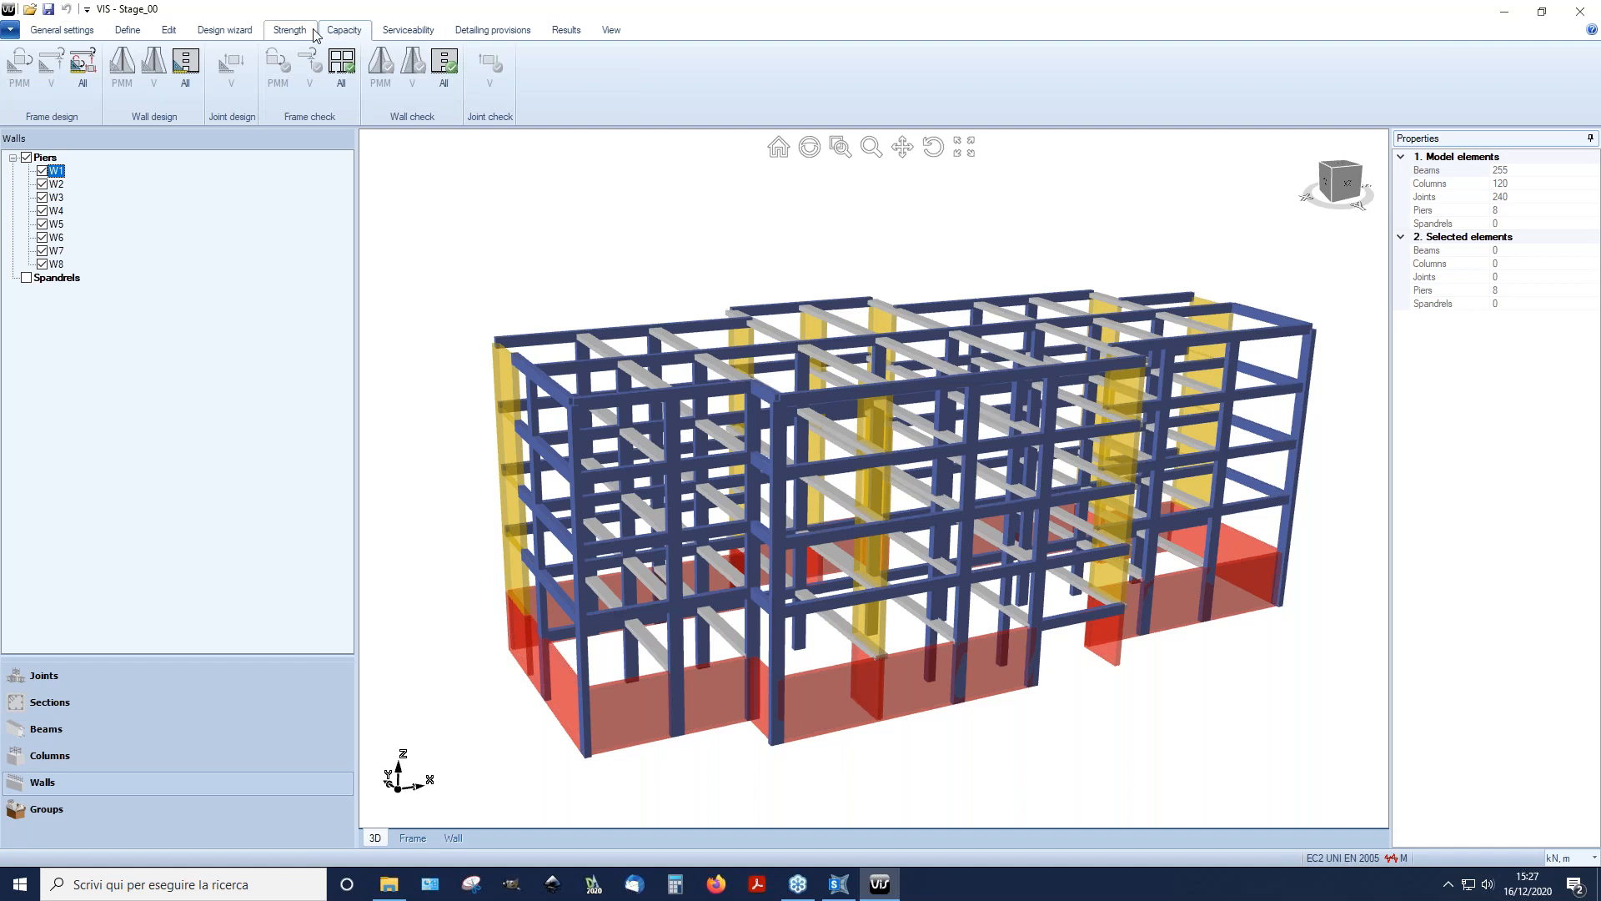
{"action": "left_click", "coordinate": [225, 30]}
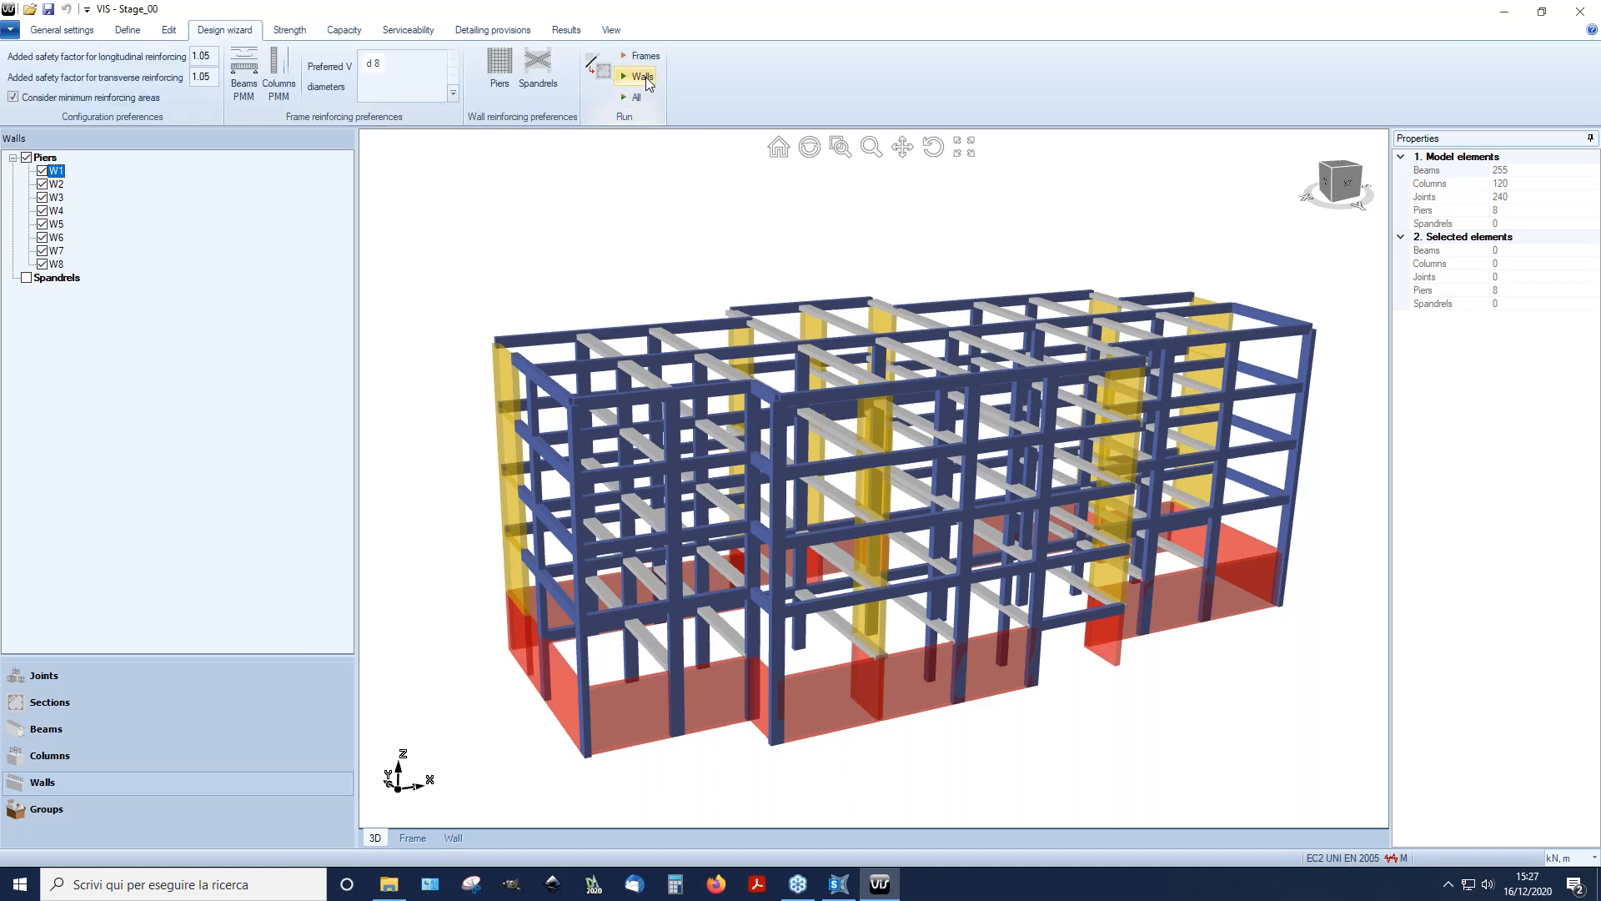
{"action": "left_click", "coordinate": [644, 76]}
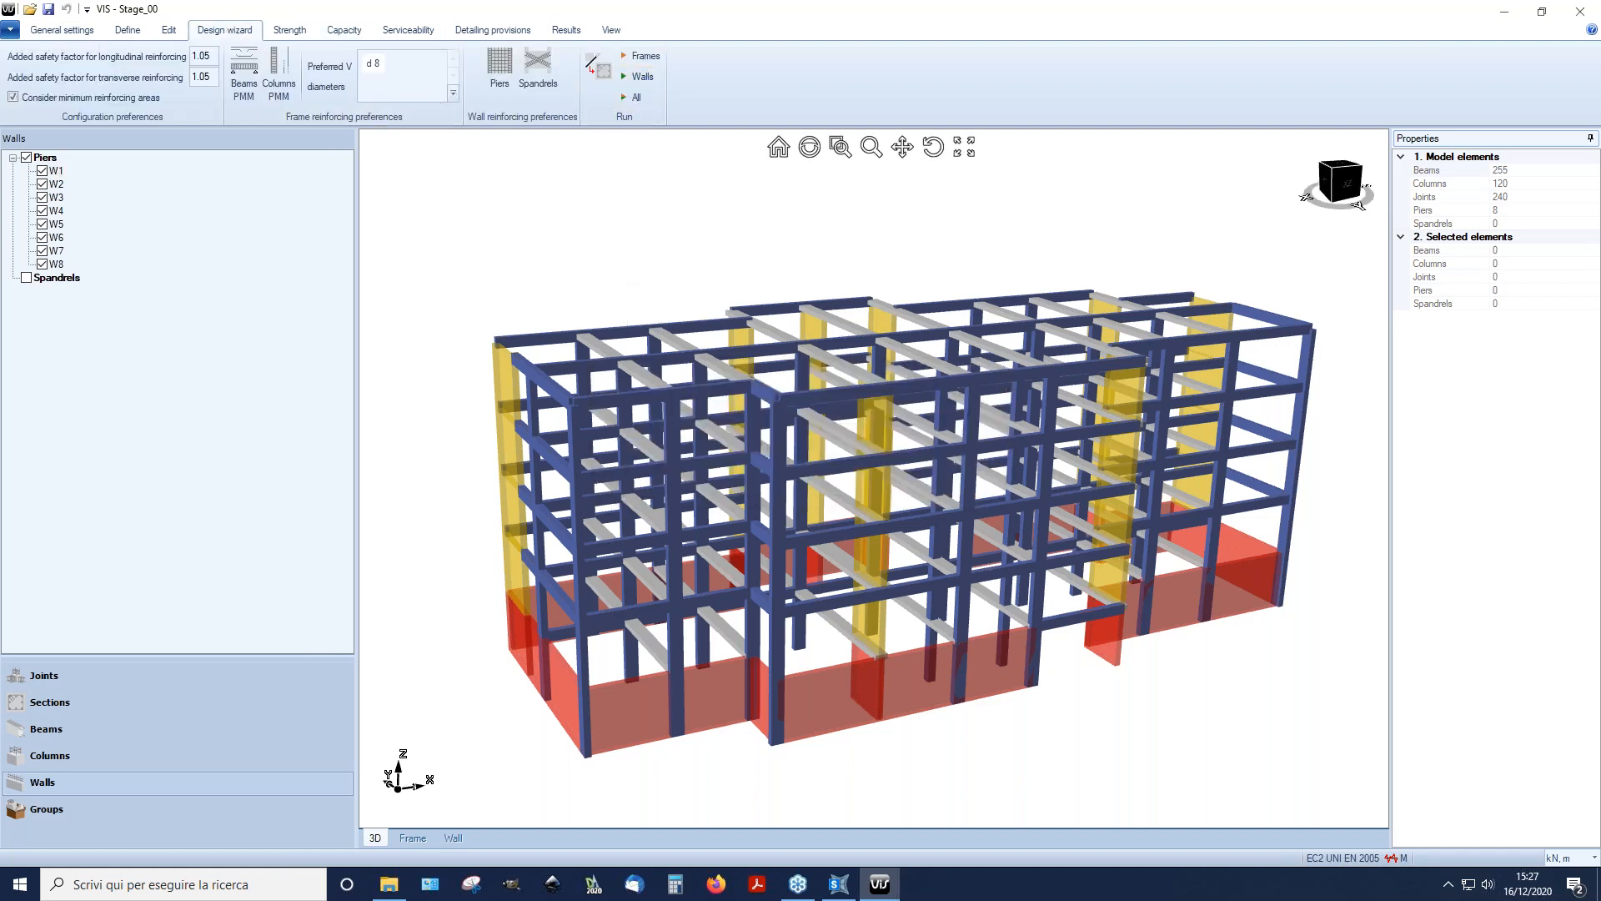
Step: Open the reinforcing editor for the redesigned pier W1 and enlarge it to full screen
{"action": "right_click", "coordinate": [44, 170]}
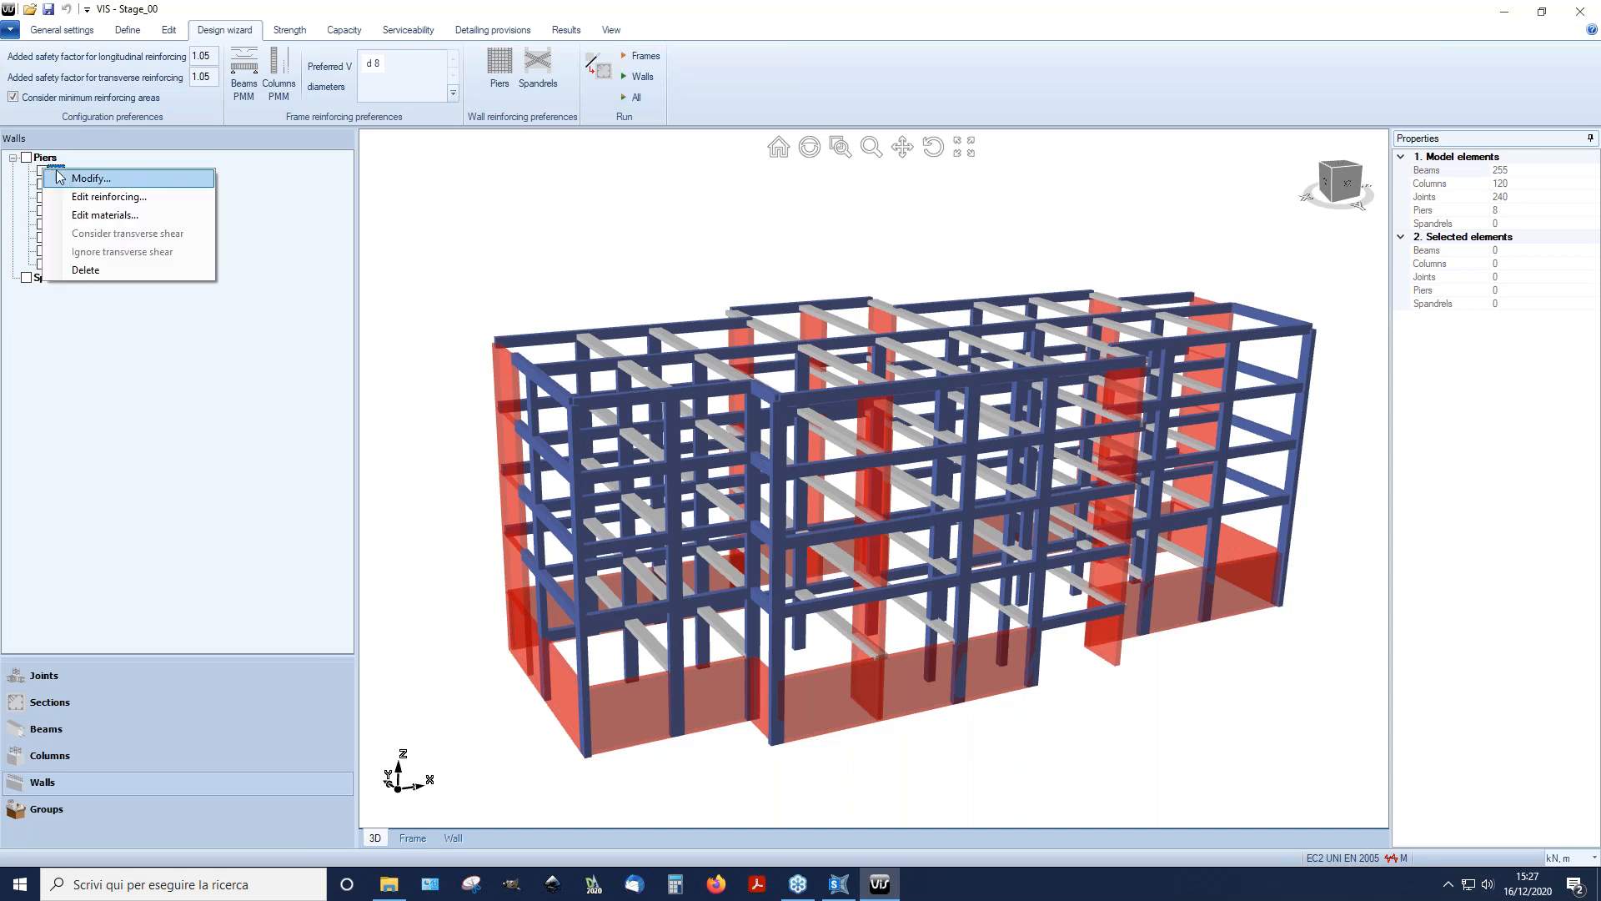
{"action": "key", "text": "Escape"}
{"action": "right_click", "coordinate": [57, 170]}
{"action": "left_click", "coordinate": [124, 198]}
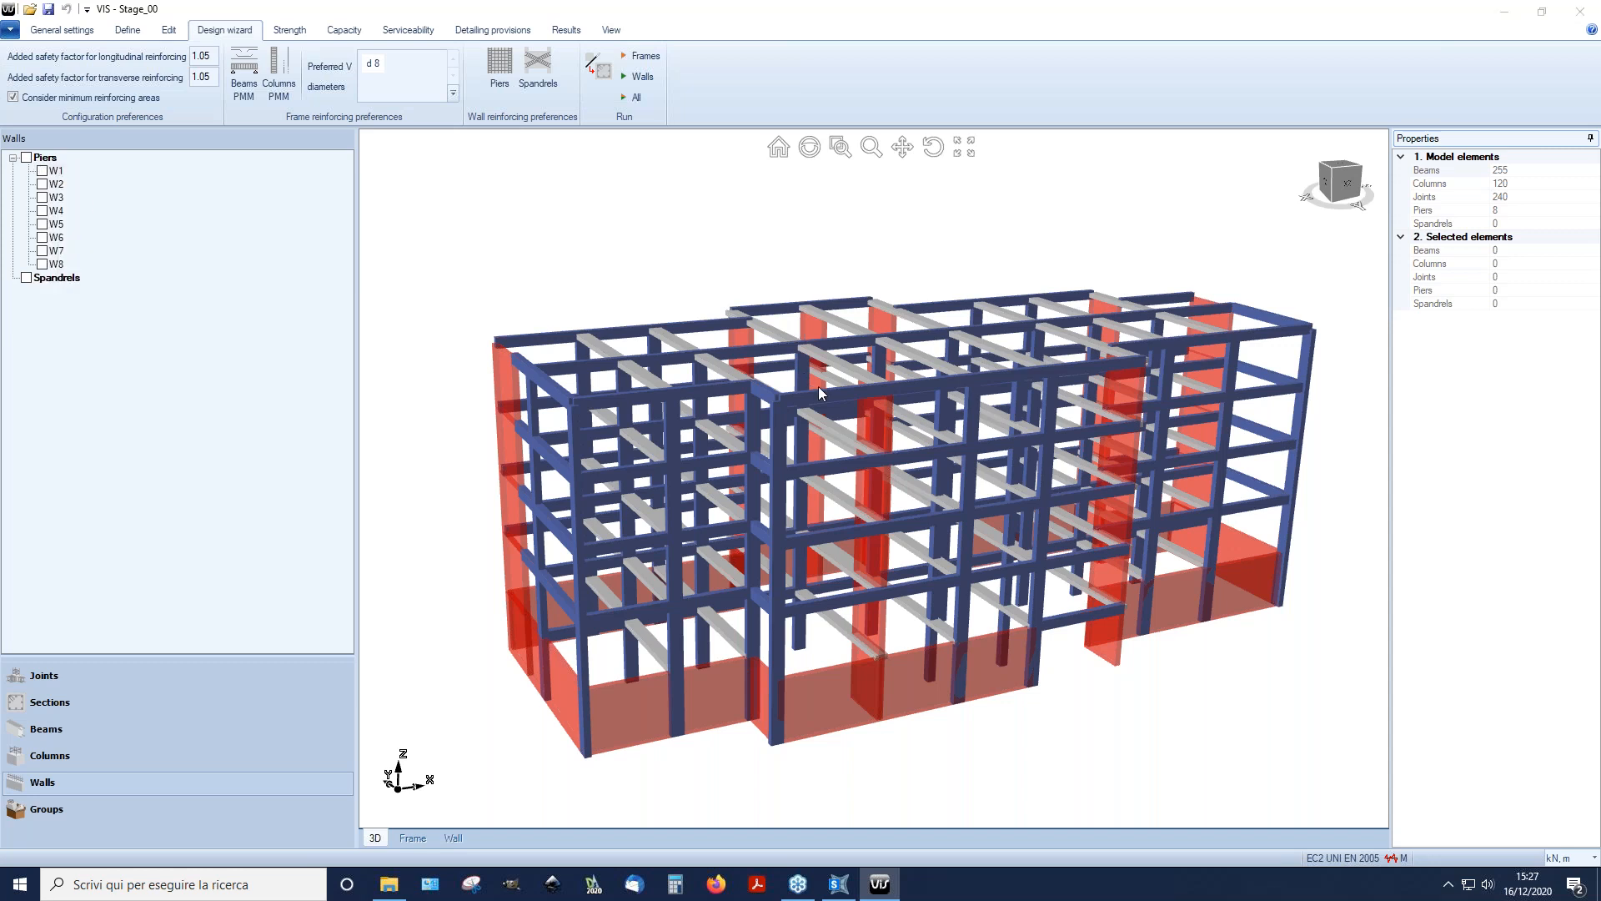
{"action": "left_click", "coordinate": [1177, 118]}
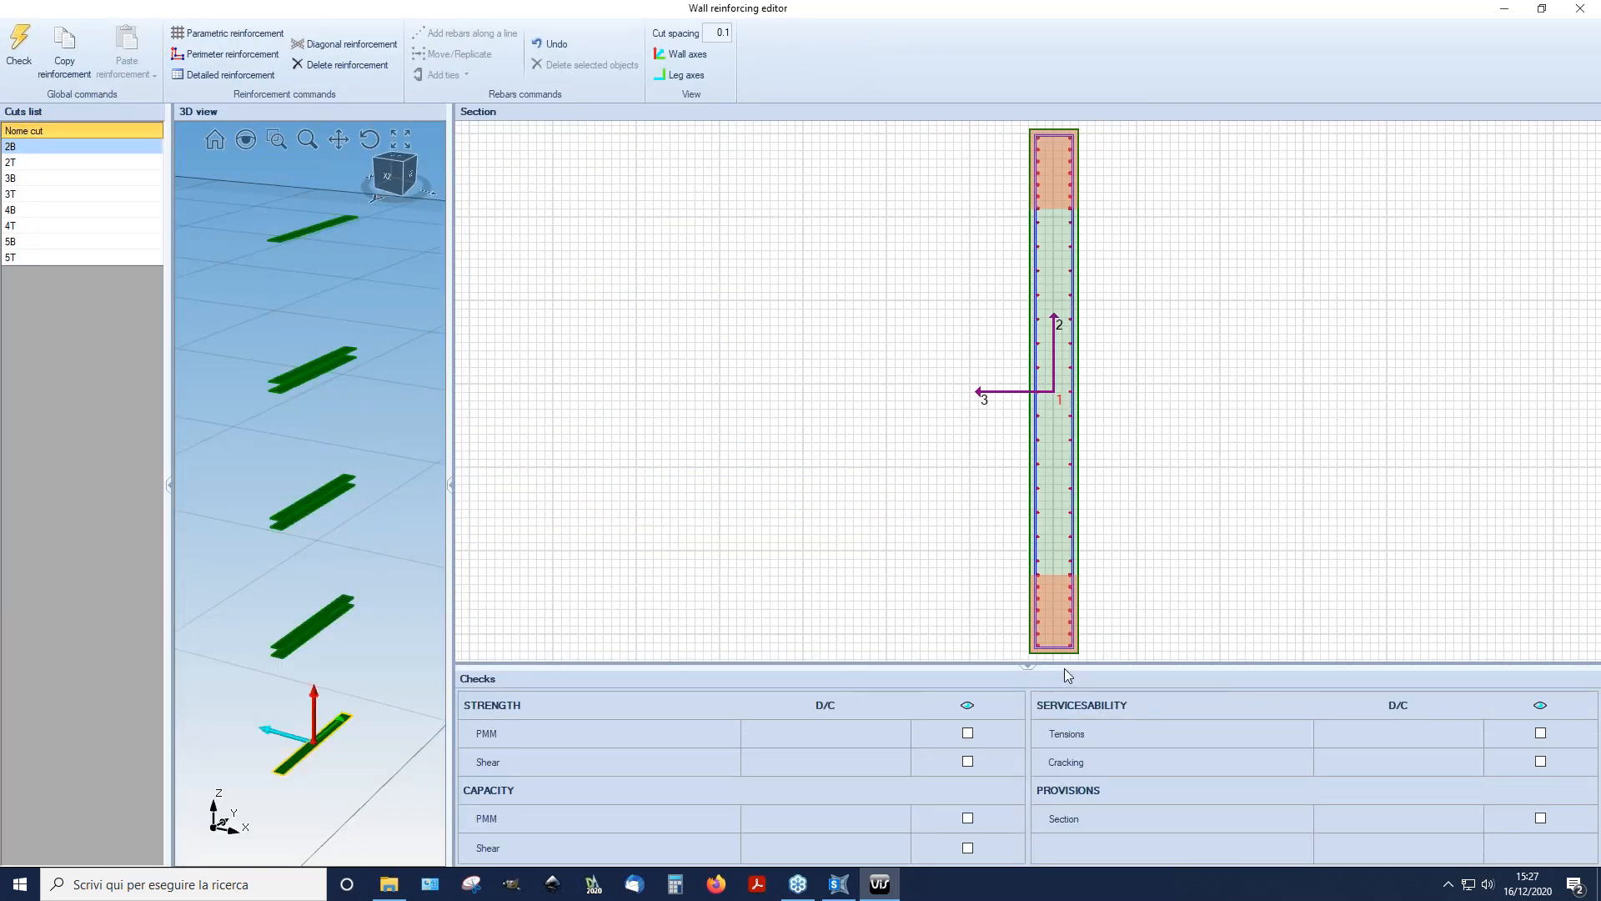
Step: Inspect the redesigned end-region rebars and the whole section of cut 2B, and close the editor
{"action": "scroll", "coordinate": [1056, 650], "scroll_direction": "up", "scroll_amount": 5}
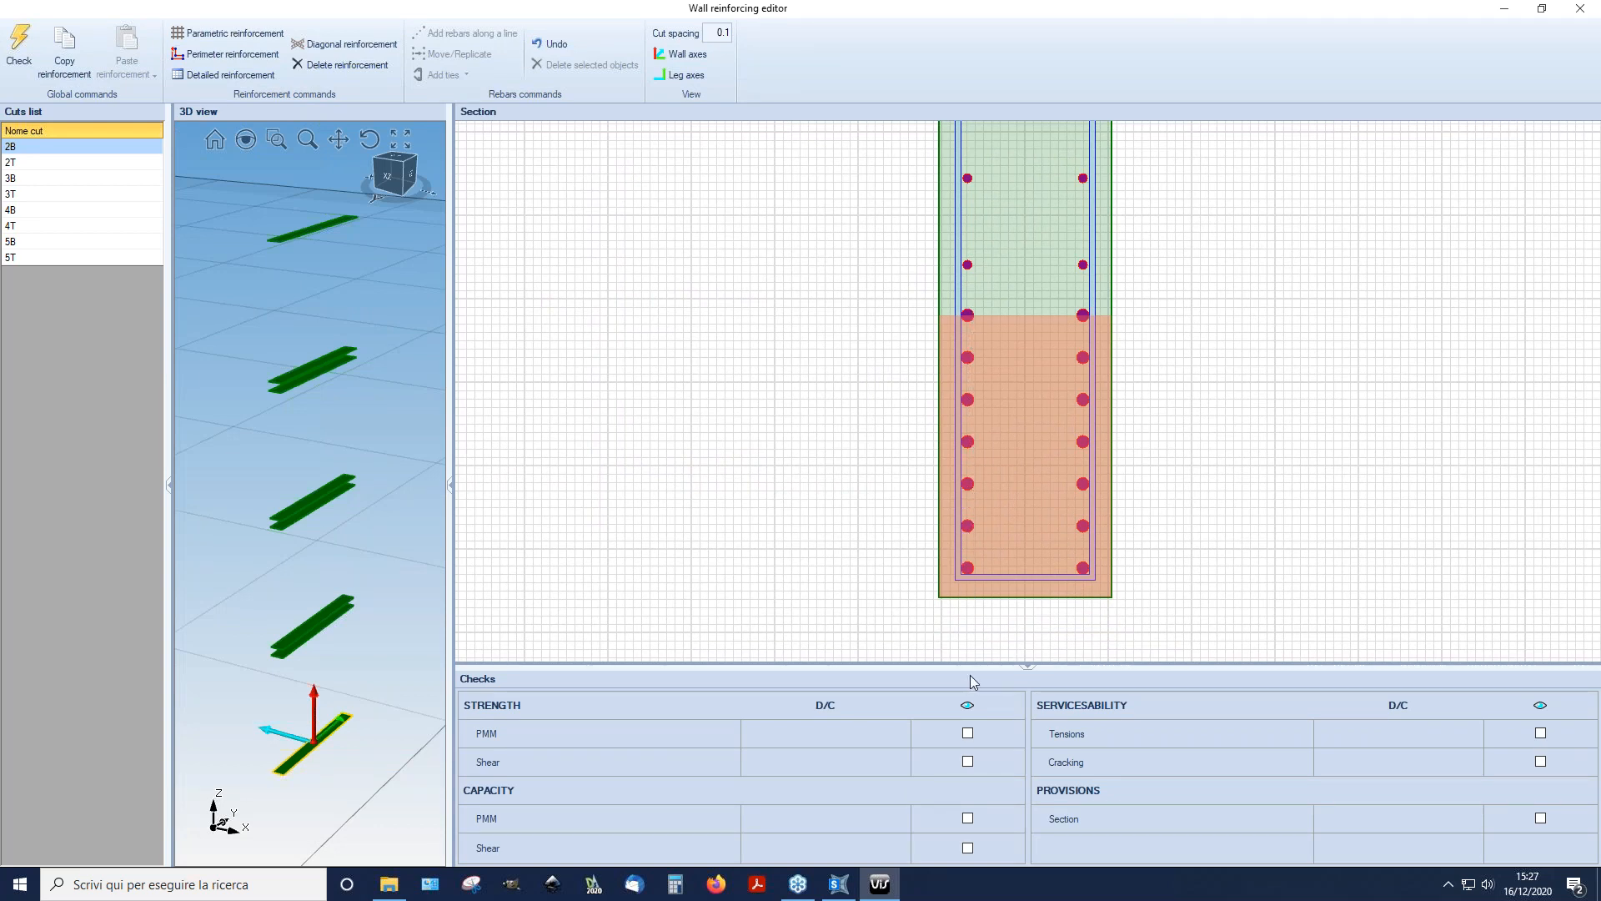
{"action": "mouse_move", "coordinate": [929, 294]}
{"action": "left_mouse_down"}
{"action": "mouse_move", "coordinate": [987, 410]}
{"action": "mouse_move", "coordinate": [999, 603]}
{"action": "left_mouse_up"}
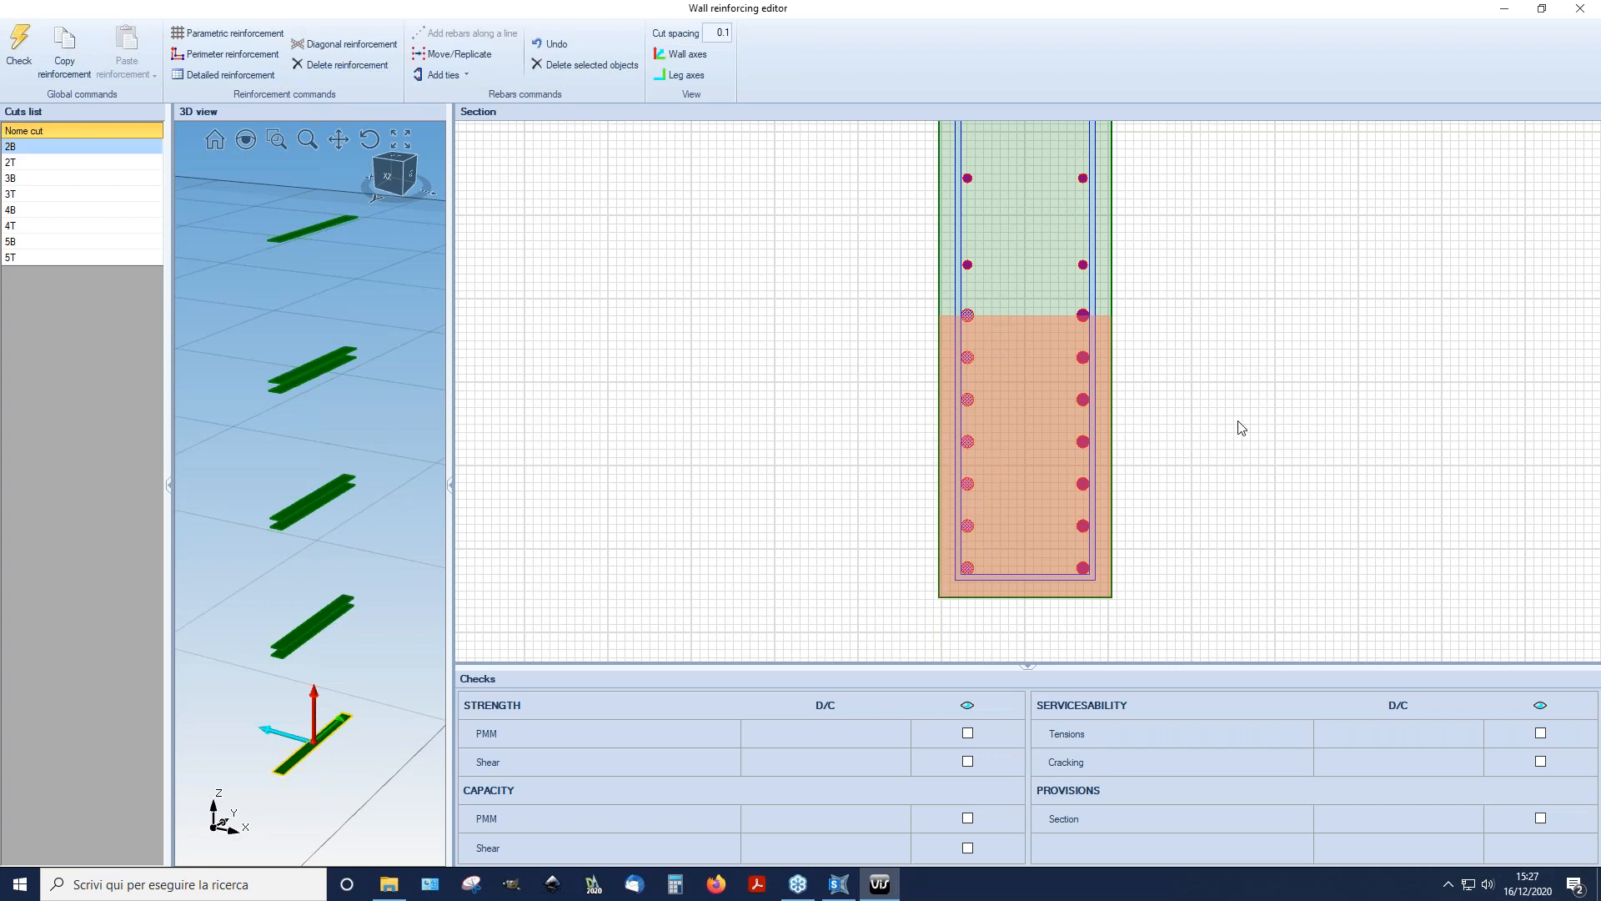
{"action": "key", "text": "Escape"}
{"action": "middle_click_drag", "start_coordinate": [969, 280], "coordinate": [957, 547]}
{"action": "scroll", "coordinate": [958, 516], "scroll_direction": "down", "scroll_amount": 5}
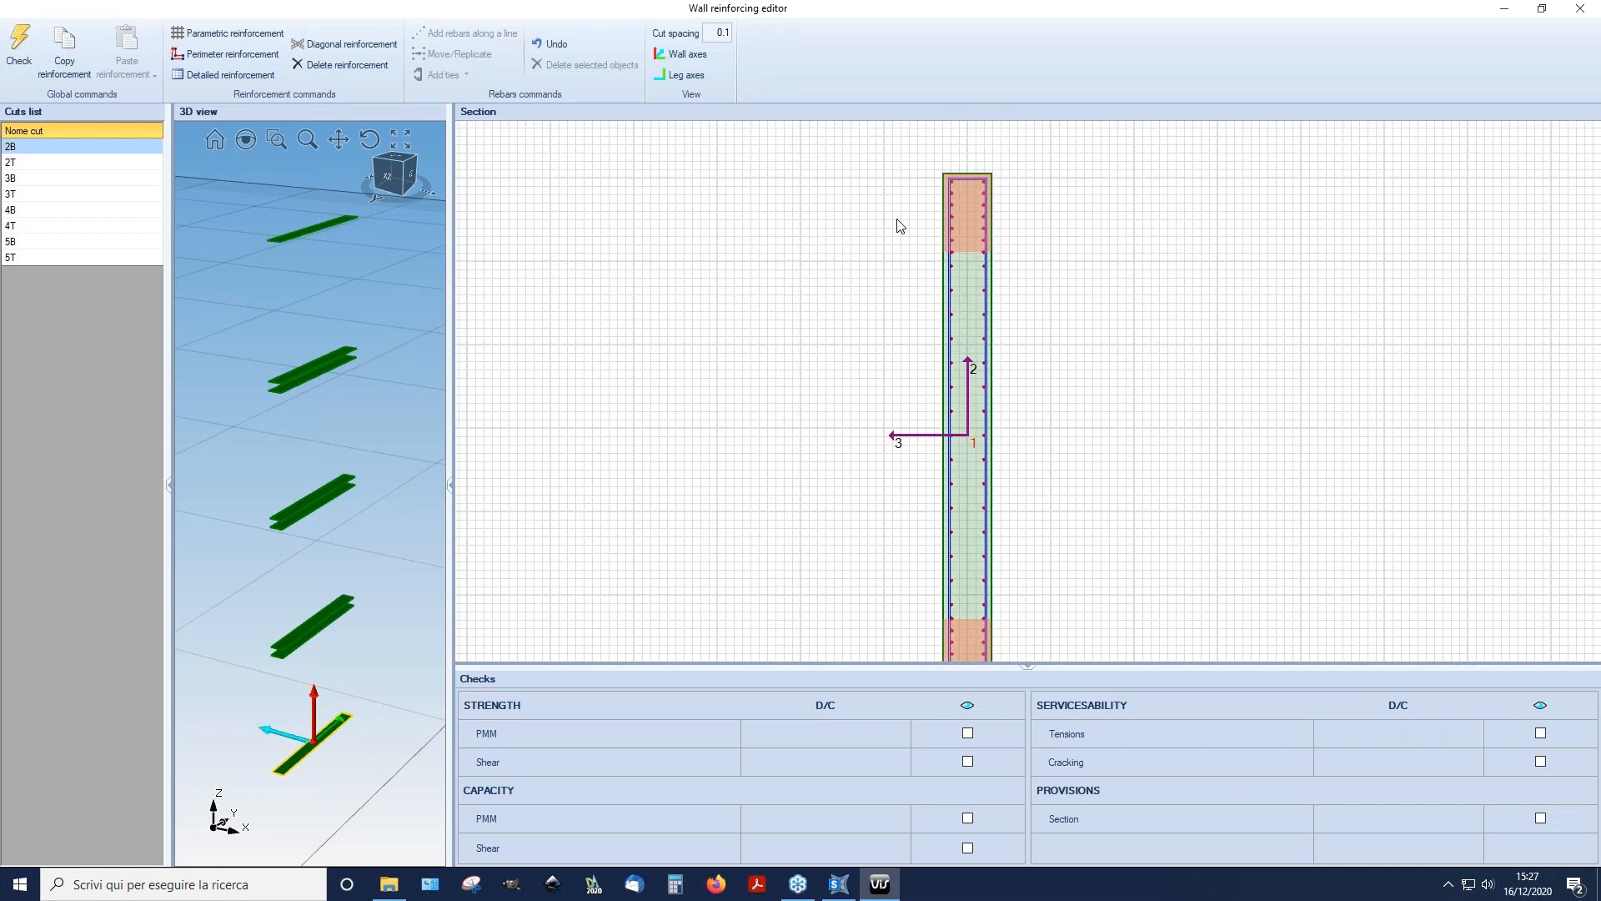
{"action": "middle_click_drag", "start_coordinate": [817, 388], "coordinate": [814, 354]}
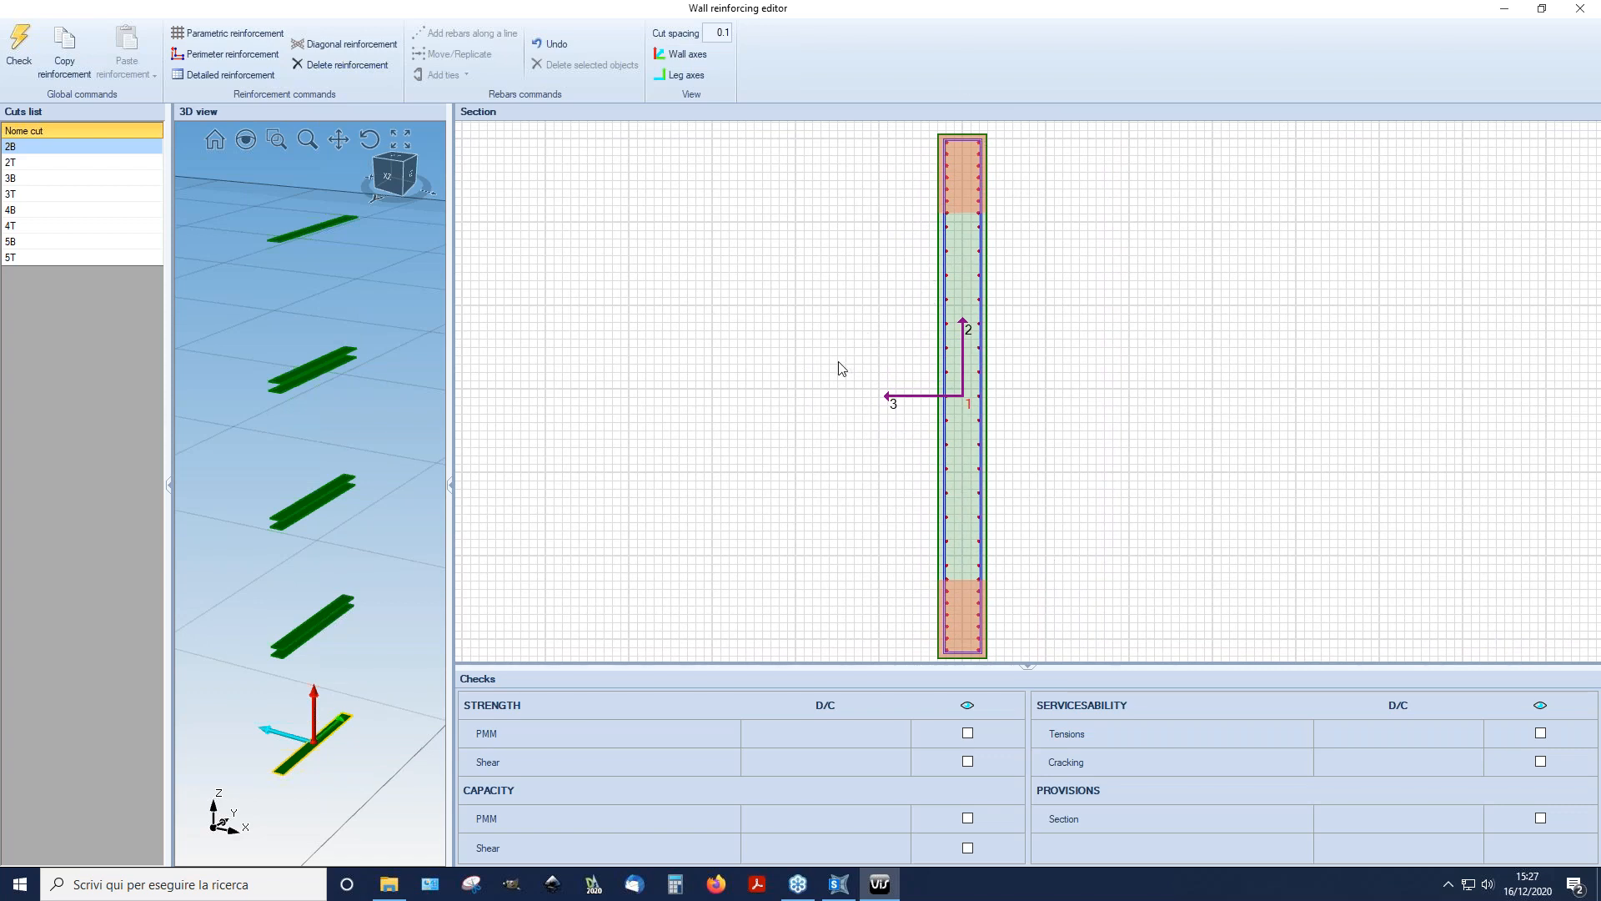
{"action": "left_click", "coordinate": [1582, 16]}
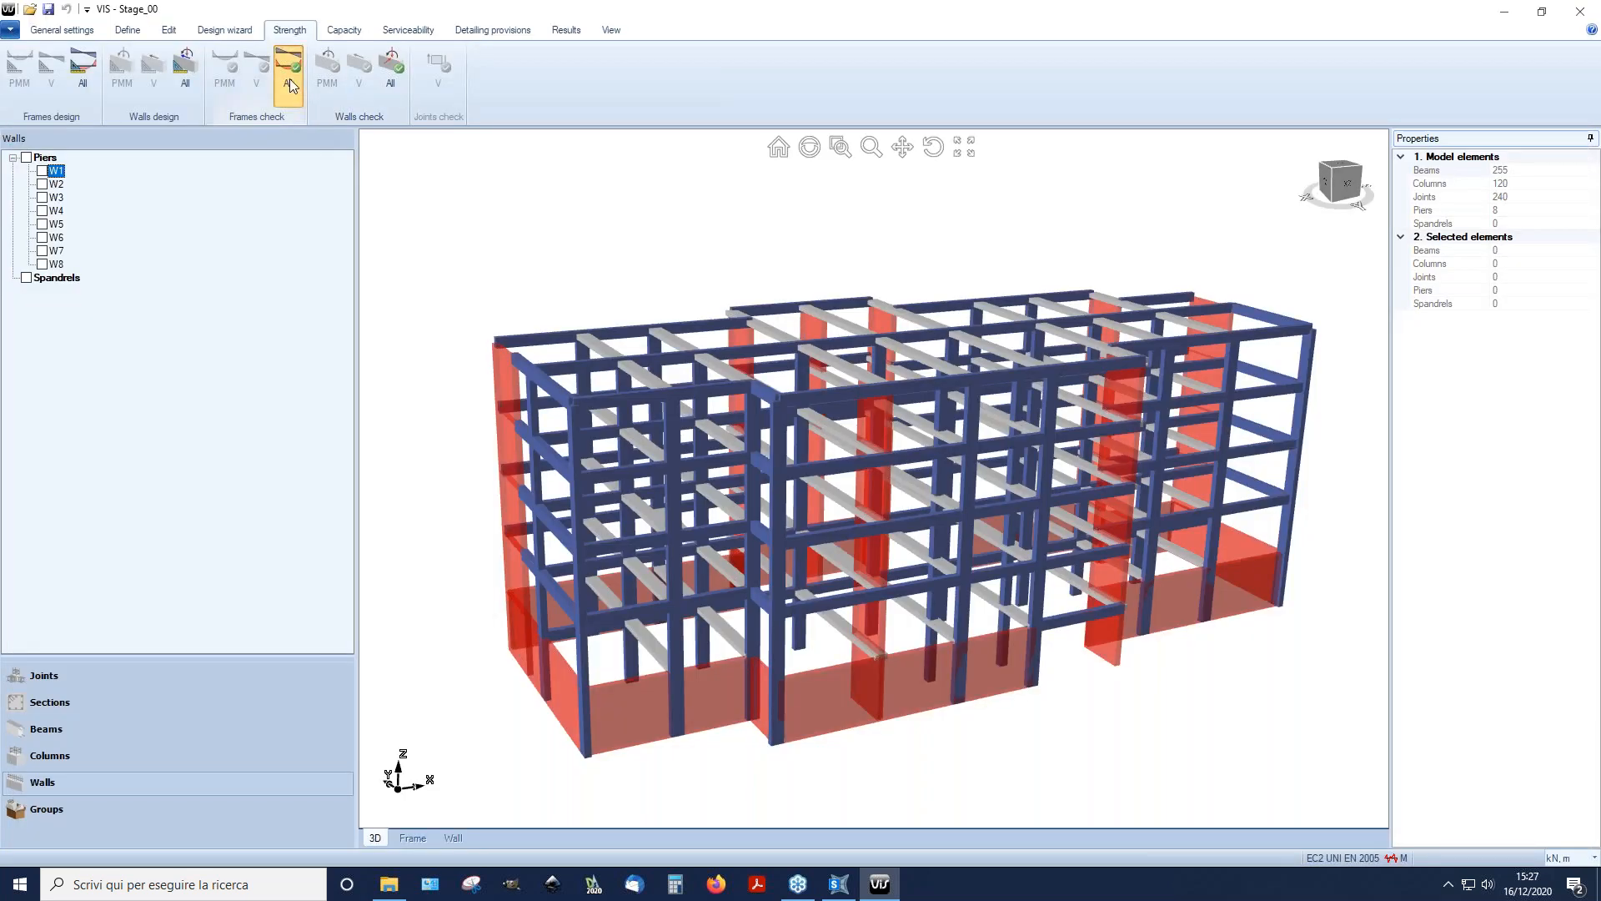
Step: Run all strength checks and all capacity checks on both the frames and the walls
{"action": "left_click", "coordinate": [289, 79]}
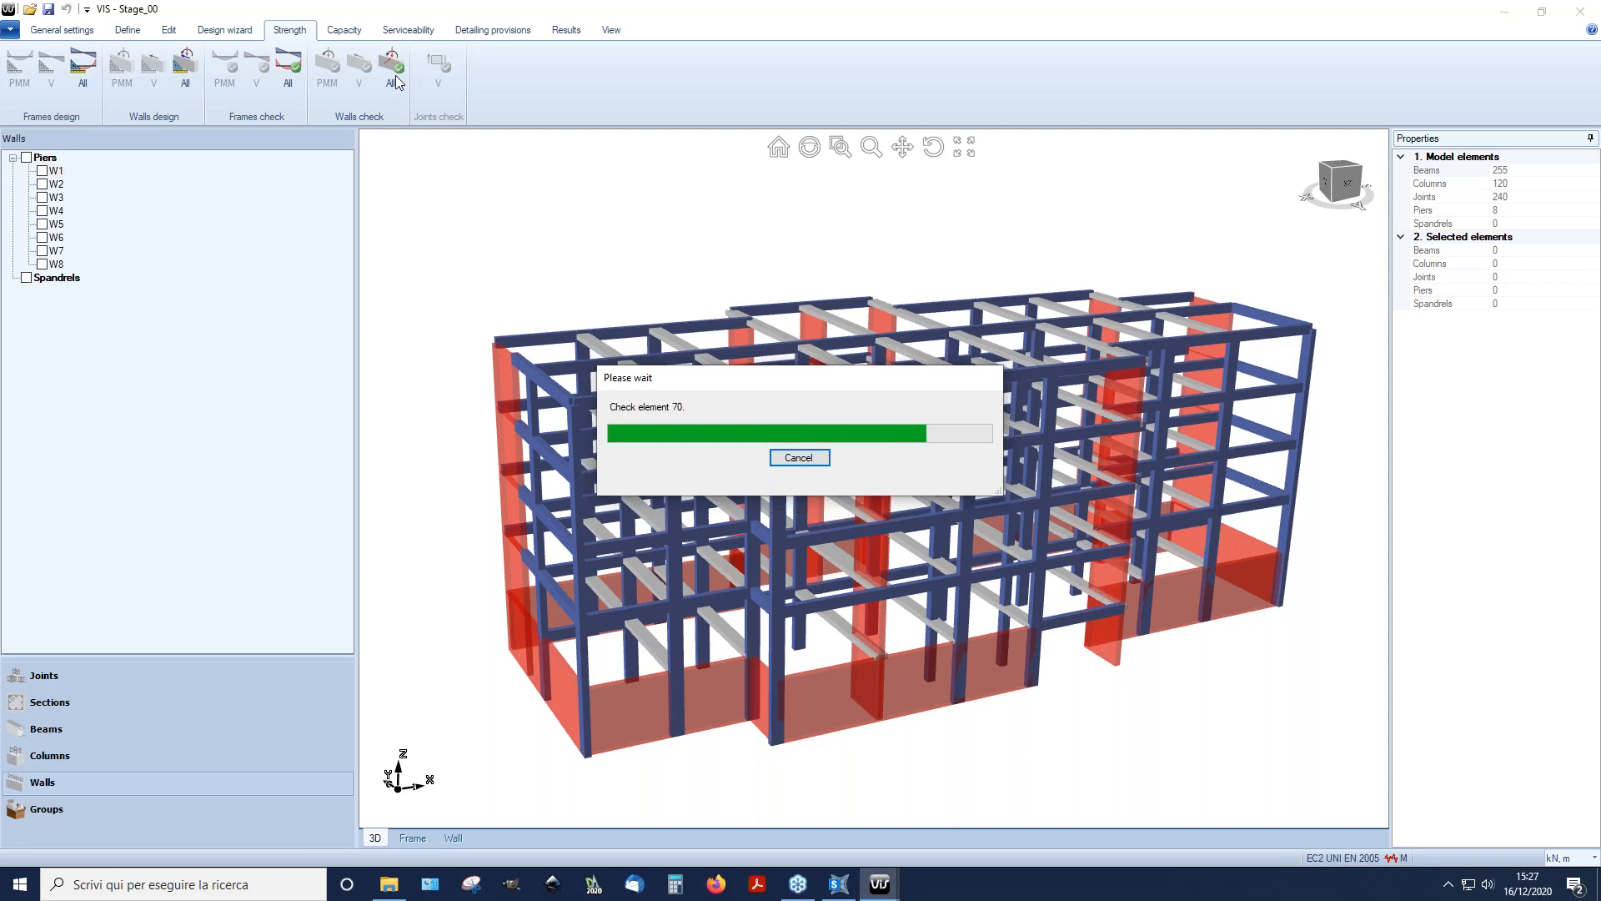
{"action": "left_click", "coordinate": [395, 75]}
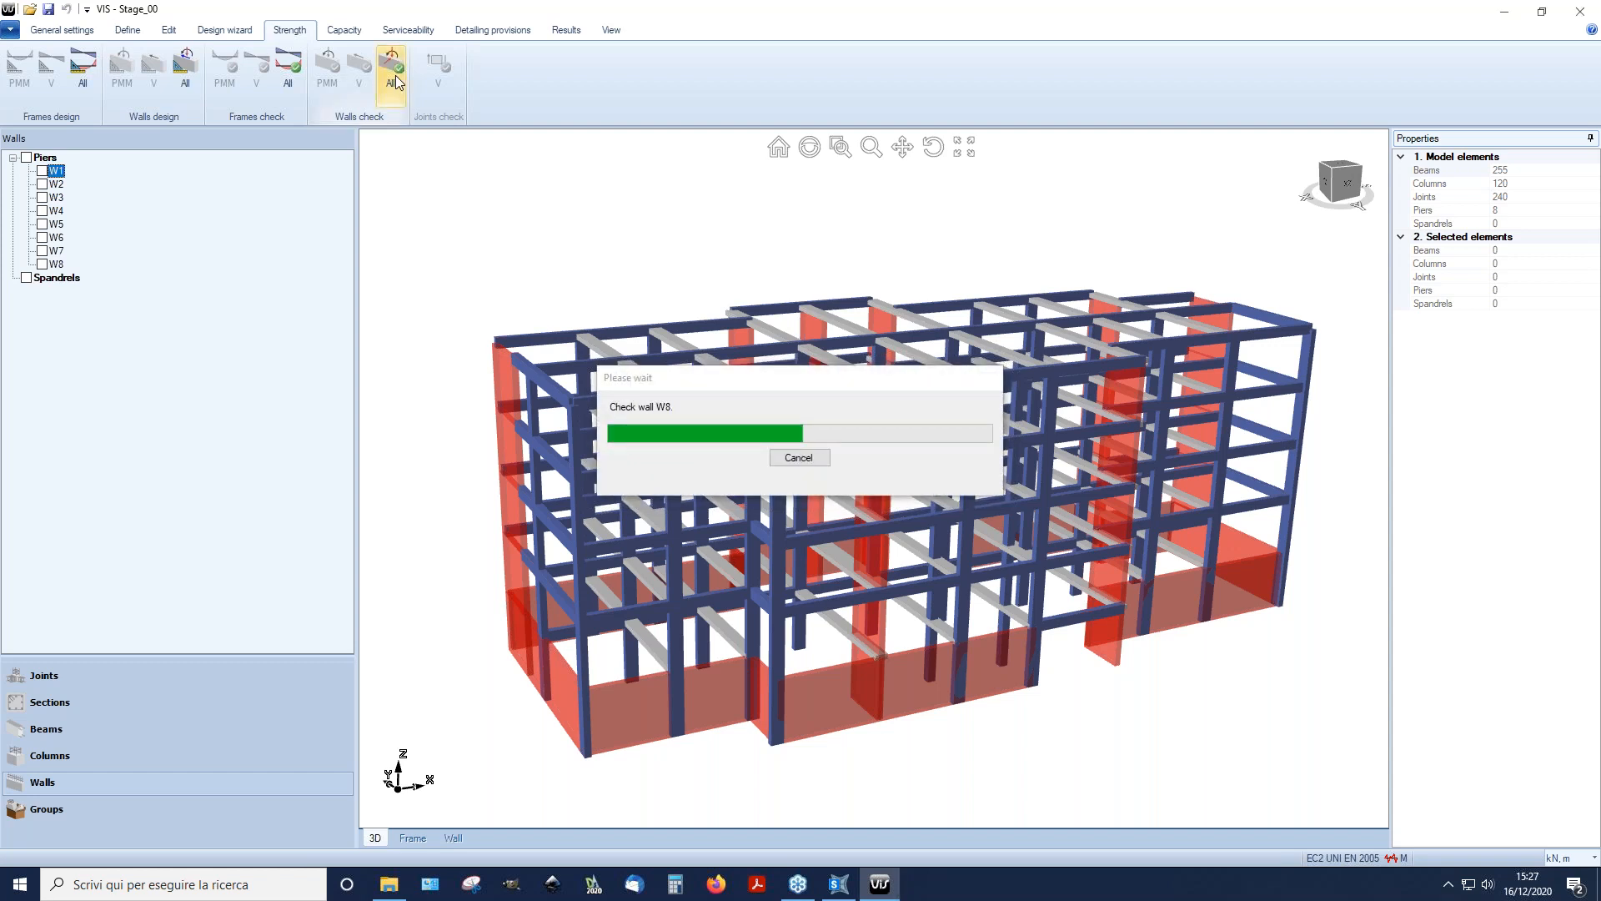
{"action": "left_click", "coordinate": [343, 30]}
{"action": "left_click", "coordinate": [348, 79]}
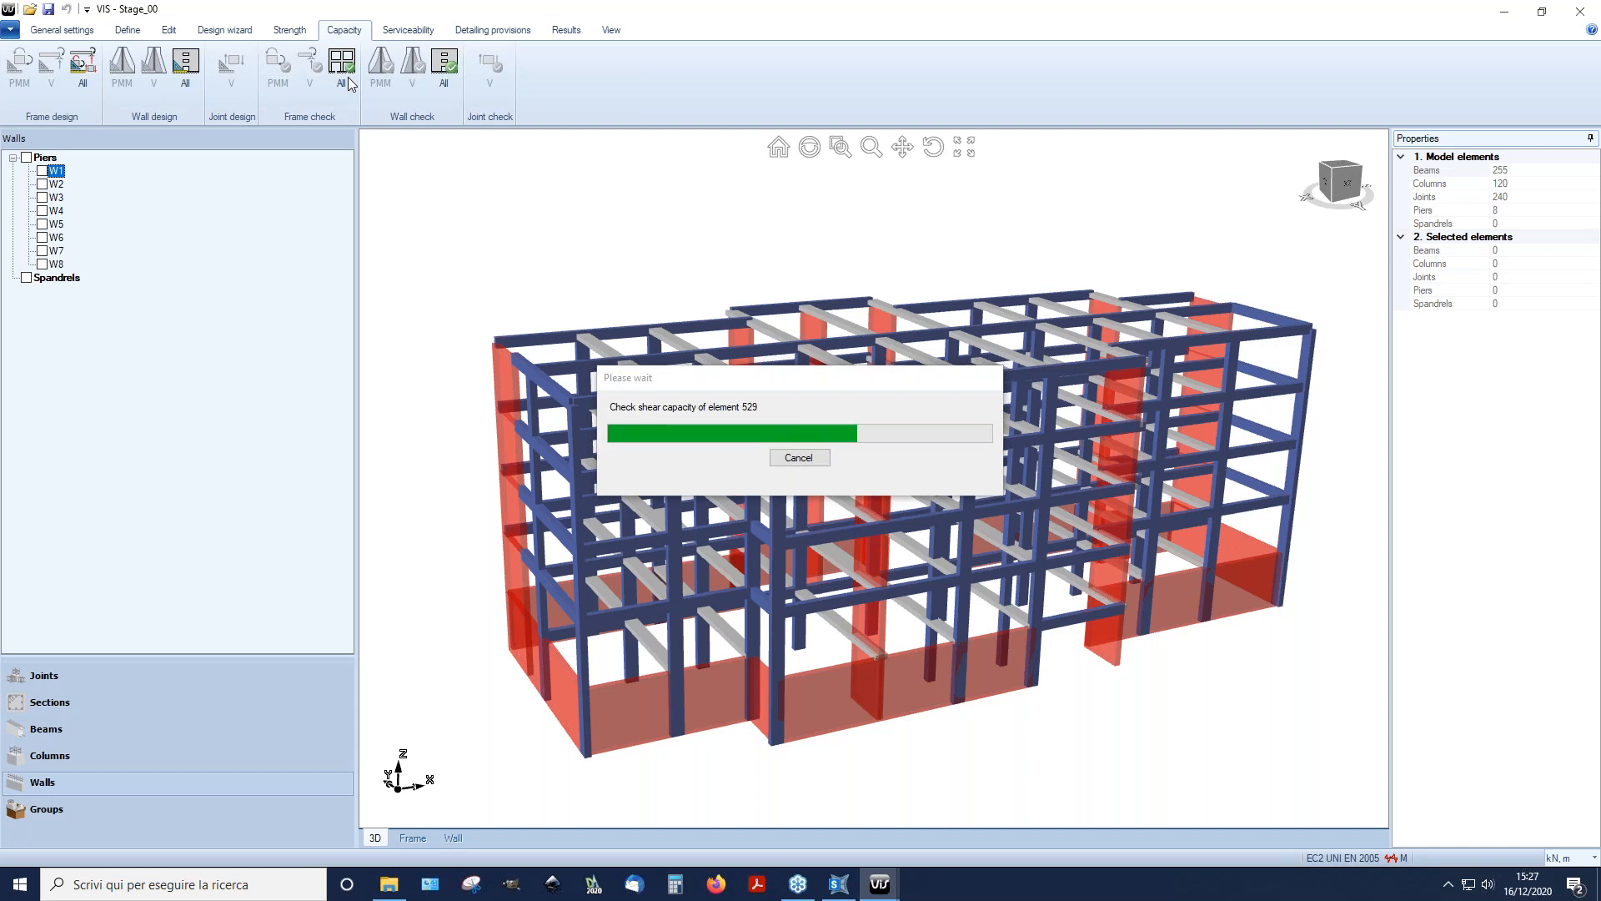
{"action": "left_click", "coordinate": [444, 67]}
Step: Run all serviceability checks on the frames and the walls
{"action": "left_click", "coordinate": [407, 30]}
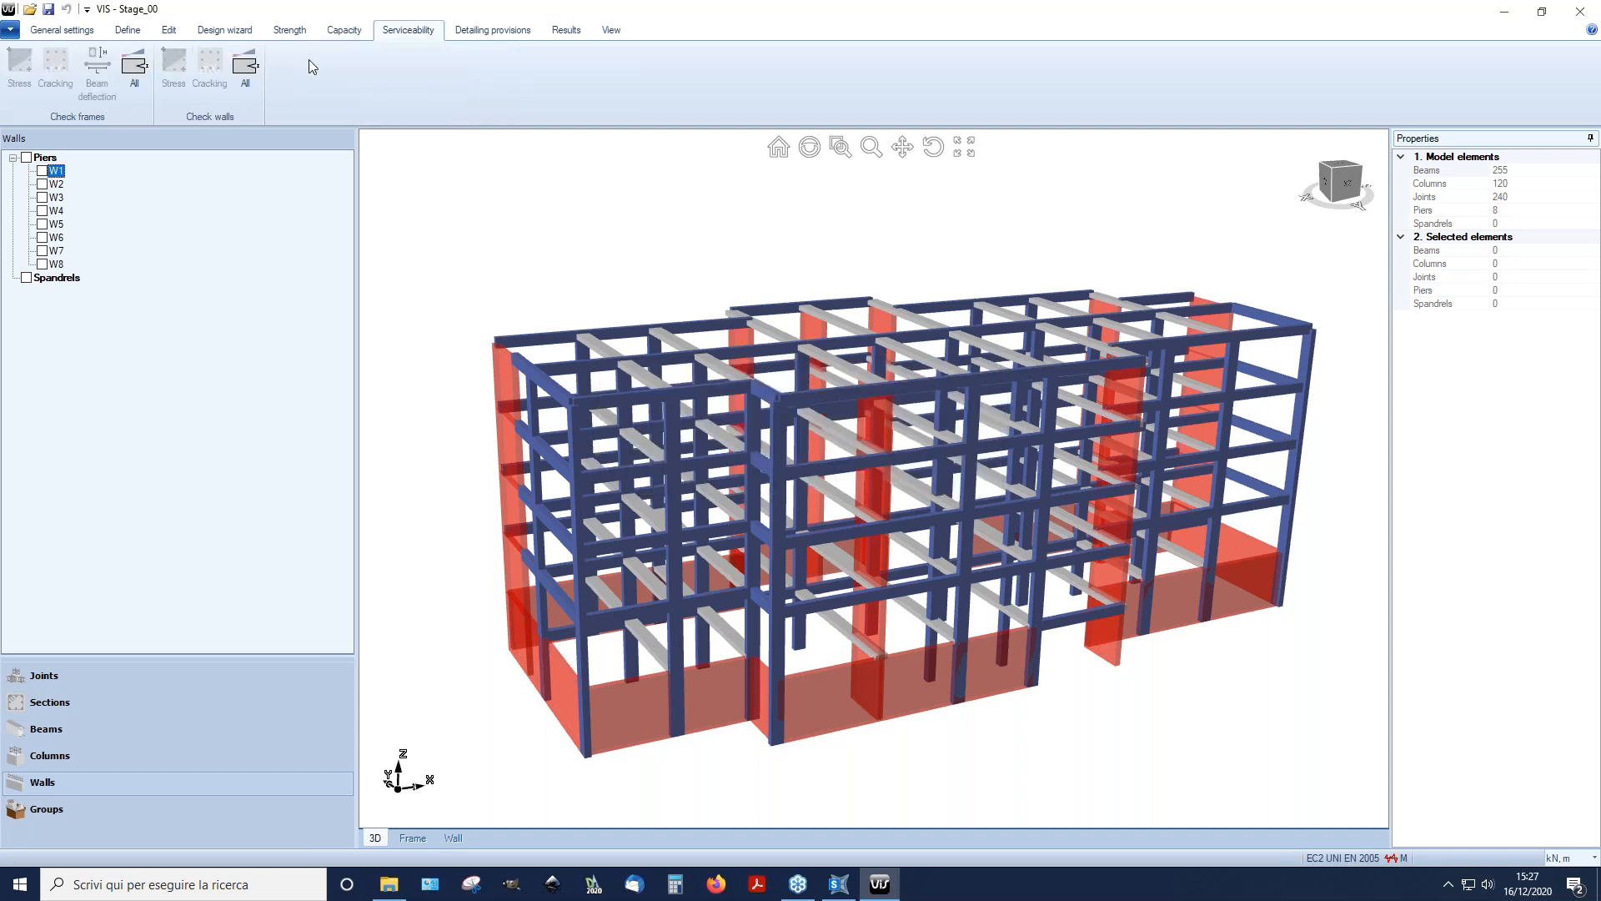
{"action": "left_click", "coordinate": [134, 75]}
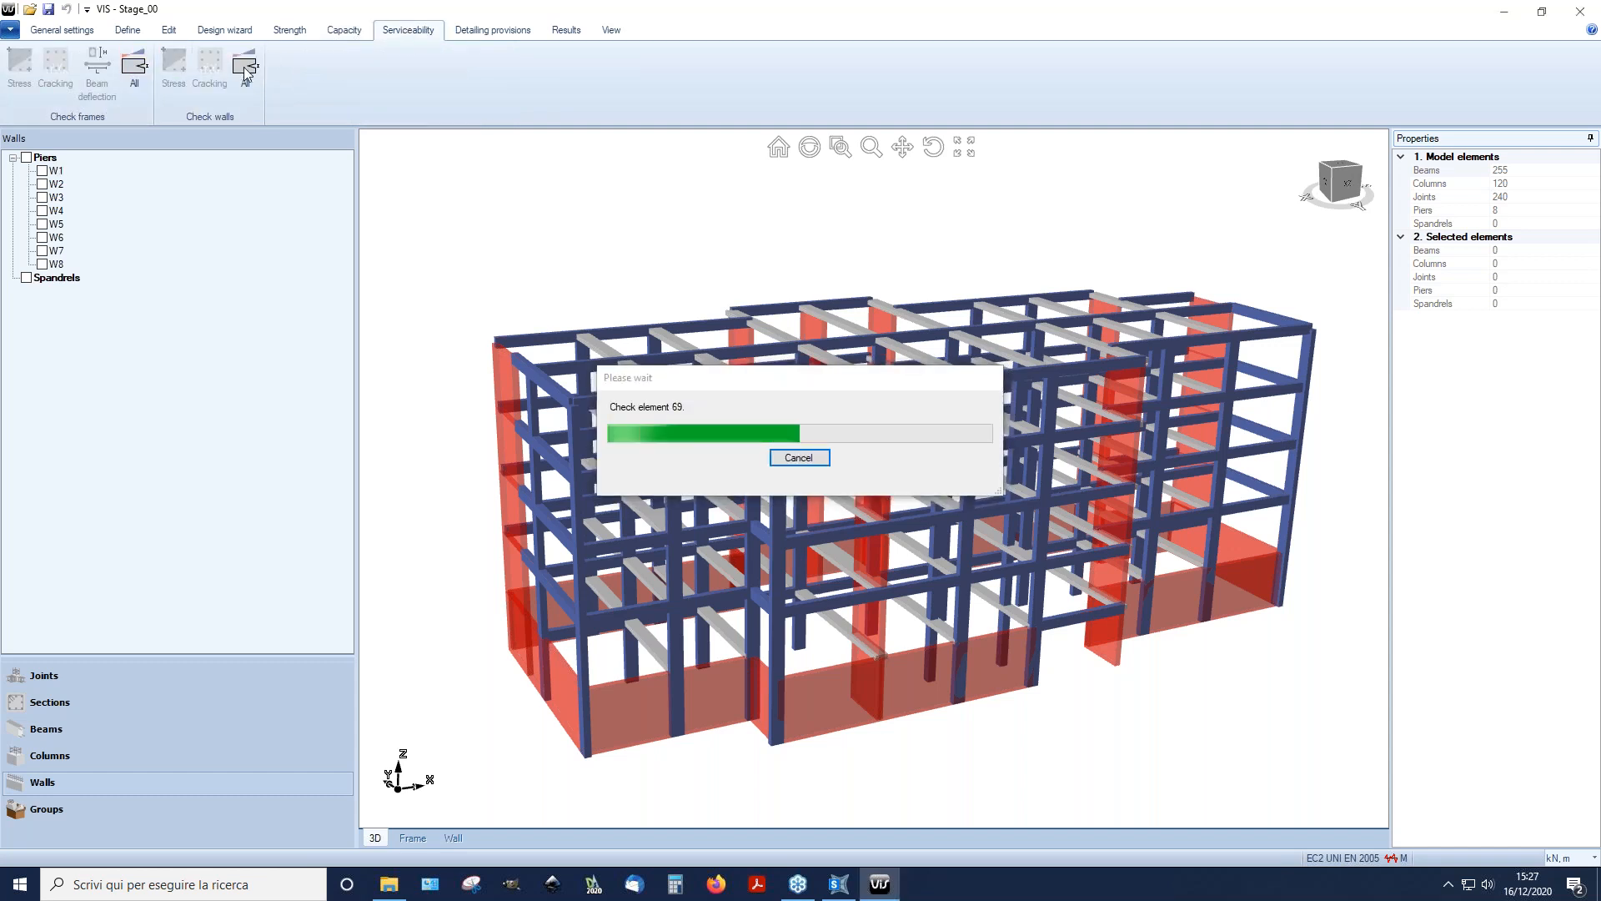
{"action": "left_click", "coordinate": [245, 67]}
Step: Display the D/C ratio contours on the model for strength PMM and for strength V
{"action": "left_click", "coordinate": [570, 34]}
{"action": "left_click", "coordinate": [377, 77]}
{"action": "left_click", "coordinate": [326, 111]}
{"action": "mouse_move", "coordinate": [740, 326]}
{"action": "middle_mouse_down"}
{"action": "mouse_move", "coordinate": [842, 339]}
{"action": "mouse_move", "coordinate": [734, 374]}
{"action": "mouse_move", "coordinate": [766, 352]}
{"action": "mouse_move", "coordinate": [1038, 423]}
{"action": "mouse_move", "coordinate": [1061, 404]}
{"action": "mouse_move", "coordinate": [742, 337]}
{"action": "middle_mouse_up"}
{"action": "left_click", "coordinate": [332, 82]}
{"action": "left_click", "coordinate": [332, 133]}
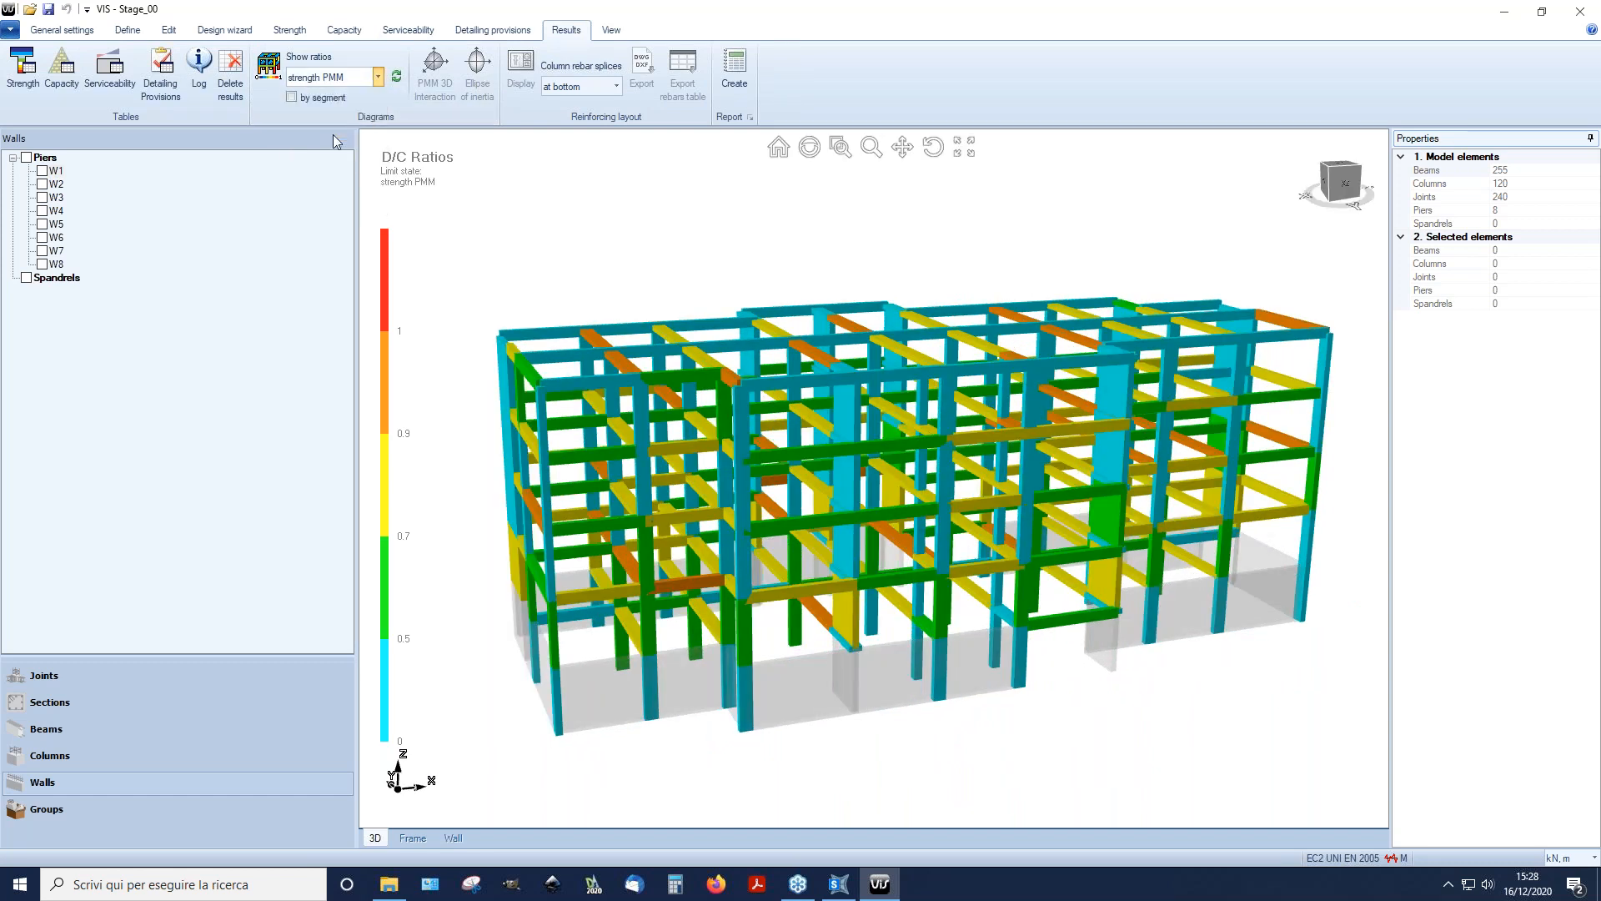
{"action": "mouse_move", "coordinate": [923, 501]}
{"action": "middle_mouse_down"}
{"action": "mouse_move", "coordinate": [943, 534]}
{"action": "mouse_move", "coordinate": [924, 511]}
{"action": "middle_mouse_up"}
Step: Display the capacity D/C ratio contours on the model, ending with capacity V
{"action": "left_click", "coordinate": [353, 78]}
{"action": "left_click", "coordinate": [321, 148]}
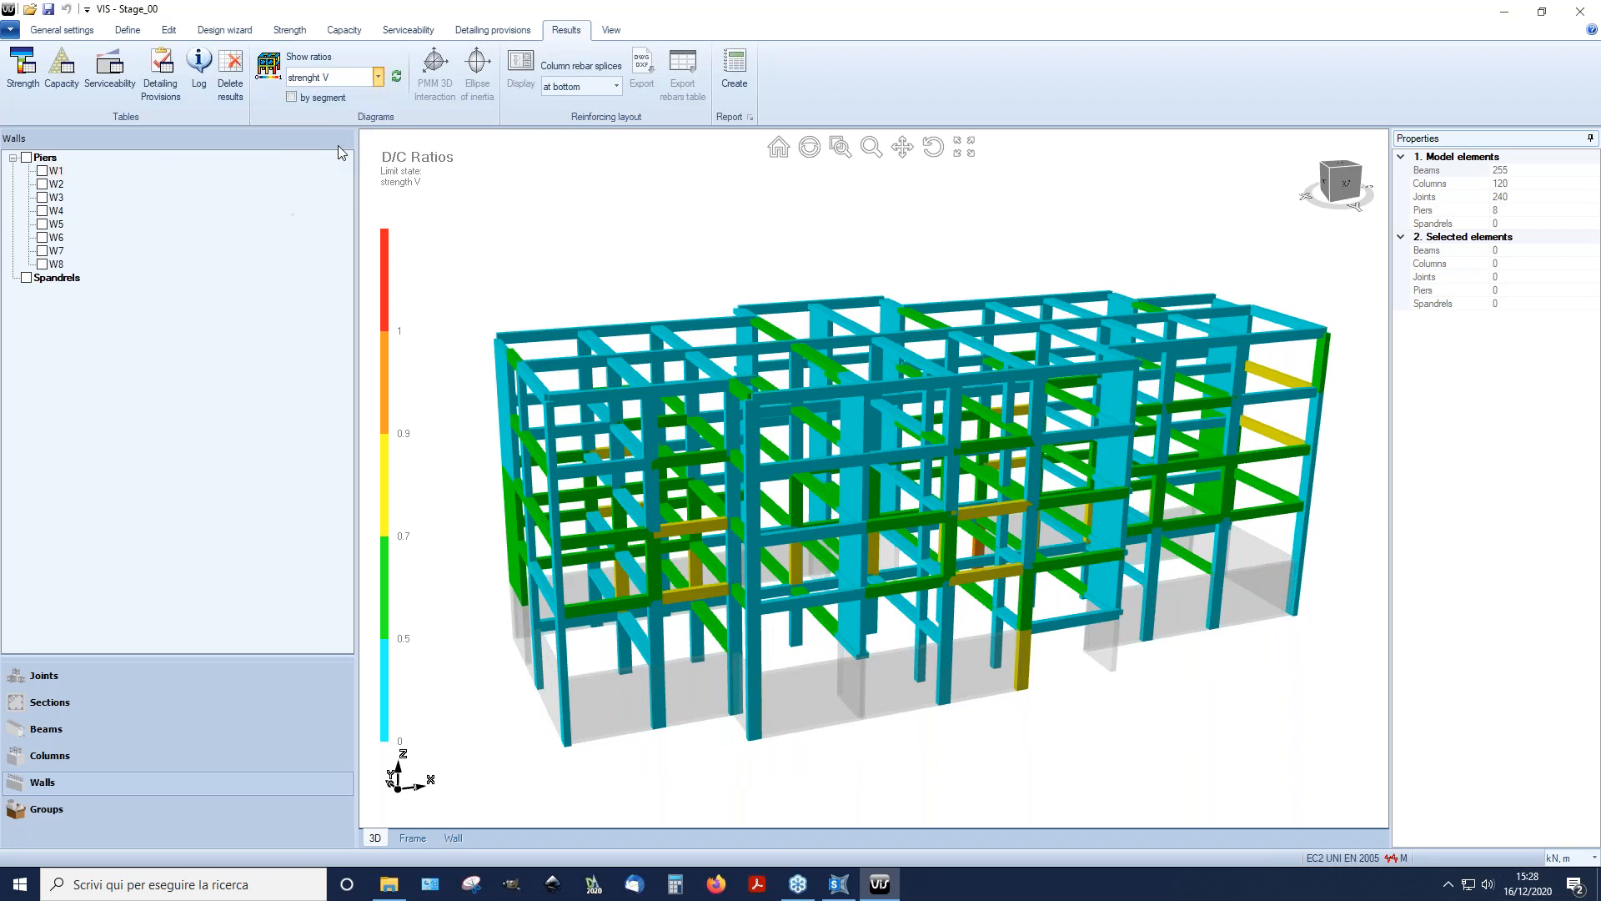
{"action": "mouse_move", "coordinate": [723, 406]}
{"action": "middle_mouse_down"}
{"action": "mouse_move", "coordinate": [881, 451]}
{"action": "mouse_move", "coordinate": [728, 405]}
{"action": "mouse_move", "coordinate": [888, 467]}
{"action": "mouse_move", "coordinate": [715, 407]}
{"action": "mouse_move", "coordinate": [737, 410]}
{"action": "middle_mouse_up"}
{"action": "left_click", "coordinate": [339, 79]}
{"action": "left_click", "coordinate": [336, 170]}
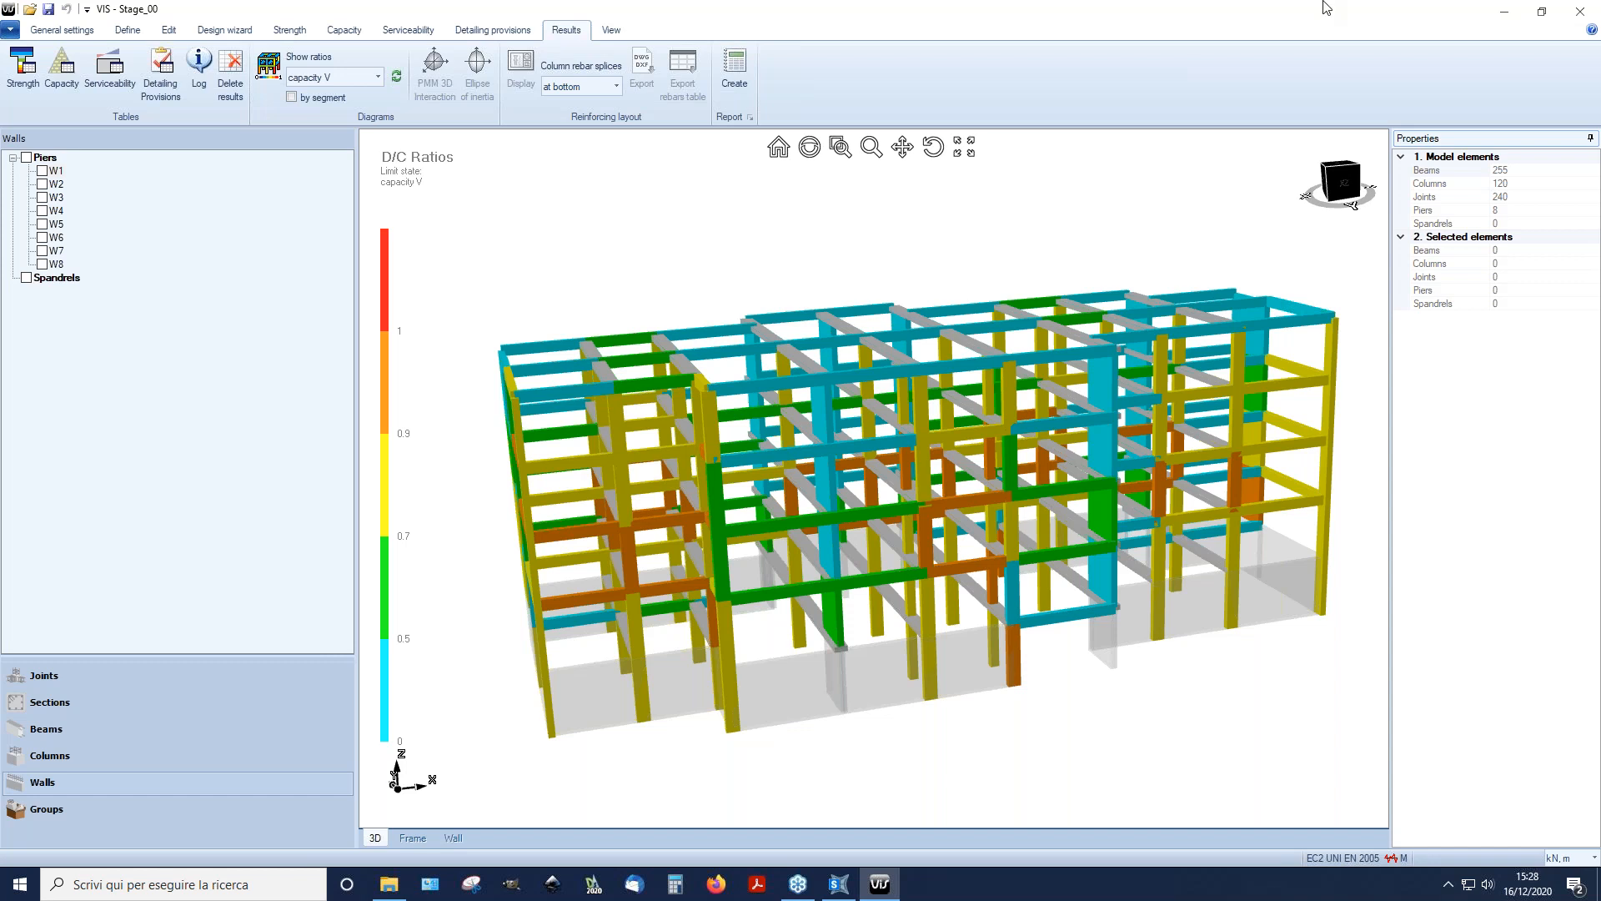
Step: Close the Stage_00 project without saving it and open the Full_00 project in a maximized window
{"action": "left_click", "coordinate": [1579, 12]}
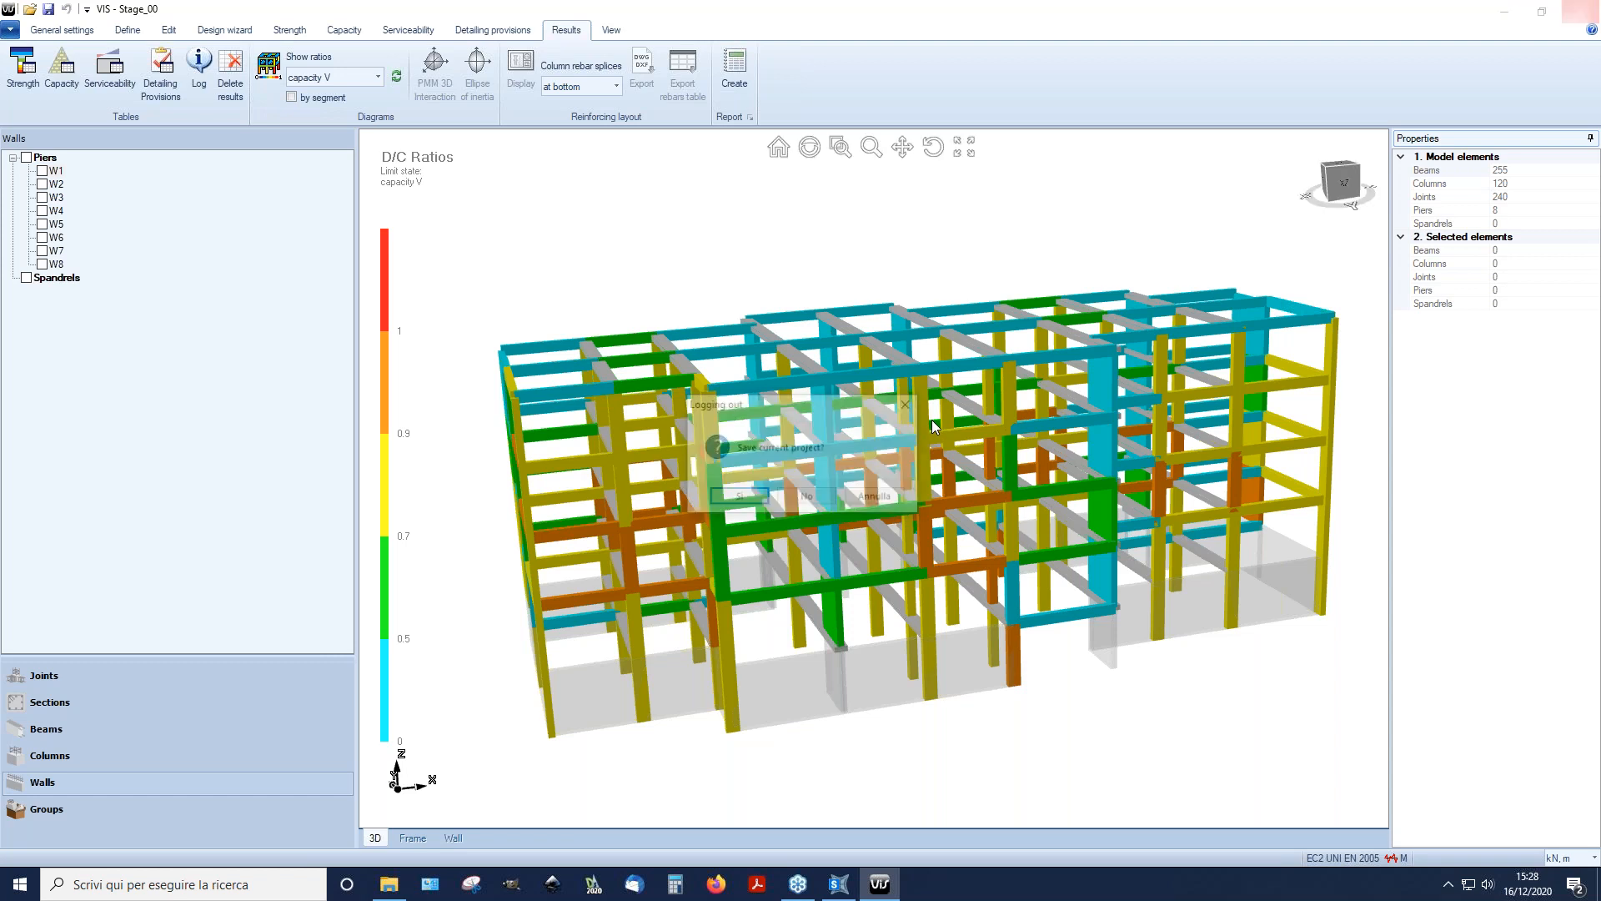
{"action": "left_click", "coordinate": [806, 495]}
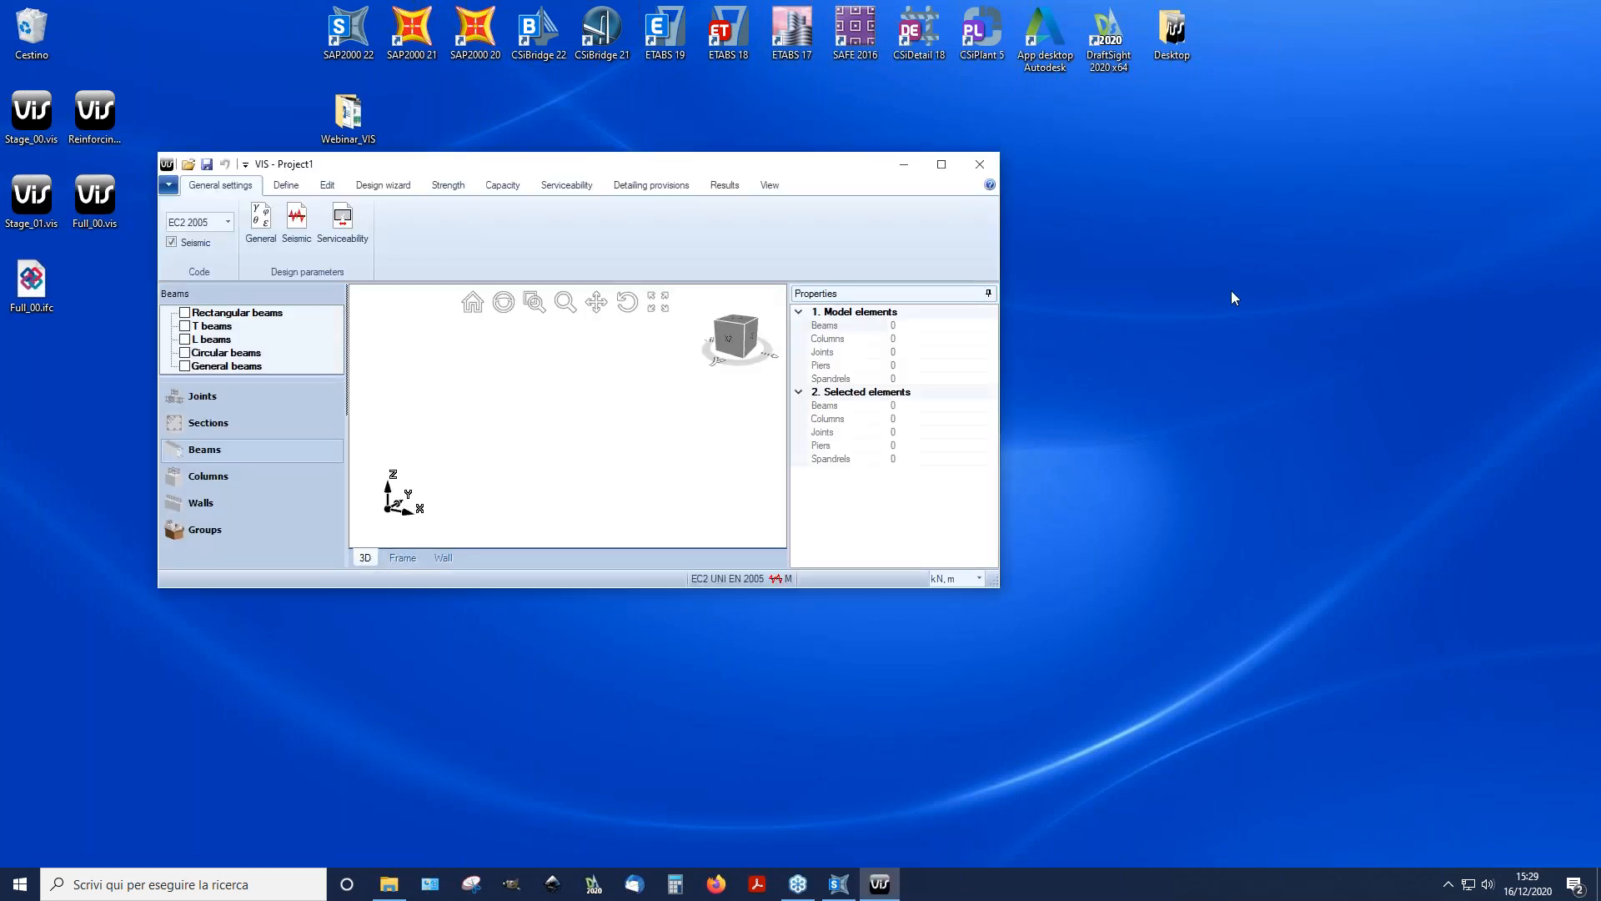
{"action": "left_click", "coordinate": [947, 165]}
{"action": "middle_click_drag", "start_coordinate": [1012, 448], "coordinate": [833, 536]}
{"action": "scroll", "coordinate": [747, 508], "scroll_direction": "up", "scroll_amount": 3}
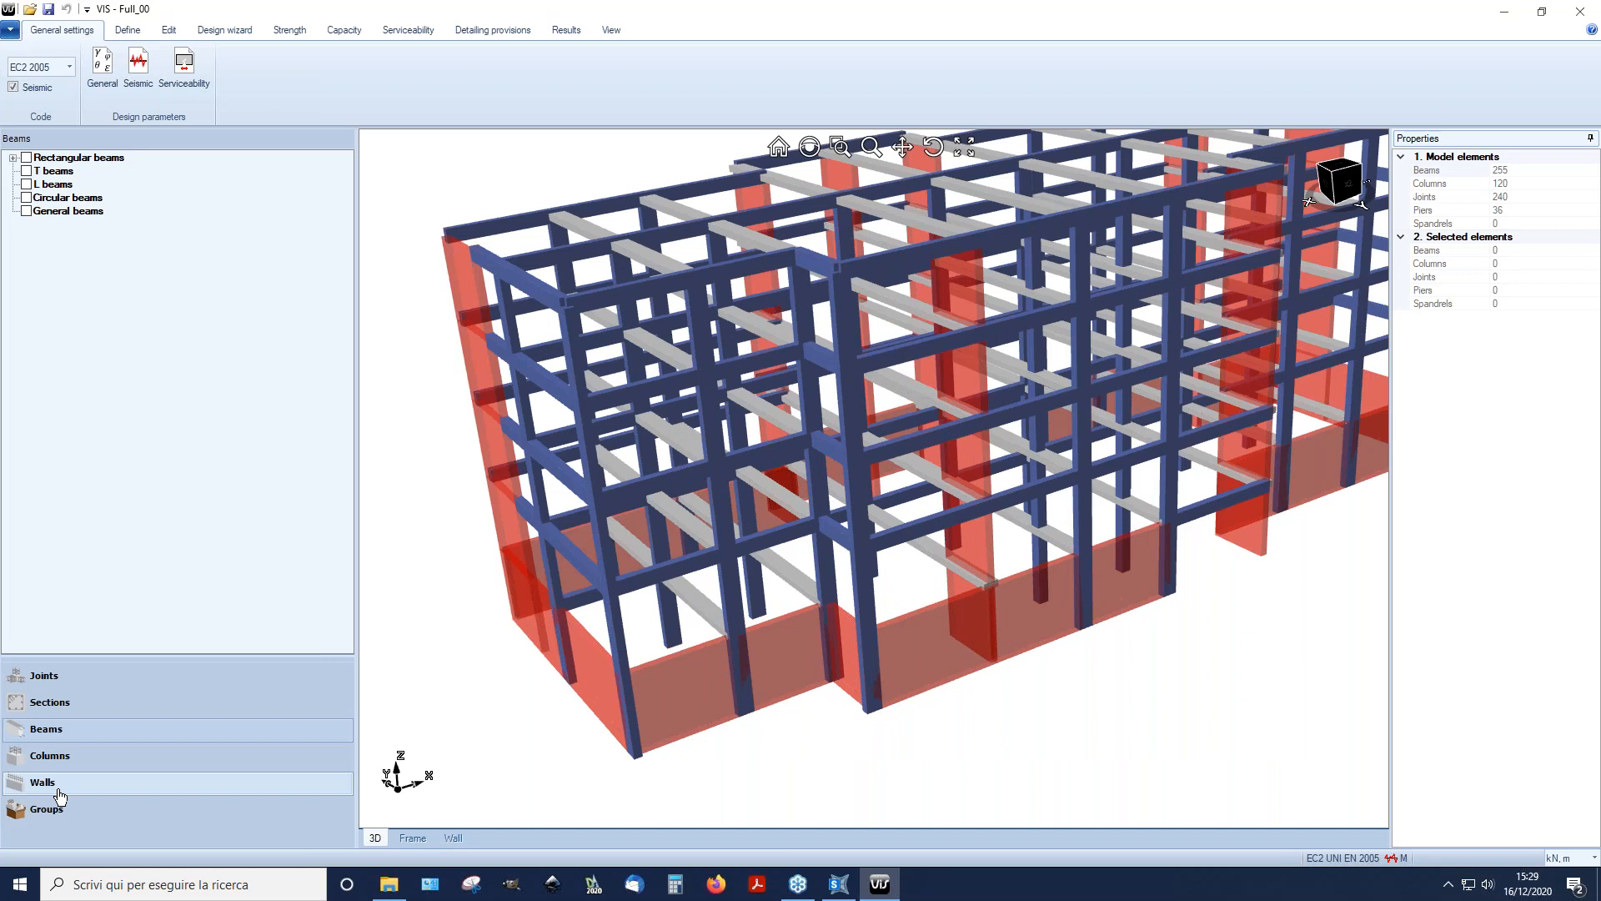
Step: Open the wall reinforcing editor for pier W1 of the Full_00 model and maximize it
{"action": "left_click", "coordinate": [42, 781]}
{"action": "left_click", "coordinate": [12, 158]}
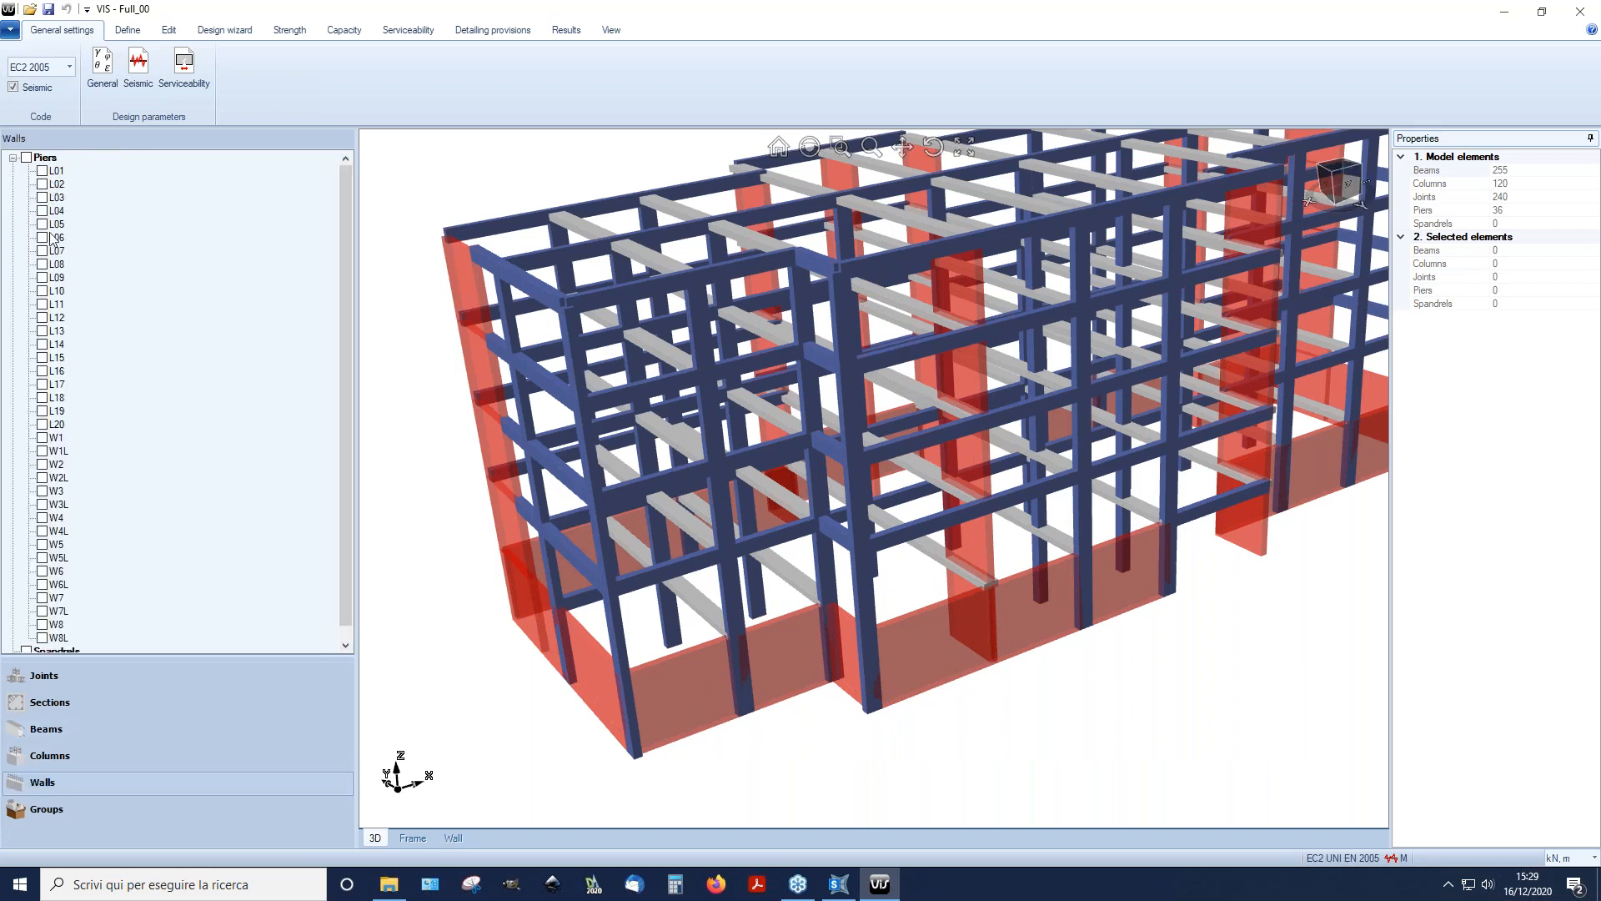
{"action": "left_click", "coordinate": [42, 438]}
{"action": "right_click", "coordinate": [53, 438]}
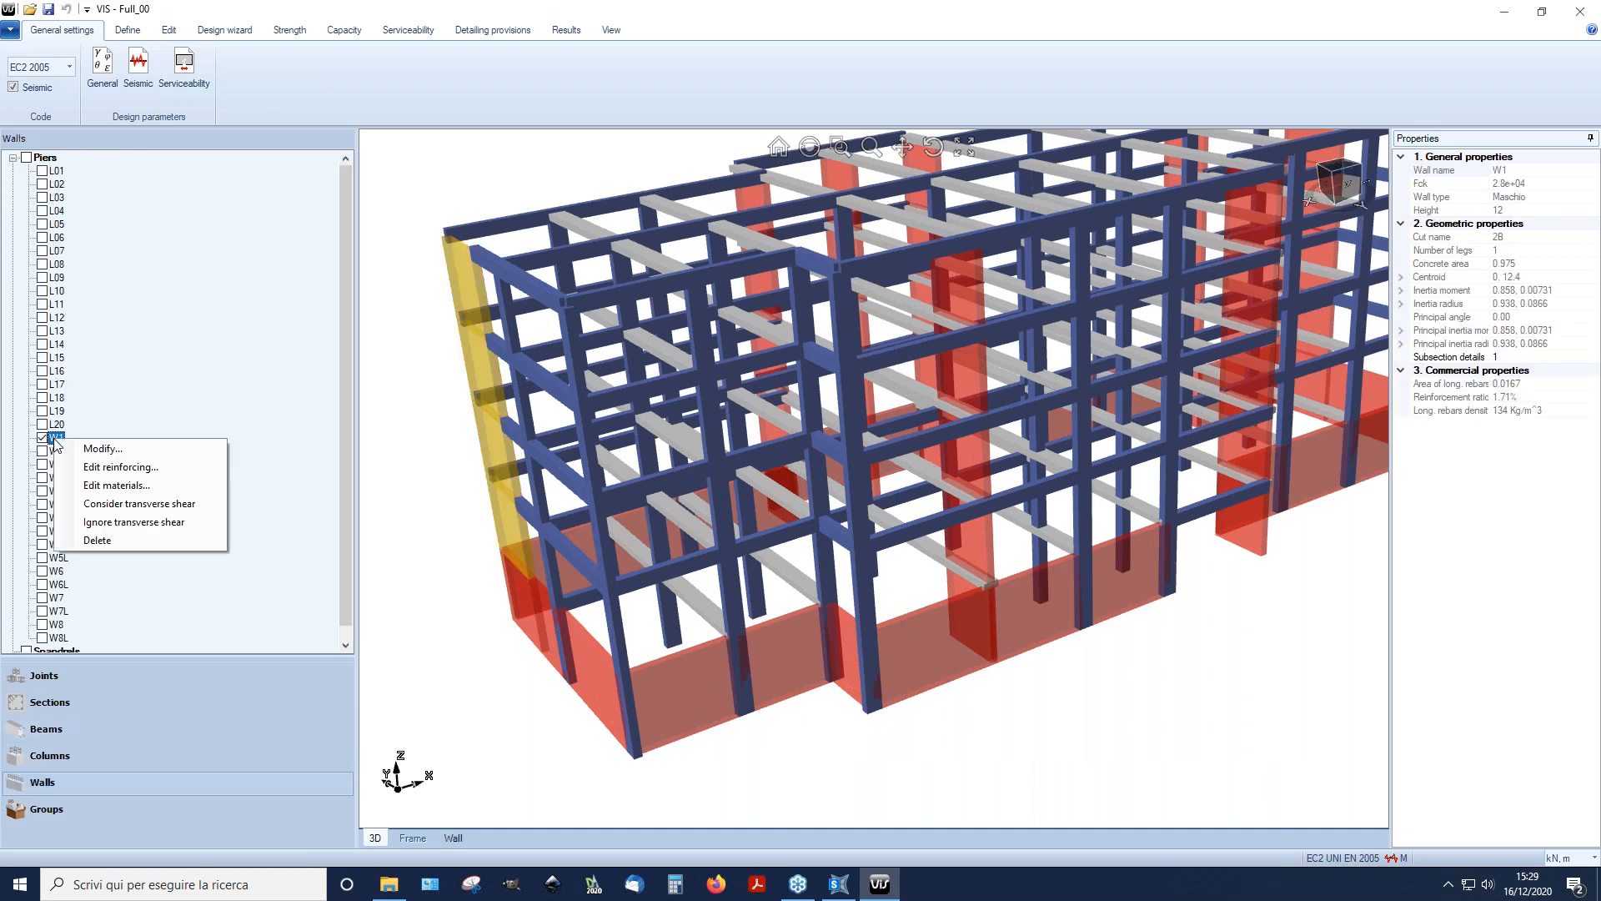
{"action": "key", "text": "Escape"}
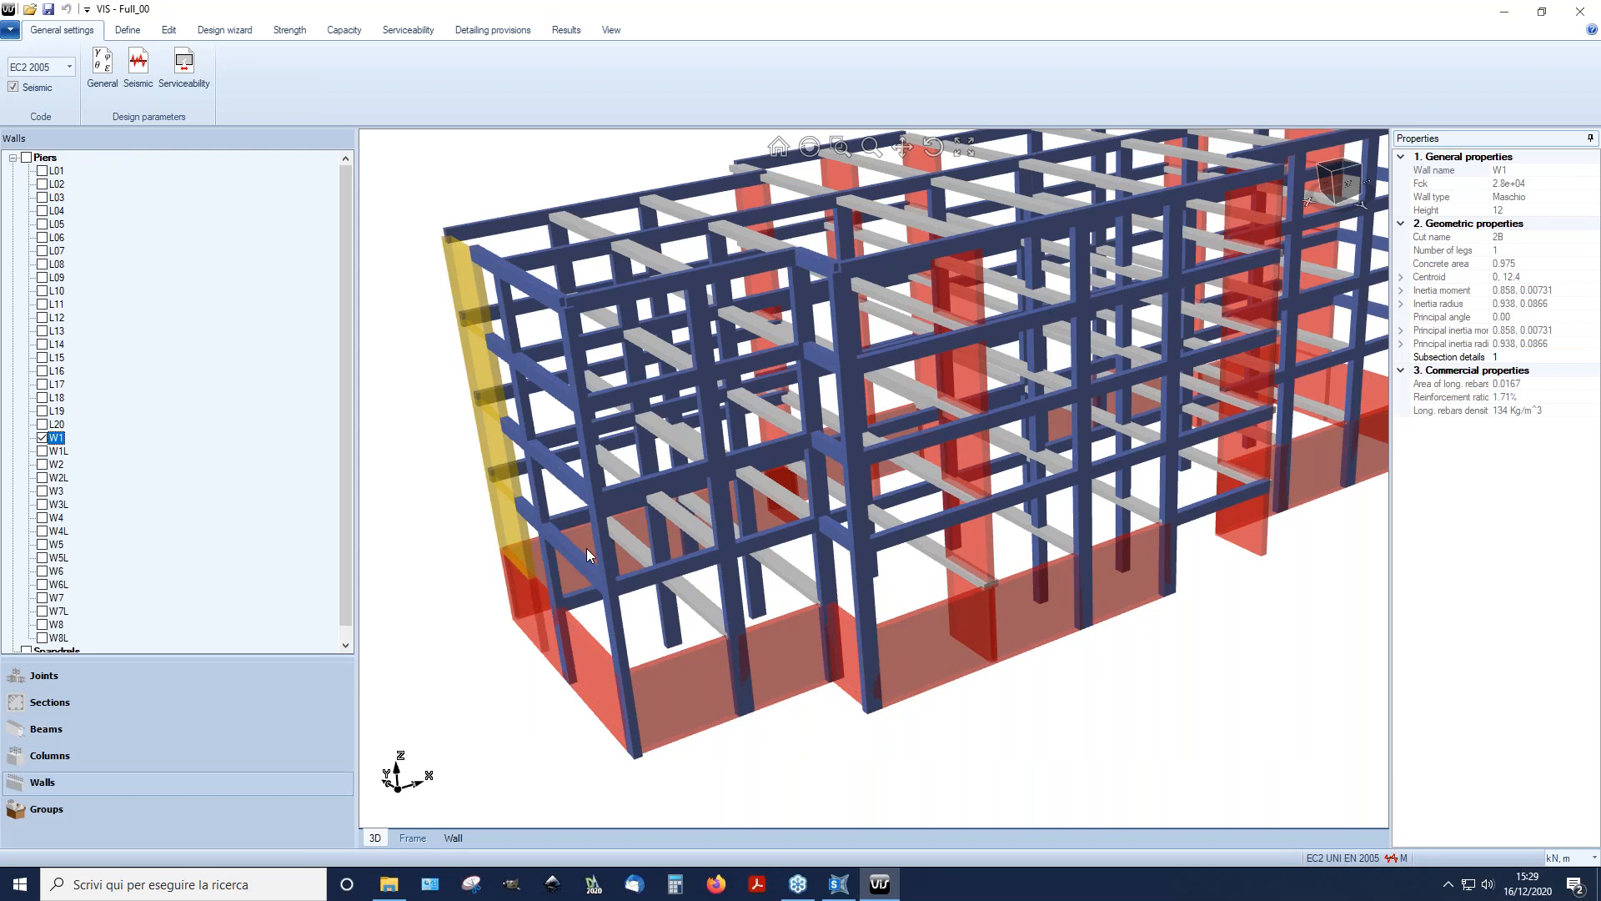
{"action": "double_click", "coordinate": [587, 548]}
{"action": "left_click", "coordinate": [1180, 117]}
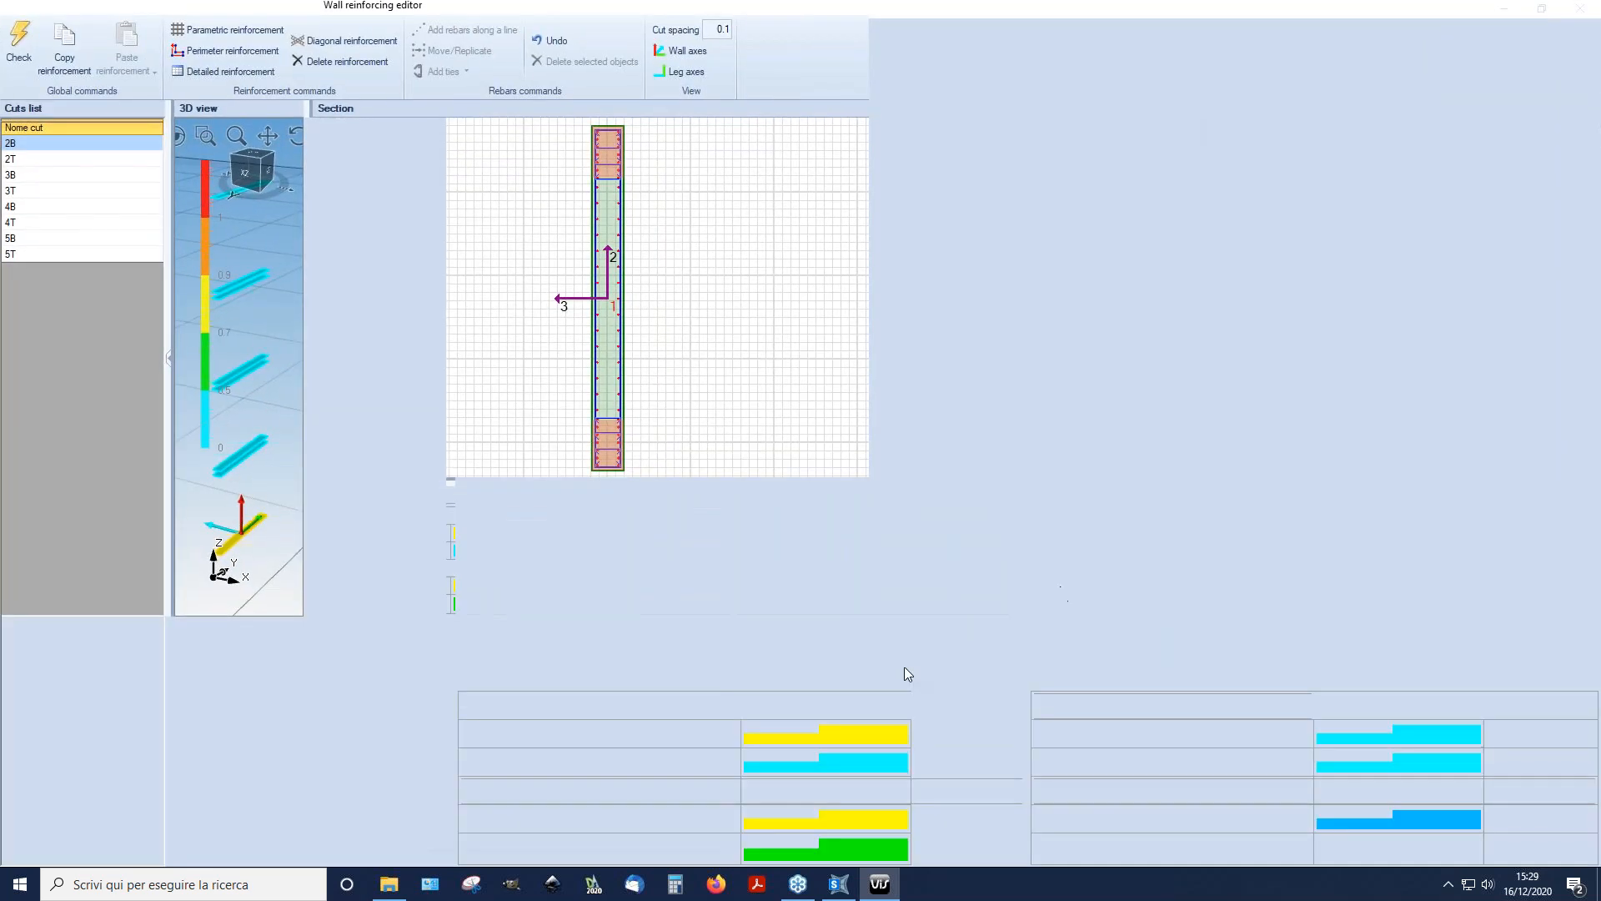
Step: Examine the confined end zones of pier W1's section at cut 2B and compare the reinforcement at cuts 3B and 2T
{"action": "scroll", "coordinate": [727, 467], "scroll_direction": "up", "scroll_amount": 5}
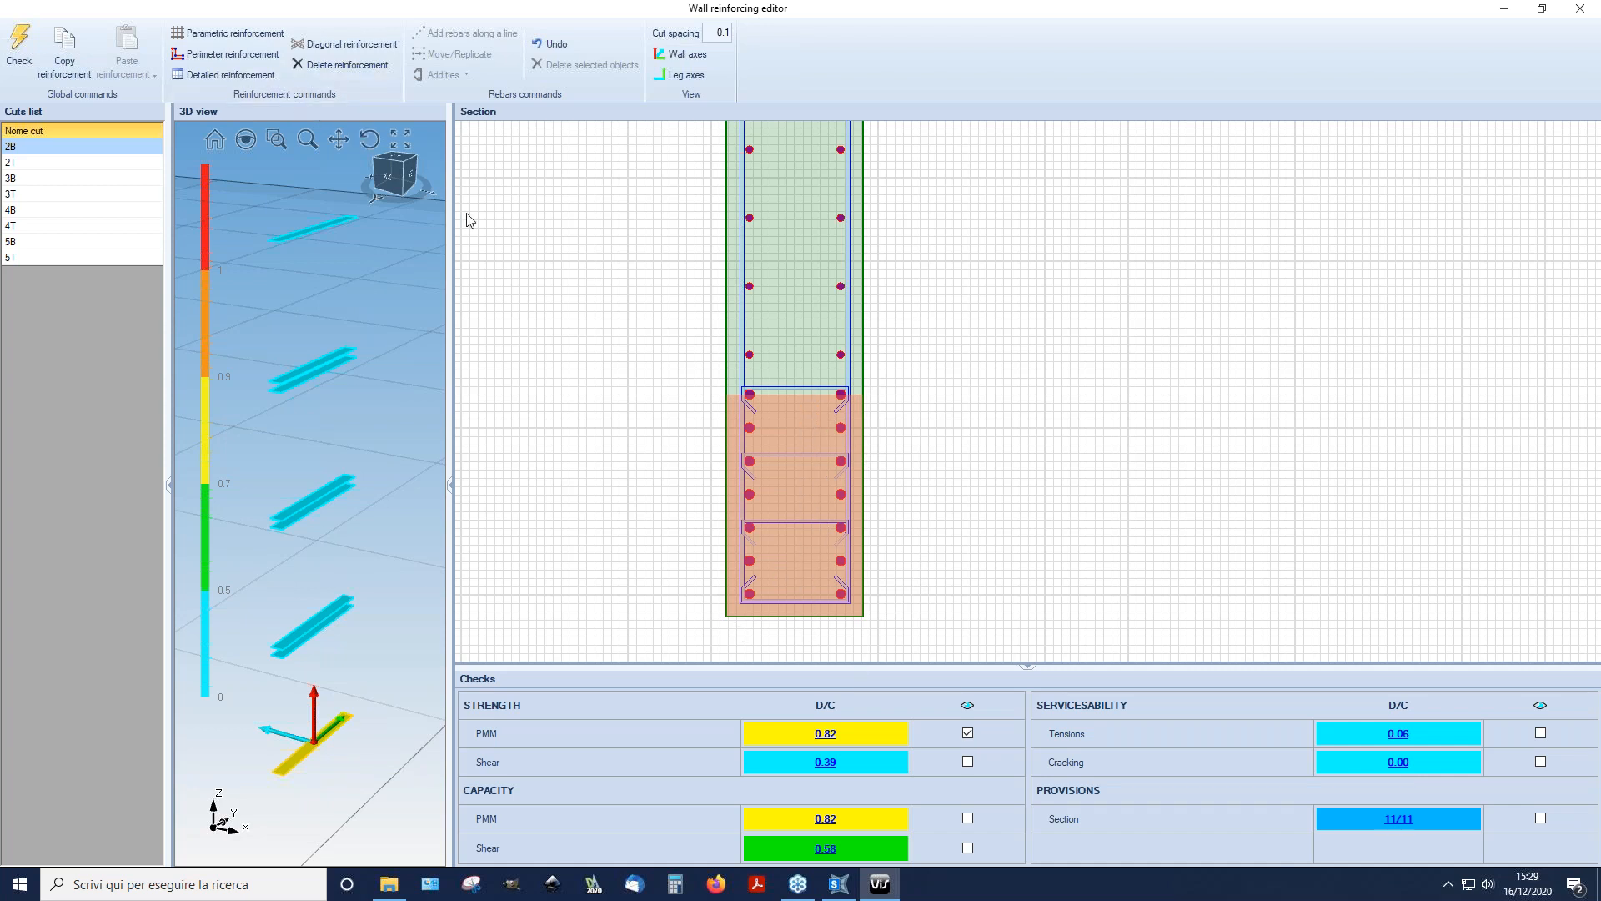
{"action": "scroll", "coordinate": [887, 567], "scroll_direction": "down", "scroll_amount": 5}
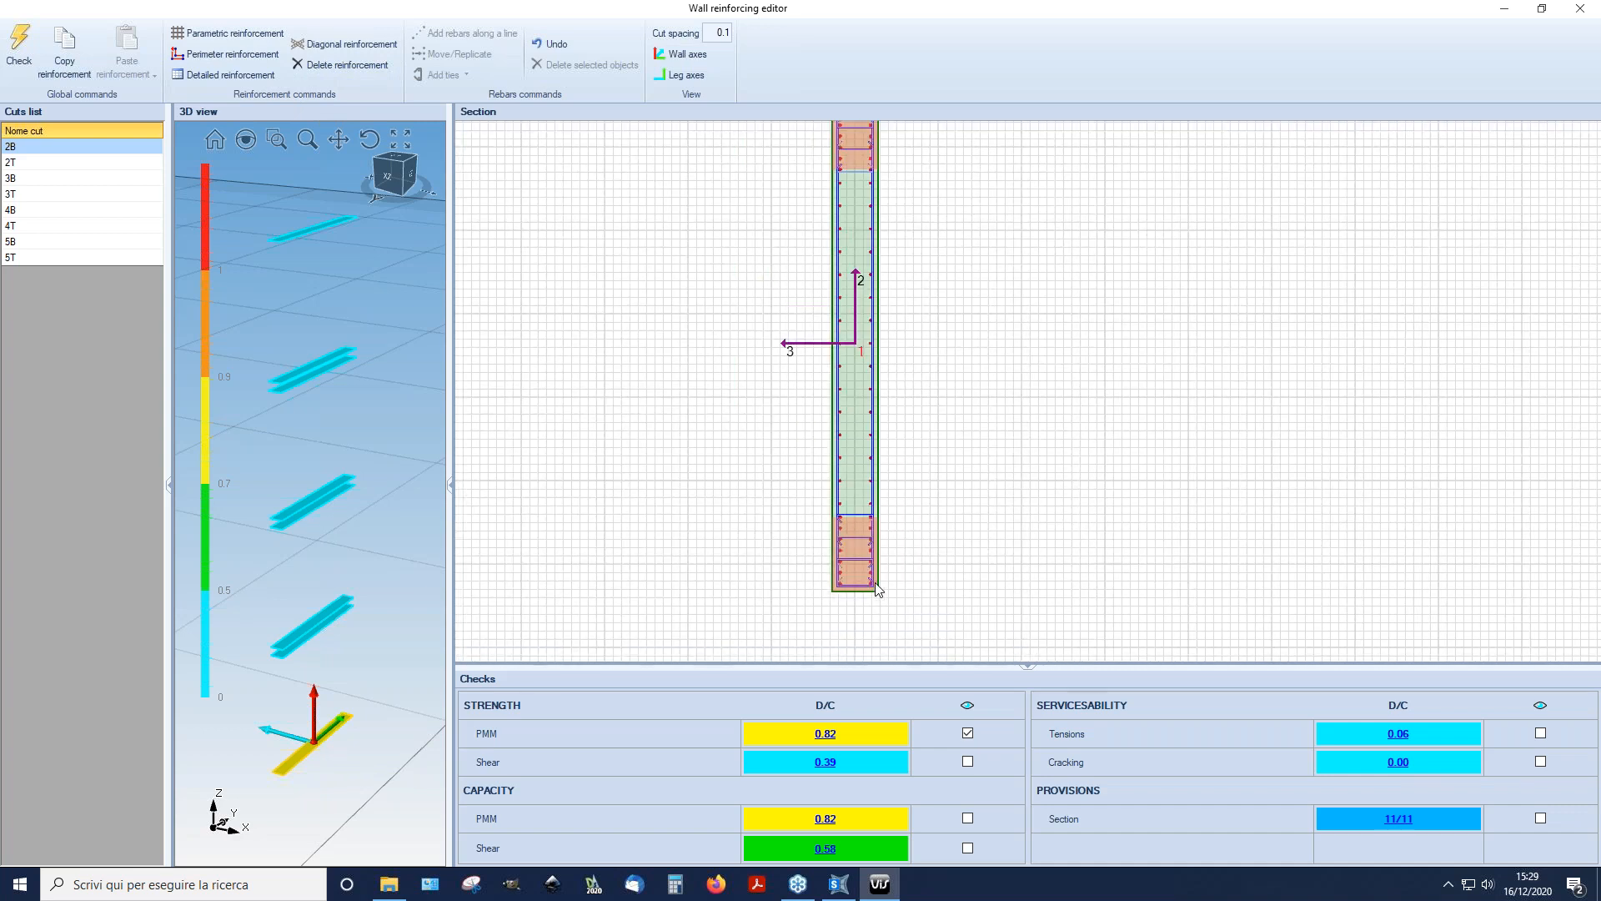
{"action": "scroll", "coordinate": [868, 329], "scroll_direction": "up", "scroll_amount": 6}
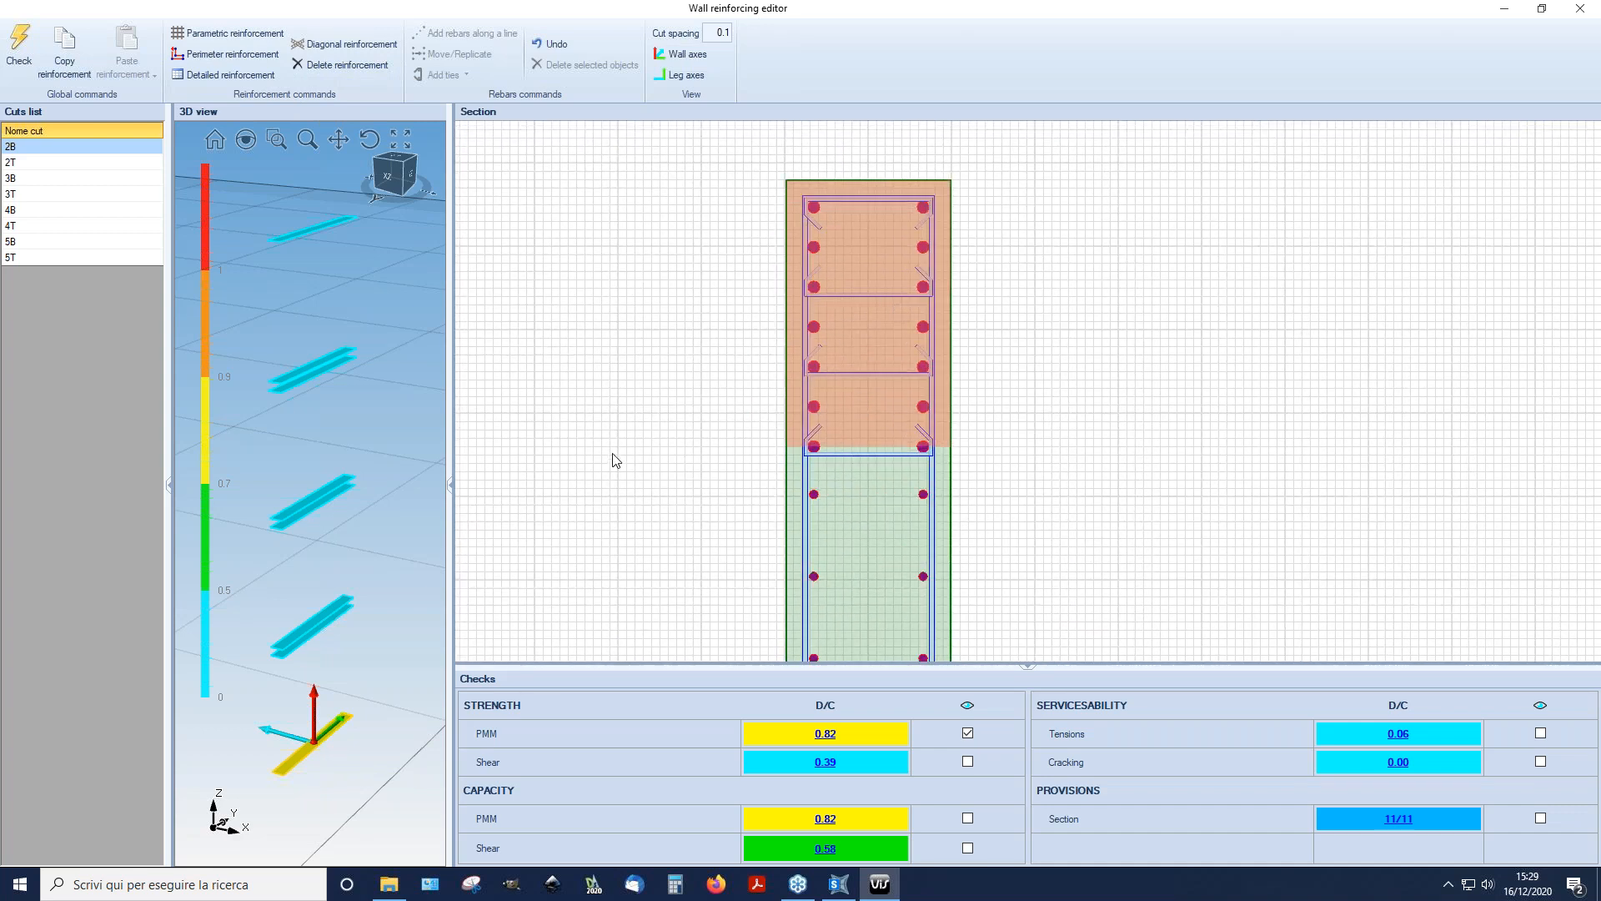
{"action": "middle_click", "coordinate": [609, 461]}
{"action": "middle_click", "coordinate": [609, 461]}
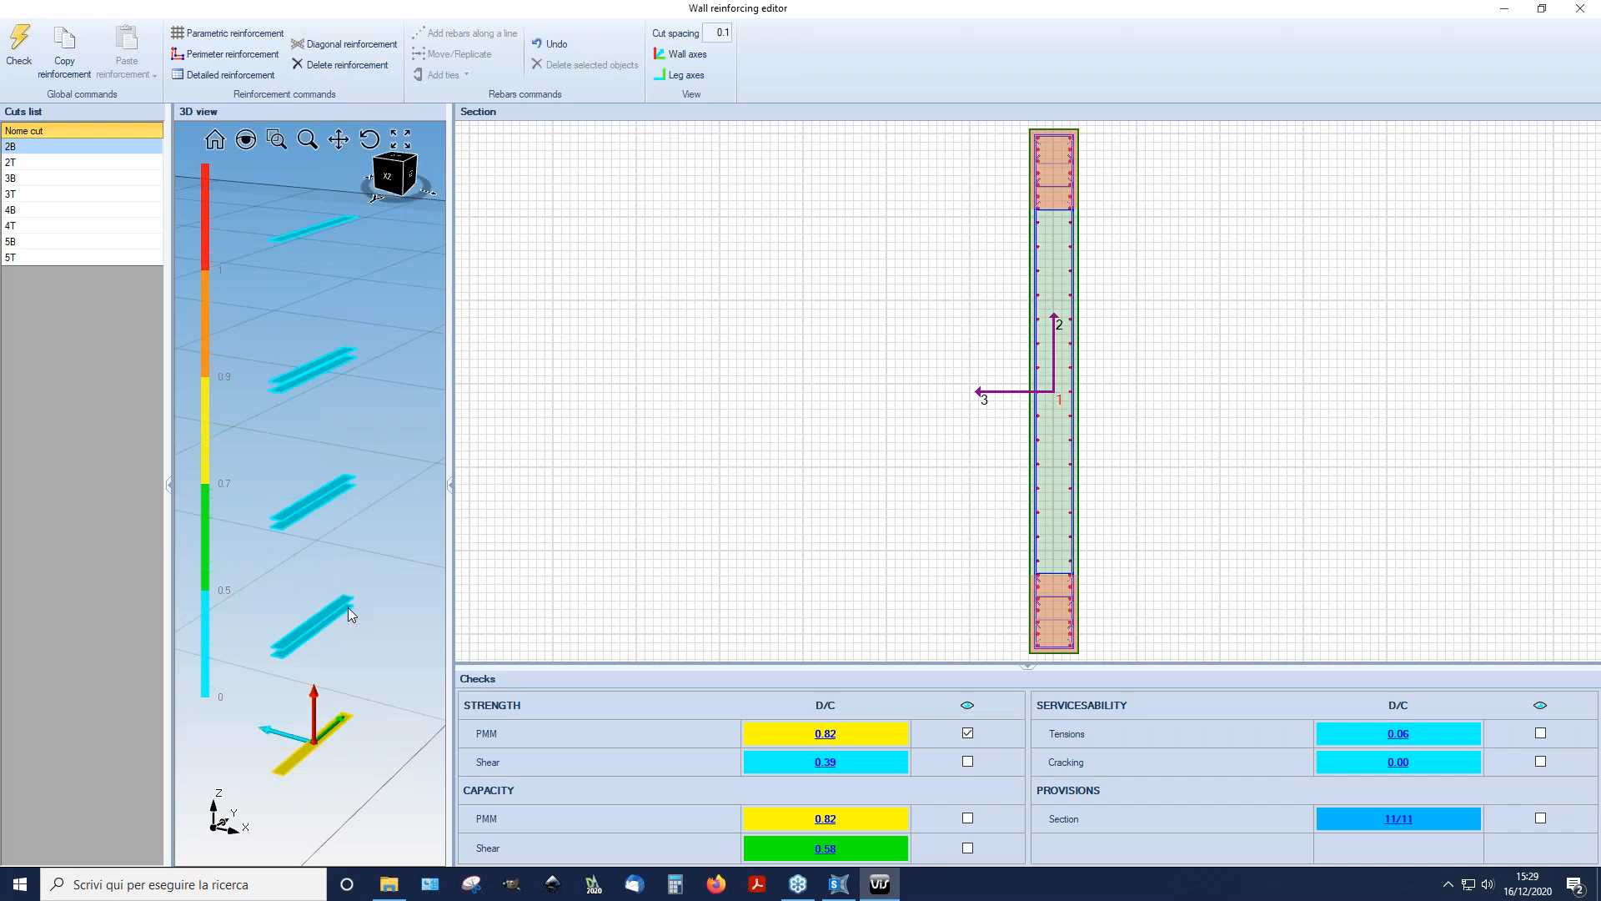
{"action": "left_click", "coordinate": [347, 607]}
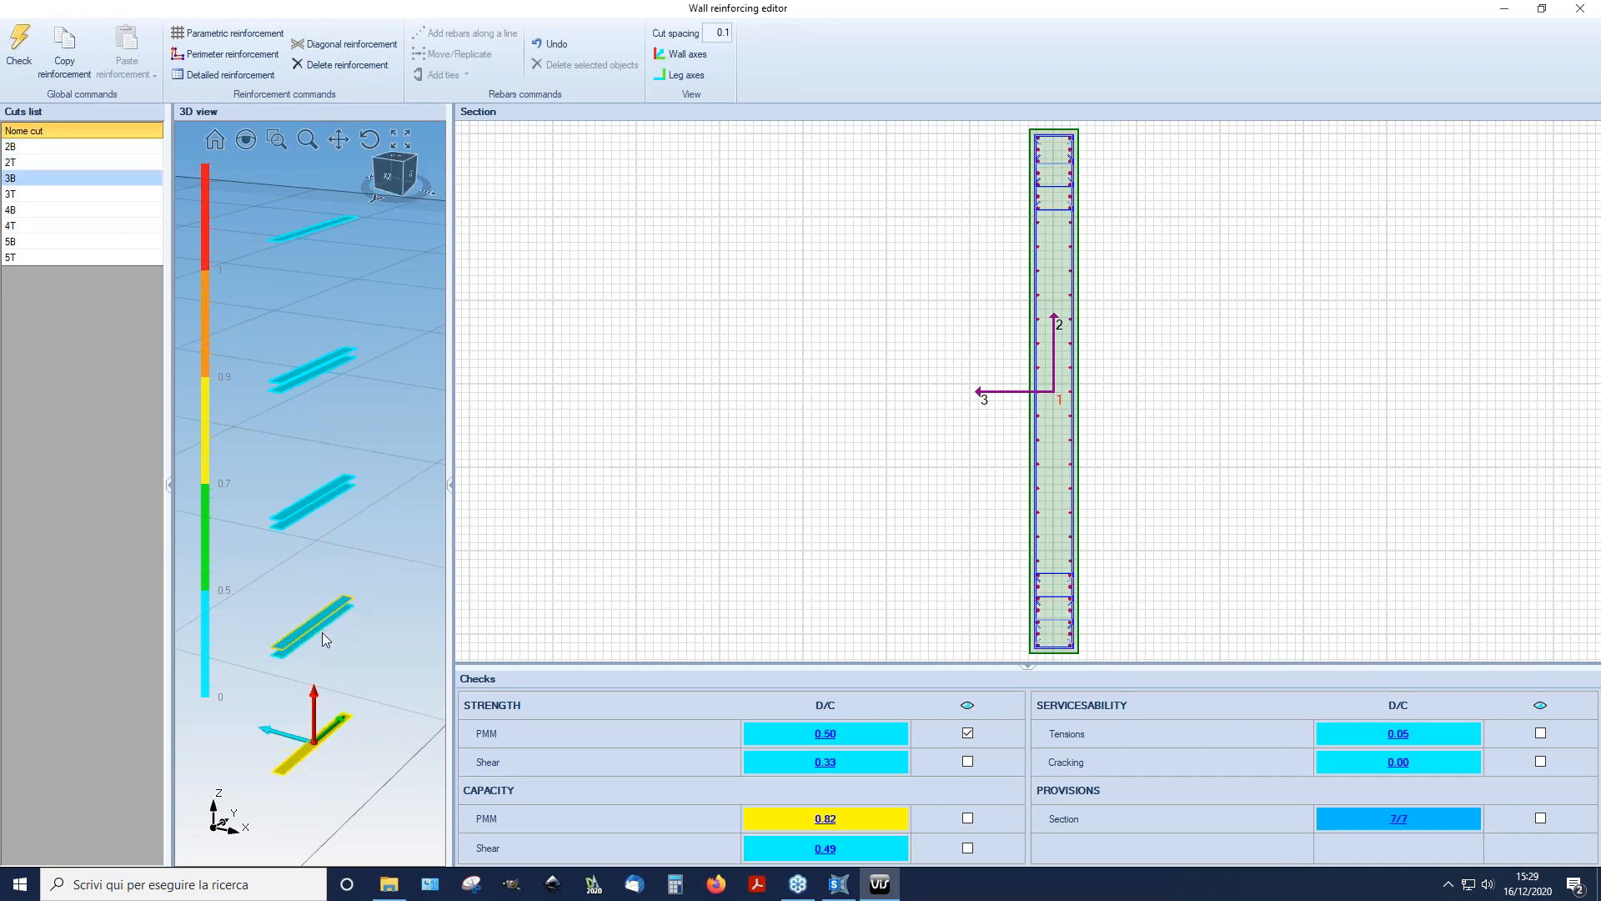
{"action": "left_click", "coordinate": [323, 628]}
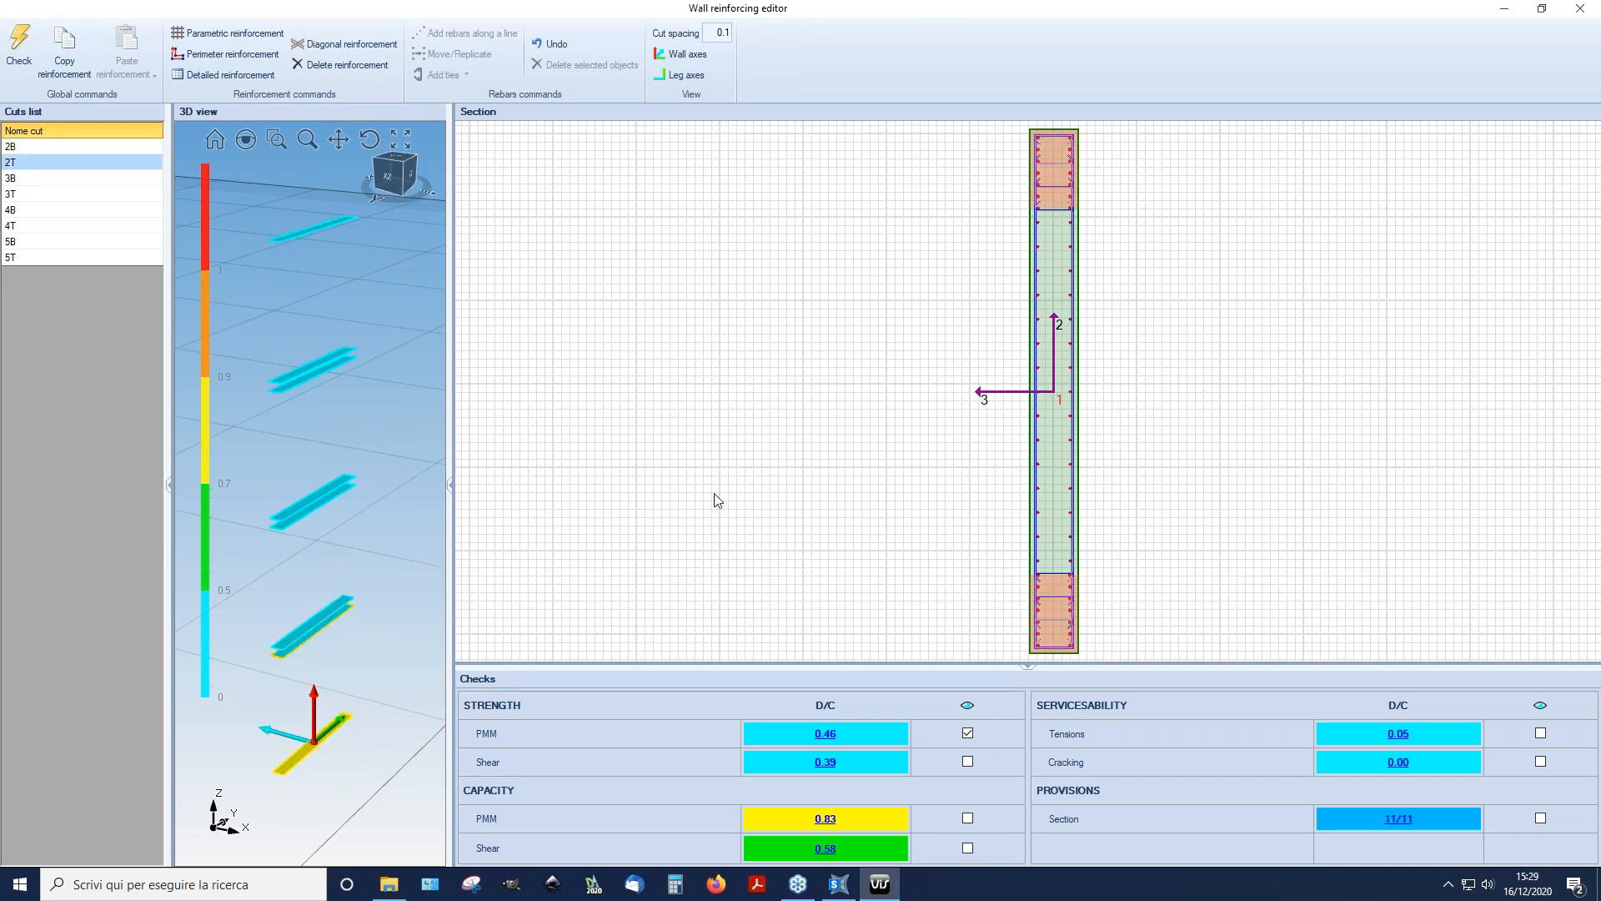
Step: Review the detailing provision checks for cuts 2T and 2B of pier W1 and close the wall reinforcing editor
{"action": "left_click", "coordinate": [1398, 819]}
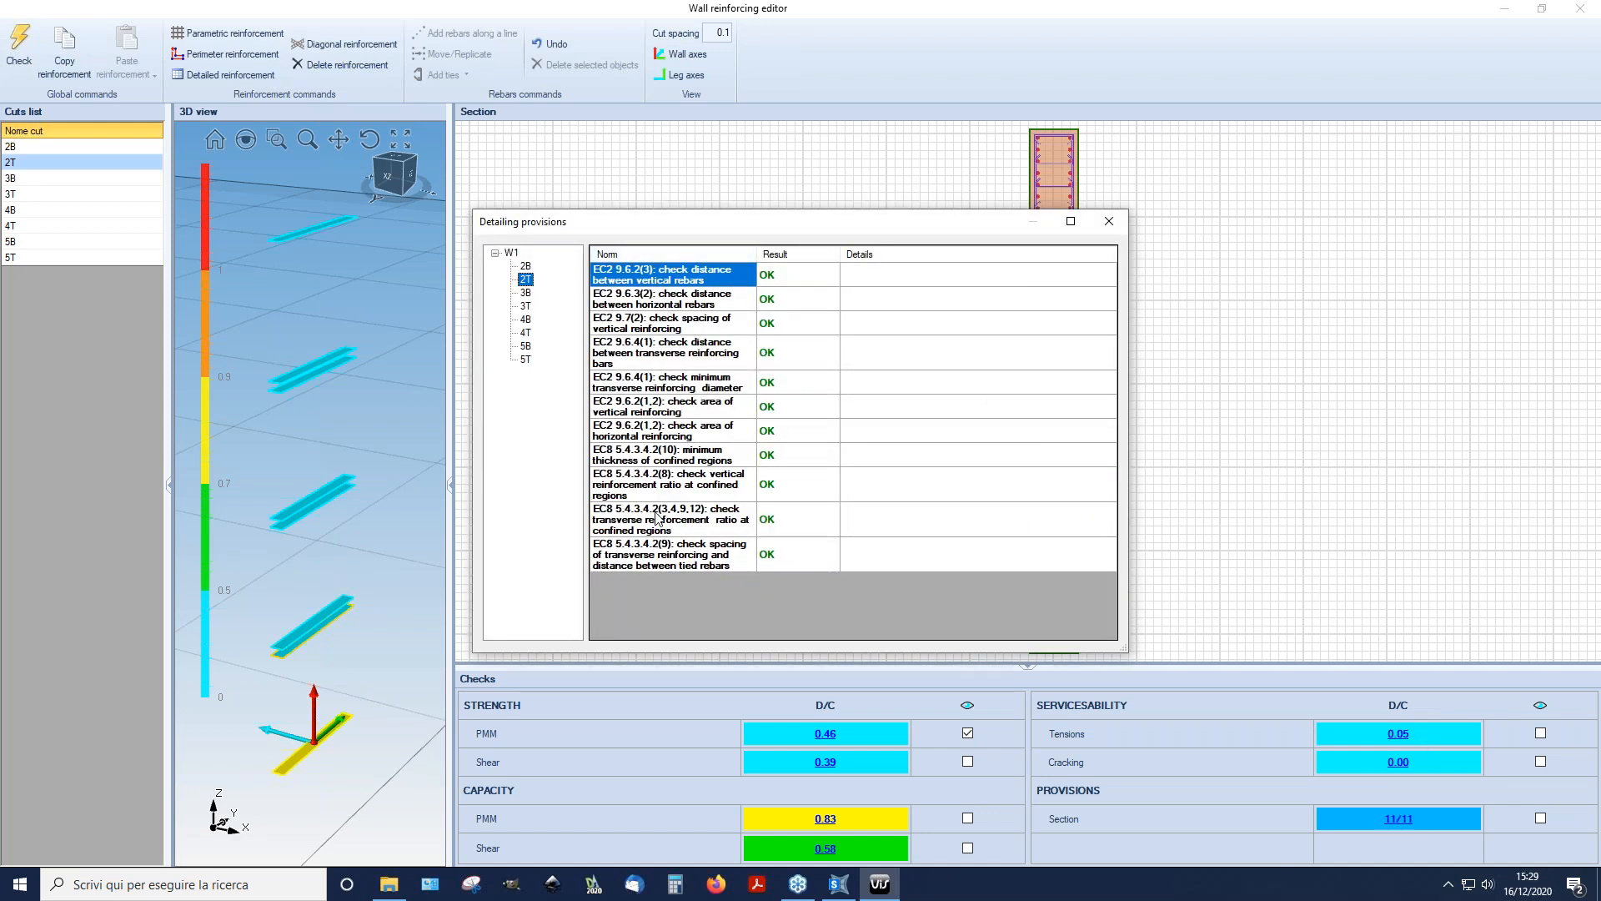
{"action": "left_click", "coordinate": [526, 266]}
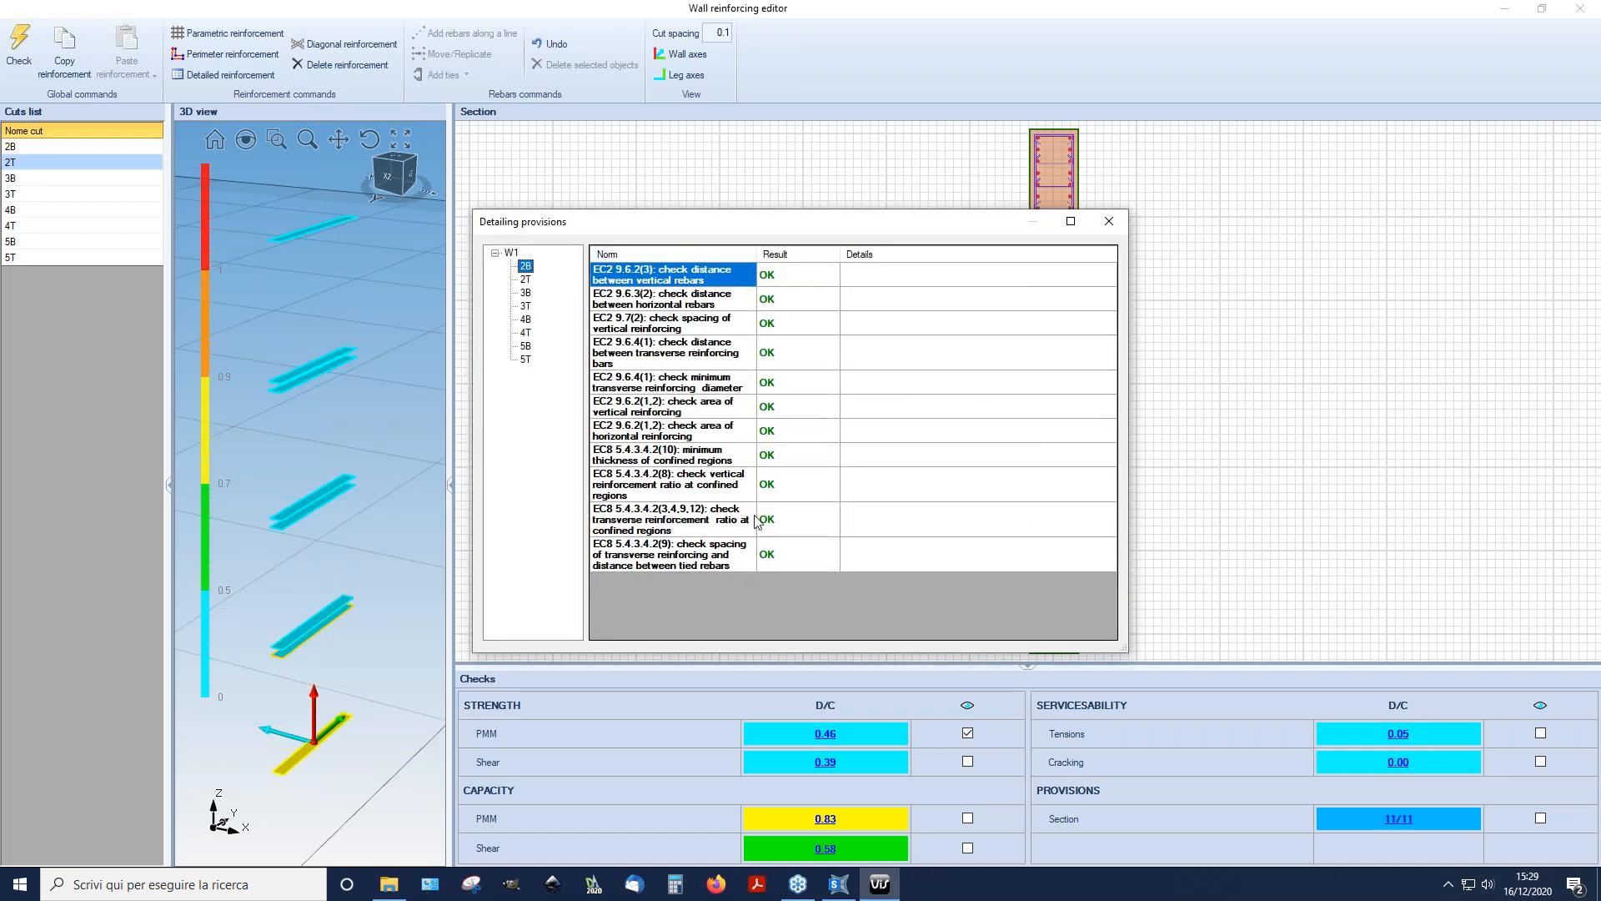
{"action": "left_click", "coordinate": [1118, 227]}
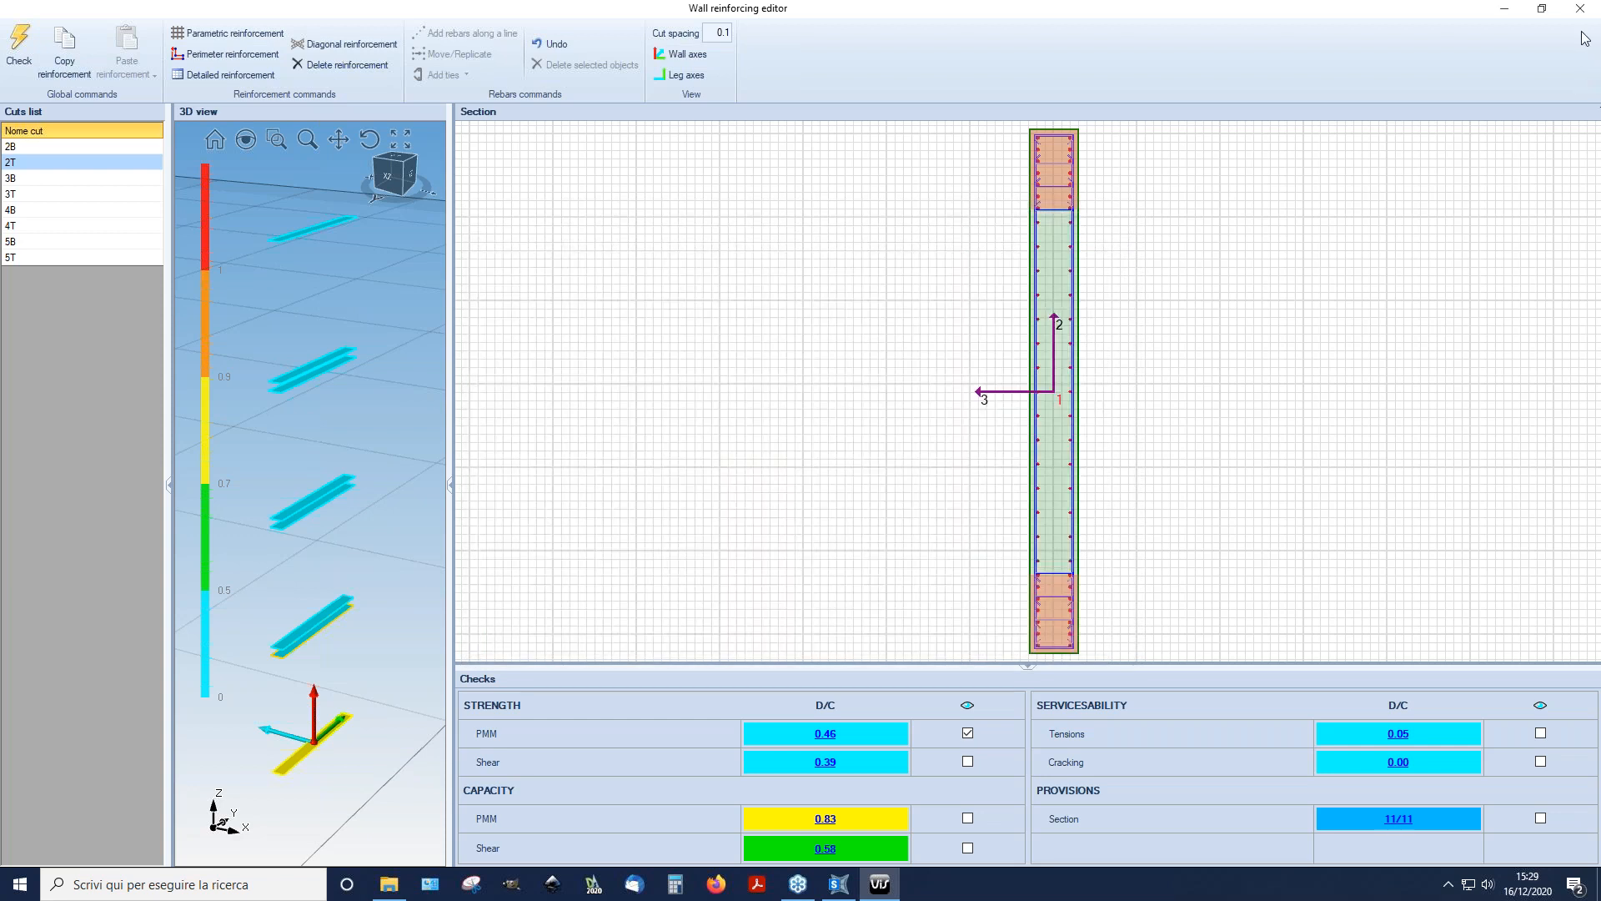
{"action": "left_click", "coordinate": [1580, 21]}
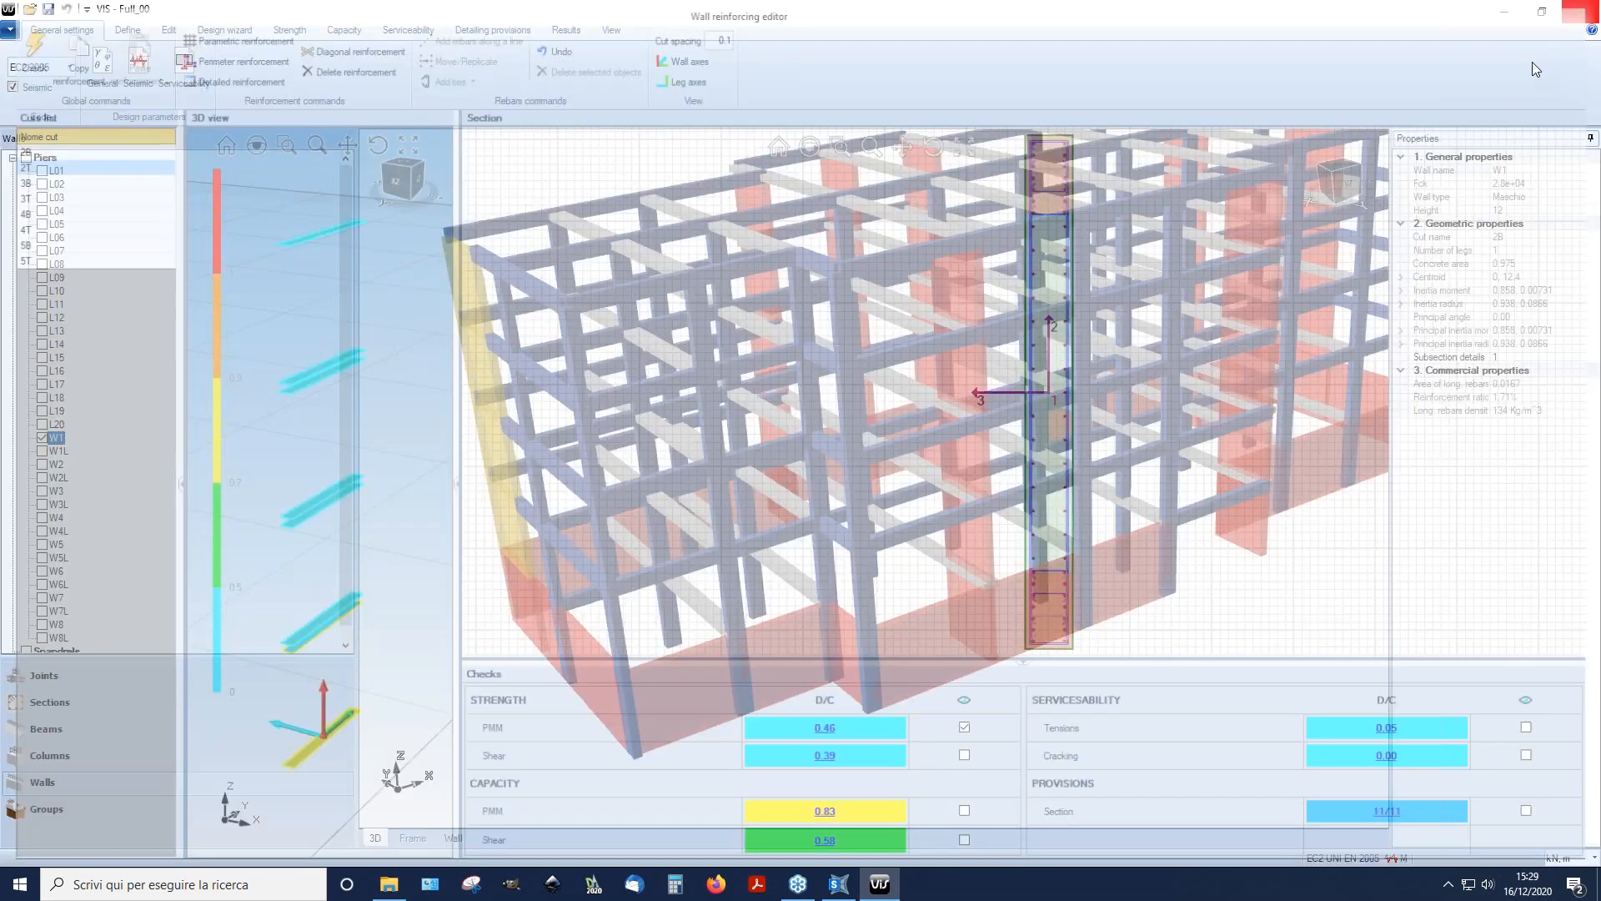
Step: Export the rebars table of the lowest-floor secondary beam line (beams 263 and 264) to the Desktop folder
{"action": "left_click_drag", "start_coordinate": [1098, 575], "coordinate": [1055, 561]}
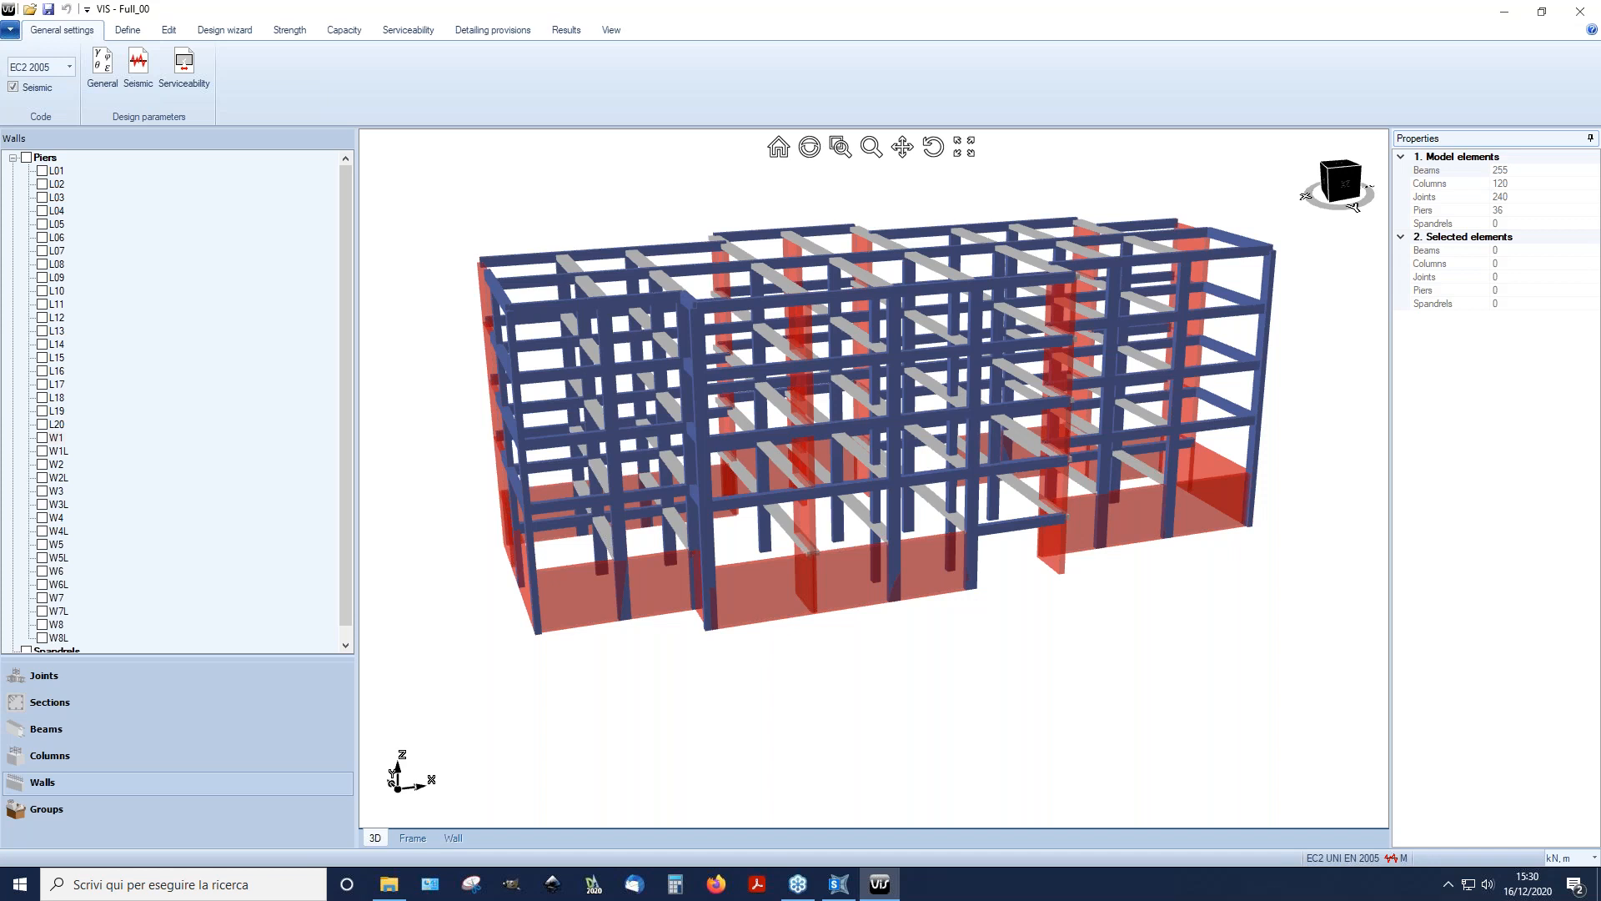
{"action": "left_click", "coordinate": [566, 30]}
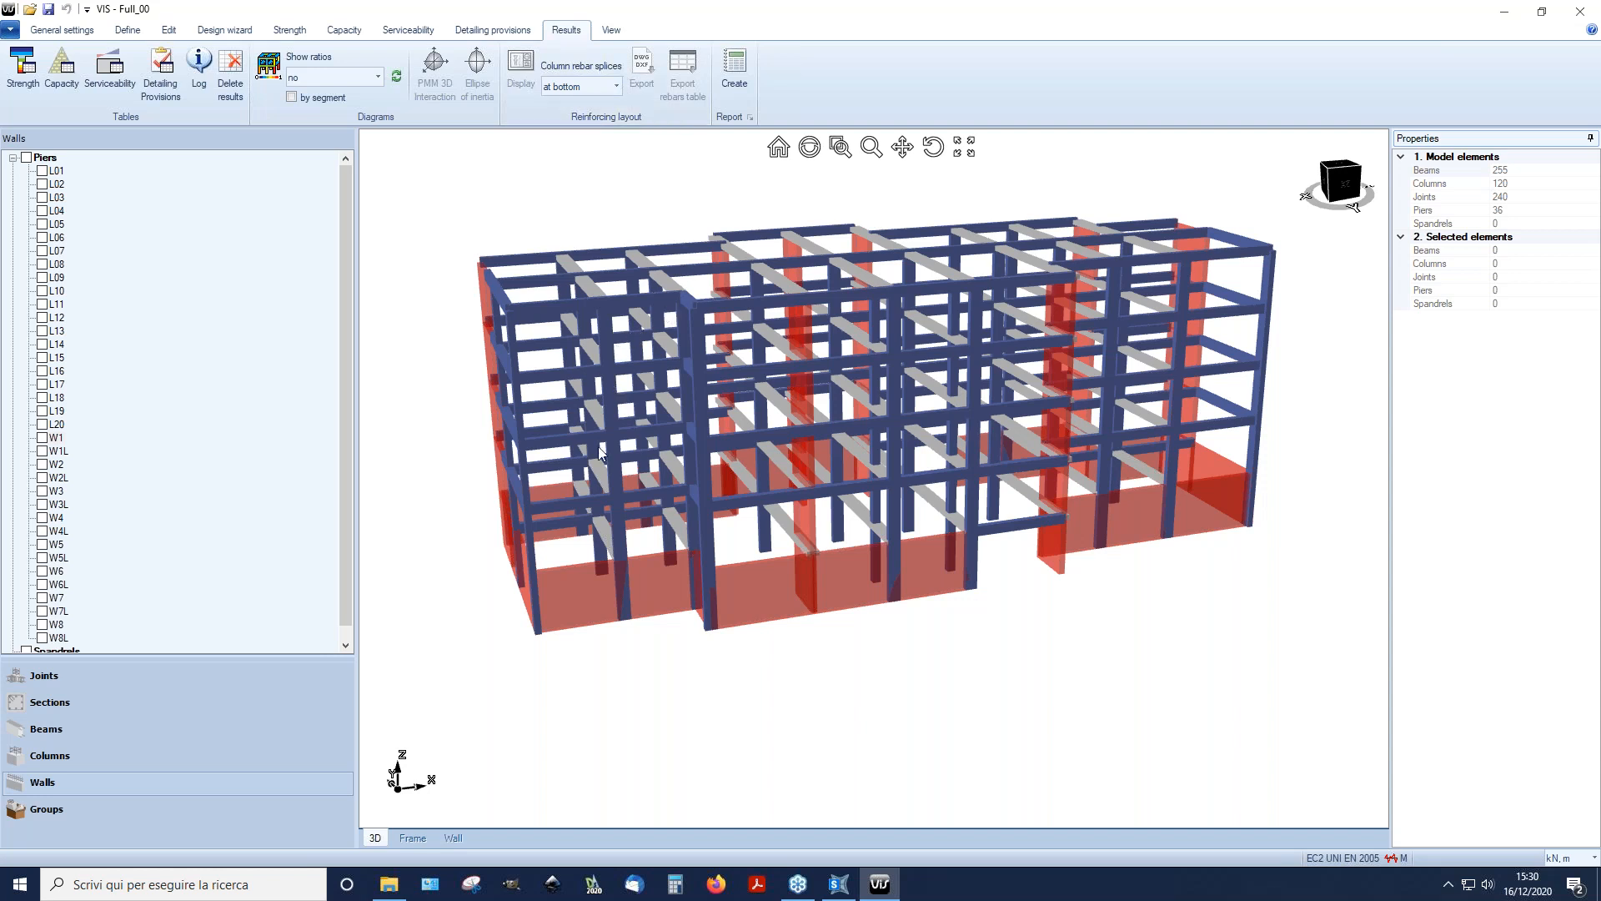
{"action": "left_click", "coordinate": [600, 534]}
{"action": "left_click", "coordinate": [604, 537]}
{"action": "middle_click_drag", "start_coordinate": [757, 327], "coordinate": [525, 360]}
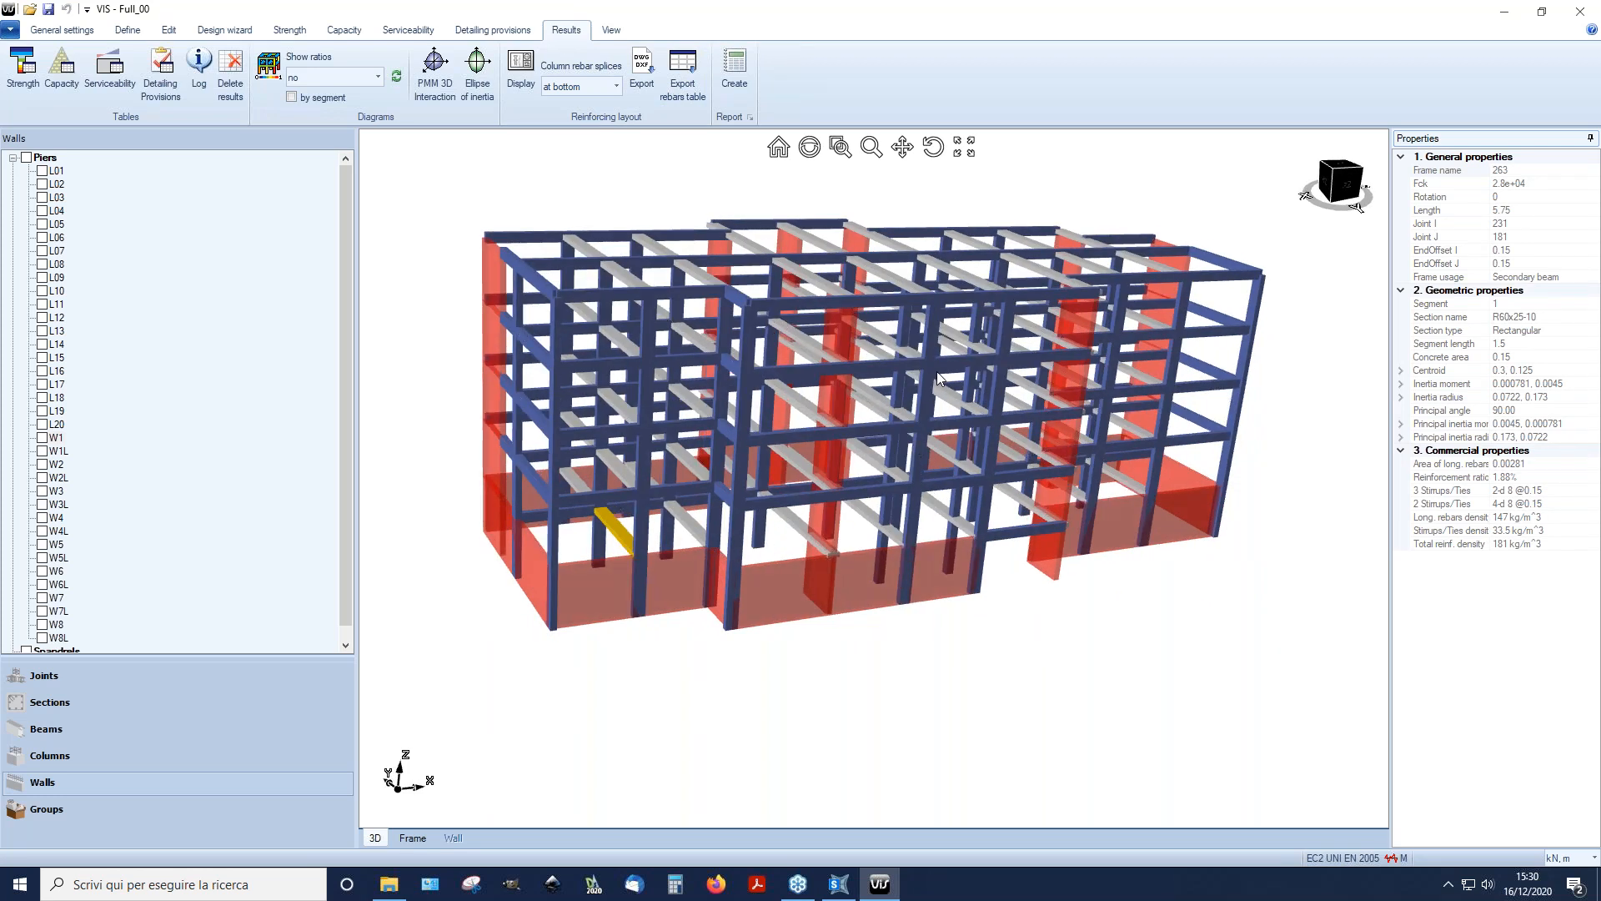
{"action": "middle_click_drag", "start_coordinate": [902, 403], "coordinate": [597, 499]}
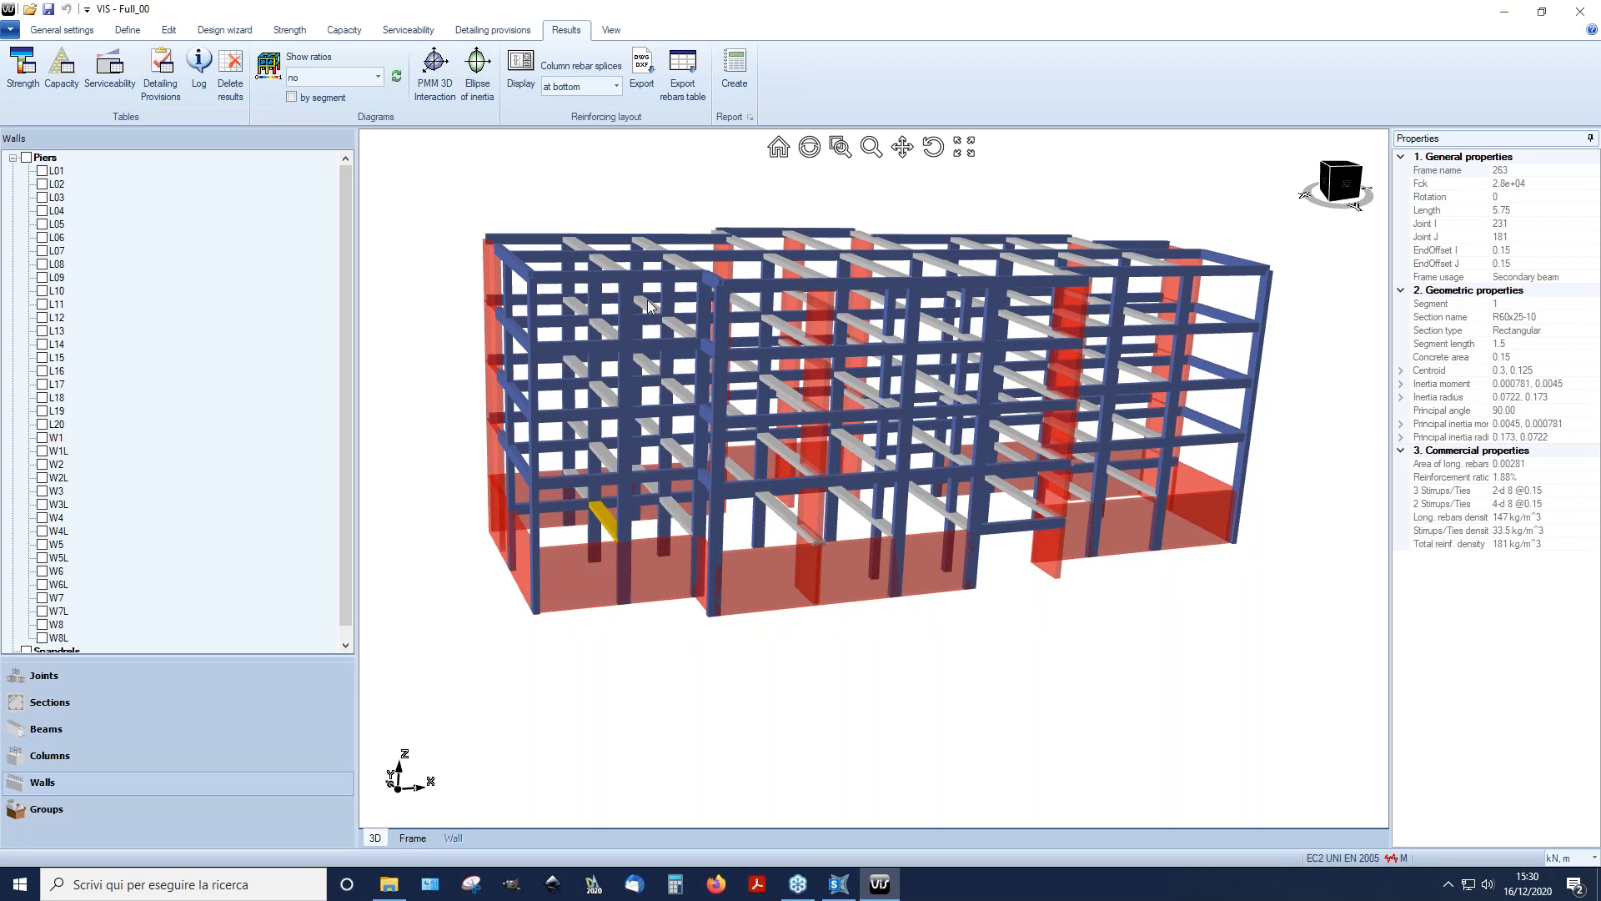
{"action": "left_click", "coordinate": [688, 73]}
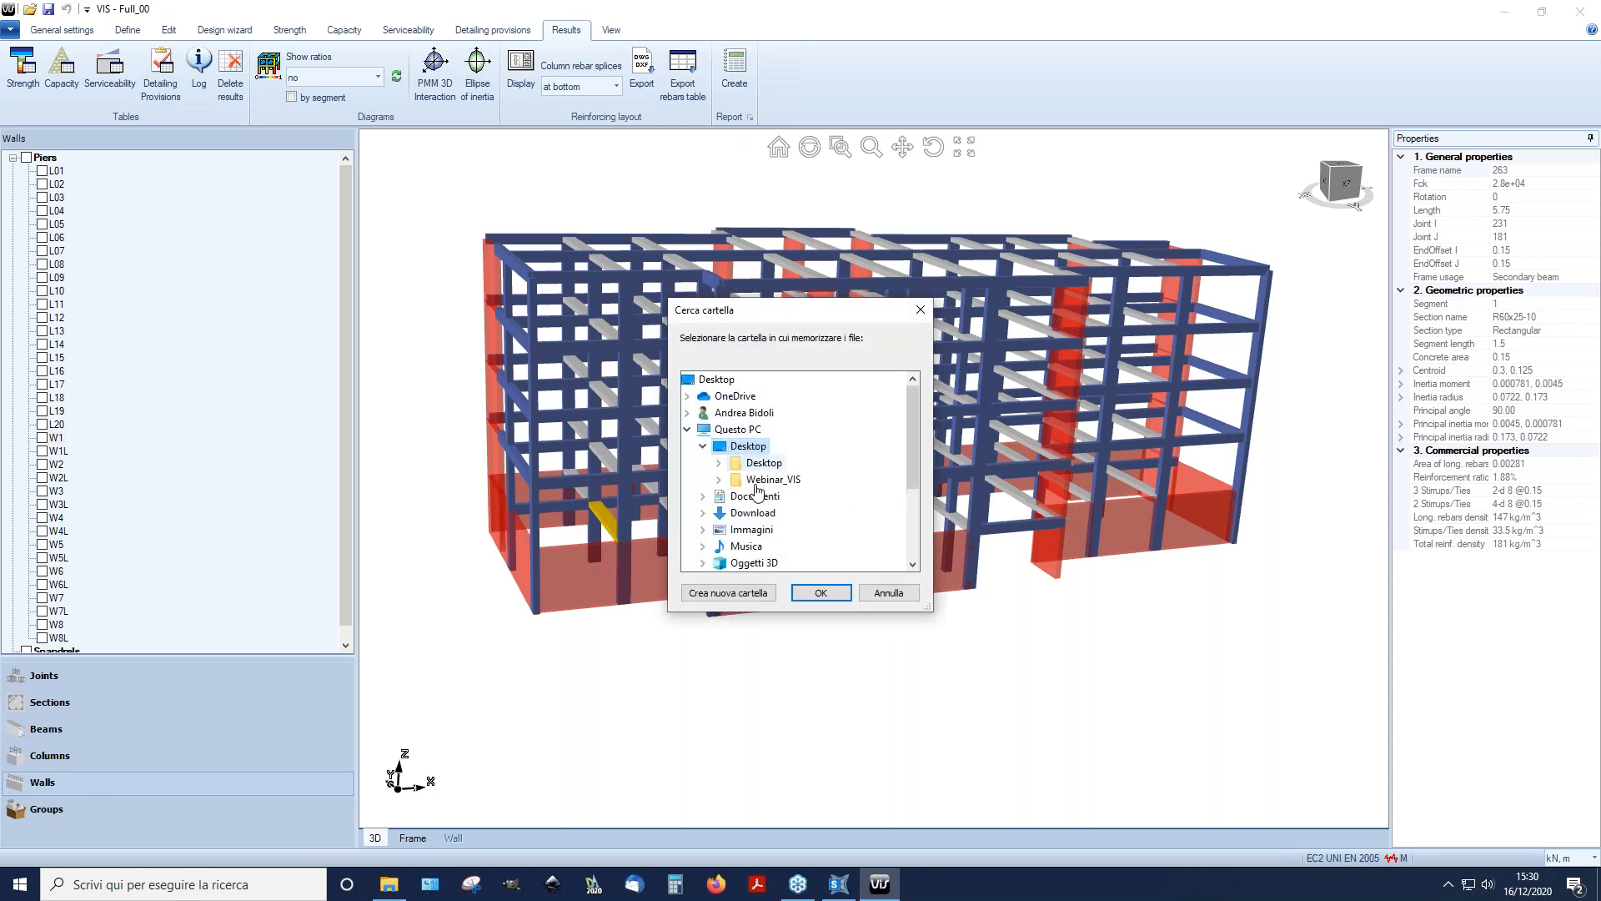
{"action": "left_click", "coordinate": [821, 592]}
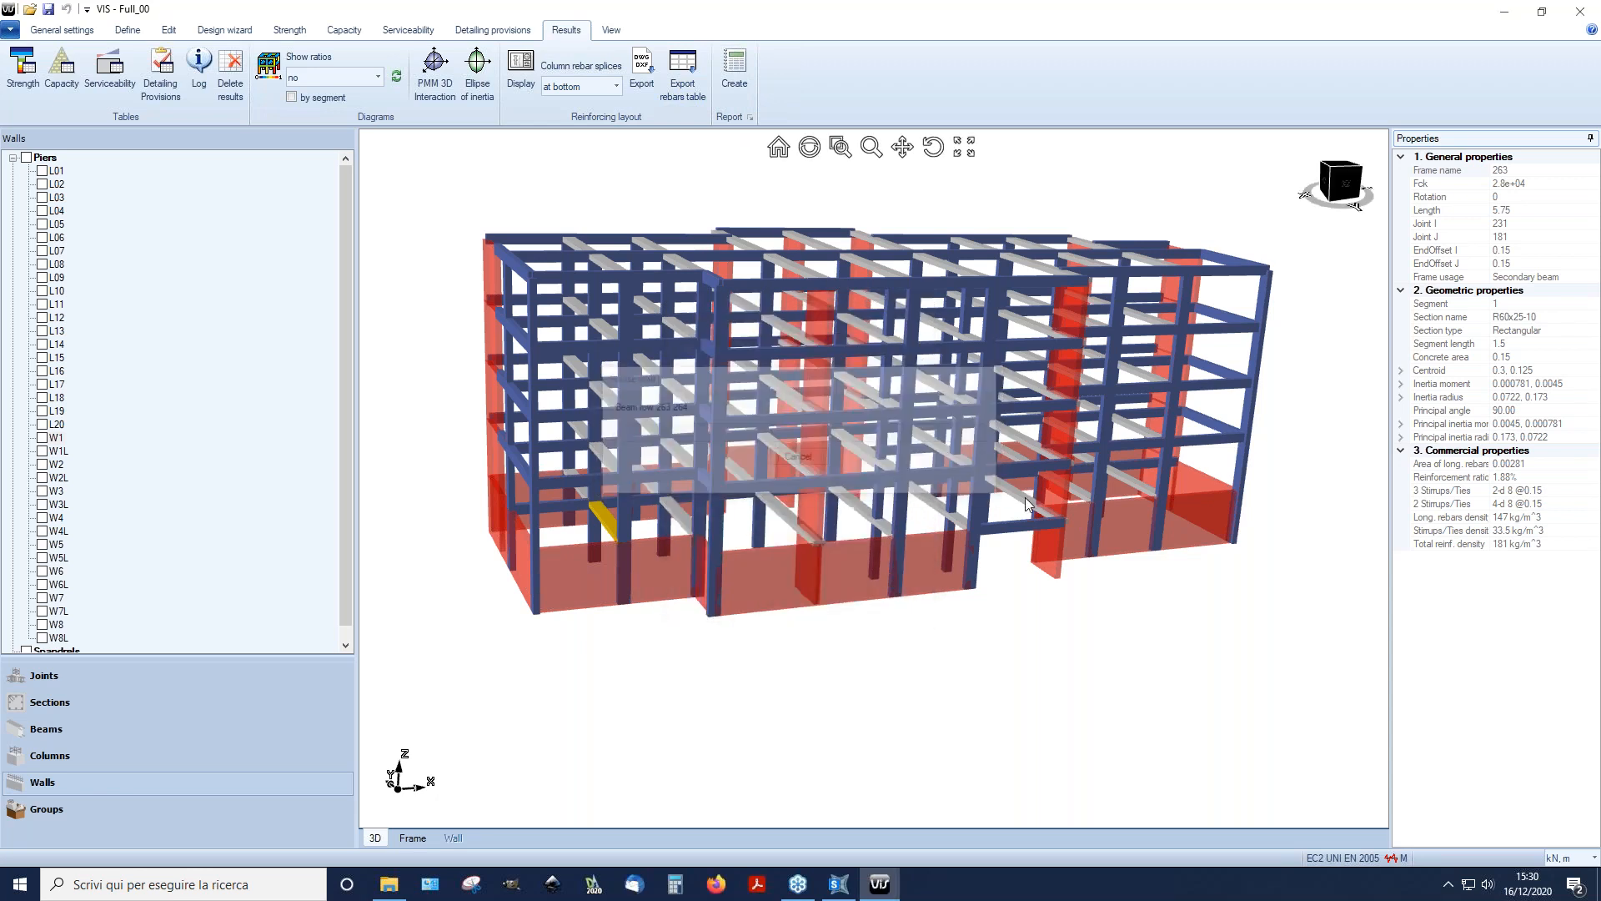
Step: Open the exported 263_264.xlsx in Excel, review its beams, segments, lengths, longitudinal bars and stirrups, and close it
{"action": "left_click", "coordinate": [1499, 10]}
{"action": "double_click", "coordinate": [30, 362]}
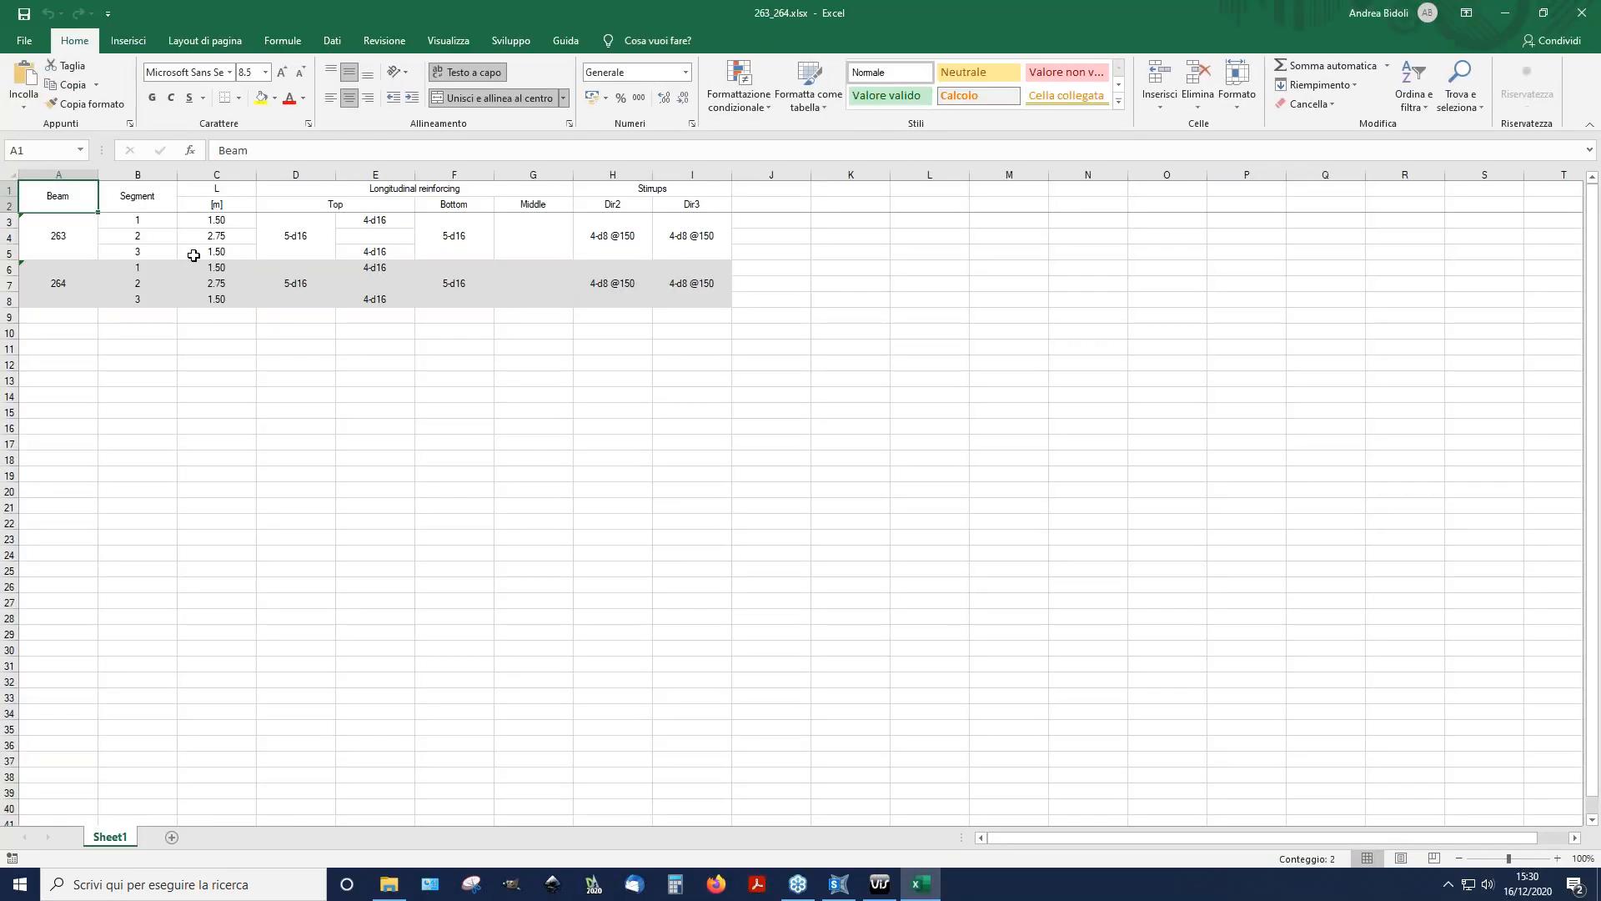
{"action": "left_click_drag", "start_coordinate": [79, 218], "coordinate": [79, 296]}
{"action": "left_click", "coordinate": [179, 458]}
{"action": "left_click", "coordinate": [59, 284]}
{"action": "left_click_drag", "start_coordinate": [146, 219], "coordinate": [146, 298]}
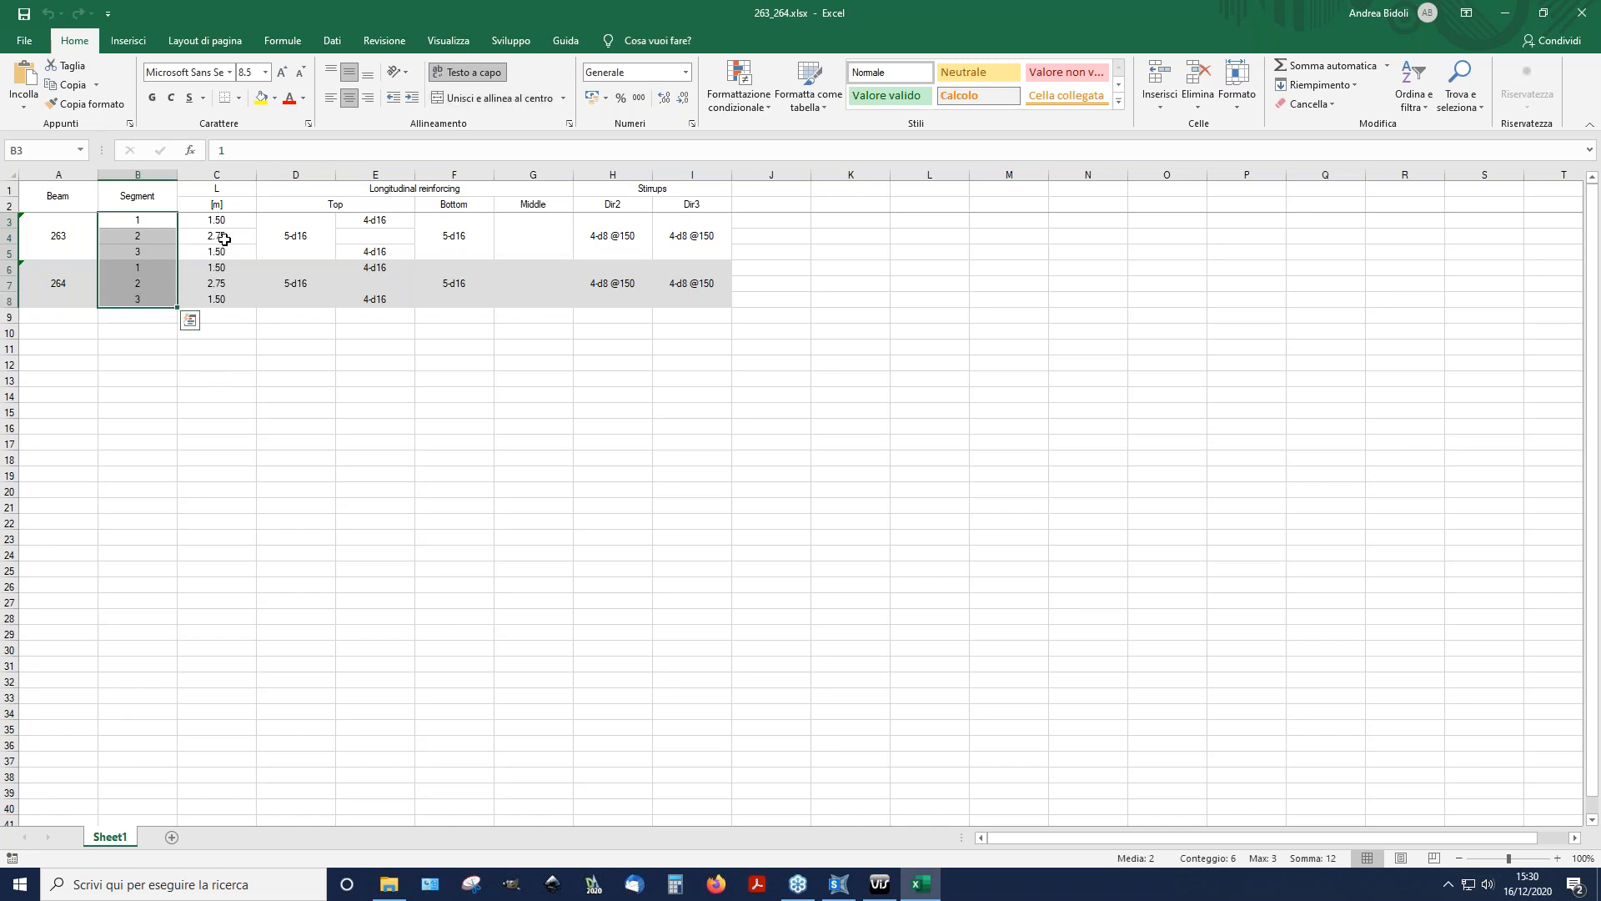
{"action": "left_click_drag", "start_coordinate": [225, 221], "coordinate": [218, 299]}
{"action": "left_click_drag", "start_coordinate": [308, 243], "coordinate": [722, 302]}
{"action": "left_click", "coordinate": [753, 419]}
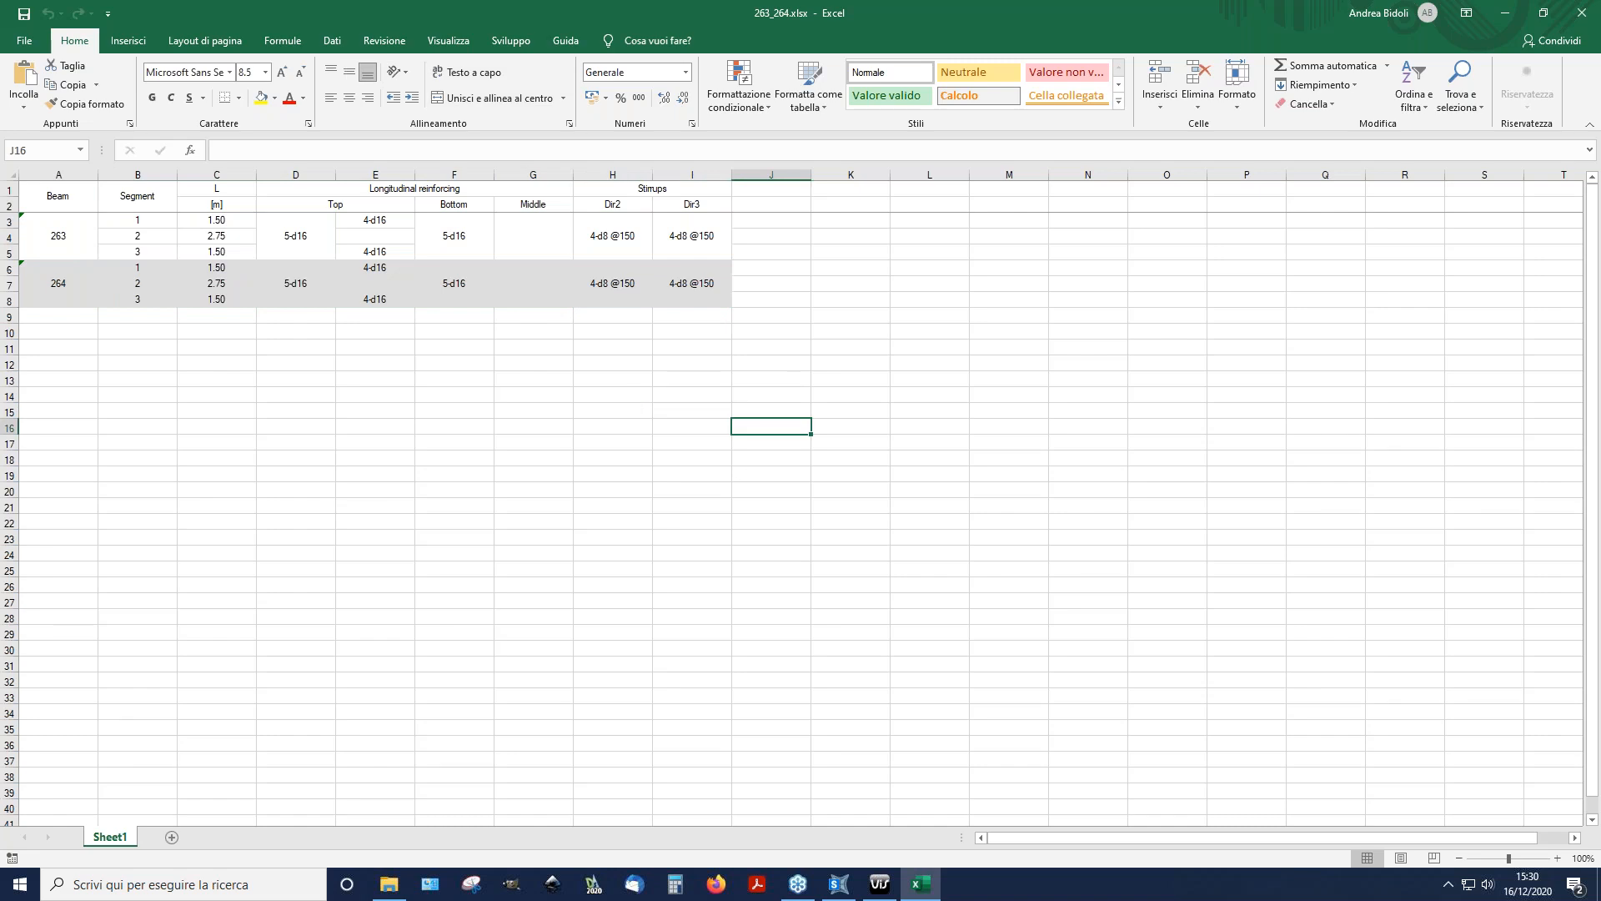
{"action": "left_click", "coordinate": [1582, 16]}
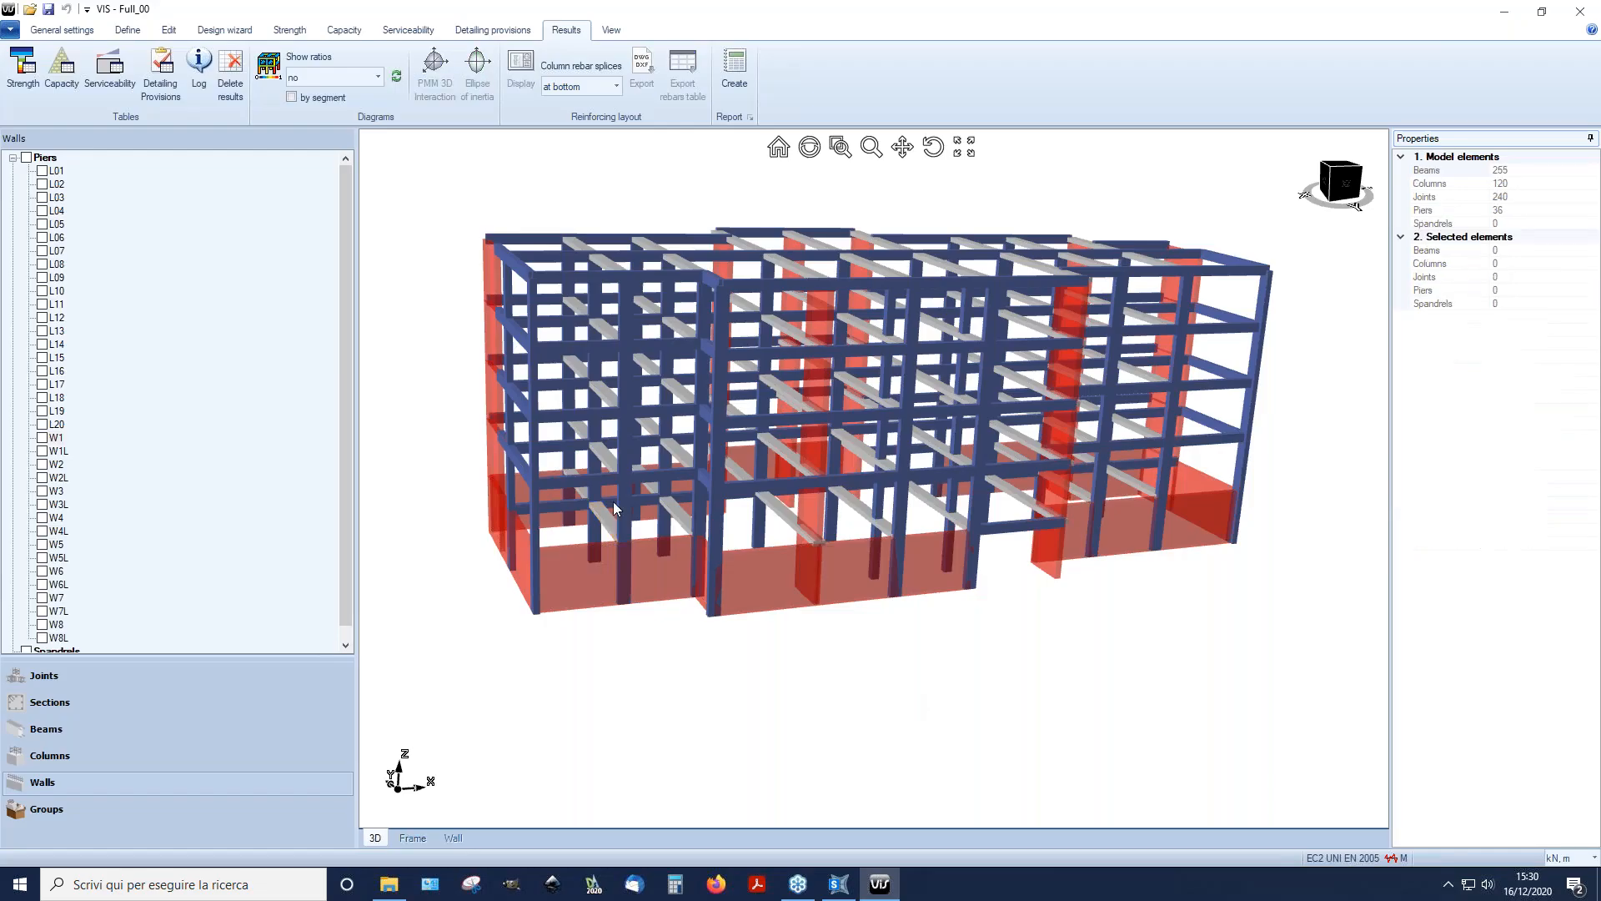
Step: Export the reinforcing layout of the beam line containing beam 263 to the Desktop in DXF format
{"action": "left_click", "coordinate": [605, 524]}
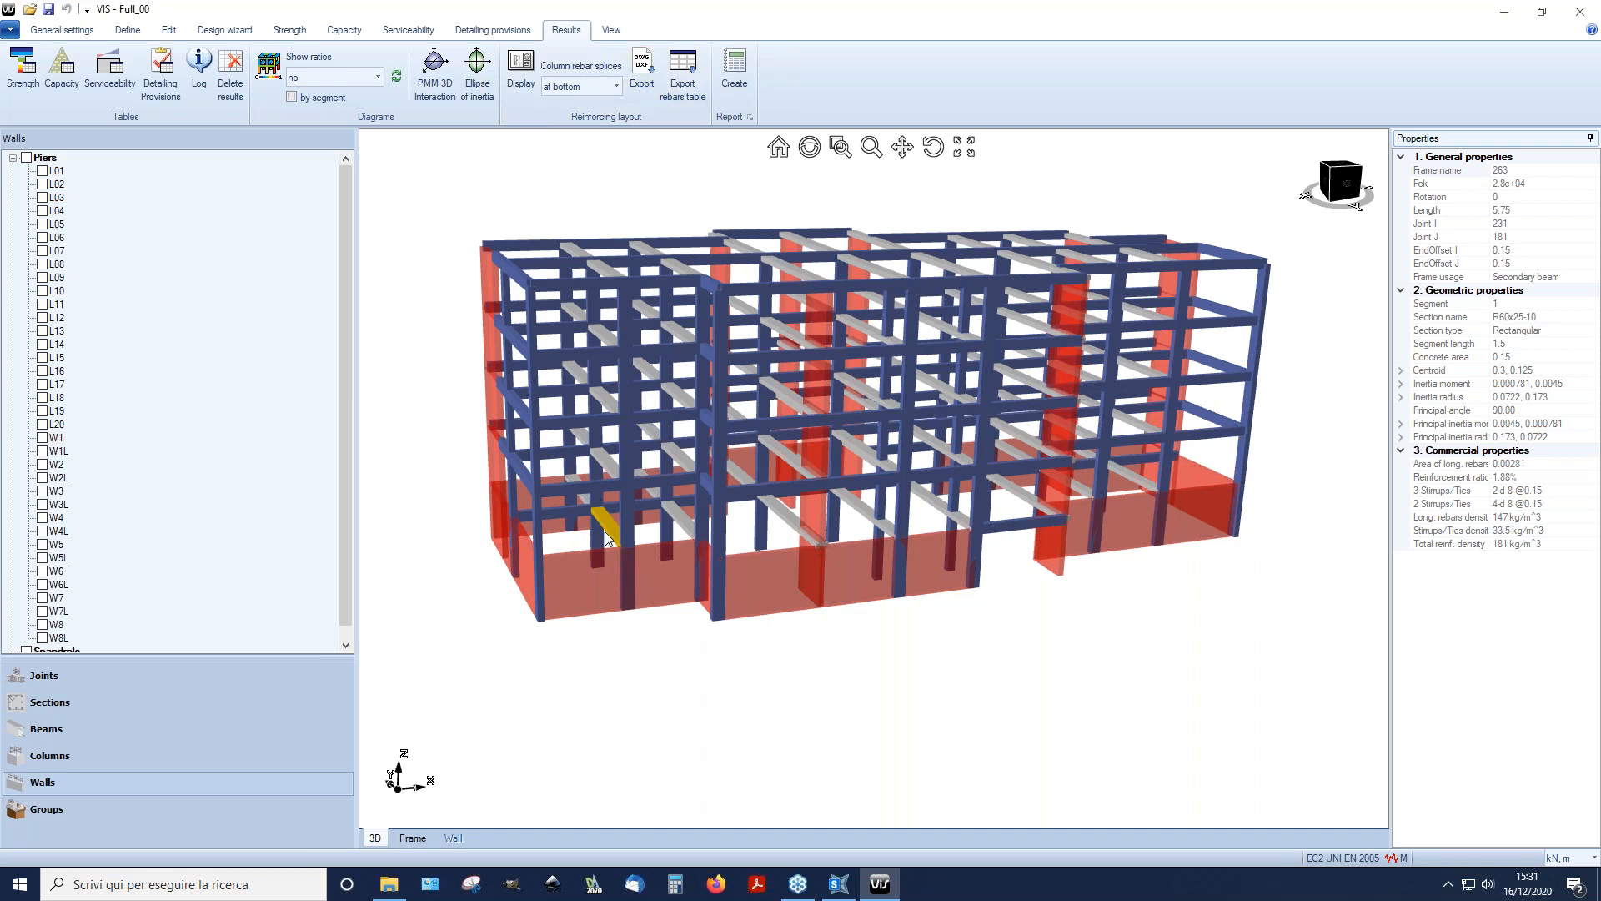
{"action": "left_click", "coordinate": [642, 69]}
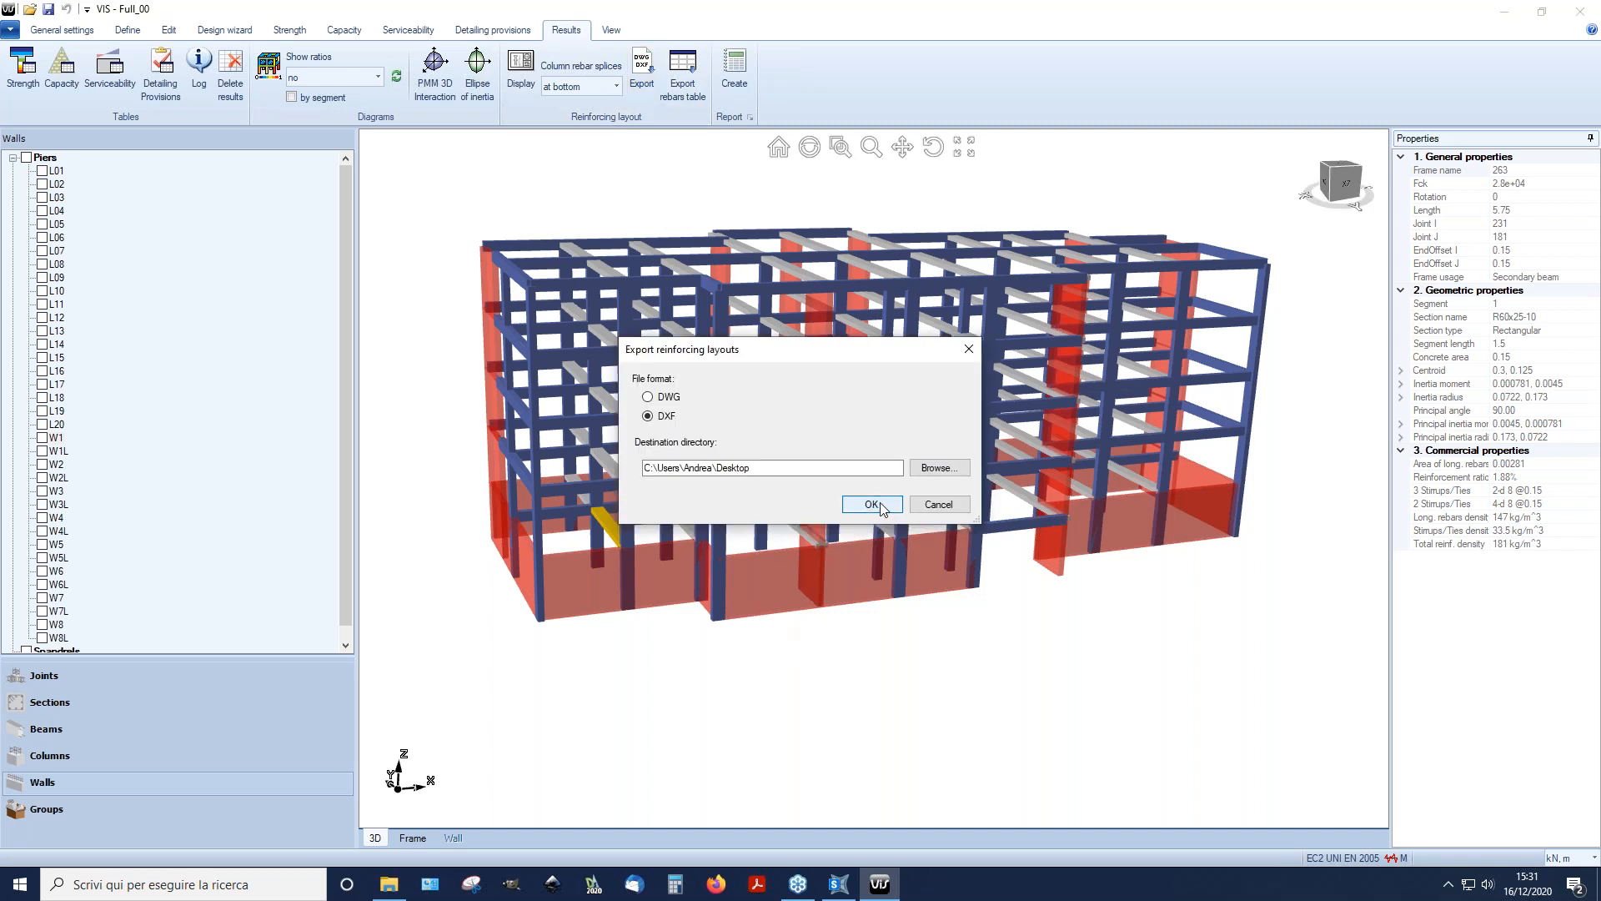
{"action": "left_click", "coordinate": [871, 505]}
{"action": "left_click", "coordinate": [770, 718]}
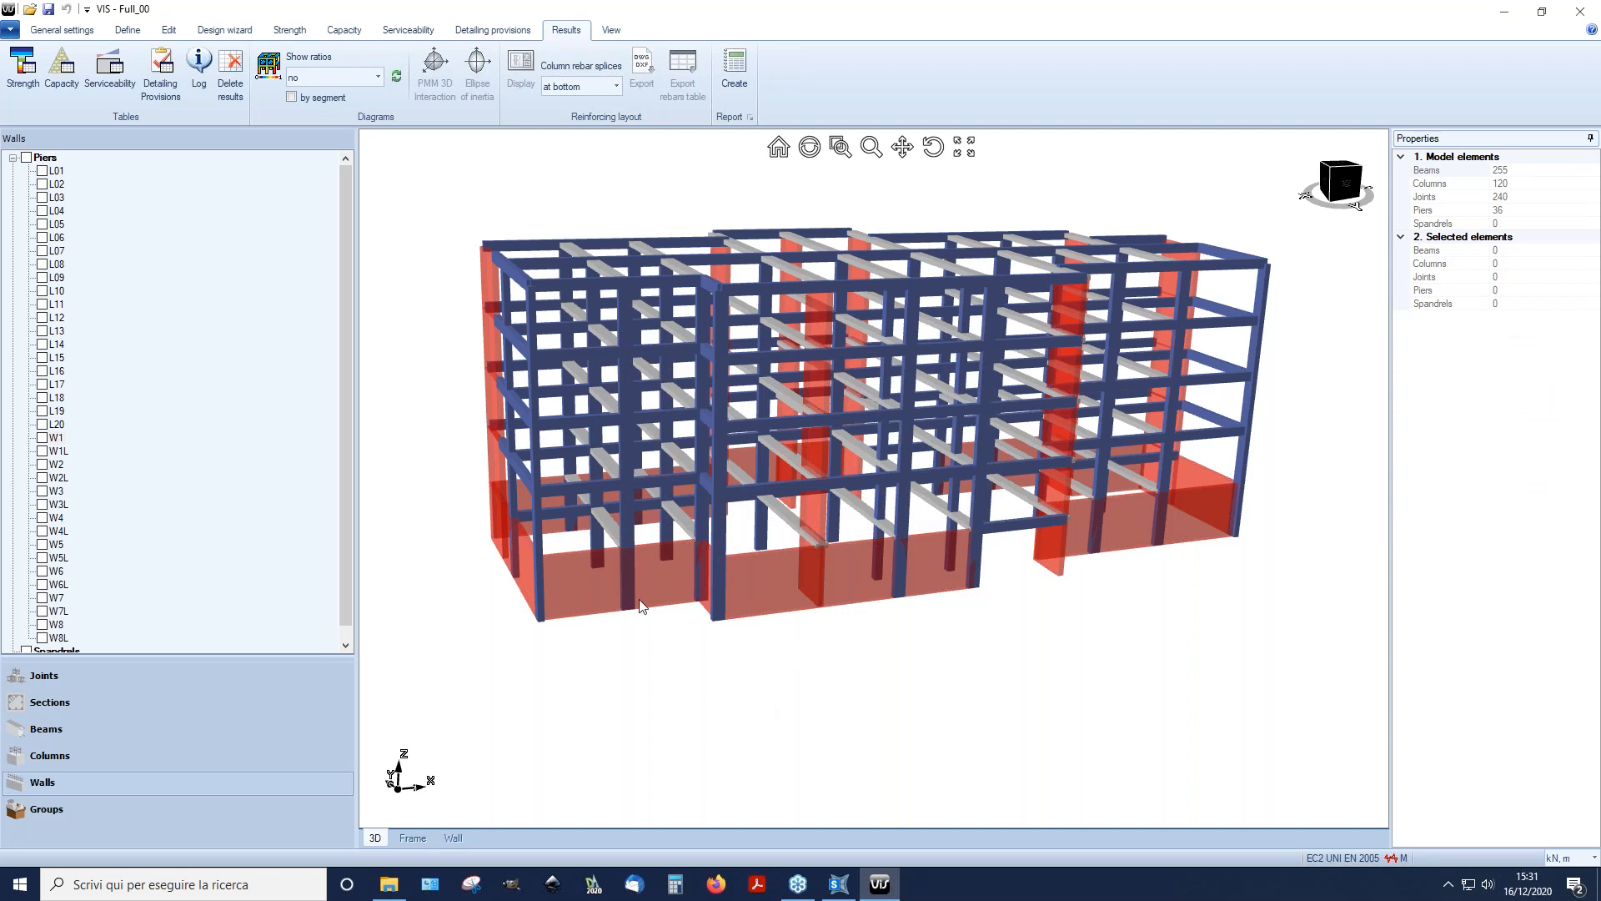
Step: Export the reinforcing layout of the column line containing column 111 to the Desktop in DXF format
{"action": "left_click", "coordinate": [510, 482]}
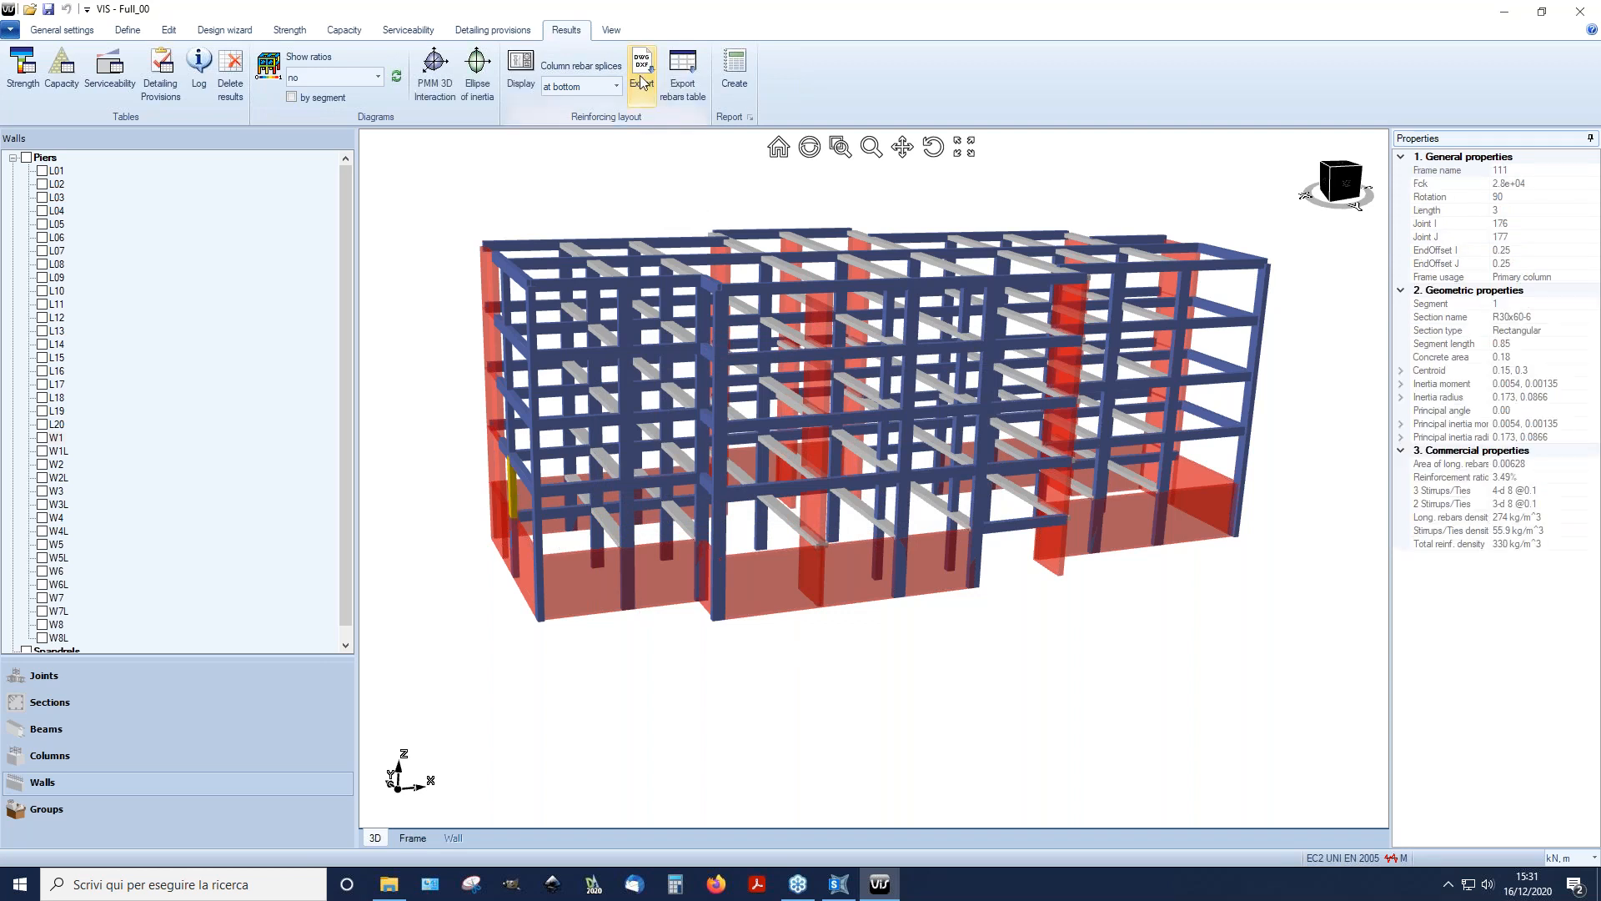
{"action": "left_click", "coordinate": [642, 77]}
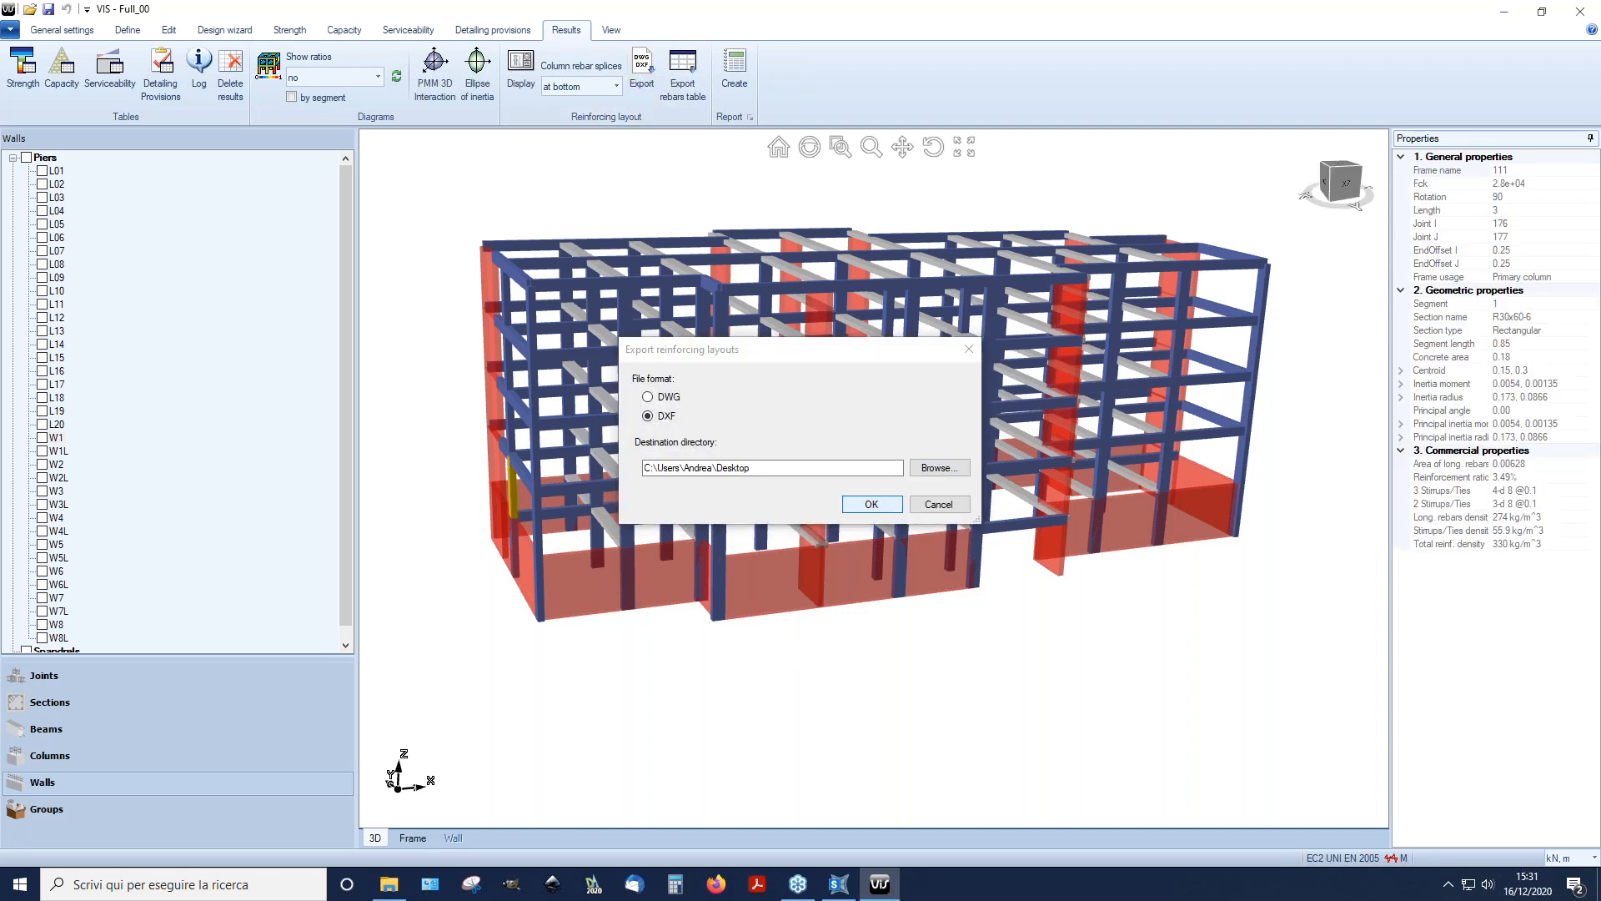
{"action": "left_click", "coordinate": [871, 504]}
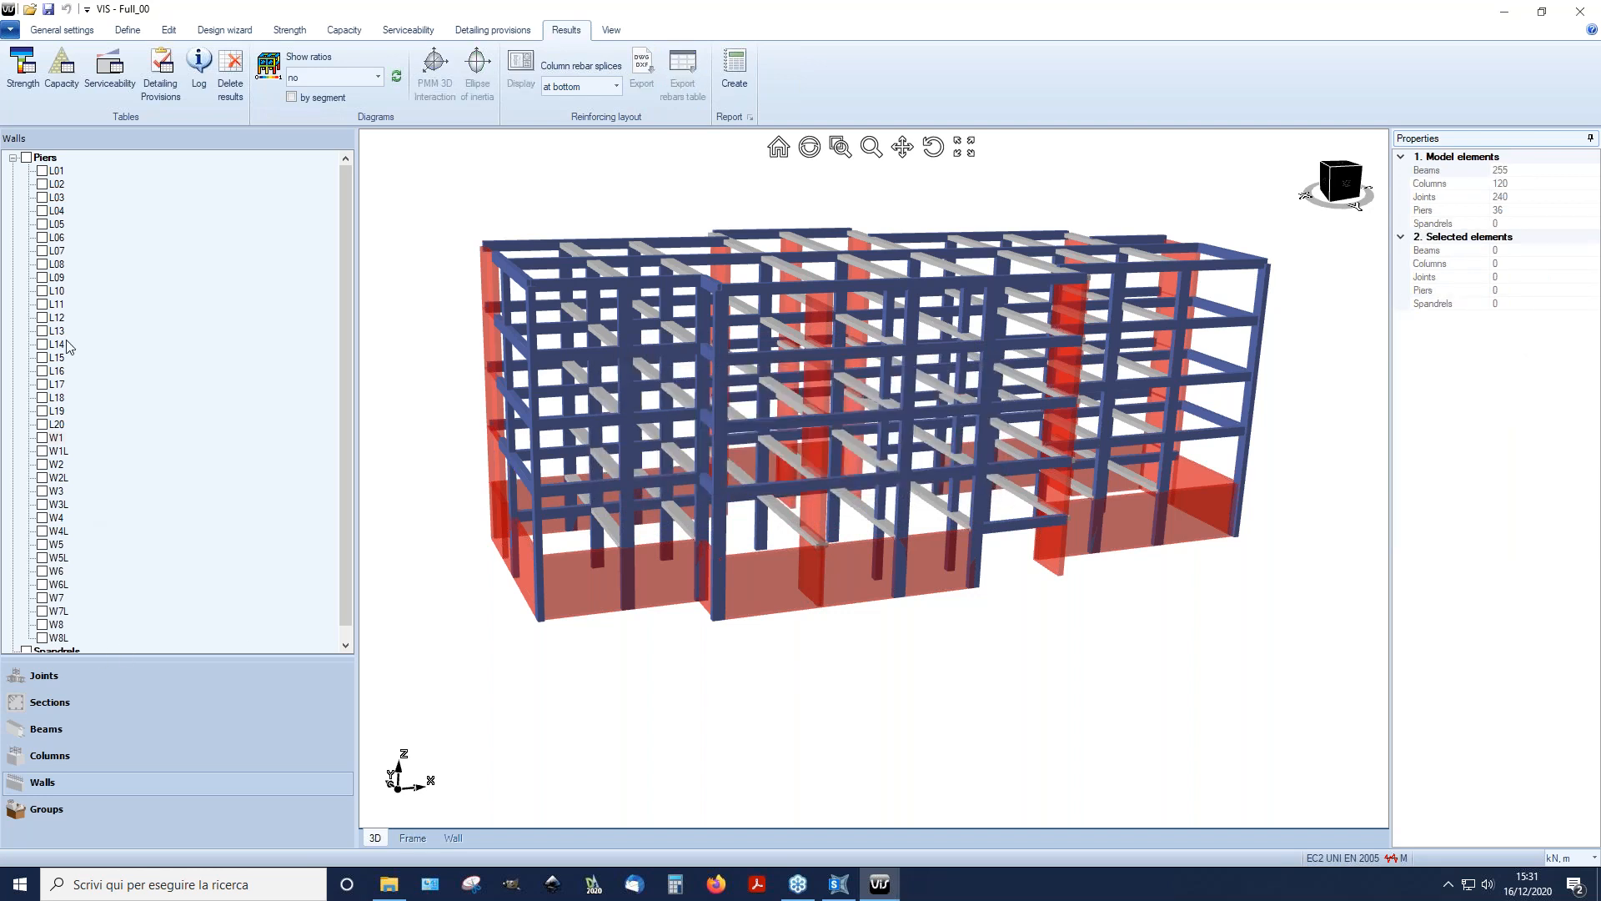
Step: Export the reinforcing layout of wall pier W1 to the Desktop in DXF format
{"action": "left_click", "coordinate": [54, 437]}
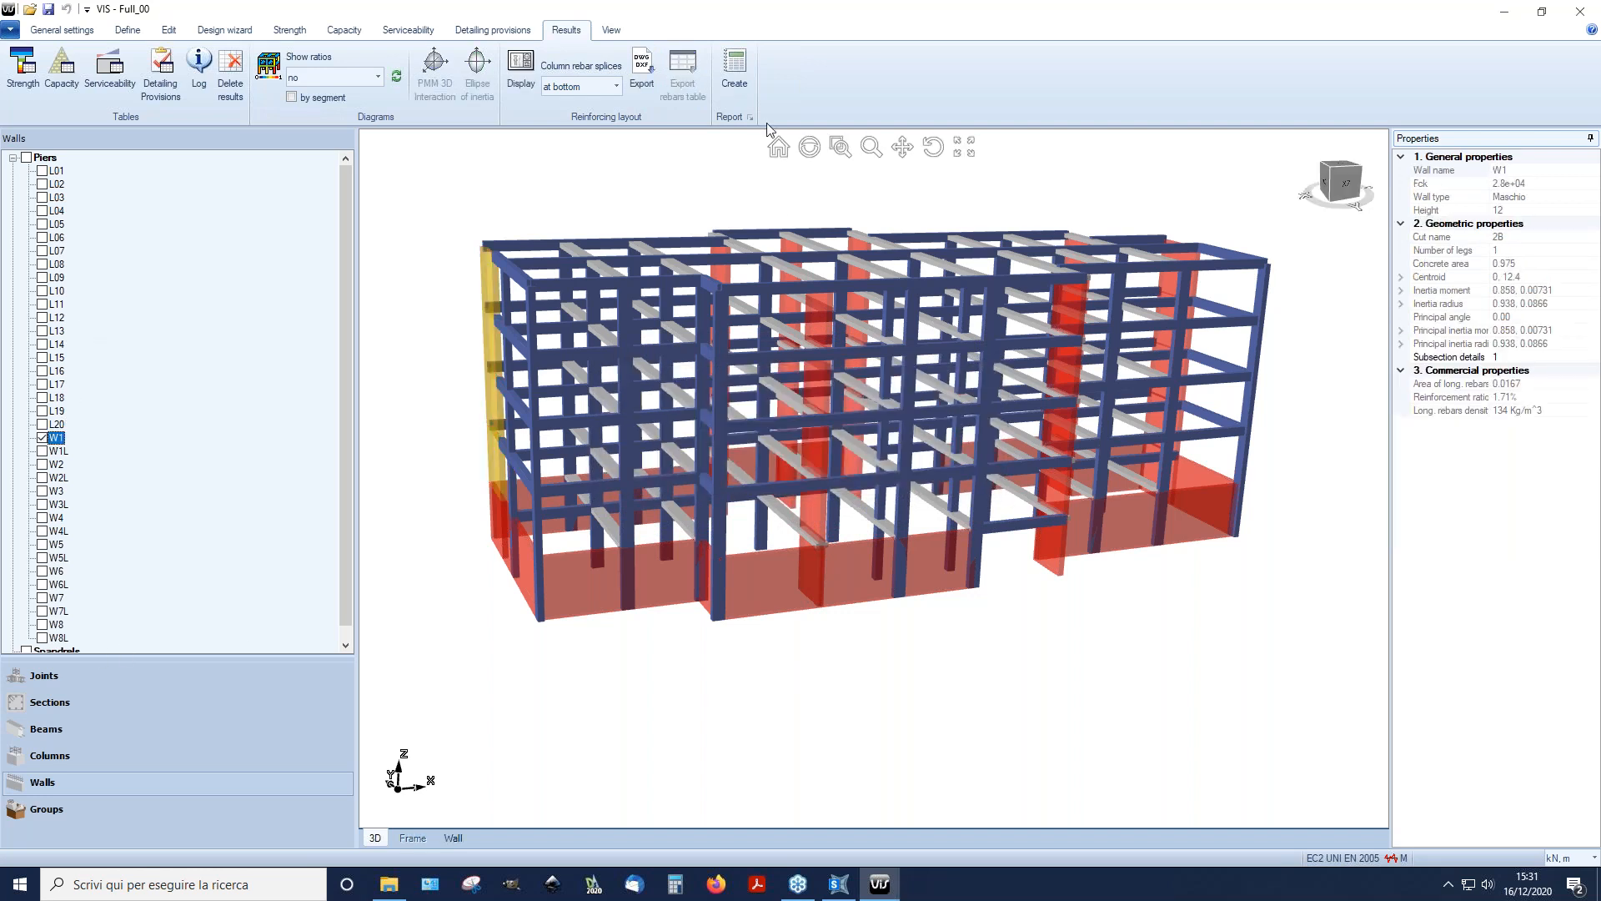
{"action": "left_click", "coordinate": [646, 85]}
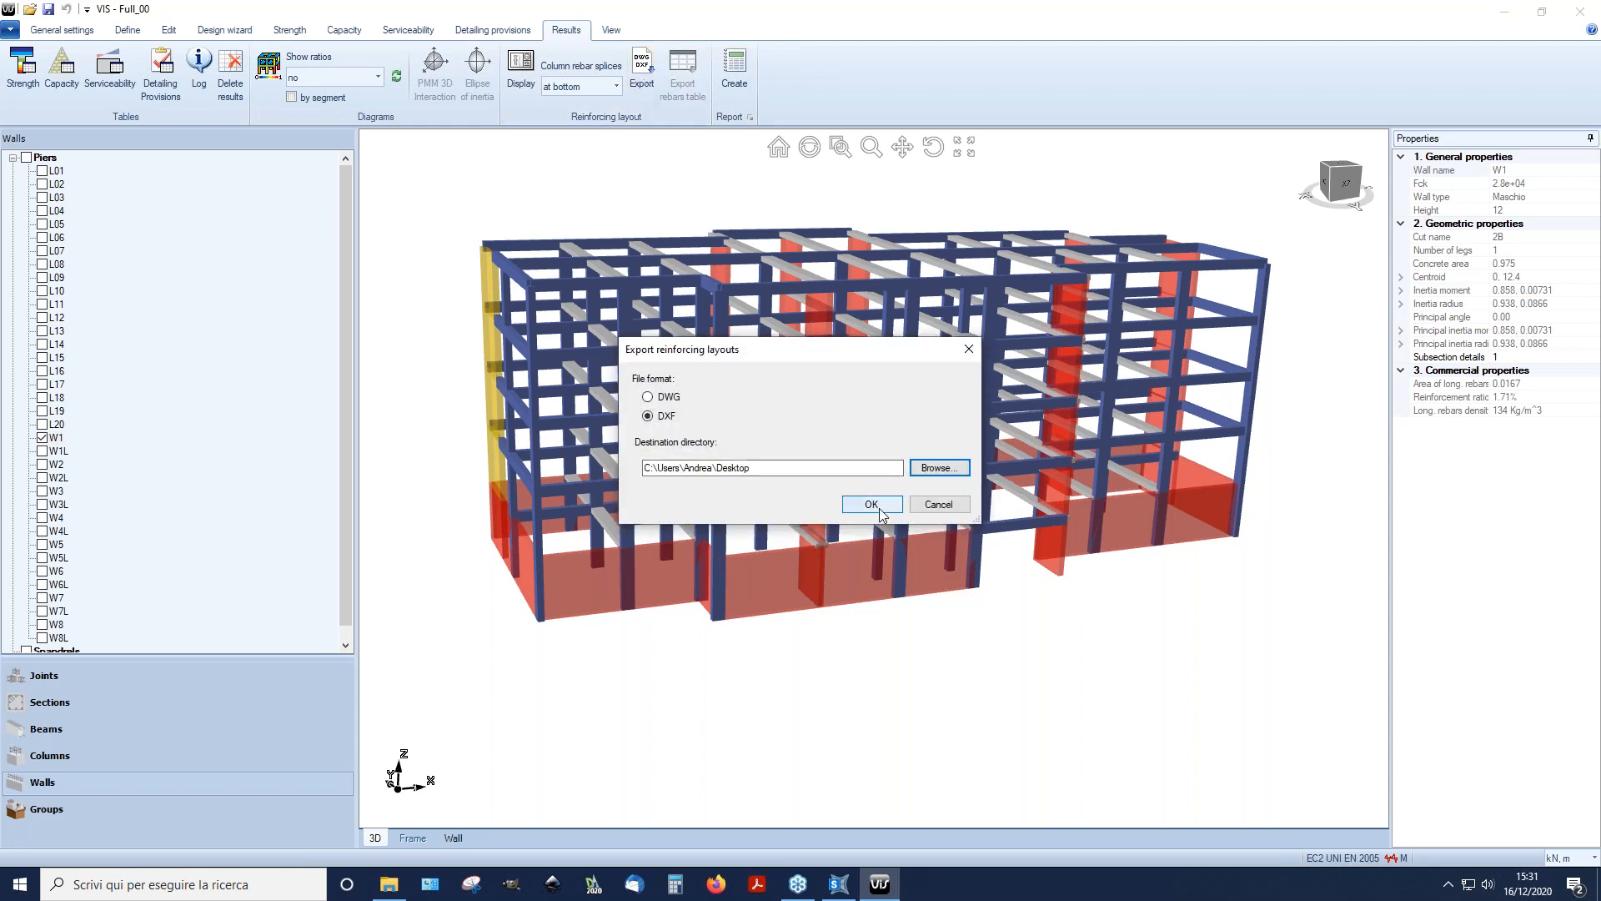
{"action": "left_click", "coordinate": [876, 503]}
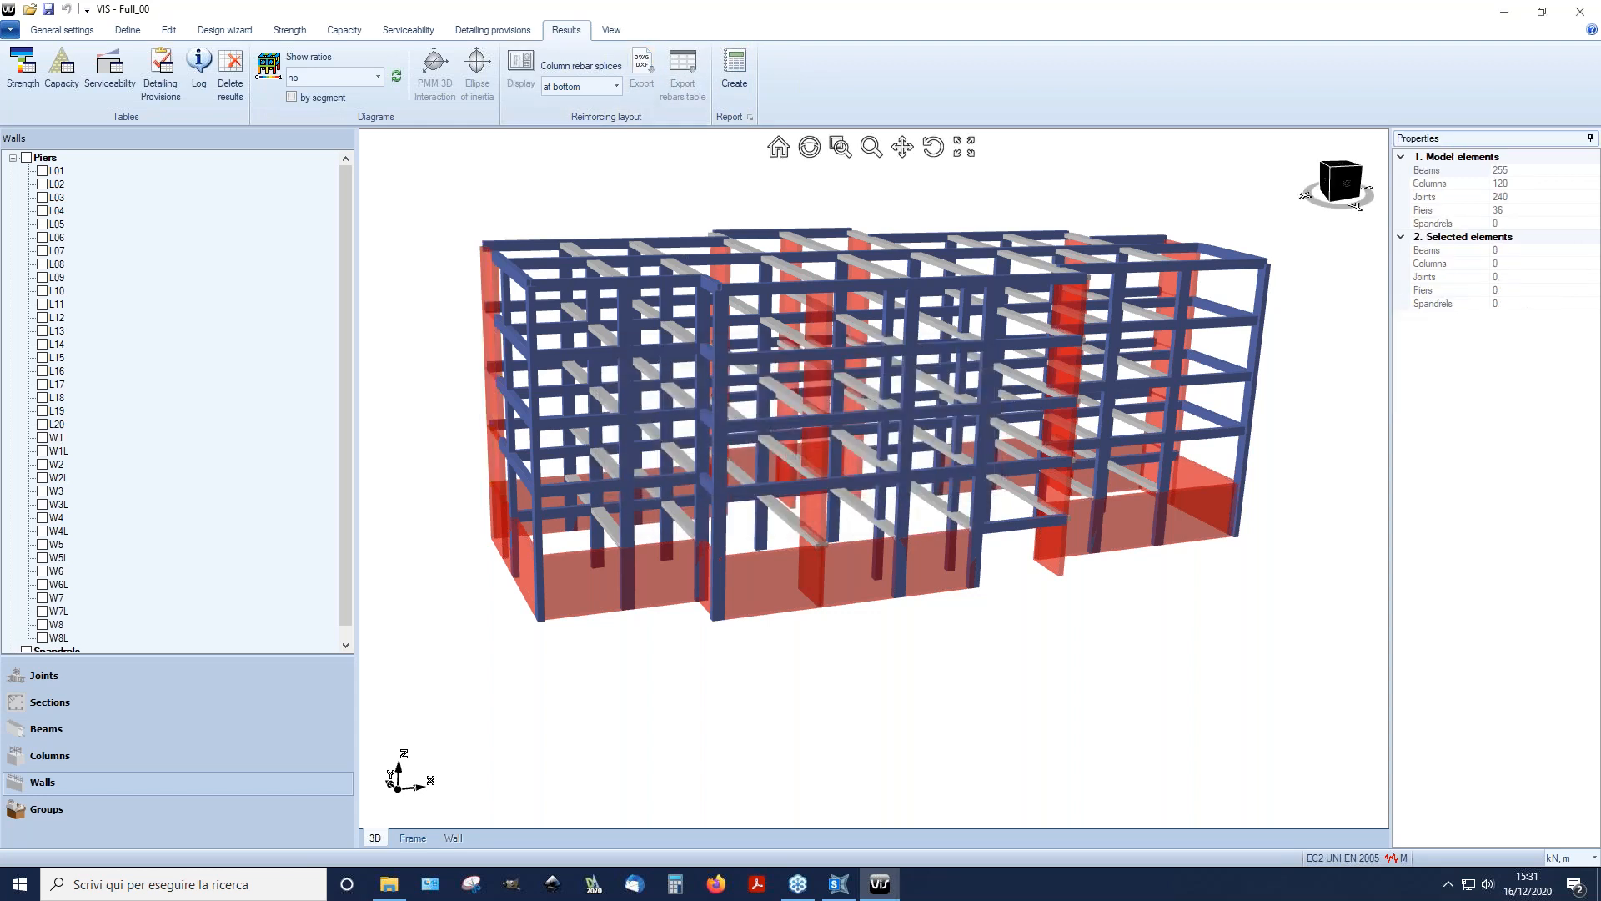
Step: Open the exported 263_264.dxf in DraftSight and examine the rebar layouts, stirrups and cross-sections of beams 263 and 264
{"action": "left_click", "coordinate": [1515, 19]}
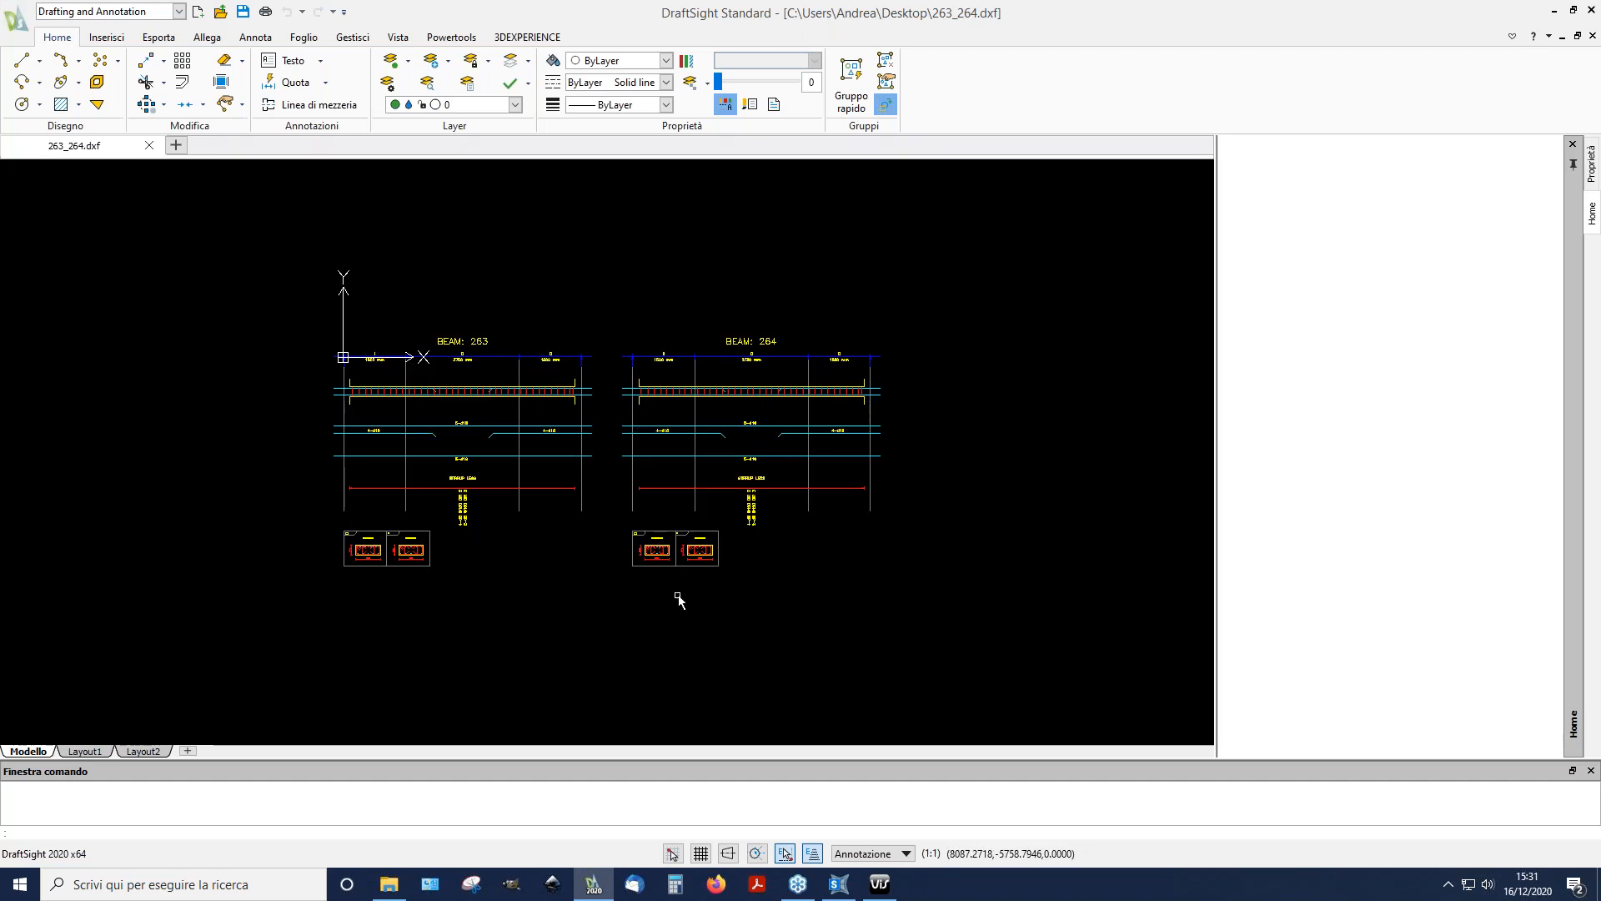
{"action": "scroll", "coordinate": [536, 602], "scroll_direction": "up", "scroll_amount": 3}
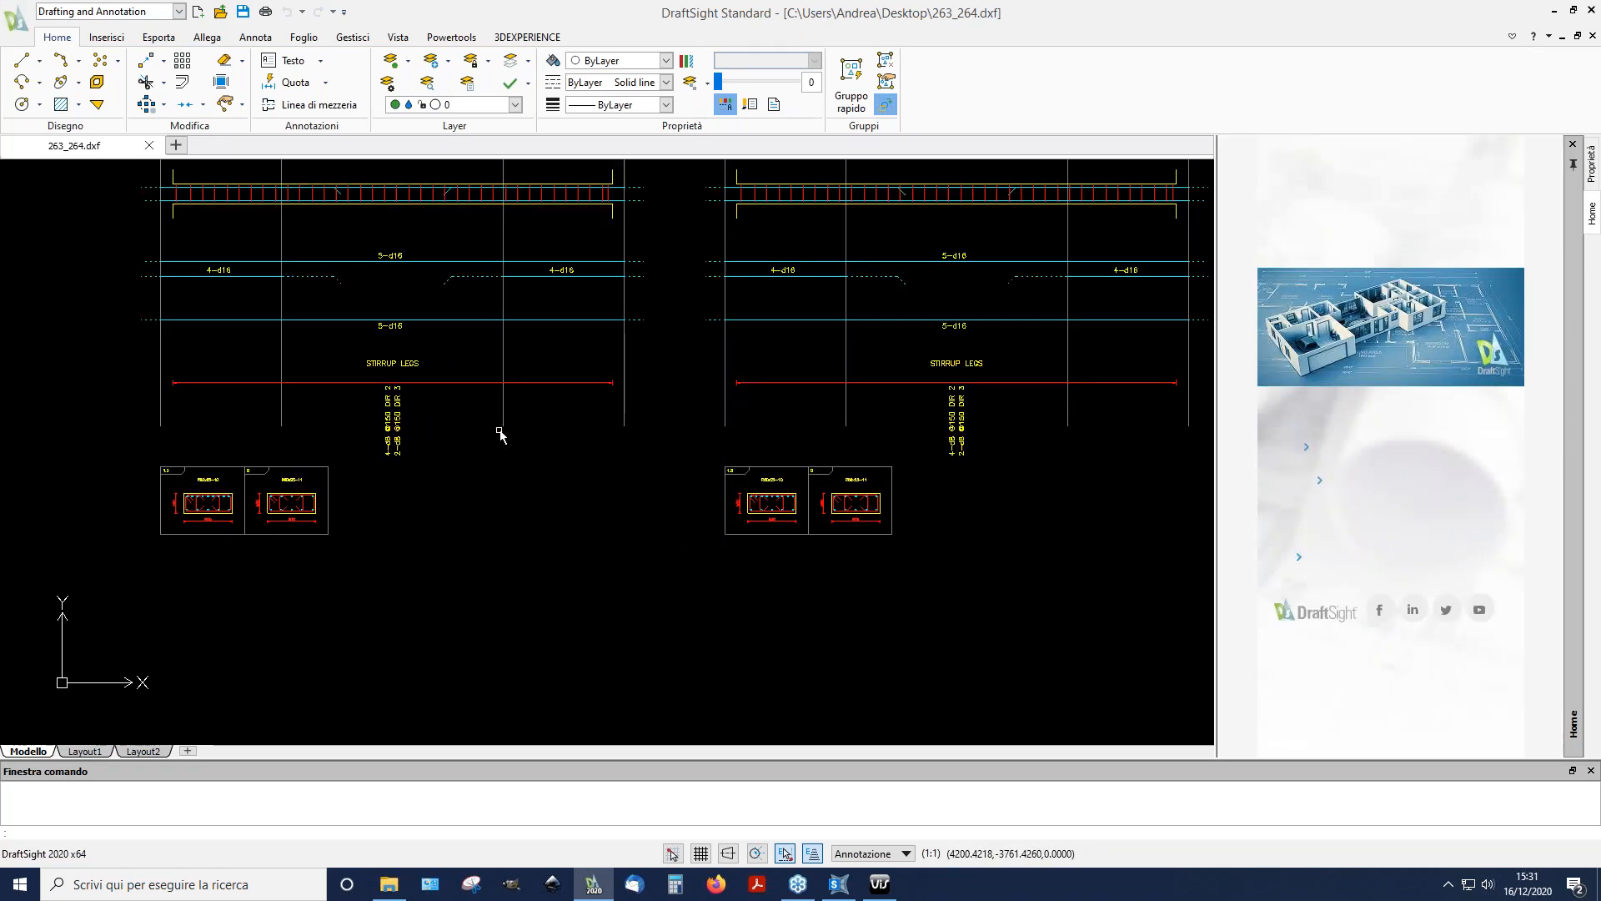
{"action": "scroll", "coordinate": [542, 613], "scroll_direction": "down", "scroll_amount": 1}
{"action": "scroll", "coordinate": [621, 315], "scroll_direction": "up", "scroll_amount": 1}
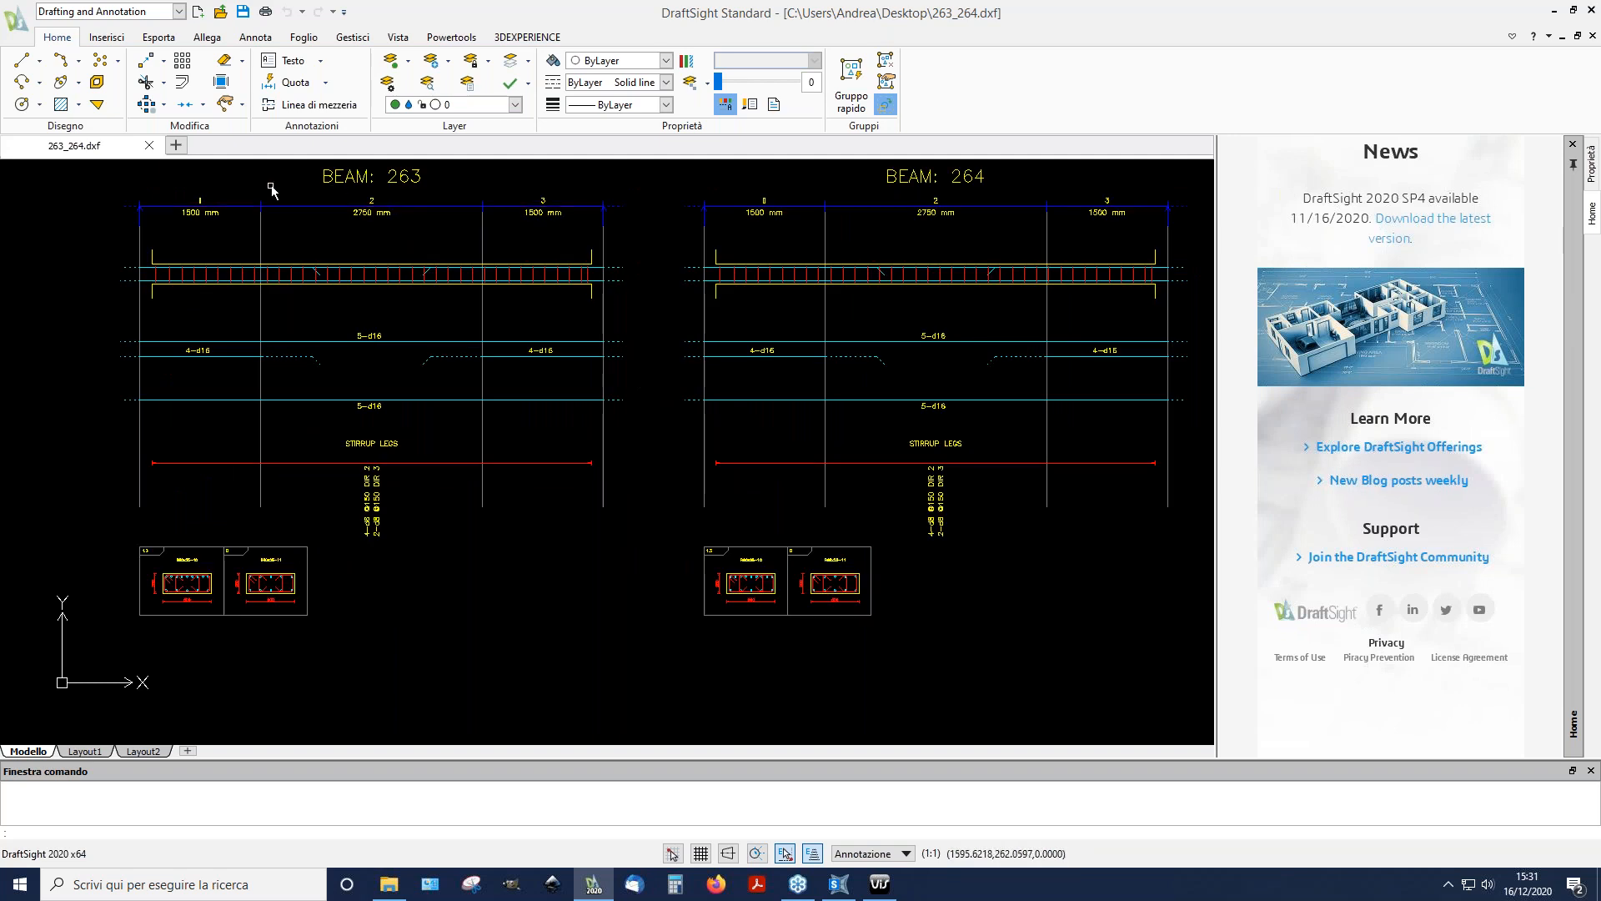
{"action": "scroll", "coordinate": [250, 213], "scroll_direction": "up", "scroll_amount": 1}
{"action": "middle_click_drag", "start_coordinate": [451, 428], "coordinate": [432, 447]}
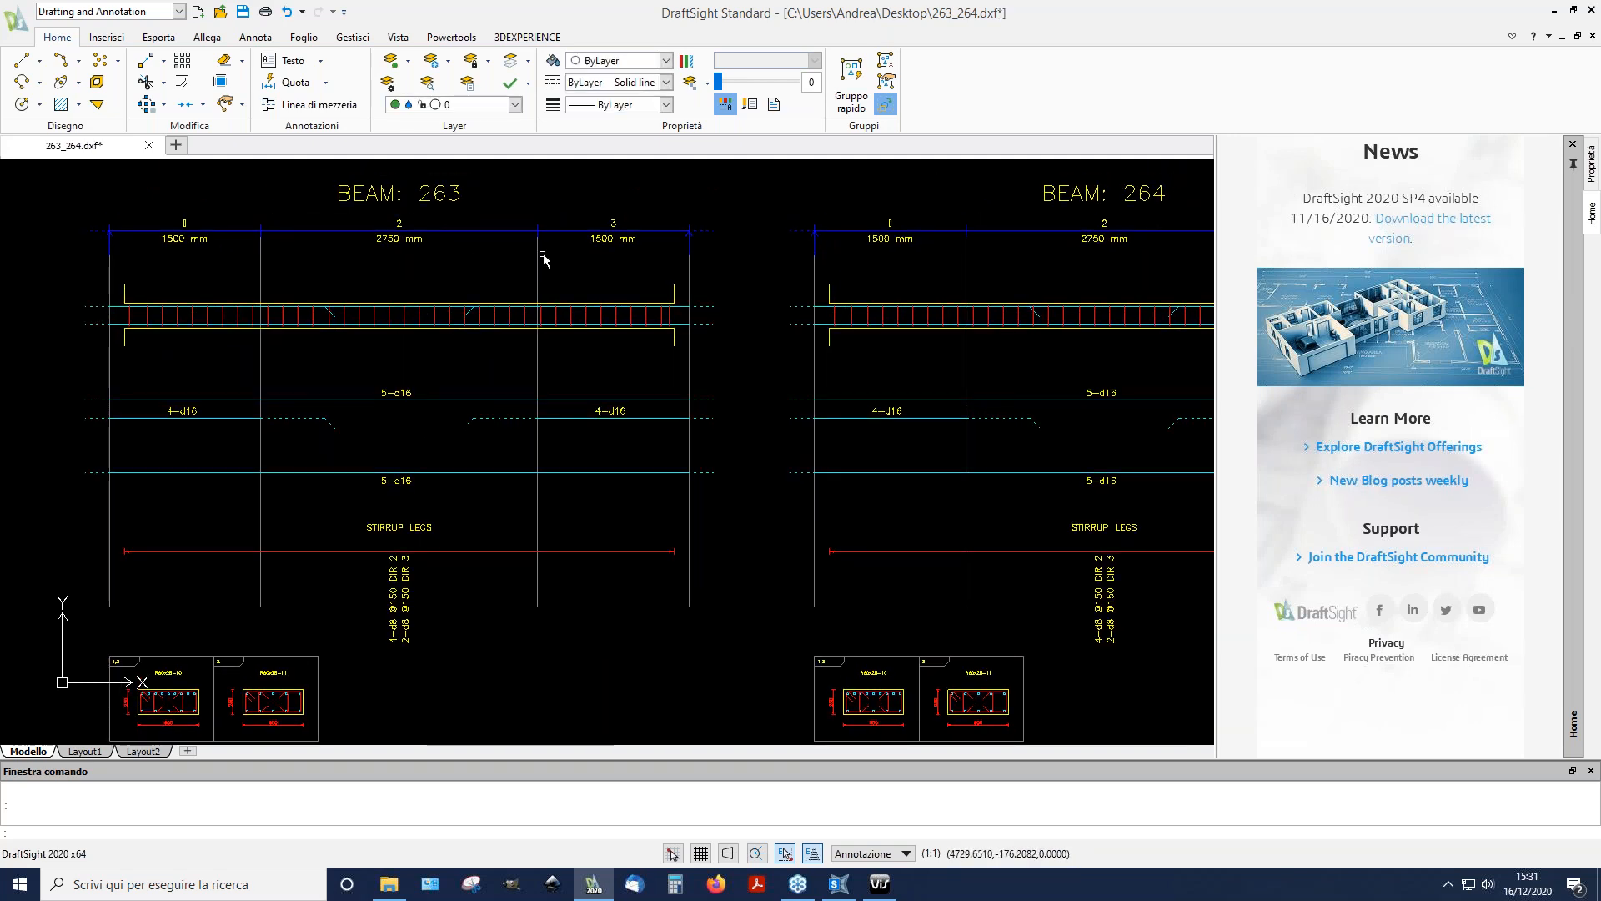
{"action": "scroll", "coordinate": [409, 409], "scroll_direction": "down", "scroll_amount": 1}
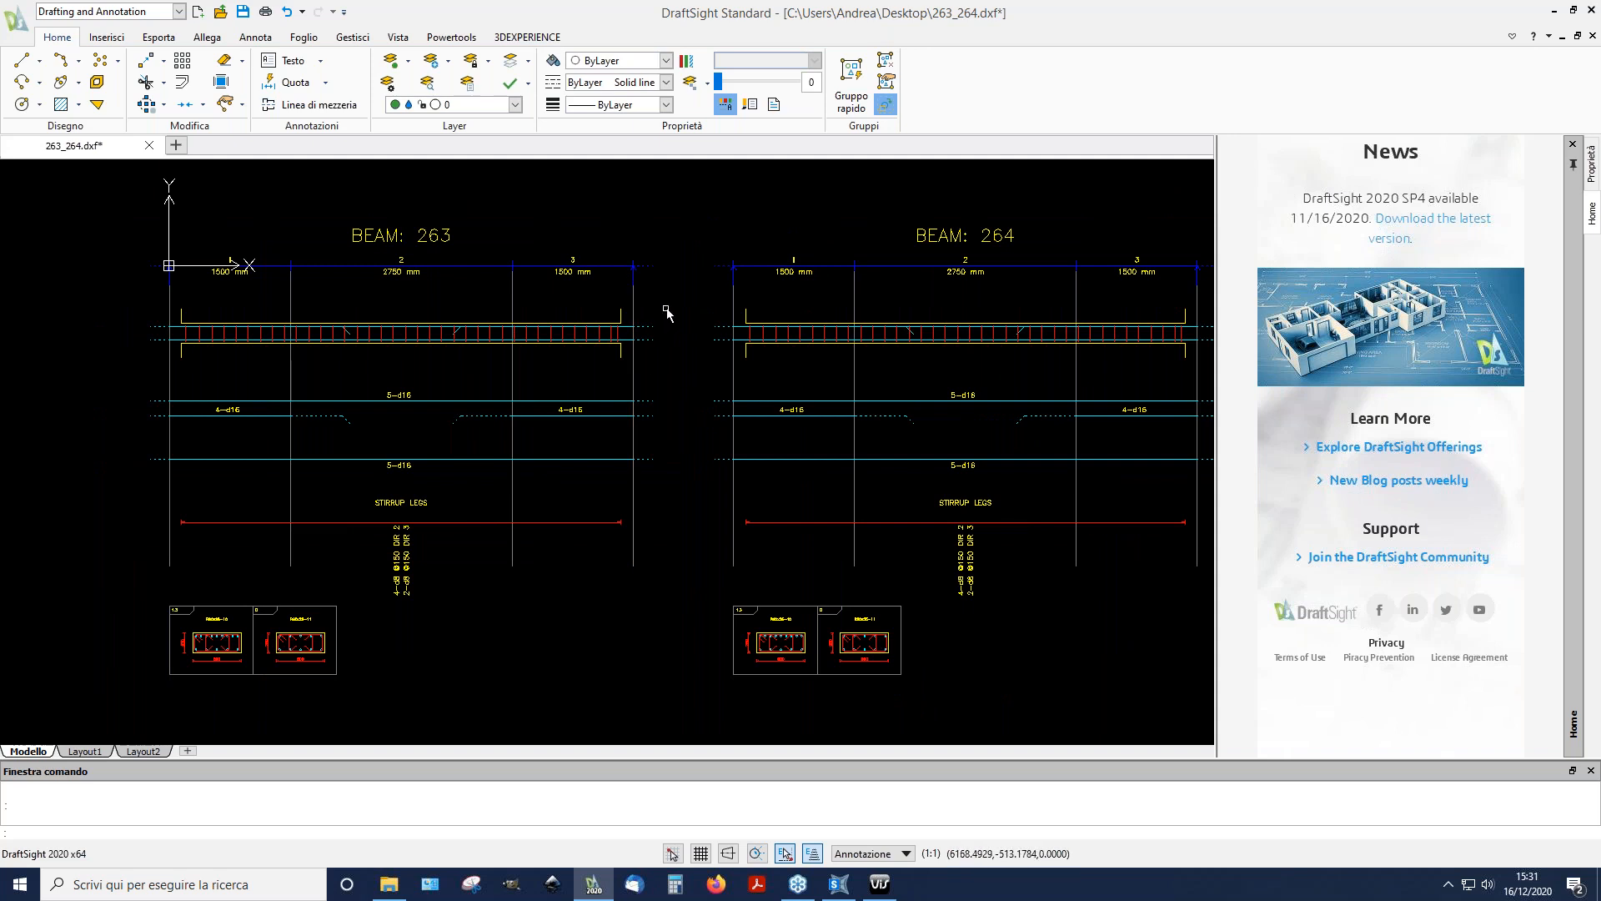
{"action": "scroll", "coordinate": [490, 326], "scroll_direction": "down", "scroll_amount": 1}
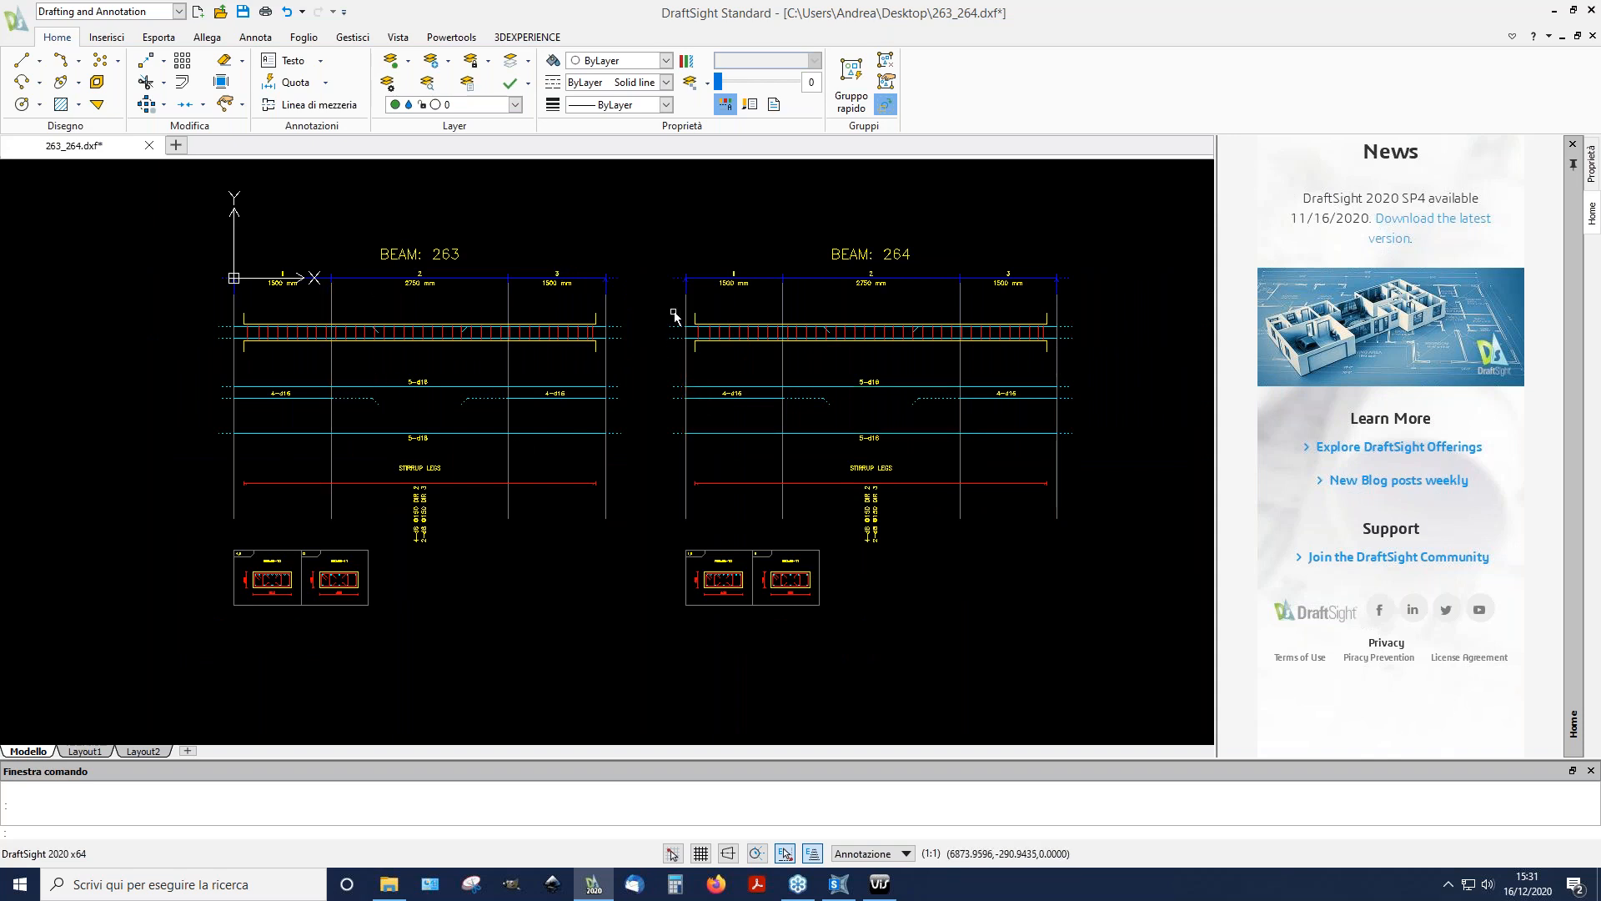
Step: Move the whole beam 264 layout so the start of its dimension line meets the end of beam 263's dimension line
{"action": "left_click", "coordinate": [656, 198]}
{"action": "left_click", "coordinate": [1153, 673]}
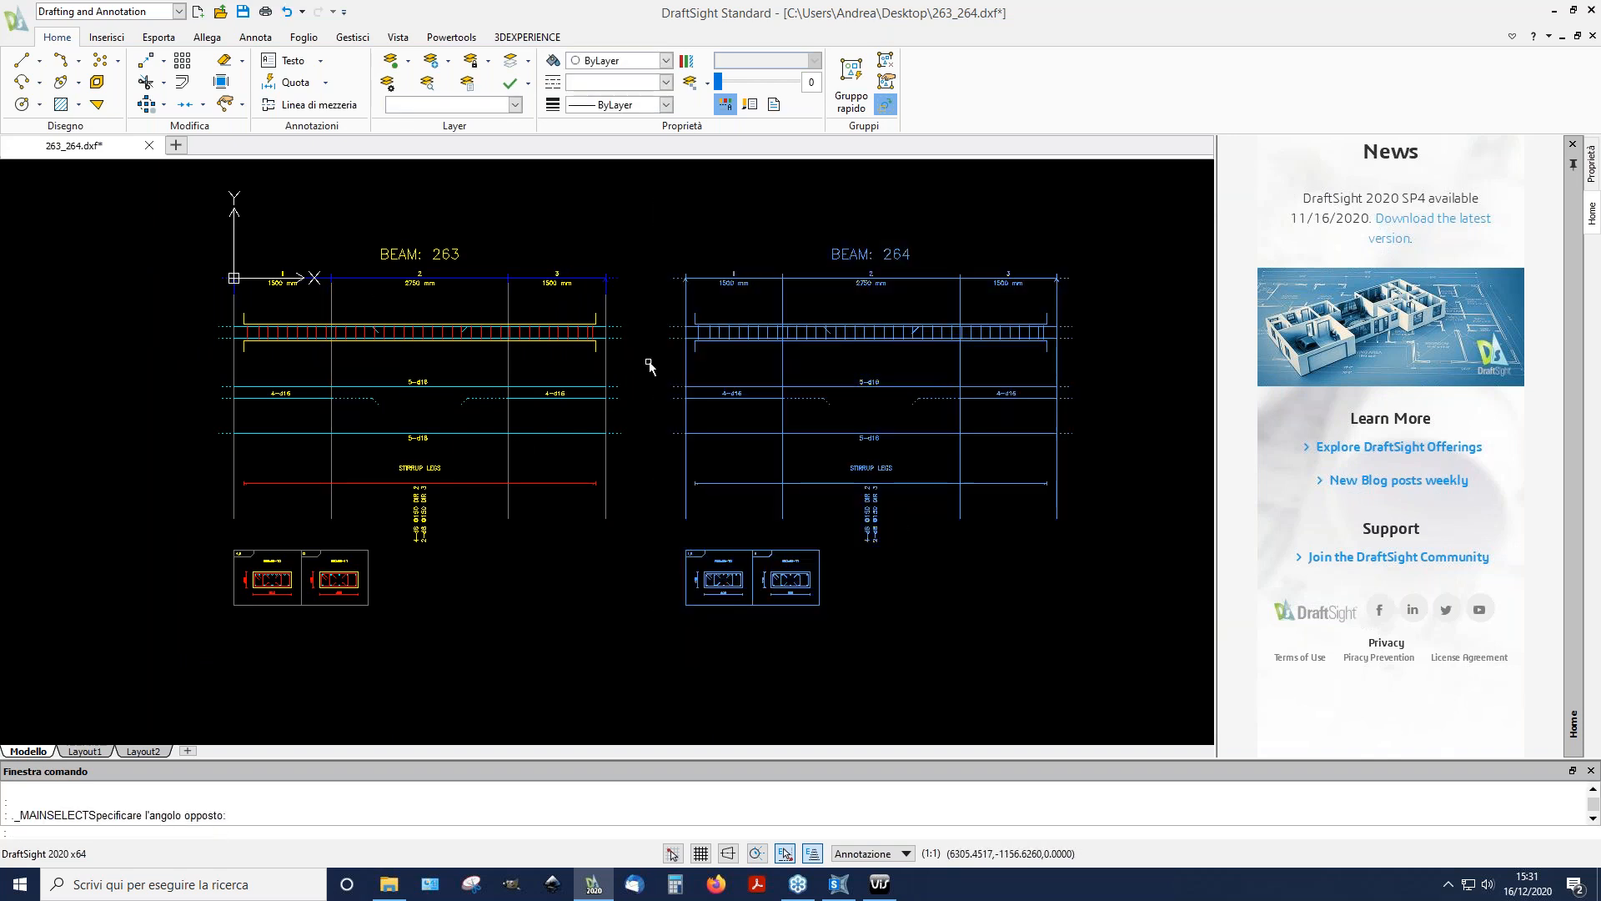
{"action": "scroll", "coordinate": [634, 250], "scroll_direction": "up", "scroll_amount": 3}
{"action": "right_click", "coordinate": [686, 275]}
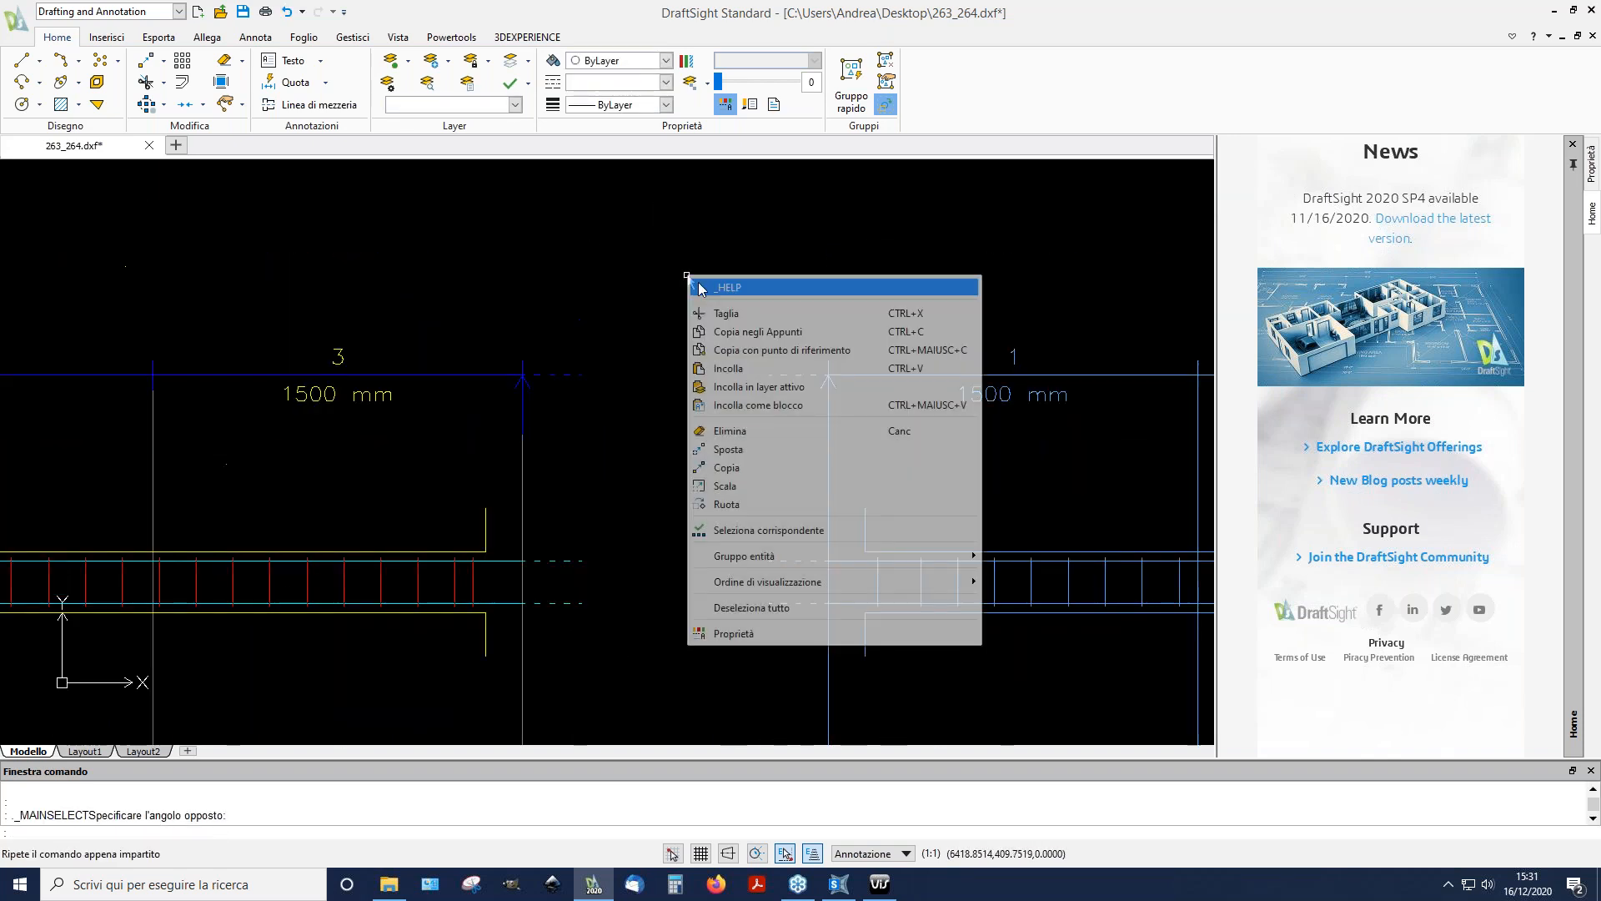
{"action": "left_click", "coordinate": [734, 448]}
{"action": "left_click", "coordinate": [828, 376]}
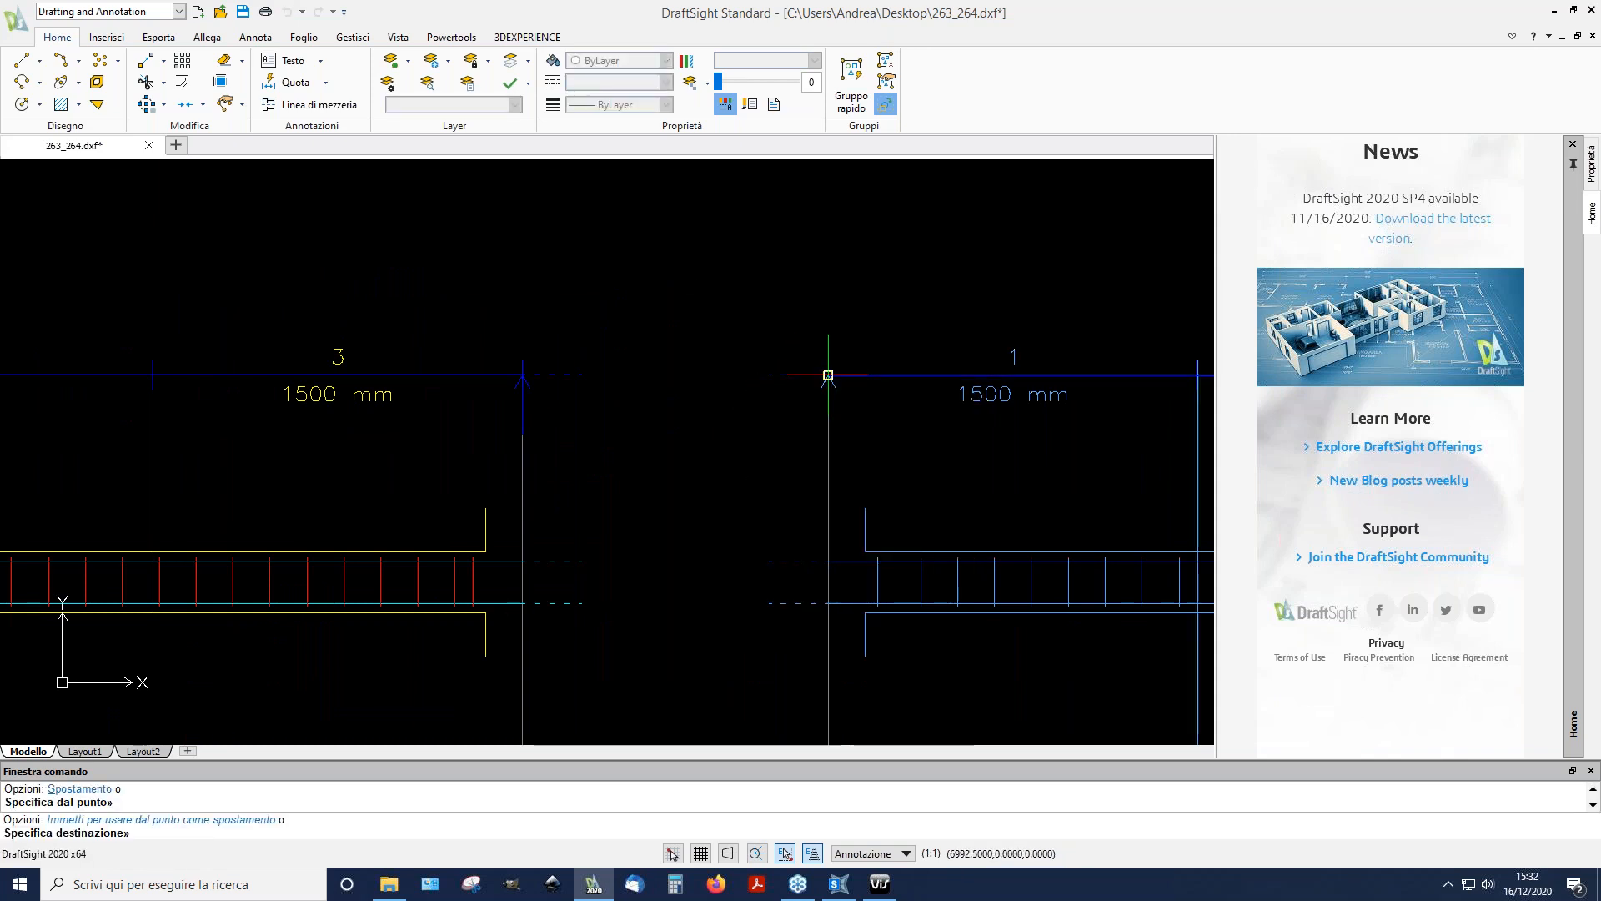
{"action": "left_click", "coordinate": [522, 375]}
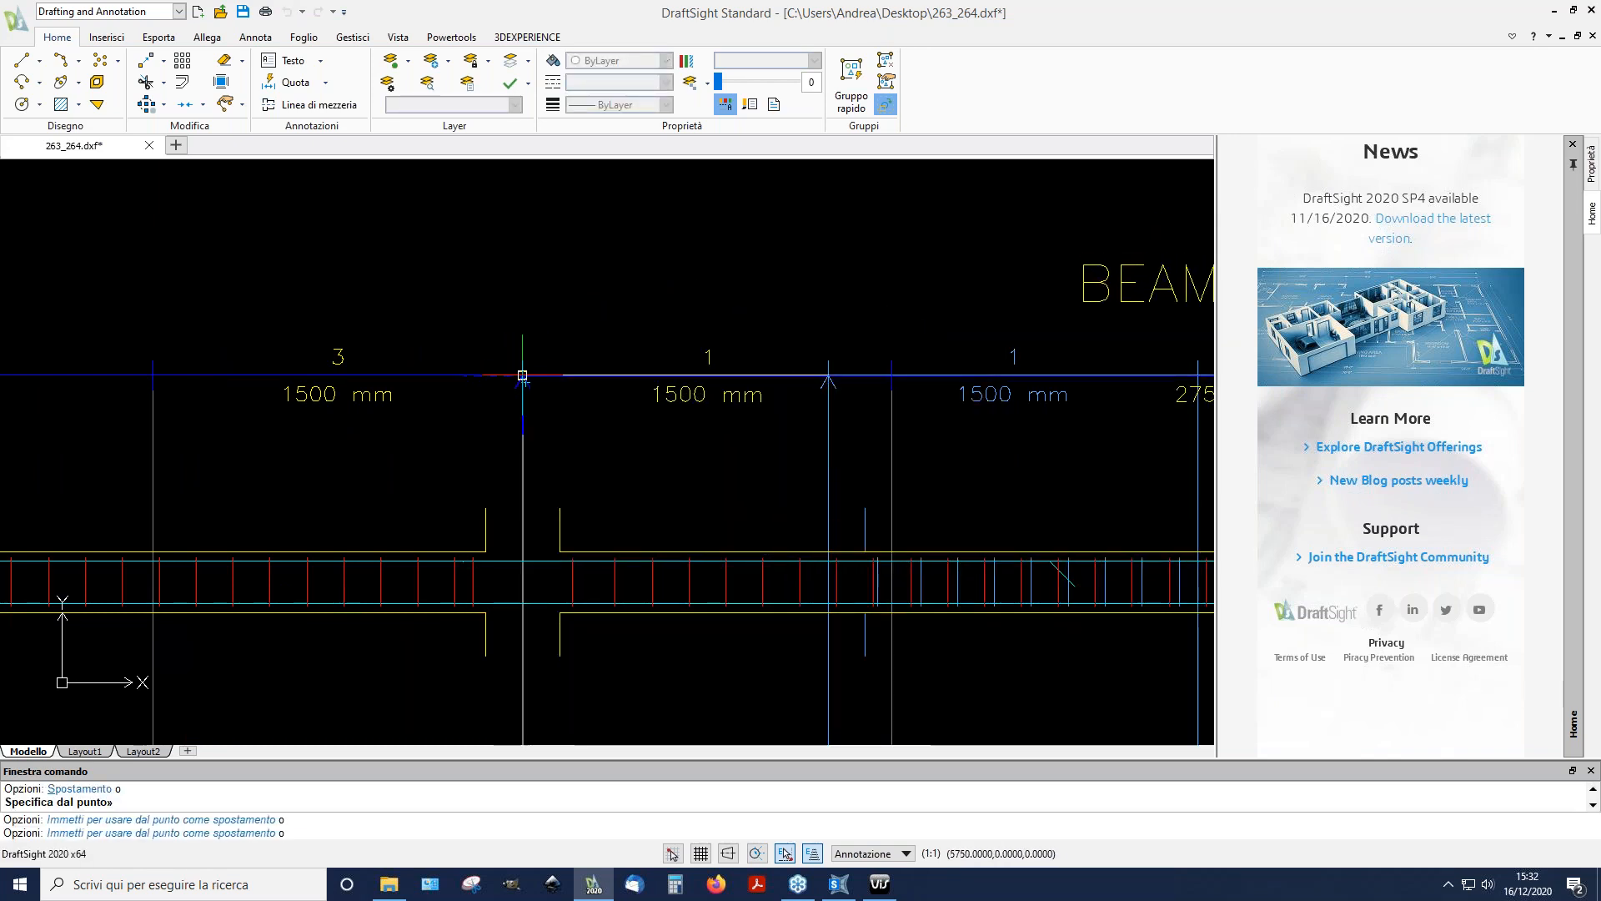
{"action": "scroll", "coordinate": [492, 358], "scroll_direction": "down", "scroll_amount": 5}
{"action": "scroll", "coordinate": [173, 484], "scroll_direction": "down", "scroll_amount": 1}
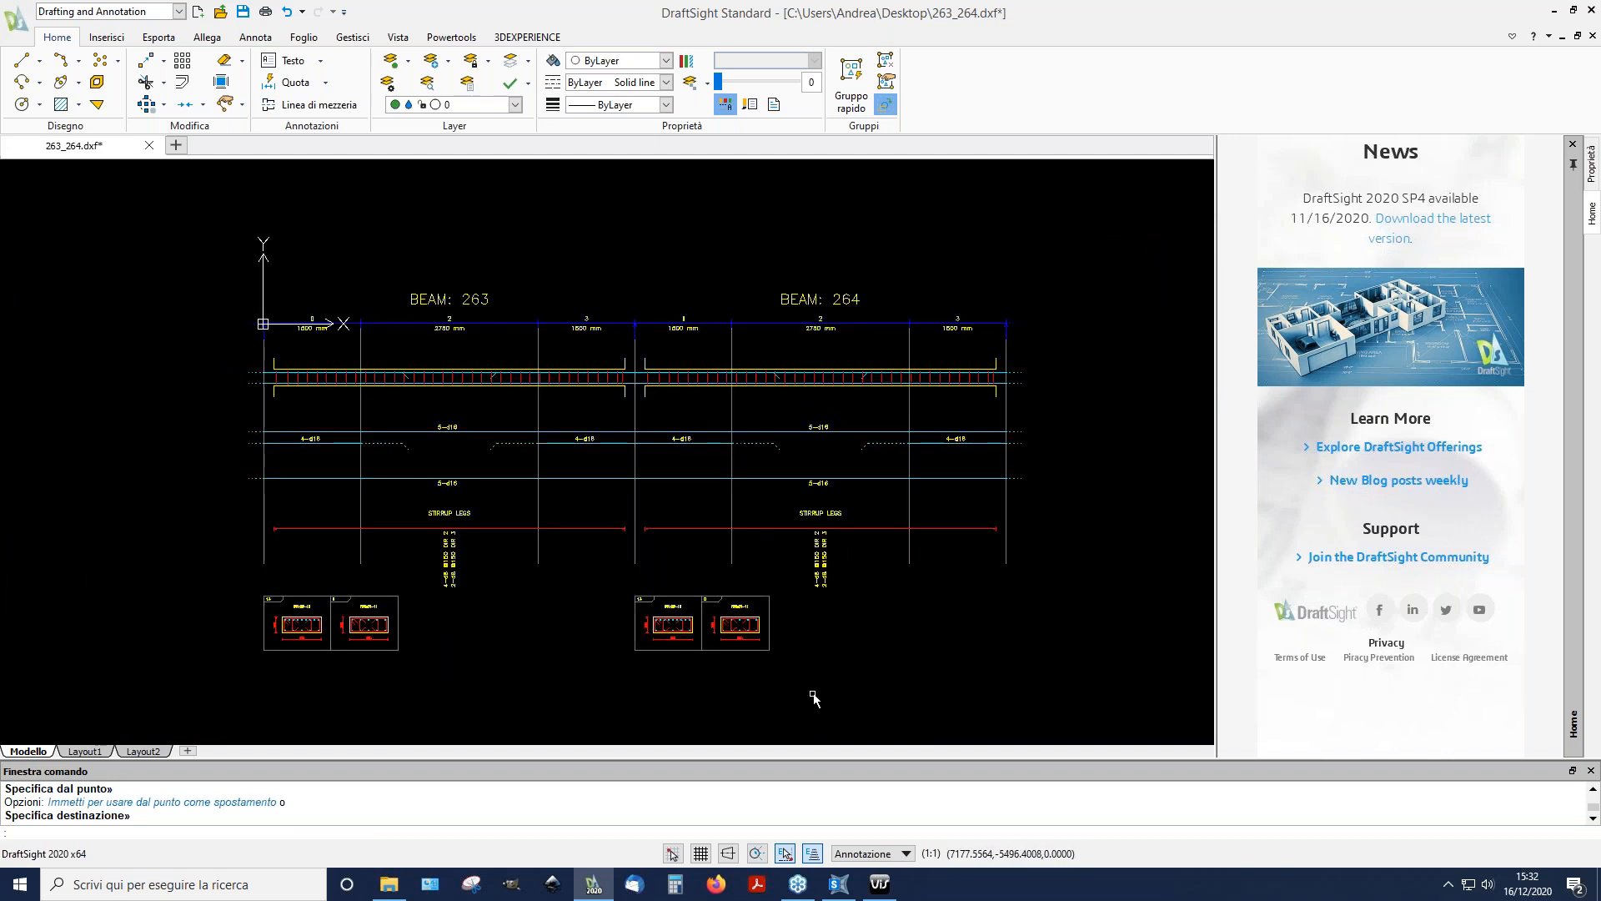
{"action": "left_click", "coordinate": [1592, 15]}
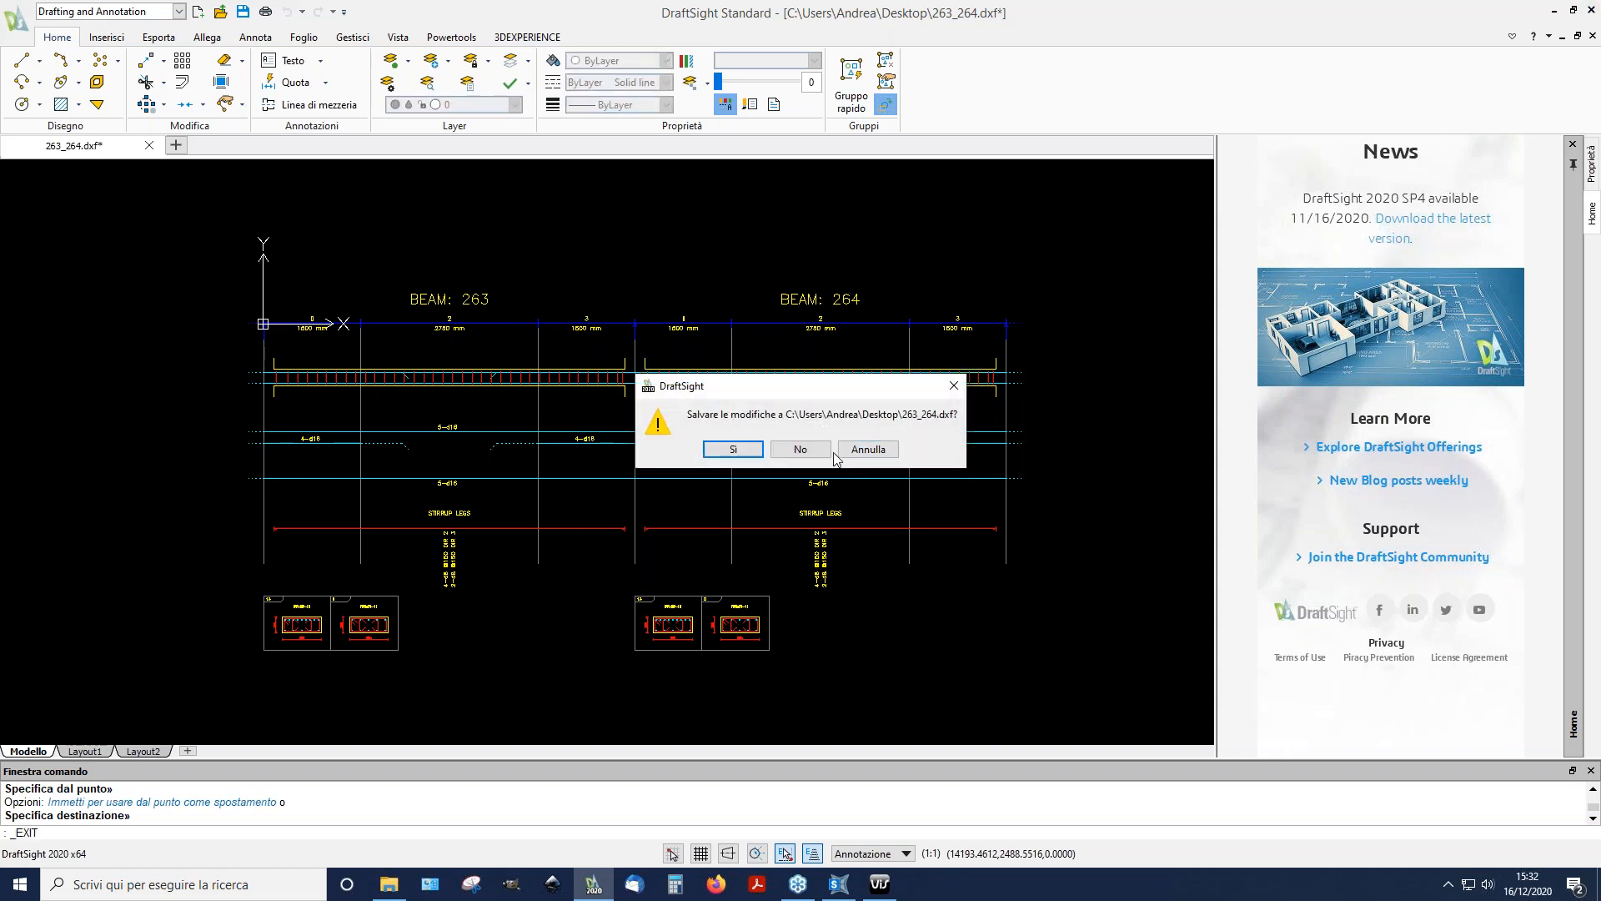
{"action": "left_click", "coordinate": [868, 449]}
Step: Examine how the R60x25-10 and R60x25-11 cross-sections relate to beam segments 1 to 3, and close the drawing without saving
{"action": "scroll", "coordinate": [330, 652], "scroll_direction": "up", "scroll_amount": 10}
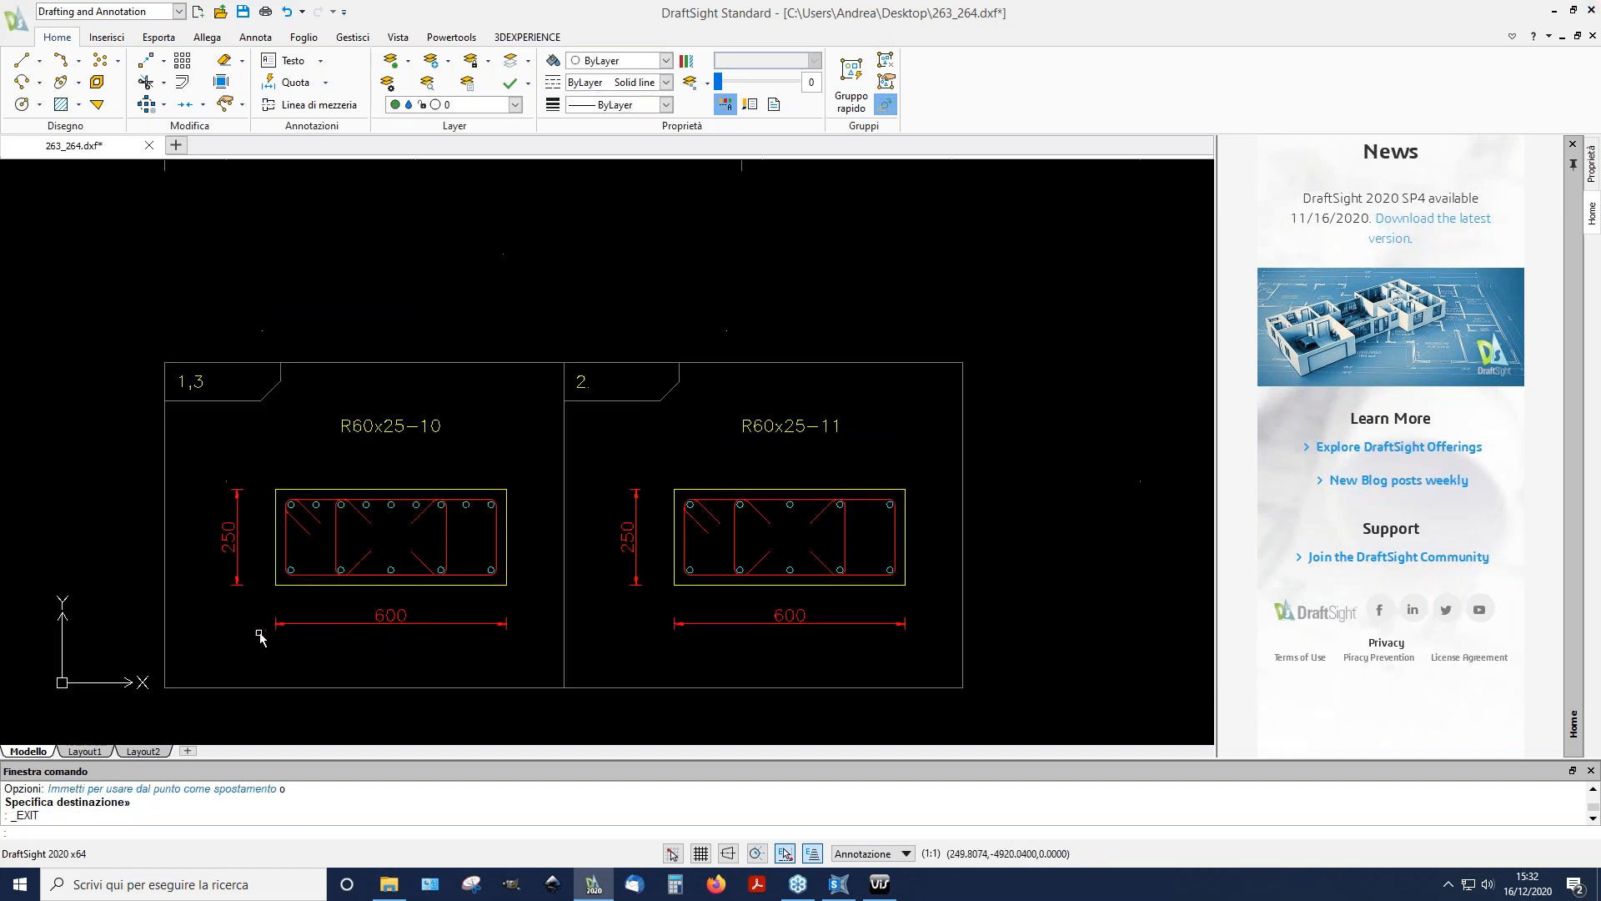
{"action": "scroll", "coordinate": [428, 422], "scroll_direction": "down", "scroll_amount": 3}
{"action": "scroll", "coordinate": [390, 424], "scroll_direction": "down", "scroll_amount": 3}
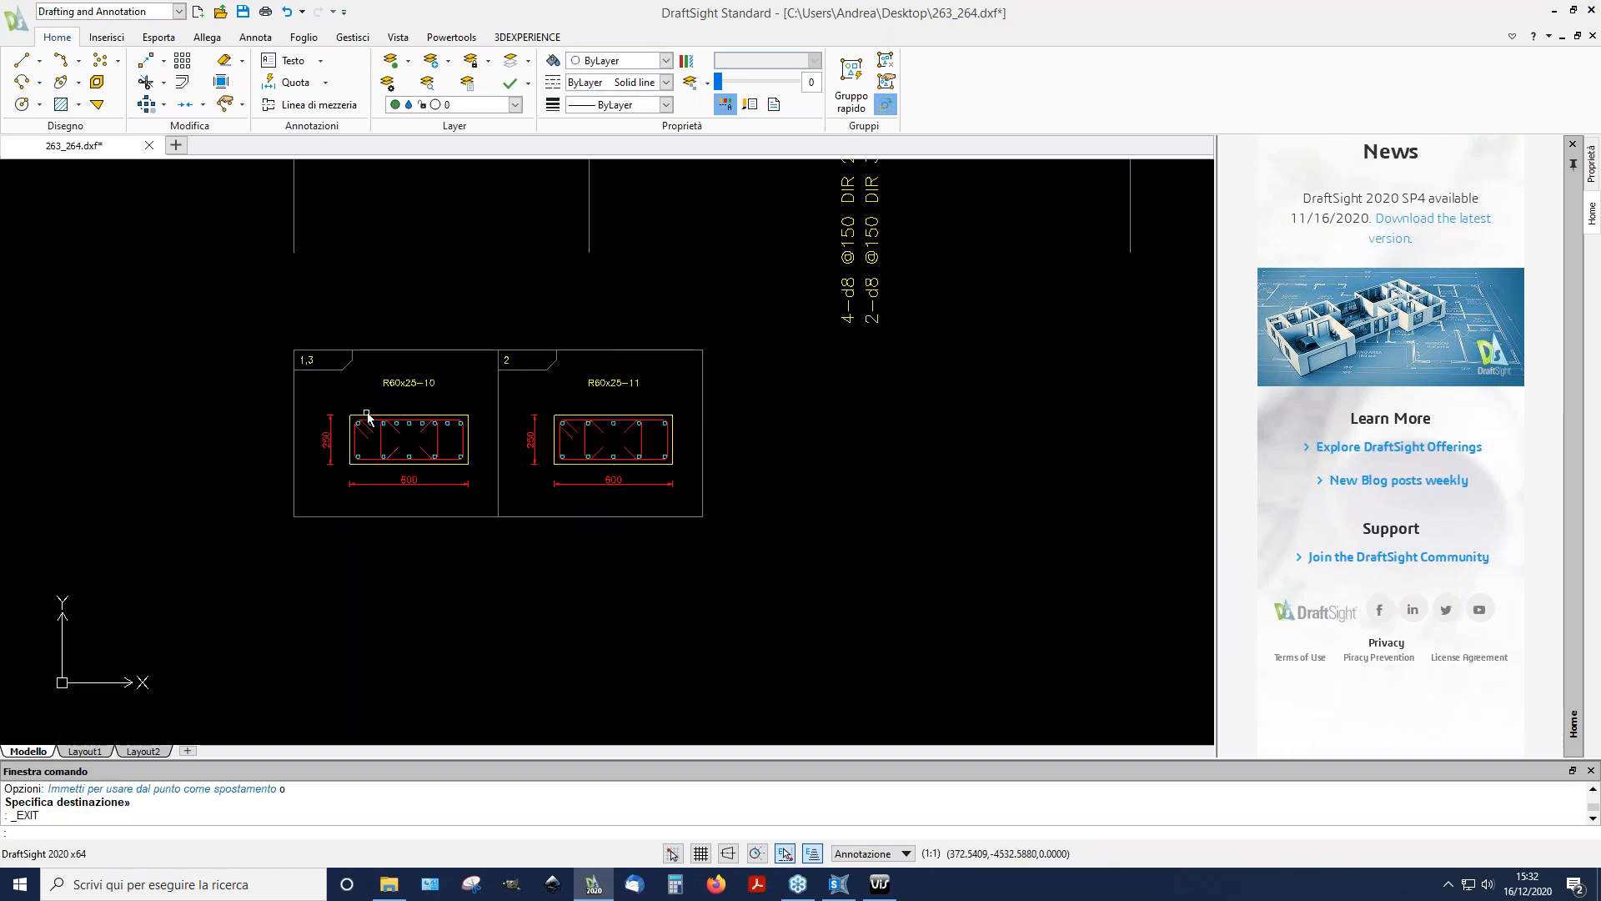
{"action": "scroll", "coordinate": [354, 409], "scroll_direction": "up", "scroll_amount": 3}
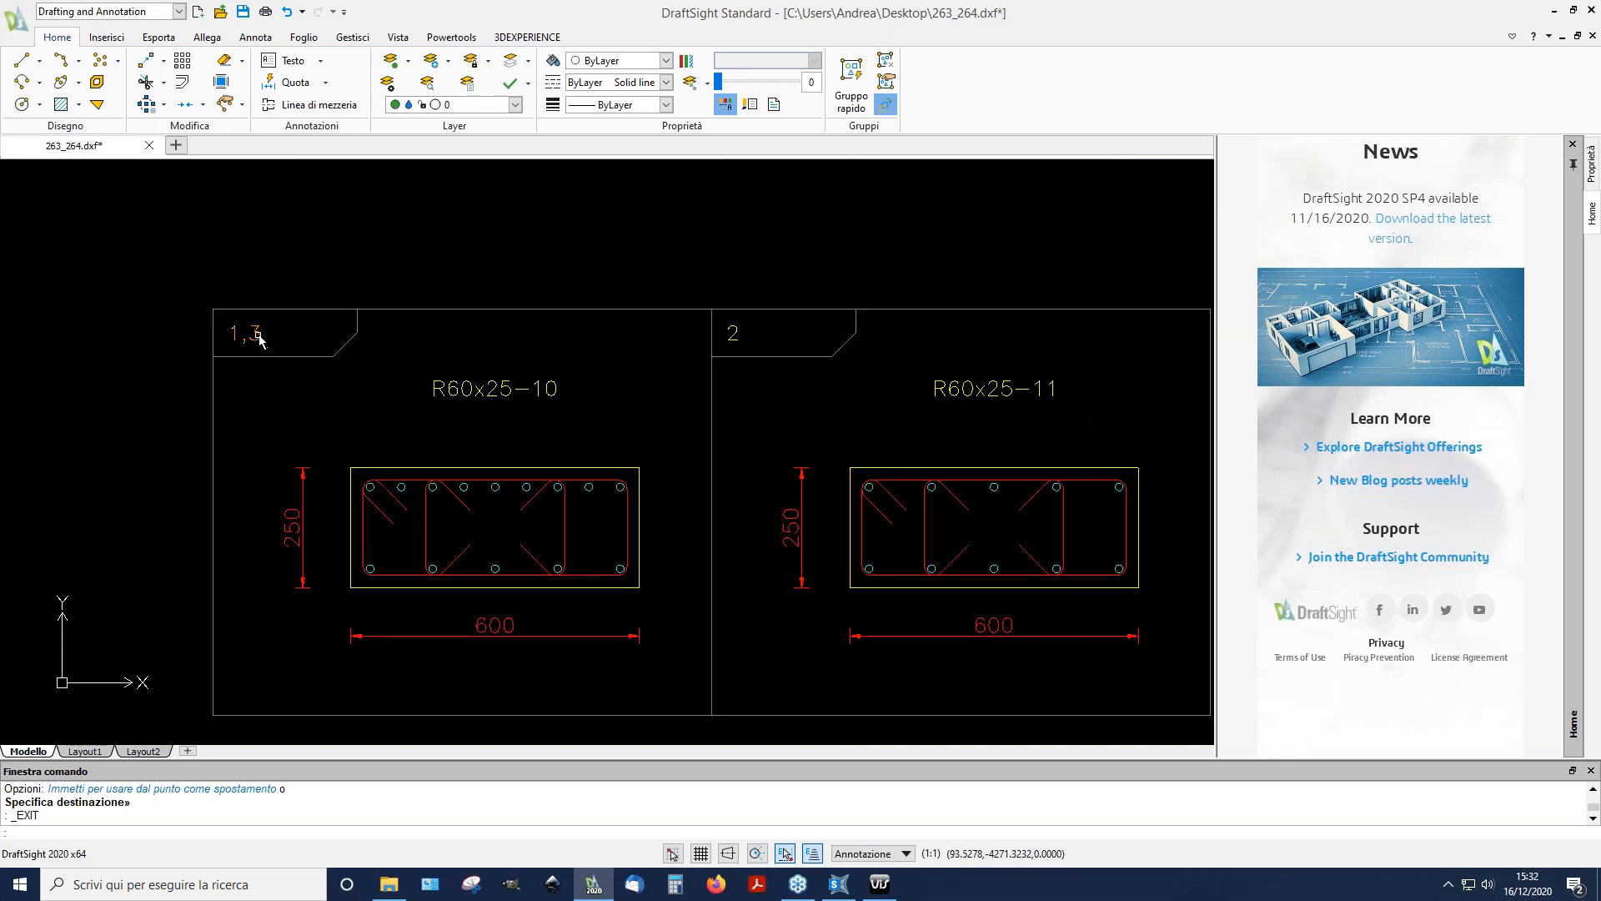
{"action": "scroll", "coordinate": [402, 550], "scroll_direction": "down", "scroll_amount": 5}
{"action": "scroll", "coordinate": [403, 506], "scroll_direction": "down", "scroll_amount": 1}
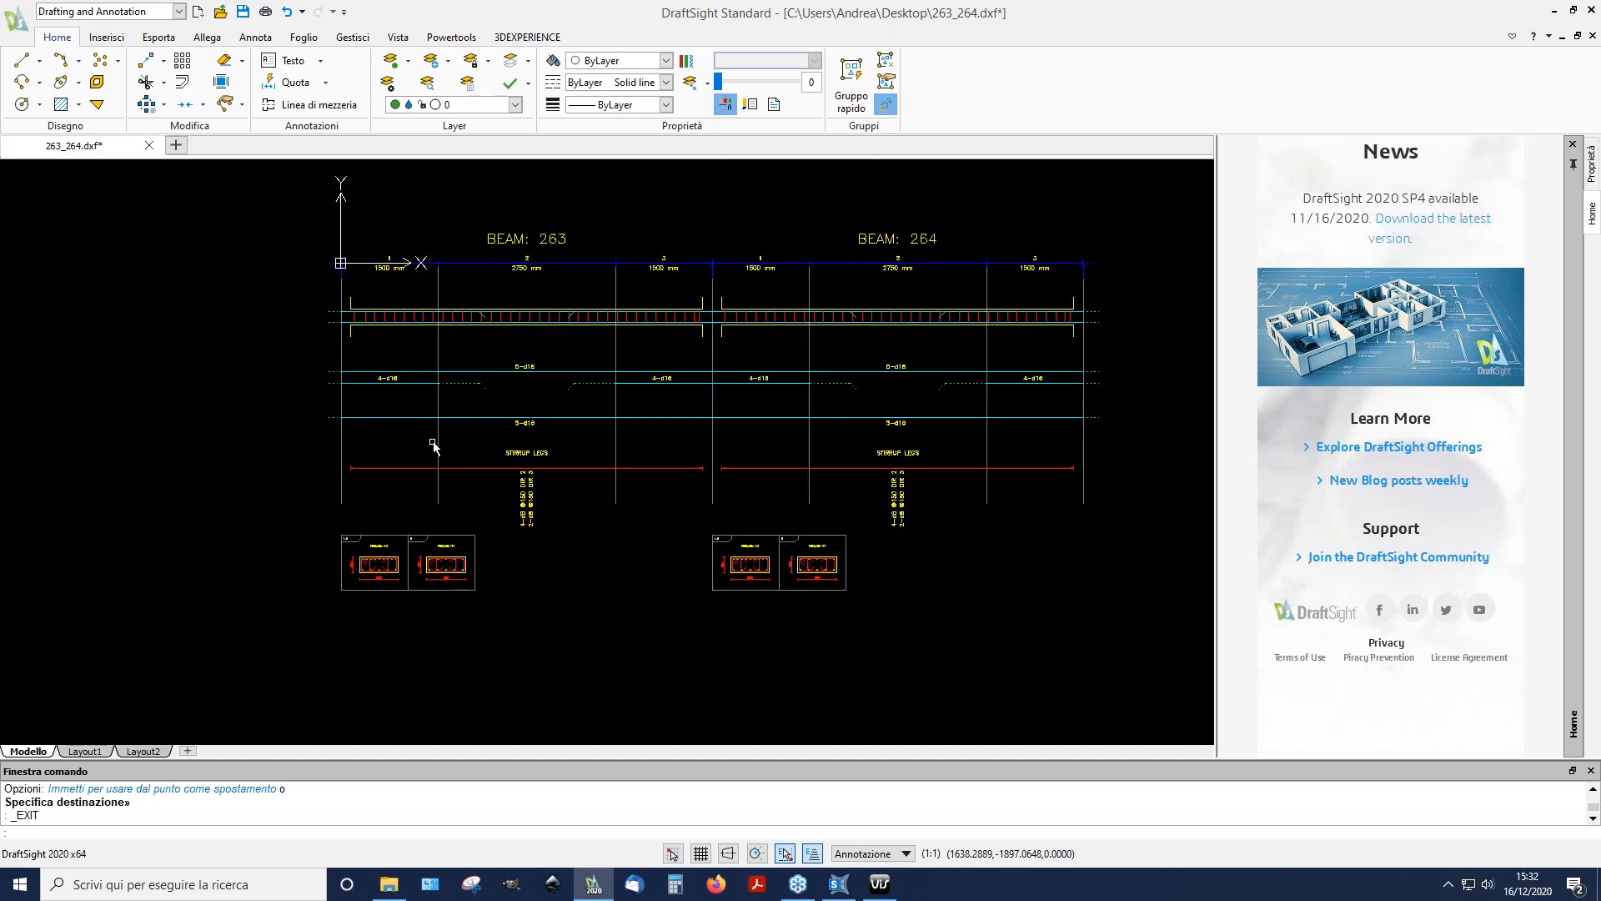
{"action": "scroll", "coordinate": [473, 200], "scroll_direction": "up", "scroll_amount": 2}
{"action": "scroll", "coordinate": [350, 292], "scroll_direction": "up", "scroll_amount": 3}
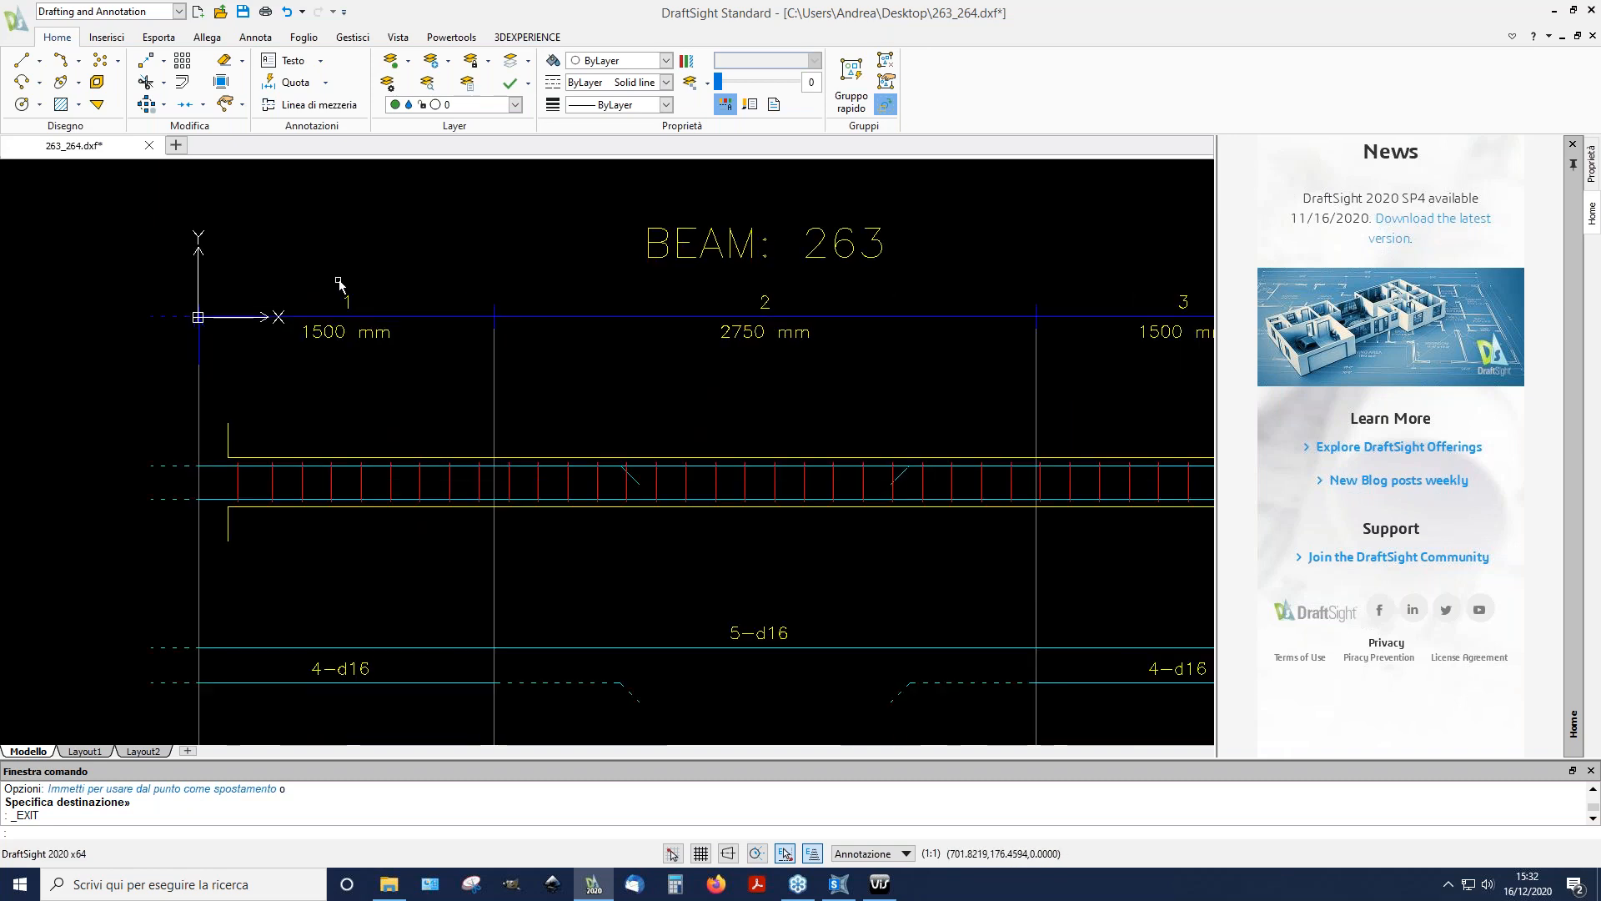
{"action": "middle_click_drag", "start_coordinate": [861, 350], "coordinate": [476, 352]}
{"action": "middle_click_drag", "start_coordinate": [773, 362], "coordinate": [741, 359]}
{"action": "scroll", "coordinate": [742, 358], "scroll_direction": "down", "scroll_amount": 5}
{"action": "scroll", "coordinate": [565, 685], "scroll_direction": "up", "scroll_amount": 5}
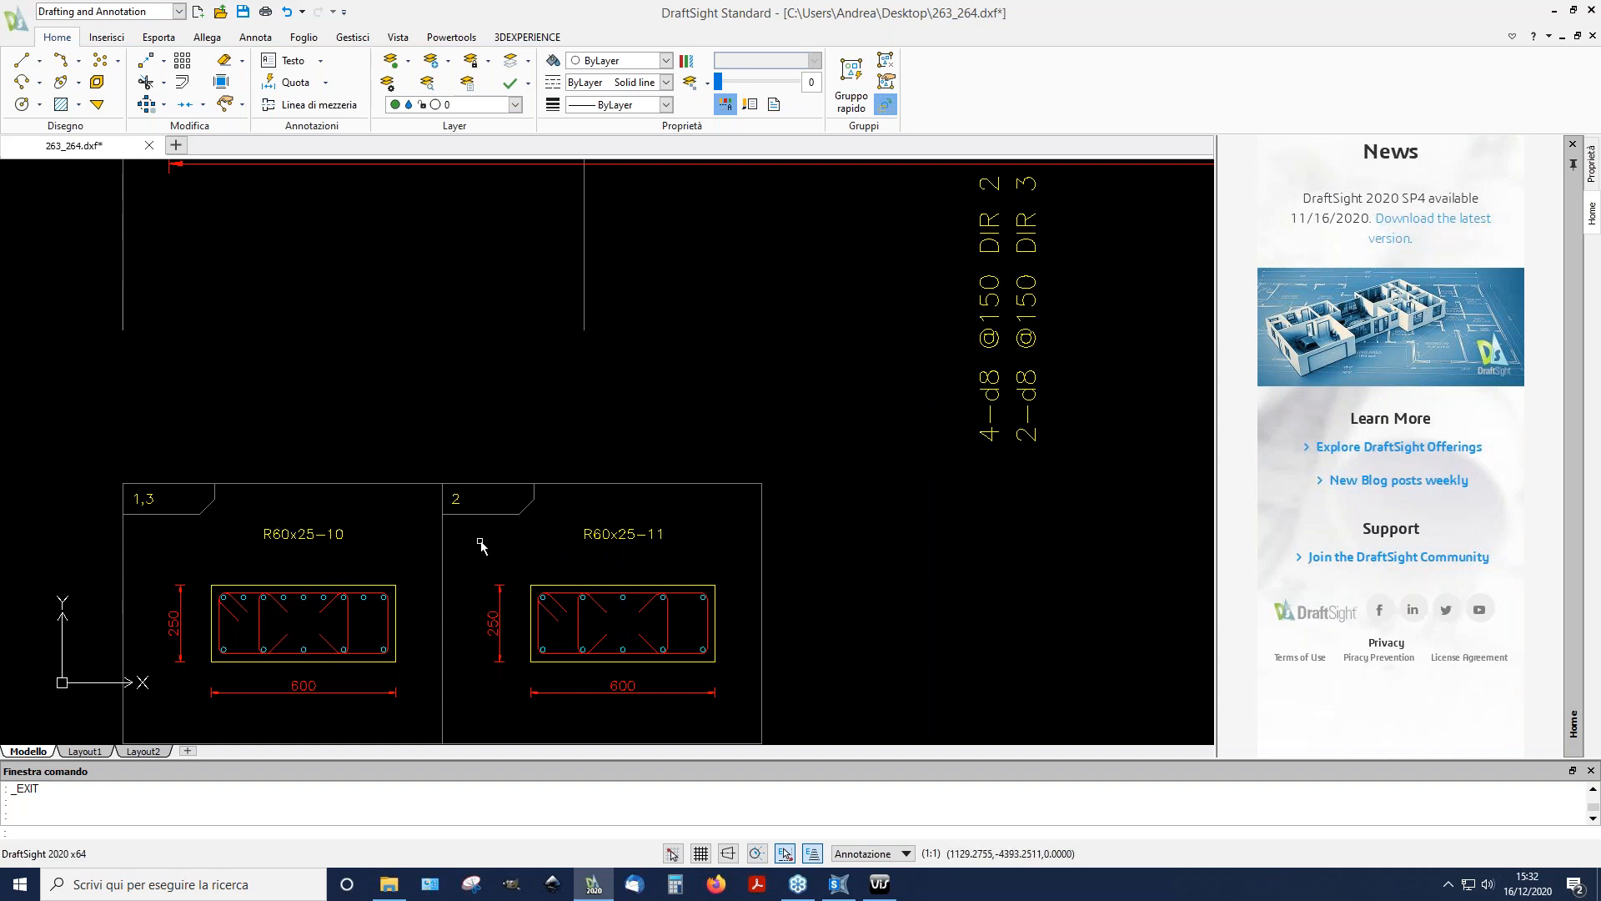
{"action": "scroll", "coordinate": [411, 488], "scroll_direction": "down", "scroll_amount": 5}
{"action": "middle_click_drag", "start_coordinate": [1000, 479], "coordinate": [925, 511]}
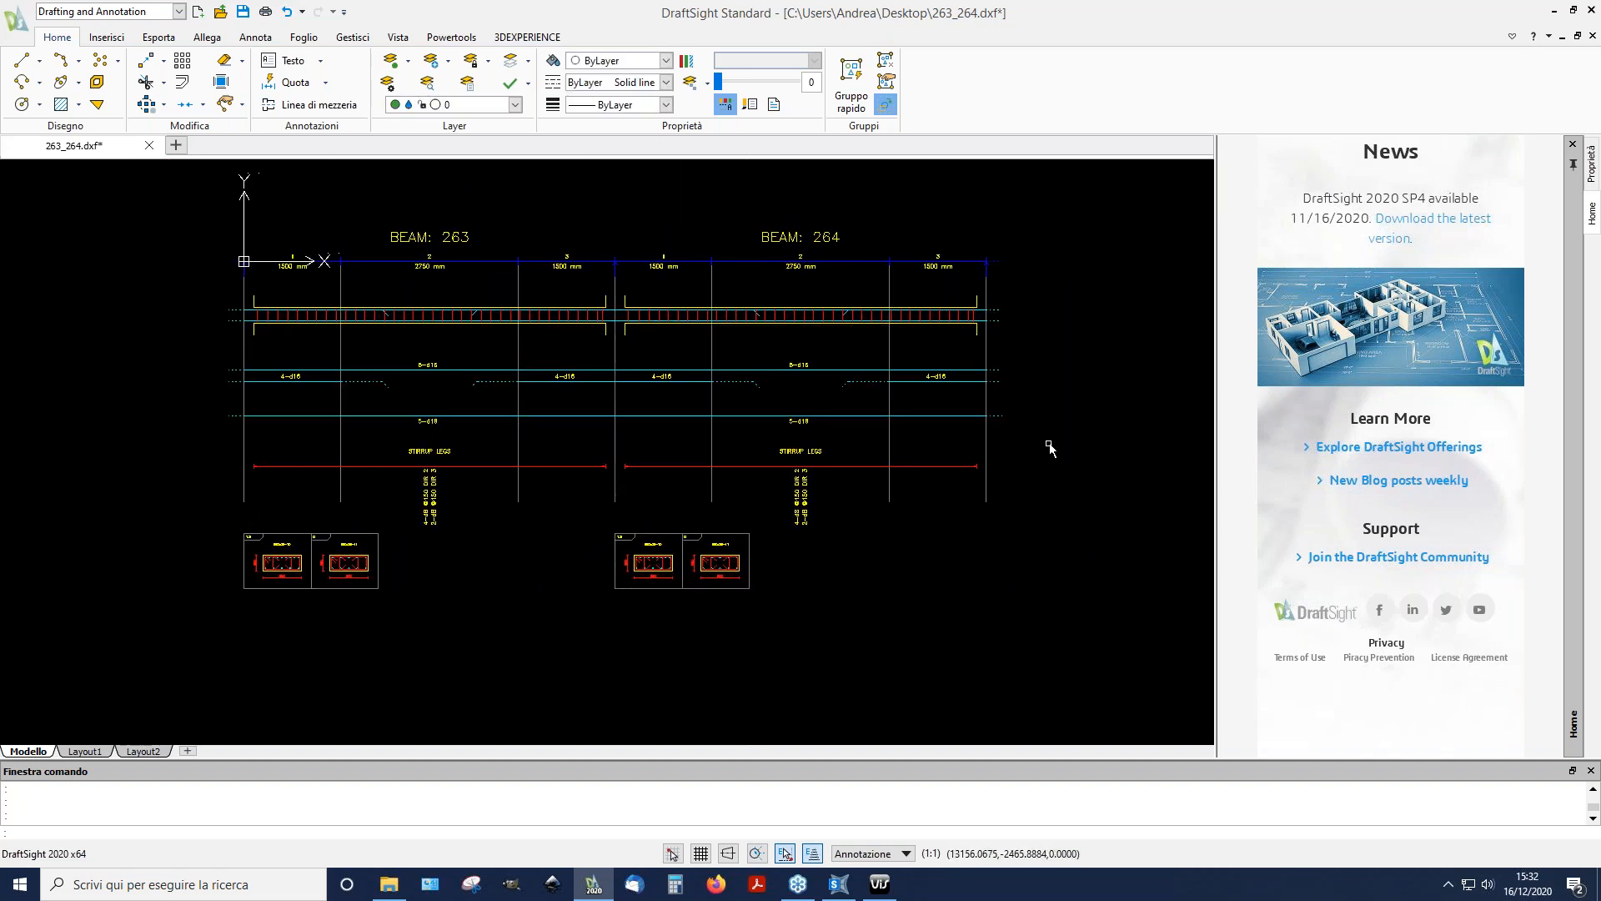
{"action": "left_click", "coordinate": [1591, 10]}
{"action": "left_click", "coordinate": [813, 453]}
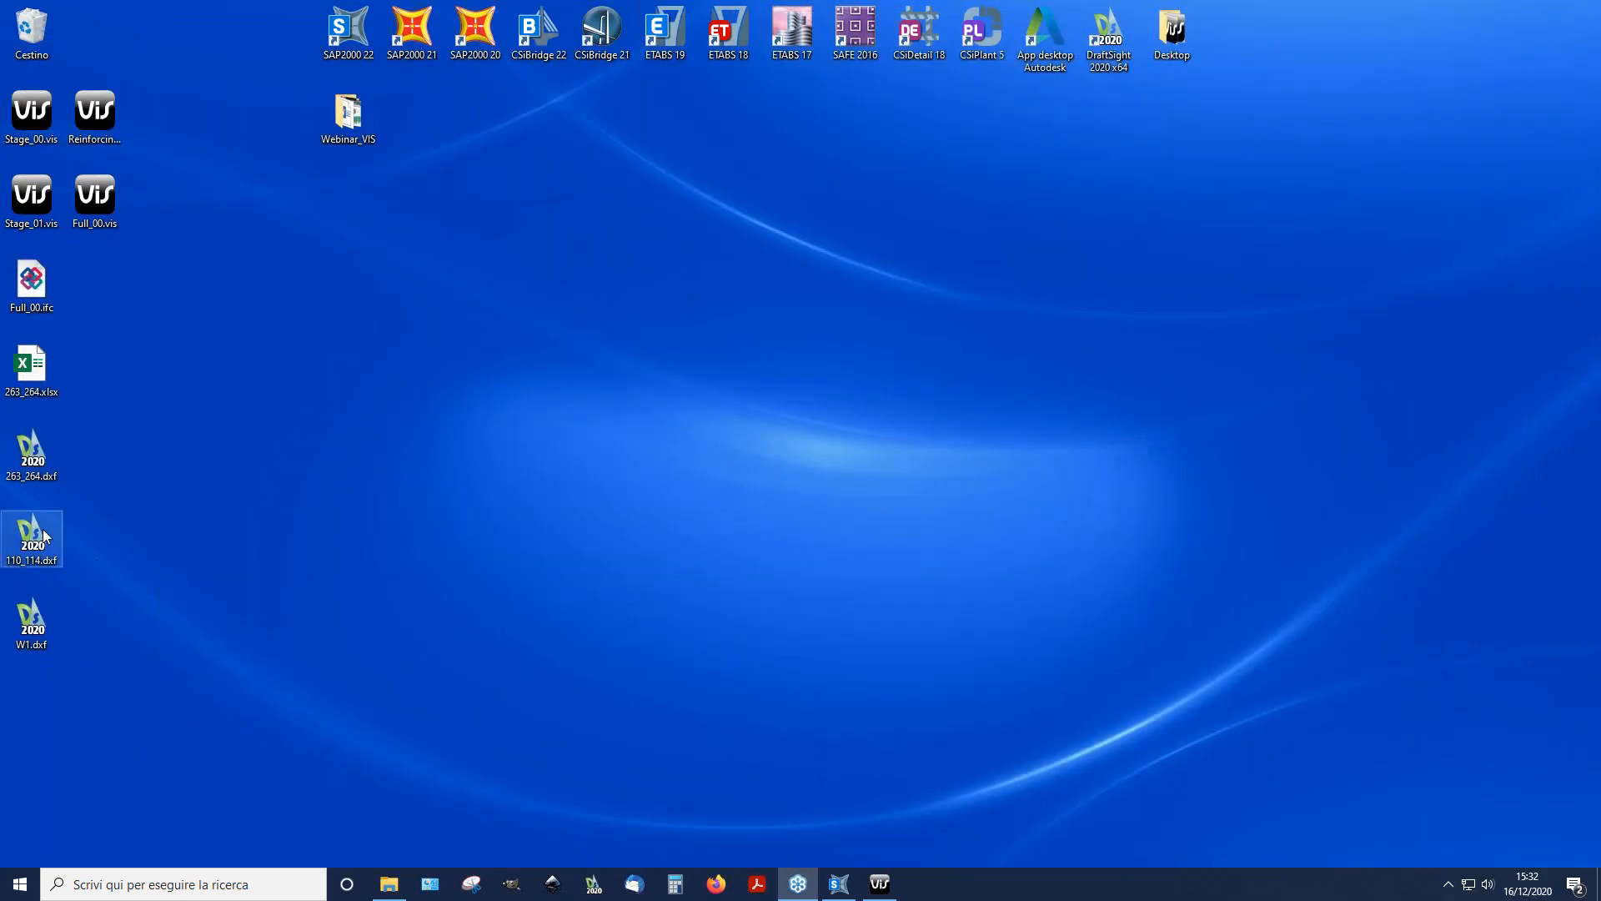
Step: Open the exported 110_114.dxf from the Desktop, examine the column rebar, stirrups and sections, and close it without saving
{"action": "double_click", "coordinate": [45, 536]}
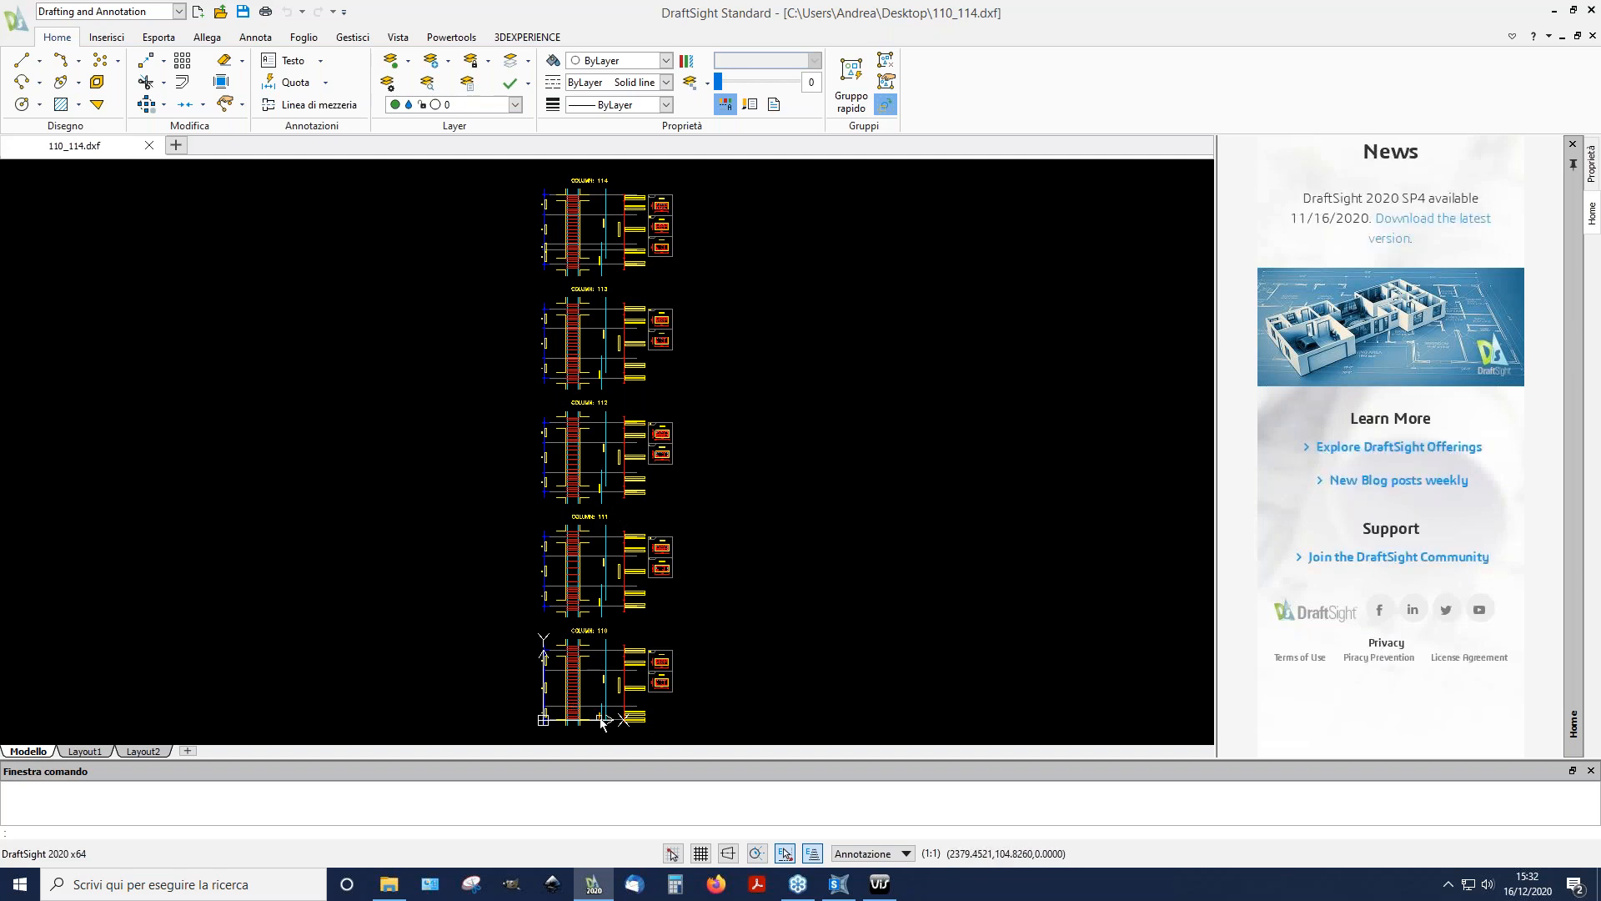
{"action": "scroll", "coordinate": [577, 695], "scroll_direction": "up", "scroll_amount": 3}
{"action": "scroll", "coordinate": [581, 697], "scroll_direction": "up", "scroll_amount": 3}
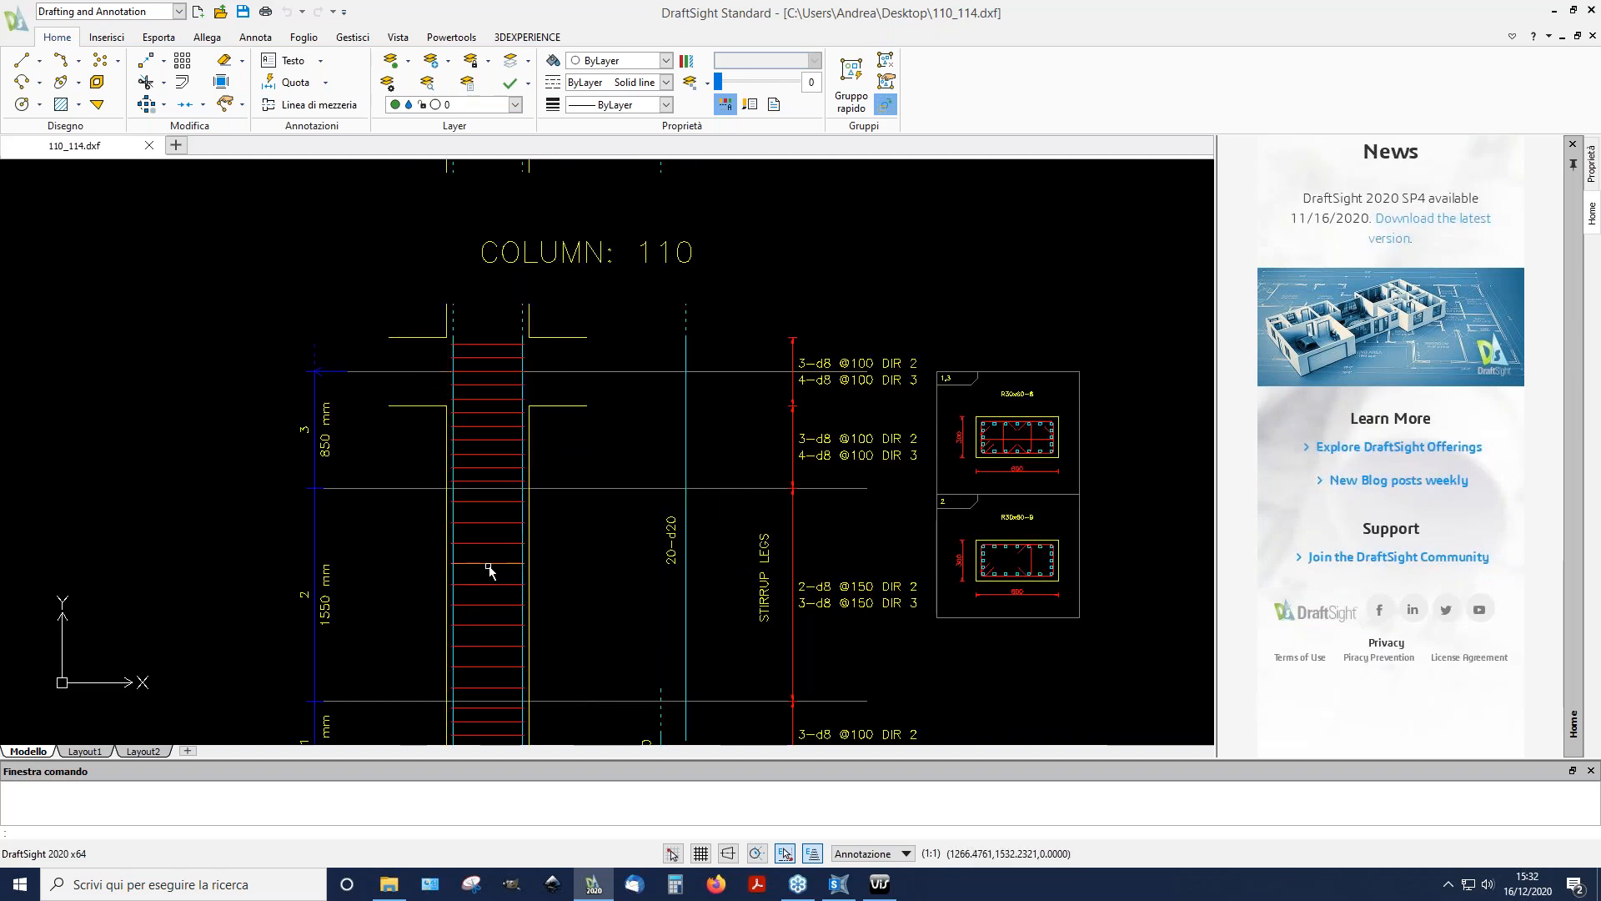
{"action": "scroll", "coordinate": [497, 566], "scroll_direction": "down", "scroll_amount": 2}
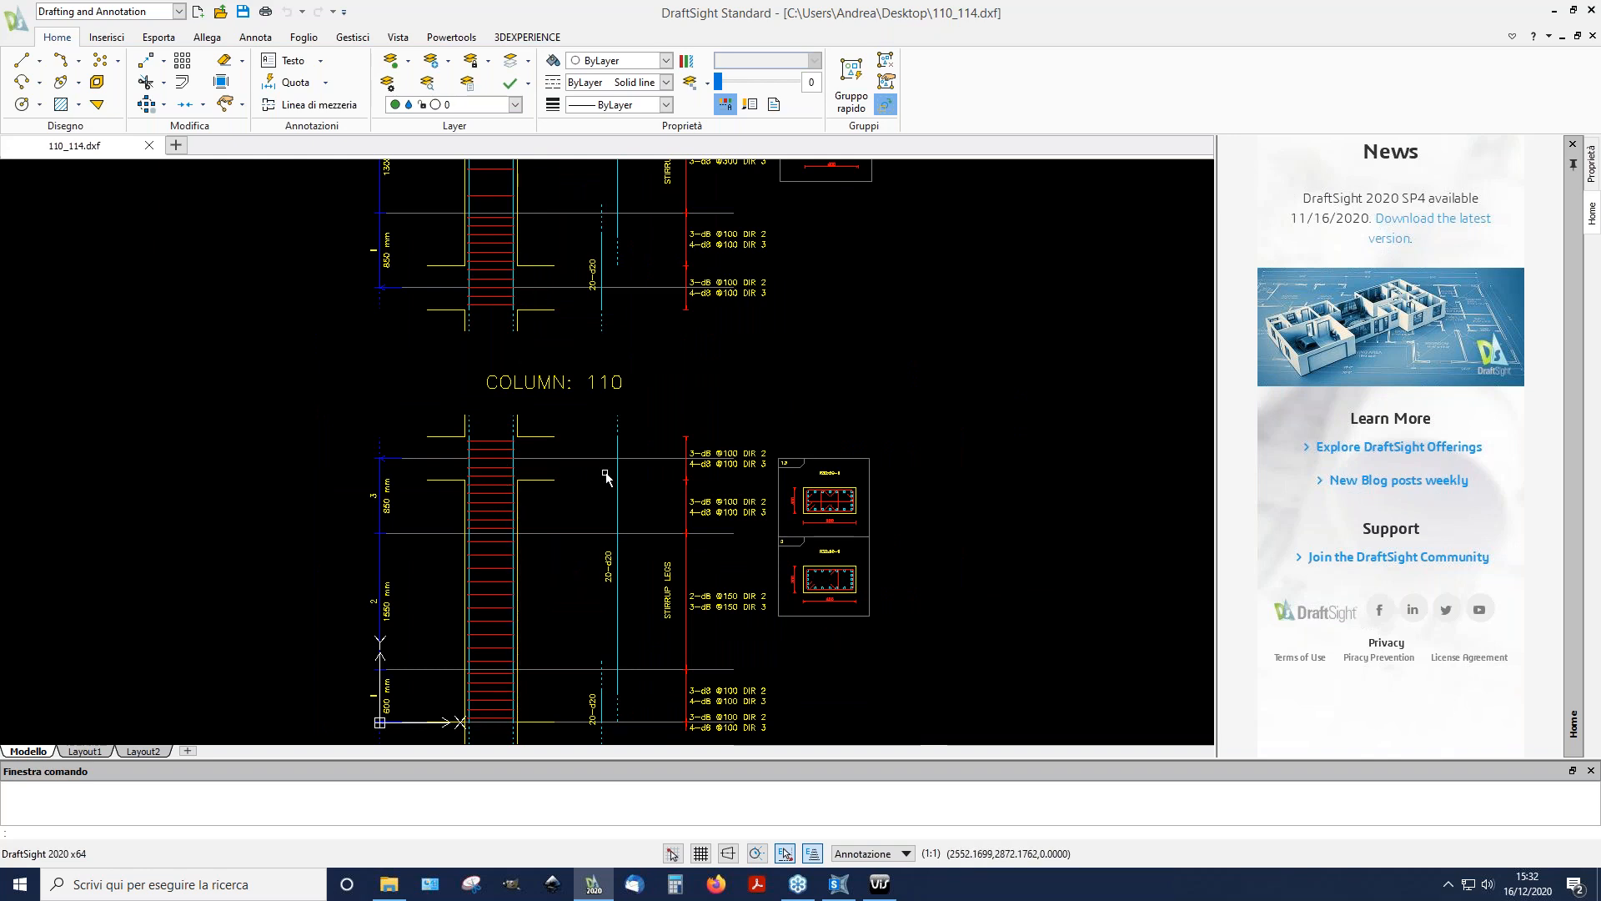
{"action": "scroll", "coordinate": [482, 575], "scroll_direction": "down", "scroll_amount": 2}
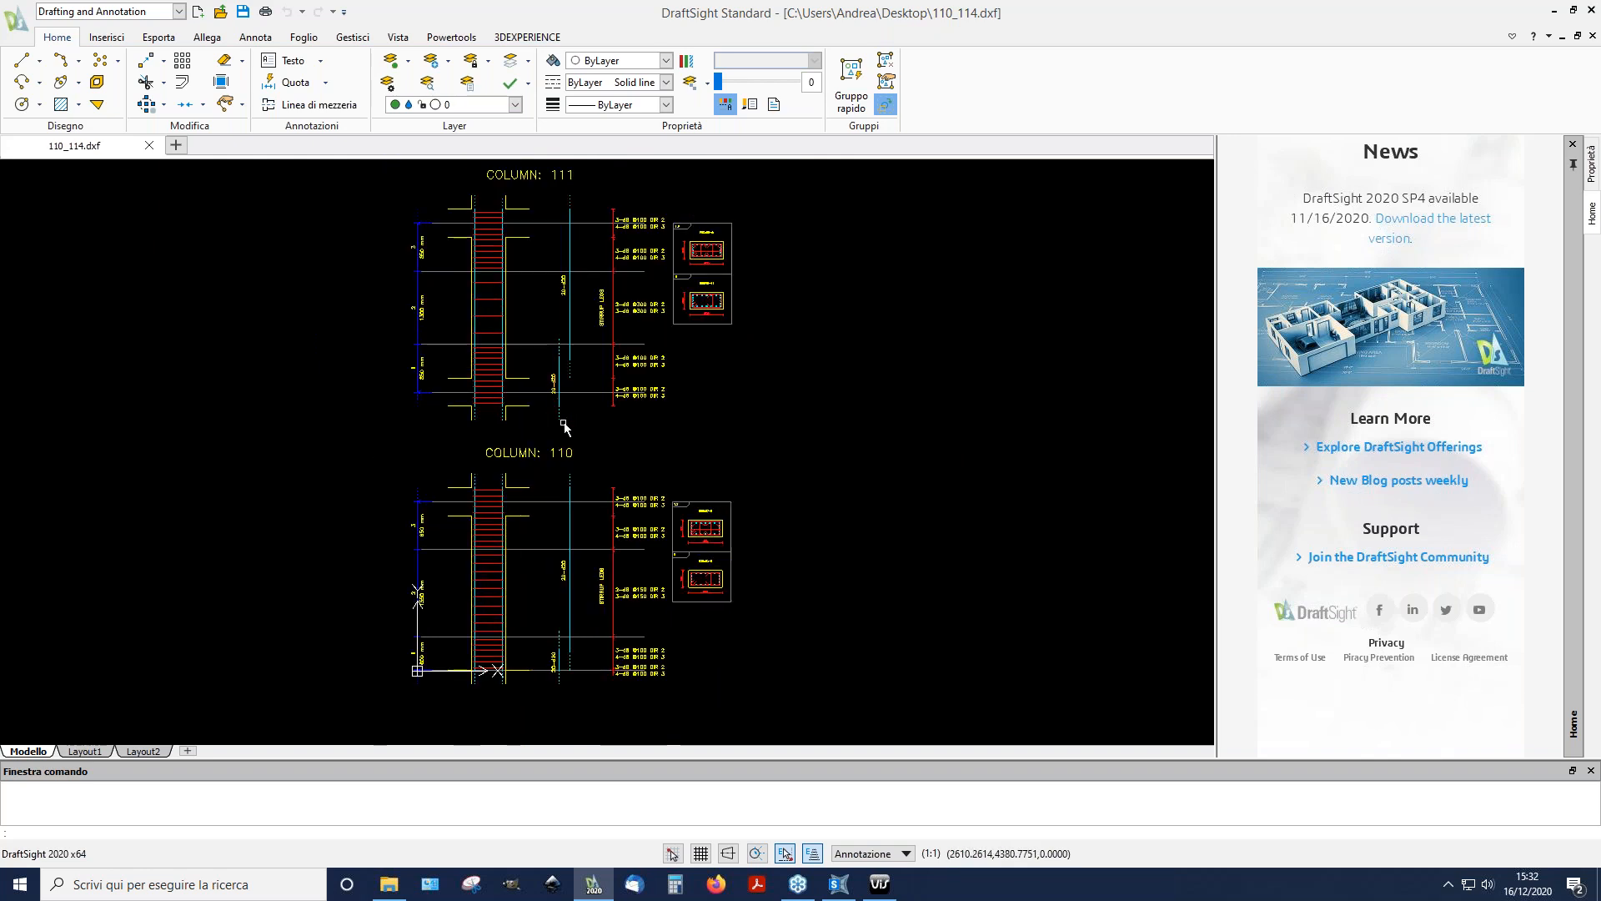
{"action": "scroll", "coordinate": [558, 364], "scroll_direction": "up", "scroll_amount": 2}
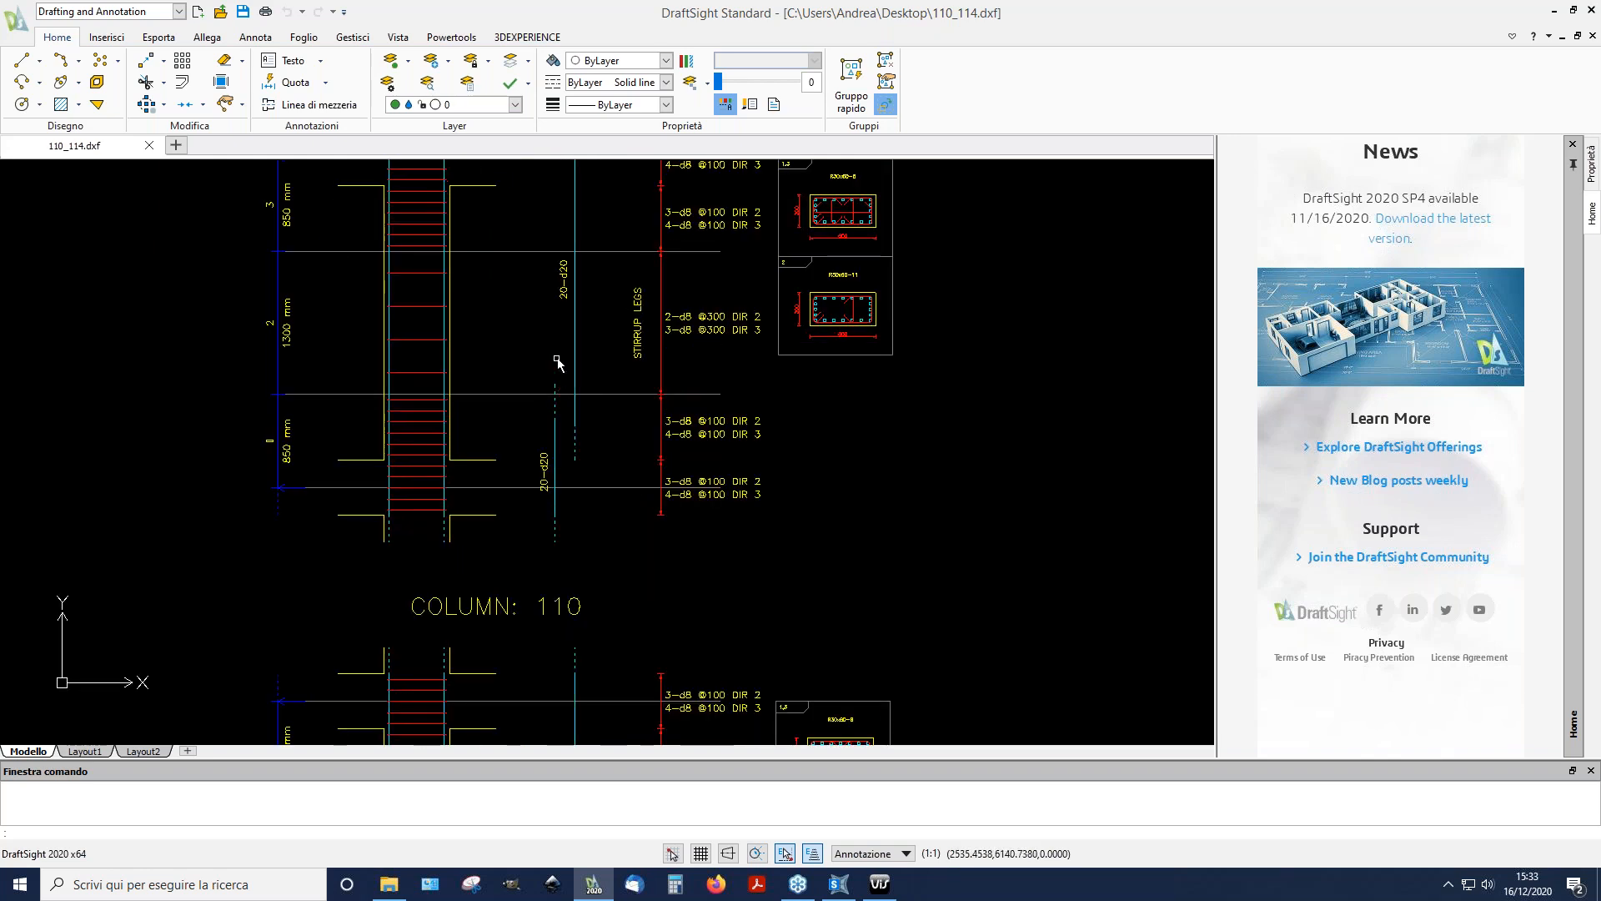
{"action": "scroll", "coordinate": [556, 461], "scroll_direction": "up", "scroll_amount": 2}
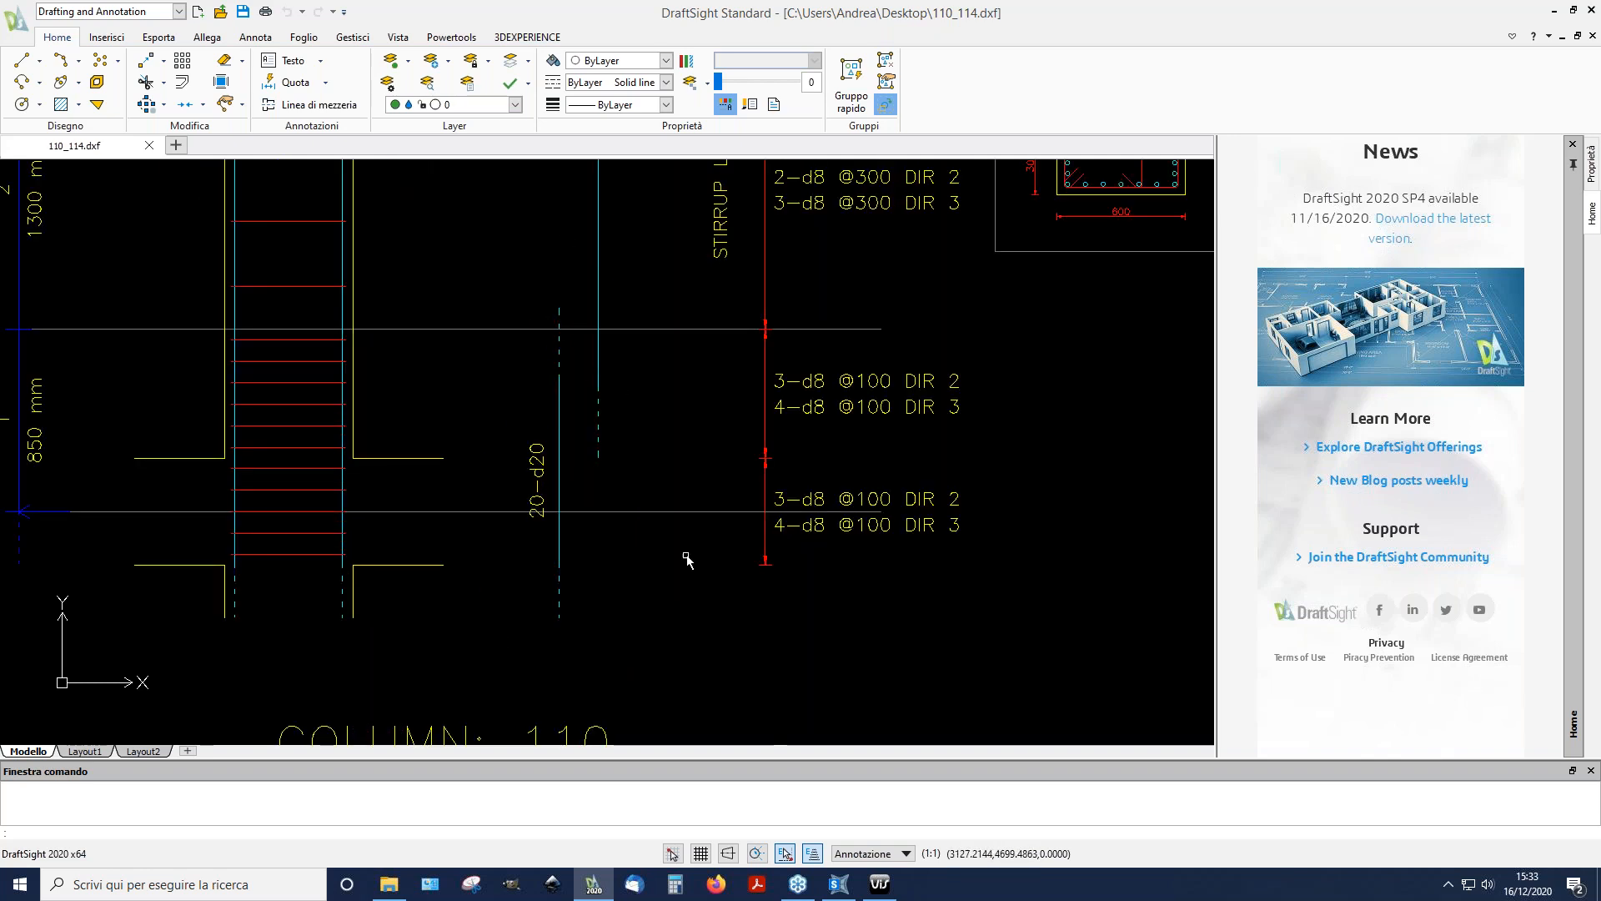
{"action": "scroll", "coordinate": [613, 463], "scroll_direction": "down", "scroll_amount": 5}
{"action": "scroll", "coordinate": [607, 471], "scroll_direction": "up", "scroll_amount": 1}
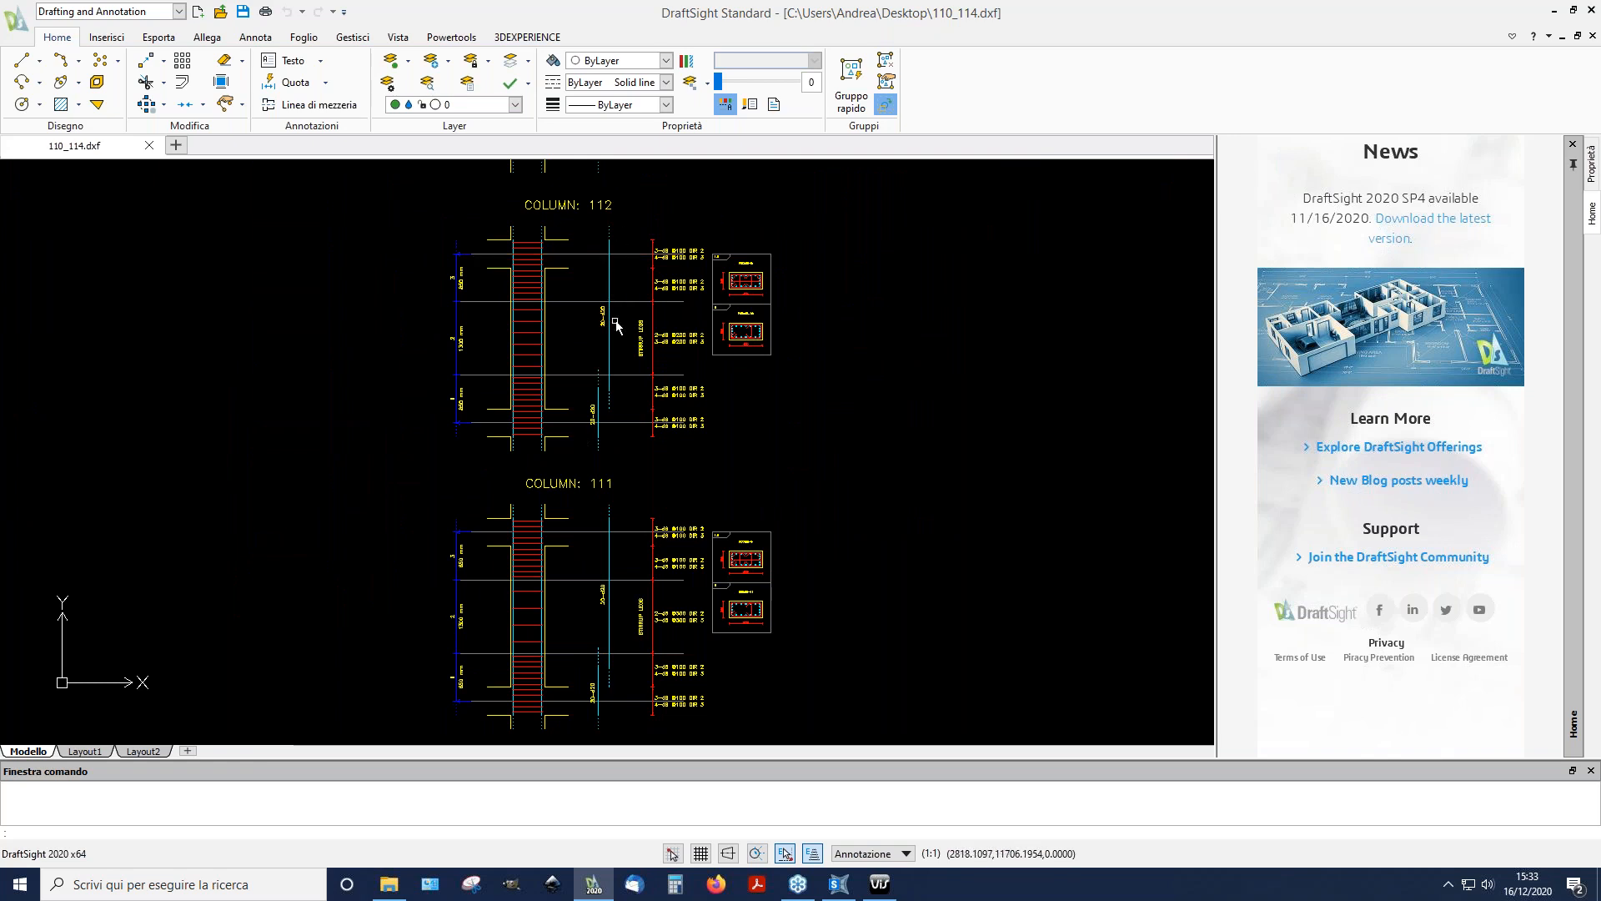
{"action": "scroll", "coordinate": [604, 399], "scroll_direction": "down", "scroll_amount": 4}
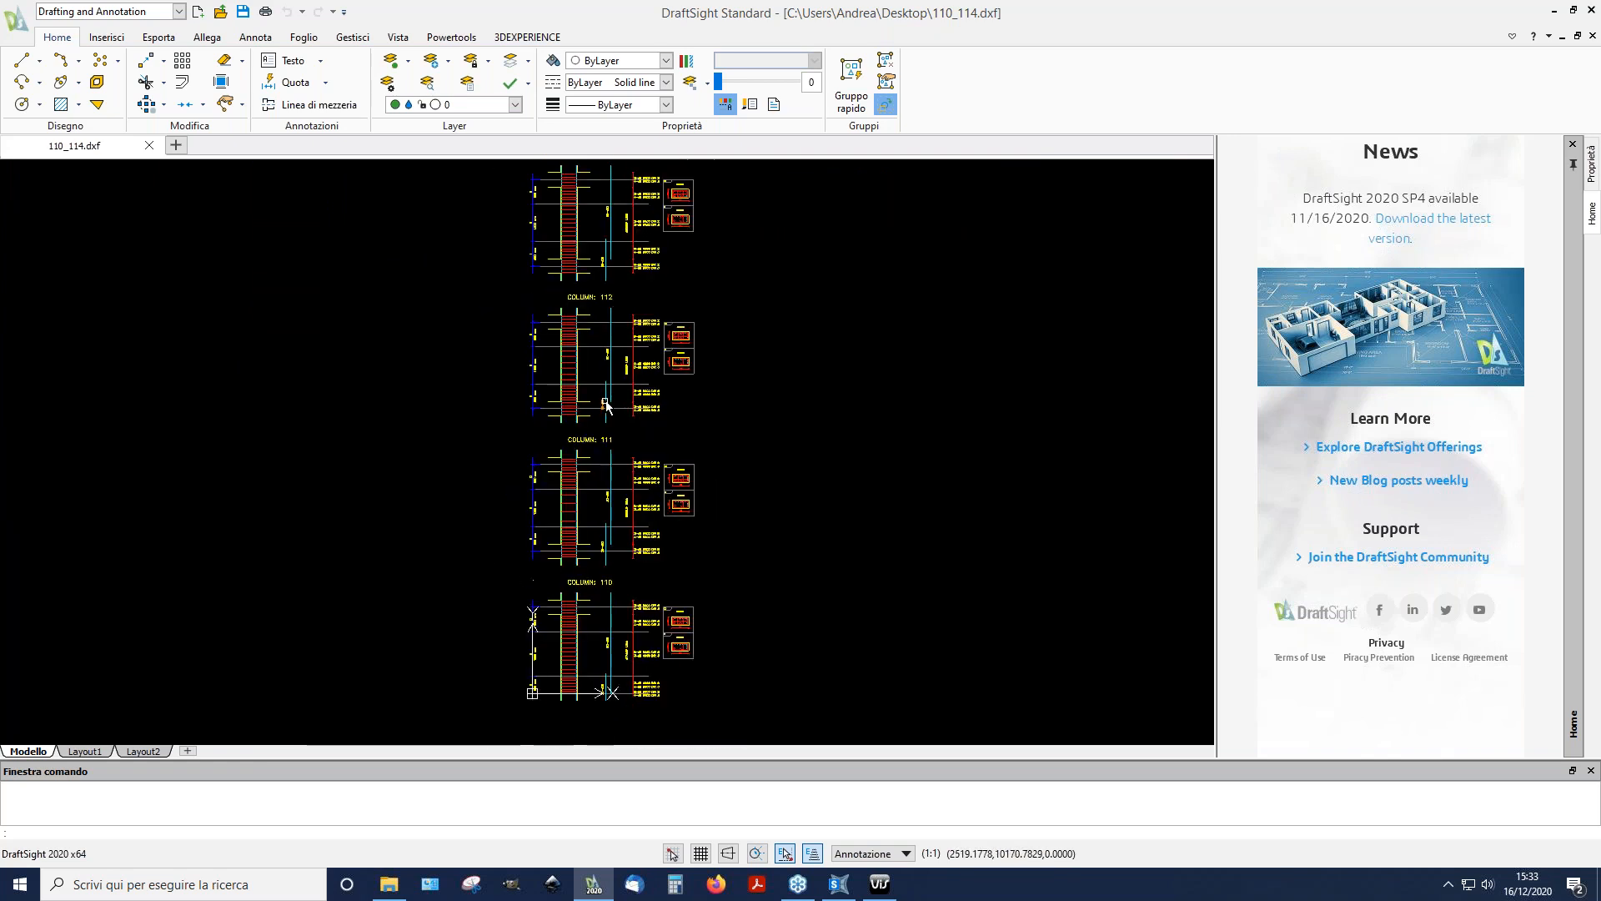
{"action": "middle_click_drag", "start_coordinate": [648, 285], "coordinate": [608, 376]}
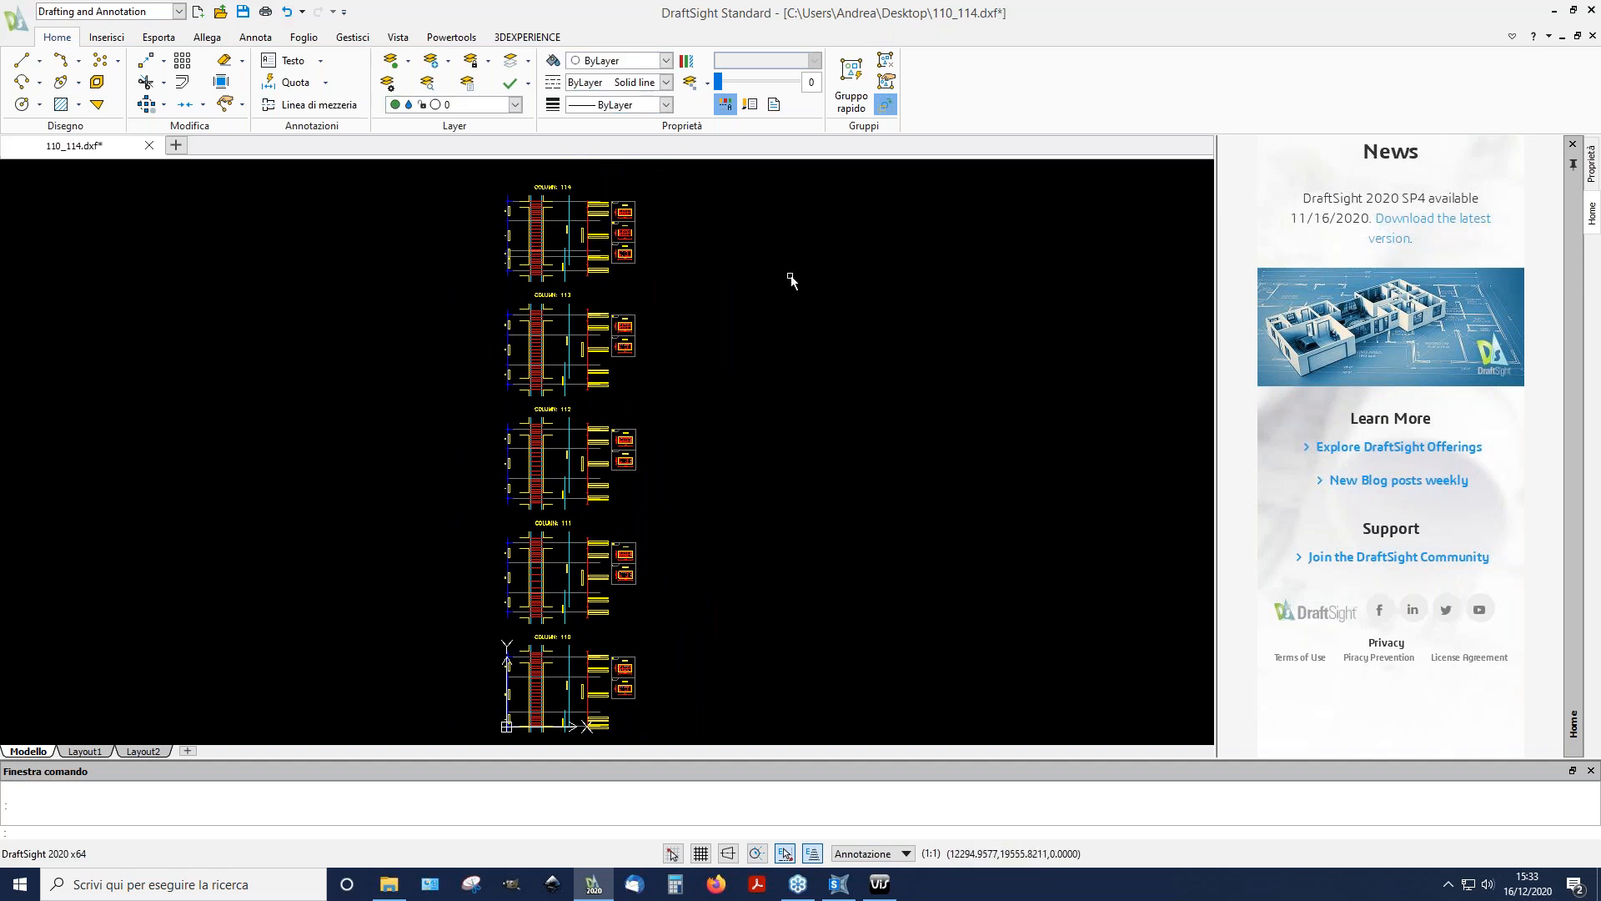
{"action": "left_click", "coordinate": [1592, 10]}
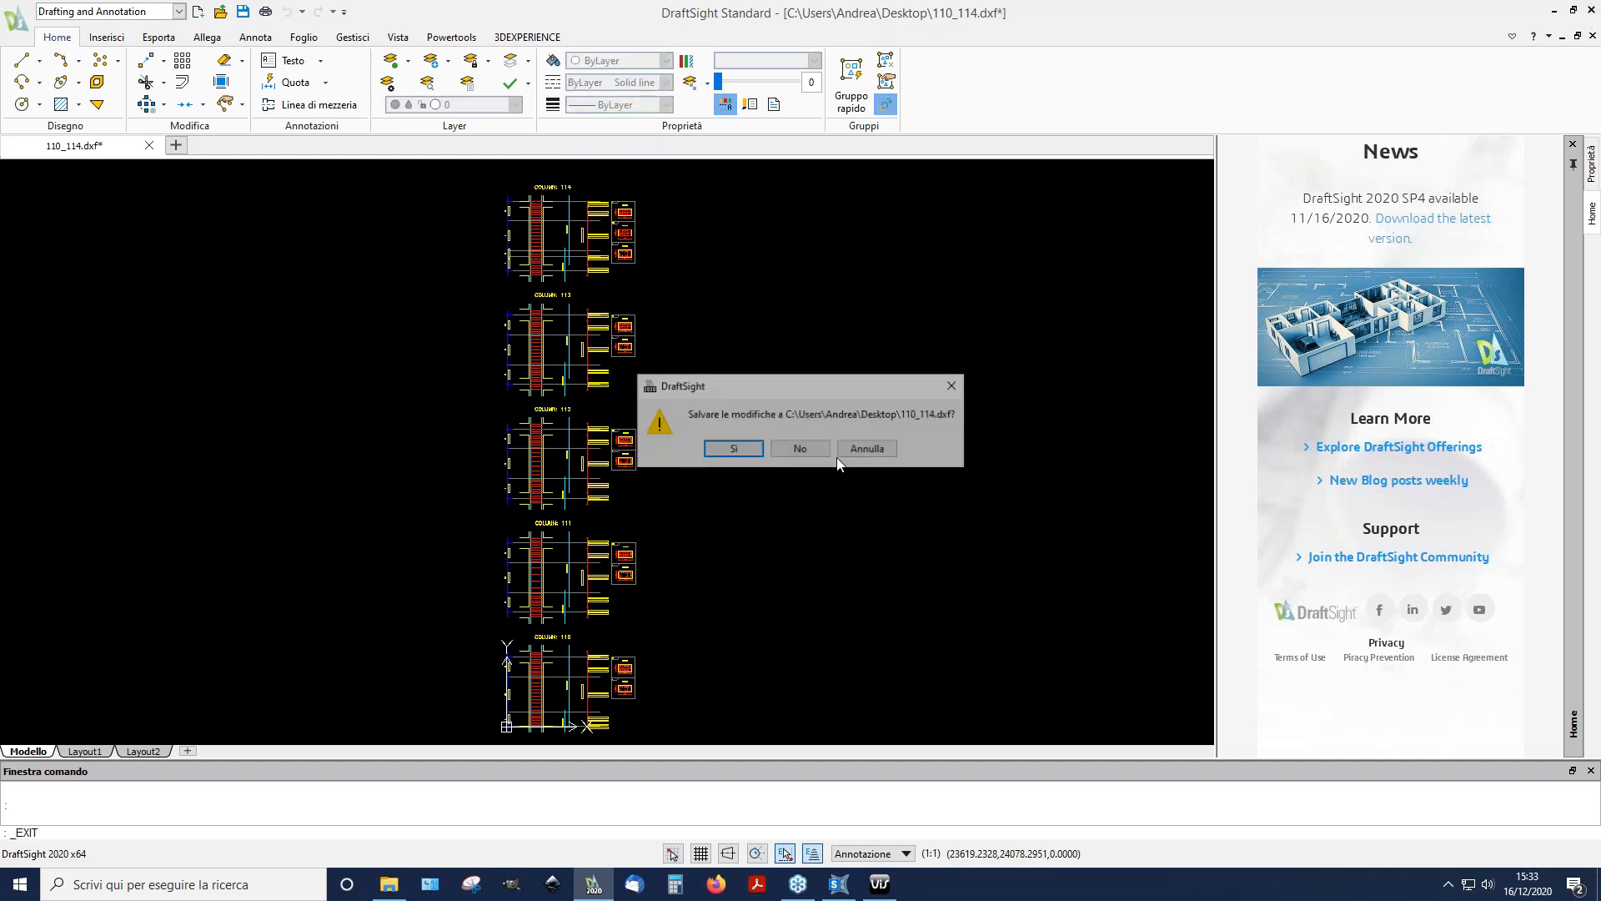
{"action": "left_click", "coordinate": [800, 449]}
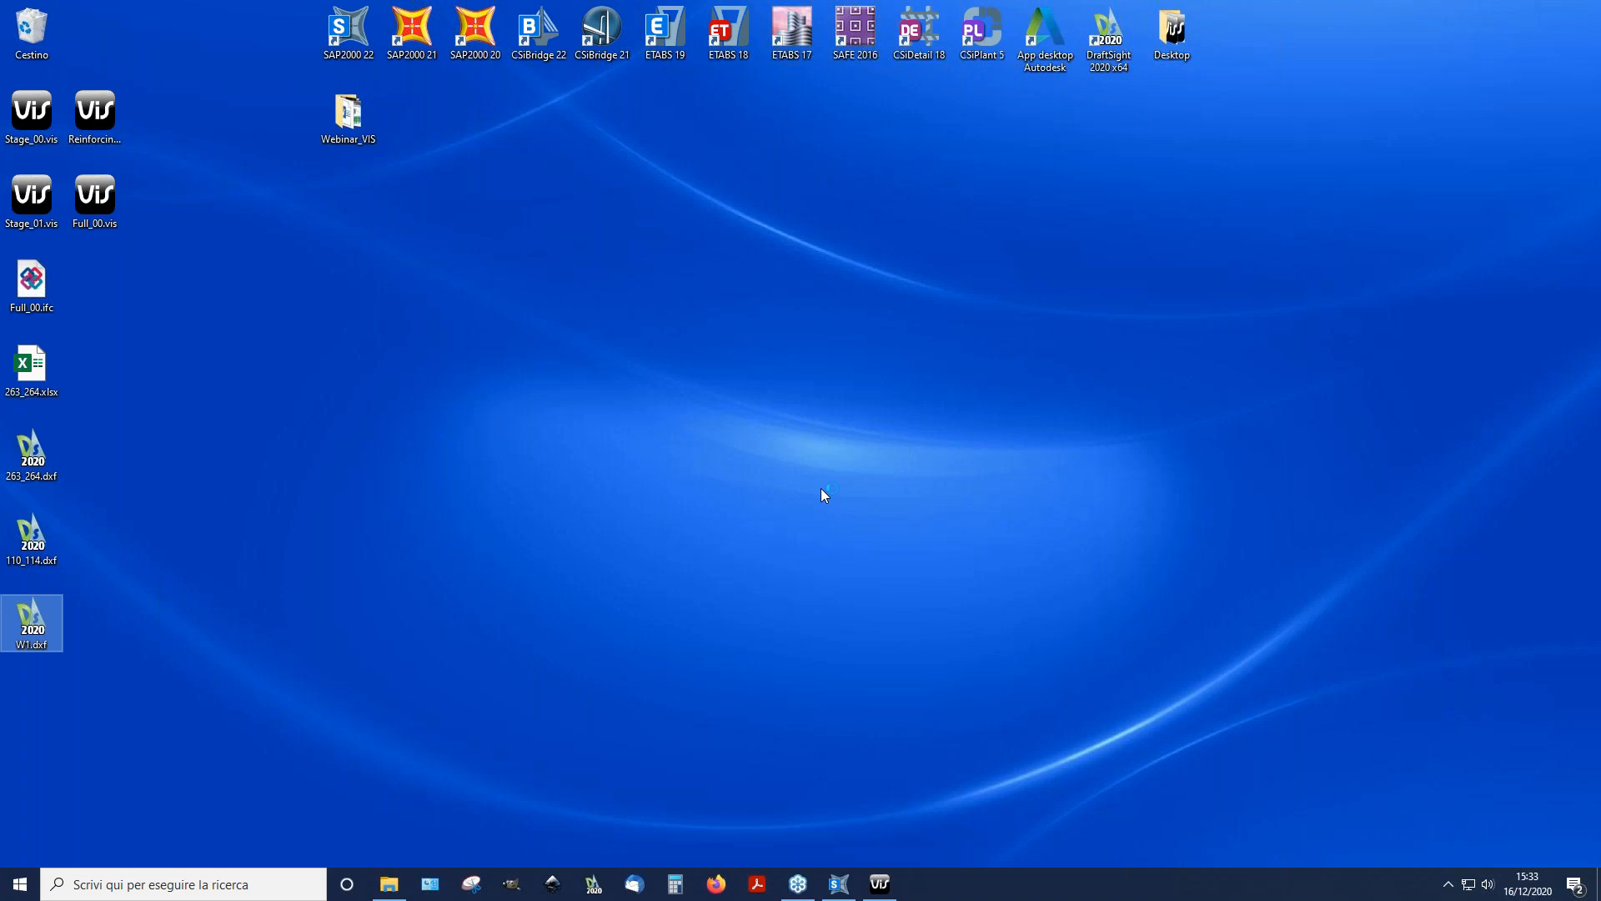
Step: Open the exported W1.dxf and examine section 2B's confined region, ties, bars and Subsection 1 design information
{"action": "left_click", "coordinate": [190, 488]}
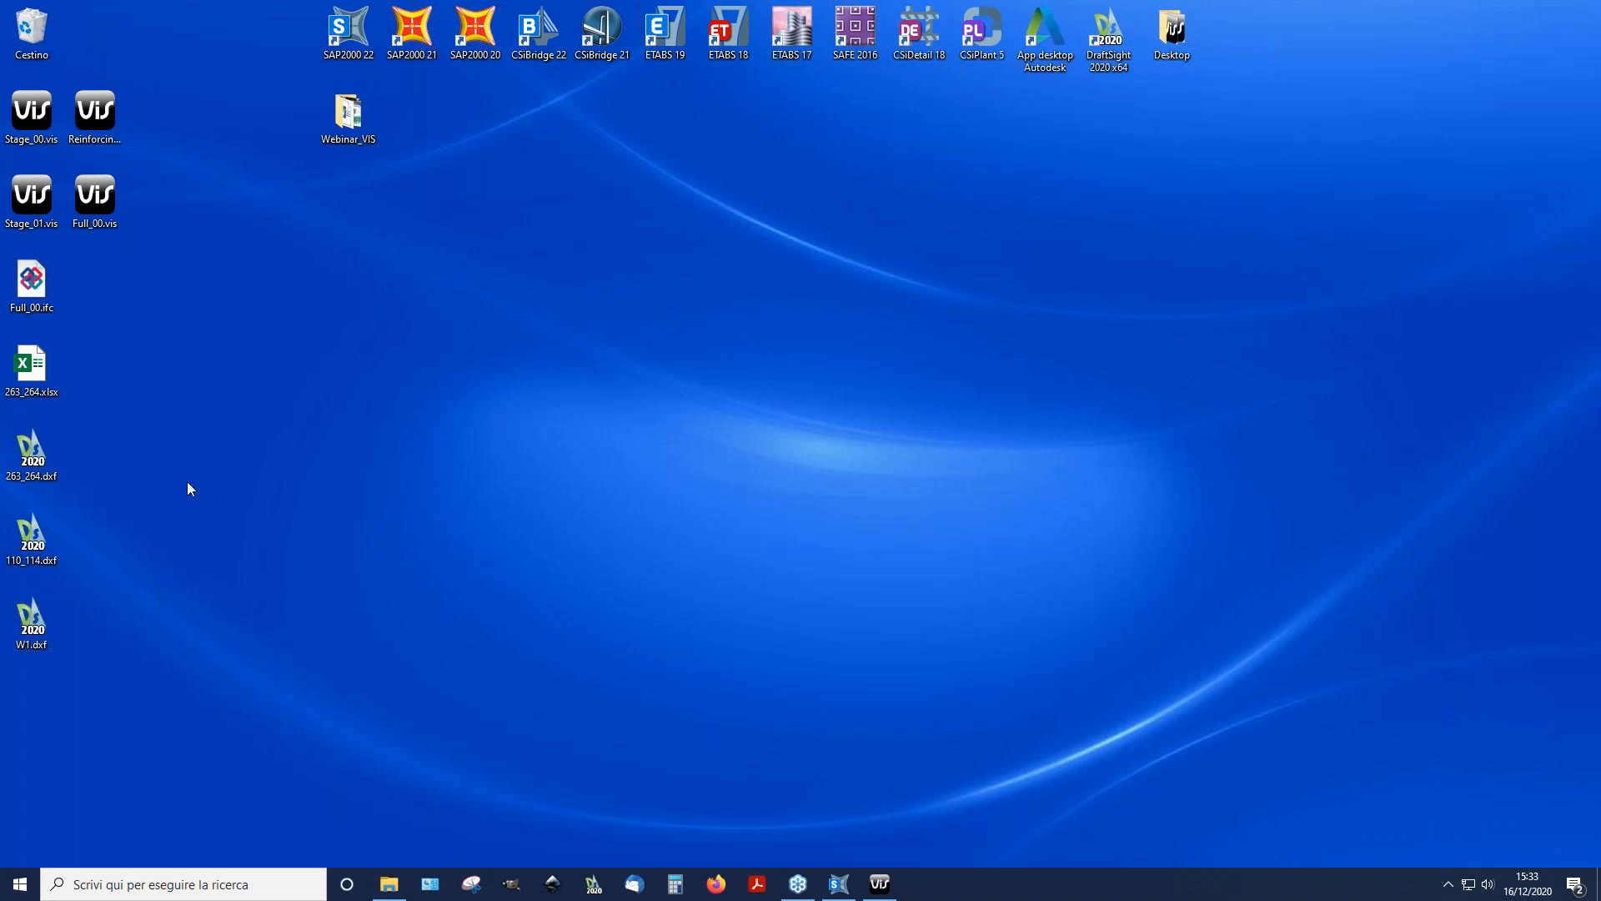
{"action": "double_click", "coordinate": [34, 624]}
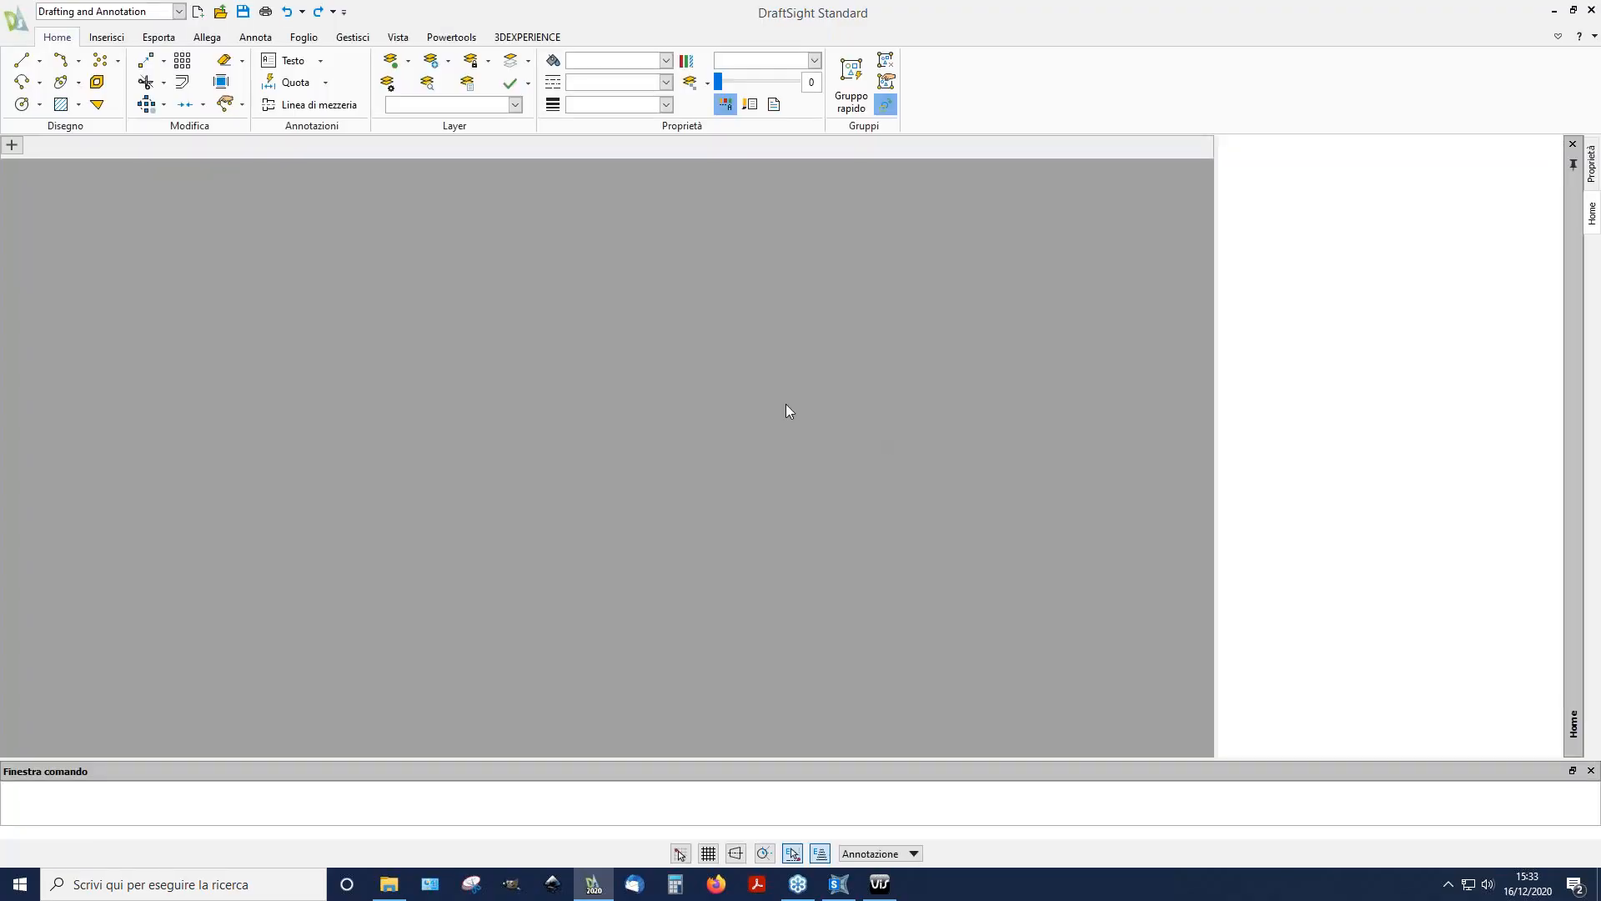
{"action": "scroll", "coordinate": [368, 390], "scroll_direction": "up", "scroll_amount": 6}
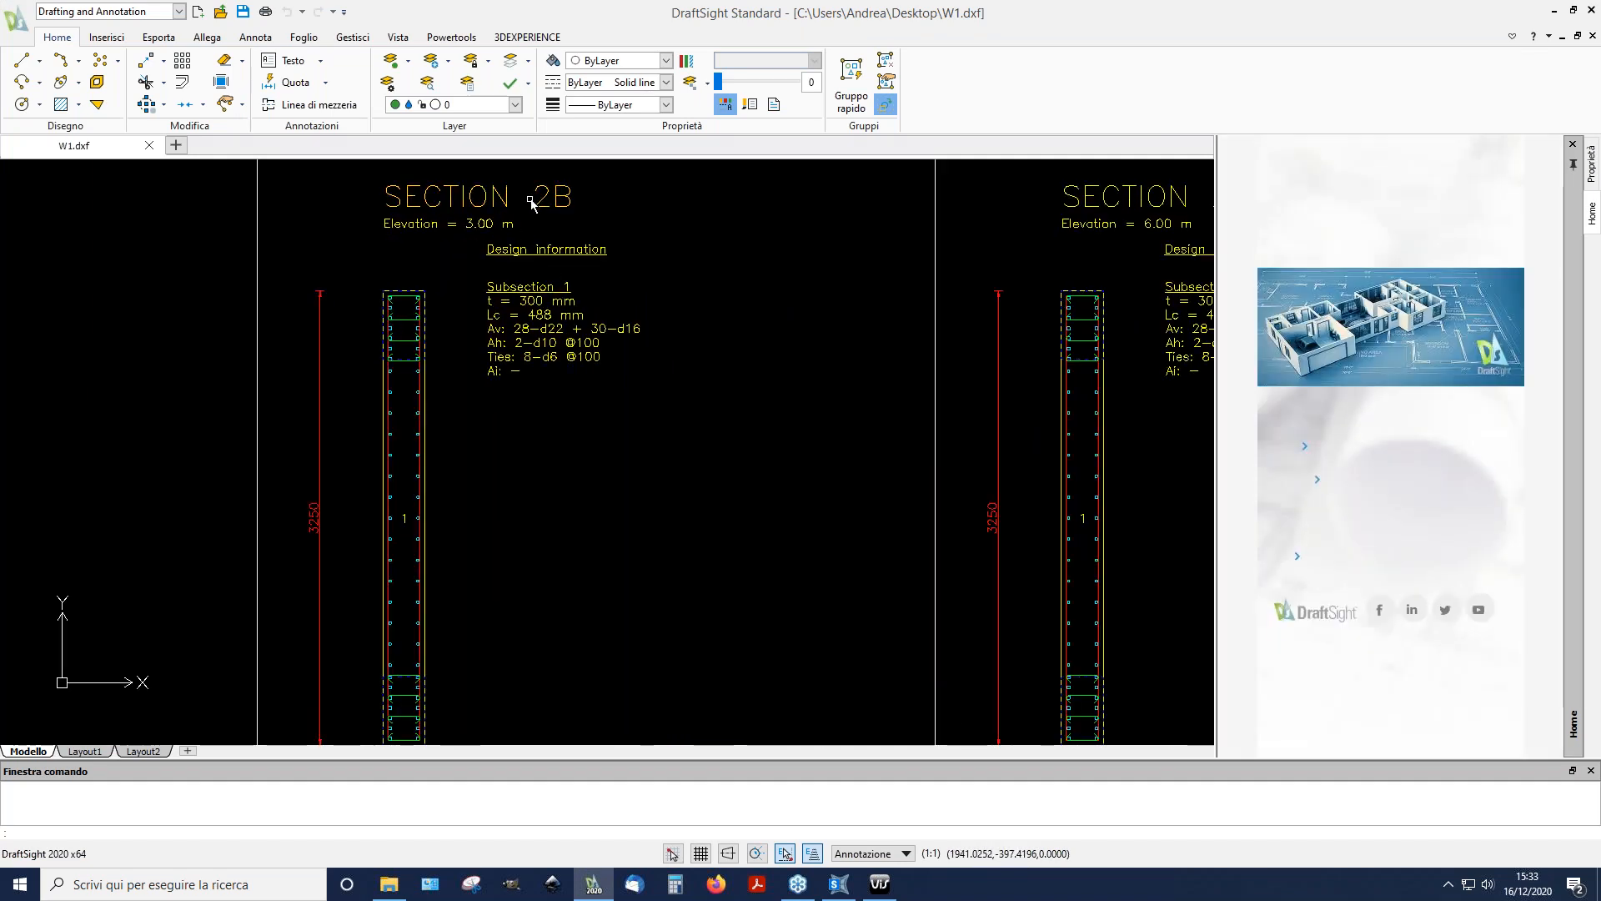
{"action": "scroll", "coordinate": [404, 342], "scroll_direction": "up", "scroll_amount": 5}
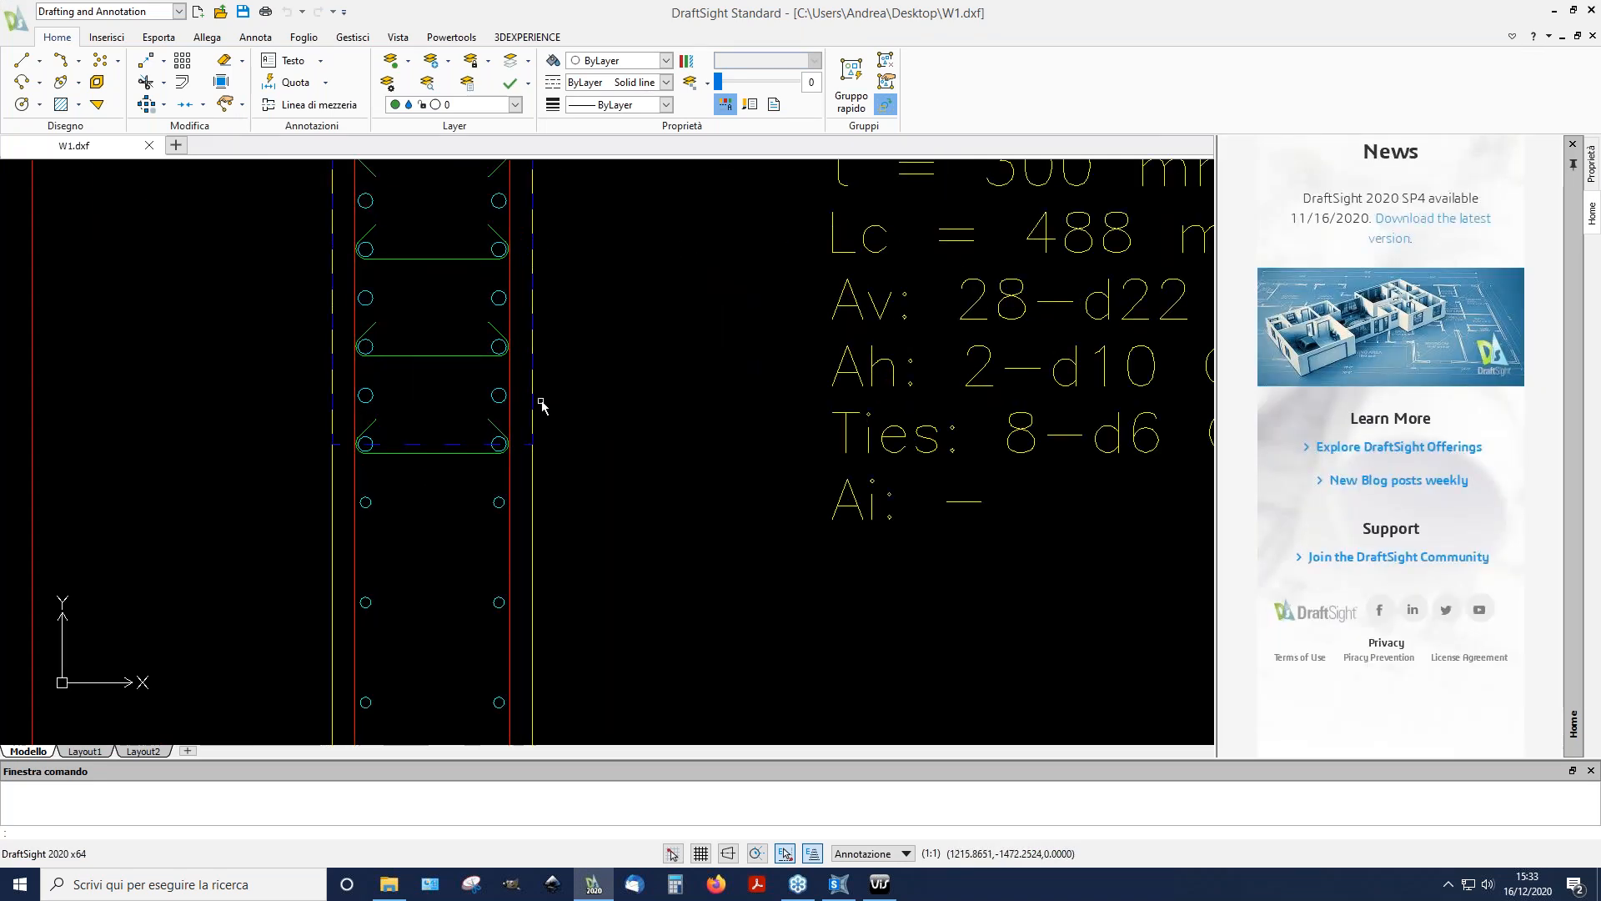
{"action": "left_click", "coordinate": [525, 435]}
{"action": "scroll", "coordinate": [447, 501], "scroll_direction": "down", "scroll_amount": 1}
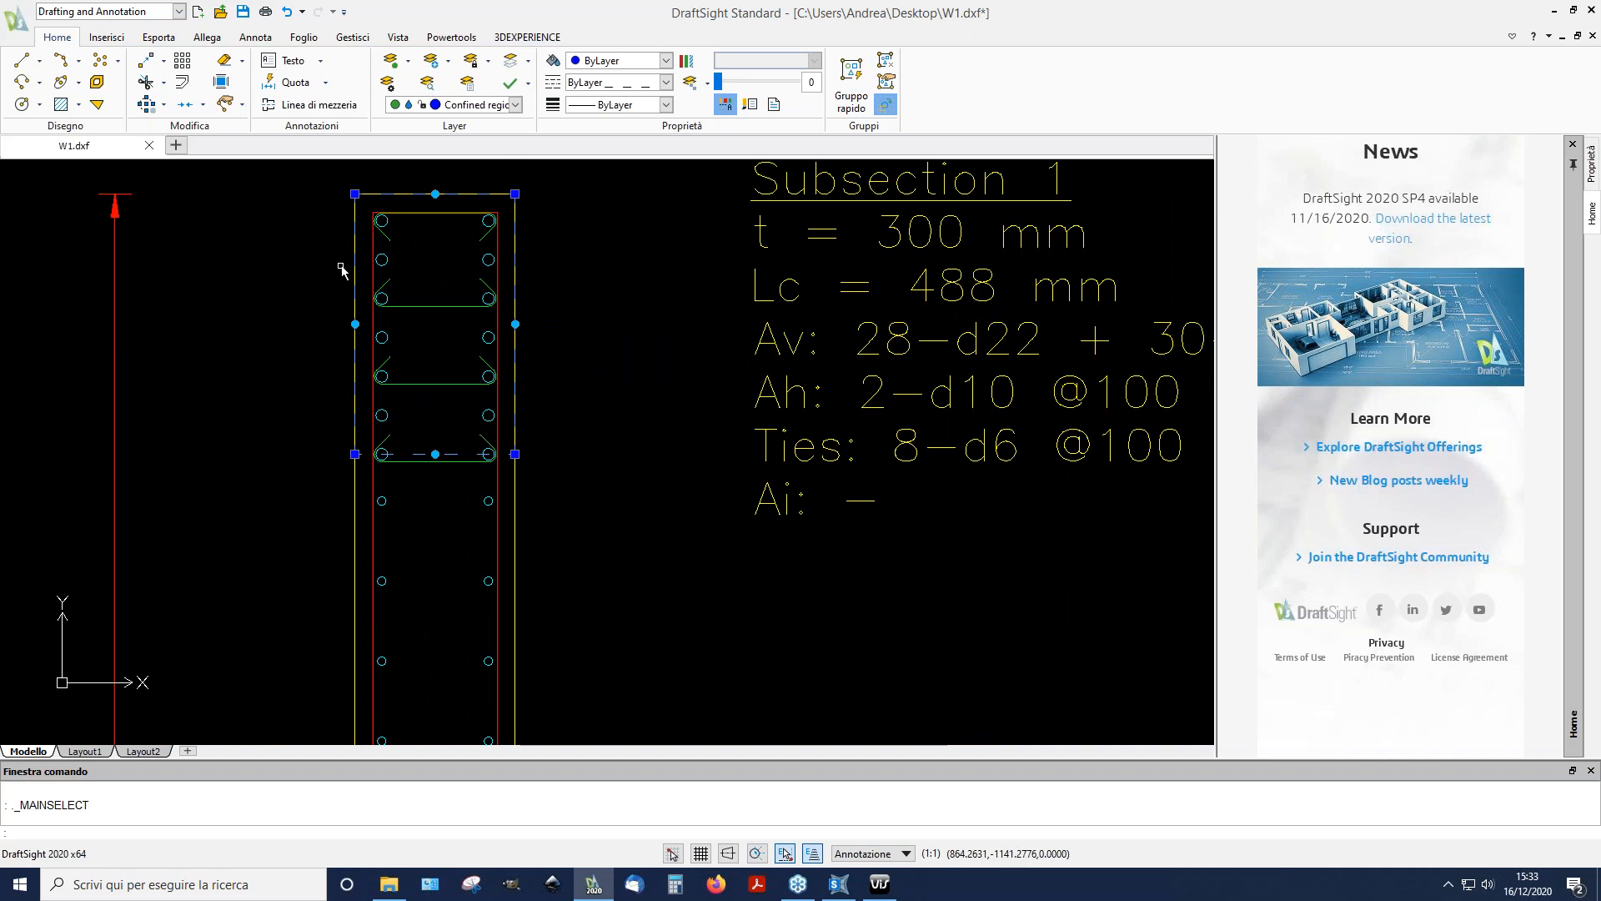
{"action": "left_click", "coordinate": [626, 398]}
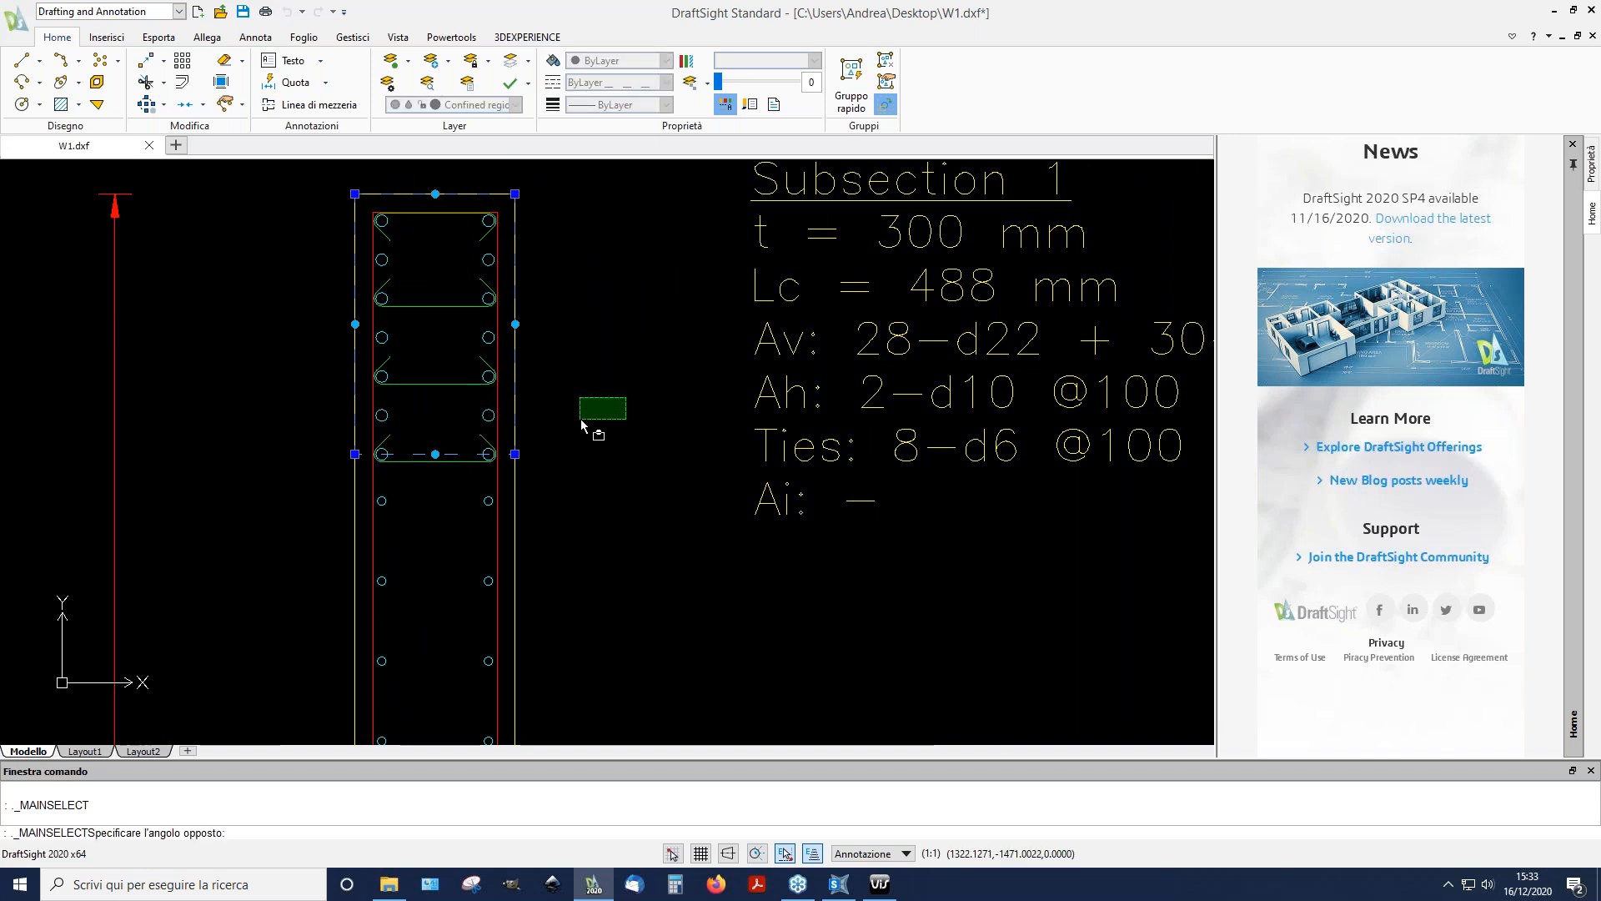
{"action": "key", "text": "Escape"}
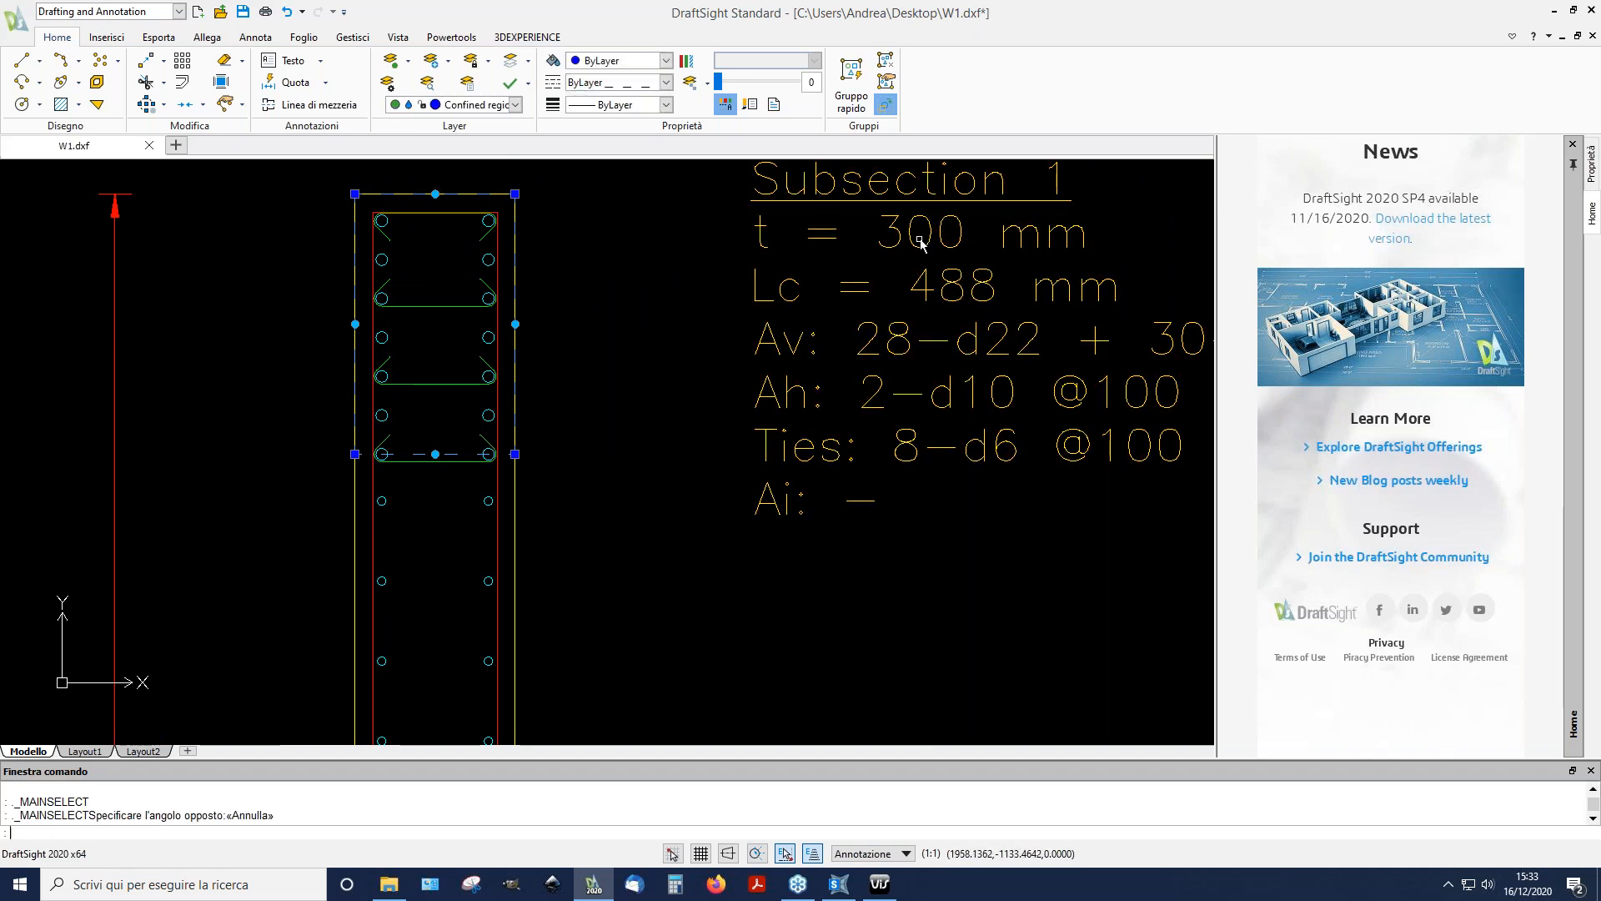
{"action": "scroll", "coordinate": [632, 259], "scroll_direction": "down", "scroll_amount": 5}
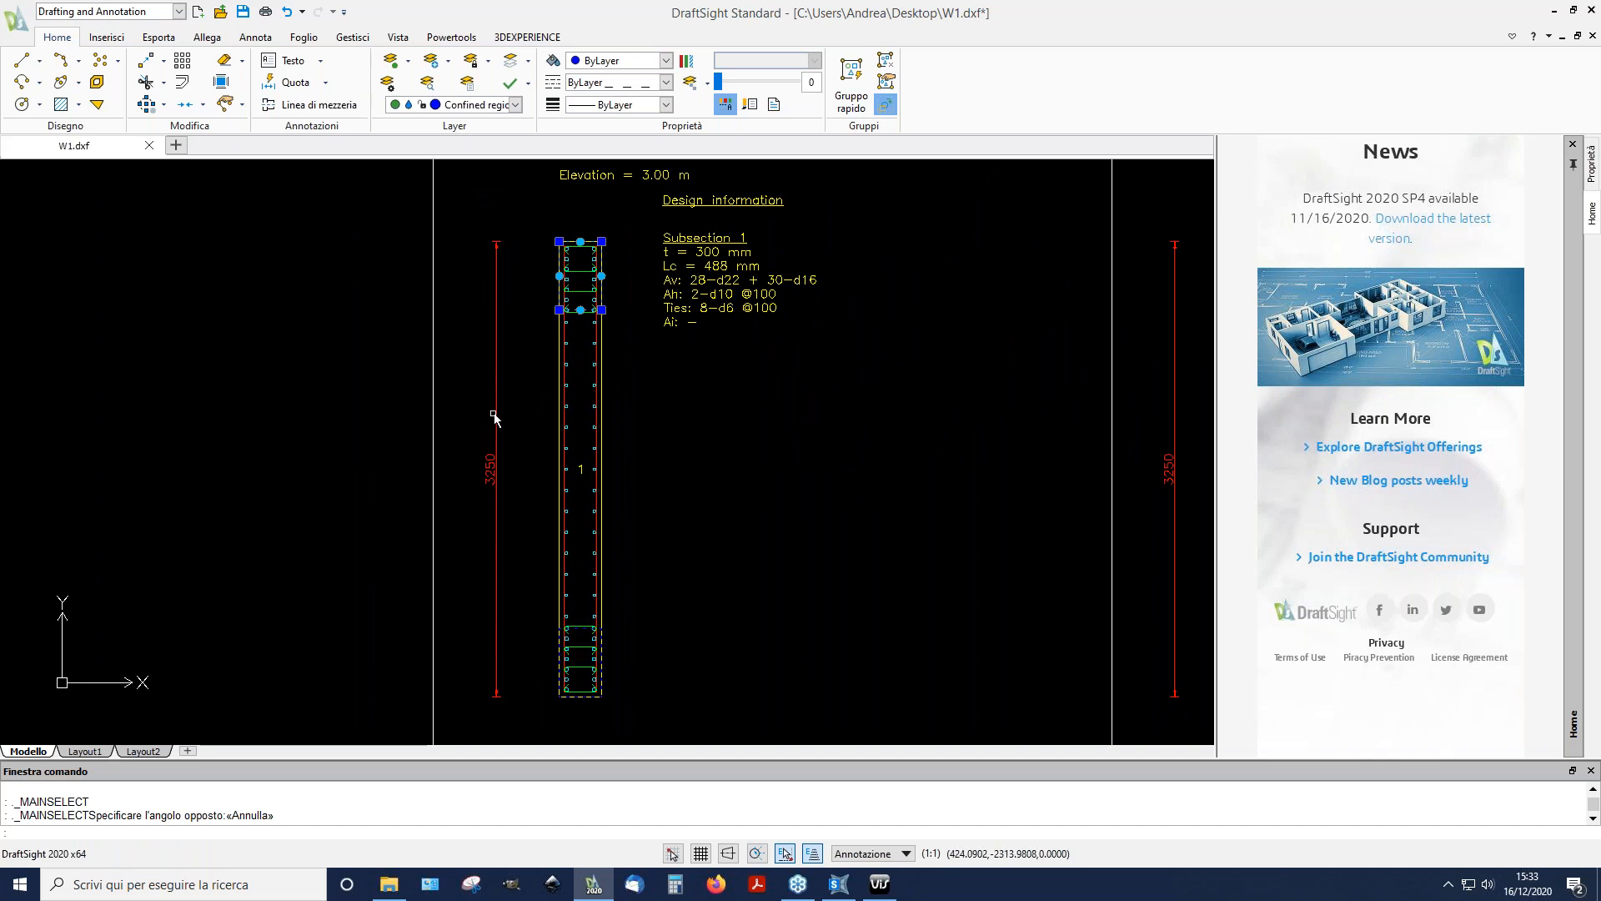
{"action": "scroll", "coordinate": [742, 296], "scroll_direction": "up", "scroll_amount": 3}
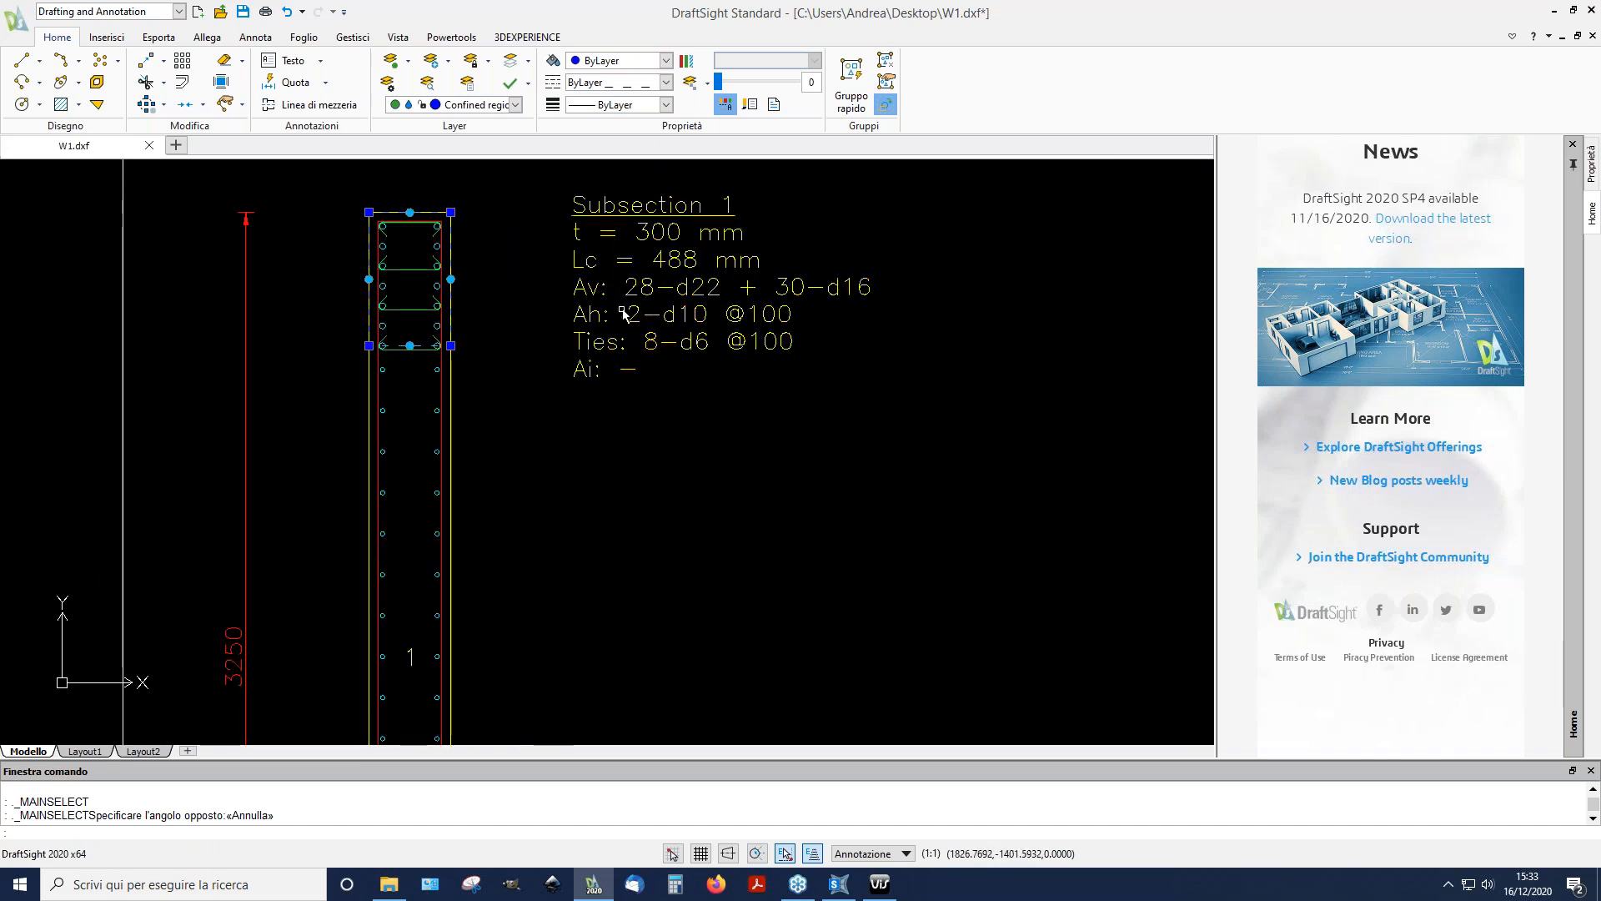
{"action": "scroll", "coordinate": [623, 313], "scroll_direction": "up", "scroll_amount": 1}
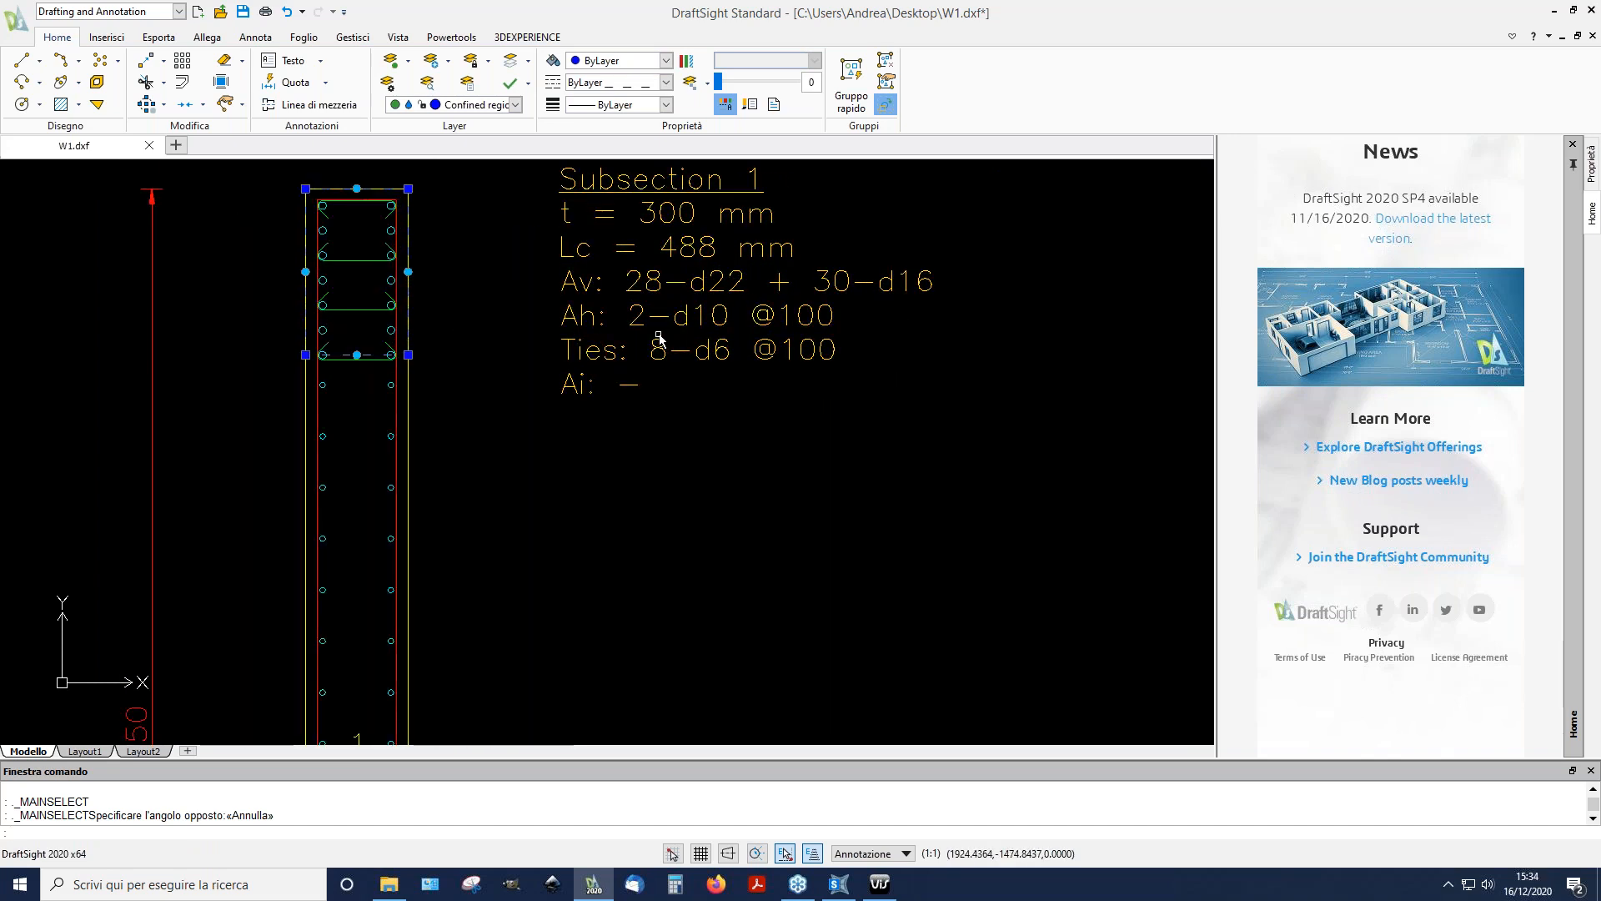
Step: Clear the confined region selection, view the whole W1 section sheet, and close the drawing without saving
{"action": "scroll", "coordinate": [611, 319], "scroll_direction": "up", "scroll_amount": 1}
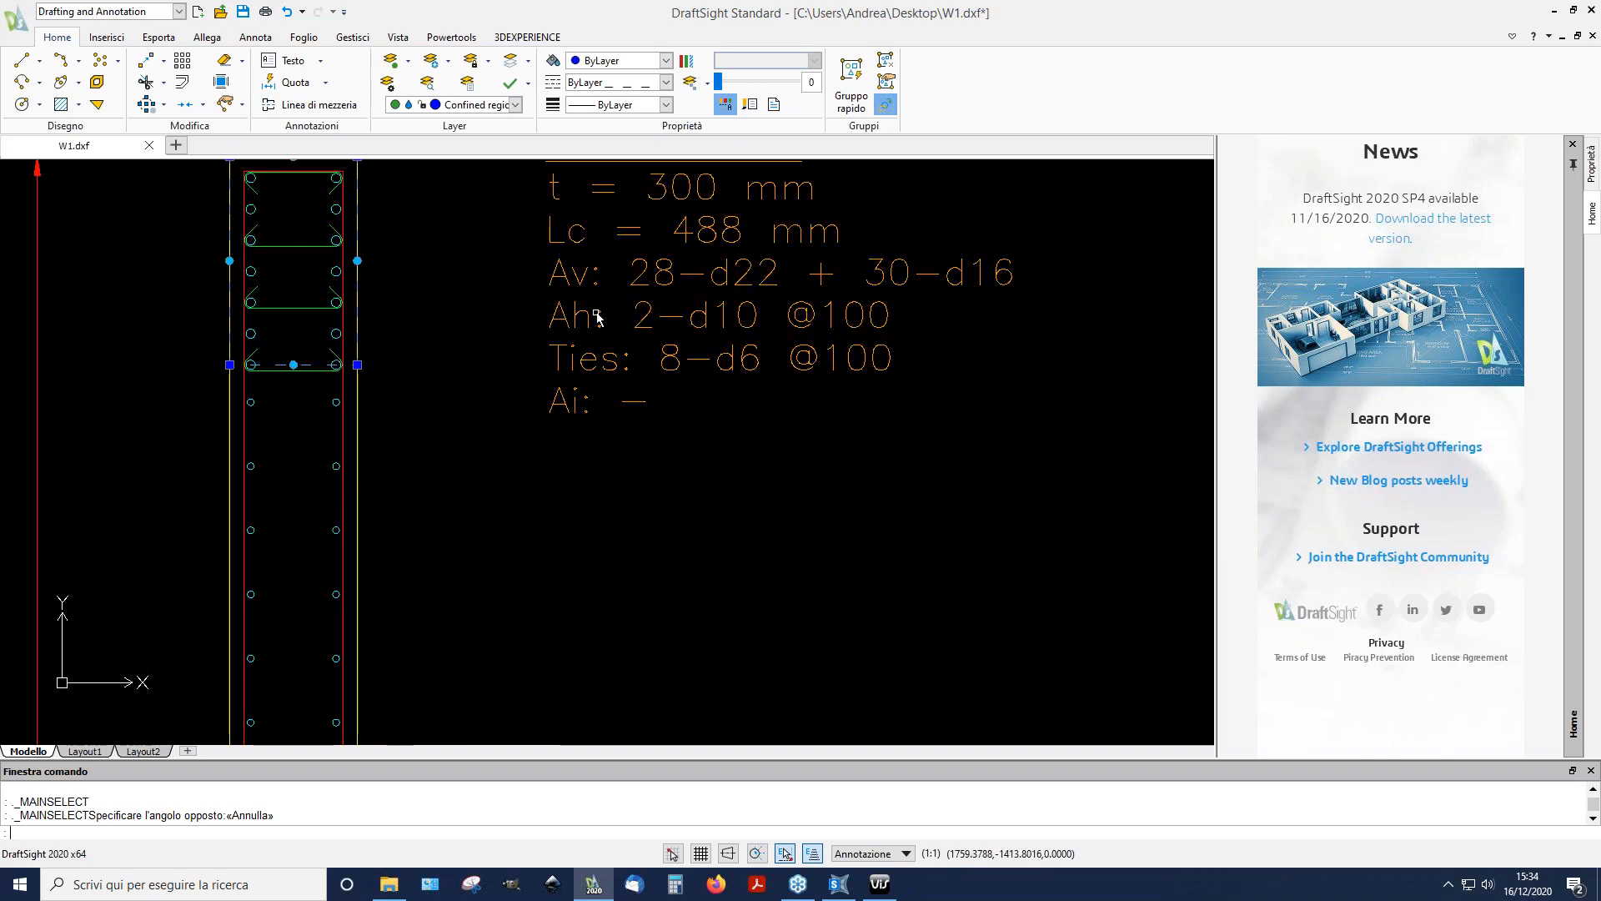
{"action": "key", "text": "Escape"}
{"action": "scroll", "coordinate": [367, 435], "scroll_direction": "down", "scroll_amount": 5}
{"action": "scroll", "coordinate": [364, 434], "scroll_direction": "down", "scroll_amount": 7}
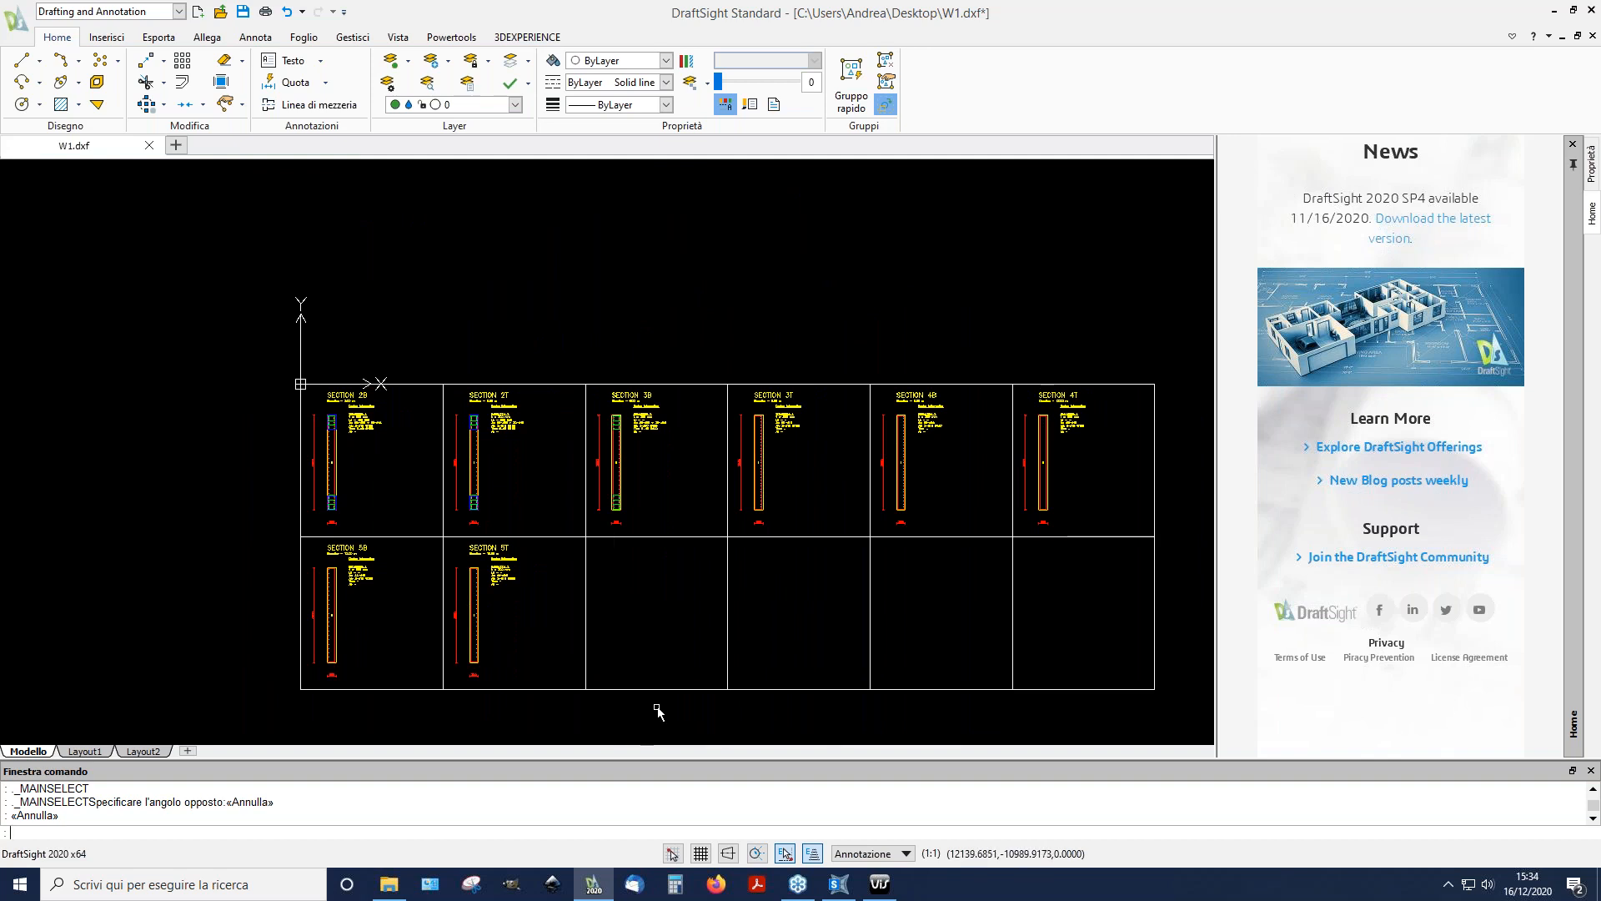
{"action": "left_click", "coordinate": [1593, 10]}
{"action": "left_click", "coordinate": [813, 472]}
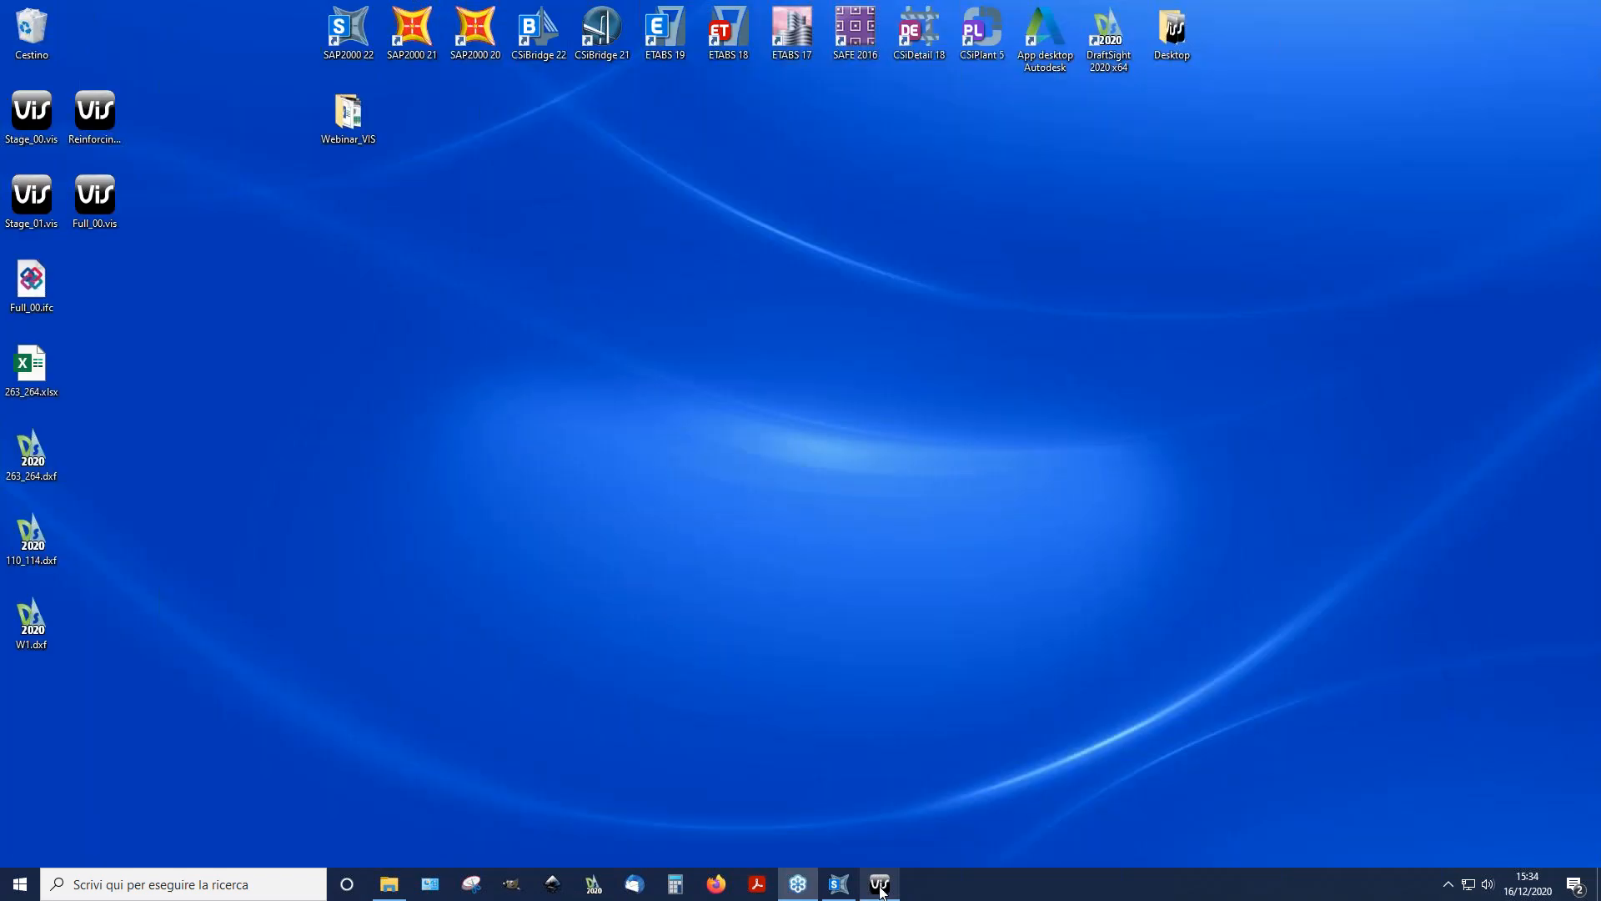
Step: Switch to VIS and export the model in IFC4 format with all three aggregation options enabled, overwriting Full_00.ifc on the Desktop
{"action": "left_click", "coordinate": [880, 886]}
{"action": "middle_click_drag", "start_coordinate": [824, 440], "coordinate": [839, 357]}
{"action": "scroll", "coordinate": [837, 335], "scroll_direction": "up", "scroll_amount": 2}
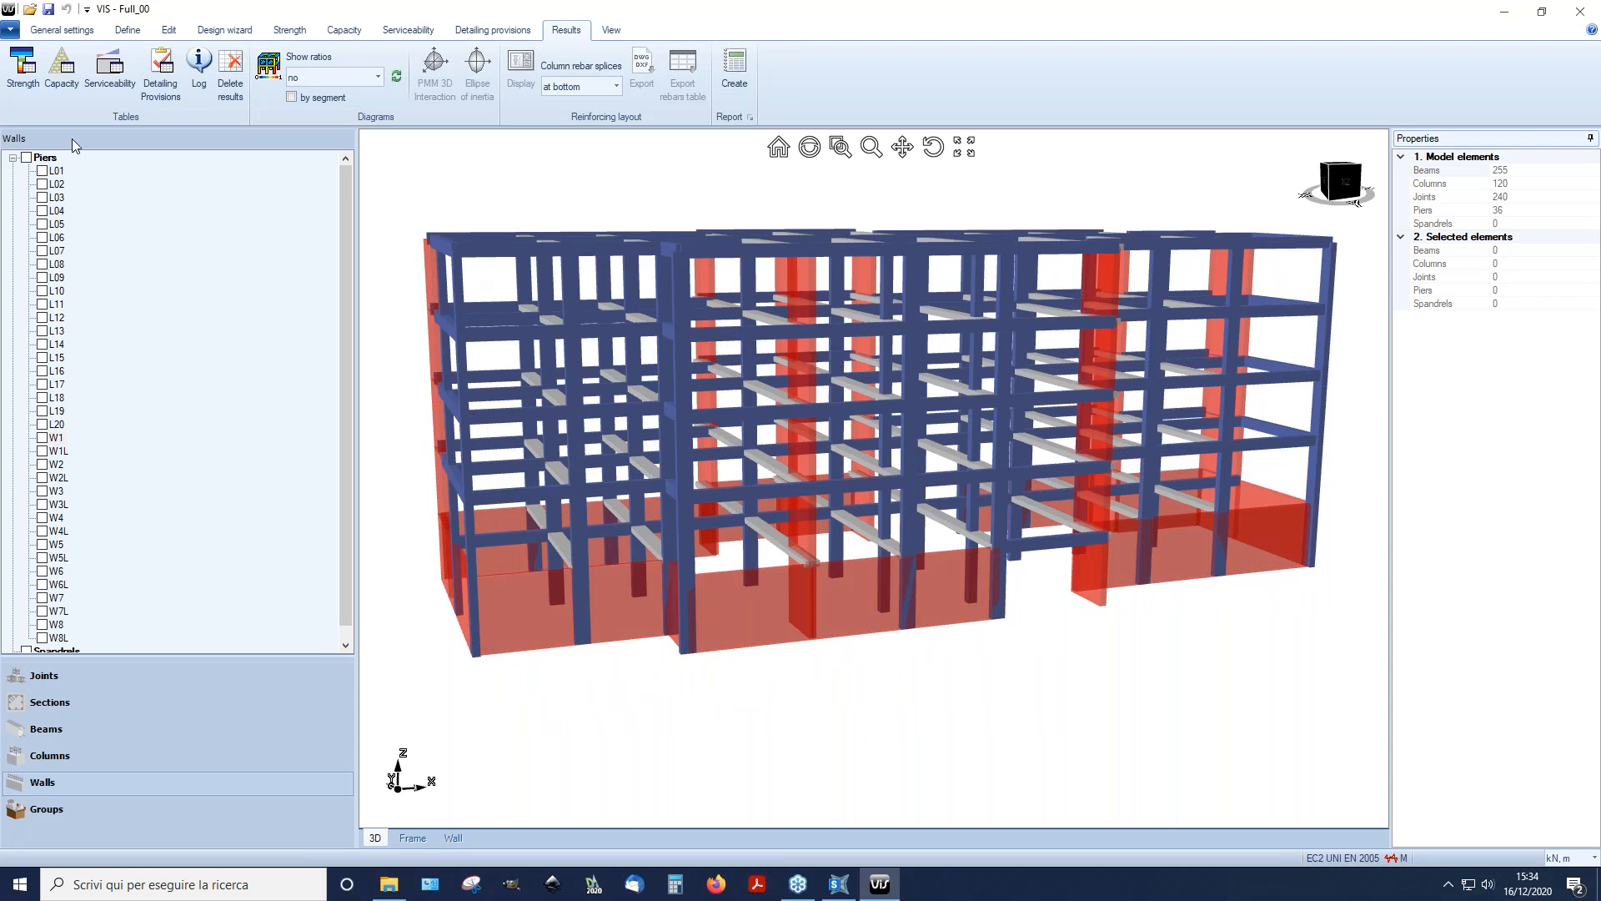
{"action": "left_click", "coordinate": [11, 31]}
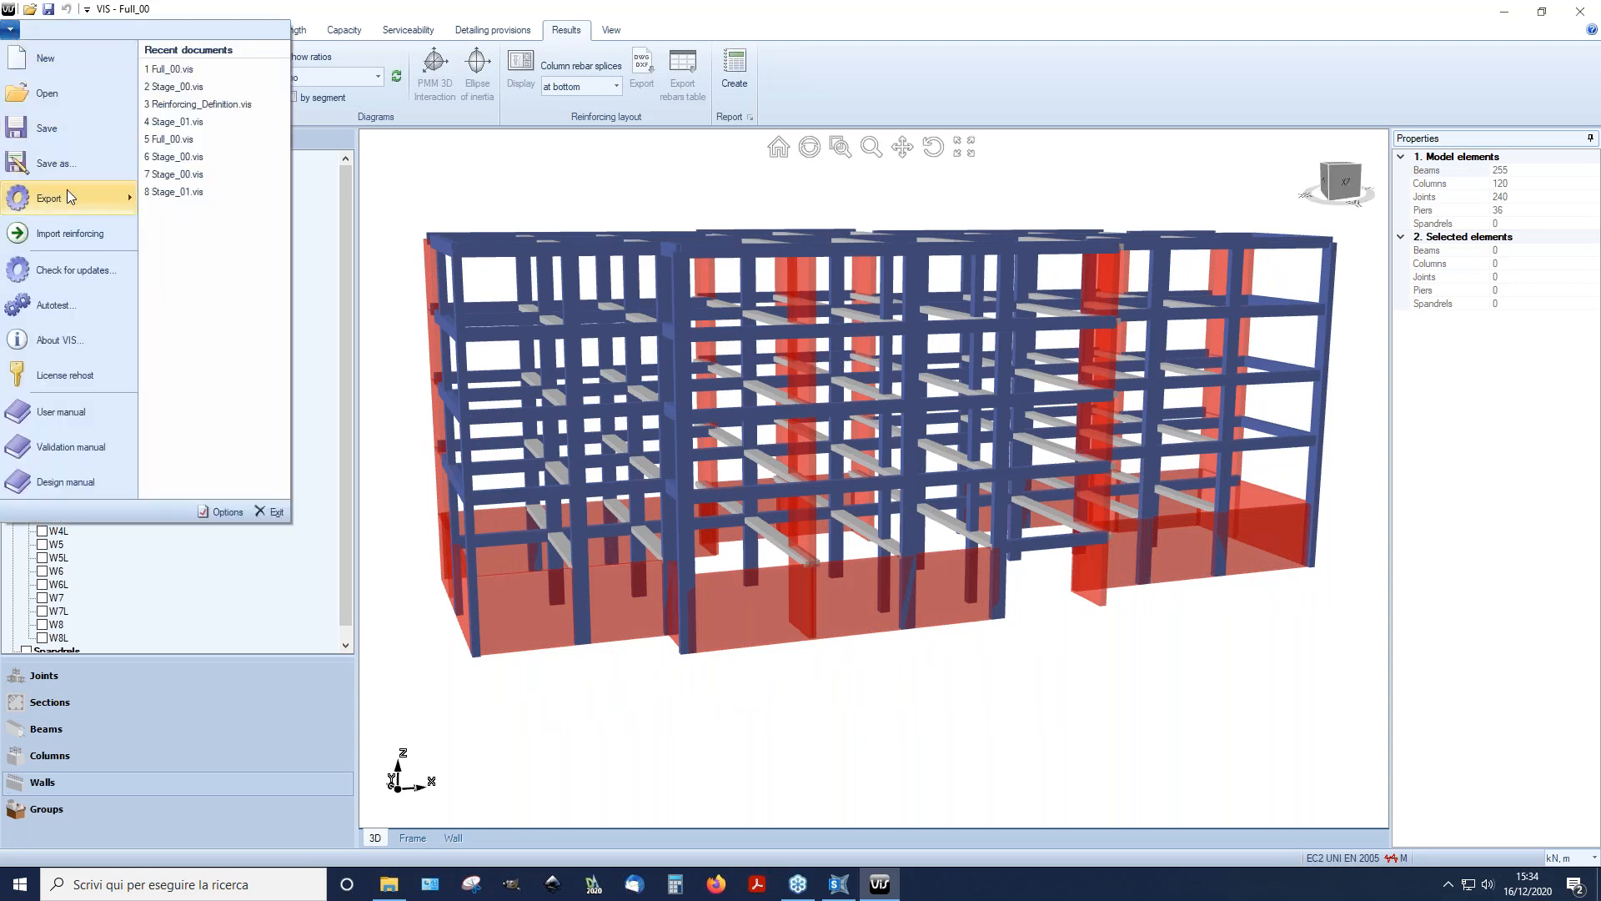
{"action": "mouse_move", "coordinate": [70, 201]}
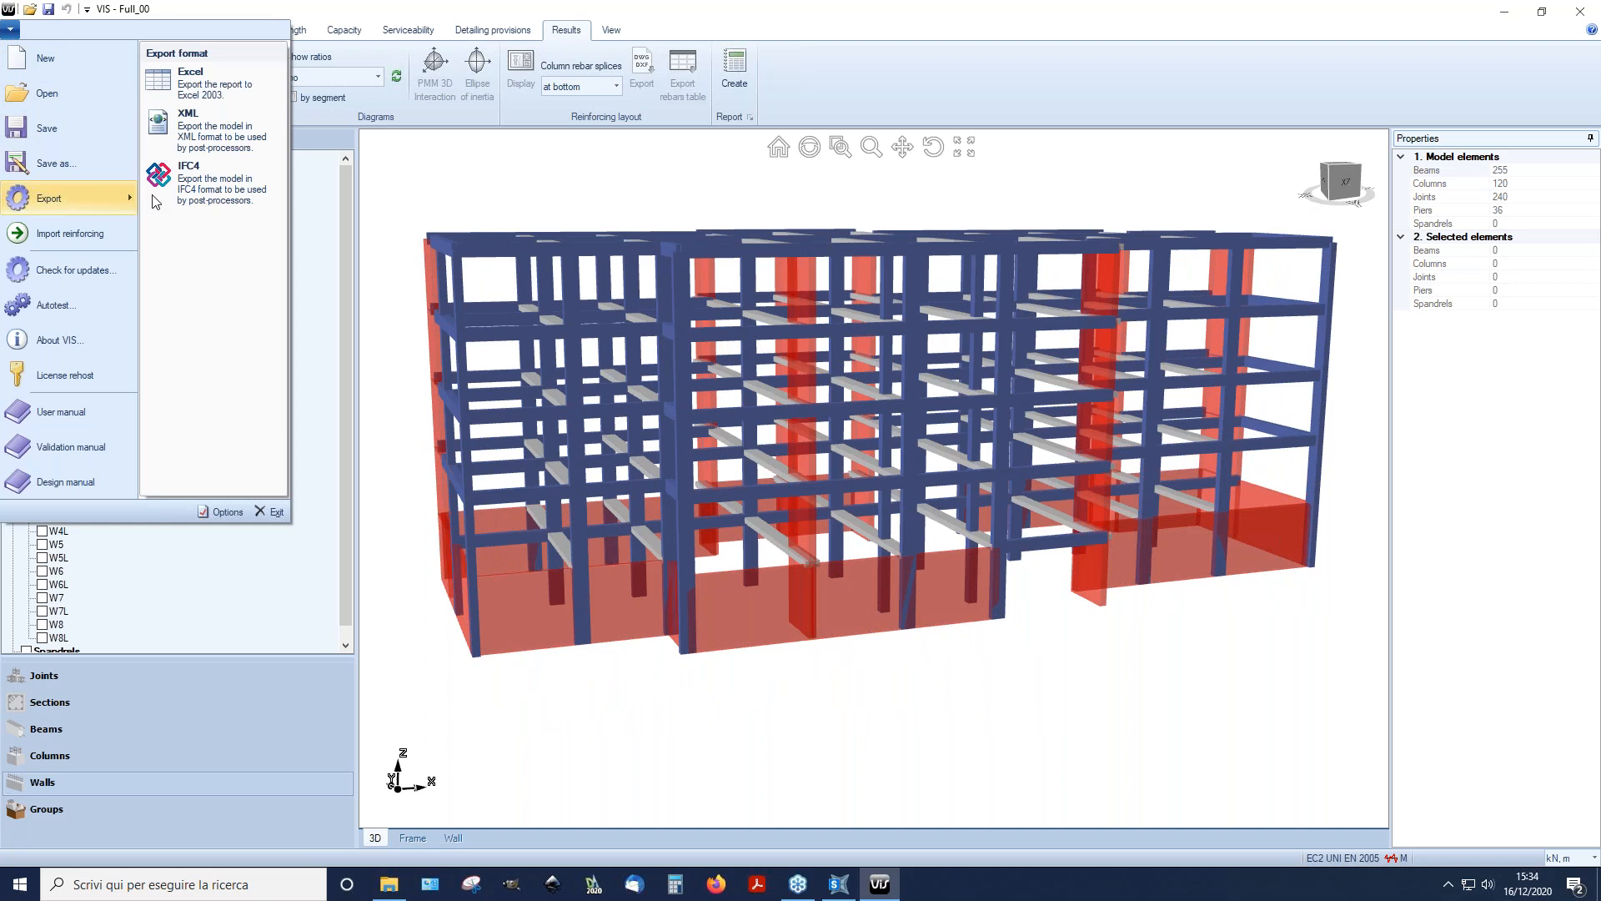
{"action": "left_click", "coordinate": [197, 190]}
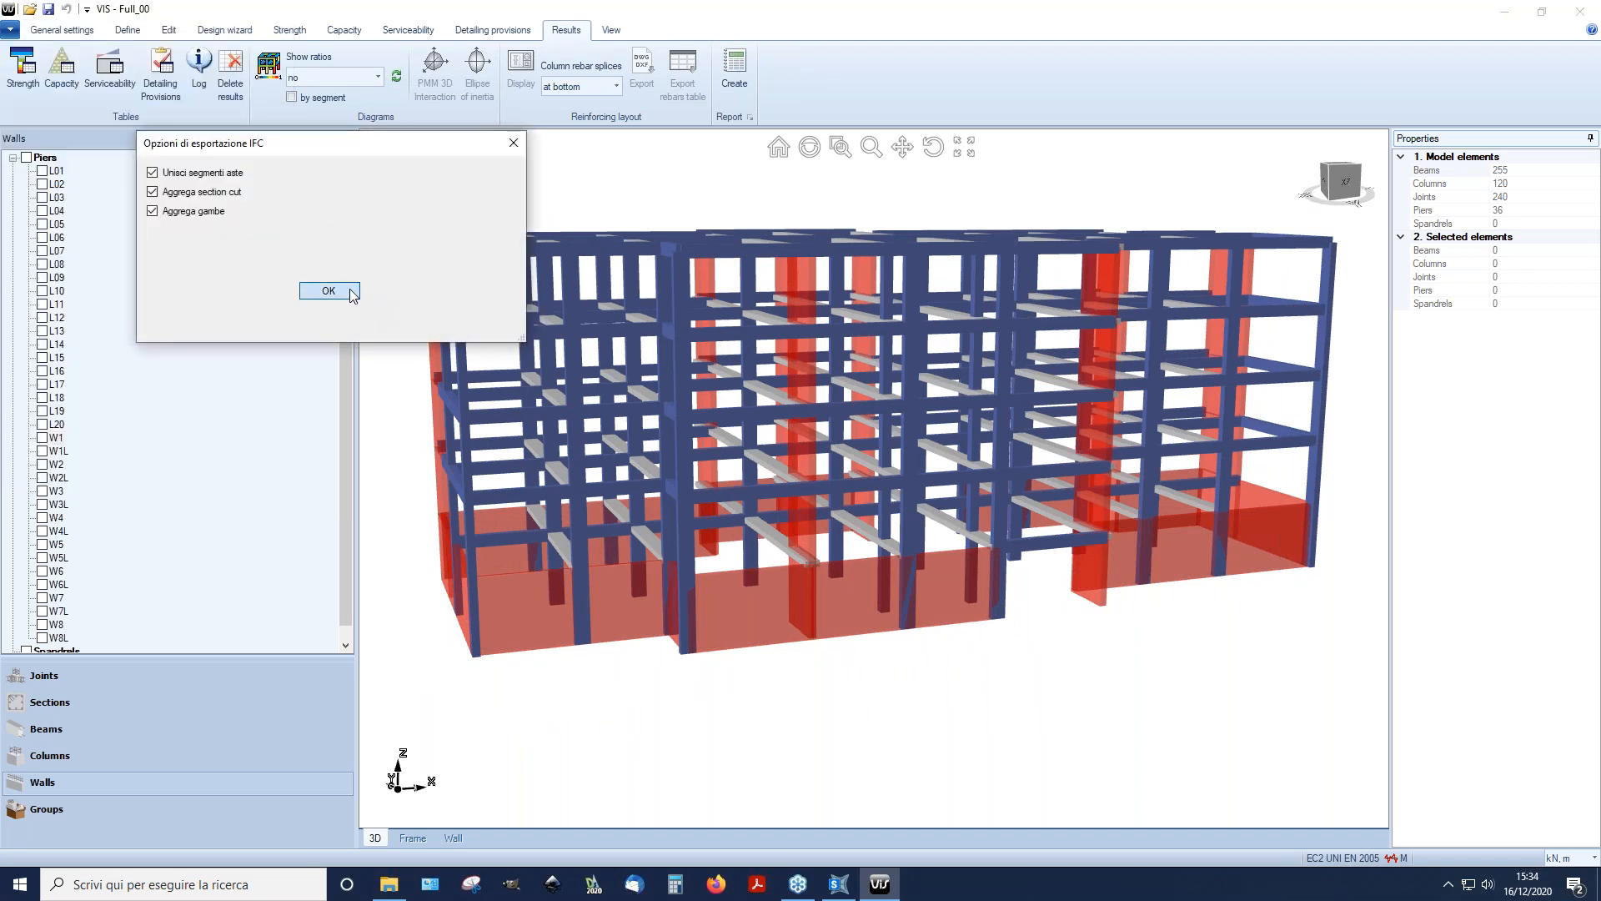
{"action": "left_click", "coordinate": [328, 291]}
{"action": "left_click", "coordinate": [200, 157]}
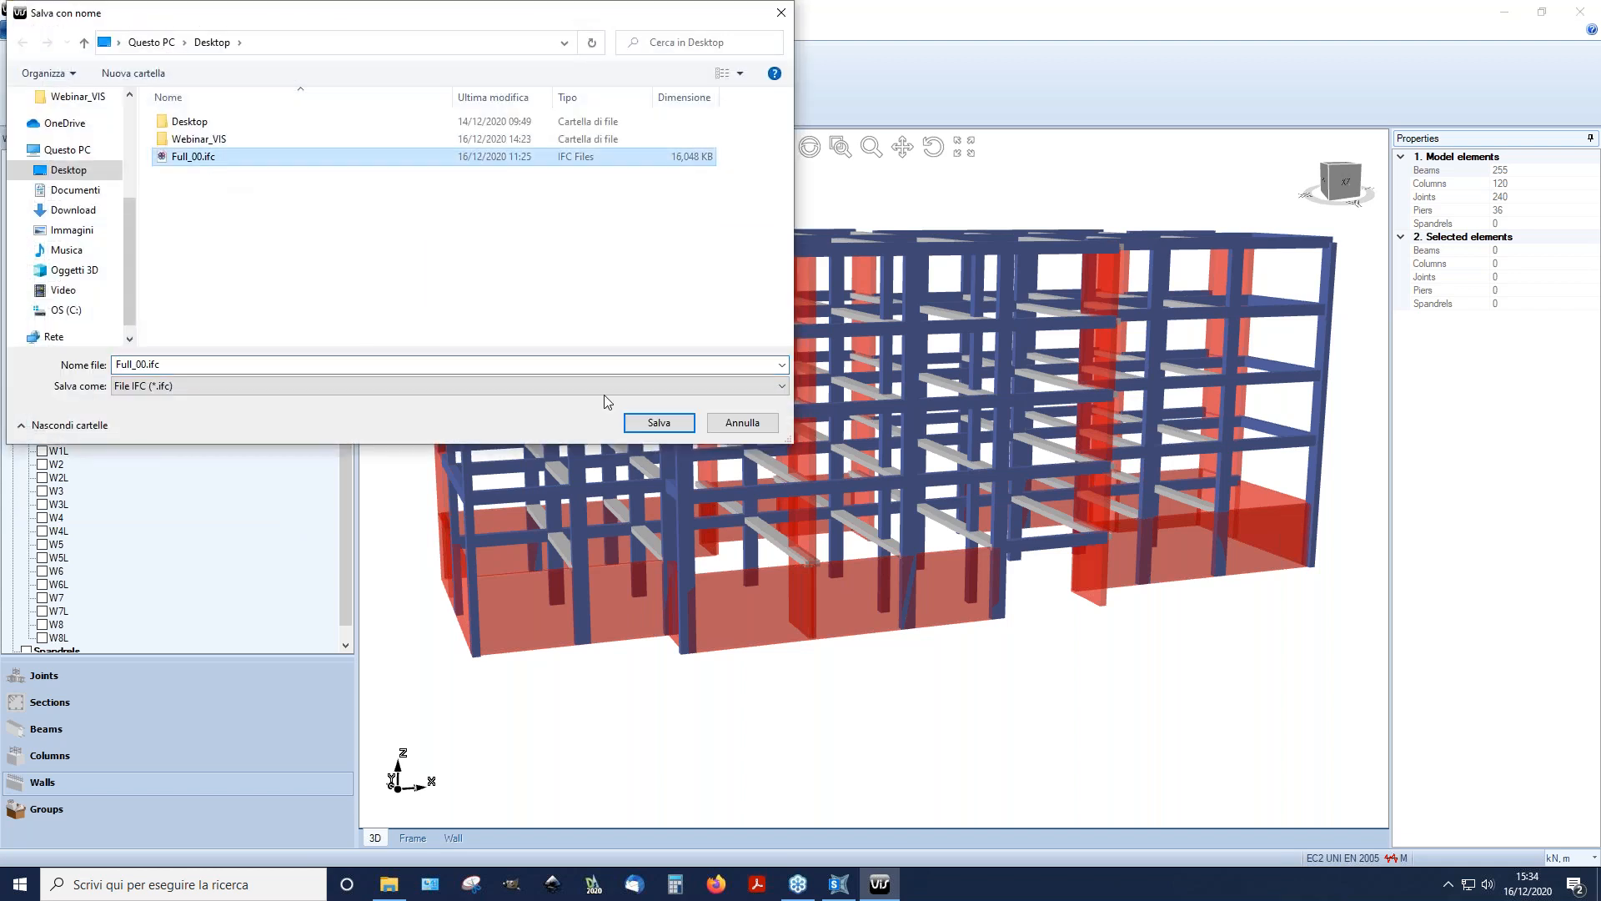
{"action": "left_click", "coordinate": [661, 427]}
{"action": "left_click", "coordinate": [850, 447]}
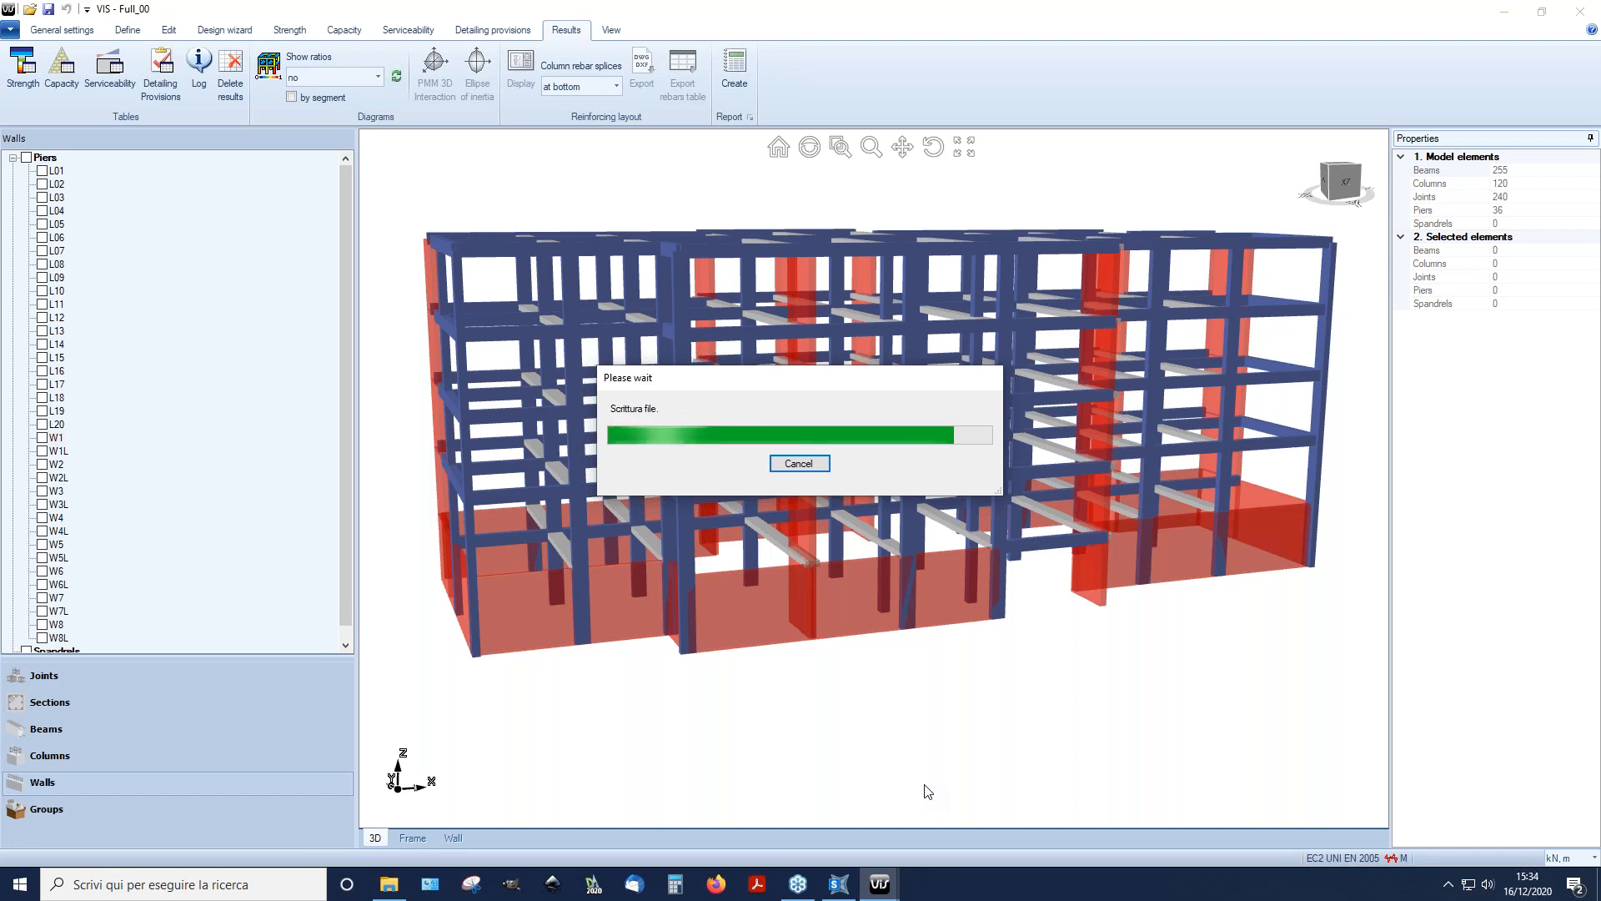
Step: Open Full_00.ifc from the Desktop in Solibri and dismiss the model discipline and category assignment
{"action": "left_click", "coordinate": [1505, 18]}
{"action": "right_click", "coordinate": [34, 281]}
{"action": "mouse_move", "coordinate": [129, 386]}
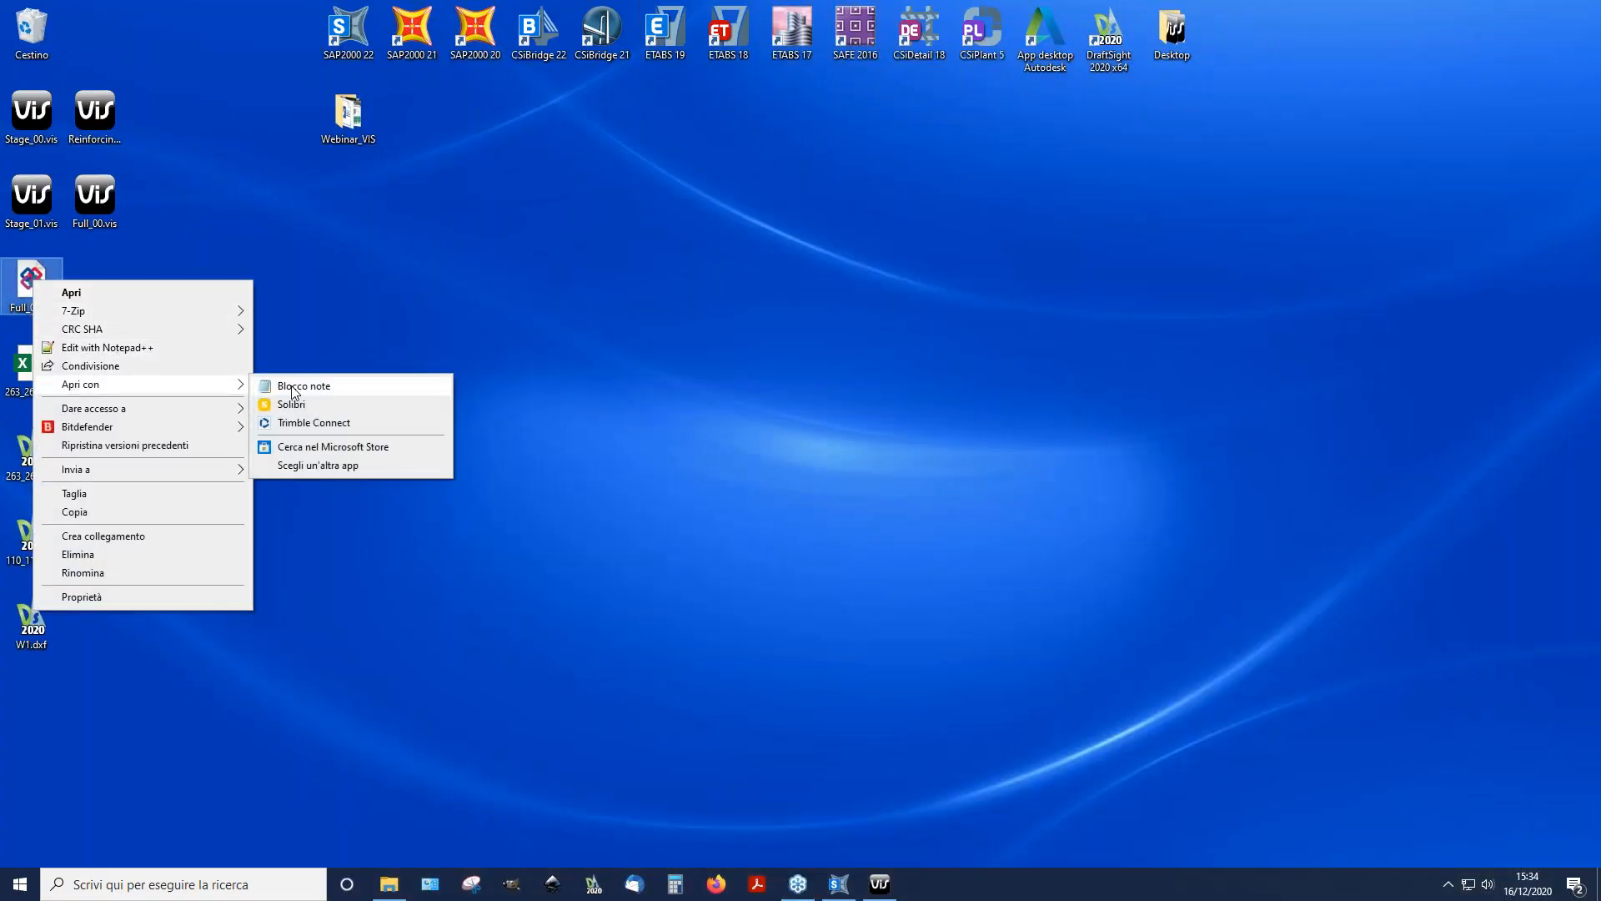
{"action": "left_click", "coordinate": [305, 404]}
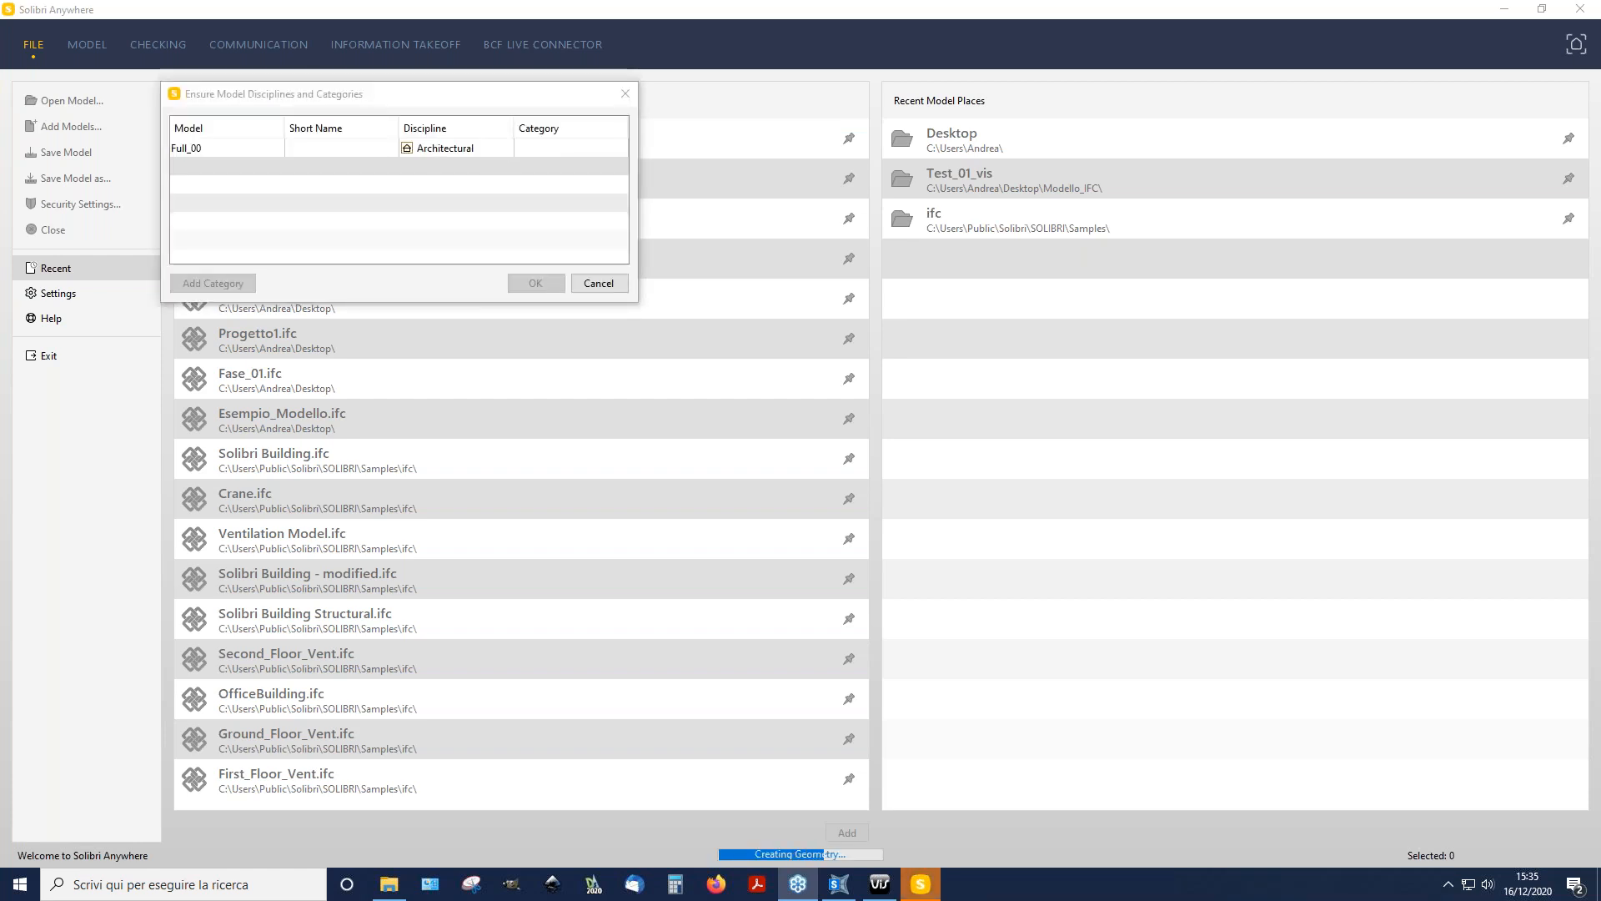
{"action": "left_click", "coordinate": [600, 284]}
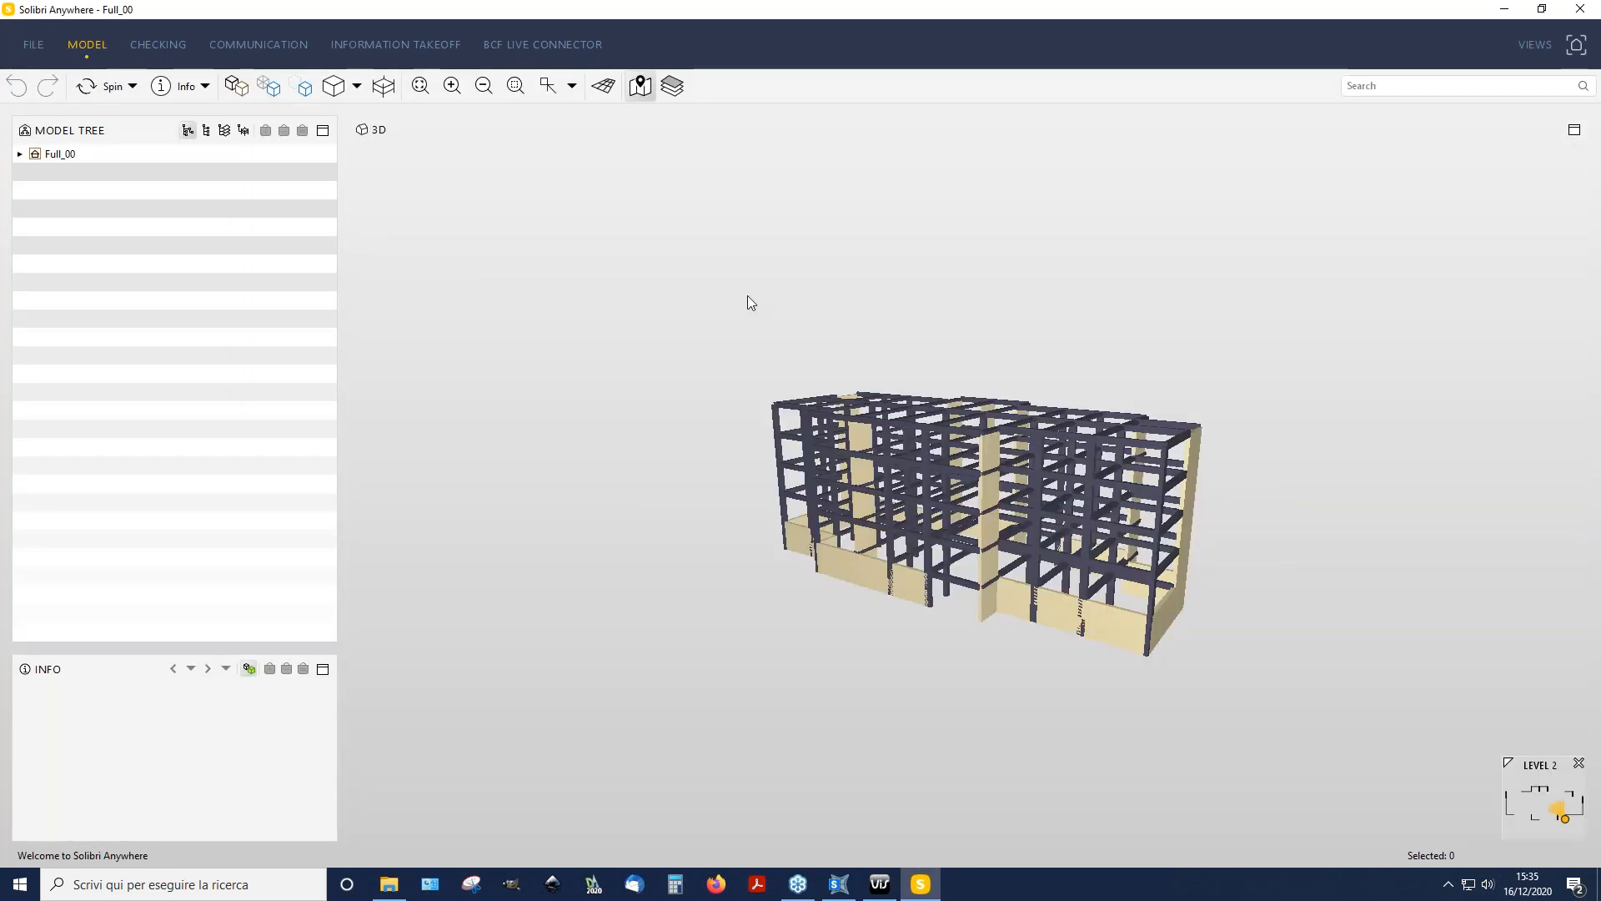
Step: Group the model tree by component type, set all Reinforcing Bar components as the selection, and make the other components transparent
{"action": "mouse_move", "coordinate": [767, 555]}
{"action": "left_mouse_down"}
{"action": "mouse_move", "coordinate": [1208, 526]}
{"action": "mouse_move", "coordinate": [1109, 483]}
{"action": "left_mouse_up"}
{"action": "scroll", "coordinate": [889, 379], "scroll_direction": "up", "scroll_amount": 5}
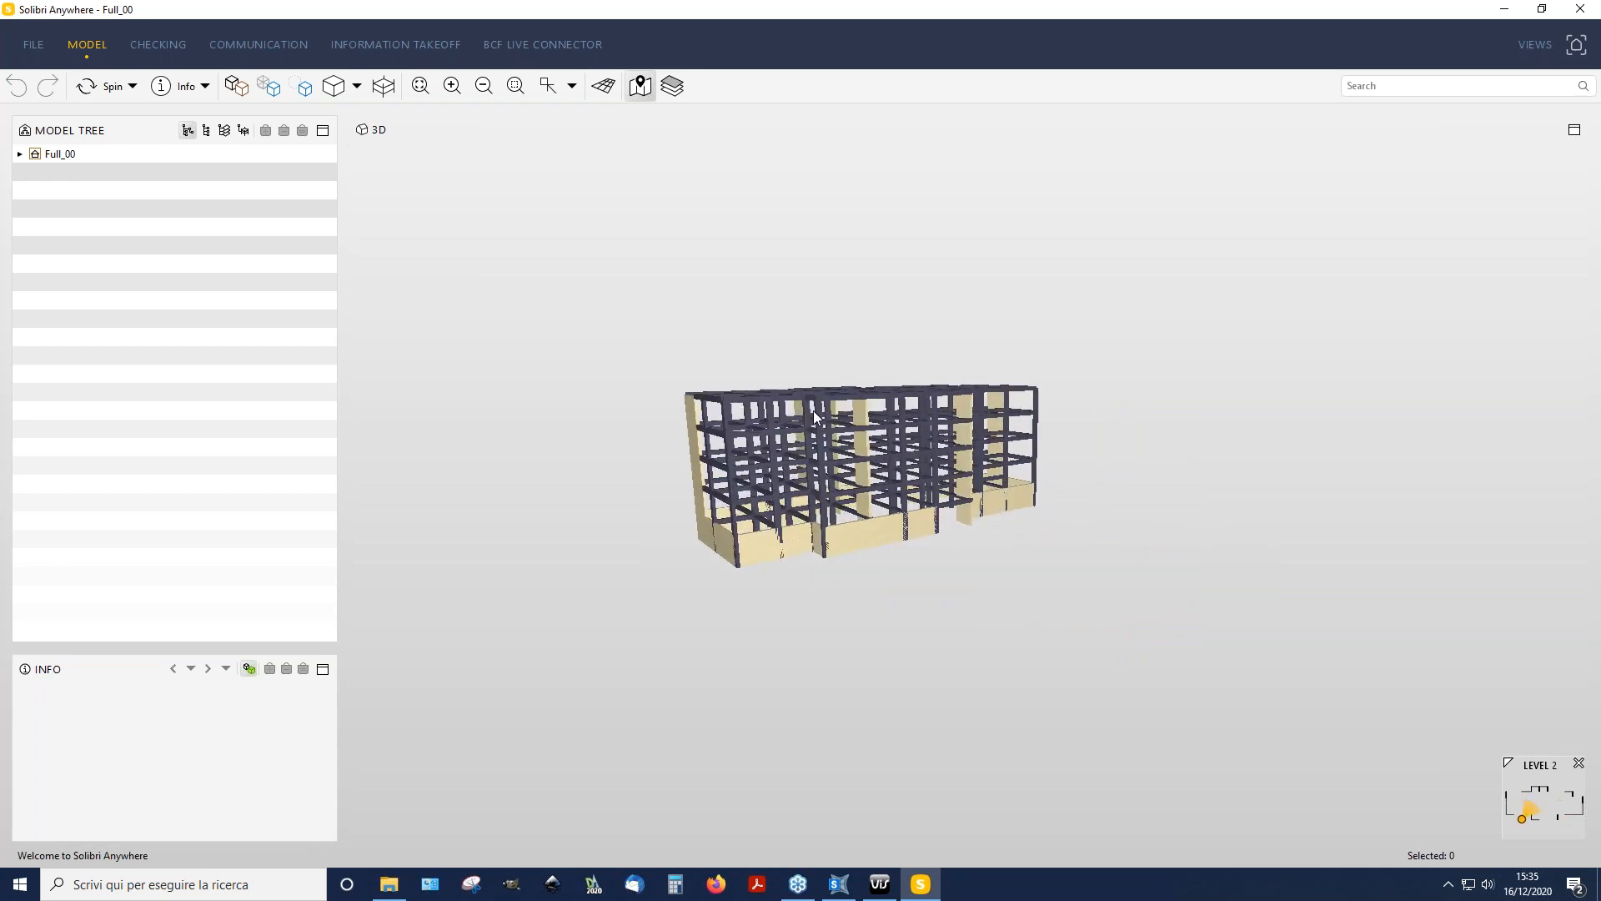
{"action": "scroll", "coordinate": [657, 351], "scroll_direction": "up", "scroll_amount": 3}
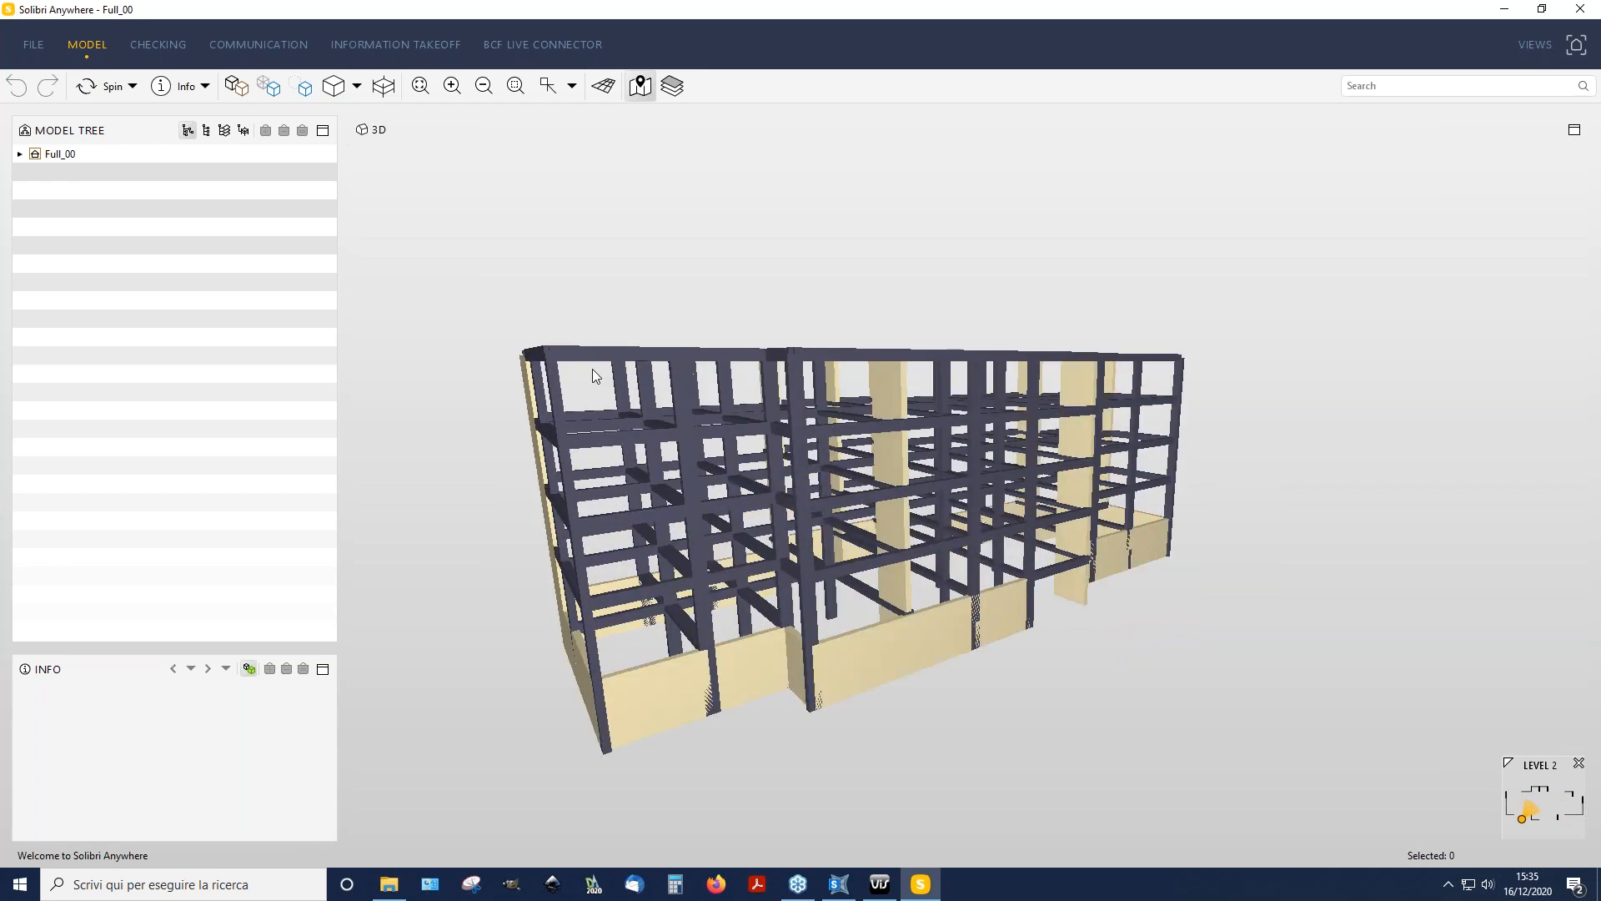
{"action": "left_click", "coordinate": [208, 135]}
{"action": "left_click", "coordinate": [121, 190]}
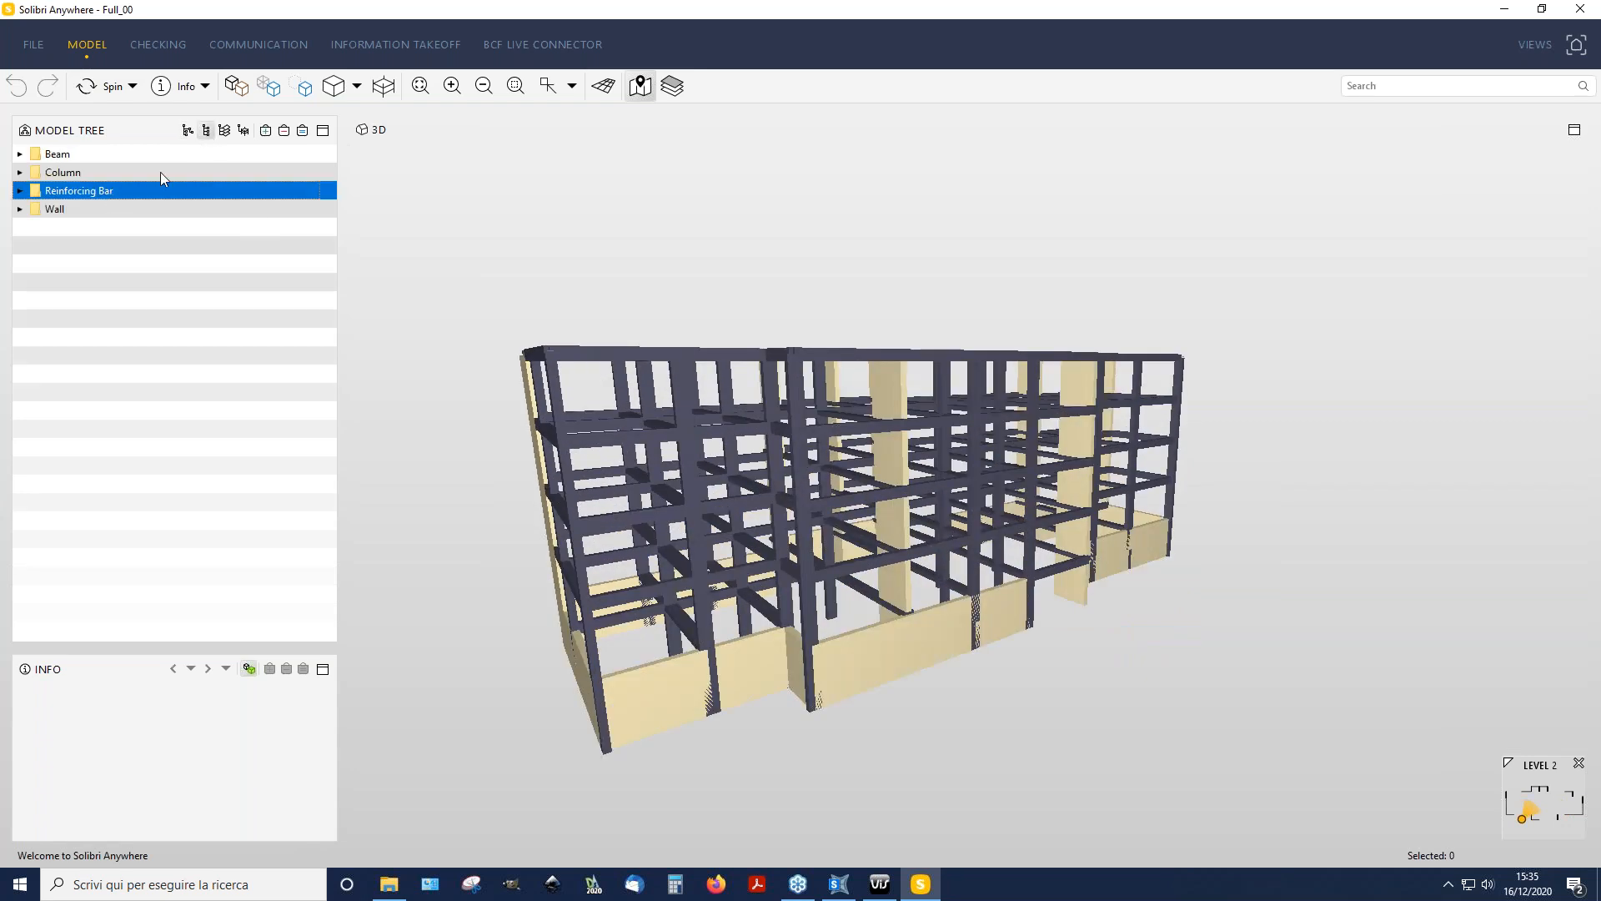
{"action": "left_click", "coordinate": [266, 132]}
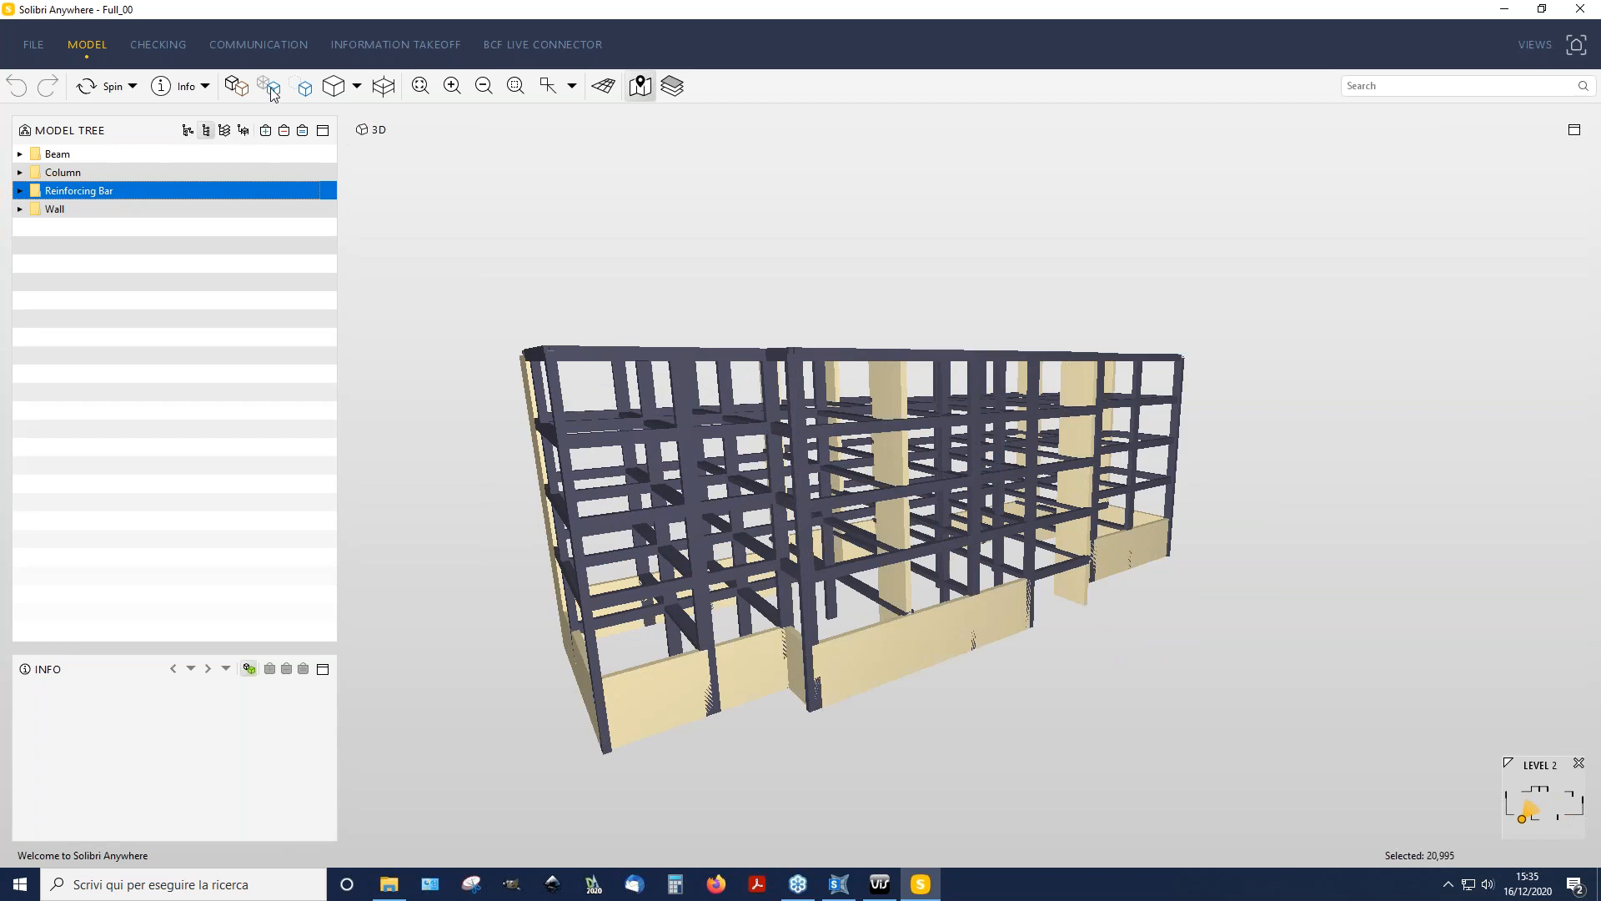
{"action": "left_click", "coordinate": [269, 88]}
Step: Examine the 3D reinforcement inside the transparent walls, beams and columns up close and across the whole building
{"action": "mouse_move", "coordinate": [645, 617]}
{"action": "left_mouse_down"}
{"action": "mouse_move", "coordinate": [548, 573]}
{"action": "mouse_move", "coordinate": [562, 553]}
{"action": "left_mouse_up"}
{"action": "scroll", "coordinate": [562, 554], "scroll_direction": "up", "scroll_amount": 5}
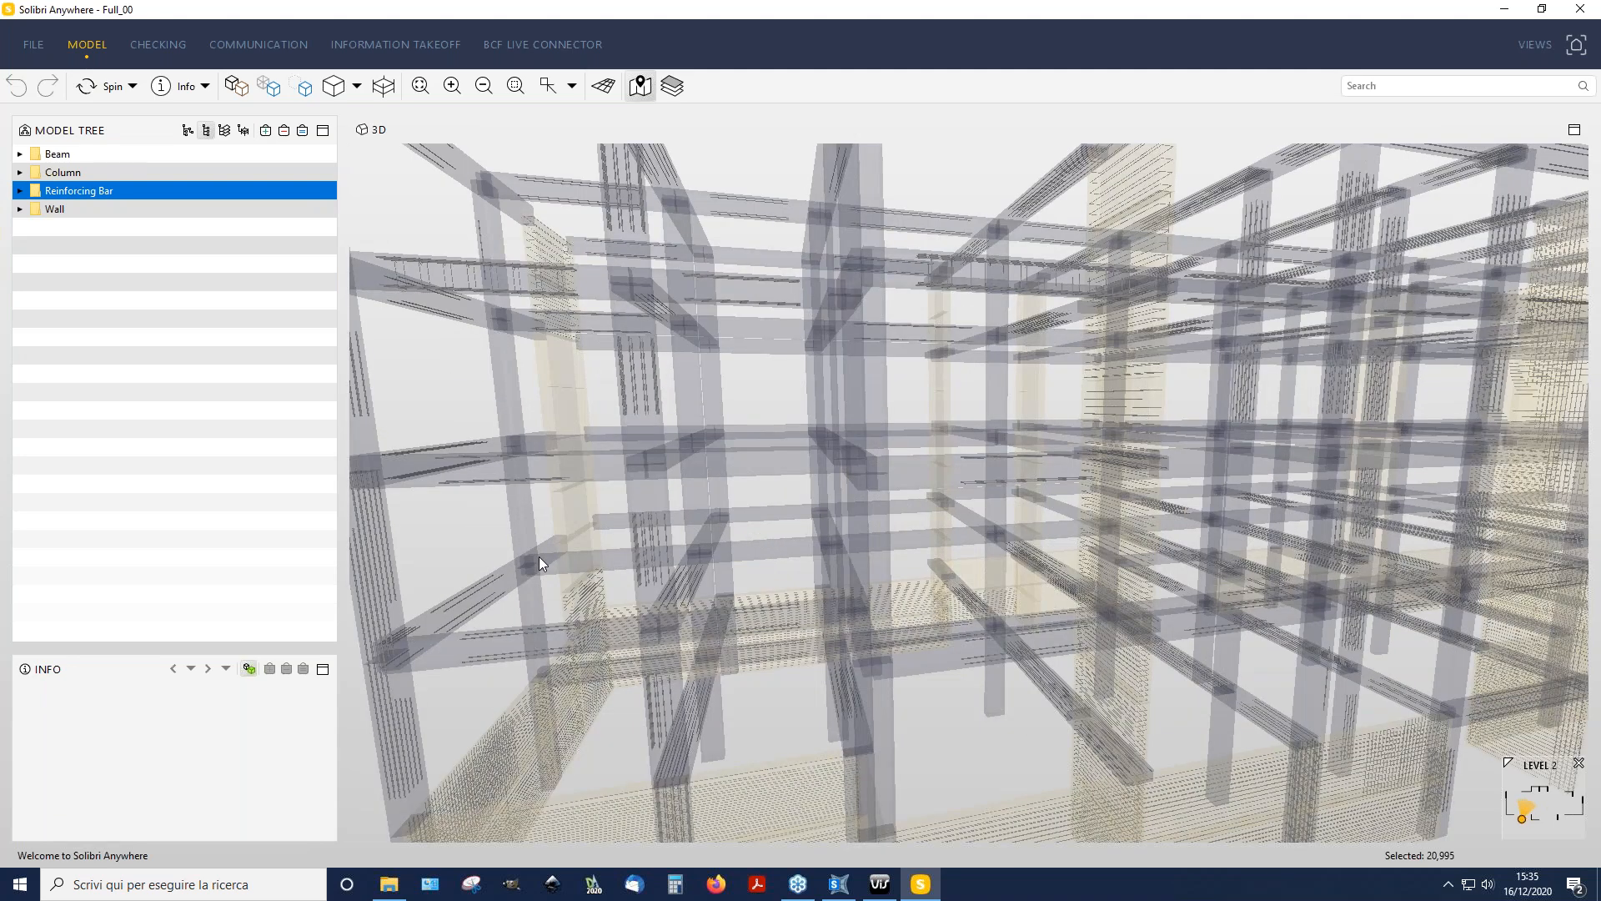
{"action": "scroll", "coordinate": [538, 557], "scroll_direction": "up", "scroll_amount": 3}
{"action": "scroll", "coordinate": [893, 590], "scroll_direction": "up", "scroll_amount": 3}
{"action": "mouse_move", "coordinate": [892, 590]}
{"action": "left_mouse_down"}
{"action": "mouse_move", "coordinate": [943, 597]}
{"action": "mouse_move", "coordinate": [725, 642]}
{"action": "mouse_move", "coordinate": [604, 468]}
{"action": "mouse_move", "coordinate": [1051, 575]}
{"action": "mouse_move", "coordinate": [879, 642]}
{"action": "left_mouse_up"}
{"action": "middle_click_drag", "start_coordinate": [879, 643], "coordinate": [937, 536]}
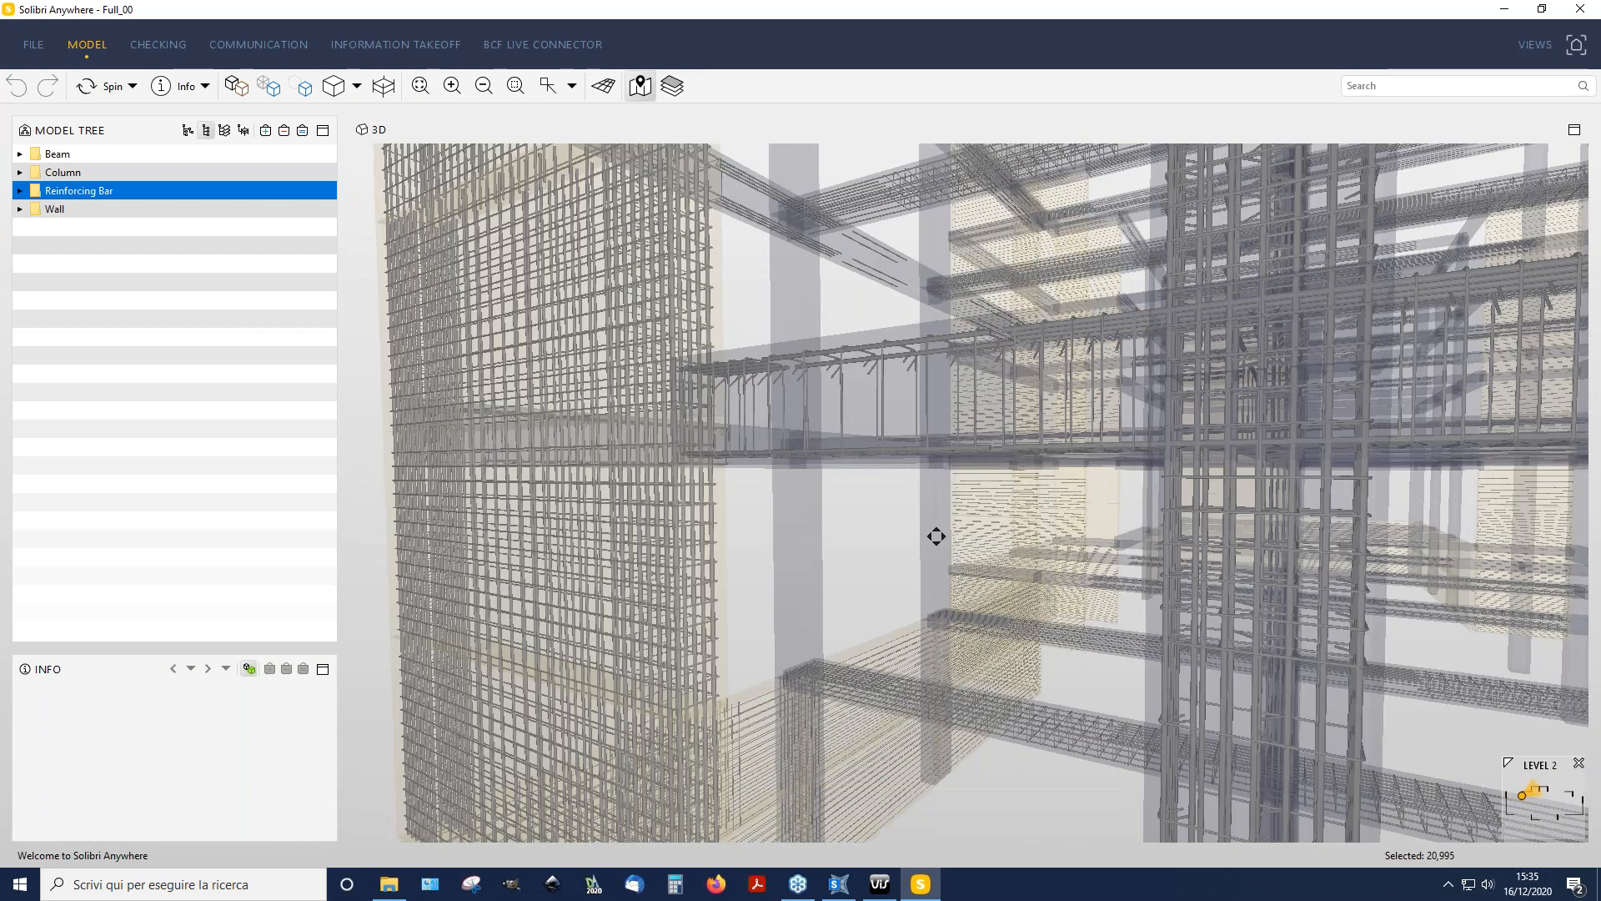
{"action": "left_click_drag", "start_coordinate": [929, 660], "coordinate": [890, 729]}
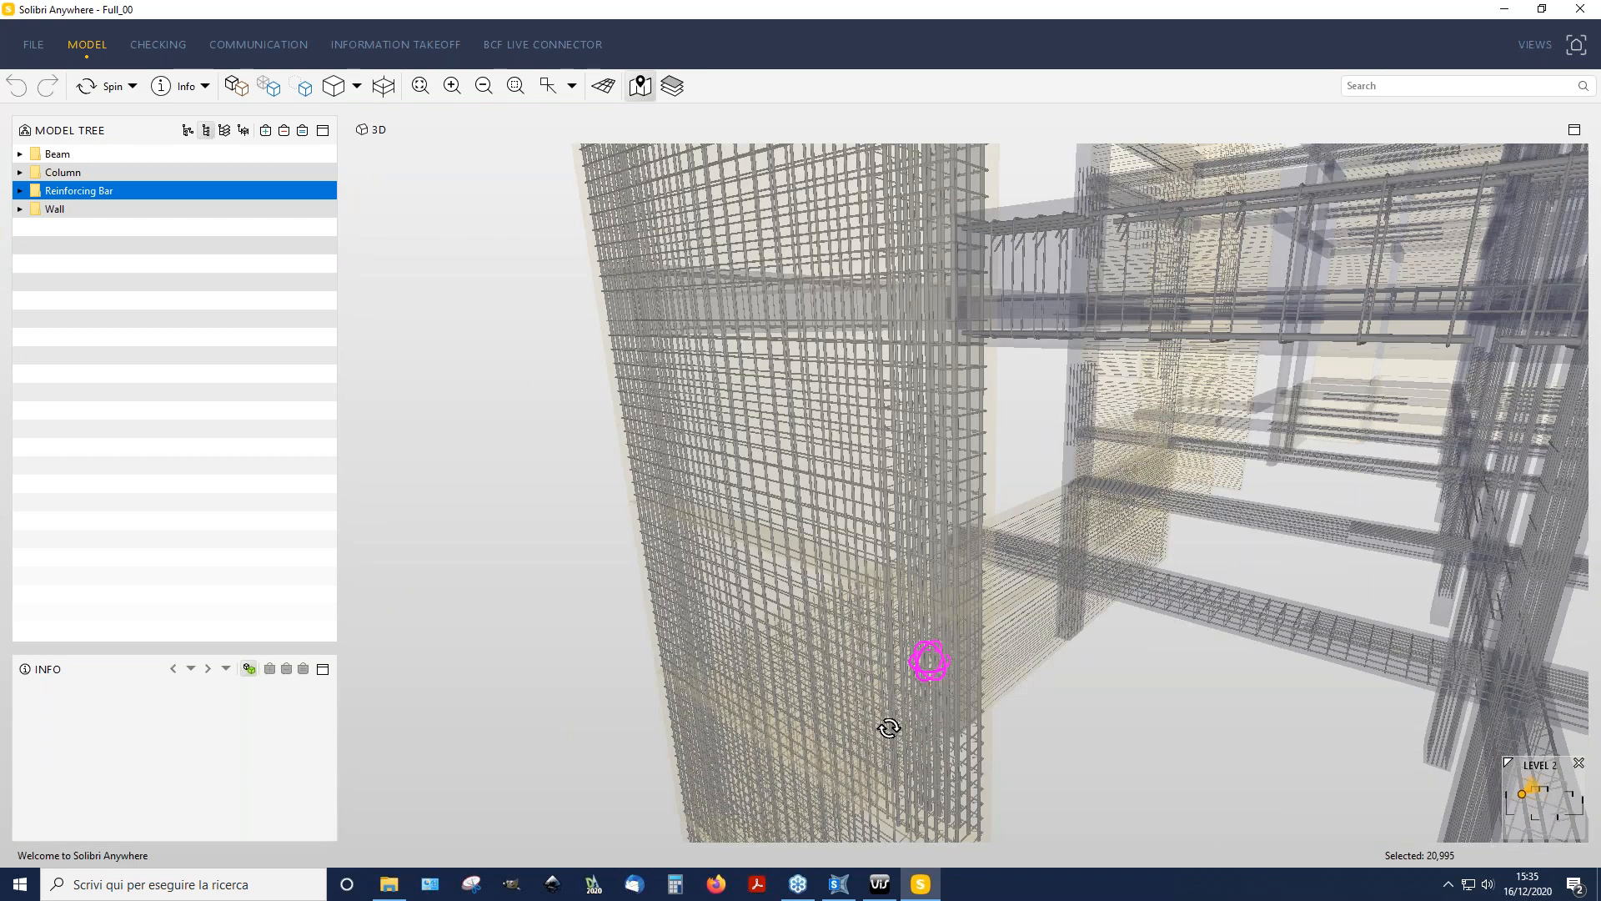
{"action": "scroll", "coordinate": [929, 662], "scroll_direction": "up", "scroll_amount": 2}
{"action": "left_click_drag", "start_coordinate": [928, 662], "coordinate": [1173, 617]}
{"action": "left_click_drag", "start_coordinate": [1098, 454], "coordinate": [1478, 162]}
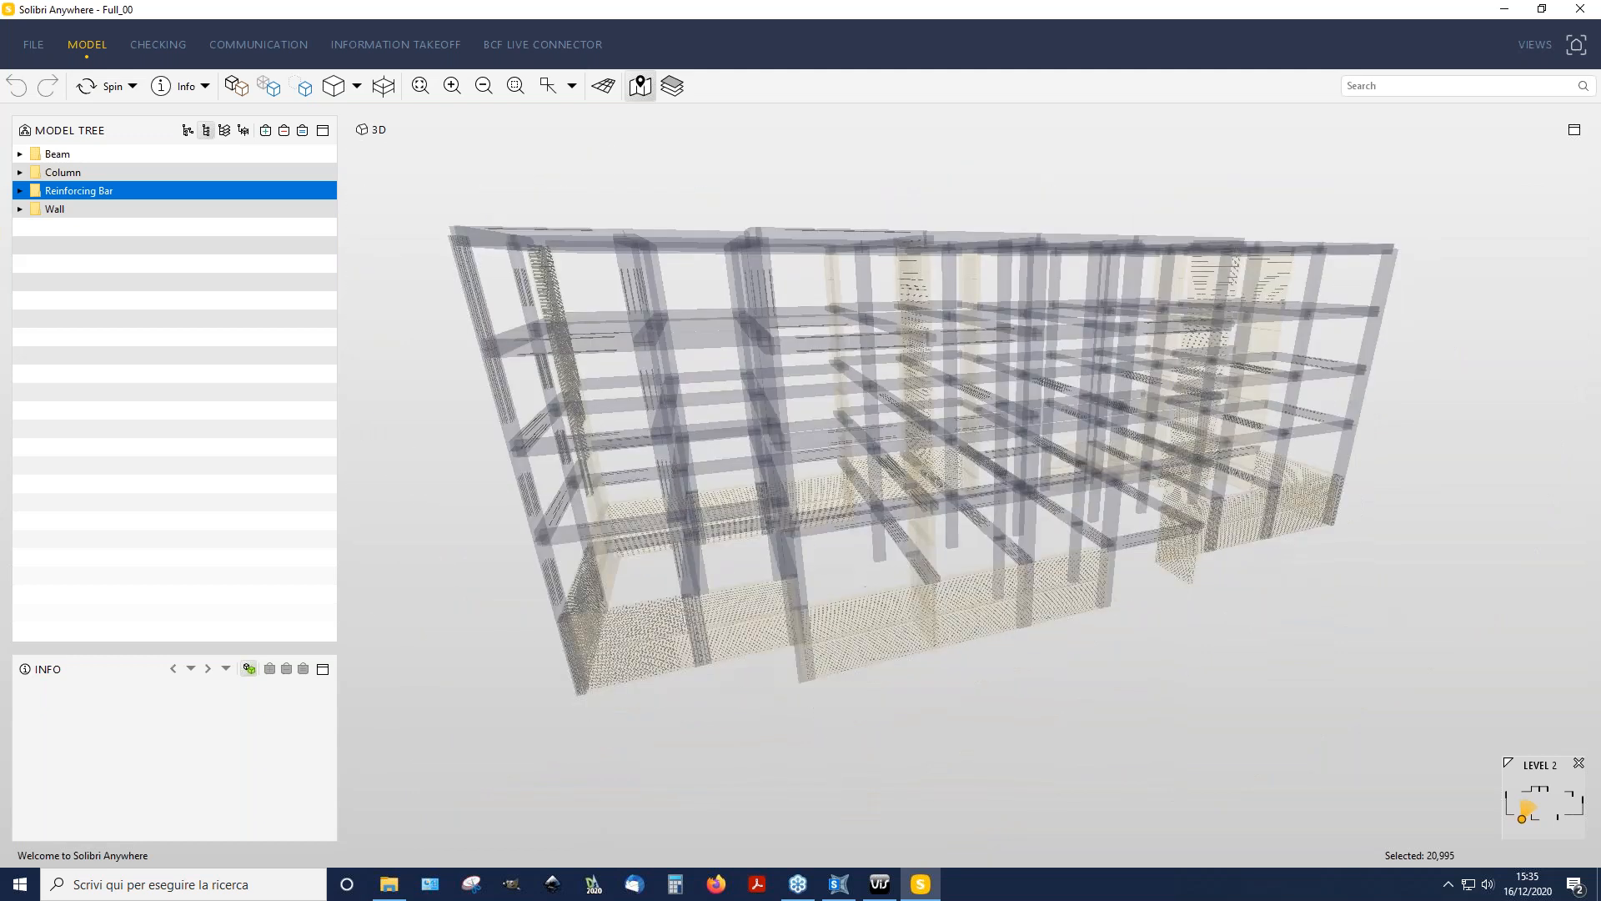
Step: Cancel closing the unsaved Solibri model, switch back to VIS and view the Full_00 structure from above
{"action": "left_click", "coordinate": [1589, 10]}
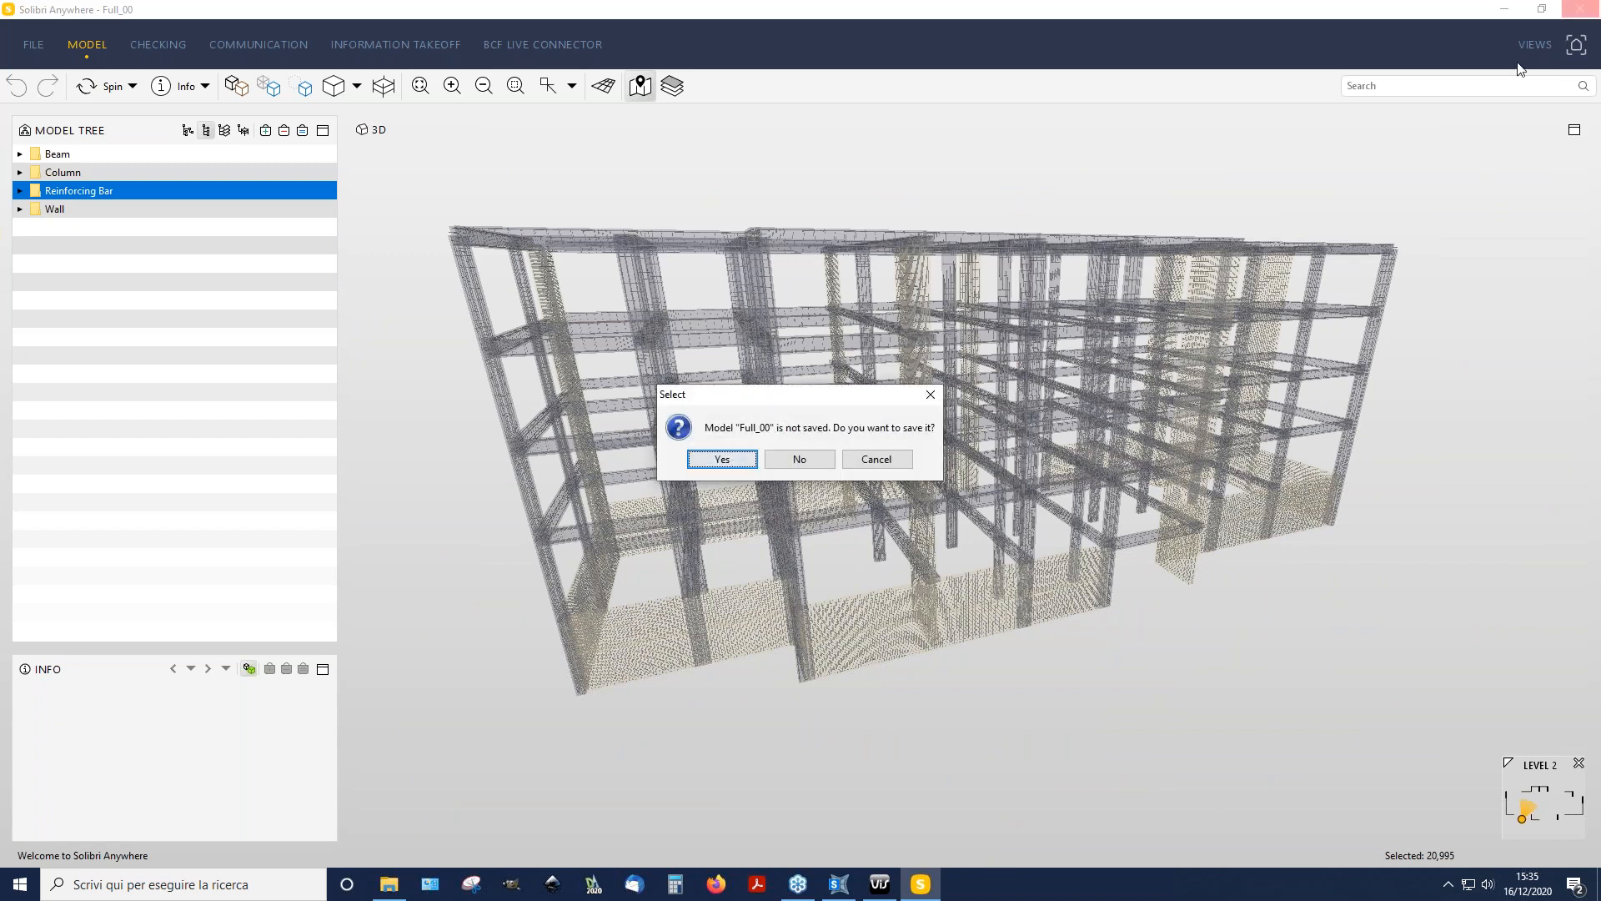
{"action": "left_click", "coordinate": [876, 460]}
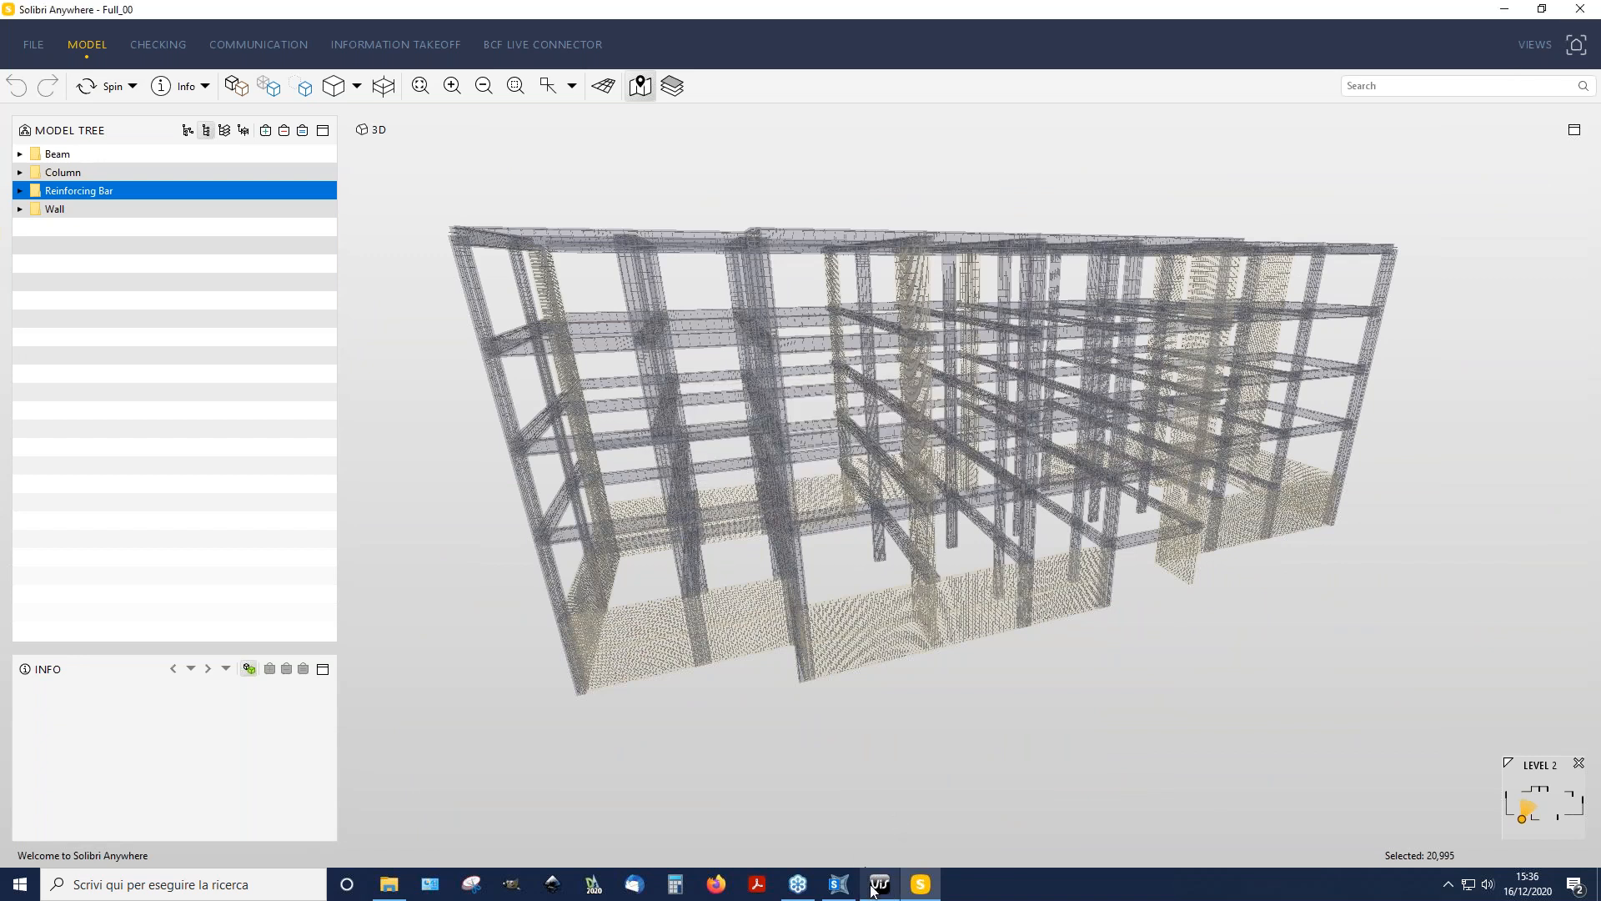
{"action": "left_click", "coordinate": [879, 884]}
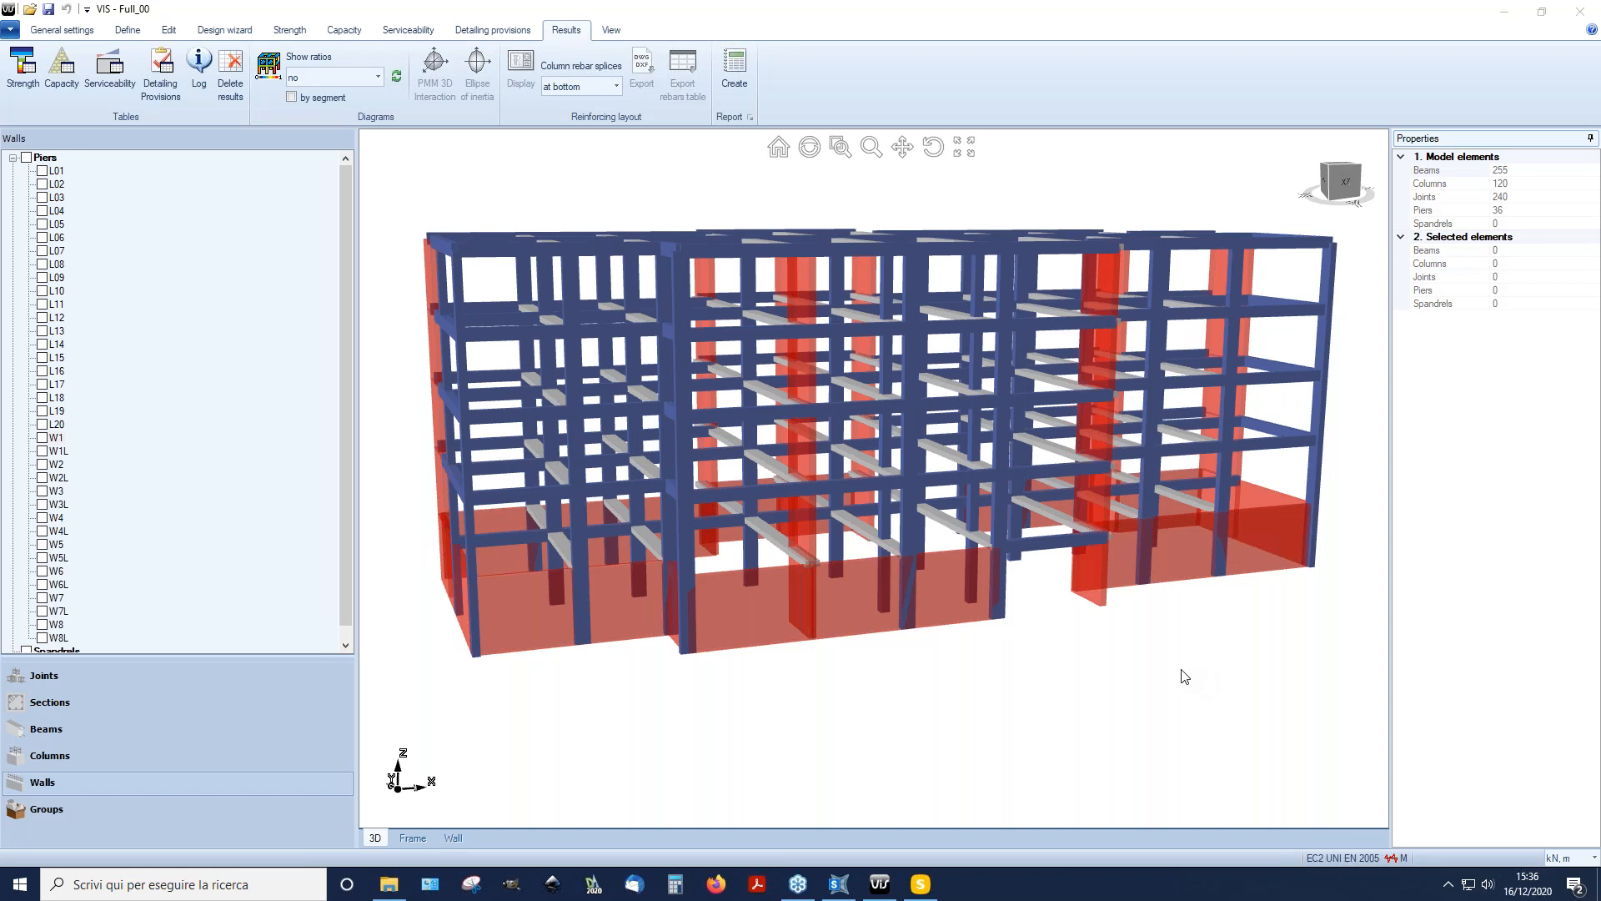
{"action": "middle_click_drag", "start_coordinate": [966, 525], "coordinate": [1007, 586]}
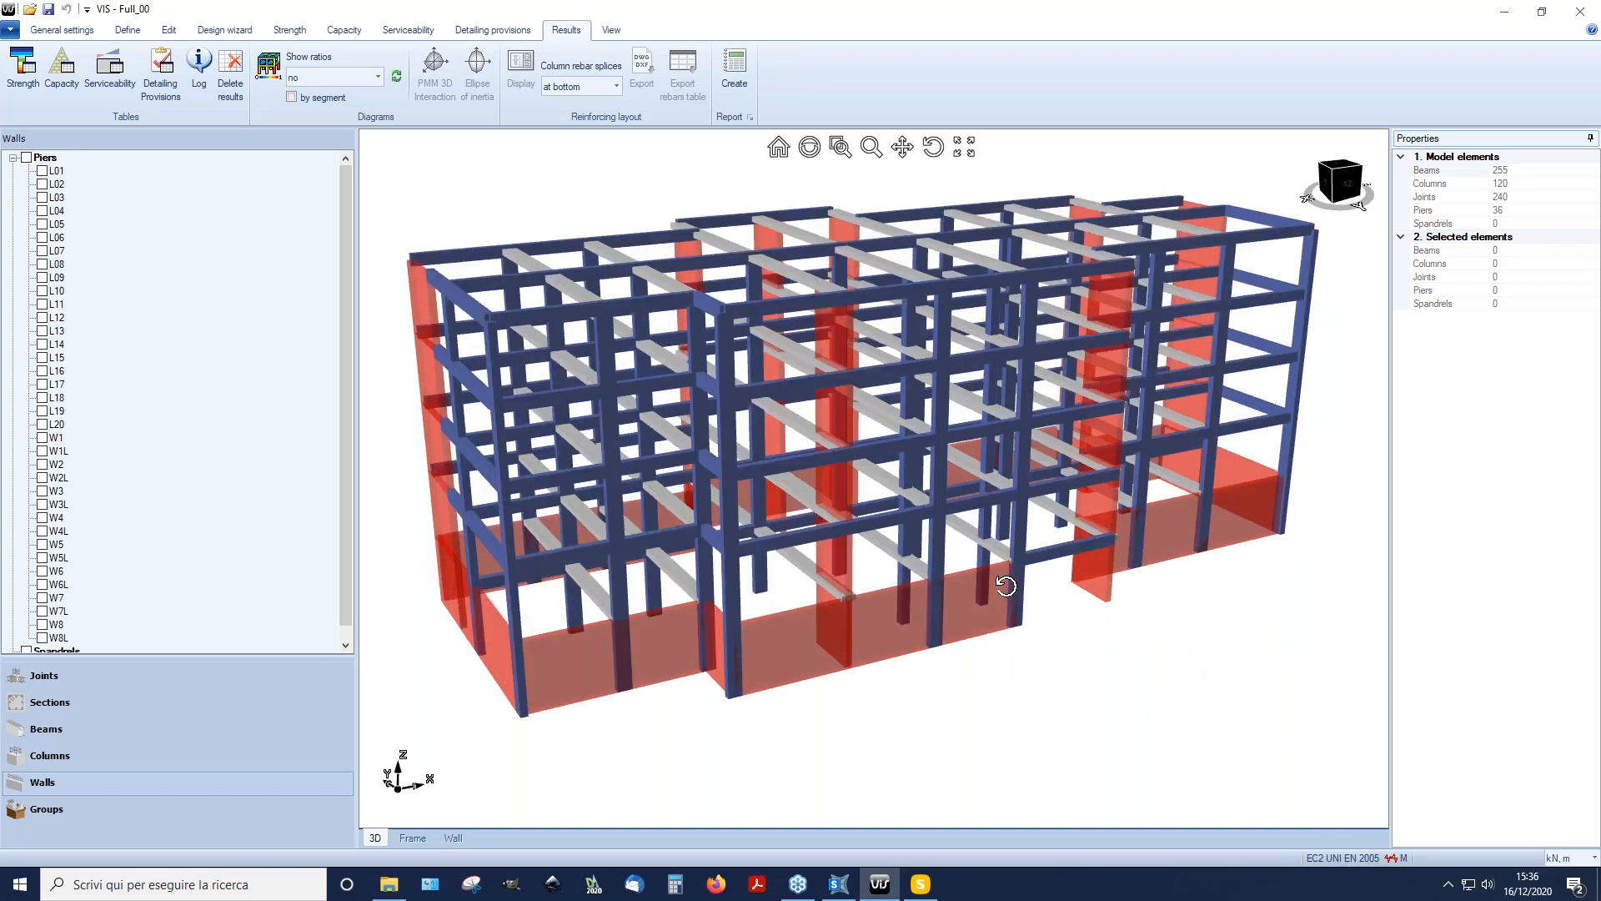